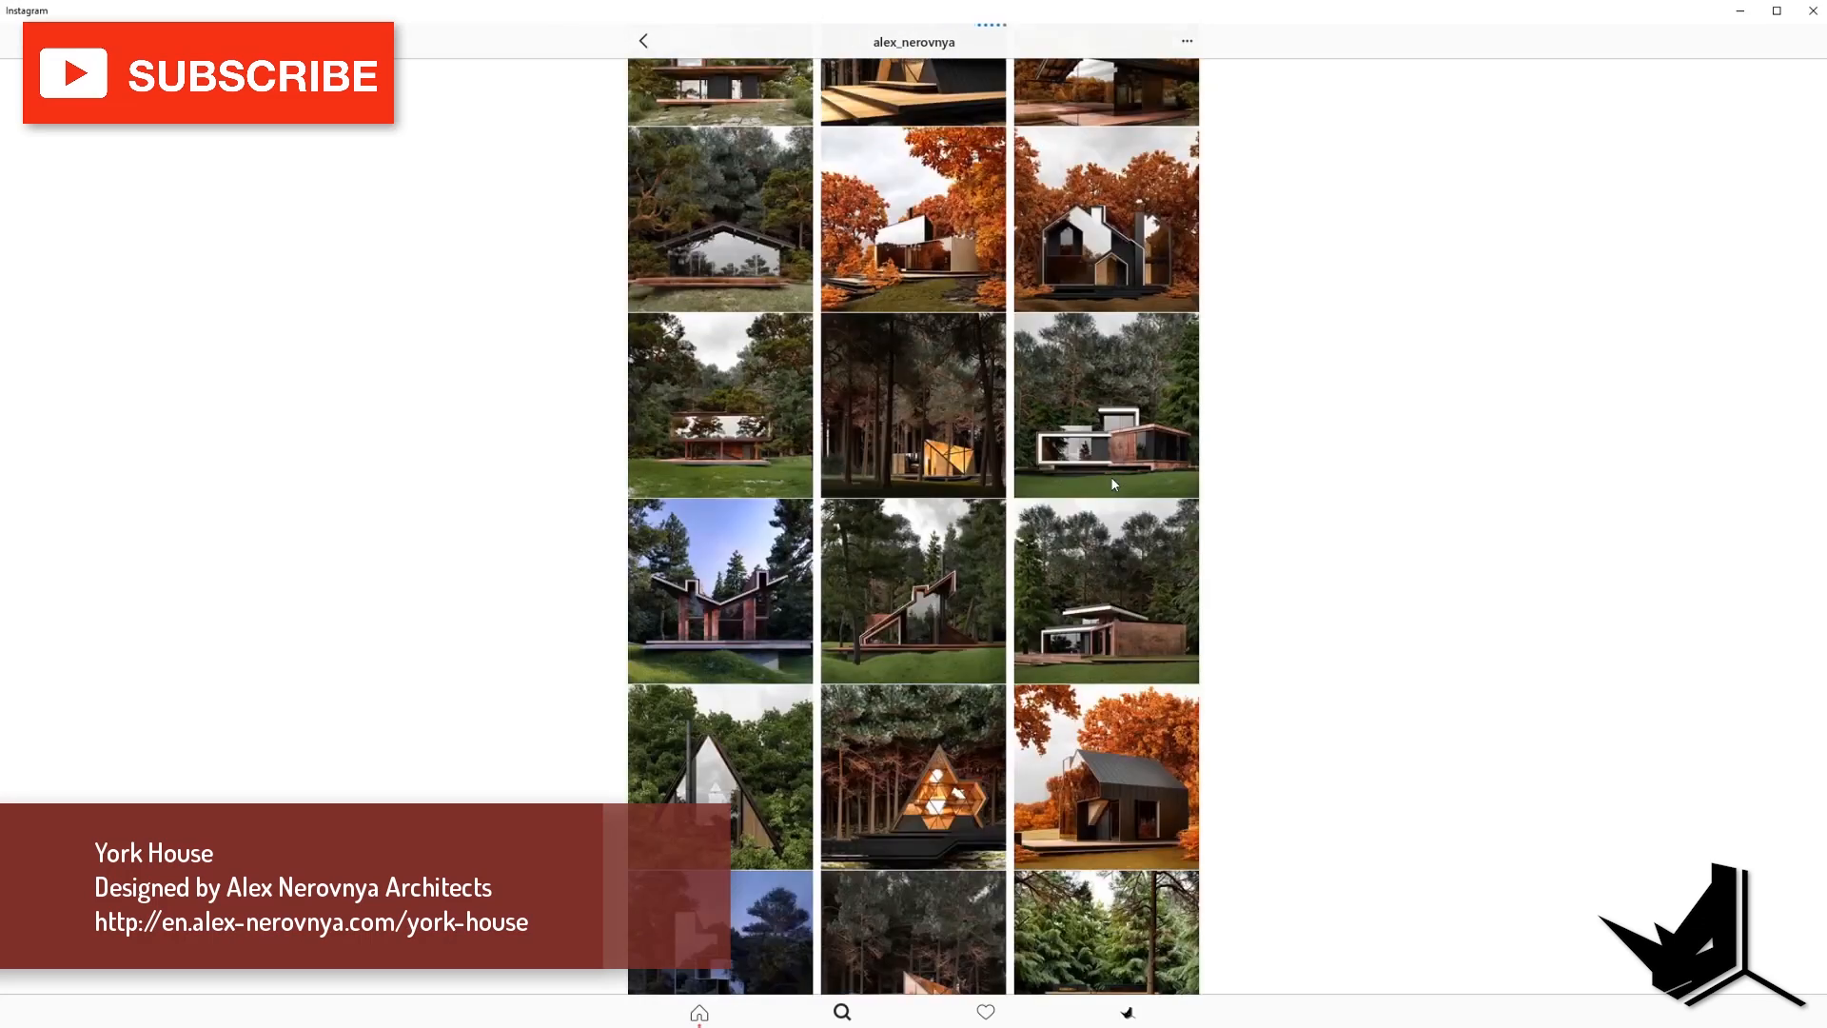
Examine the architect's Instagram portfolio and the York House photo, ending at the head of the profile page.
scroll(1114, 483, "down", 2)
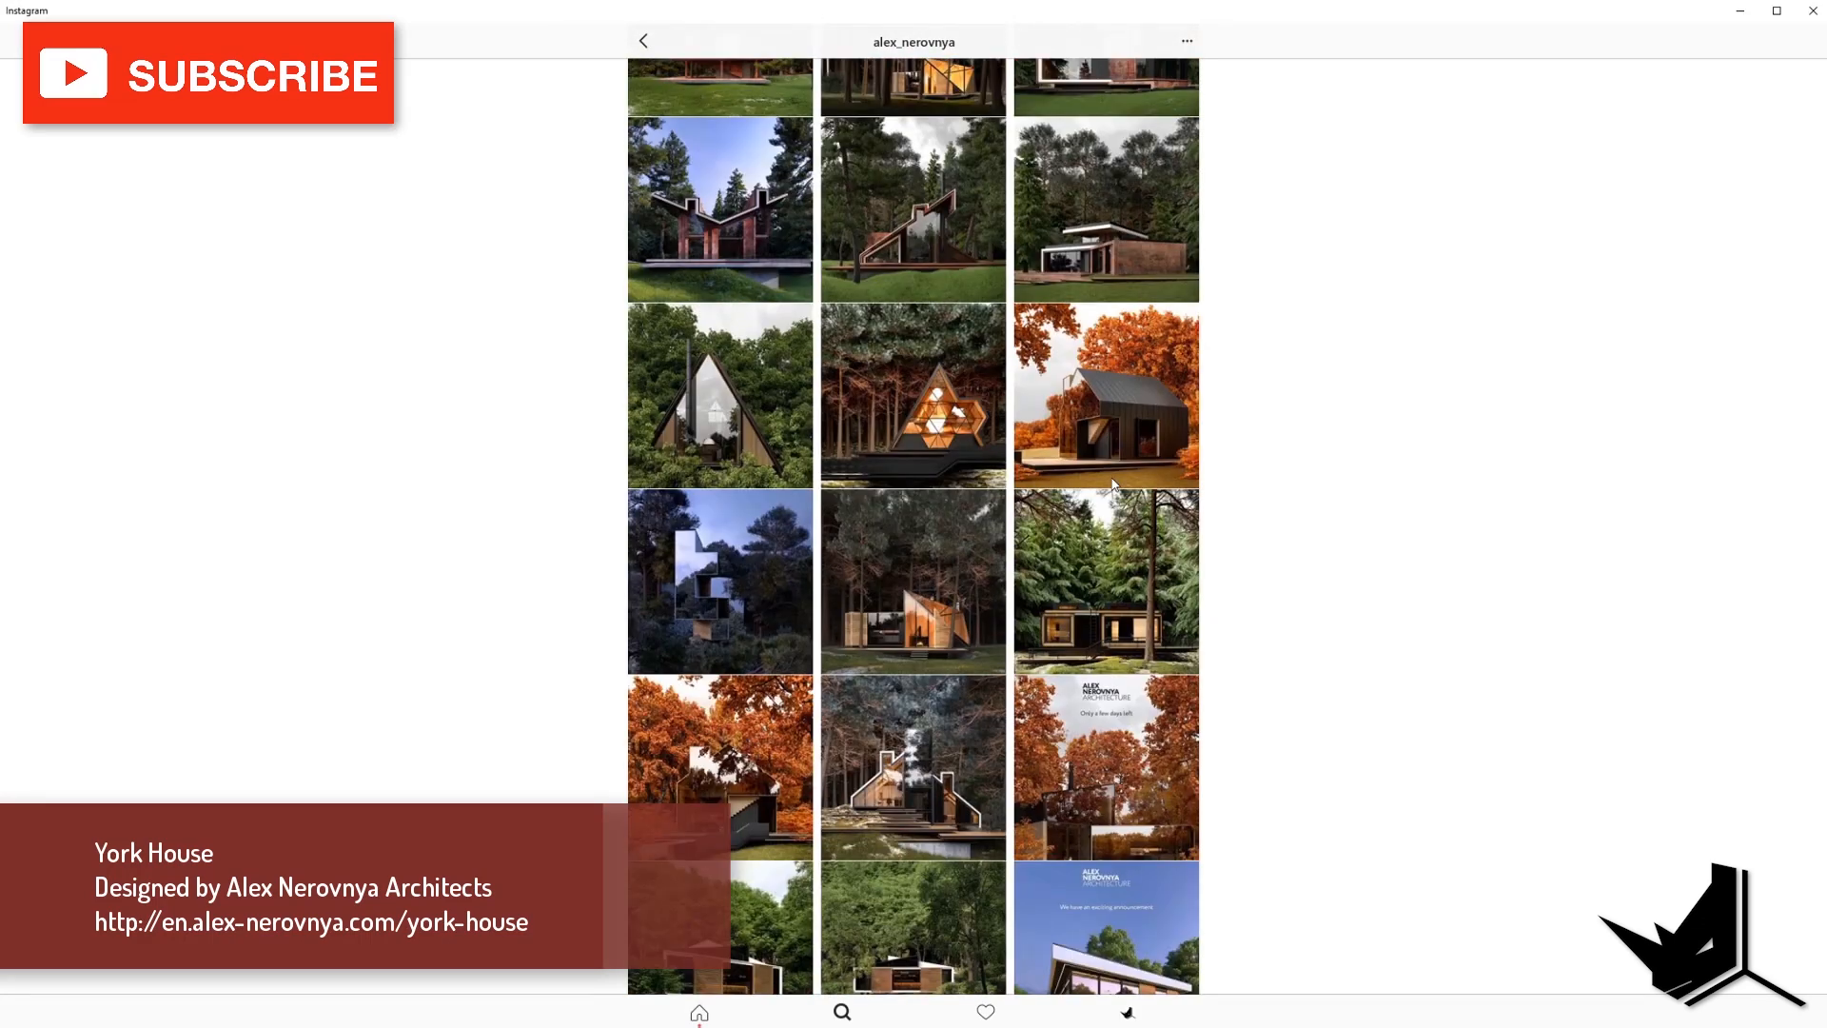
scroll(1113, 483, "down", 1)
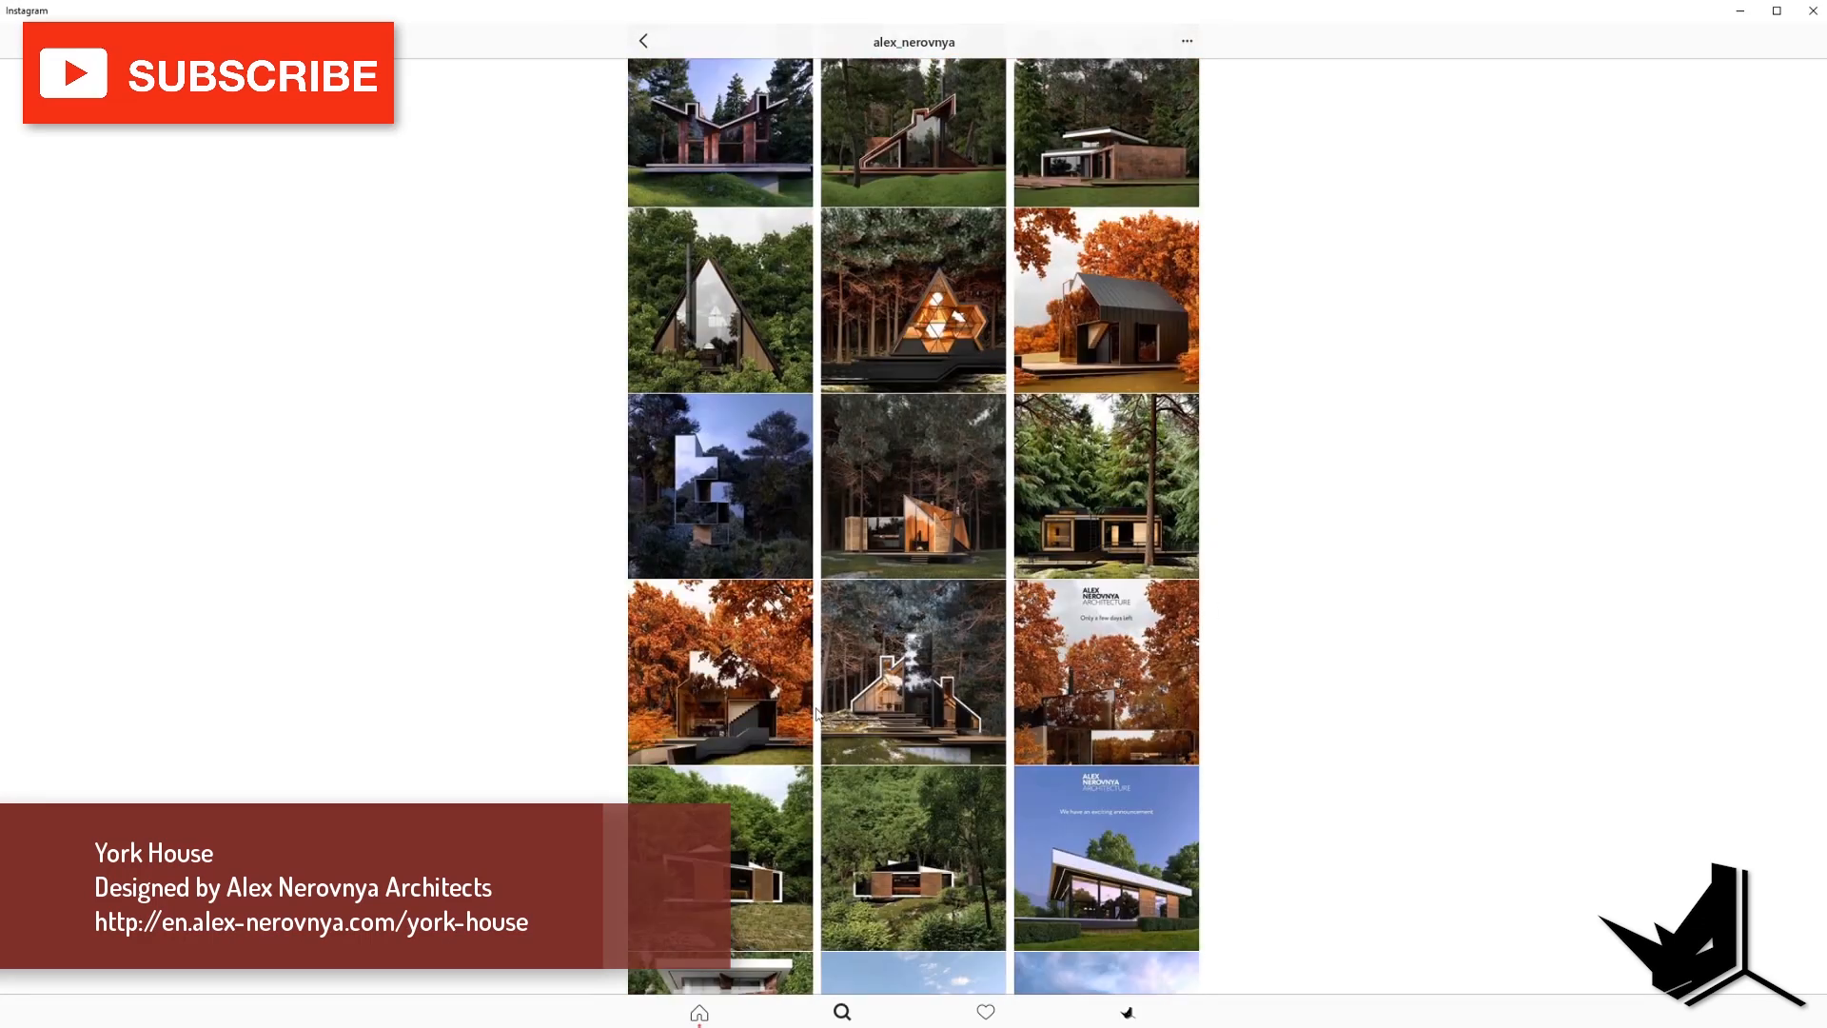
scroll(990, 850, "down", 3)
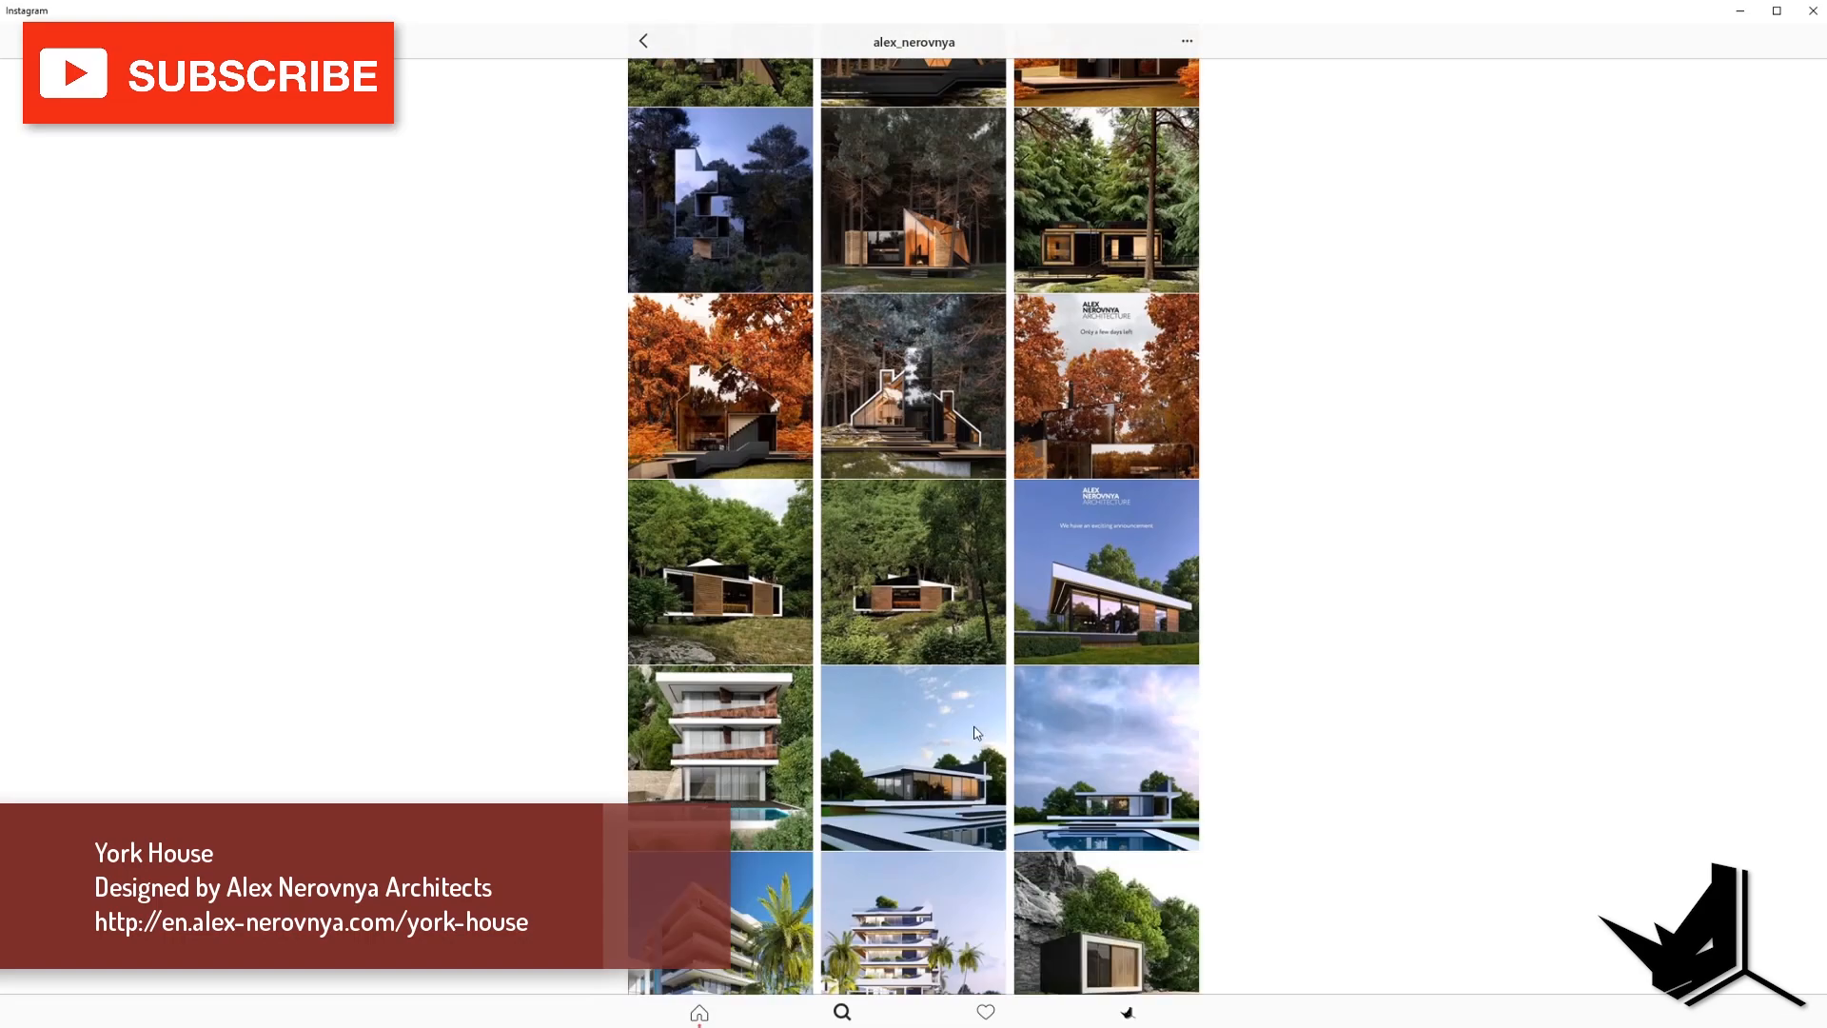
scroll(970, 738, "up", 6)
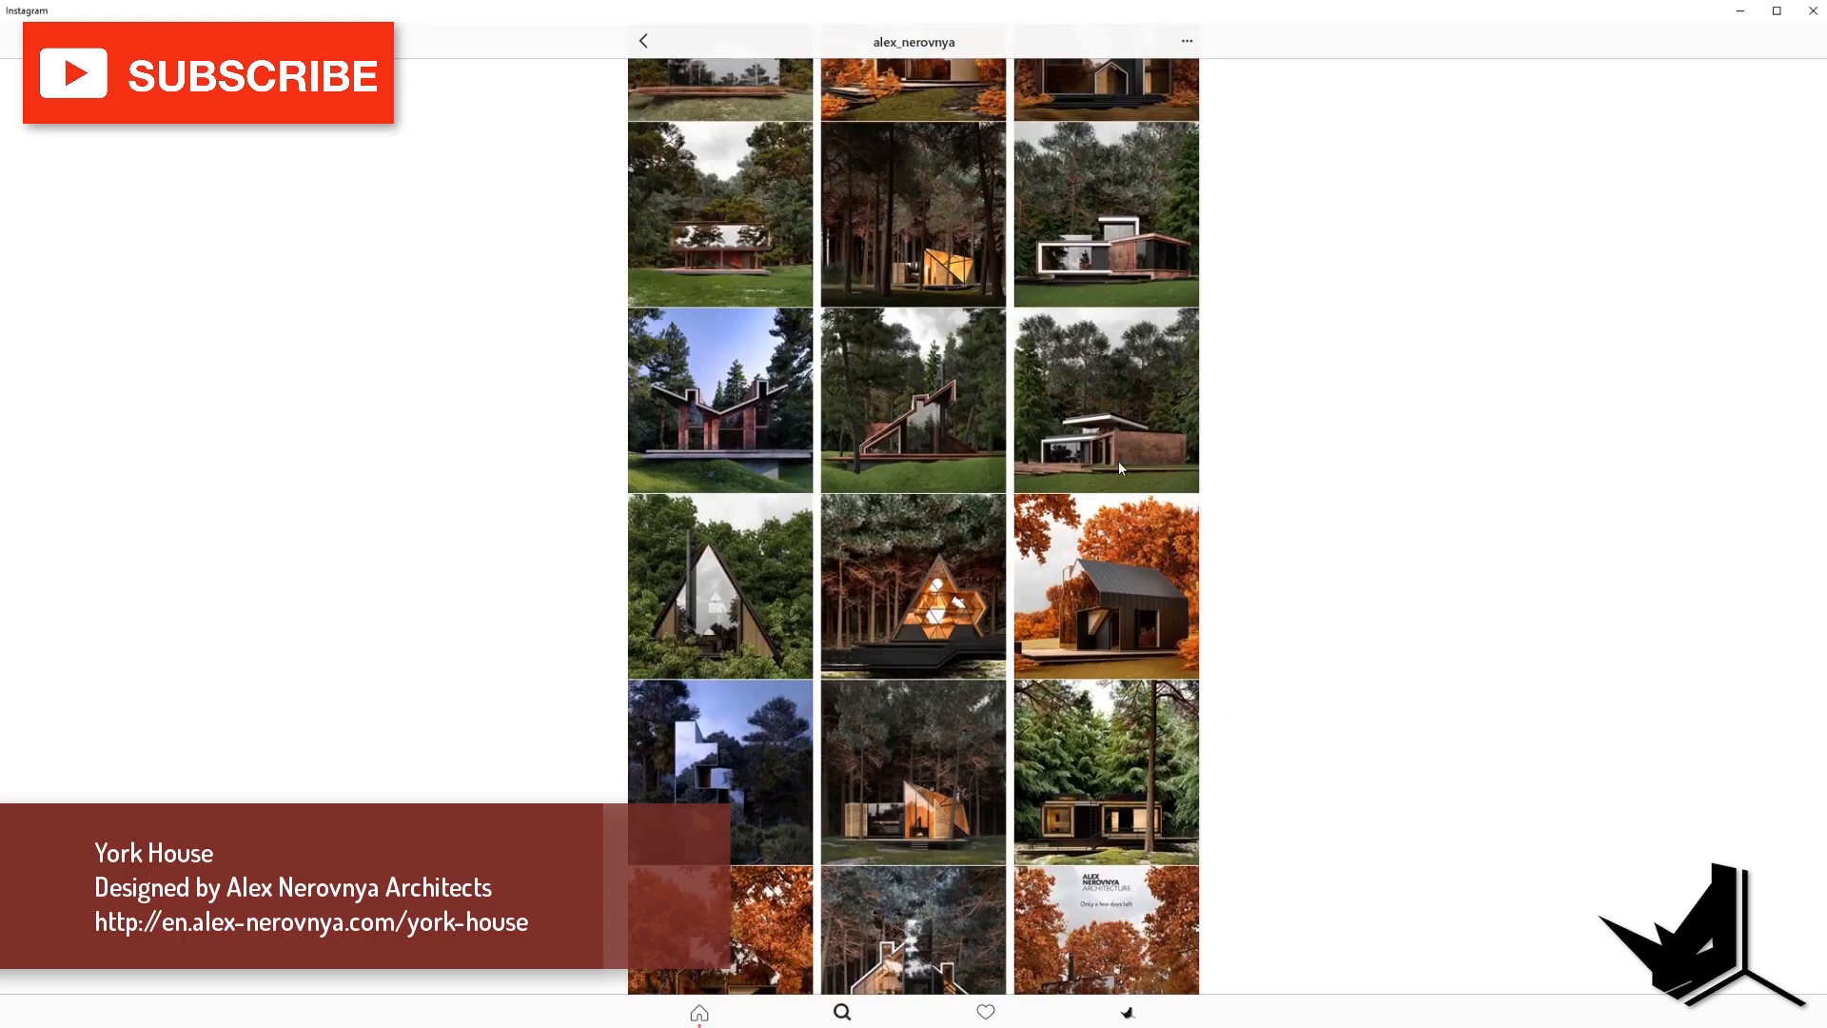
scroll(1065, 594, "down", 5)
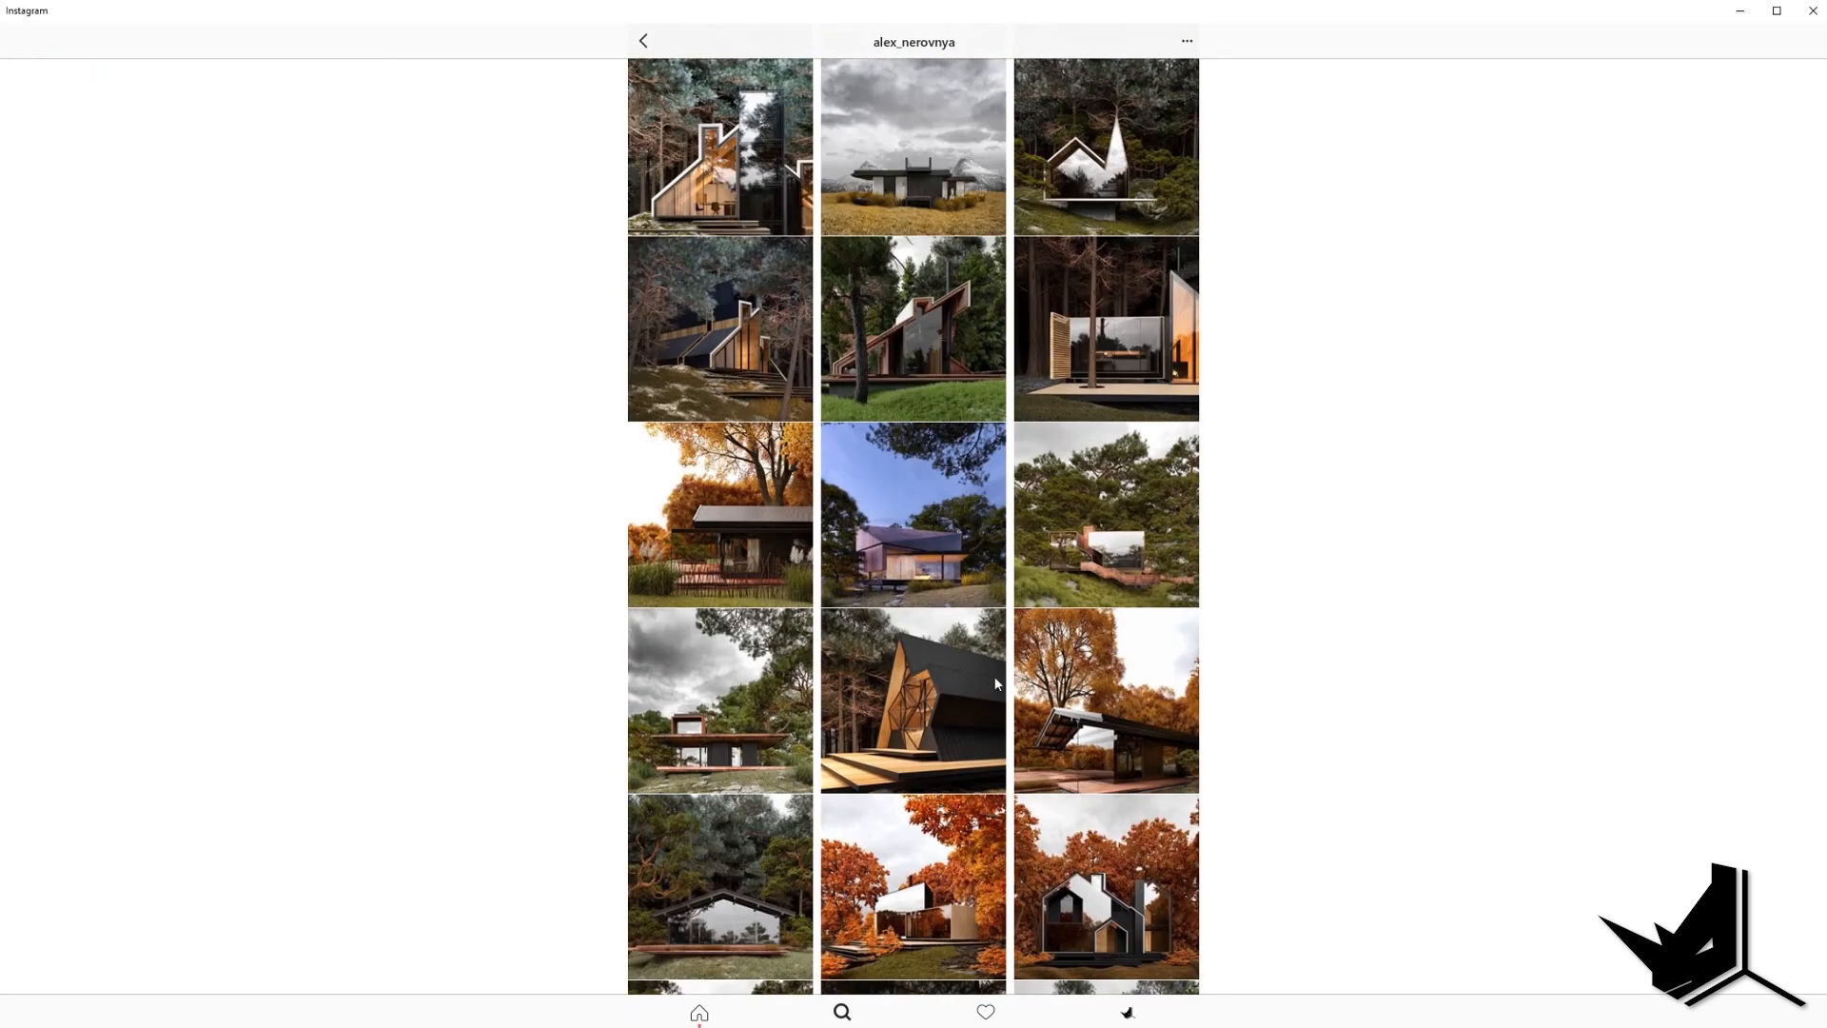
scroll(988, 683, "up", 3)
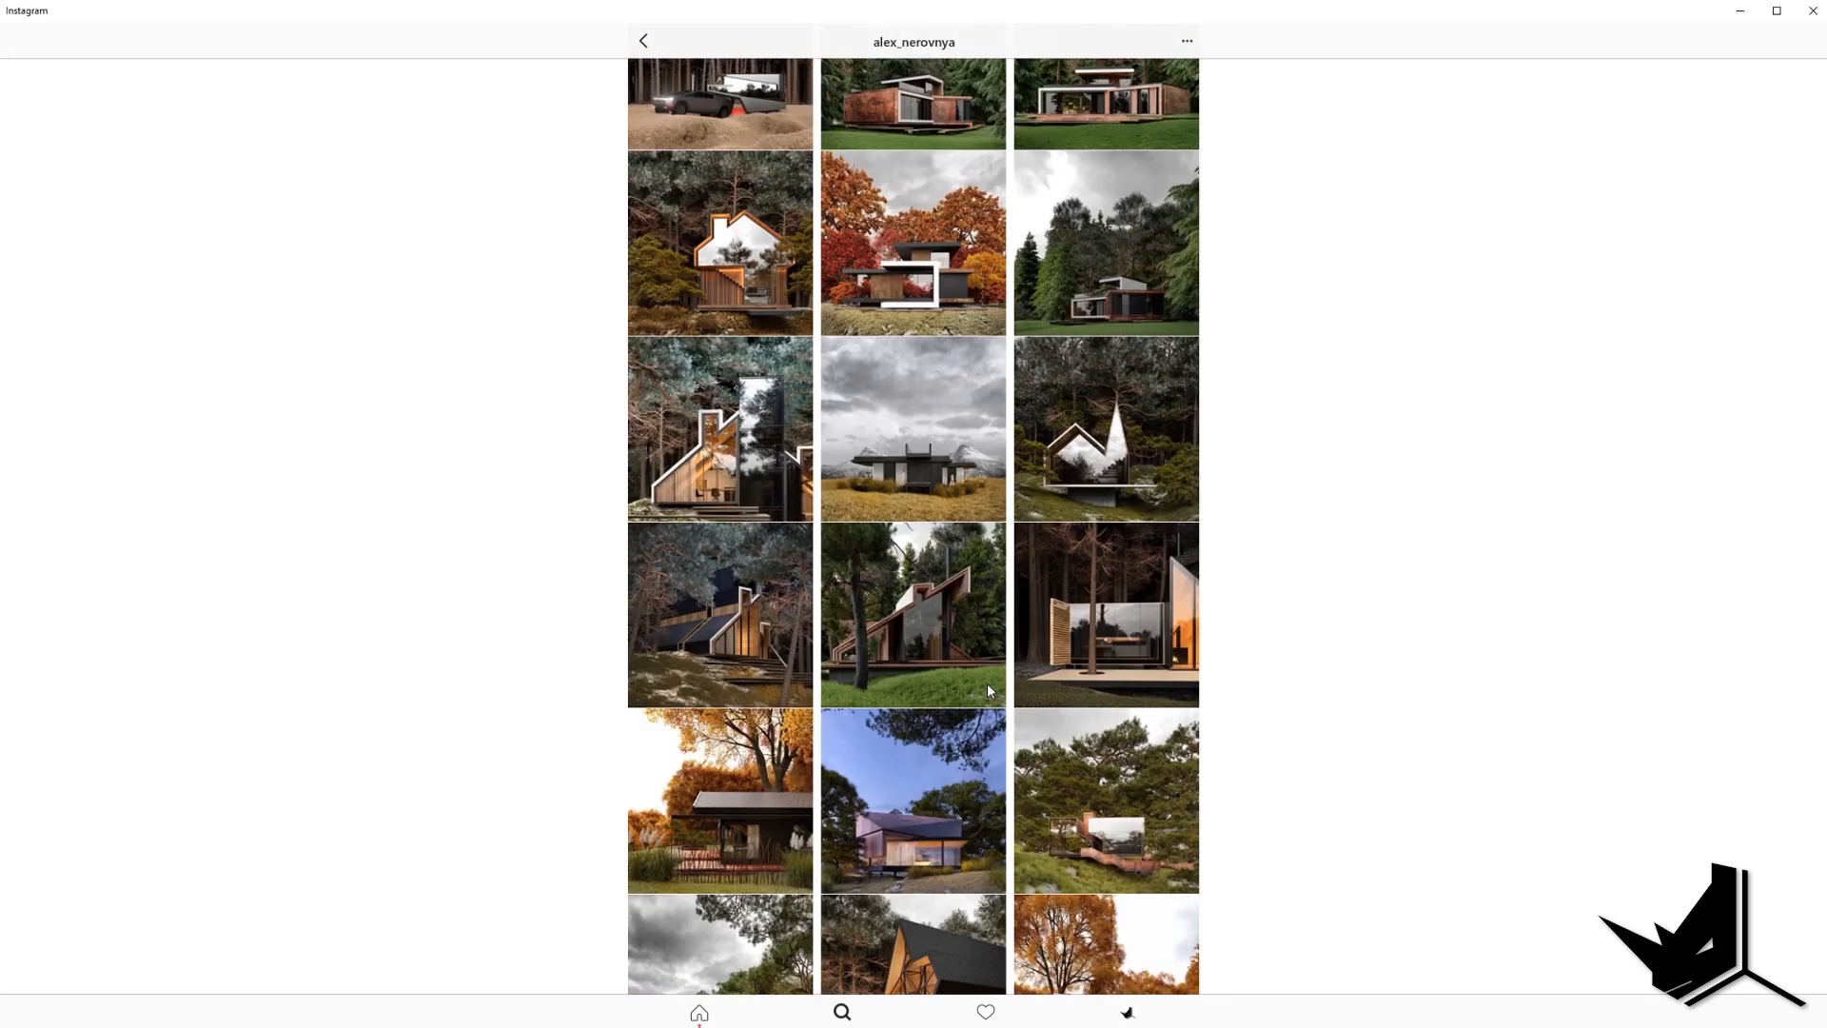
left_click(747, 459)
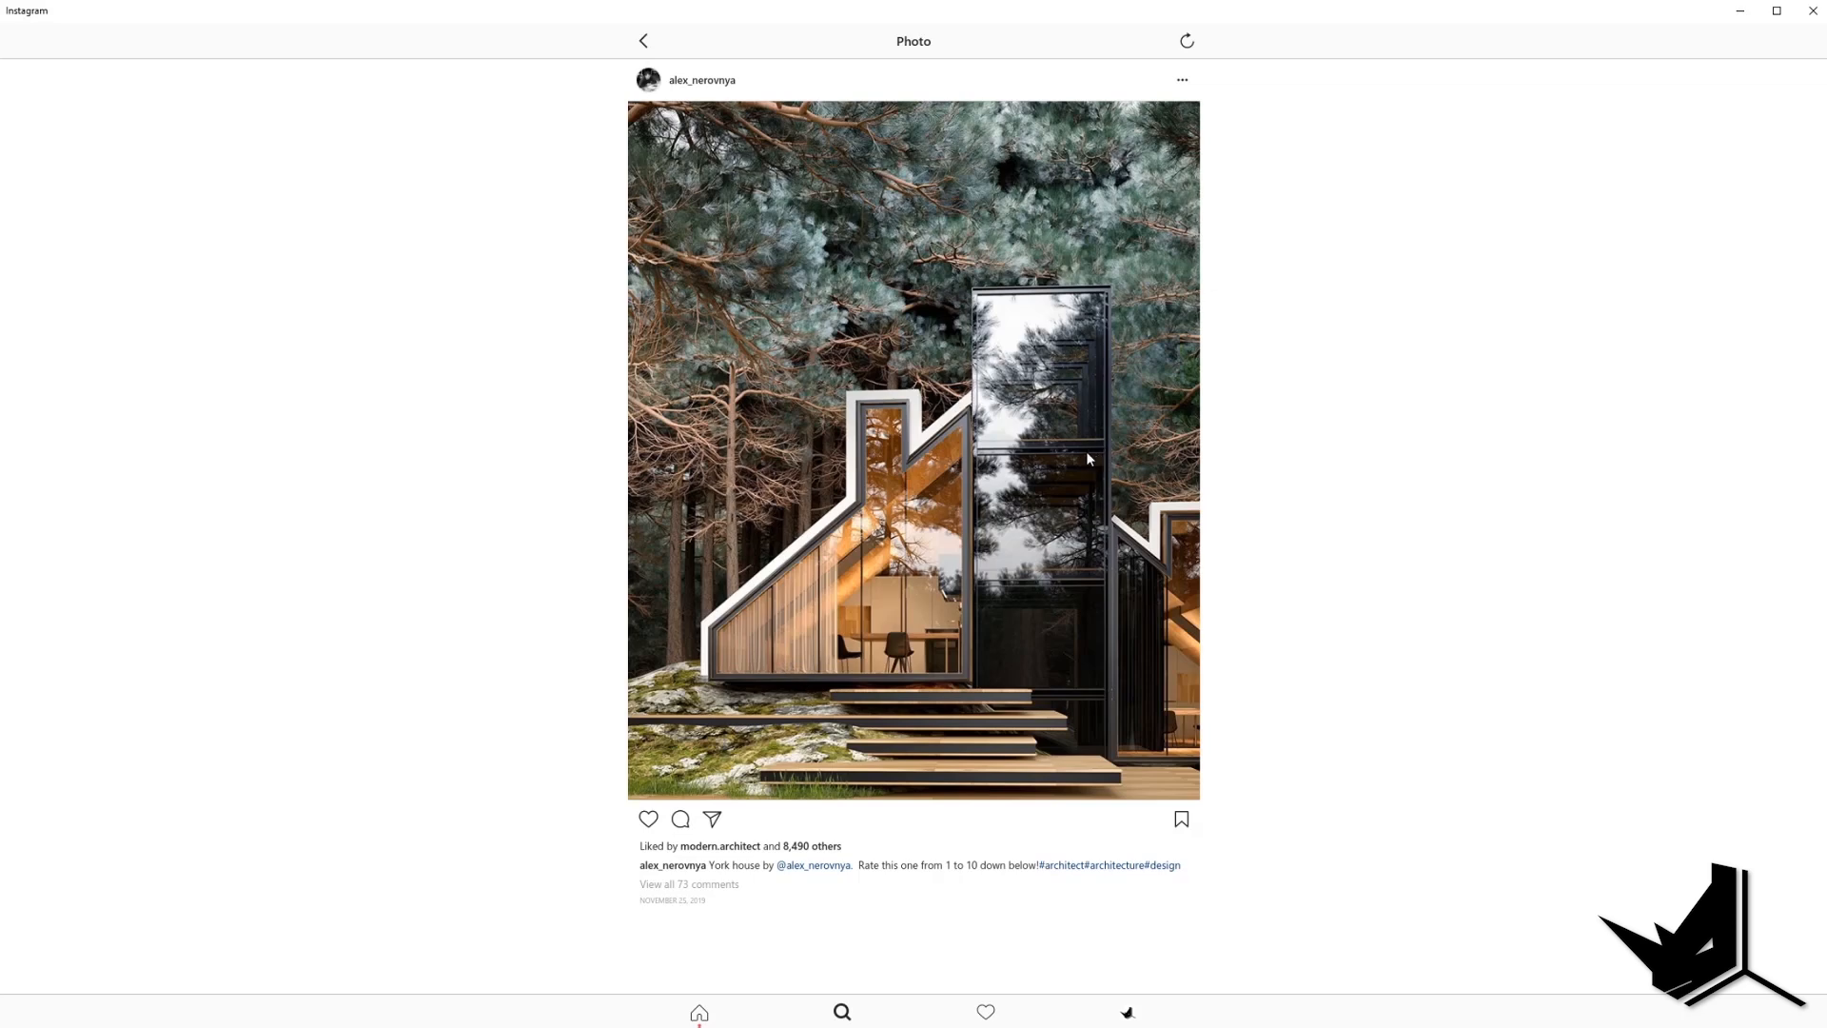
left_click(643, 38)
scroll(1149, 670, "up", 15)
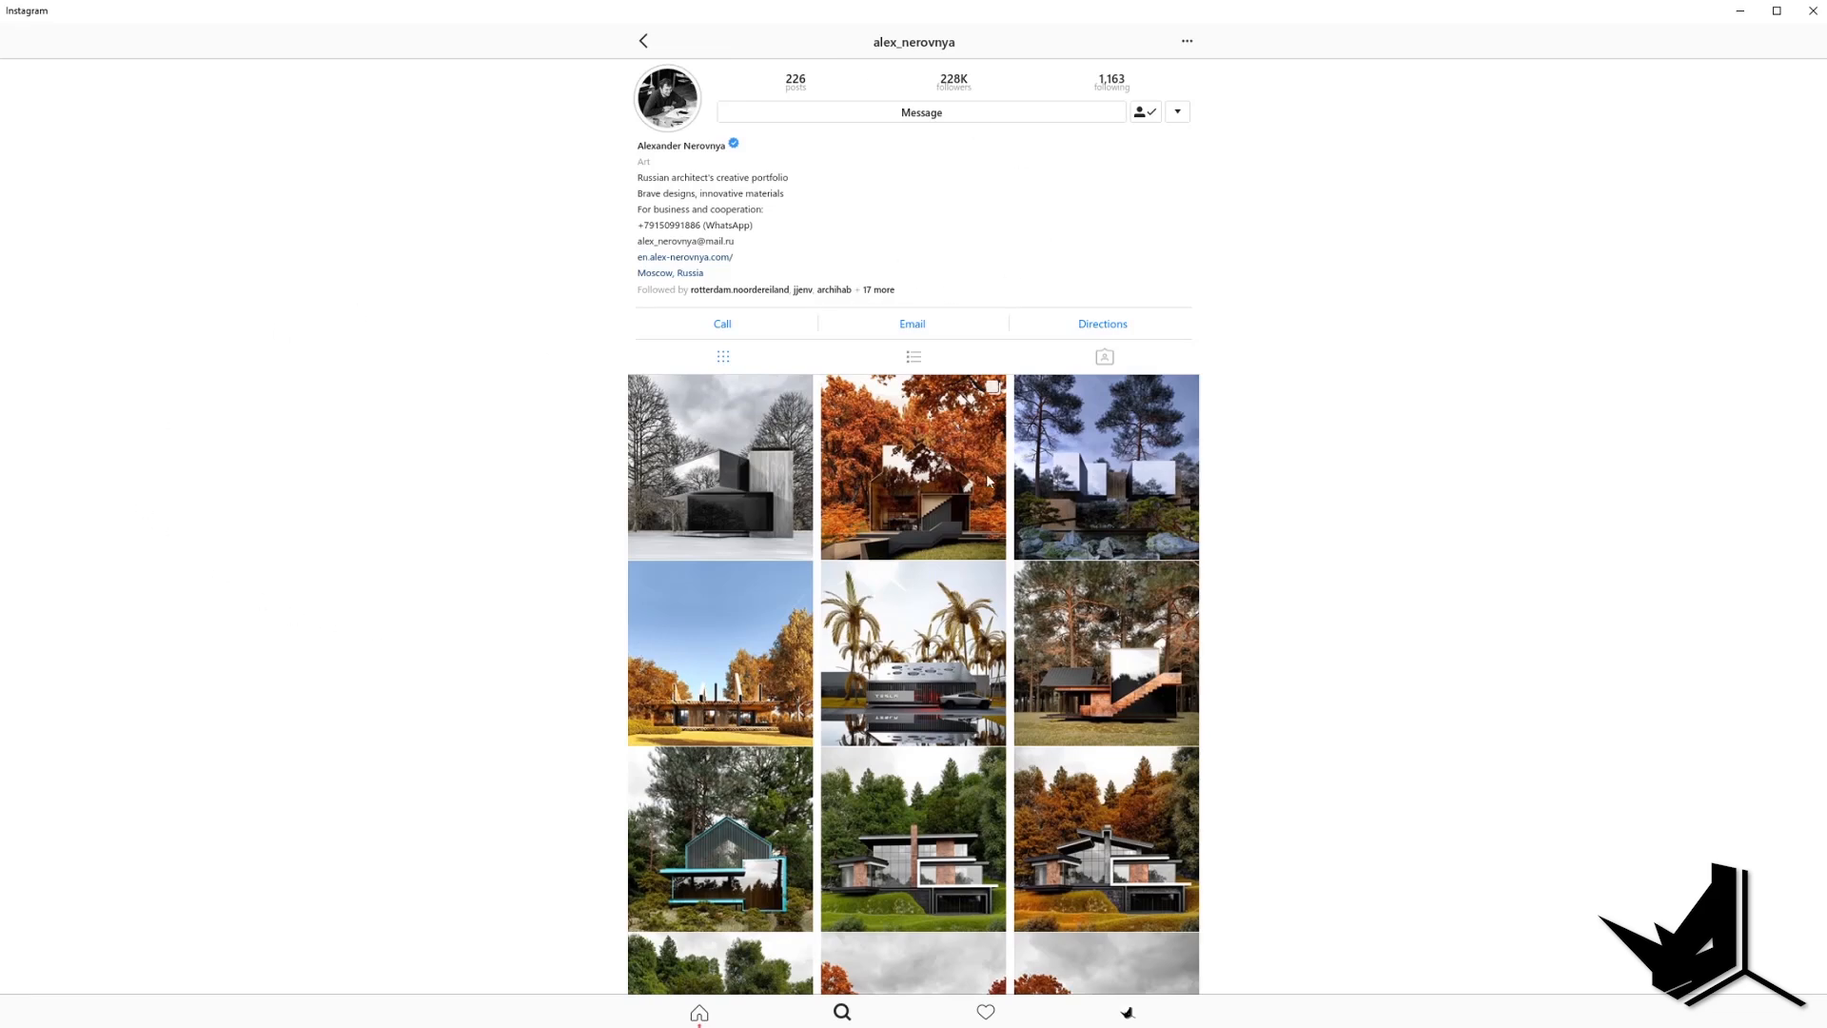
Switch to Rhino and place the elevation image 1.JPG as a picture in the Top viewport.
left_click(1740, 13)
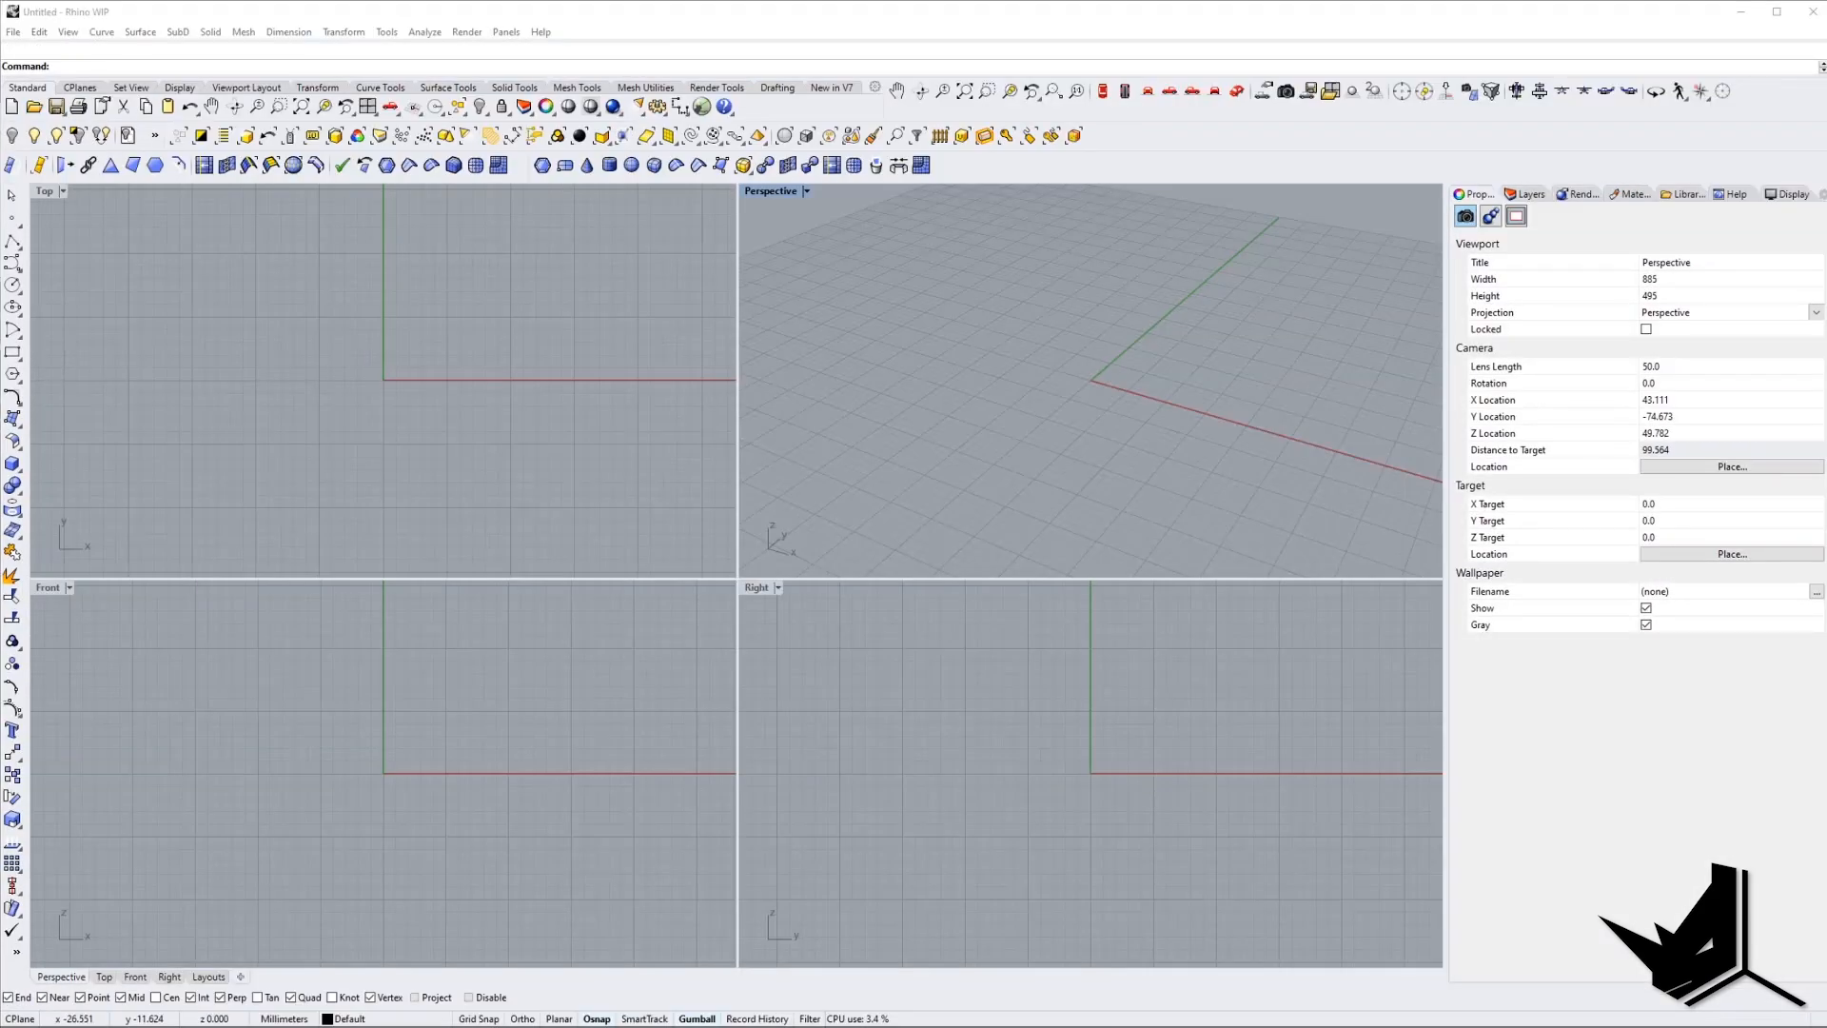
left_click_drag(396, 425, 390, 430)
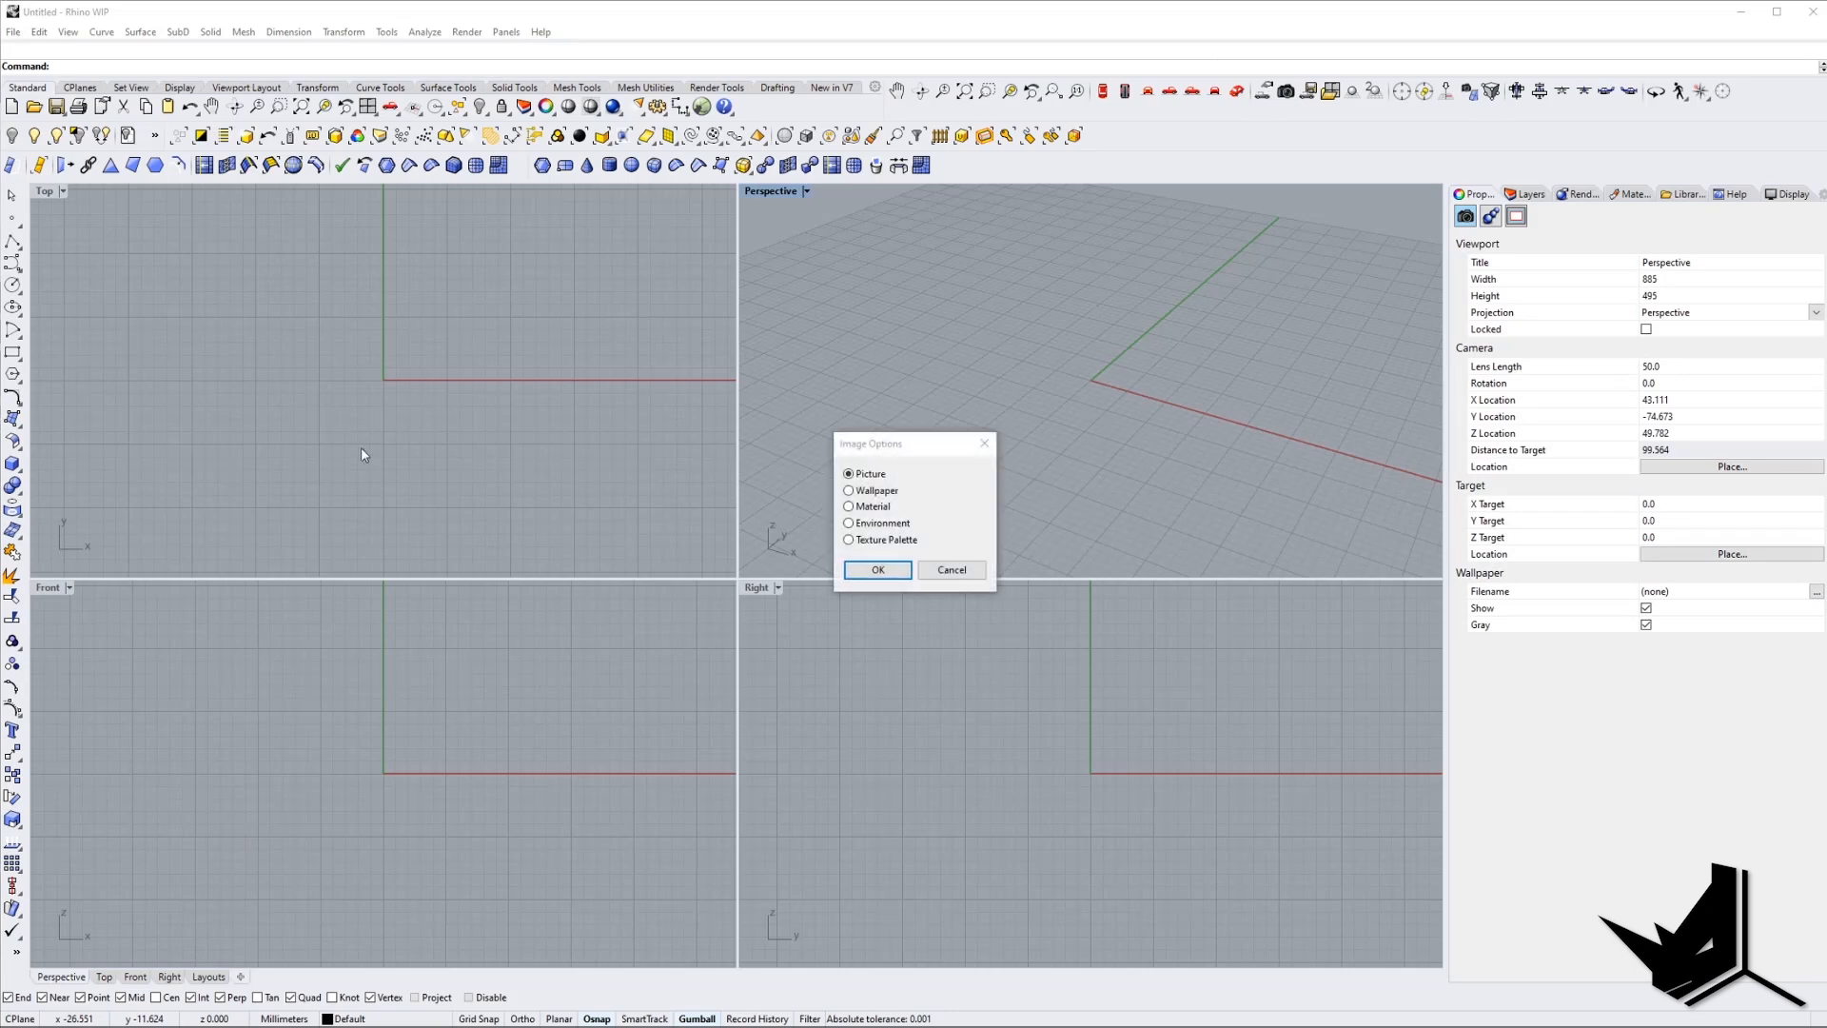
left_click(876, 571)
left_click(273, 474)
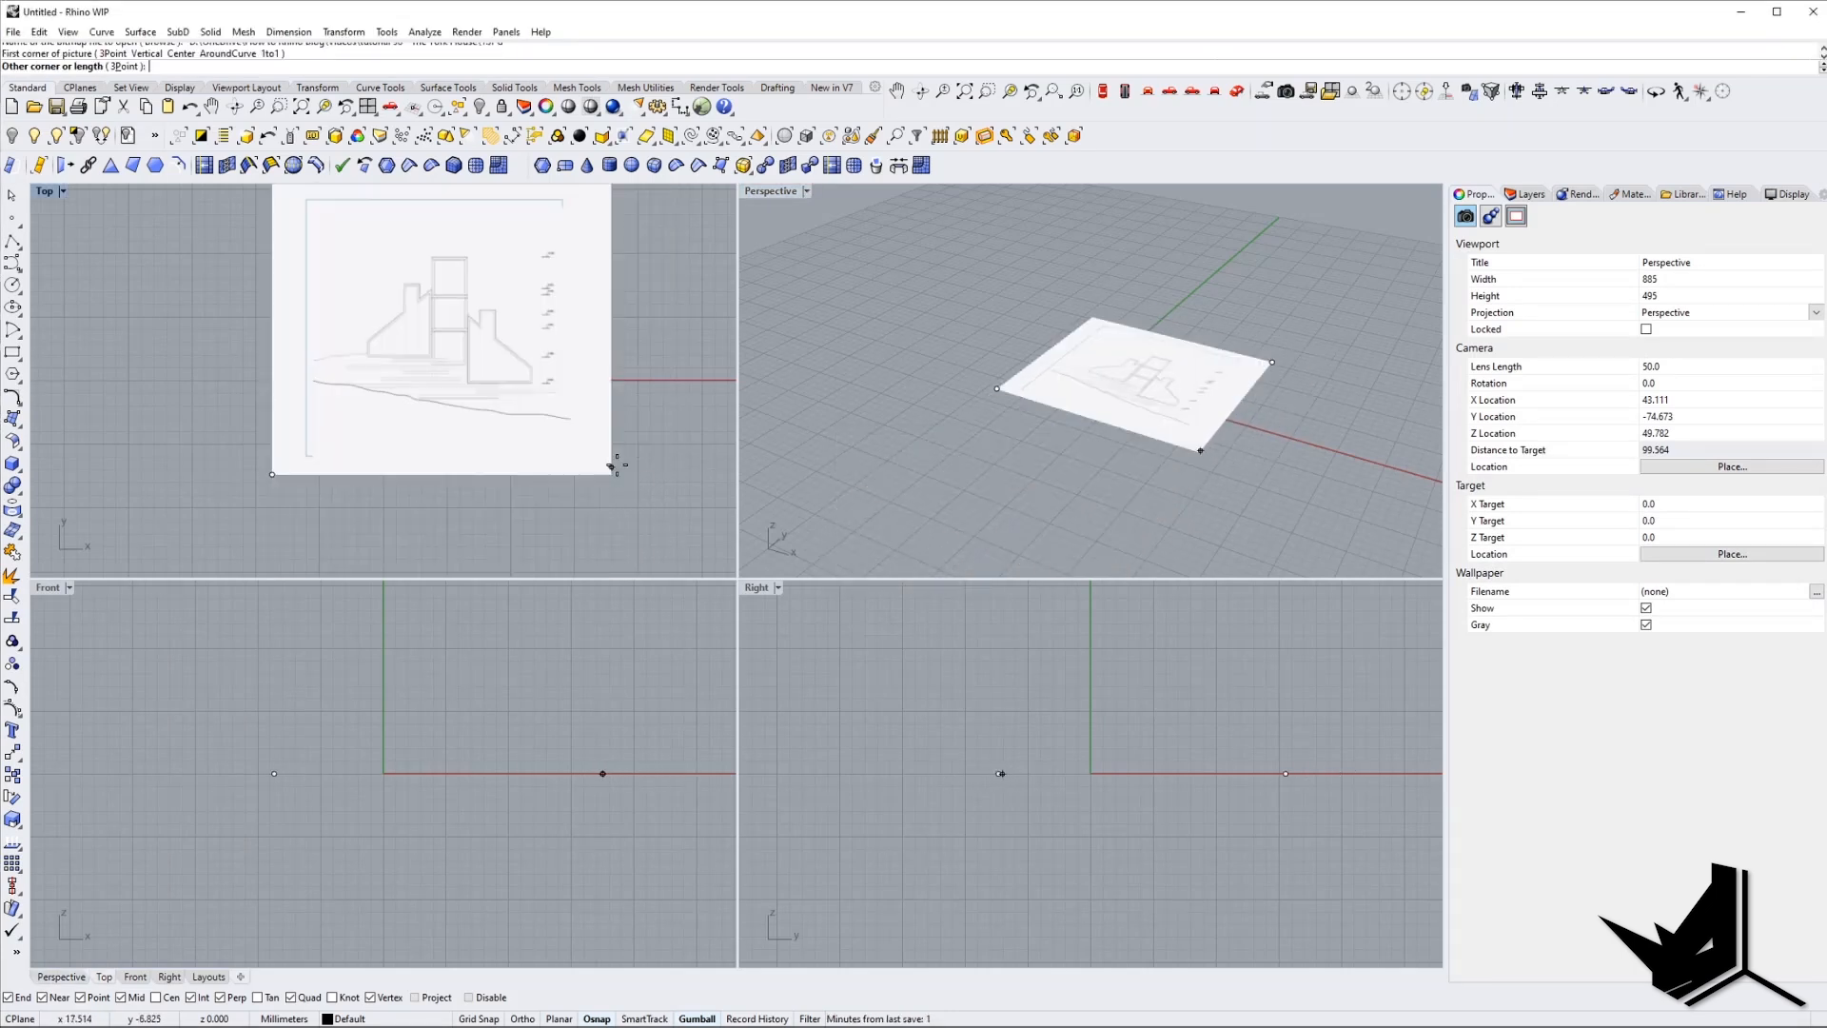
left_click(661, 446)
Place the floor plan image 6.jpg as a picture in the Top viewport and move it below the elevation image.
right_click_drag(569, 489, 489, 444)
scroll(488, 439, "down", 4)
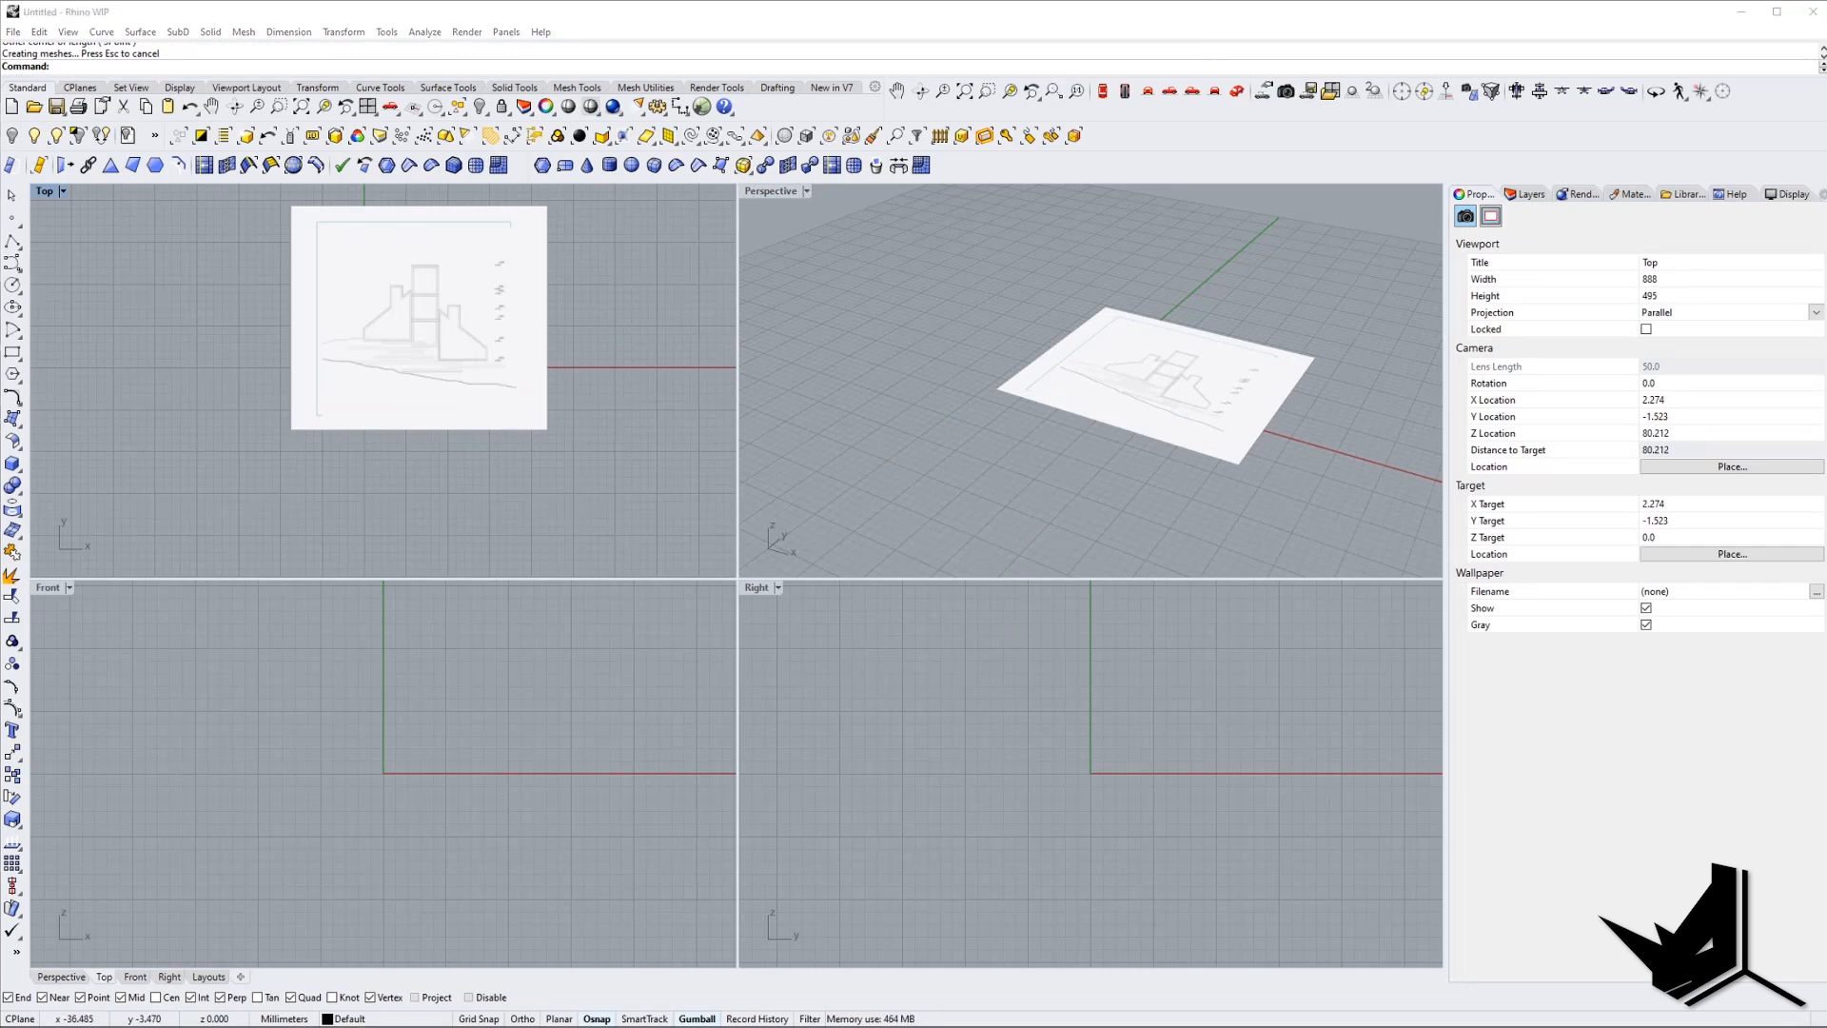
left_click_drag(384, 526, 386, 528)
left_click(881, 568)
left_click(431, 523)
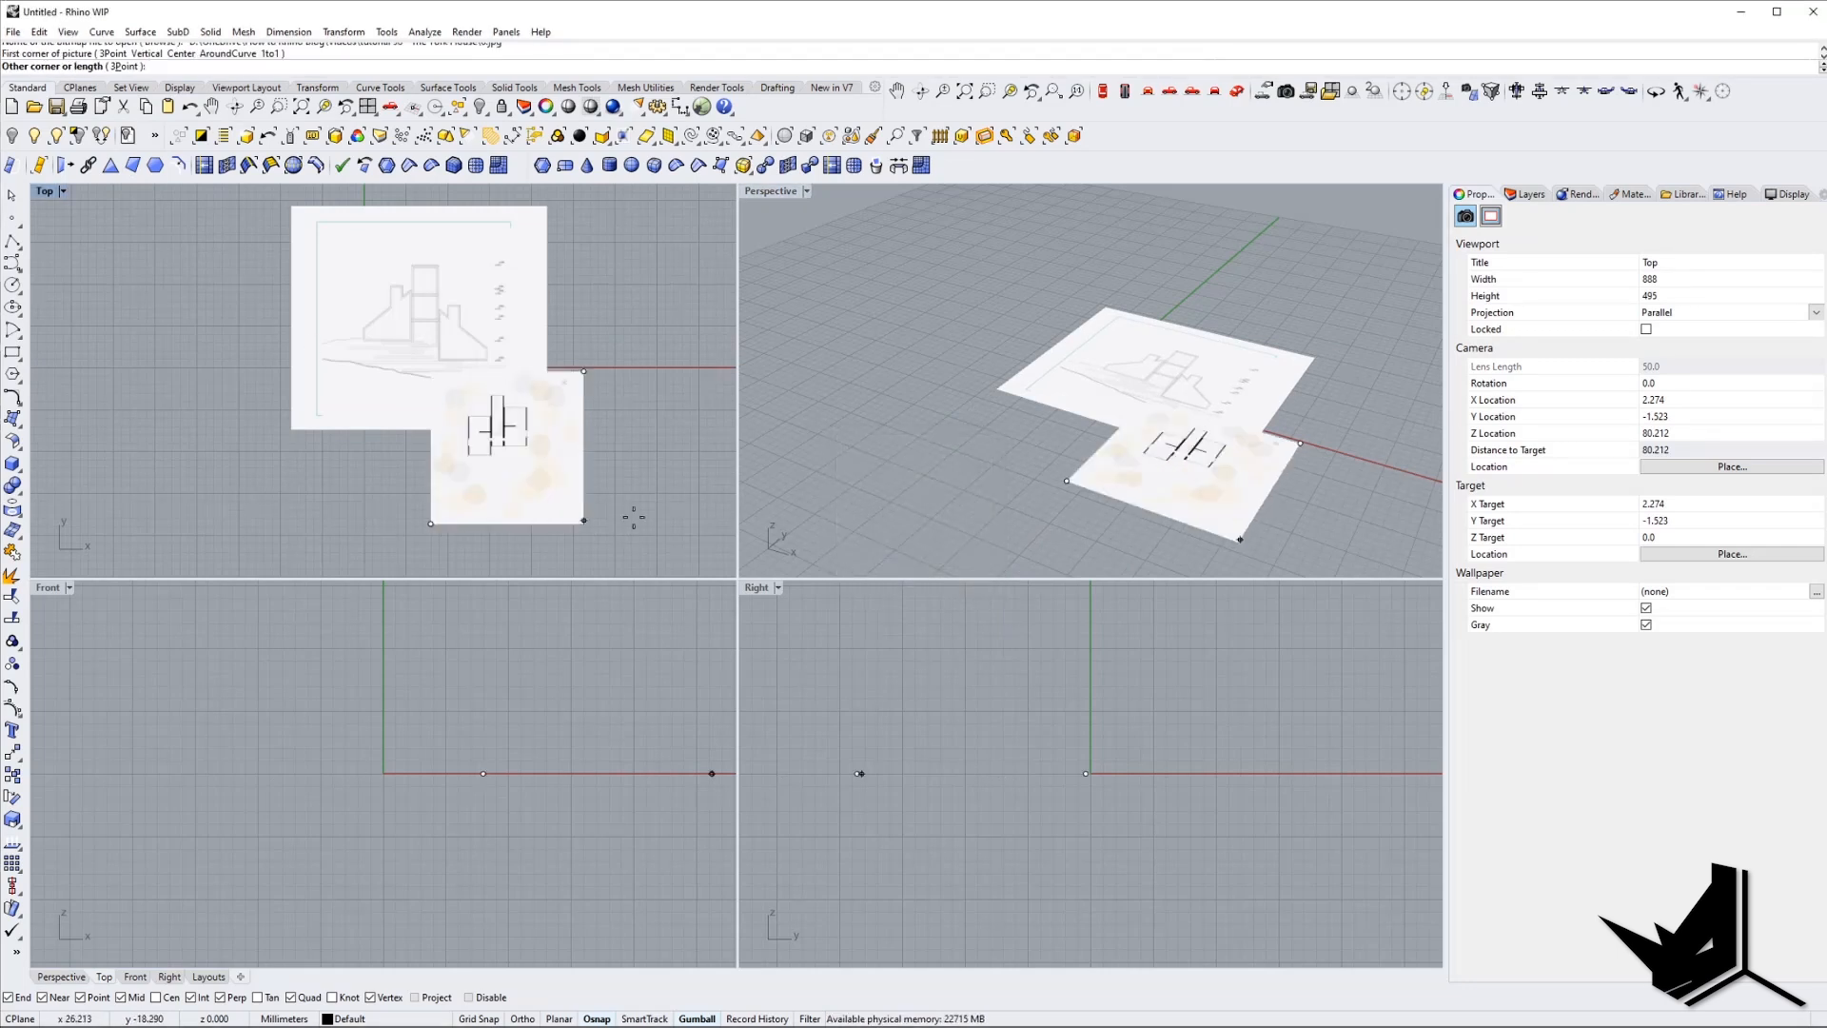
left_click(704, 507)
scroll(657, 467, "down", 2)
scroll(626, 404, "up", 1)
left_click(628, 411)
left_click_drag(598, 374, 479, 538)
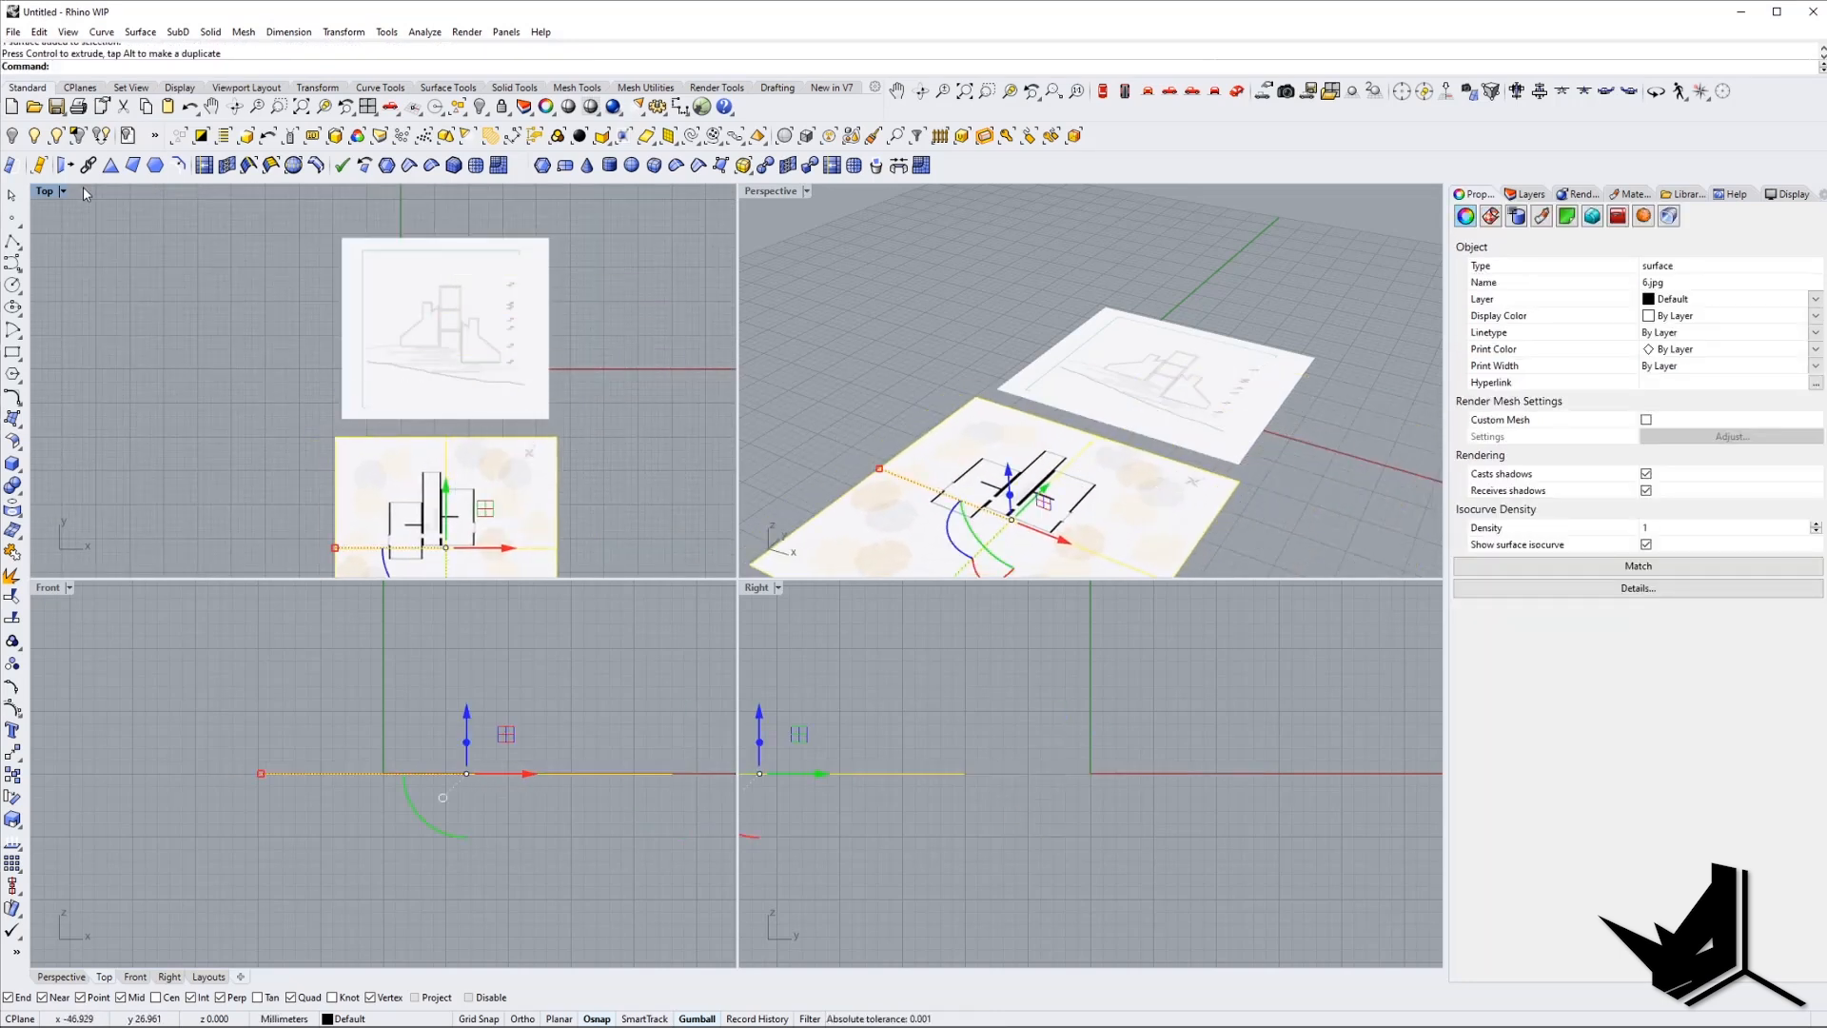
Maximize the Top viewport and draw a rectangle around the house elevation, inside the blue sheet border.
double_click(53, 193)
scroll(407, 324, "up", 3)
key("Escape")
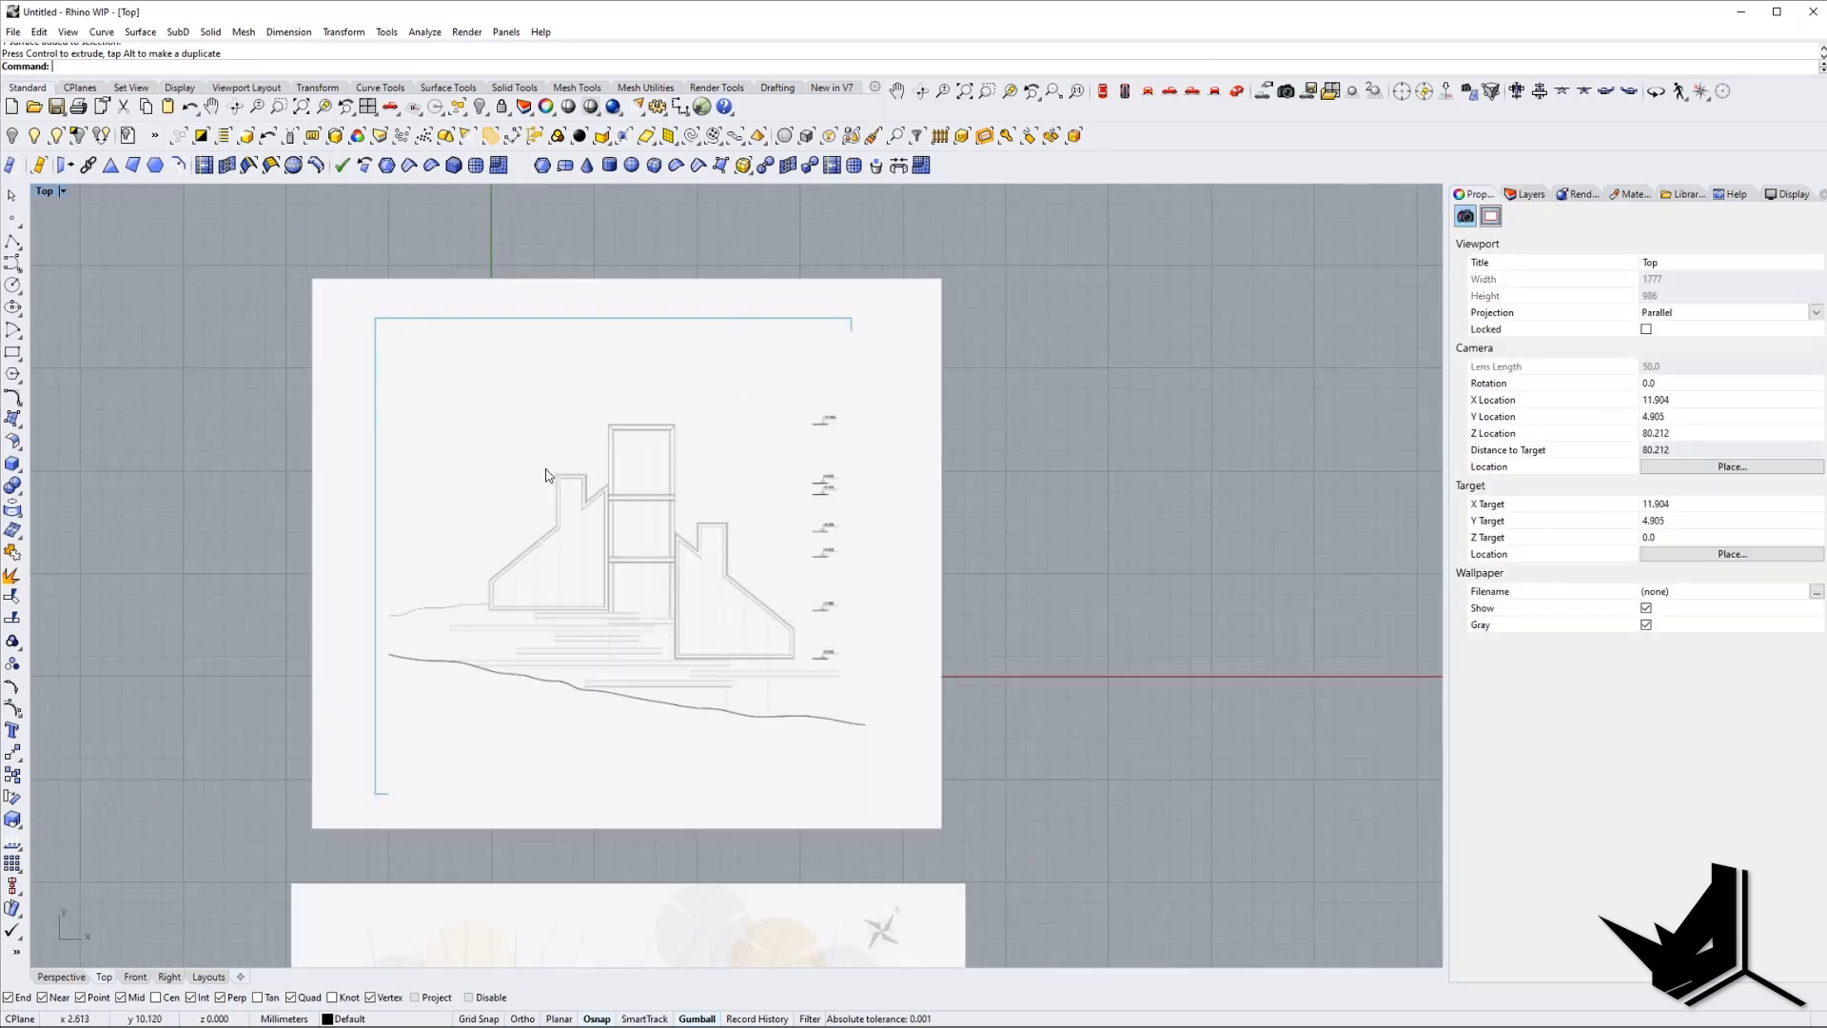
type("Rectangle")
key("Return")
left_click(380, 295)
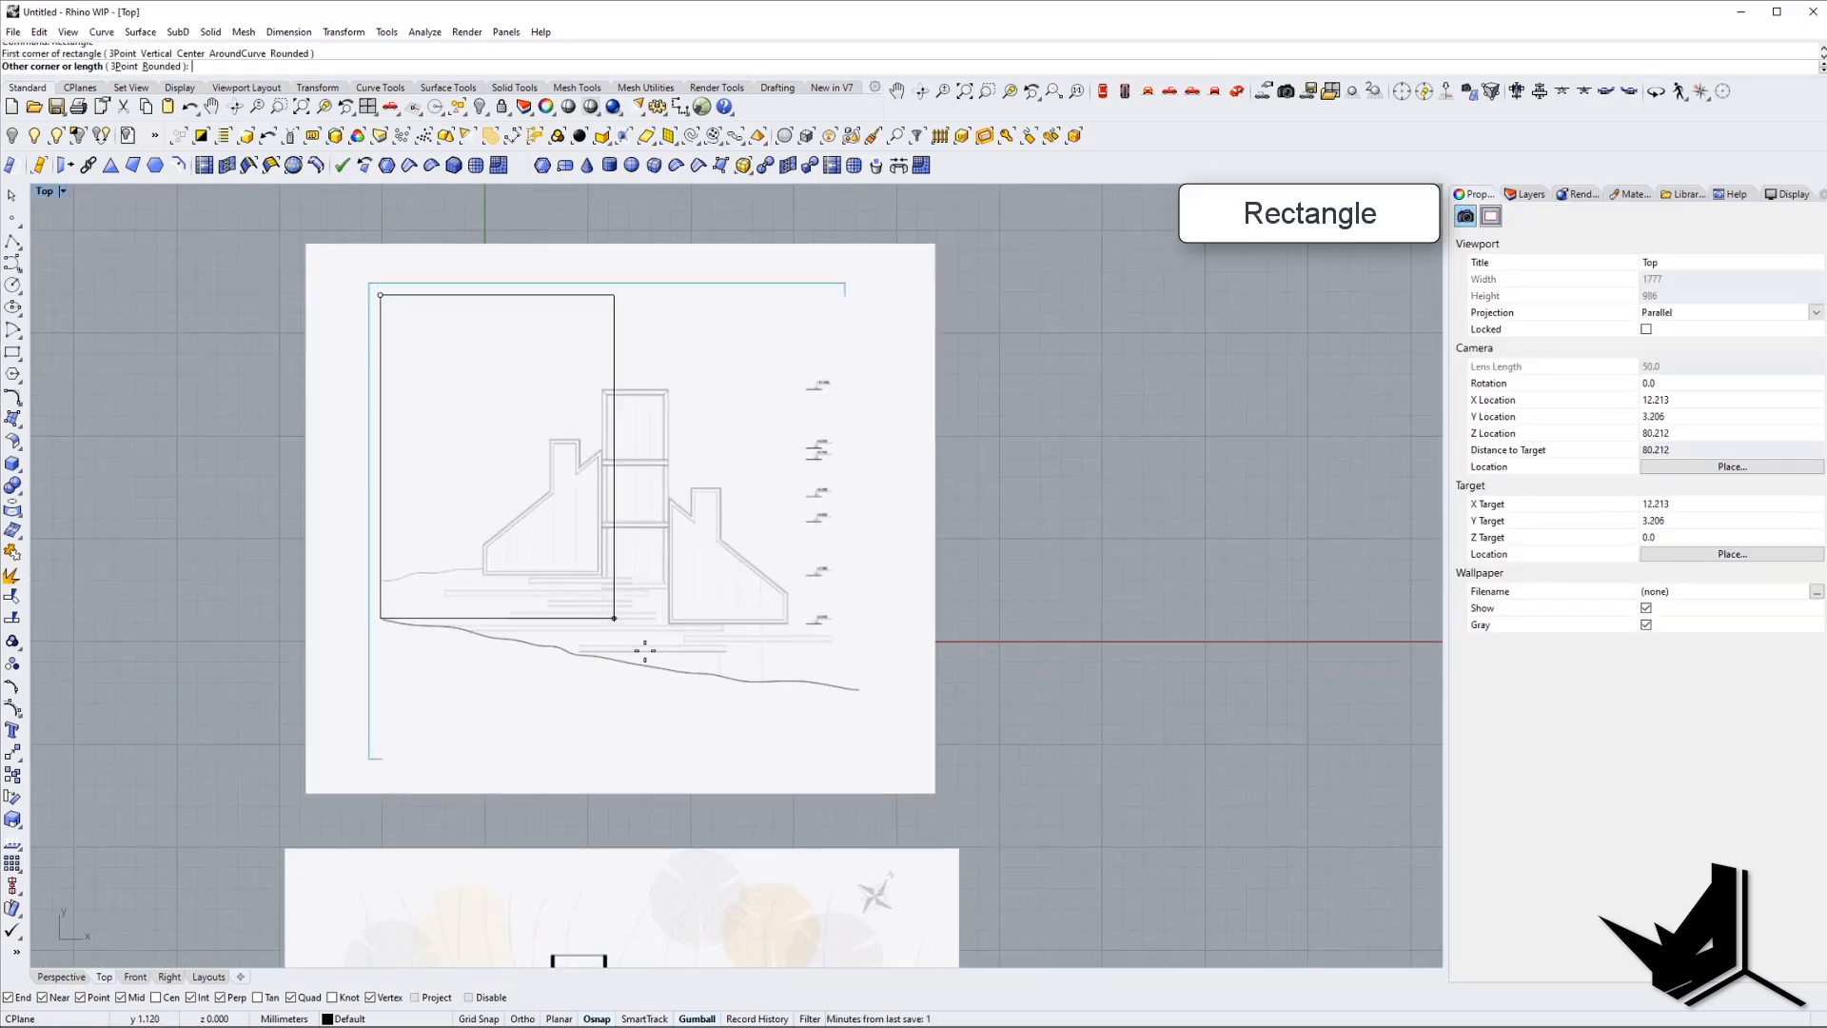
left_click(863, 716)
Trim the elevation image outside the rectangle and delete the cutting rectangle.
type("Trim")
key("Return")
left_click(864, 670)
left_click(908, 708)
key("Return")
left_click(909, 675)
key("Return")
left_click(864, 325)
left_click(892, 348)
key("Delete")
Draw a rectangle around the house walls on the floor plan image.
right_click_drag(851, 672, 889, 208)
type("Rectangle")
key("Return")
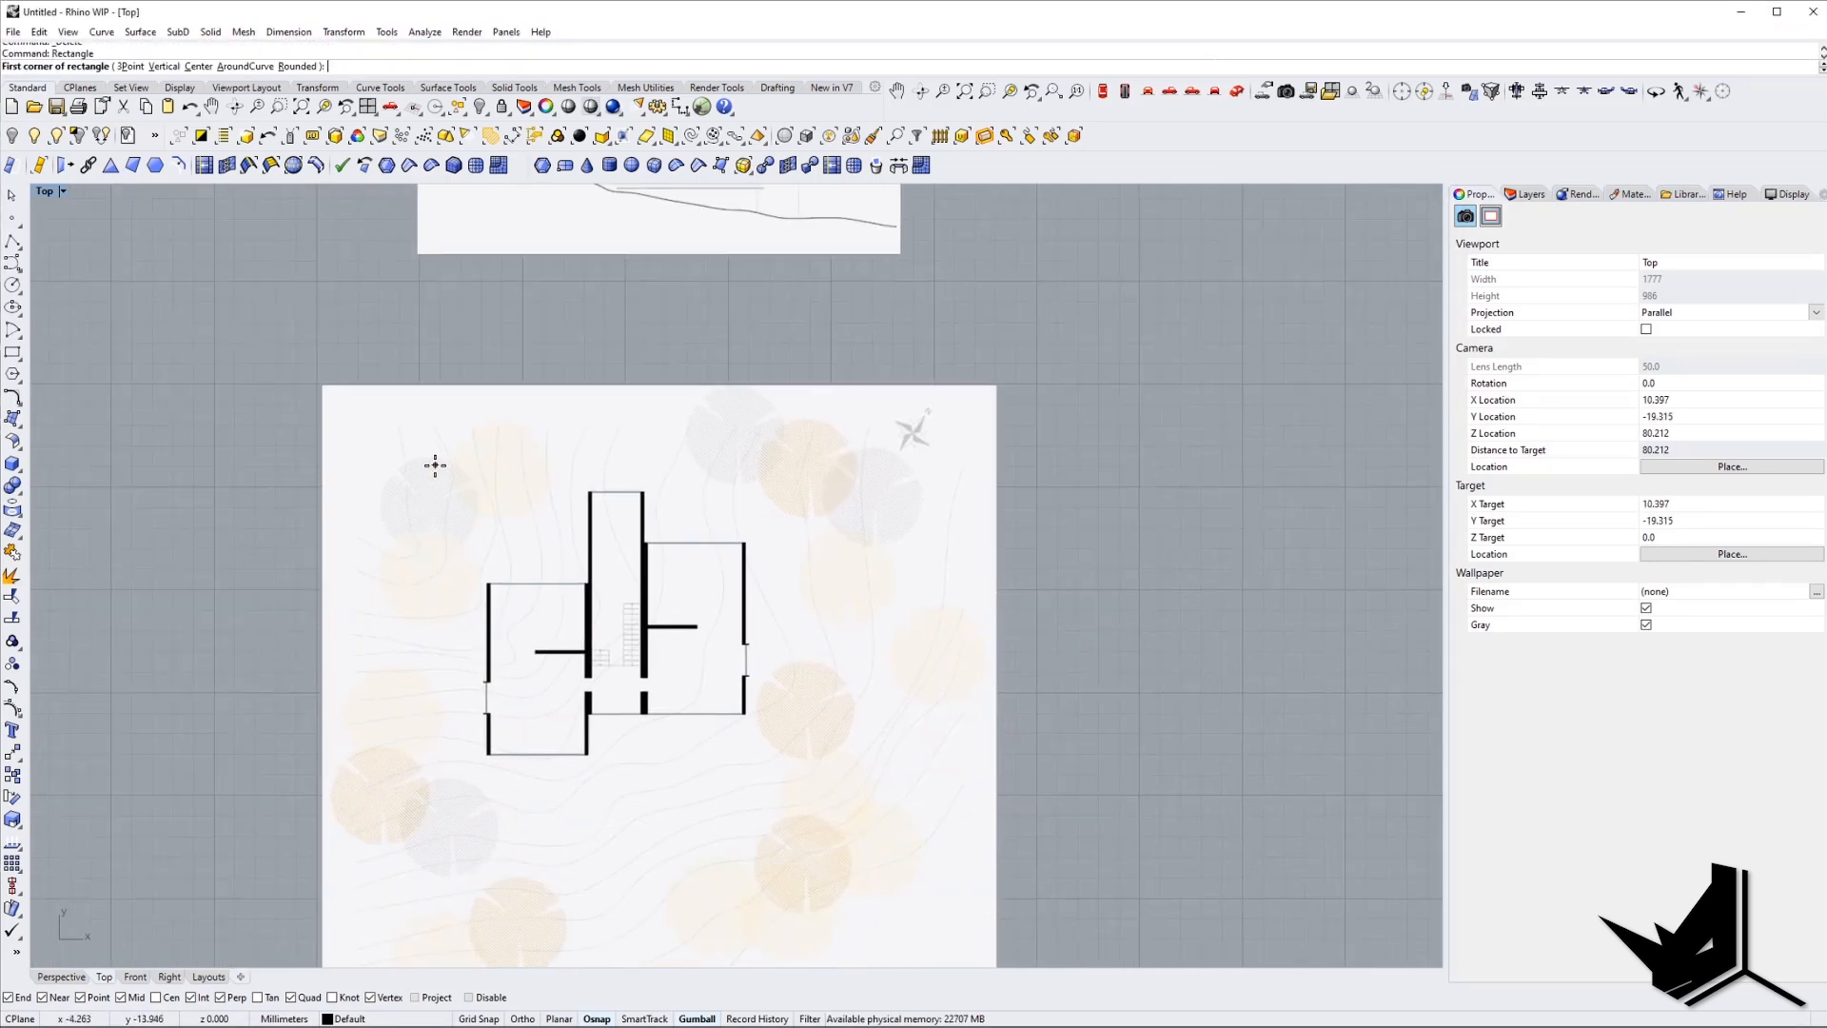
left_click(427, 456)
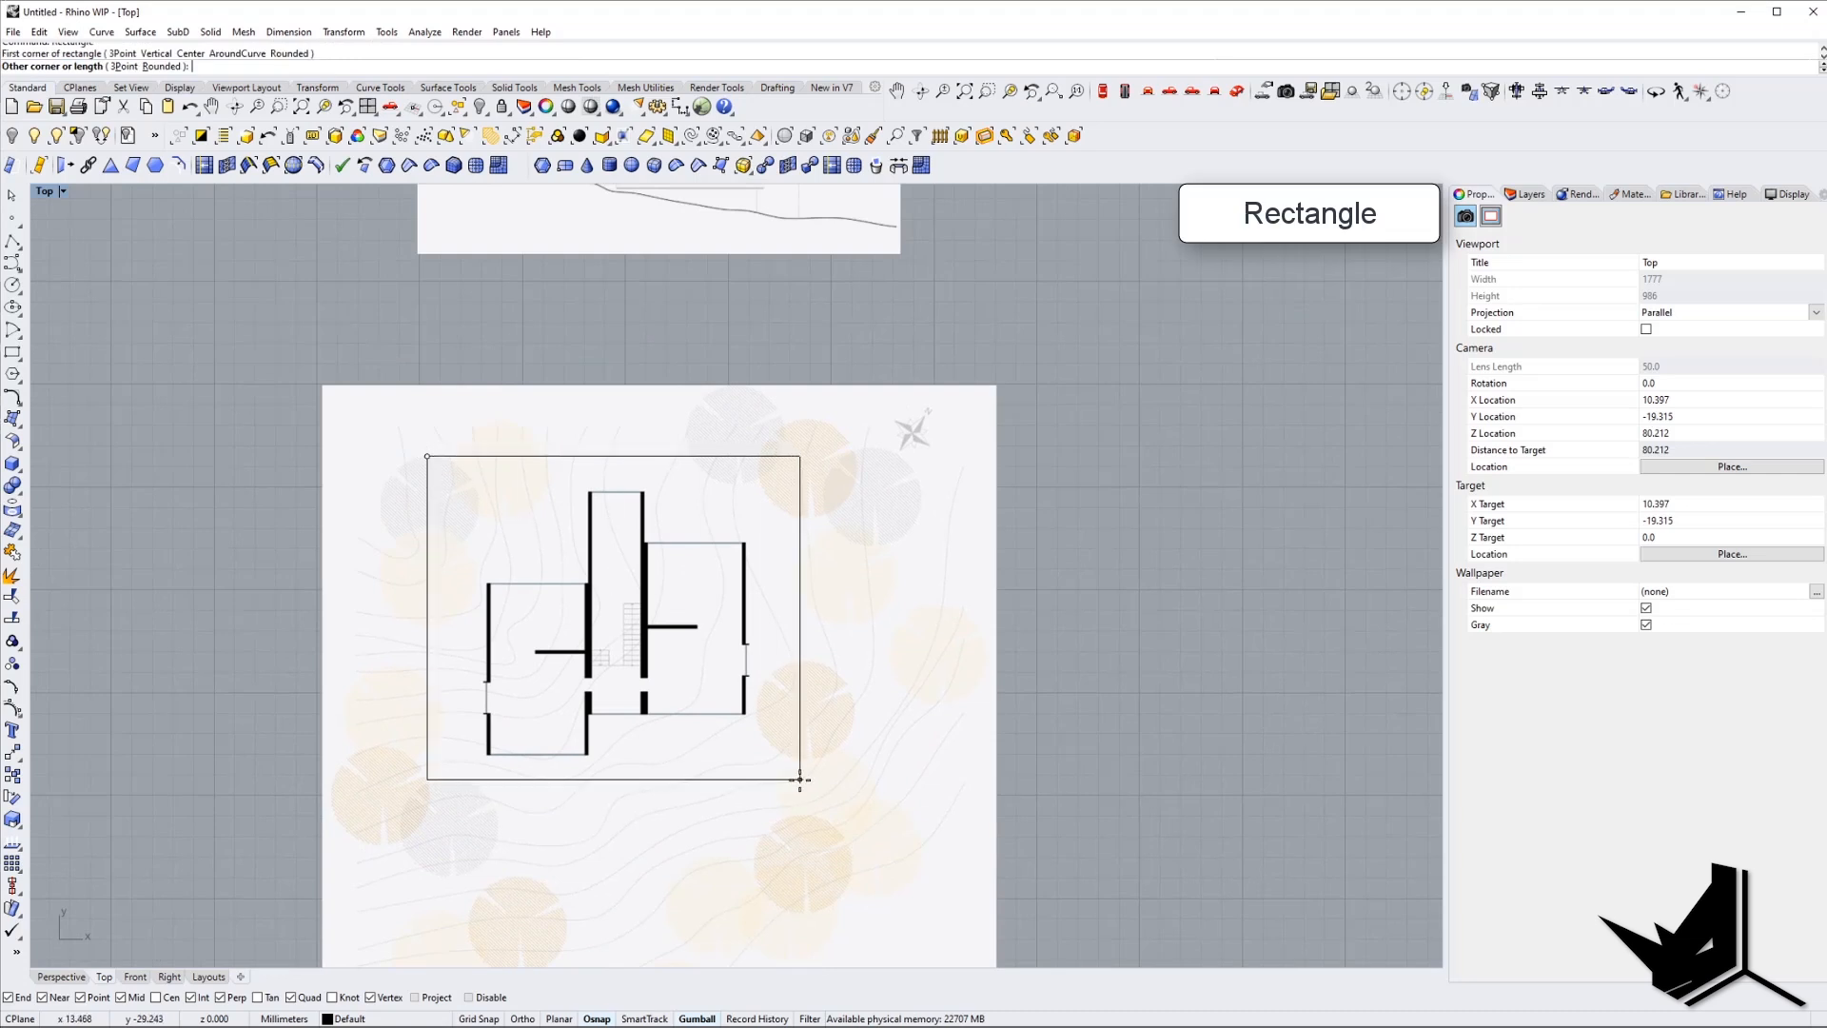
left_click(809, 846)
right_click_drag(809, 846, 806, 785)
Trim the floor plan image outside the rectangle and delete the cutting rectangle.
type("Trim")
key("Return")
left_click(806, 696)
left_click(866, 731)
key("Return")
left_click(877, 710)
key("Return")
scroll(876, 708, "down", 6)
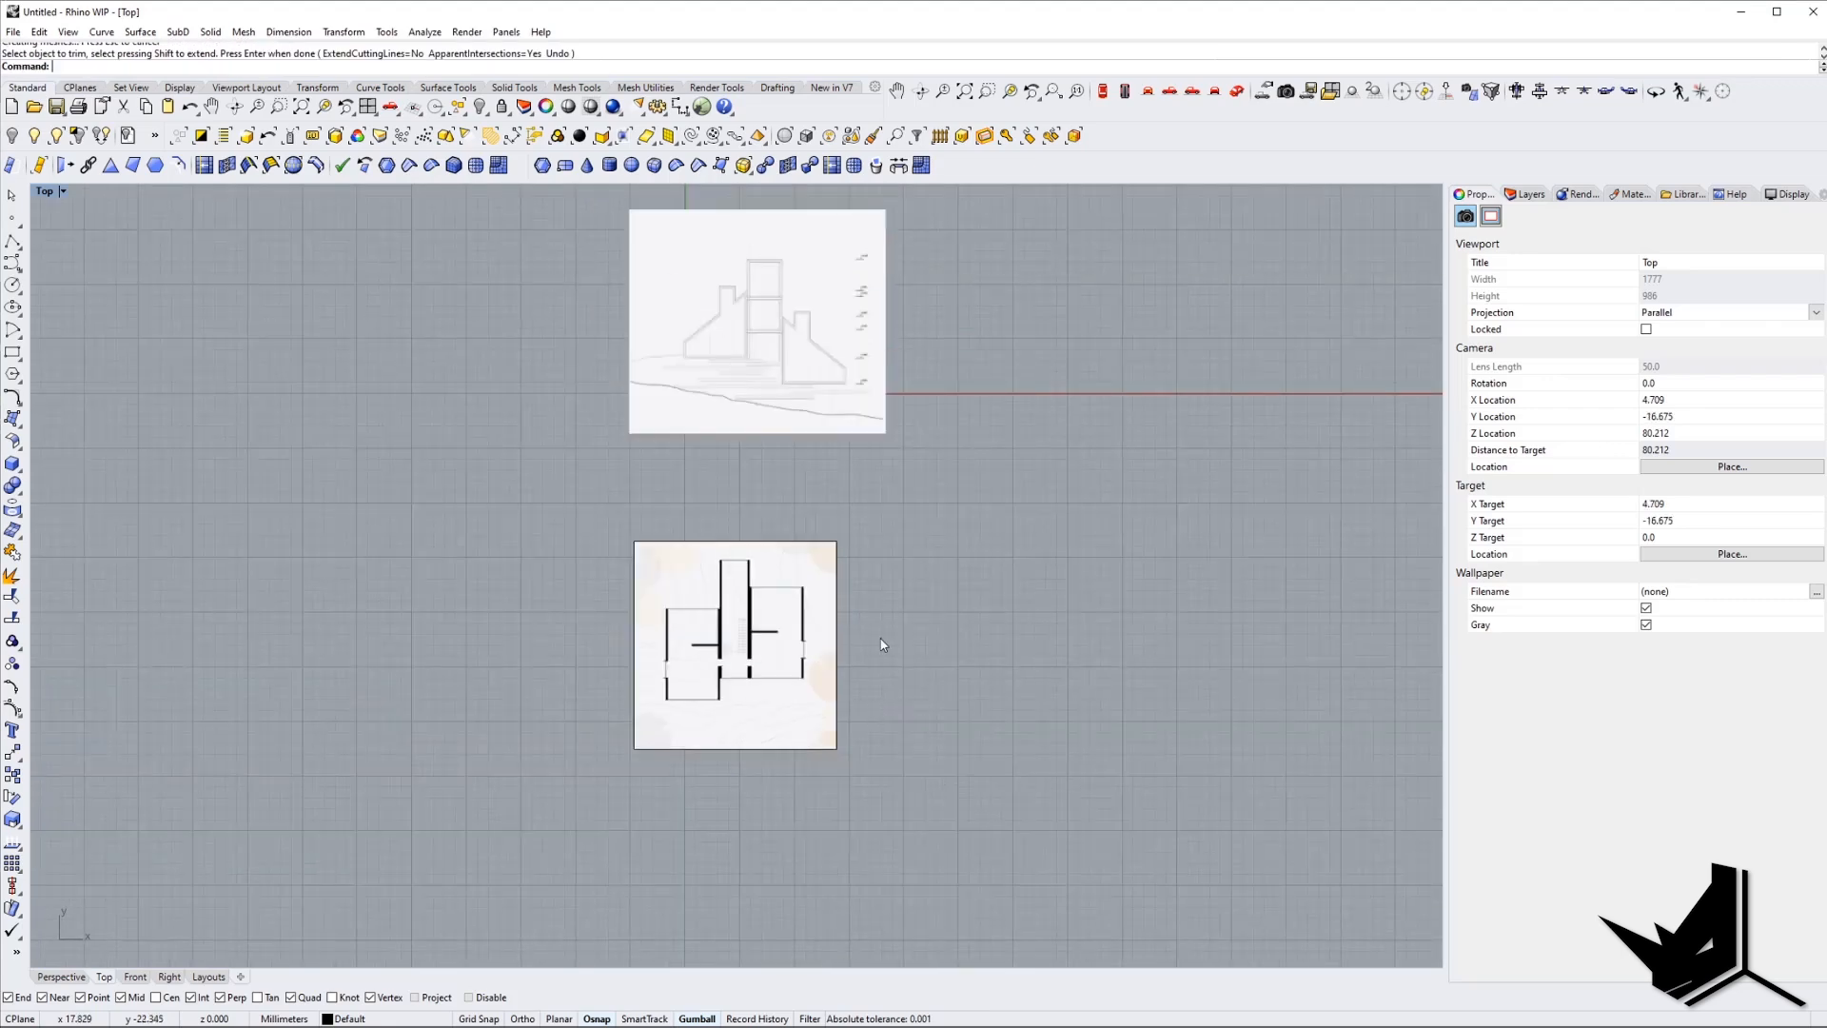
right_click_drag(881, 644, 793, 687)
left_click(749, 609)
key("Delete")
Draw a vertical guide line from the outer corner of the plan's left wing up past the elevation image.
scroll(780, 590, "up", 2)
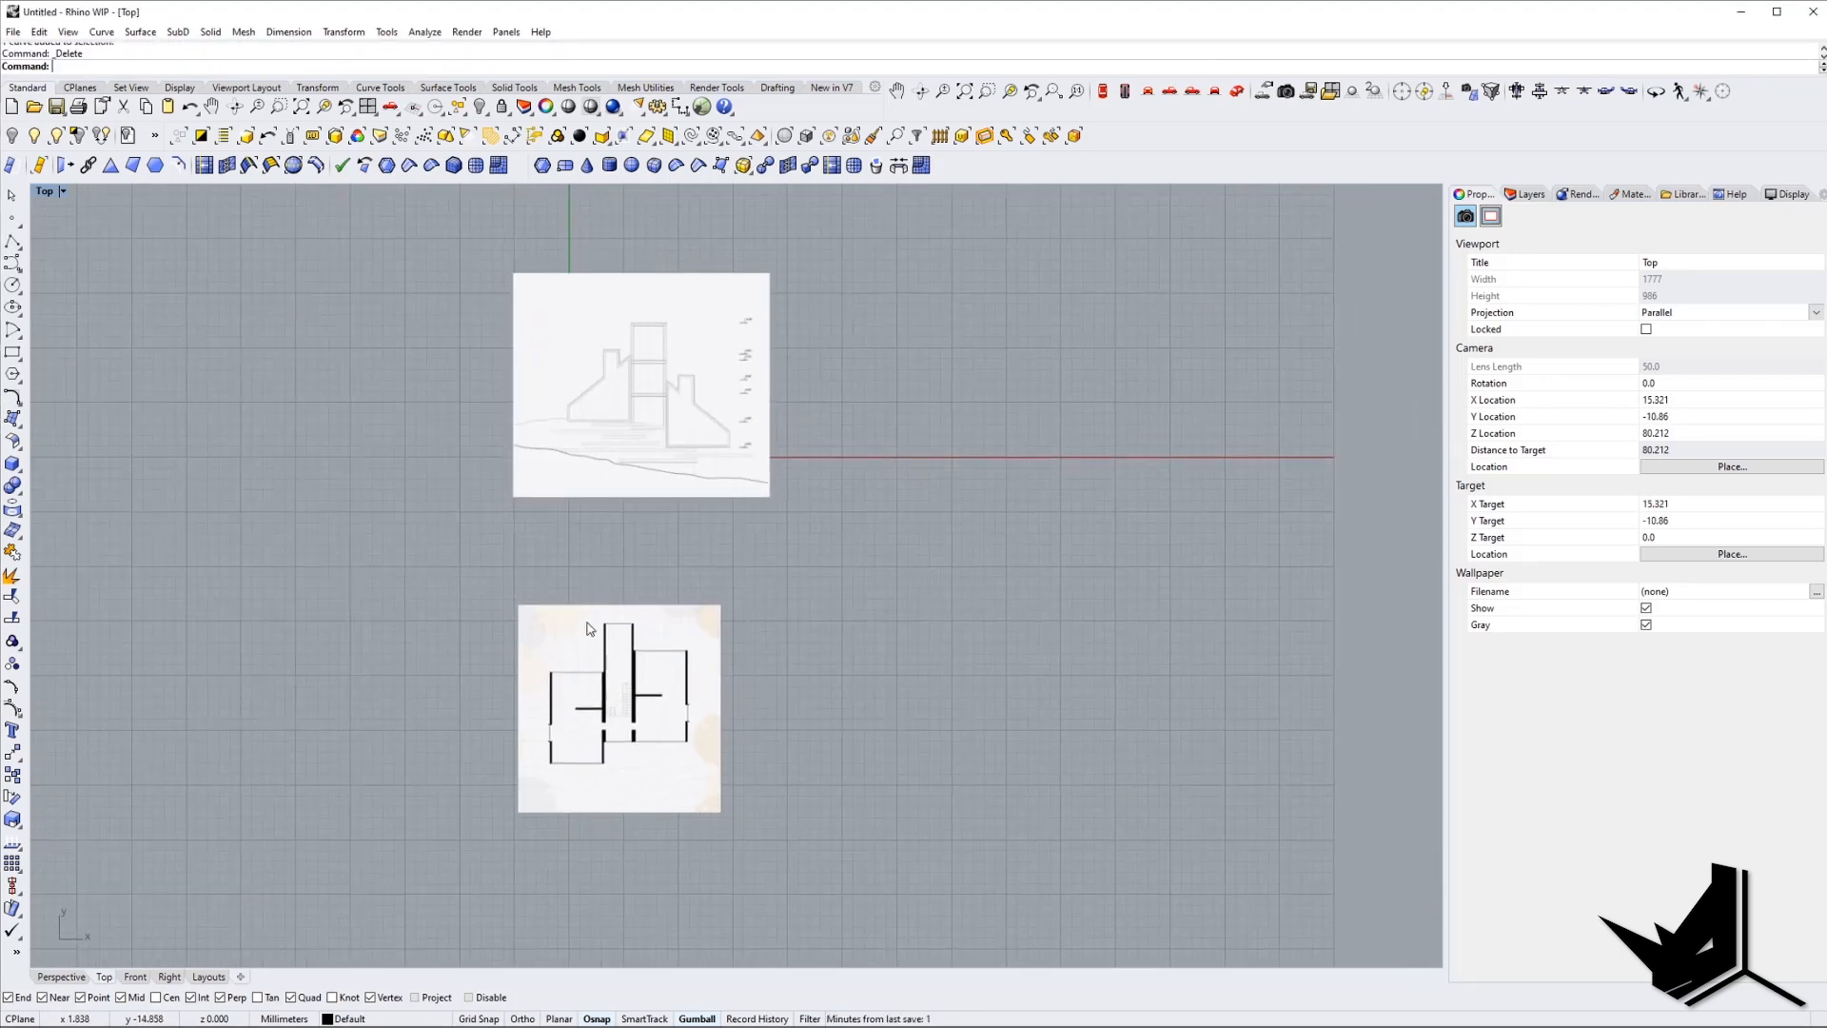
type("Line")
key("Return")
scroll(543, 659, "up", 16)
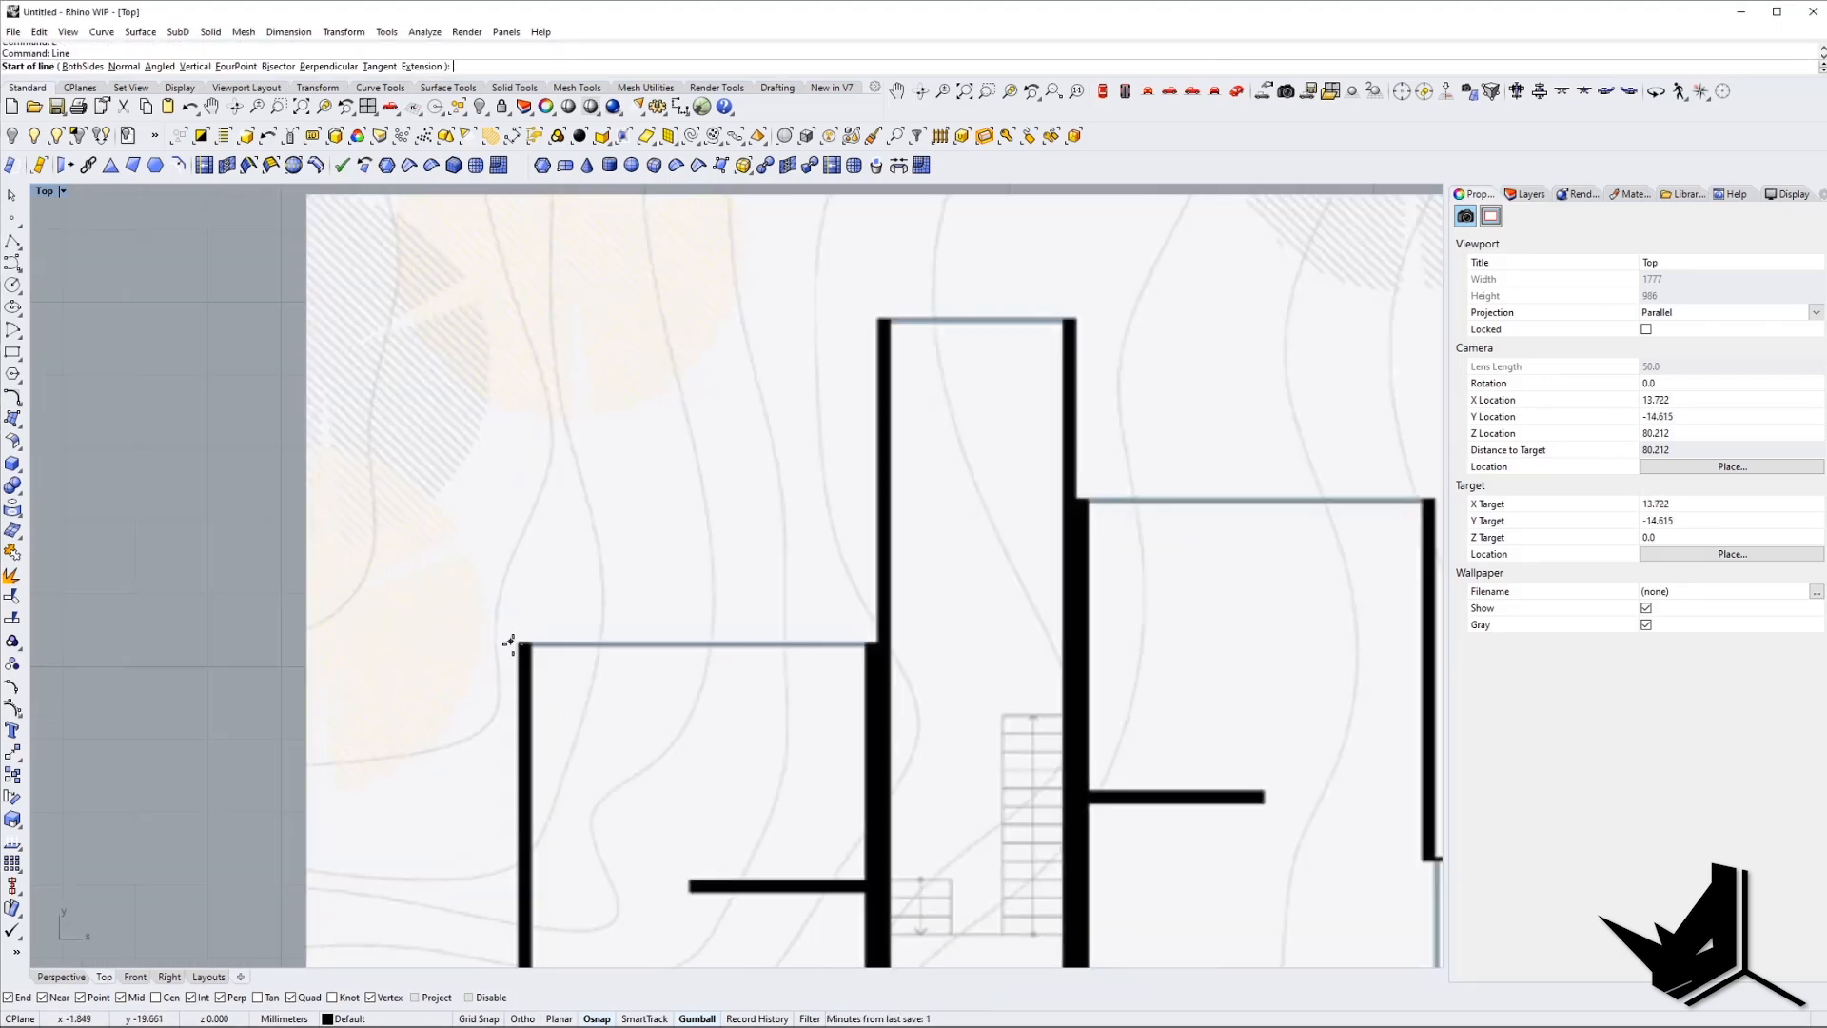
left_click(520, 642)
scroll(519, 640, "down", 12)
scroll(517, 634, "down", 6)
left_click(511, 211, "shift")
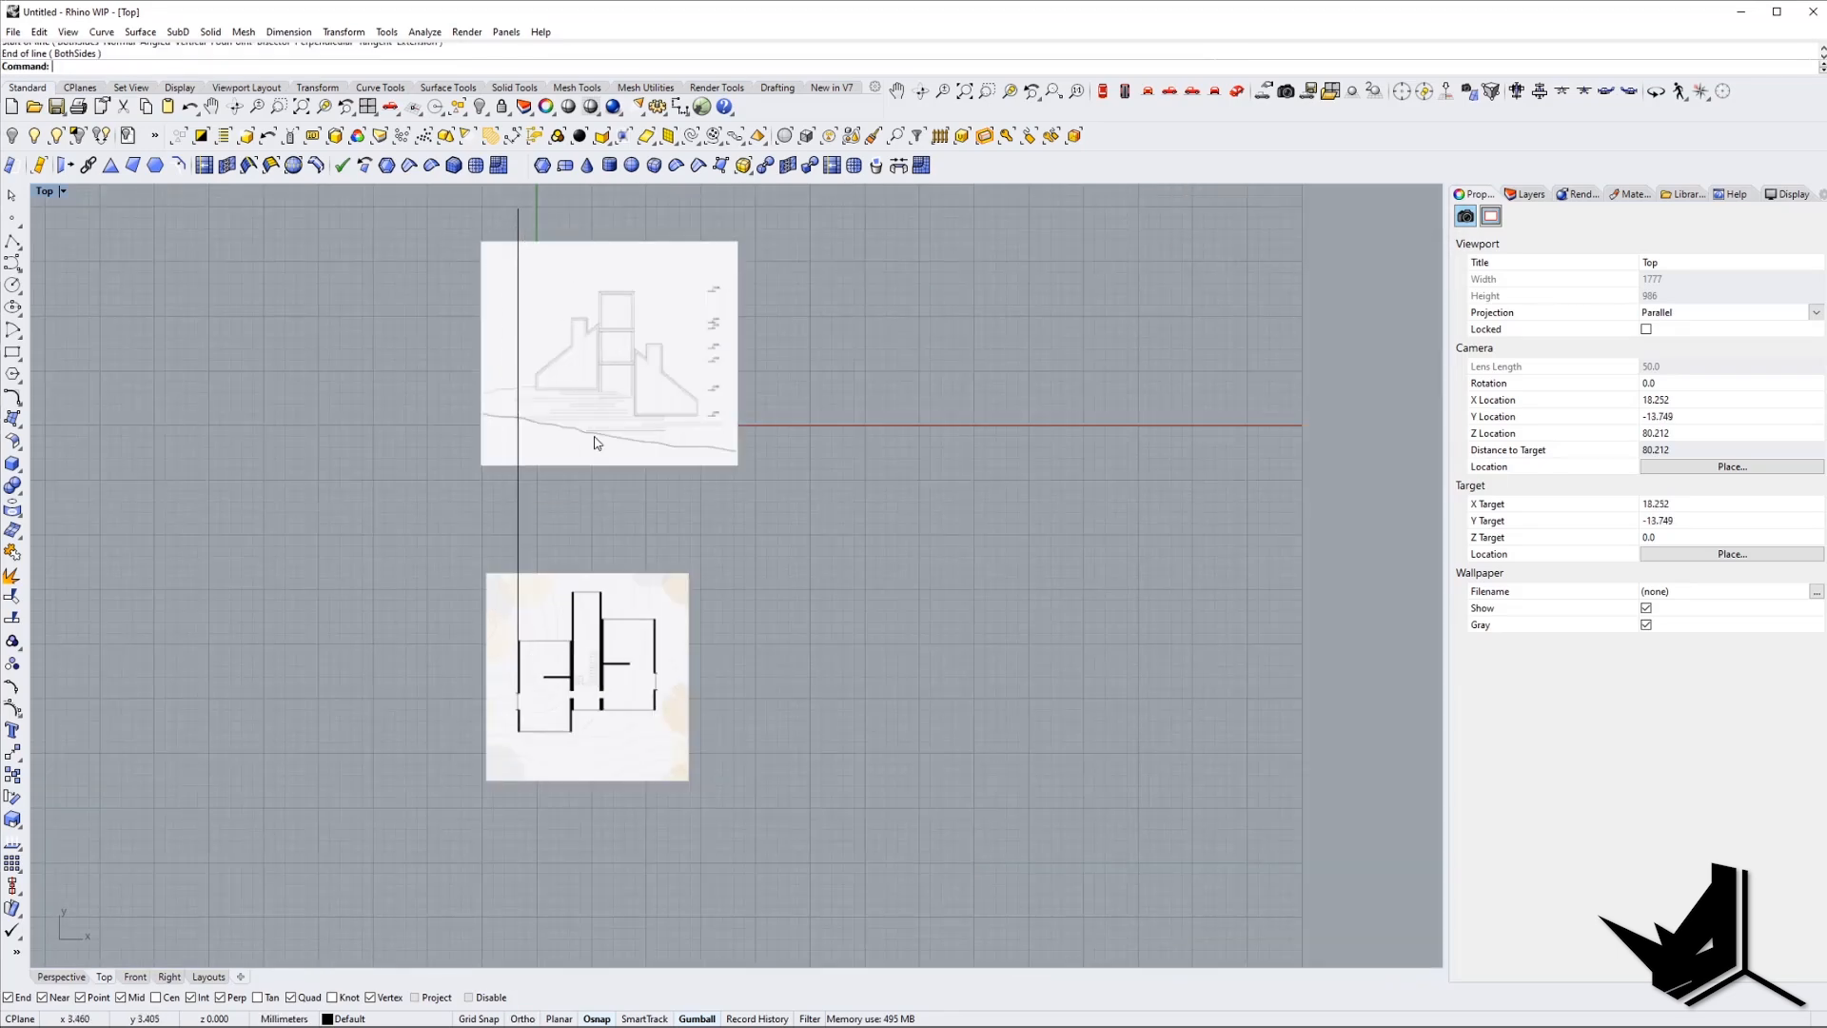
Draw a second vertical guide line from the outer corner of the plan's right wing up past the elevation image.
scroll(654, 628, "up", 20)
type("L")
key("Return")
left_click(669, 610)
scroll(671, 613, "down", 20)
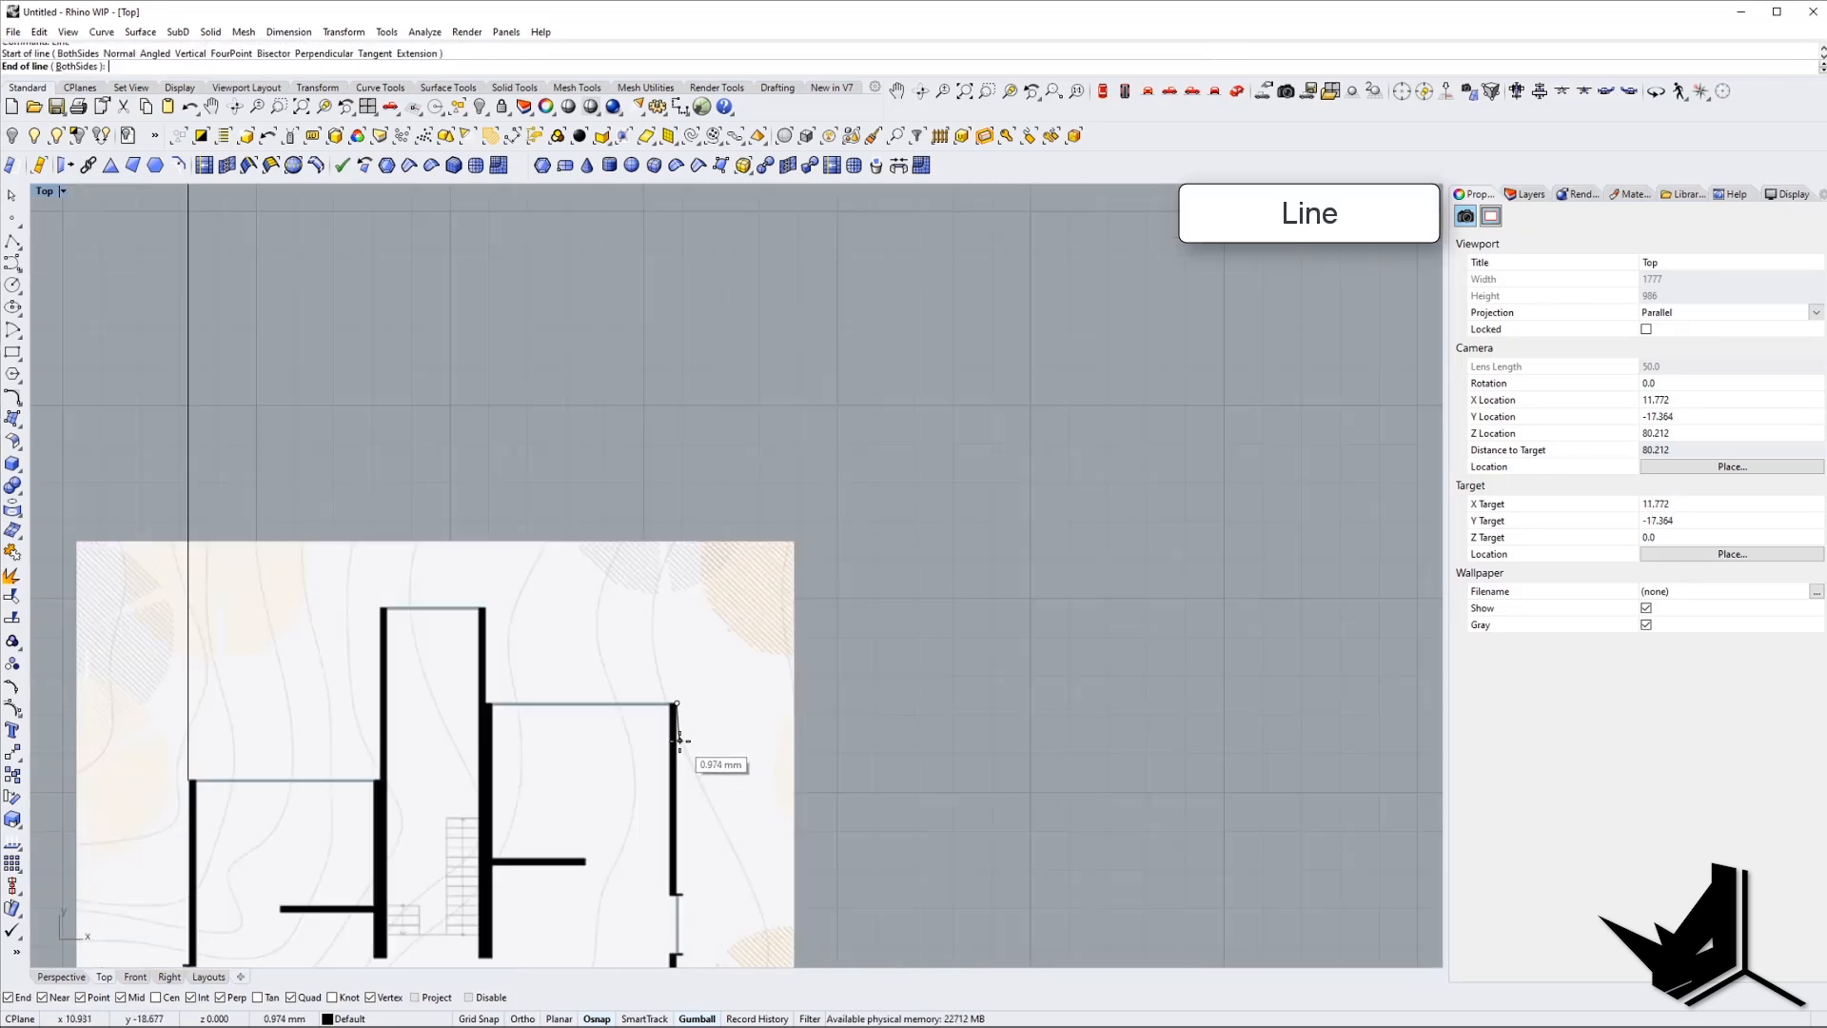
left_click(692, 397, "shift")
Move the elevation image so the outer wall of its left wing lies on the left guide line.
scroll(635, 580, "up", 12)
left_click(620, 599)
right_click_drag(576, 599, 591, 607)
type("M")
key("Return")
scroll(574, 541, "up", 10)
left_click(498, 463)
scroll(501, 457, "down", 15)
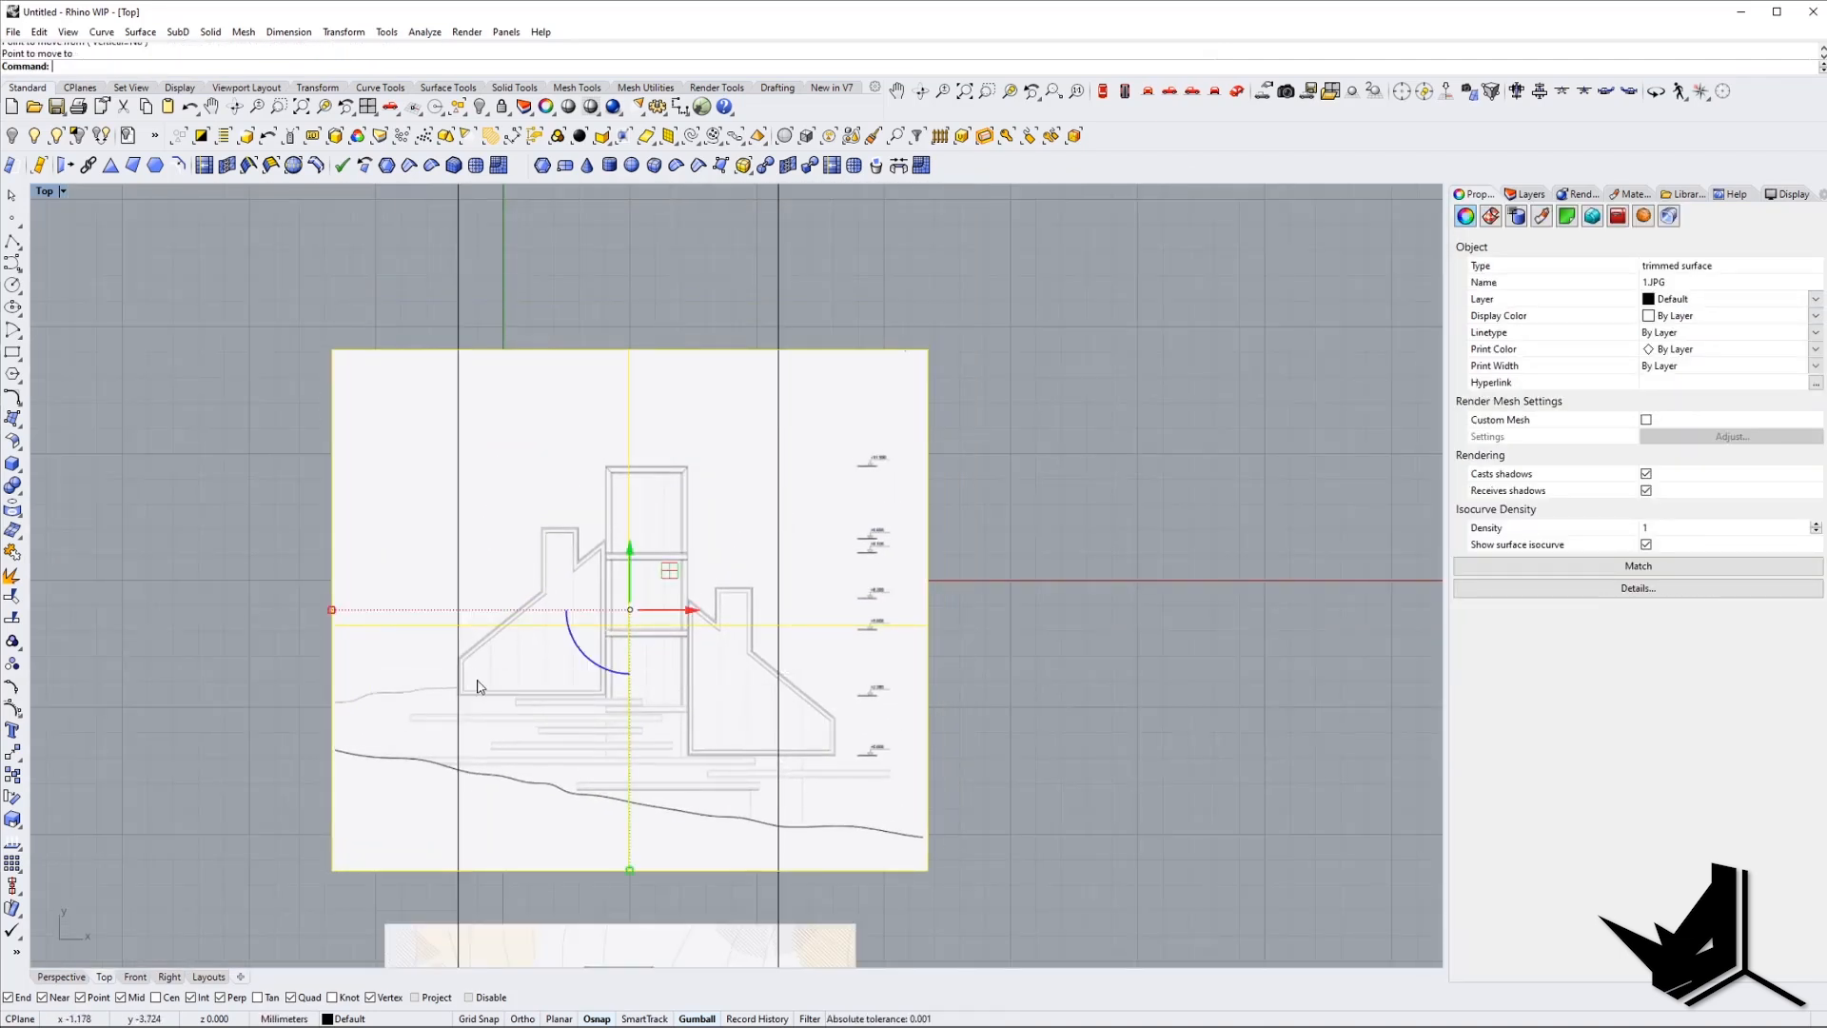
right_click_drag(464, 671, 439, 551)
key("Return")
left_click(401, 538)
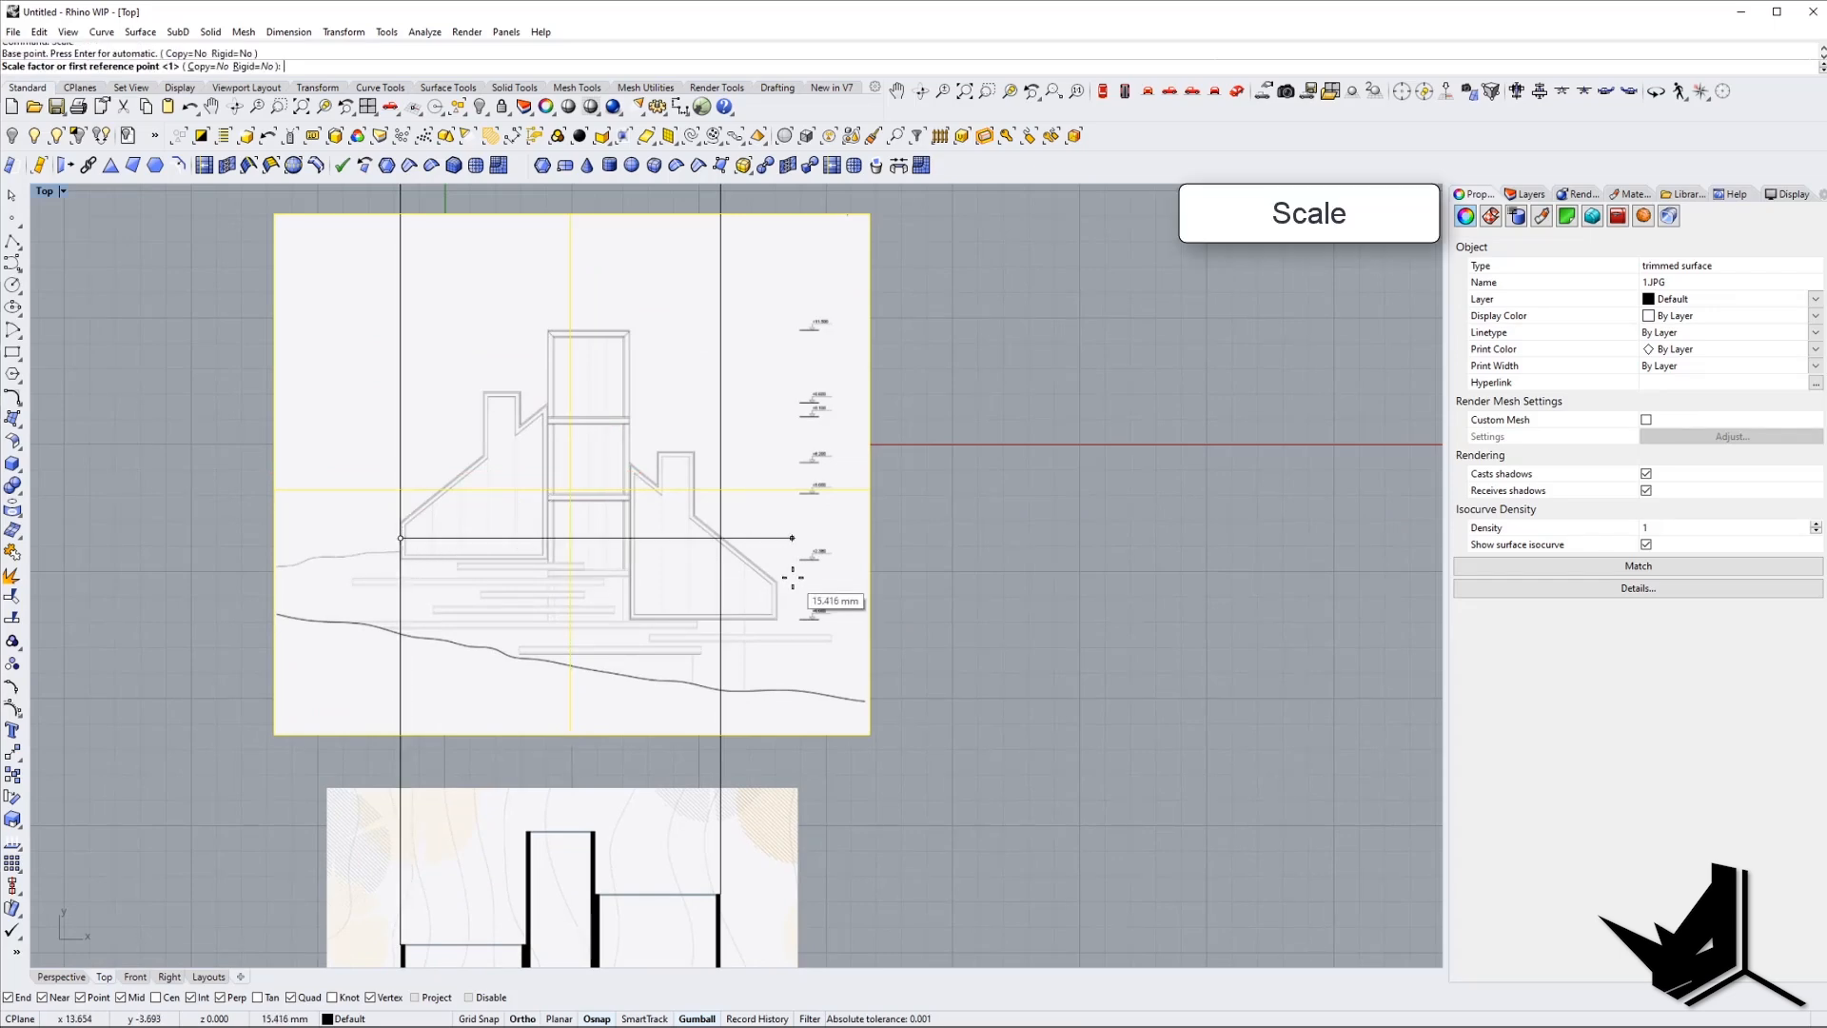
scroll(767, 611, "up", 4)
scroll(778, 606, "down", 6)
key("Escape")
key("Escape")
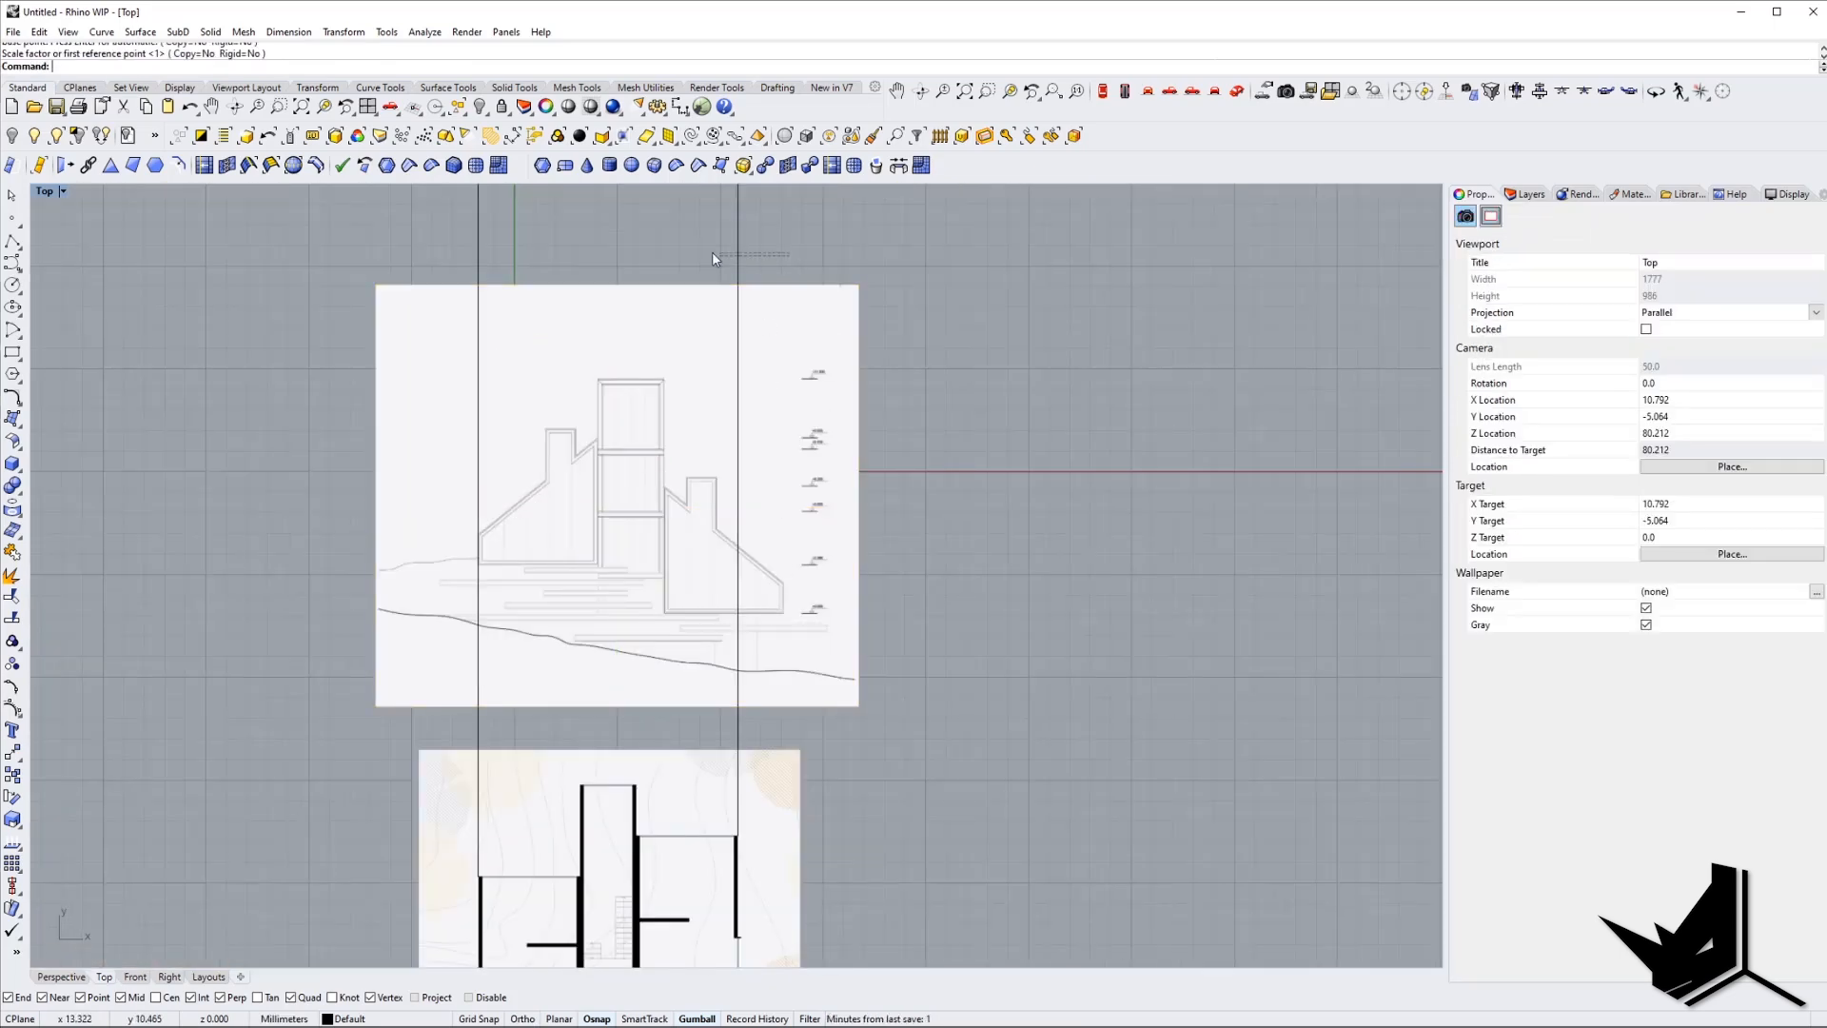
Copy the right guide line to the outer wall of the right wing on the elevation image.
left_click(739, 258)
type("copy")
key("Return")
left_click(739, 258)
scroll(793, 641, "up", 4)
scroll(799, 634, "up", 5)
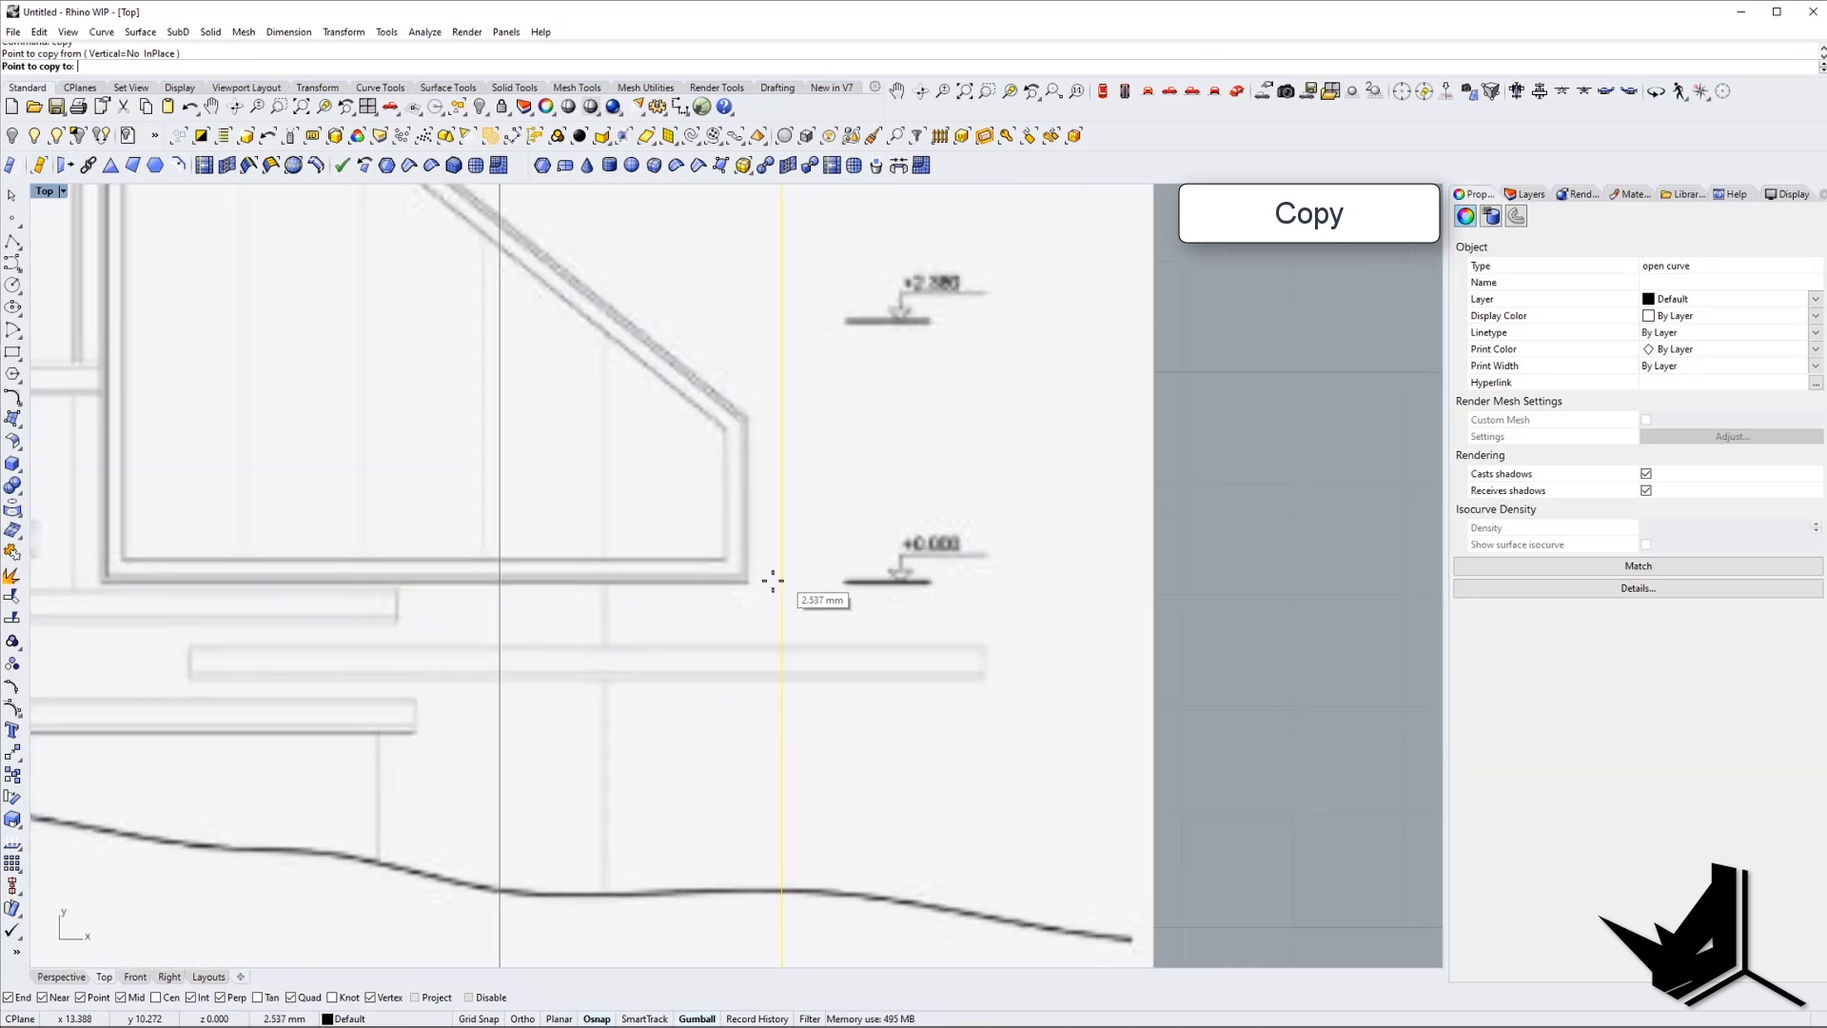
left_click(751, 625)
key("Escape")
key("Escape")
scroll(751, 623, "down", 10)
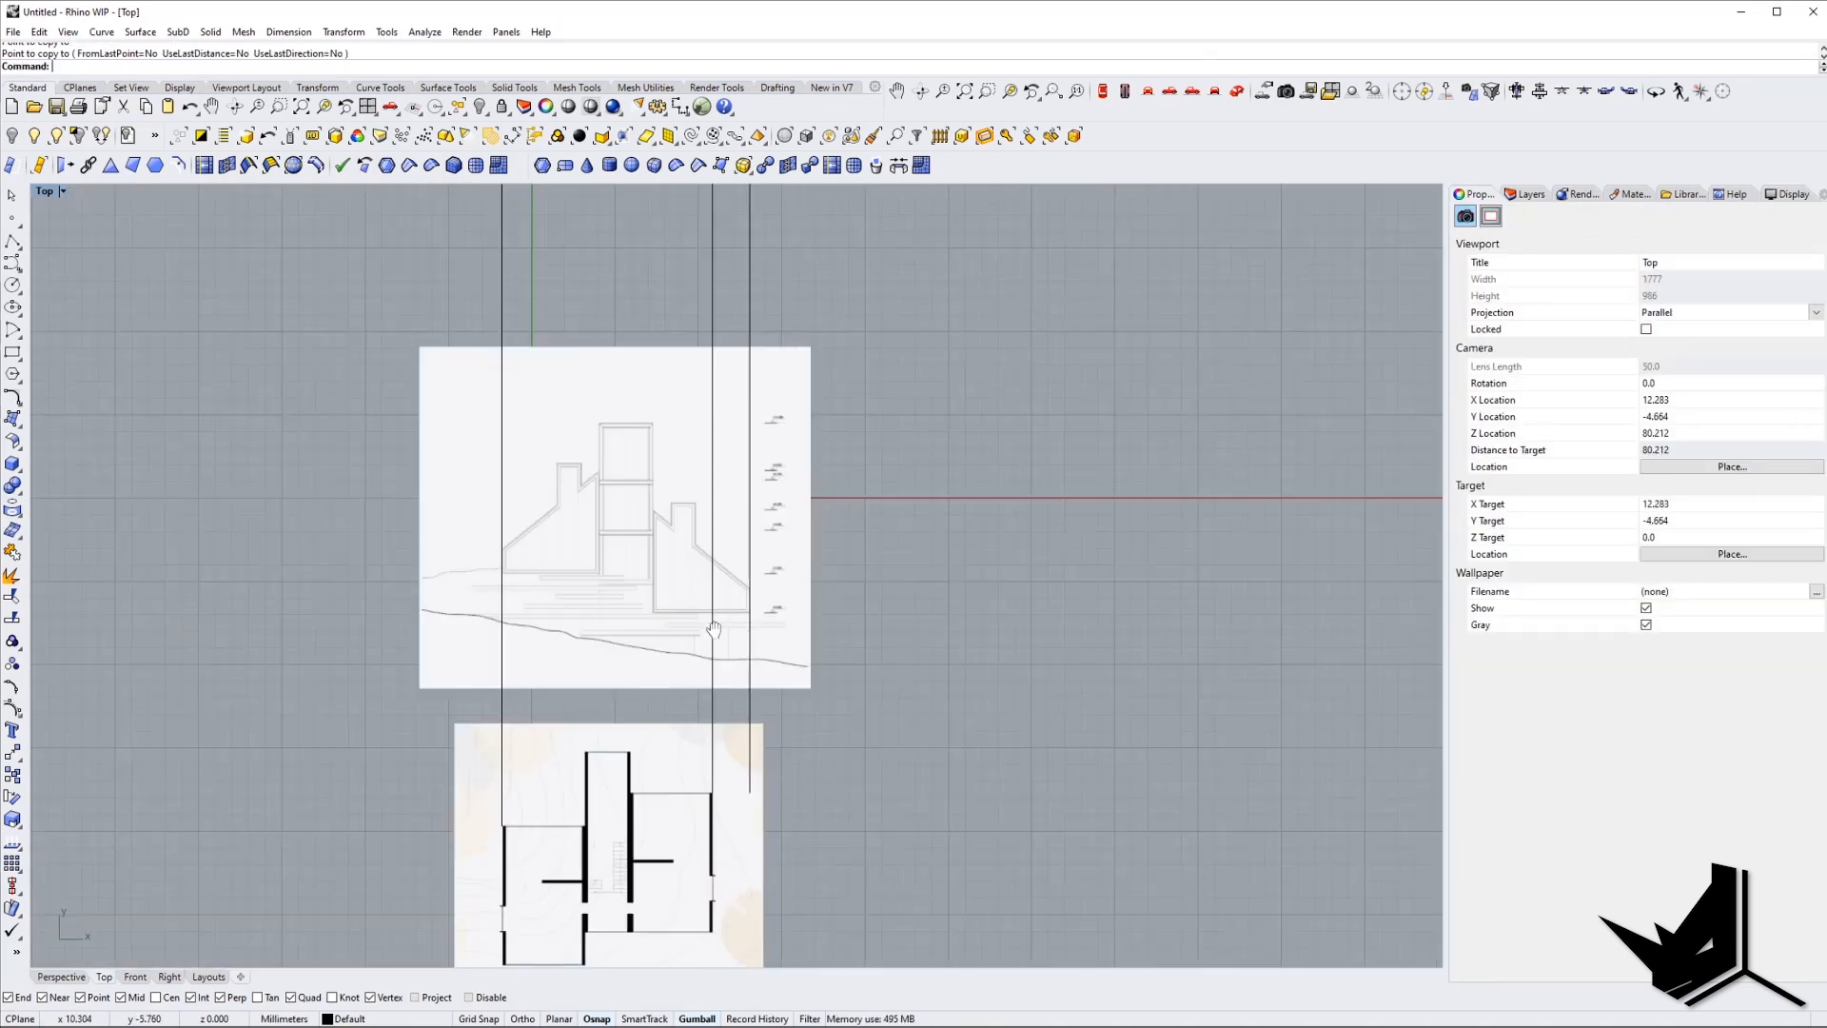
Scale the elevation image from the left guide line, using the copied and original right guide lines as references, to match the plan's width.
right_click_drag(714, 614, 718, 643)
left_click(692, 624)
type("sc")
key("Return")
left_click(505, 607)
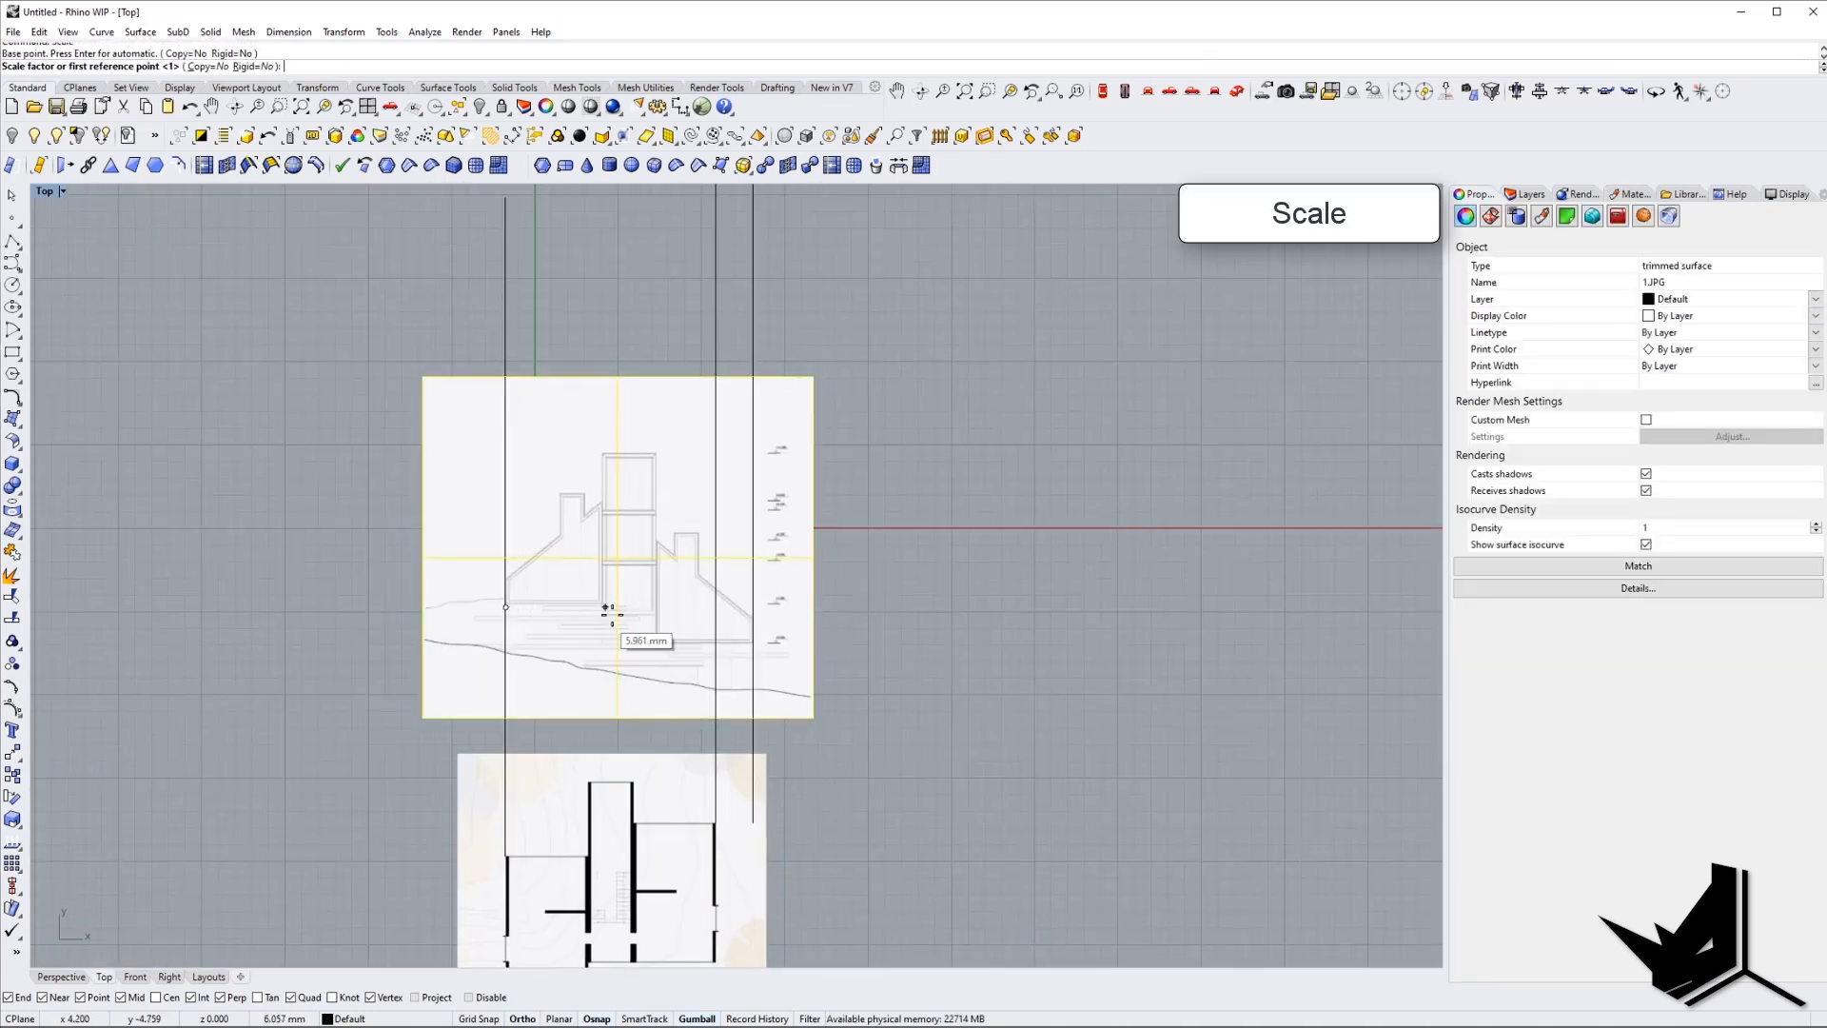
scroll(672, 614, "up", 5)
left_click(901, 593)
left_click(799, 601)
key("Escape")
Delete the vertical guide lines crossing the elevation and plan images.
scroll(887, 637, "down", 4)
left_click(851, 582)
left_click(887, 620)
key("Delete")
right_click_drag(886, 599, 843, 642)
left_click_drag(846, 273, 411, 319)
scroll(623, 436, "down", 6)
right_click_drag(665, 523, 668, 480)
key("Delete")
Switch to the Perspective view and rotate the elevation image 90 degrees so it stands upright.
right_click_drag(550, 579, 604, 571)
scroll(714, 647, "up", 2)
scroll(719, 642, "up", 1)
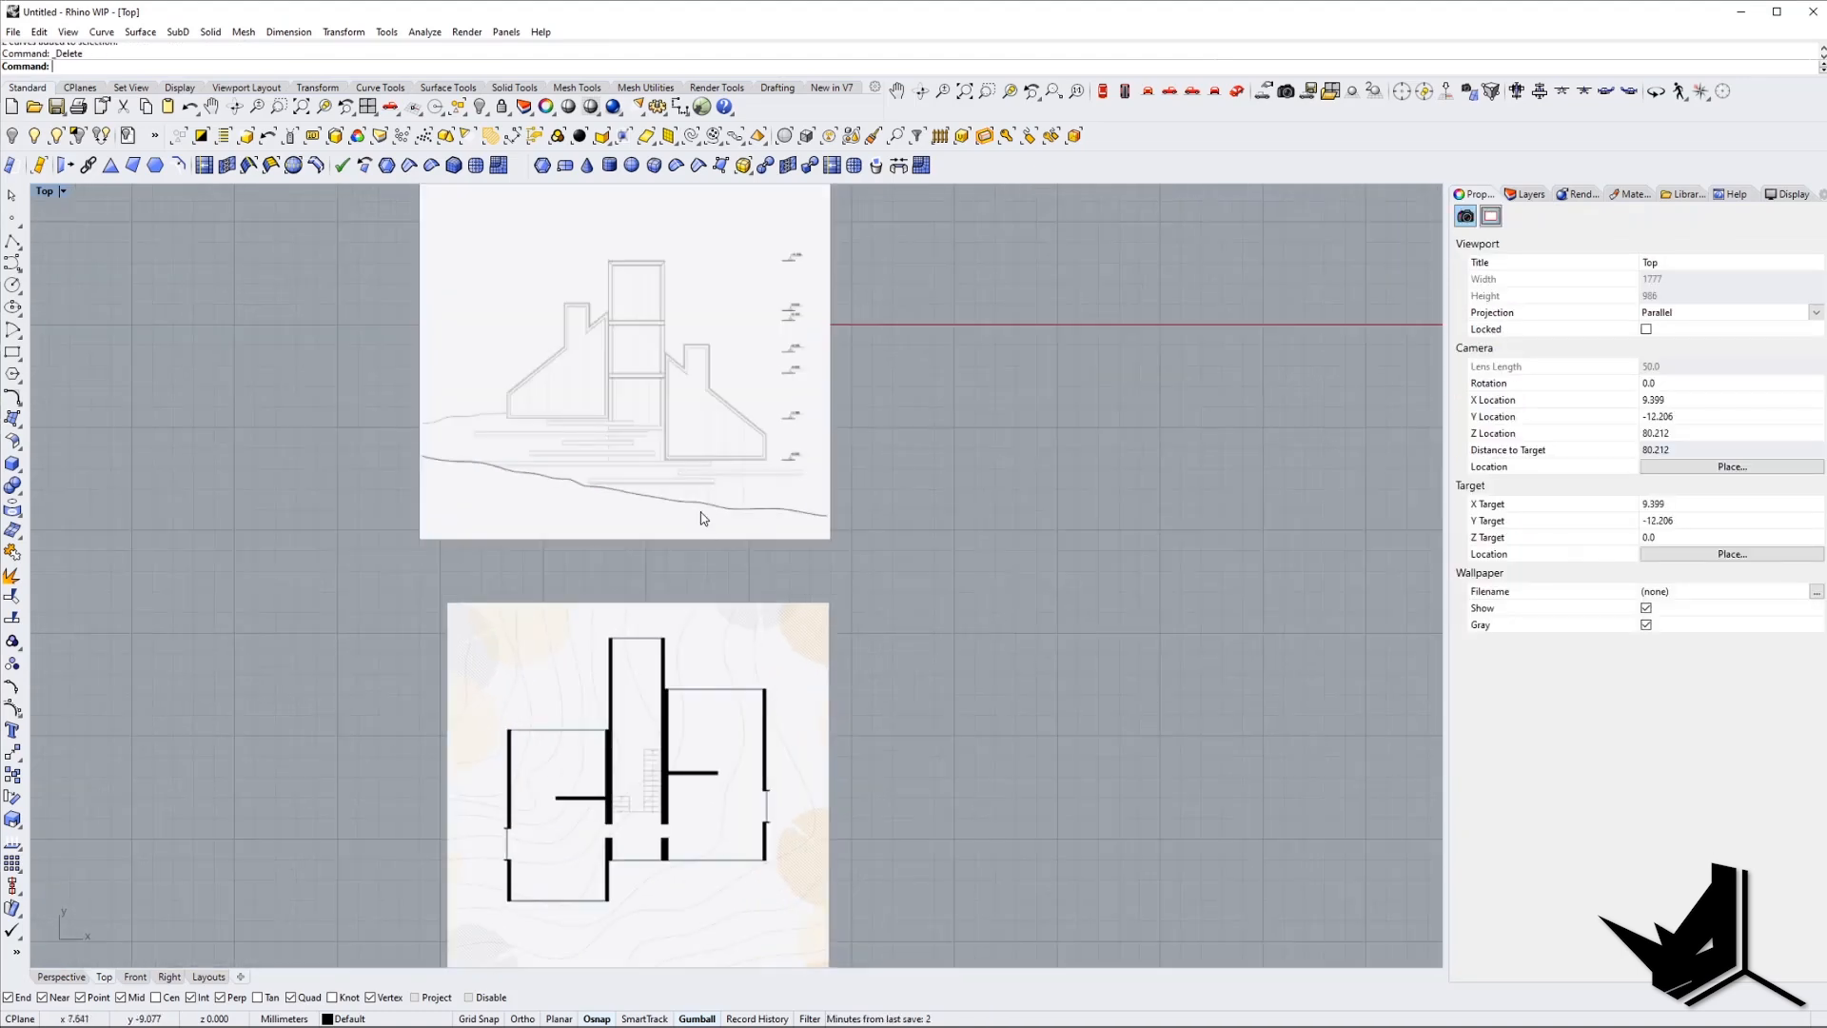
left_click(1240, 94)
right_click_drag(1009, 505, 791, 414)
left_click(808, 530)
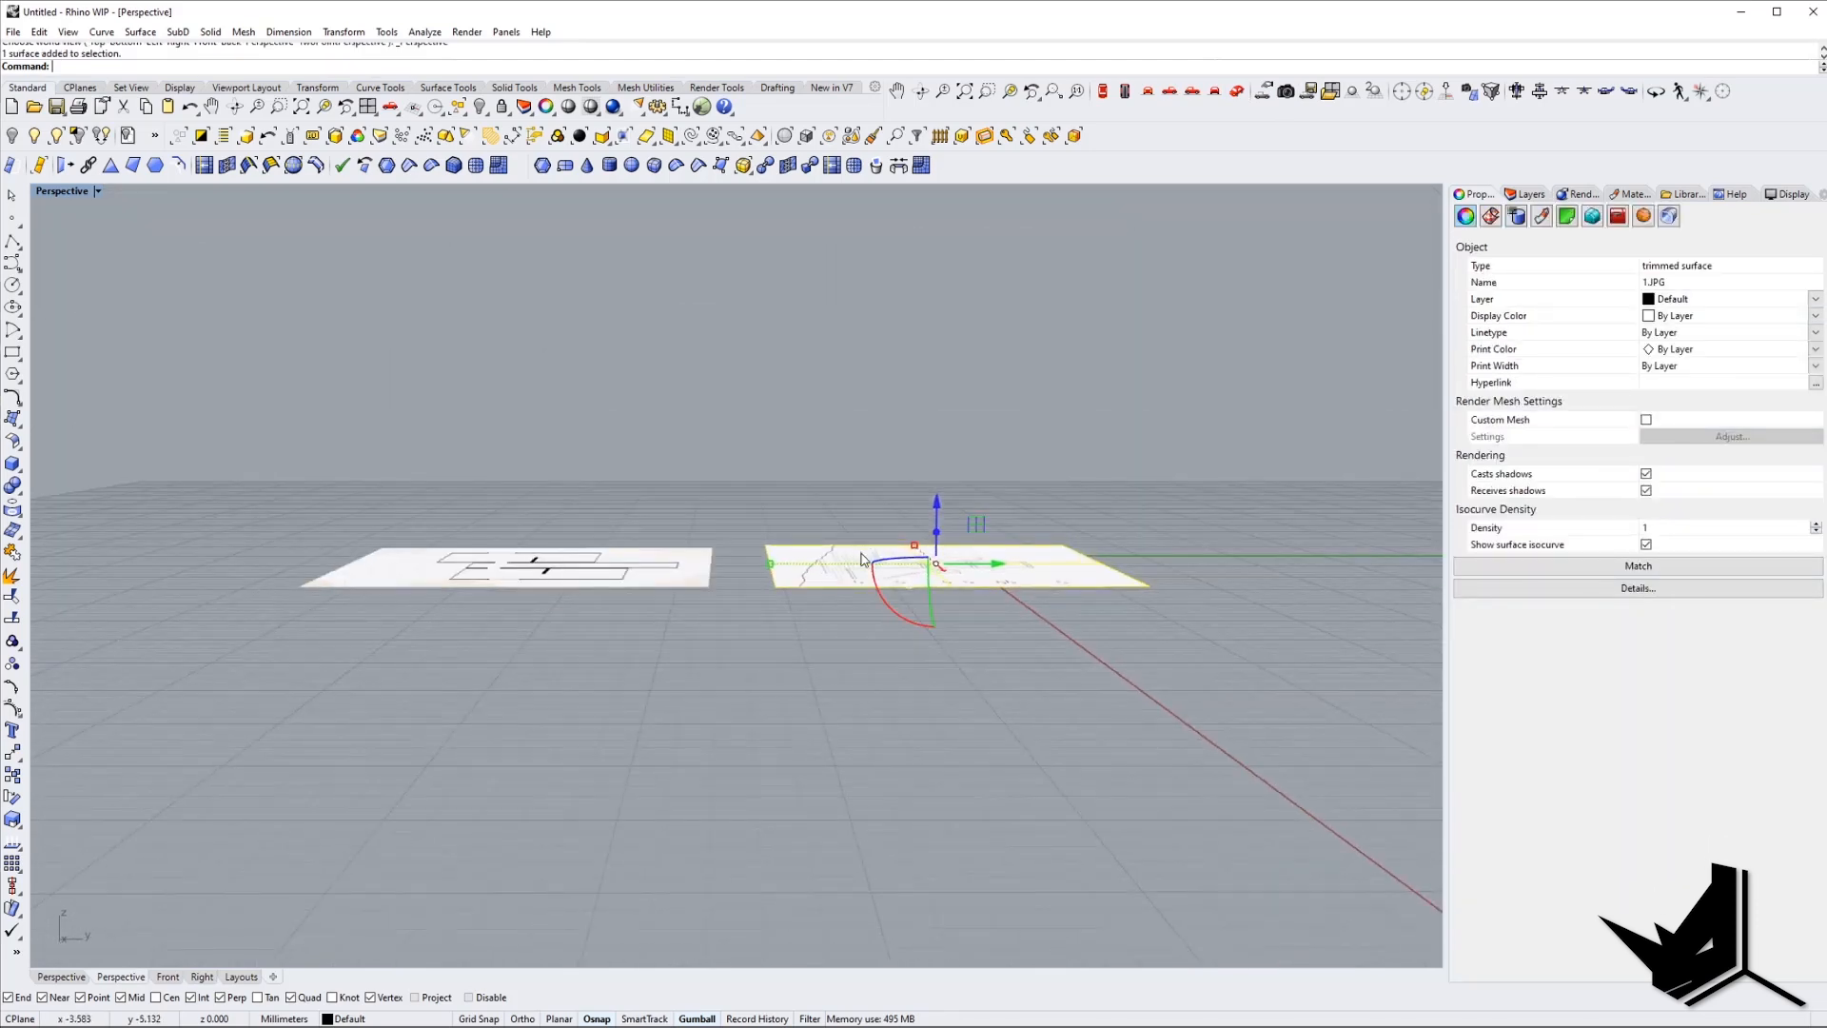
left_click(876, 598)
type("90")
key("Return")
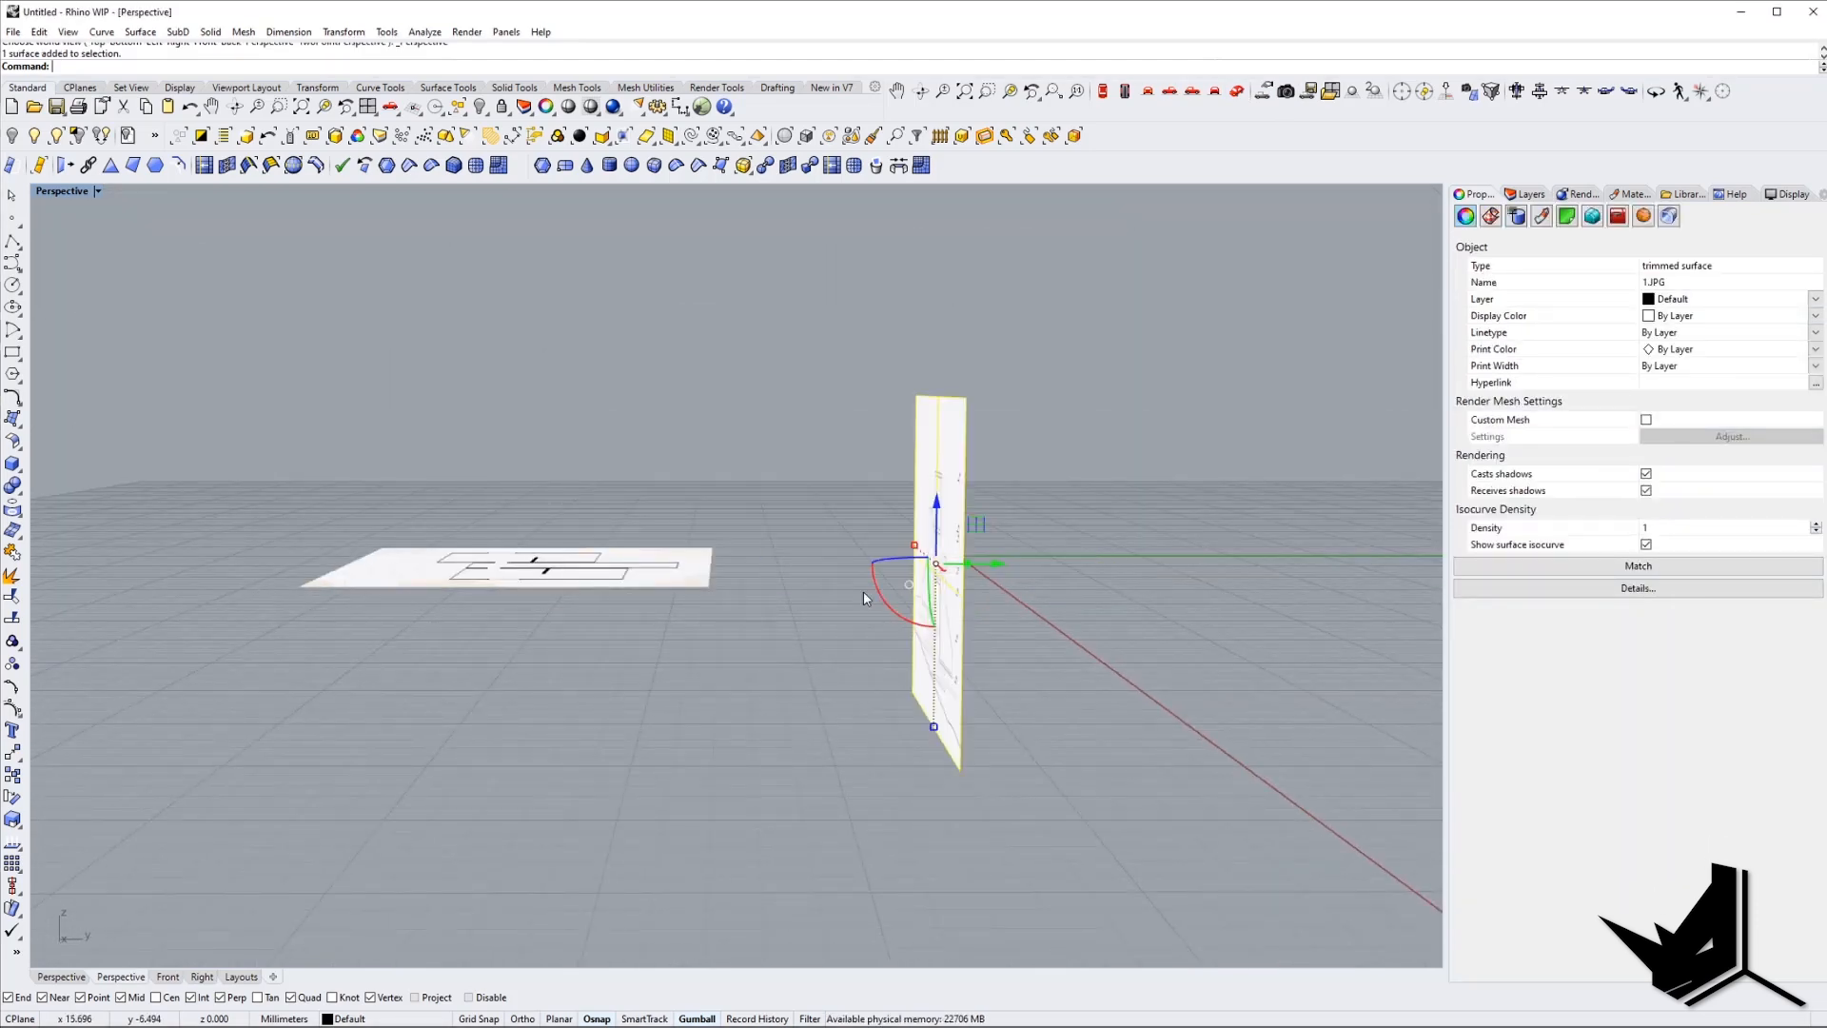
Deselect the elevation image and switch to the Back view so the upright image faces the camera.
right_click_drag(693, 522, 831, 574)
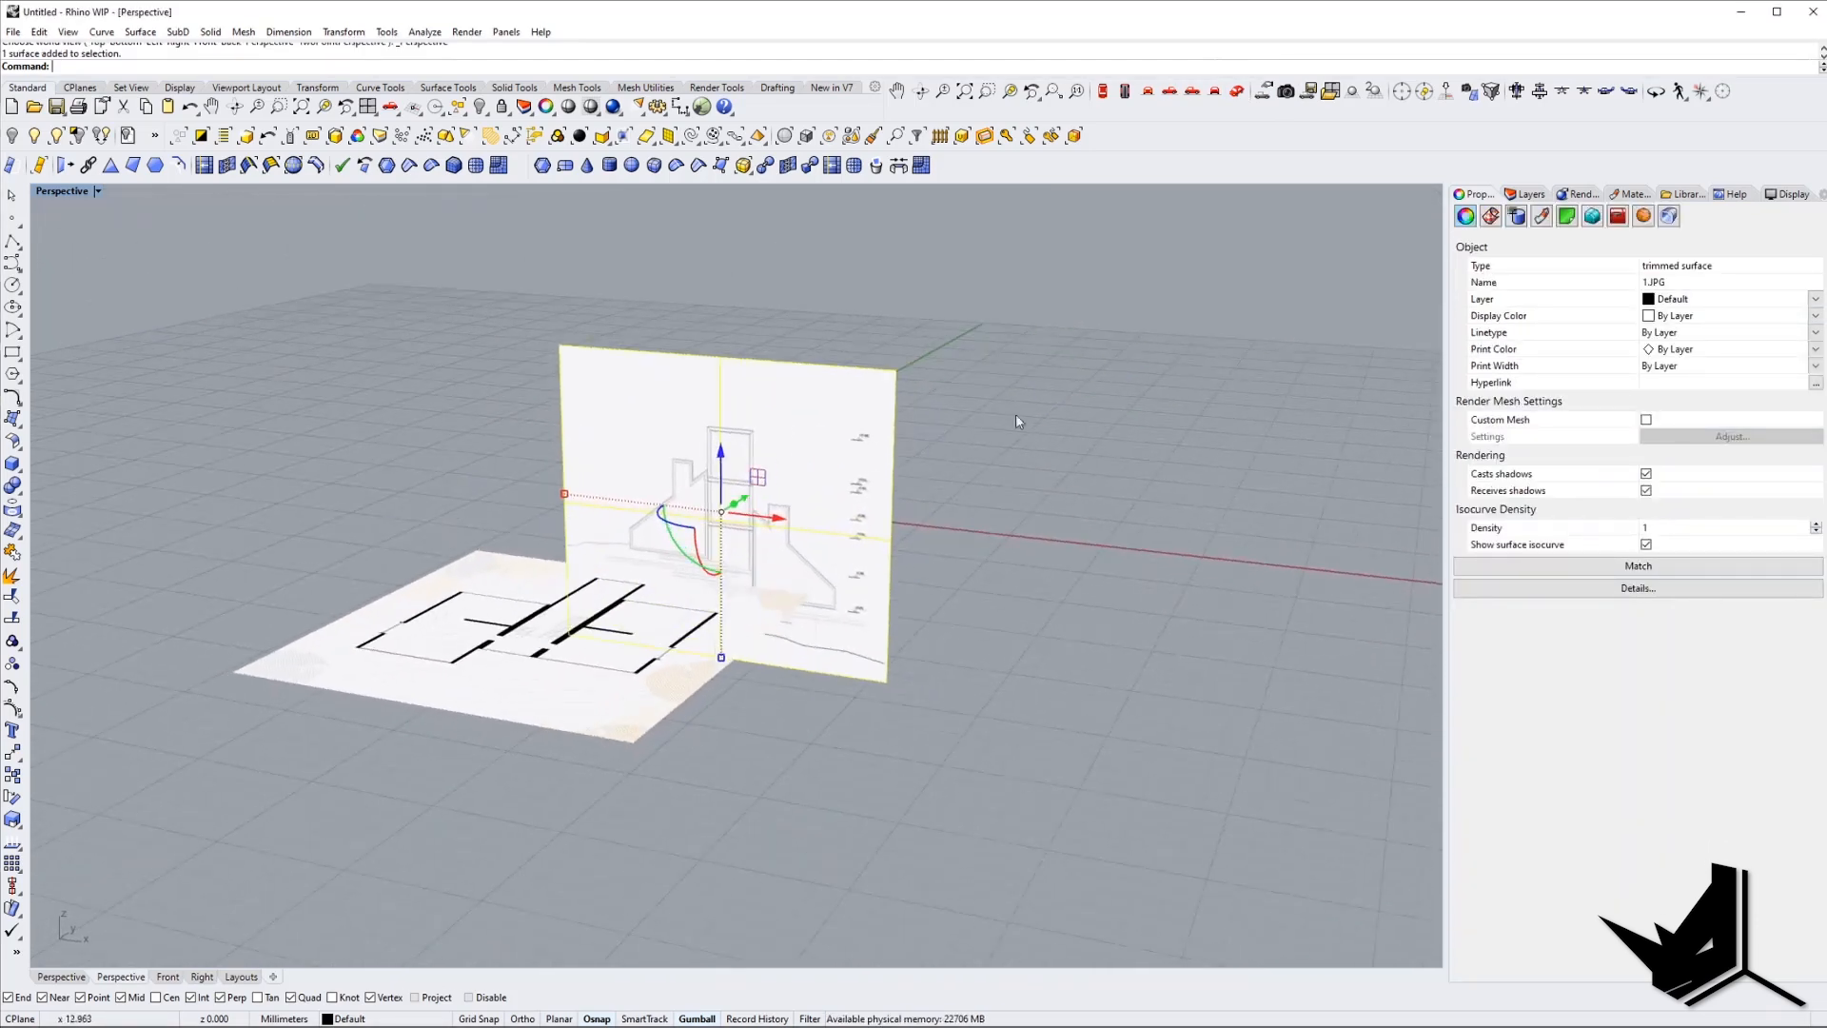
left_click(1214, 92)
right_click_drag(925, 485, 813, 502)
key("Escape")
right_click_drag(721, 709, 683, 649)
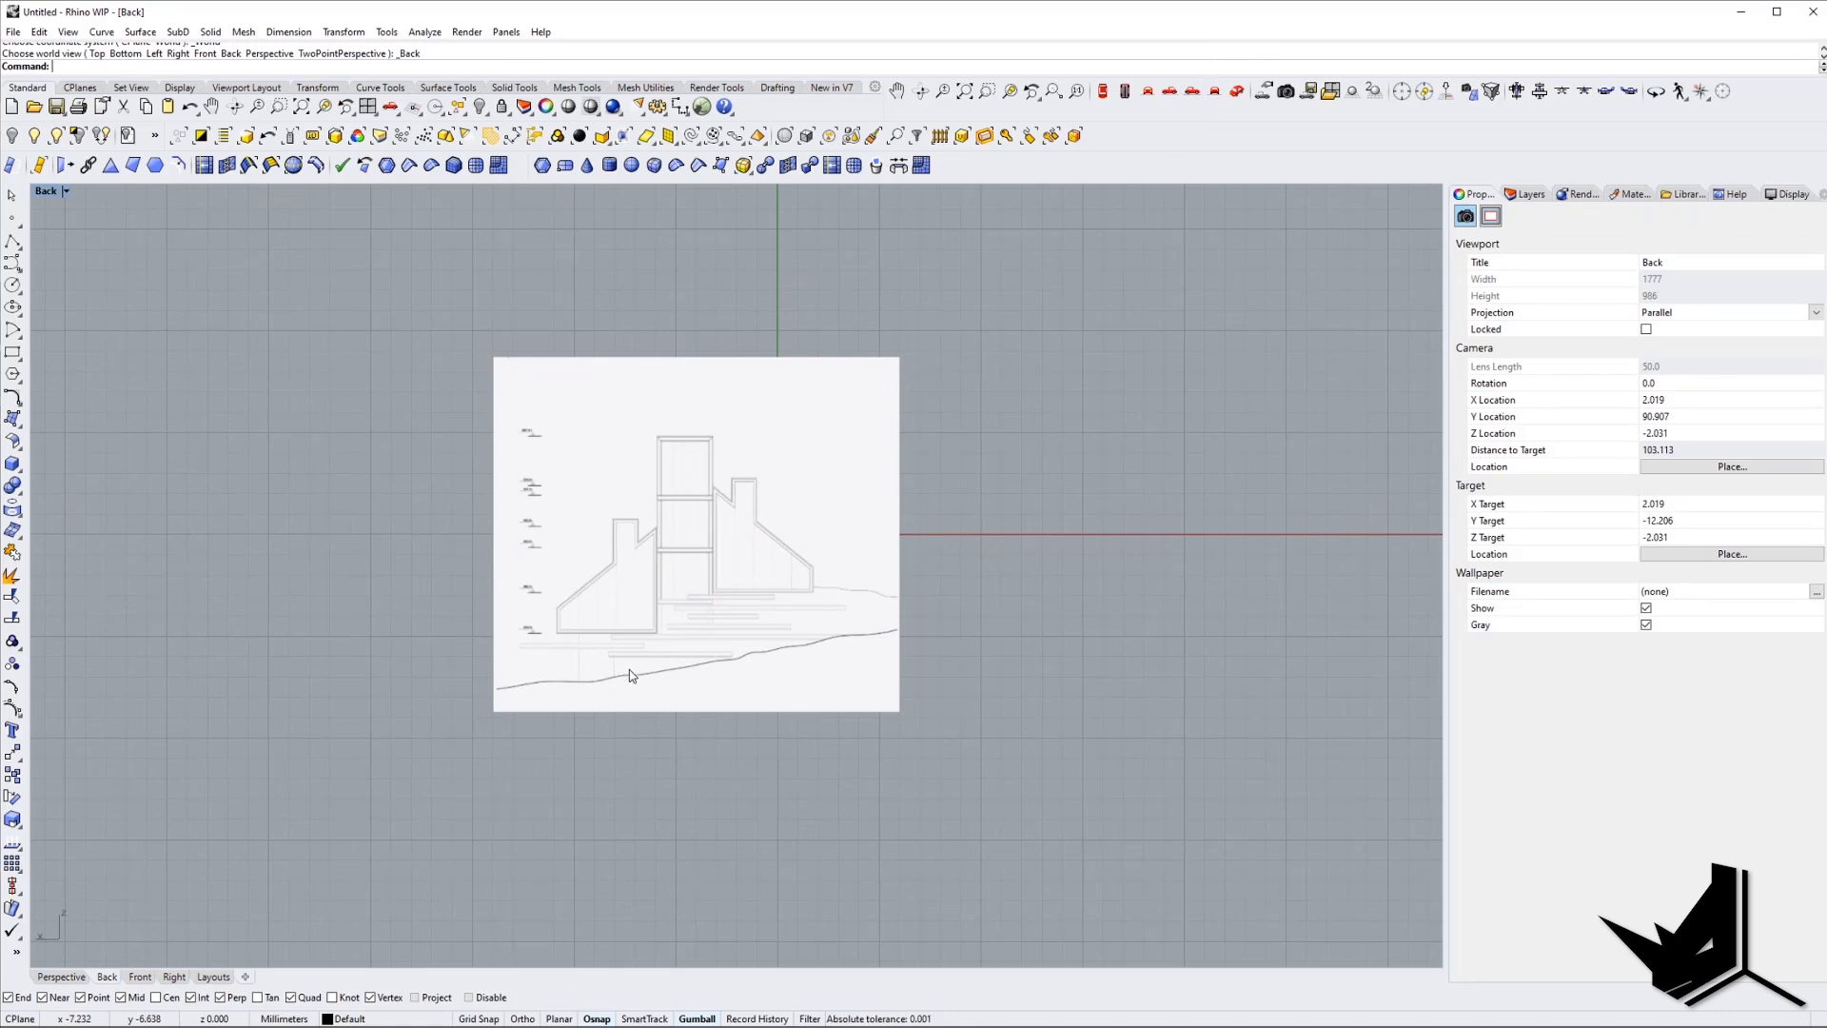
Draw a horizontal guide line from the +0.000 level mark across to beyond the far edge of the elevation image.
right_click_drag(633, 676, 624, 670)
scroll(552, 667, "up", 10)
type("line")
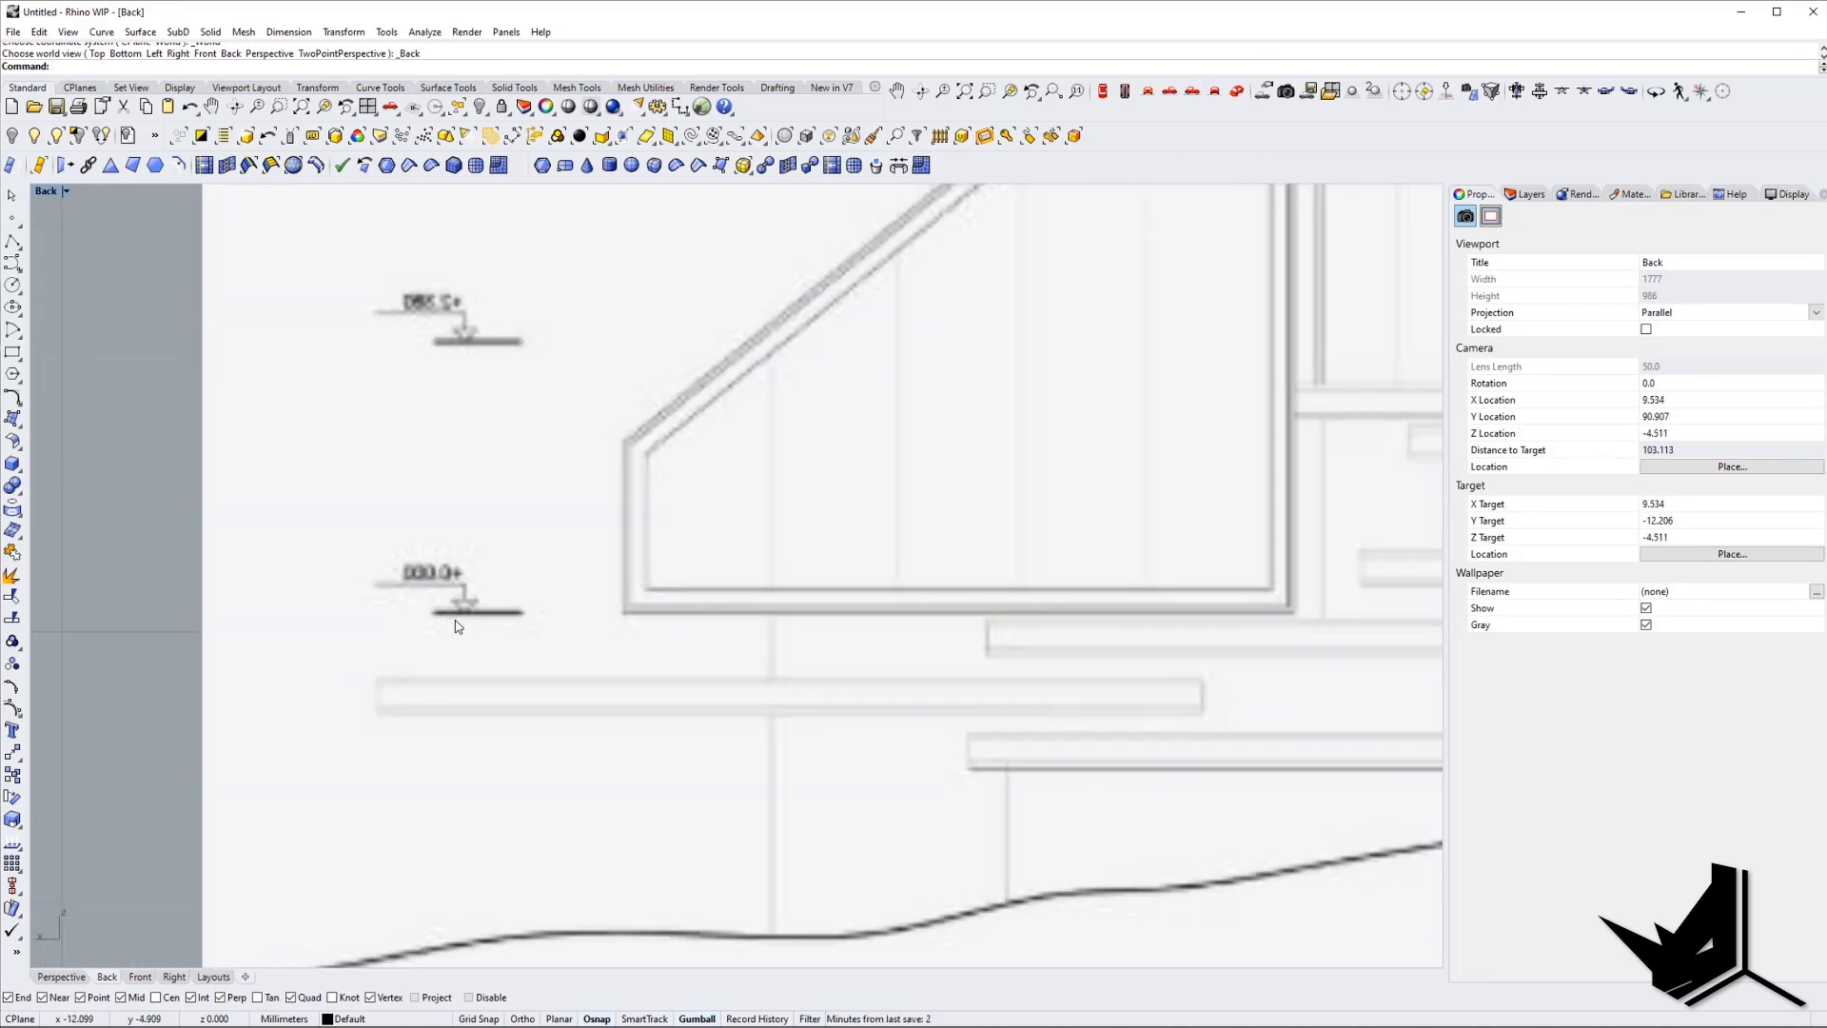
key("Return")
left_click(436, 613)
scroll(436, 613, "down", 15)
left_click(1126, 618, "shift")
key("Return")
key("Escape")
Move the elevation image from the point where the guide line crosses its edge to the origin 0,0,0.
scroll(885, 630, "up", 8)
left_click(867, 661)
type("move")
key("Return")
left_click(913, 590)
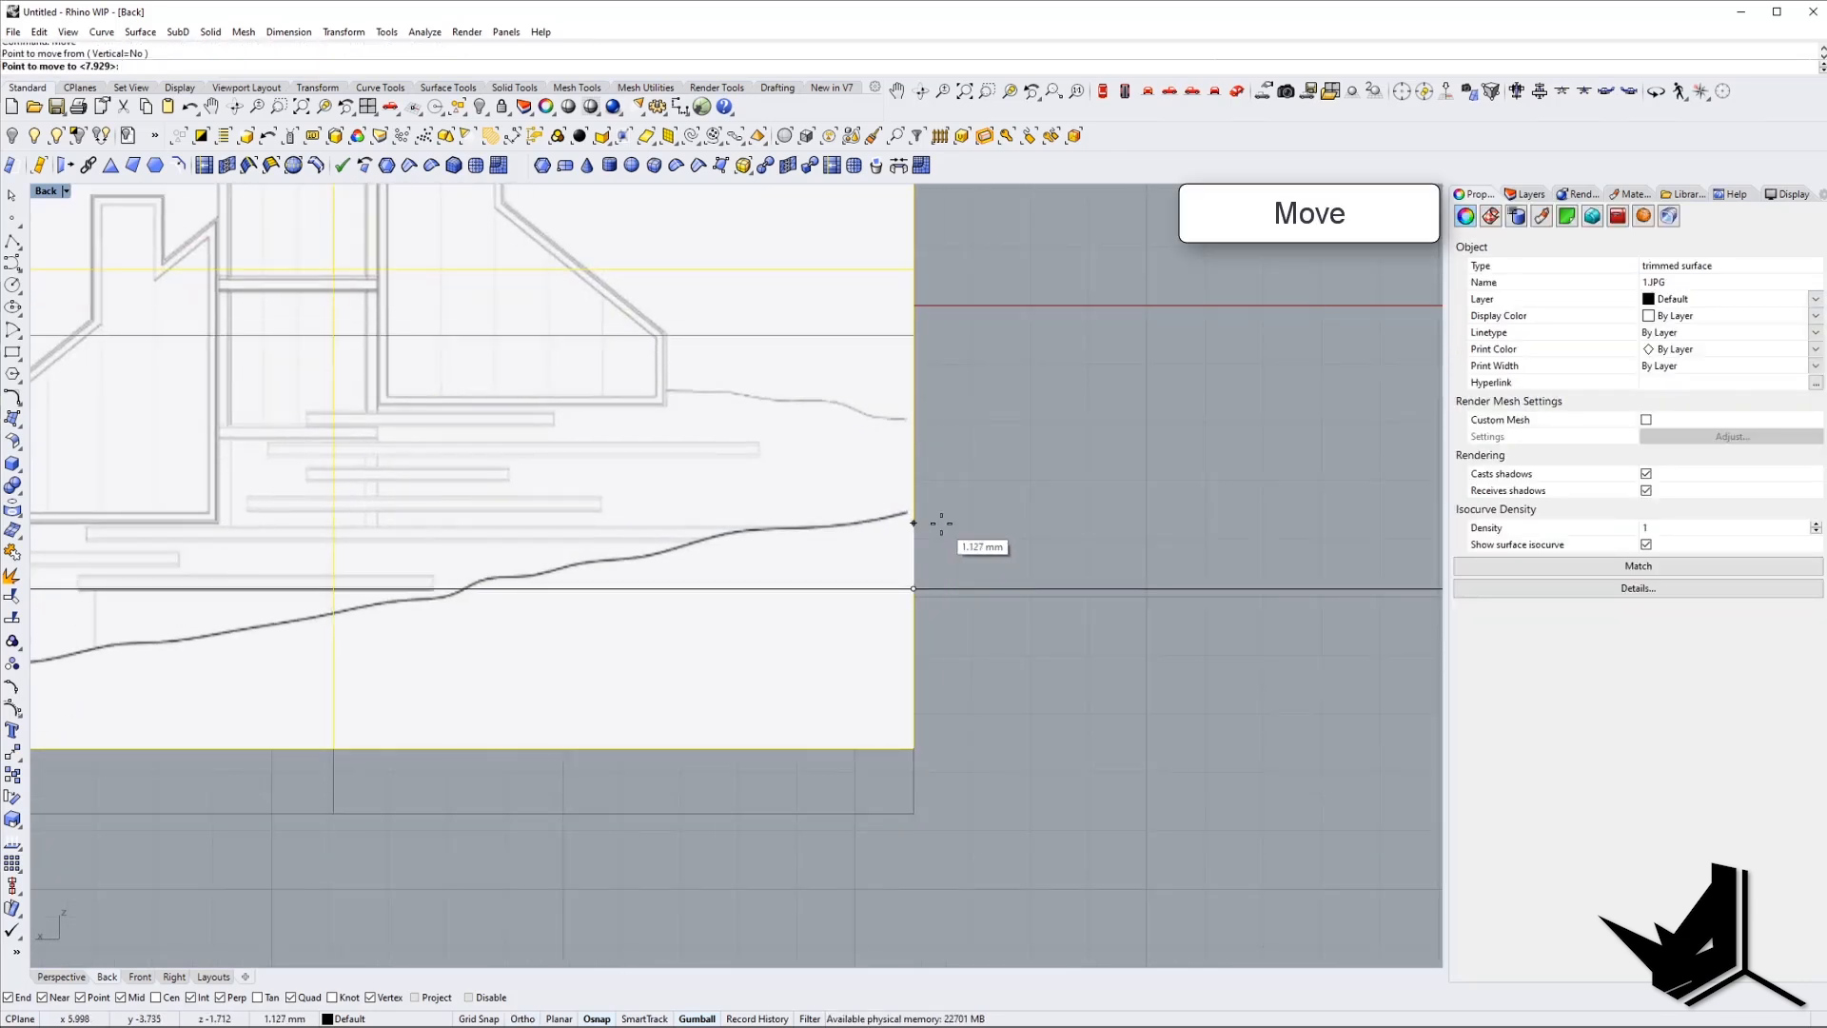
type("0,0,0")
key("Return")
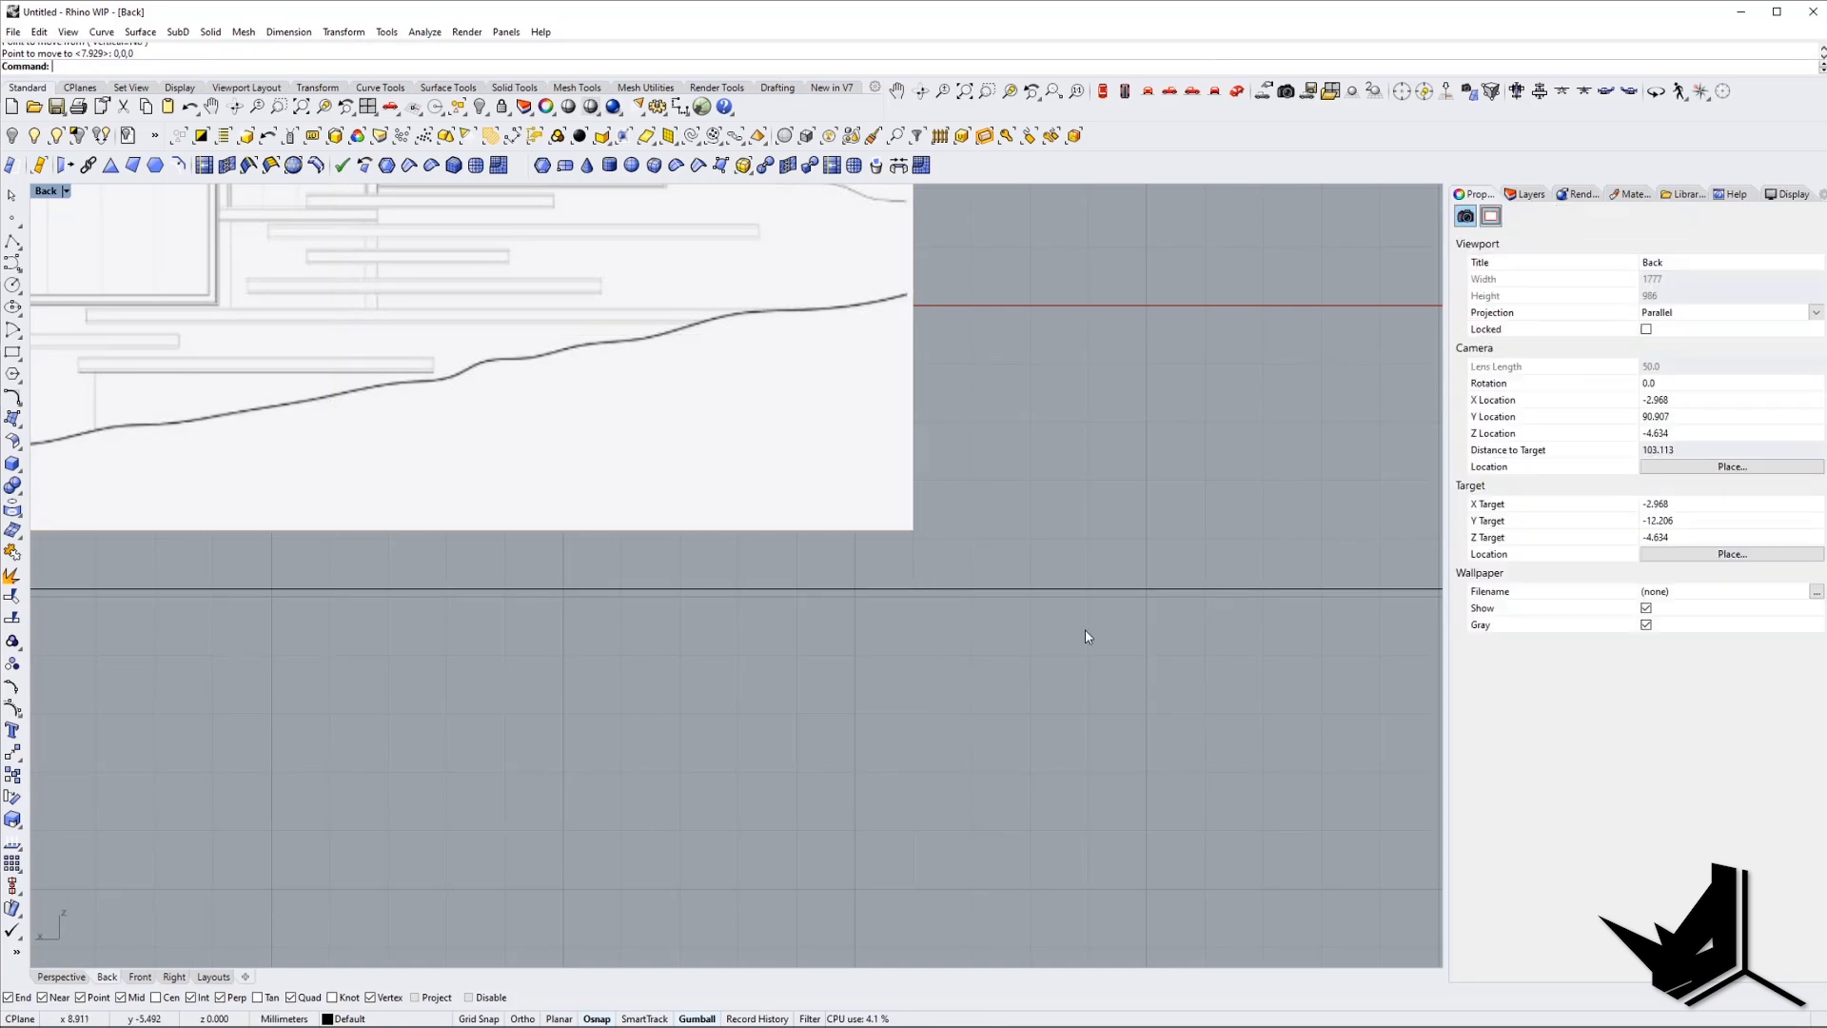
Delete the horizontal guide line below the elevation image.
scroll(1086, 604, "down", 12)
left_click_drag(1177, 556, 1081, 624)
key("Delete")
right_click_drag(1077, 624, 956, 661)
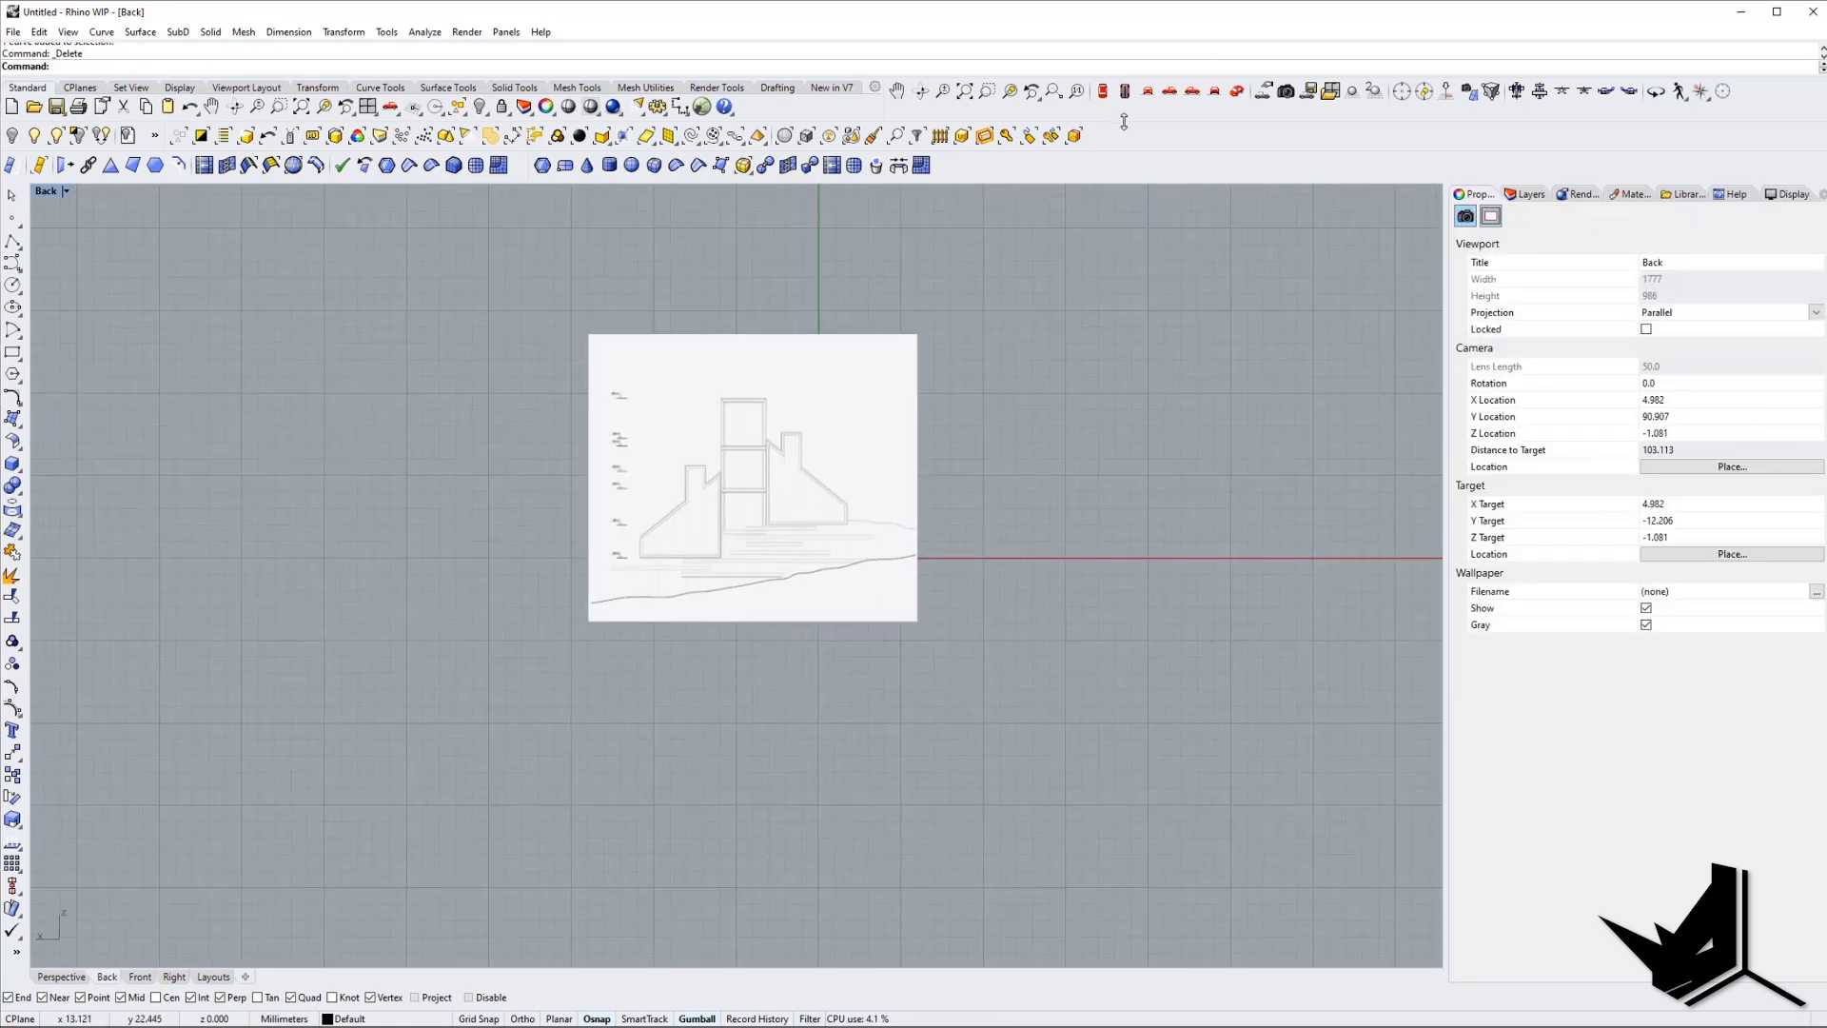
Switch to the Perspective view and set the construction plane to the horizontal World Top plane.
left_click(1235, 93)
left_click(80, 88)
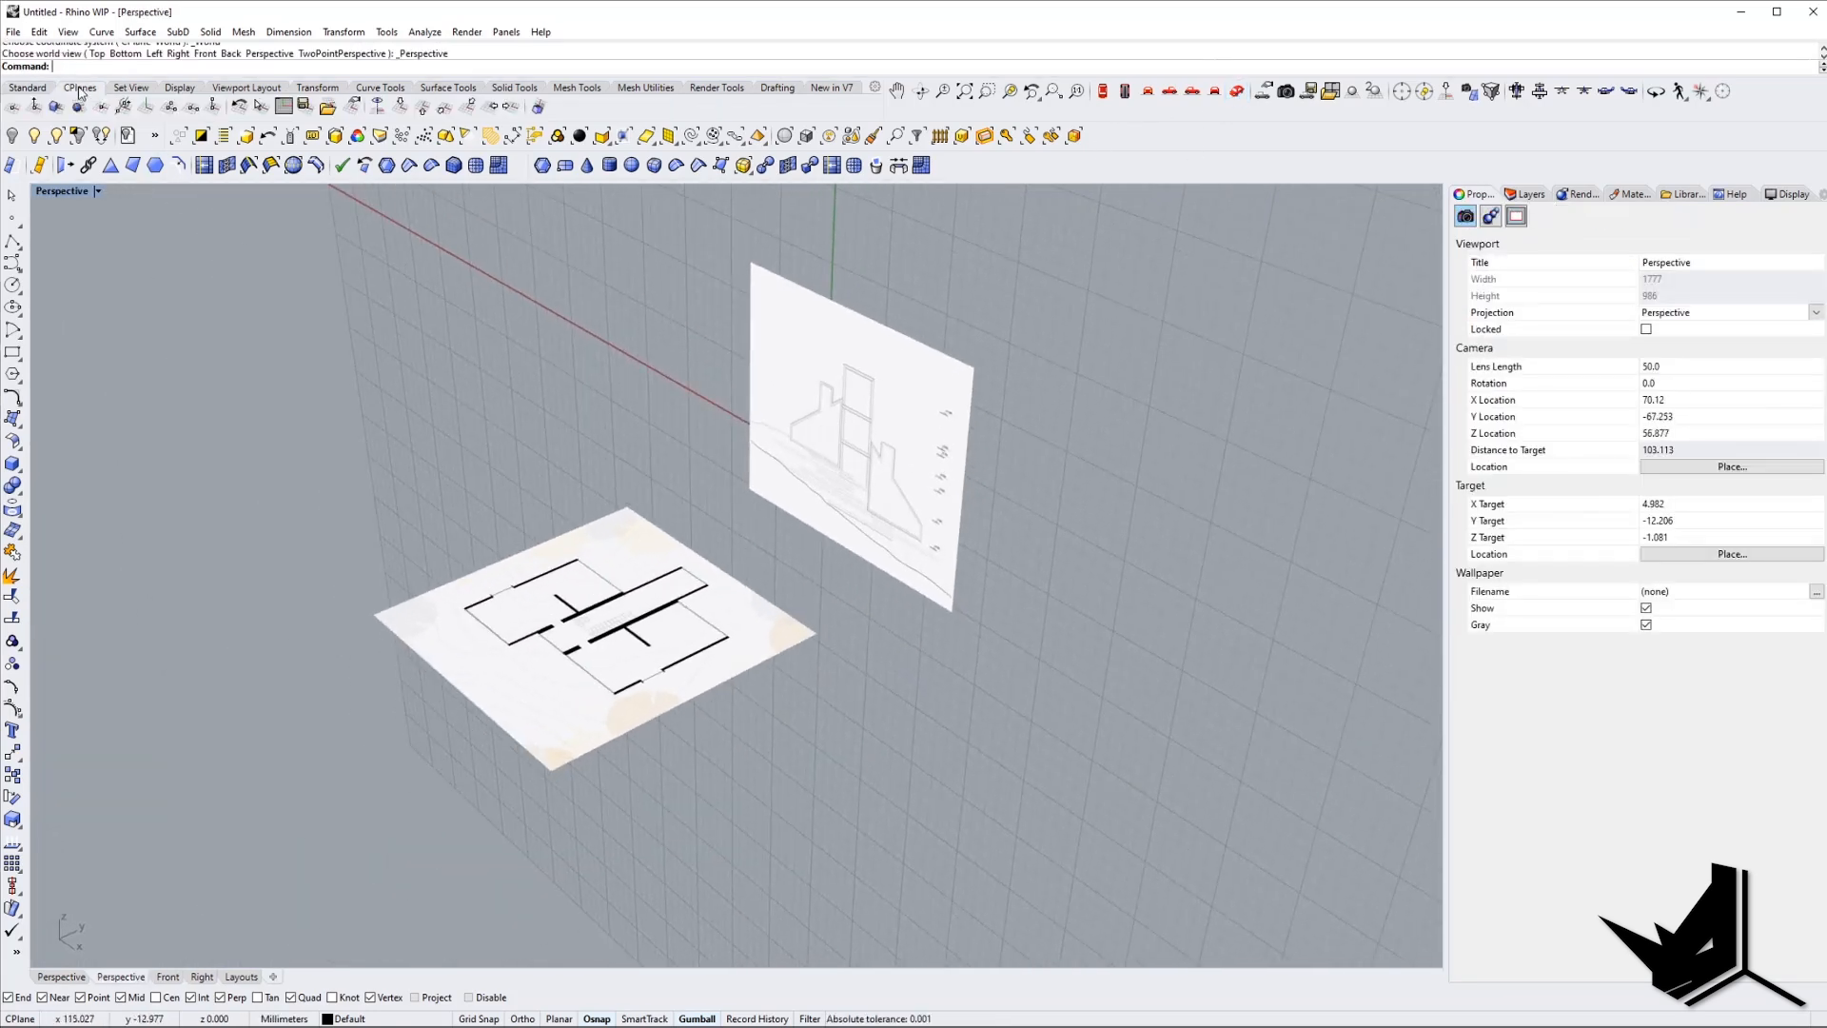
left_click(399, 109)
Hide the floor plan image so only the upright elevation image remains displayed.
right_click_drag(680, 418, 888, 434)
scroll(777, 428, "up", 9)
scroll(759, 494, "down", 11)
mouse_move(758, 599)
right_mouse_down()
mouse_move(751, 497)
mouse_move(758, 619)
right_mouse_up()
left_click(666, 647)
left_click(14, 142)
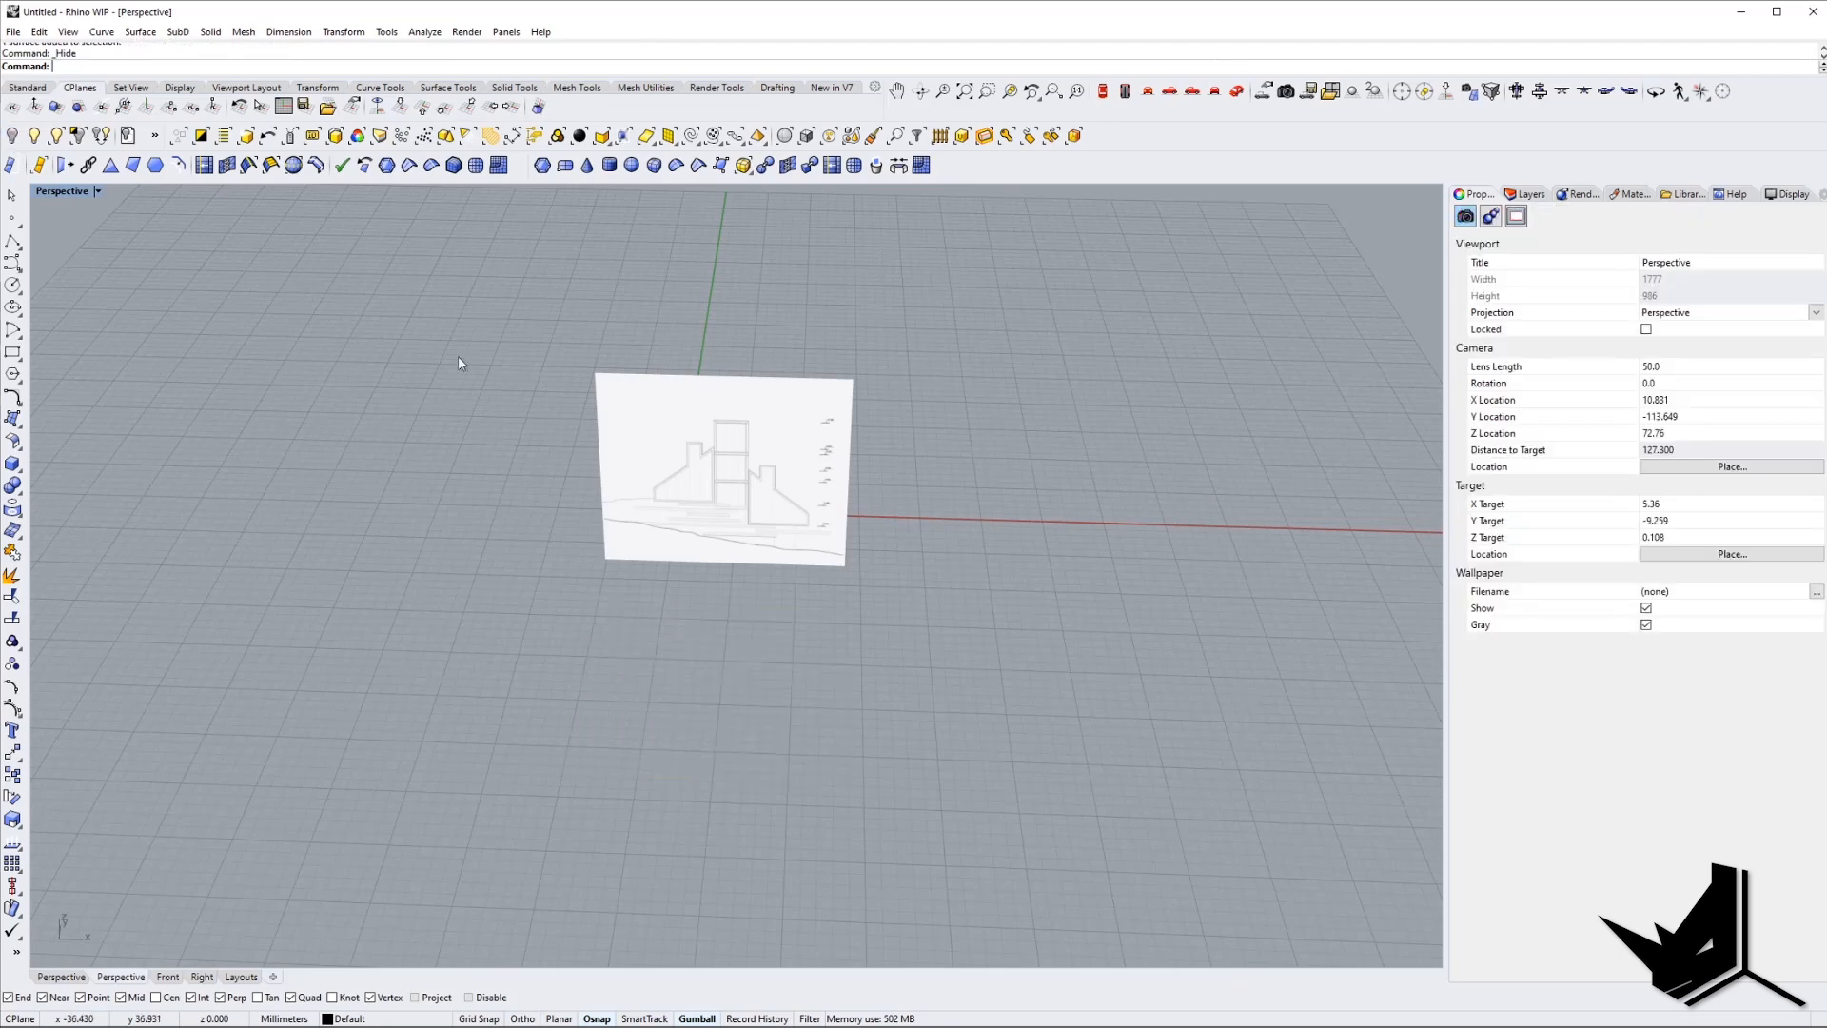
Switch to the Front view so the elevation image can be traced face on.
scroll(692, 490, "up", 10)
right_click_drag(698, 477, 709, 438)
left_click(1153, 93)
right_click_drag(831, 437, 694, 461)
right_click_drag(784, 547, 725, 522)
Start a polyline at the right wing's lower inner corner and trace its base and short outer wall.
type("polyline")
key("Return")
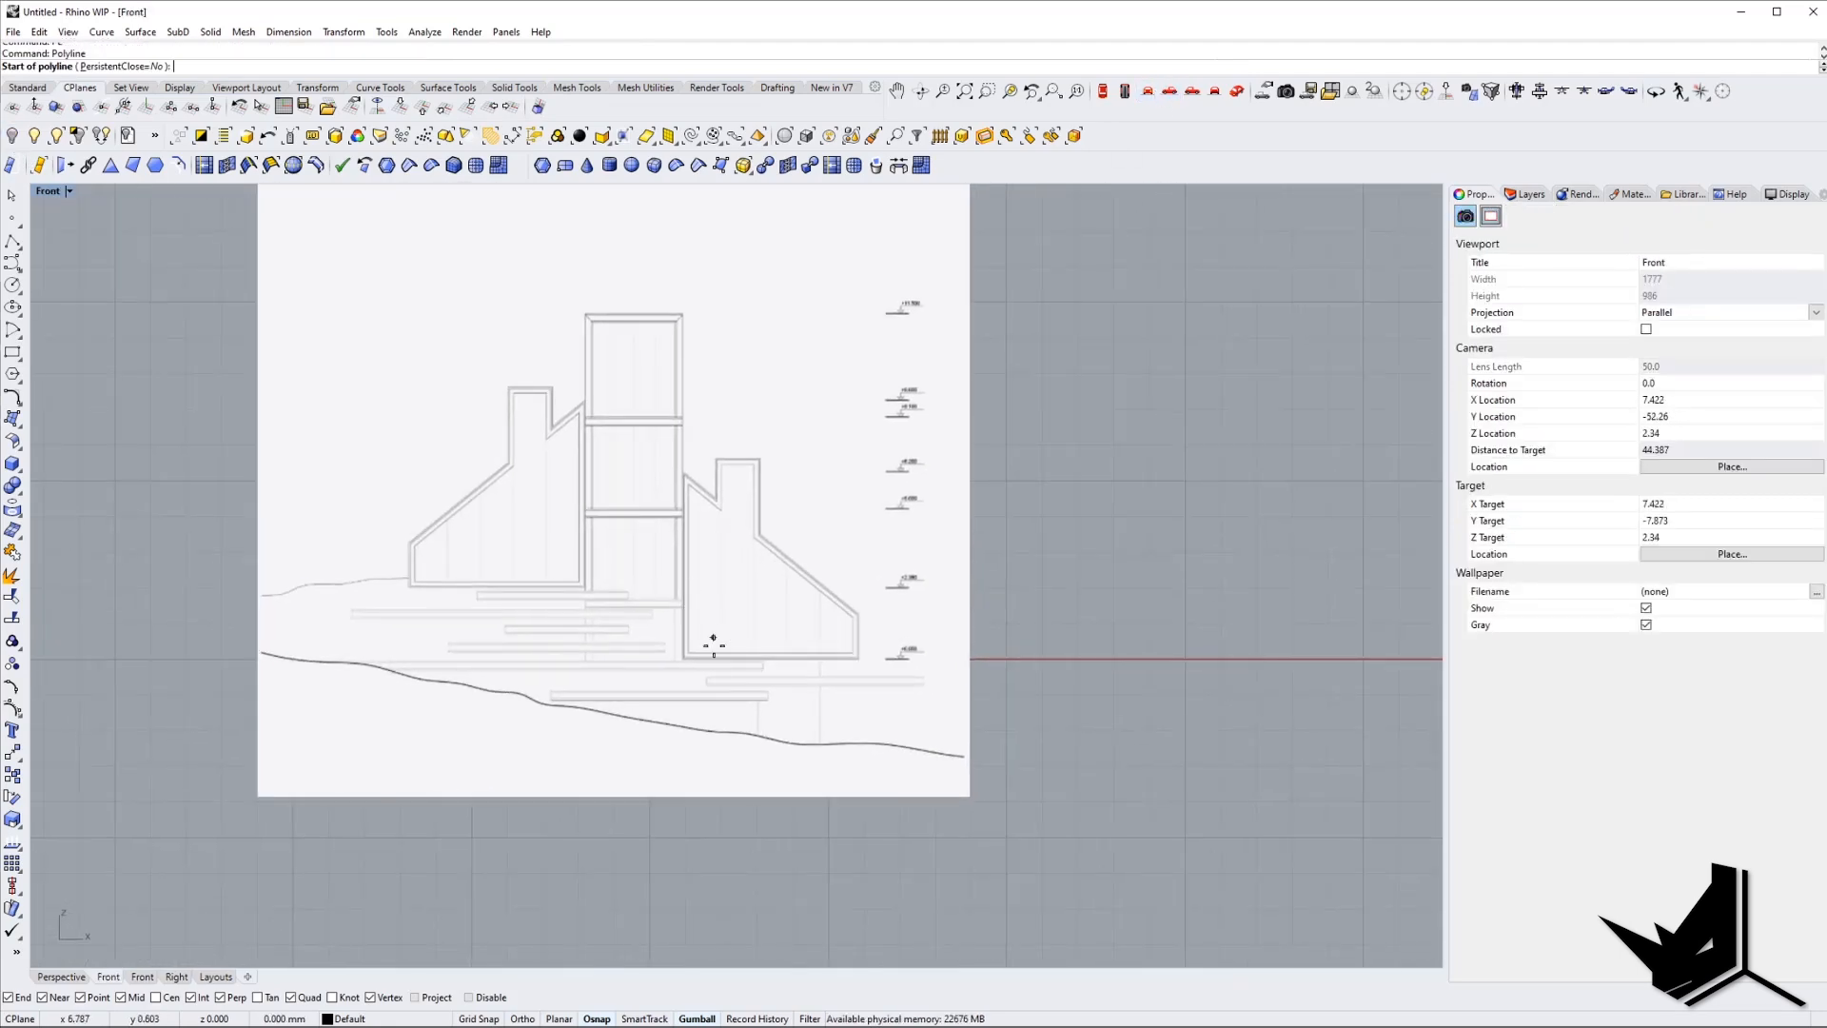
scroll(714, 635, "up", 8)
left_click(619, 656)
scroll(619, 656, "down", 2)
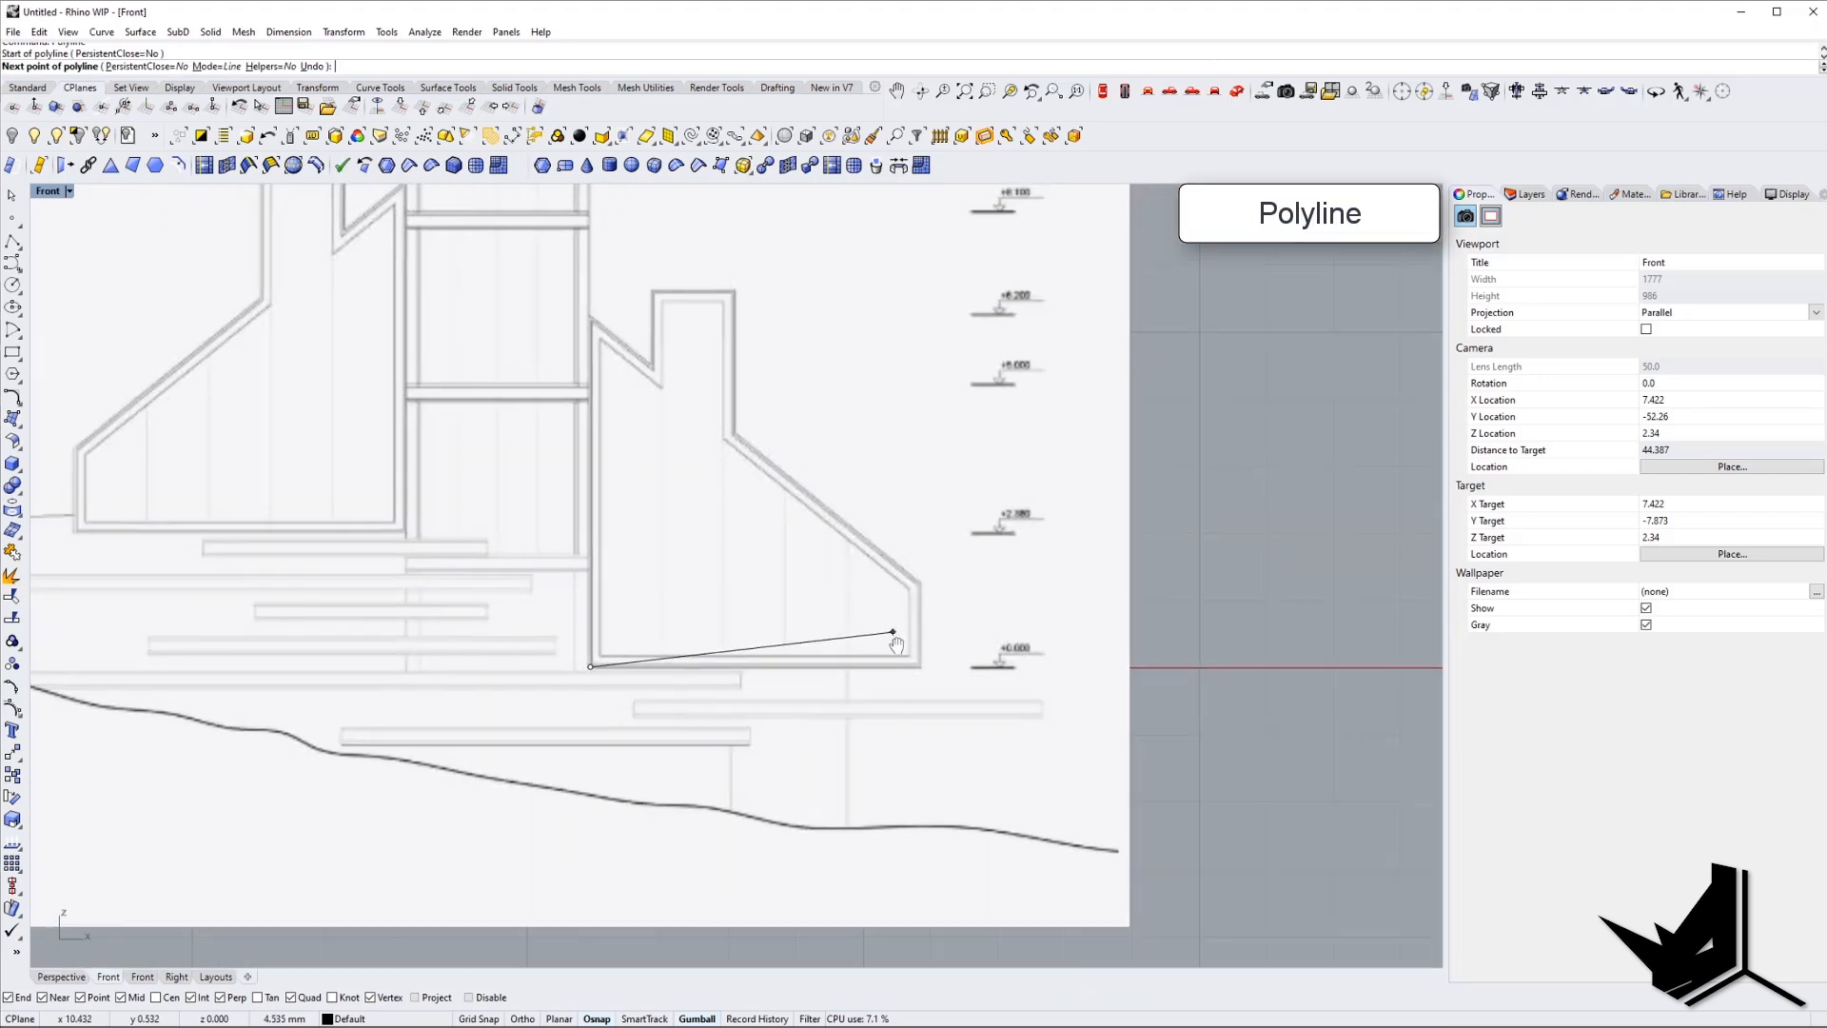
scroll(671, 341, "up", 2)
right_click_drag(567, 396, 586, 412)
scroll(837, 751, "up", 3)
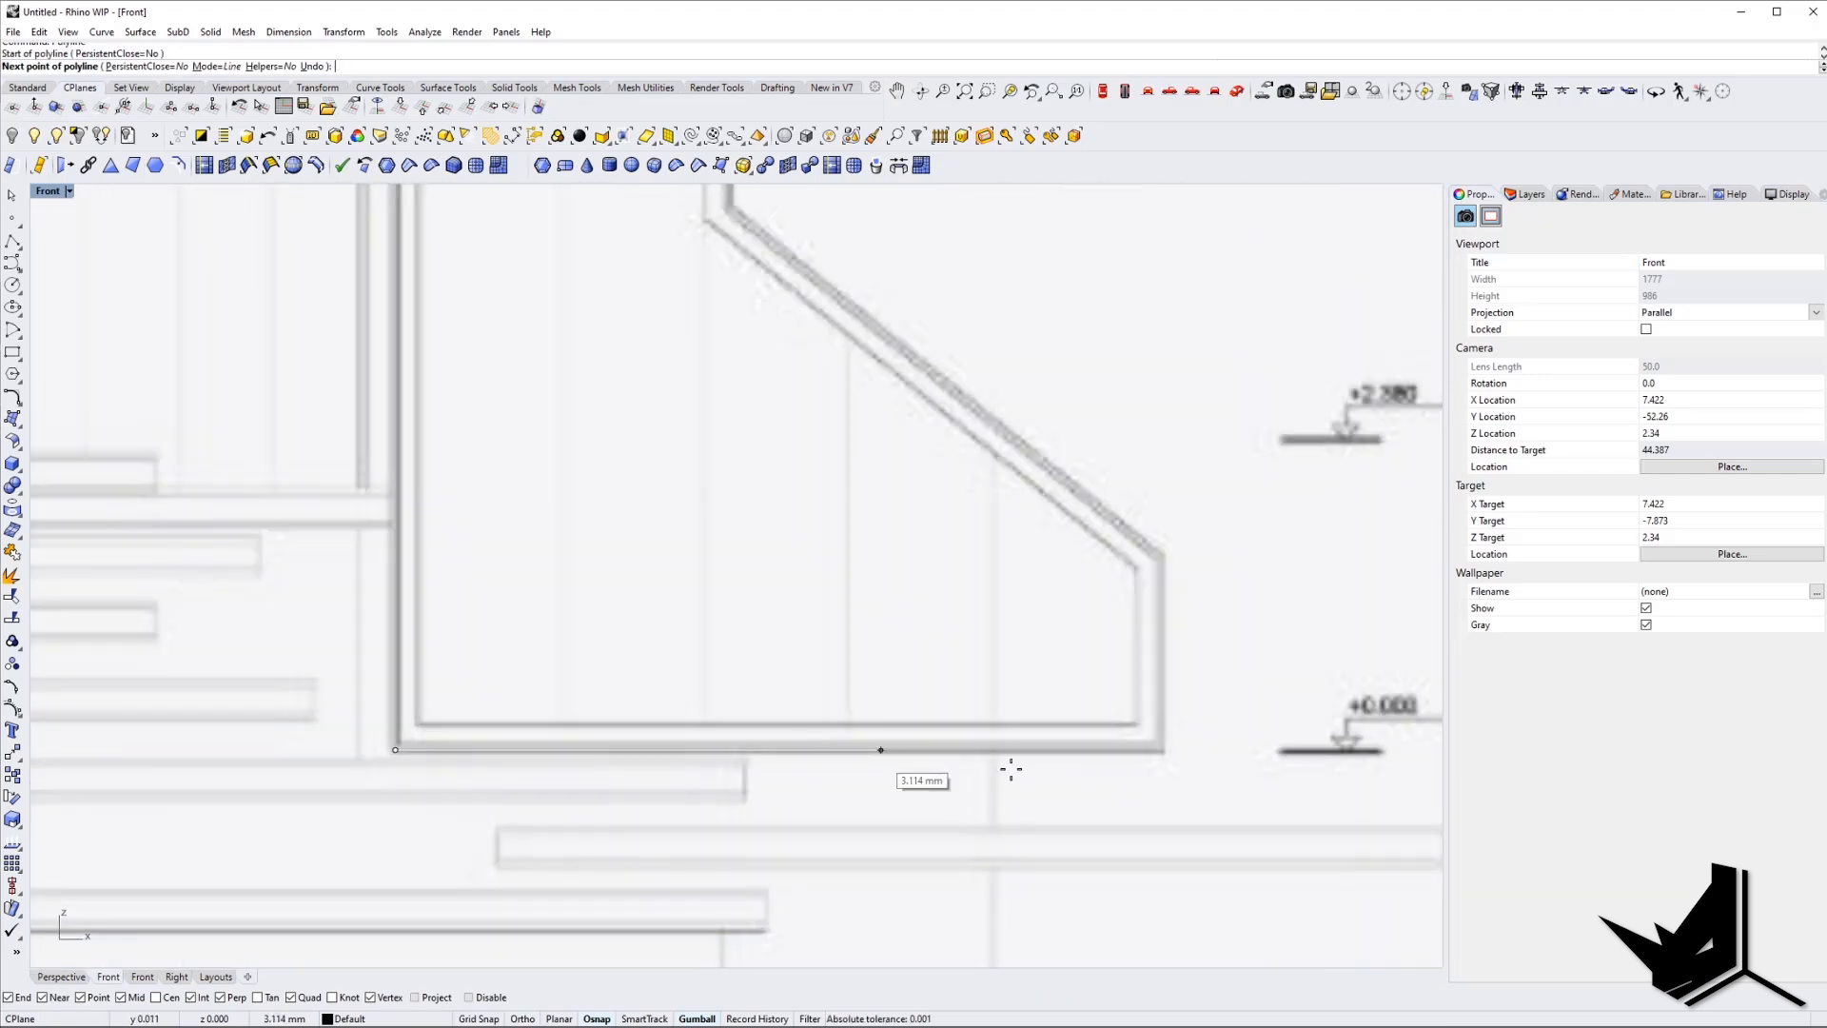
left_click(1162, 751)
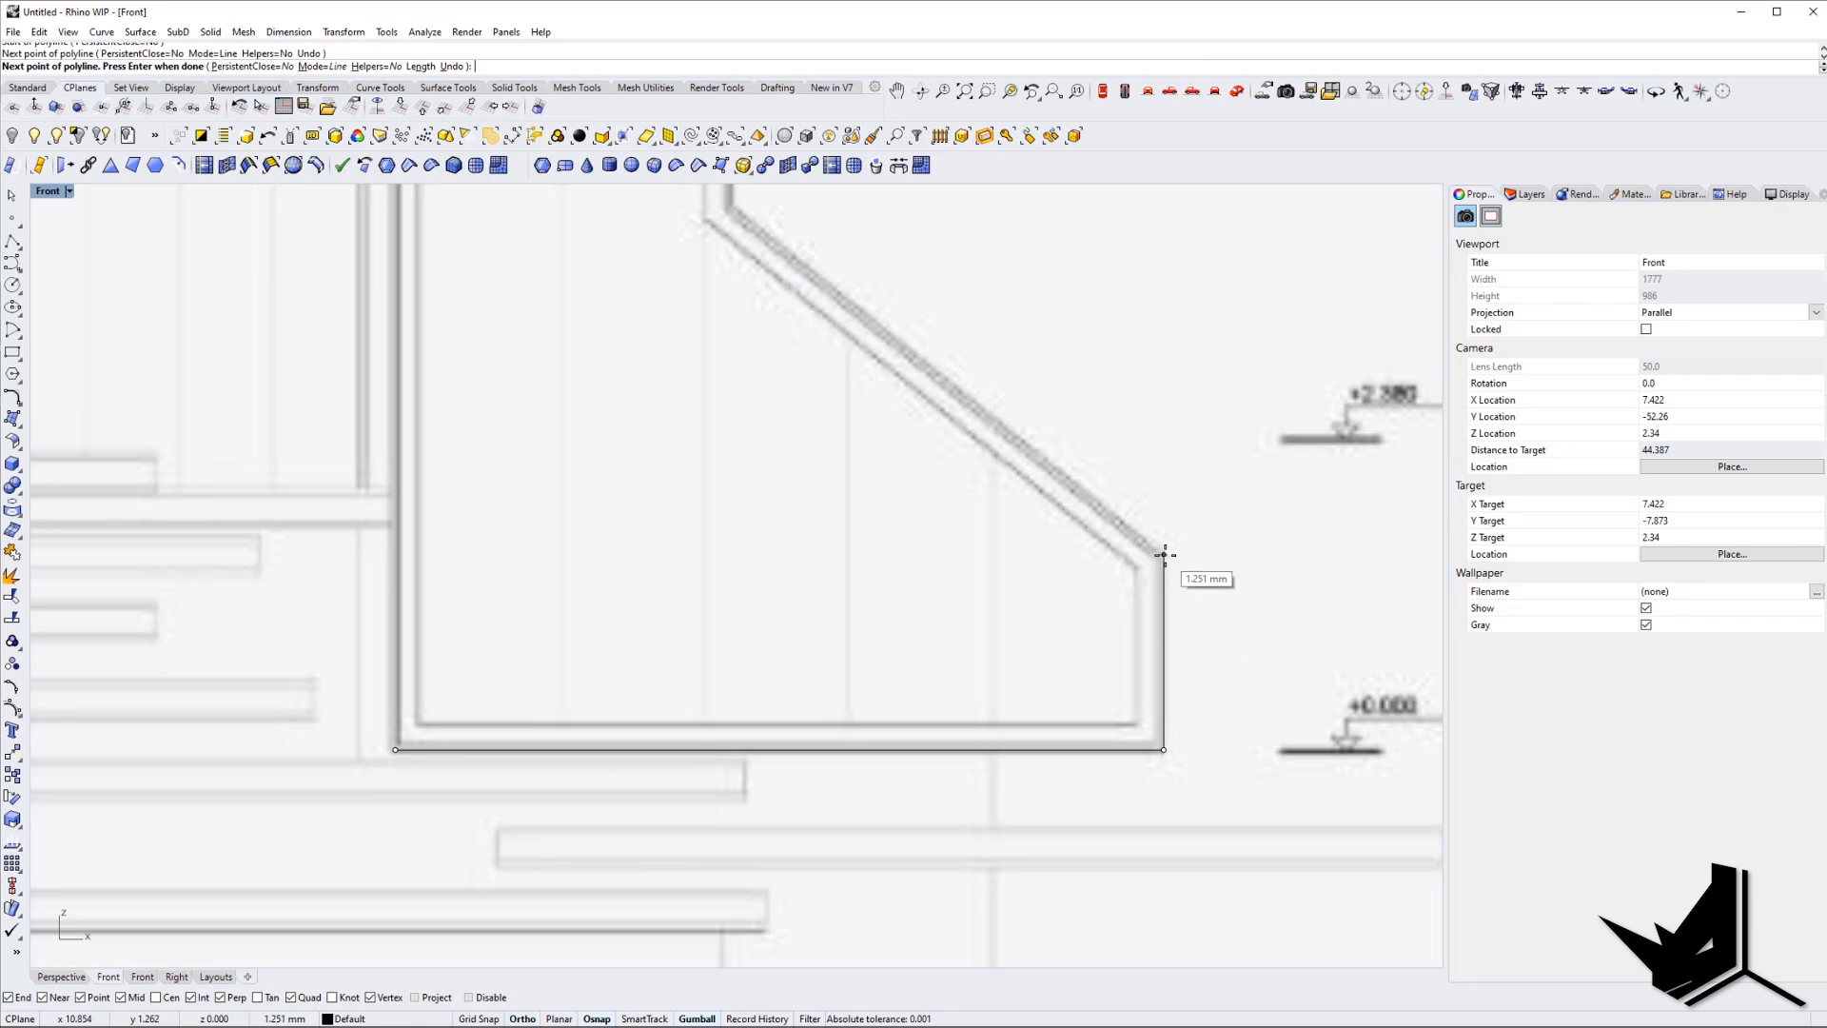
left_click(1162, 555)
Continue the polyline up the long roof slope and around the chimney, running its inner side past the short roof slope, and finish it.
scroll(1130, 640, "down", 3)
scroll(922, 489, "up", 3)
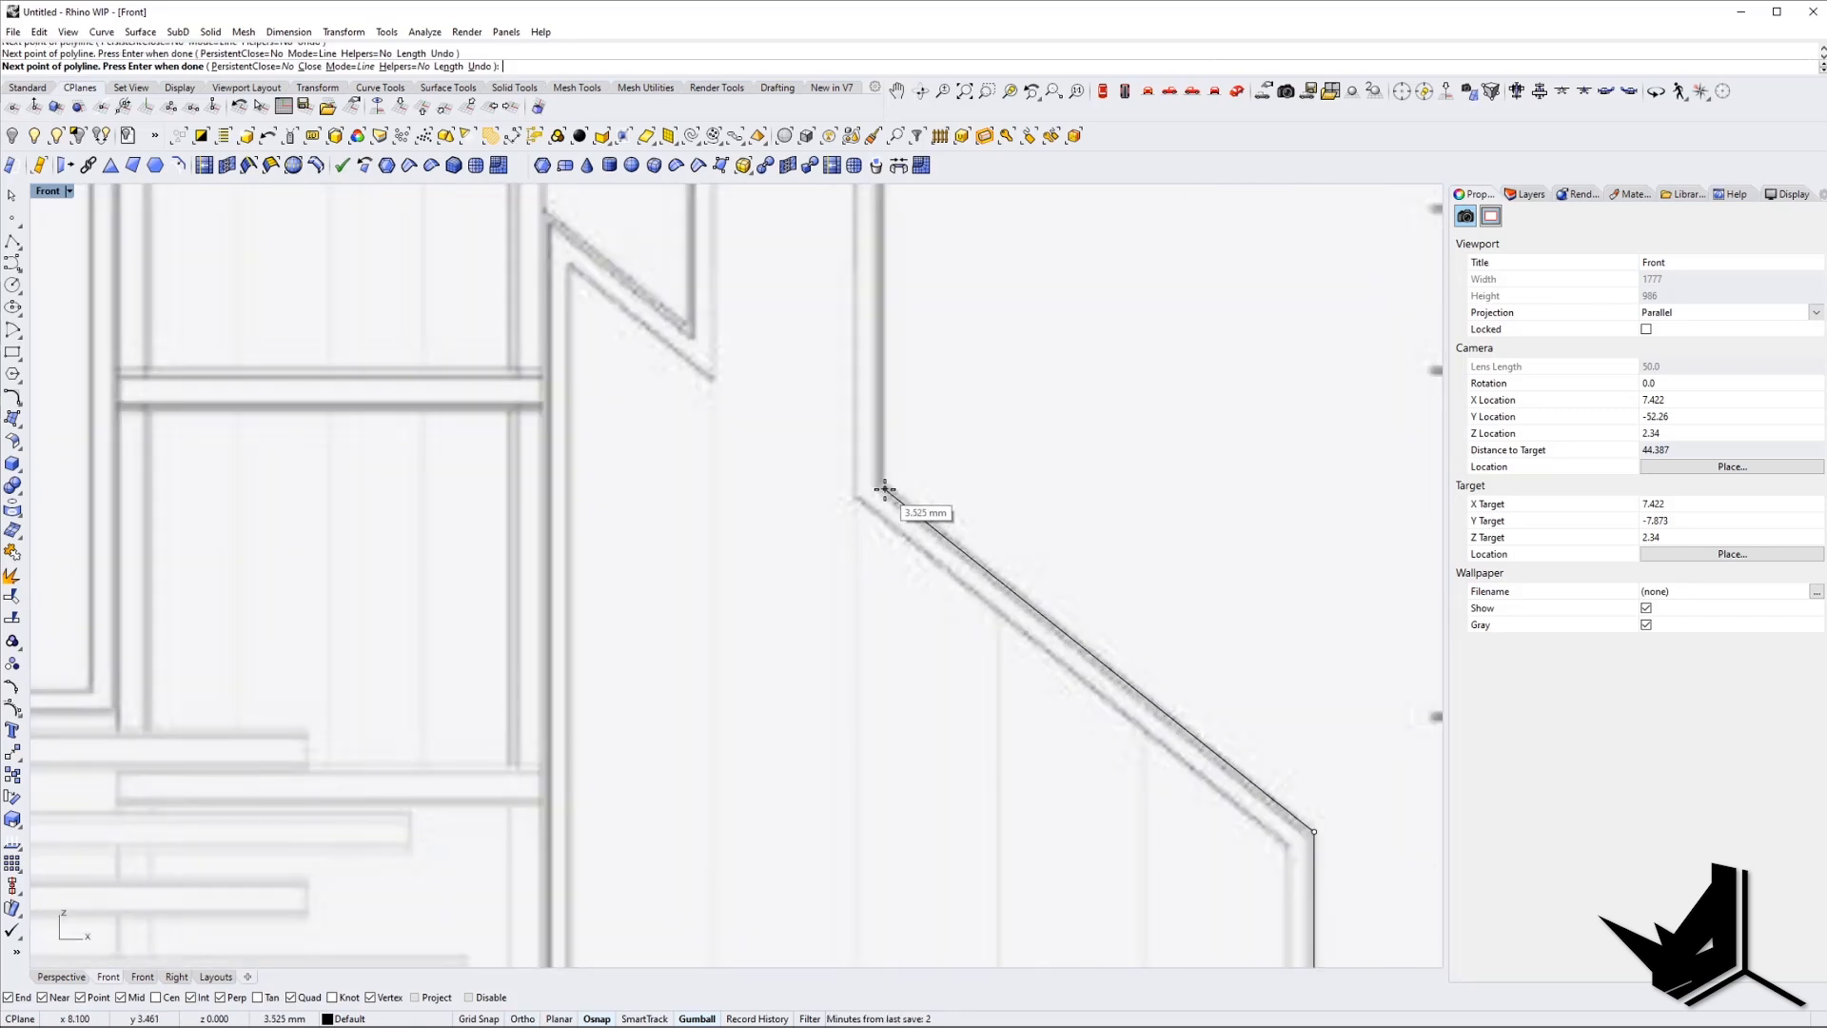
left_click(880, 488)
right_click_drag(906, 435, 897, 700)
left_click(868, 416)
left_click(678, 417)
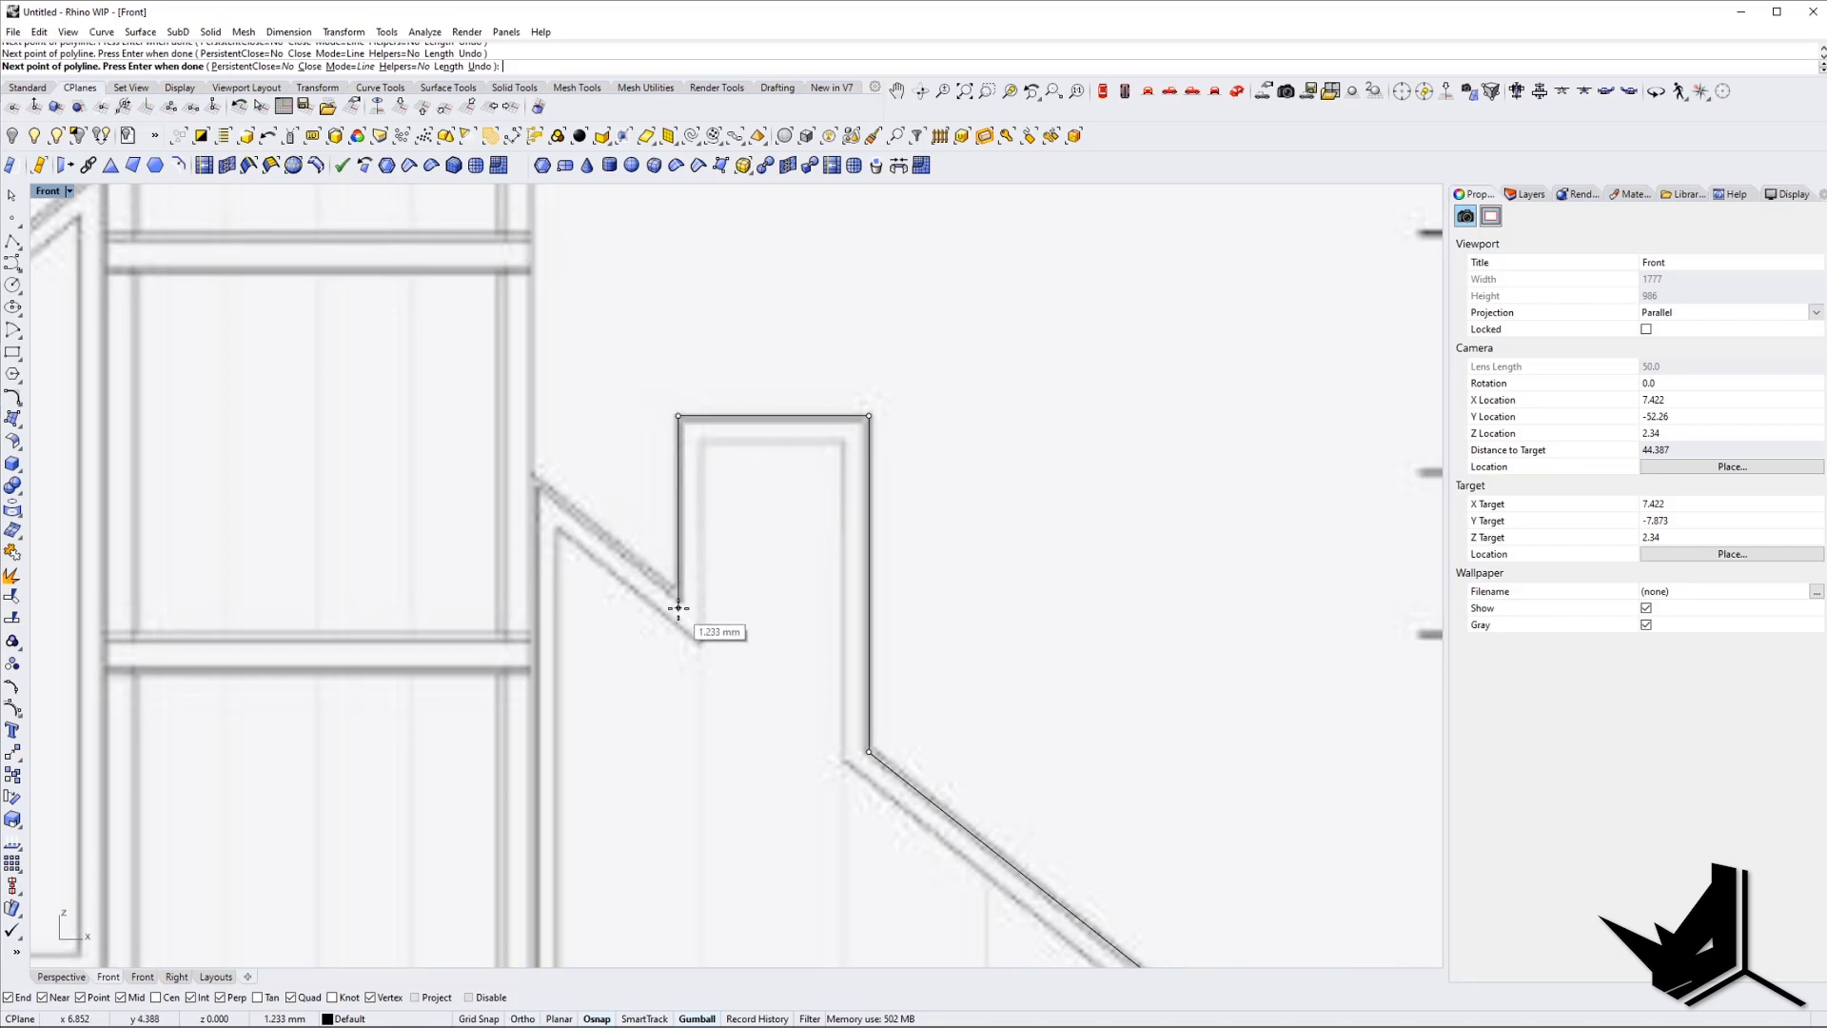
left_click(677, 708)
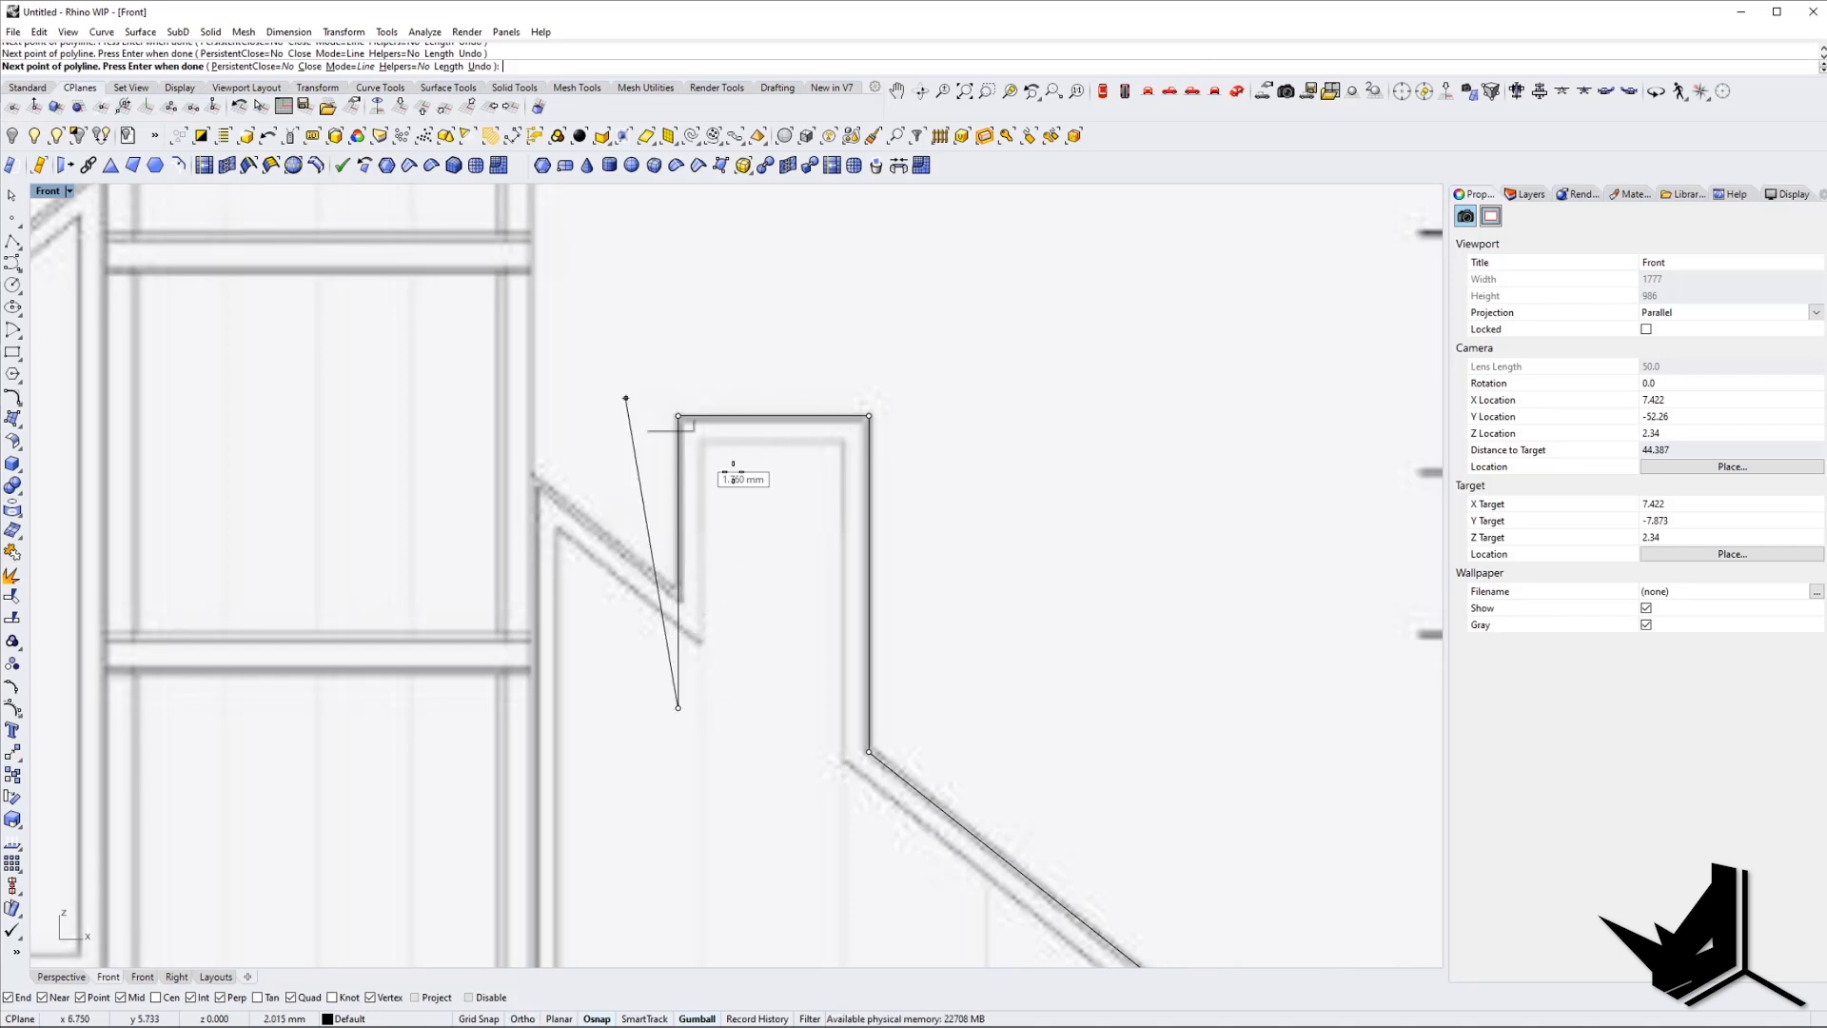
scroll(755, 573, "down", 4)
key("Escape")
Inspect how well the traced right wing polyline can be seen and selected over the elevation image.
scroll(826, 673, "up", 6)
scroll(824, 667, "down", 6)
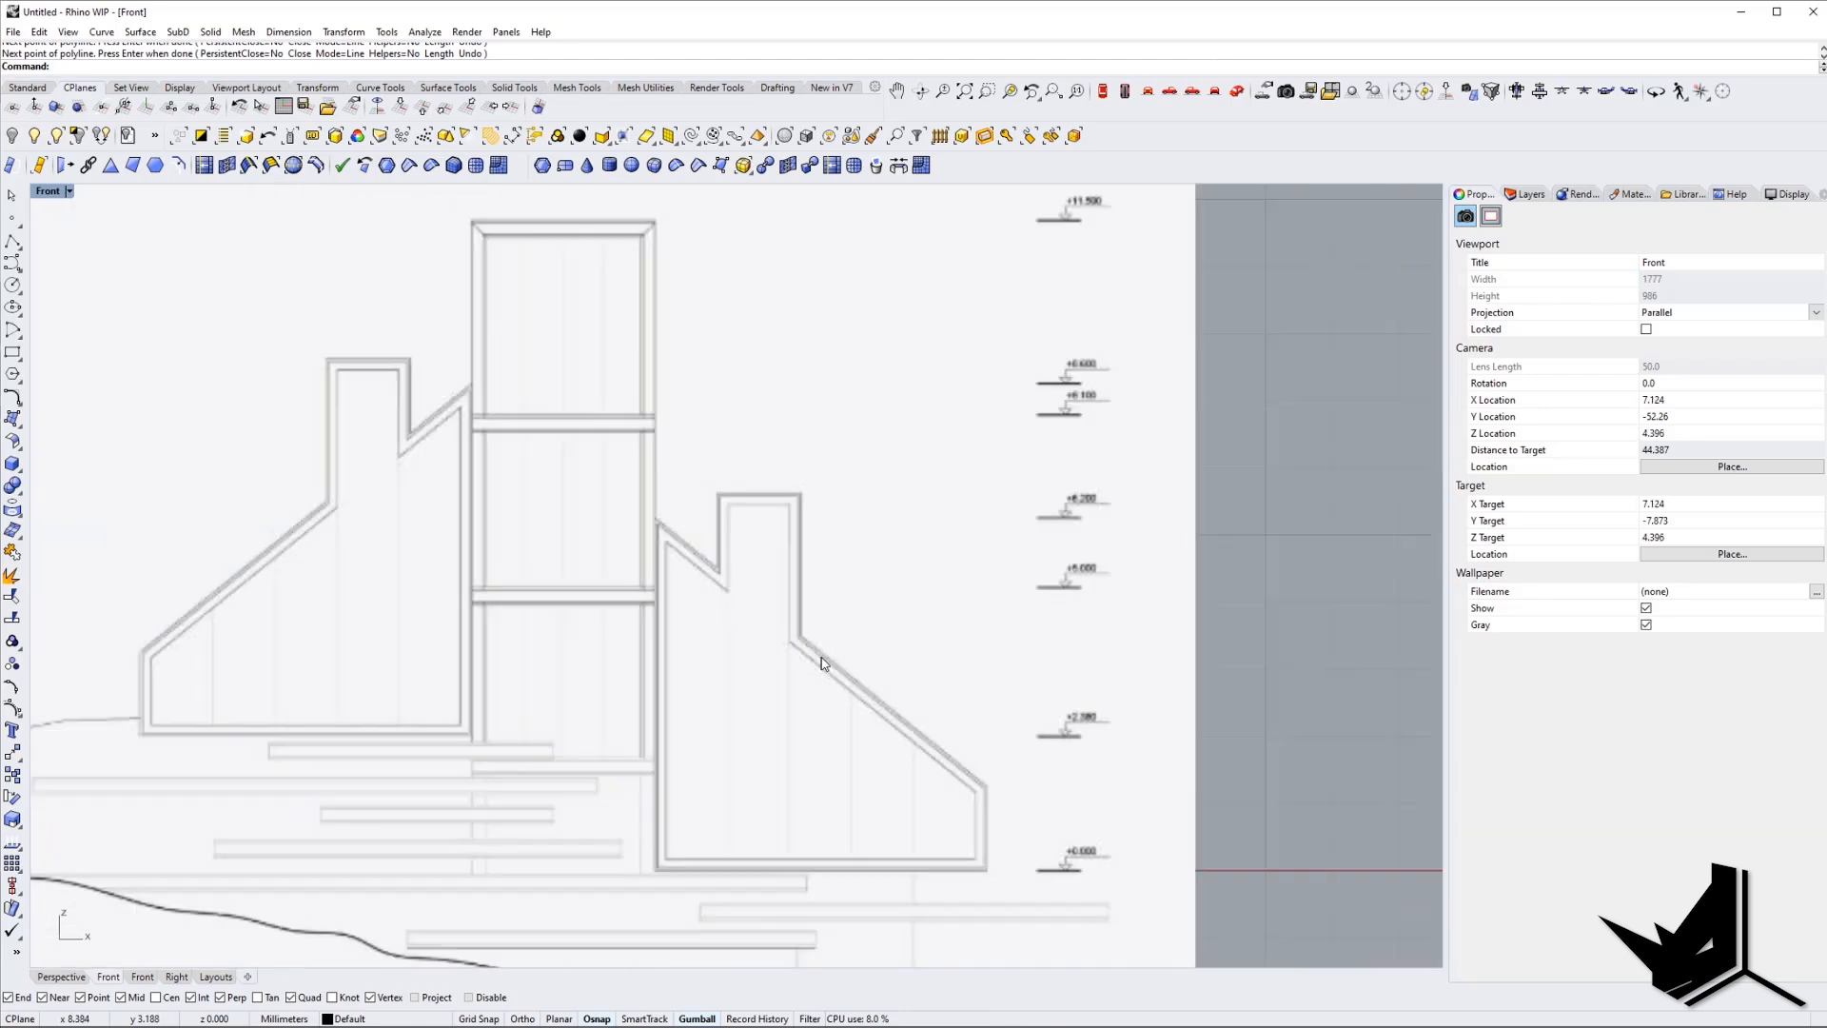
left_click(825, 661)
scroll(825, 661, "down", 4)
scroll(825, 661, "down", 4)
key("Escape")
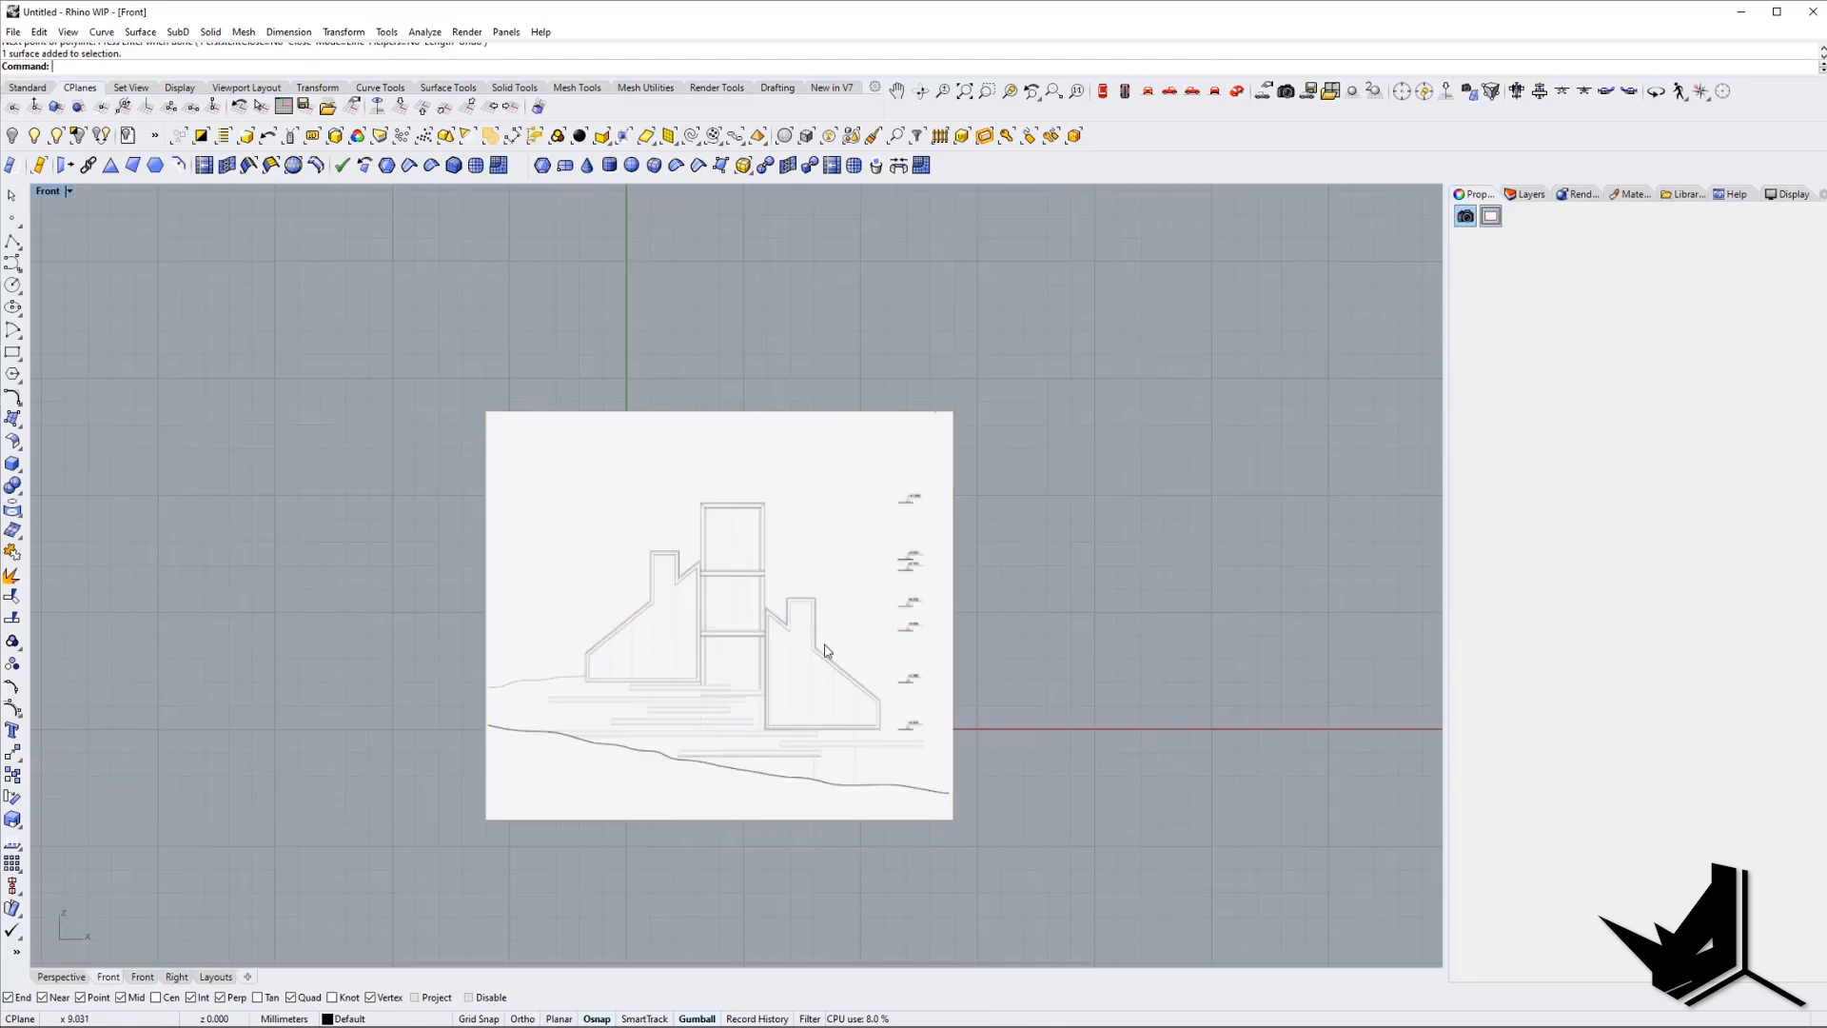
scroll(828, 664, "up", 4)
scroll(733, 590, "down", 2)
left_click(798, 628)
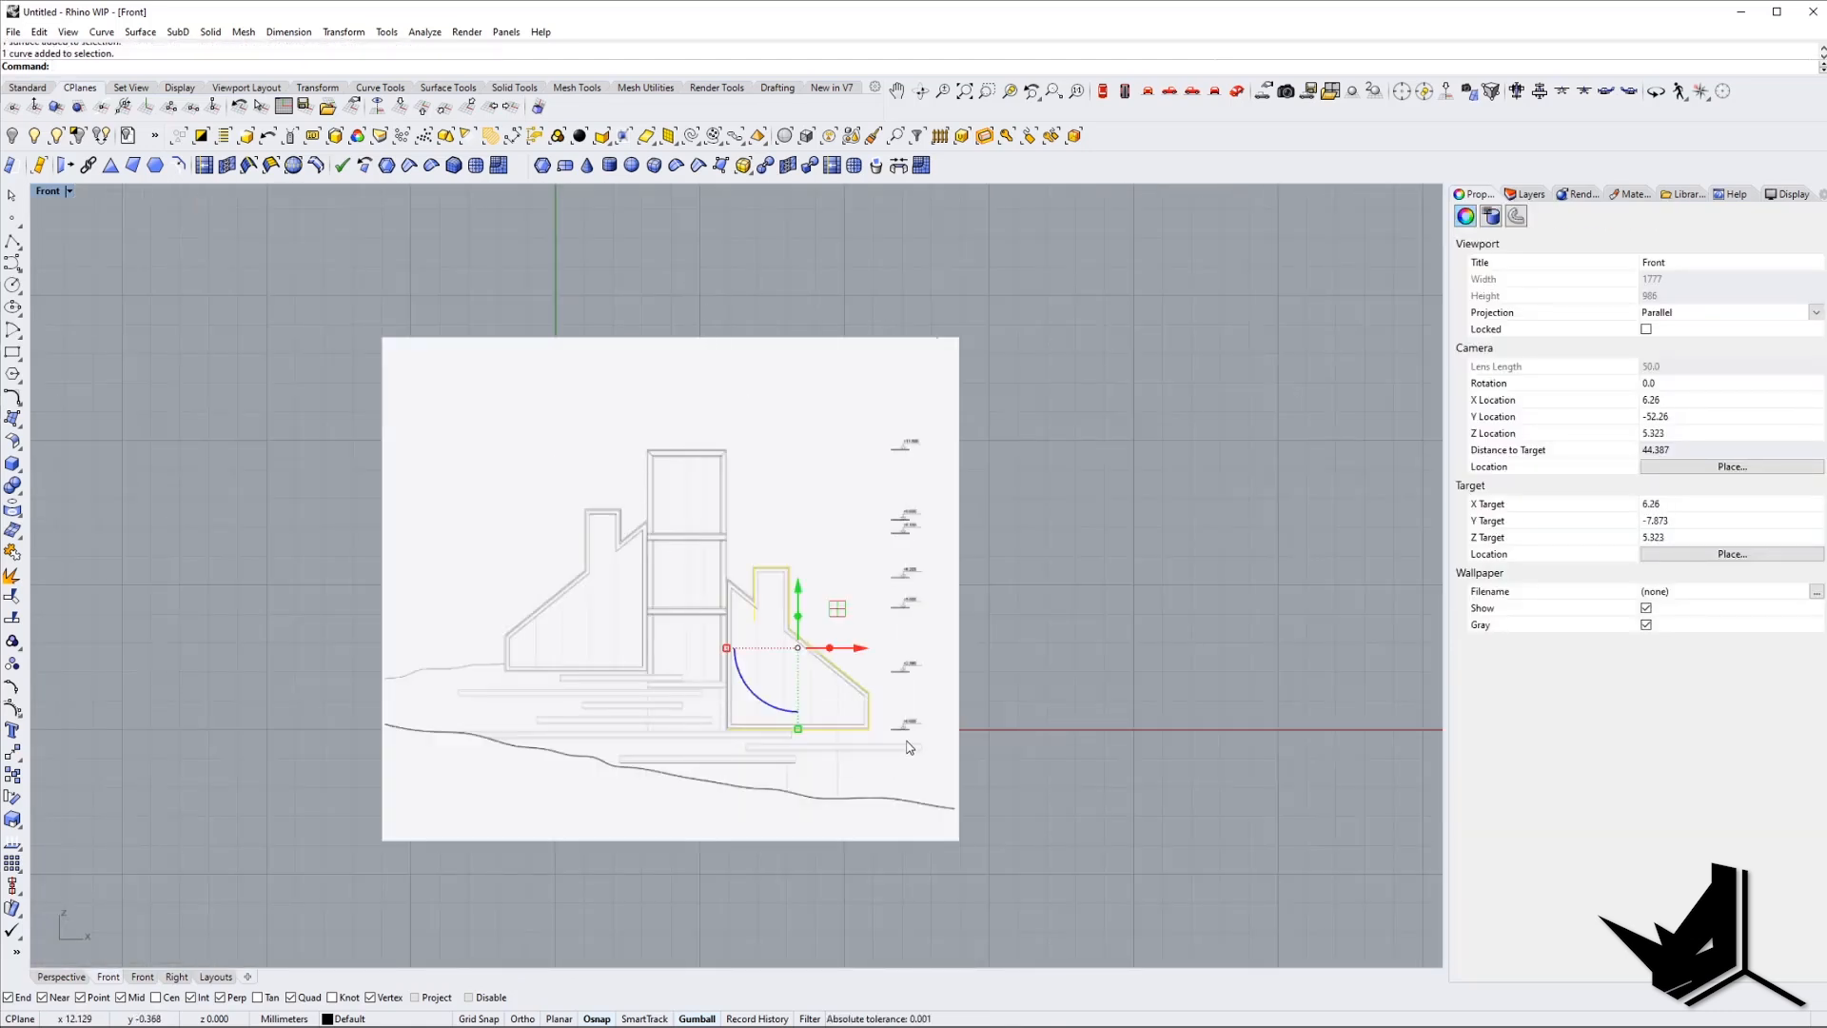
scroll(837, 622, "up", 4)
Select the elevation image and set its picture material's object transparency to about 69%.
left_click(830, 631)
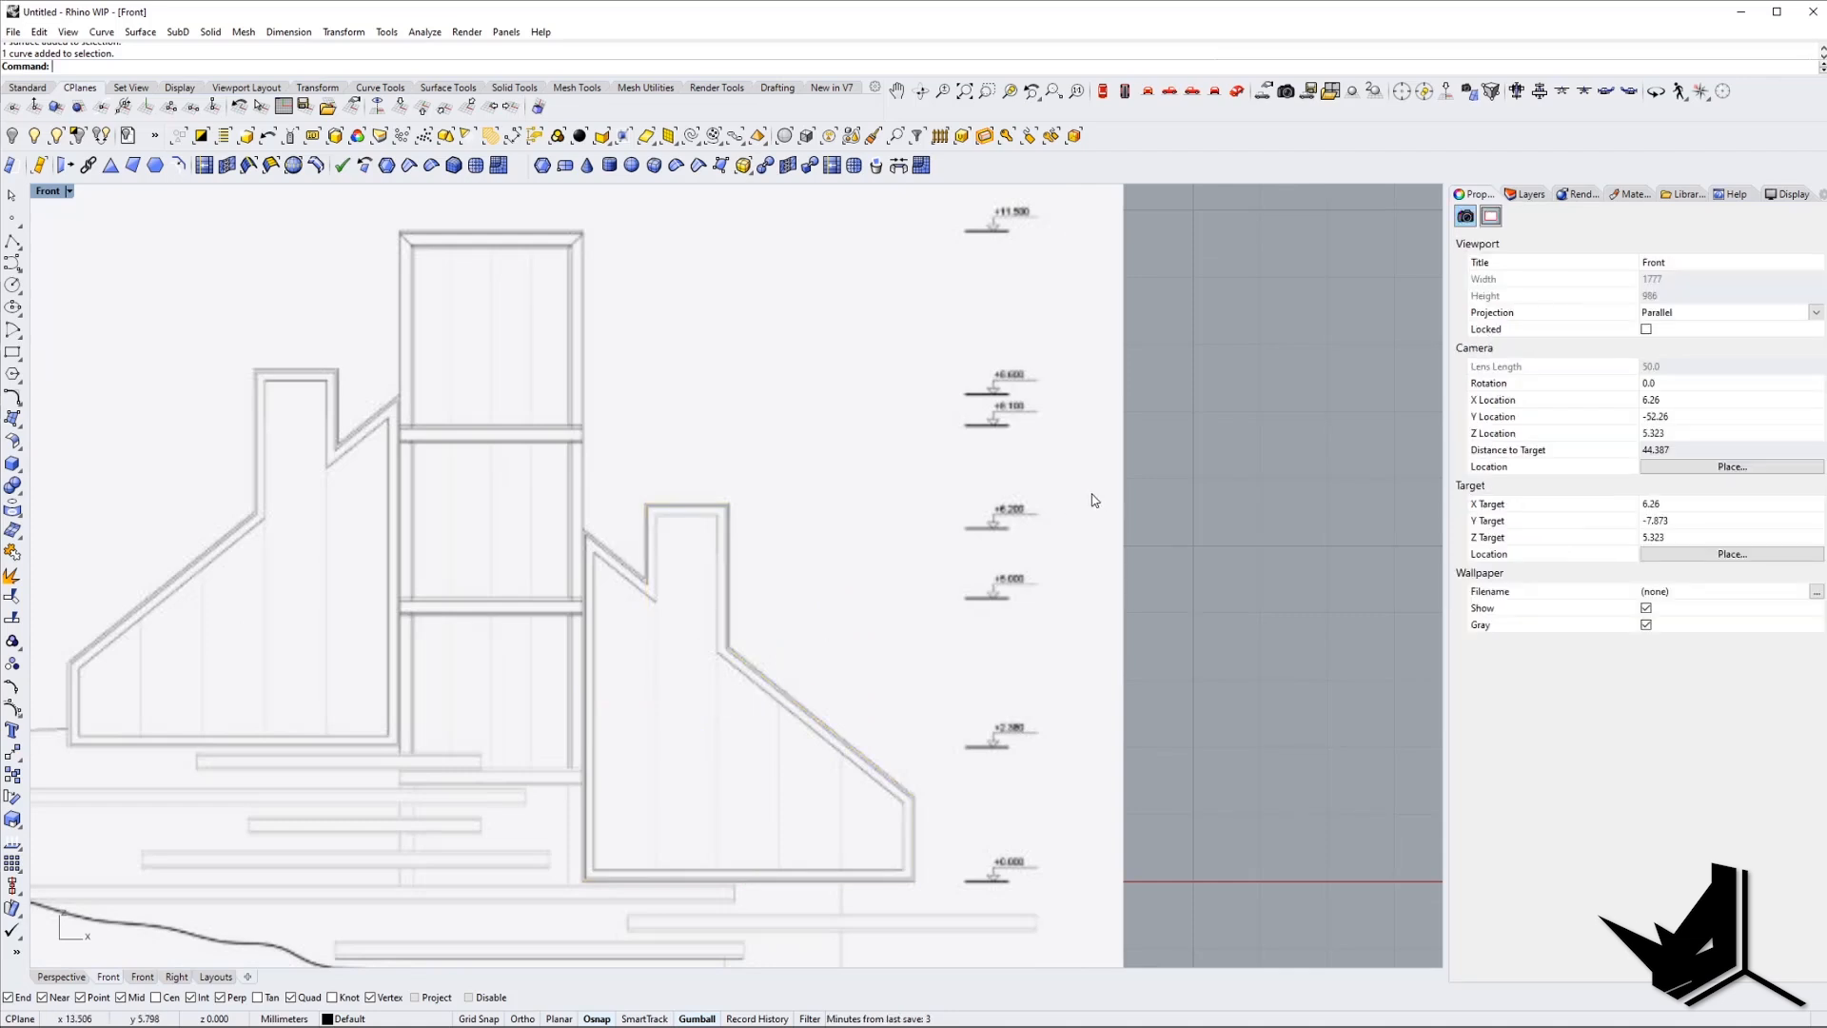
scroll(1094, 502, "down", 3)
scroll(1093, 502, "up", 2)
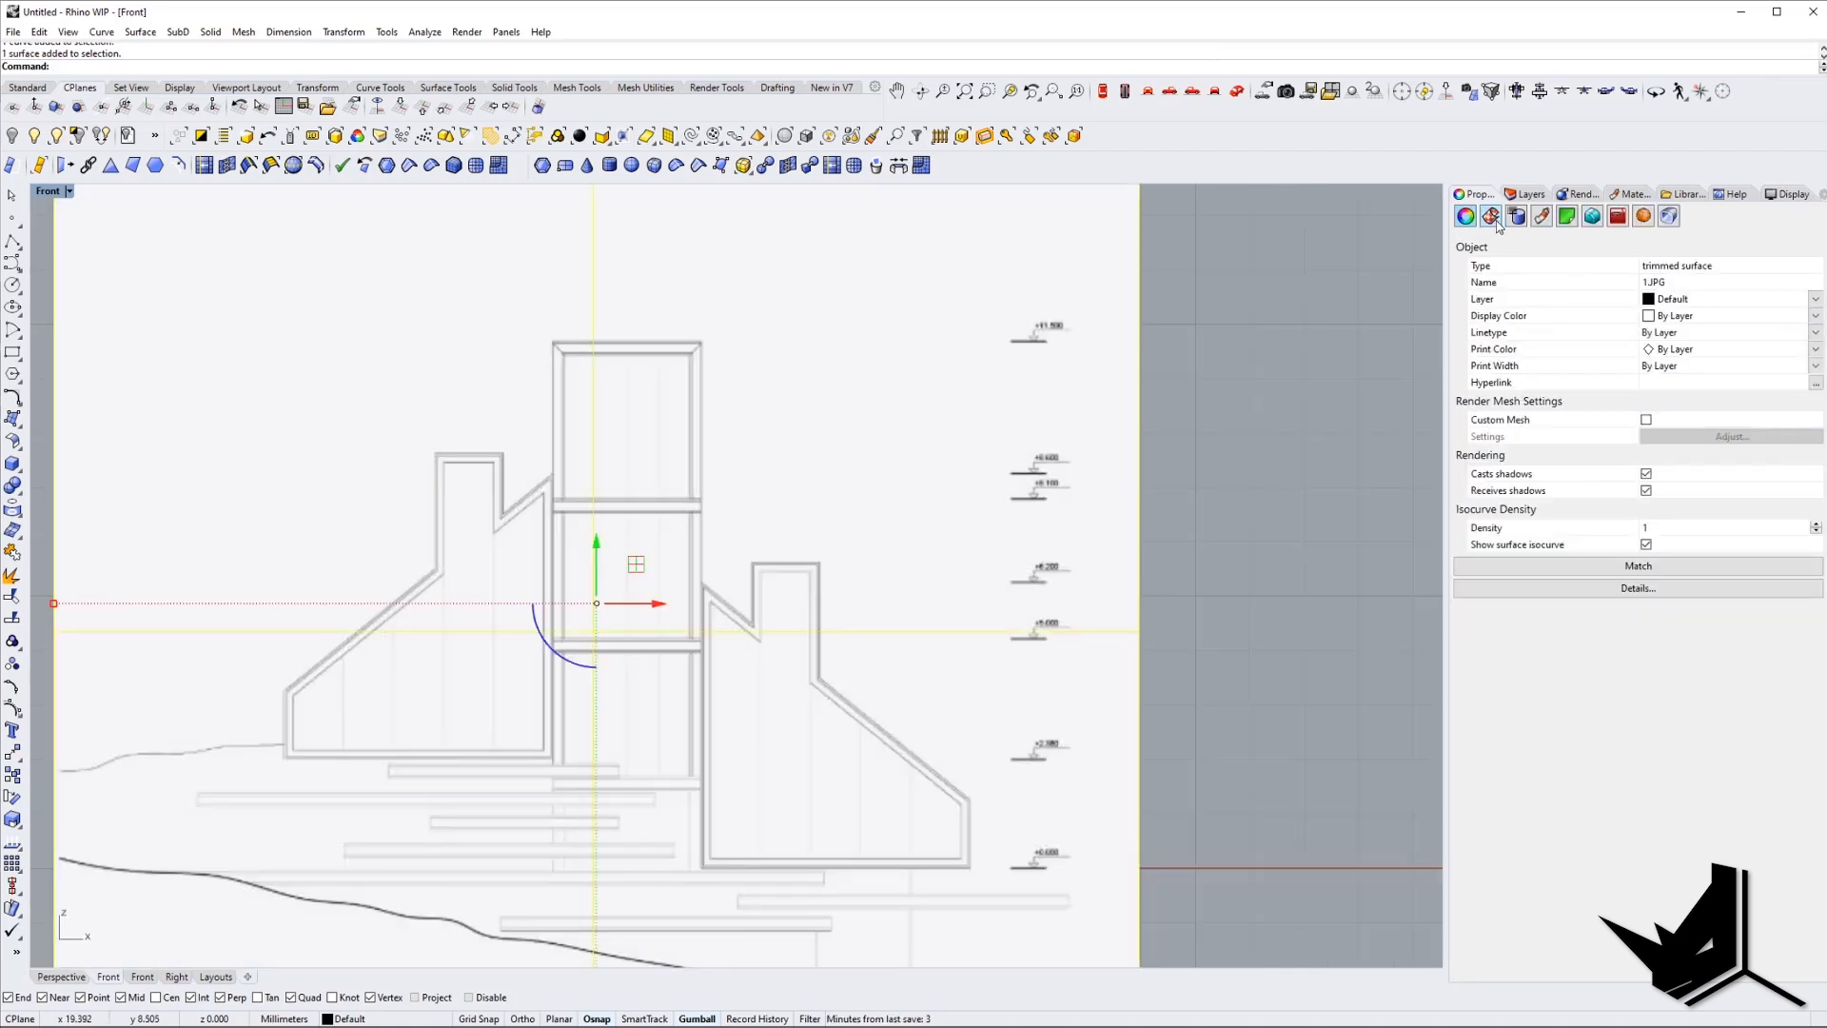
left_click(1535, 243)
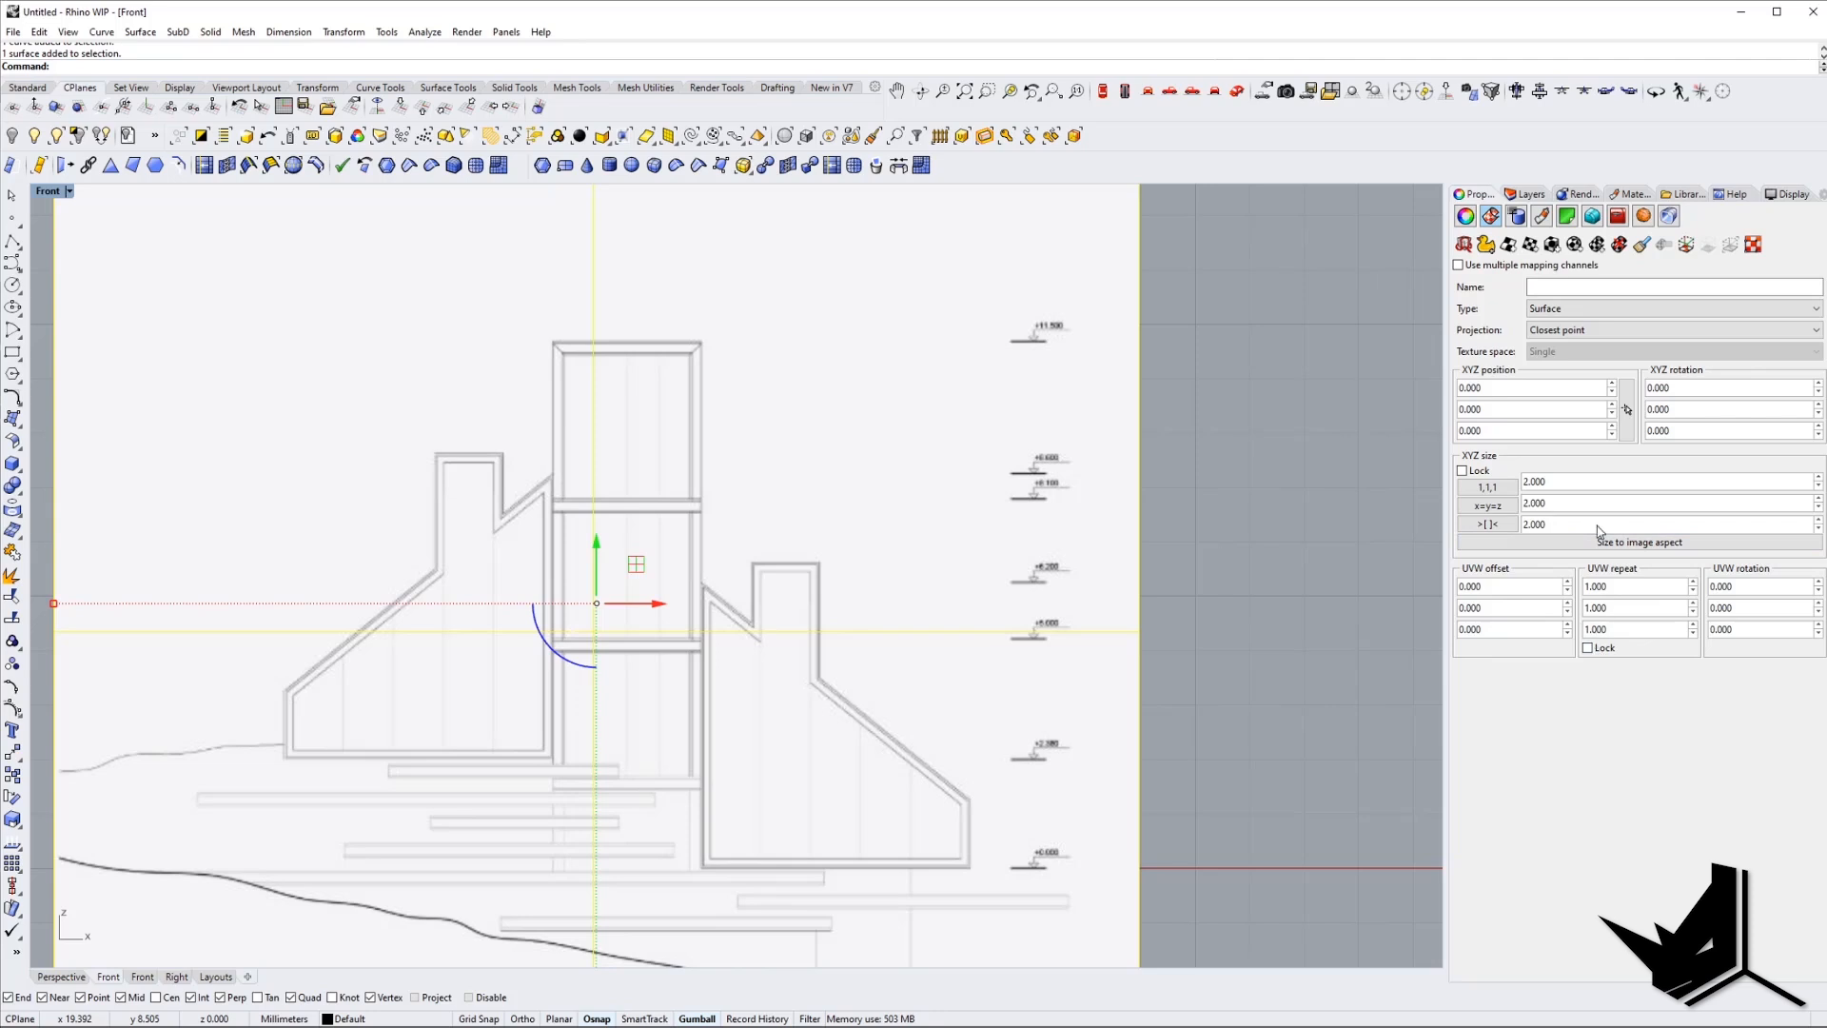
left_click(1466, 216)
left_click(1551, 218)
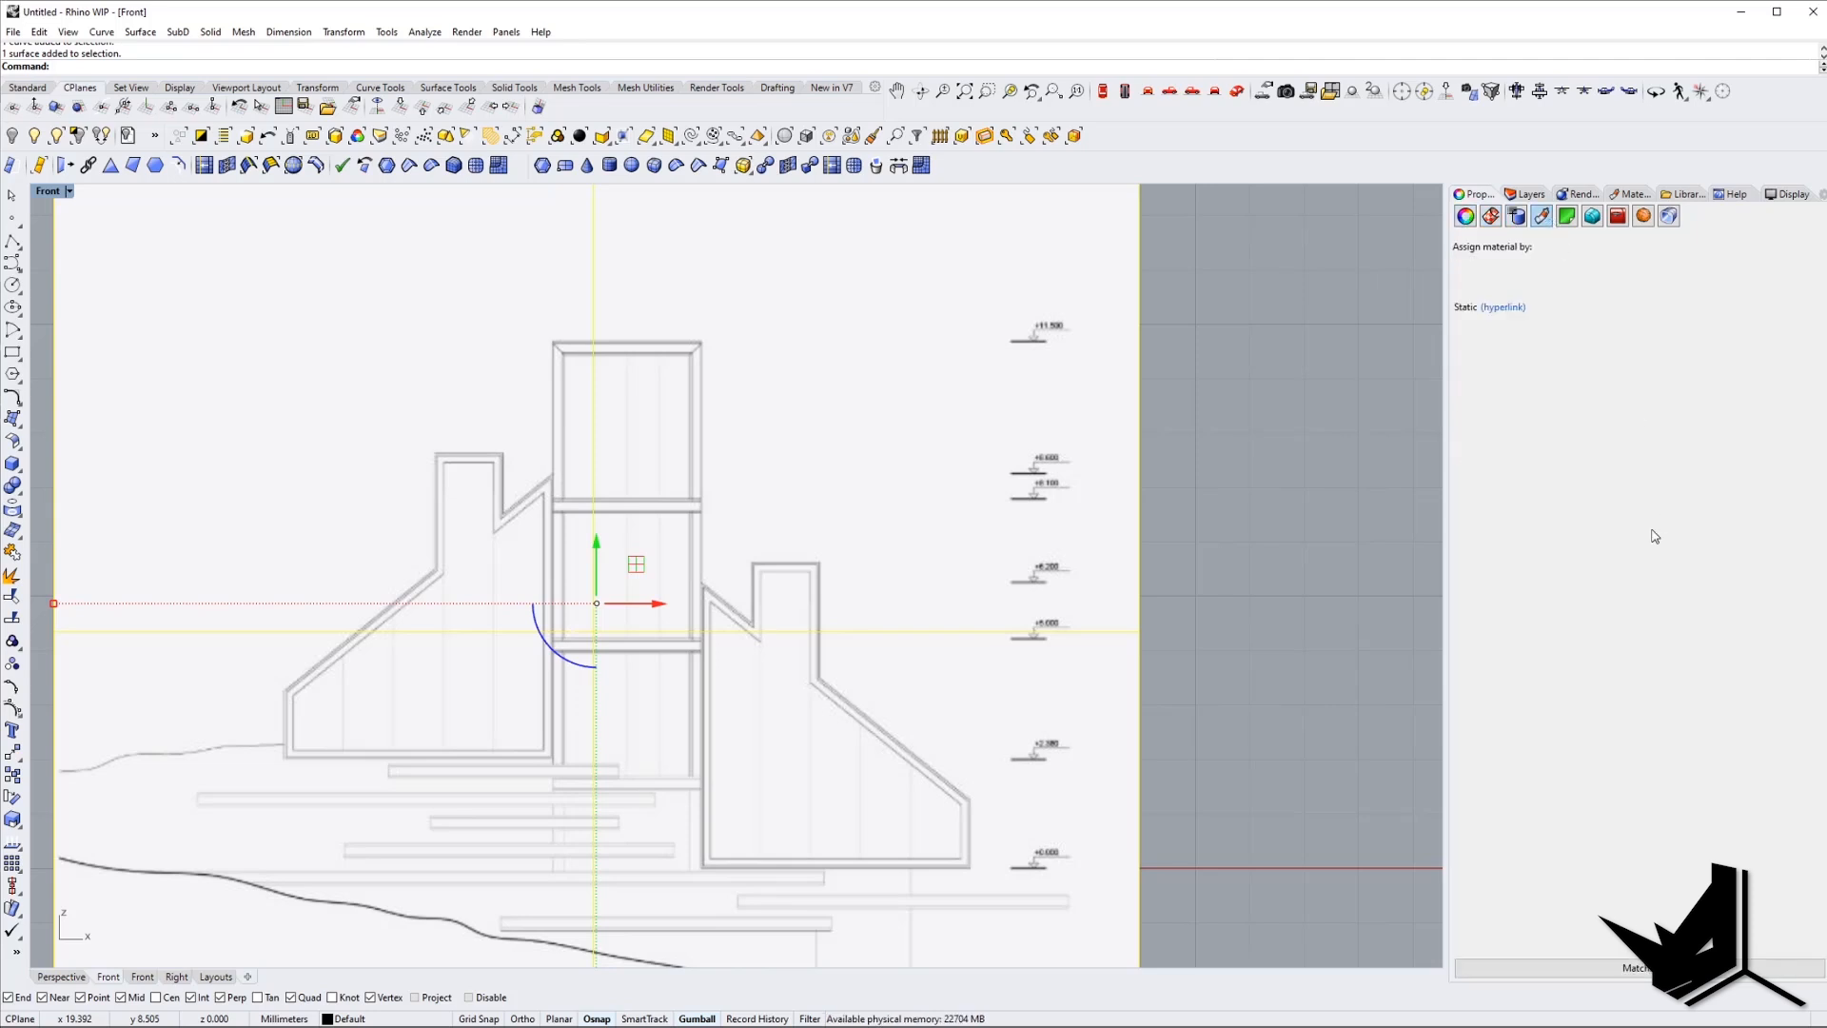
left_click_drag(1636, 590, 1738, 594)
Lock the elevation image.
scroll(1159, 591, "down", 5)
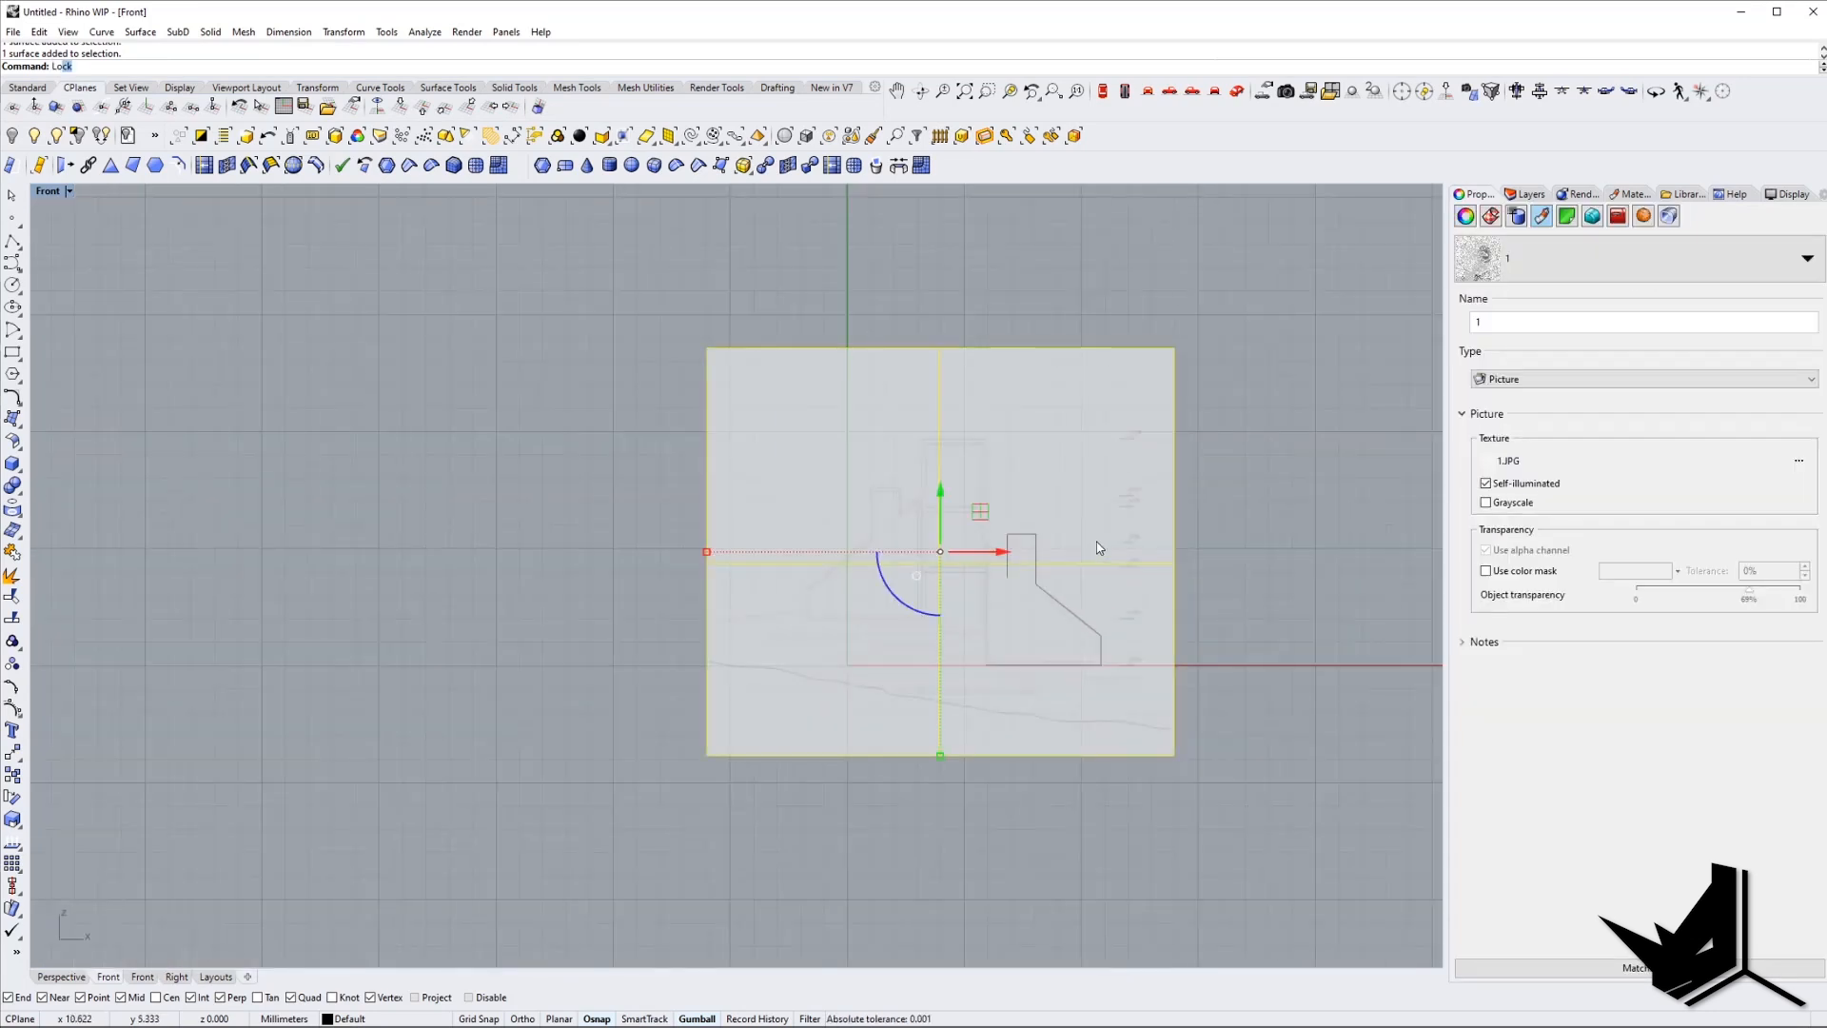
type("ock")
key("Return")
Draw a line from the outer chimney base corner along the short roof slope to beyond the right wing's inner wall.
scroll(1062, 579, "up", 5)
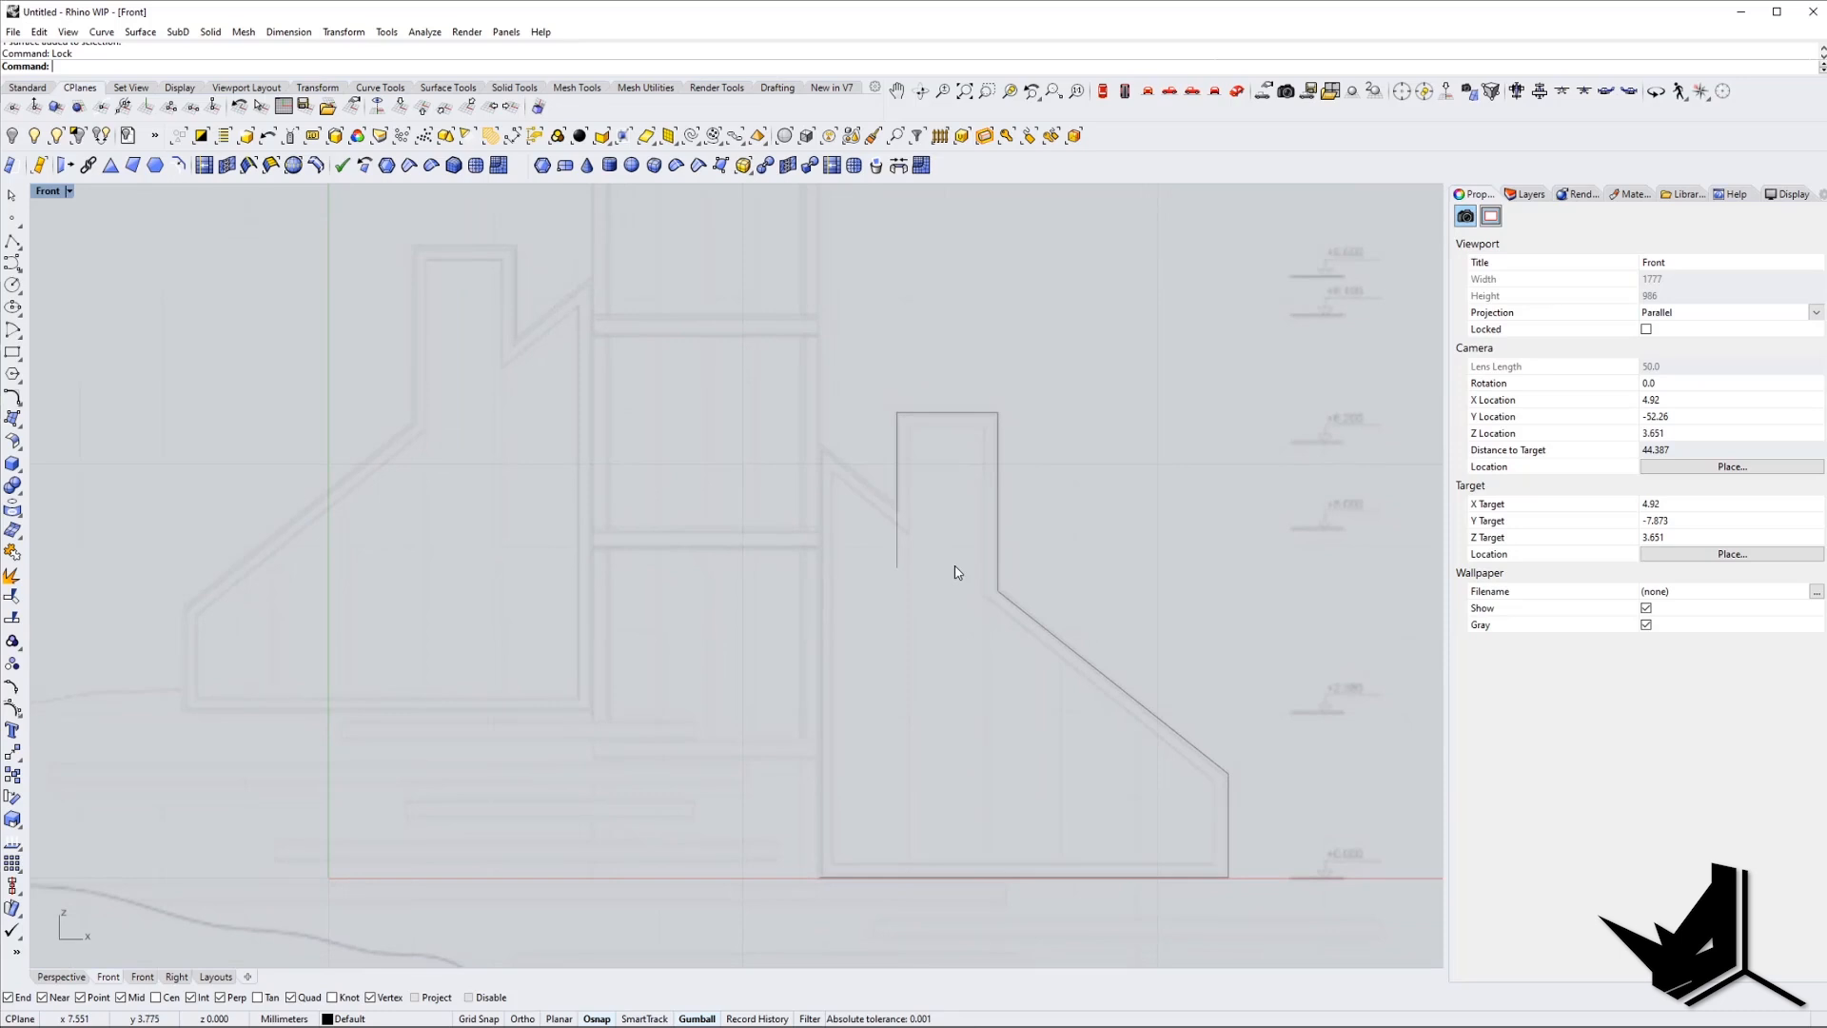
type("line")
key("Return")
left_click(971, 585)
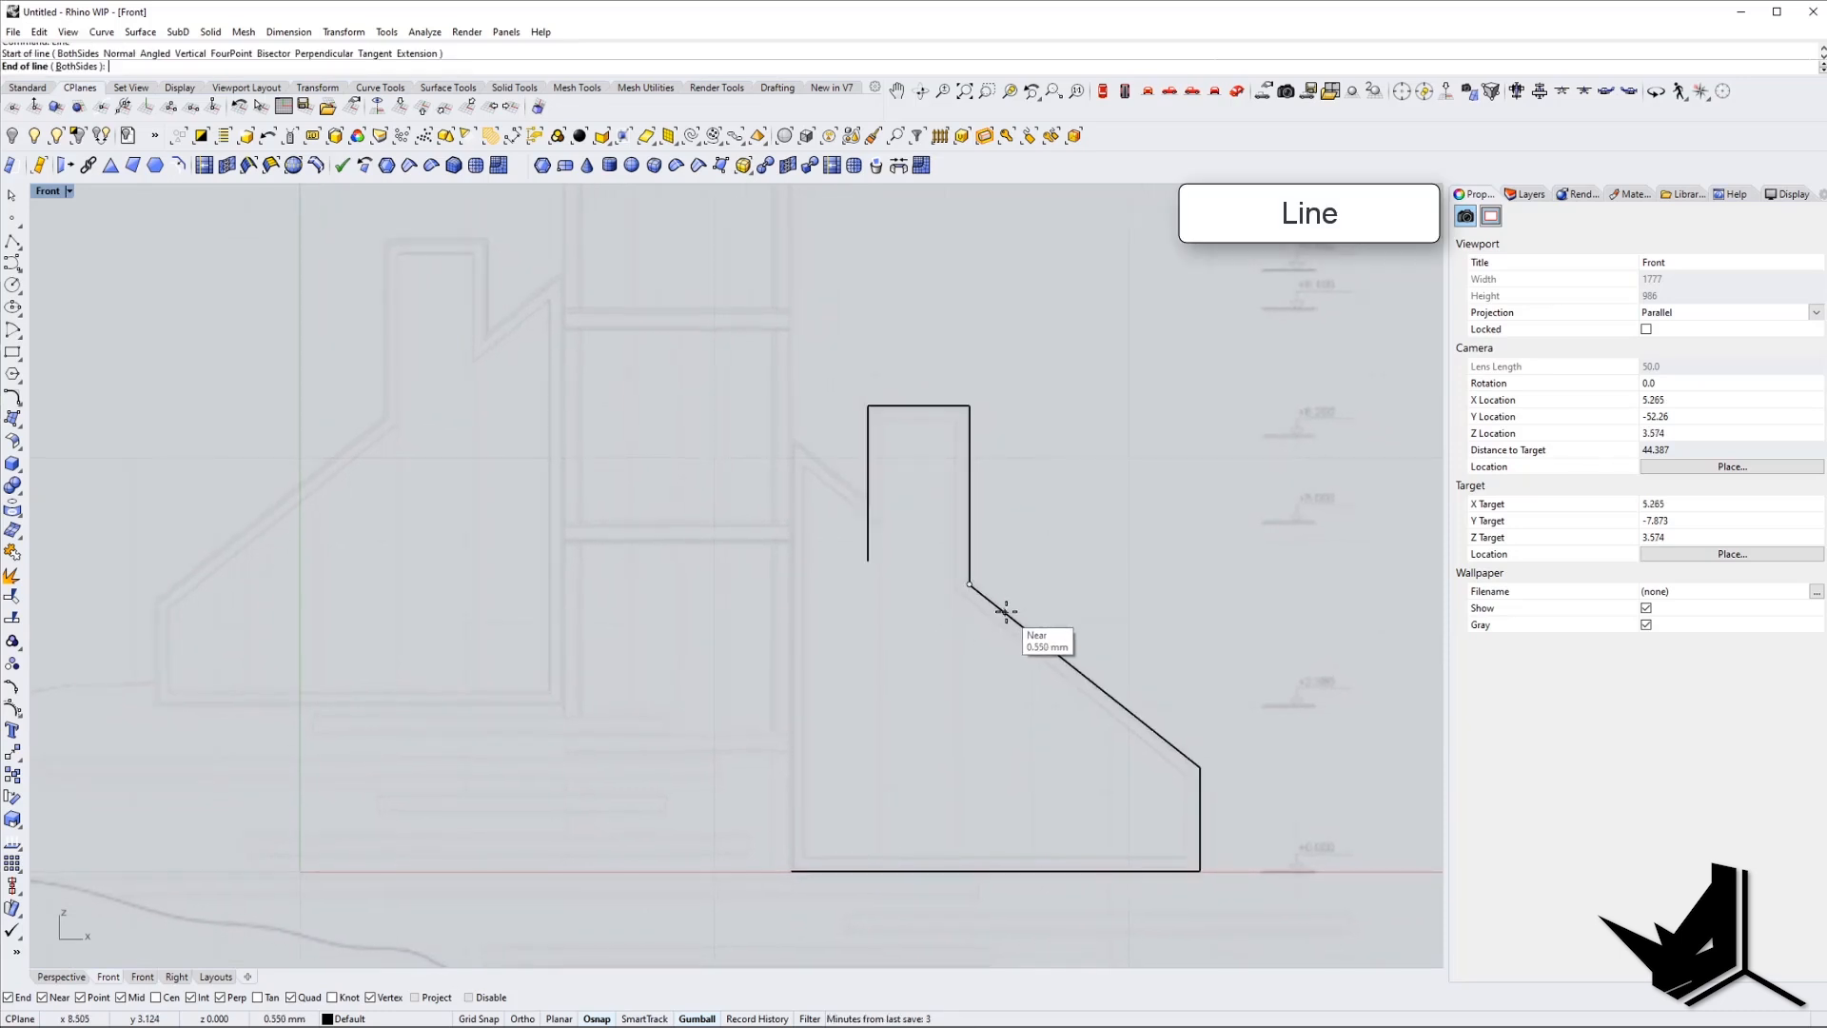
left_click(767, 436)
Trim the short roof slope line inside the chimney and the chimney side's overrun below the slope.
scroll(906, 458, "up", 5)
right_click_drag(872, 538, 863, 548)
key("ctrl+a")
type("trim")
key("Return")
left_click(877, 593)
left_click_drag(878, 652, 808, 627)
key("Return")
Draw the right wing's vertical inner wall line from the base's inner corner to above the short roof slope.
scroll(902, 525, "down", 6)
right_click_drag(882, 550, 804, 468)
right_click_drag(759, 603, 727, 561)
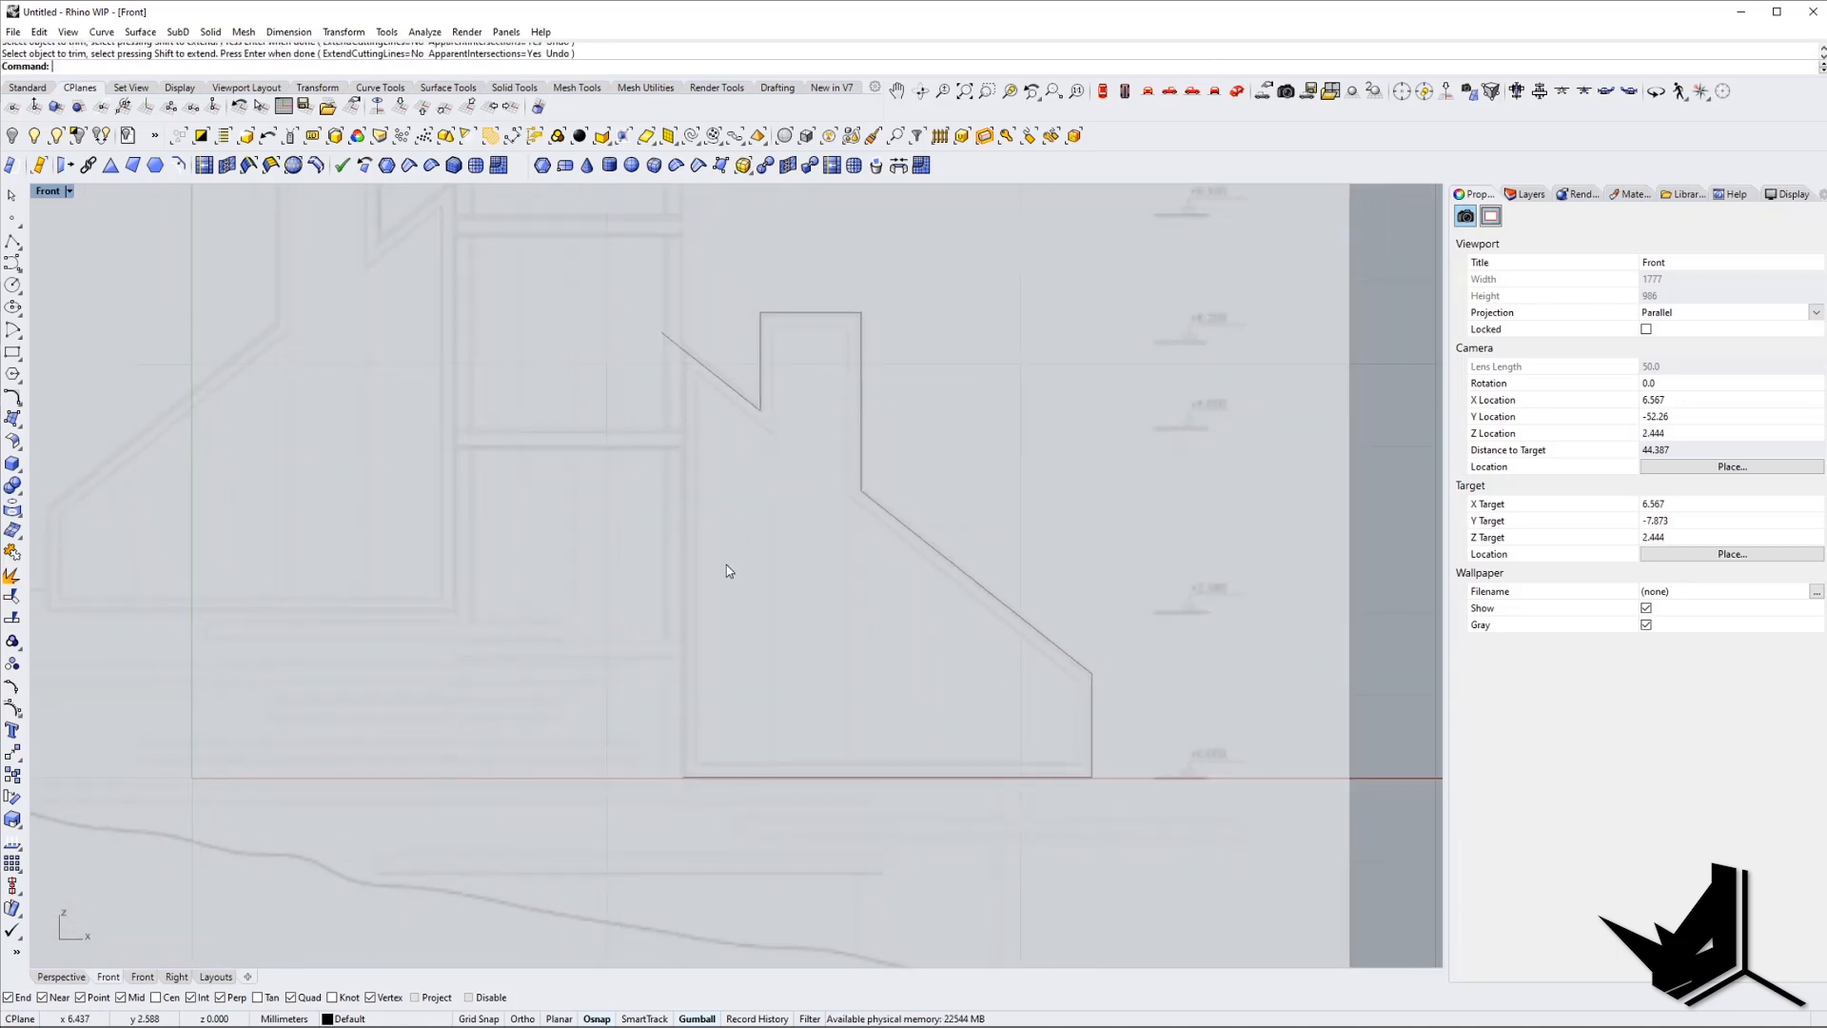
type("l")
key("Return")
left_click(684, 776)
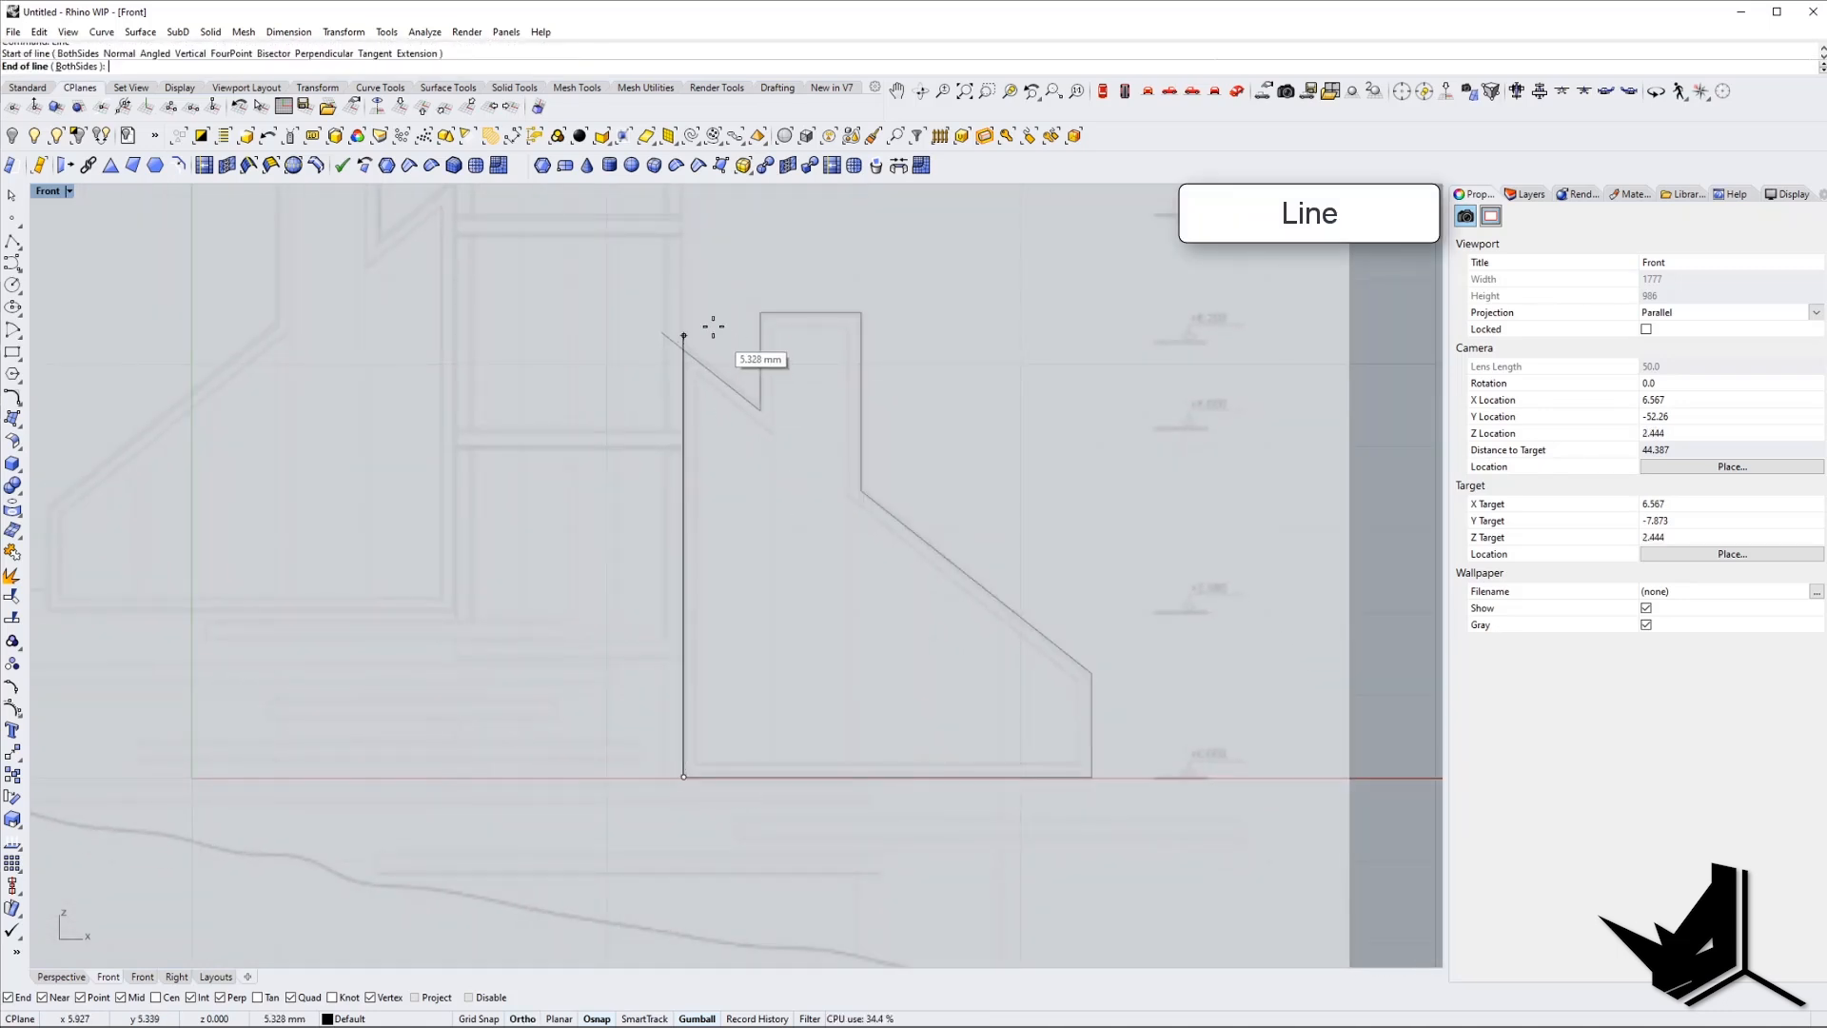
left_click(682, 316)
Trim the overhanging ends where the inner wall line and the short roof slope cross.
scroll(686, 338, "up", 5)
type("trim")
key("Return")
left_click_drag(734, 464, 665, 380)
key("Return")
Join the three right wing curves into one closed outline.
left_click_drag(714, 315, 1120, 789)
key("Return")
scroll(658, 390, "down", 8)
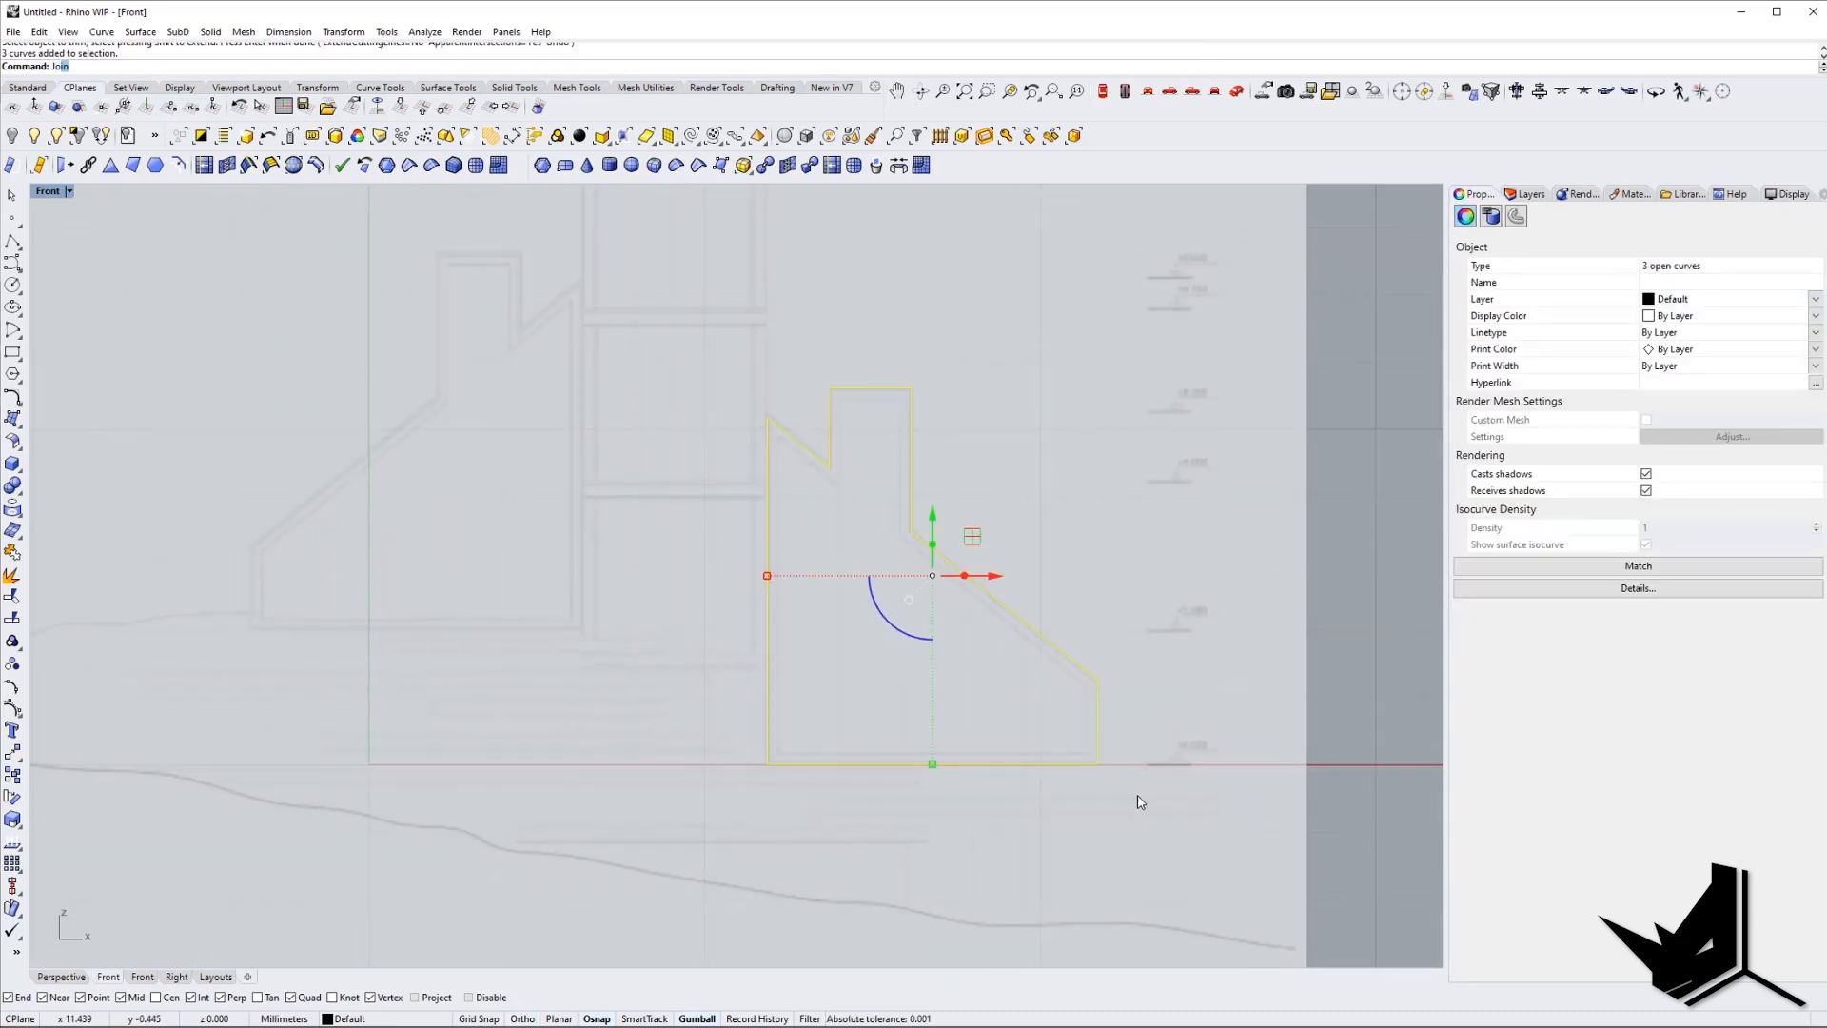
key("Return")
key("Escape")
Mirror the right wing outline about the vertical centre line of the tower to make the left wing outline.
right_click_drag(590, 499, 754, 590)
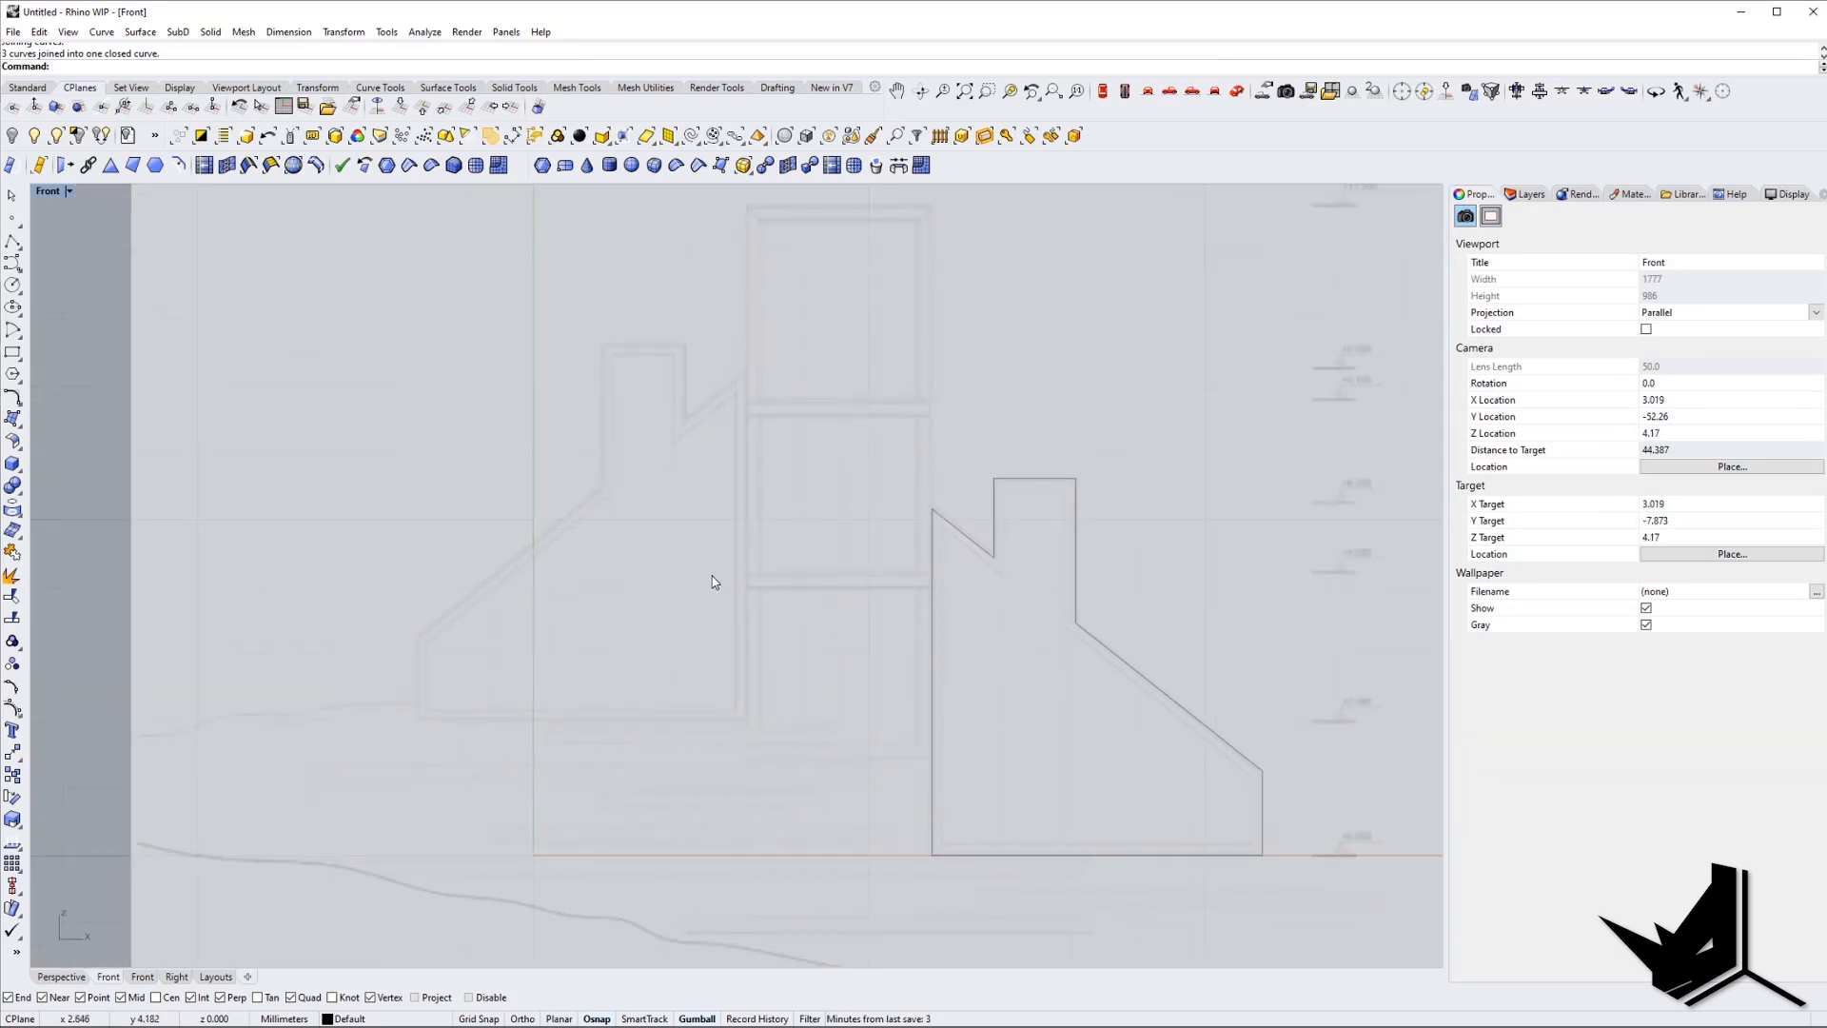
right_click_drag(1011, 532, 831, 506)
left_click_drag(693, 429, 1052, 787)
type("mirror")
key("Return")
left_click(722, 514)
left_click(736, 409, "shift")
Move the mirrored outline straight up about 1.97 mm, placing its base on the left wing's base.
scroll(614, 533, "up", 6)
left_click(664, 483)
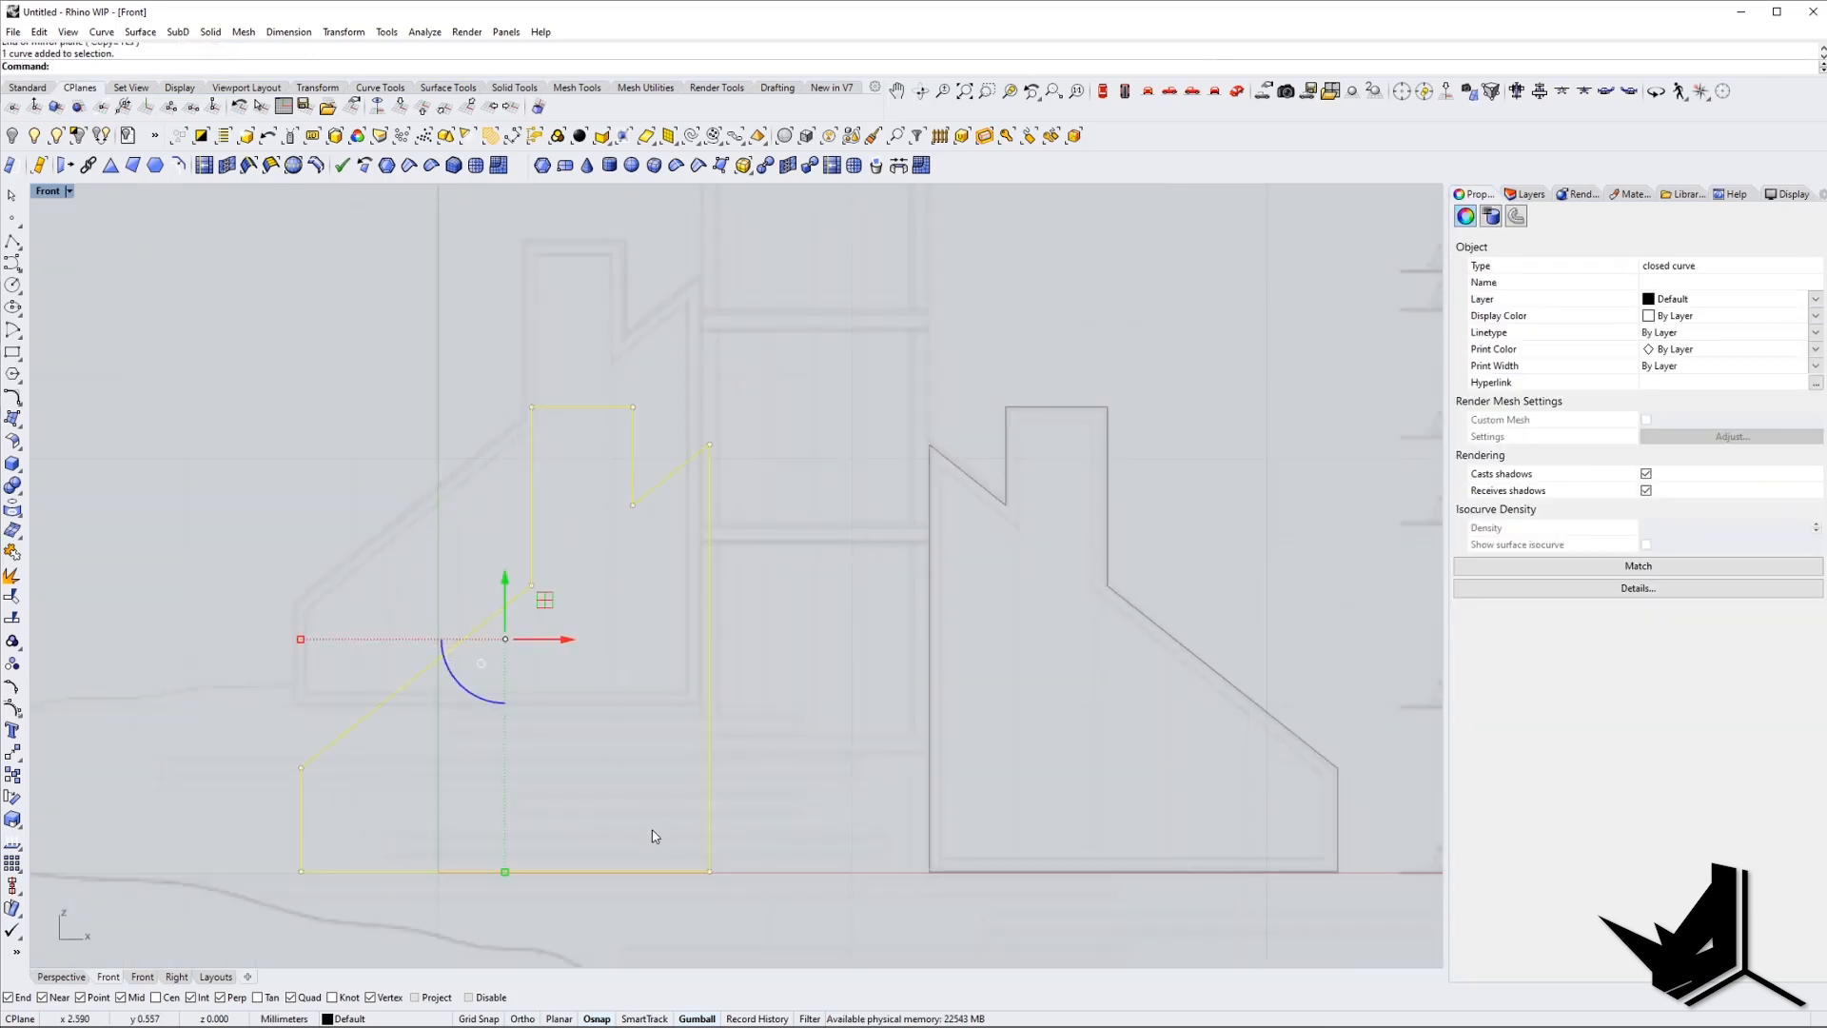
type("move")
key("Return")
left_click(710, 871)
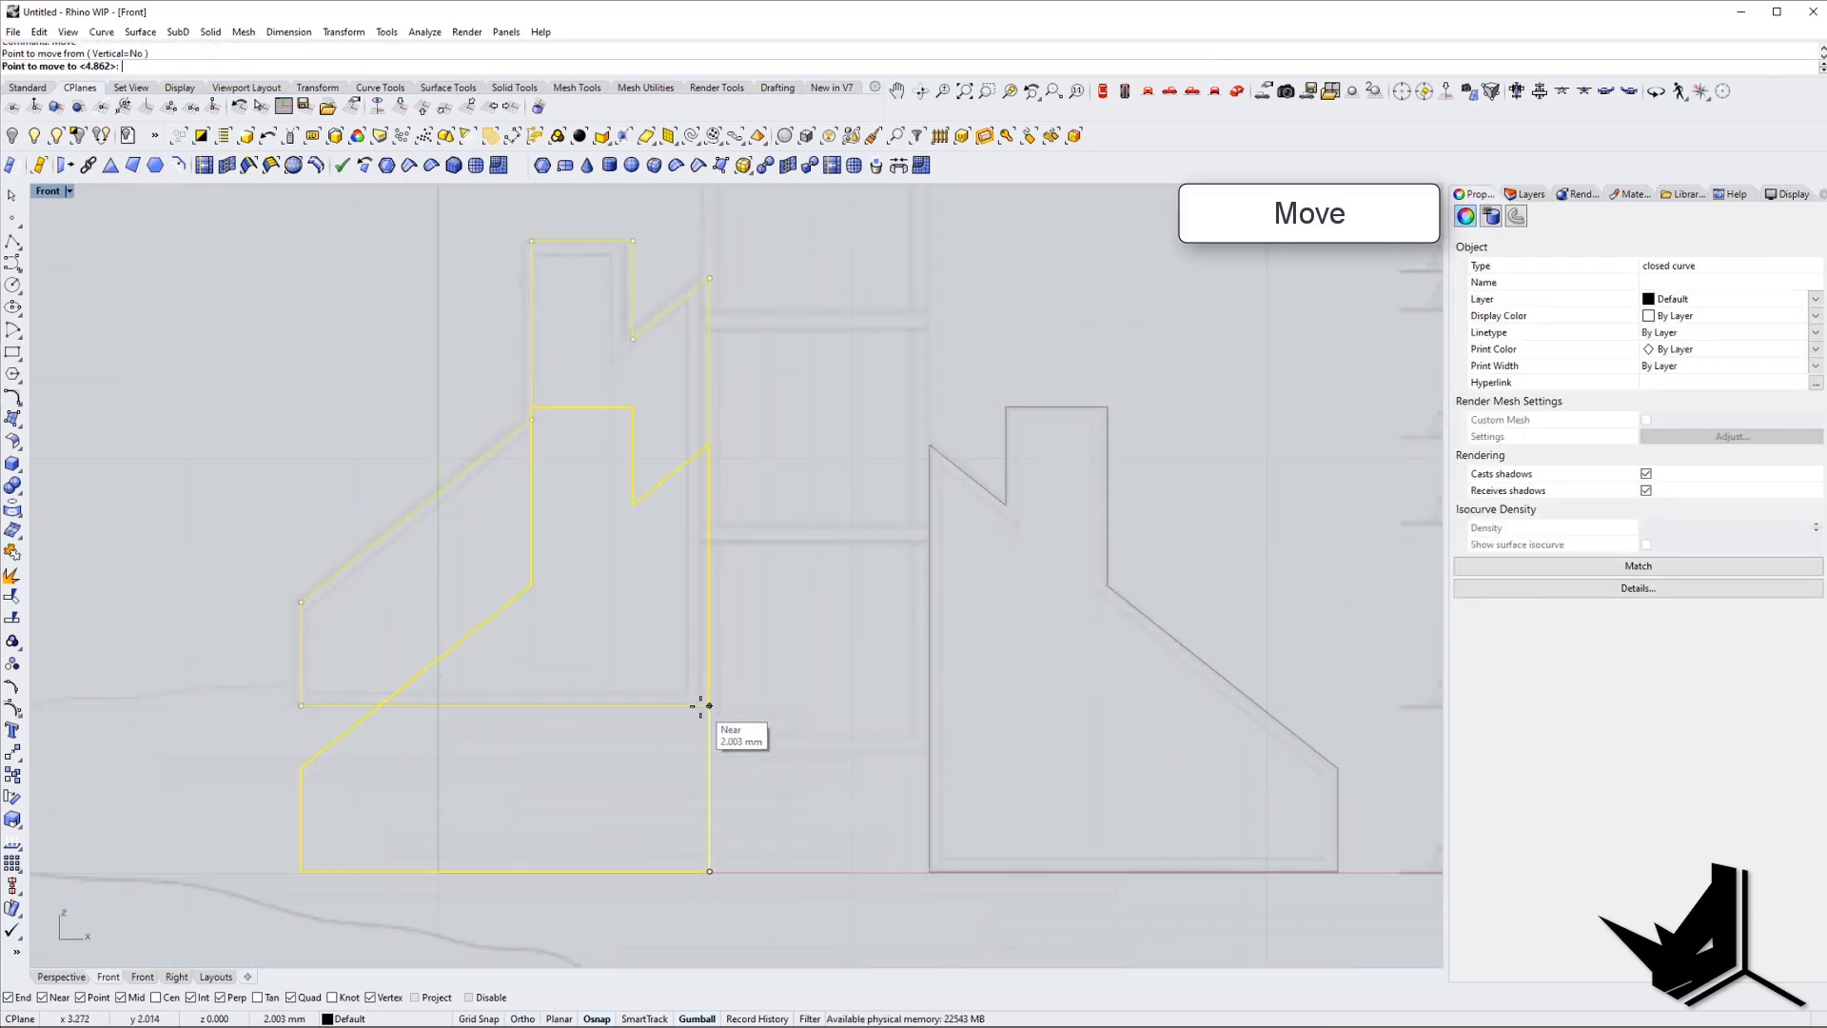
left_click(709, 709)
Shift the mirrored outline sideways about 0.11 mm to line up with the left wing's walls on the image.
key("Return")
scroll(747, 514, "up", 3)
left_click(681, 502)
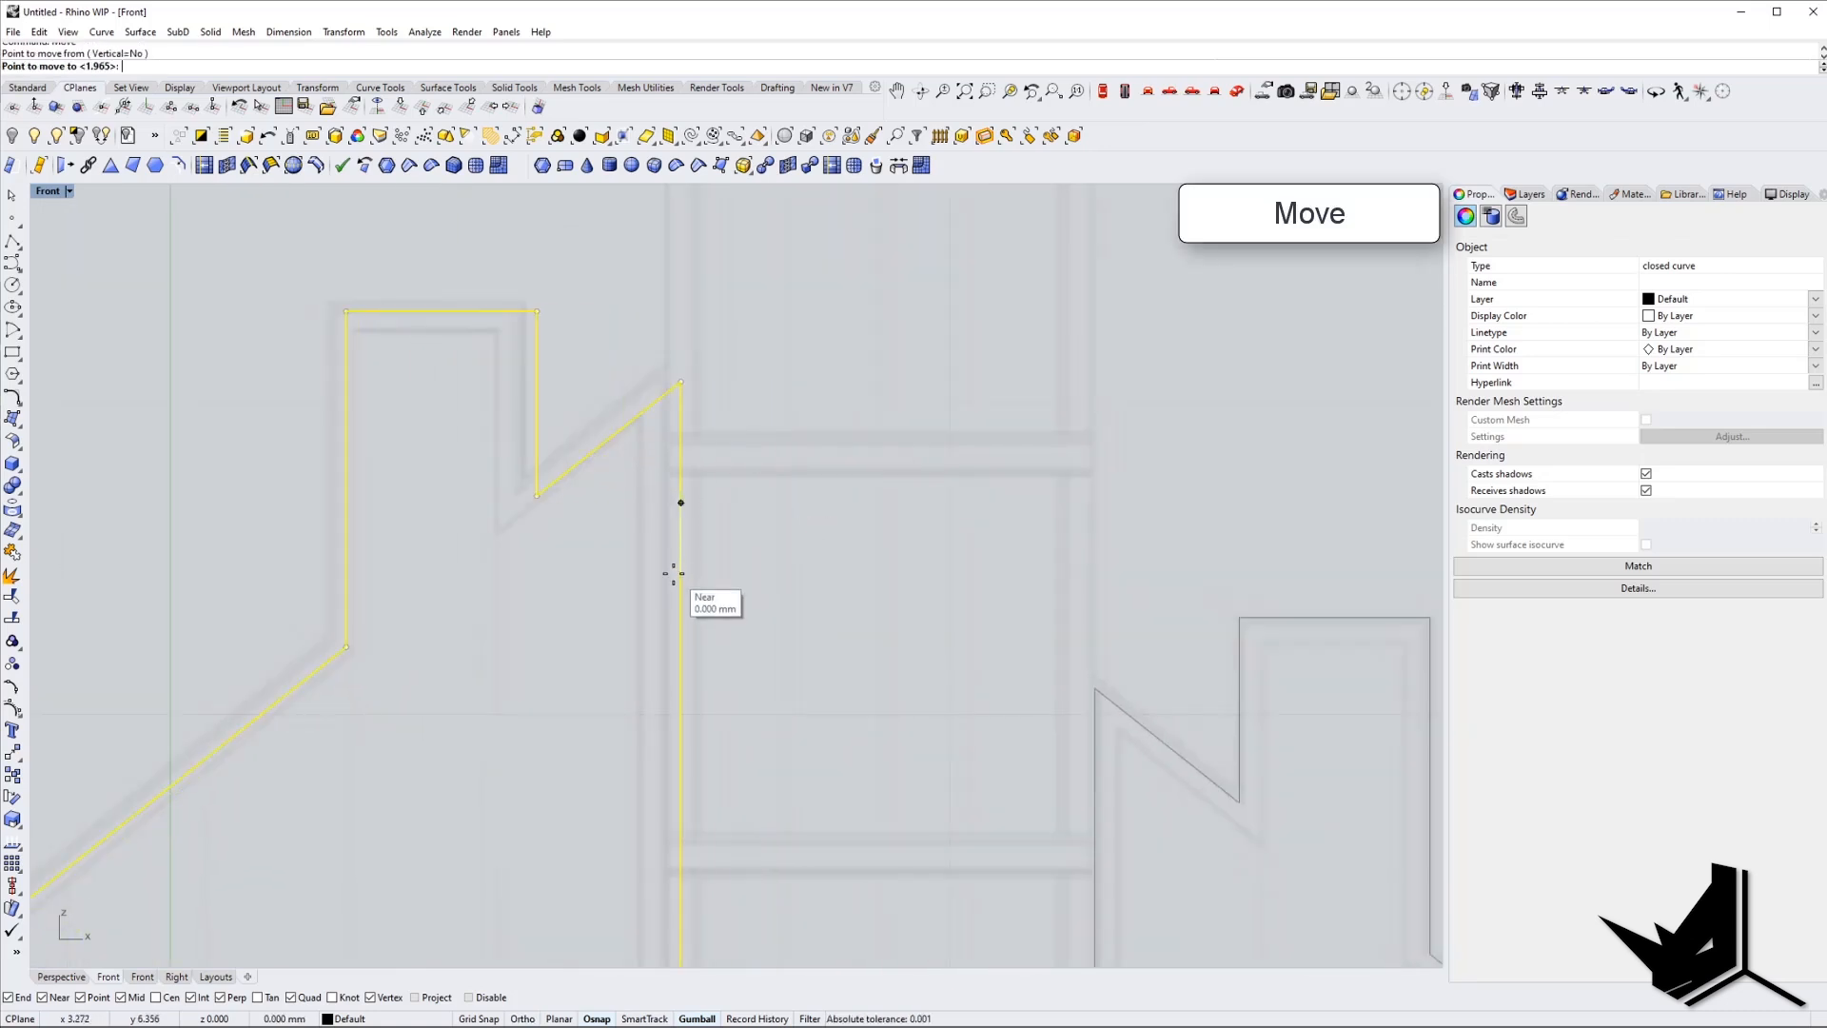
left_click(663, 578)
scroll(673, 579, "down", 4)
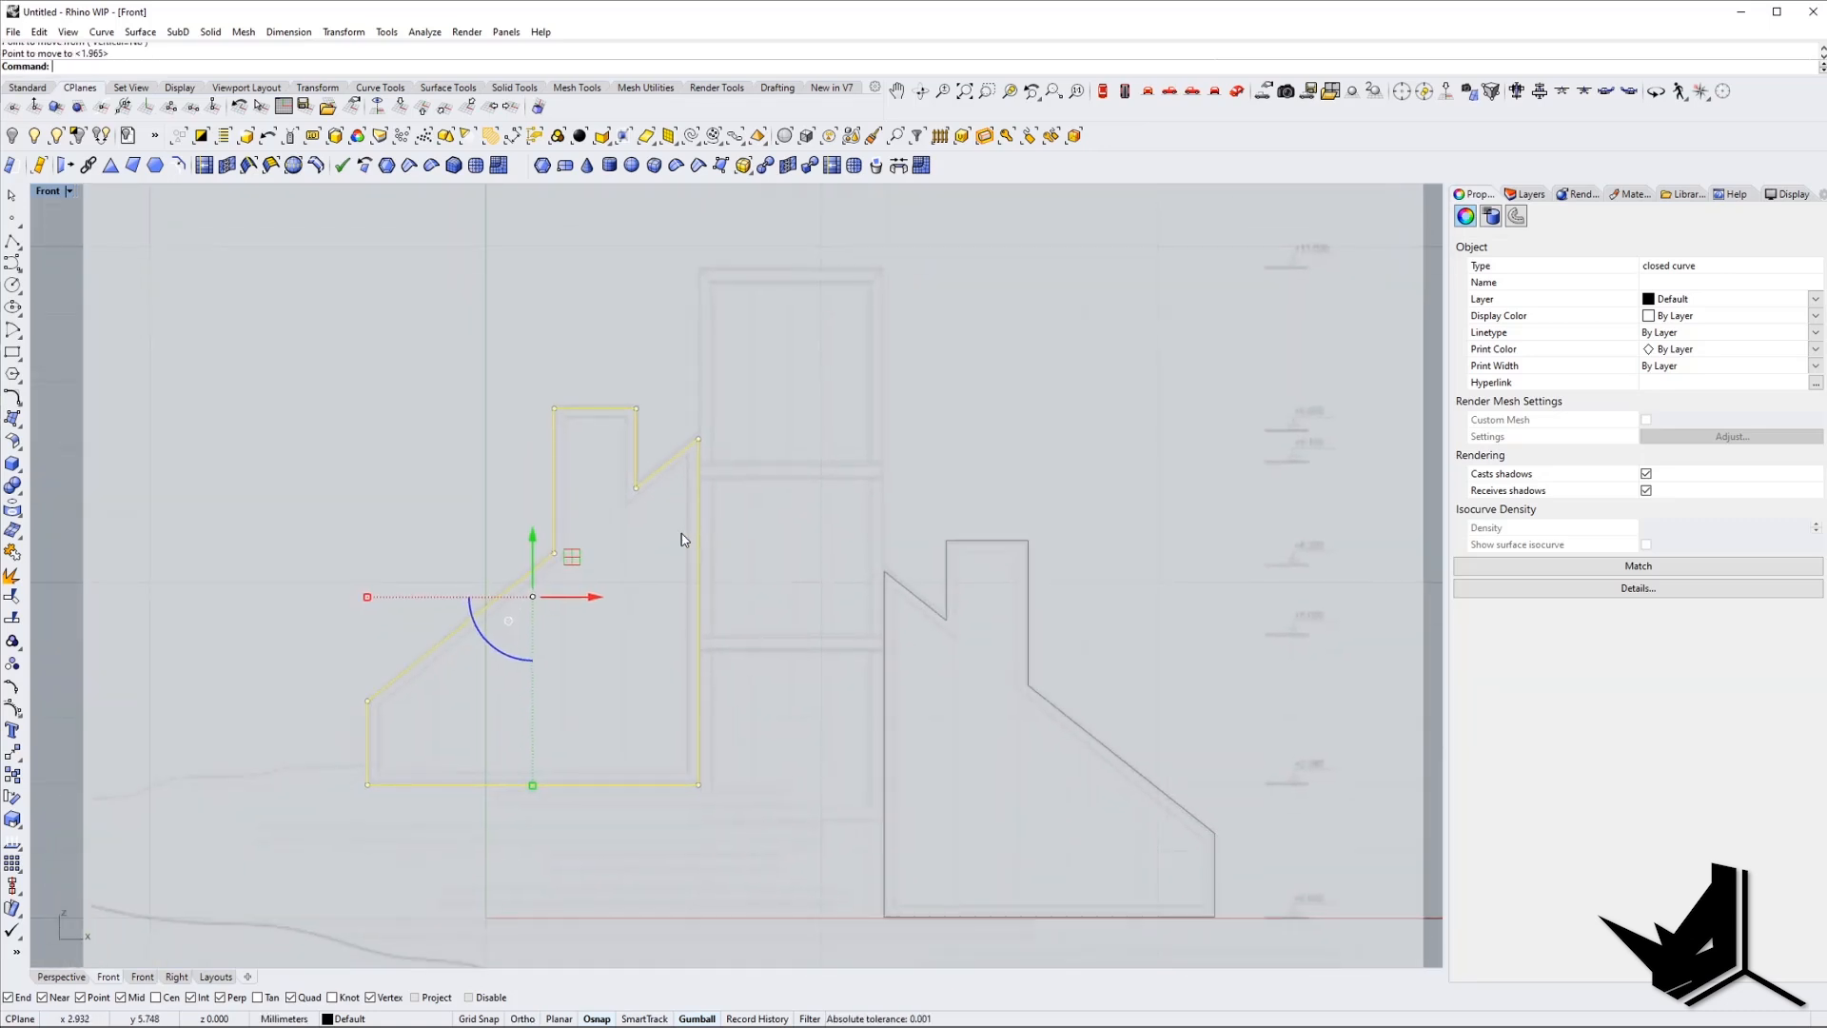
Nudge the left wing outline up about 0.08 mm to match the image and deselect it.
key("Return")
scroll(743, 466, "up", 4)
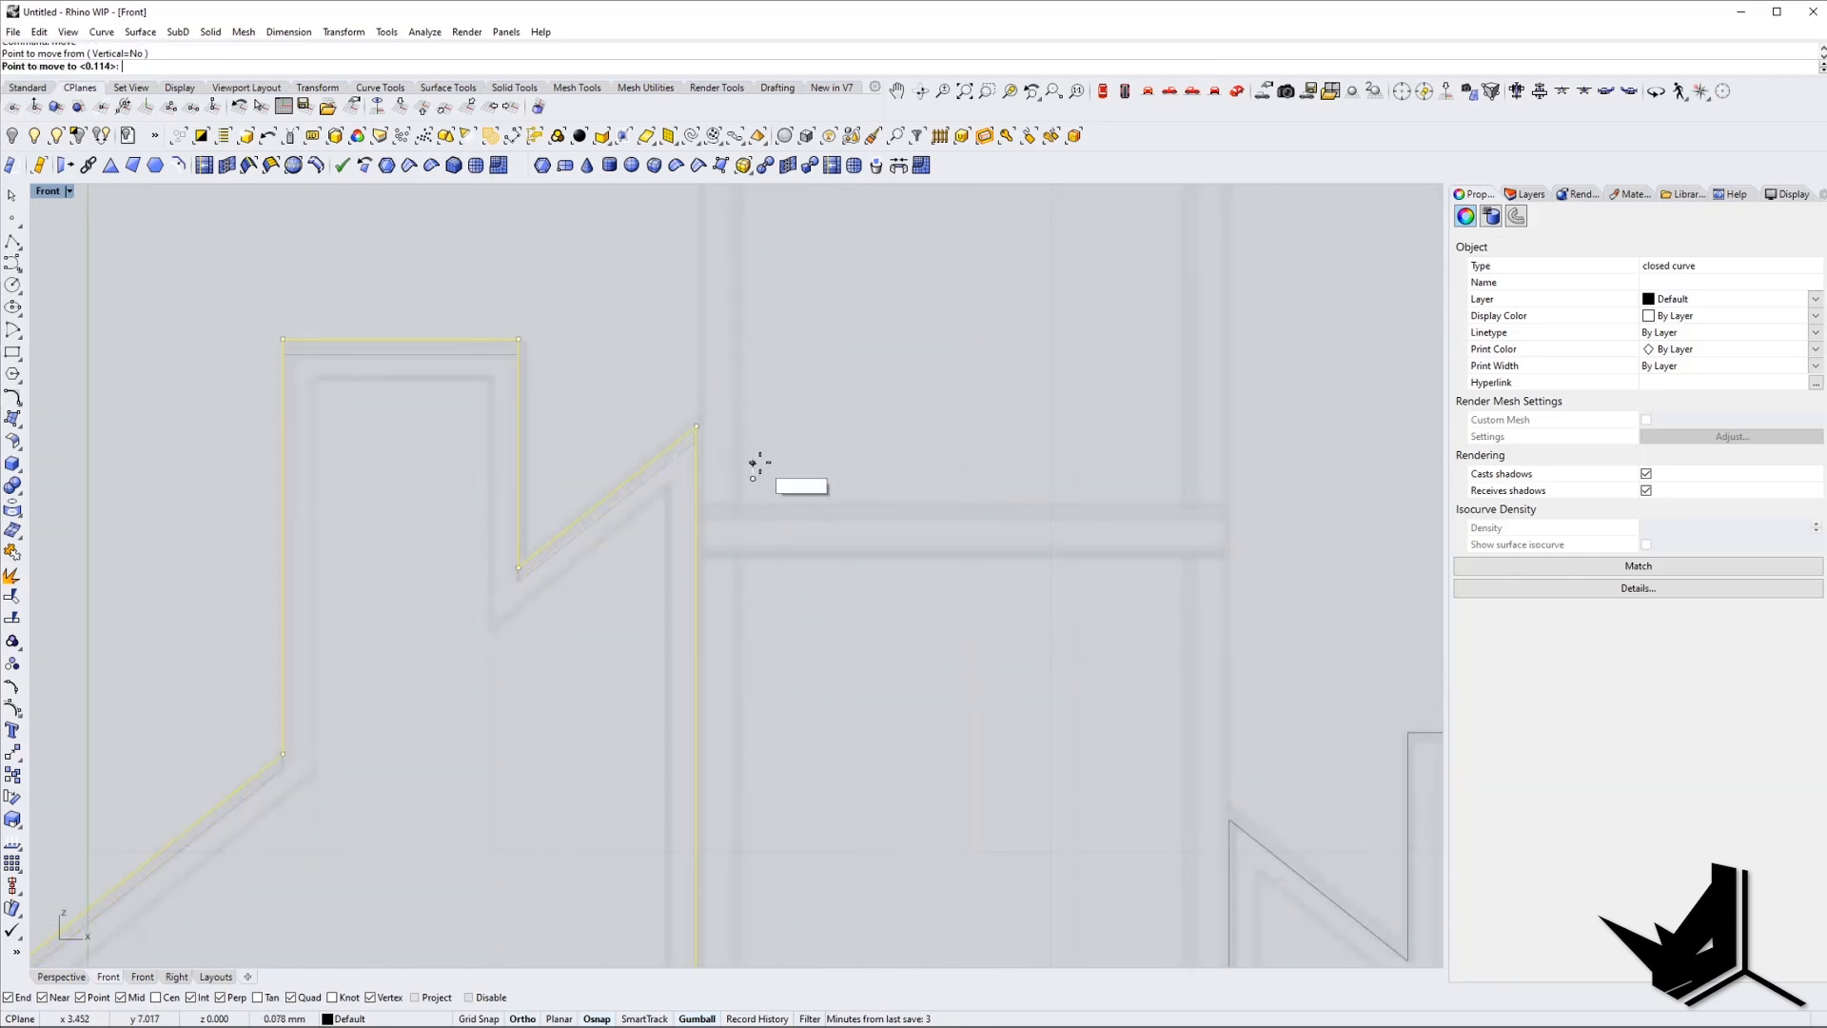
left_click(759, 463)
scroll(723, 504, "down", 4)
key("Escape")
scroll(707, 544, "down", 2)
right_click_drag(747, 578, 673, 653)
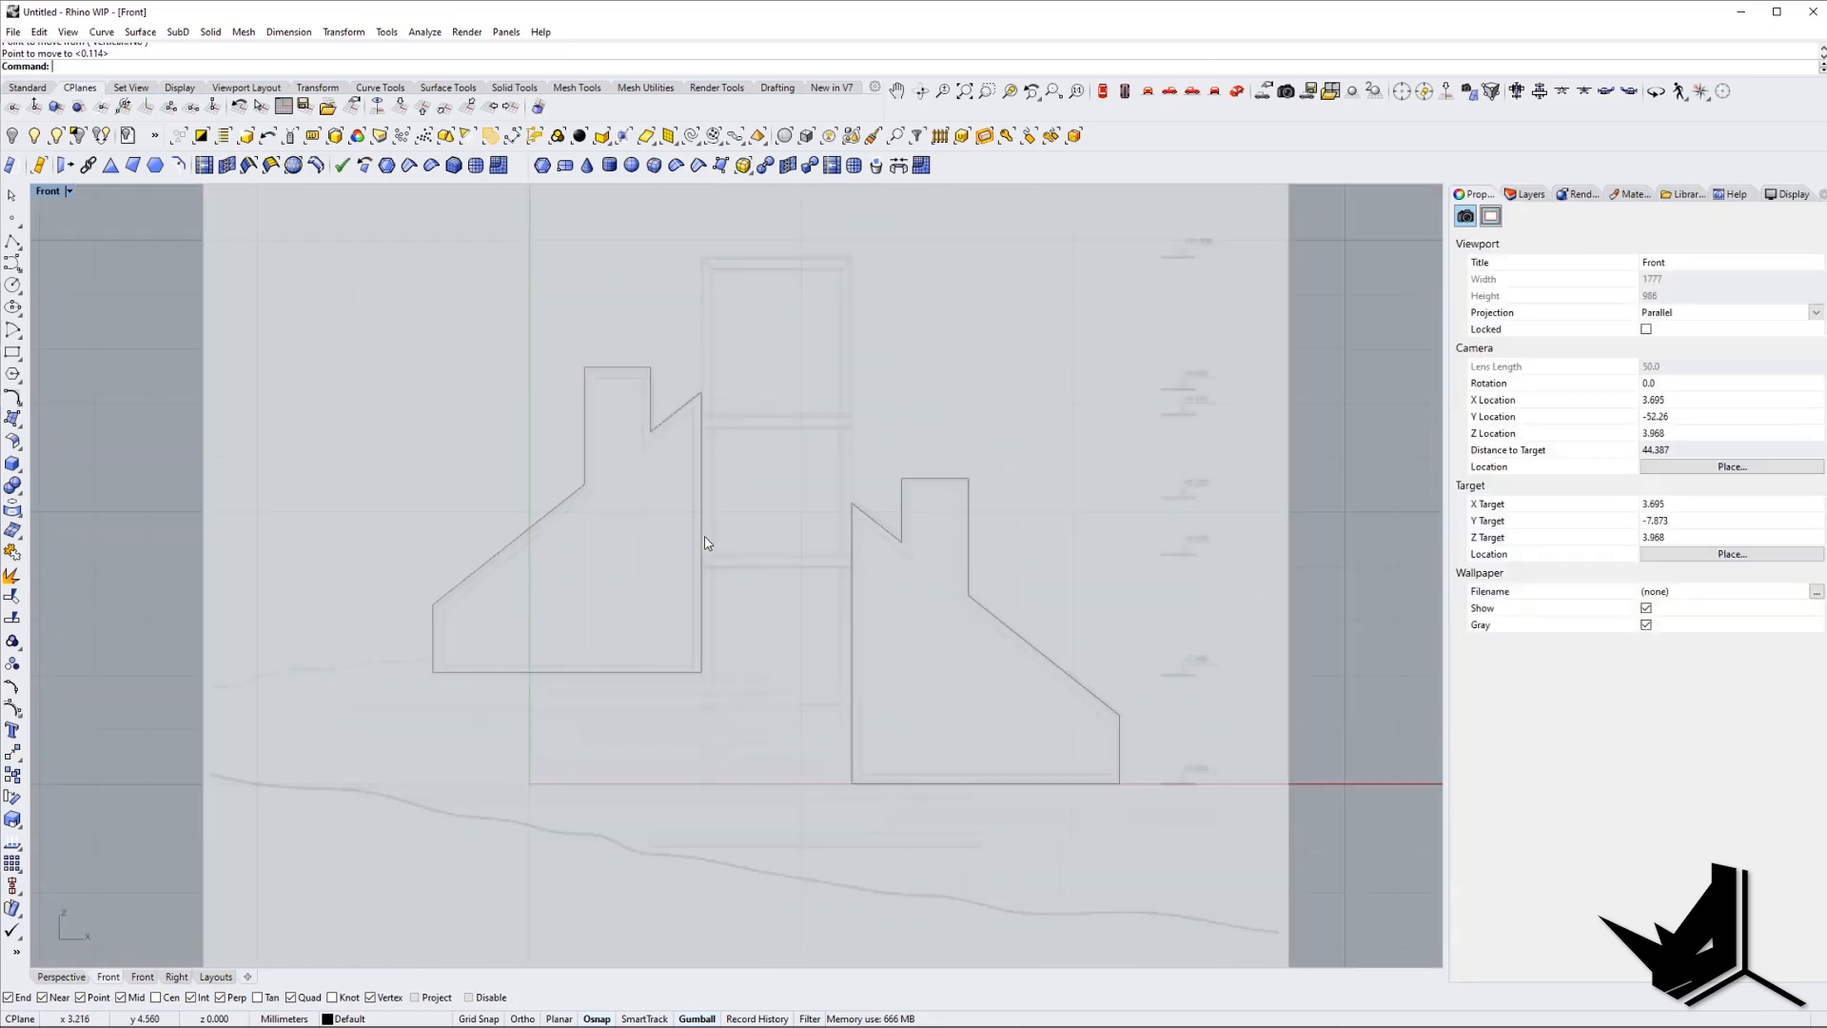
Draw a rectangle across the tower's width, from the left wing's inner top corner to the right wing's inner top corner.
scroll(611, 583, "up", 2)
right_click_drag(662, 563, 710, 599)
right_click_drag(804, 537, 718, 419)
scroll(682, 505, "down", 2)
scroll(665, 612, "up", 2)
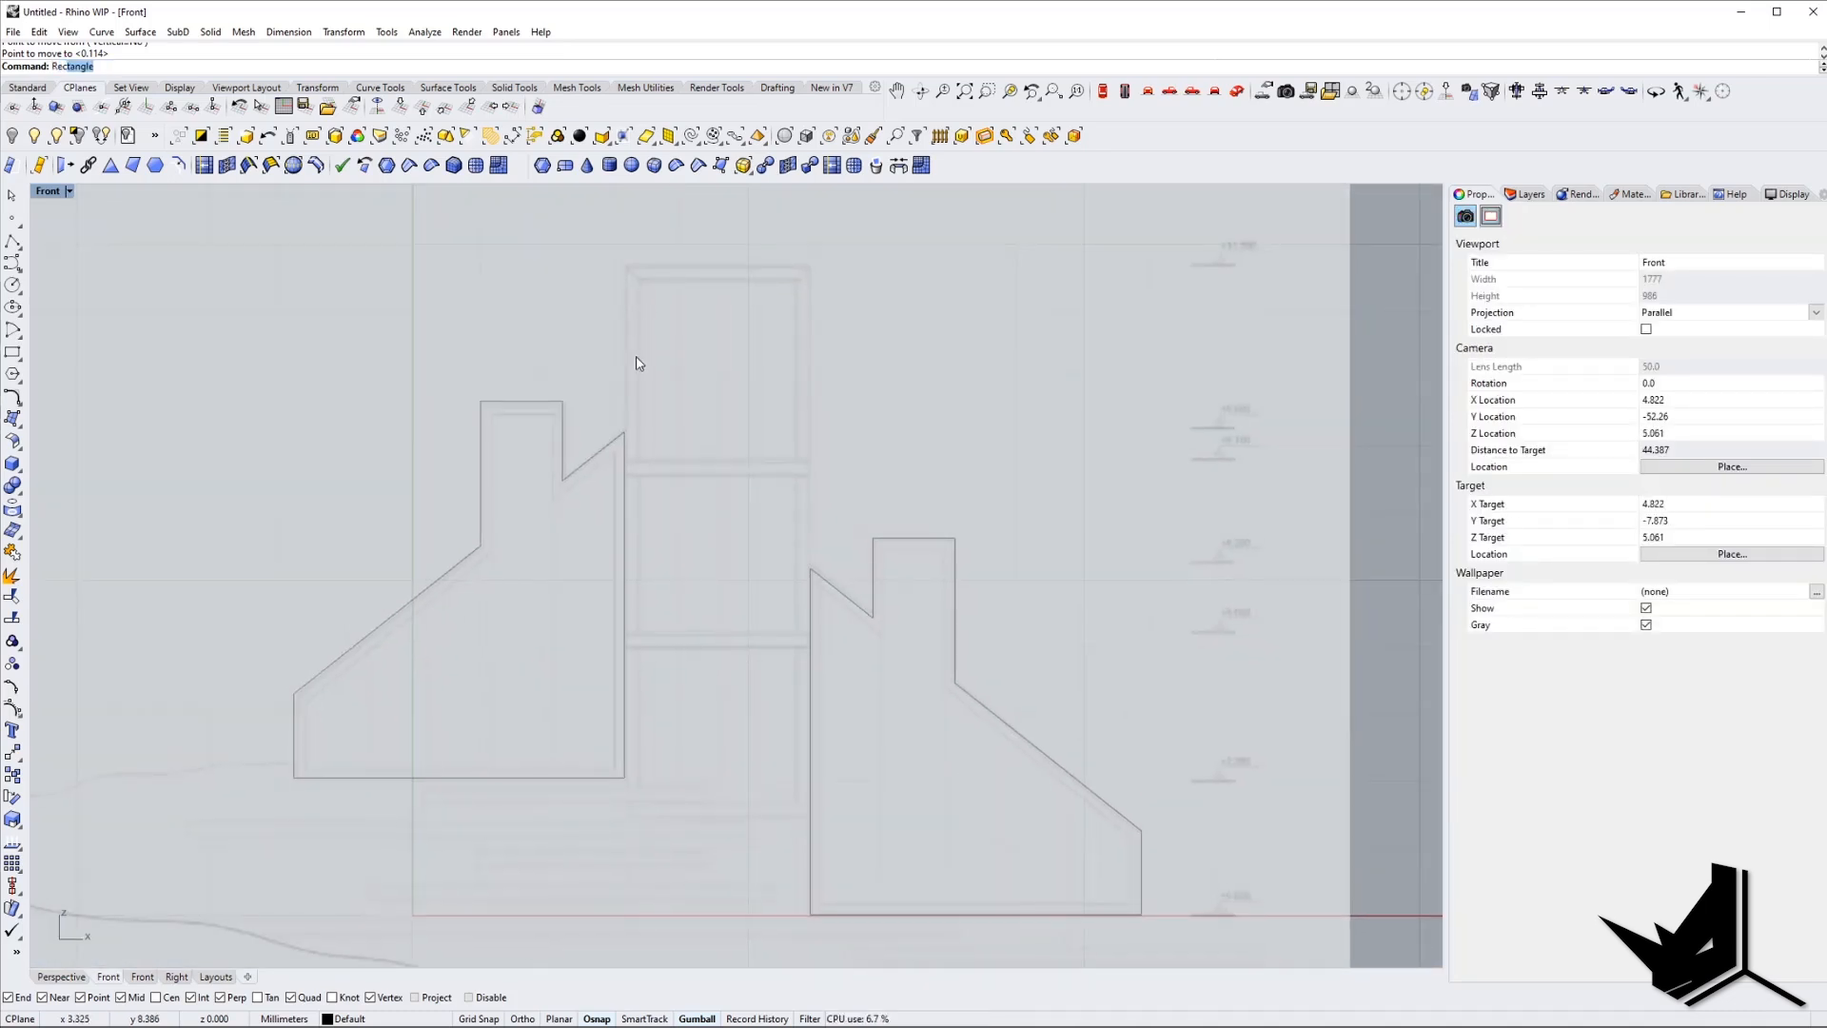
key("Return")
left_click(624, 431)
left_click(810, 568)
Scale the tower rectangle vertically from its lower edge so its upper edge reaches the tower's top on the image.
left_click(752, 568)
type("scale")
key("Return")
left_click(752, 569)
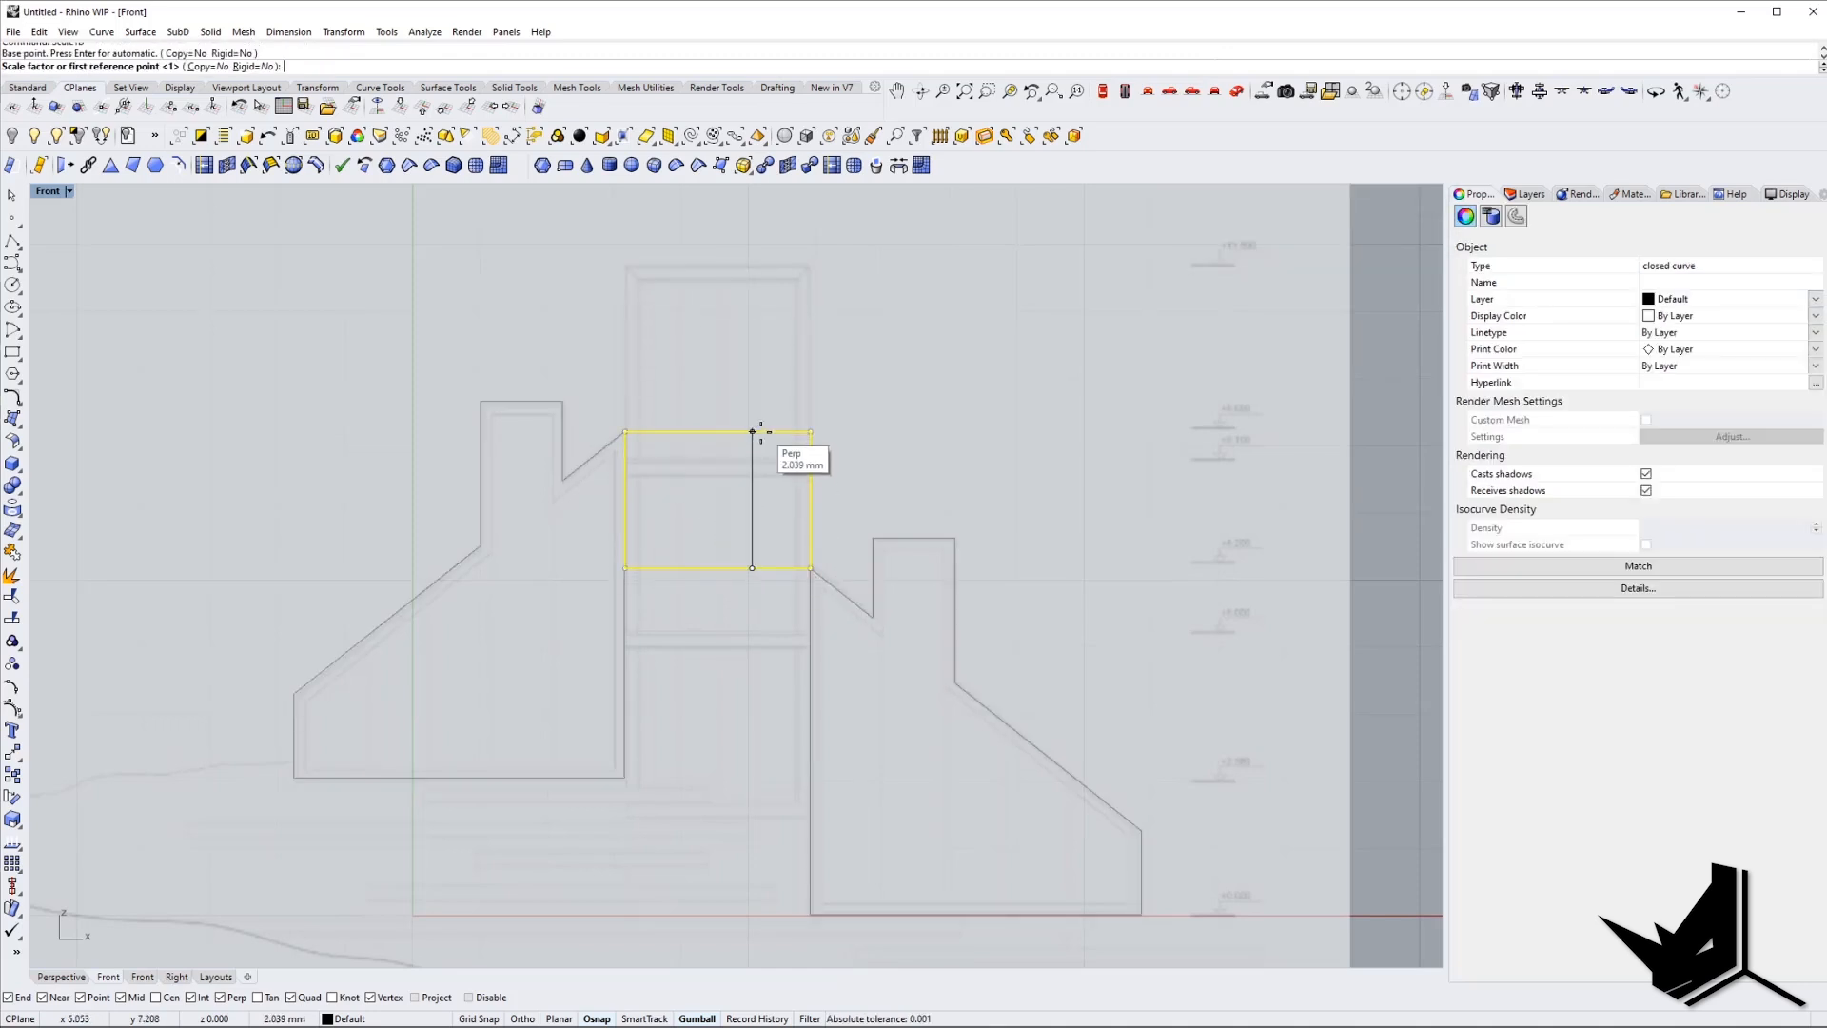
left_click(752, 432)
left_click(740, 265)
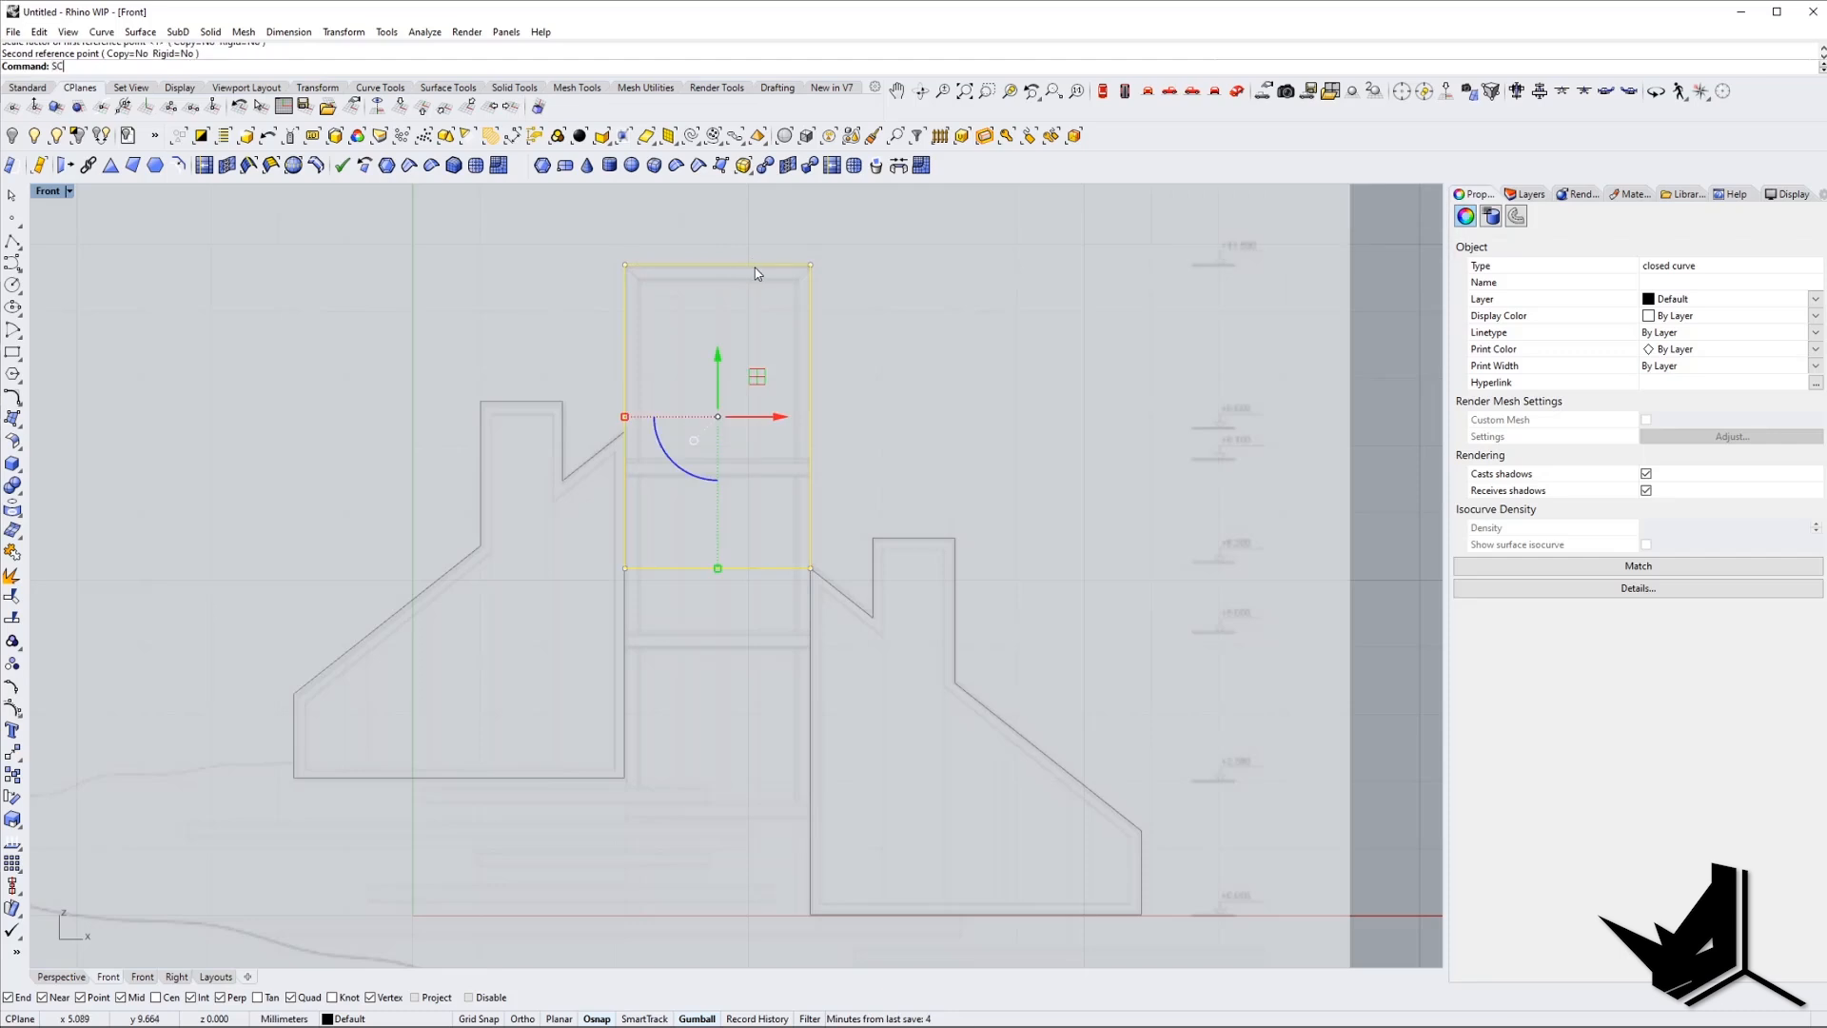
Scale the tower rectangle vertically from its upper edge so its lower edge meets the right wing's base, and deselect it.
key("Return")
left_click(755, 264)
left_click(754, 568)
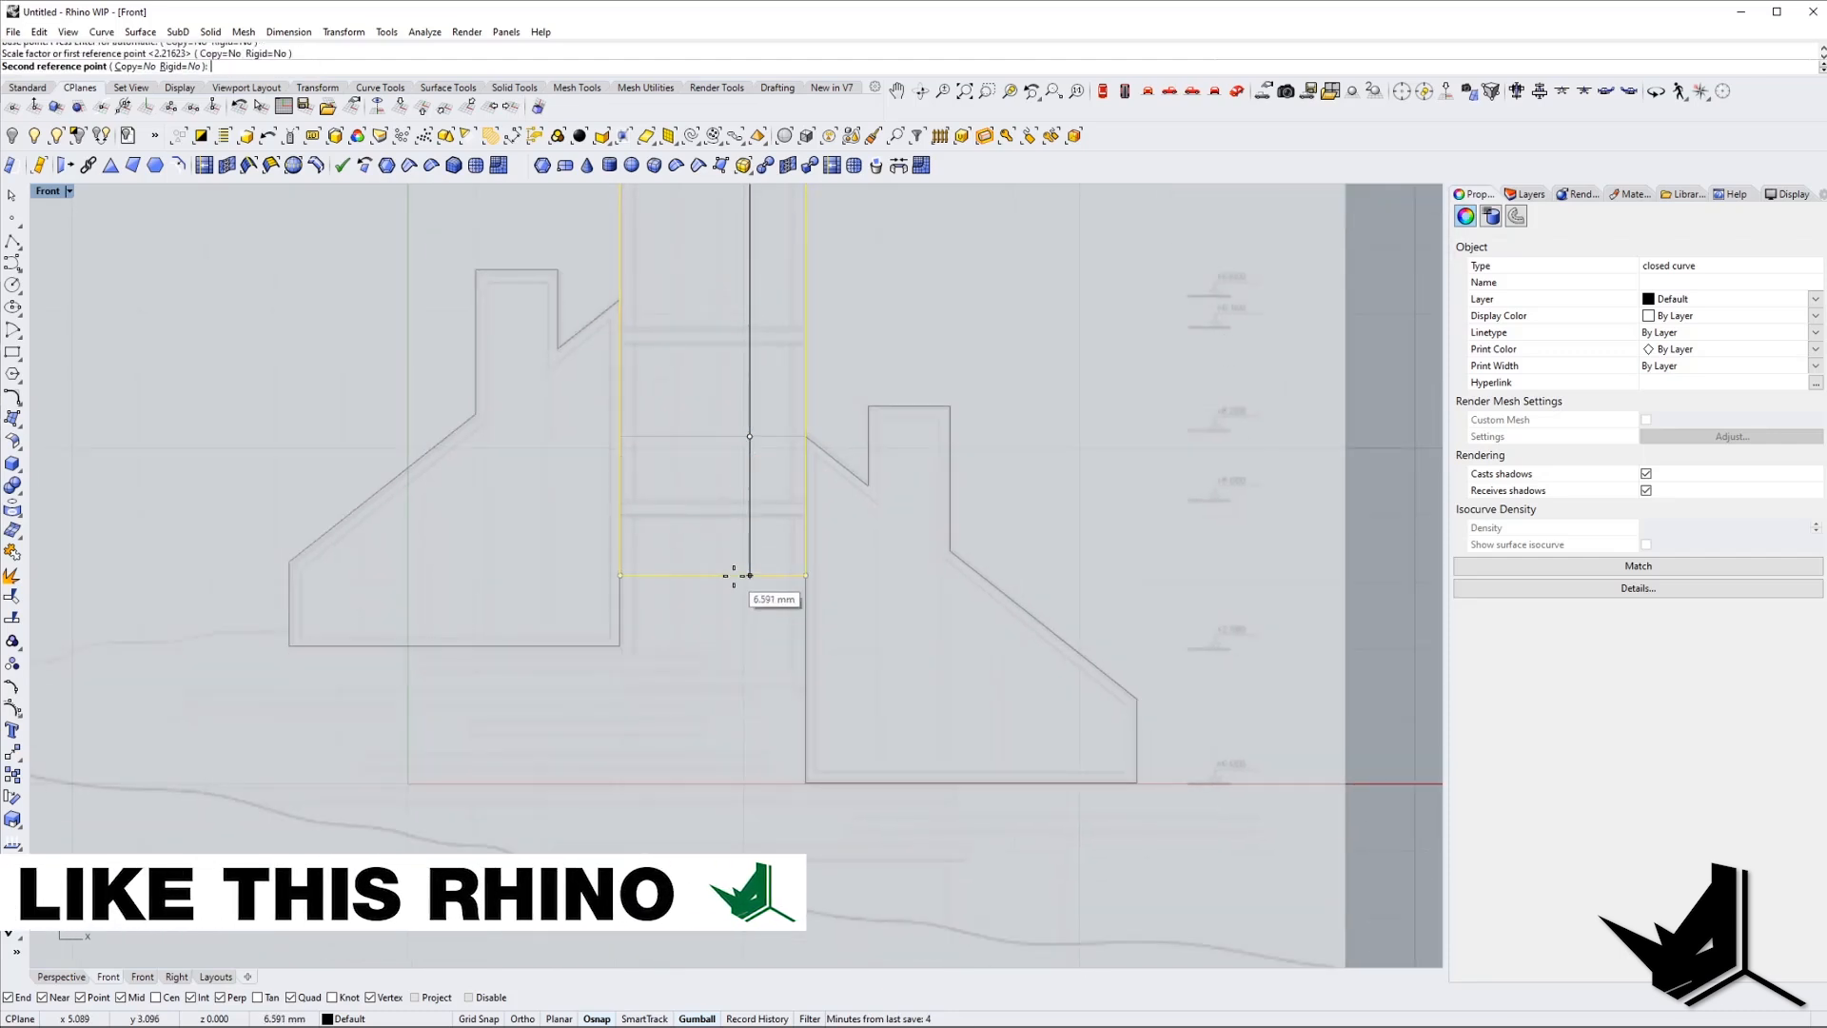
scroll(734, 571, "up", 6)
scroll(661, 682, "down", 1)
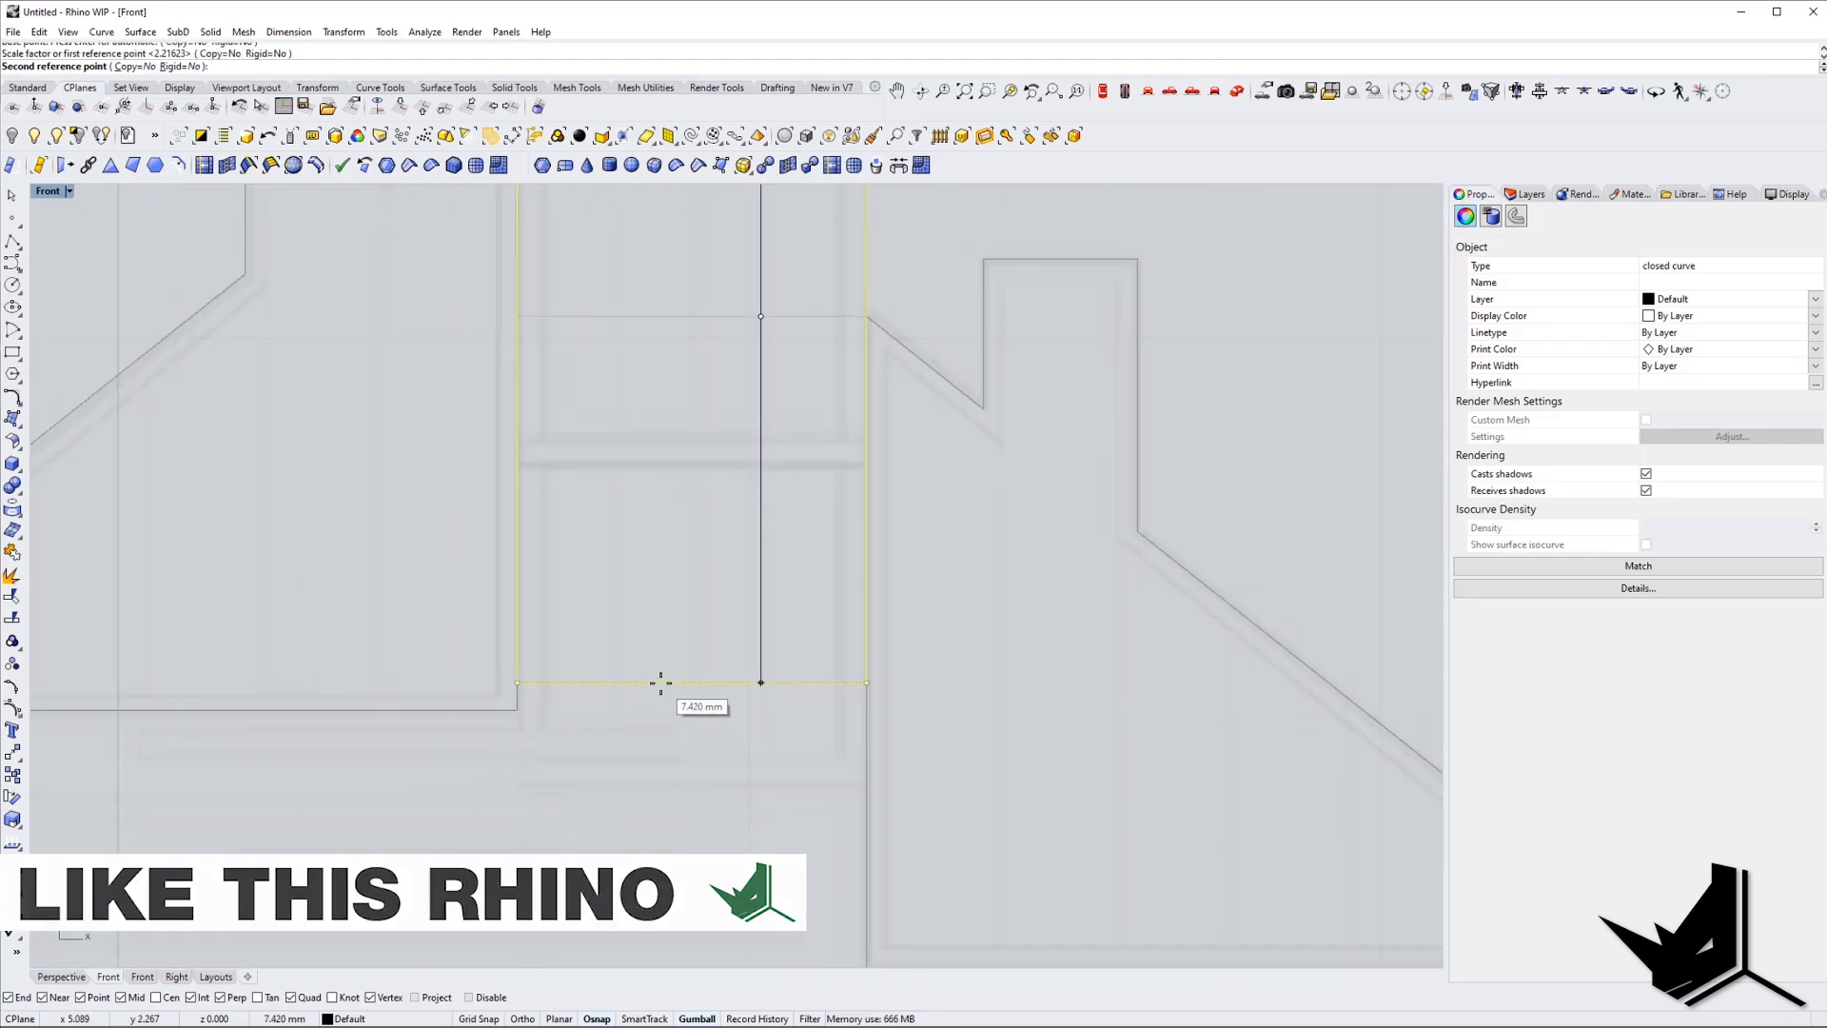
right_click_drag(660, 682, 733, 544)
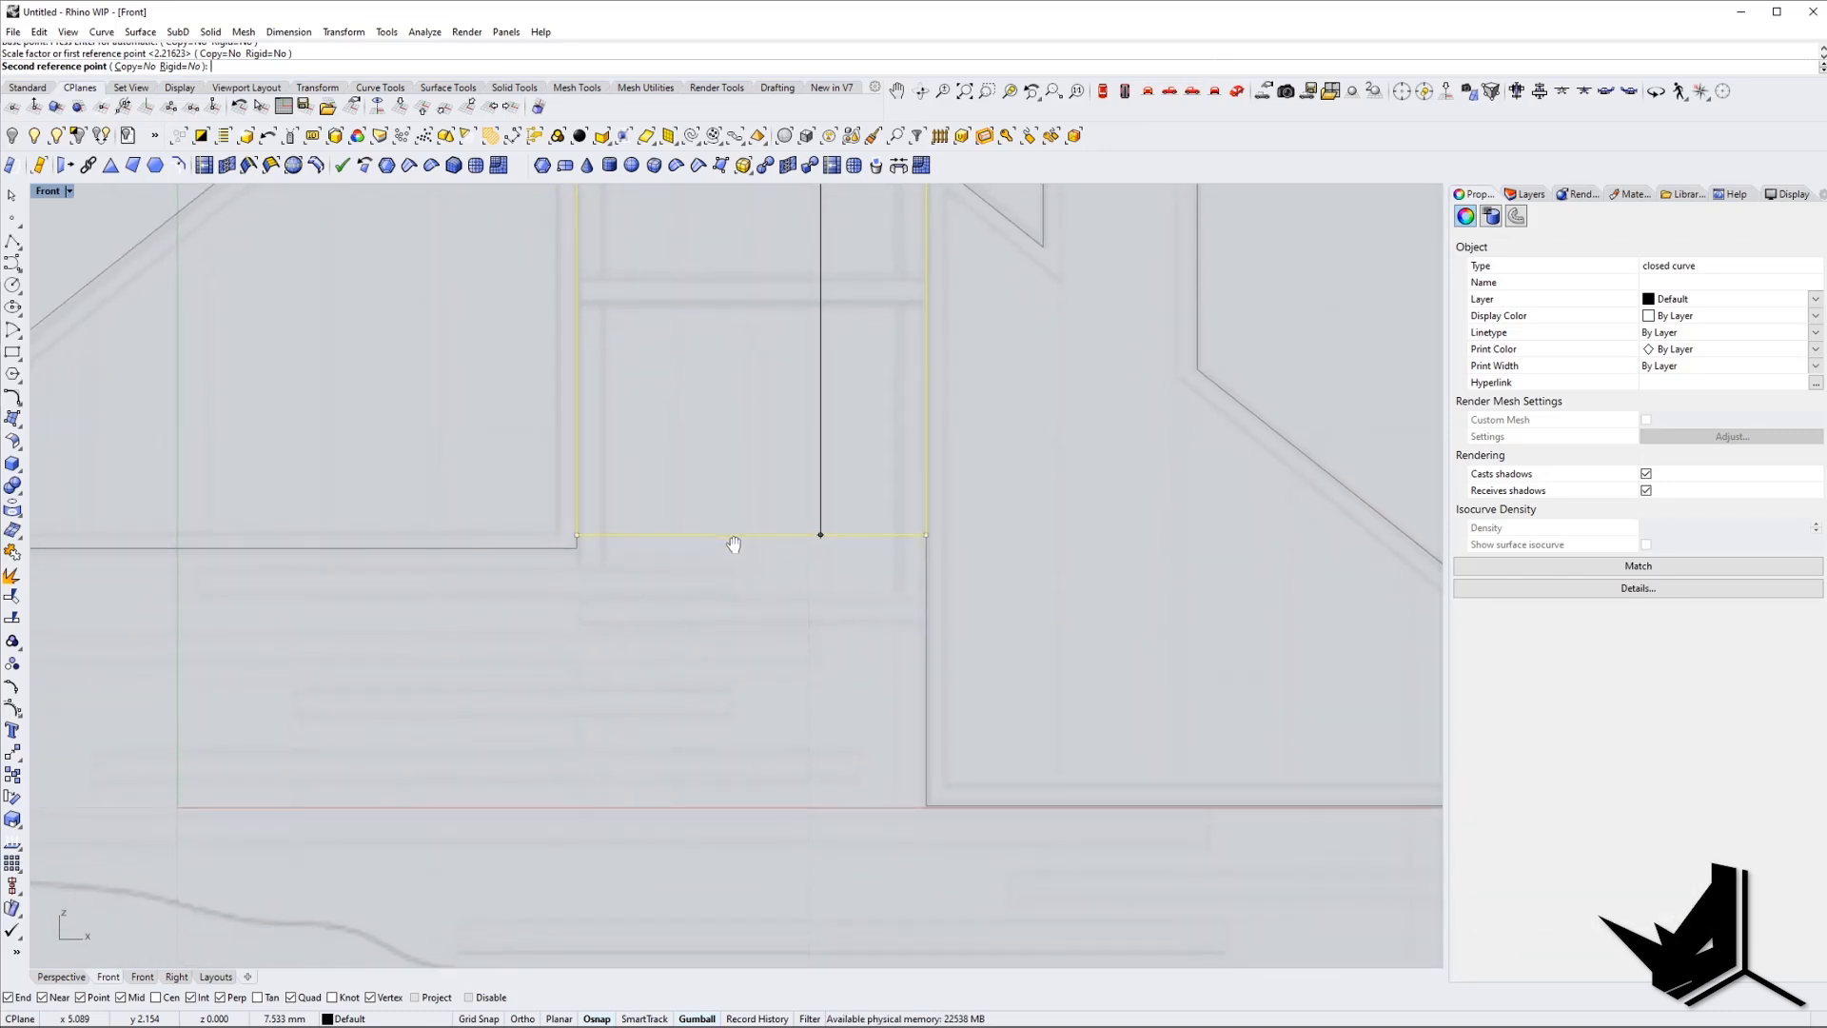
left_click(928, 814)
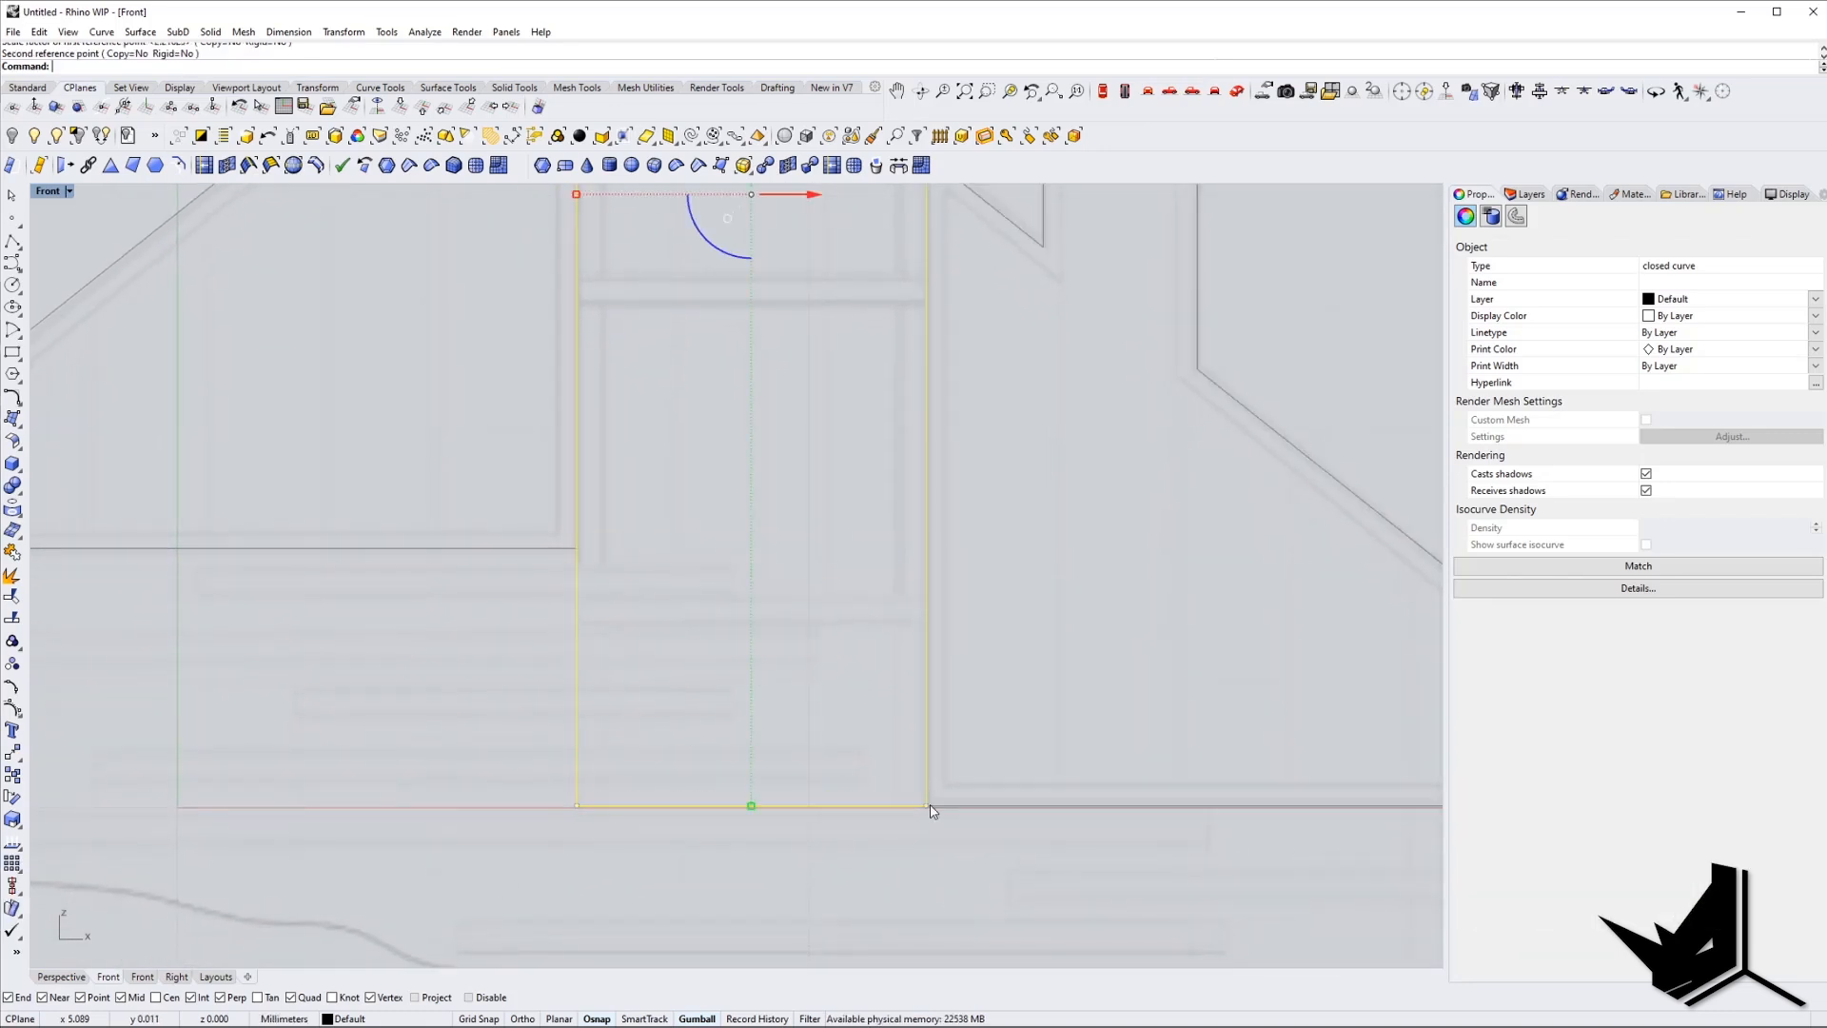
scroll(774, 785, "down", 6)
left_click(777, 786)
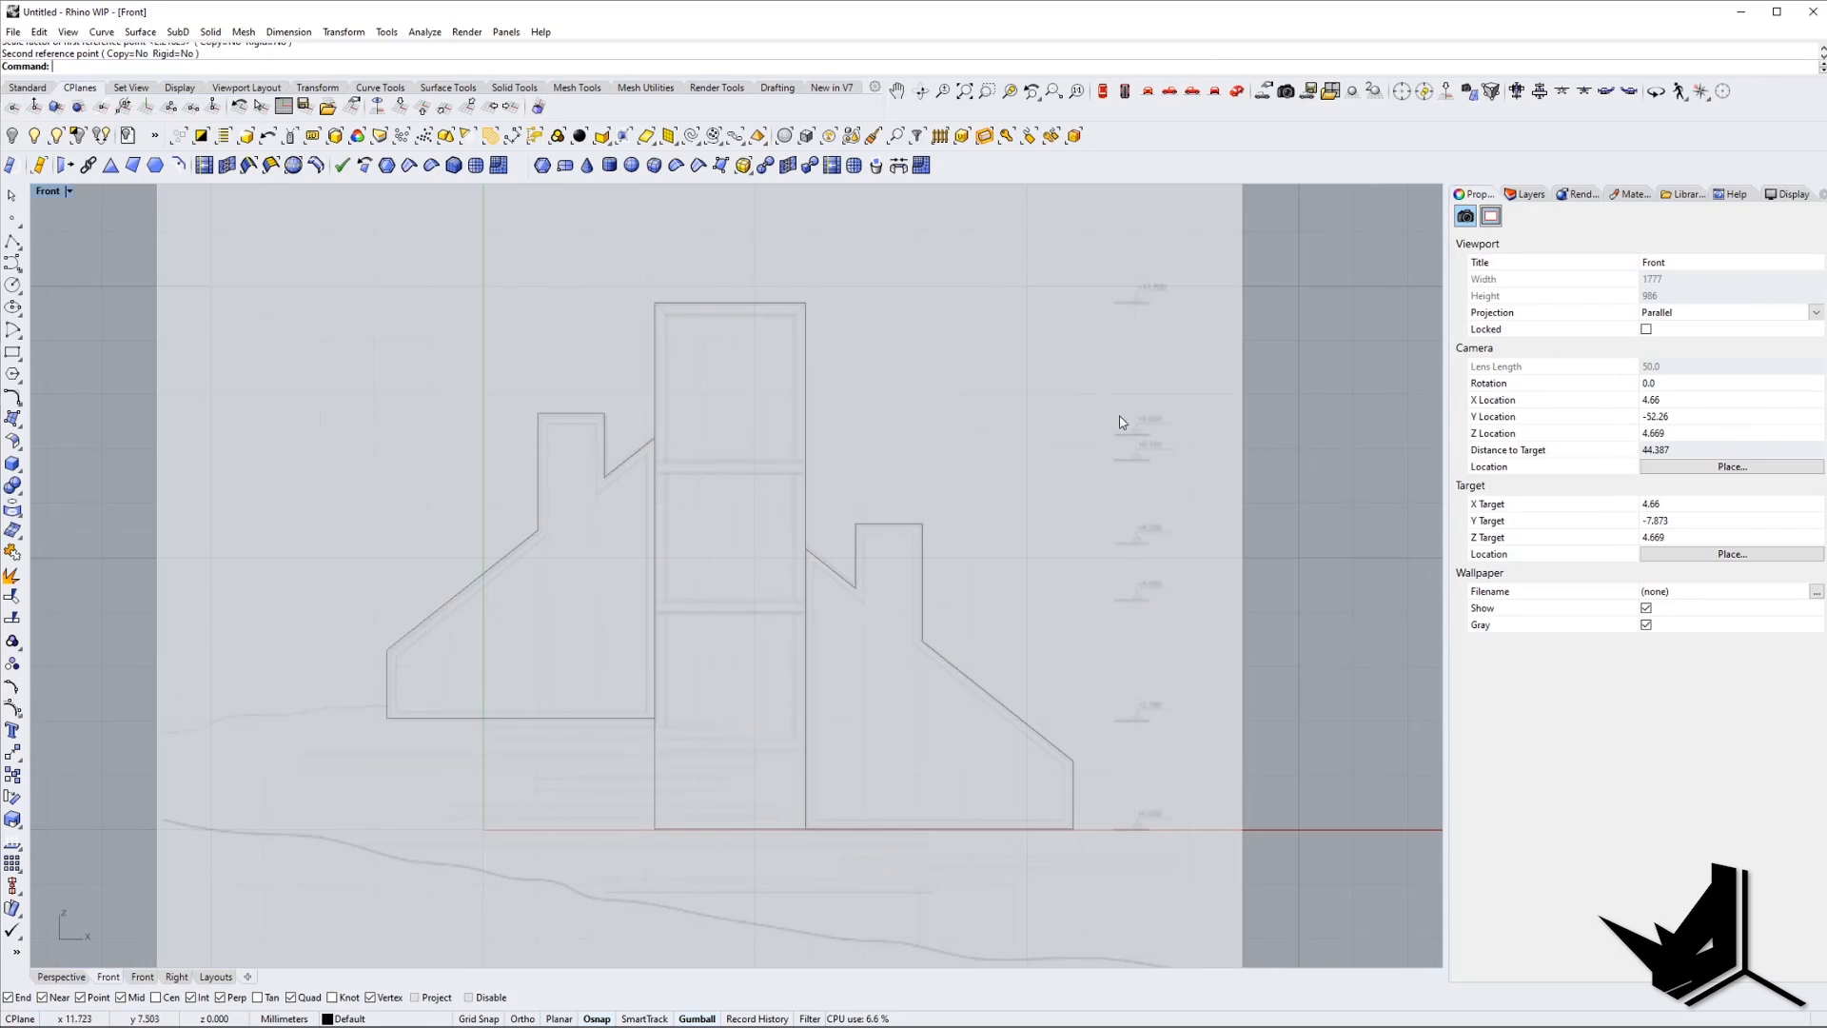
Unlock the front elevation picture, lower its object transparency to roughly half, and deselect it.
type("Unlock")
key("Return")
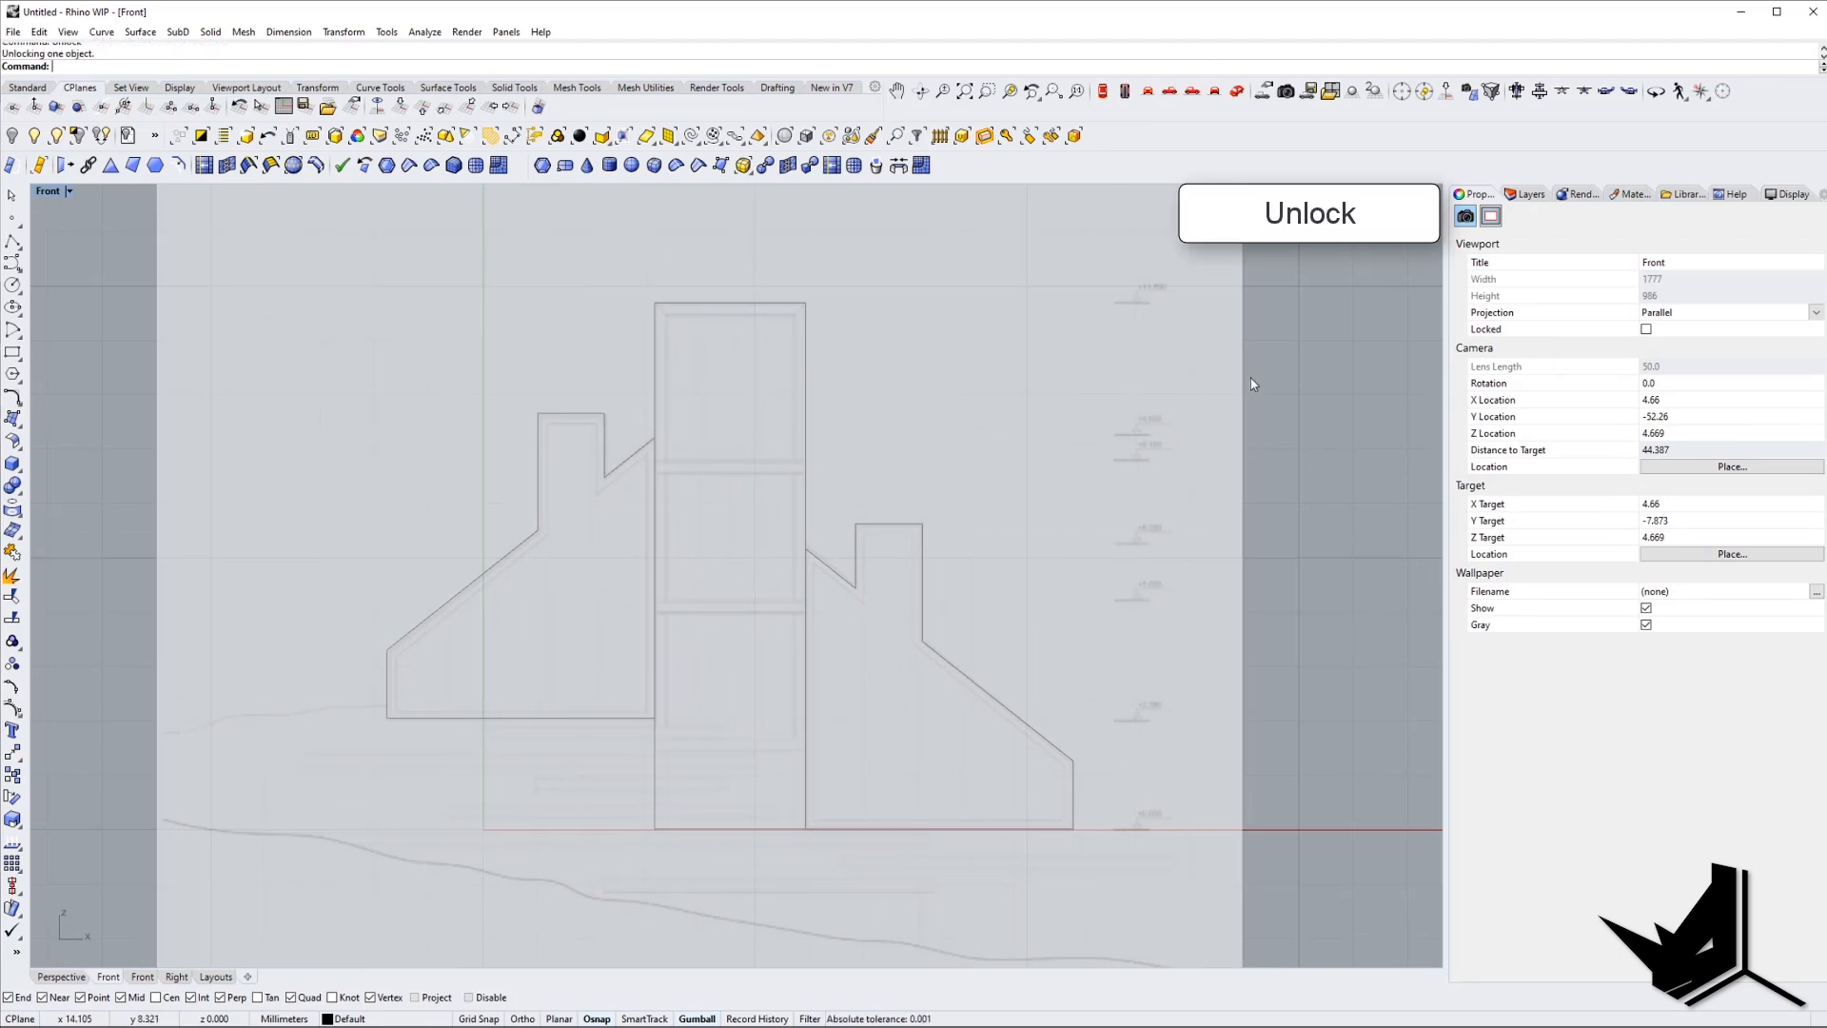
left_click(1244, 384)
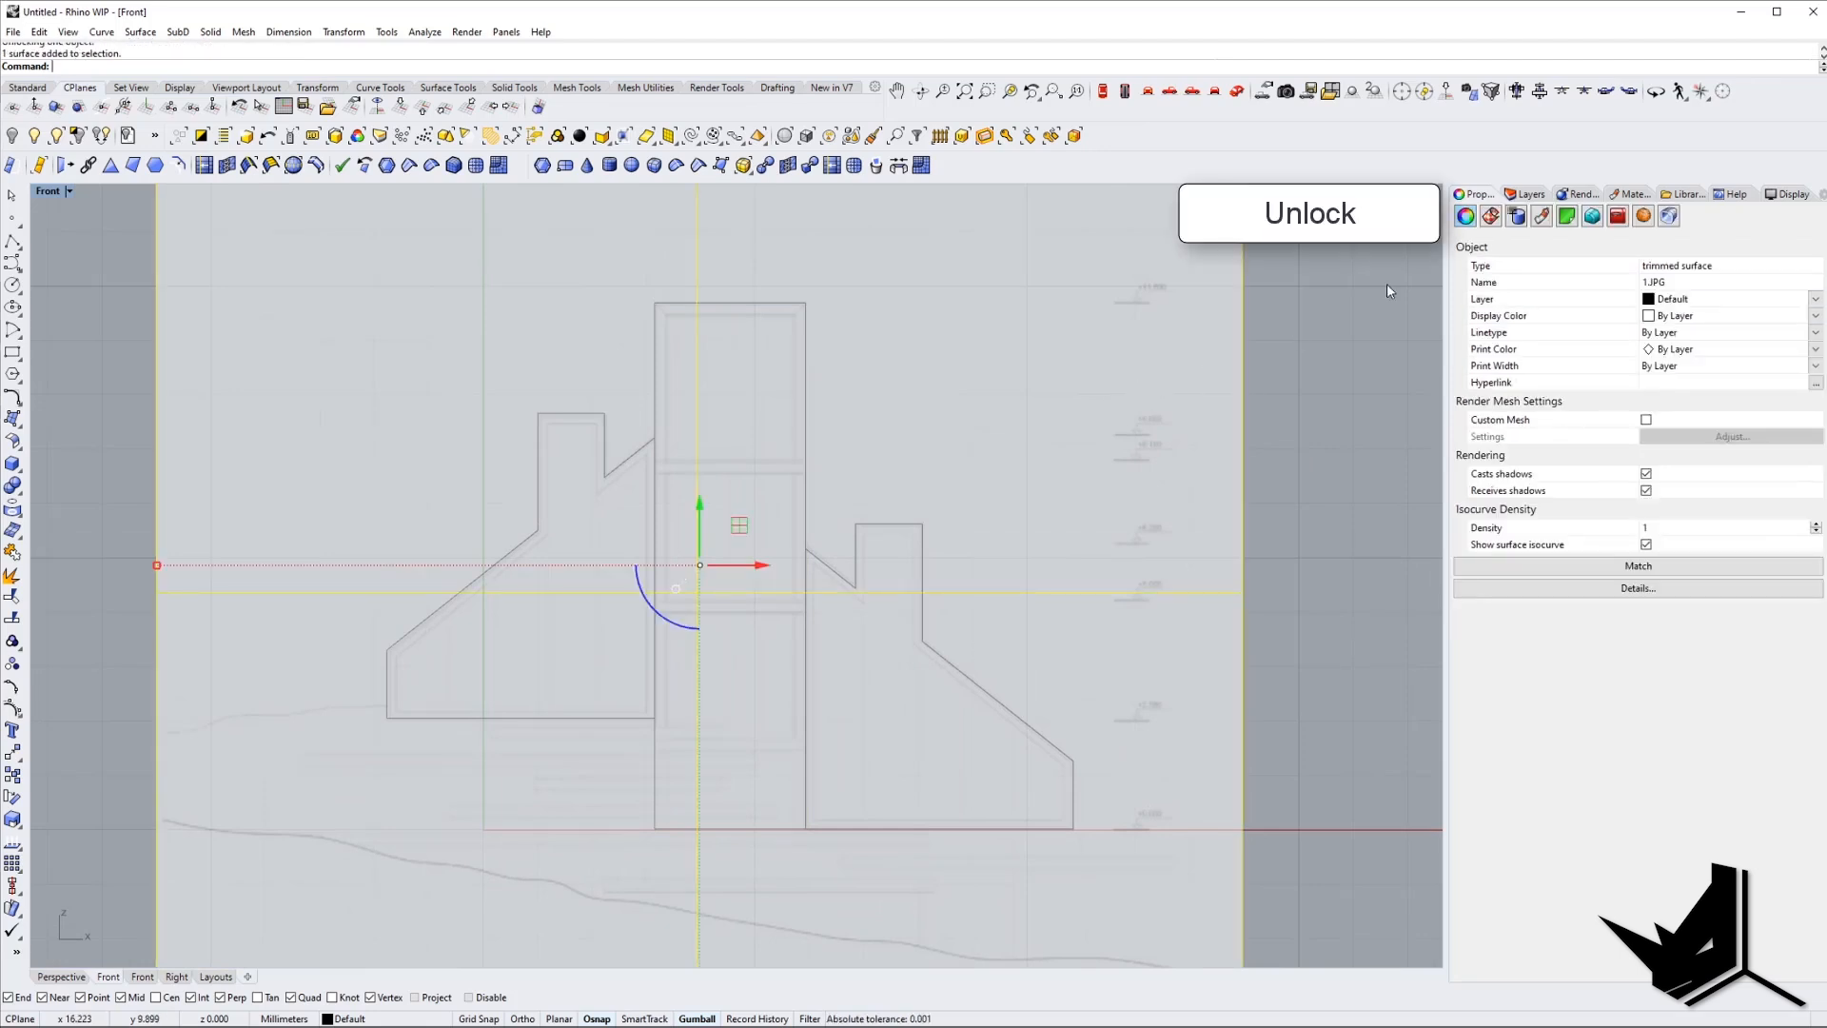
left_click(1542, 217)
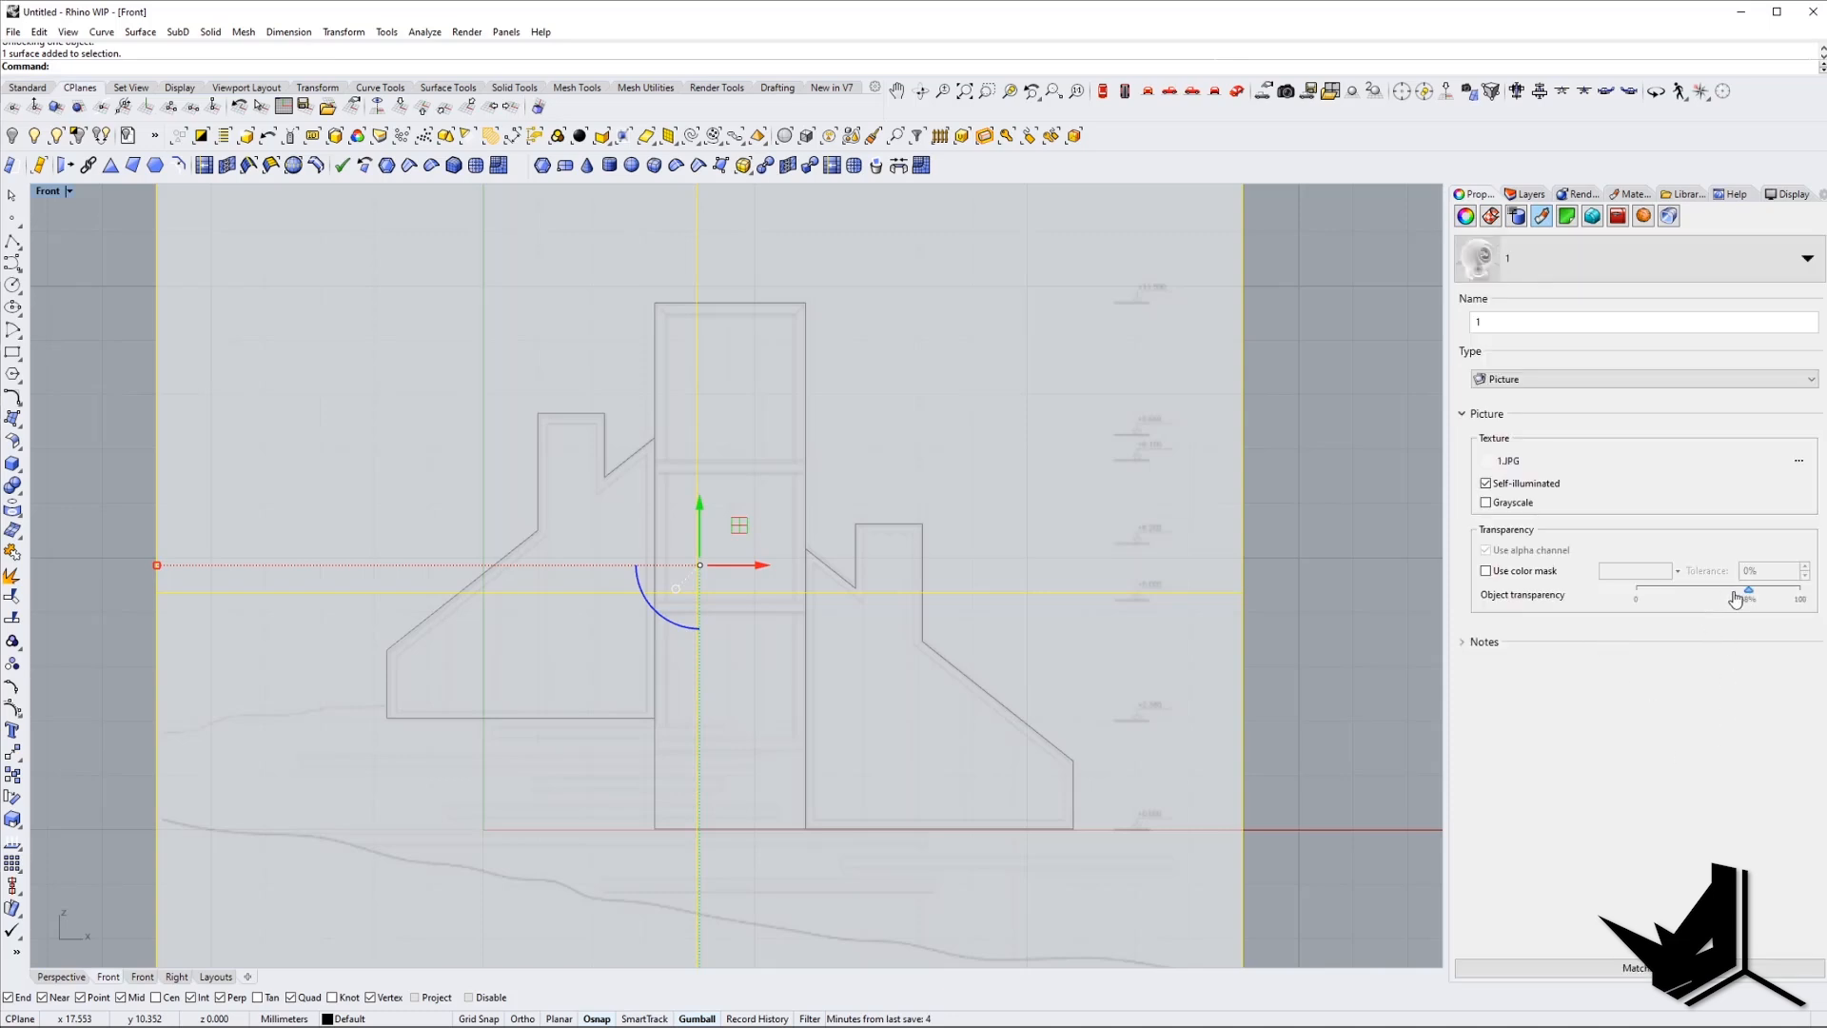
left_click_drag(1724, 598, 1710, 600)
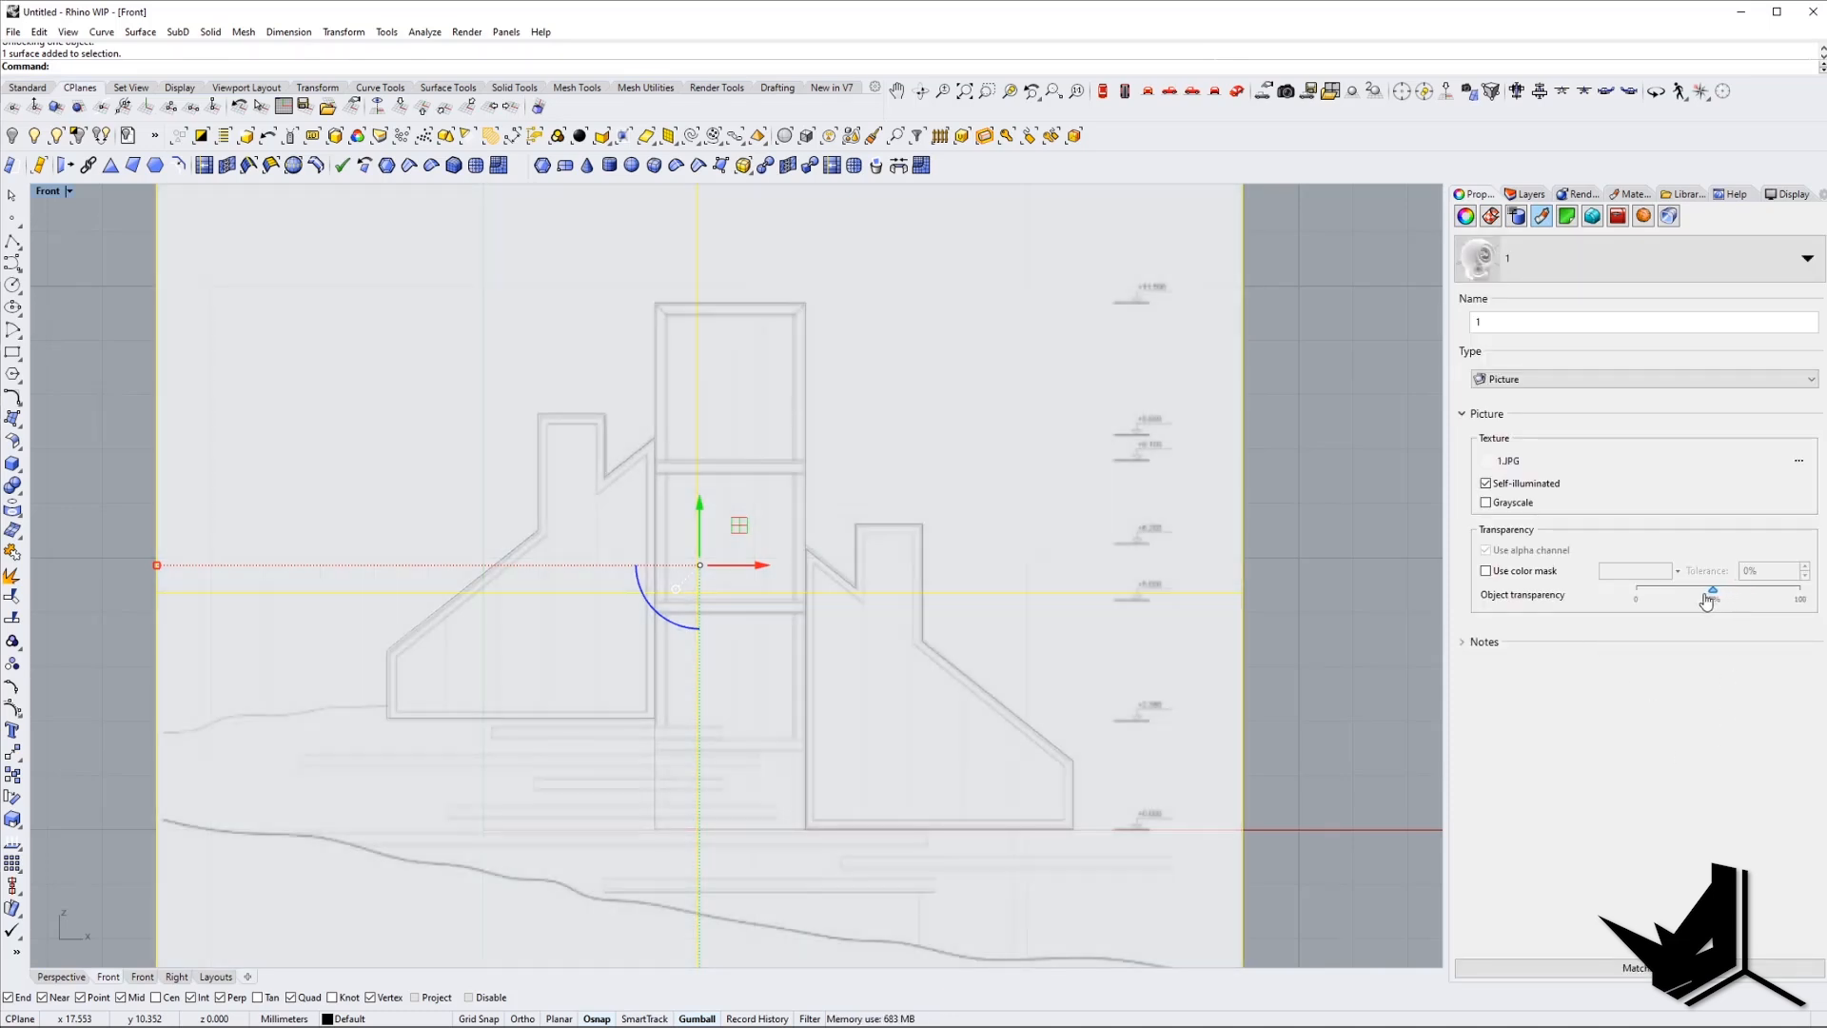
left_click(1355, 552)
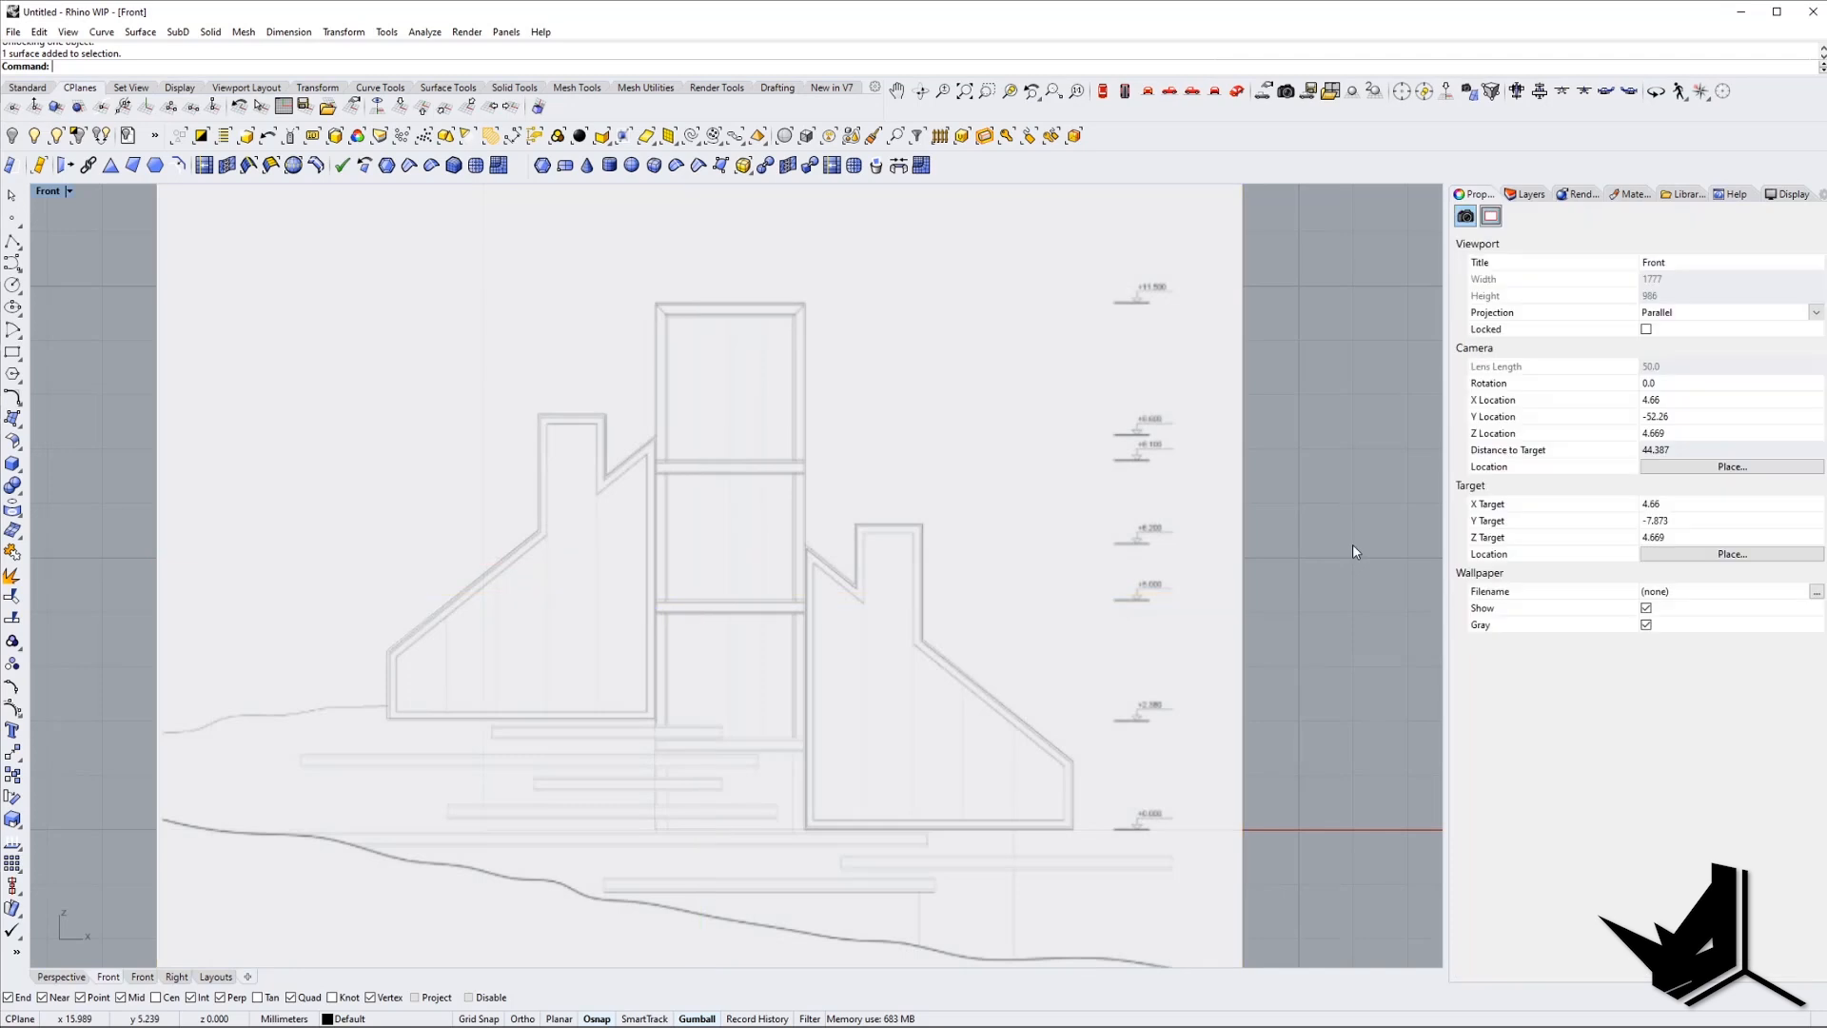
Change the Default layer's colour to red.
left_click(939, 514)
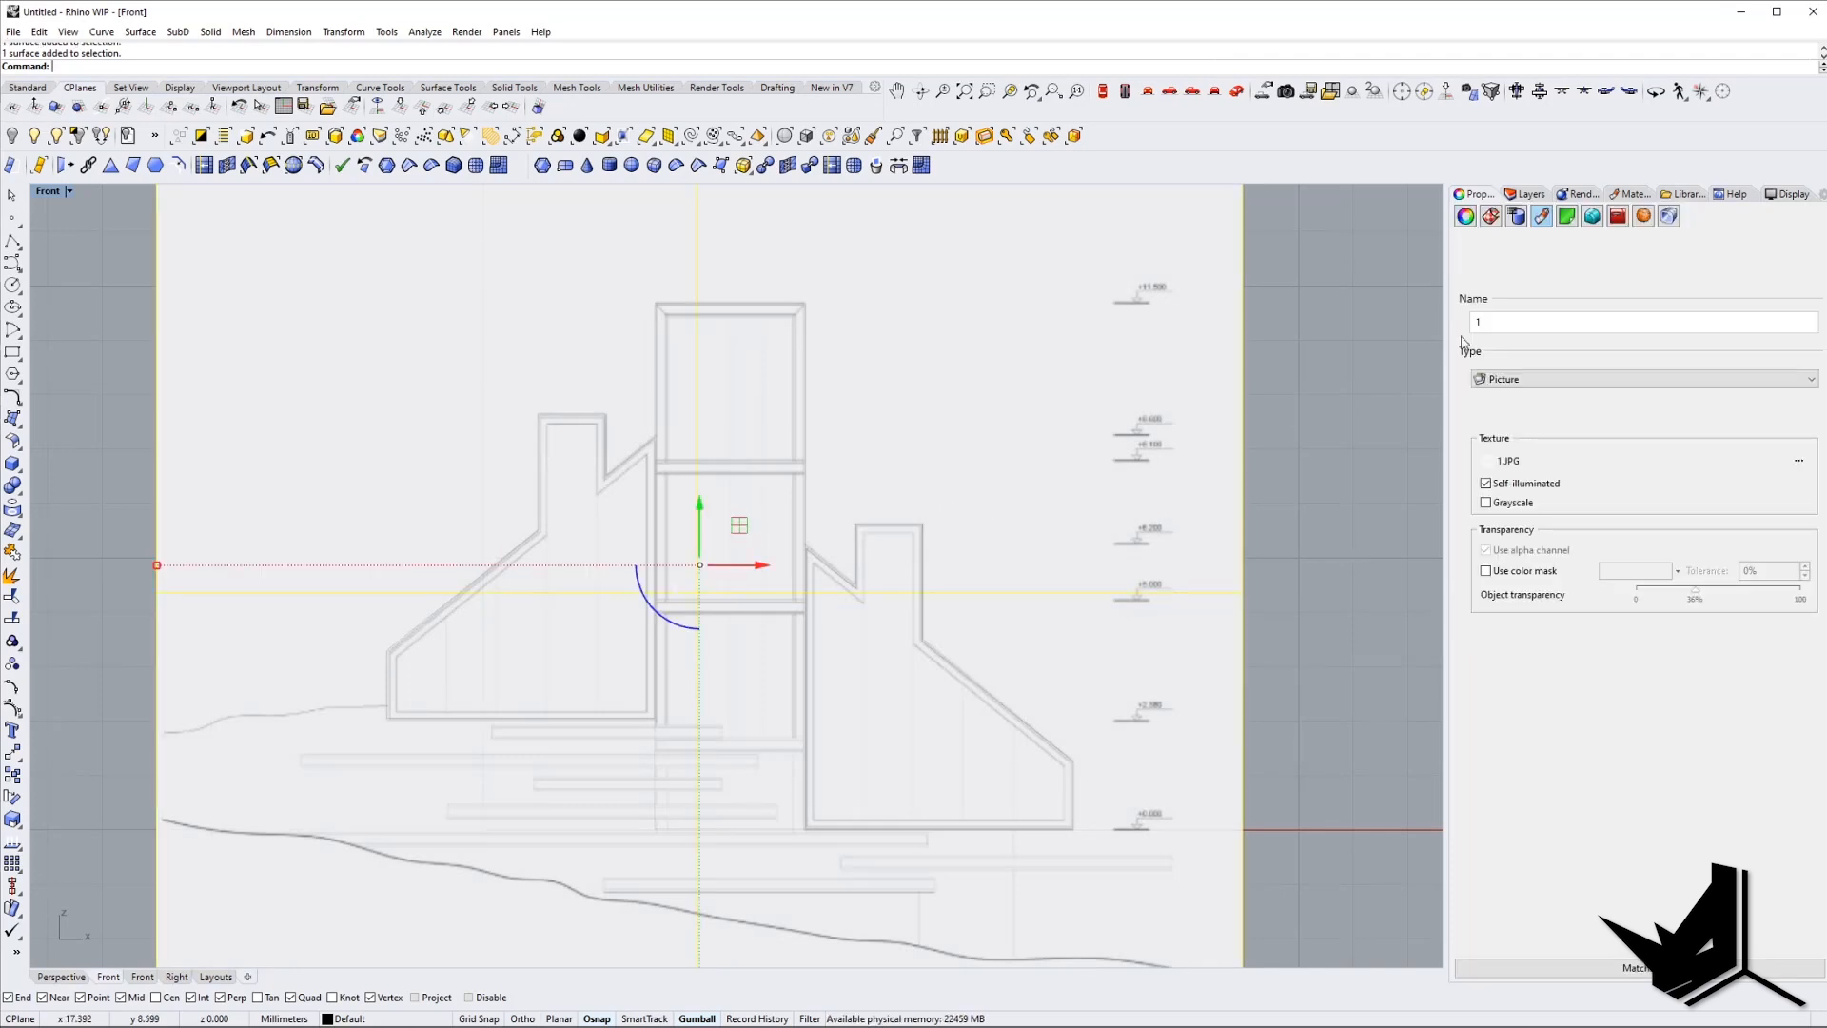
left_click(1525, 194)
left_click(1748, 247)
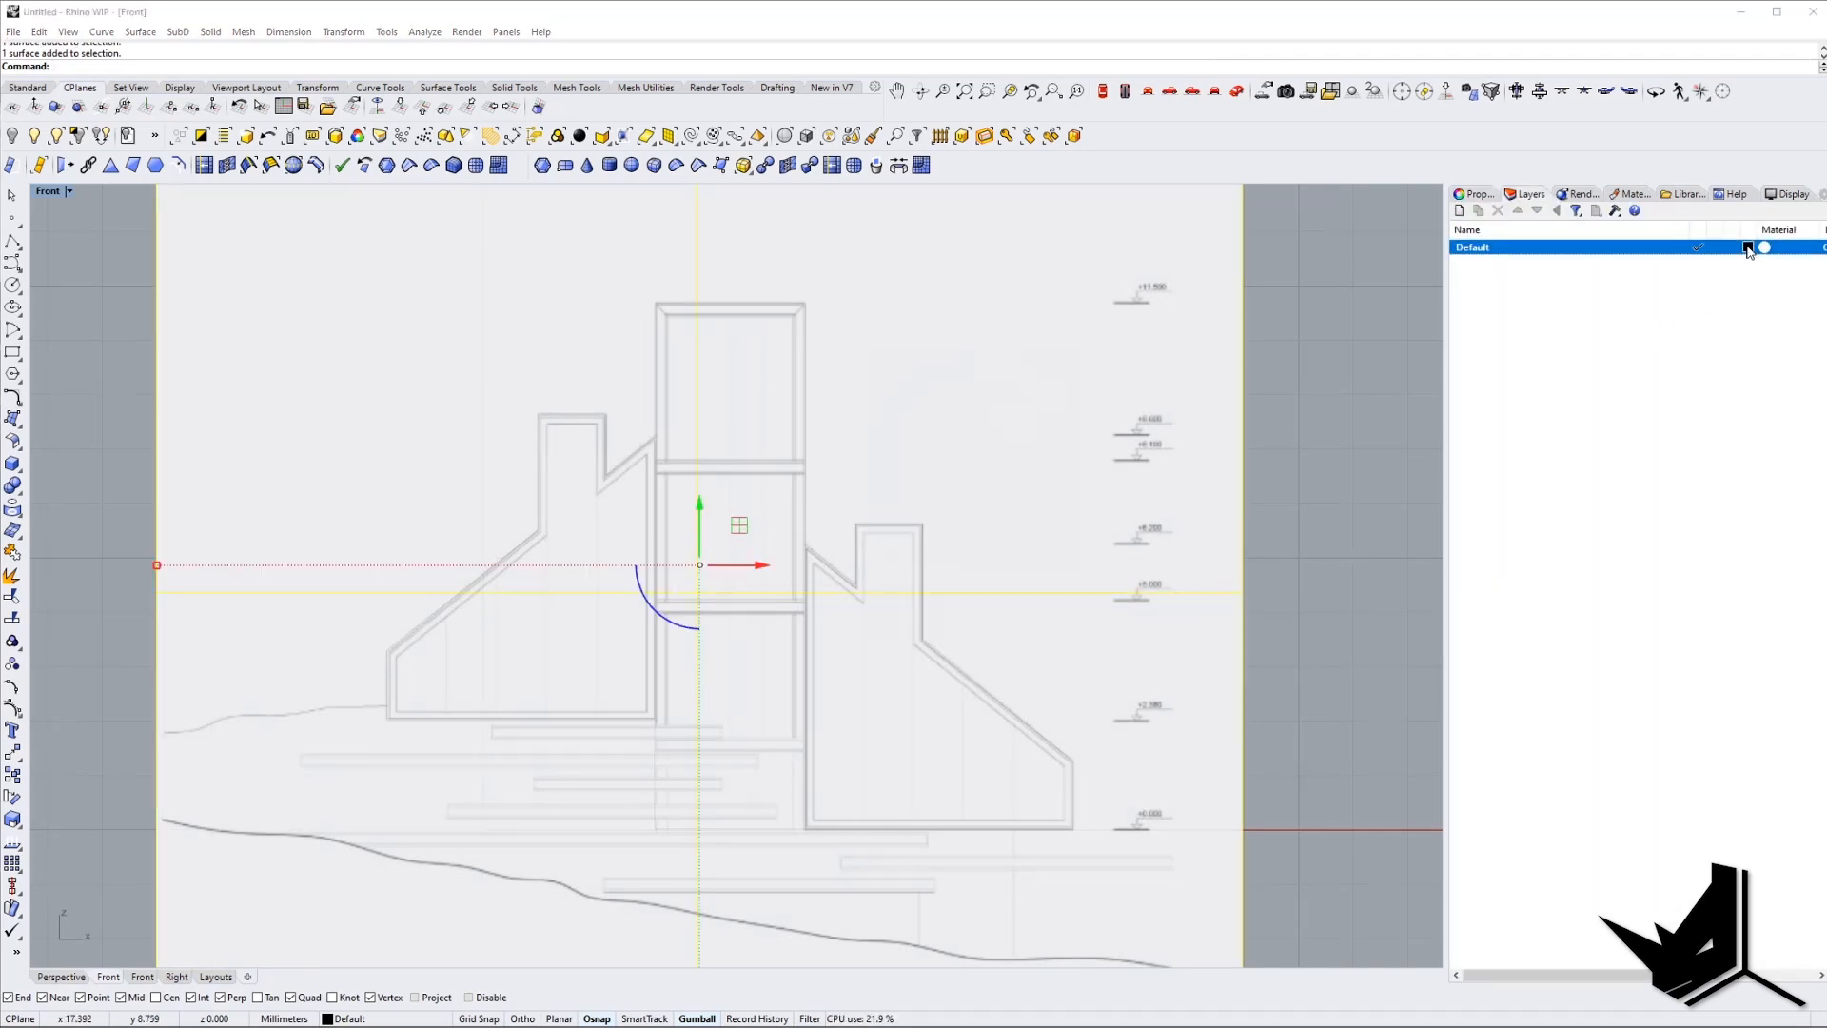
left_click_drag(1013, 437, 913, 434)
left_click(902, 702)
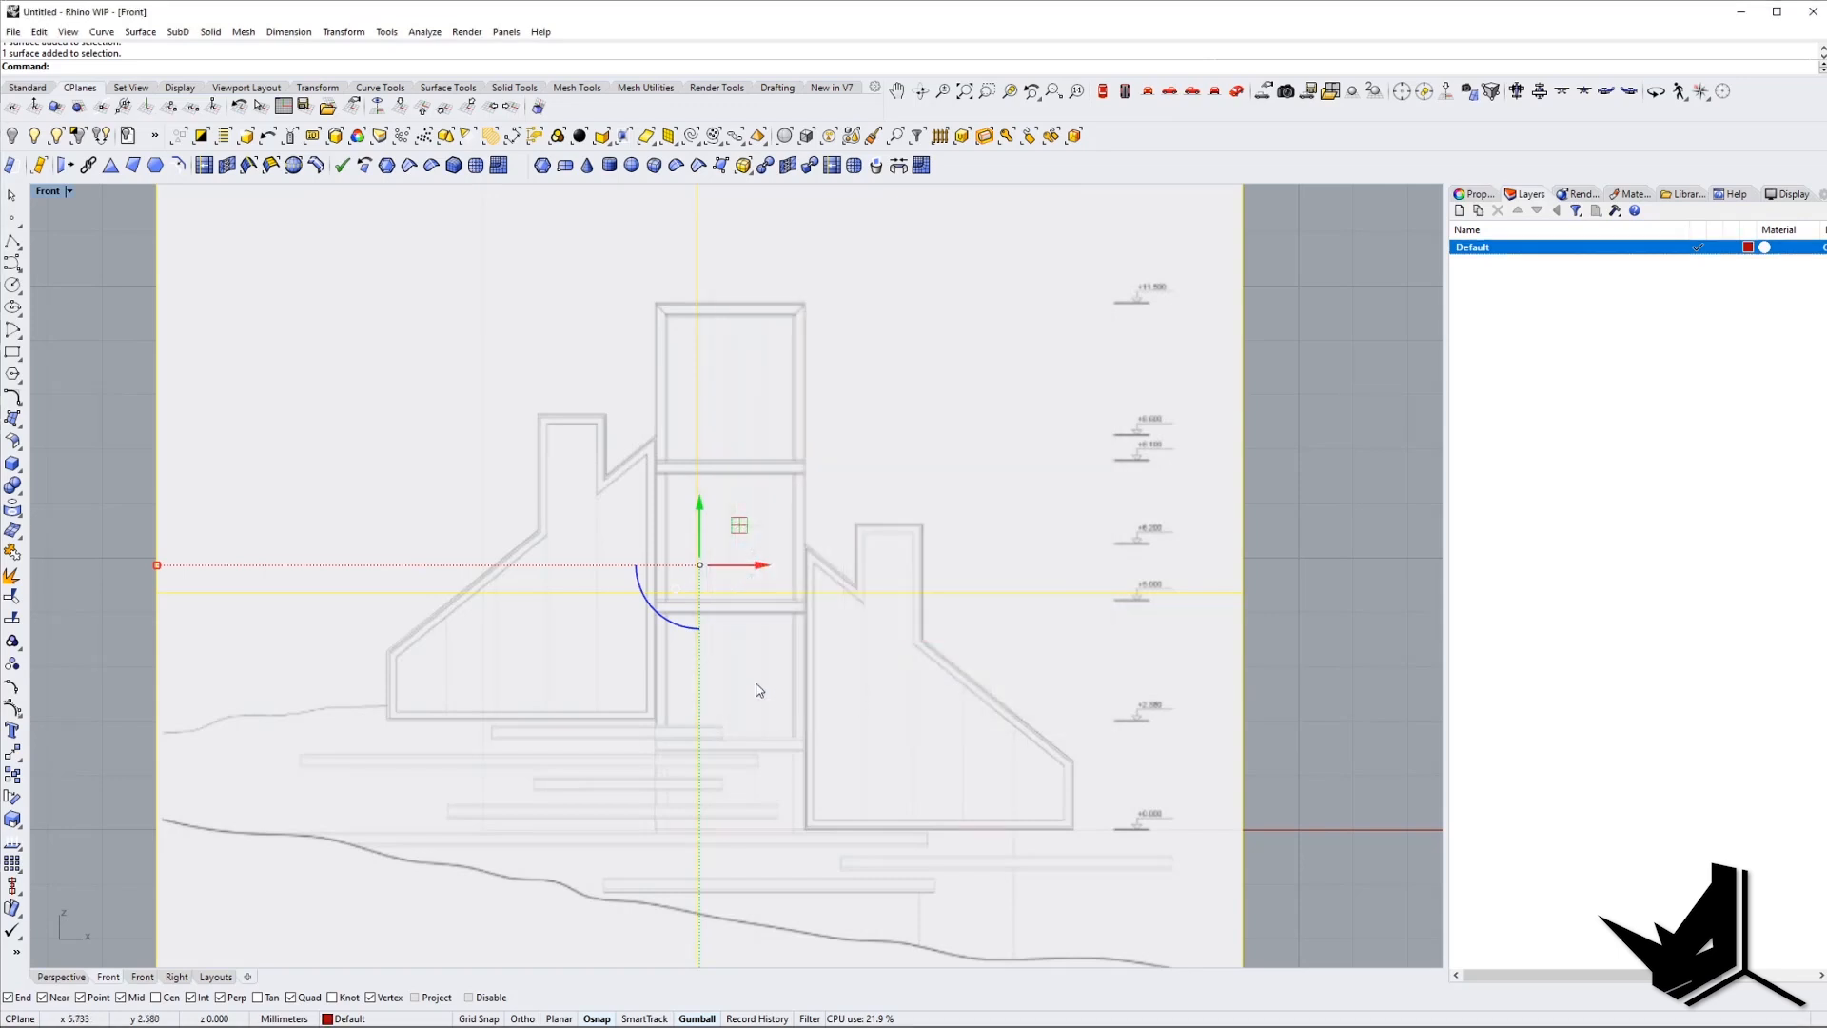
Set the Default layer's print width to 1.0 mm.
scroll(676, 672, "down", 3)
left_click_drag(170, 362, 983, 842)
key("Escape")
scroll(704, 625, "up", 3)
left_click_drag(1580, 975, 1763, 961)
left_click(1785, 249)
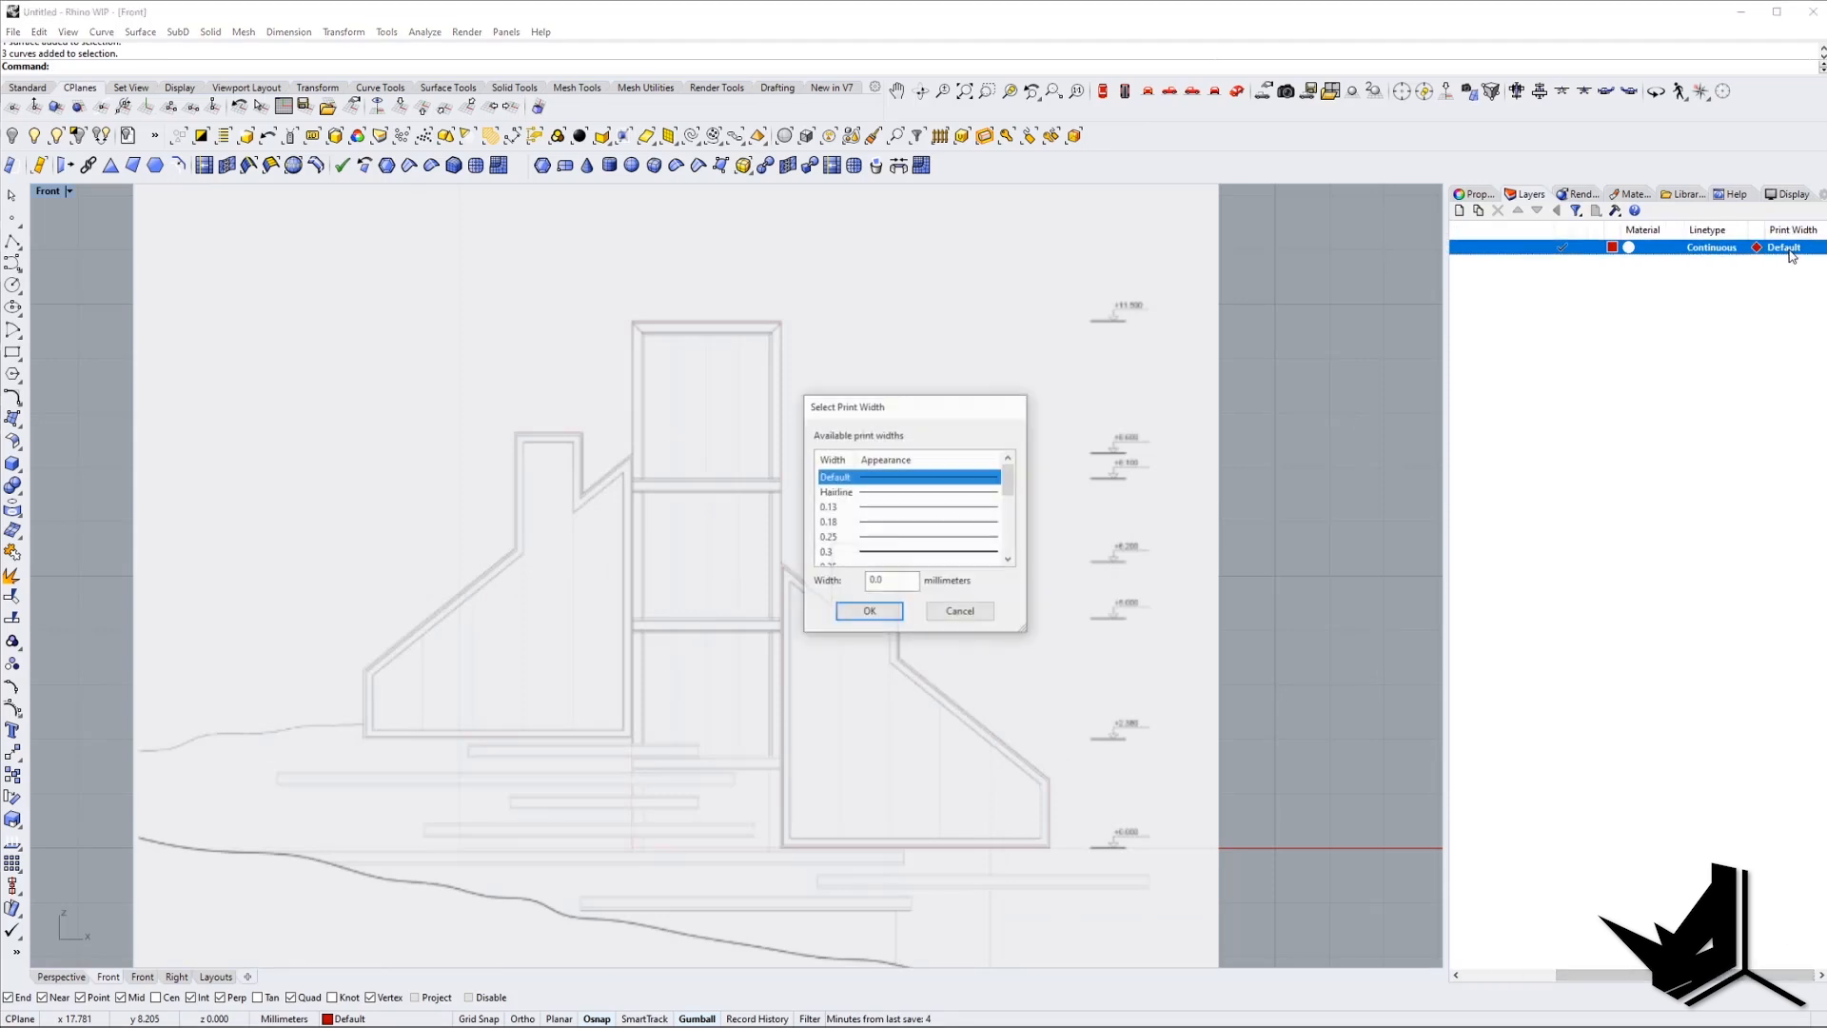
left_click_drag(1010, 493, 1015, 521)
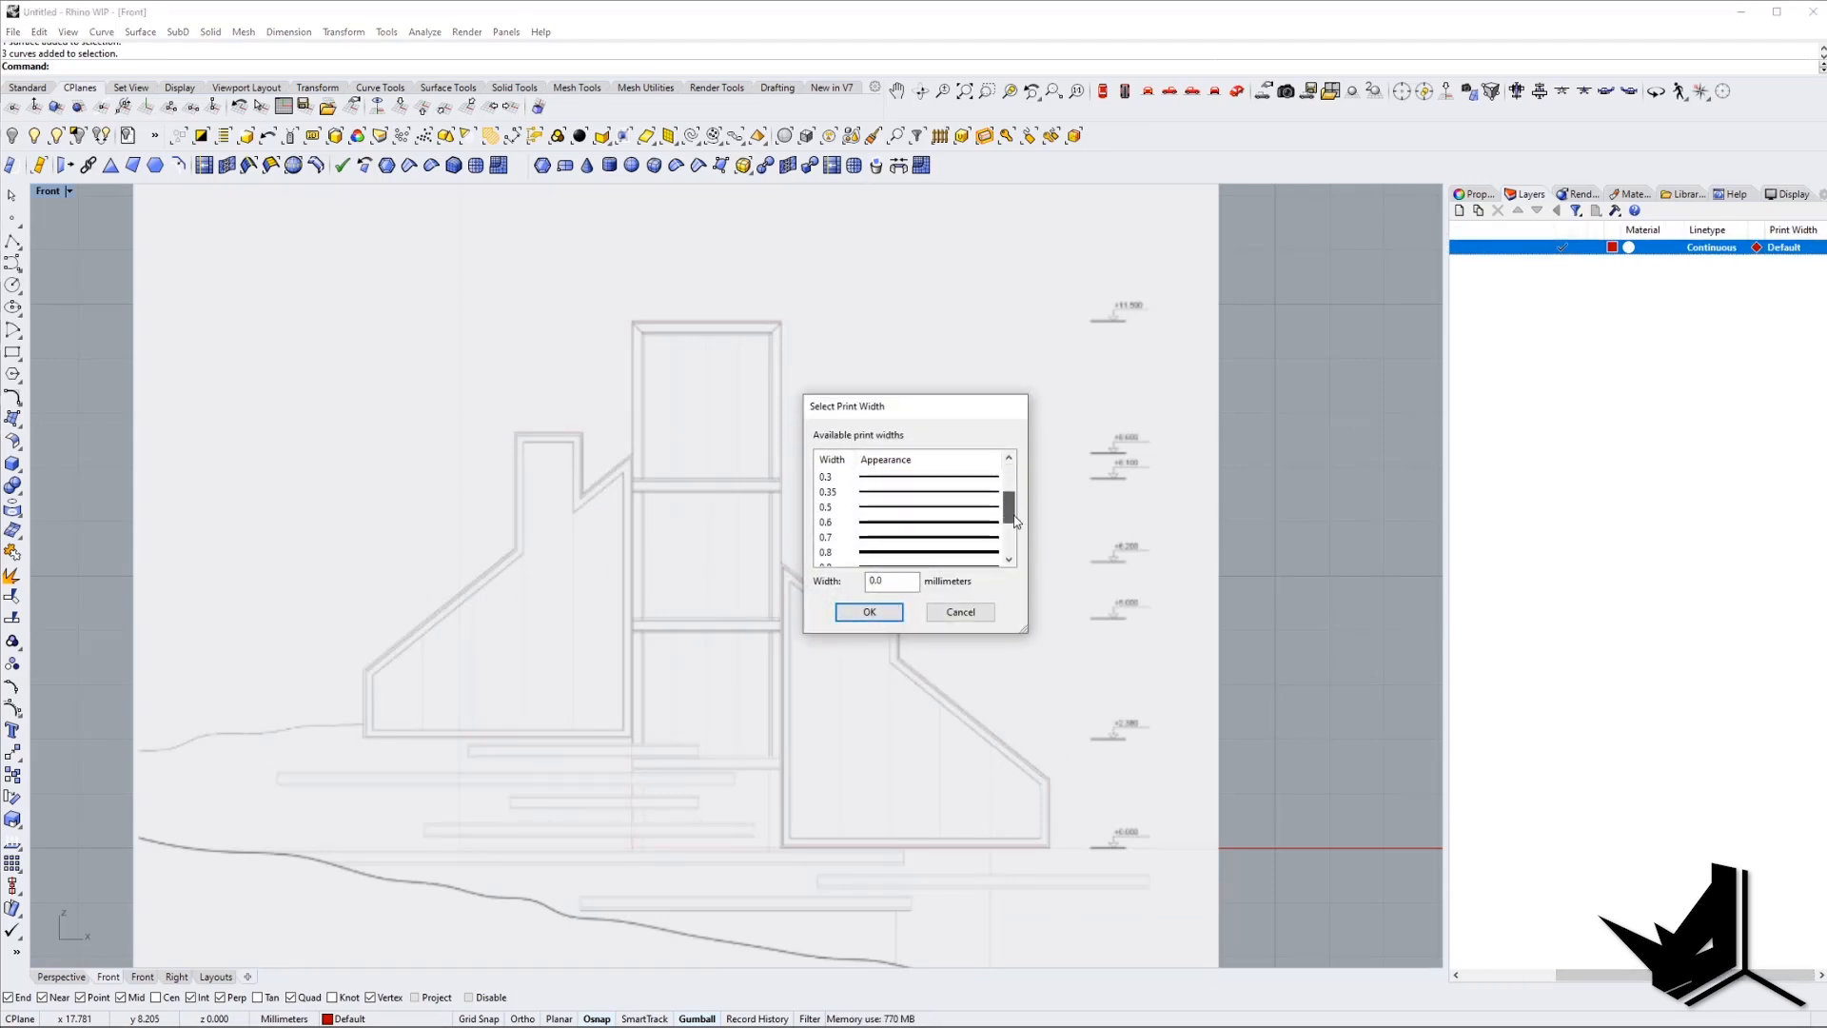
left_click(877, 552)
left_click(868, 612)
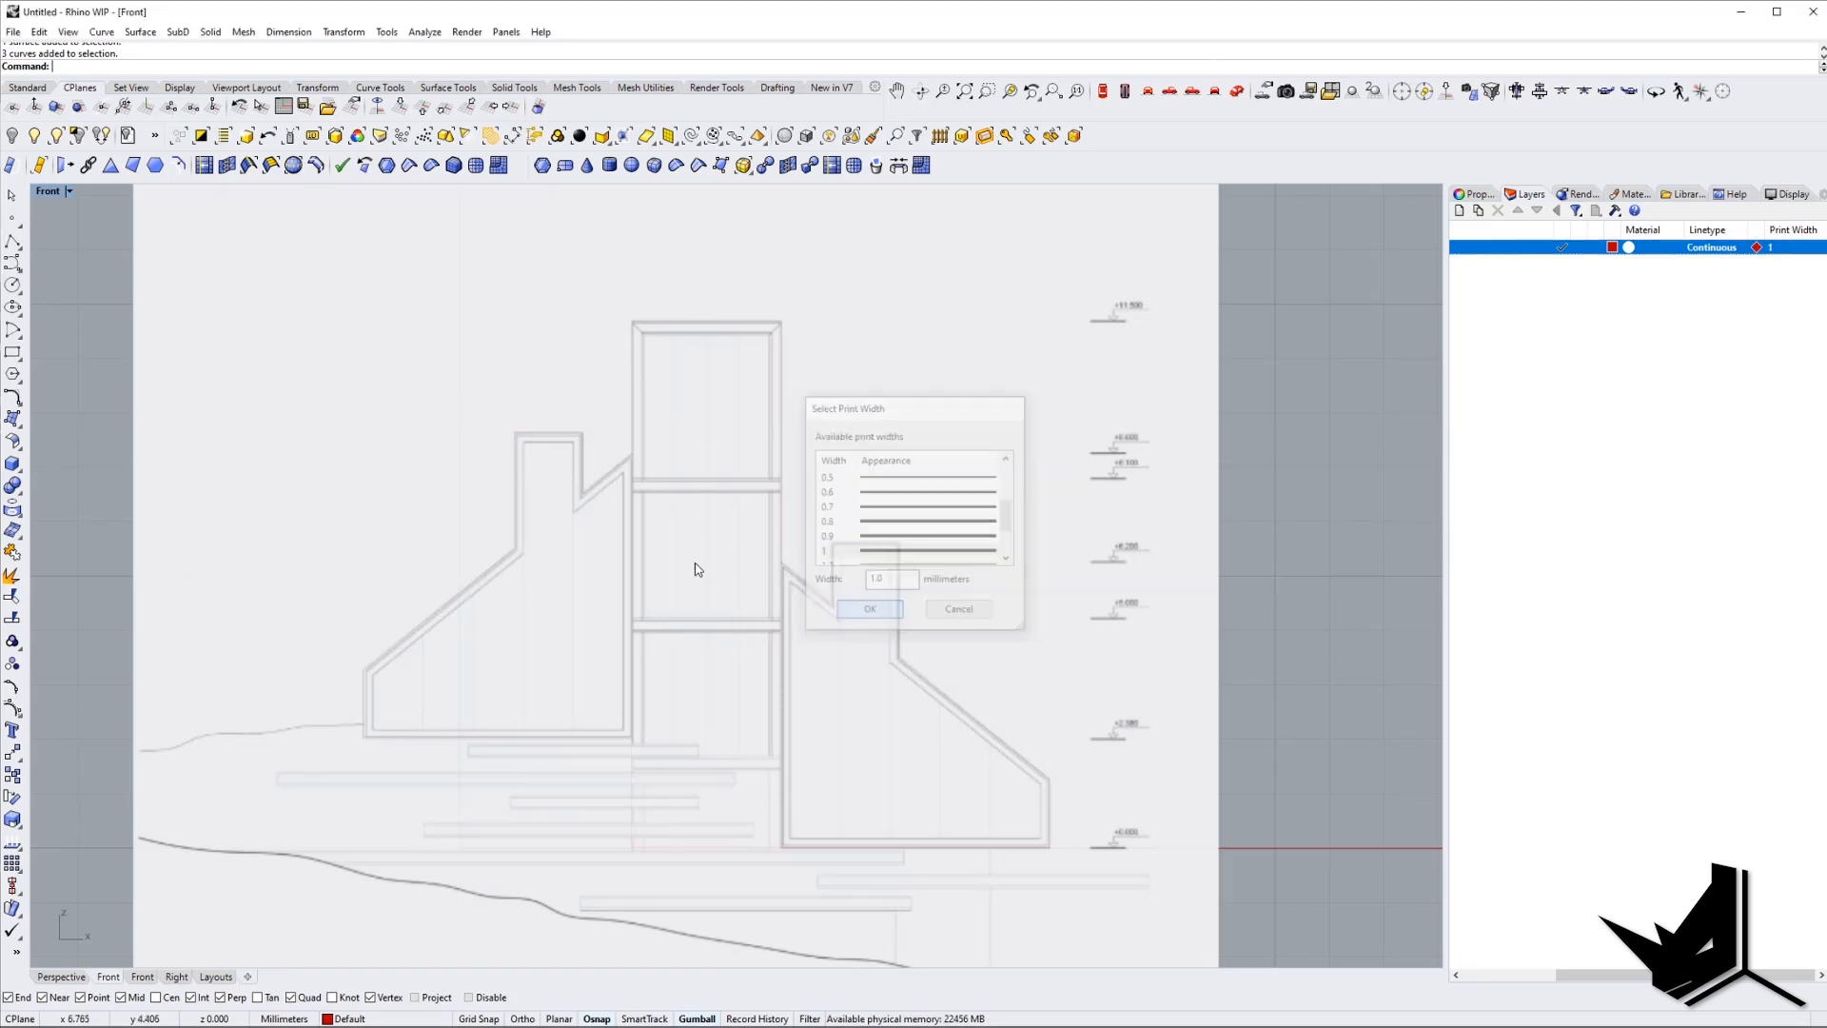
Turn on Print Preview in the Front viewport to display the outlines at their print width.
left_click(69, 194)
left_click(107, 464)
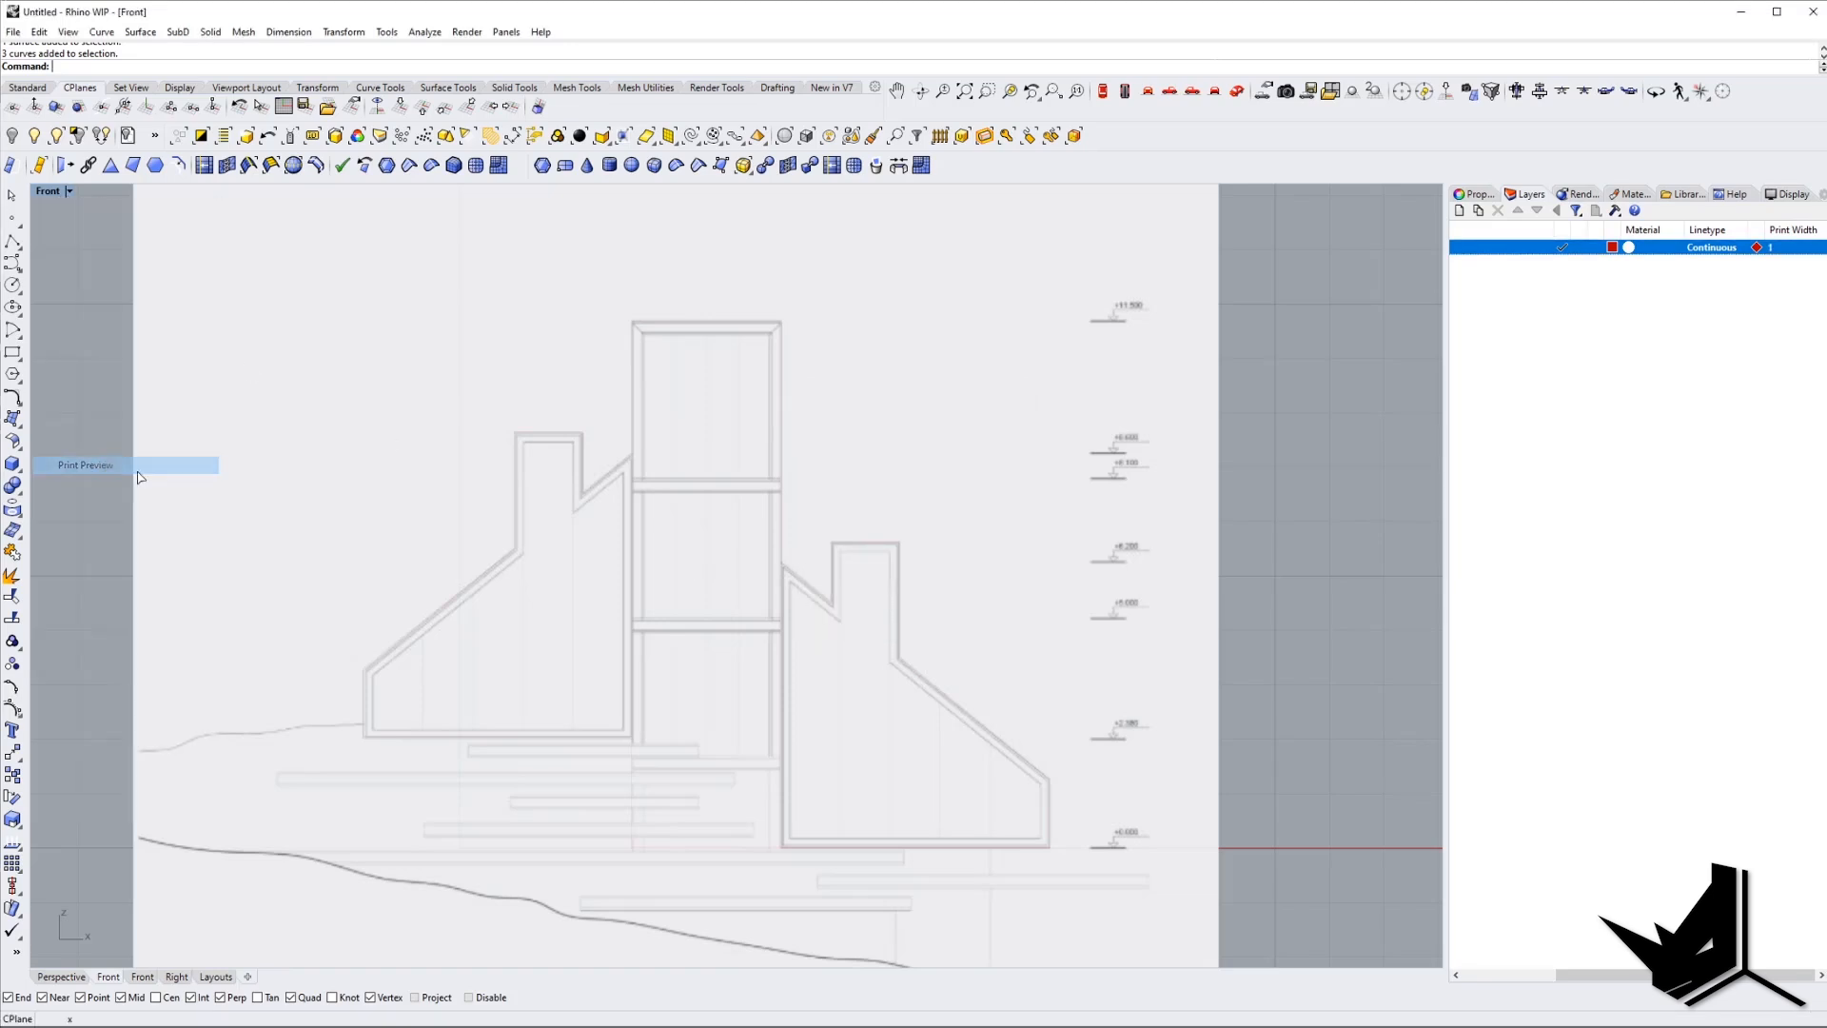
right_click_drag(1081, 639, 1033, 646)
scroll(844, 461, "up", 5)
scroll(828, 437, "down", 3)
scroll(804, 430, "up", 3)
scroll(804, 430, "down", 5)
left_click_drag(407, 366, 928, 623)
scroll(923, 609, "up", 2)
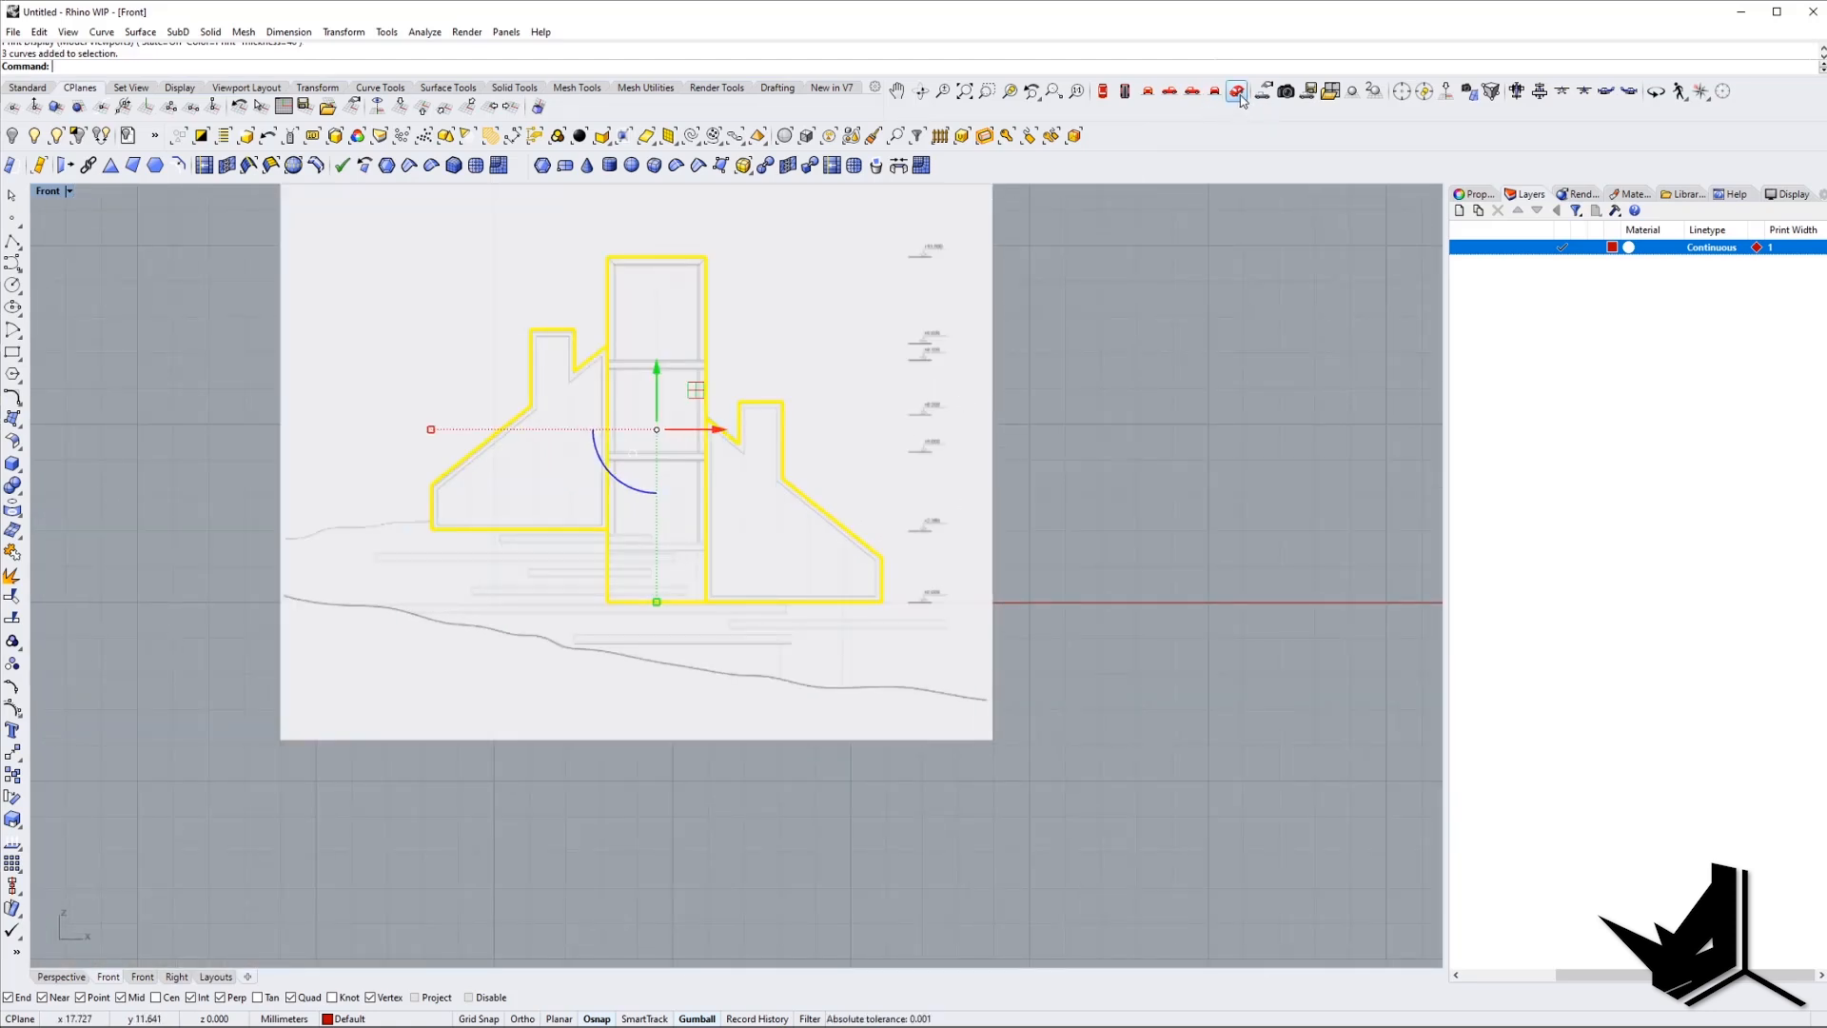
Switch to the Perspective view, orbit to see the picture side-on with the outlines, and select the elevation picture.
left_click(1241, 96)
right_click_drag(1047, 529, 721, 627)
key("Escape")
scroll(693, 568, "down", 4)
left_click(696, 571)
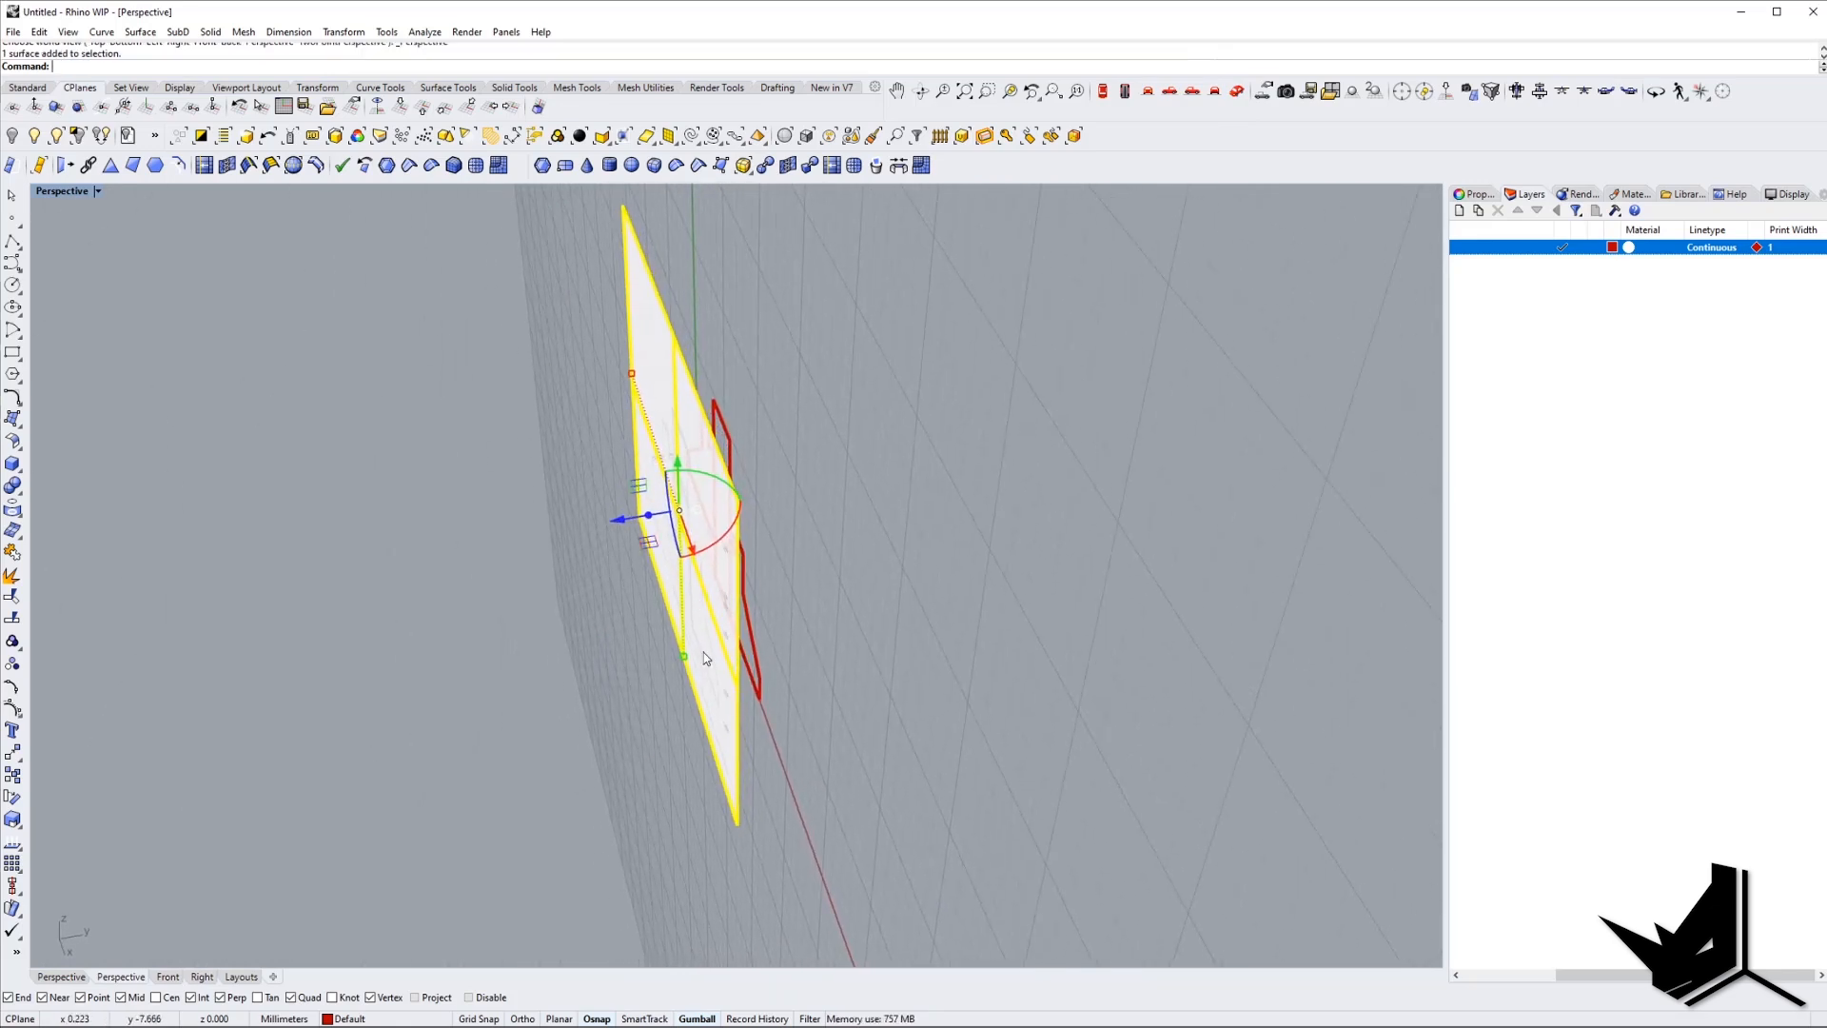
type("m")
key("Return")
left_click(737, 825)
key("Escape")
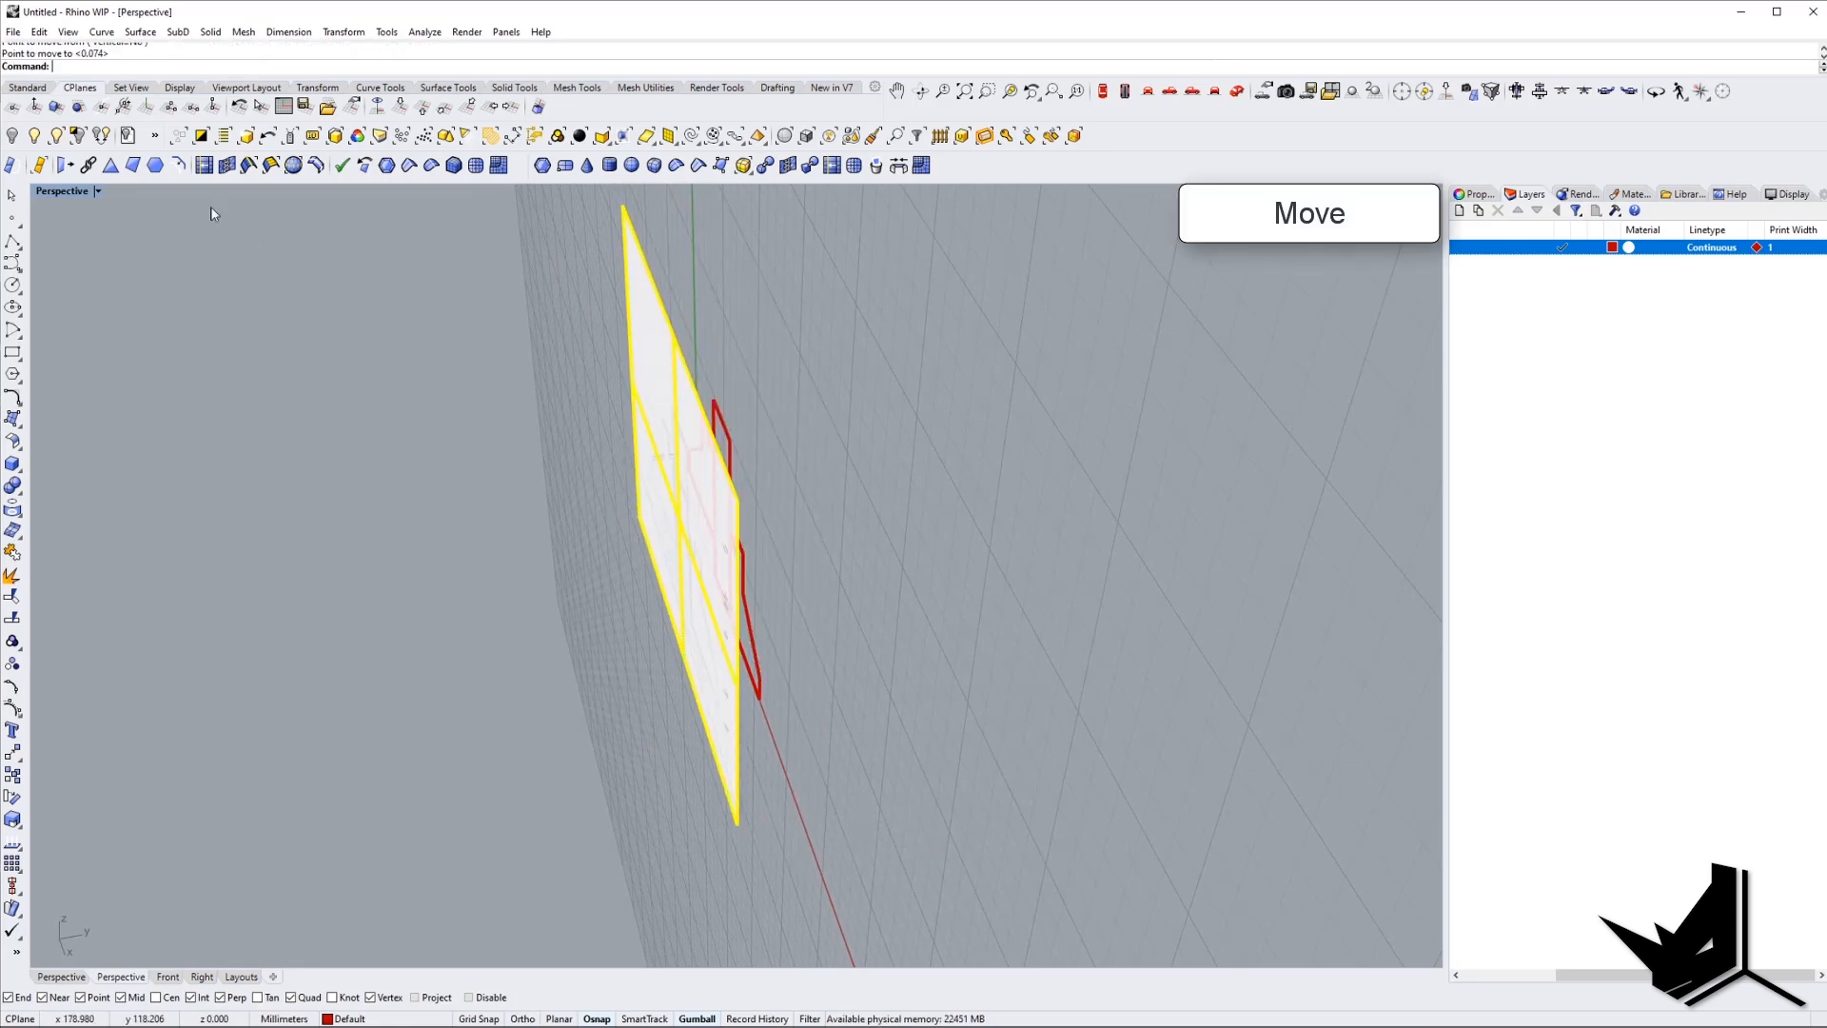
Set the construction plane to World Top and move the elevation picture onto the outlines' plane, entering 0,0,0 as the target.
left_click(400, 107)
right_click_drag(793, 762, 738, 729, "shift")
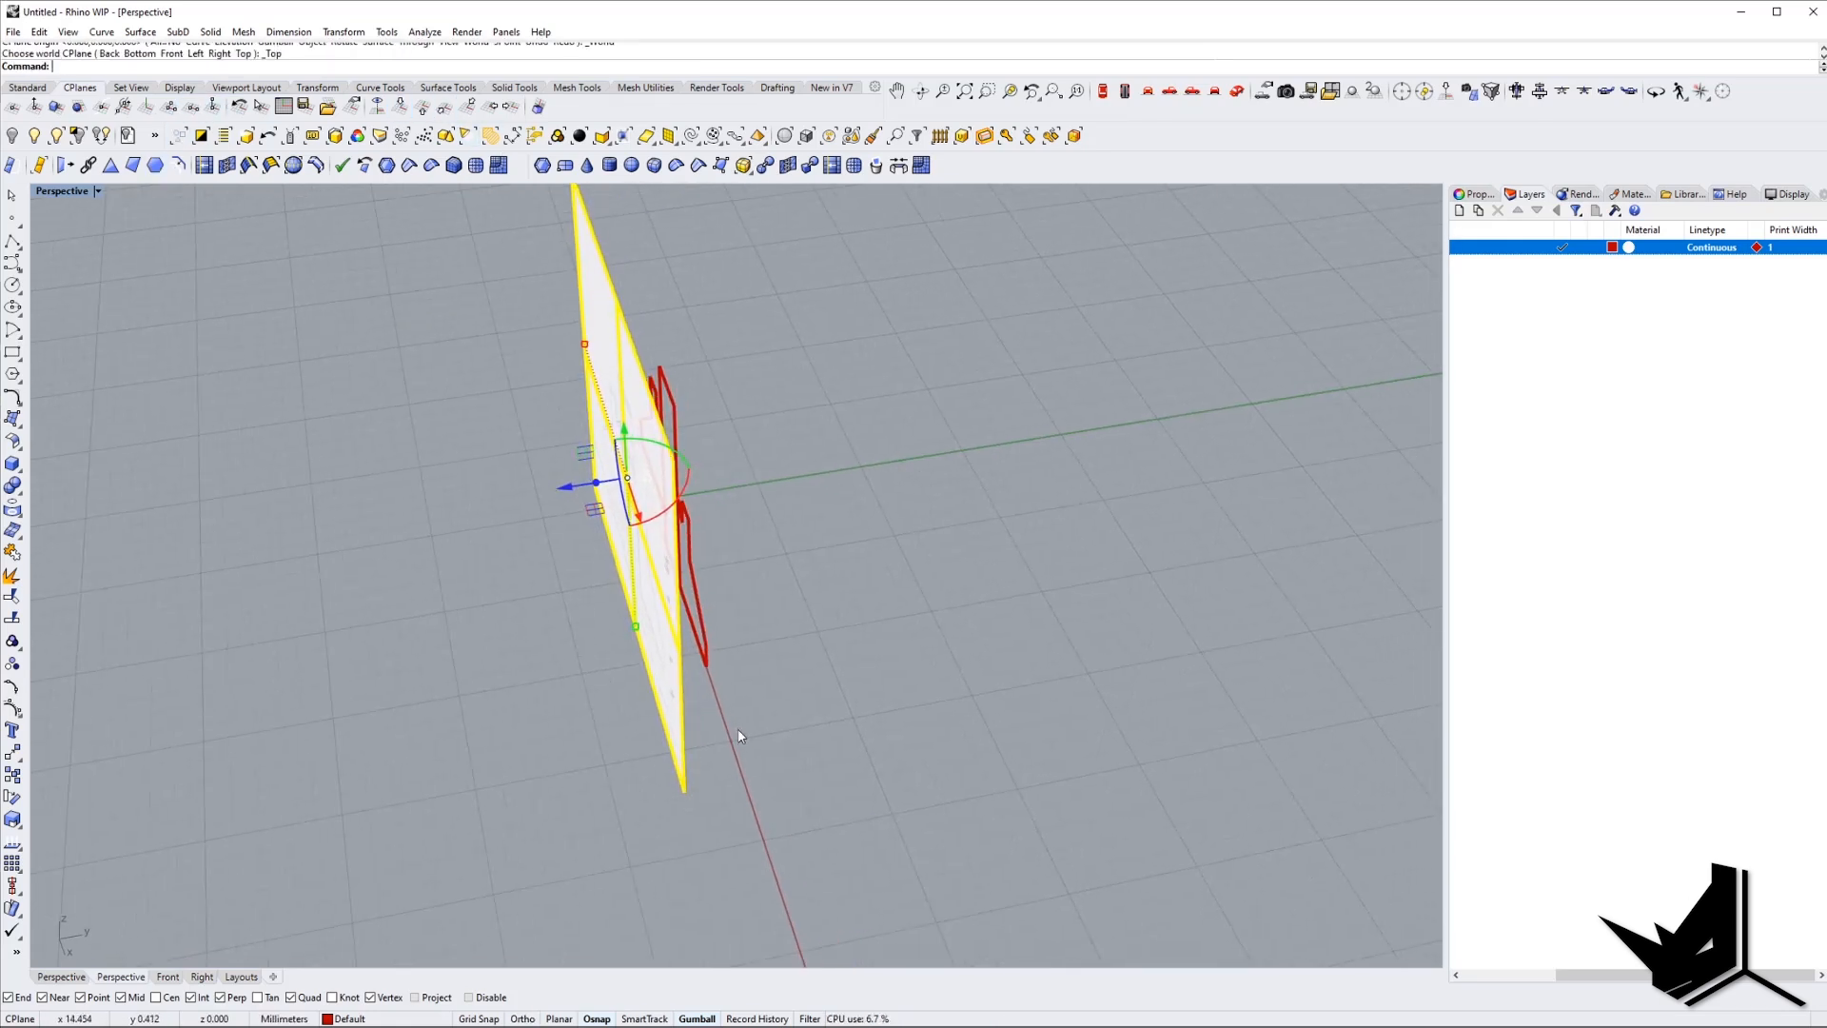
type("m")
key("Return")
left_click(685, 791)
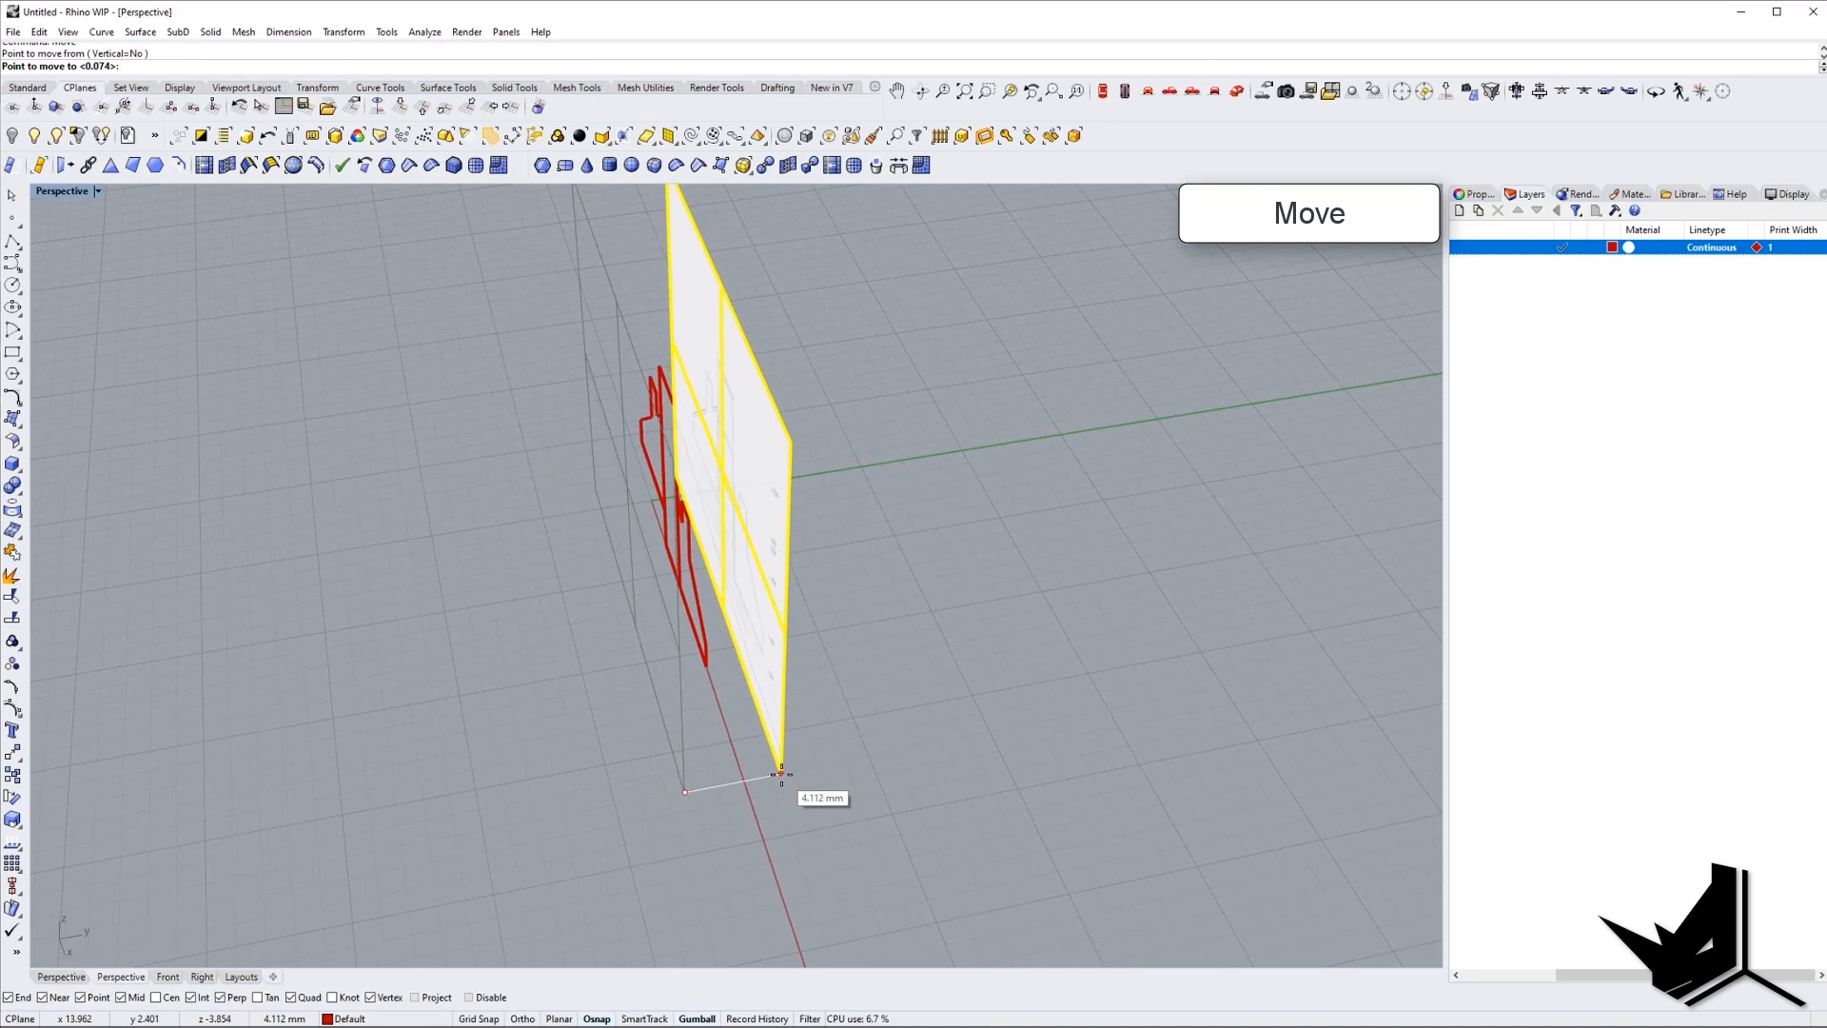
type("0,0,0")
key("Return")
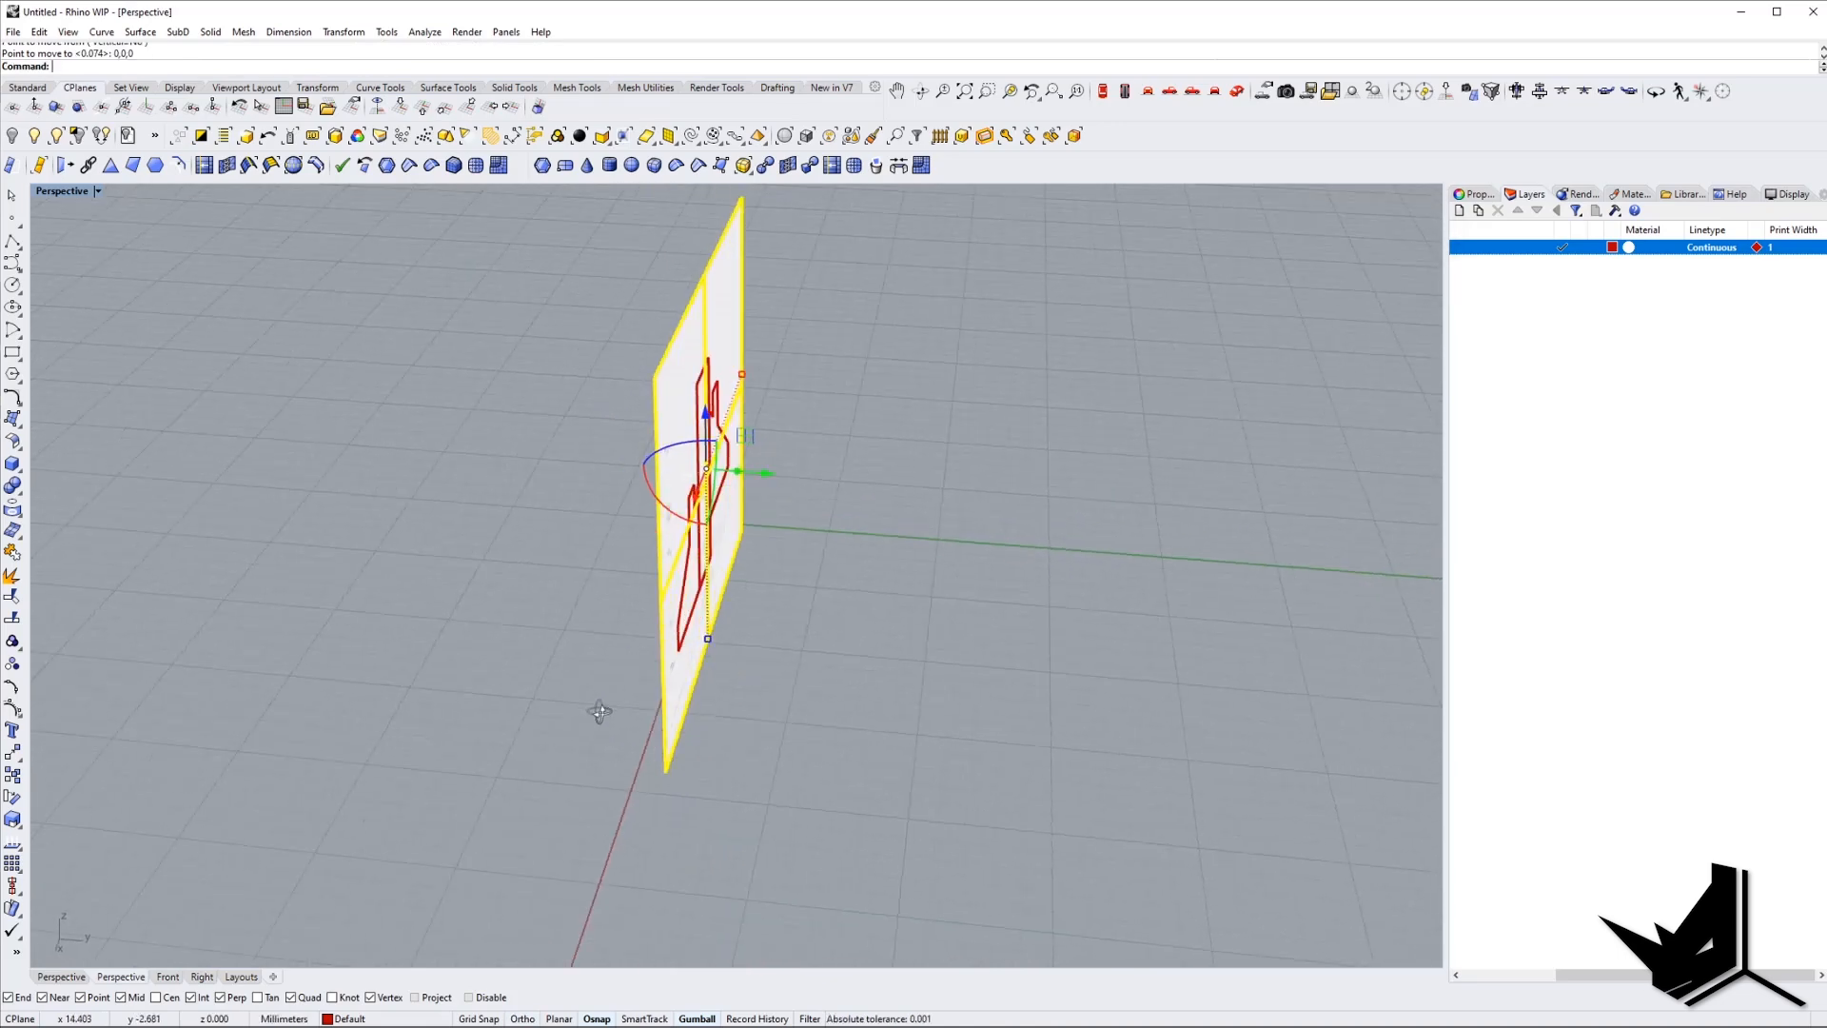
Switch to the Back view and lock the elevation picture.
left_click(1192, 91)
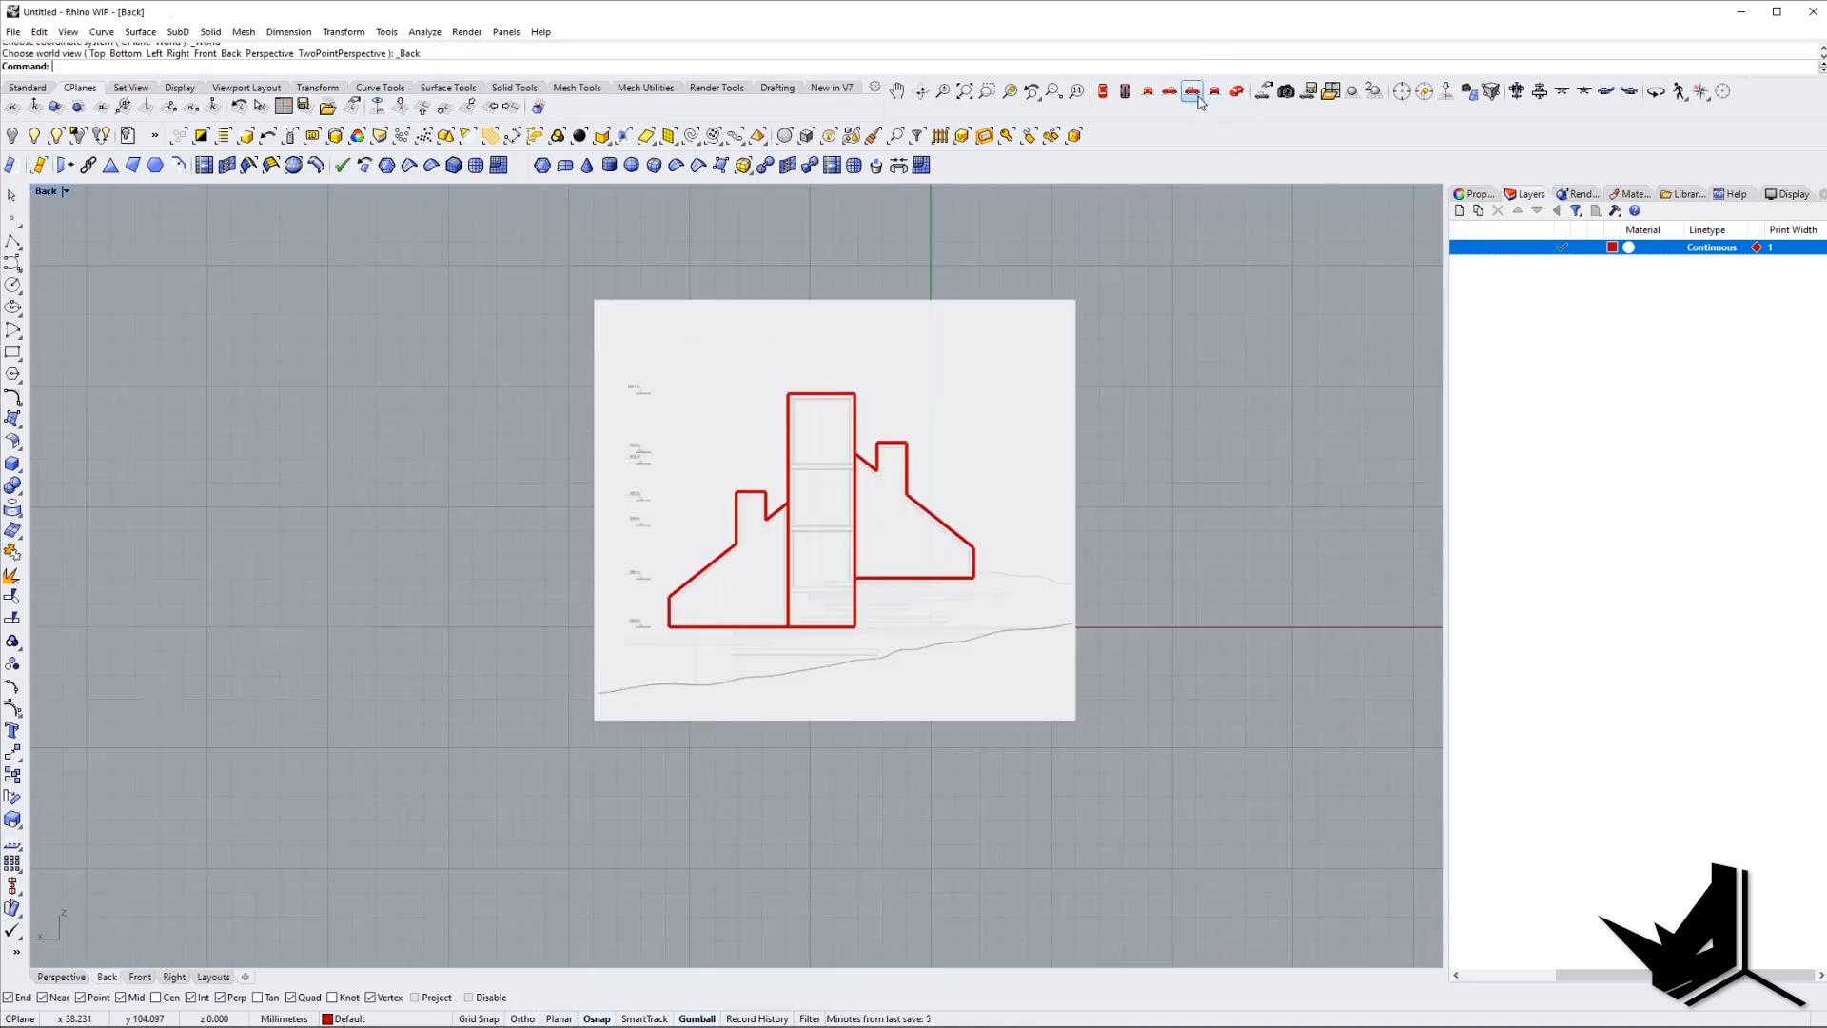
scroll(864, 584, "up", 6)
scroll(864, 583, "down", 8)
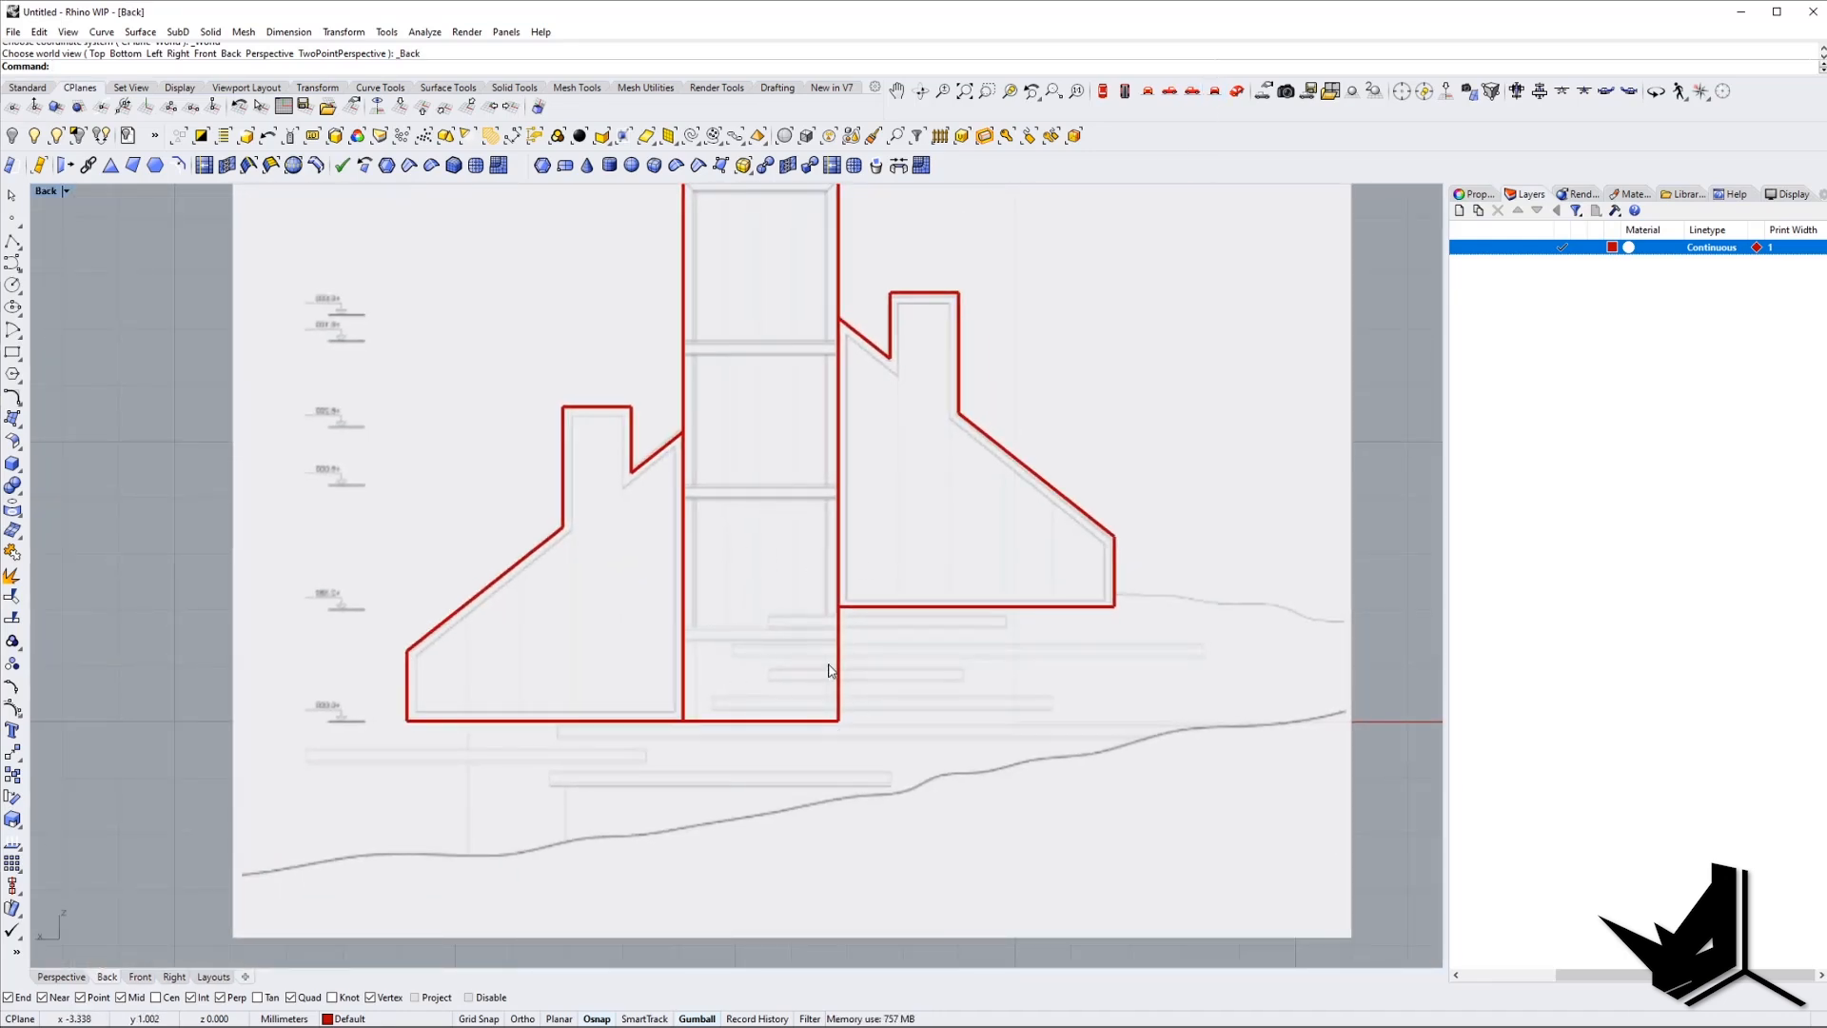
scroll(831, 675, "up", 4)
scroll(871, 567, "down", 6)
right_click_drag(873, 556, 787, 713)
scroll(894, 569, "up", 8)
left_click(858, 587)
scroll(805, 572, "down", 5)
key("ctrl+z")
key("ctrl+l")
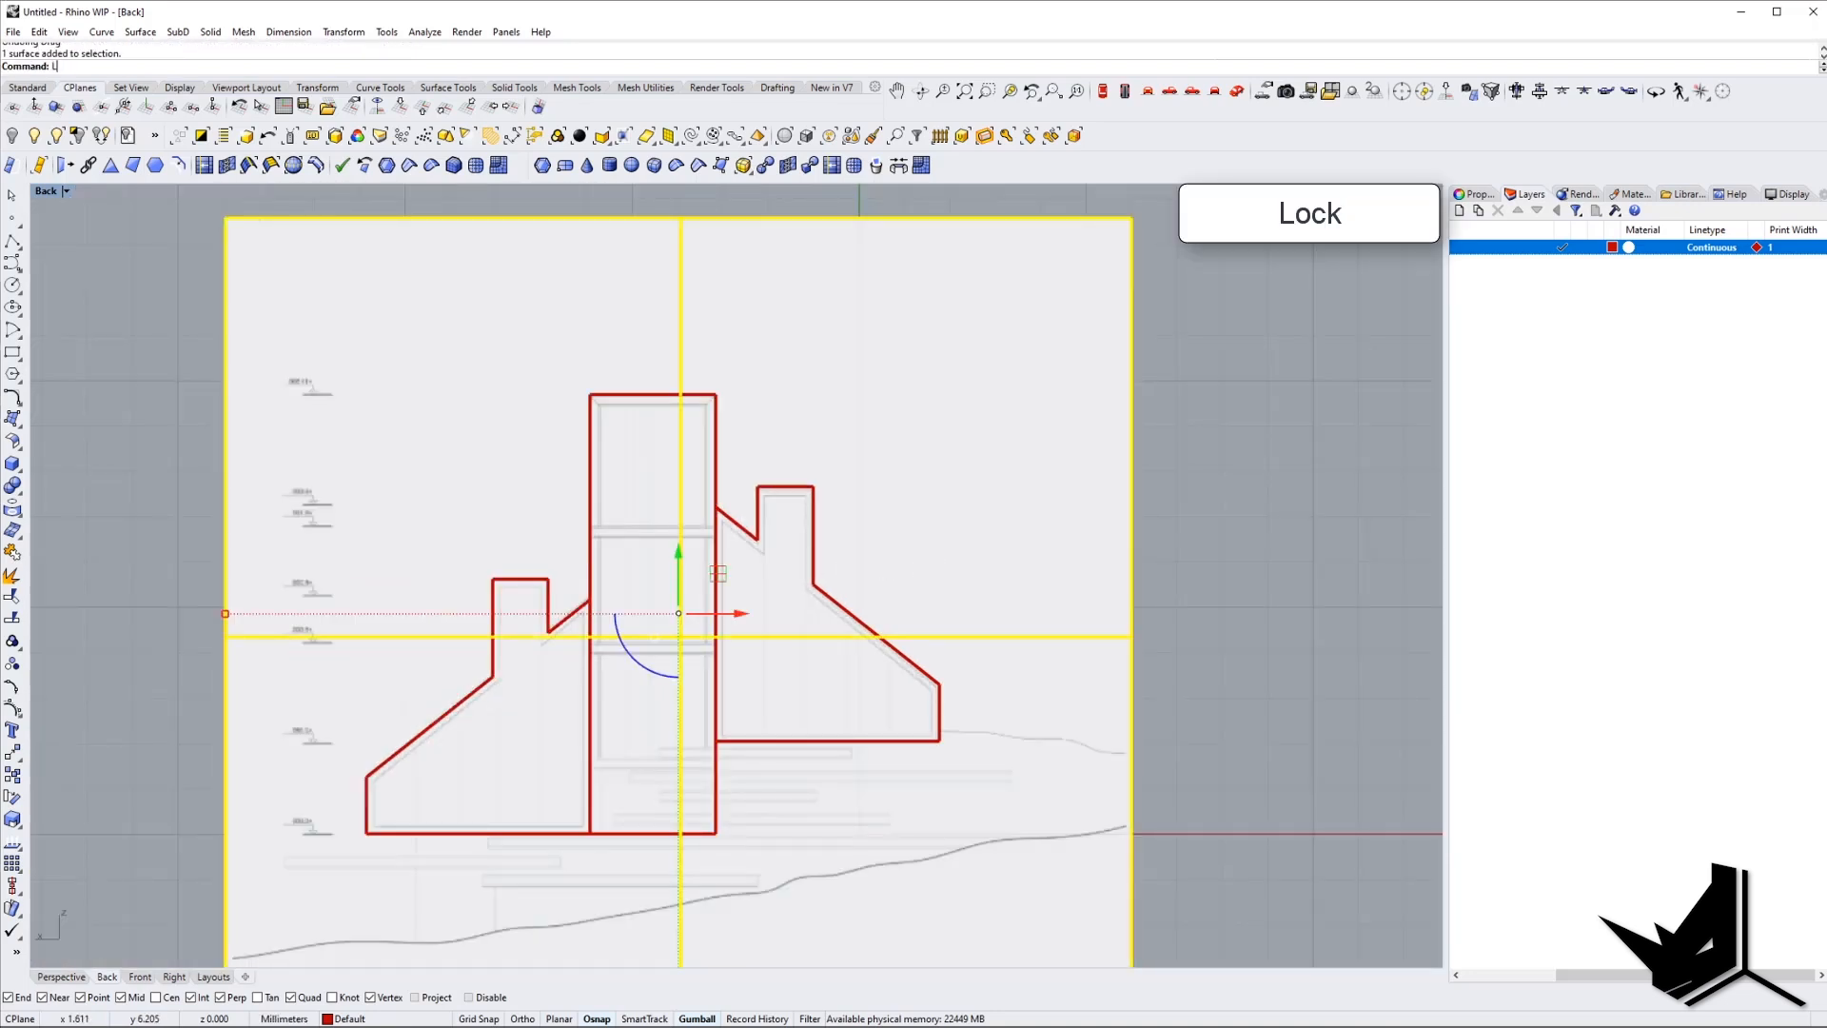
Try to offset the raised wing outline inward with a distance of 20.
right_click_drag(819, 625, 816, 572)
left_click(825, 548)
scroll(797, 552, "up", 6)
type("o")
key("Return")
type("des InCPlane=No Cap=None )")
key("Return")
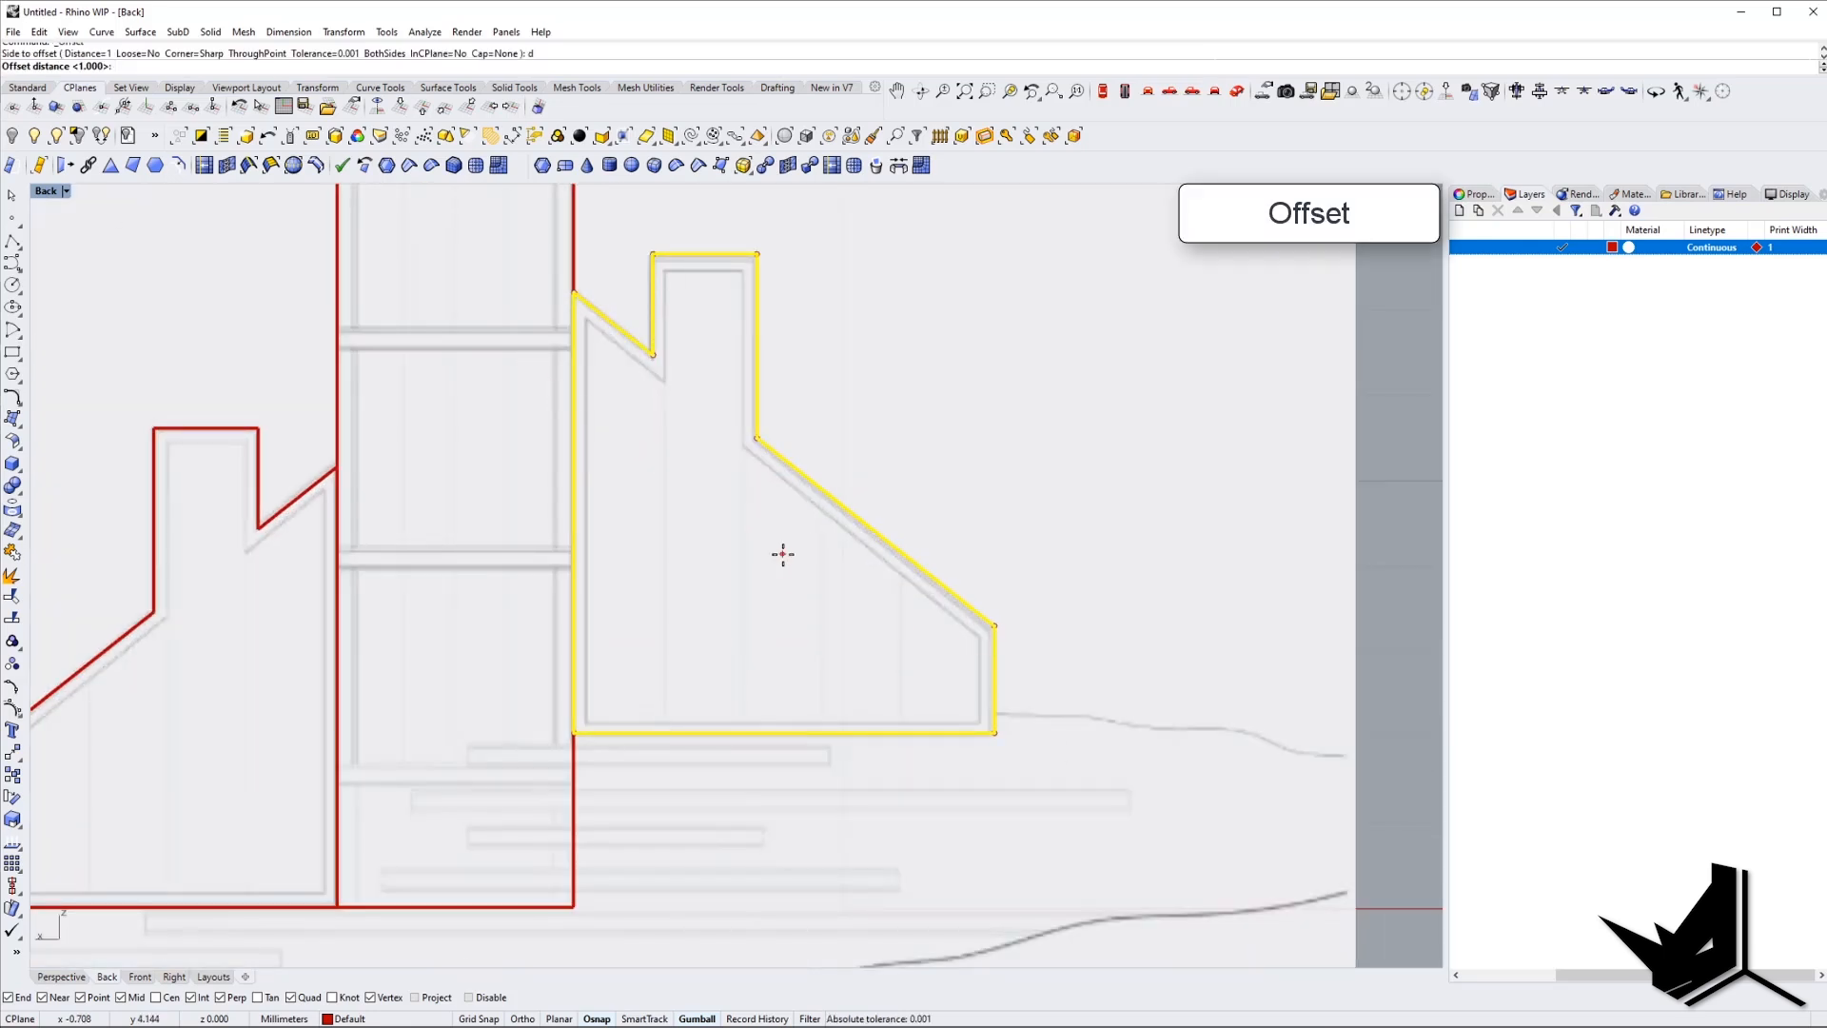
type("20")
key("Return")
left_click(781, 552)
key("Delete")
key("Escape")
Try to offset the raised wing outline inward with a distance of 2.
left_click_drag(858, 459, 774, 555)
right_click_drag(774, 555, 795, 566)
type("o")
key("Return")
type("2")
key("Return")
key("Escape")
key("Escape")
Try to offset the raised wing outline inward with a distance of 0.2.
left_click_drag(878, 456, 794, 533)
right_click_drag(794, 533, 791, 497)
type("o")
key("Return")
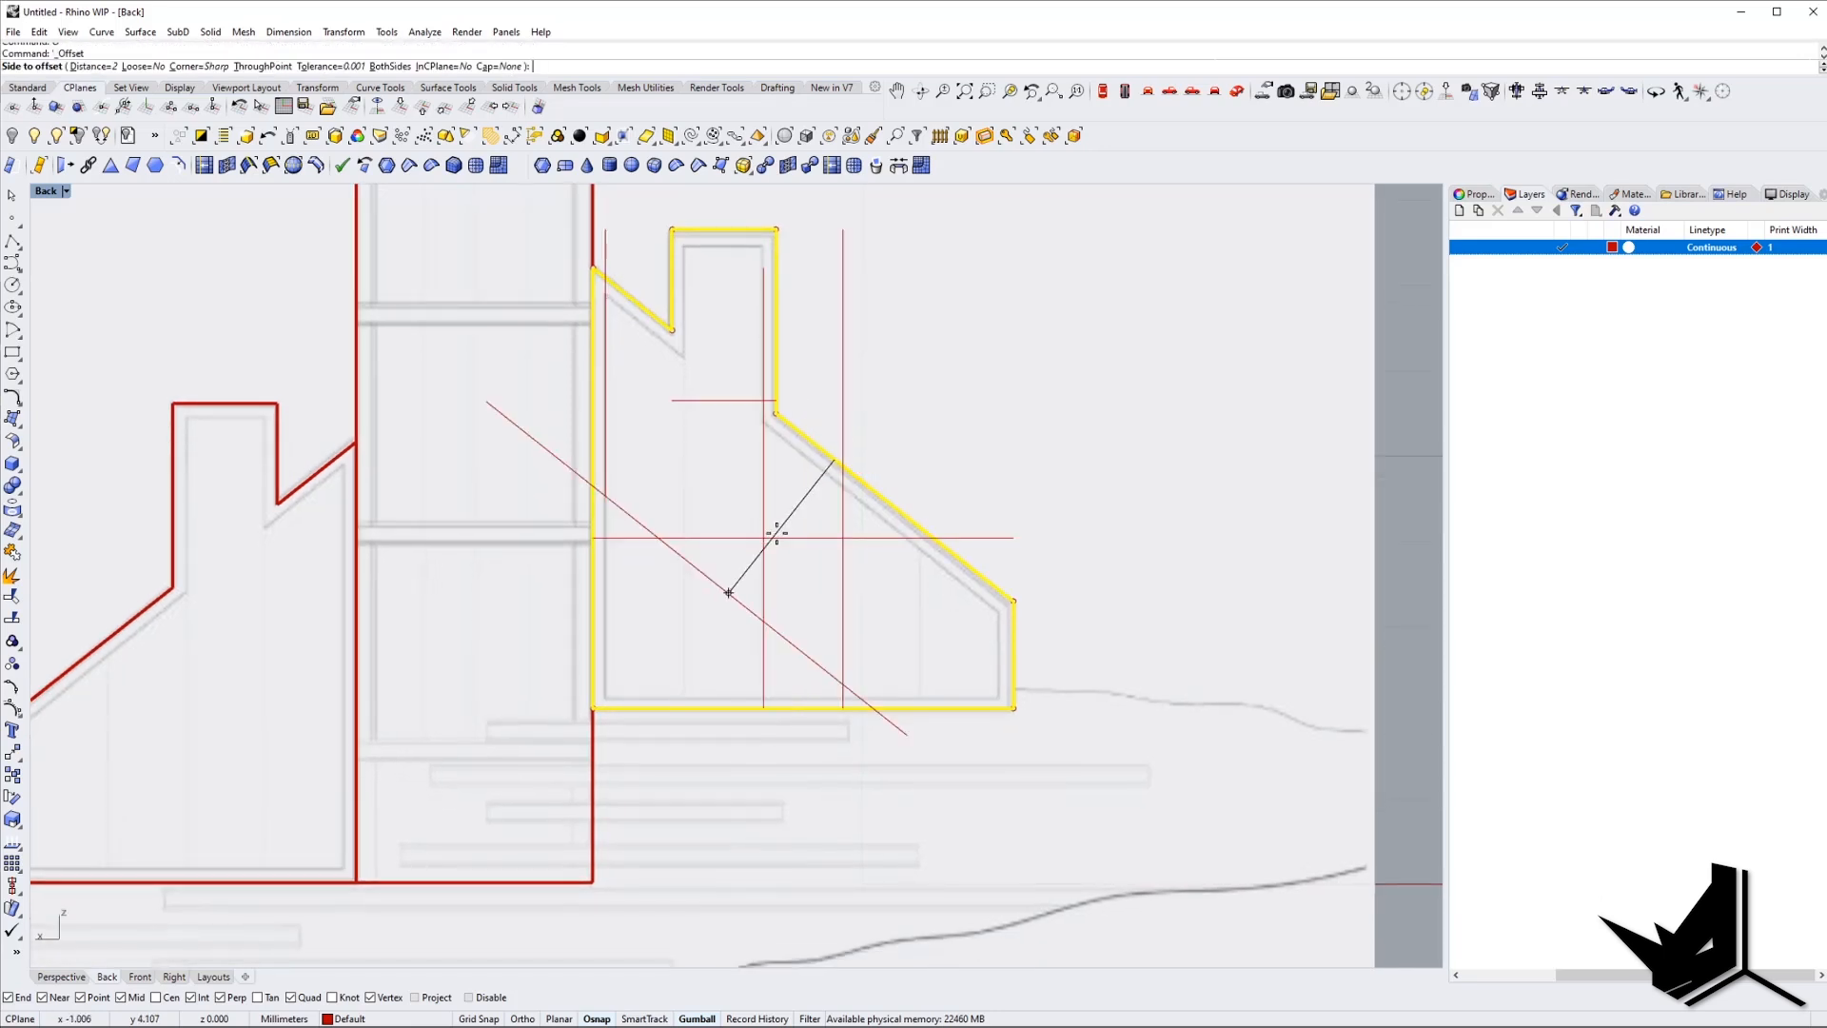
type("0.2")
key("Return")
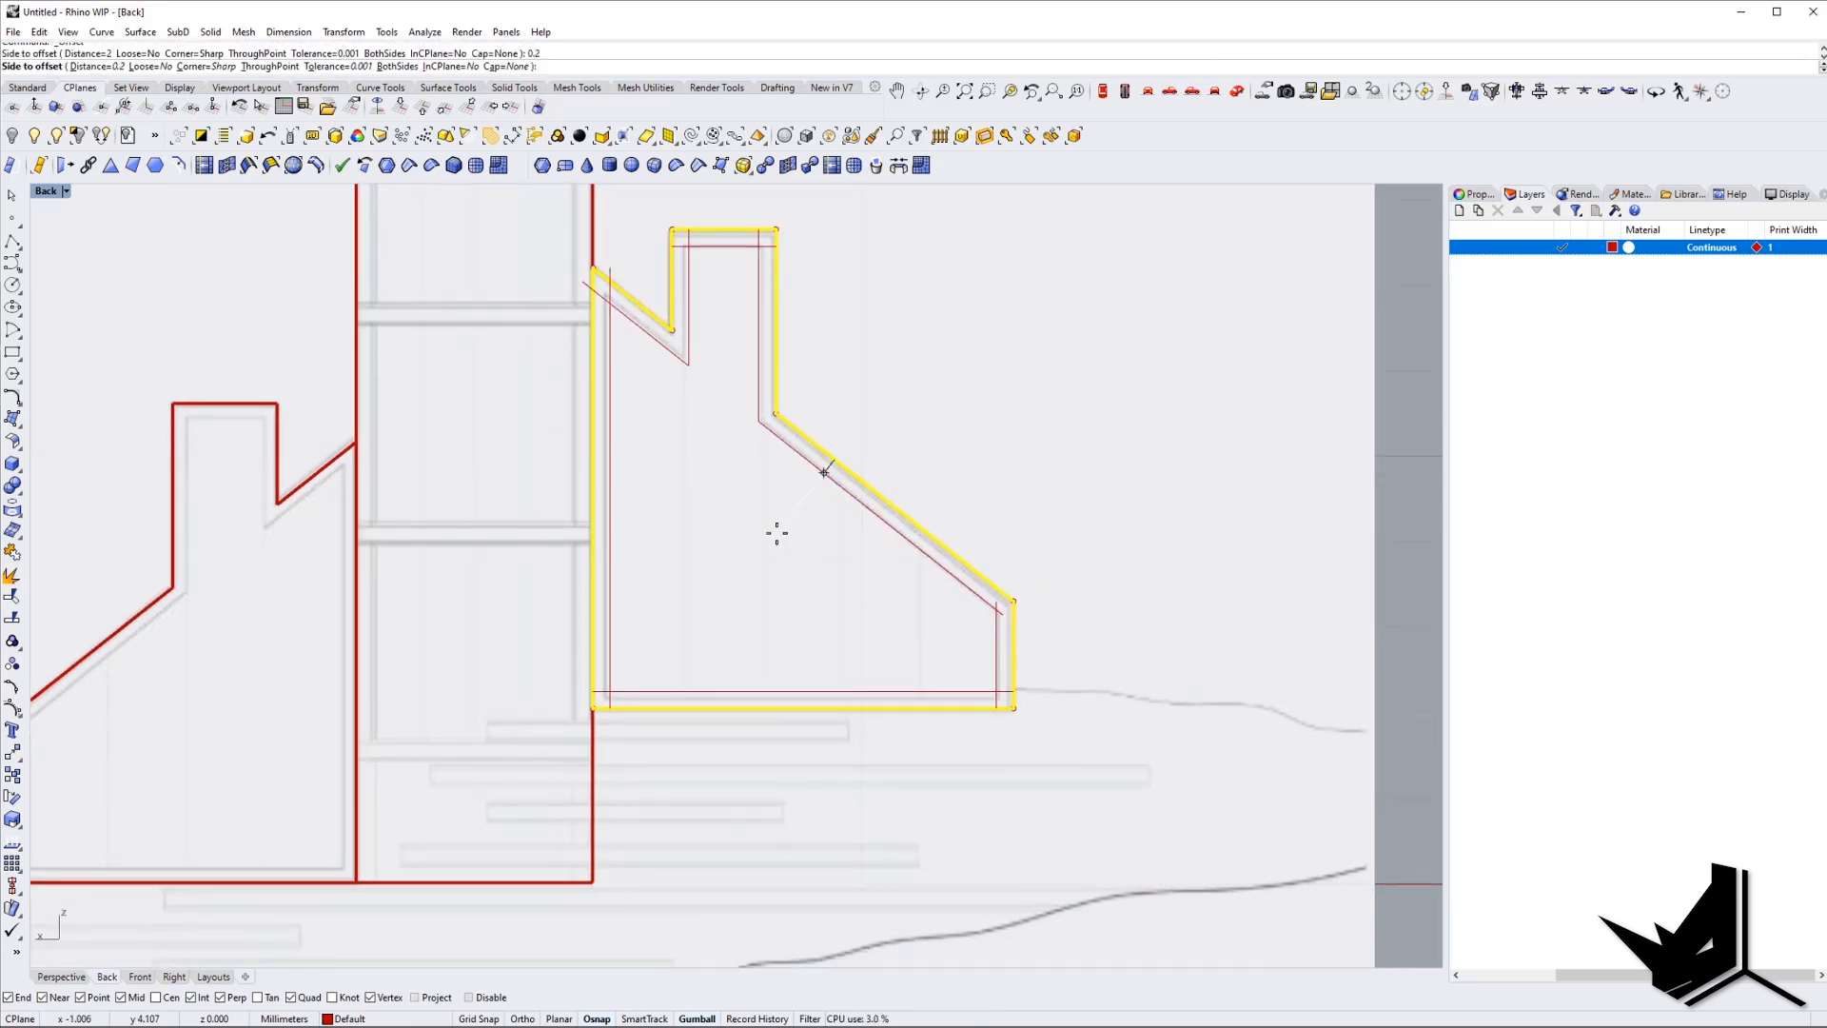
key("Escape")
key("Escape")
Offset the raised wing outline inward by 0.15 mm to form its wall thickness.
left_click_drag(877, 416, 805, 506)
right_click_drag(805, 506, 788, 495)
type("o")
key("Return")
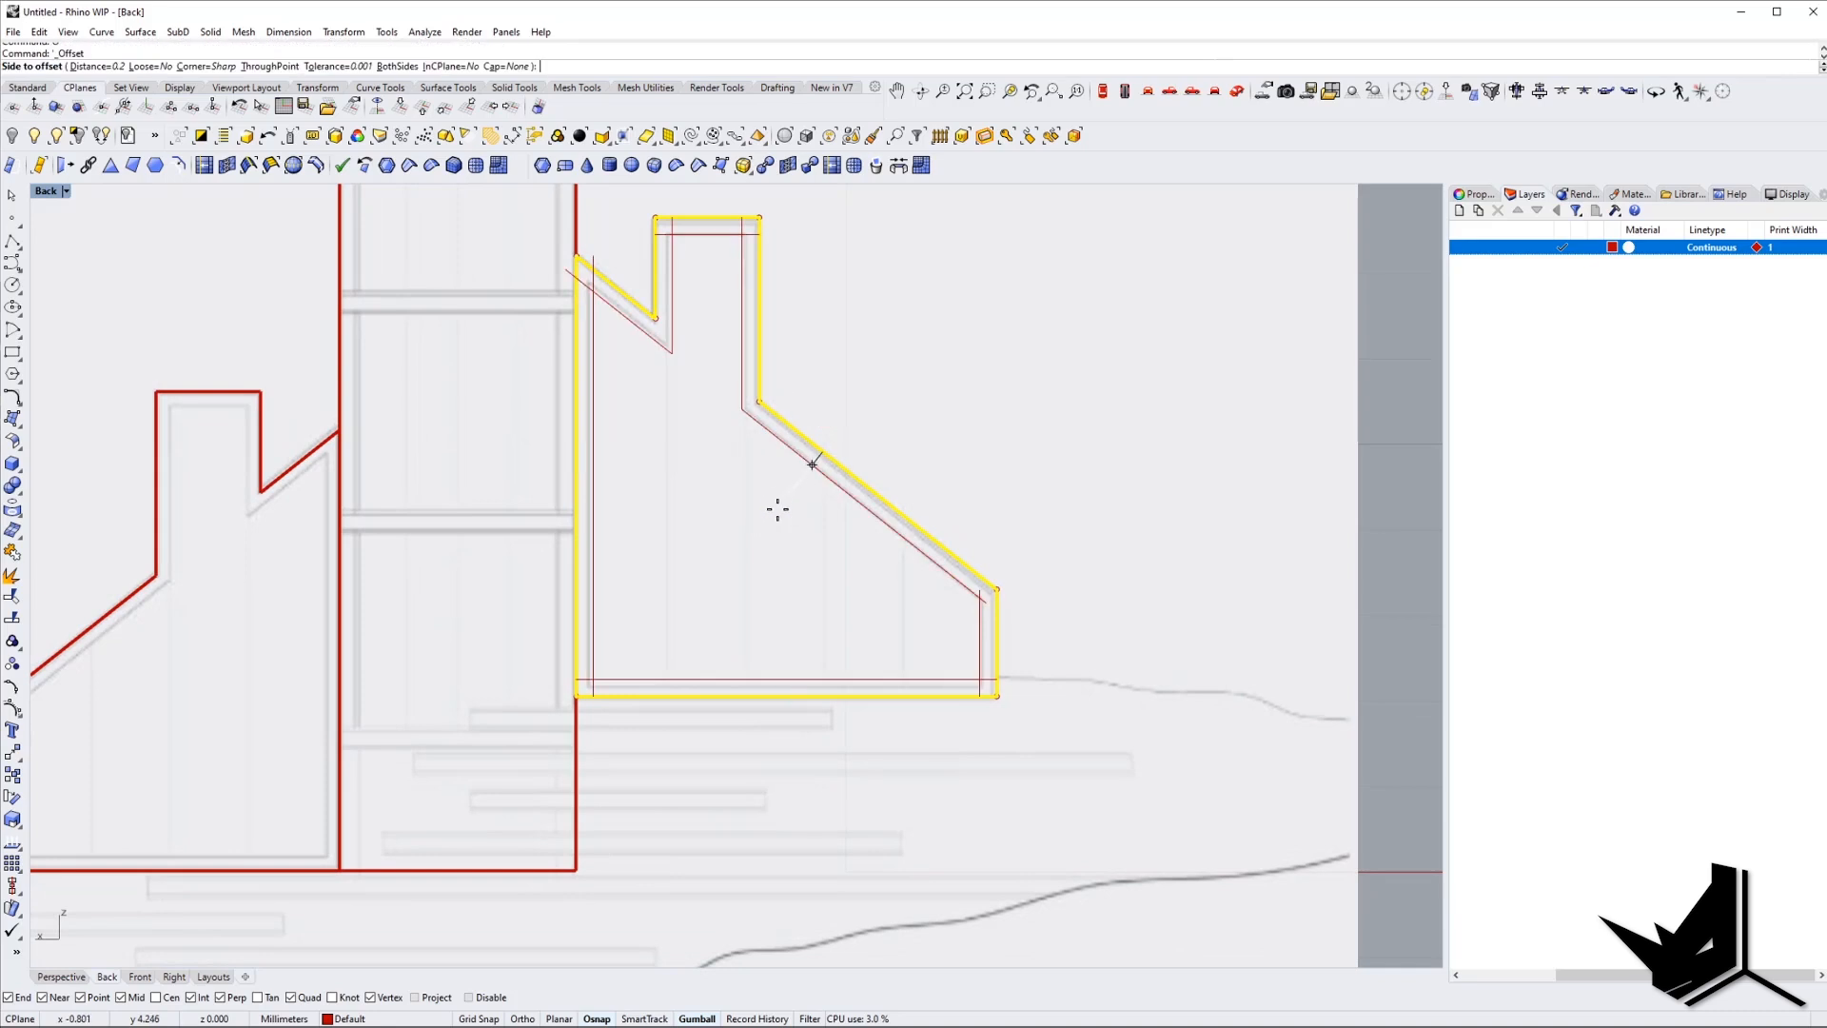
left_click(95, 66)
type("0.15")
key("Return")
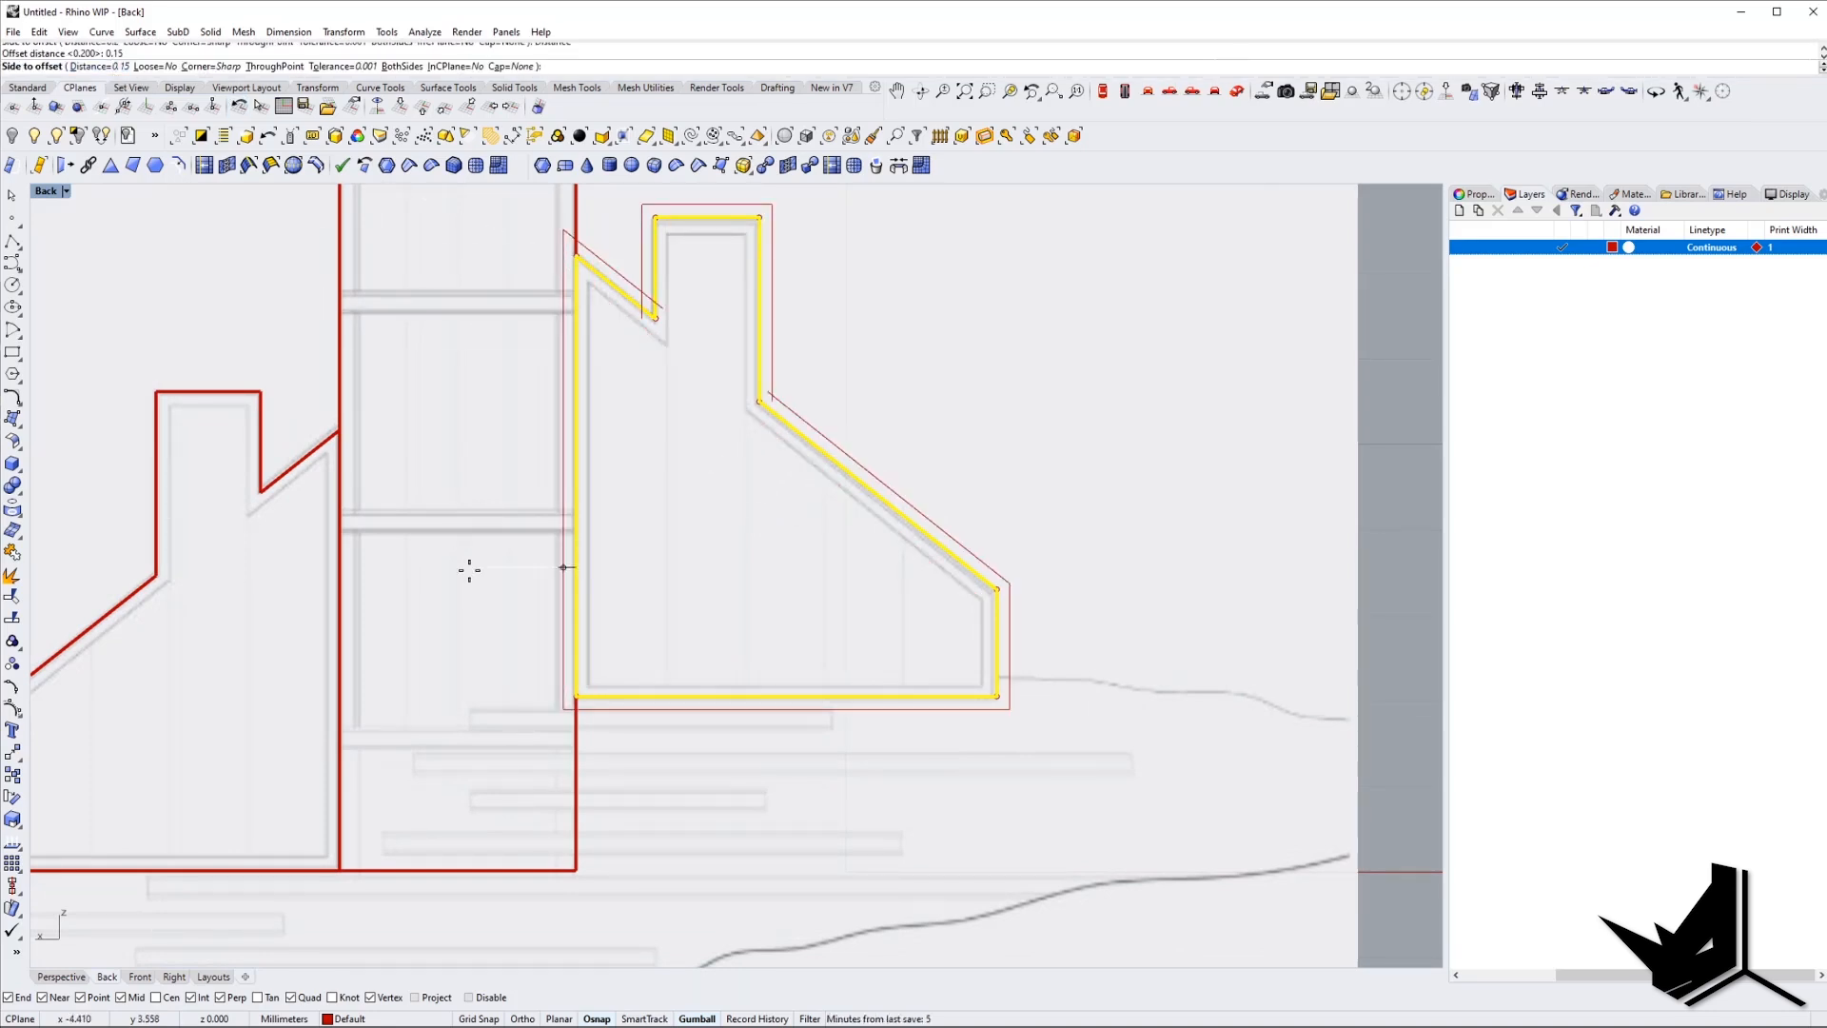
left_click(712, 539)
key("Escape")
Offset the lower wing outline inward by 0.15 mm to form its wall thickness.
right_click_drag(760, 470, 996, 563)
left_click(572, 636)
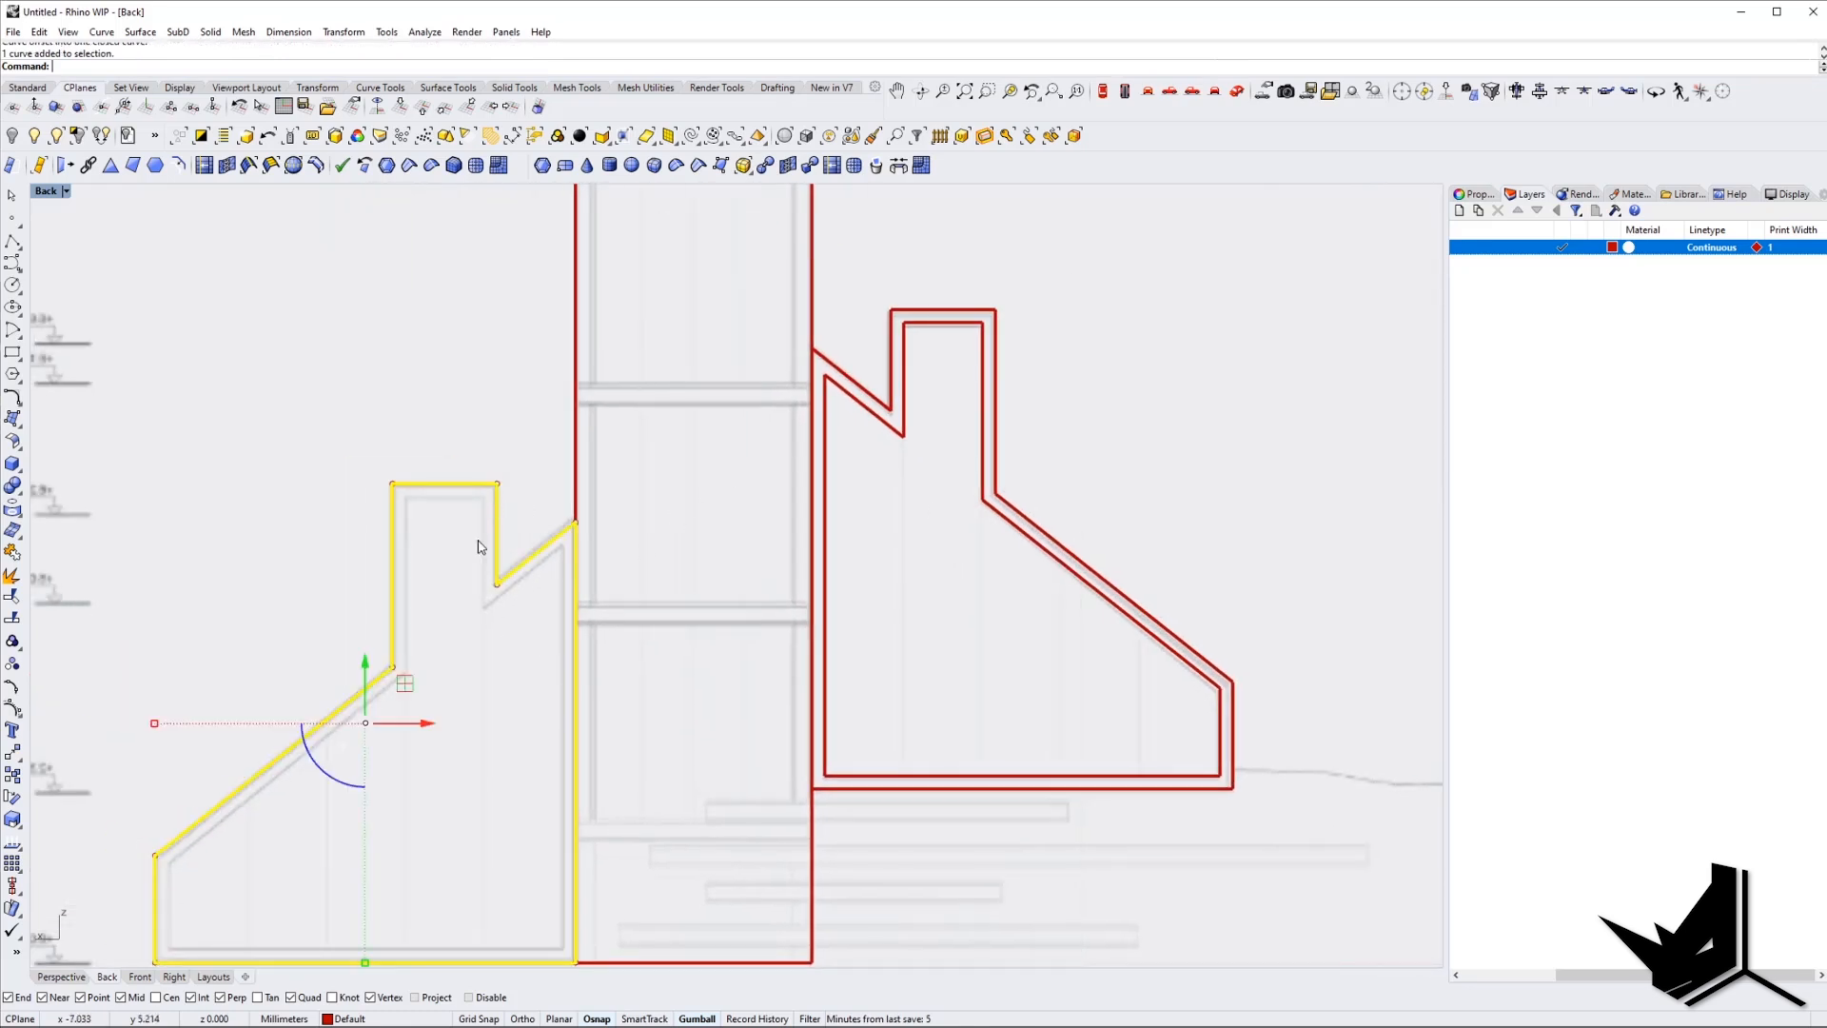
key("Return")
left_click(487, 710)
Offset the central tower outline inward by 0.2 mm to form its wall thickness.
scroll(620, 443, "down", 3)
right_click_drag(618, 438, 632, 464)
scroll(631, 402, "up", 6)
left_click_drag(631, 396, 598, 267)
type("O")
key("Return")
key("Escape")
key("Escape")
type("O")
key("Return")
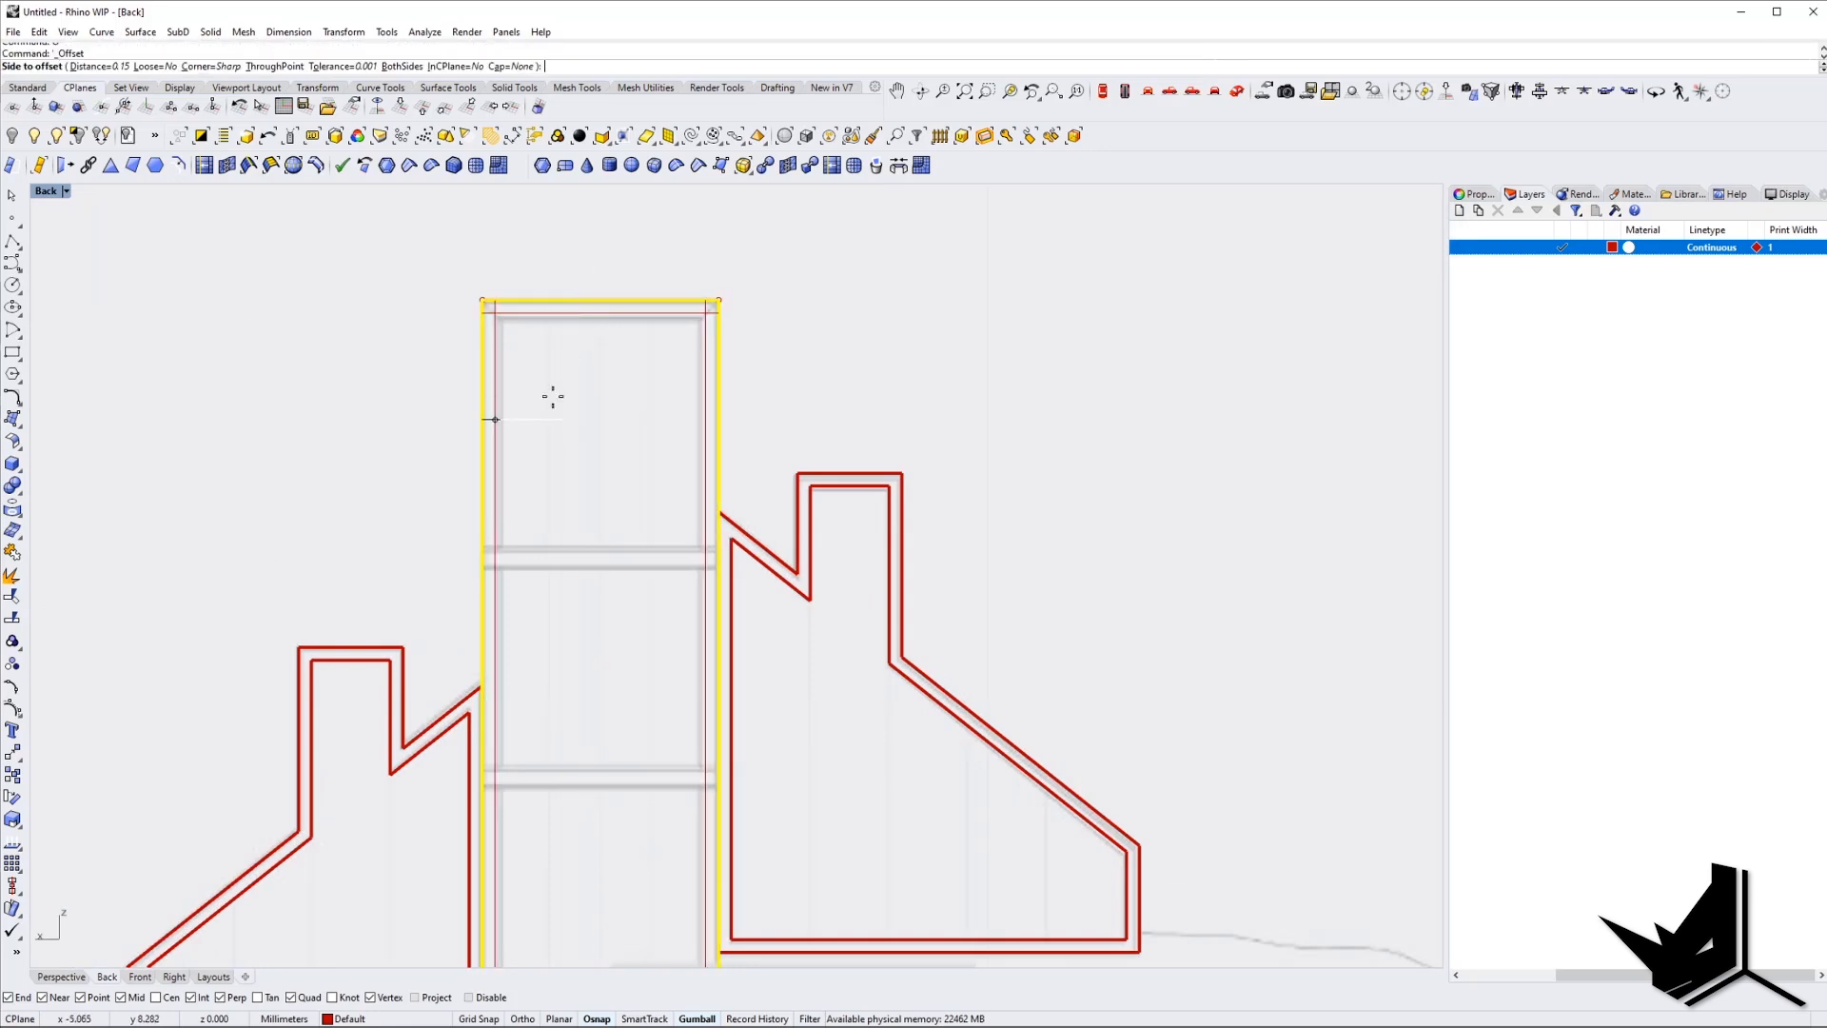
left_click(92, 53)
type("0.2")
key("Return")
left_click(645, 476)
key("Escape")
Set the print width of the Default layer to 0.7 mm.
right_click_drag(599, 537, 595, 318)
scroll(596, 317, "down", 6)
right_click_drag(632, 572, 638, 612)
scroll(643, 611, "up", 4)
scroll(643, 611, "down", 4)
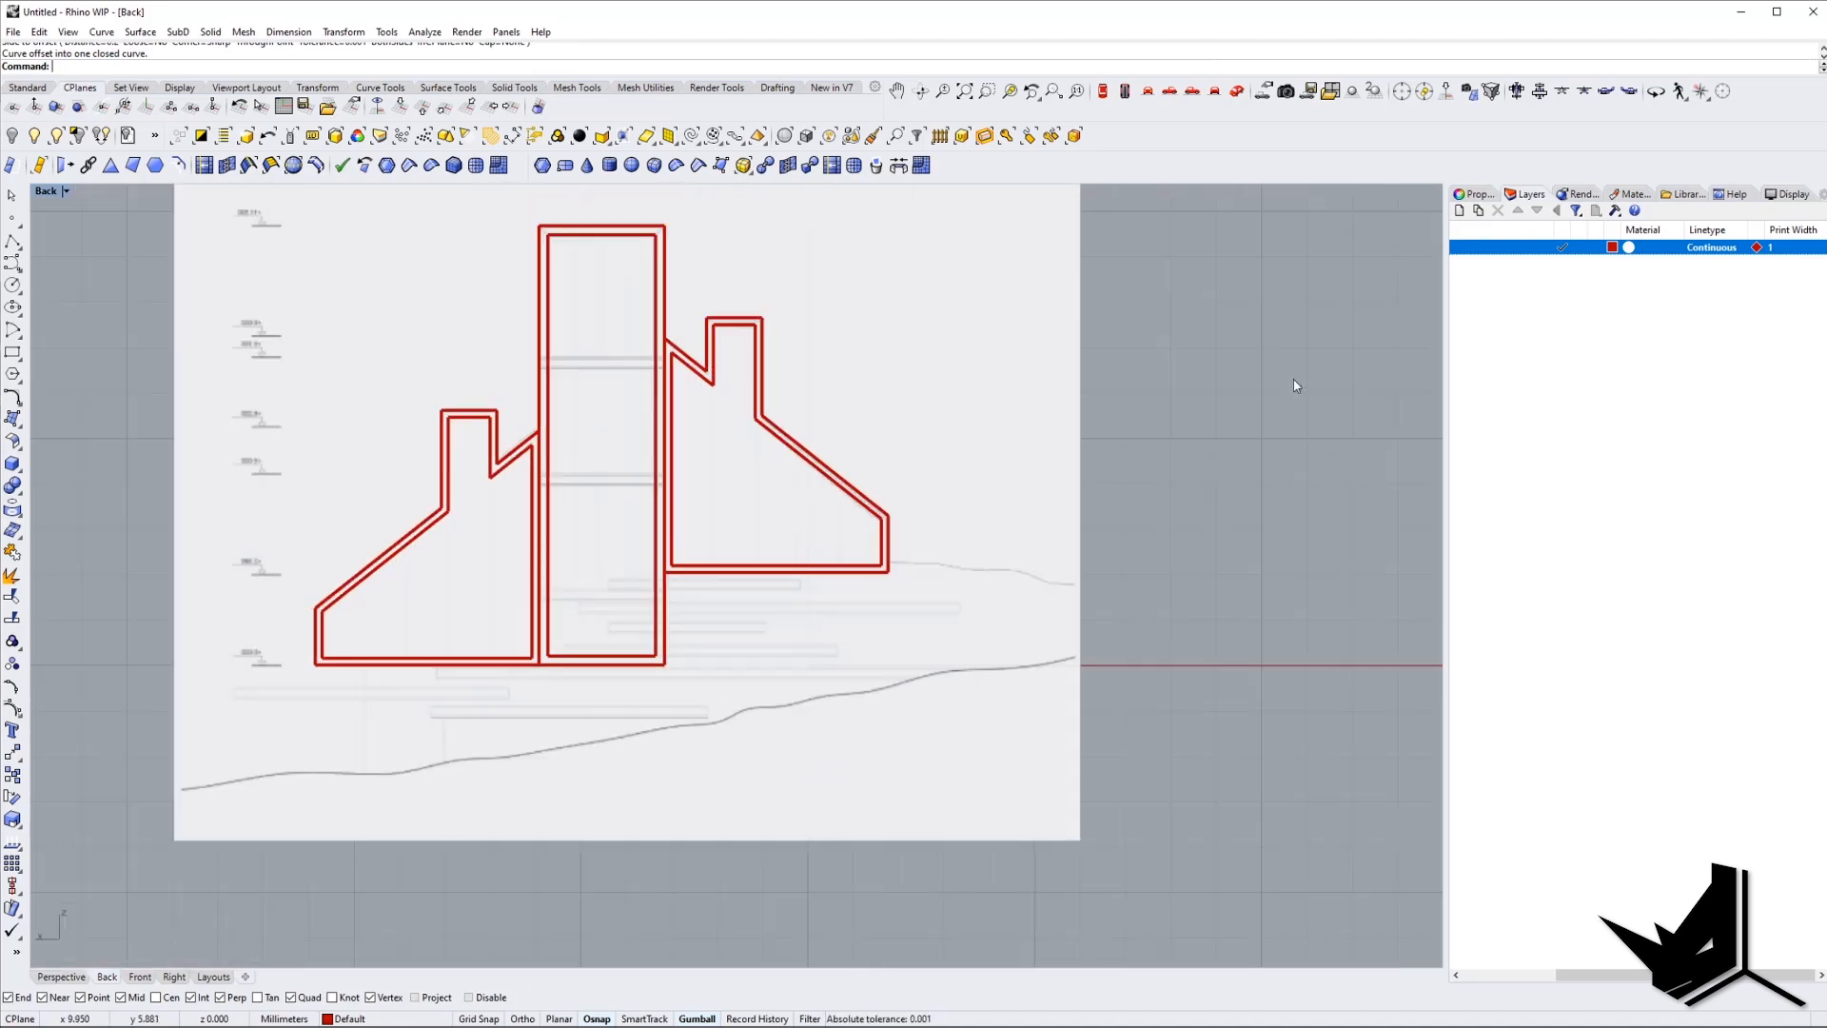
left_click(1772, 247)
left_click(923, 491)
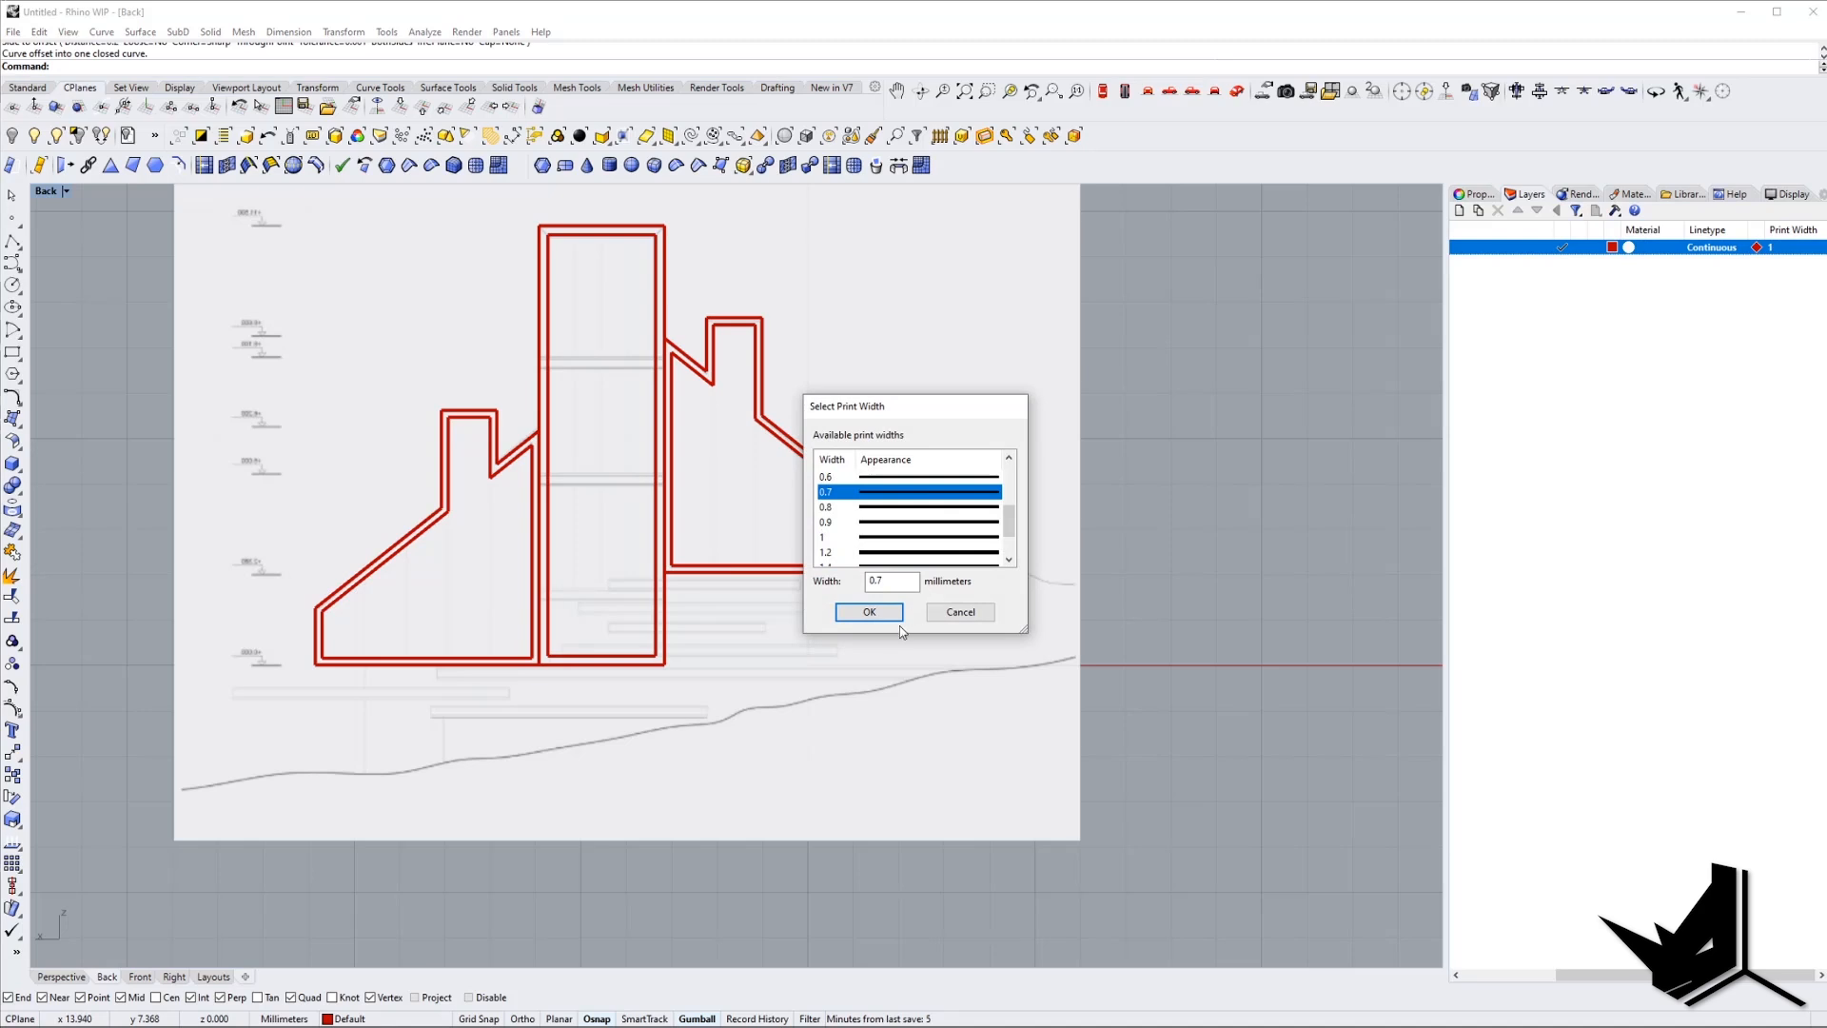
left_click(869, 612)
Draw a rectangle tracing the lowest step slab beneath the tower and lower wing on the elevation.
scroll(706, 609, "up", 4)
scroll(713, 646, "up", 3)
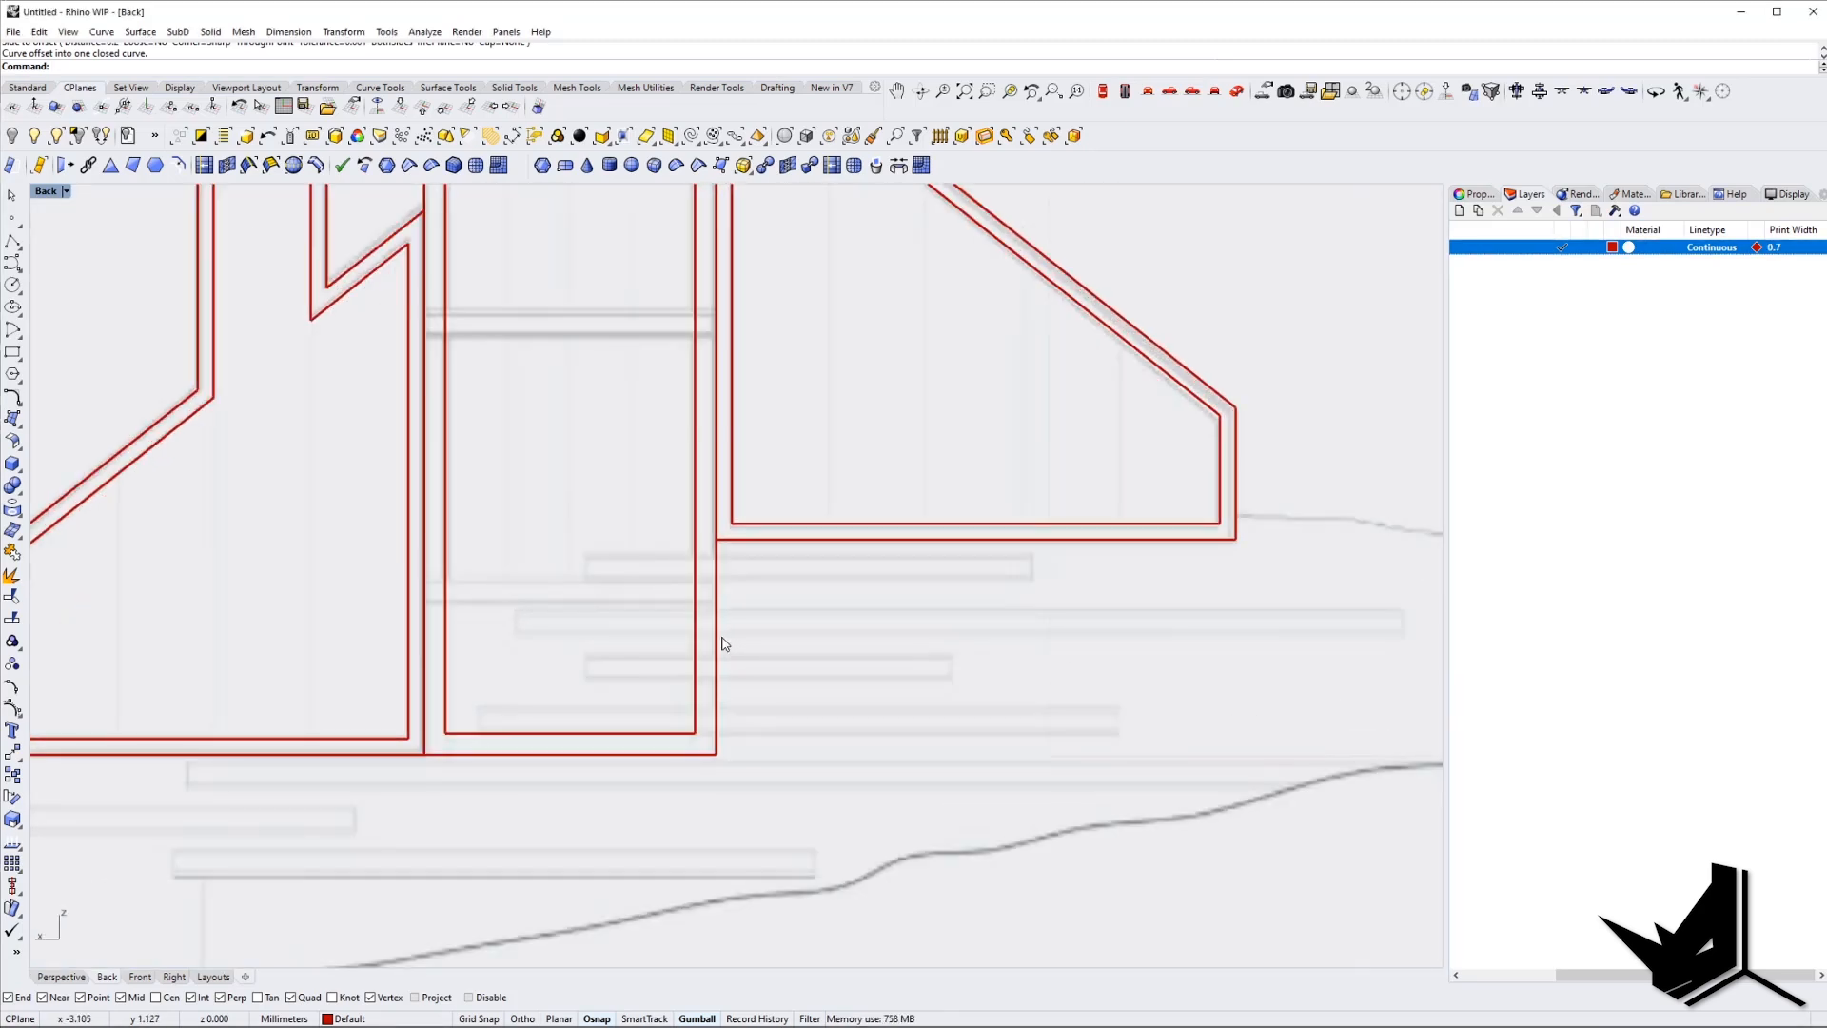
scroll(399, 795, "down", 8)
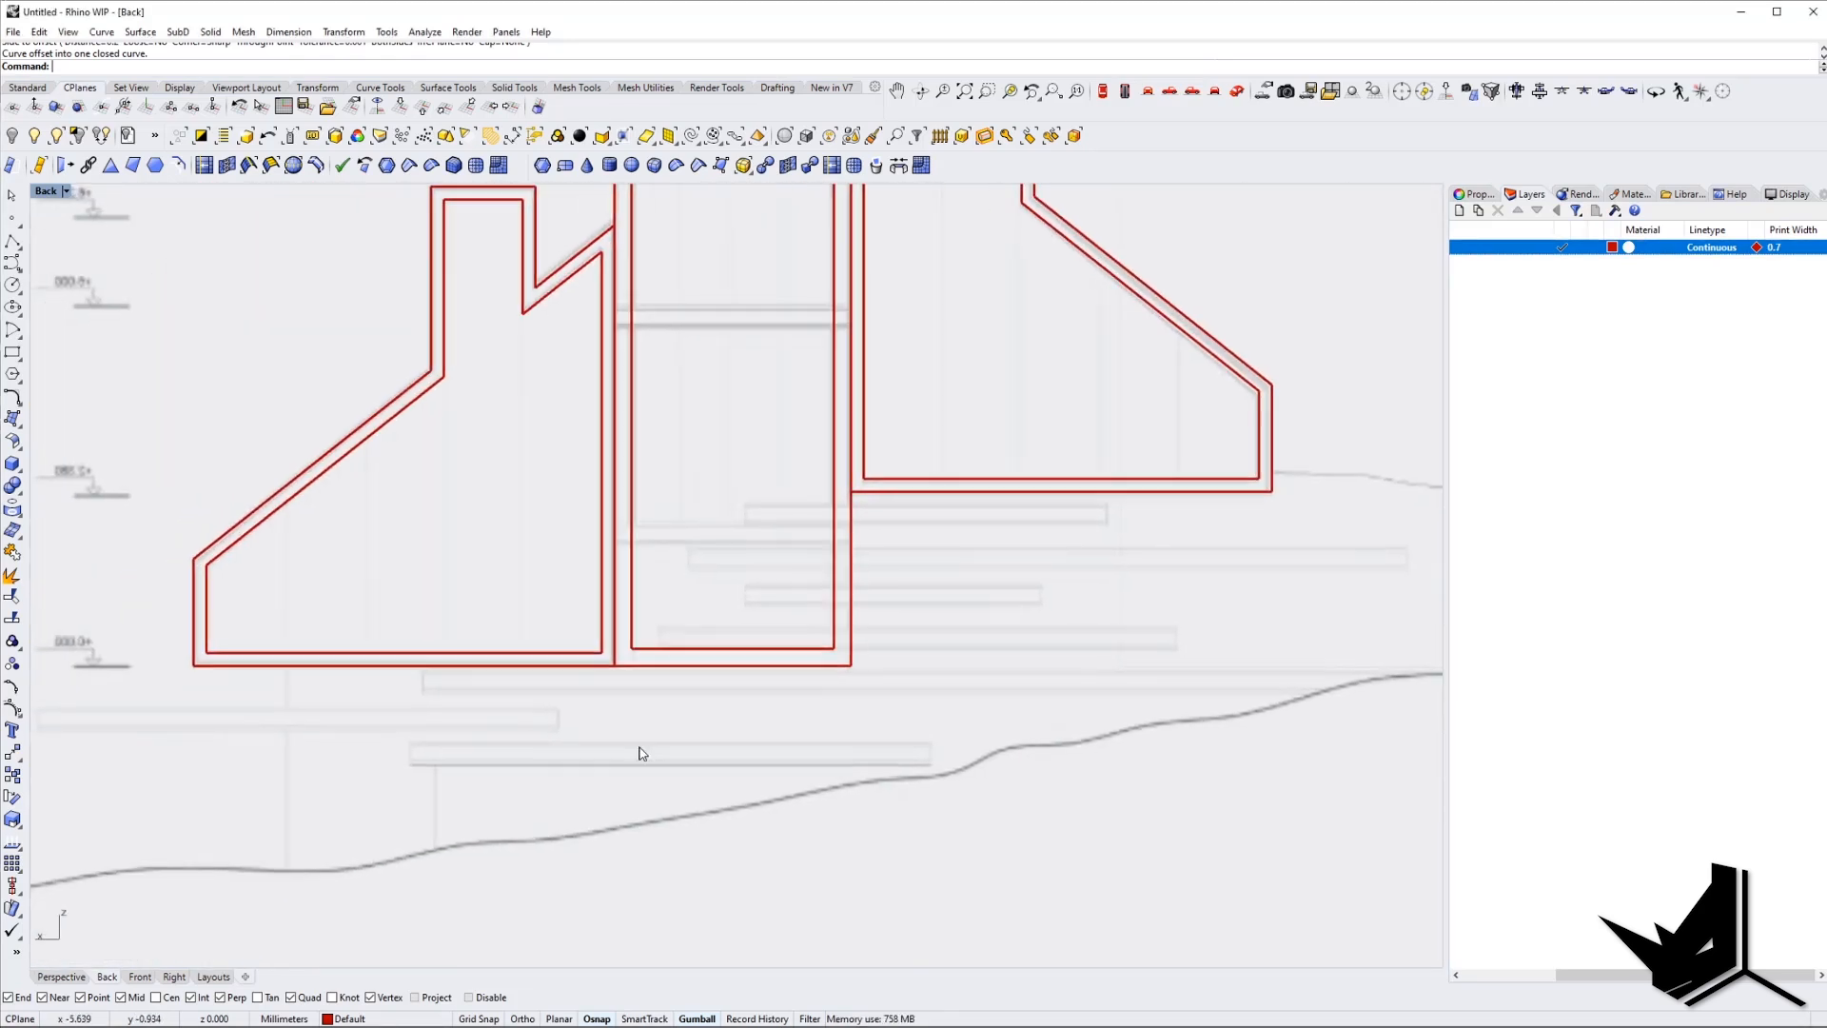
scroll(497, 747, "up", 10)
type("Rectangle")
key("Return")
left_click(473, 735)
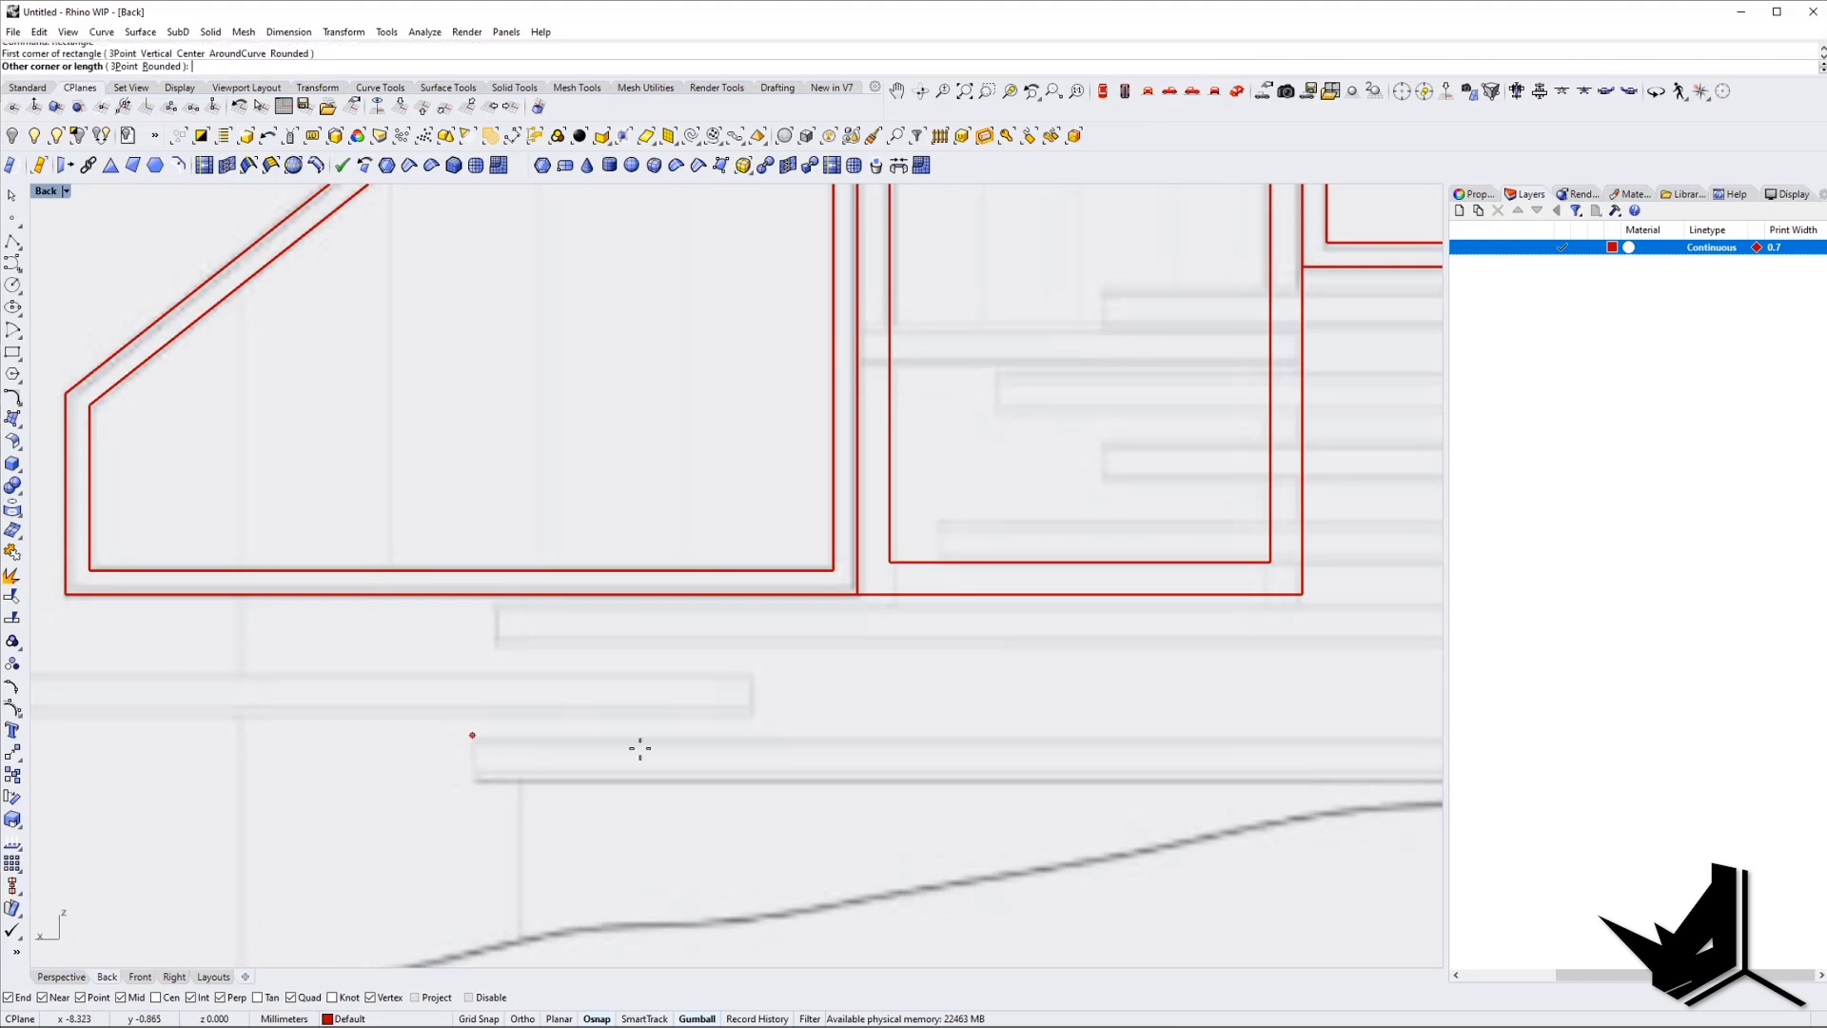
right_click_drag(630, 768, 343, 776)
left_click(1173, 793)
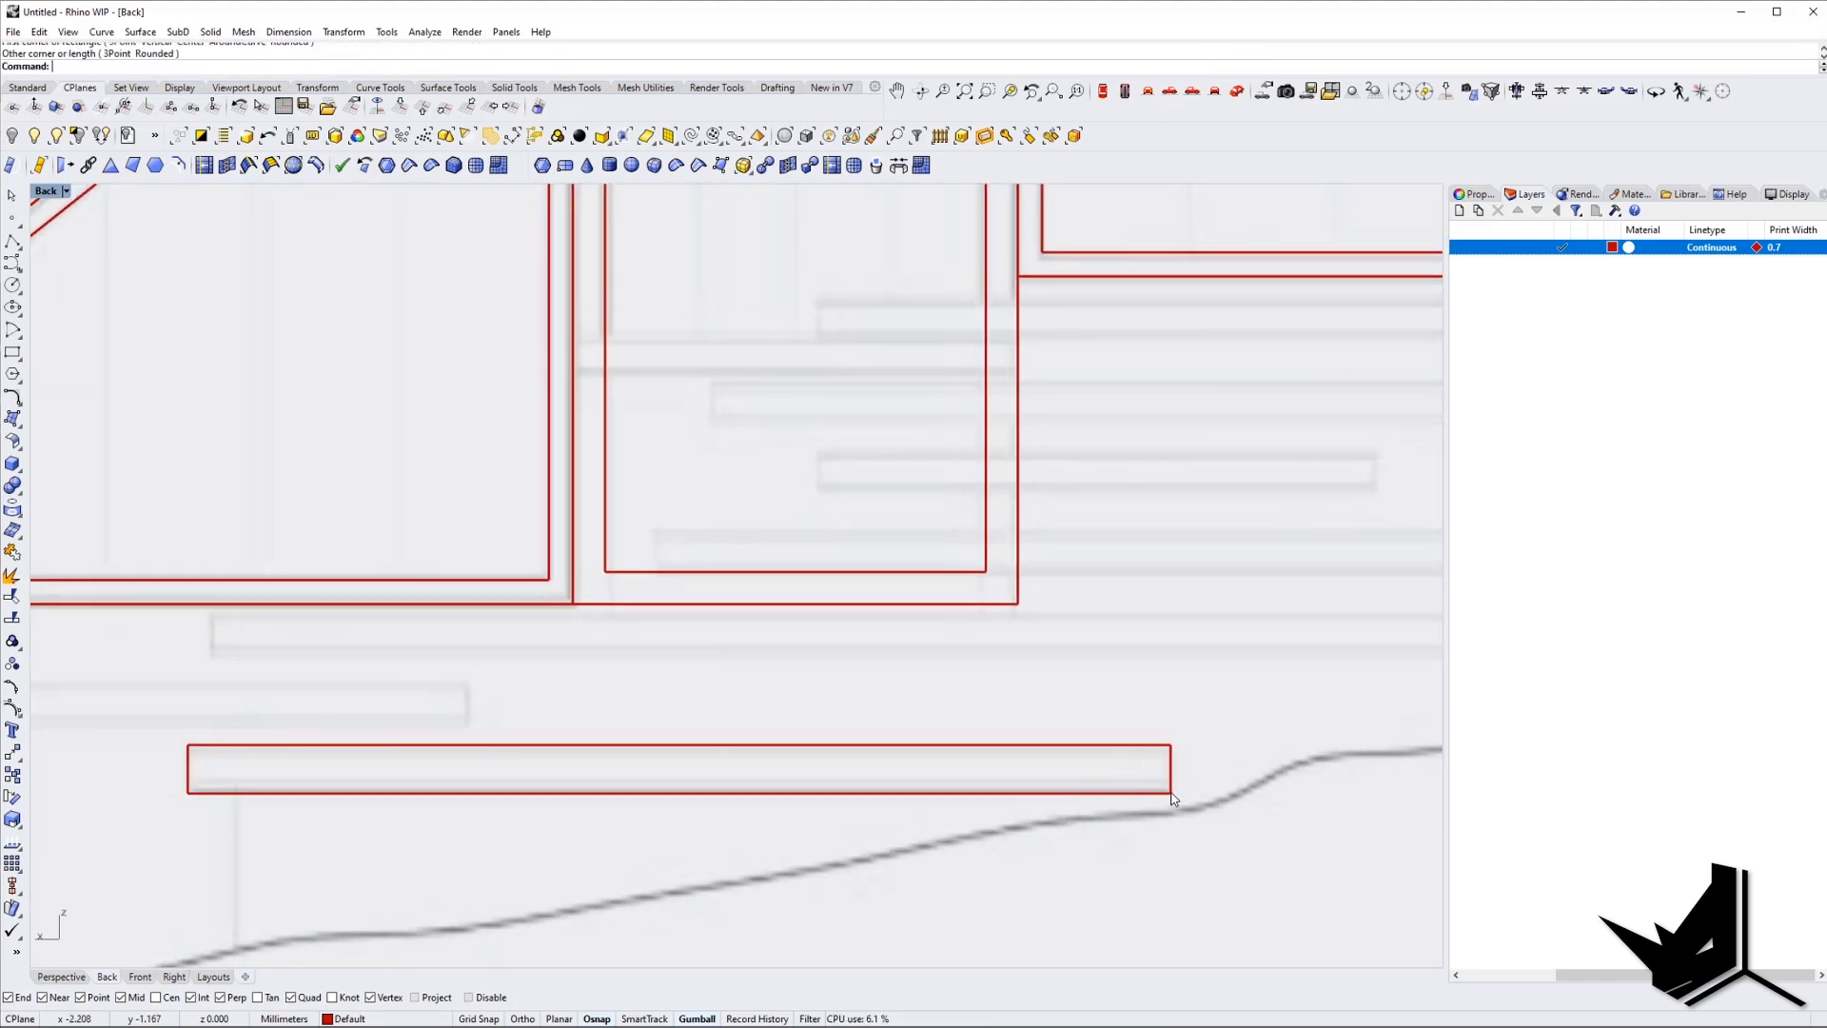
Copy the lowest step rectangle onto the next slab up, which extends out beneath the lower wing.
scroll(1134, 788, "down", 2)
left_click(1142, 769)
left_click_drag(1148, 752, 689, 712)
right_click_drag(689, 712, 443, 725)
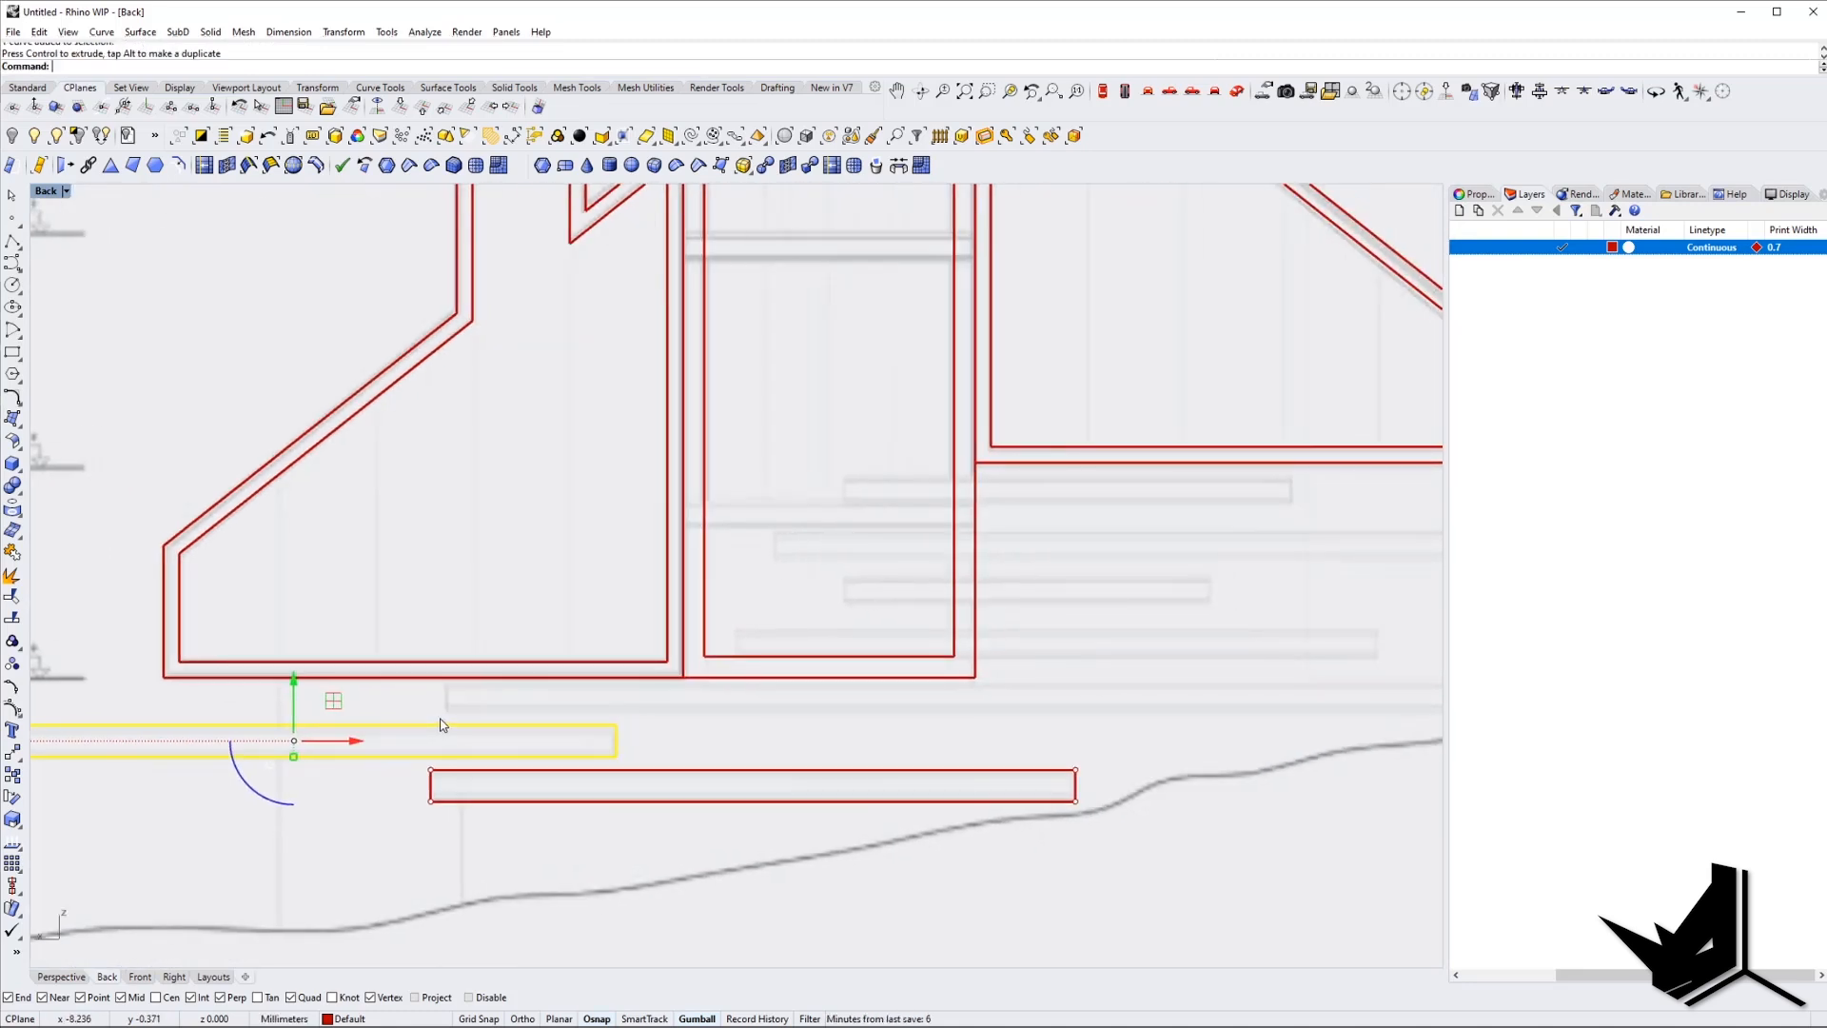
right_click_drag(549, 745, 419, 741)
left_click(500, 756)
scroll(490, 766, "down", 2)
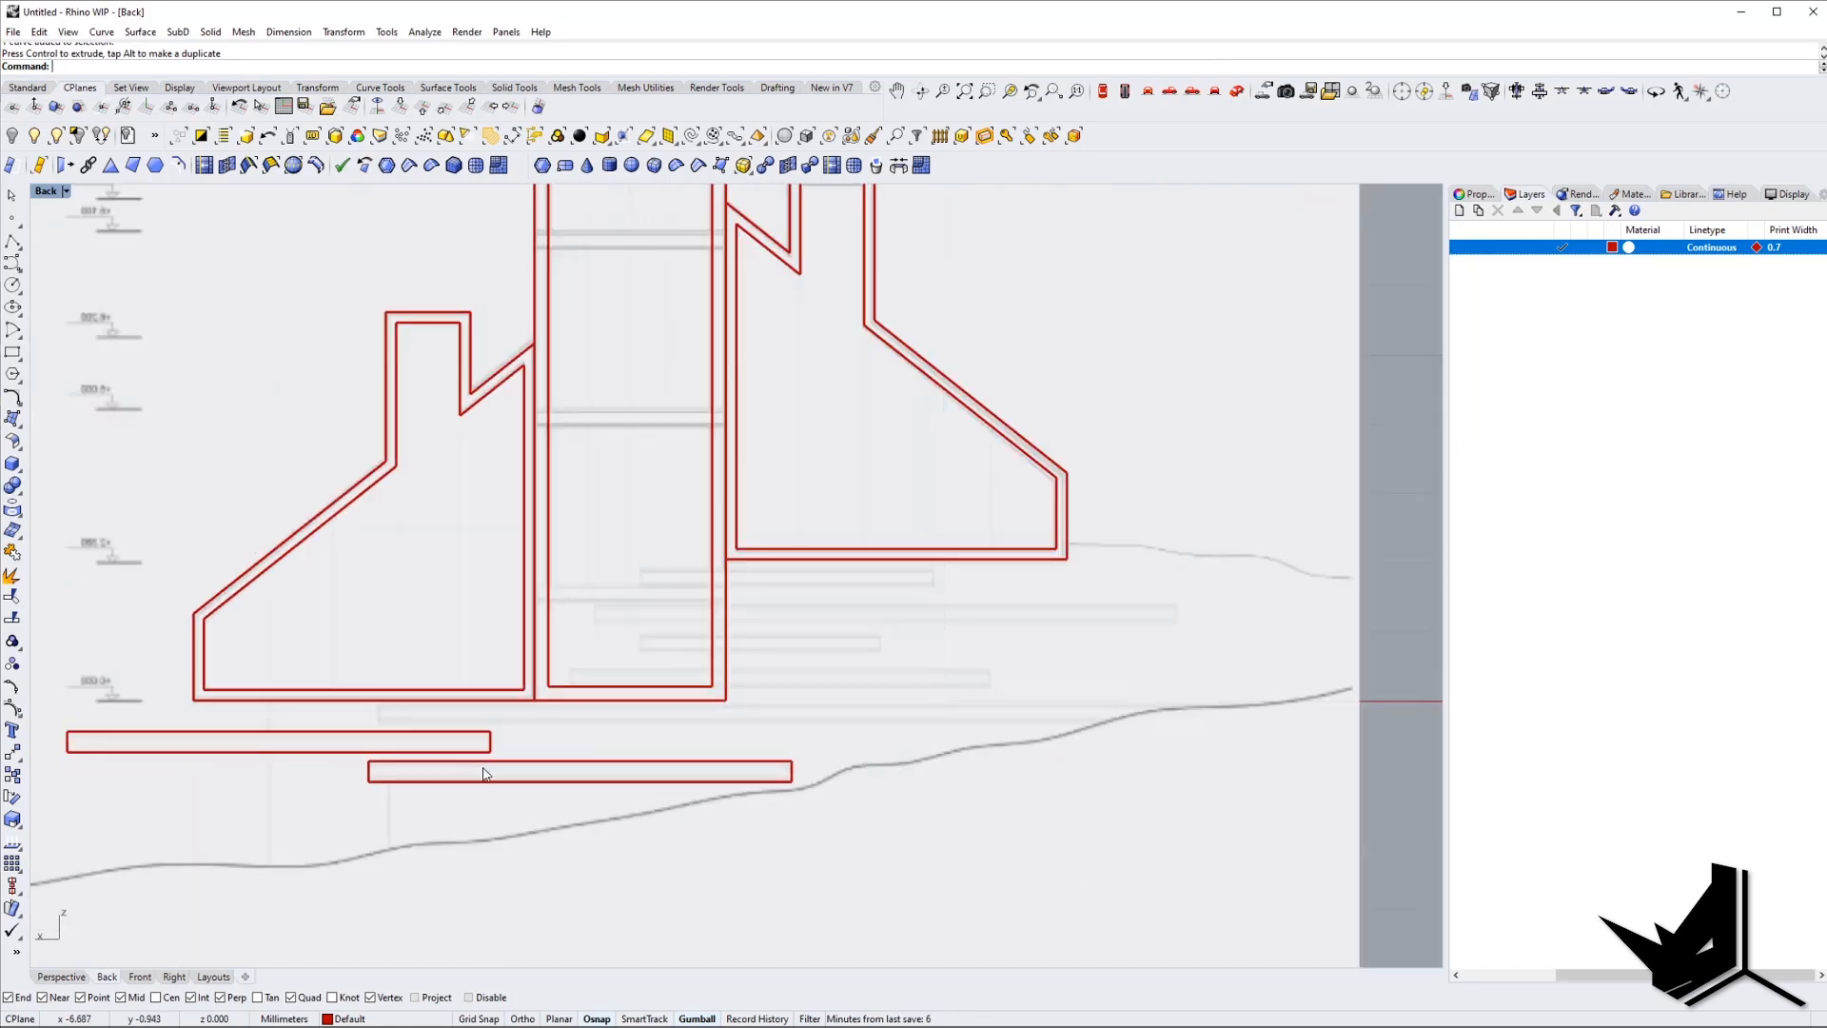
Copy the lowest step rectangle onto the long slab directly under the tower's base.
left_click(485, 772)
scroll(582, 749, "up", 3)
left_click_drag(618, 755, 636, 648)
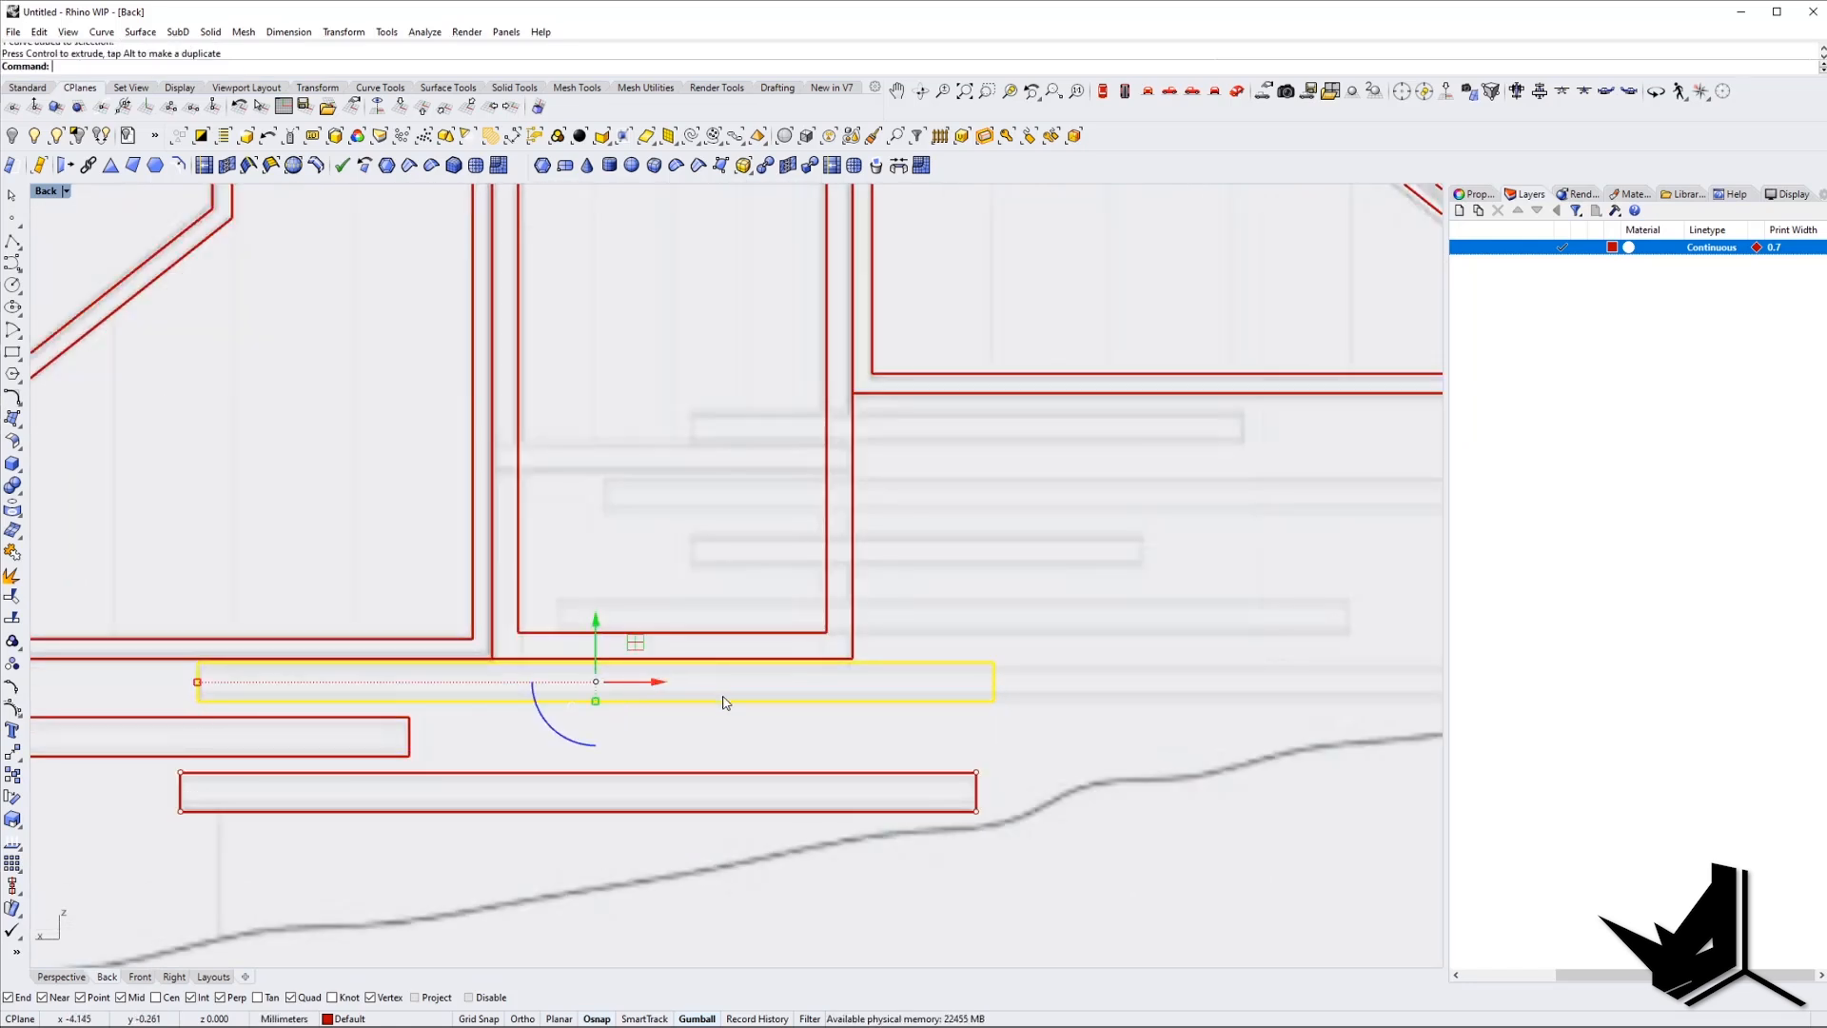
Stretch the copied rectangle horizontally with Scale1D to match the full length of the long slab under the tower.
key("Return")
left_click(199, 702)
left_click(994, 703)
right_click_drag(955, 713, 556, 729)
right_click_drag(1264, 767, 1078, 773)
left_click(1279, 786)
scroll(1237, 800, "down", 6)
key("Escape")
scroll(707, 764, "up", 6)
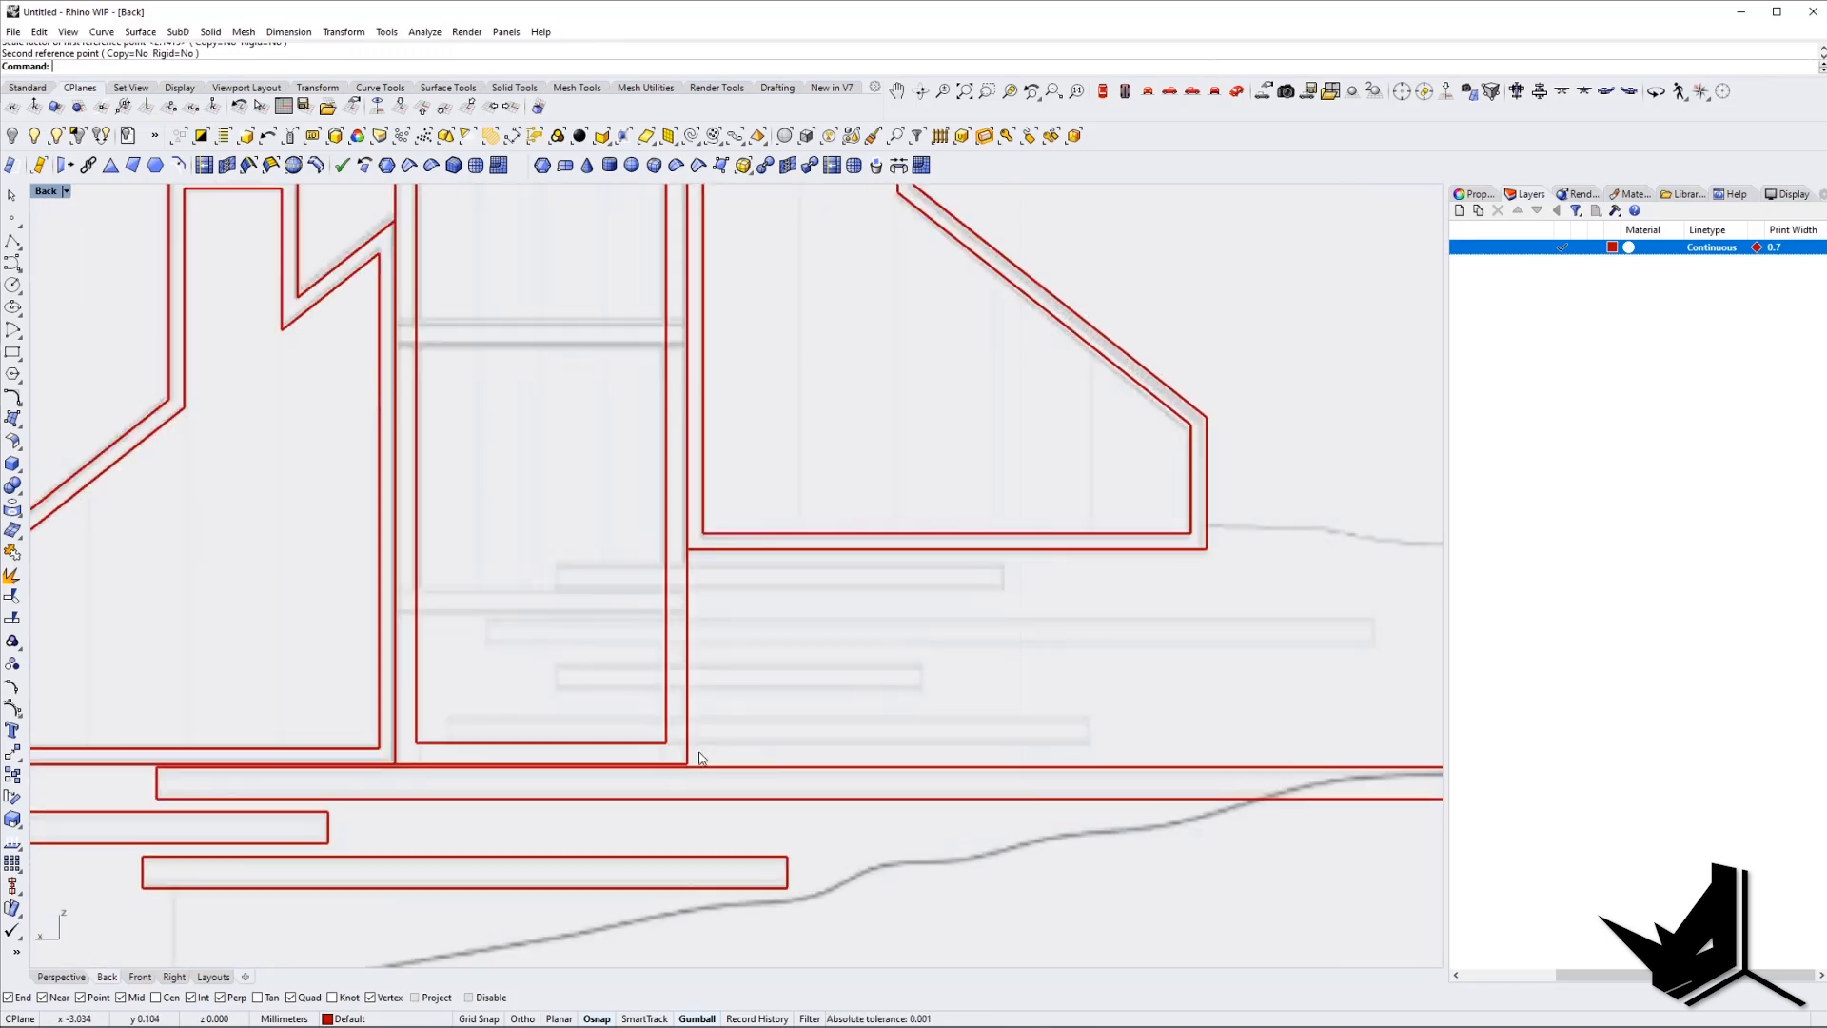
Copy the lowest step rectangle onto the slab just above the long one, crossing the tower's lower corner.
scroll(660, 883, "down", 5)
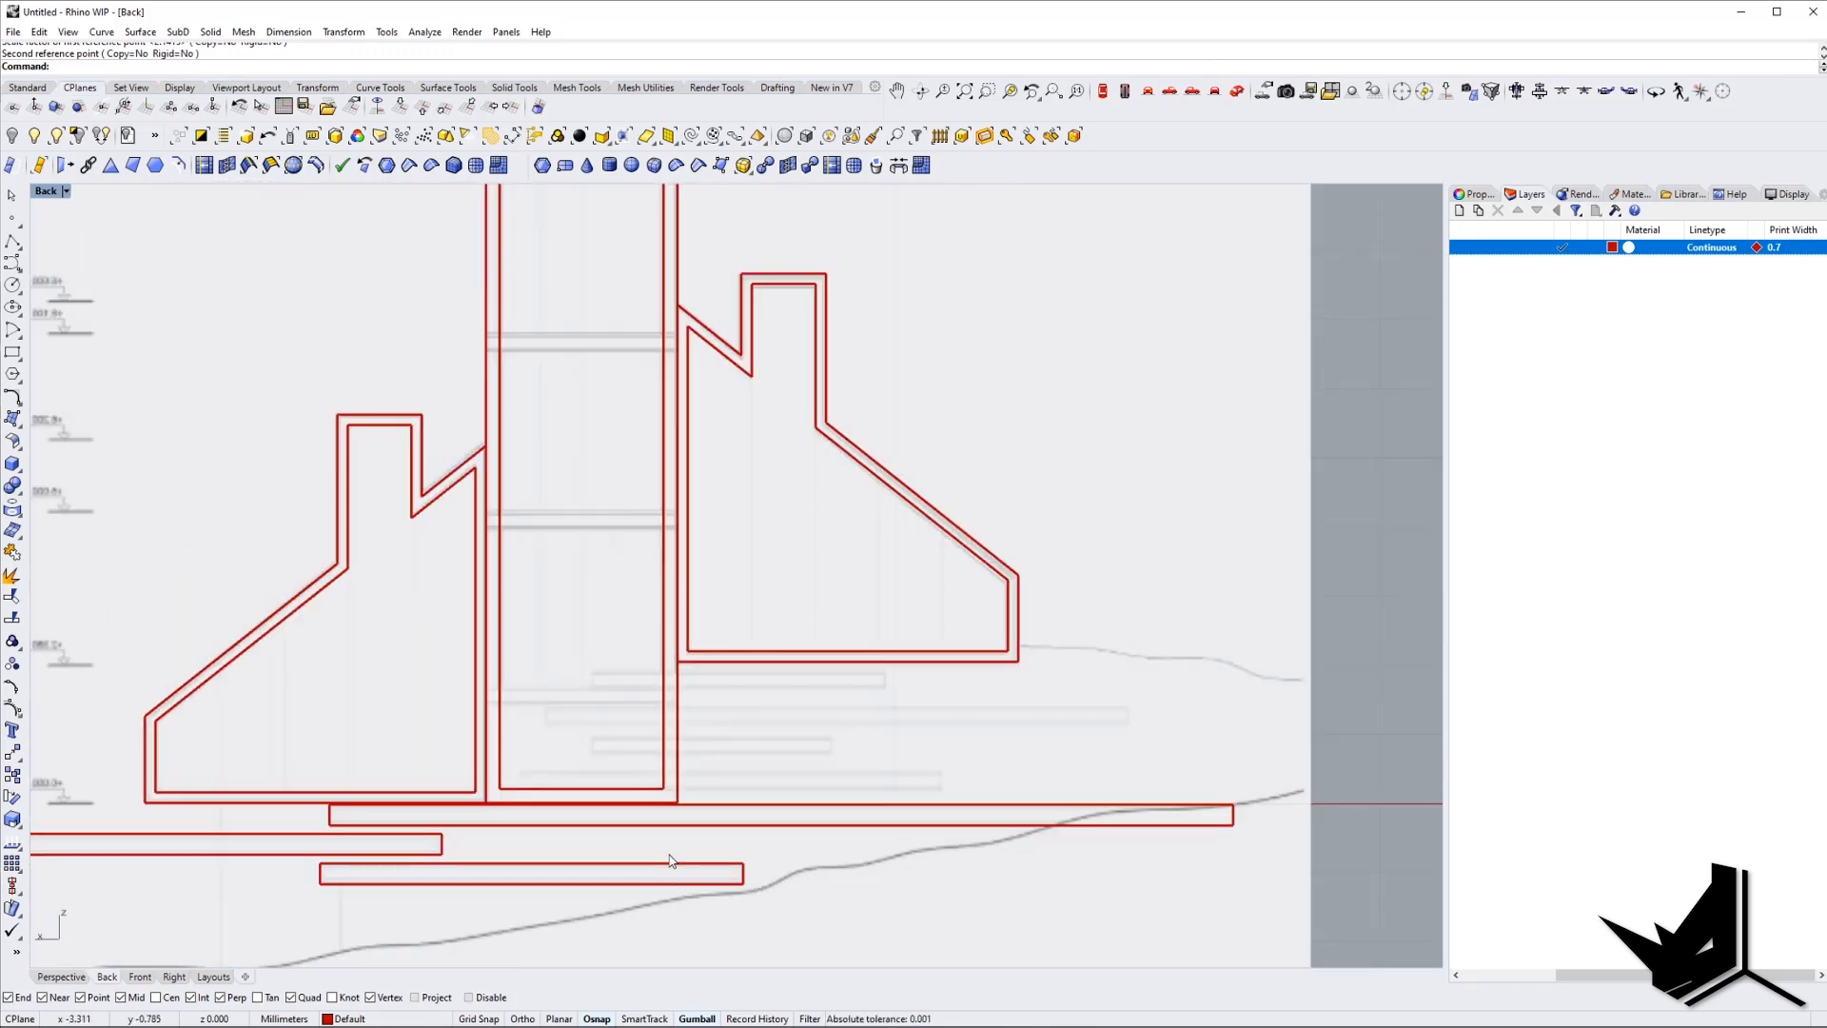
scroll(676, 860, "up", 5)
left_click(683, 885)
left_click_drag(492, 862, 802, 724, "alt")
right_click_drag(804, 726, 816, 749)
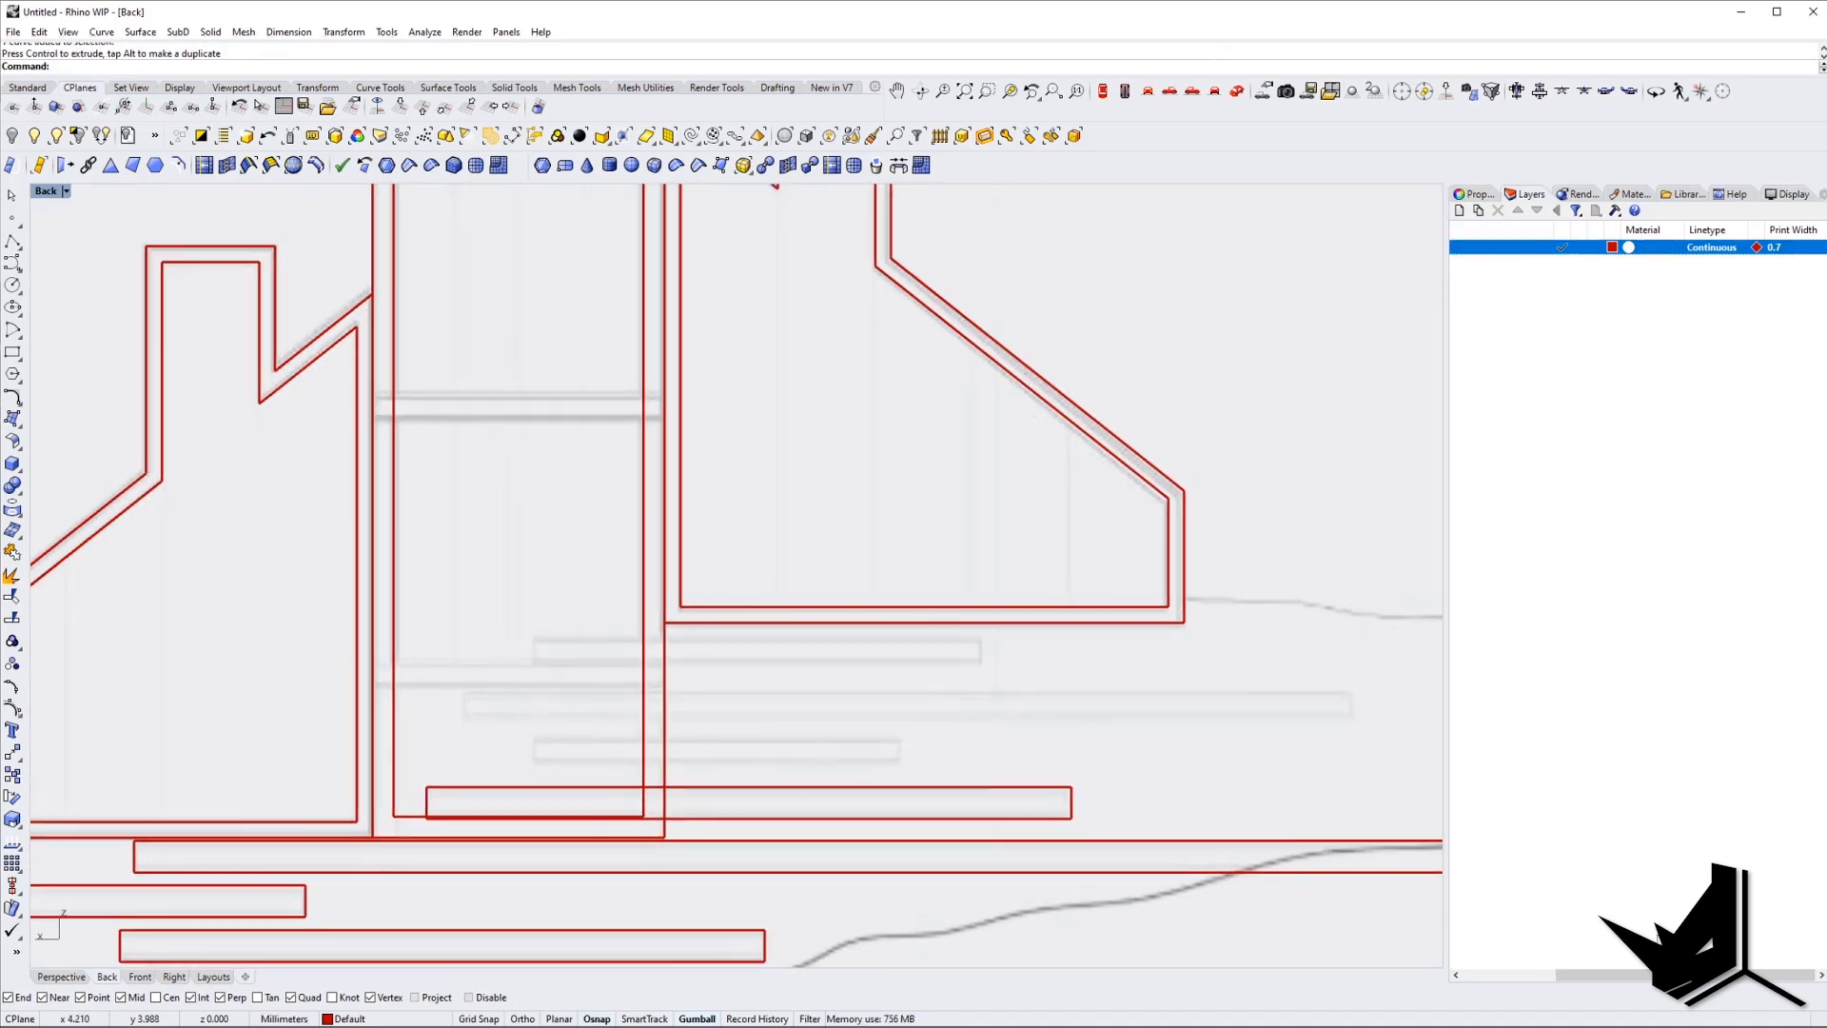
Create a current layer named steps and give it a dark blue colour with RGB 15, 111, 132.
left_click(1459, 210)
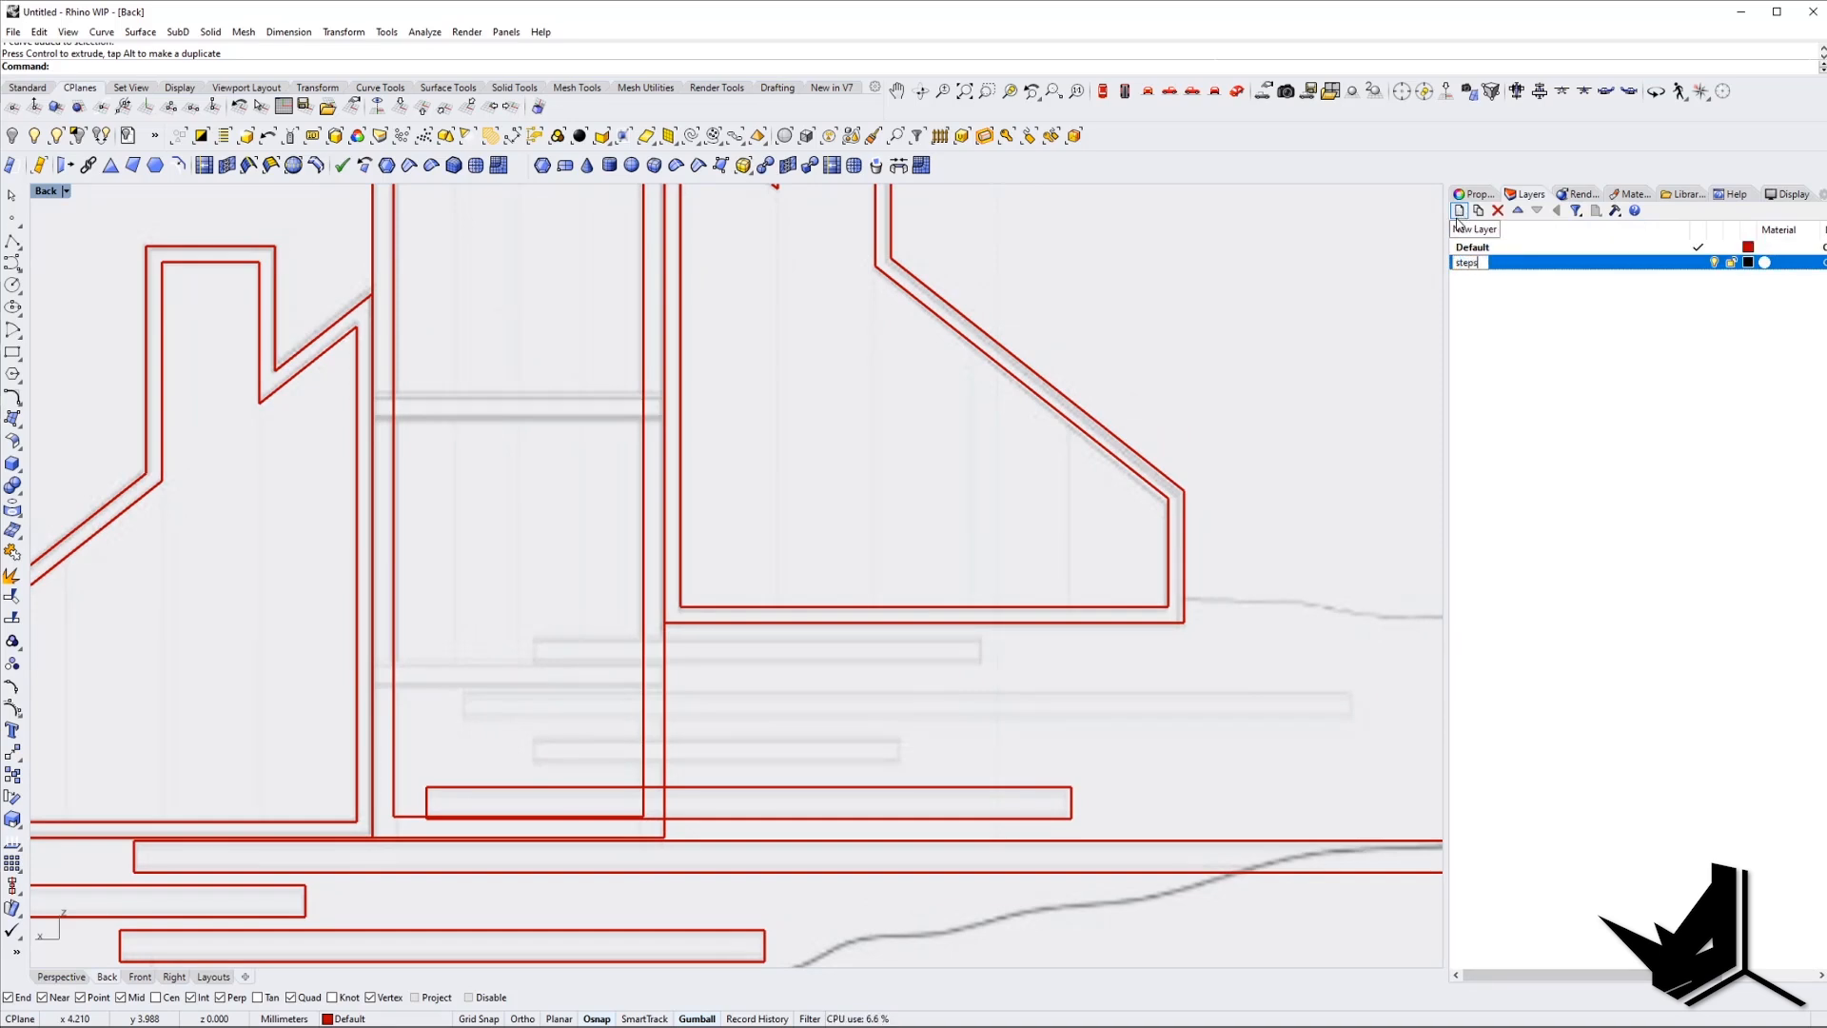
left_click(1747, 264)
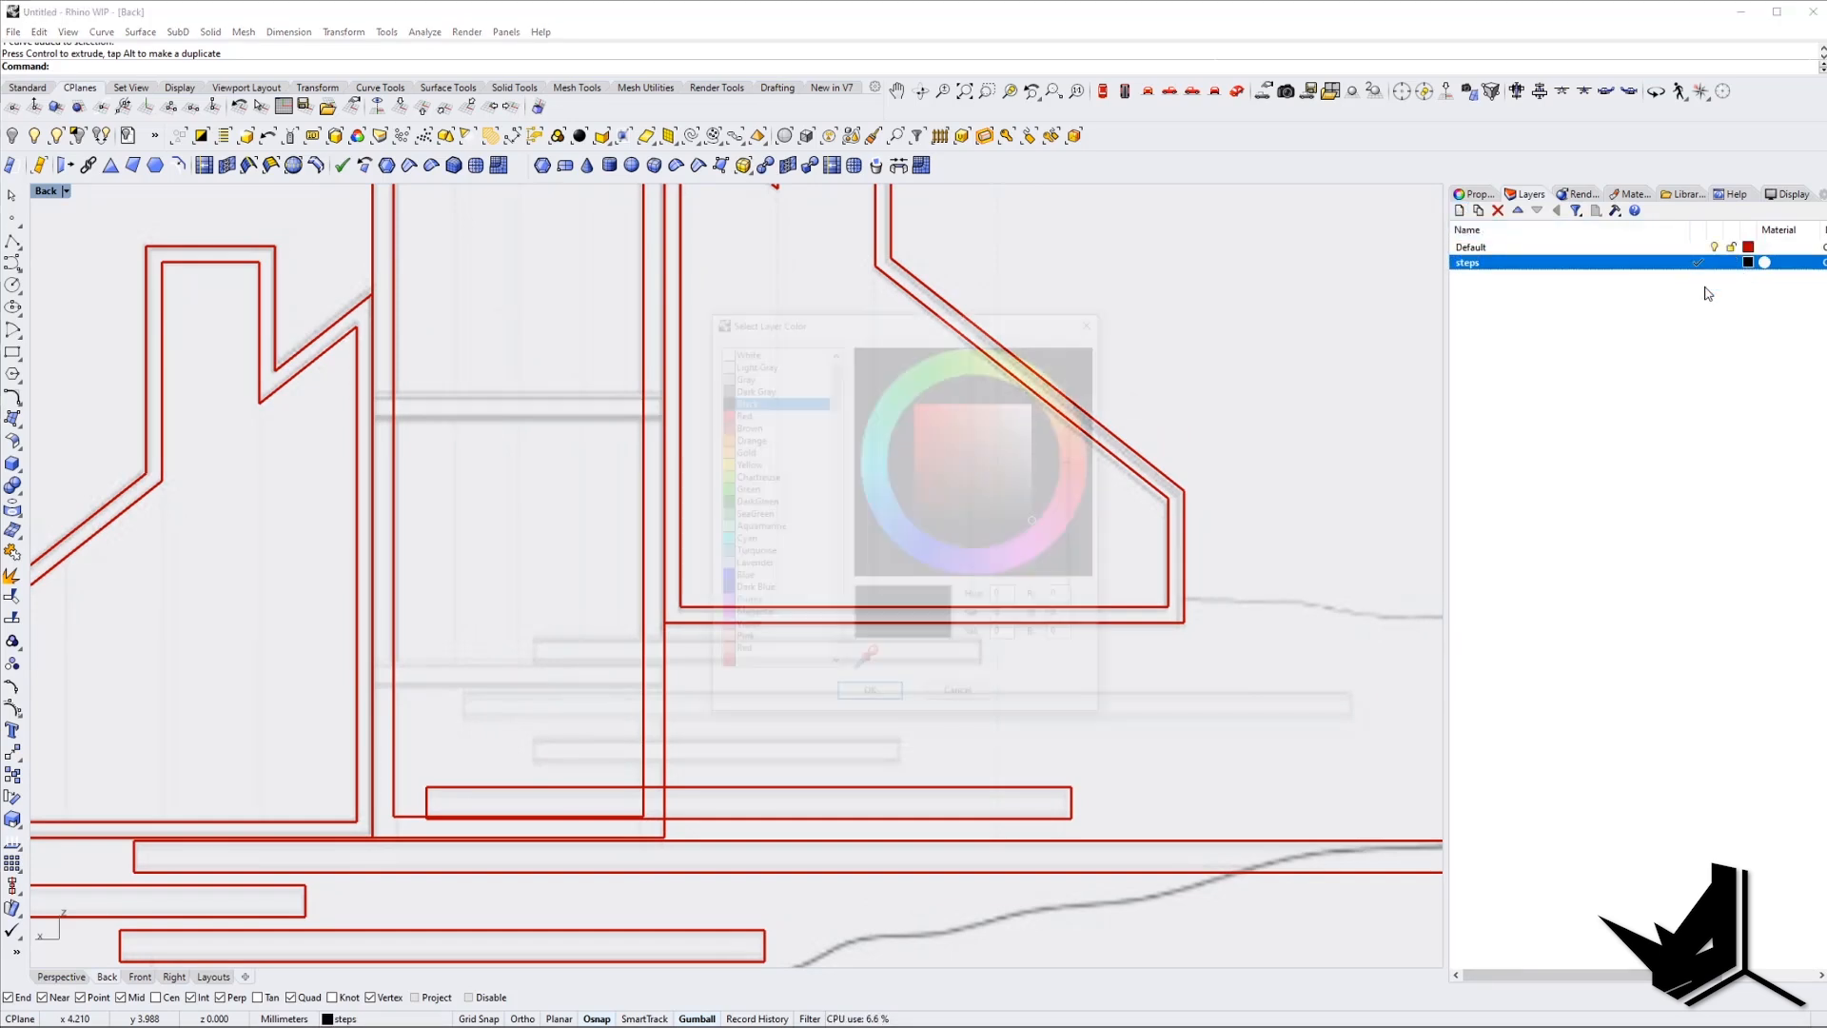
left_click(883, 482)
left_click(929, 458)
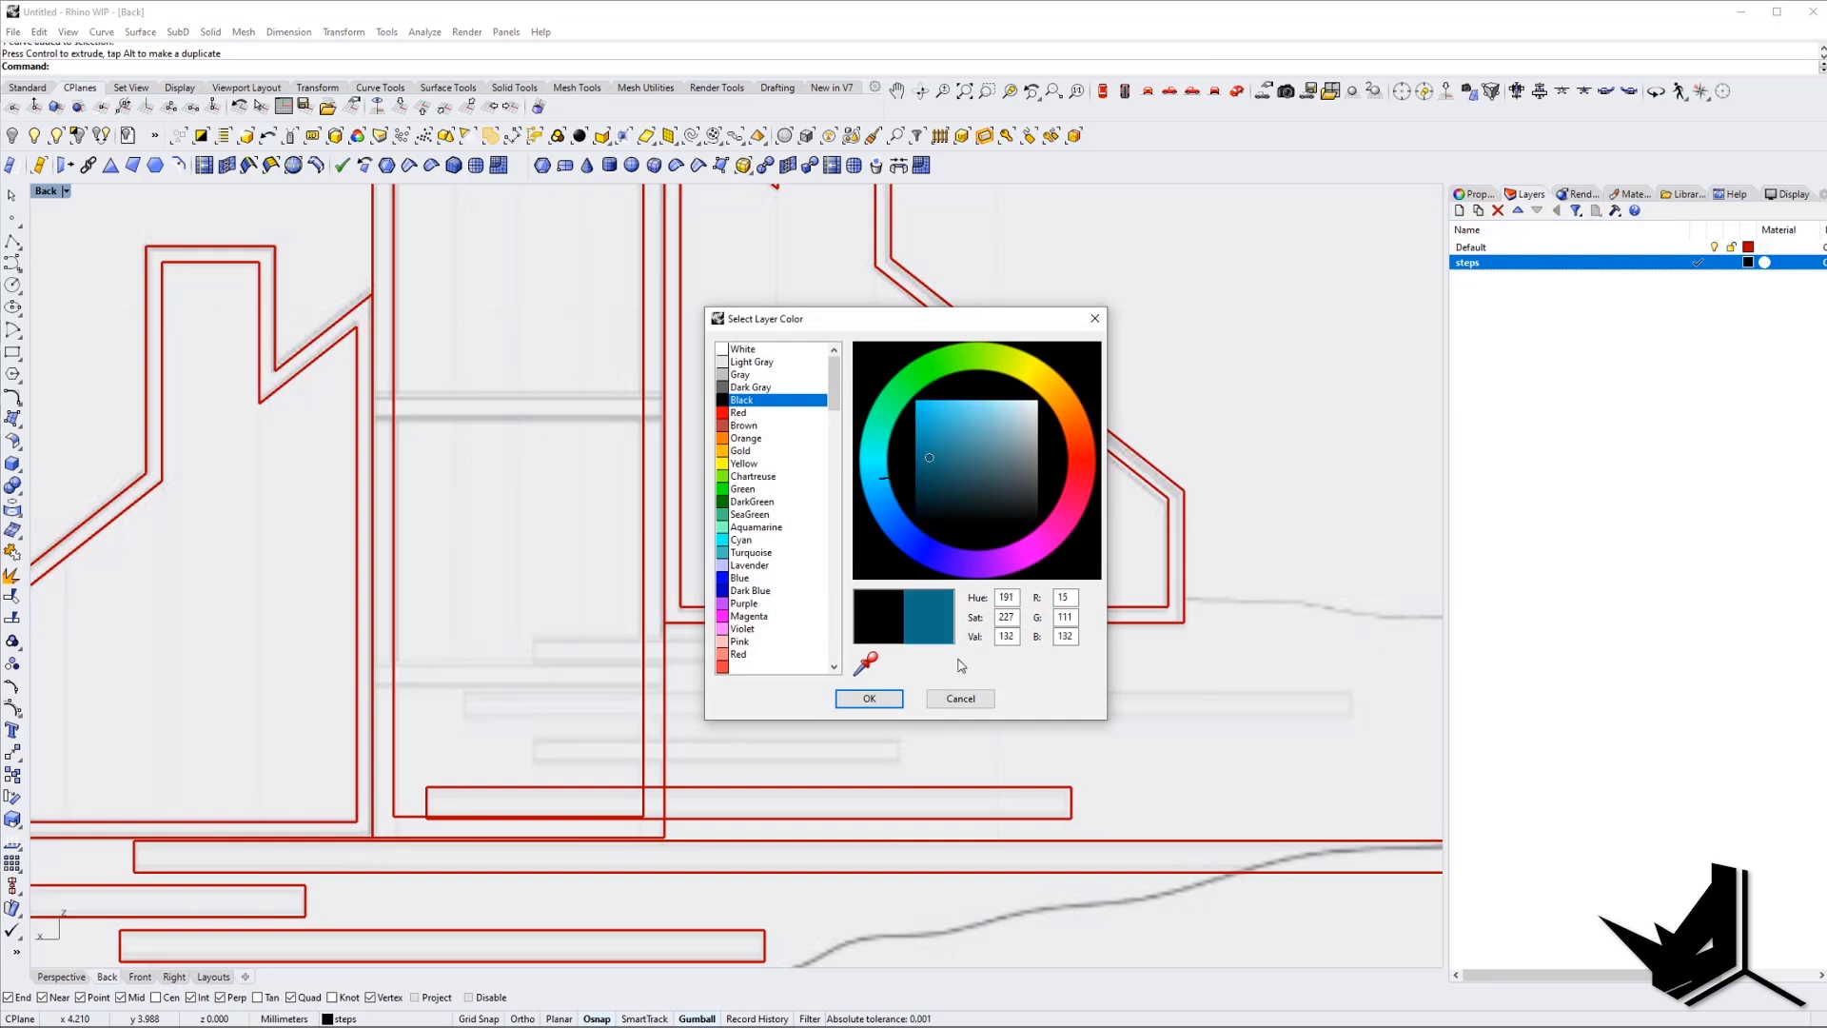
left_click(869, 699)
left_click_drag(1582, 974, 1504, 978)
Select the four step rectangles and move them to the steps layer.
right_click_drag(801, 597, 815, 583)
scroll(815, 585, "down", 12)
left_click_drag(281, 615, 1114, 730)
right_click(1472, 264)
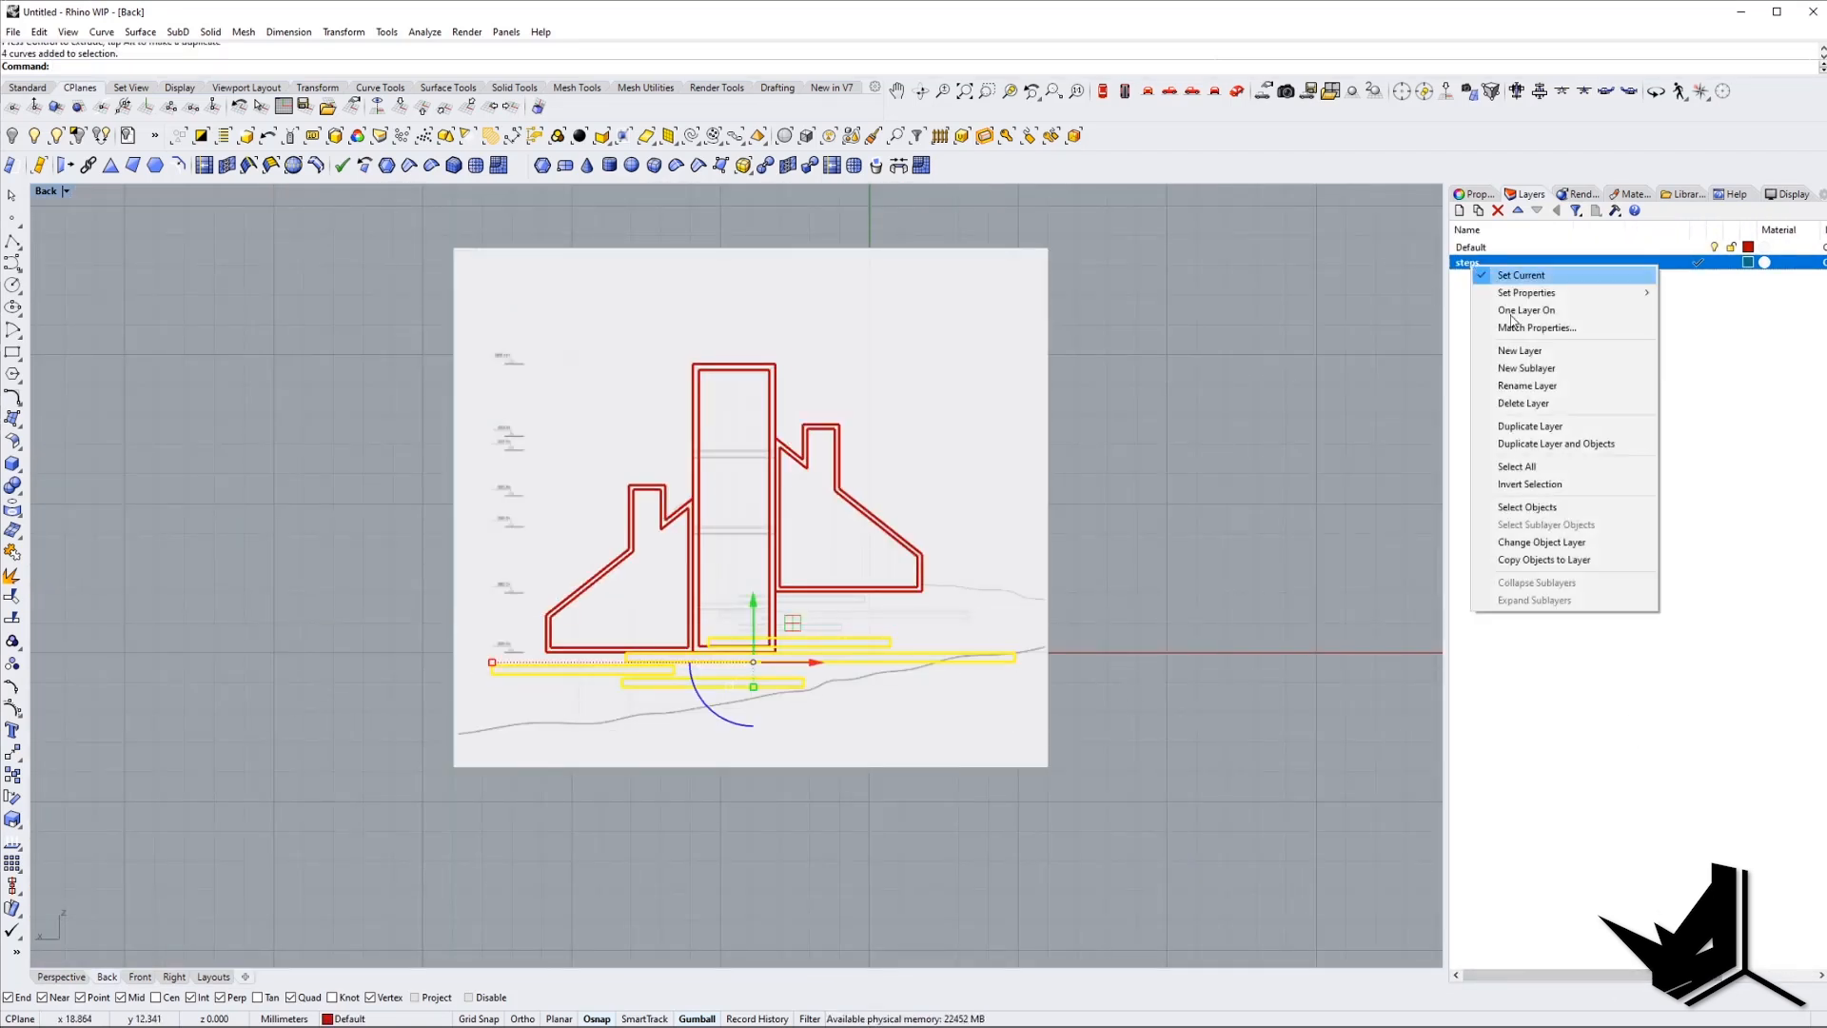
left_click(1542, 542)
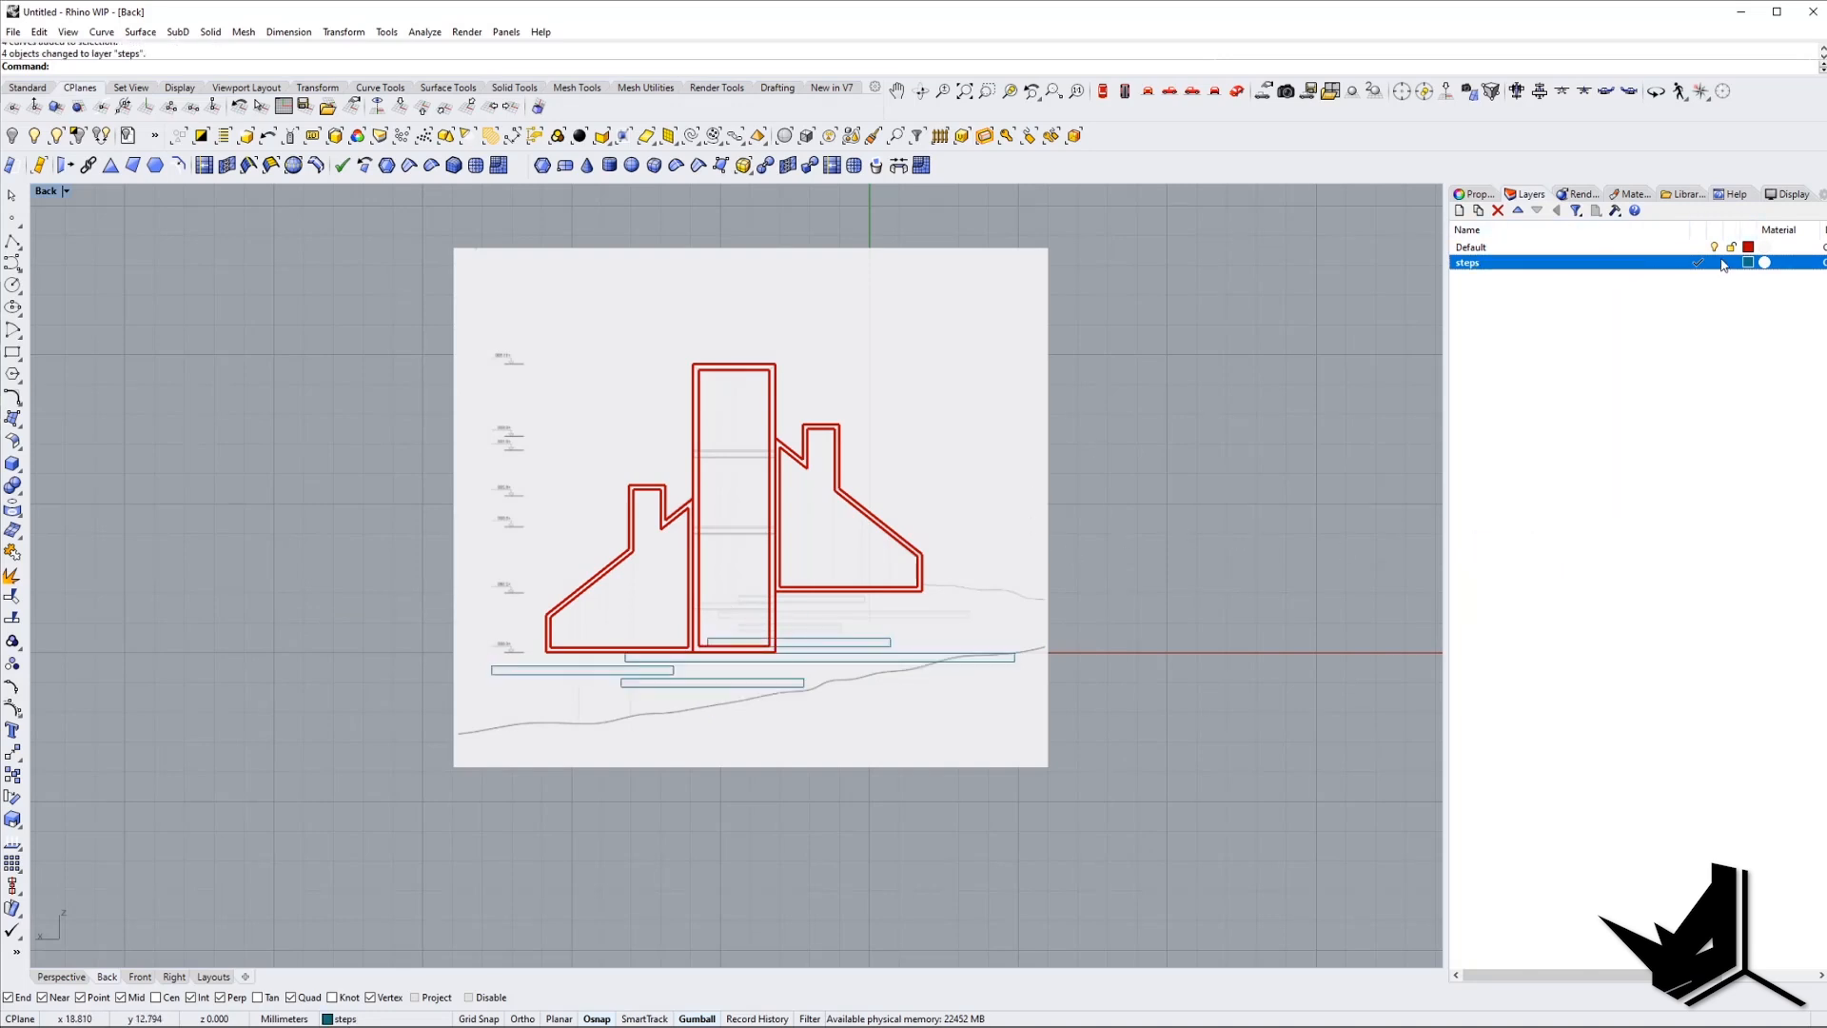
Hide and show the Default layer to check which curves are on the steps layer.
left_click(1714, 248)
right_click_drag(955, 562, 905, 578)
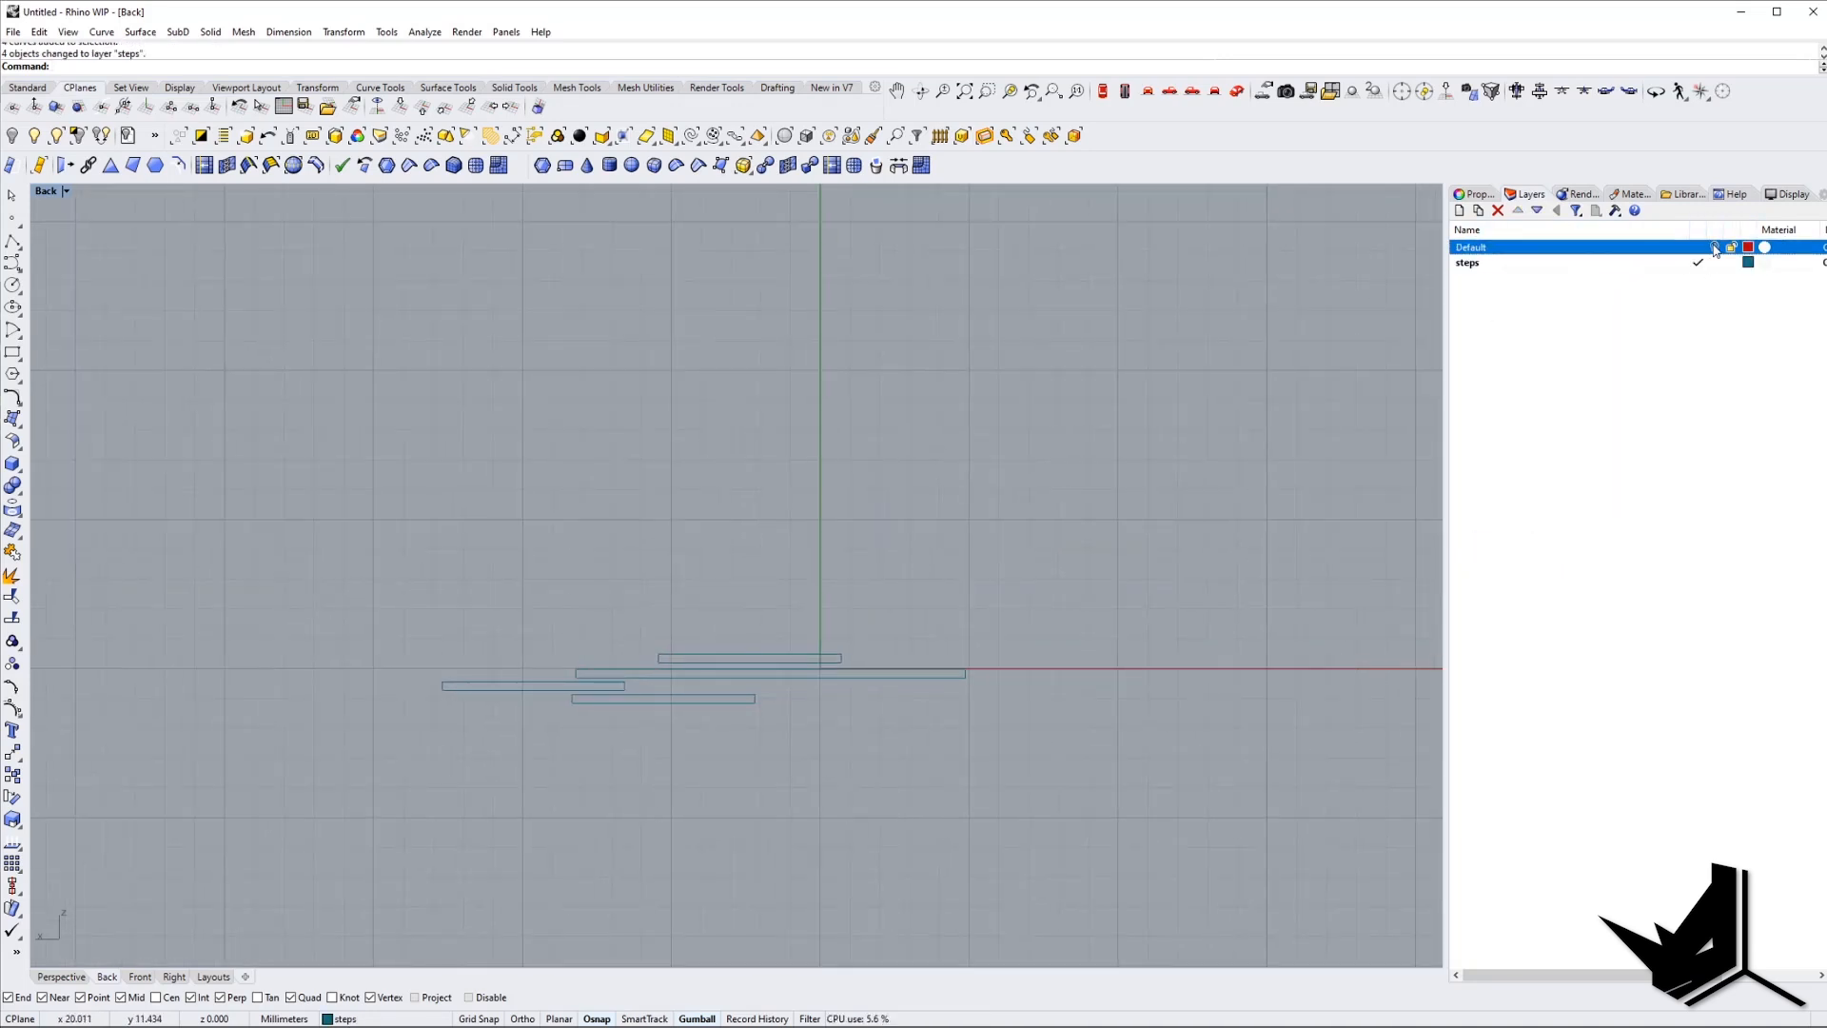
left_click(1713, 247)
Unlock the elevation image and move it to a new layer named Images.
right_click_drag(910, 408, 878, 473)
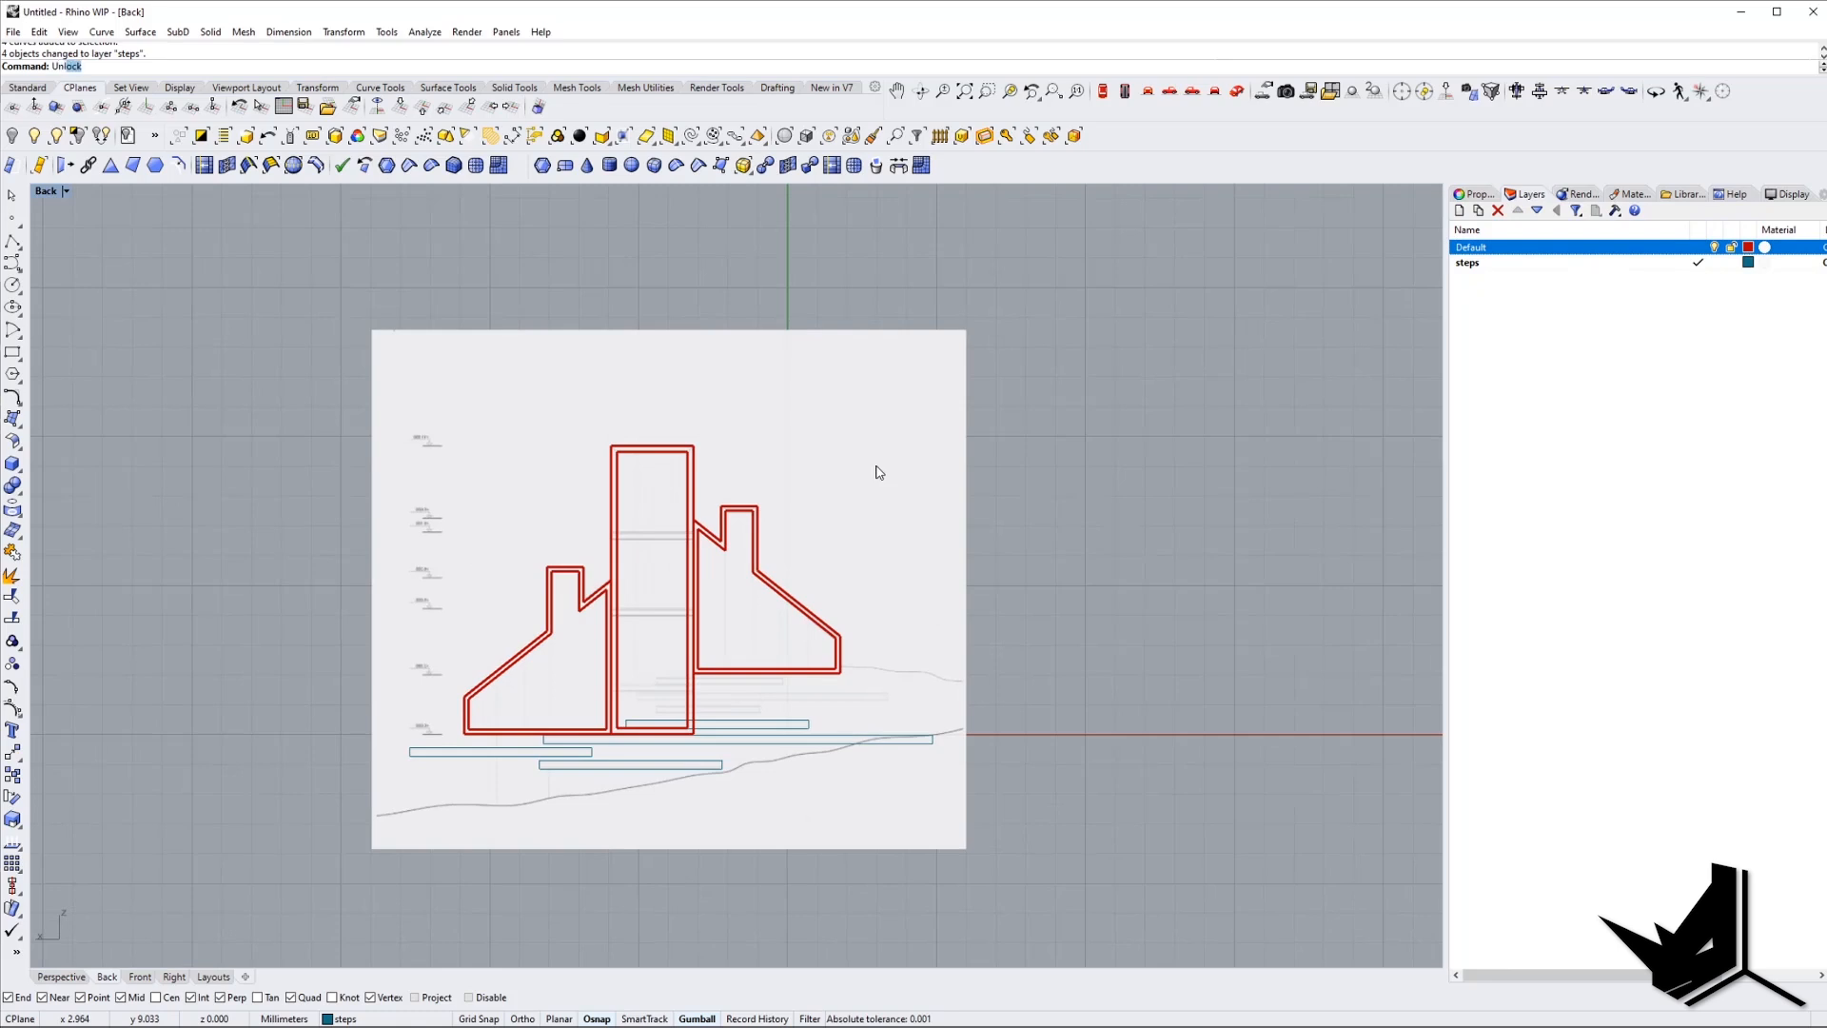
key("Return")
left_click(879, 473)
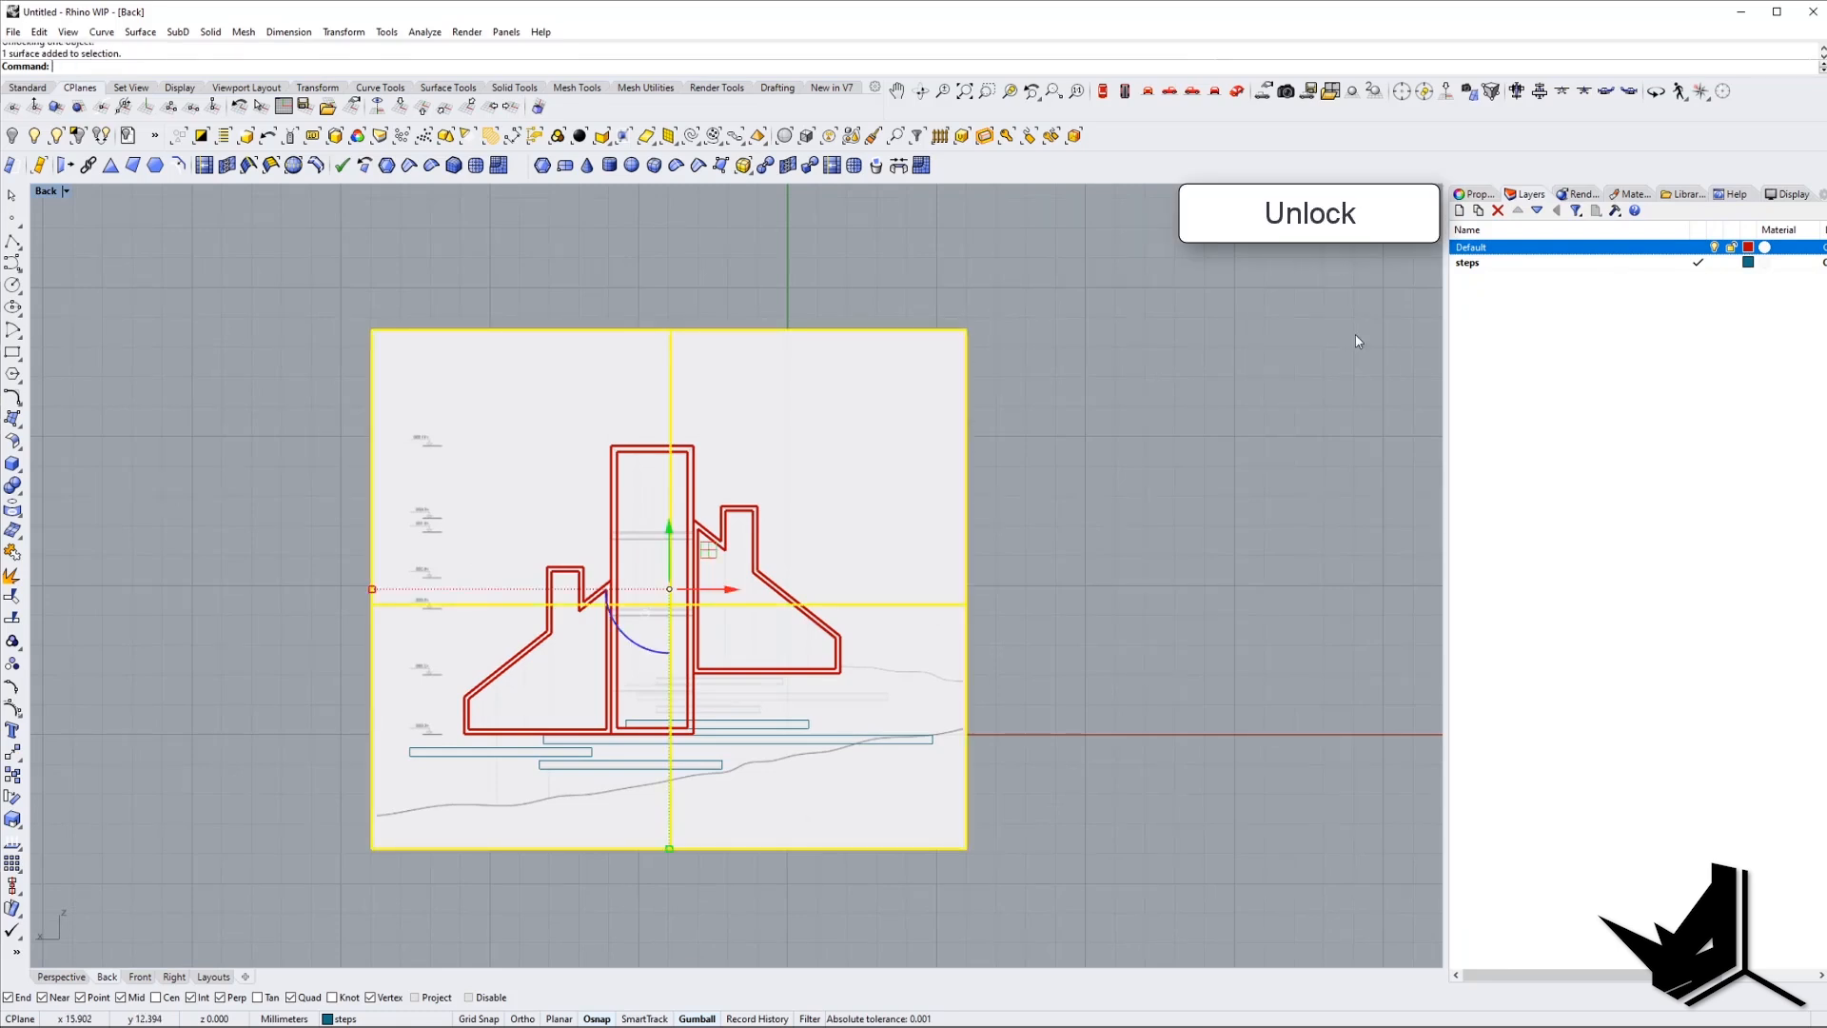
left_click(1459, 211)
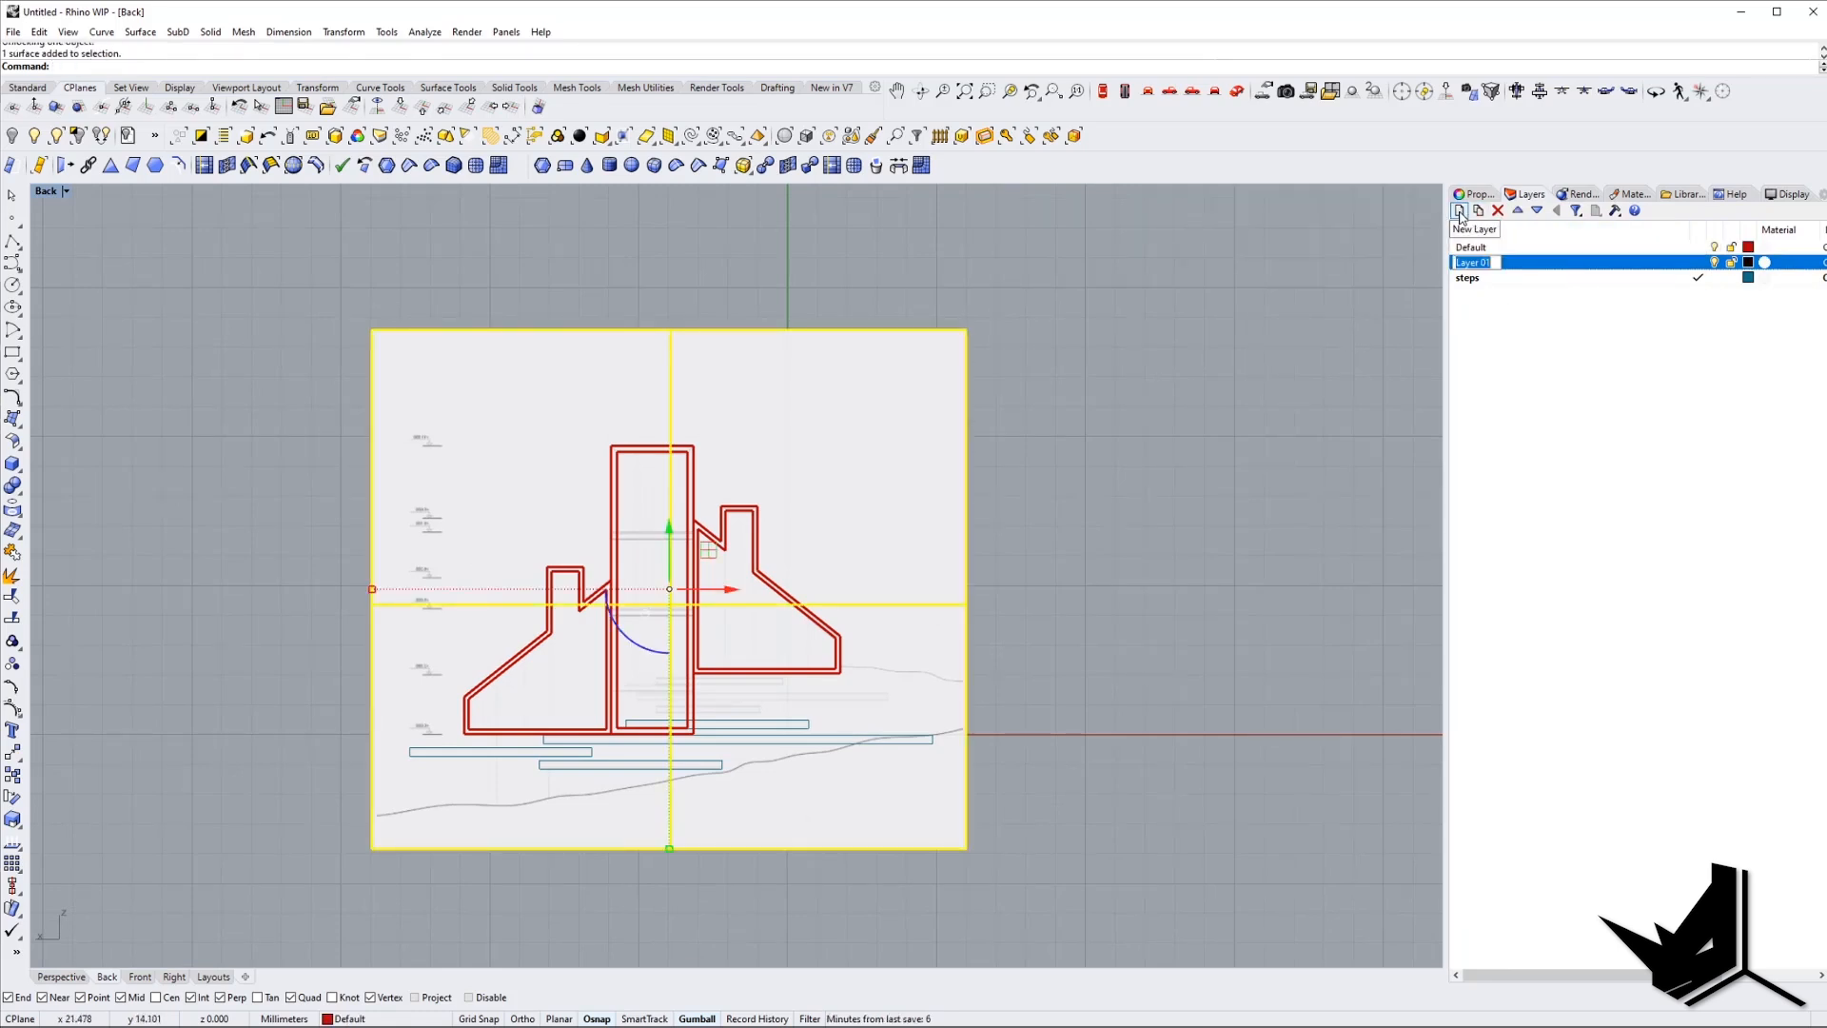
type("Images")
key("Return")
right_click(1477, 266)
left_click(1603, 545)
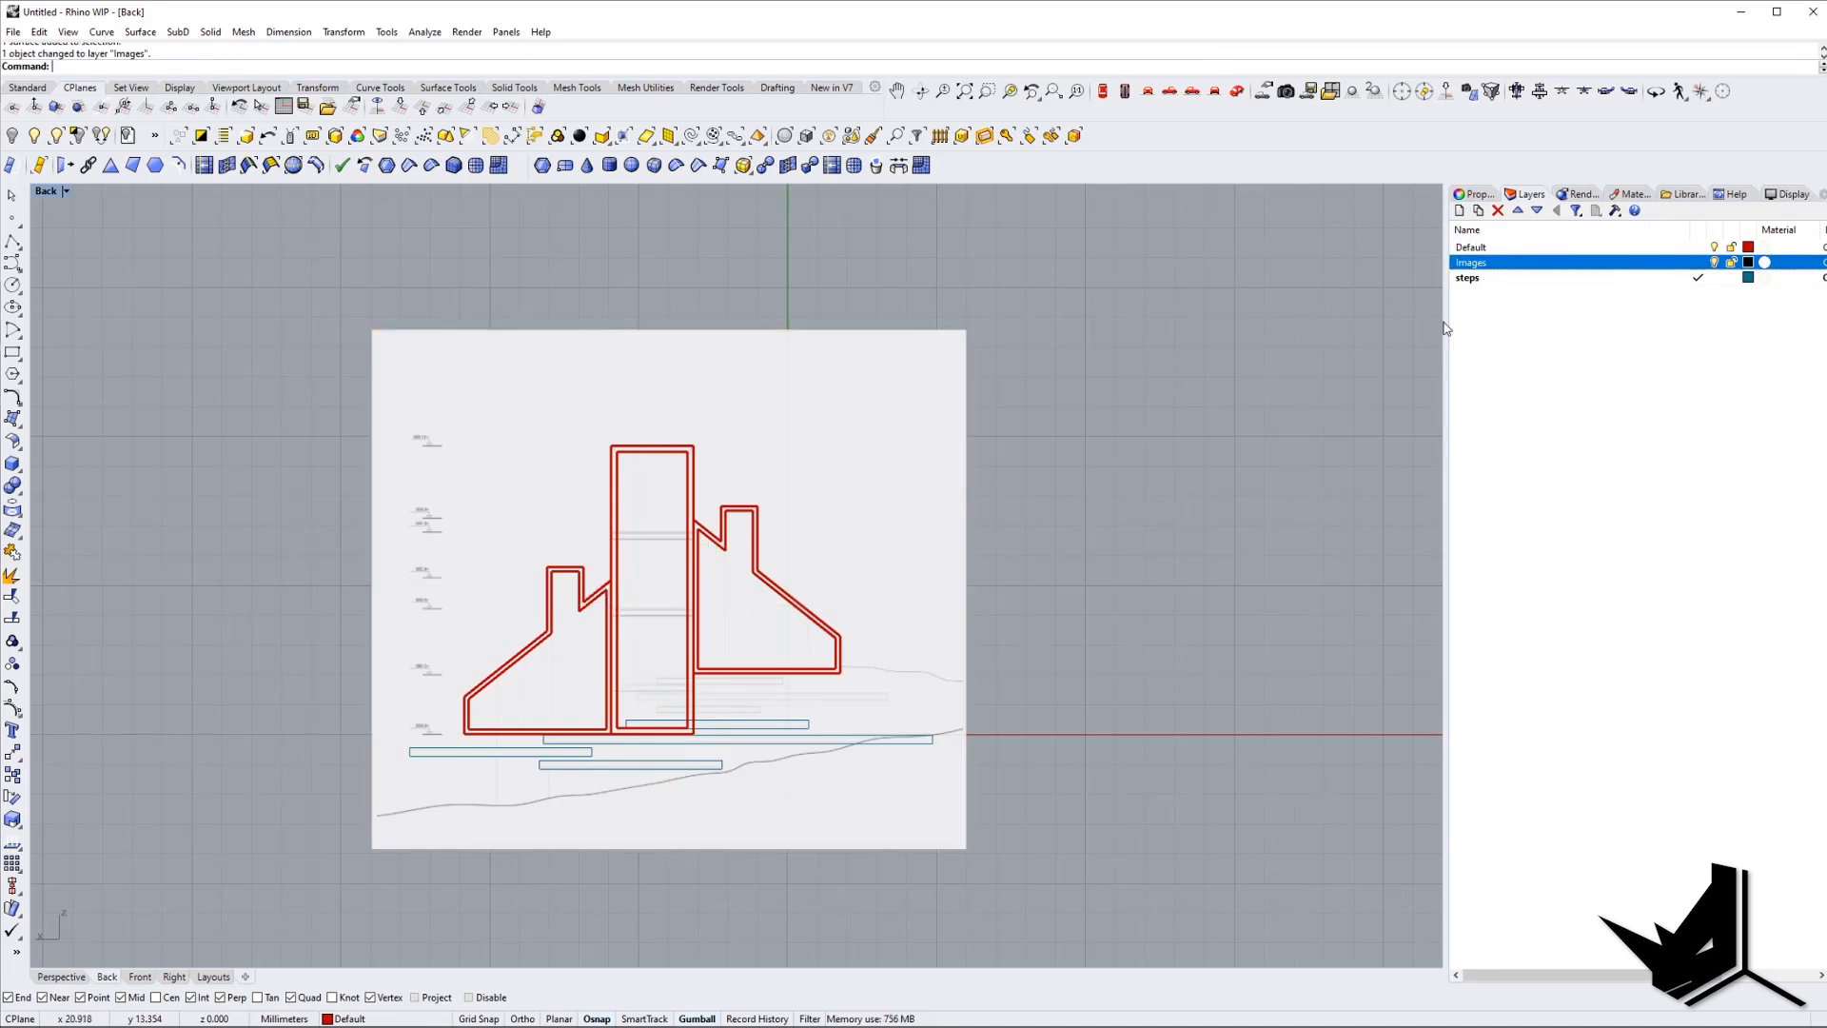
Move the Images layer to the top of the layer list and lock it.
left_click(1488, 339)
left_click(1475, 268)
left_click(1485, 264)
left_click(1519, 211)
right_click_drag(1225, 391, 1321, 386)
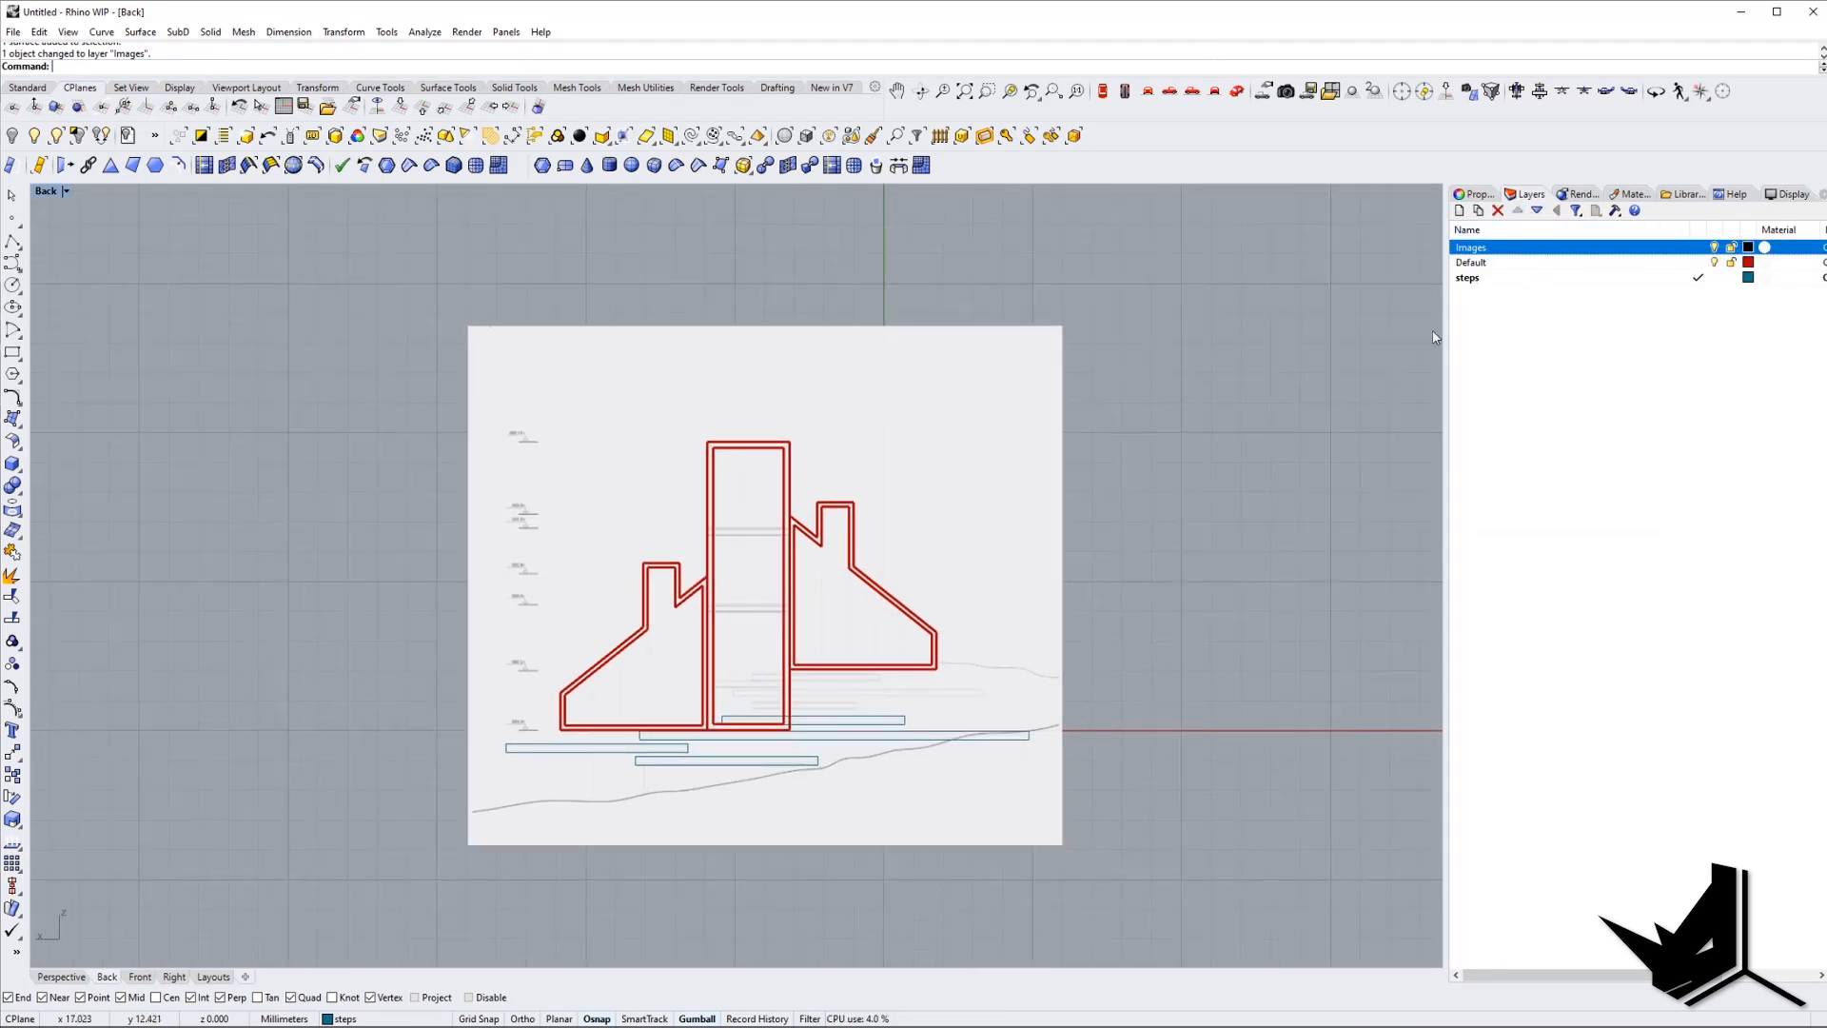
left_click(1731, 261)
right_click_drag(1019, 542, 946, 441)
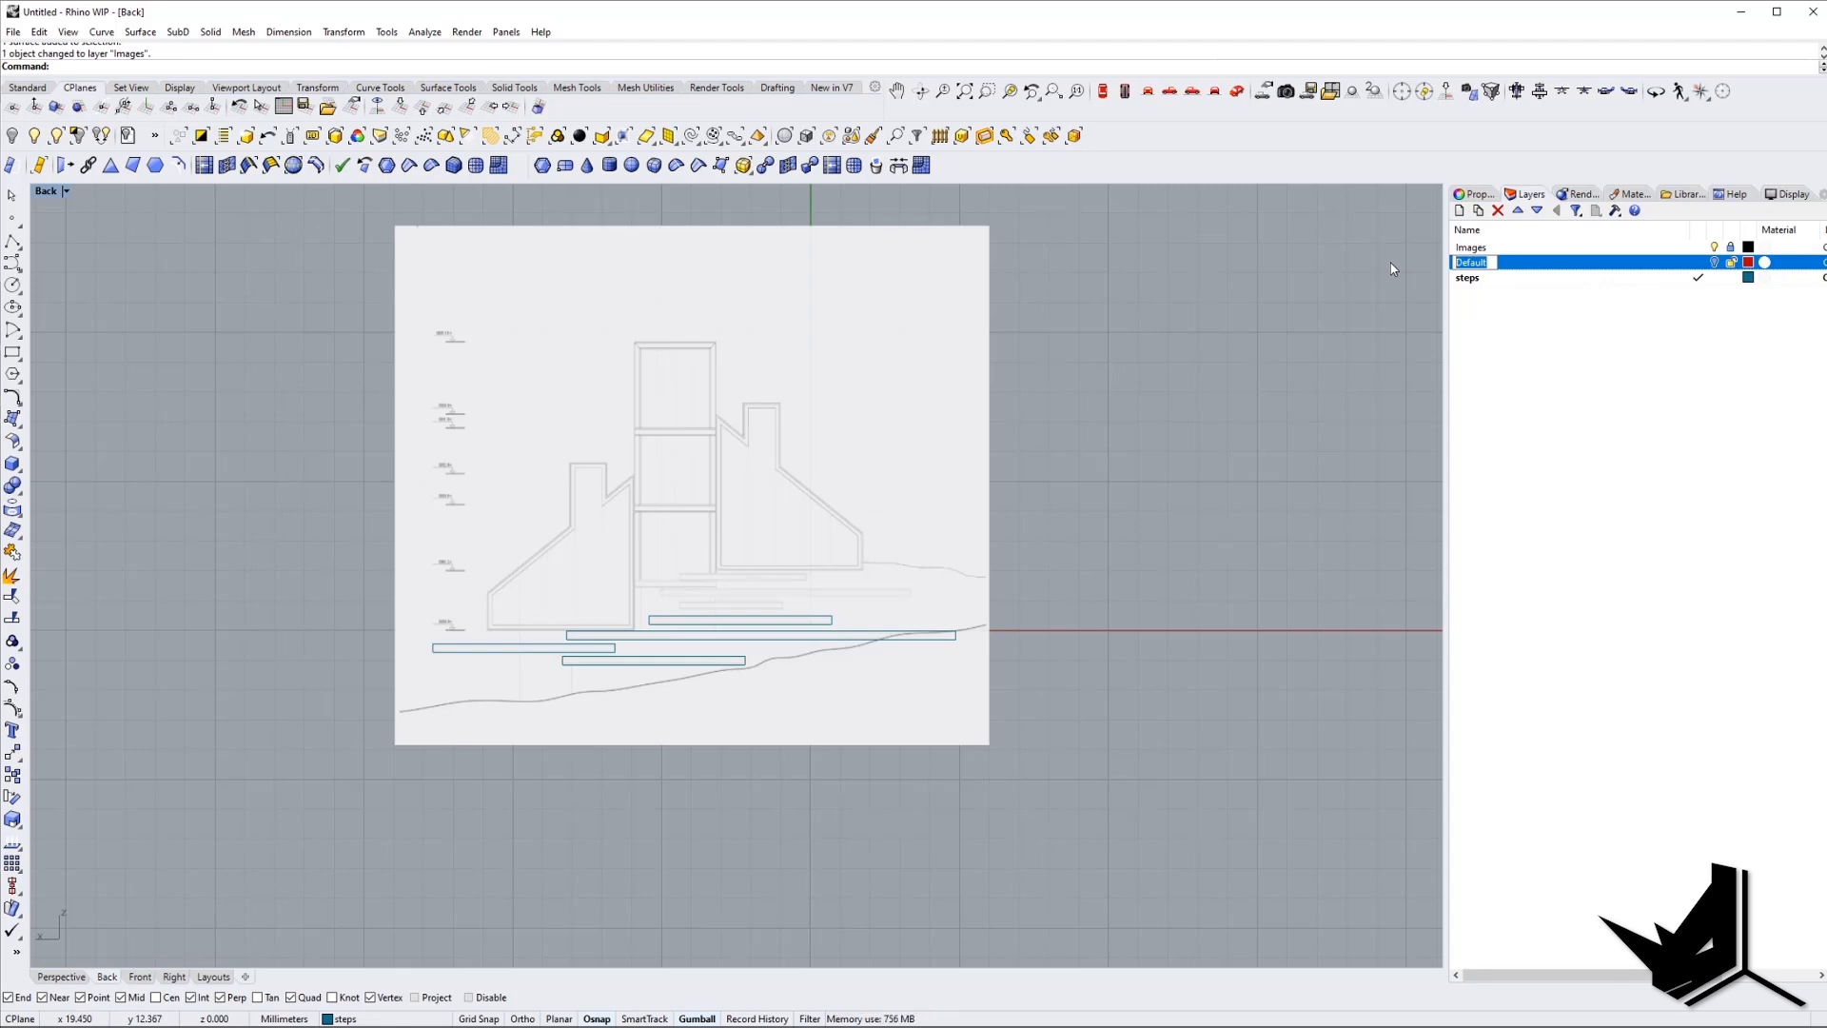
Rename the Default layer to Building and leave it hidden.
type("ng")
key("Return")
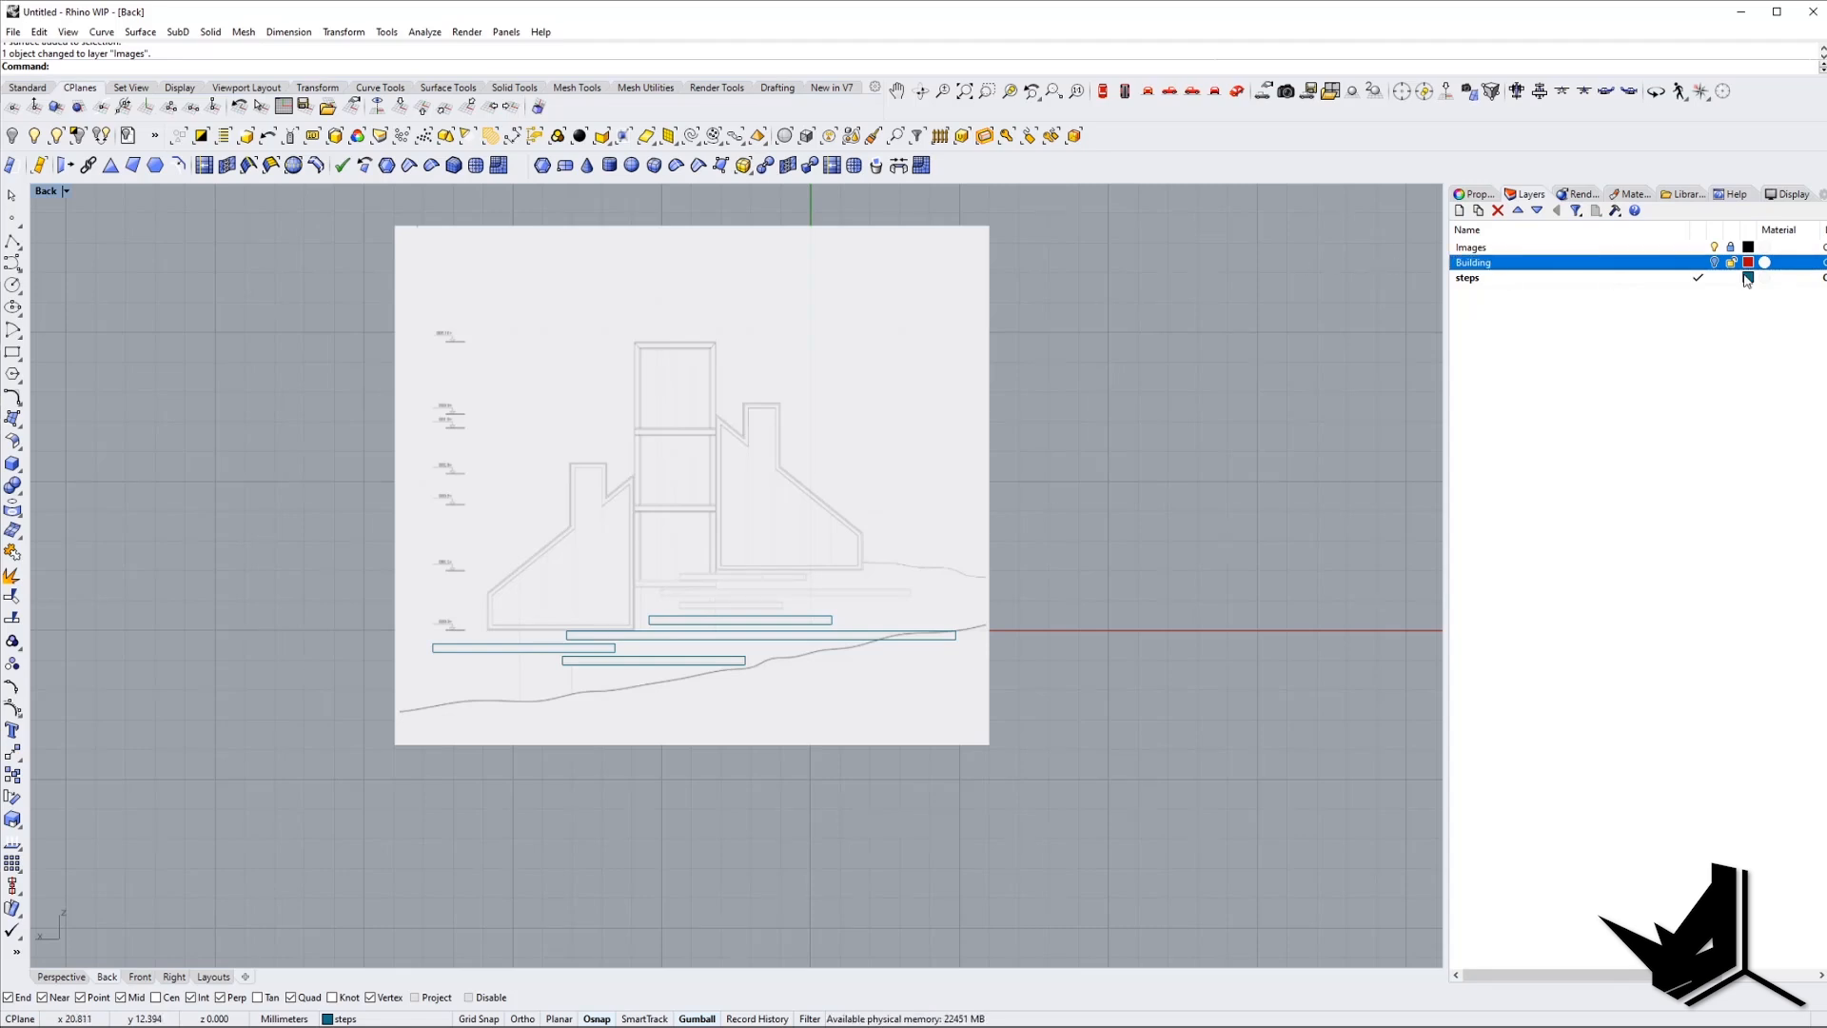
left_click(1715, 262)
right_click_drag(1173, 424, 1200, 419)
left_click(1715, 262)
Copy the uppermost step rectangle onto the short slab above it and align their starting ends.
scroll(838, 582, "up", 5)
left_click(762, 683)
scroll(809, 666, "up", 2)
scroll(858, 655, "up", 2)
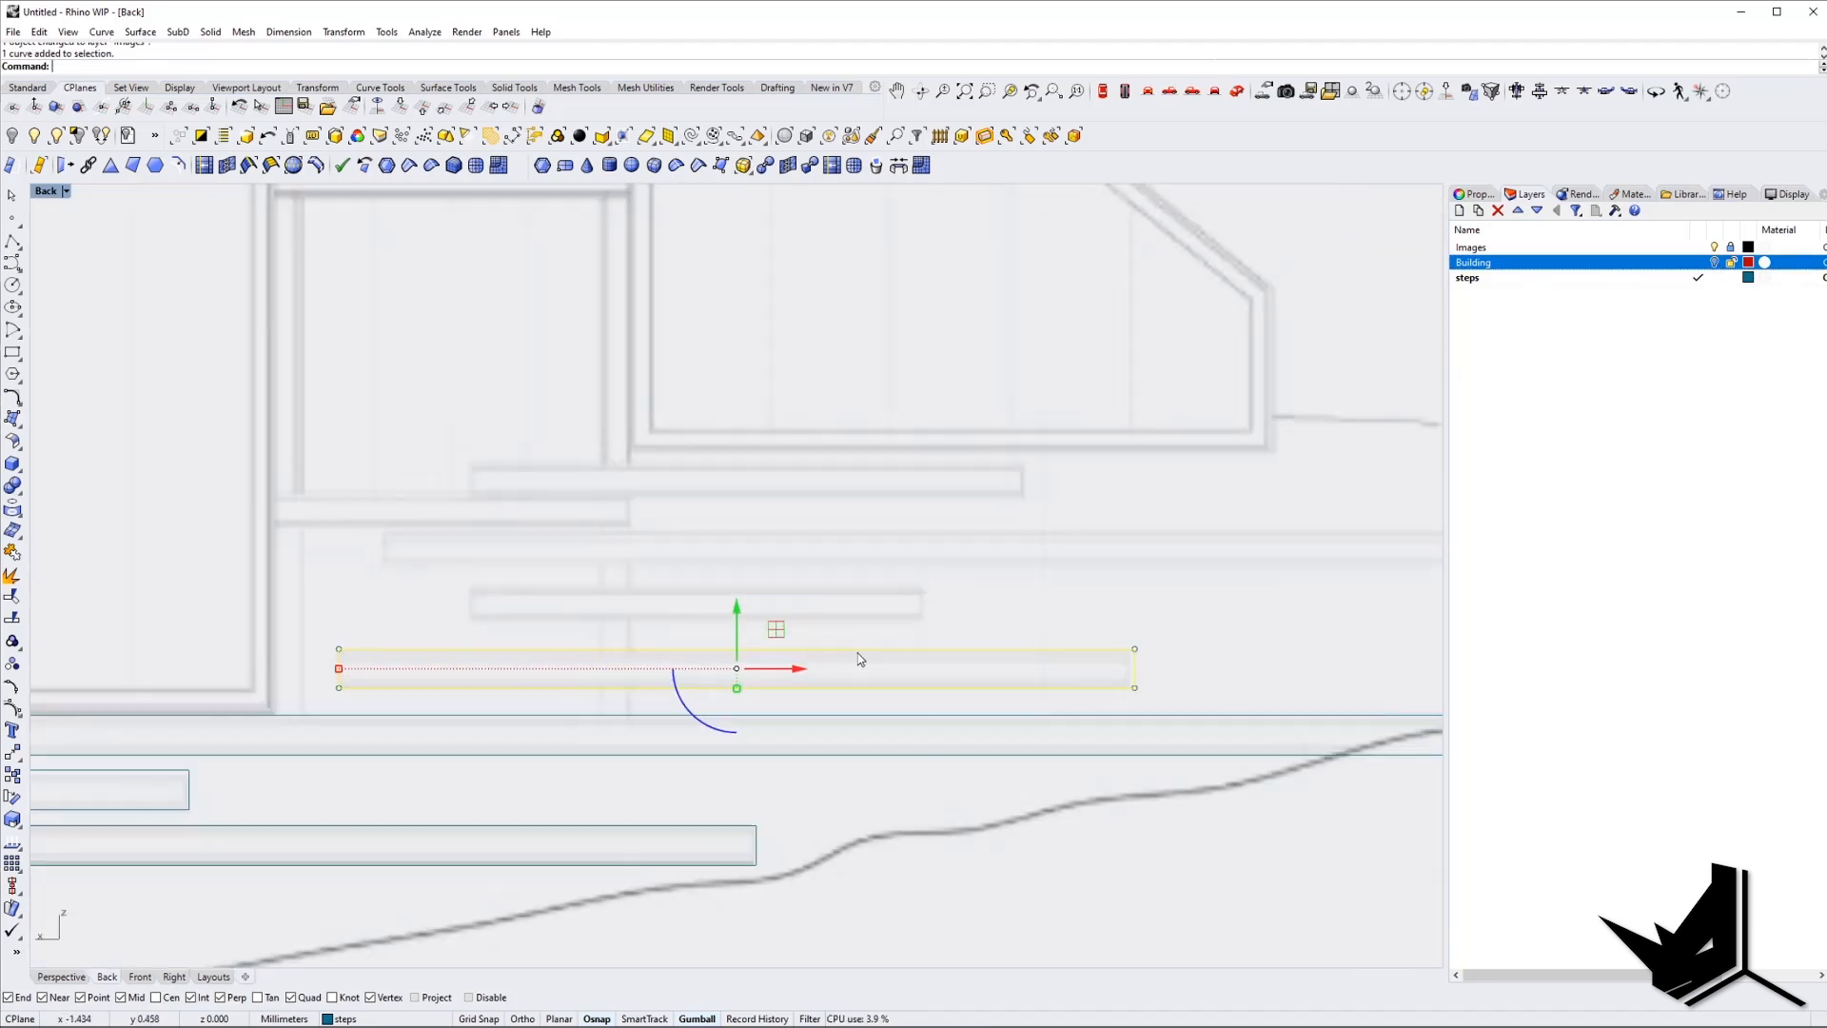
left_click_drag(743, 638, 736, 557, "alt")
left_click_drag(340, 606, 473, 615)
Shorten the copied rectangle horizontally with Scale1D to match the short slab's length.
type("sc")
key("Return")
left_click(471, 584)
left_click(1002, 583)
left_click(916, 586)
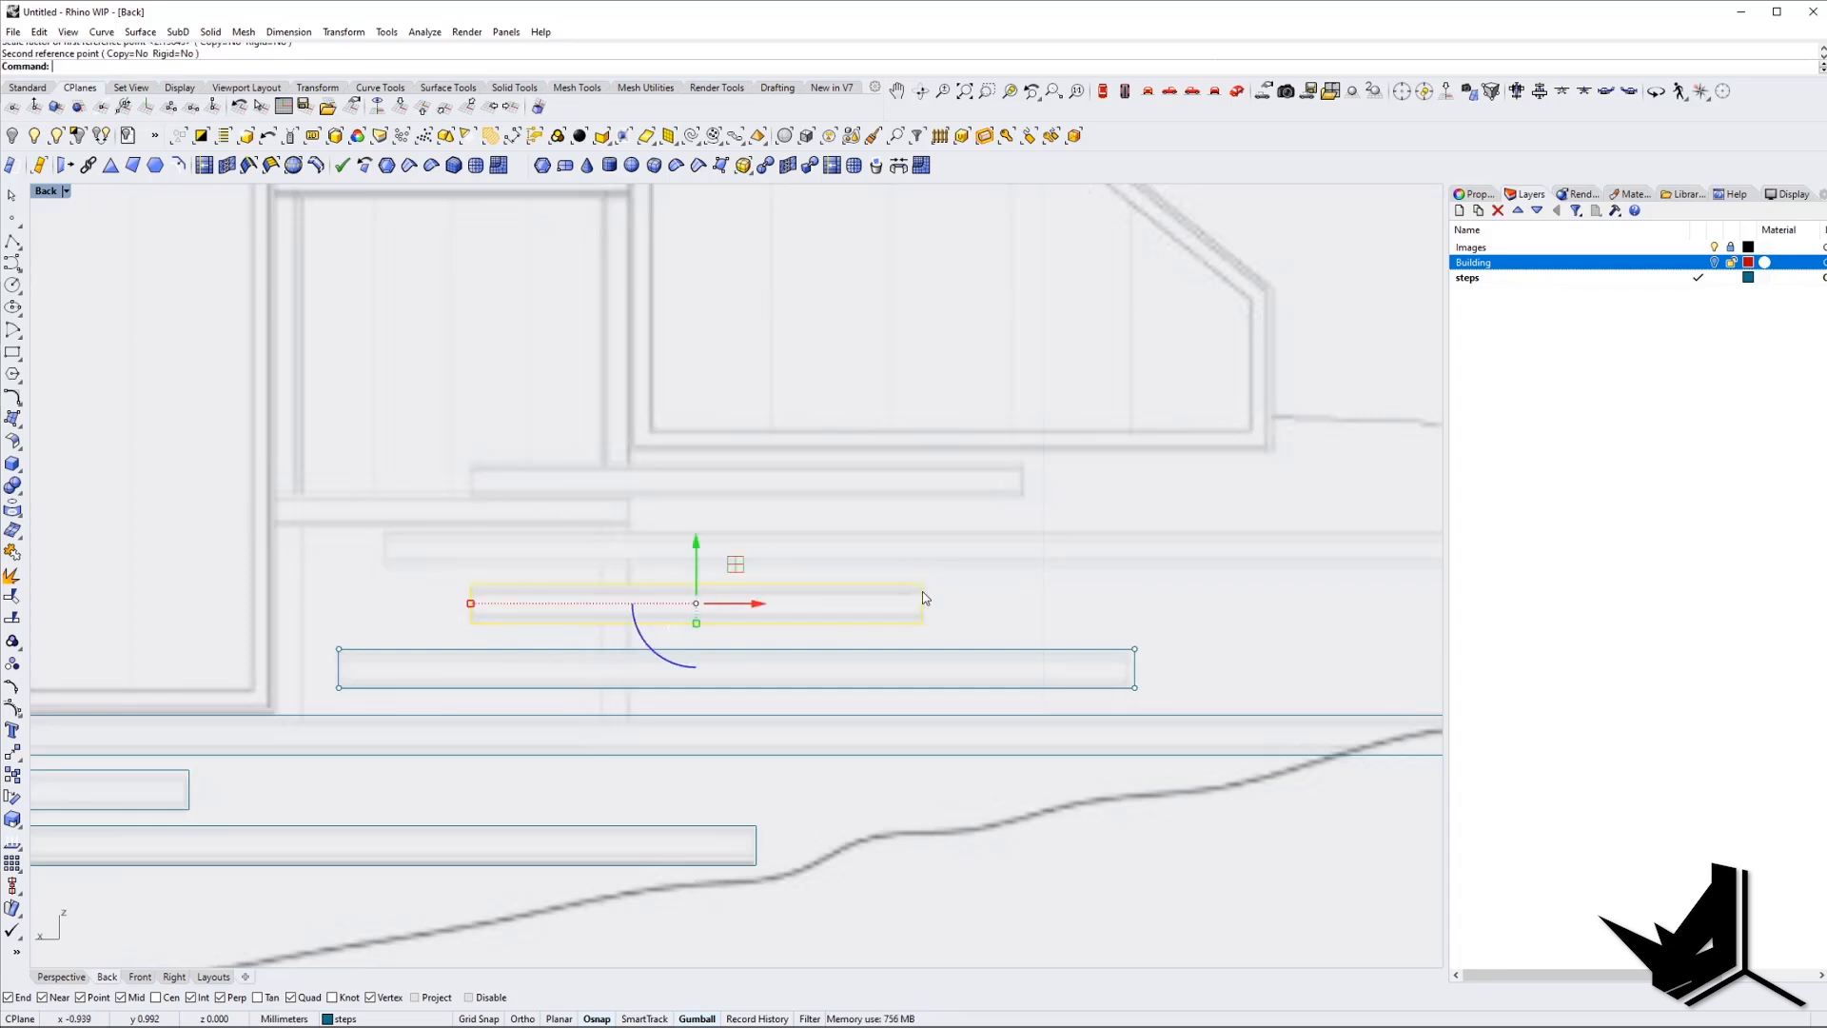
Copy the short step rectangle up onto the top slab just beneath the raised wing.
right_click_drag(836, 589, 788, 638)
left_click(690, 635)
left_click_drag(679, 612, 681, 496, "alt")
scroll(491, 589, "down", 1)
scroll(487, 562, "up", 1)
Lengthen the top step rectangle horizontally with Scale1D to reach the end of its slab.
type("Scale1D")
key("Return")
left_click(427, 515)
left_click(876, 515)
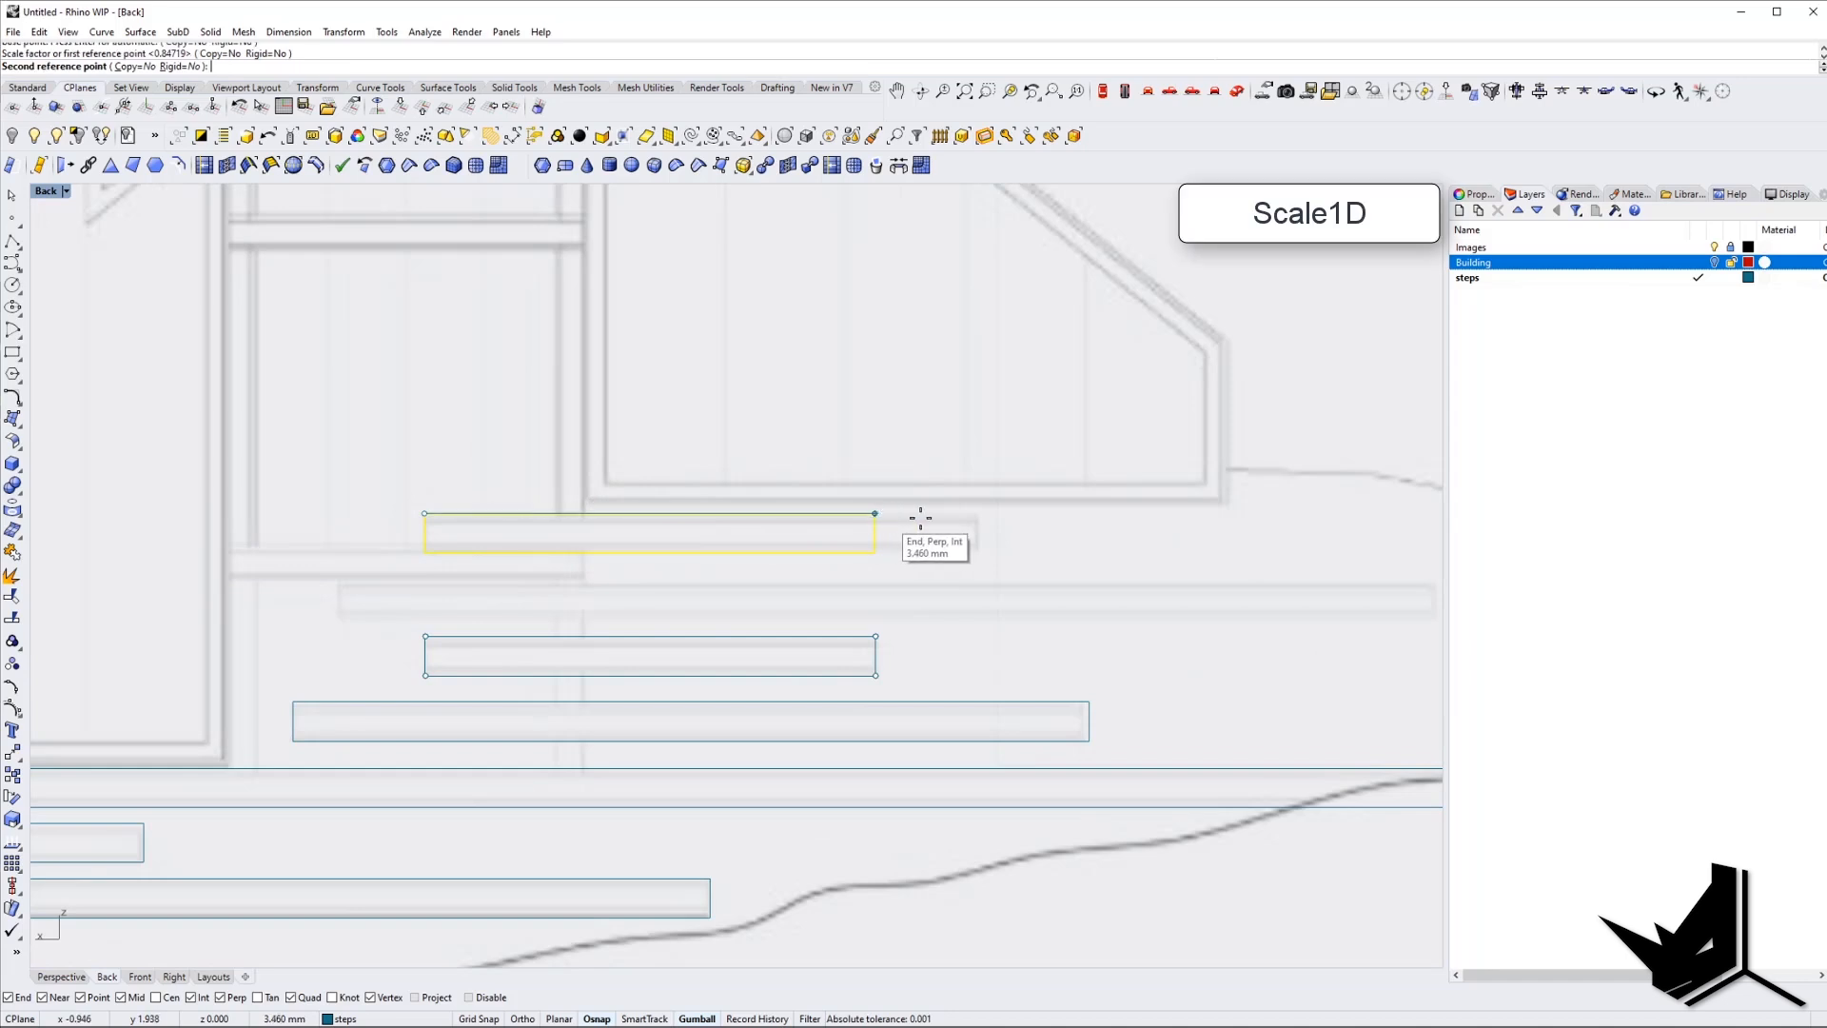
left_click(978, 515)
Copy the short step rectangle onto the long slab between it and the top step, aligning their starting ends.
right_click_drag(729, 607, 736, 544)
key("Escape")
left_click(771, 581)
left_click_drag(656, 548, 653, 487, "alt")
left_click_drag(718, 538, 629, 550)
Stretch the rectangle between the top and short steps horizontally with Scale1D to its slab's full length.
type("scale1d")
key("Return")
left_click(342, 539)
left_click(793, 540)
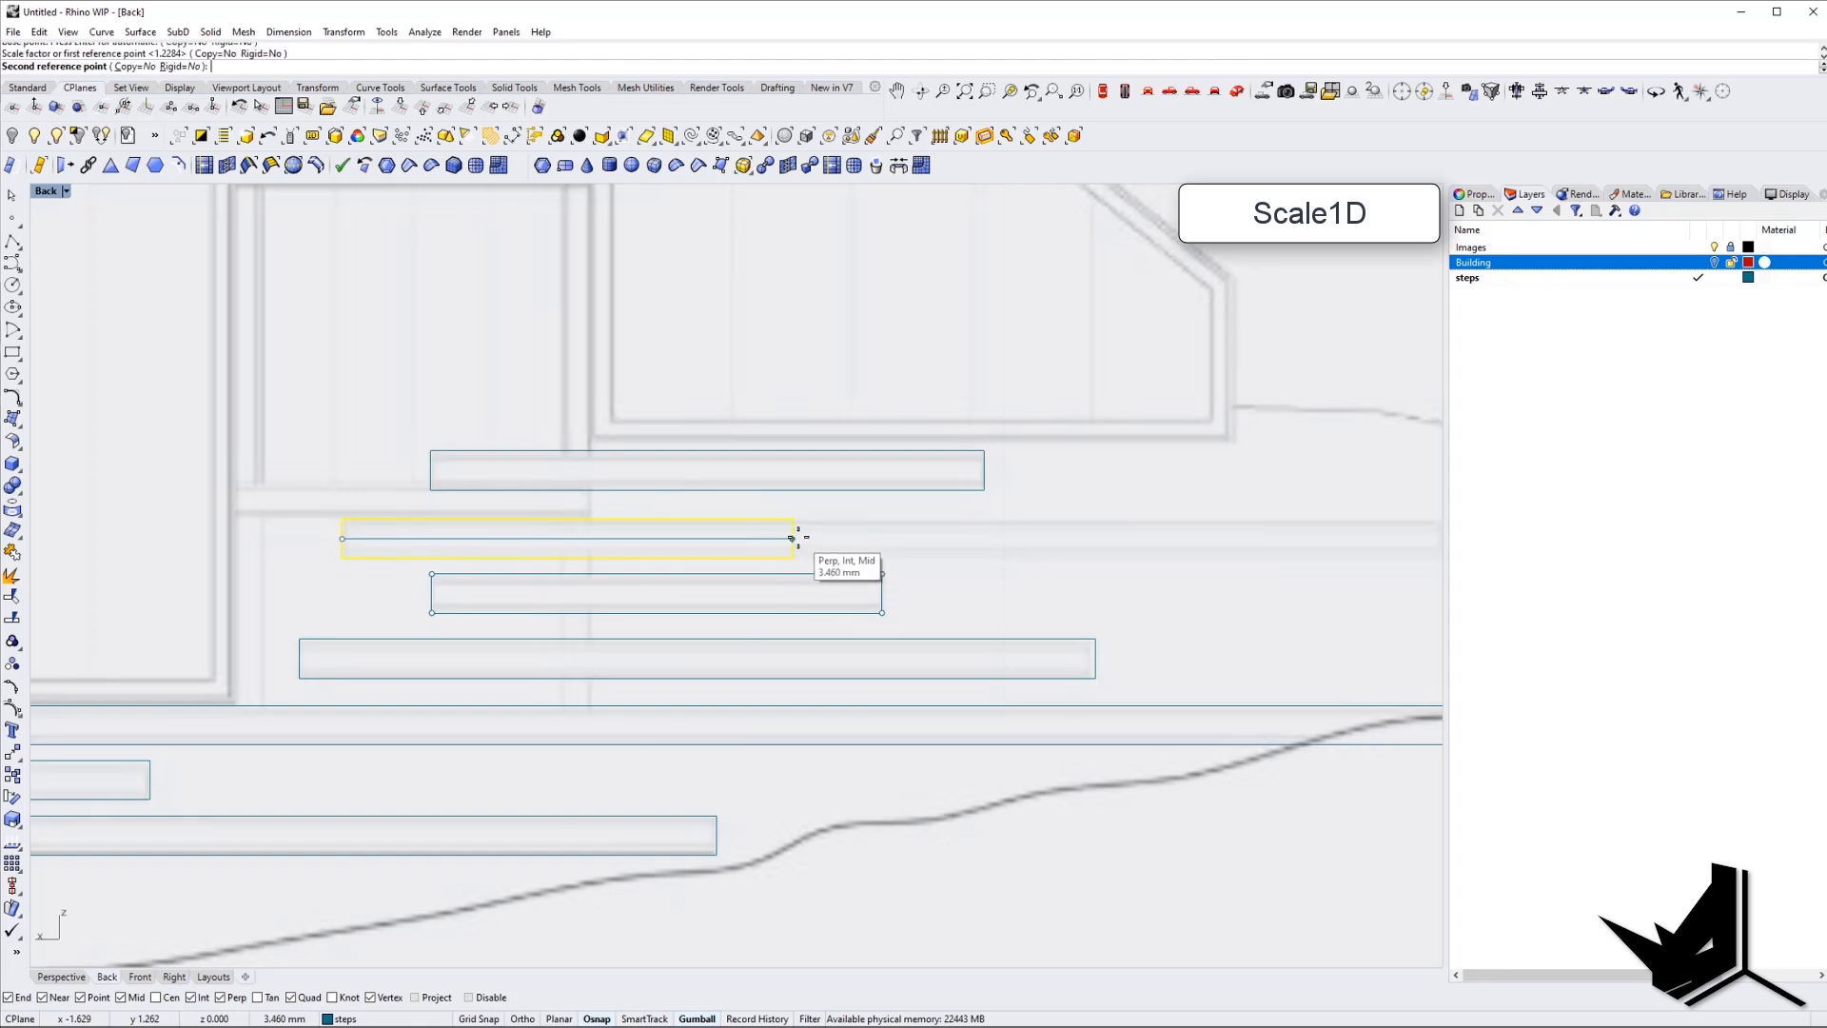
scroll(603, 575, "down", 6)
left_click(912, 580)
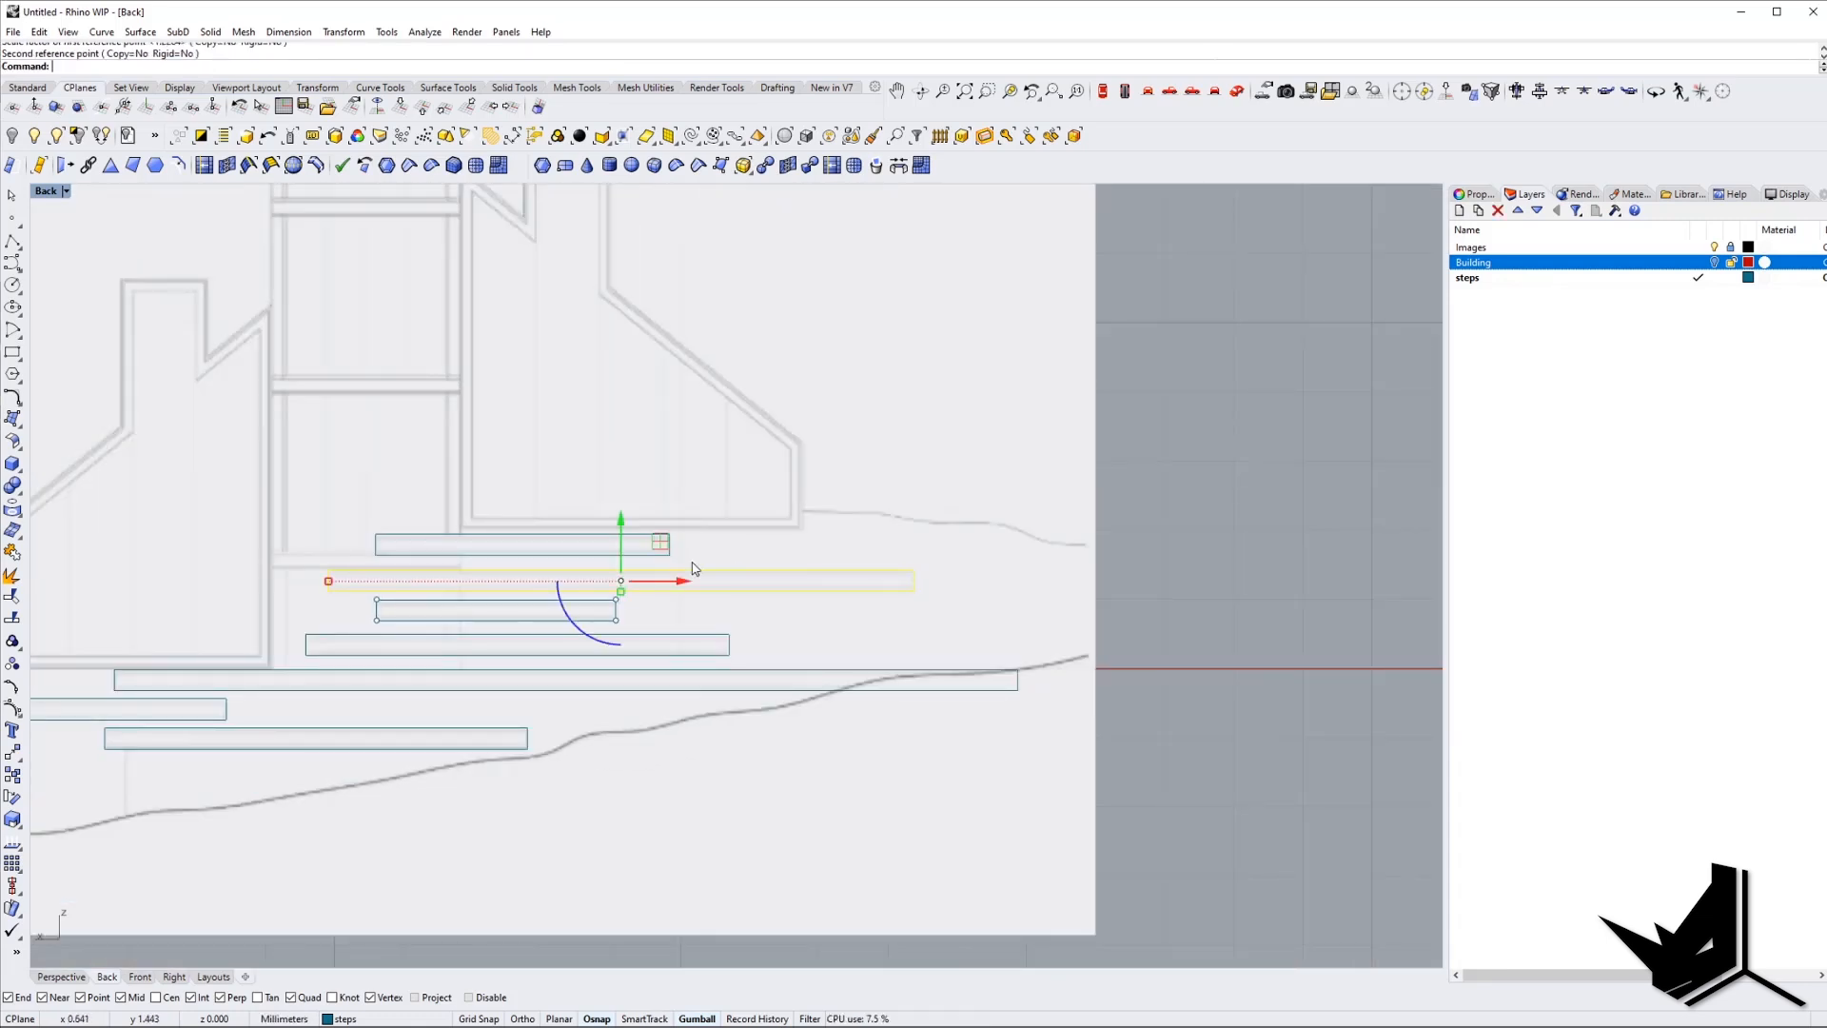
Examine the floor slab at the tower's lower end and the traced steps around it.
scroll(828, 576, "down", 4)
scroll(633, 726, "up", 6)
scroll(633, 727, "up", 6)
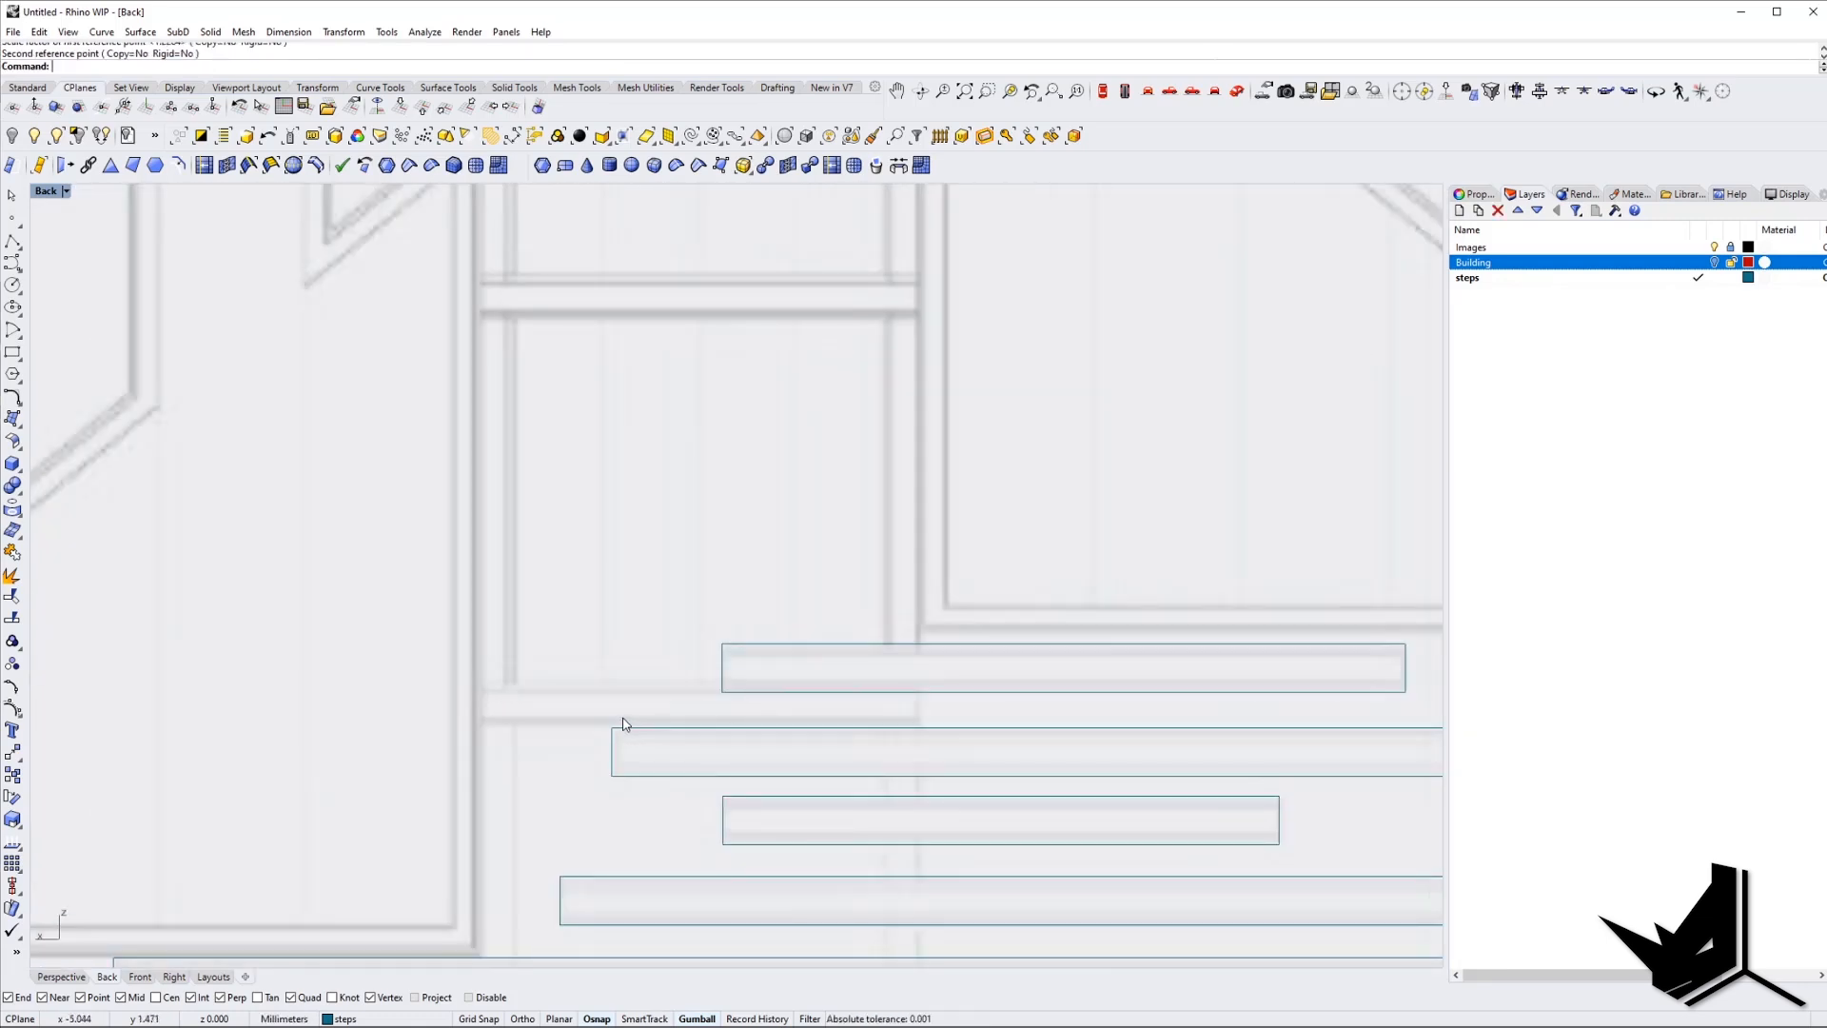
scroll(786, 737, "down", 5)
scroll(552, 715, "up", 5)
scroll(473, 721, "down", 5)
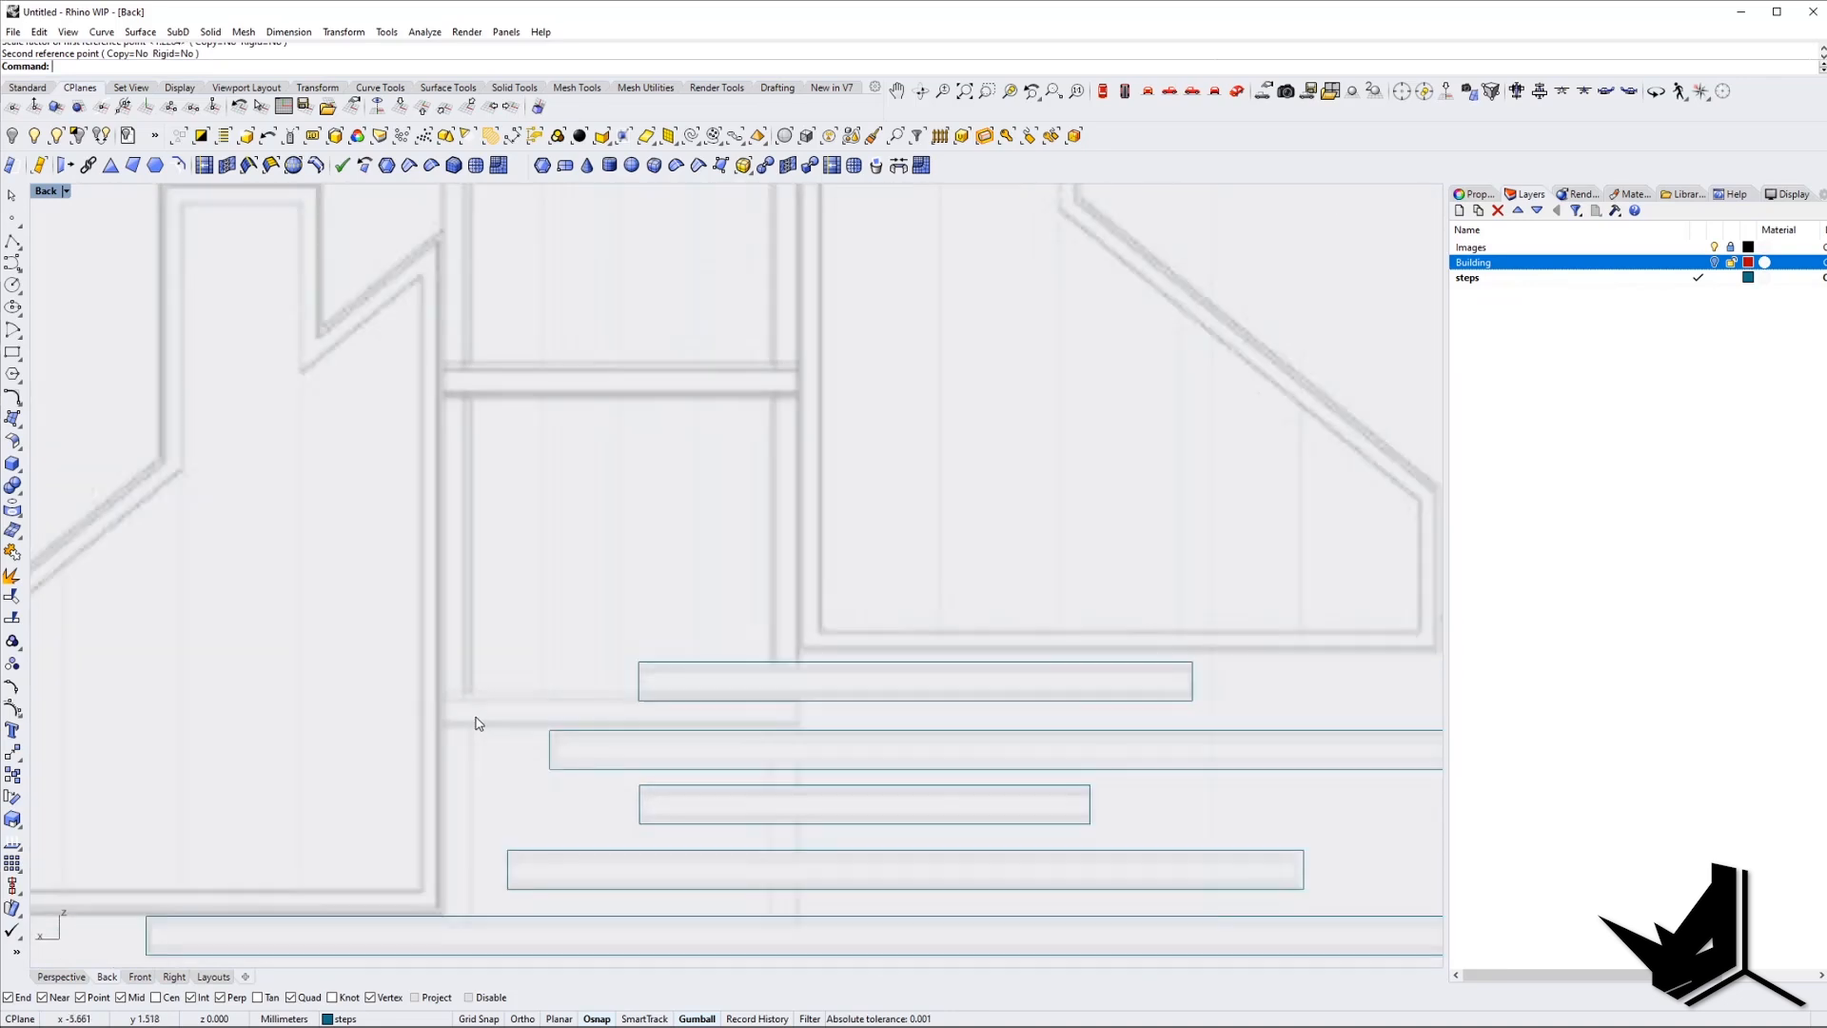
scroll(476, 692, "up", 5)
scroll(473, 756, "down", 8)
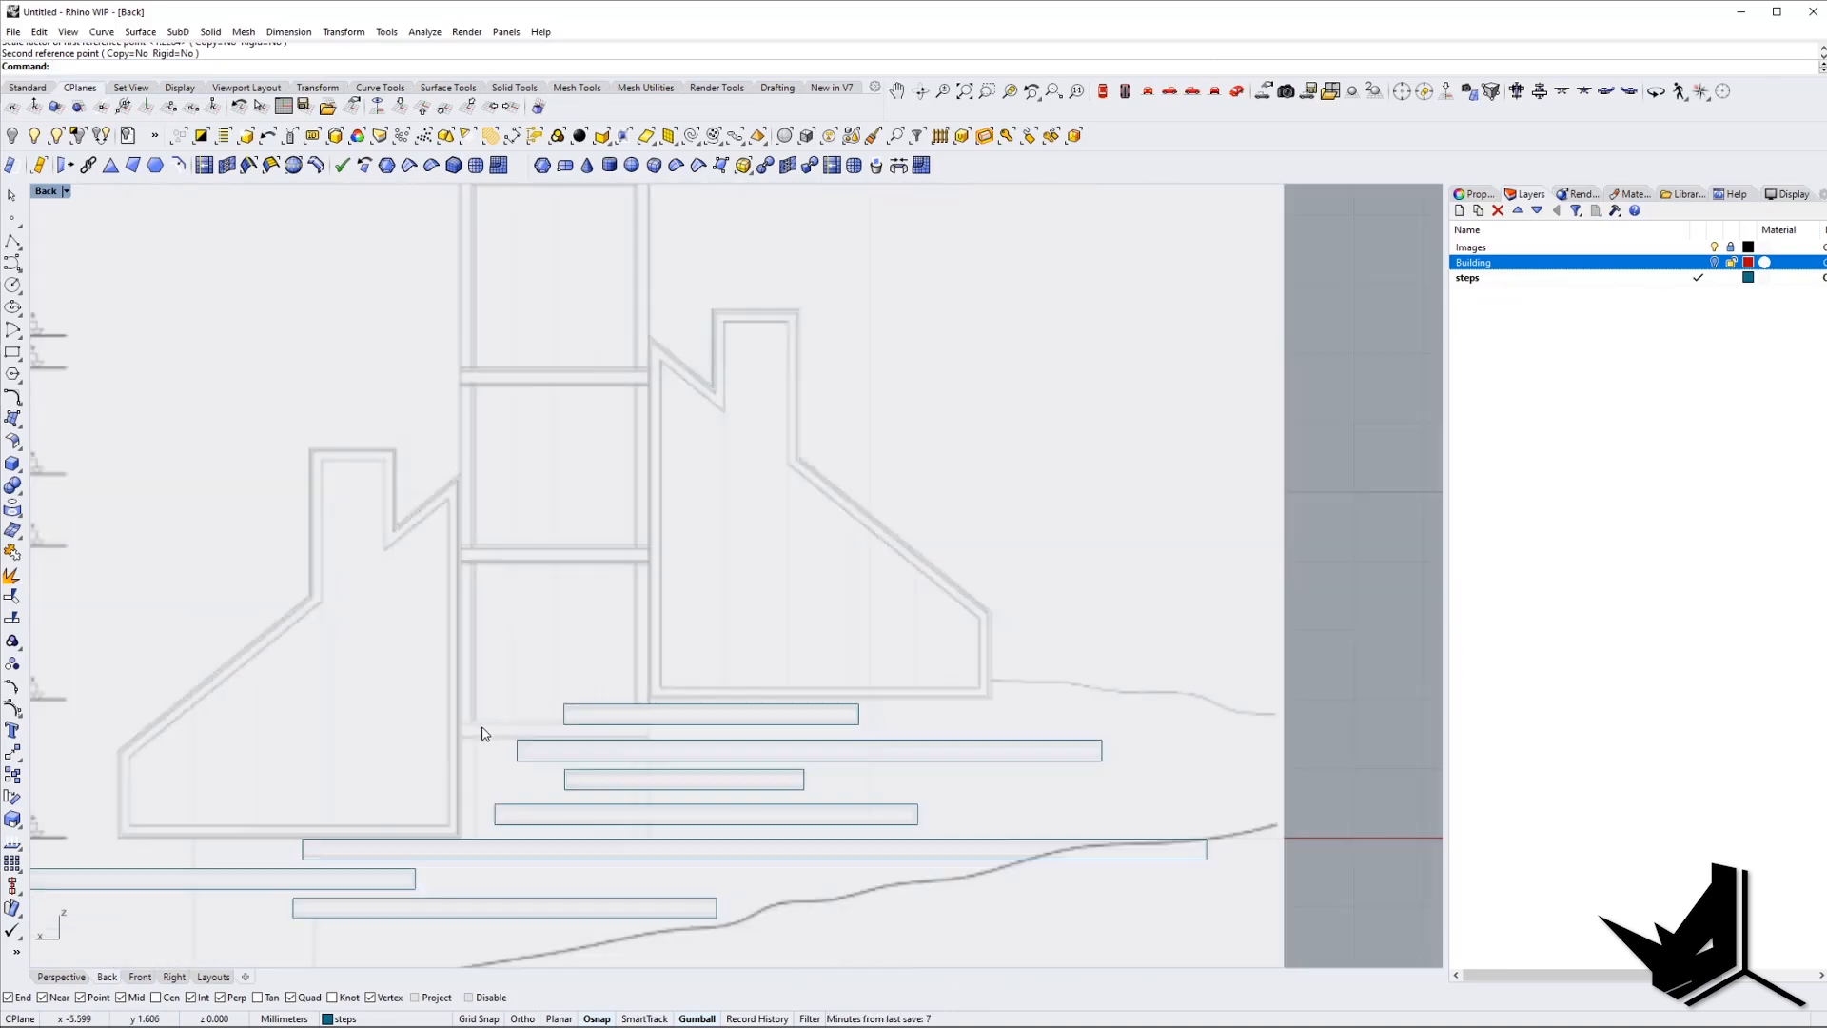
Show the Building layer again and draw a rectangle over the tower's upper floor slab, spanning the outer tower walls.
left_click(1717, 270)
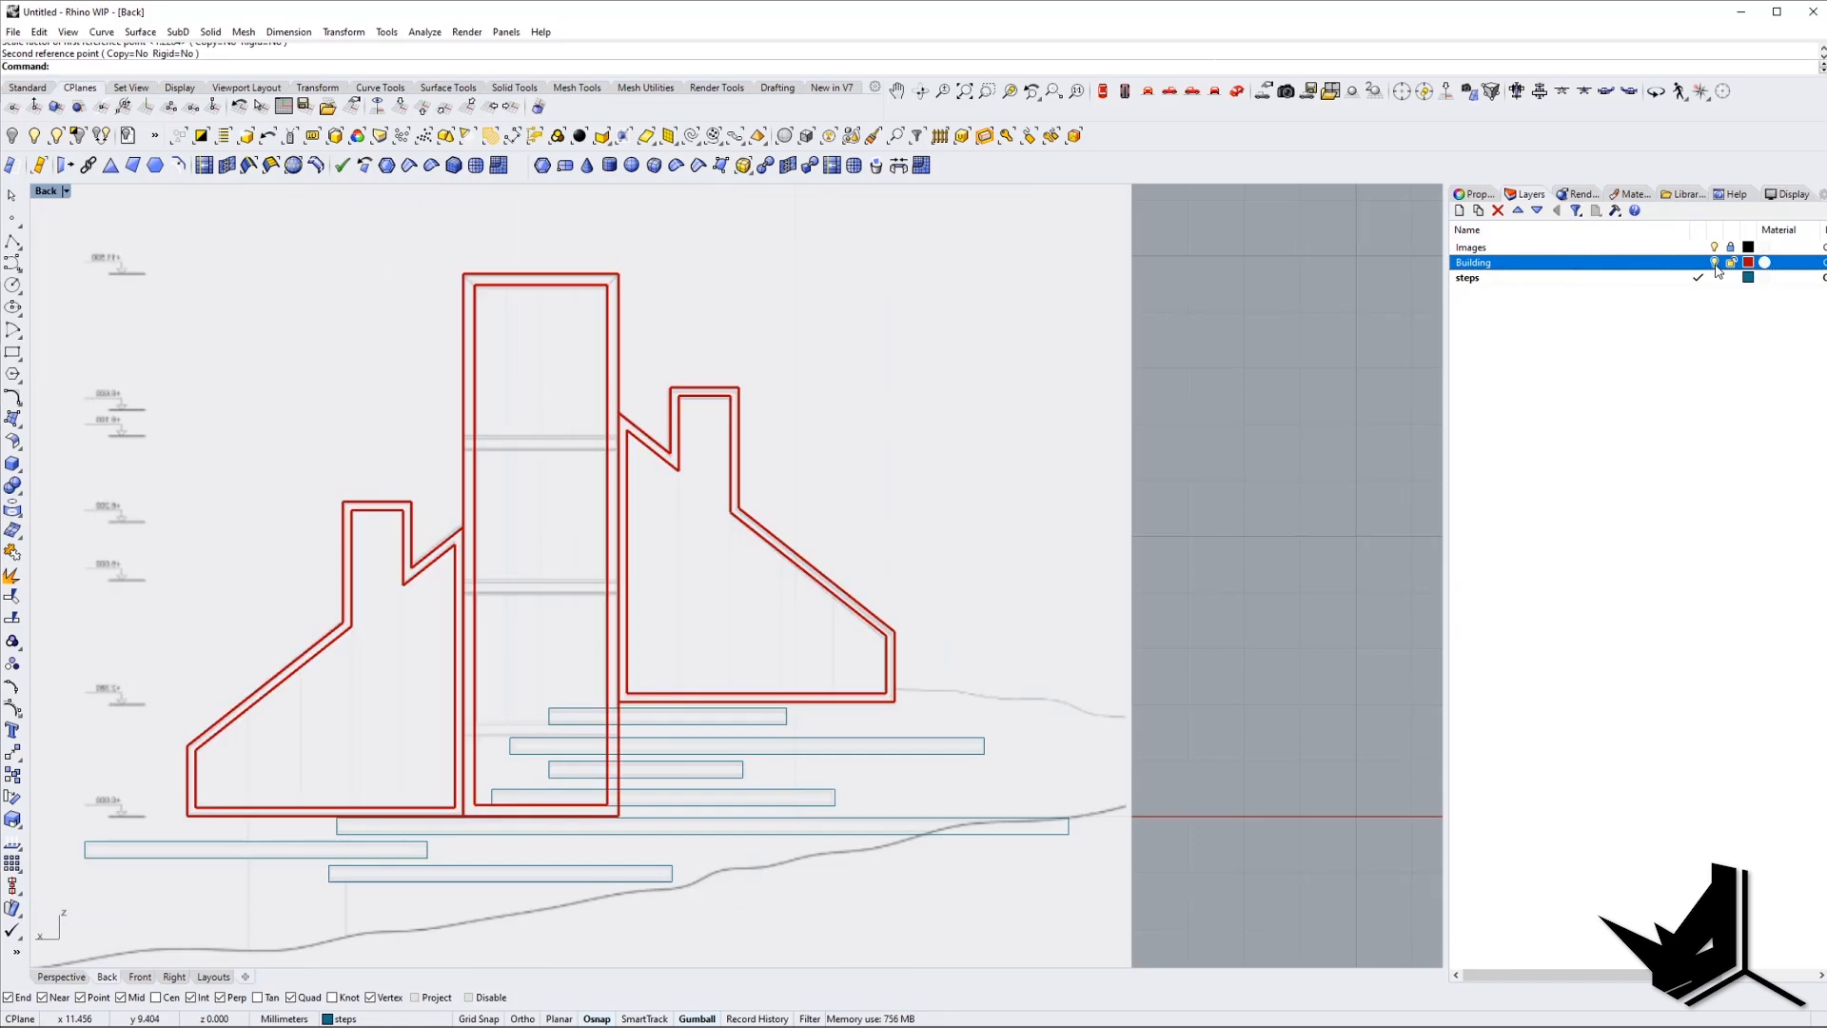
scroll(623, 709, "up", 5)
scroll(601, 738, "down", 4)
scroll(628, 666, "up", 2)
scroll(513, 493, "up", 3)
type("Rectangle")
key("Return")
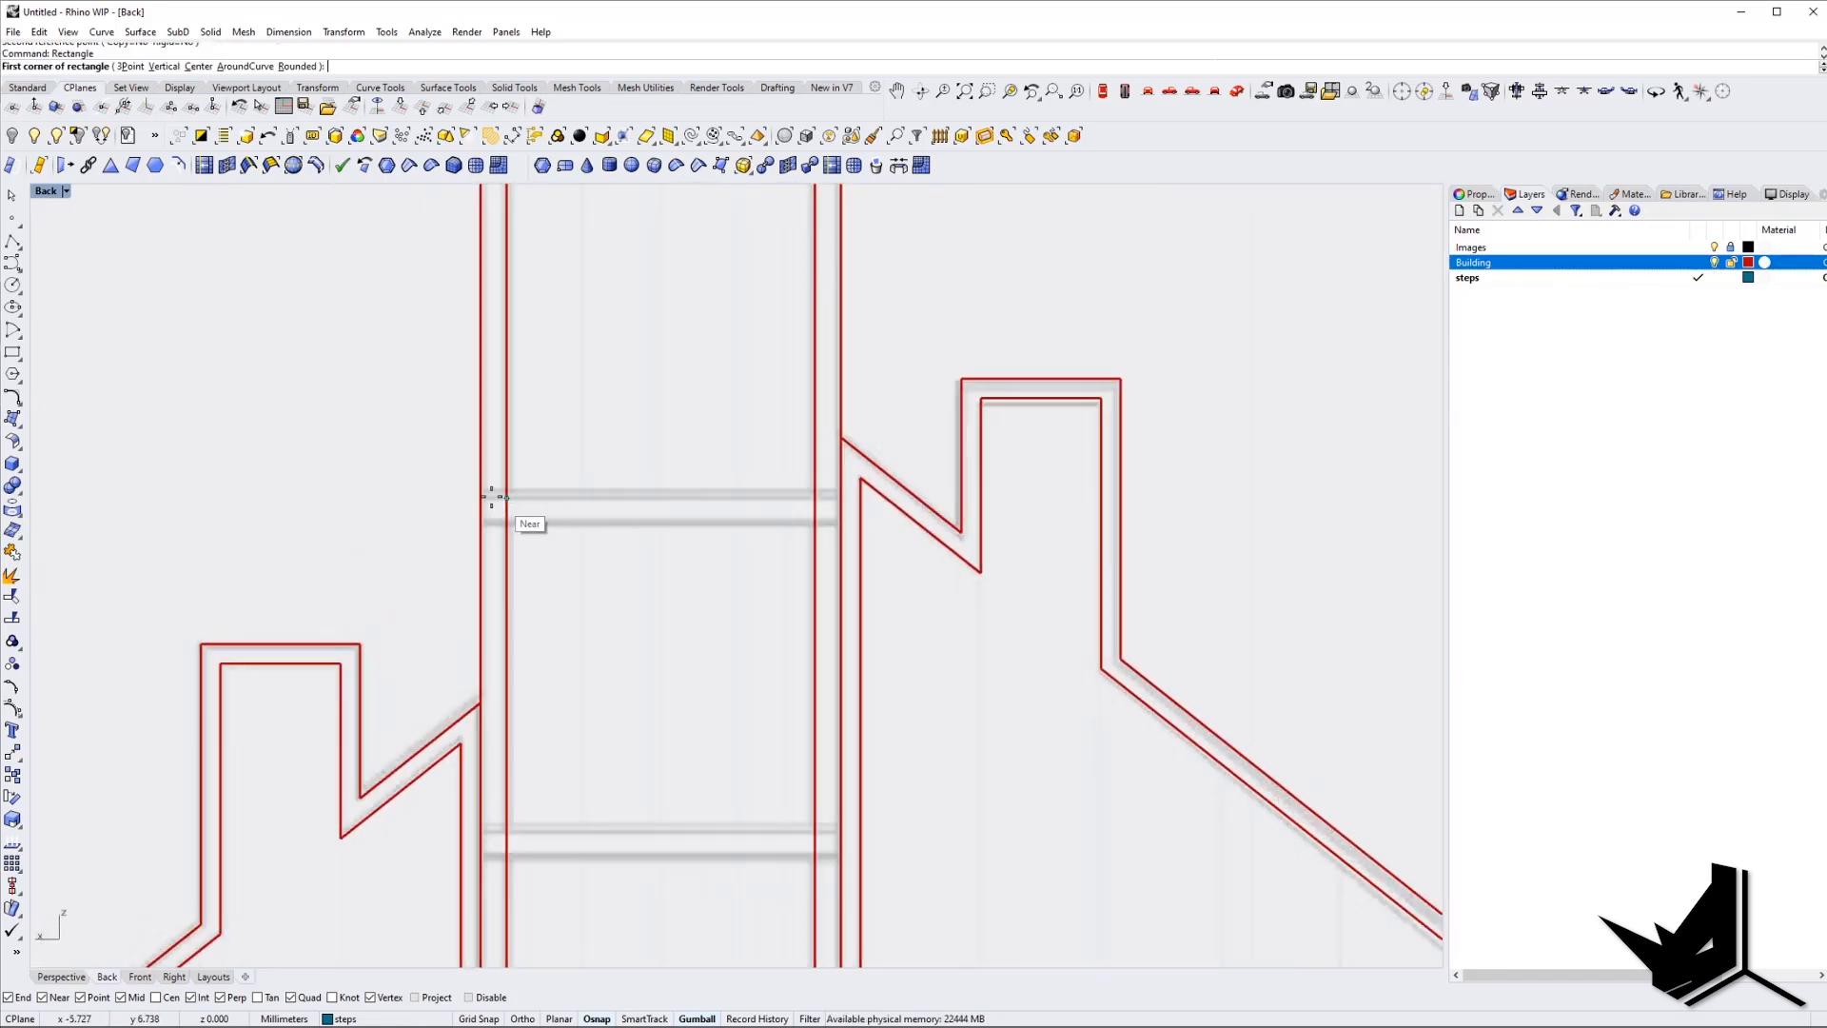
left_click(482, 492)
left_click(842, 522)
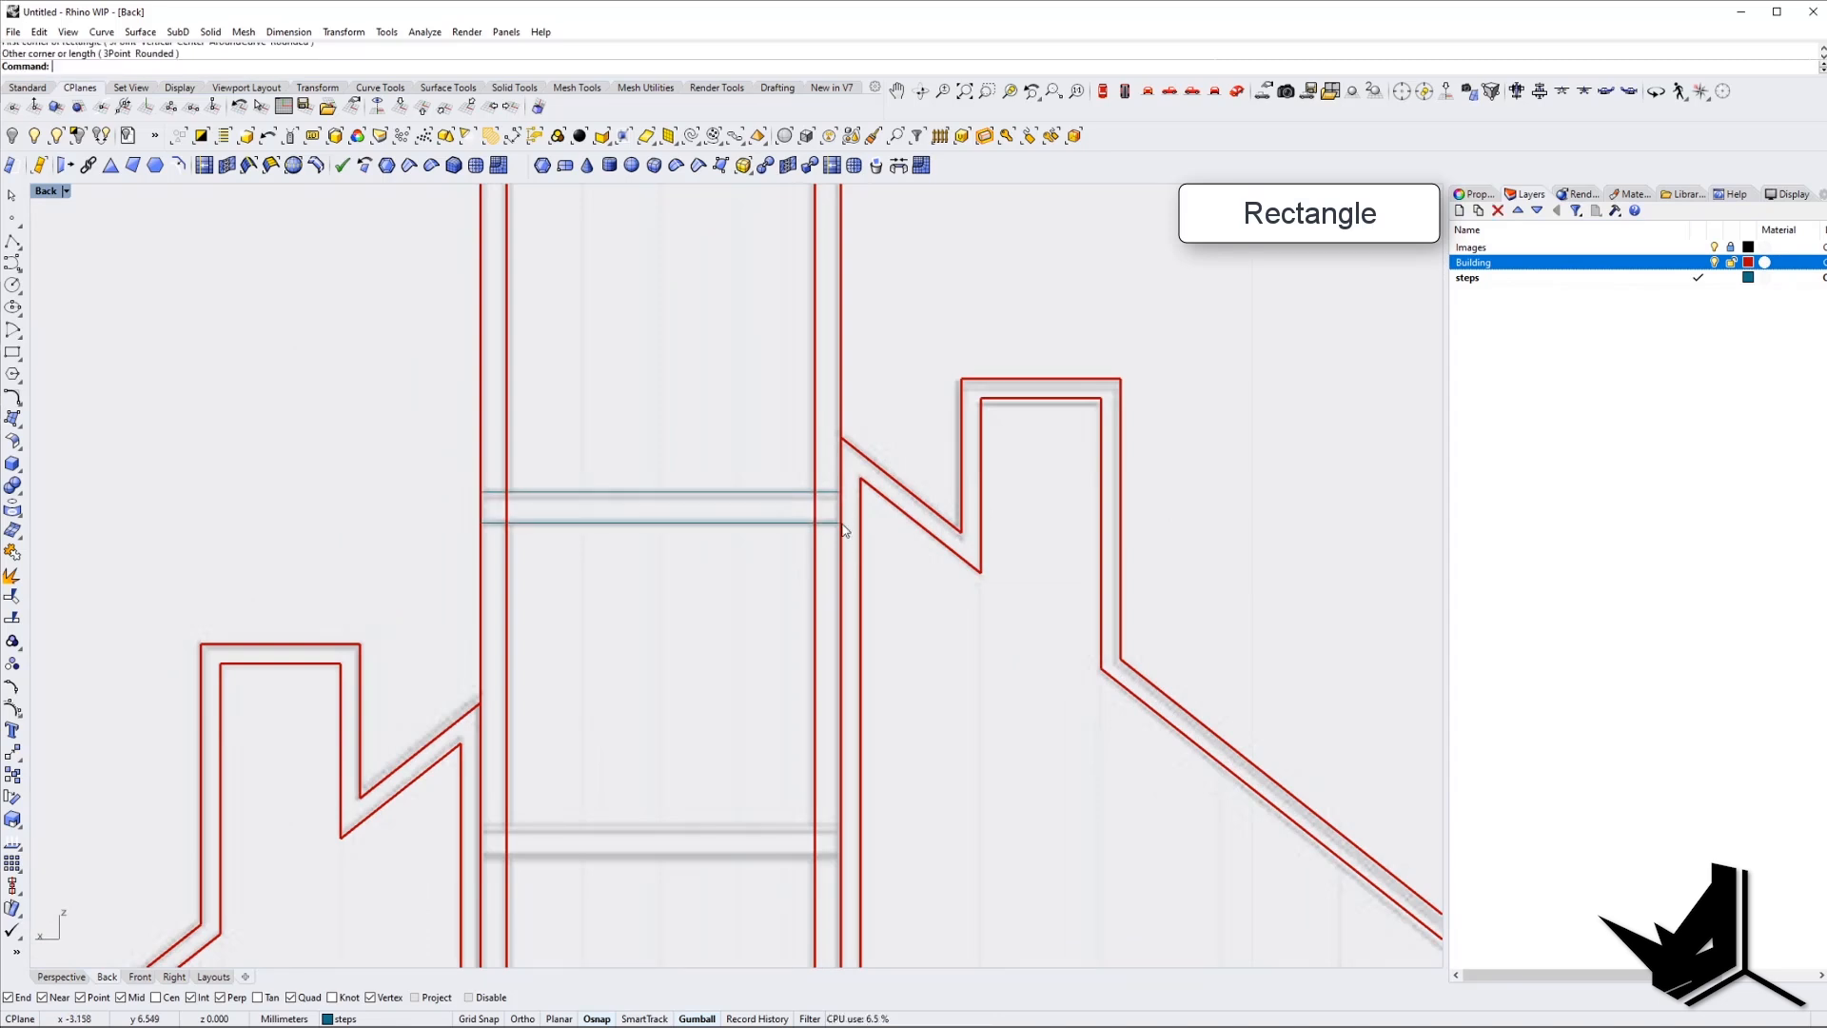
Copy the floor slab rectangle straight down onto the tower's middle and lowest floor slabs.
right_click_drag(730, 593, 727, 564)
left_click_drag(725, 555, 683, 476)
type("c")
key("Return")
left_click(720, 498)
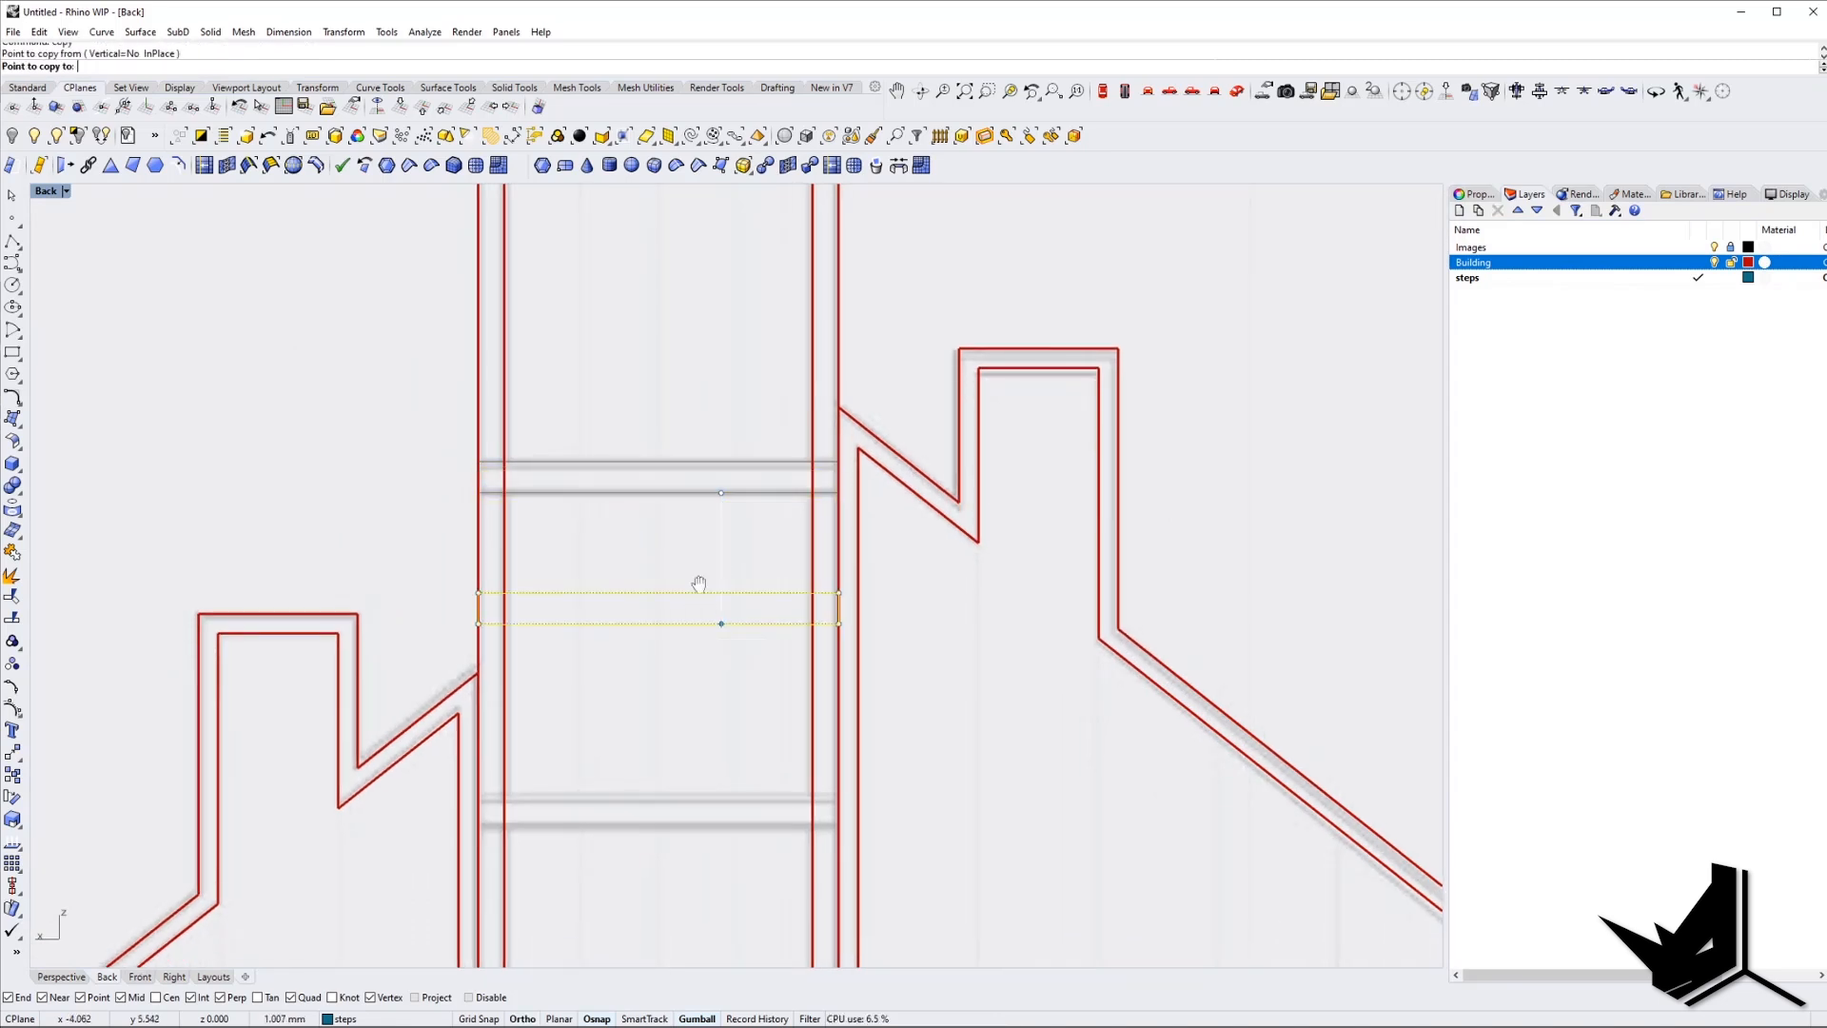
right_click_drag(700, 653, 705, 487, "shift")
left_click(706, 660)
right_click_drag(674, 729, 685, 506)
scroll(567, 739, "up", 2)
left_click(587, 730)
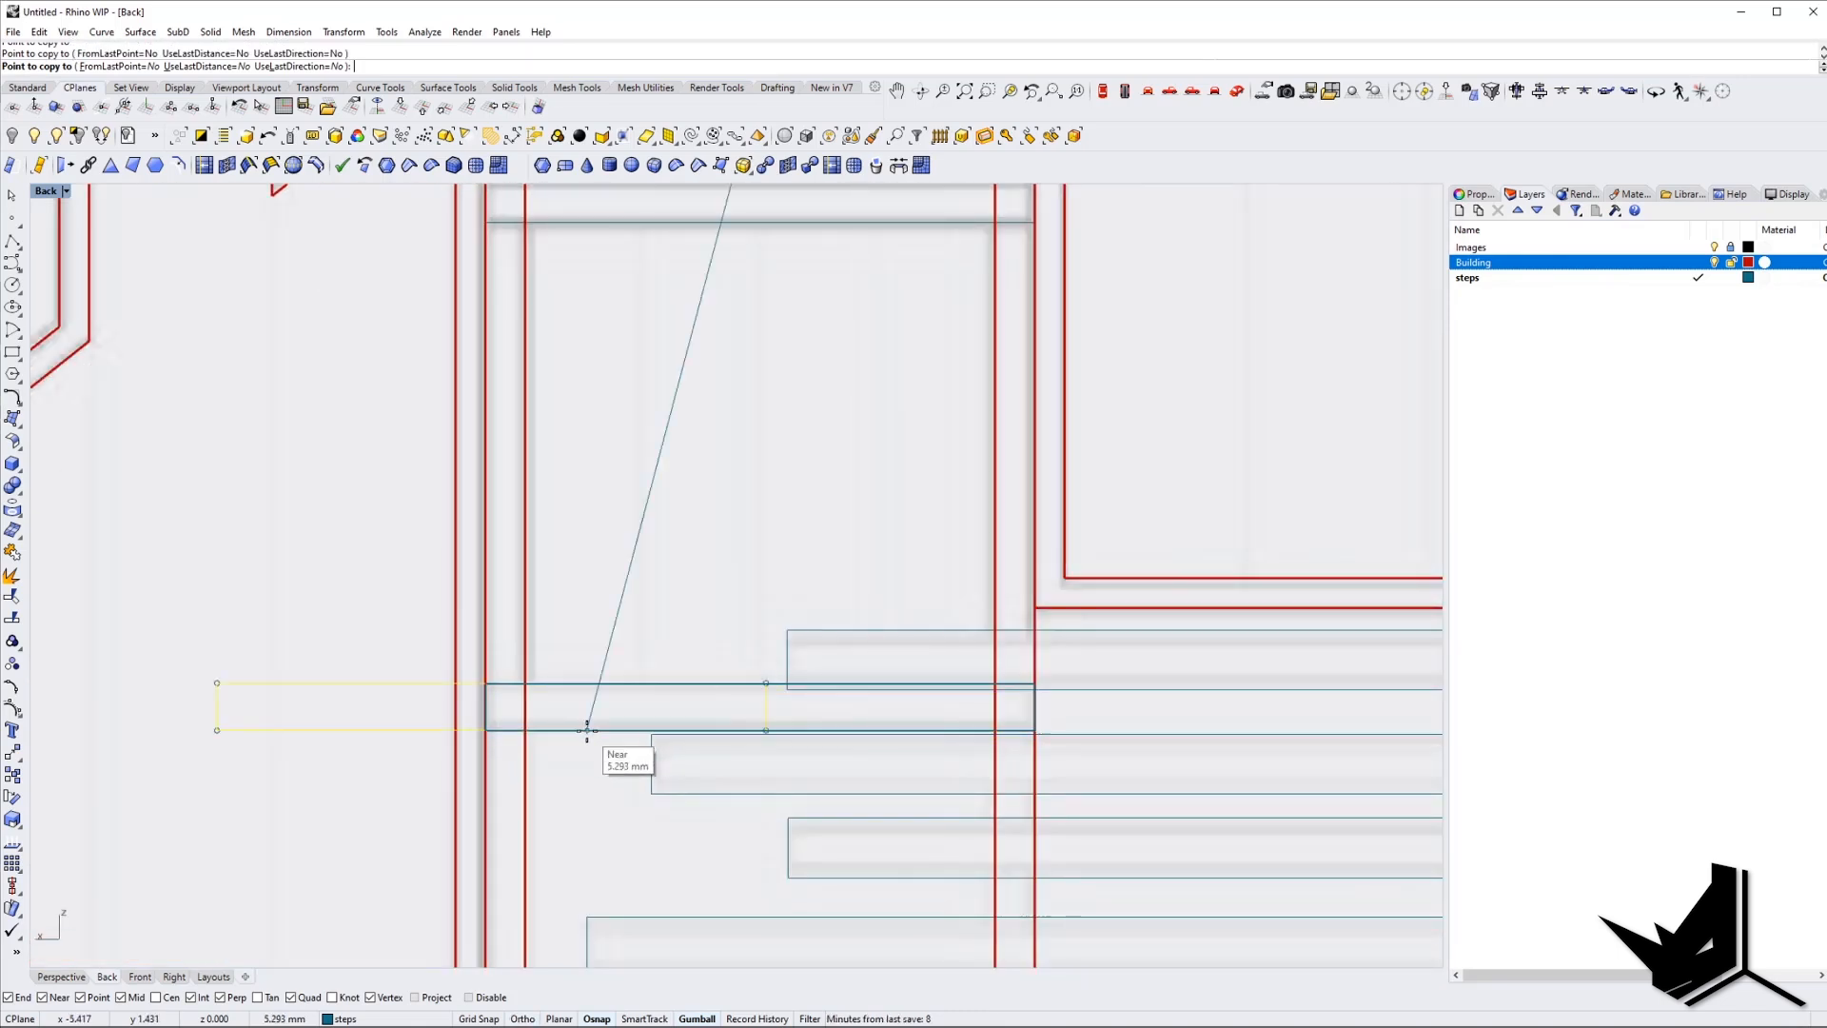
key("Return")
Select the tower's three floor slab rectangles and match their properties to the red building outline.
scroll(587, 730, "down", 8)
left_click_drag(603, 765, 588, 690)
right_click_drag(643, 576, 648, 714)
left_click_drag(684, 727, 666, 371, "shift")
scroll(668, 357, "down", 2)
right_click_drag(668, 357, 601, 479)
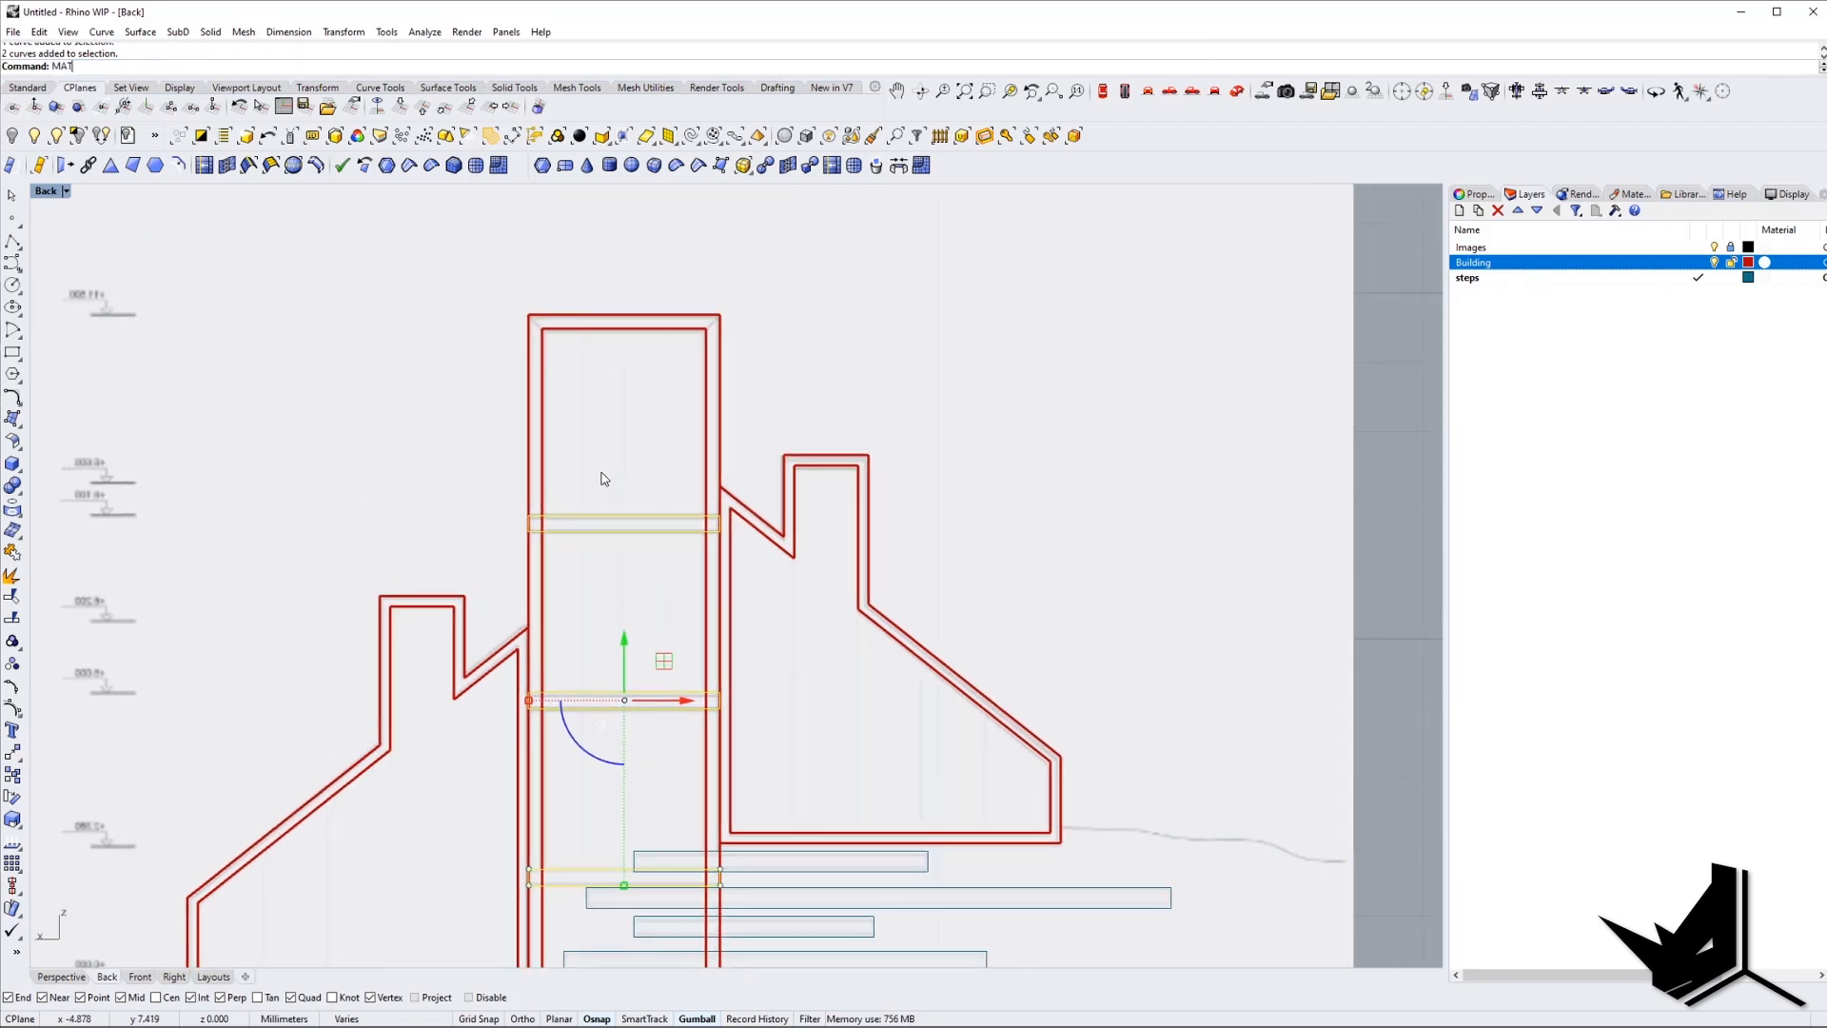
key("Return")
left_click(704, 380)
Trace the ground line with an interpolated curve, starting and ending slightly beyond the elevation image's edges.
scroll(703, 468, "down", 2)
right_click_drag(704, 470, 655, 508)
right_click_drag(668, 648, 737, 590)
scroll(497, 779, "up", 2)
scroll(579, 752, "down", 2)
right_click_drag(580, 694, 572, 657)
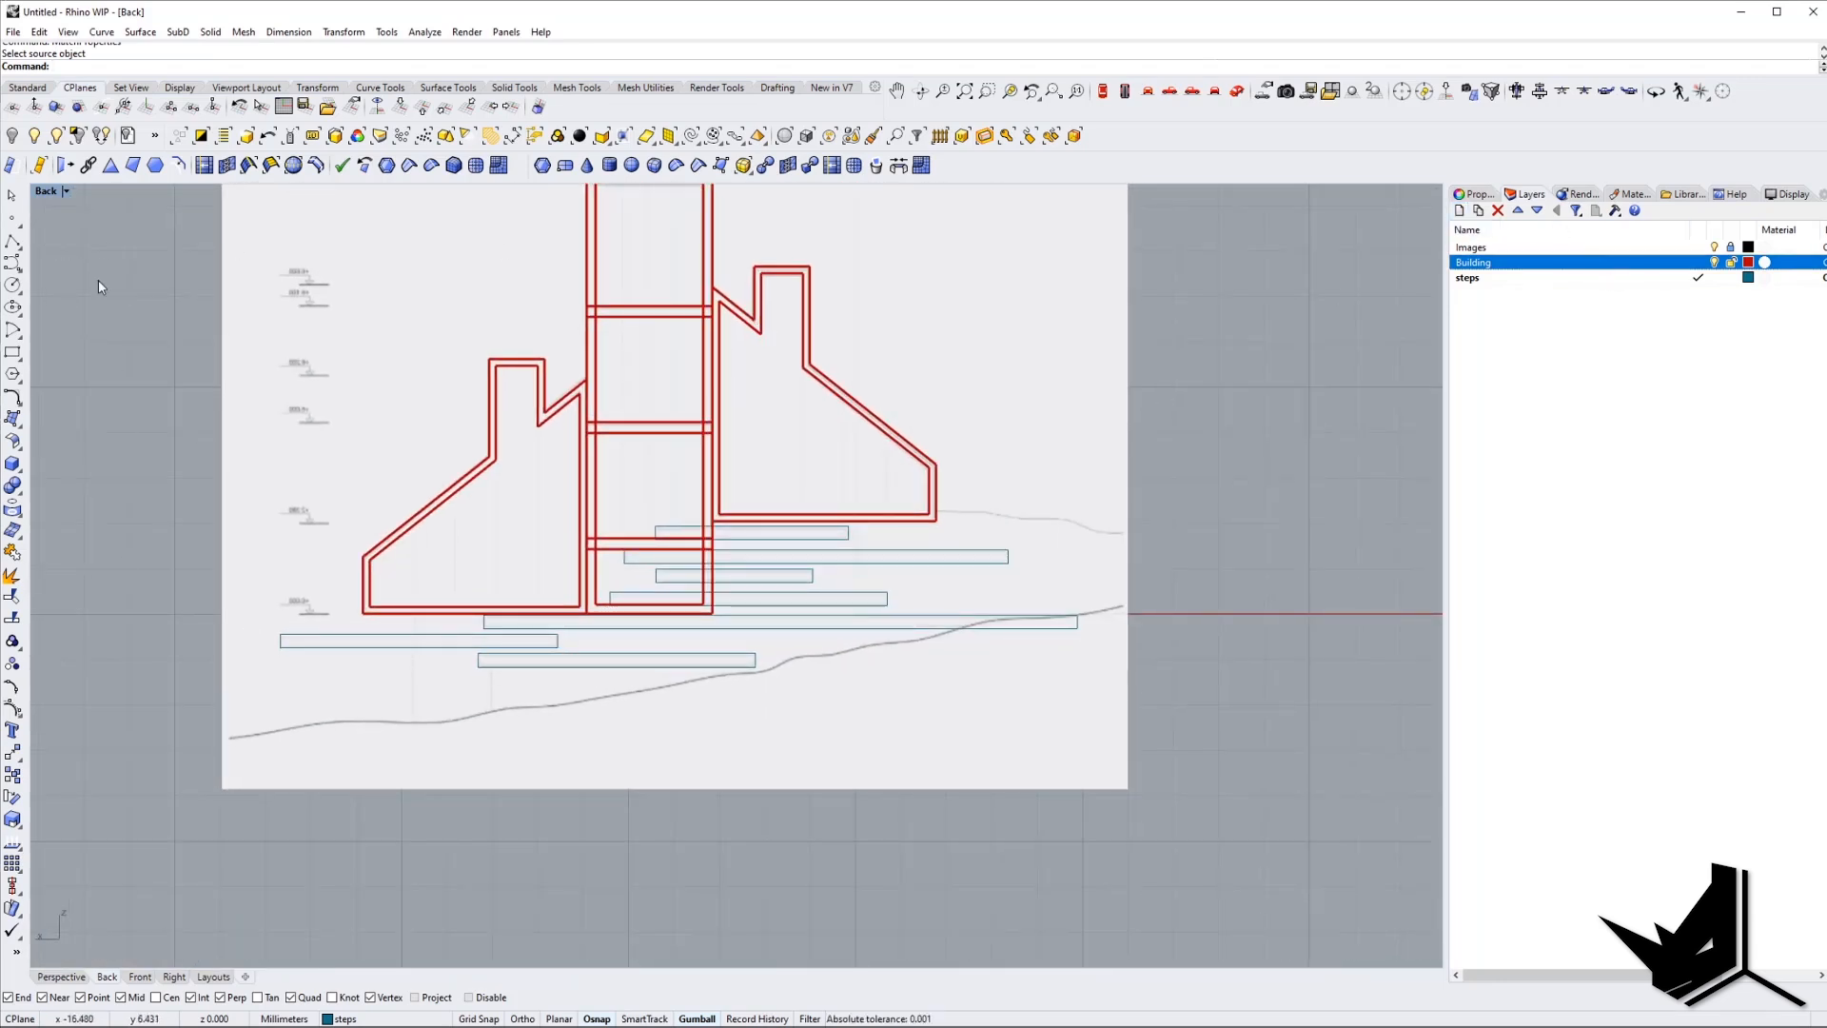
left_click(21, 274)
left_click(56, 281)
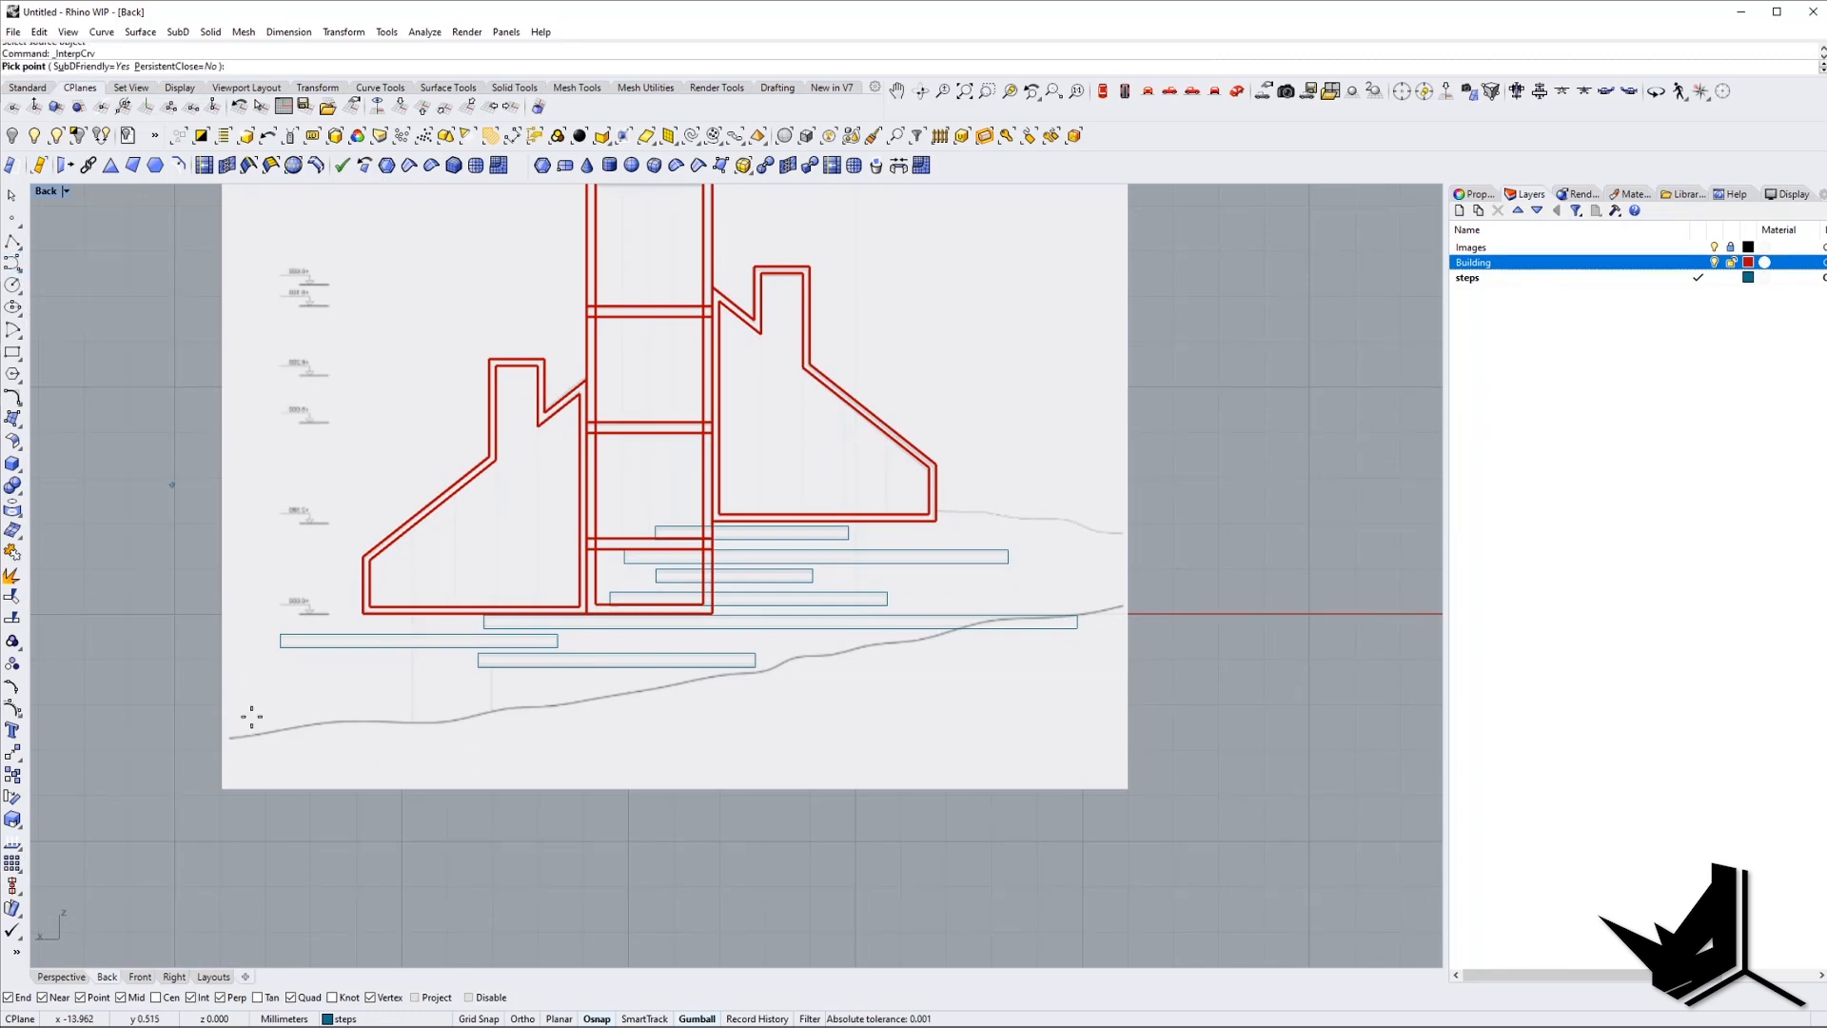
left_click(173, 748)
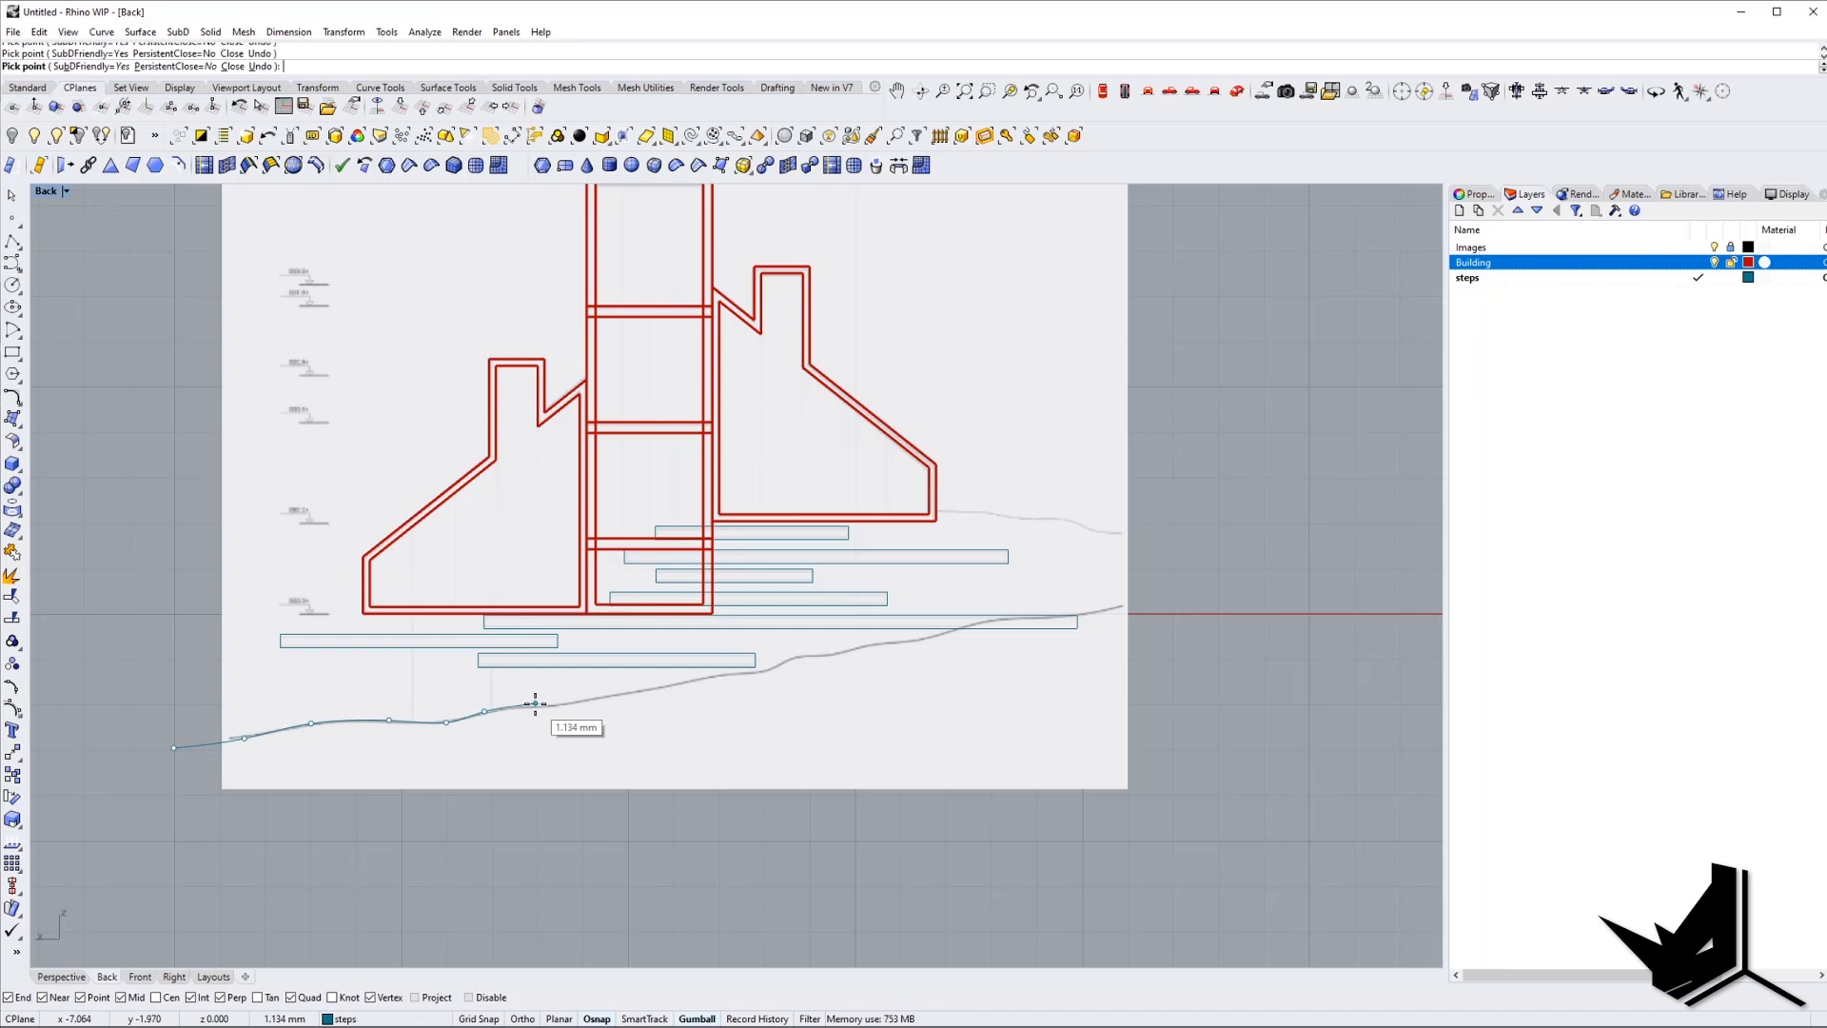
left_click(682, 683)
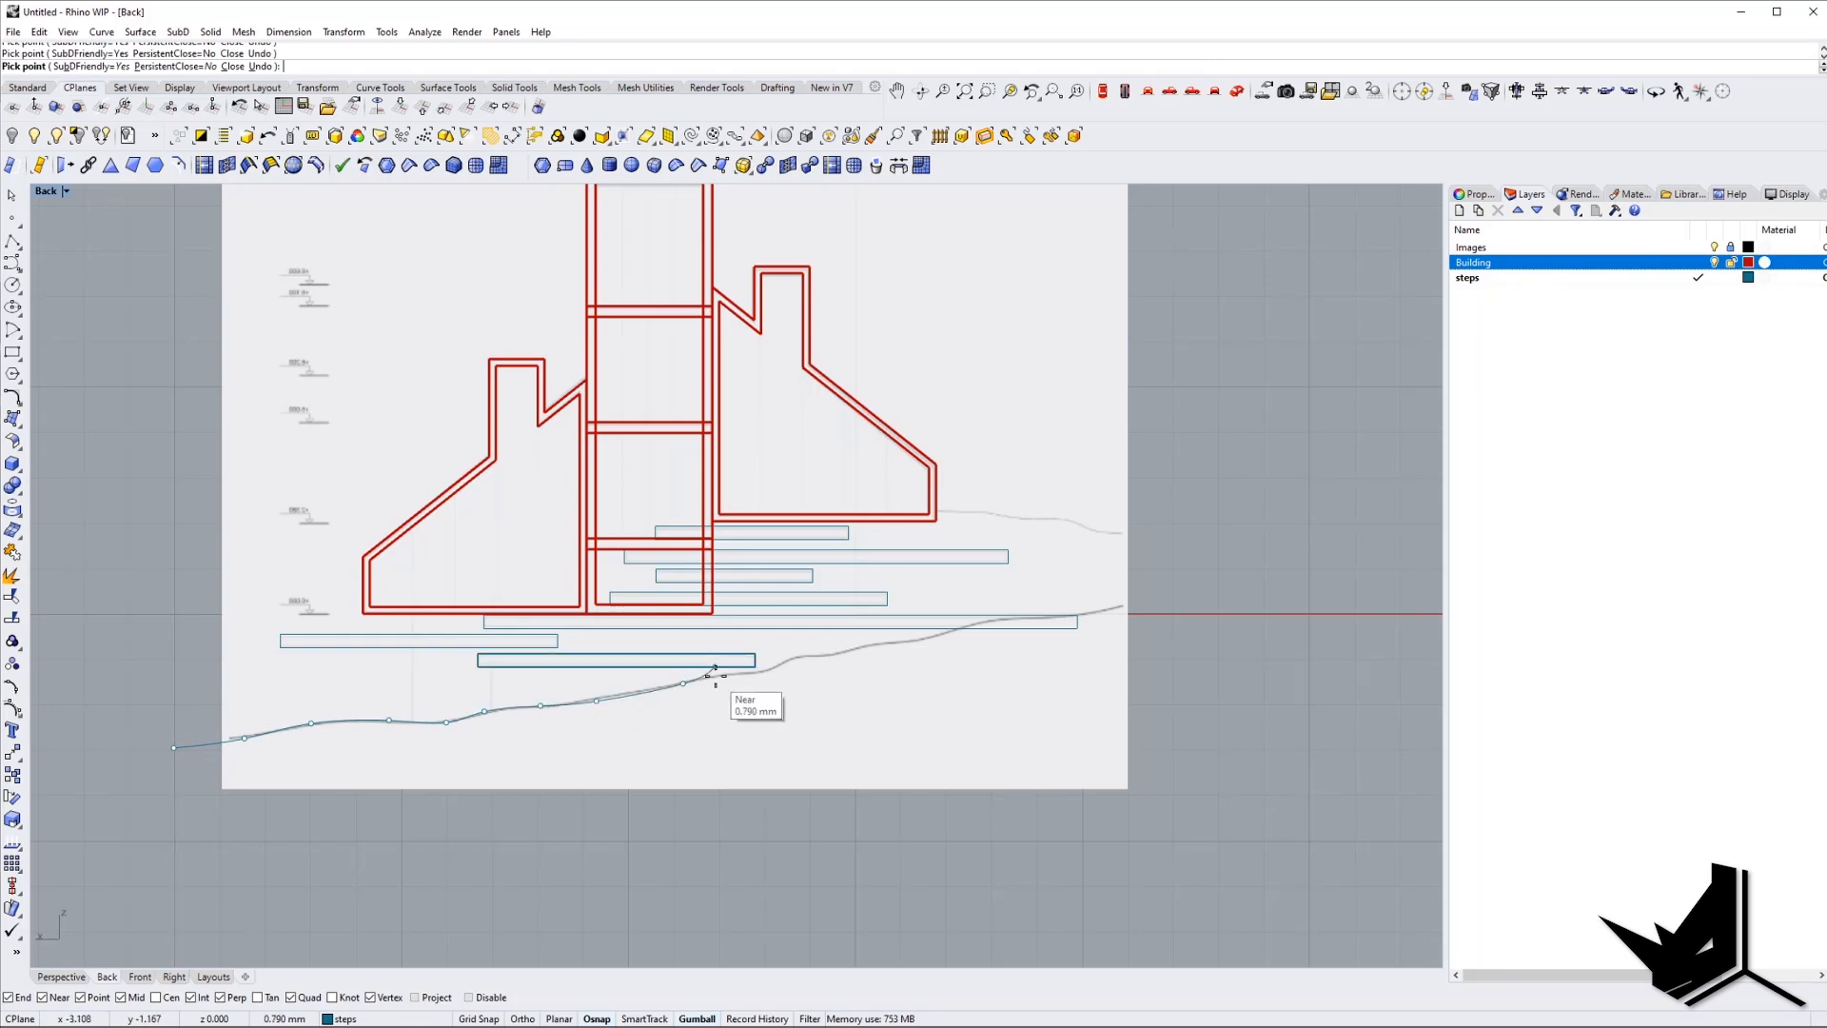
scroll(737, 681, "up", 4)
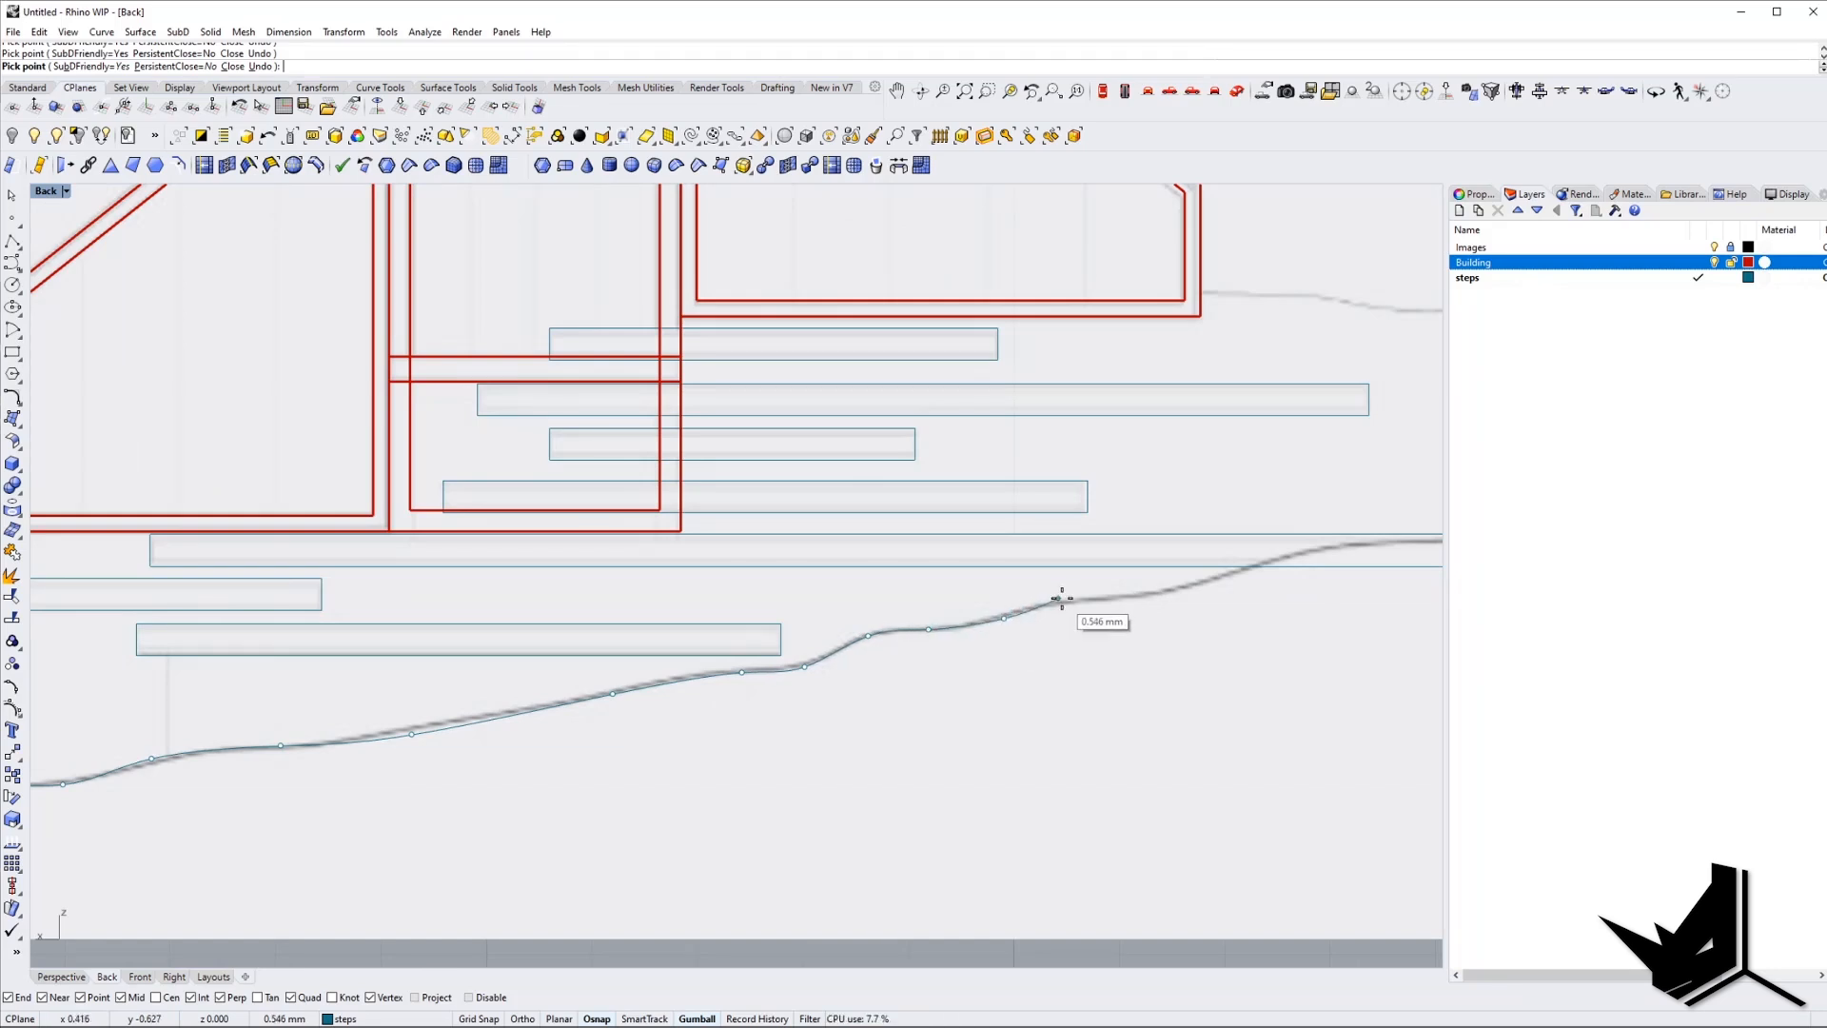
right_click_drag(1141, 627, 849, 696)
scroll(938, 652, "up", 6)
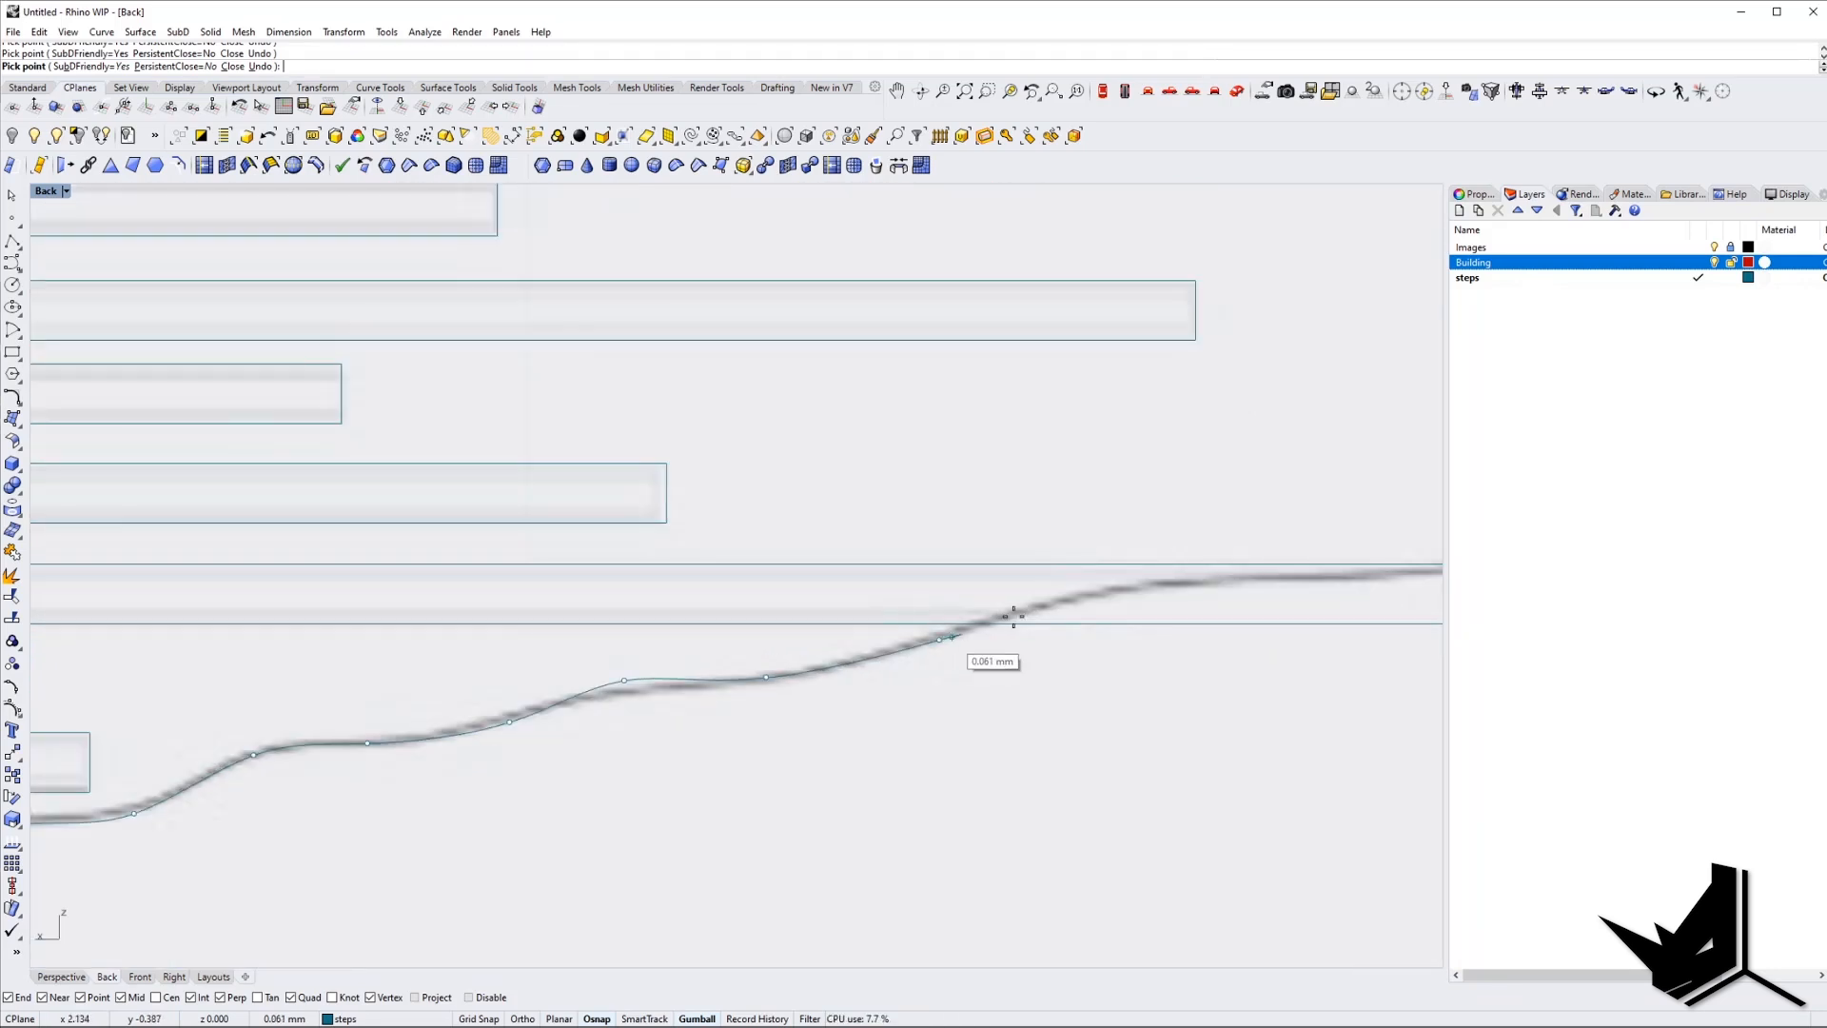
right_click_drag(1138, 596, 600, 688)
scroll(765, 686, "up", 4)
left_click(768, 665)
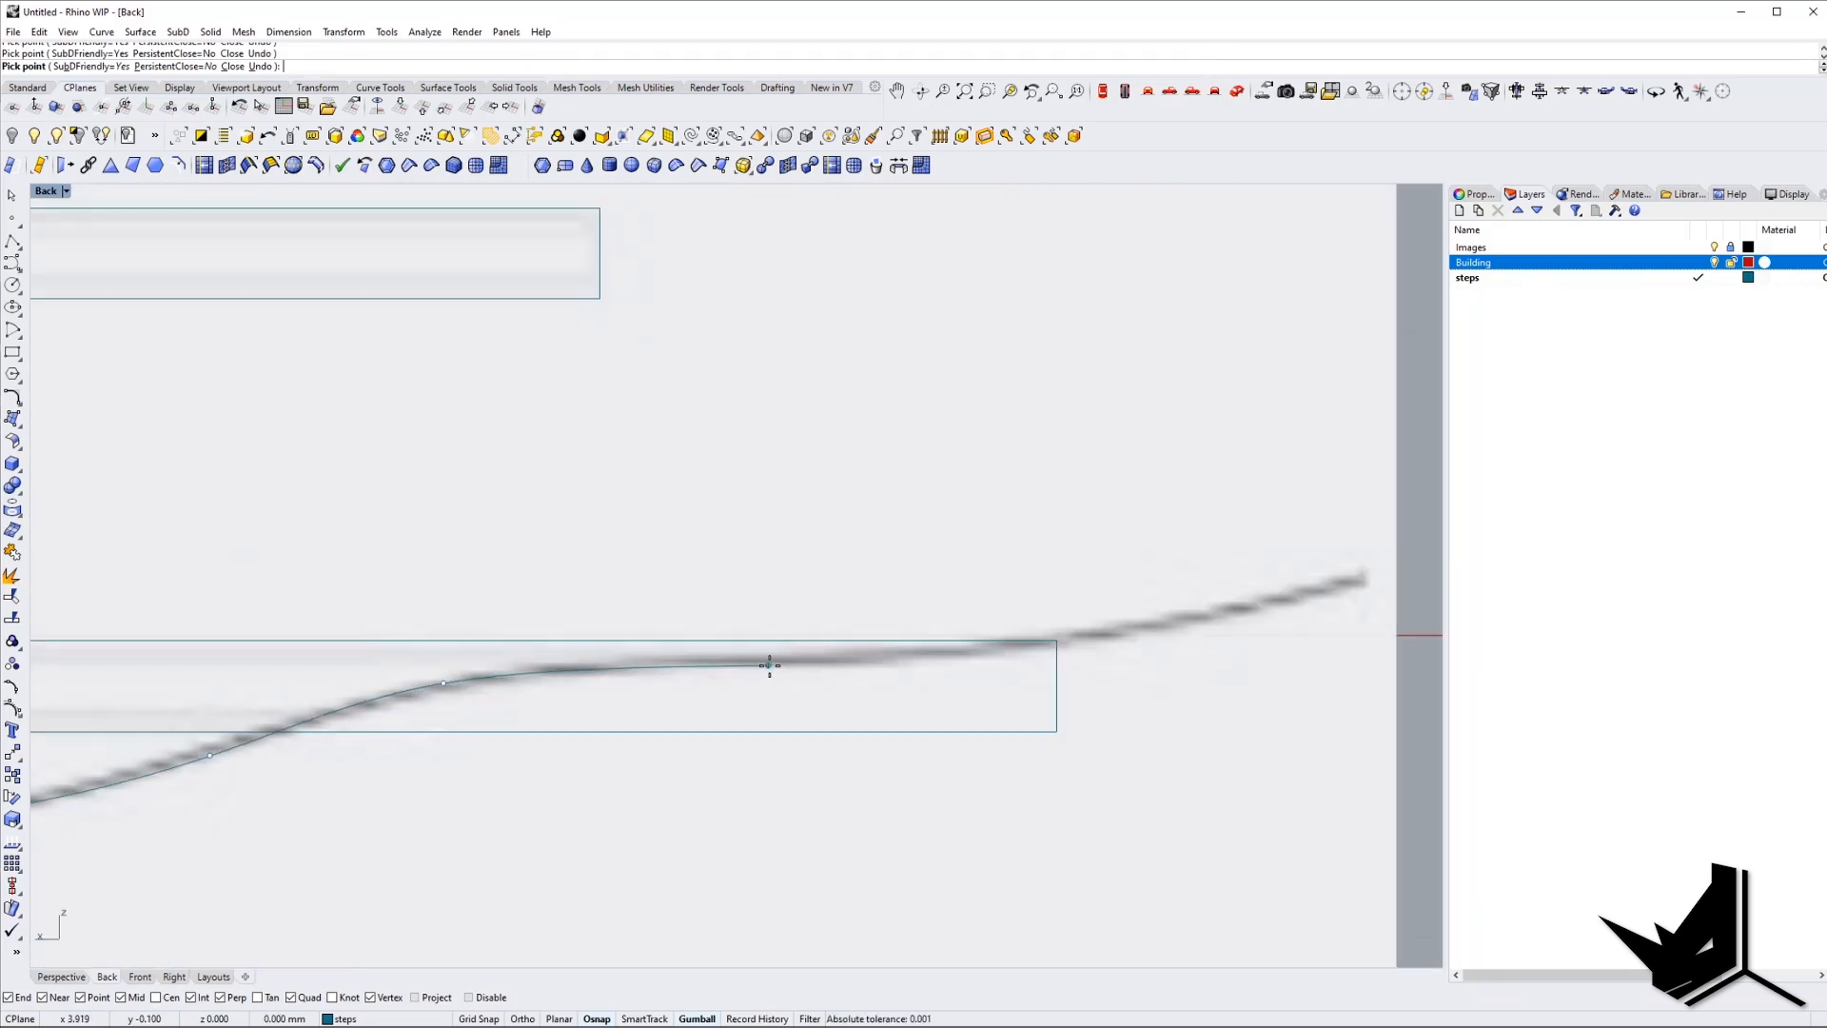
left_click(993, 656)
scroll(962, 669, "down", 8)
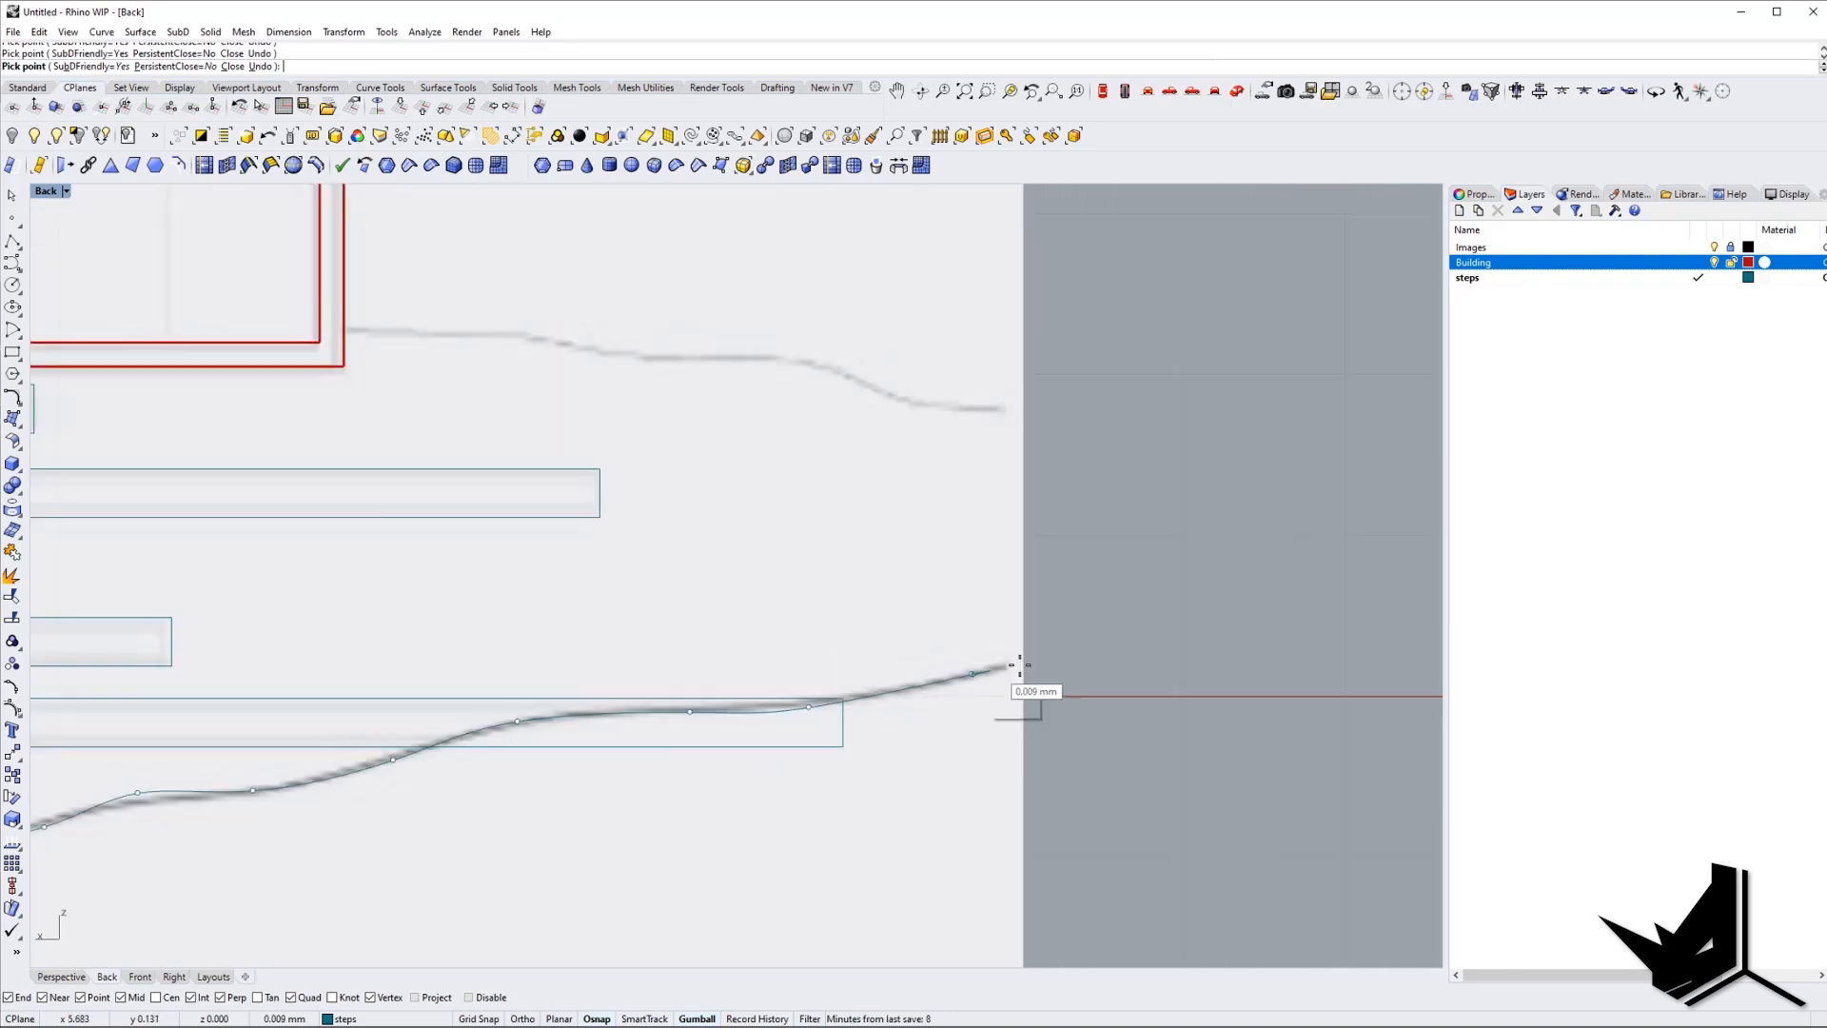
left_click(1211, 586)
key("Return")
Draw a vertical support line from the base of the left house down past the ground curve.
scroll(1203, 692, "down", 4)
scroll(628, 708, "up", 8)
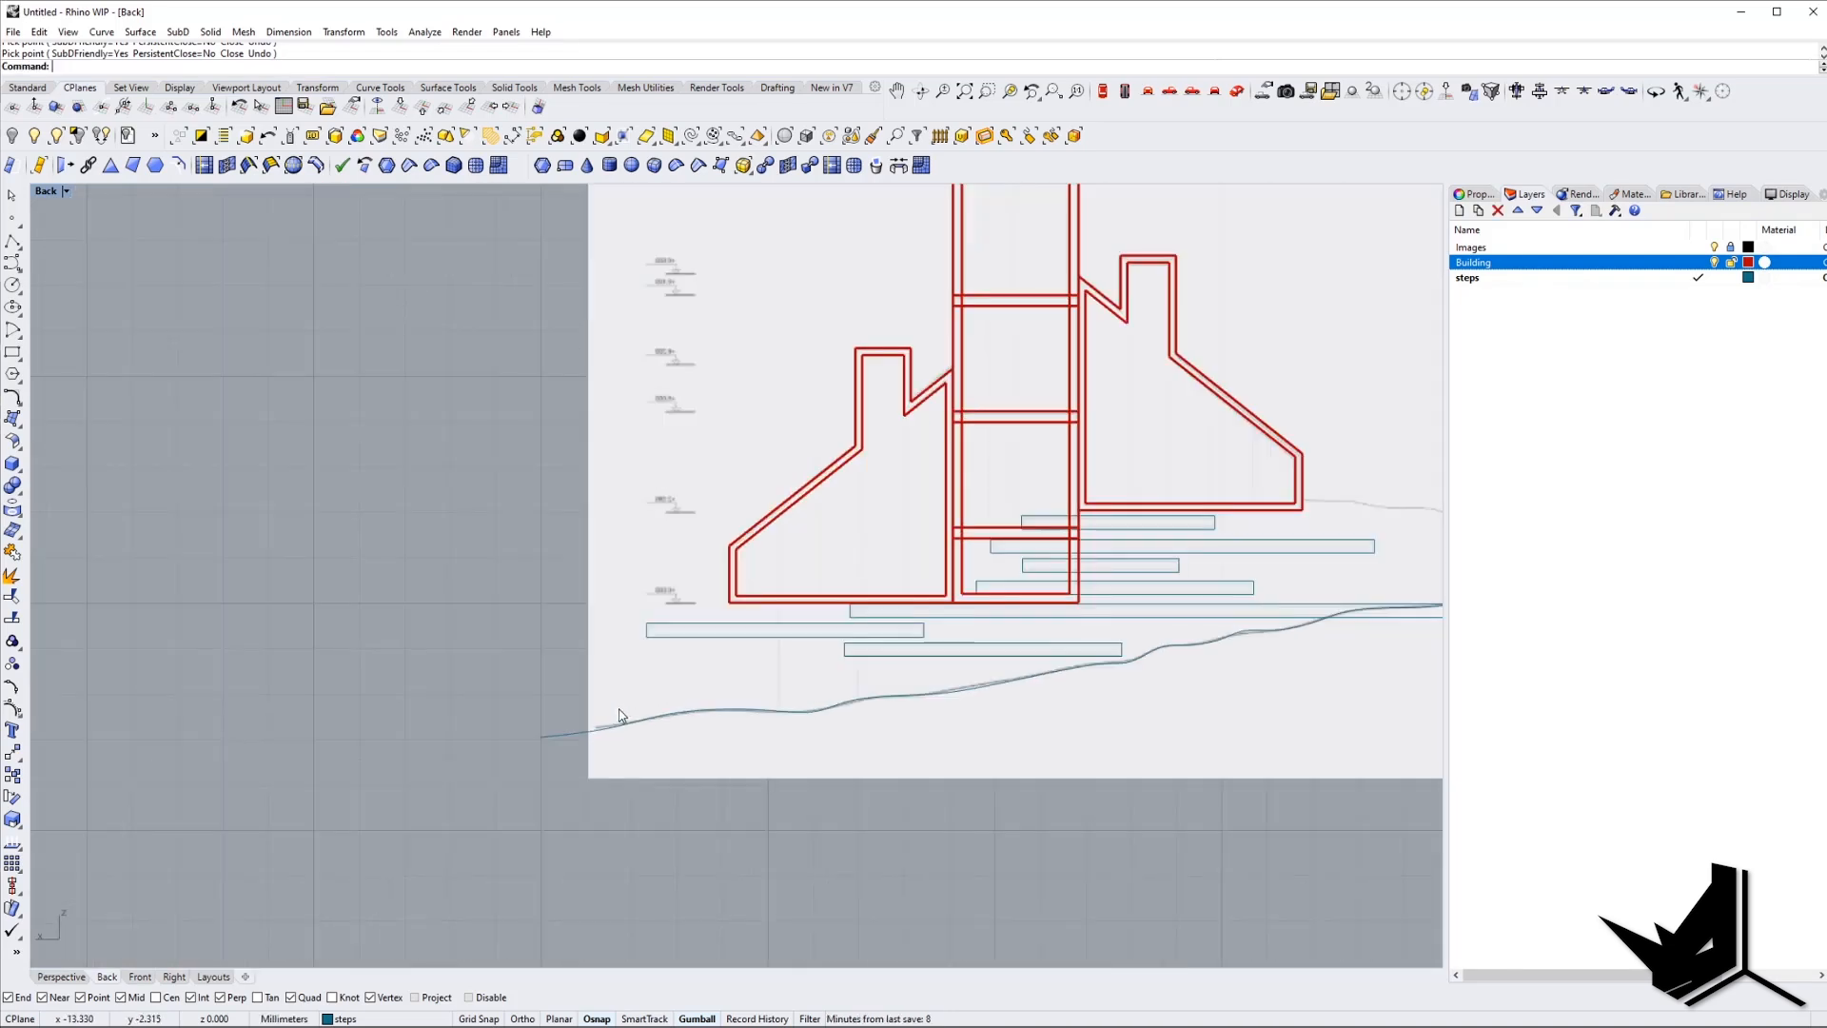
type("line")
key("Return")
scroll(628, 600, "up", 3)
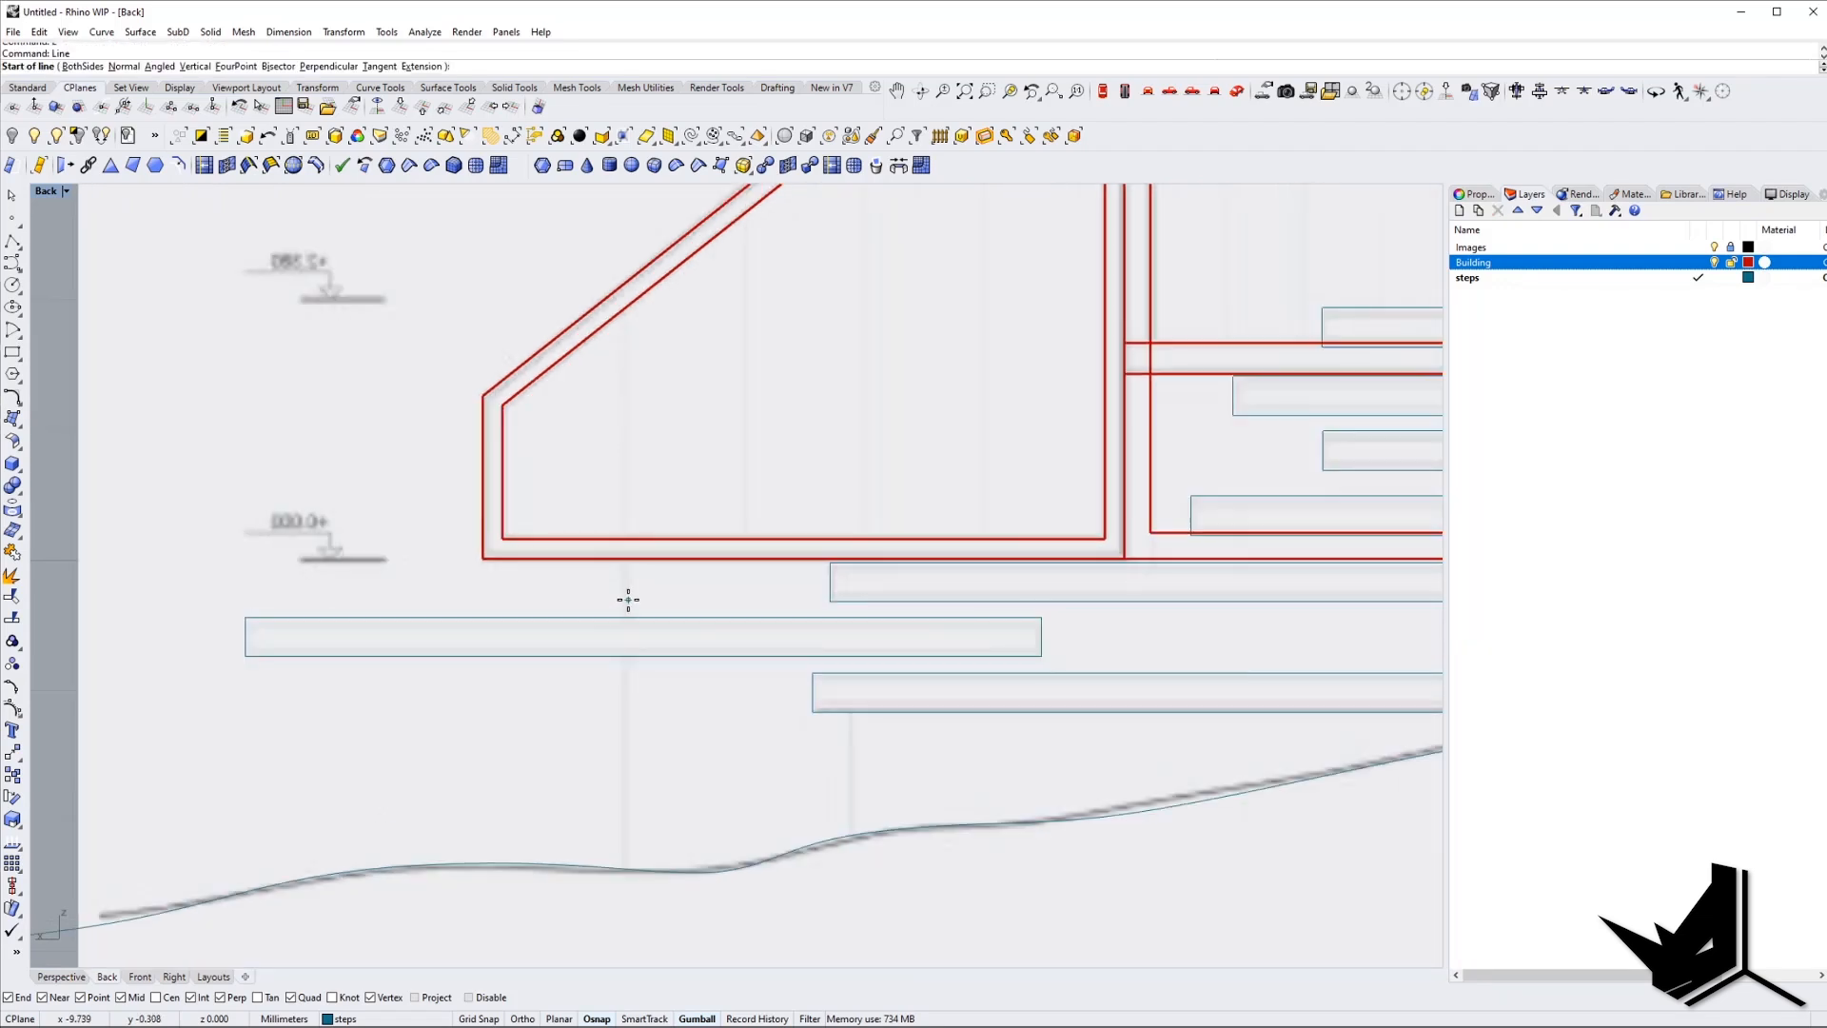
left_click(624, 560)
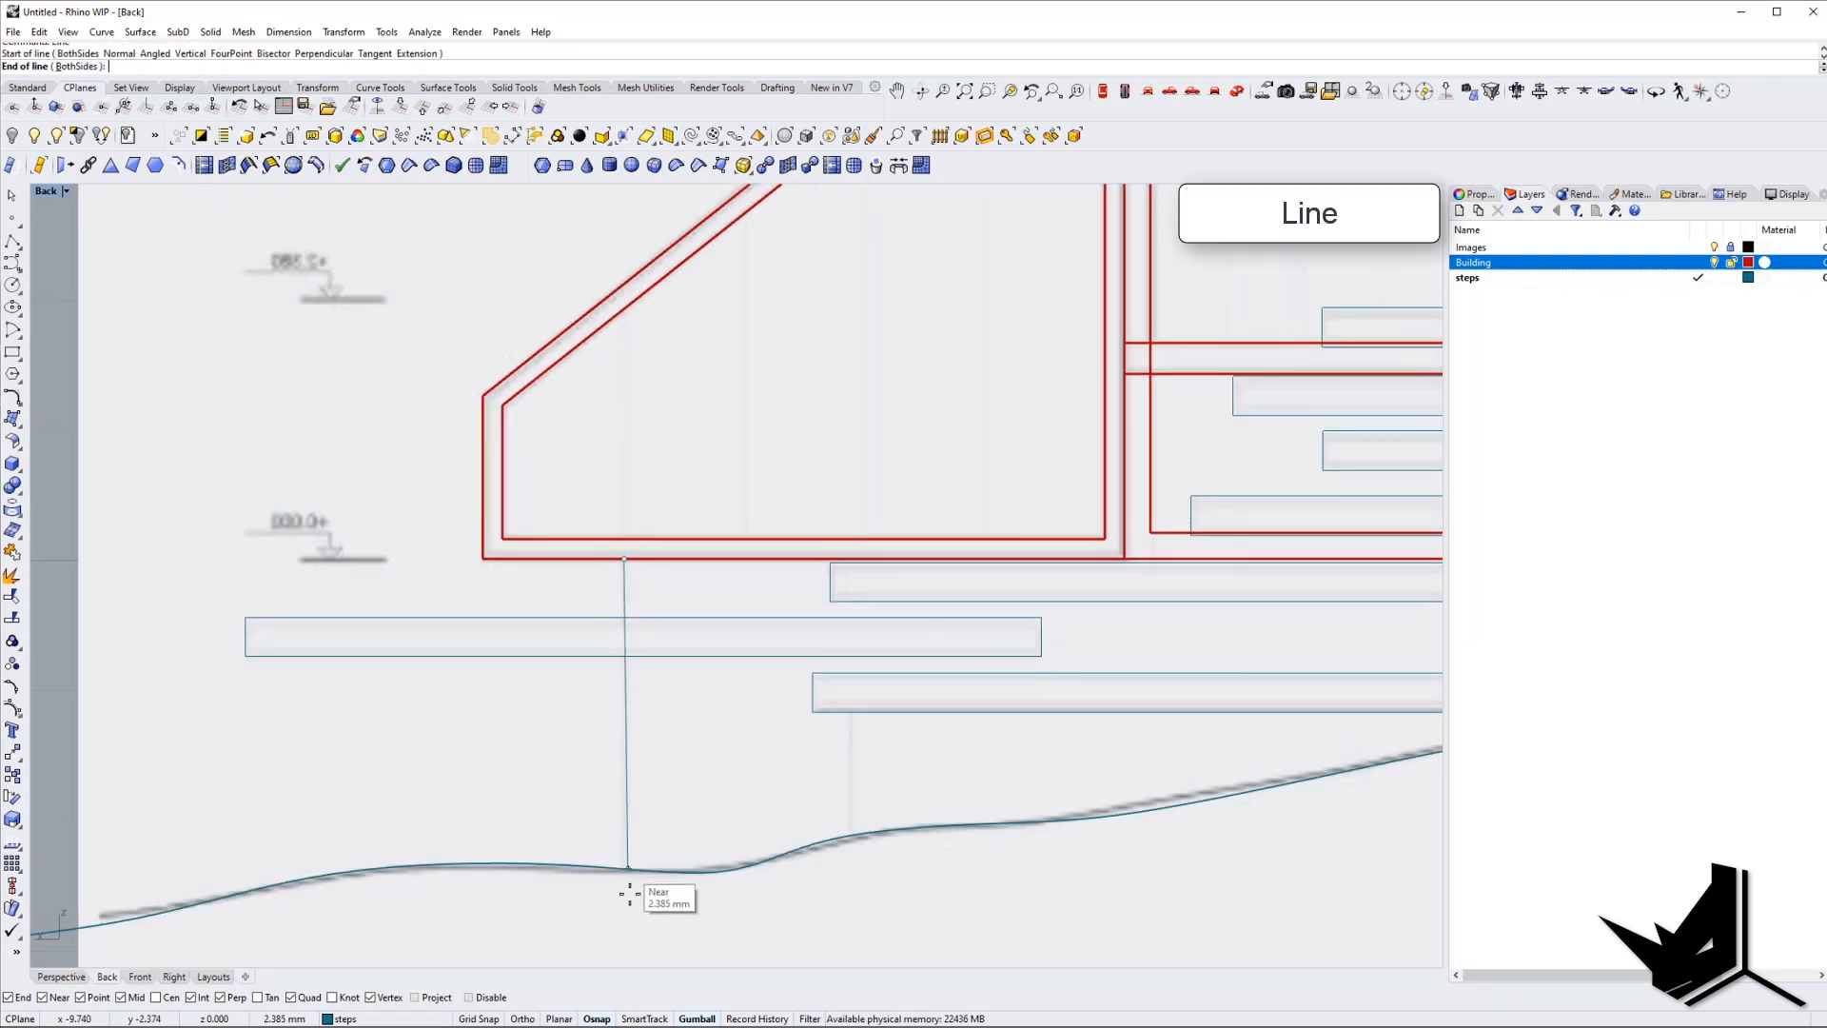
left_click(644, 928, "shift")
right_click_drag(676, 869, 527, 837)
right_click(734, 603)
key("Escape")
Copy the support line sideways onto the second support shown beneath the left house.
left_click(460, 709)
left_click_drag(533, 710, 762, 718, "alt")
scroll(759, 719, "down", 6)
left_click(826, 730)
right_click_drag(829, 731, 560, 719)
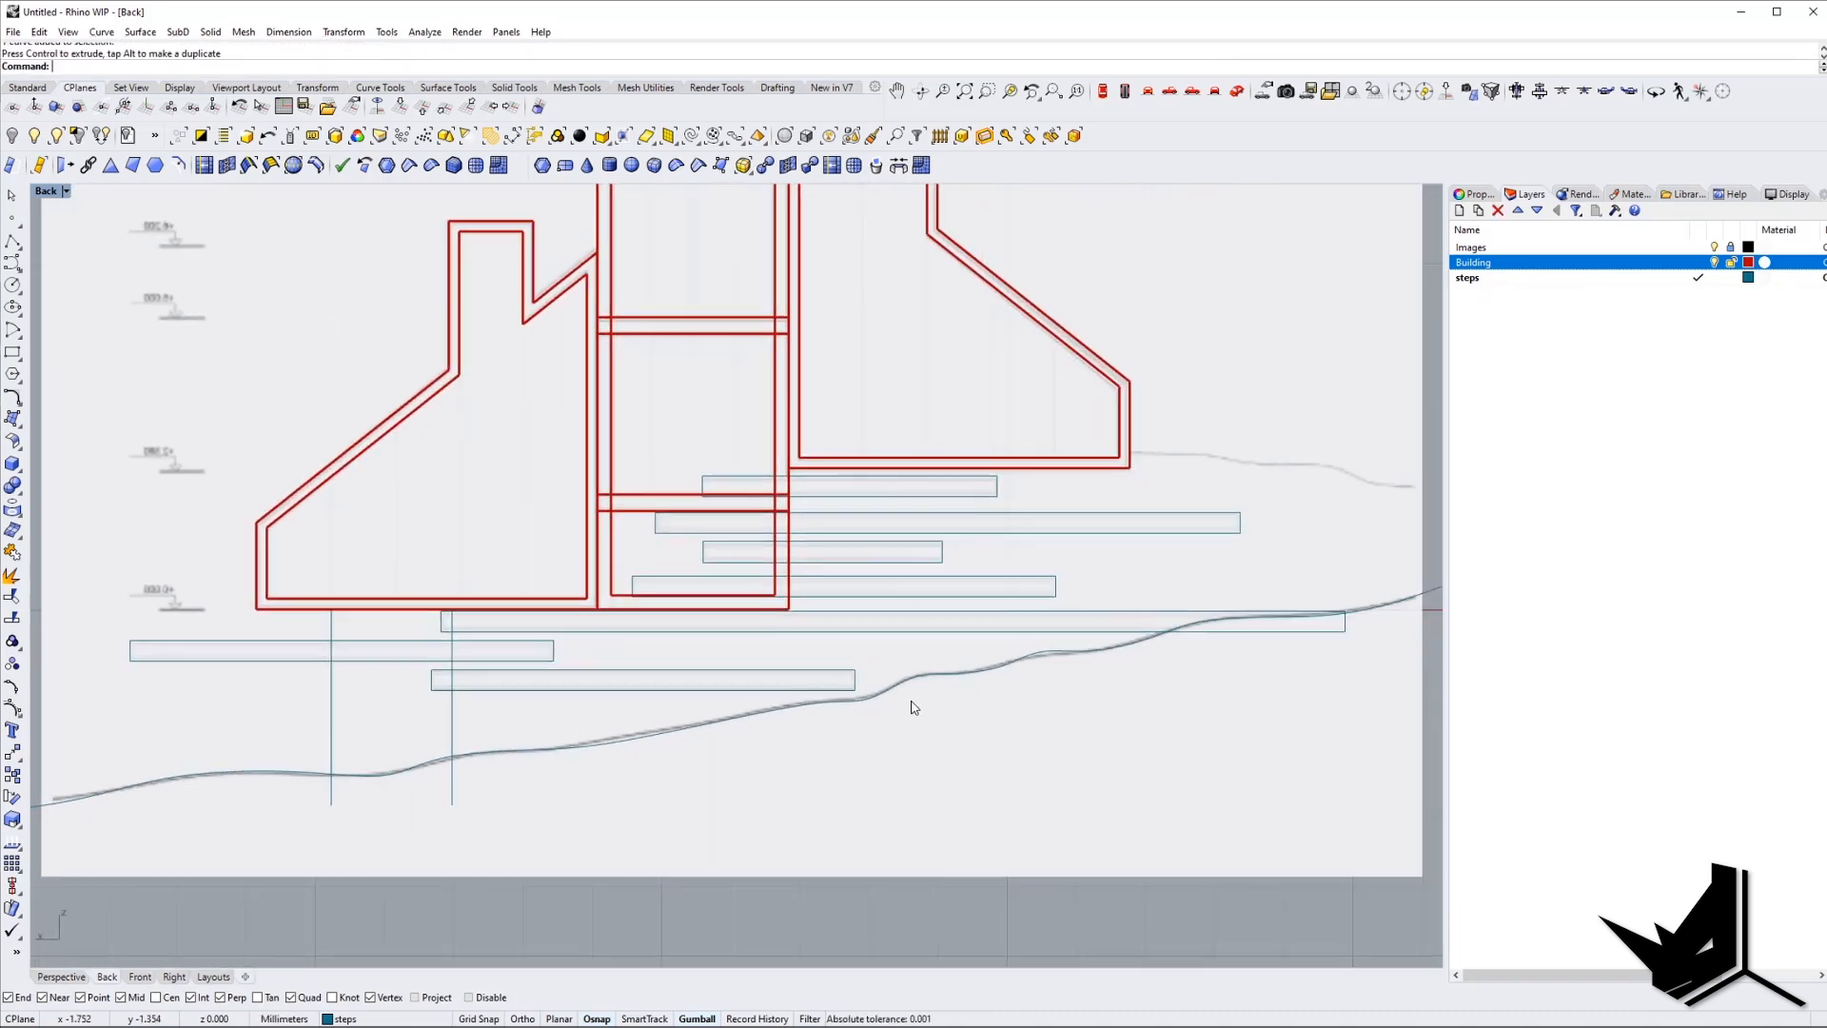
Draw a vertical support line from the base of the right house down past the ground curve.
right_click_drag(1024, 563, 897, 599)
scroll(889, 522, "up", 3)
type("l")
key("Return")
left_click(879, 499)
left_click(877, 934)
right_click_drag(891, 893, 901, 722)
Trim the parts of the support lines below the ground curve, using that curve as the cutting object.
scroll(880, 740, "down", 8)
scroll(868, 763, "up", 2)
type("trim")
key("Return")
left_click(843, 734)
key("Return")
left_click(597, 776)
left_click(533, 779)
key("Return")
Select the three support lines and match their properties to the red building outline.
scroll(545, 695, "up", 2)
left_click(609, 766)
left_click(527, 761)
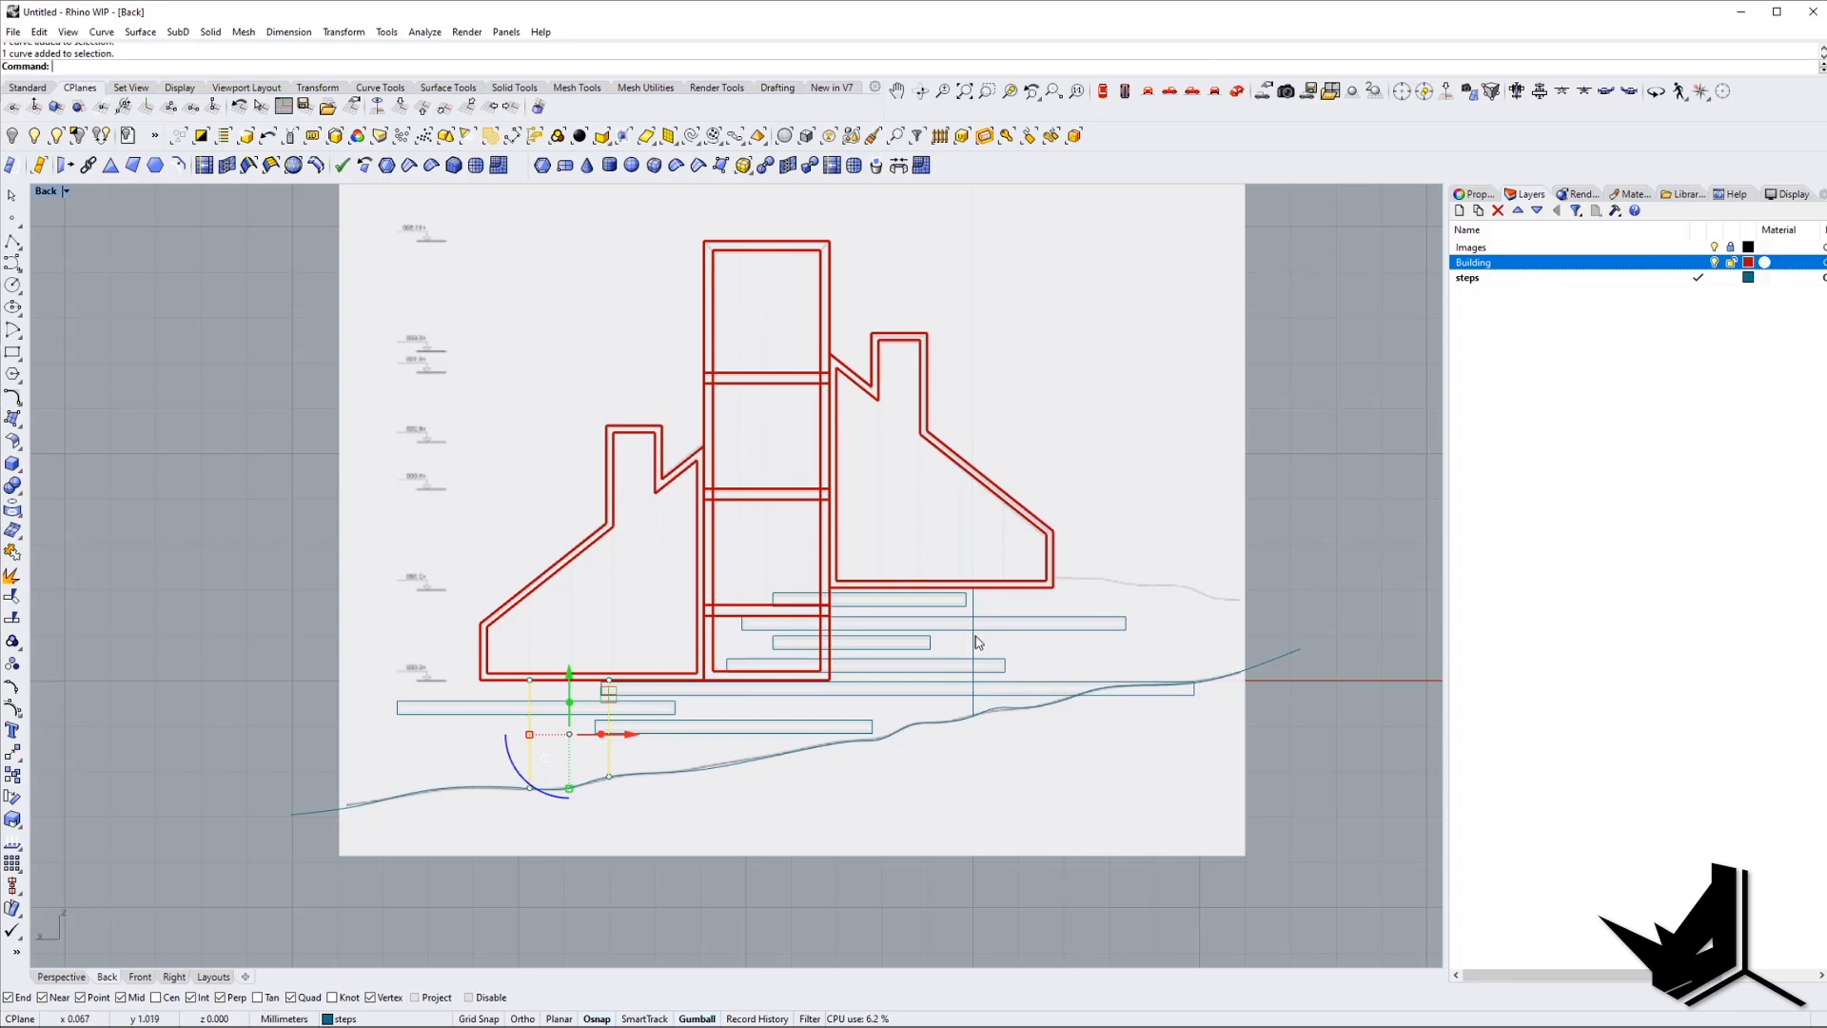
right_click_drag(980, 643, 906, 655)
type("MAT")
key("Return")
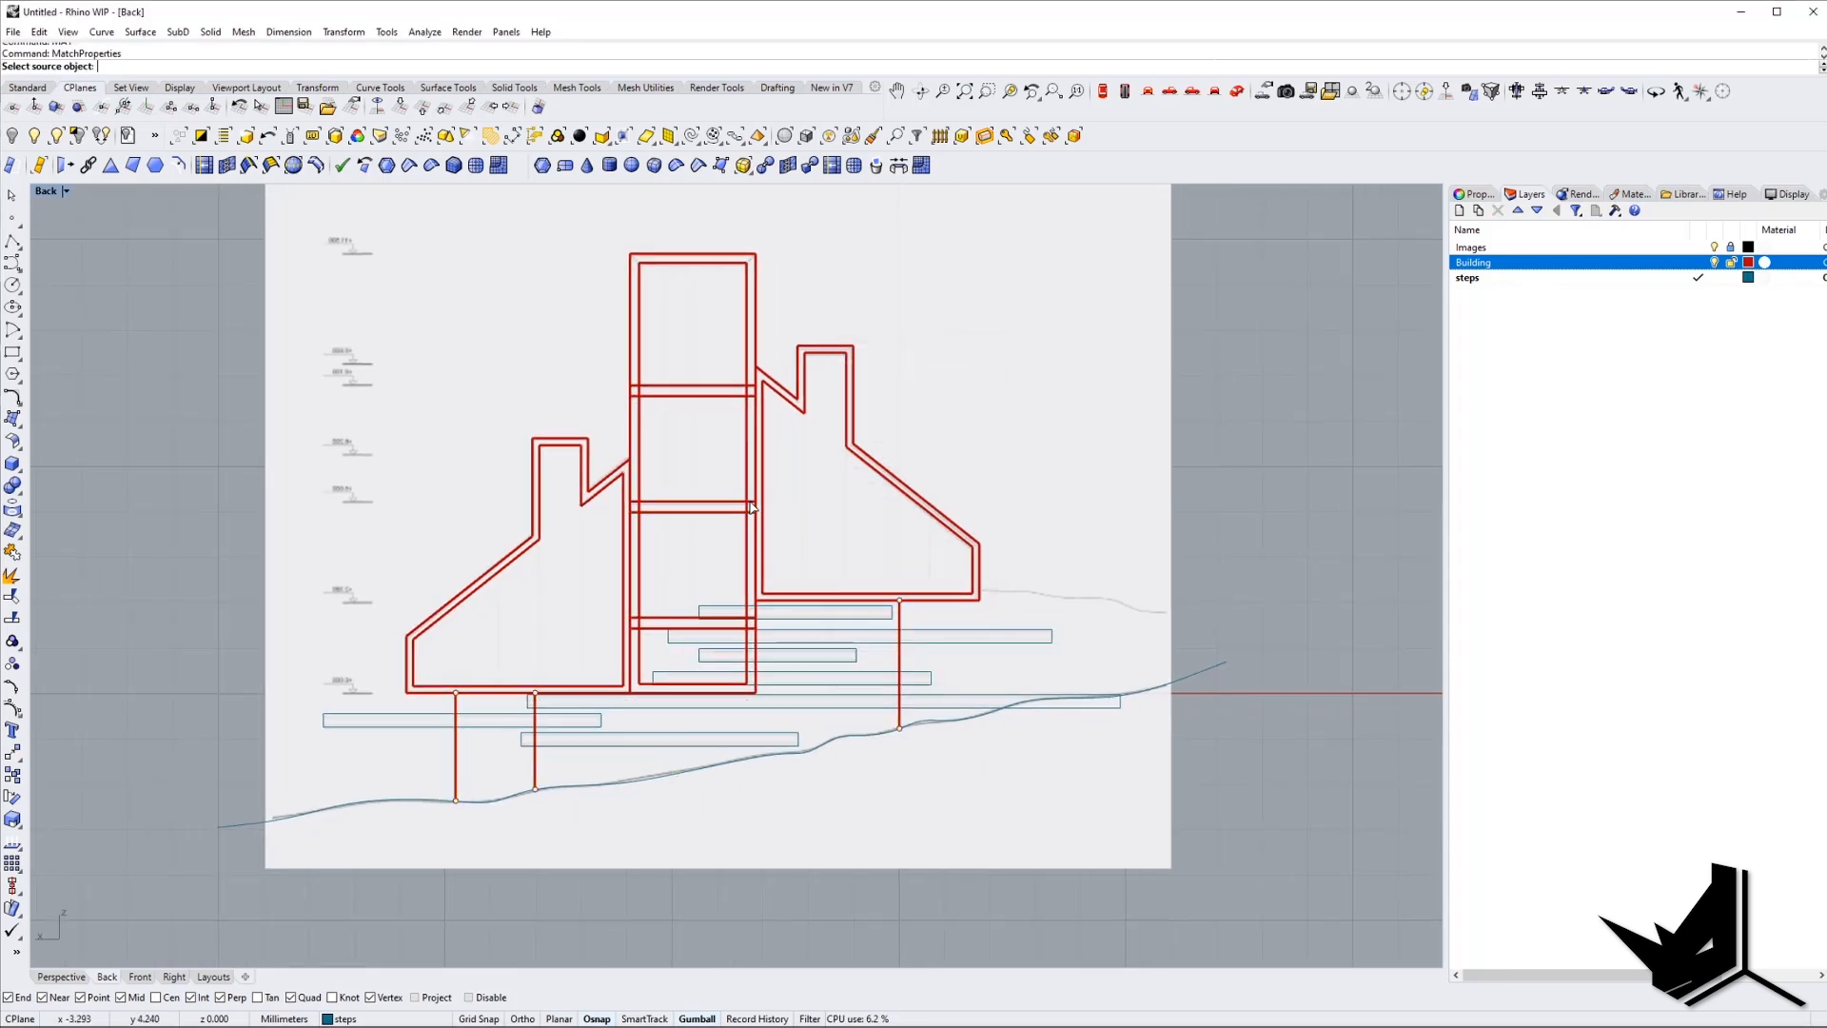
key("Escape")
scroll(804, 626, "down", 3)
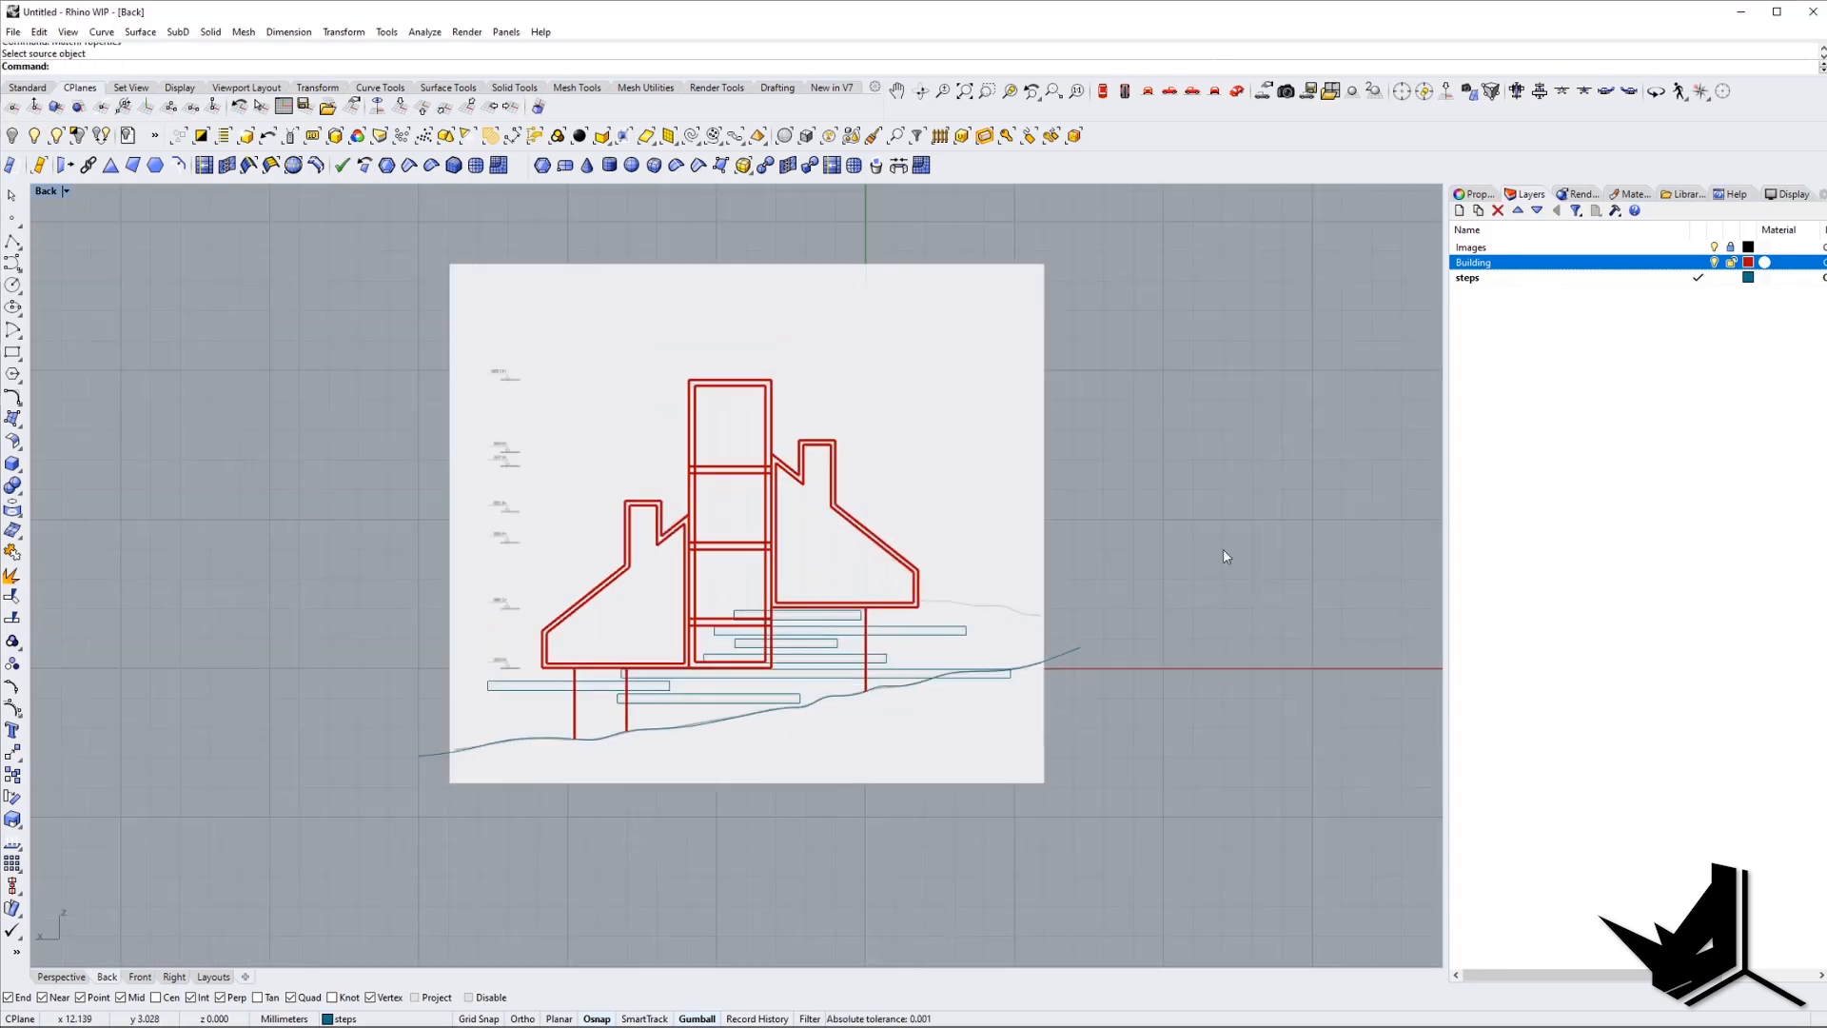
Switch to the Perspective view, show the hidden floor plan image and set the construction plane to World Top.
left_click(1214, 90)
right_click_drag(1151, 318, 147, 240)
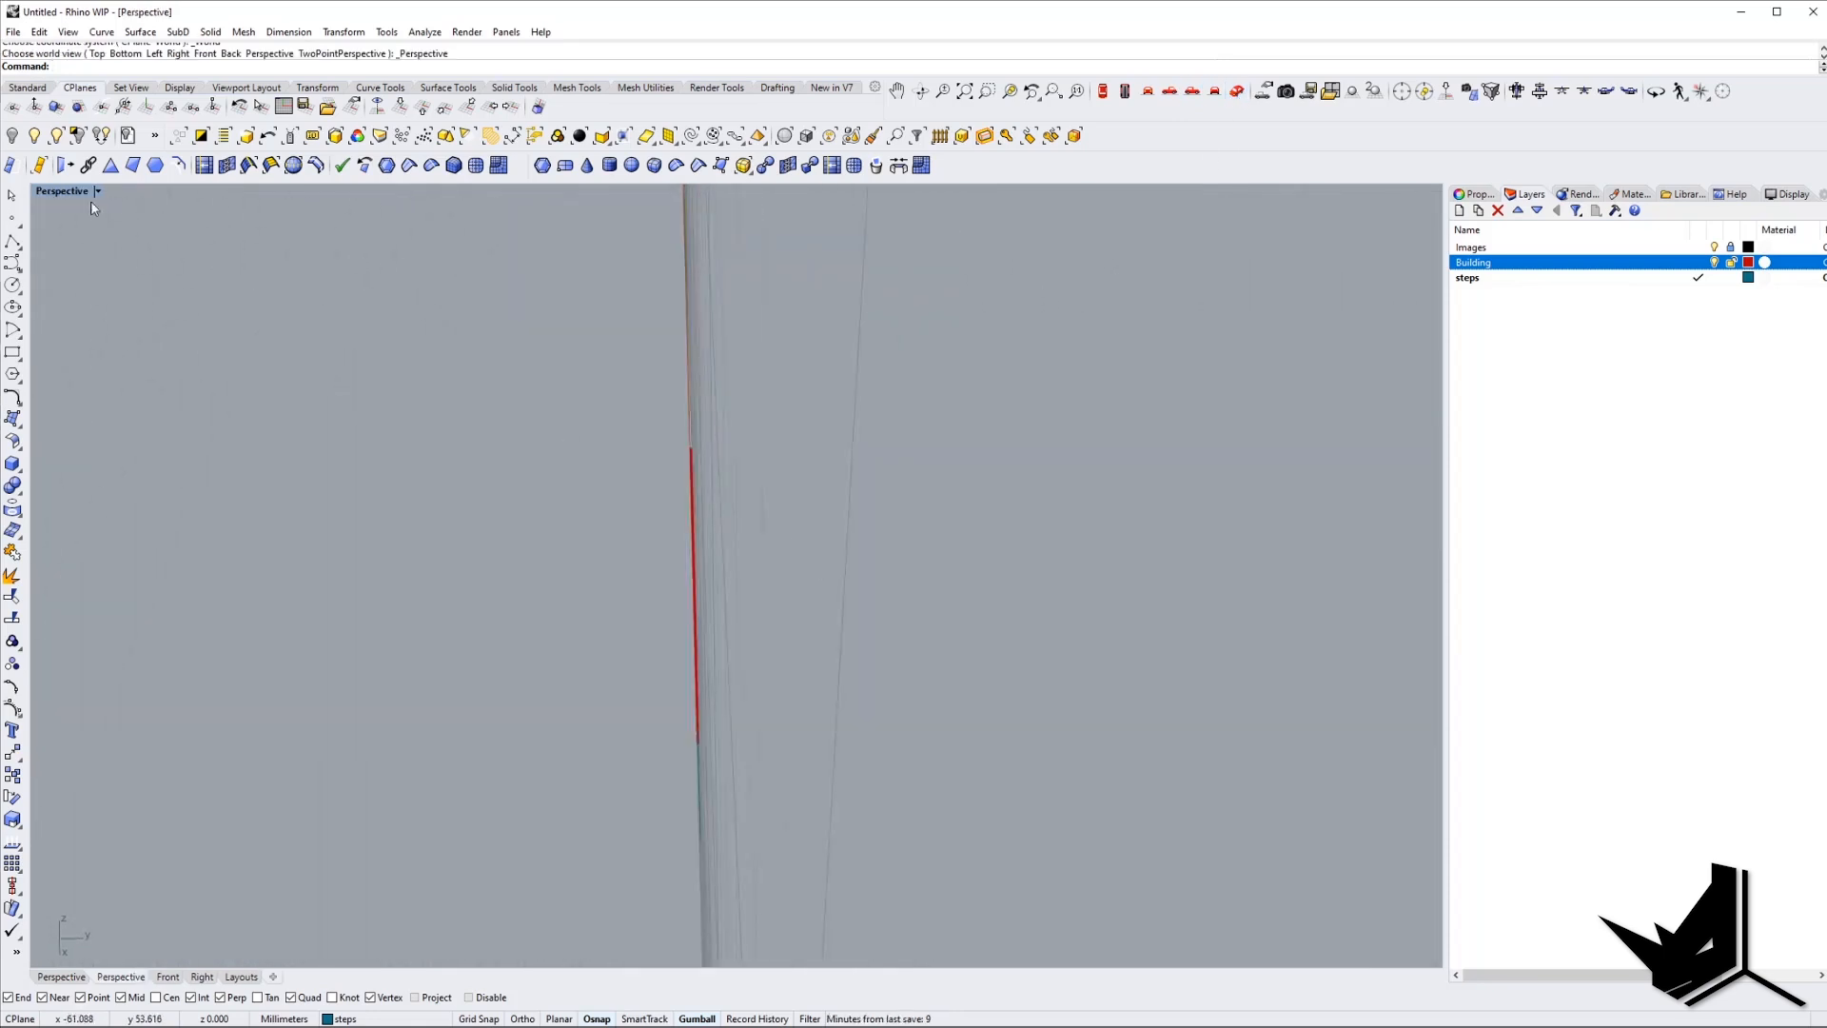
left_click(34, 135)
right_click_drag(628, 444, 148, 203)
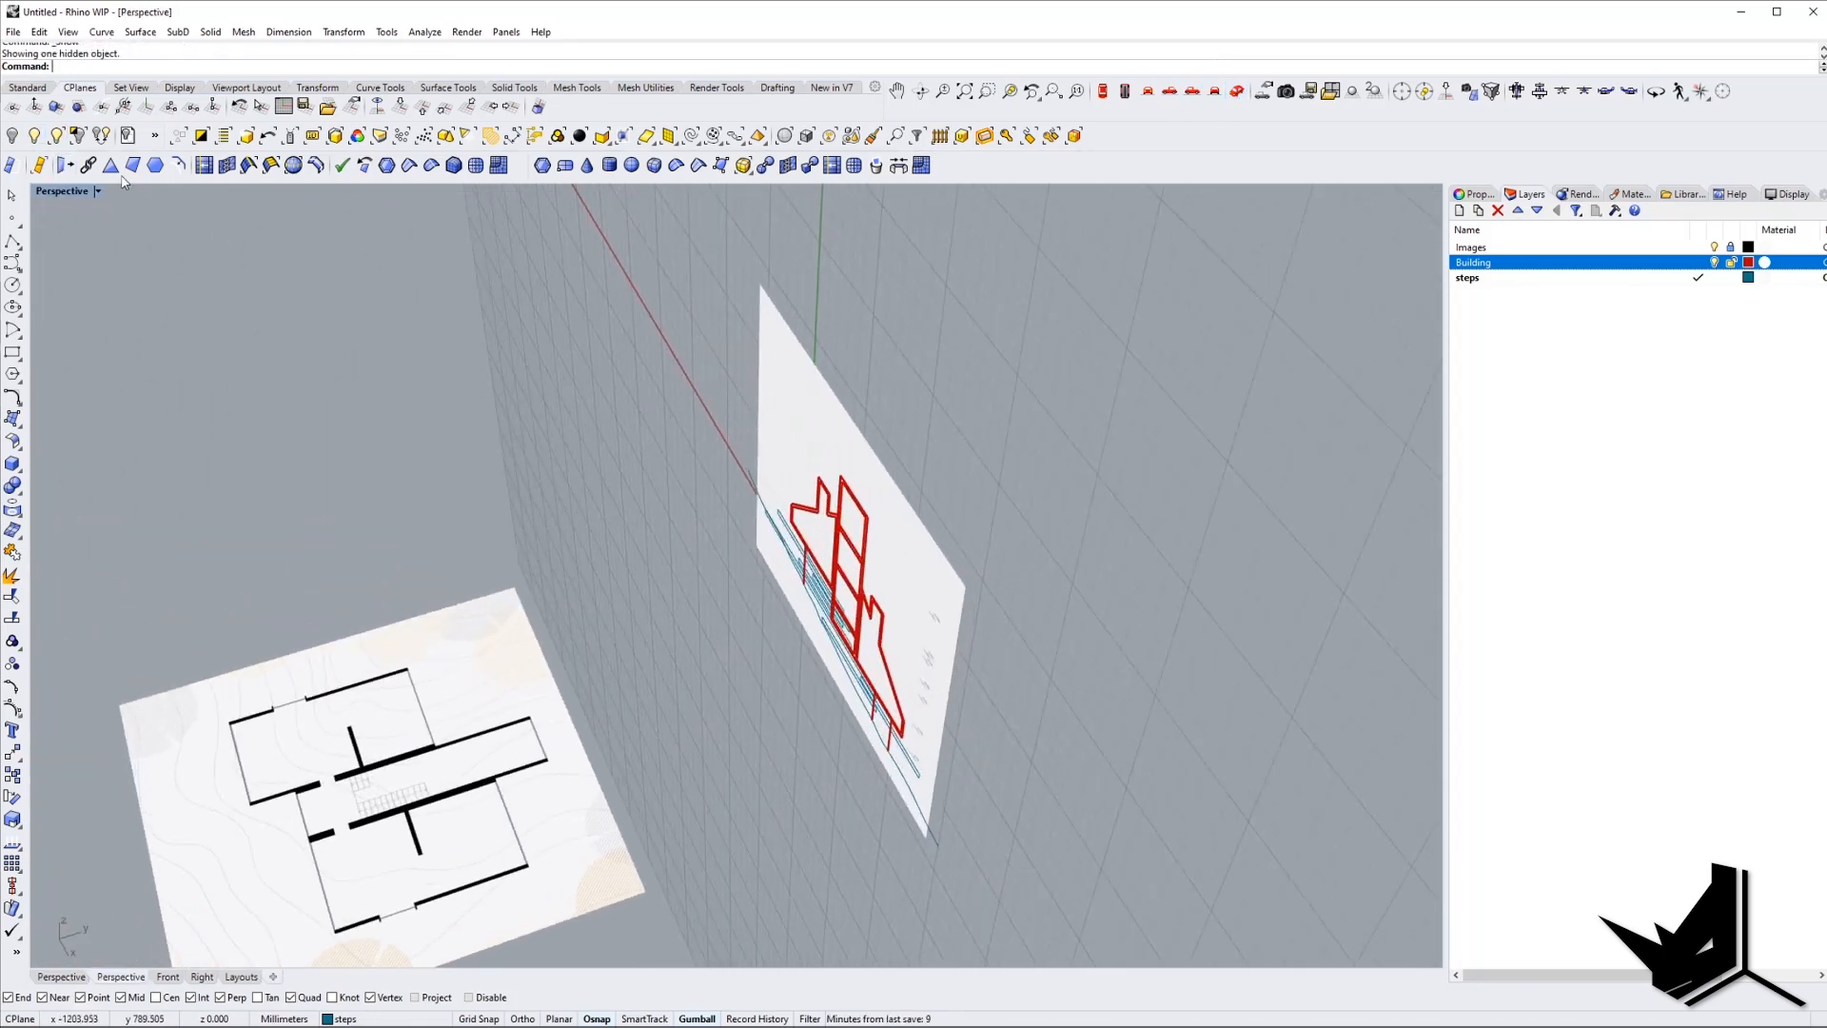
left_click(402, 108)
Move the floor plan image sideways until its walls line up with the traced elevation.
right_click_drag(571, 409, 1005, 578)
left_click(1006, 578)
left_click_drag(976, 609, 753, 567)
left_click(1051, 552)
right_click_drag(1051, 552, 687, 771)
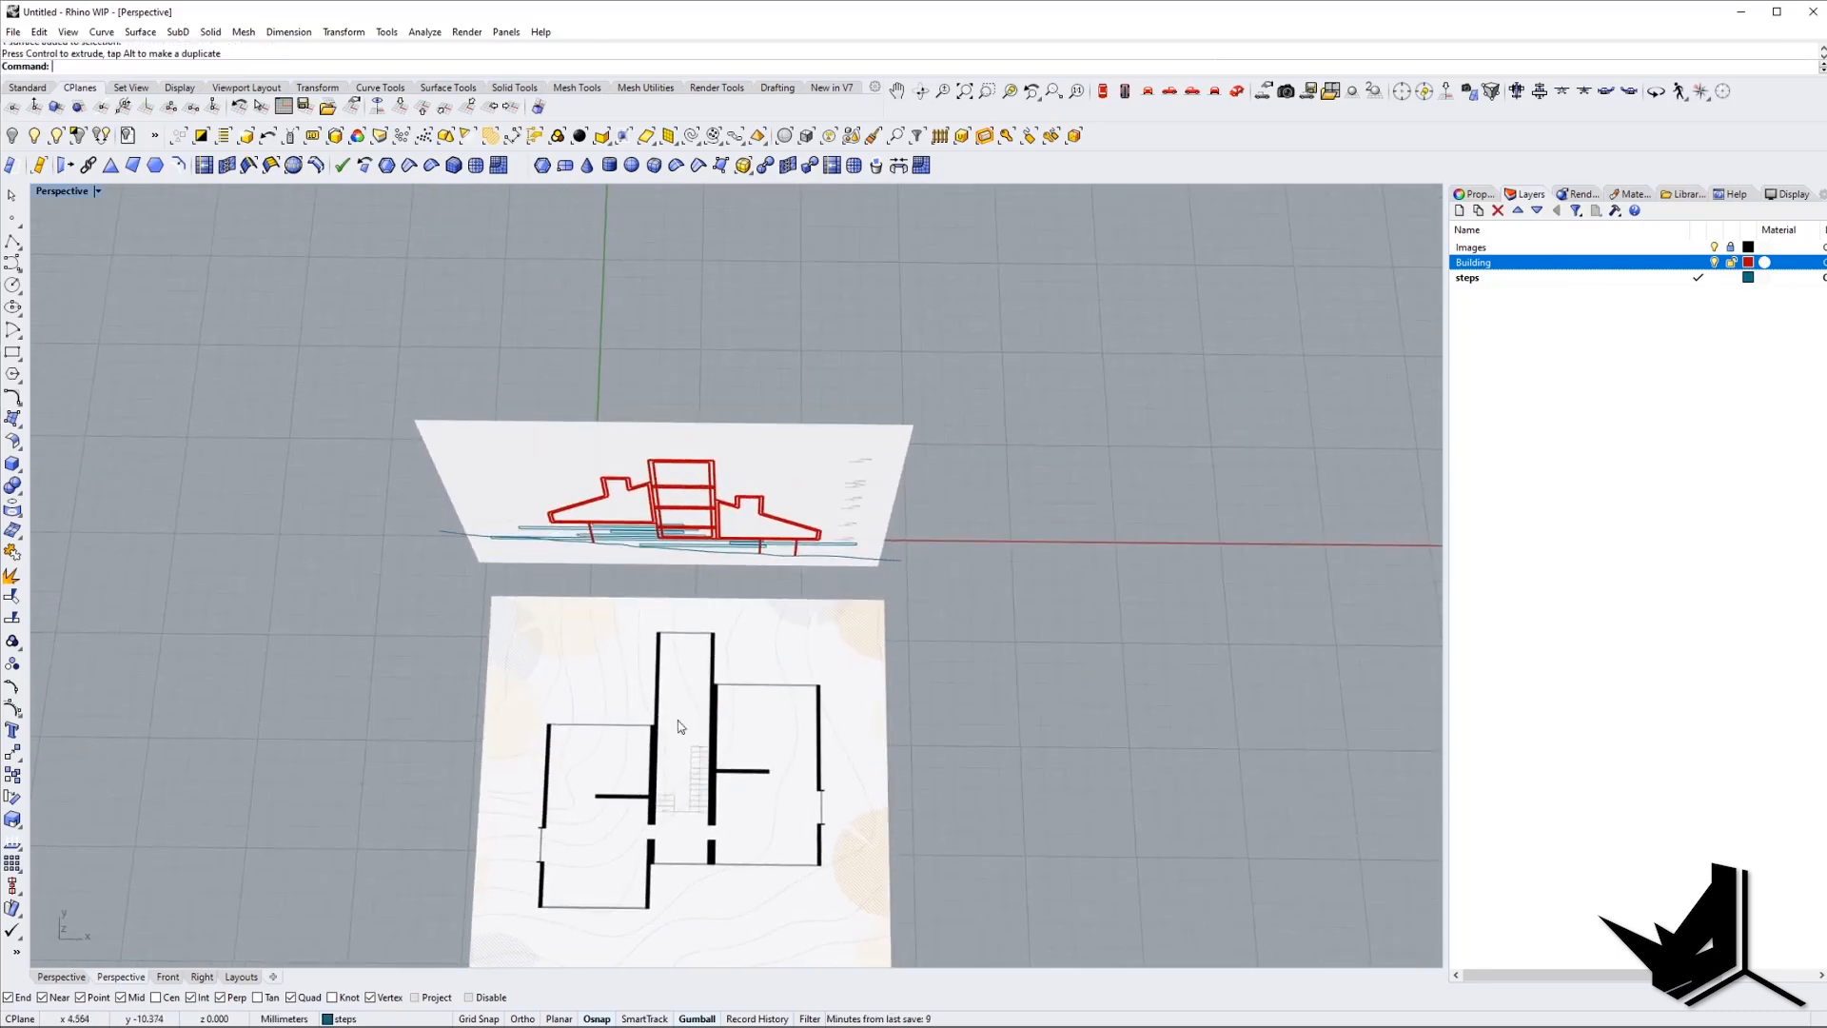
Select all traced elevation curves and move them away from the elevation image to stand over the floor plan.
left_click_drag(411, 420, 955, 603)
right_click_drag(954, 603, 695, 556)
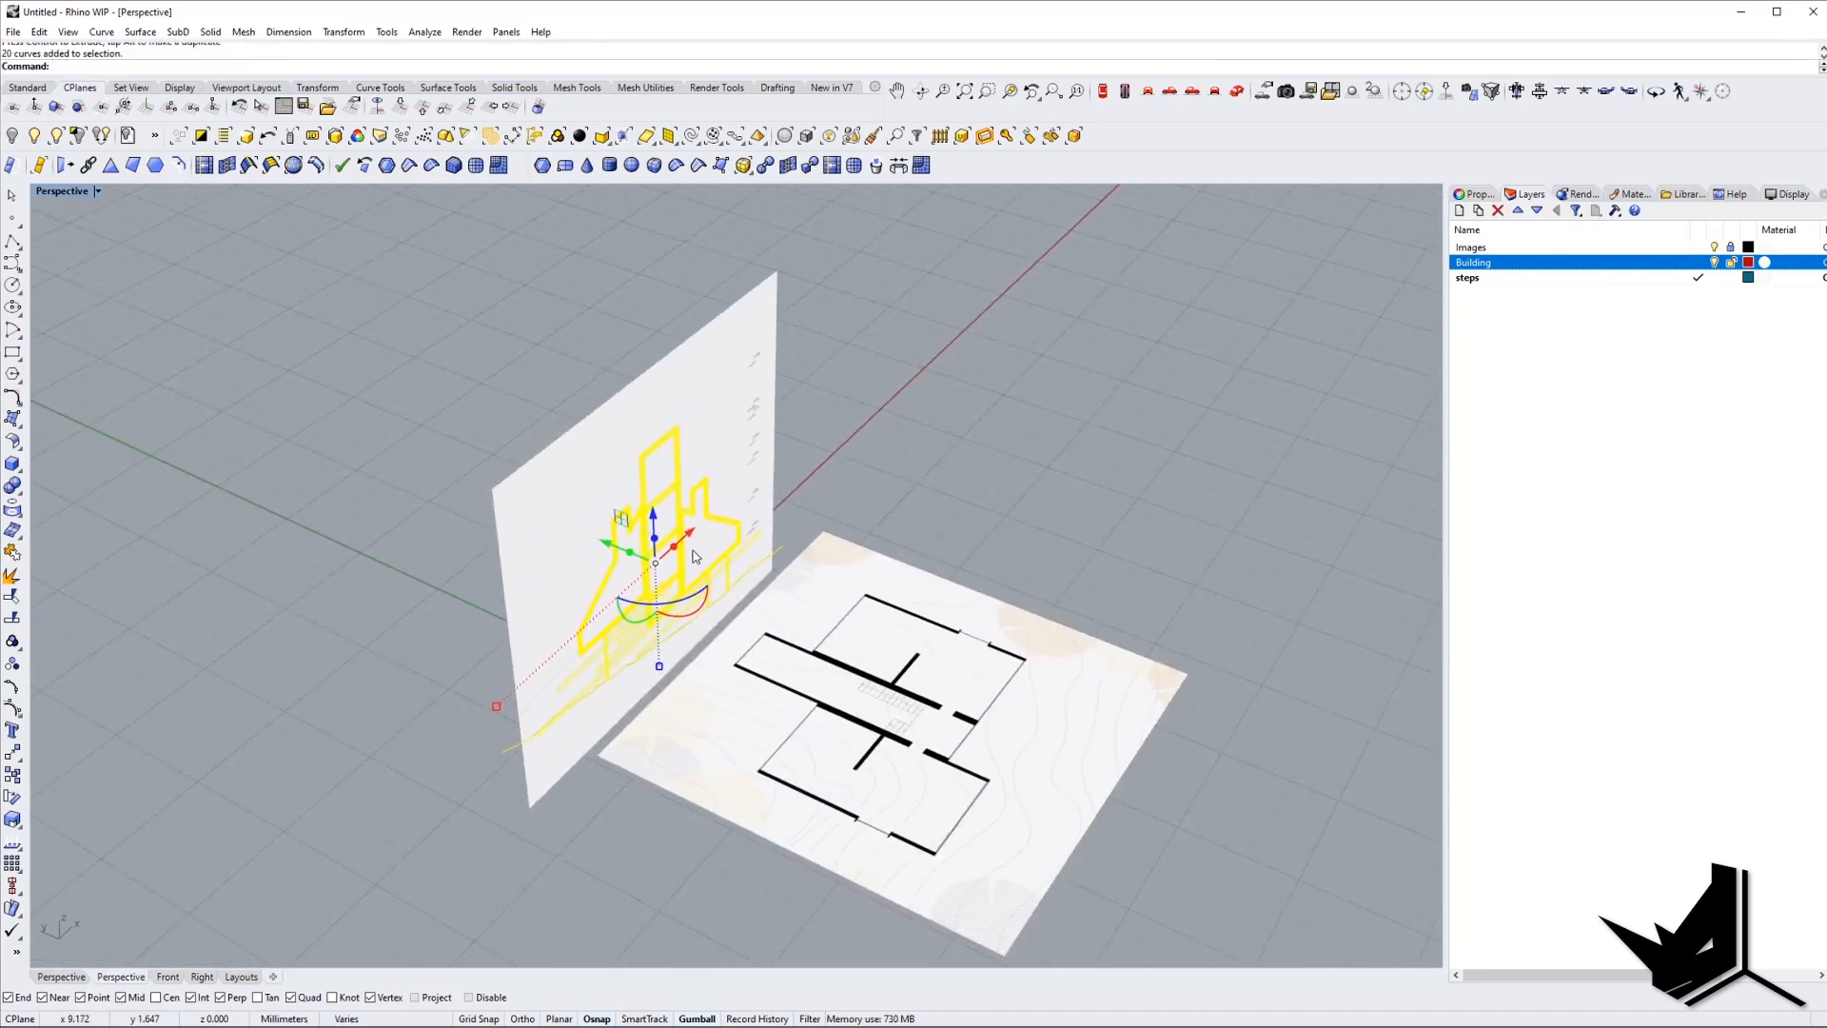
left_click_drag(602, 547, 1001, 666)
right_click_drag(1002, 666, 700, 657)
Lock the floor plan image in place with the Lock command.
left_click(940, 577)
scroll(961, 607, "up", 4)
left_click(970, 633)
type("Lock")
key("Return")
Align the tower and two-support house curves in Y with SetPt to the front wall of the plan's right house.
left_click_drag(748, 664, 1011, 831)
mouse_move(960, 805)
right_mouse_down()
mouse_move(978, 735)
mouse_move(1044, 735)
mouse_move(980, 734)
mouse_move(945, 702)
mouse_move(973, 735)
mouse_move(940, 819)
right_mouse_up()
type("S")
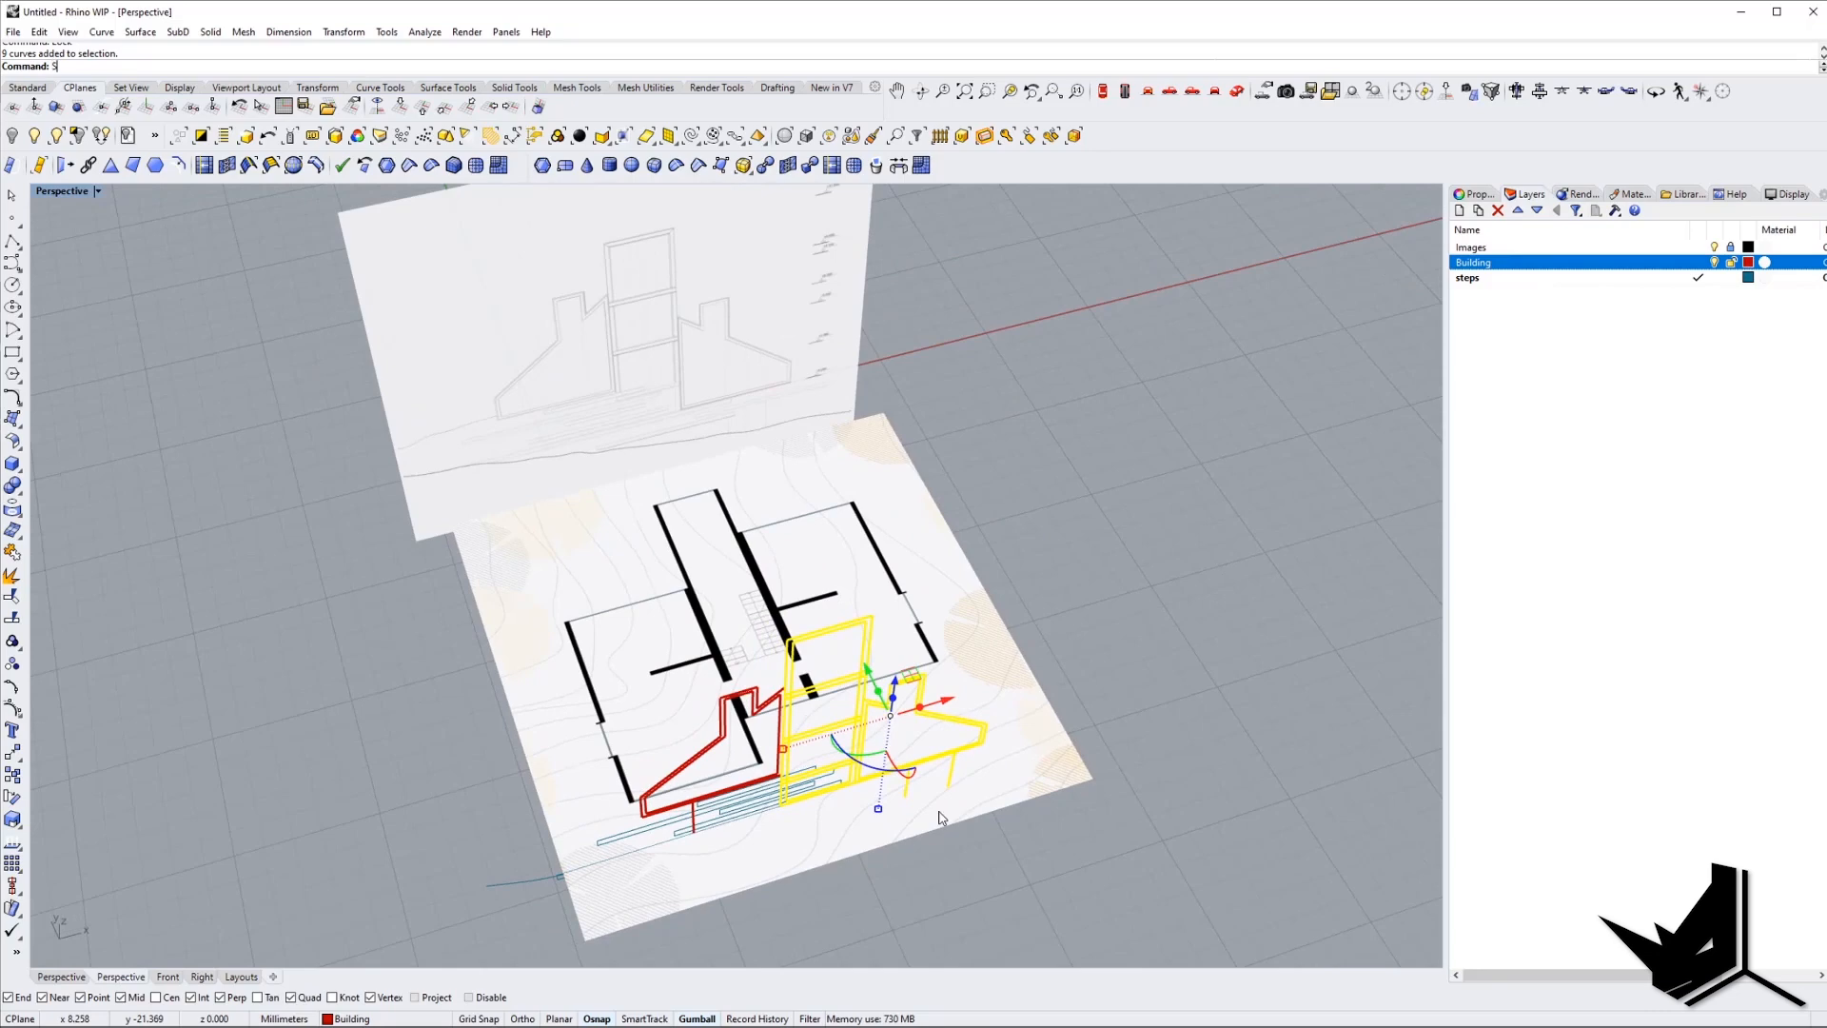
key("Return")
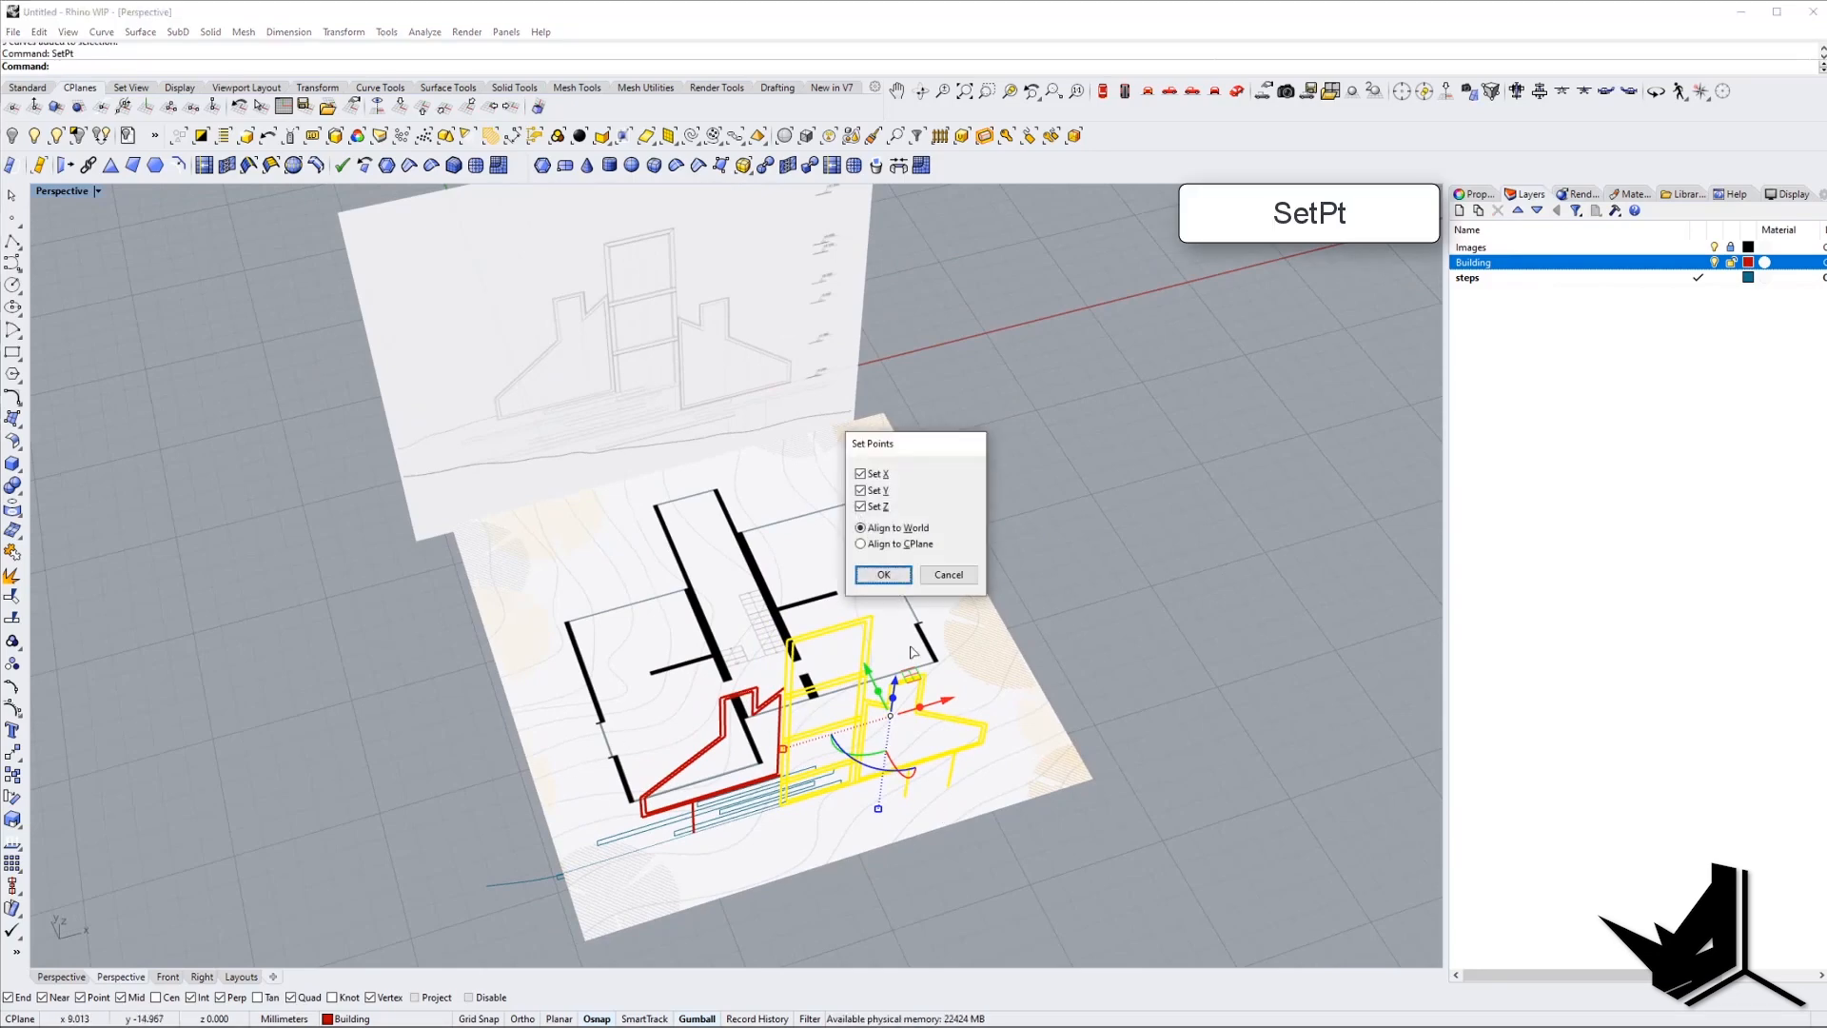
left_click(883, 575)
scroll(902, 584, "up", 5)
left_click(1101, 91)
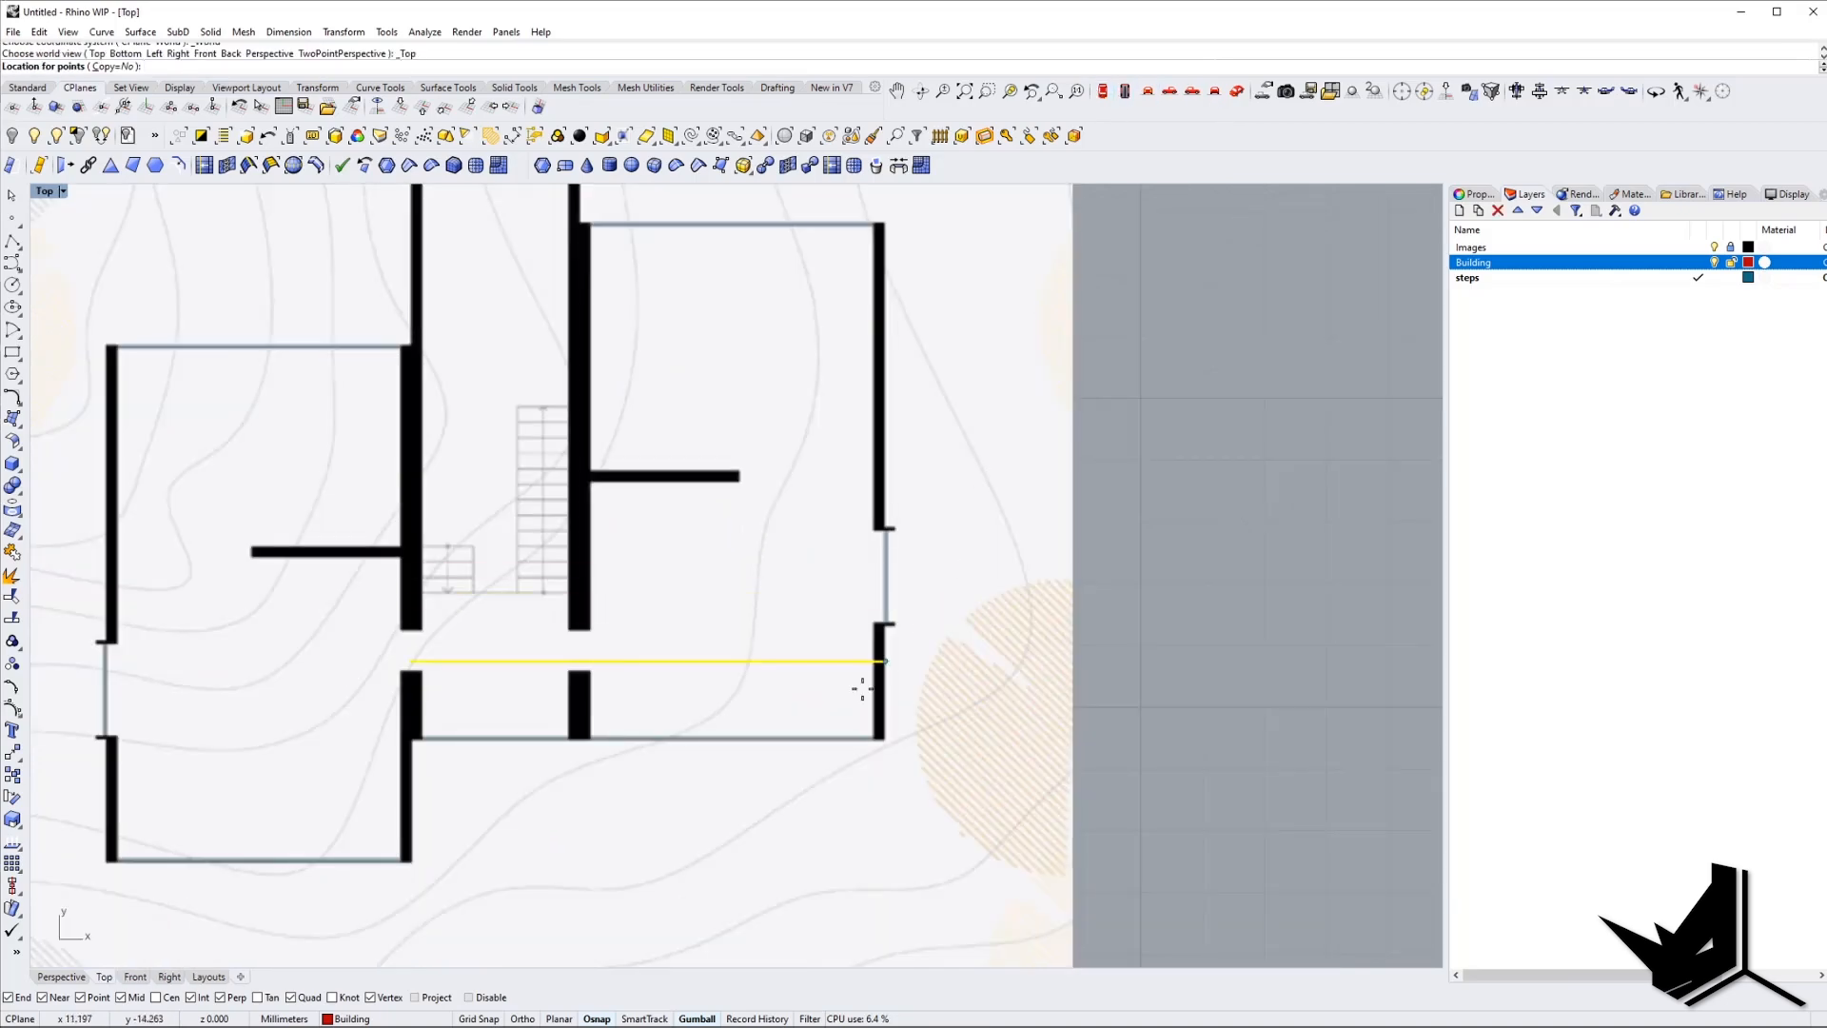
scroll(918, 761, "up", 6)
scroll(916, 753, "down", 10)
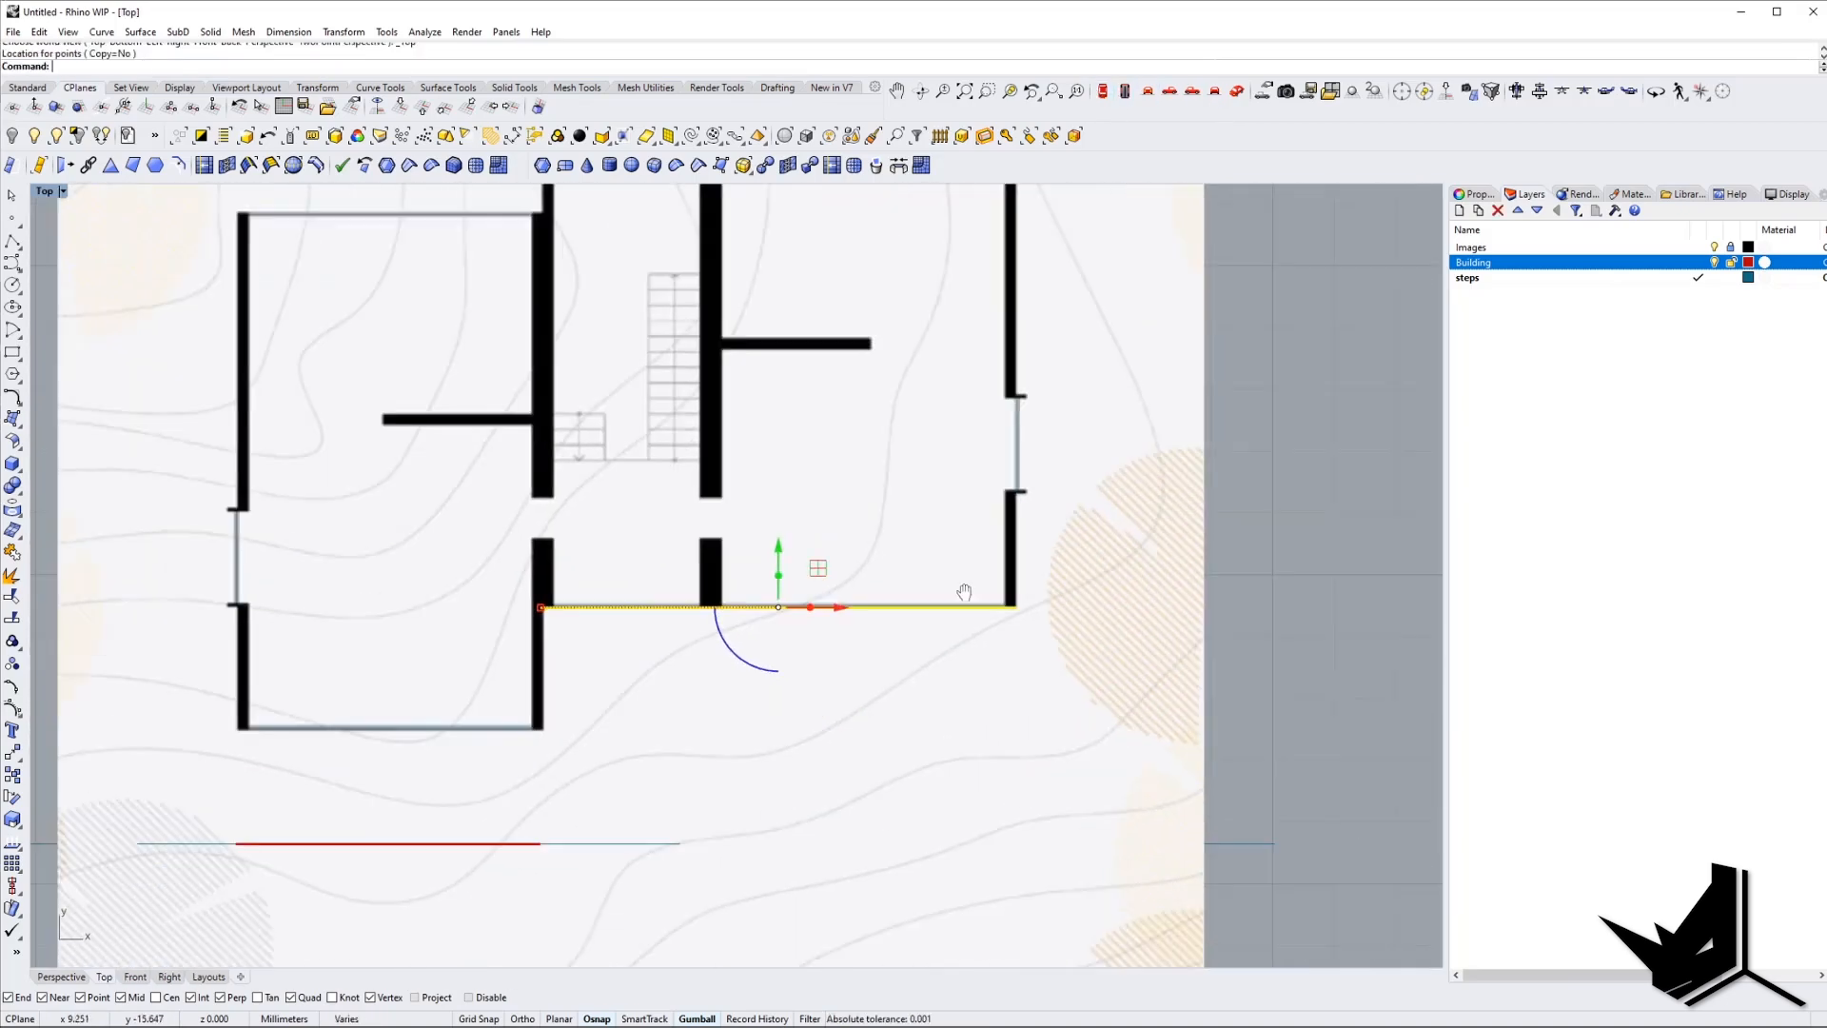
Align the single-support house and step curves in Y with SetPt to the plan's left front wall, returning to Perspective.
left_click_drag(310, 637, 875, 710)
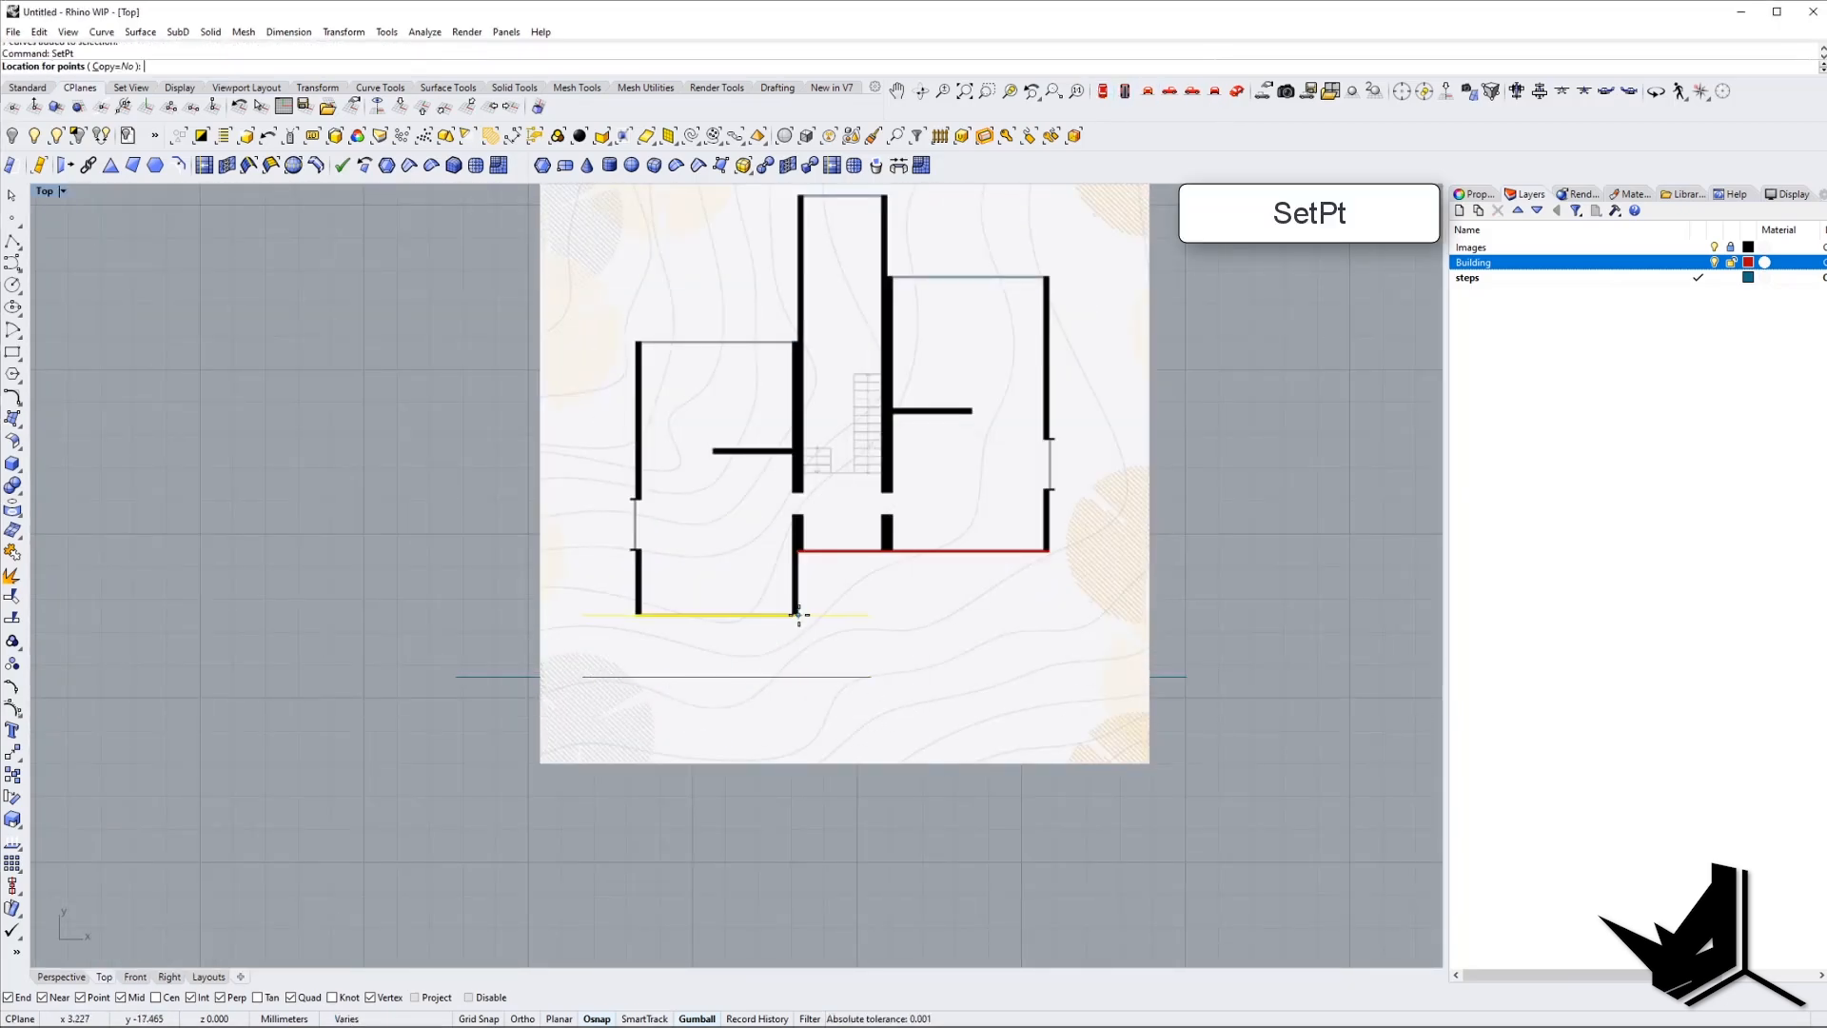
scroll(797, 618, "up", 3)
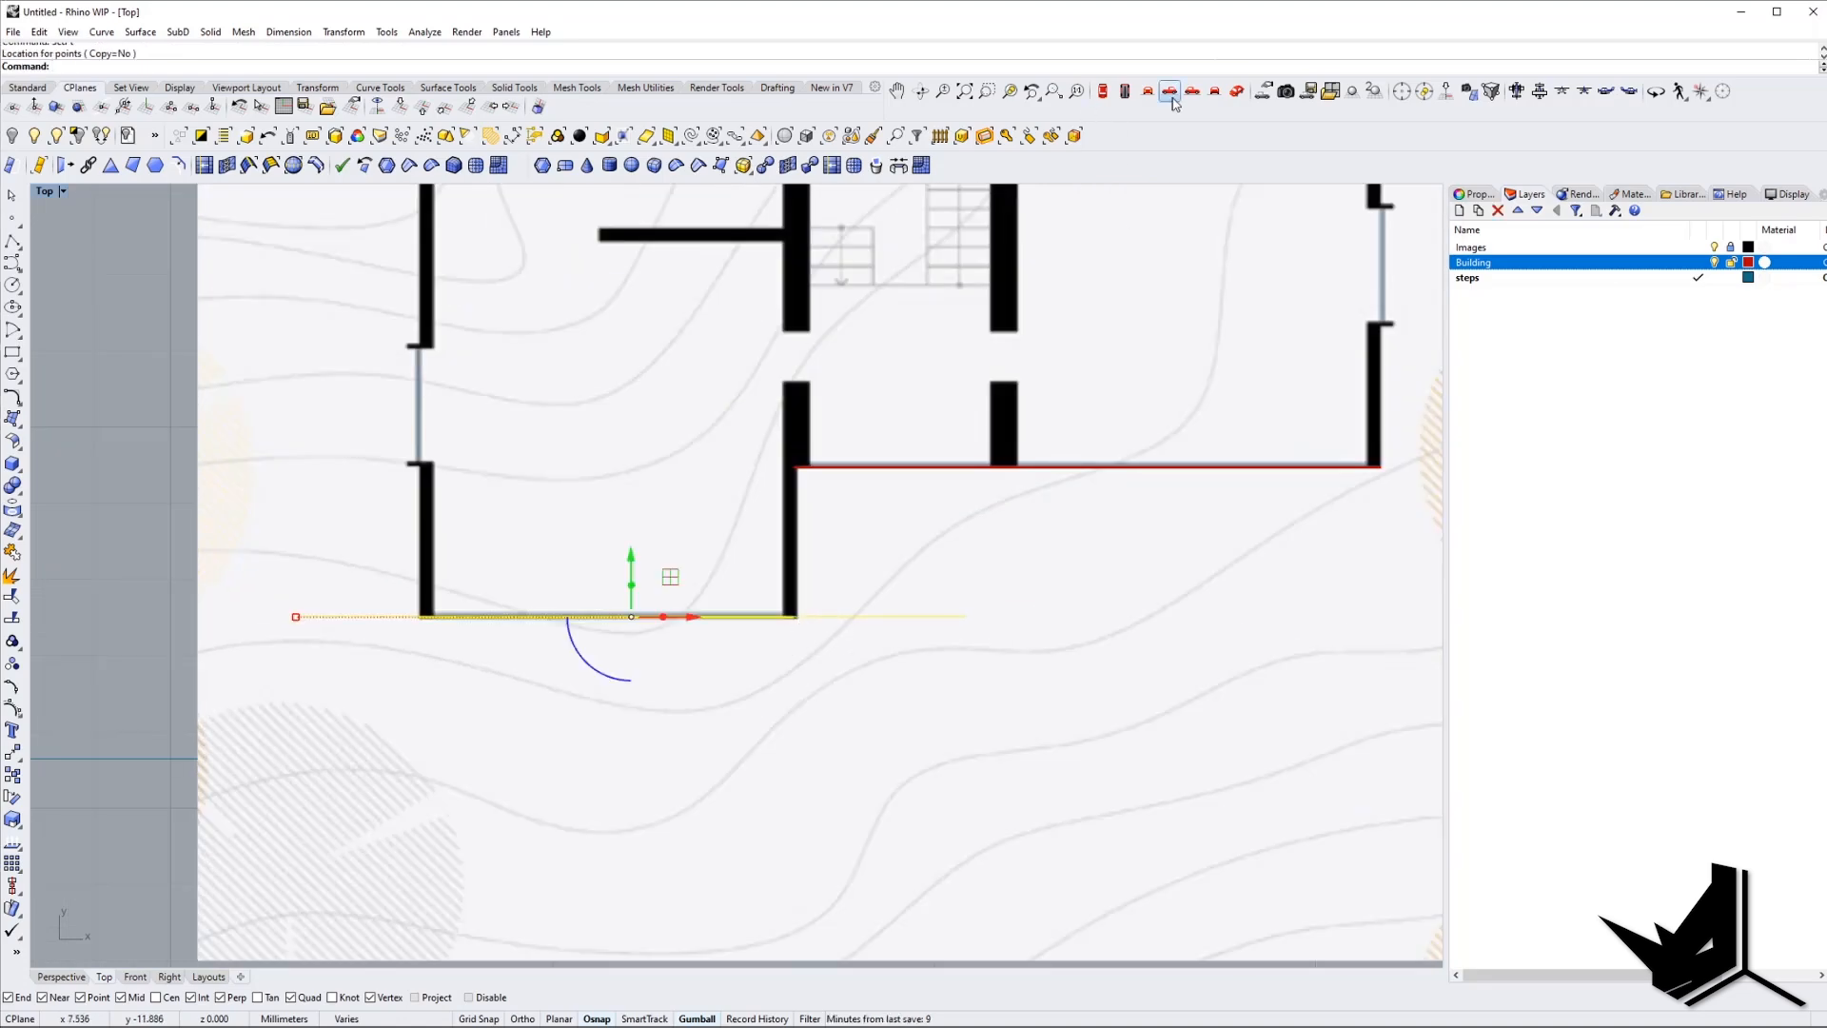
left_click(1237, 92)
Select the outer outline of the single-support house.
right_click_drag(804, 575, 605, 546)
scroll(582, 487, "up", 6)
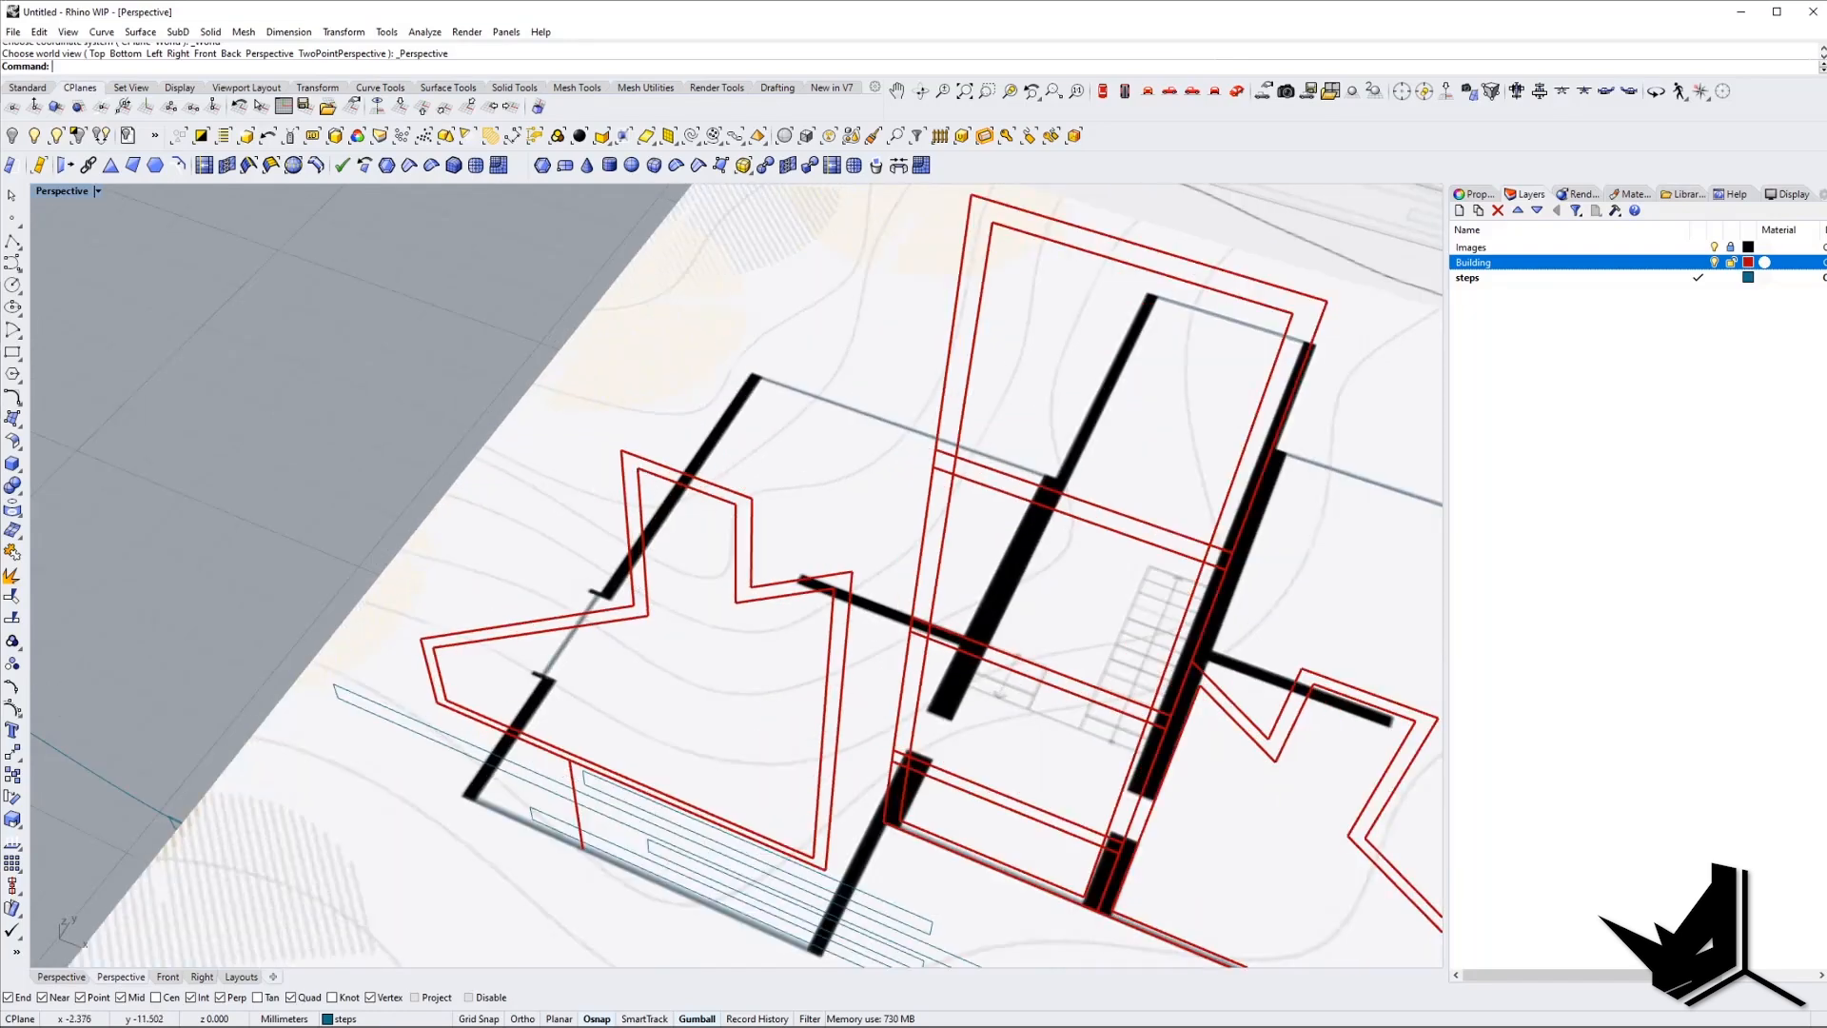
left_click(644, 468)
right_click_drag(799, 603, 952, 475)
scroll(837, 551, "down", 5)
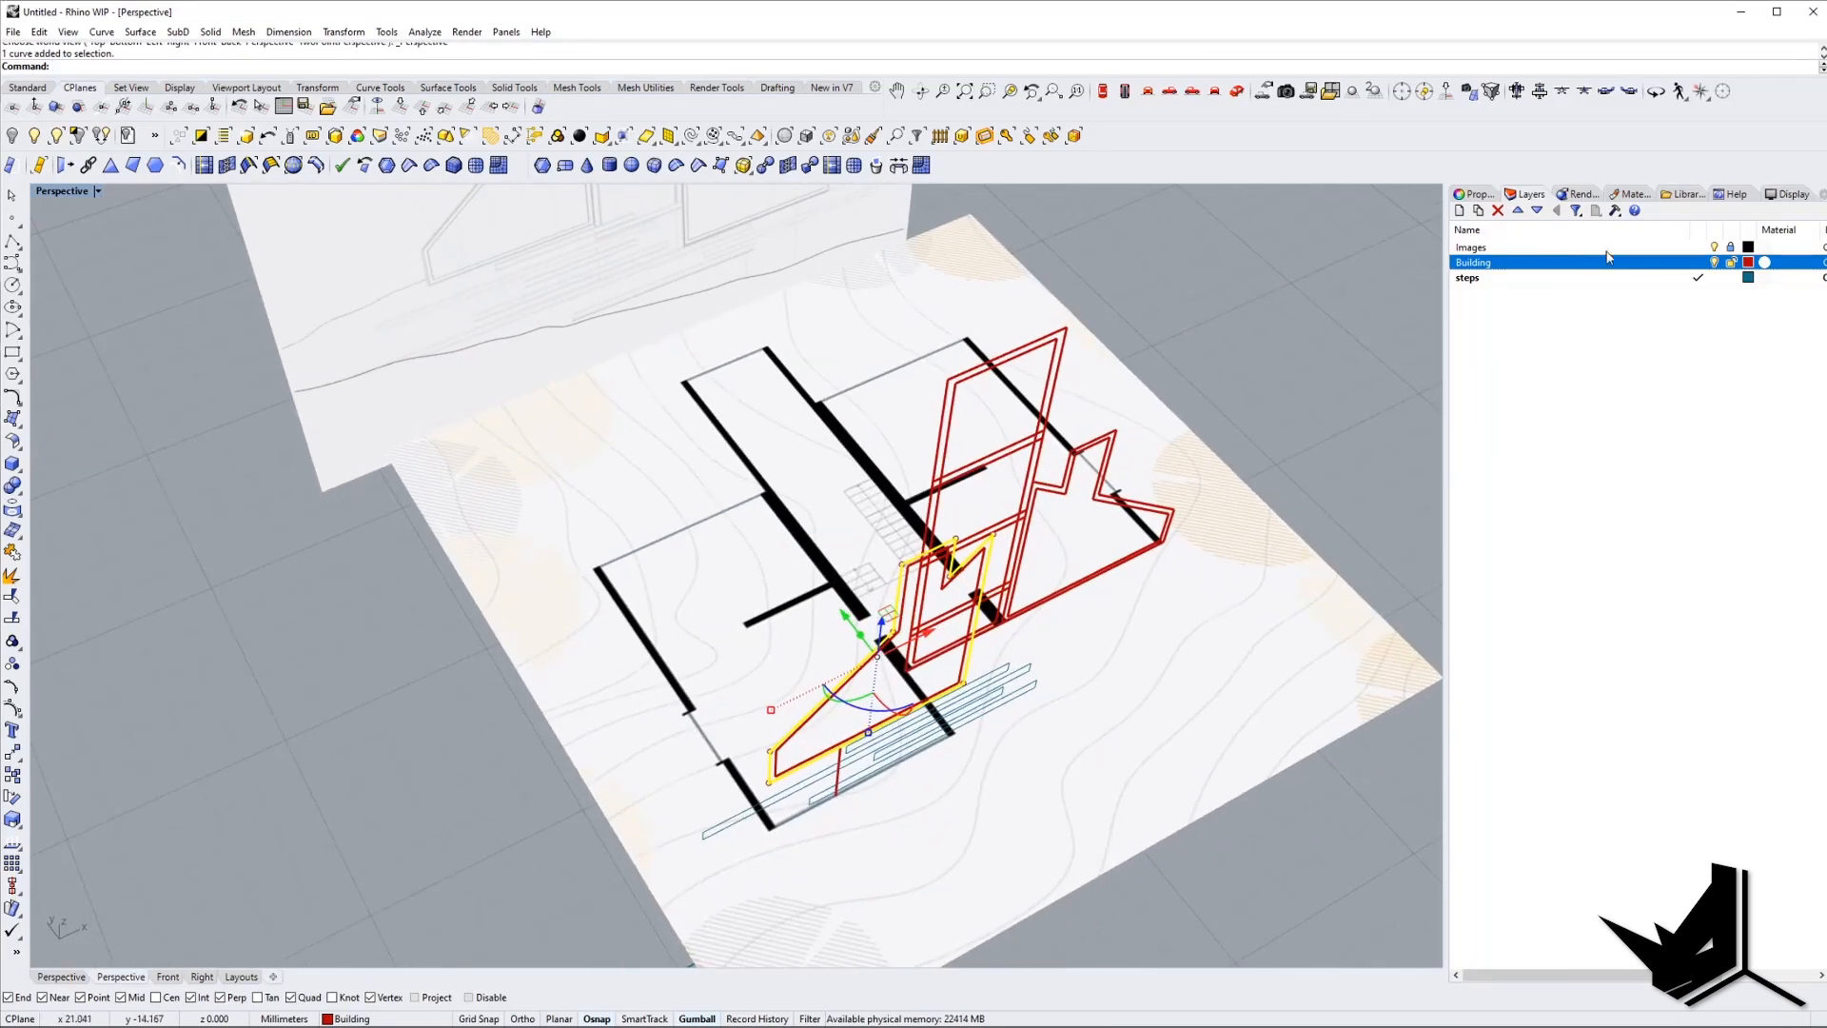
Create a 3D layer in dark brown (RGB 86, 49, 49) and make it the current layer.
left_click(1460, 210)
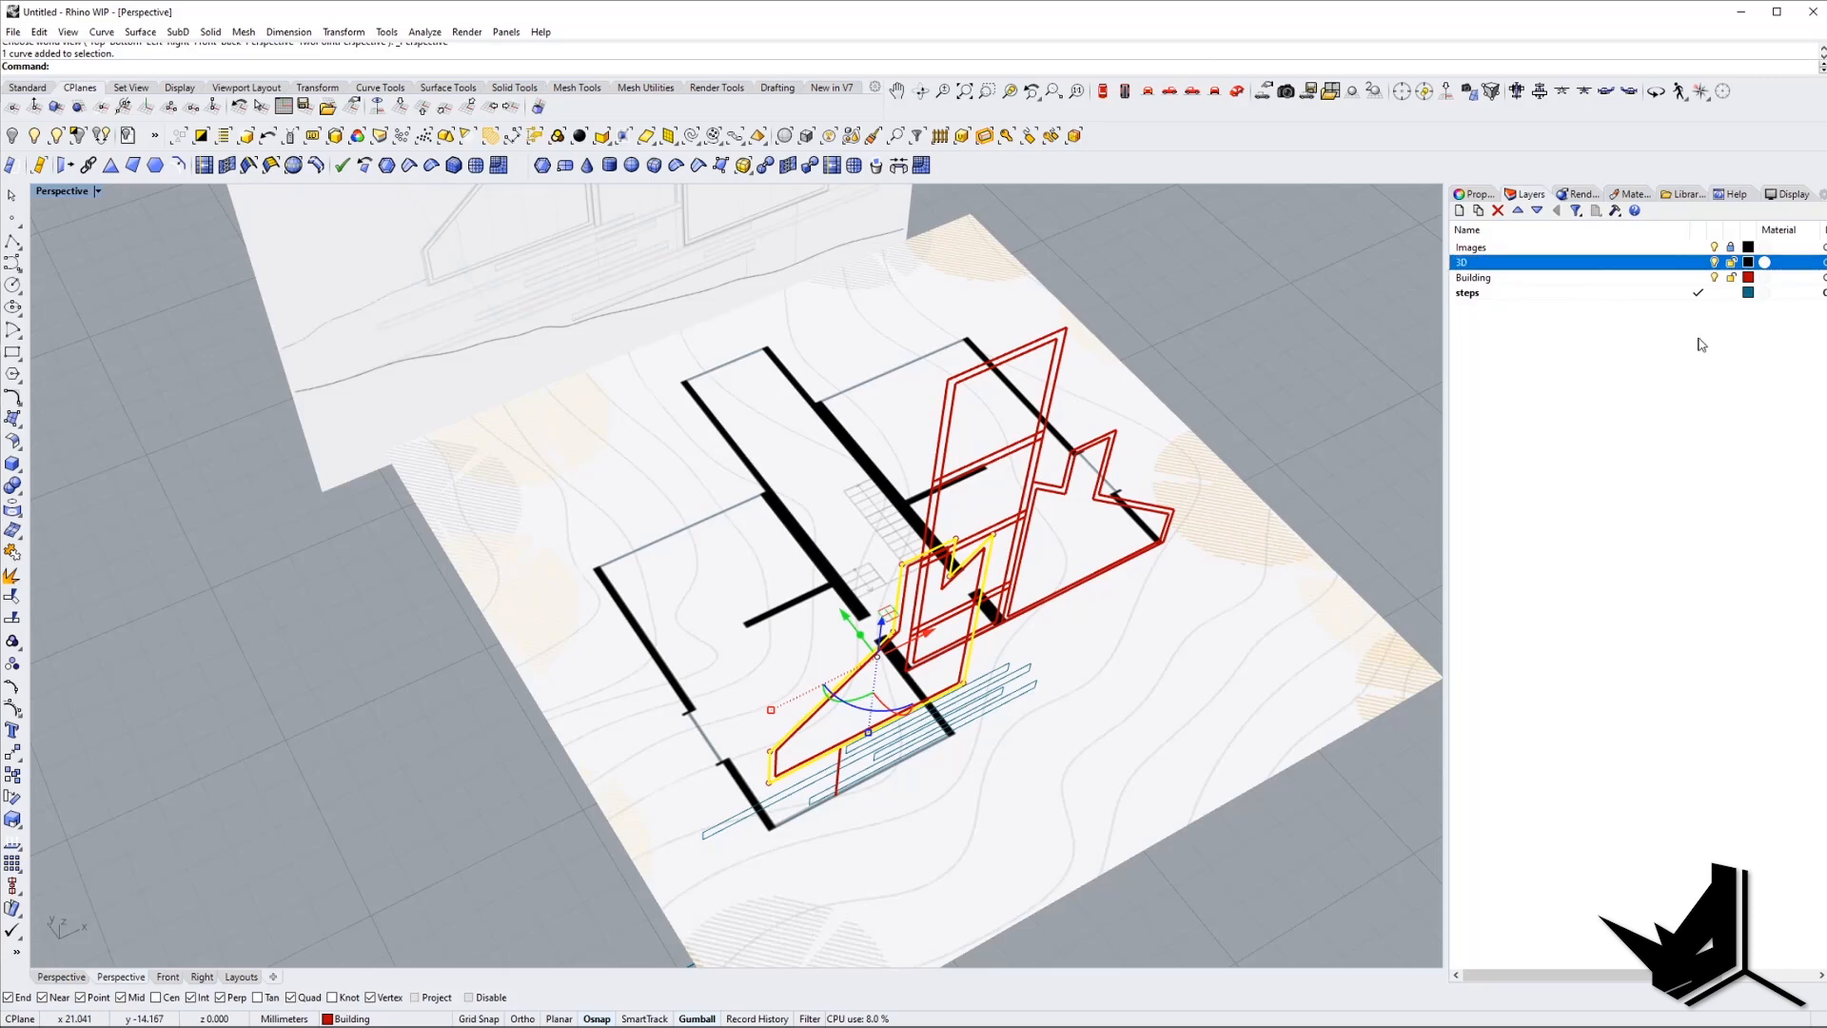
left_click(1748, 263)
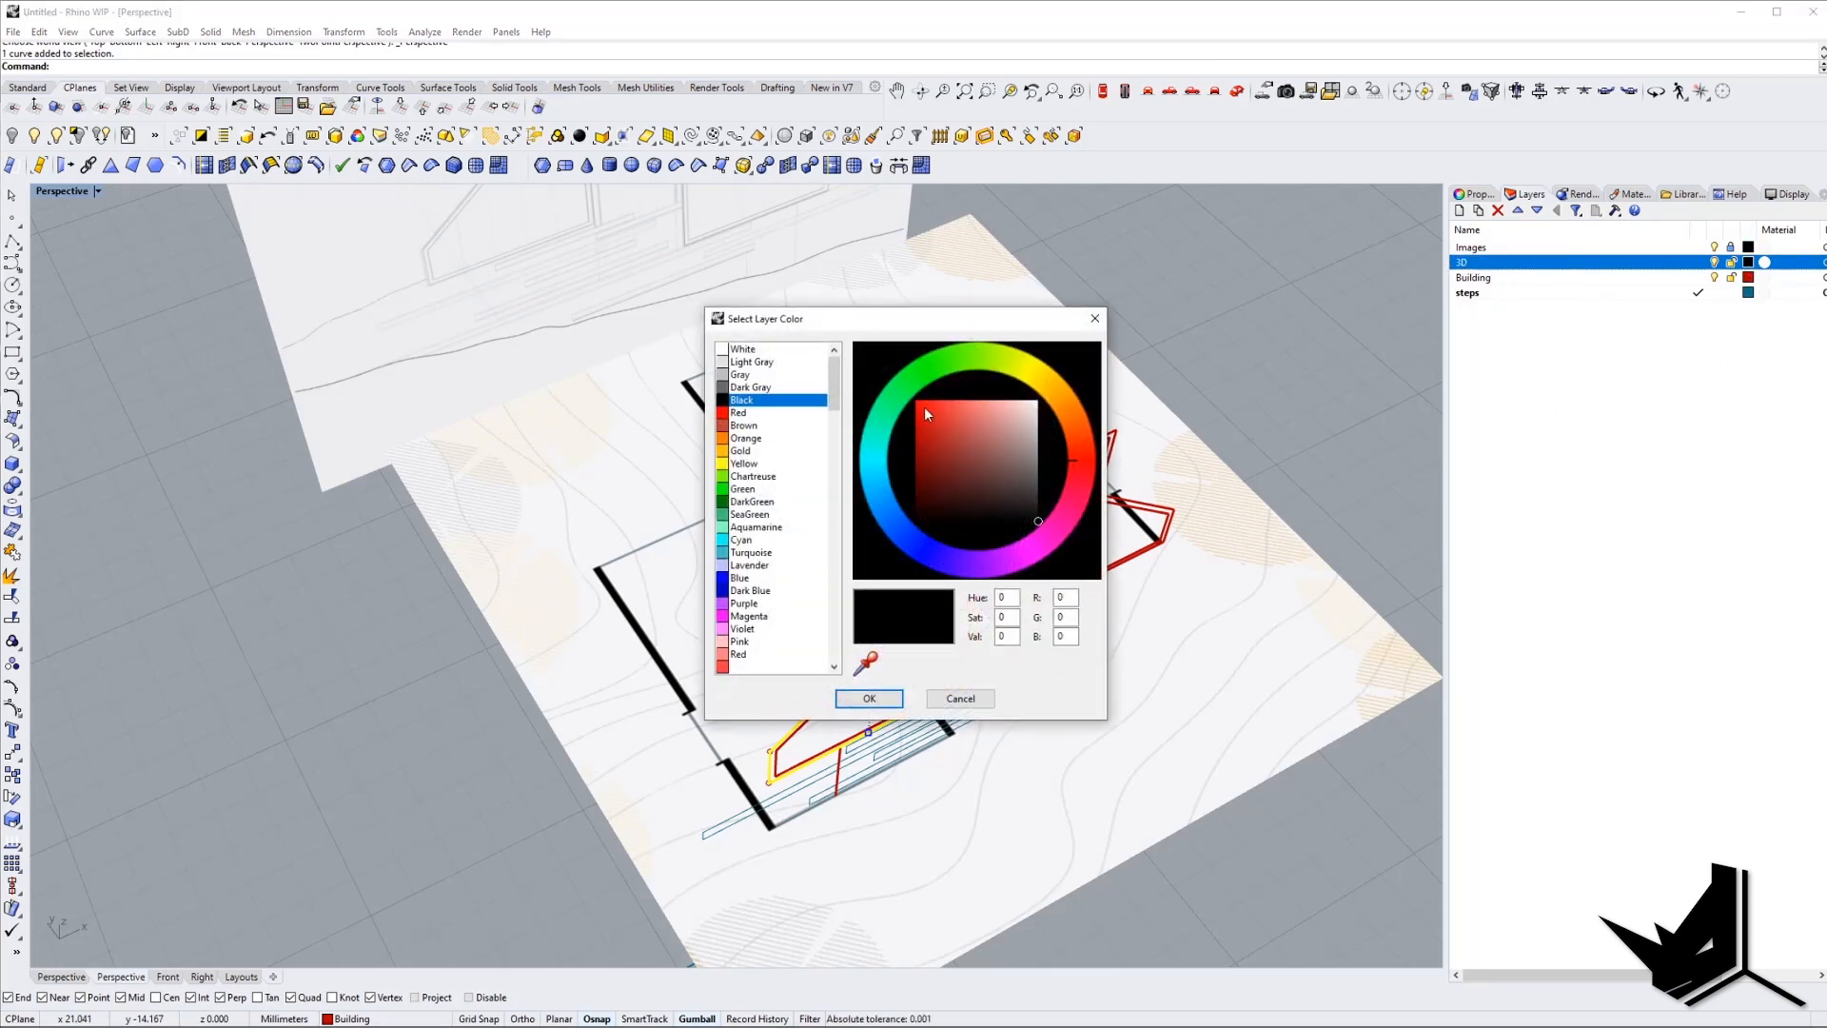
left_click_drag(954, 461, 986, 481)
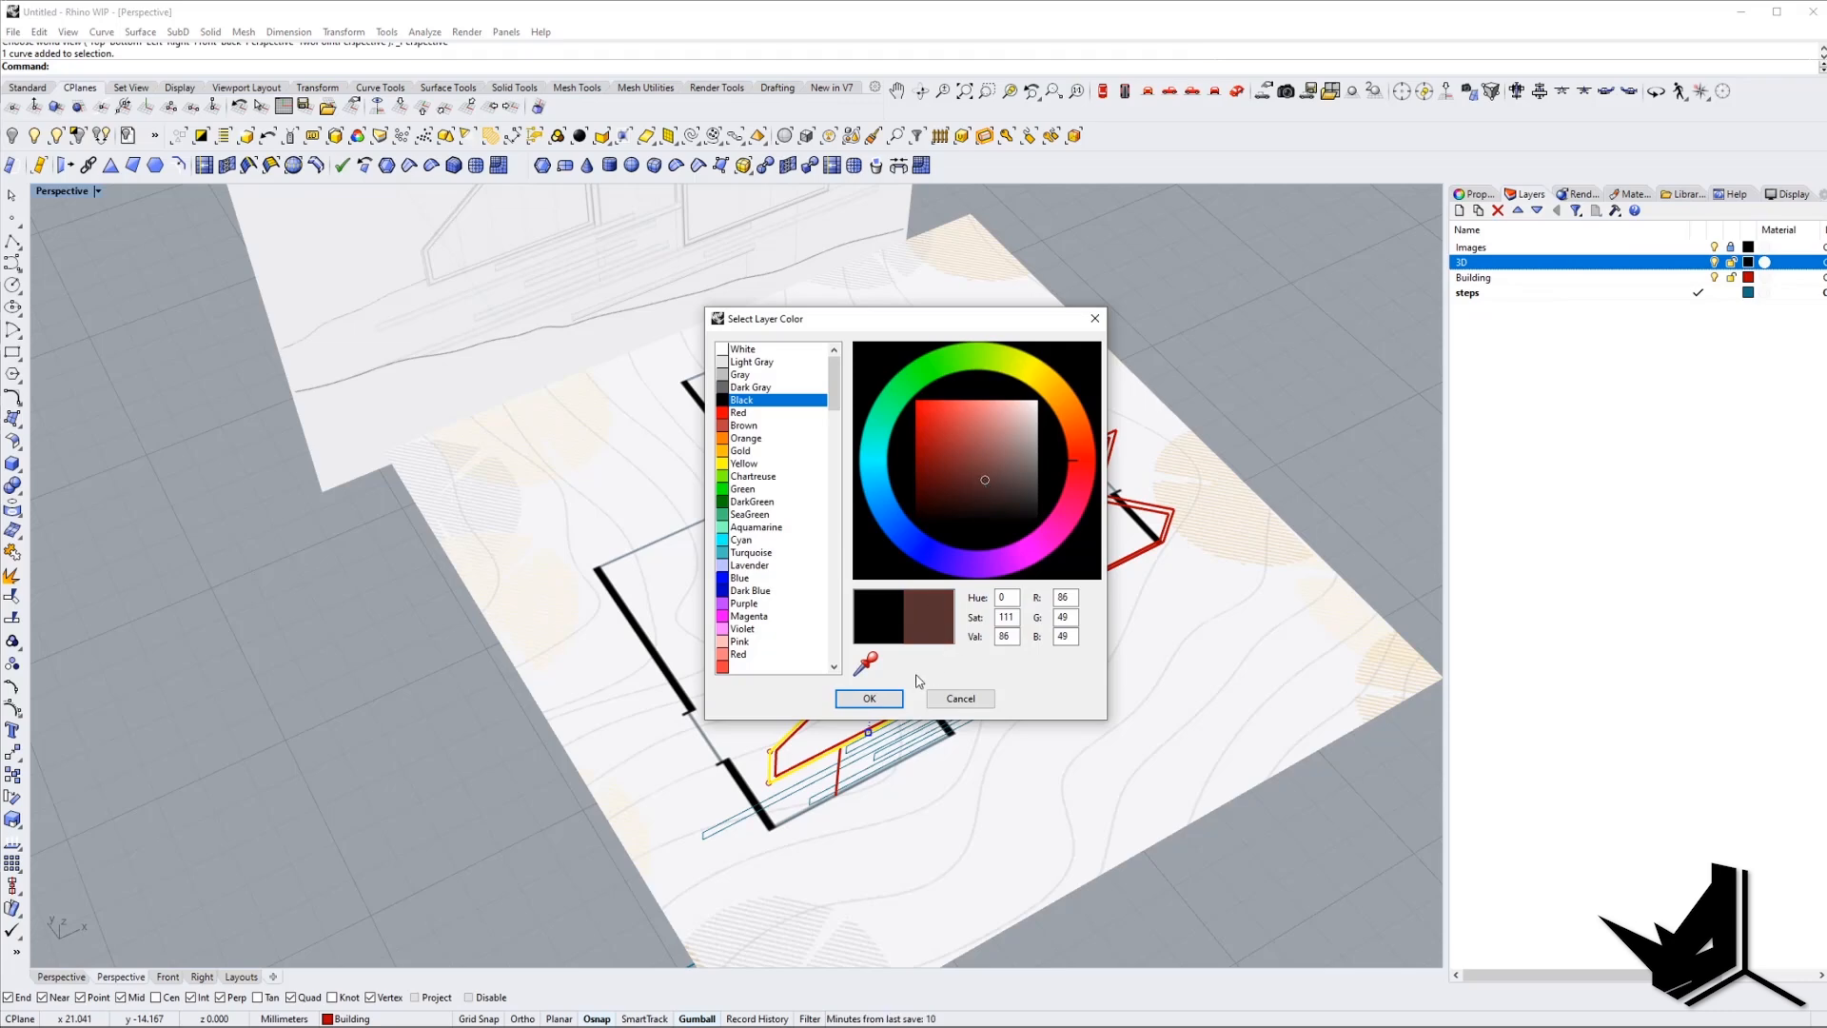
left_click(869, 697)
Extrude the single-support house outline with ExtrudeCrv to the rear wall of the plan's left house, then return to a shaded Perspective view.
scroll(1008, 576, "up", 8)
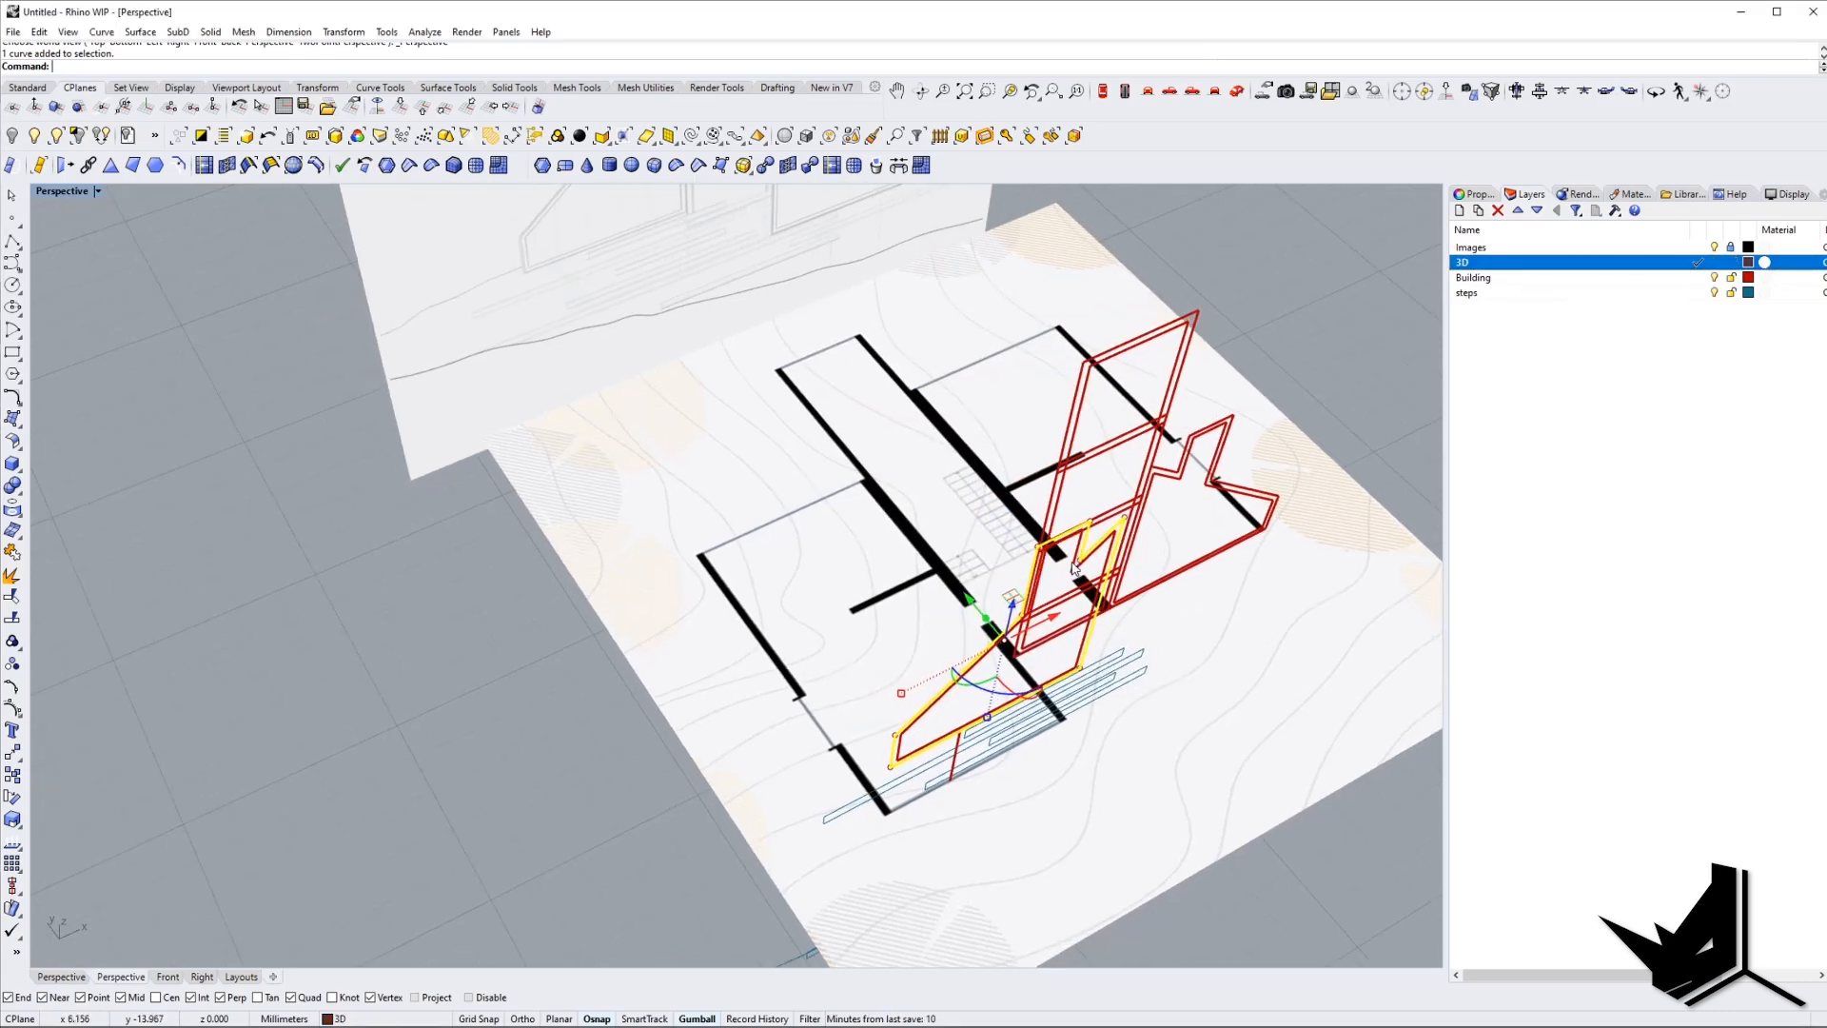
scroll(1009, 576, "down", 6)
type("EC")
key("Return")
scroll(681, 681, "up", 11)
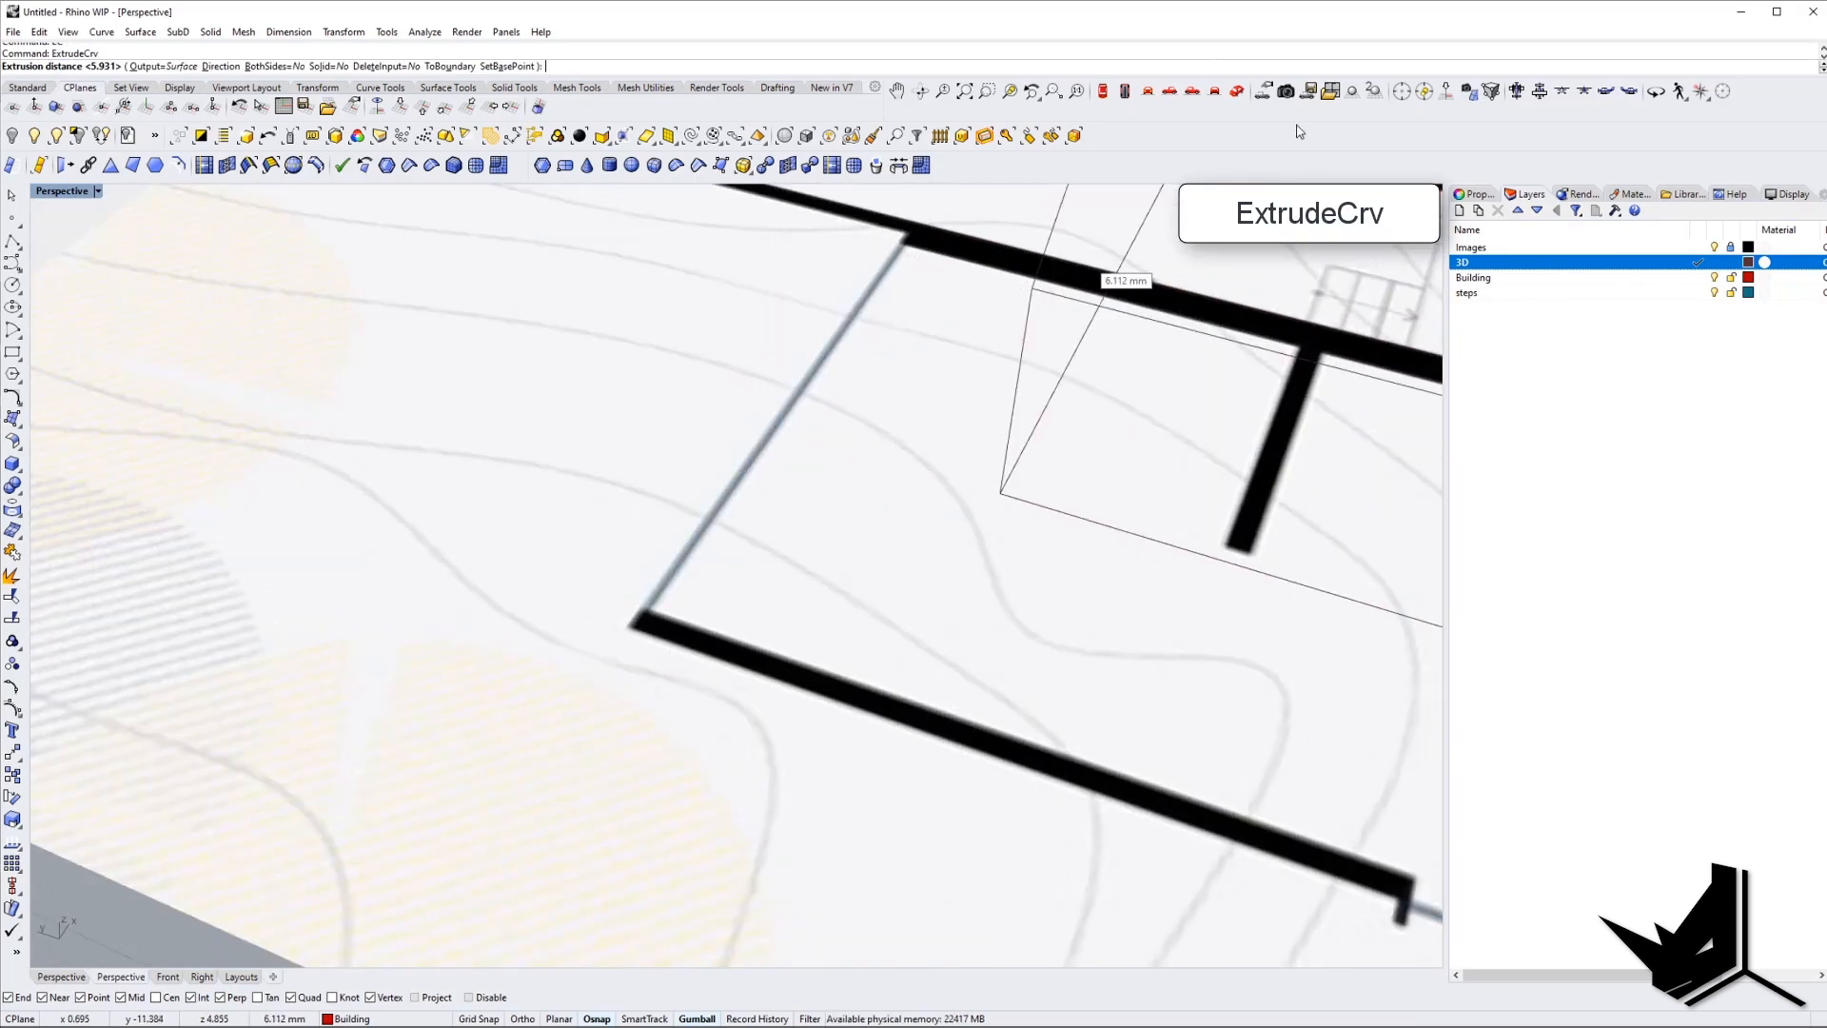
left_click(1102, 90)
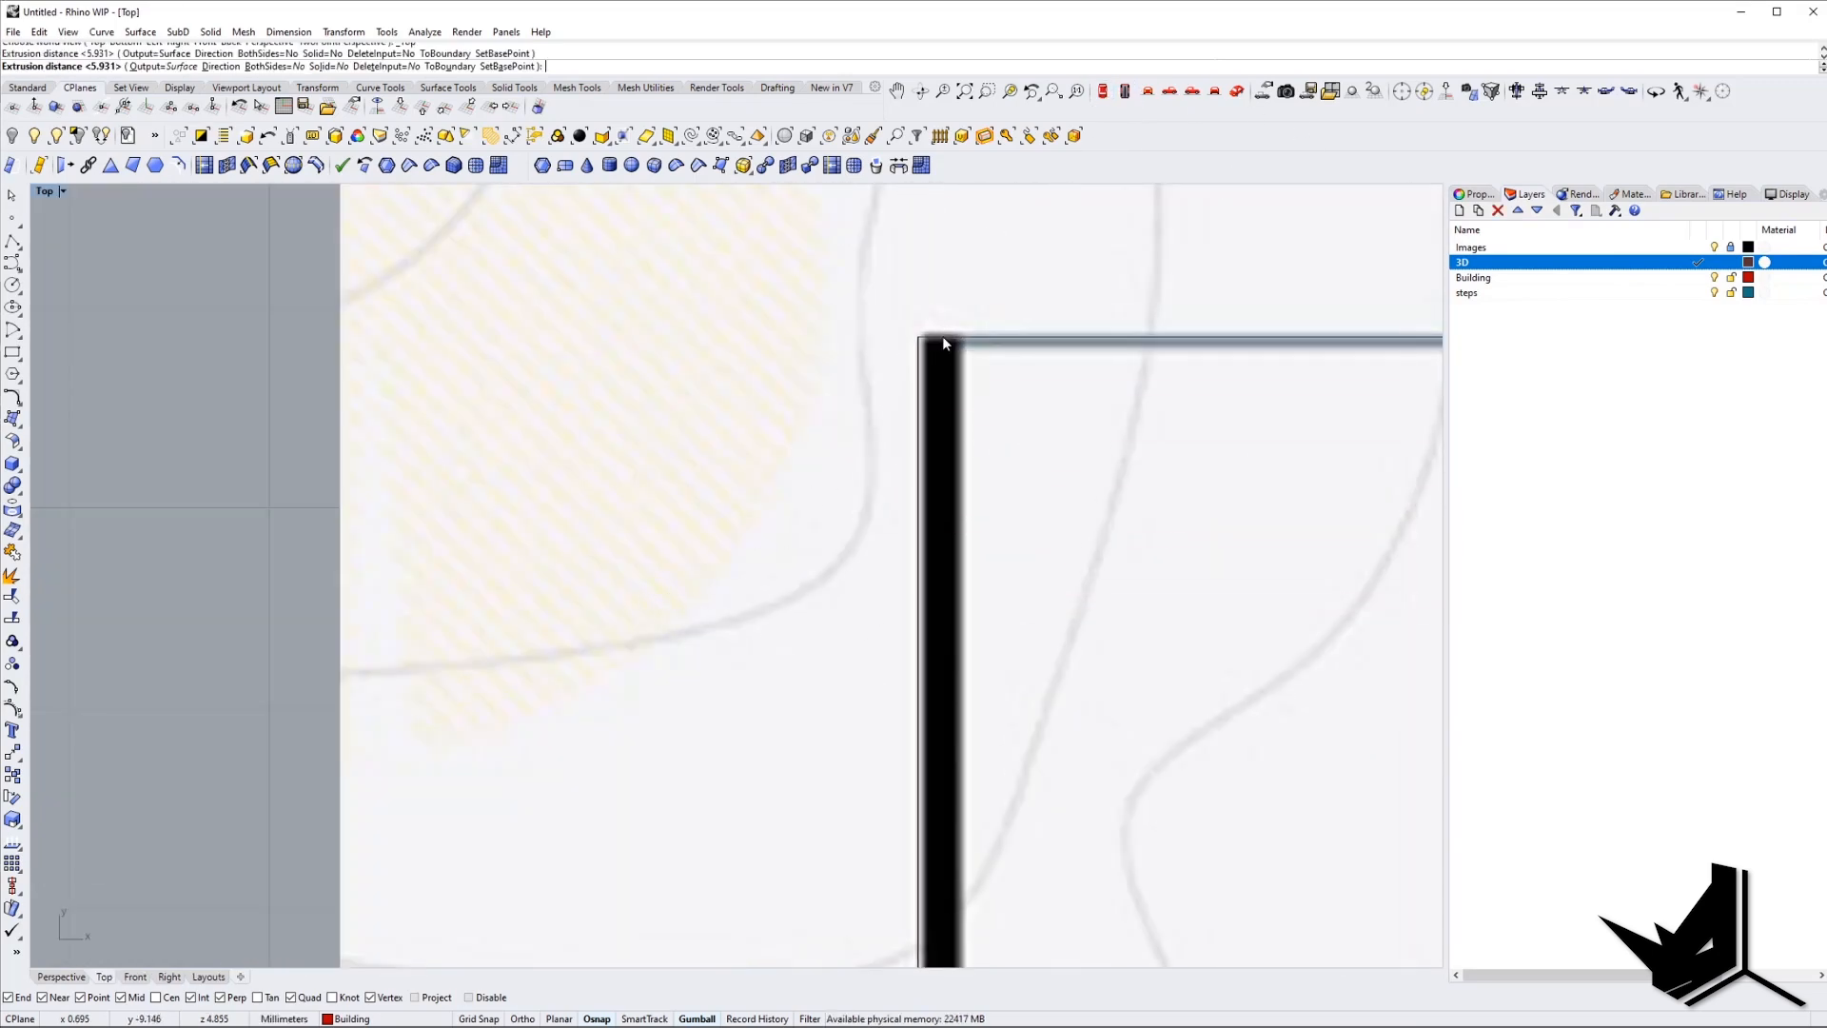
scroll(907, 393, "down", 4)
scroll(907, 393, "down", 4)
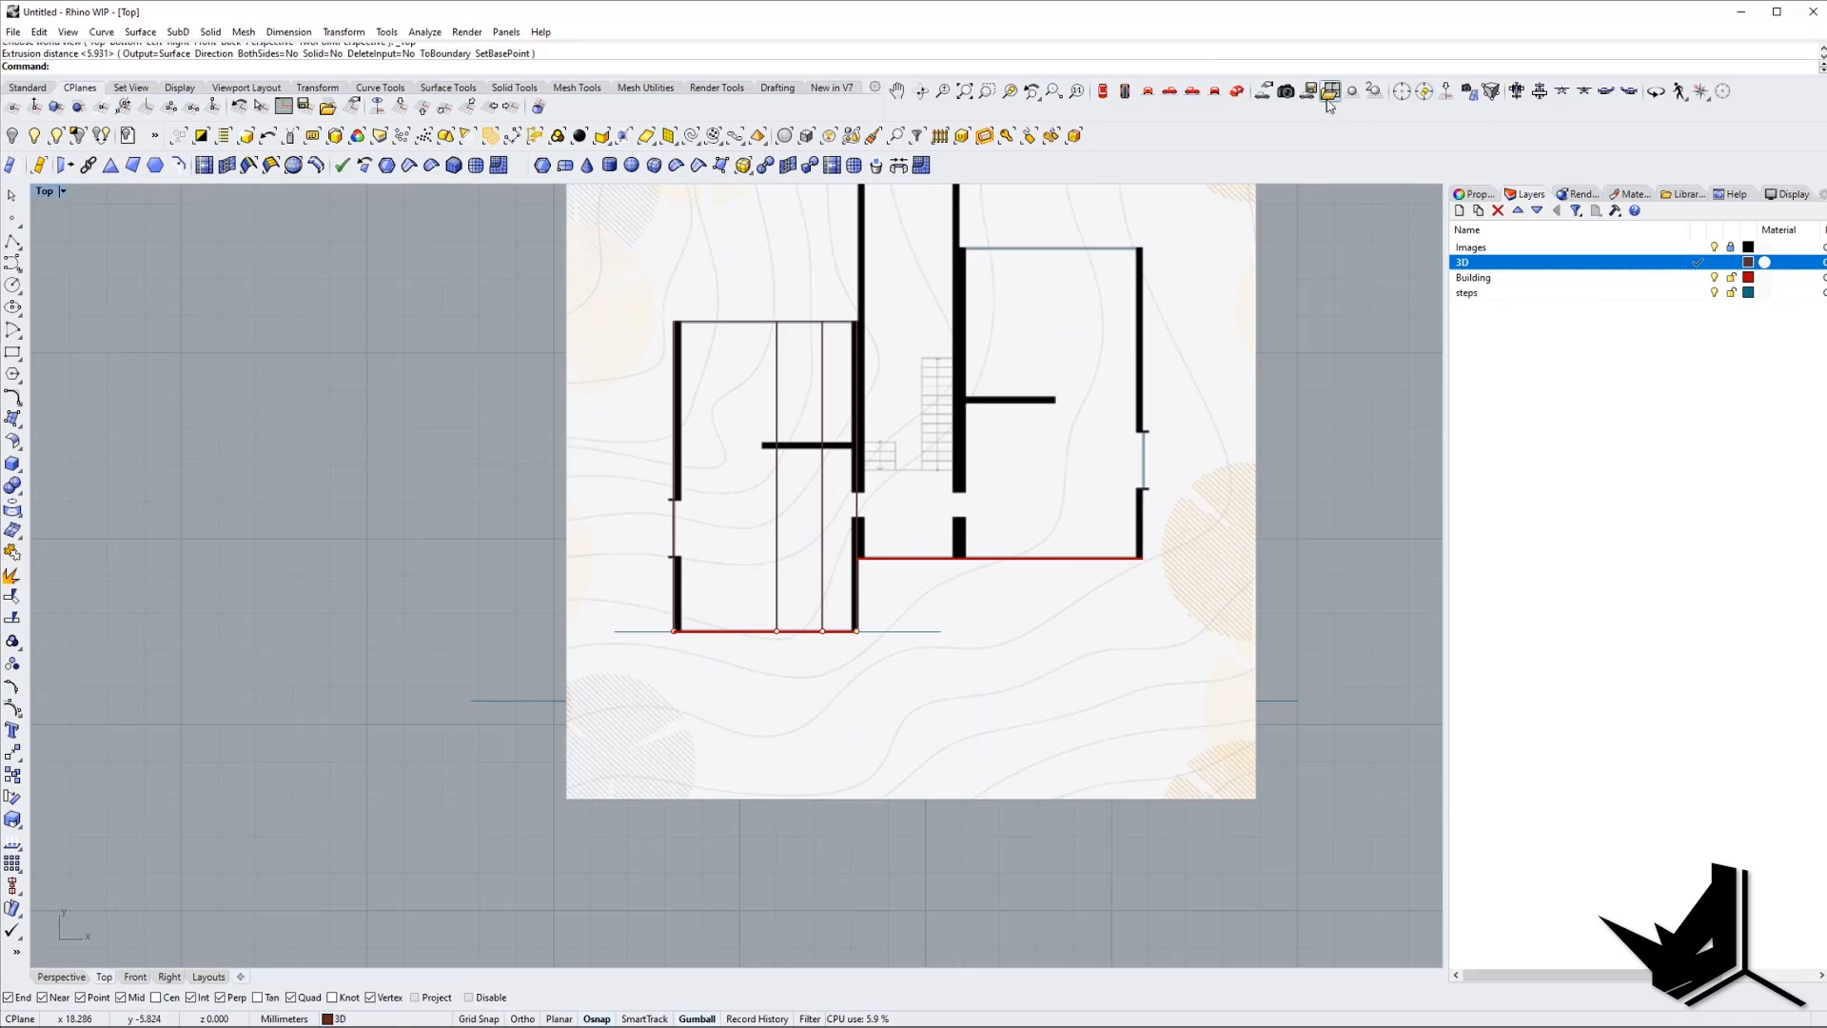
left_click(1238, 91)
right_click_drag(865, 453, 885, 362)
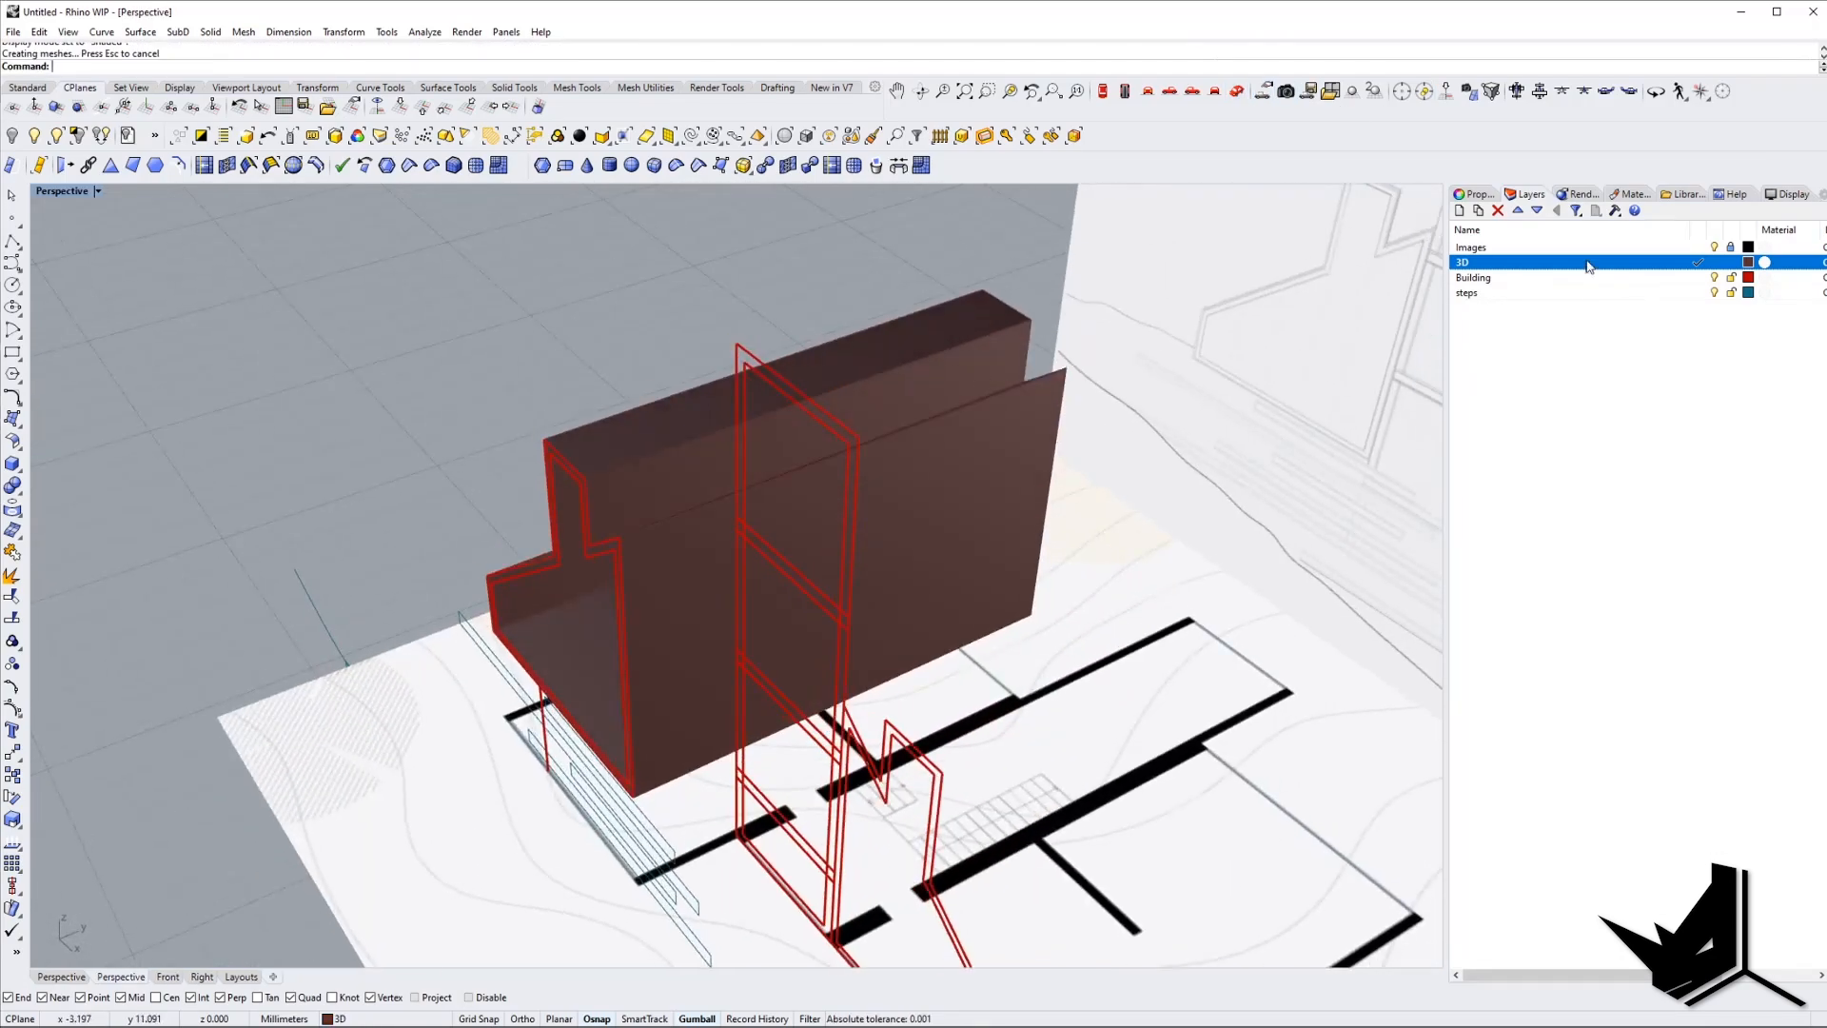
Lighten the 3D layer's colour to RGB 189, 152, 152.
left_click(1748, 263)
left_click(1004, 434)
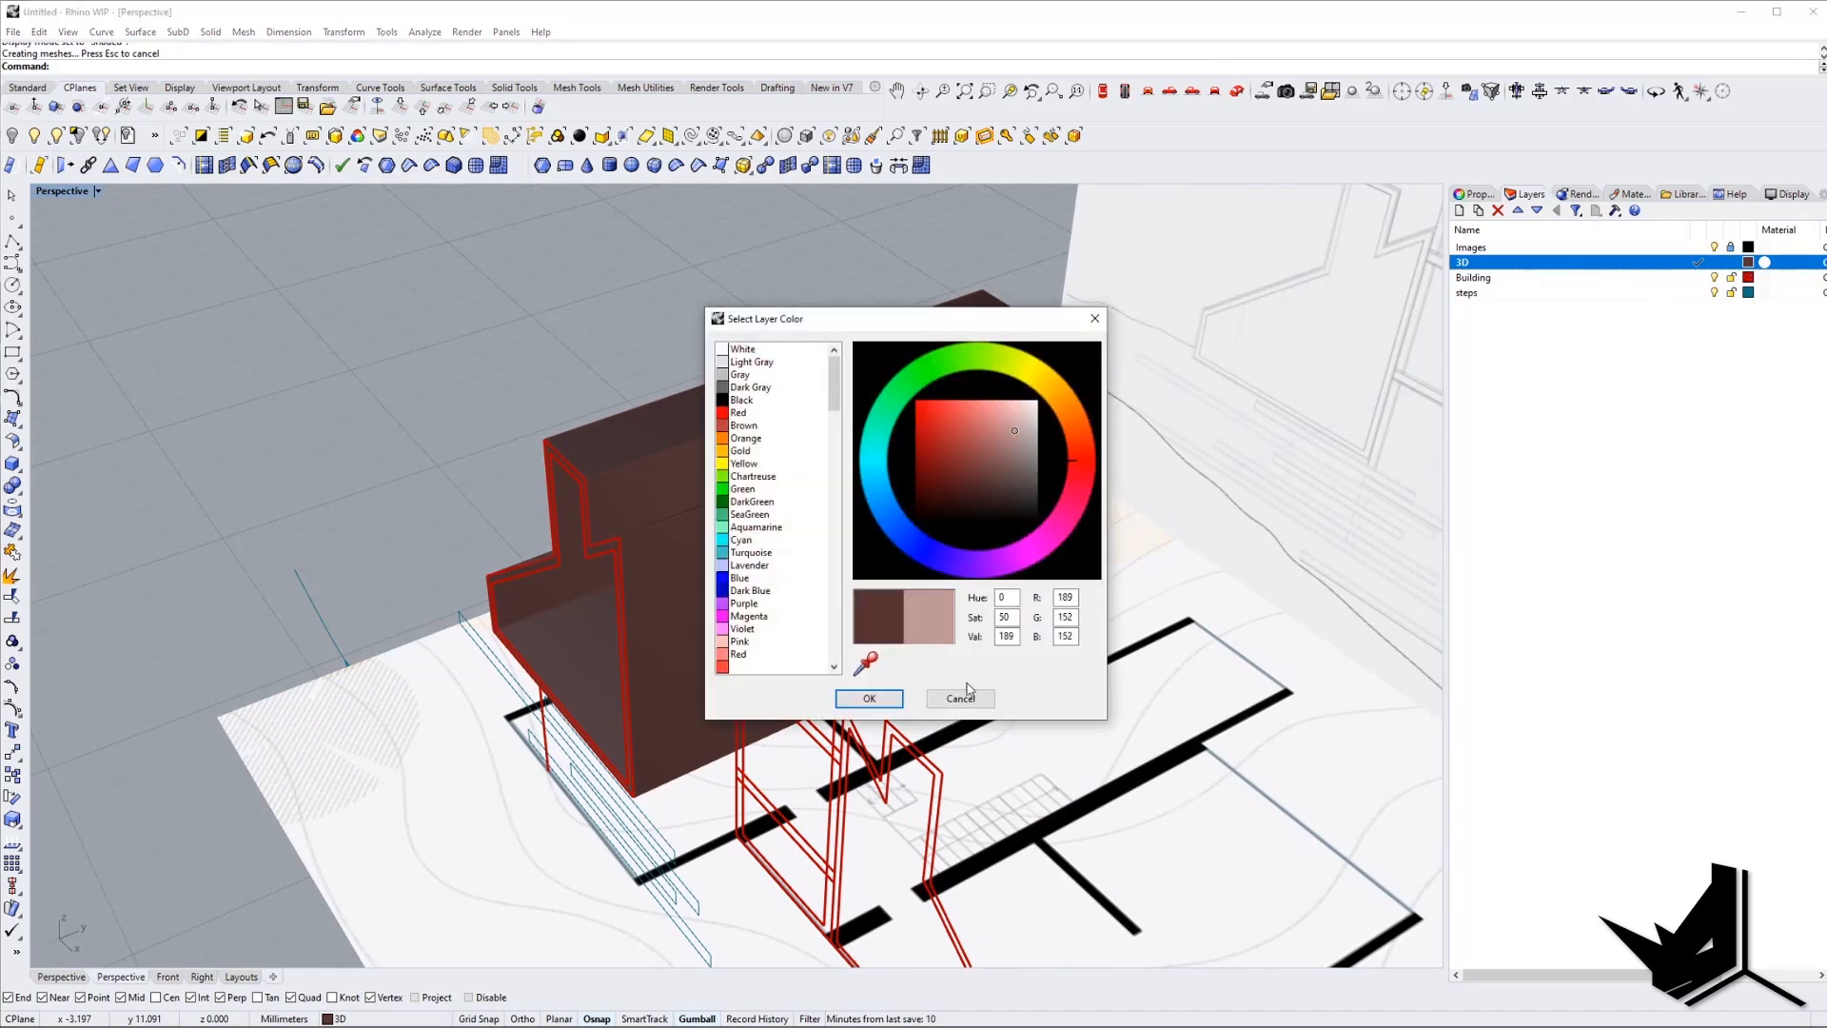
left_click(869, 699)
Extrude the outer outlines of the tower and two-support house about 8.34 mm to the rear corner of the plan's right house.
right_click_drag(724, 377, 877, 611)
scroll(806, 583, "up", 2)
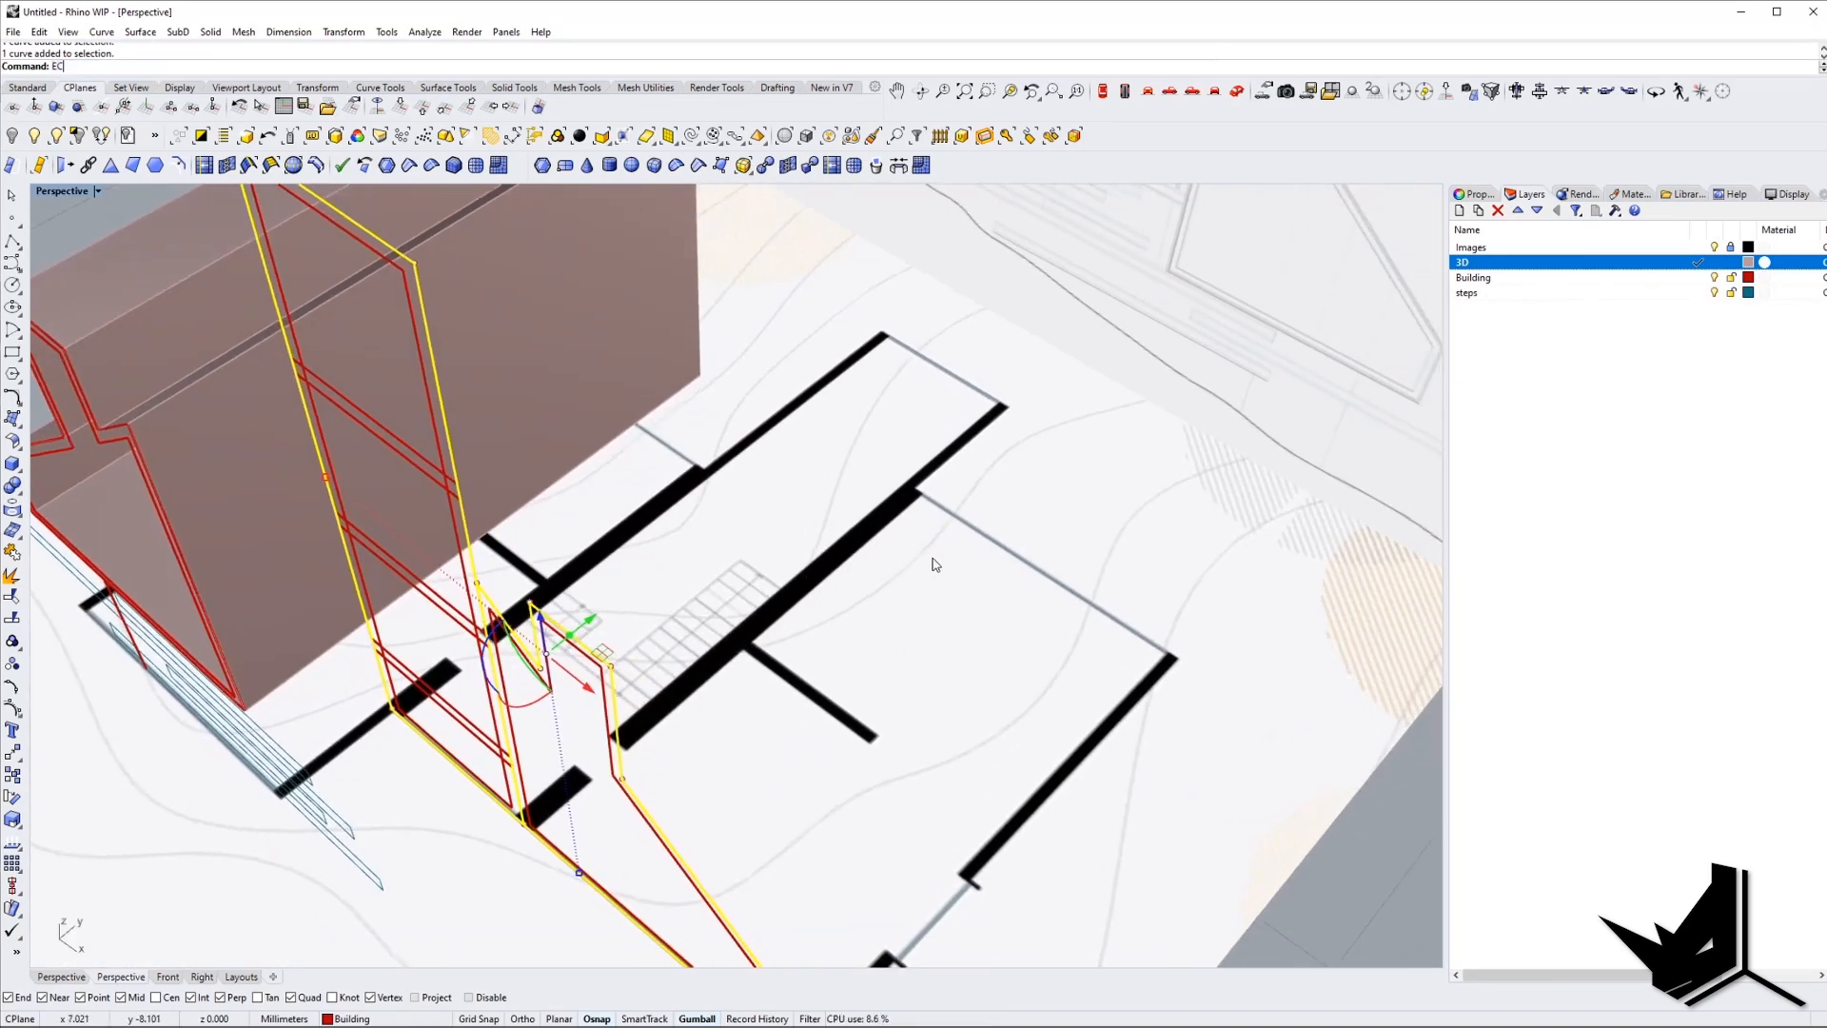
key("Return")
scroll(828, 653, "down", 5)
right_click_drag(828, 653, 928, 657)
scroll(864, 739, "up", 6)
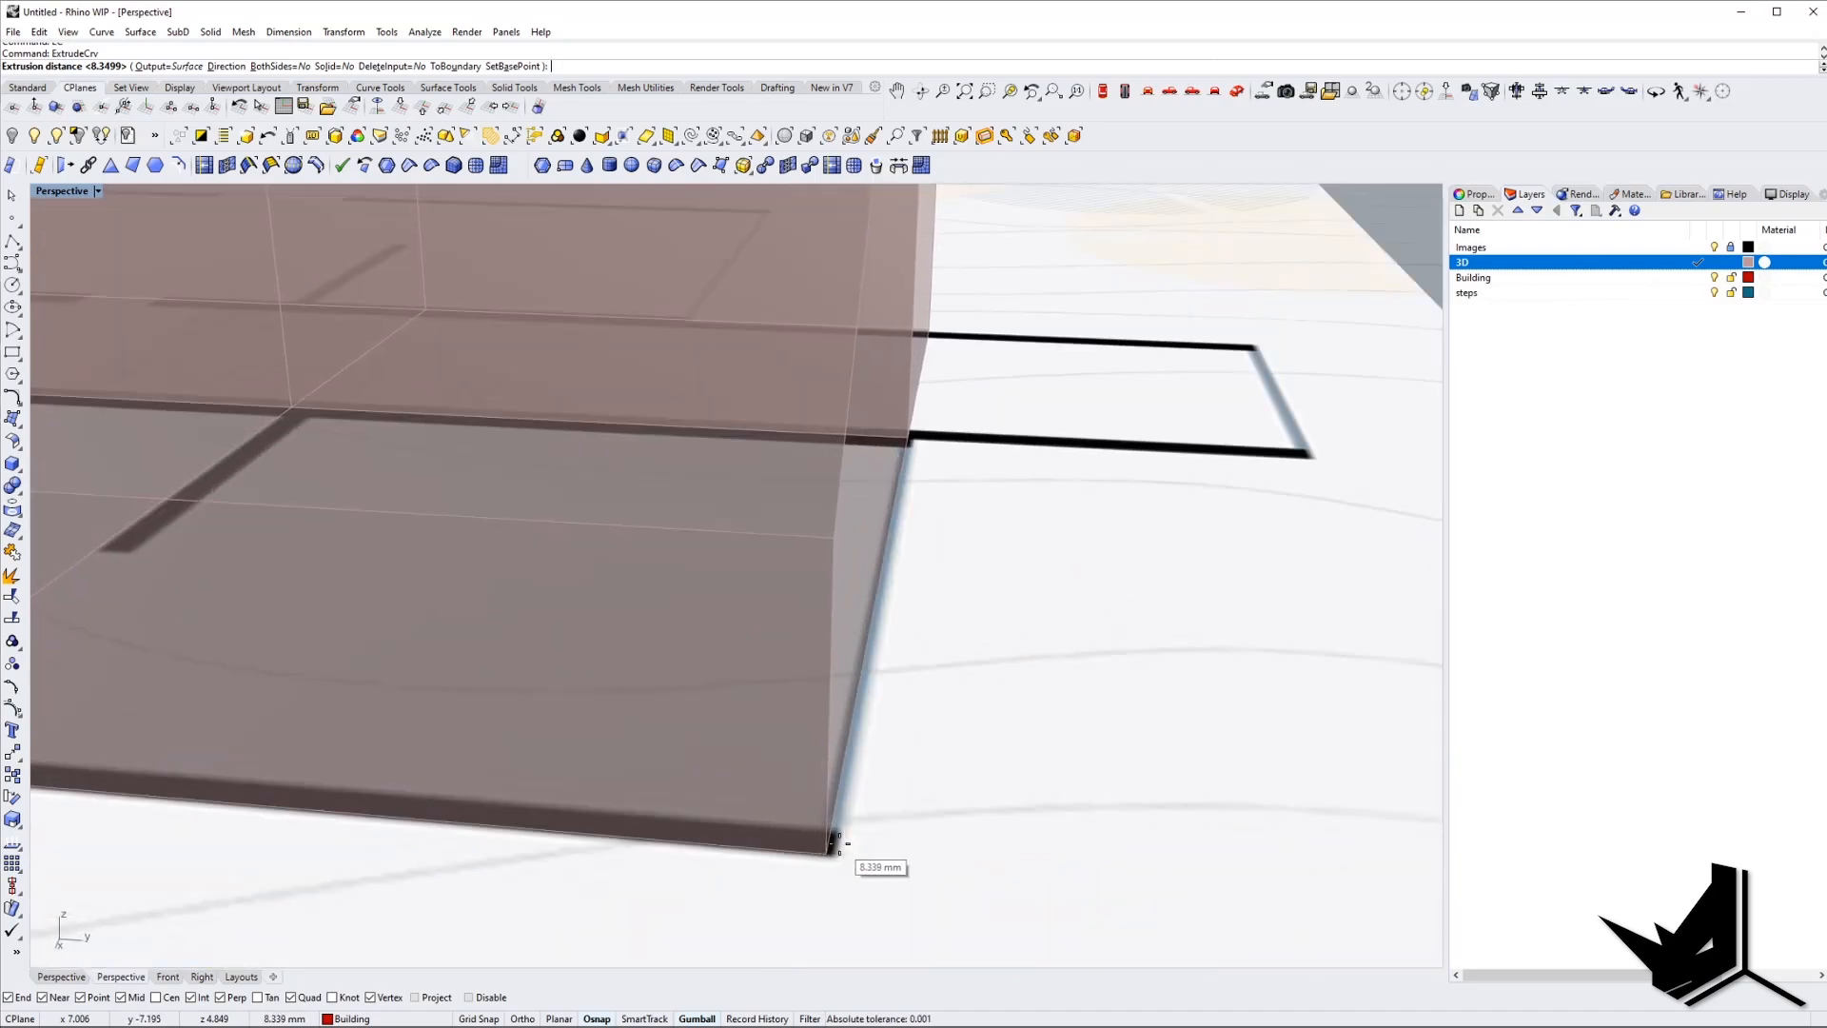
left_click(839, 843)
Lengthen the tower extrusion with Scale1D from its front corner to the rear end of the plan's central corridor.
scroll(885, 750, "down", 6)
right_click_drag(885, 751, 460, 383)
scroll(970, 726, "up", 3)
left_click(870, 472)
left_click(394, 379)
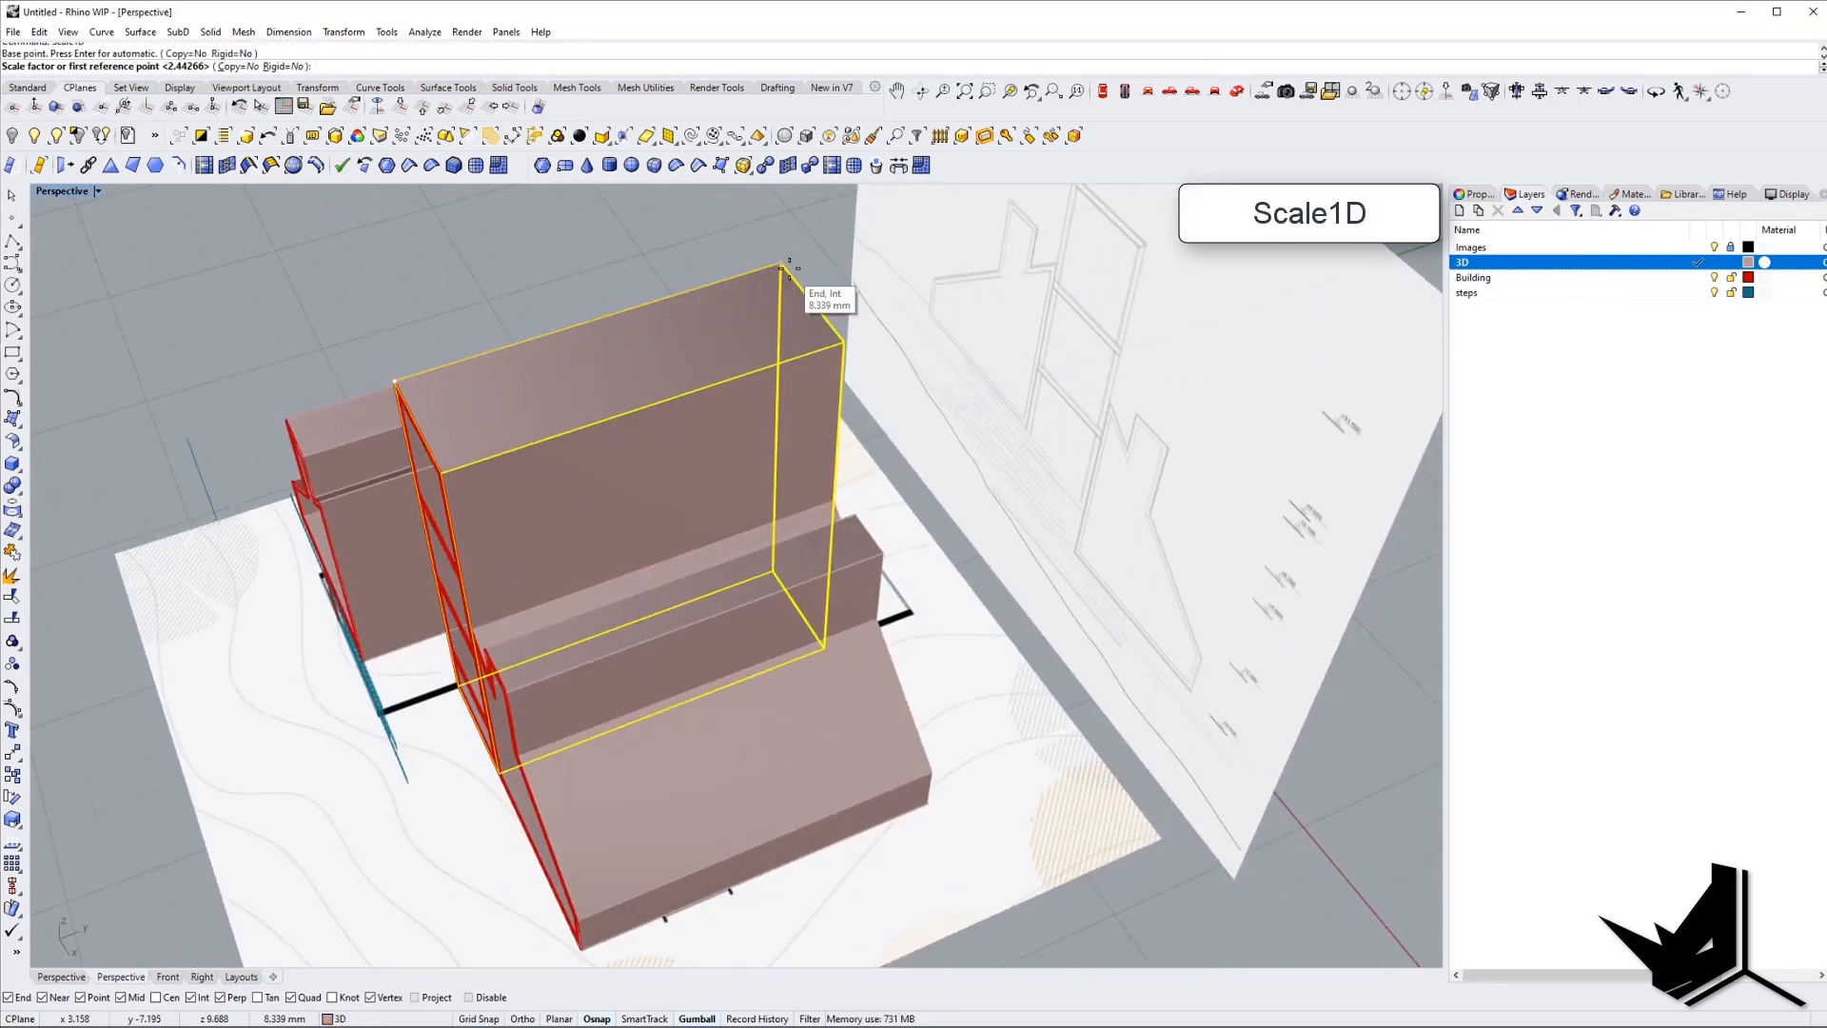
right_click_drag(786, 259, 856, 476)
scroll(969, 692, "up", 5)
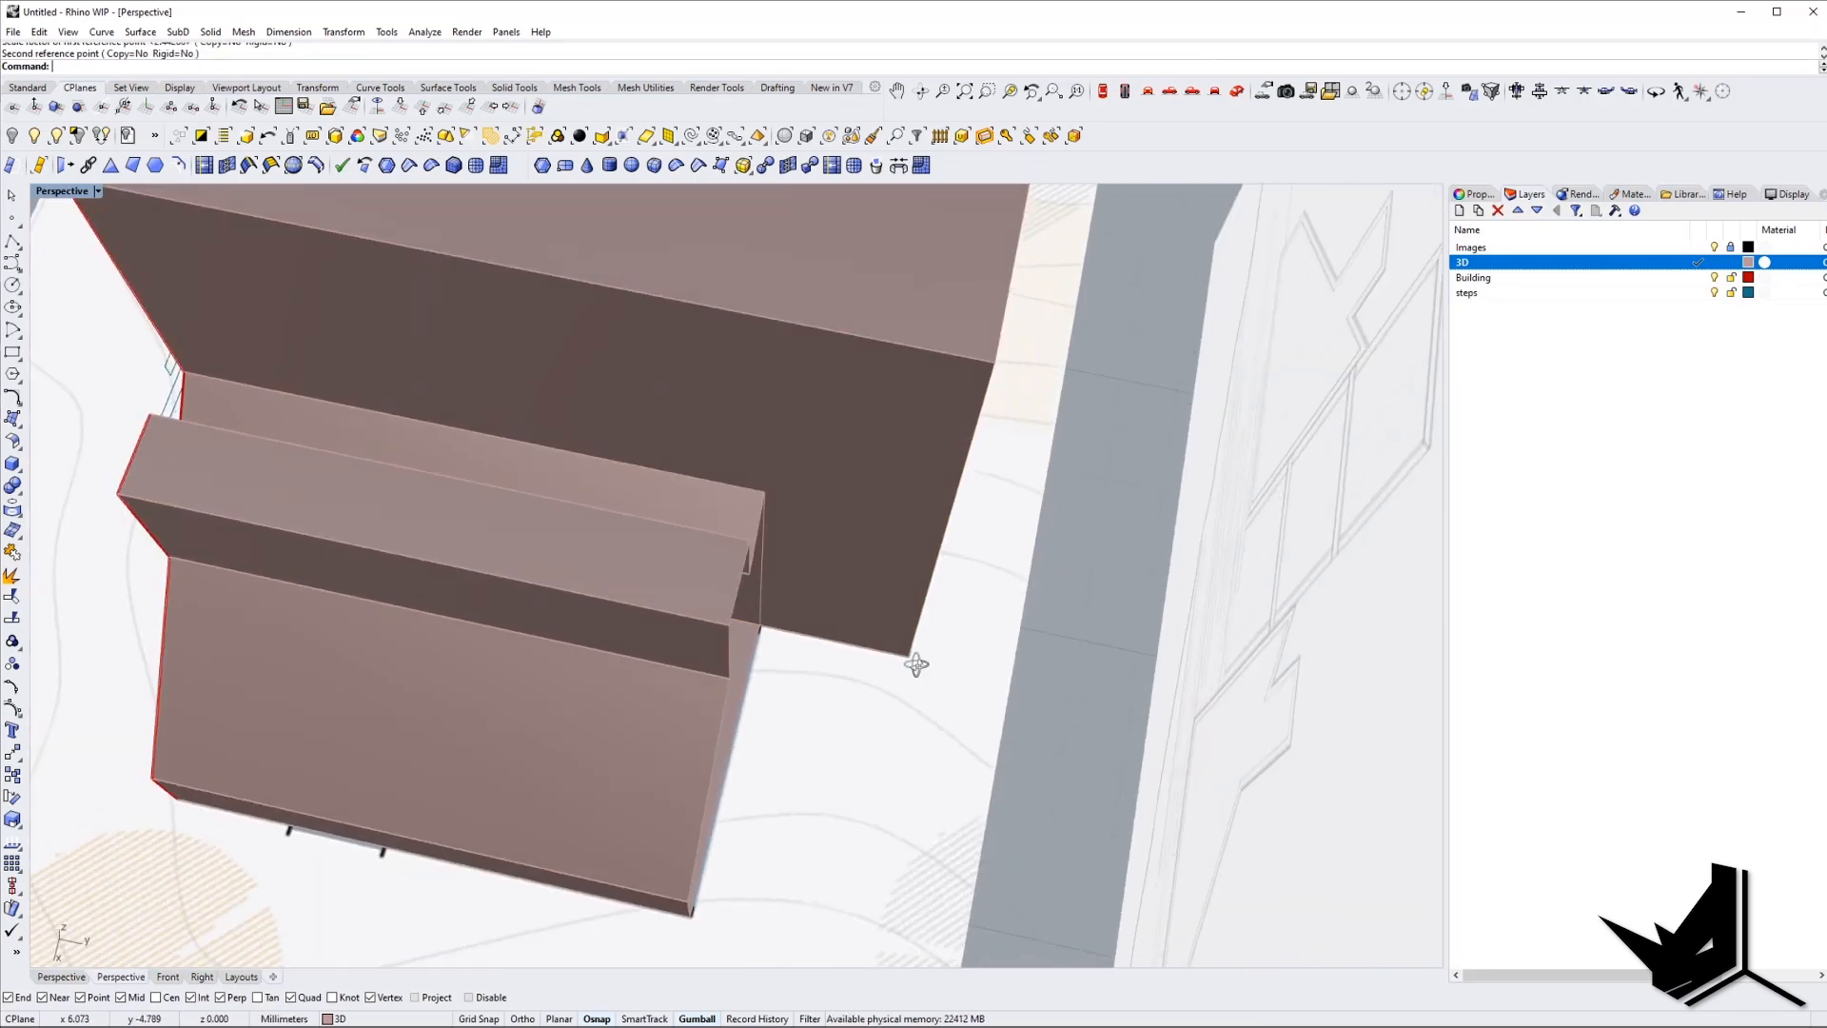
scroll(1041, 610, "down", 5)
right_click_drag(1041, 609, 1323, 500)
Switch to Photos and examine the house fronts in the reference image 5.jpg.
left_click(356, 1009)
key("Right")
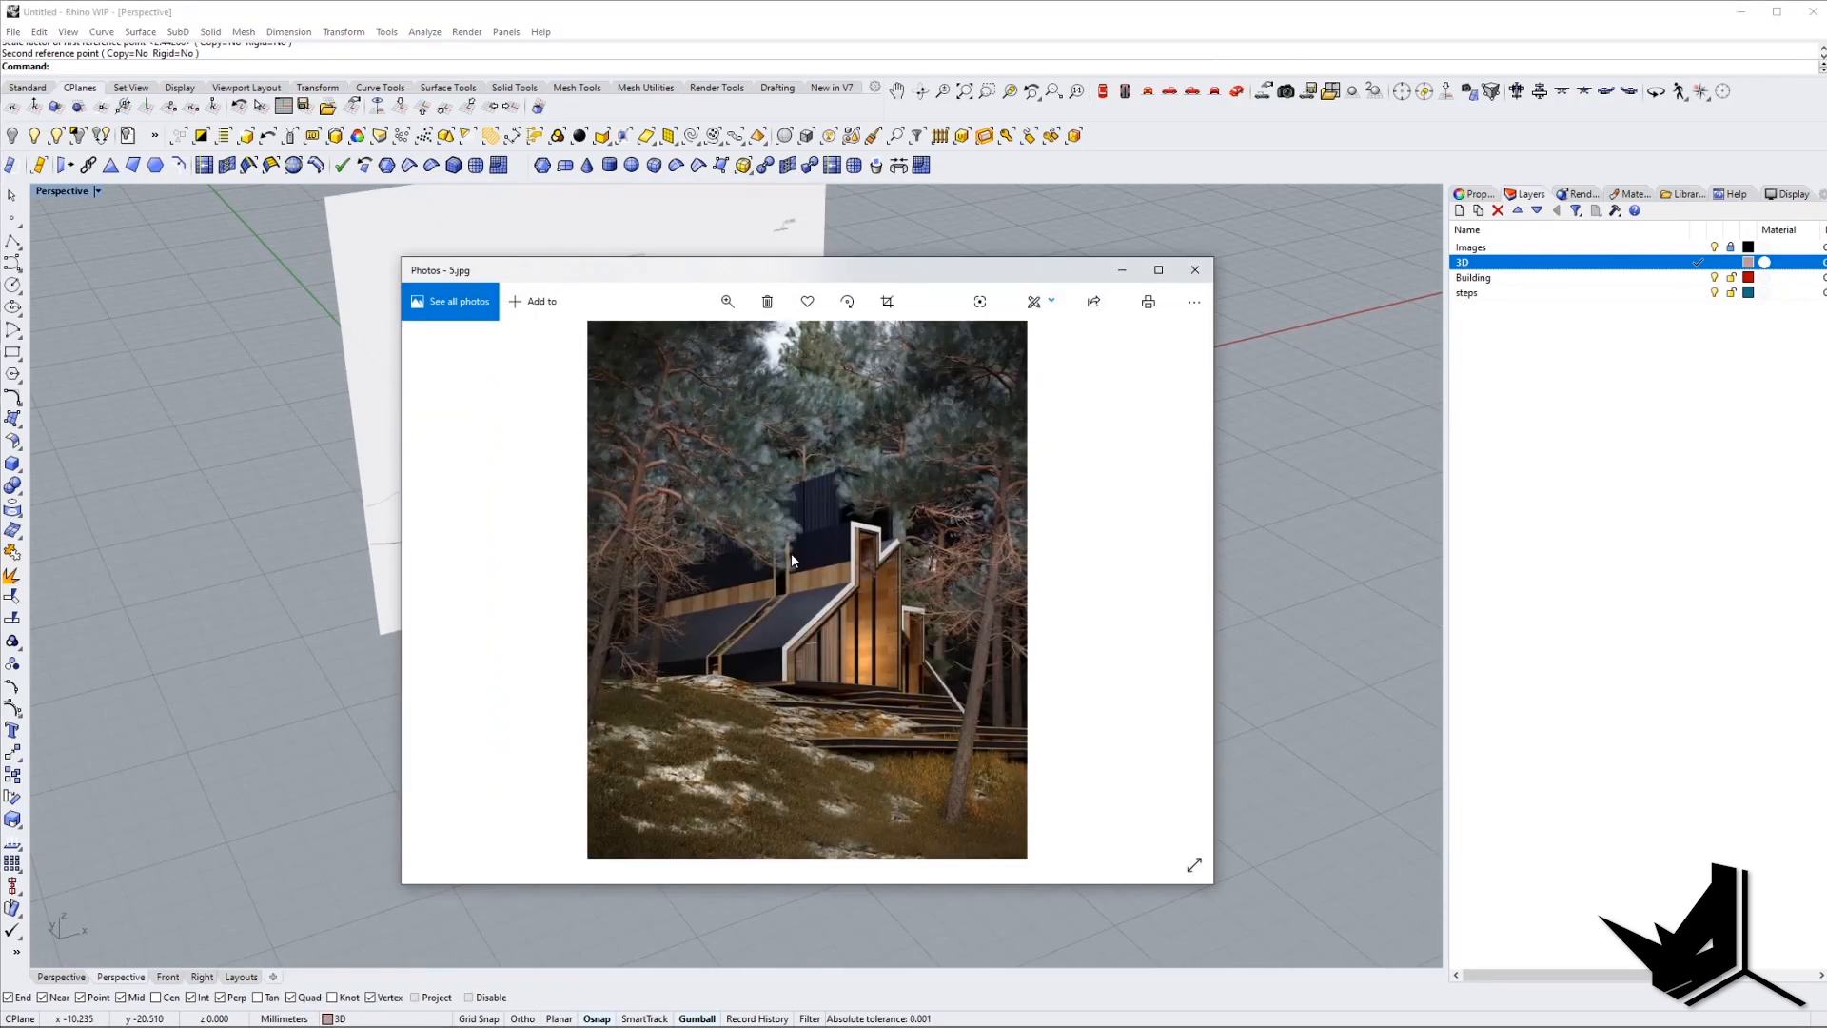
scroll(847, 607, "up", 4)
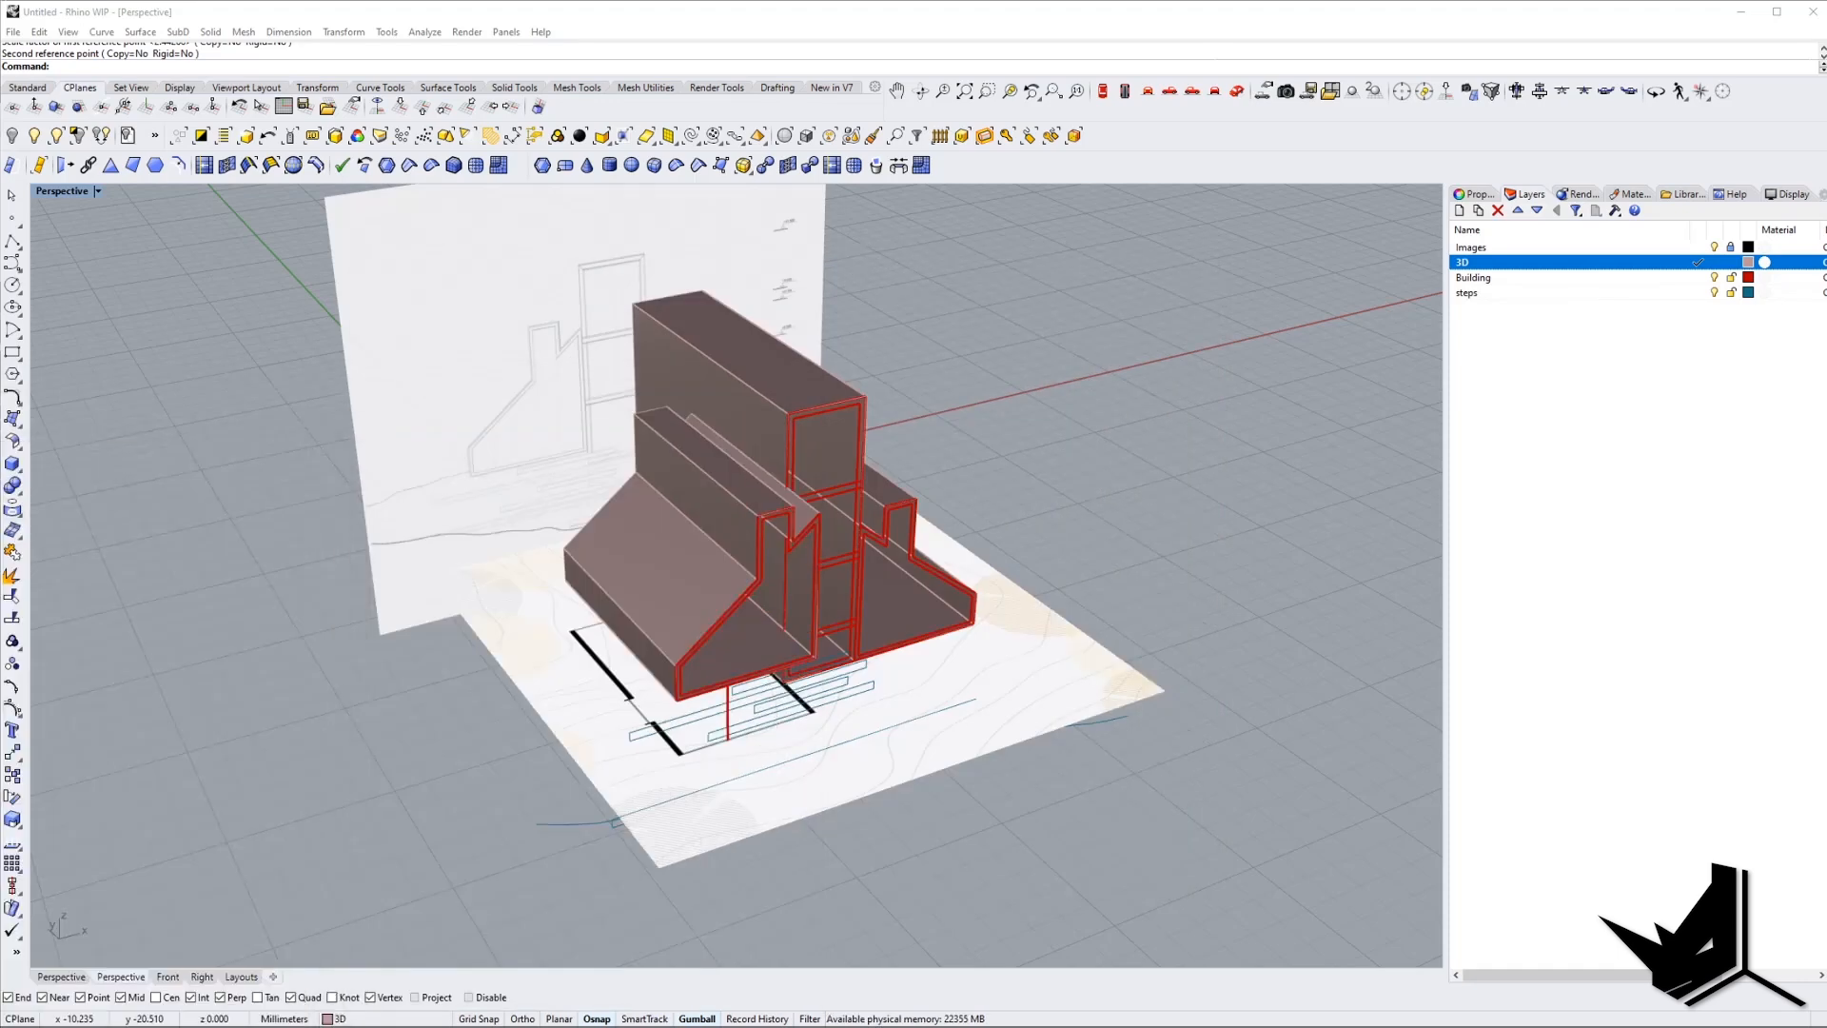
Cap the tower and both side house extrusions so that all three become closed solids.
right_click_drag(900, 472, 737, 374)
scroll(769, 544, "up", 5)
left_click(737, 375)
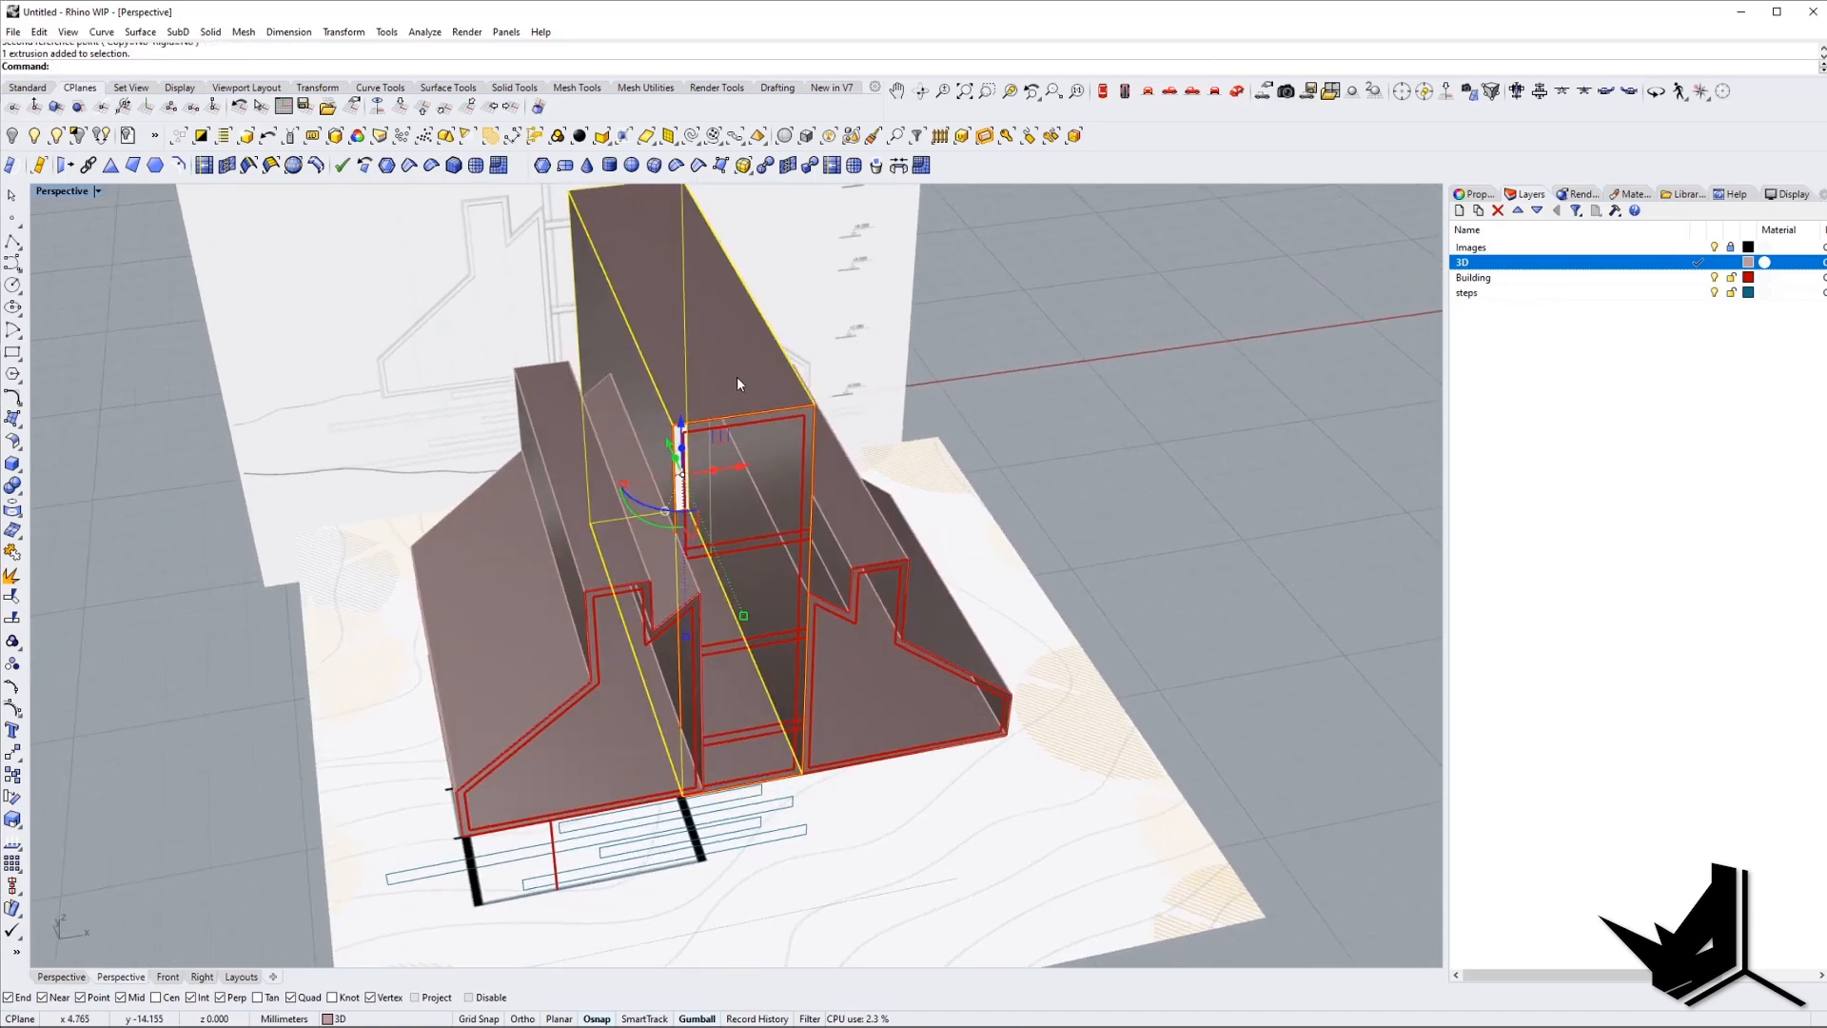
type("Cap")
key("Return")
left_click(506, 632)
right_click(507, 632)
left_click(904, 549)
right_click(891, 545)
Offset the inner front outline of the single-support house inward by 0.1 mm.
right_click_drag(794, 677, 770, 551, "shift")
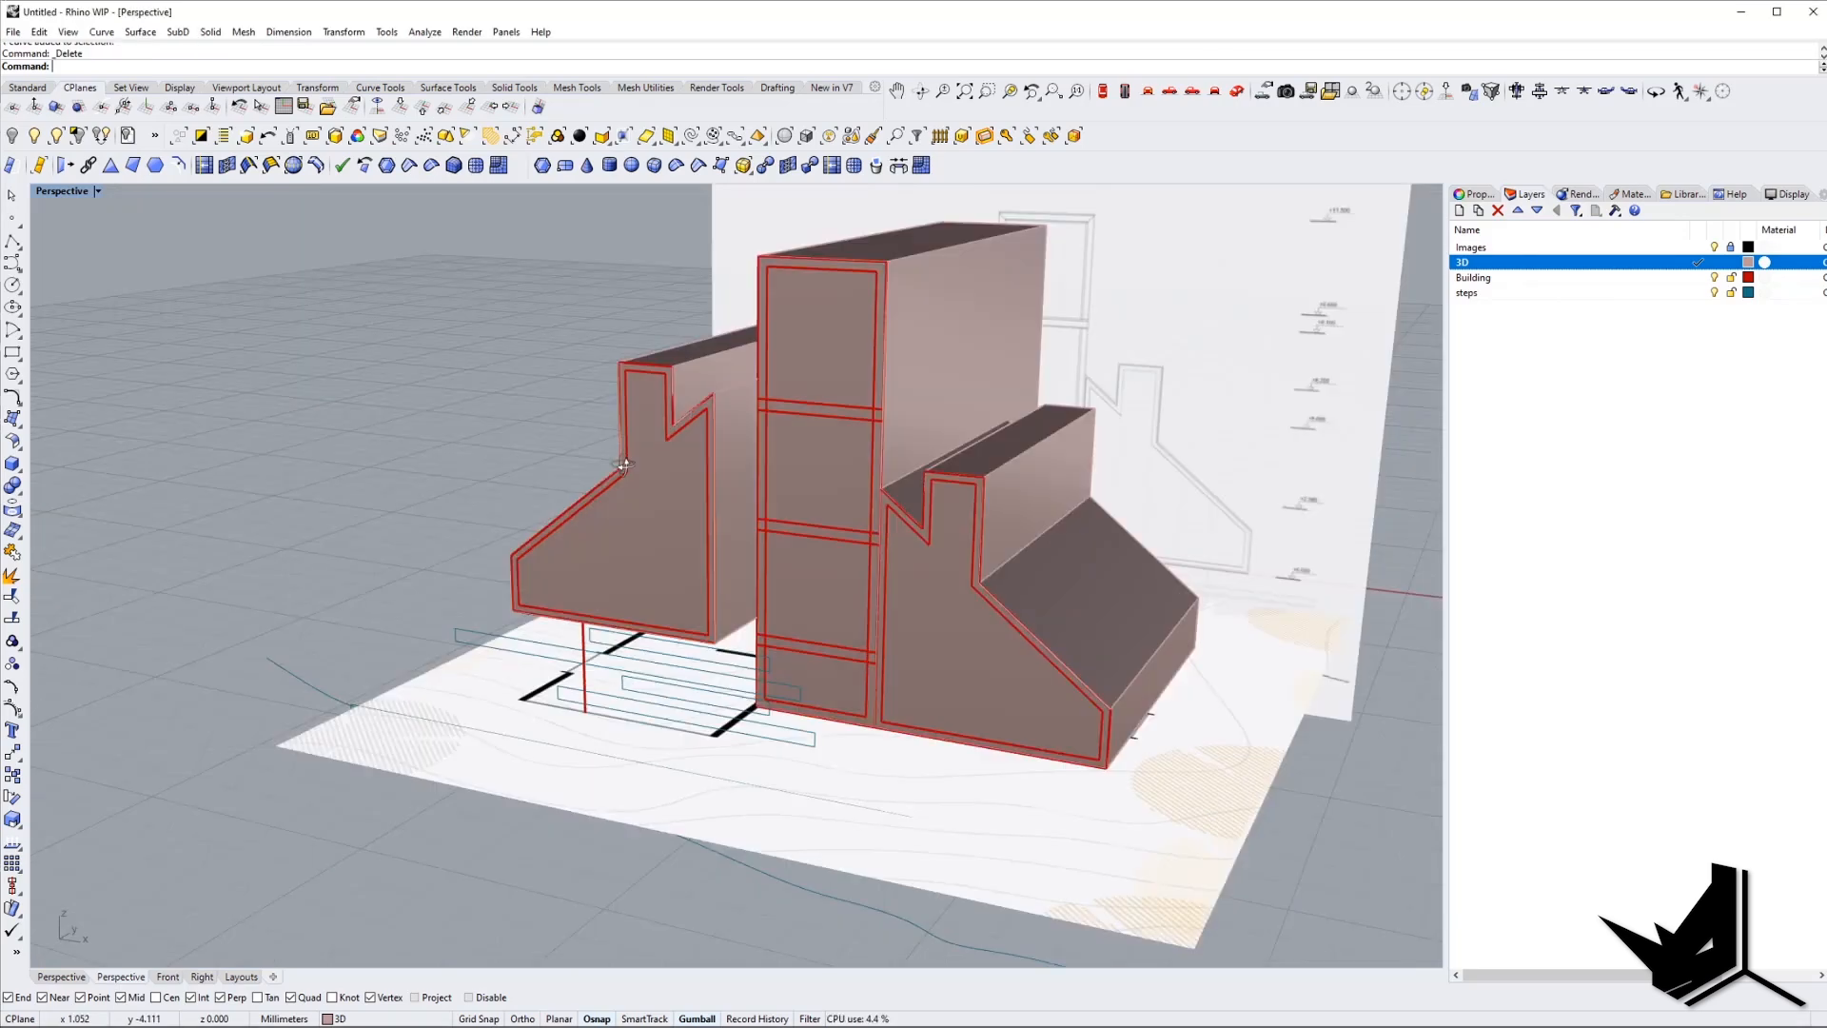
right_click_drag(581, 462, 670, 388)
scroll(691, 477, "up", 6)
left_click(670, 396)
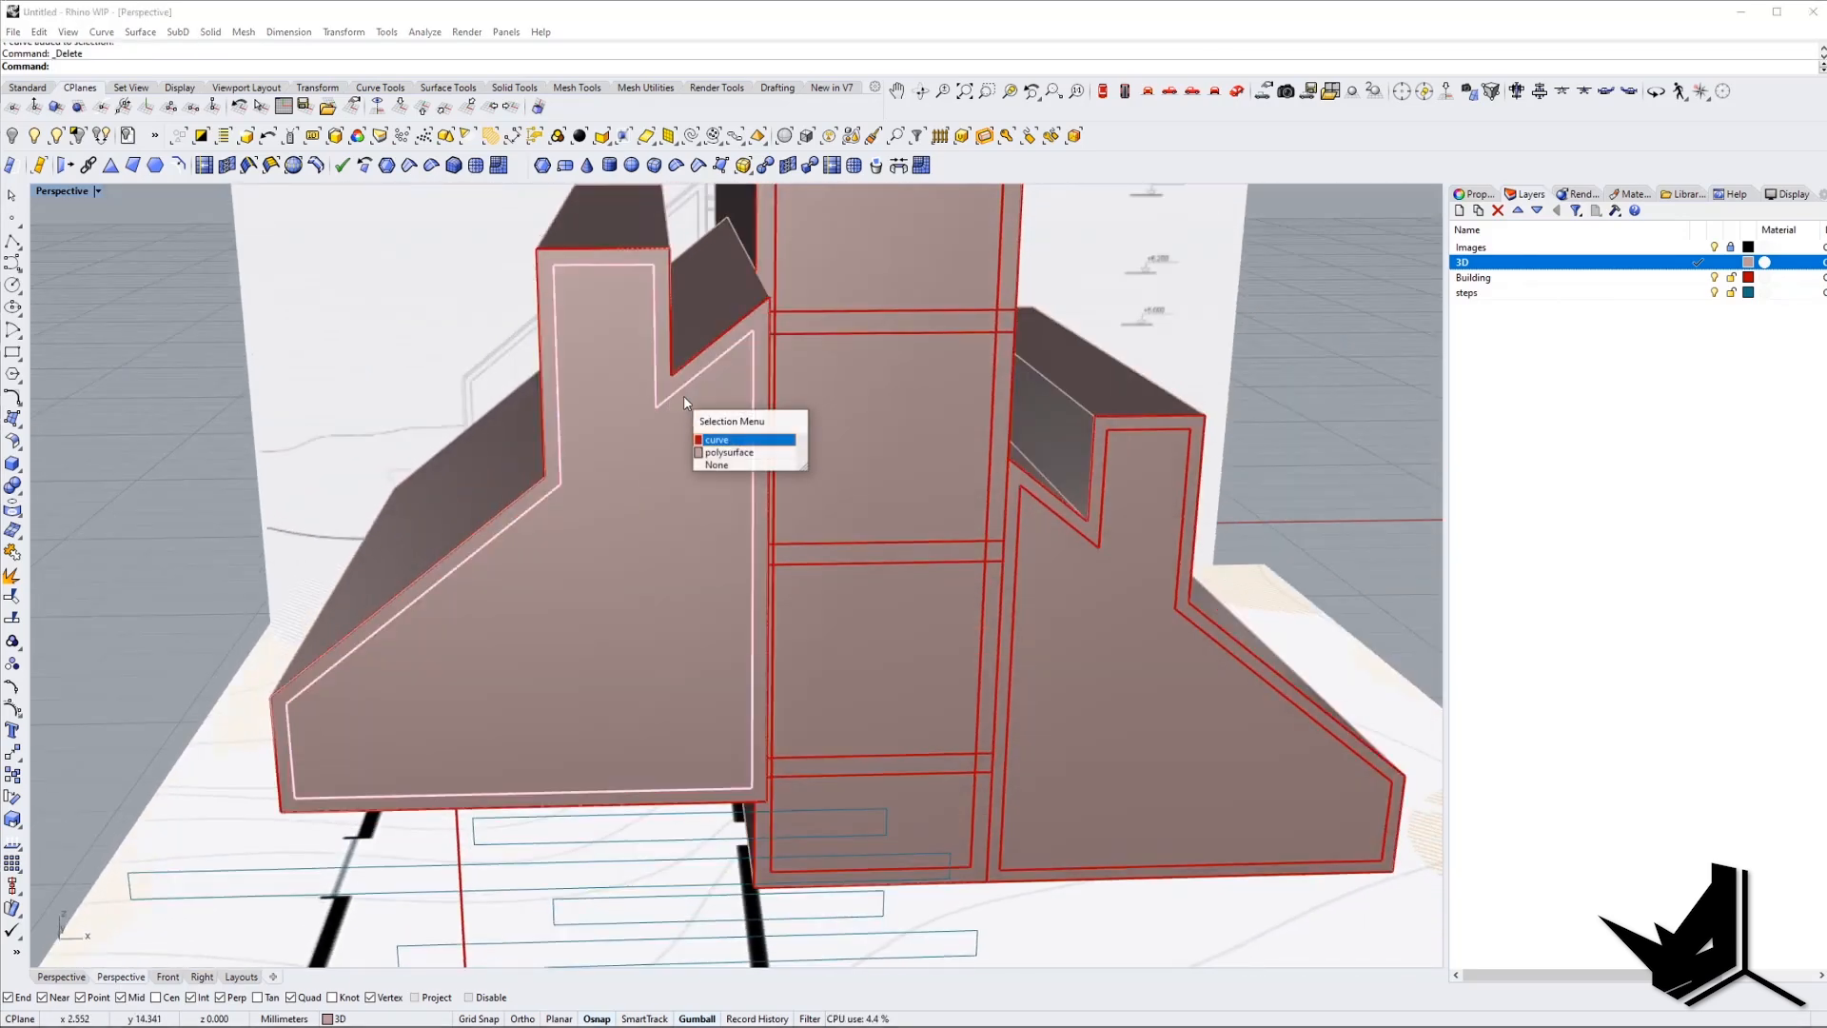
left_click(704, 425)
type("o")
key("Return")
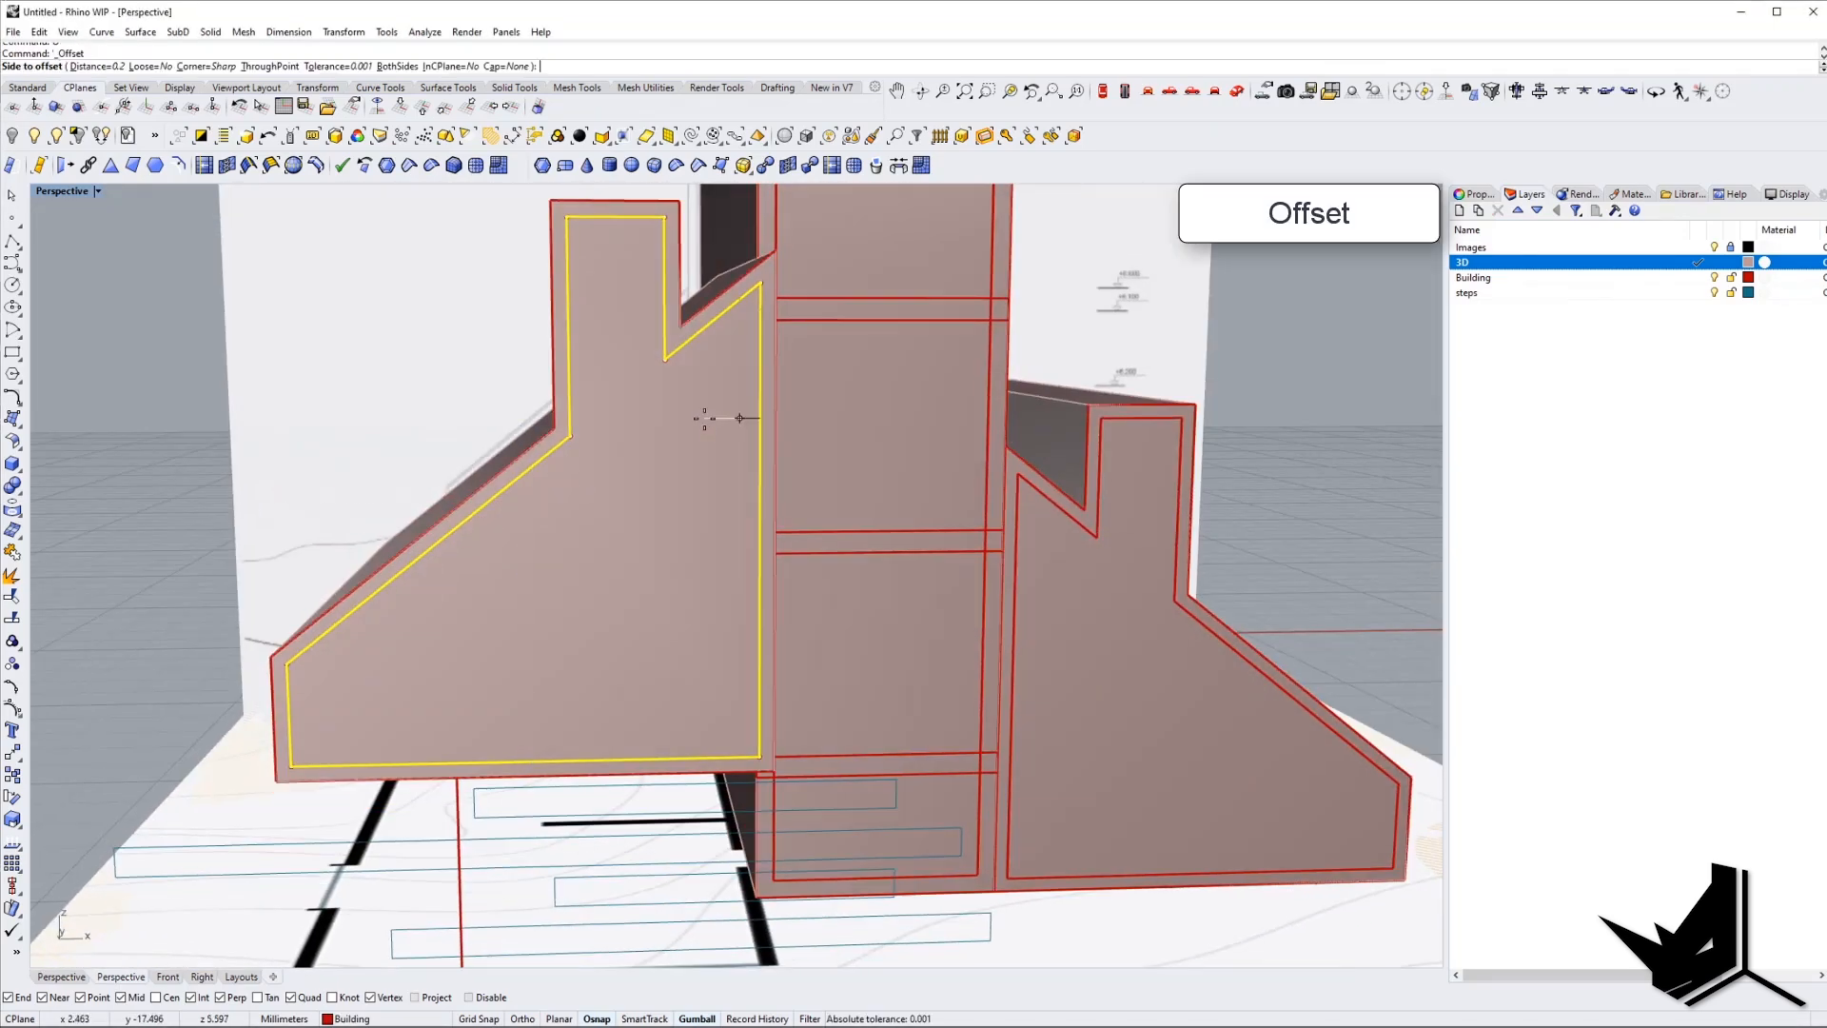
type("d")
key("Return")
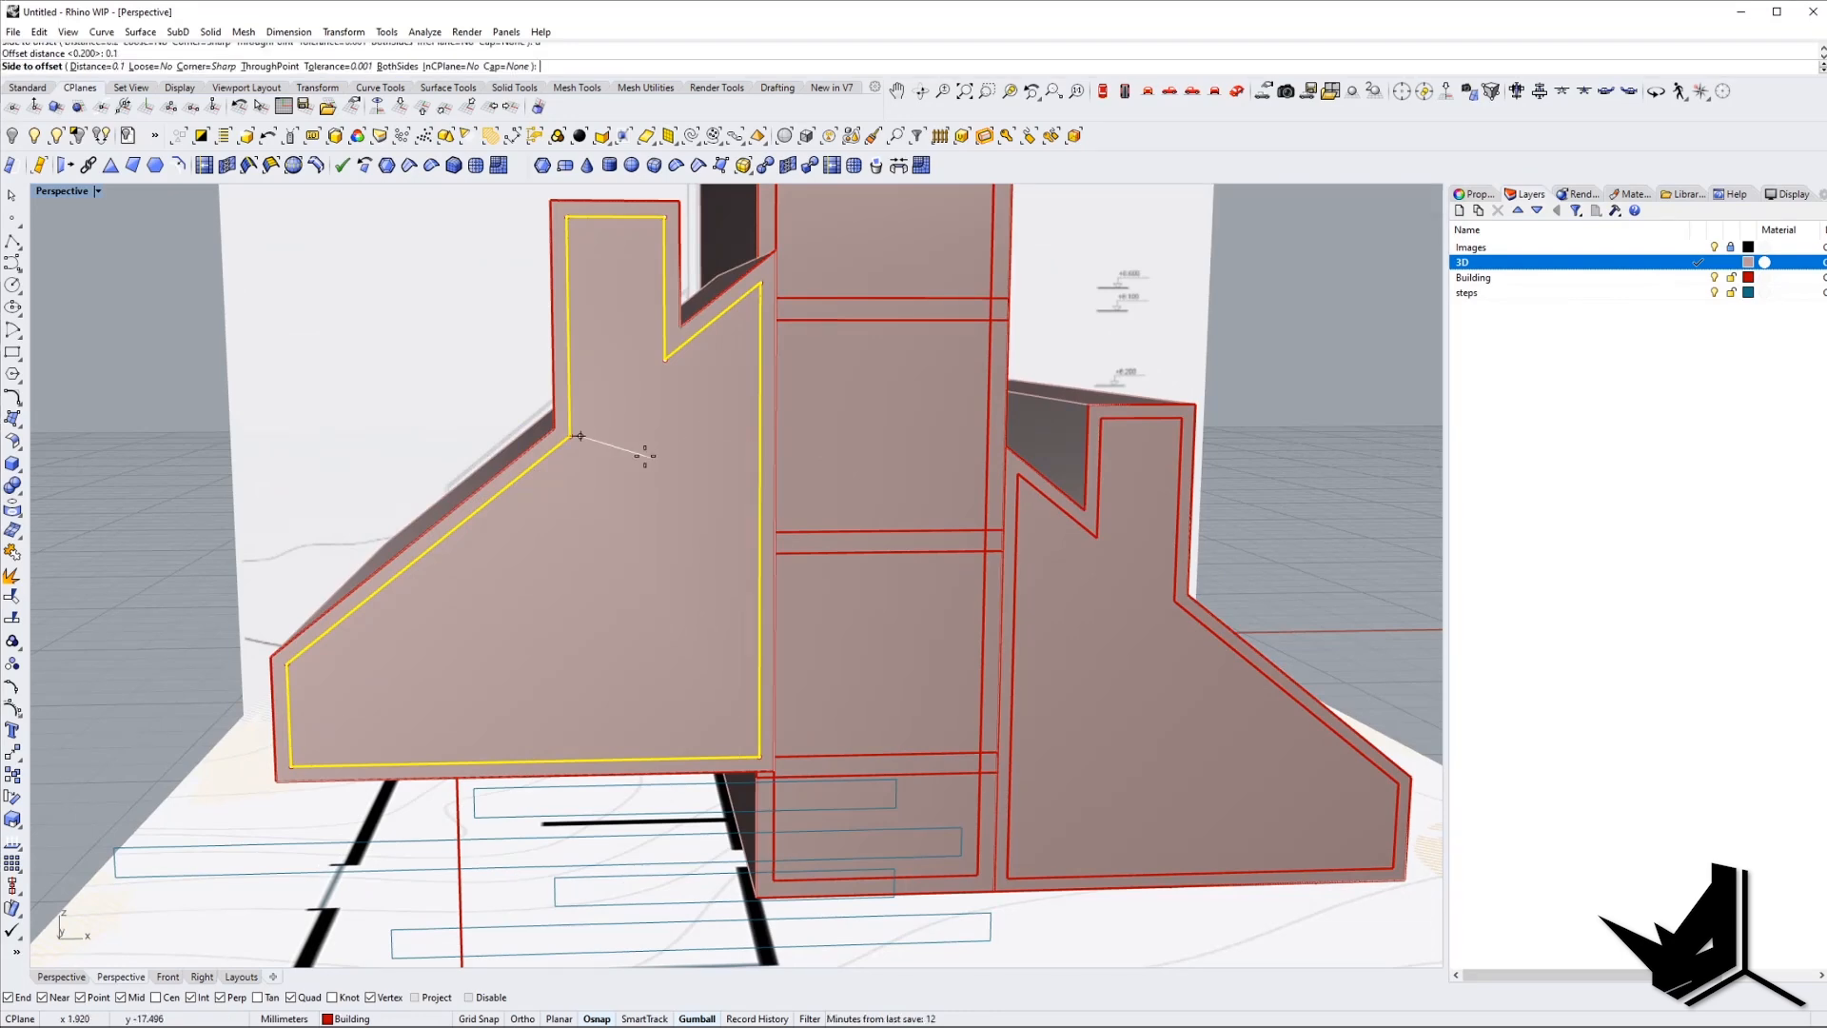
key("Escape")
Offset the inner front outline of the two-support house inward by 0.1 mm.
right_click_drag(667, 463, 763, 521)
scroll(518, 508, "up", 8)
scroll(518, 508, "down", 7)
left_click(764, 521)
scroll(802, 594, "up", 3)
type("o")
key("Return")
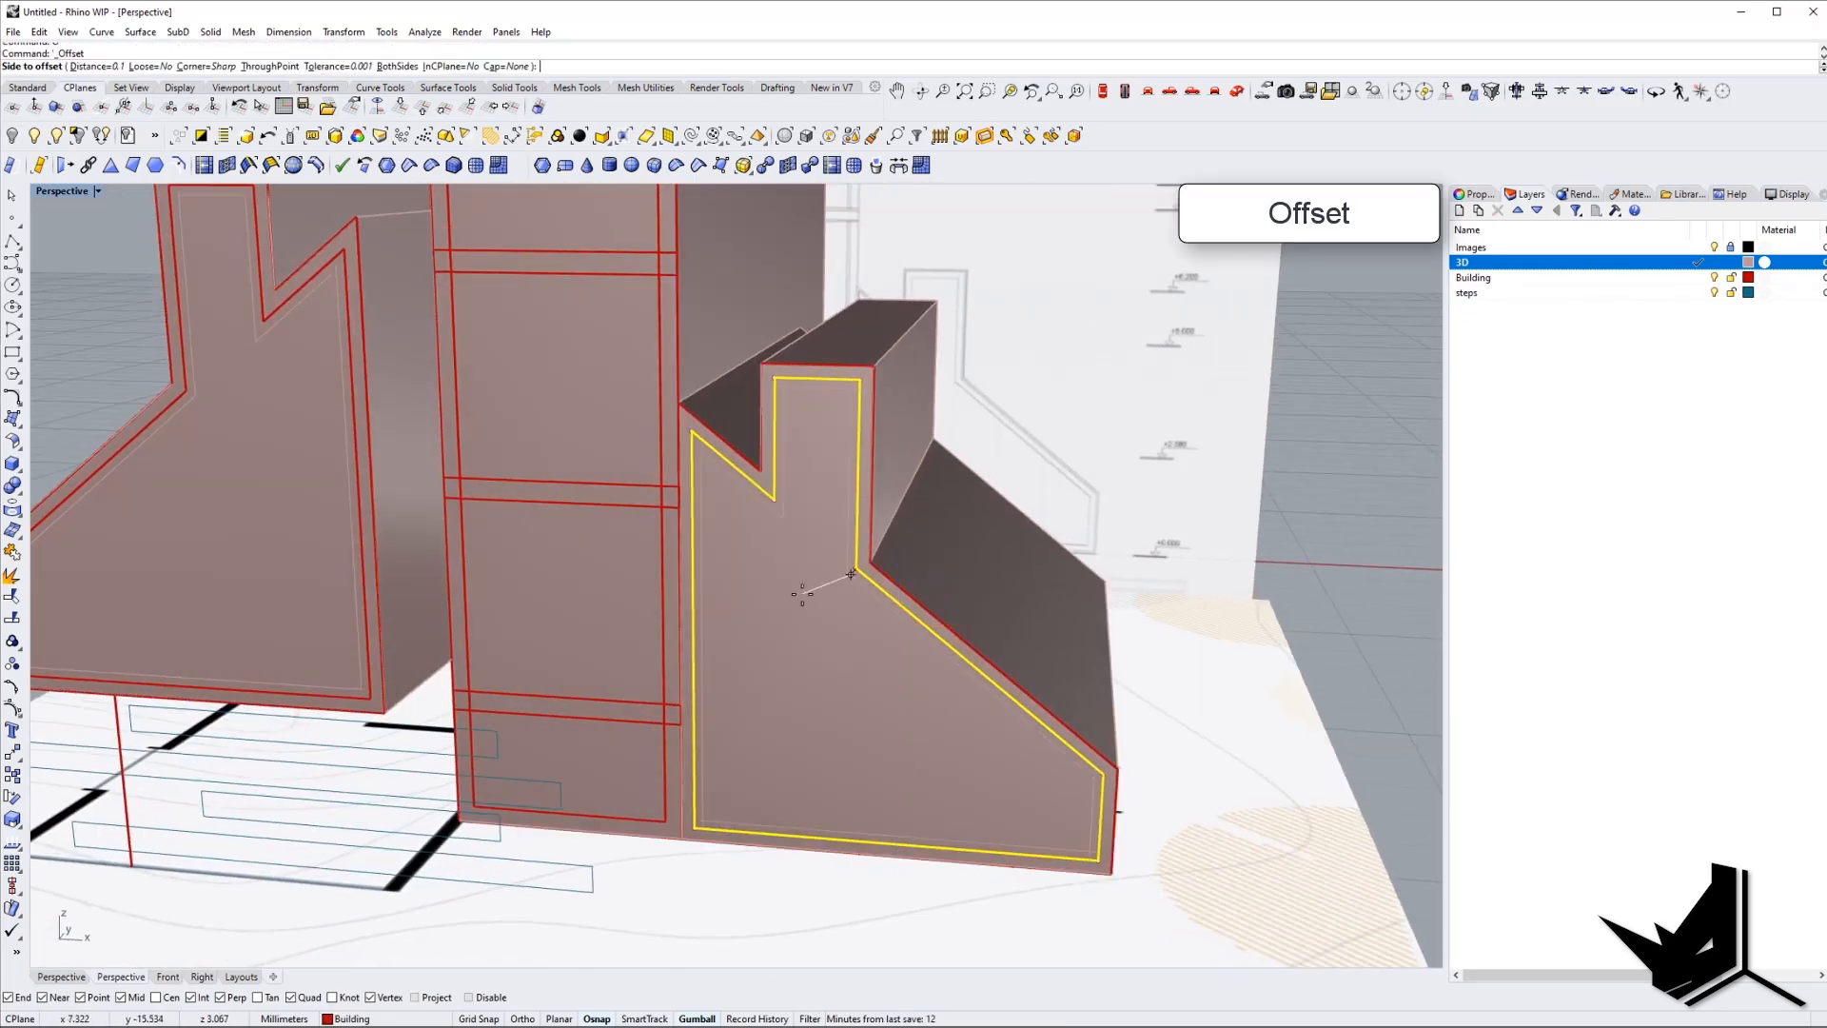
key("Escape")
Copy the inner red outline of the single-support house along Y to a position well in front of the building.
mouse_move(799, 601)
right_mouse_down()
mouse_move(807, 640)
mouse_move(812, 612)
mouse_move(494, 580)
mouse_move(737, 577)
mouse_move(803, 551)
mouse_move(746, 591)
mouse_move(786, 605)
right_mouse_up()
scroll(843, 394, "up", 5)
right_click_drag(843, 394, 726, 497)
scroll(726, 497, "down", 8)
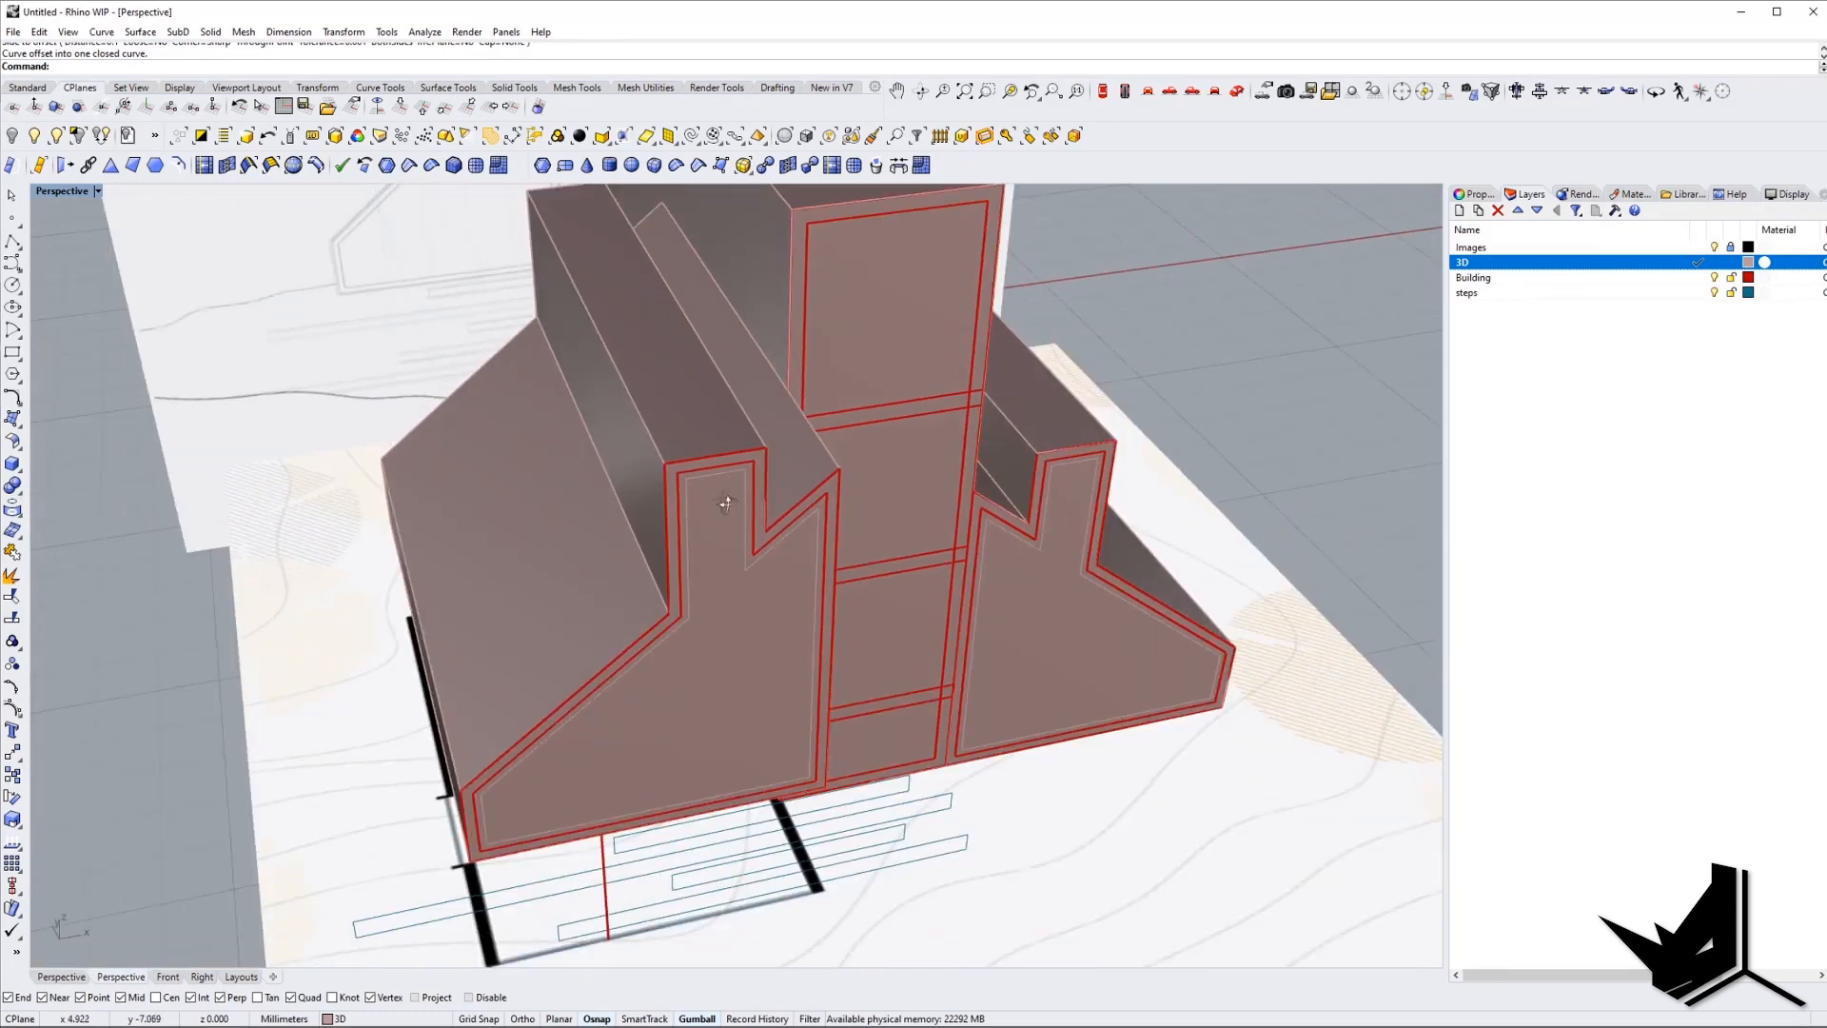
scroll(759, 493, "up", 8)
left_click(758, 494)
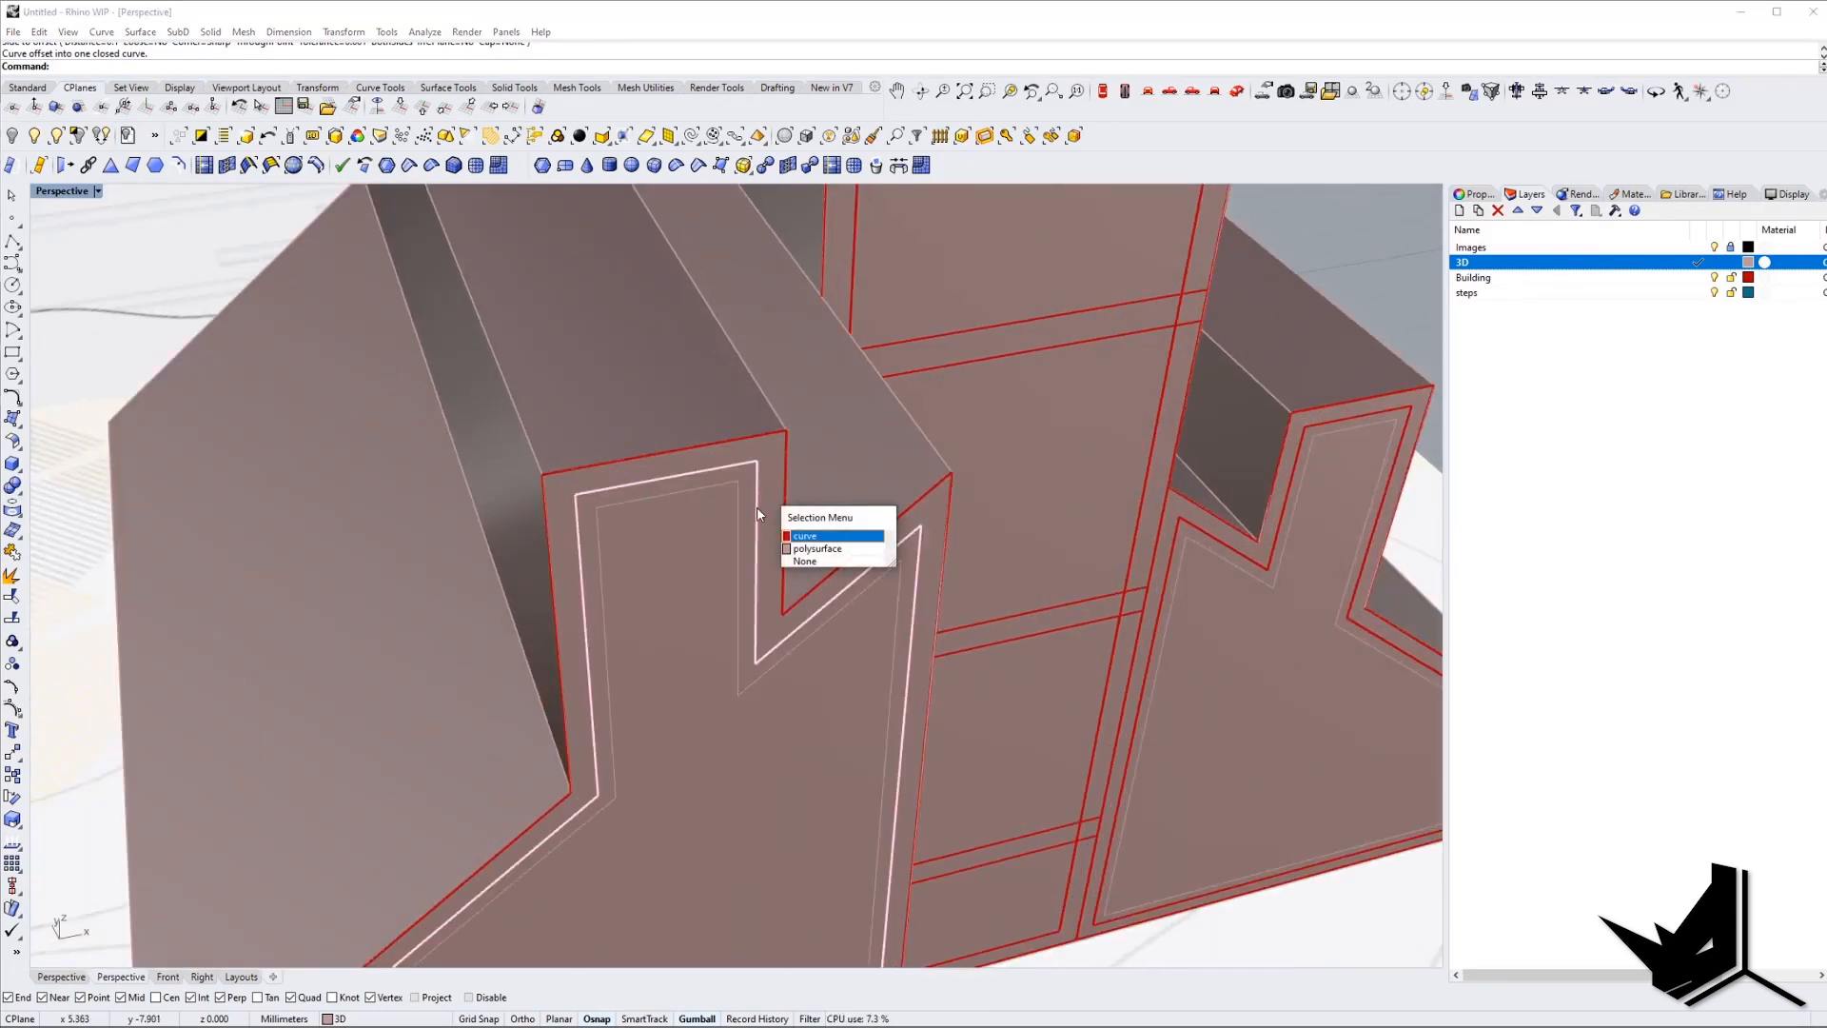
left_click(815, 544)
scroll(814, 544, "down", 8)
right_click_drag(813, 545, 885, 647)
left_click_drag(778, 615, 1095, 780)
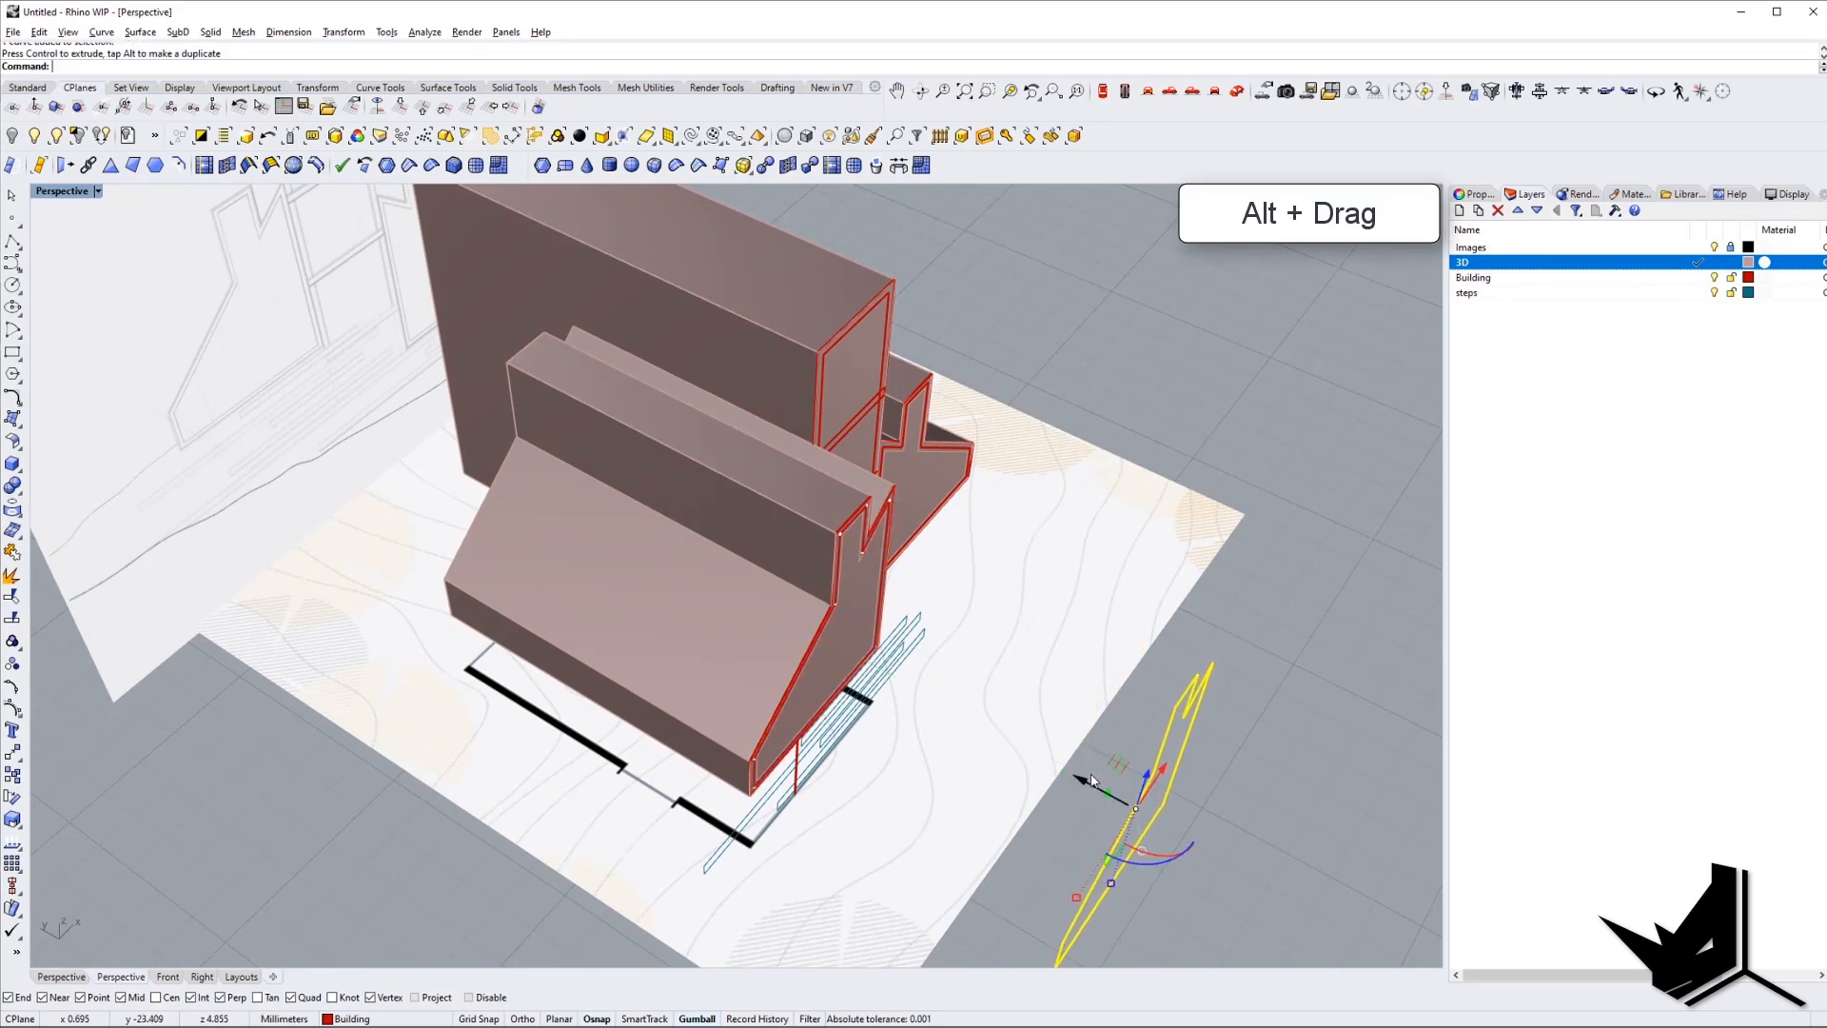
Extrude the copied red outline back along Y through the full length of the single-support house.
scroll(1162, 820, "down", 3)
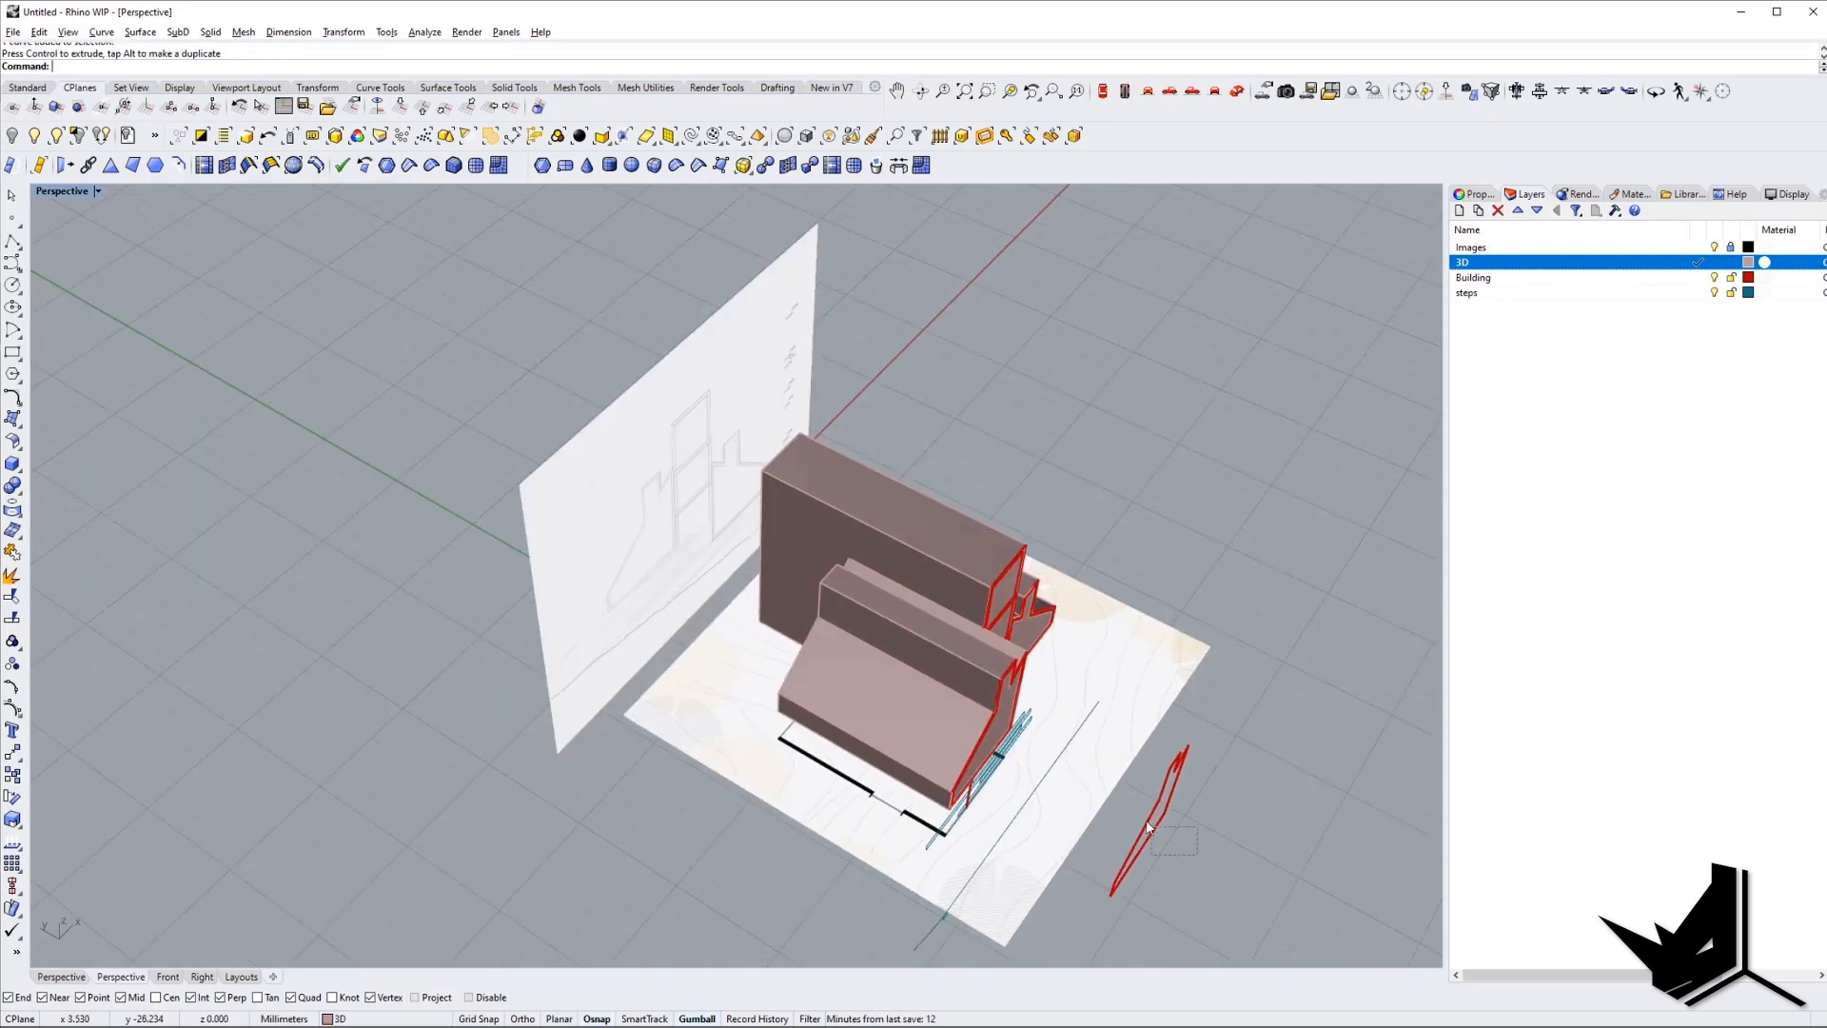
left_click(1162, 837)
scroll(1152, 818, "up", 4)
left_click_drag(1133, 826, 218, 421)
key("Escape")
Split the single-support house solid with BooleanSplit using the extruded inner outline and delete the cutting solid.
right_click_drag(537, 547, 687, 601)
type("bs")
key("Return")
left_click(608, 490)
key("Return")
left_click(820, 700)
key("Return")
left_click(825, 708)
key("Delete")
Delete the leftover outline copy in front of the building and check the split by selecting the house's inner volume.
right_click_drag(944, 735, 956, 776)
left_click(1222, 858)
key("Delete")
scroll(712, 550, "up", 5)
left_click(762, 562)
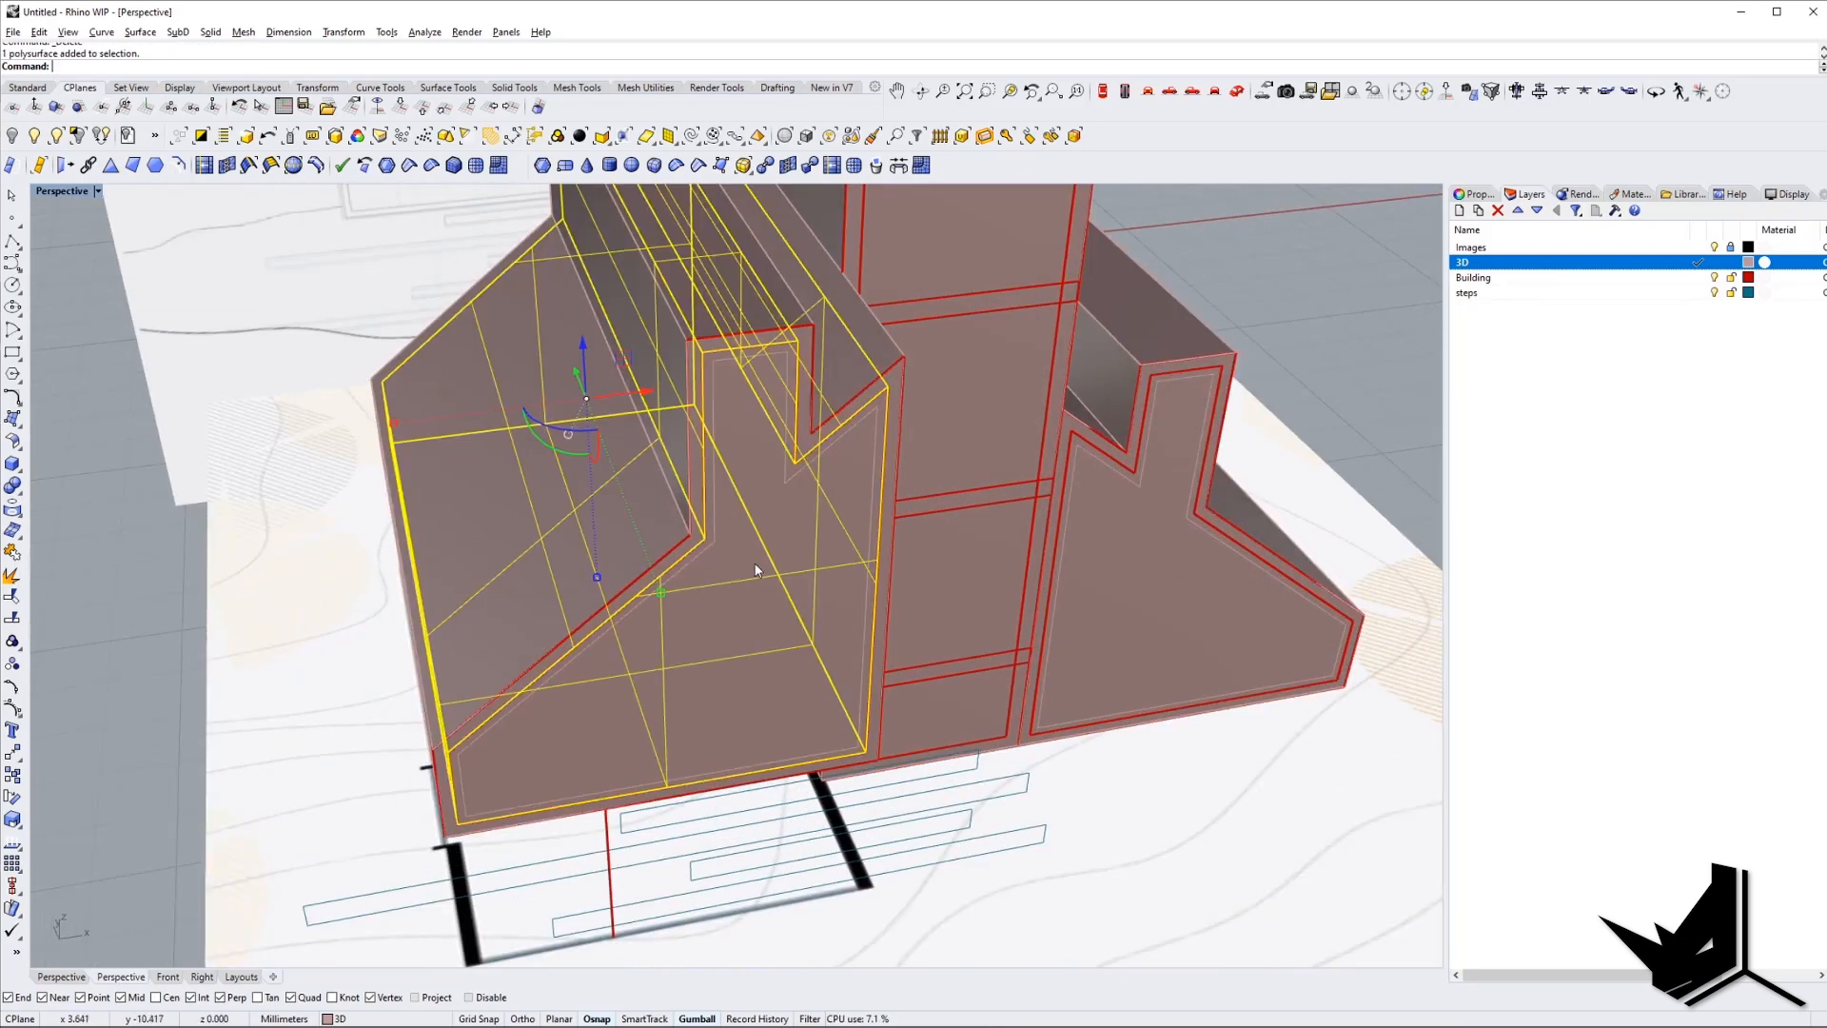
key("Escape")
Copy the 0.1 mm offset outline of the single-support house along Y to a position in front of the building.
right_click_drag(736, 452, 765, 489)
scroll(742, 443, "up", 5)
left_click(738, 444)
scroll(740, 442, "down", 6)
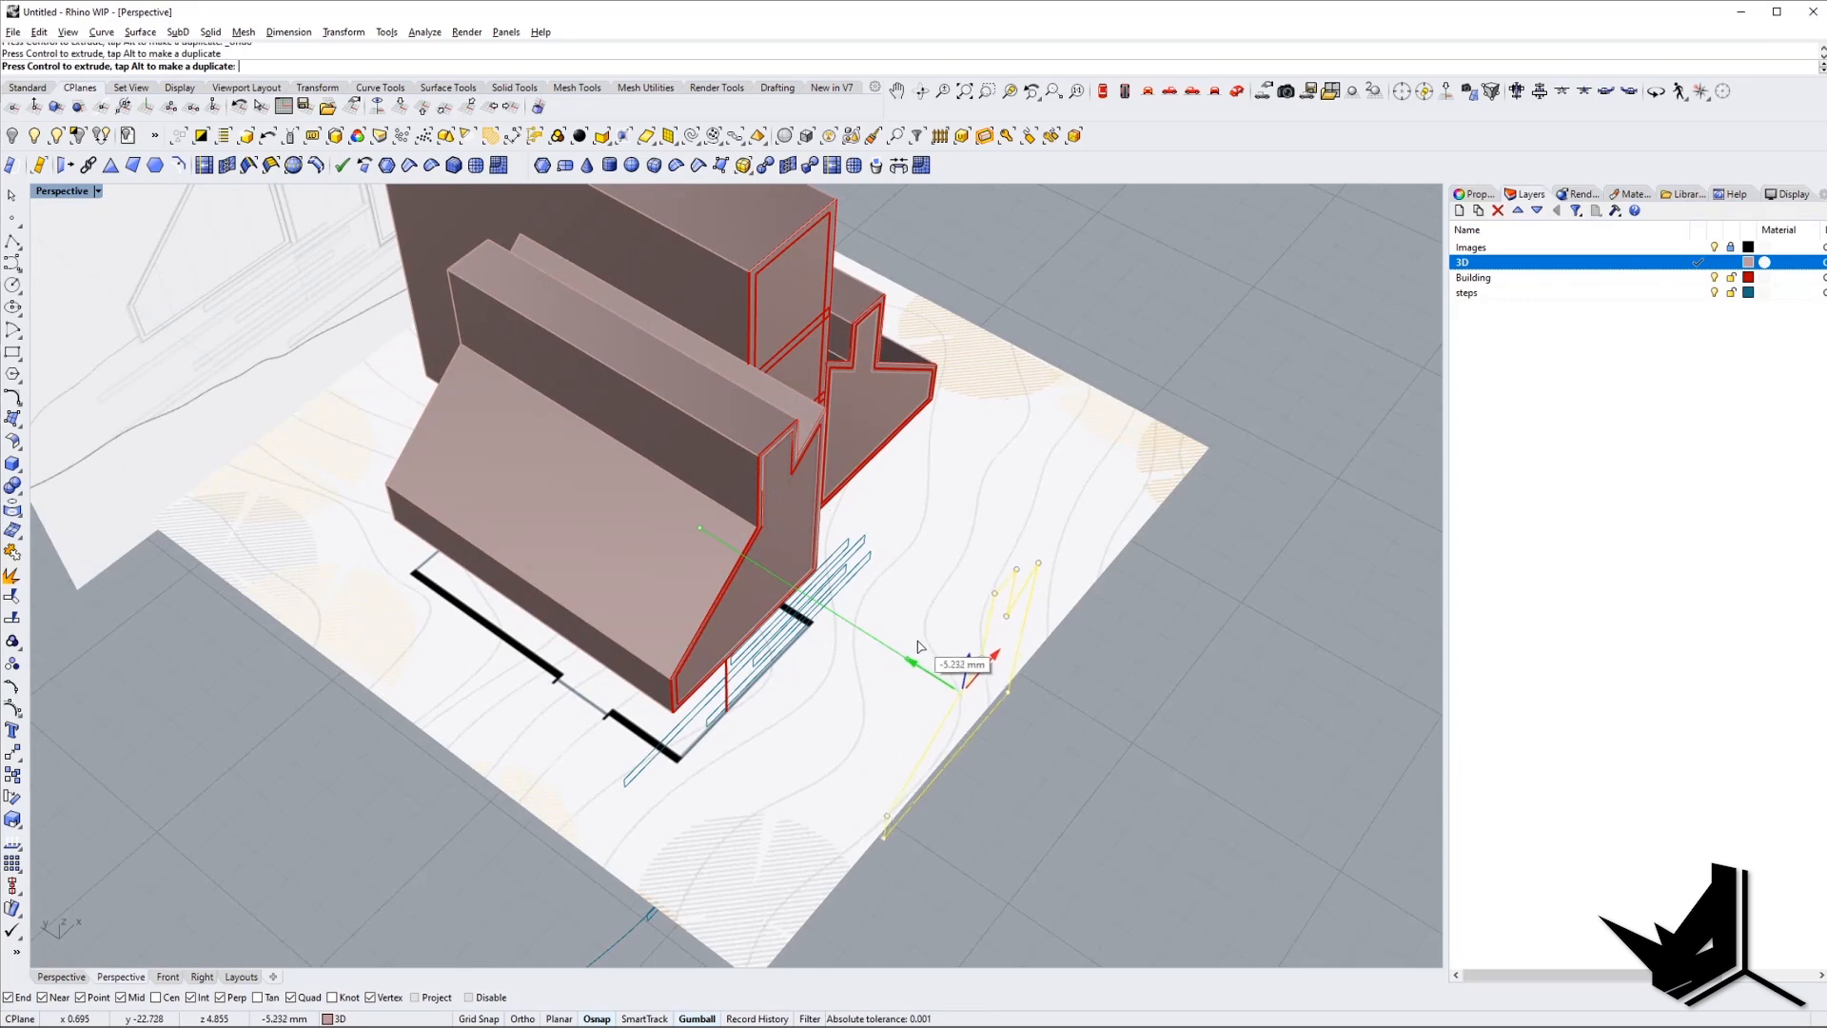
scroll(762, 526, "up", 5)
left_click(751, 457)
scroll(748, 618, "down", 5)
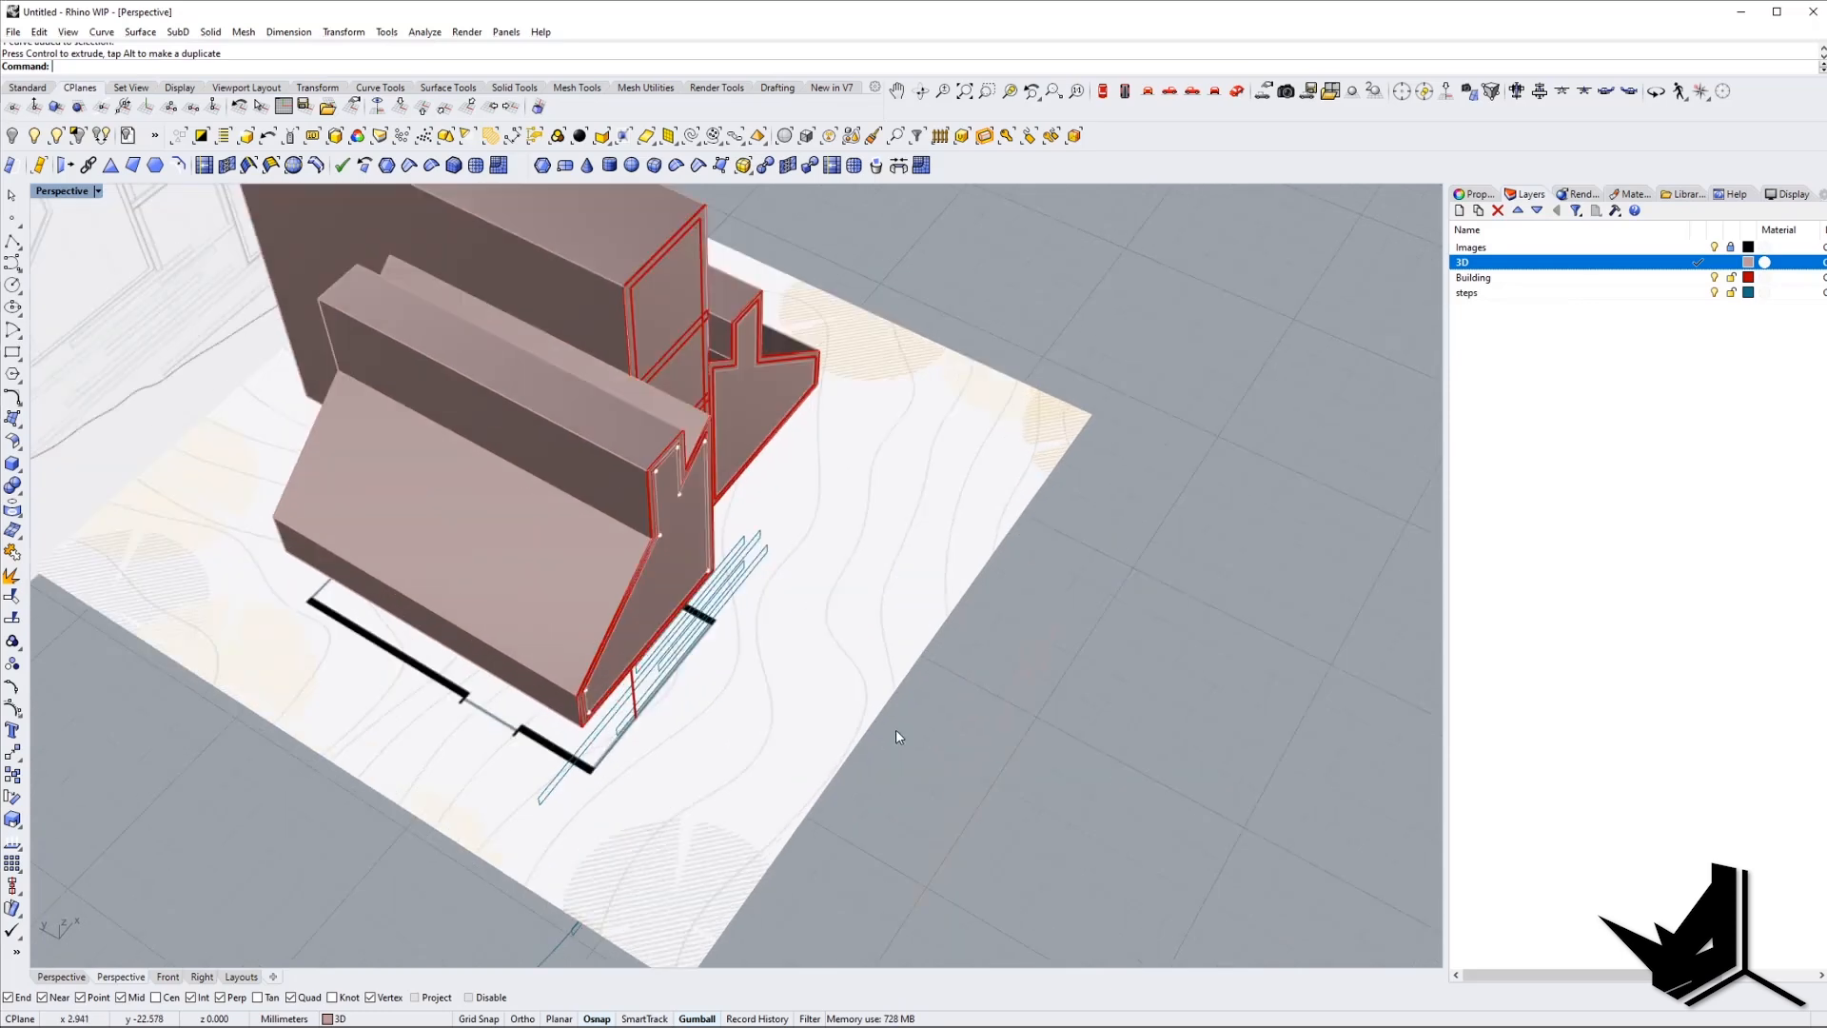
scroll(894, 729, "down", 5)
right_click_drag(857, 685, 807, 649)
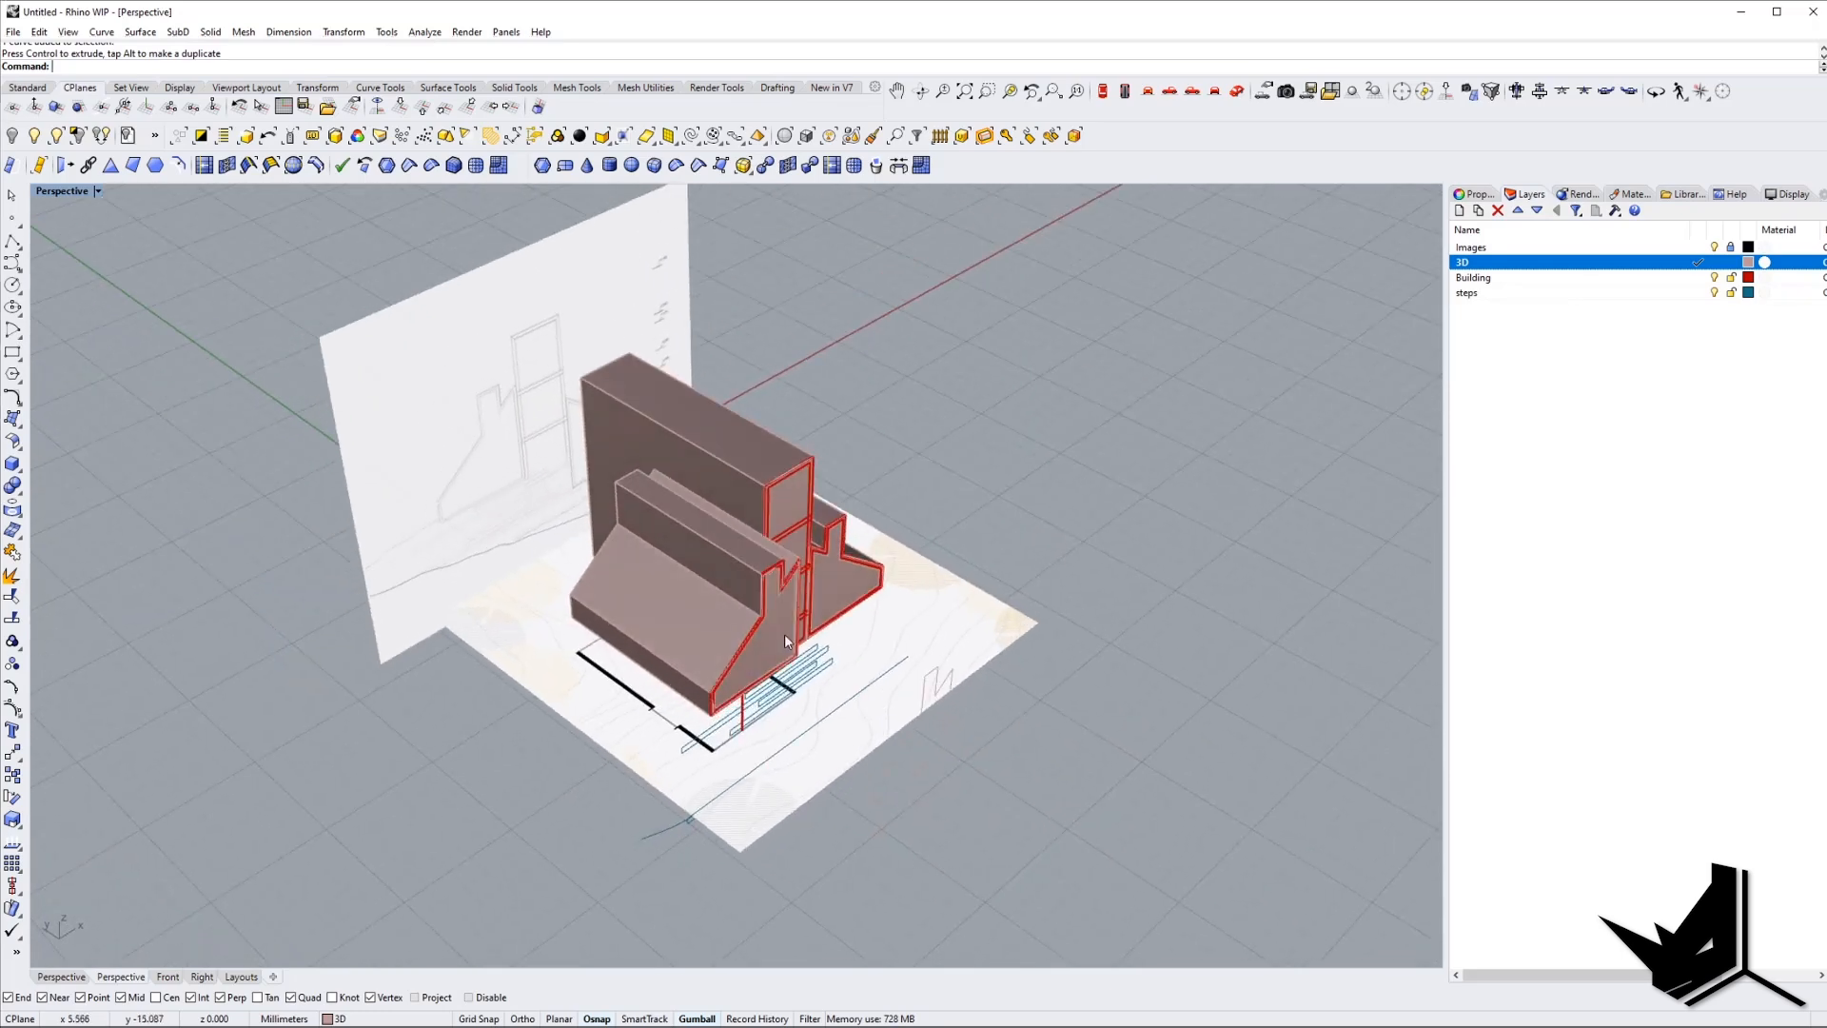
Extrude the copied offset outline back along Y through the entire single-support house.
right_click_drag(941, 736, 999, 778)
left_click_drag(1002, 782, 889, 725)
right_click_drag(875, 720, 897, 735)
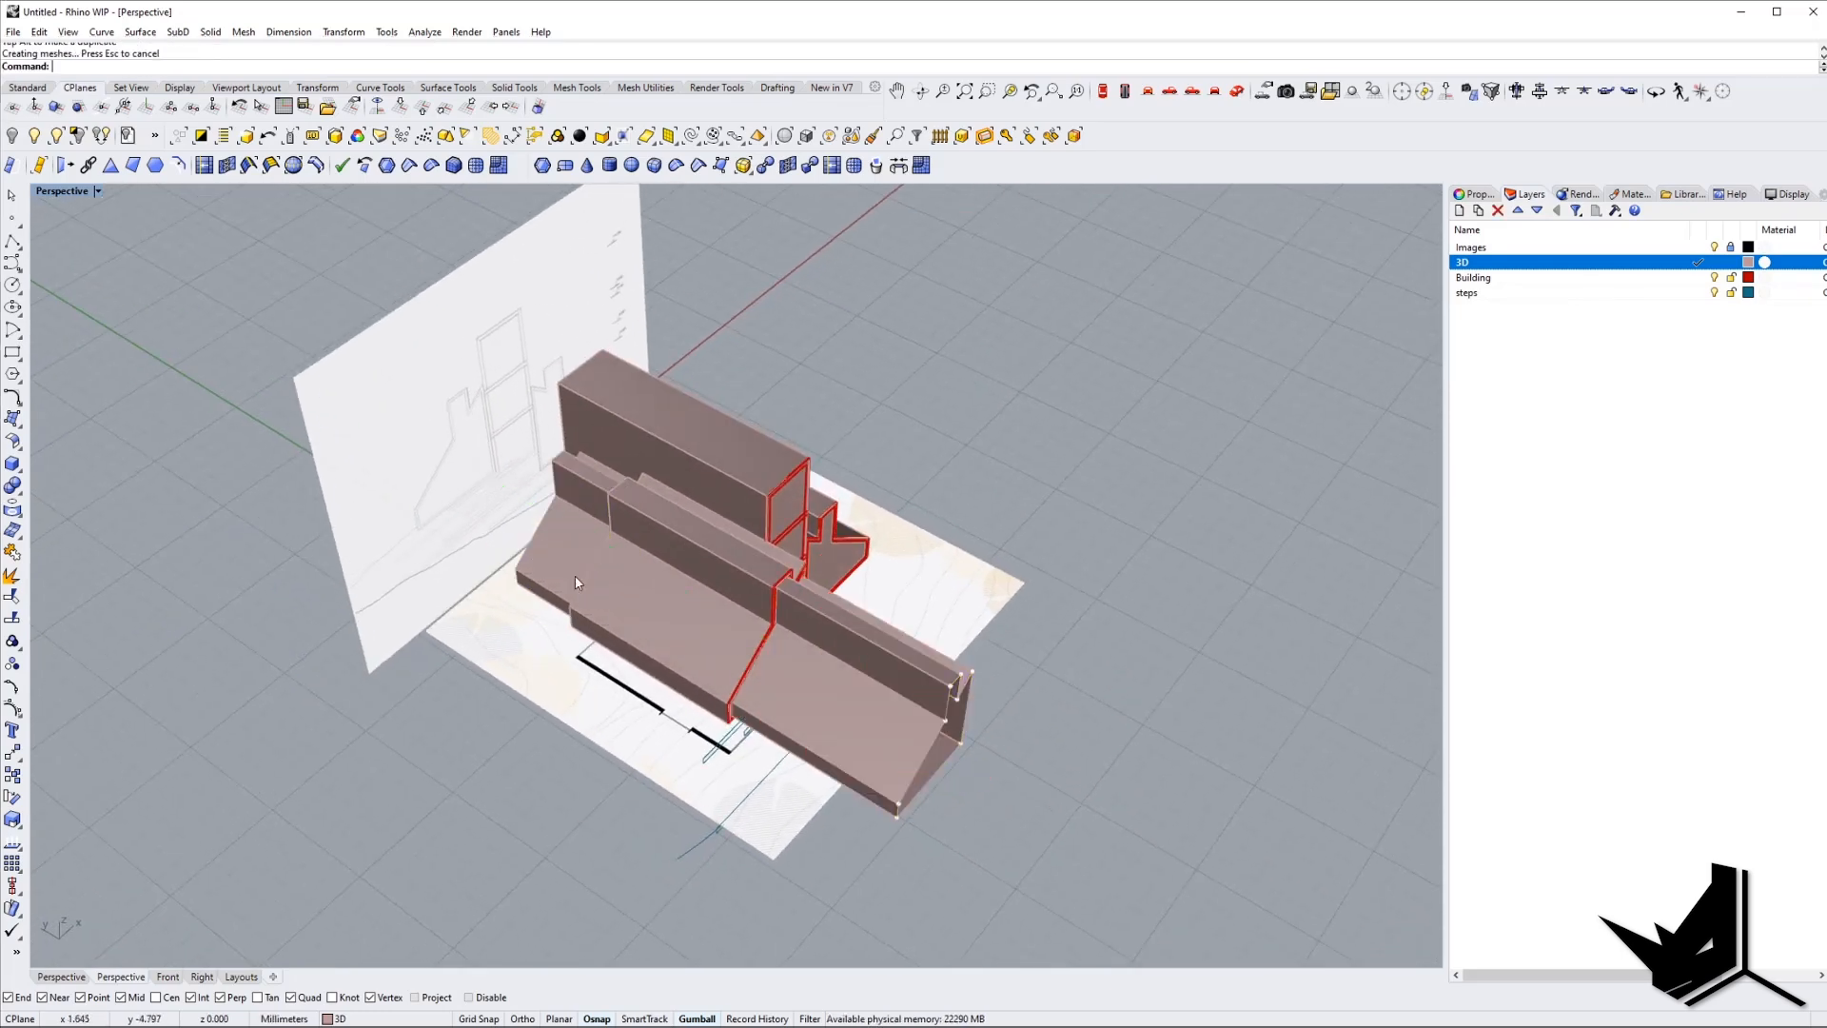
Split the inner volume of the single-support house with BooleanSplit using the offset outline's extrusion and delete the cutting solid.
scroll(575, 575, "up", 5)
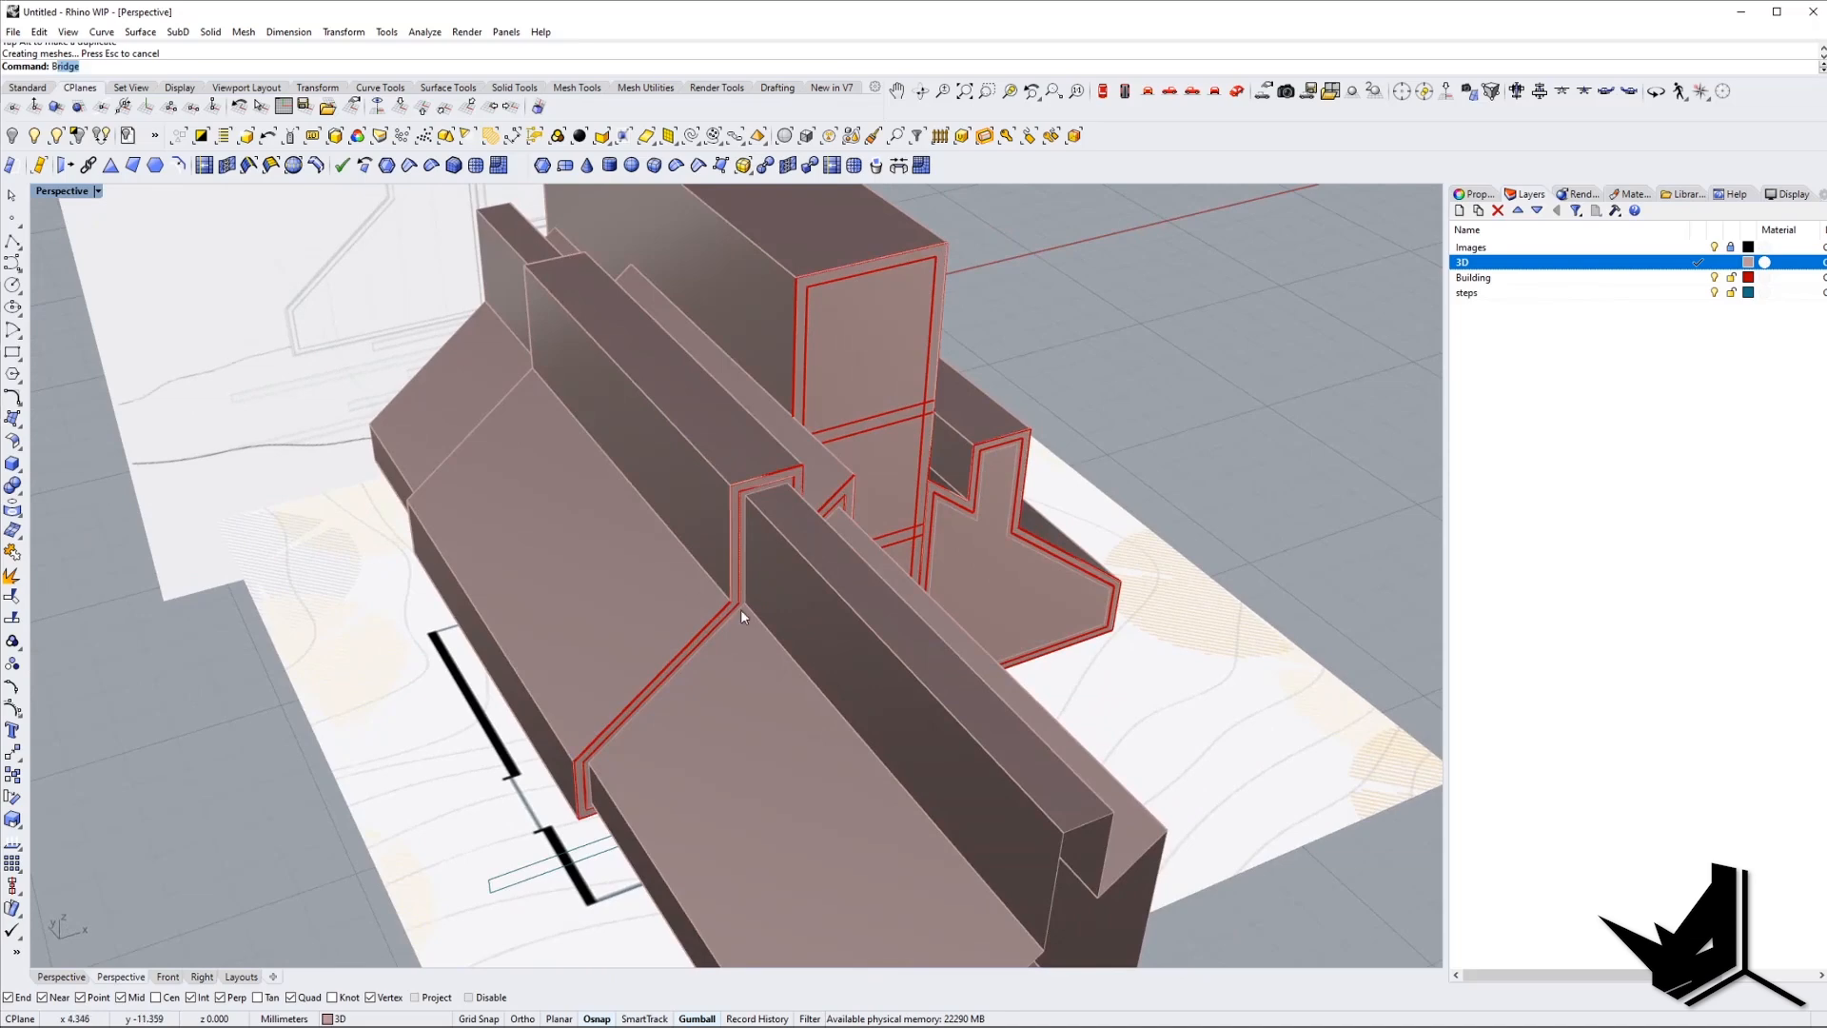
right_click_drag(733, 607, 674, 535)
type("BooleanSplit")
key("Return")
left_click(675, 535)
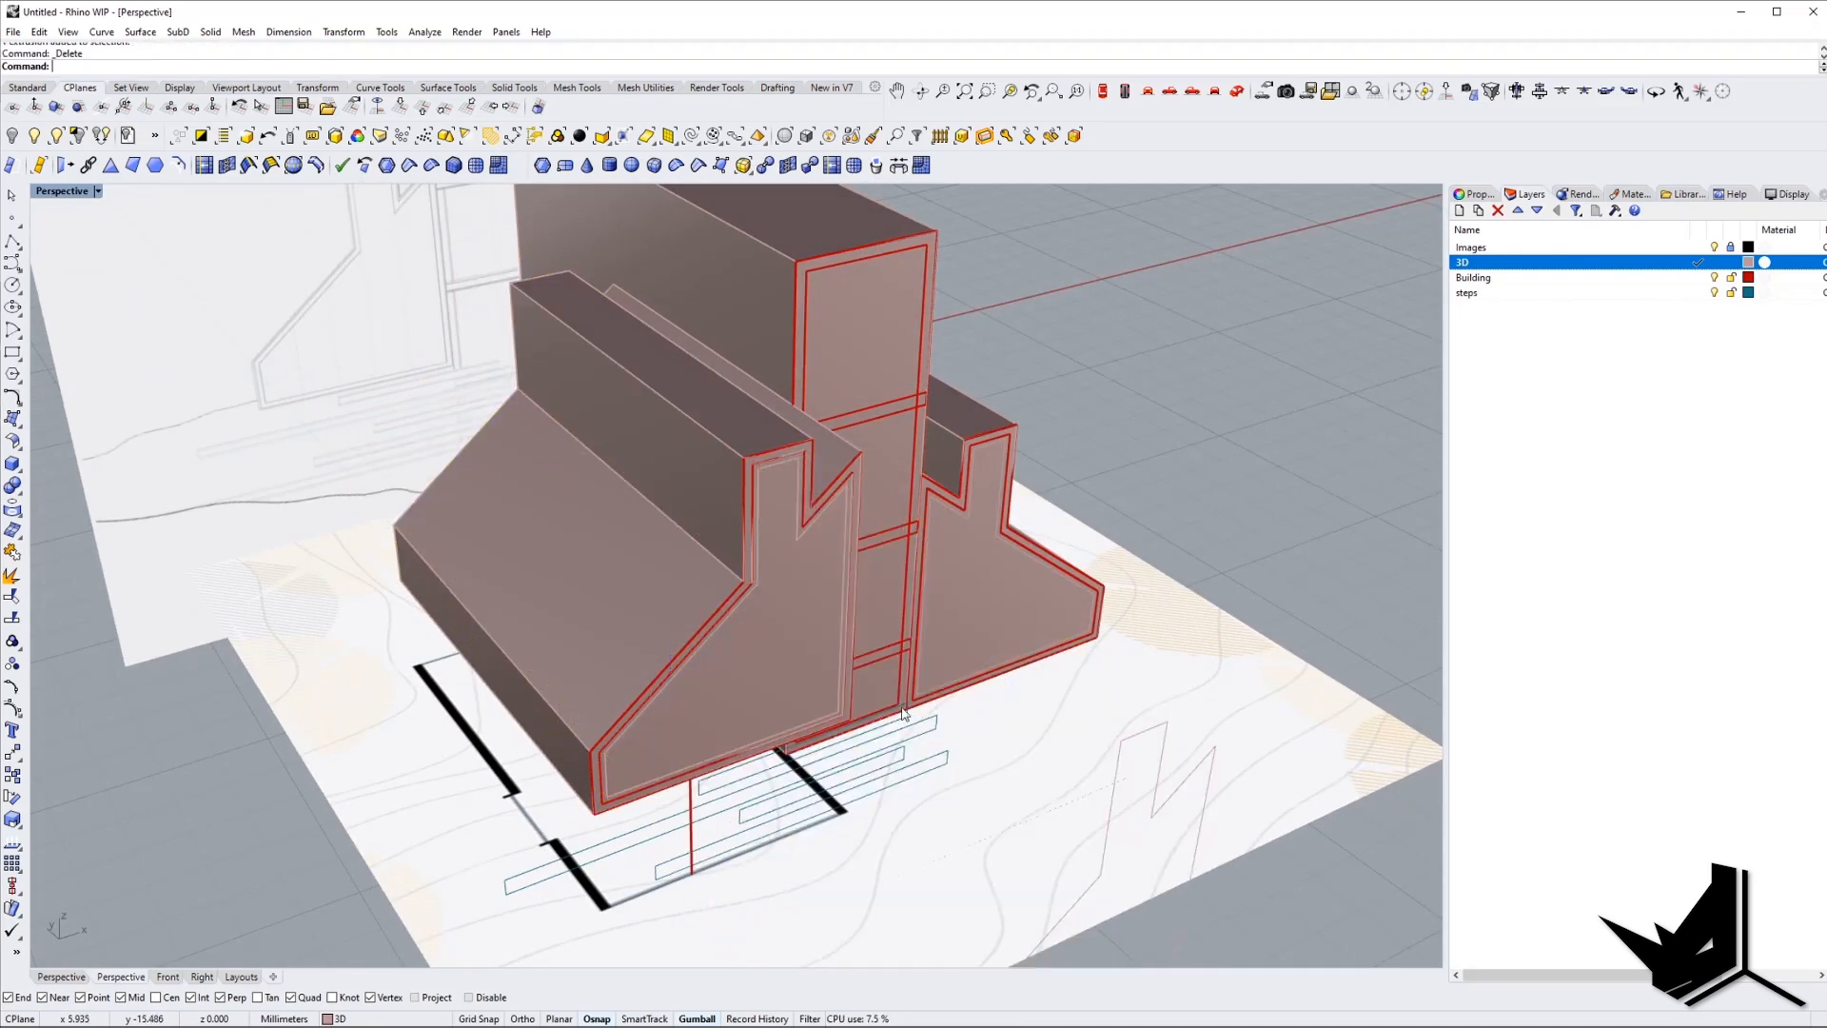
Copy the inner outline and the offset outline of the two-support house along Y to a position in front of the building.
right_click_drag(914, 619, 978, 613)
scroll(865, 615, "up", 5)
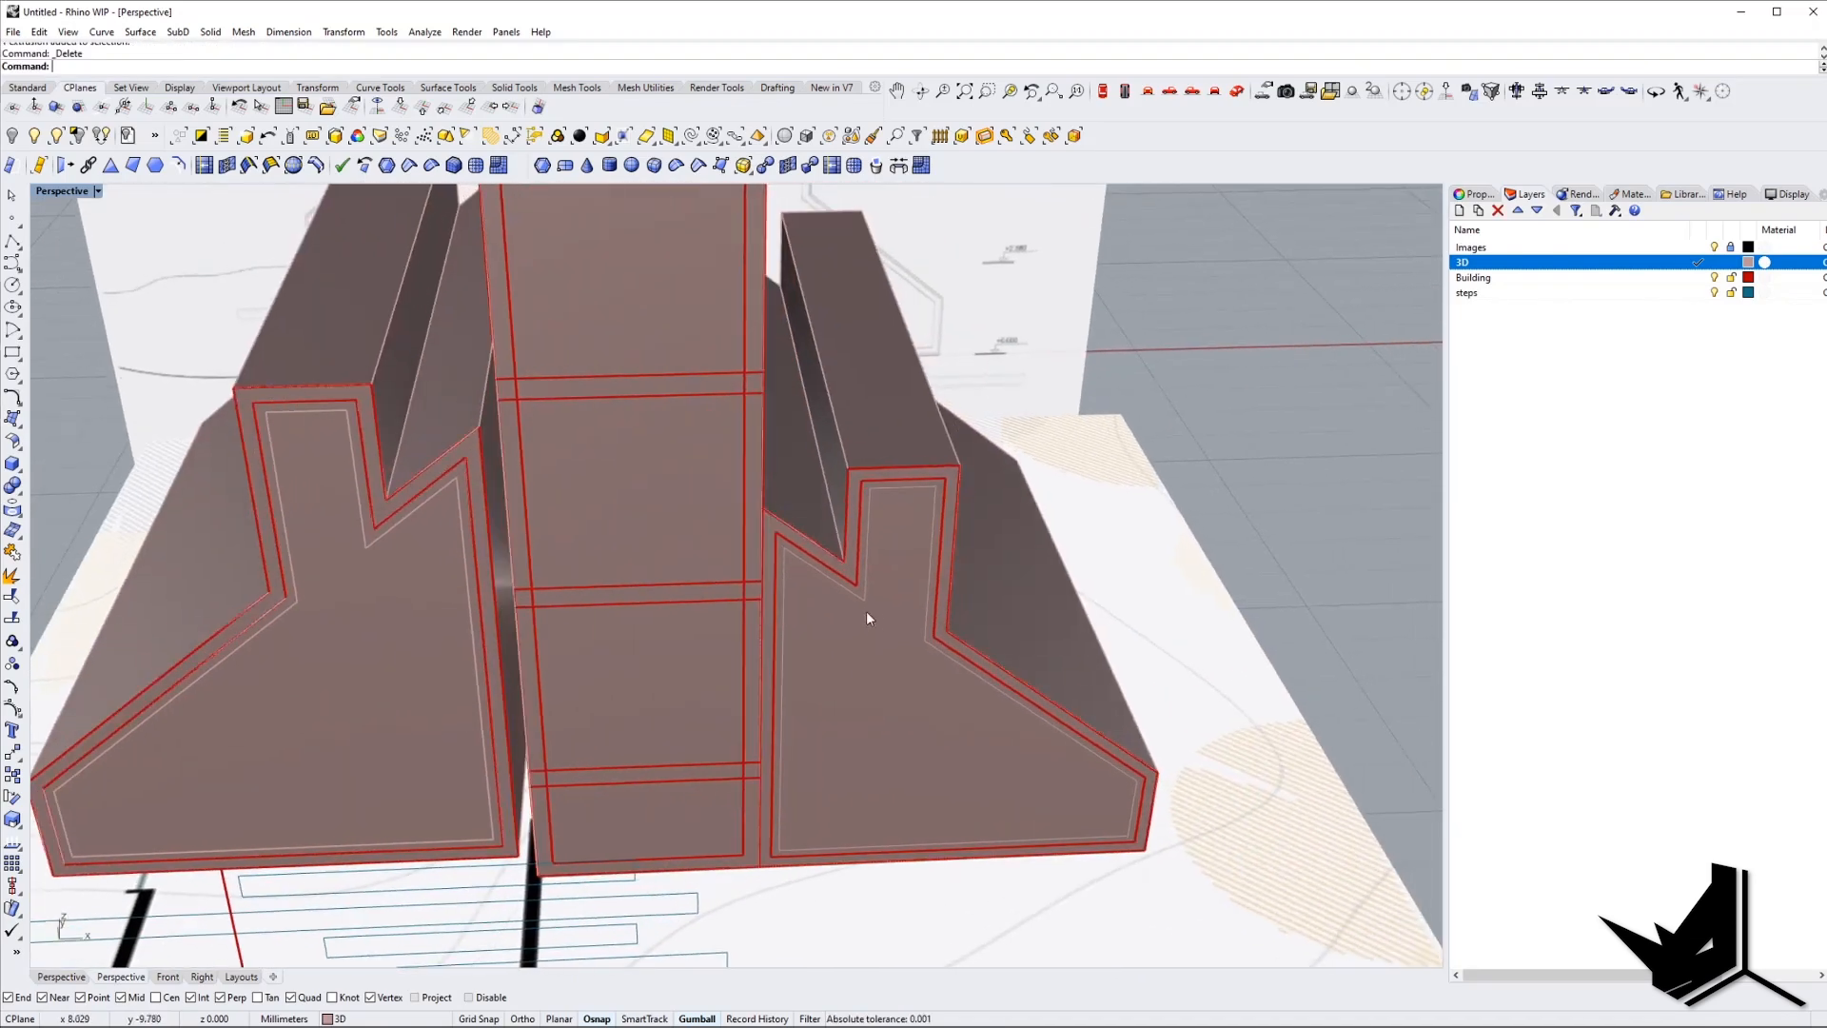
left_click(859, 571)
left_click(904, 607)
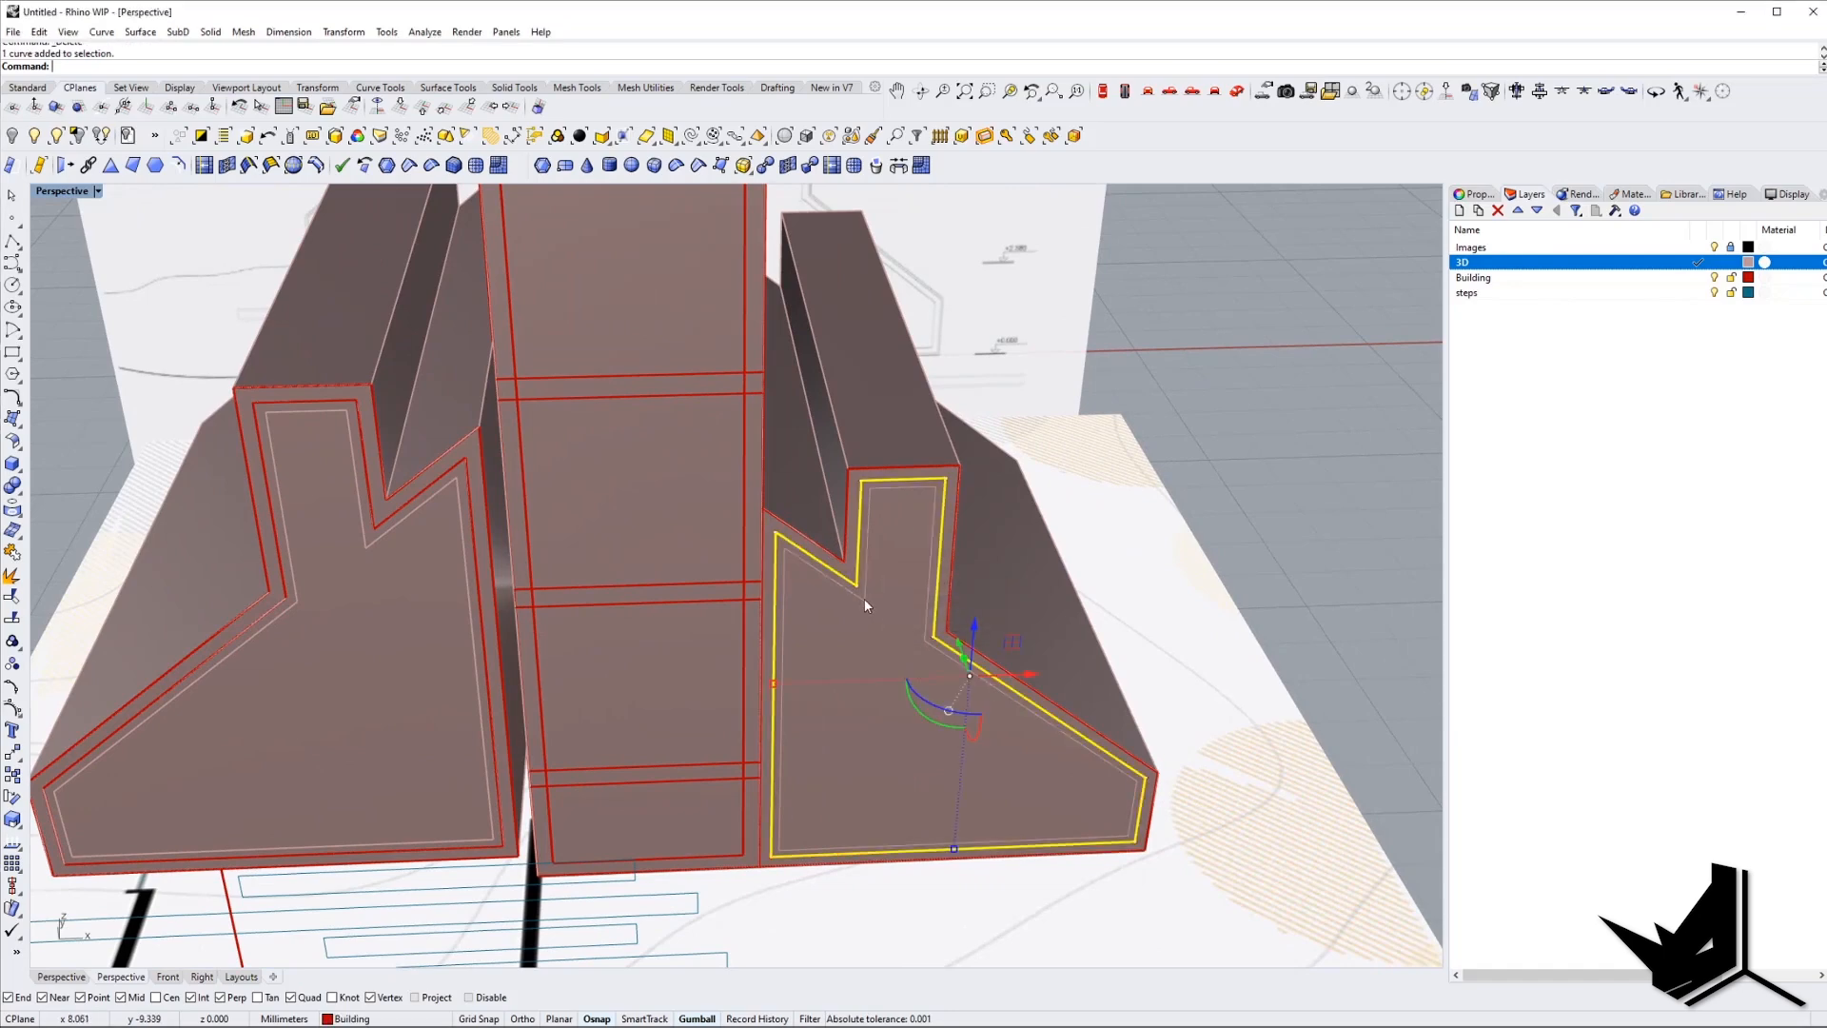
left_click(864, 599, "shift")
left_click(919, 644)
right_click_drag(921, 649, 1008, 690)
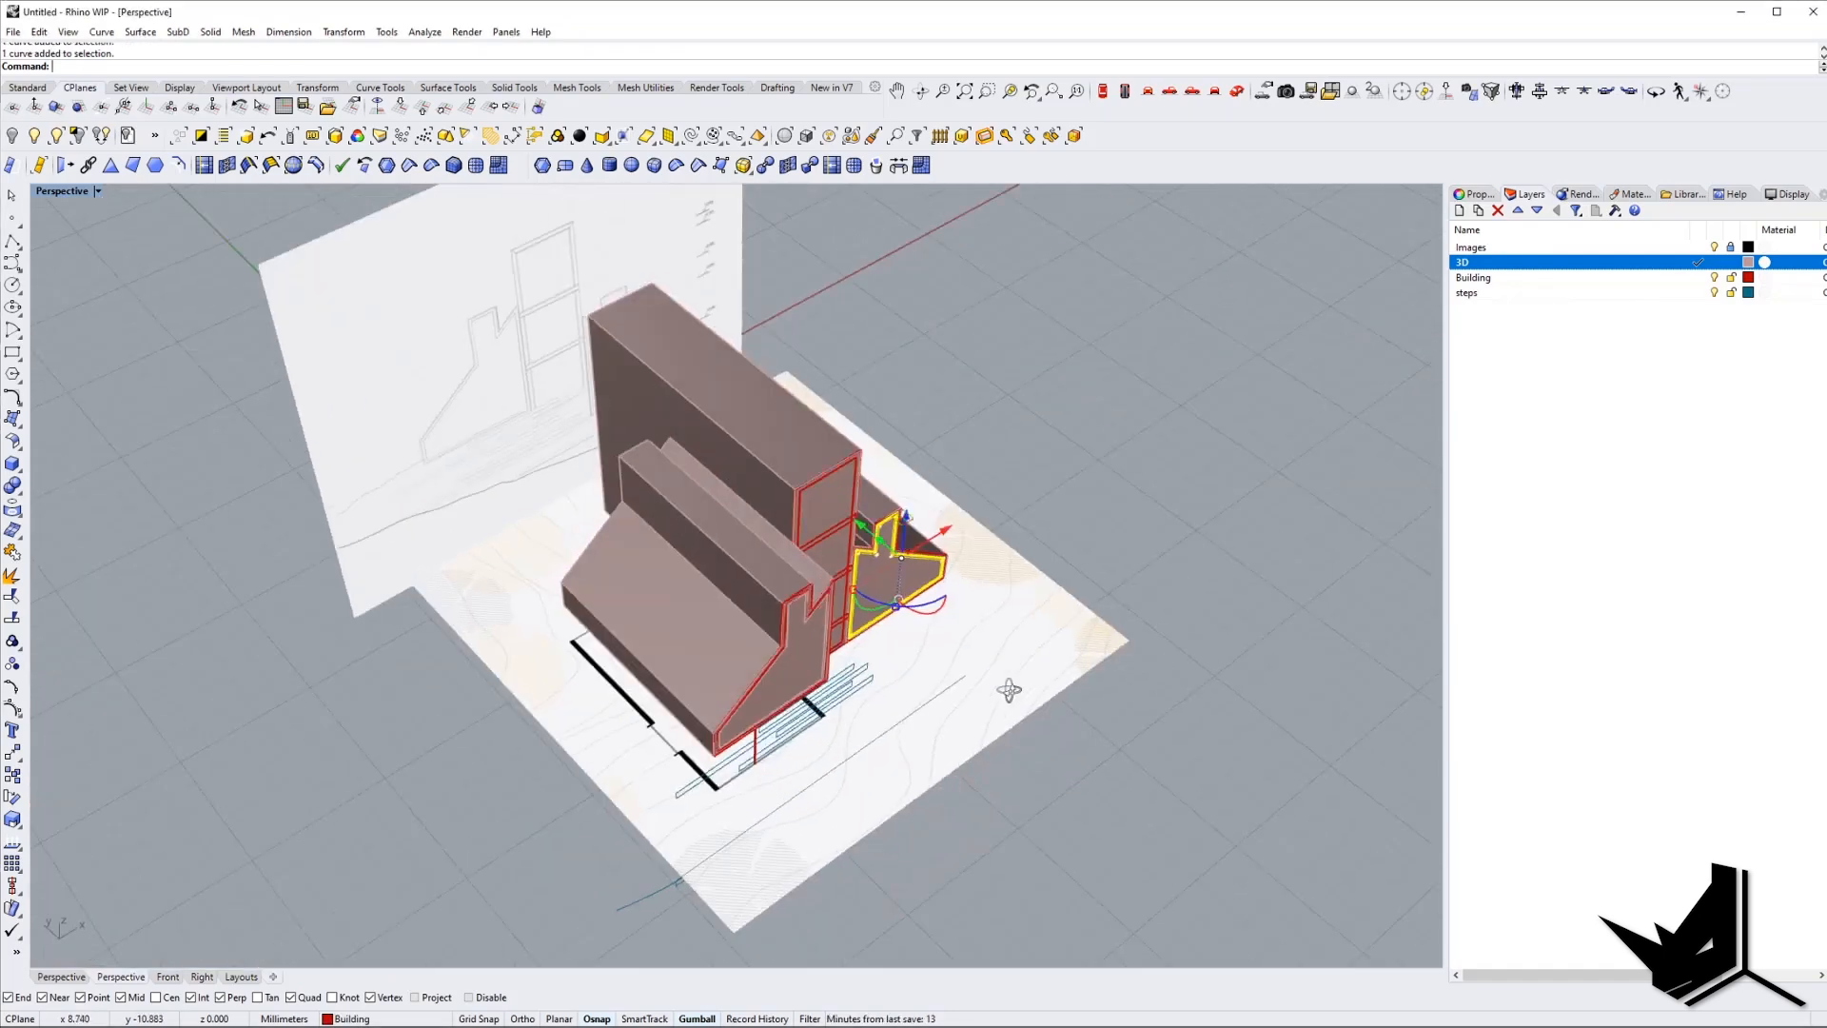
left_click_drag(852, 523, 1151, 733)
key("alt")
Extrude both copied outlines back along Y through the entire two-support house.
scroll(1154, 740, "up", 4)
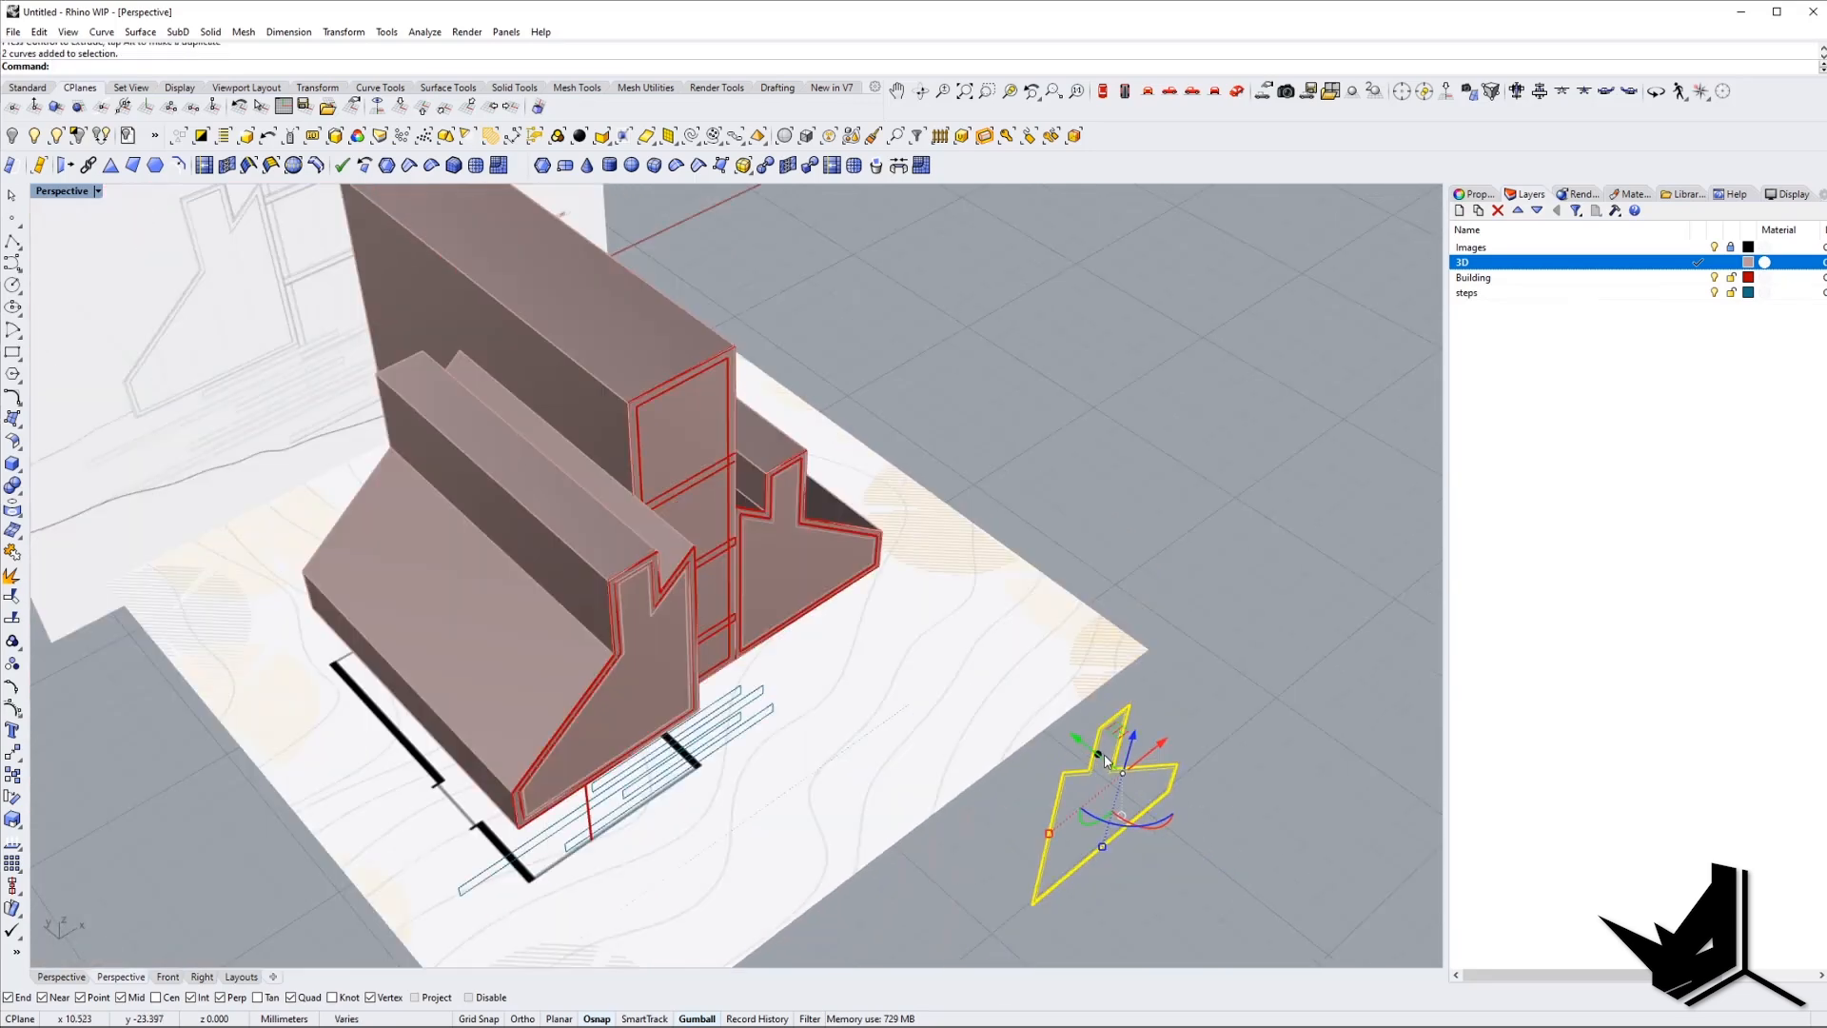
left_click_drag(1099, 755, 308, 304)
key("Escape")
Split the two-support house with BooleanSplit using the larger extruded solid as the cutter.
right_click_drag(994, 657, 904, 586)
type("booleansplit")
key("Return")
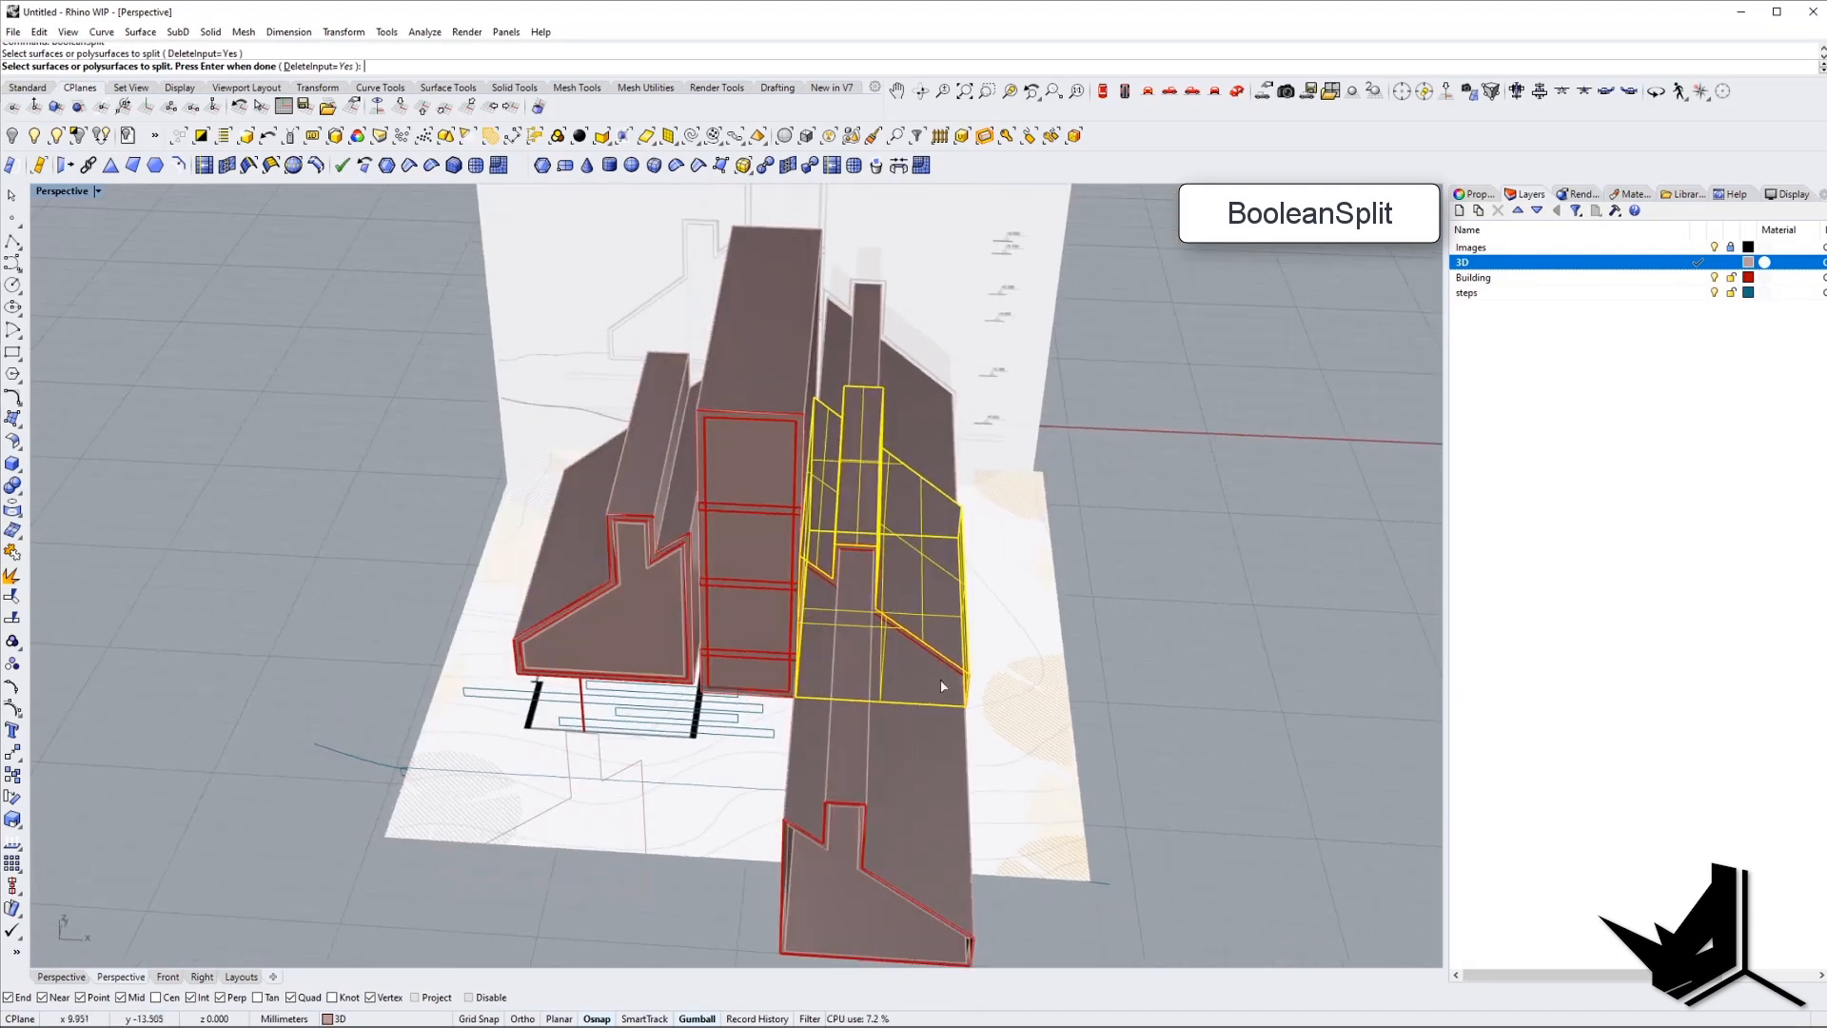
key("Return")
left_click(955, 834)
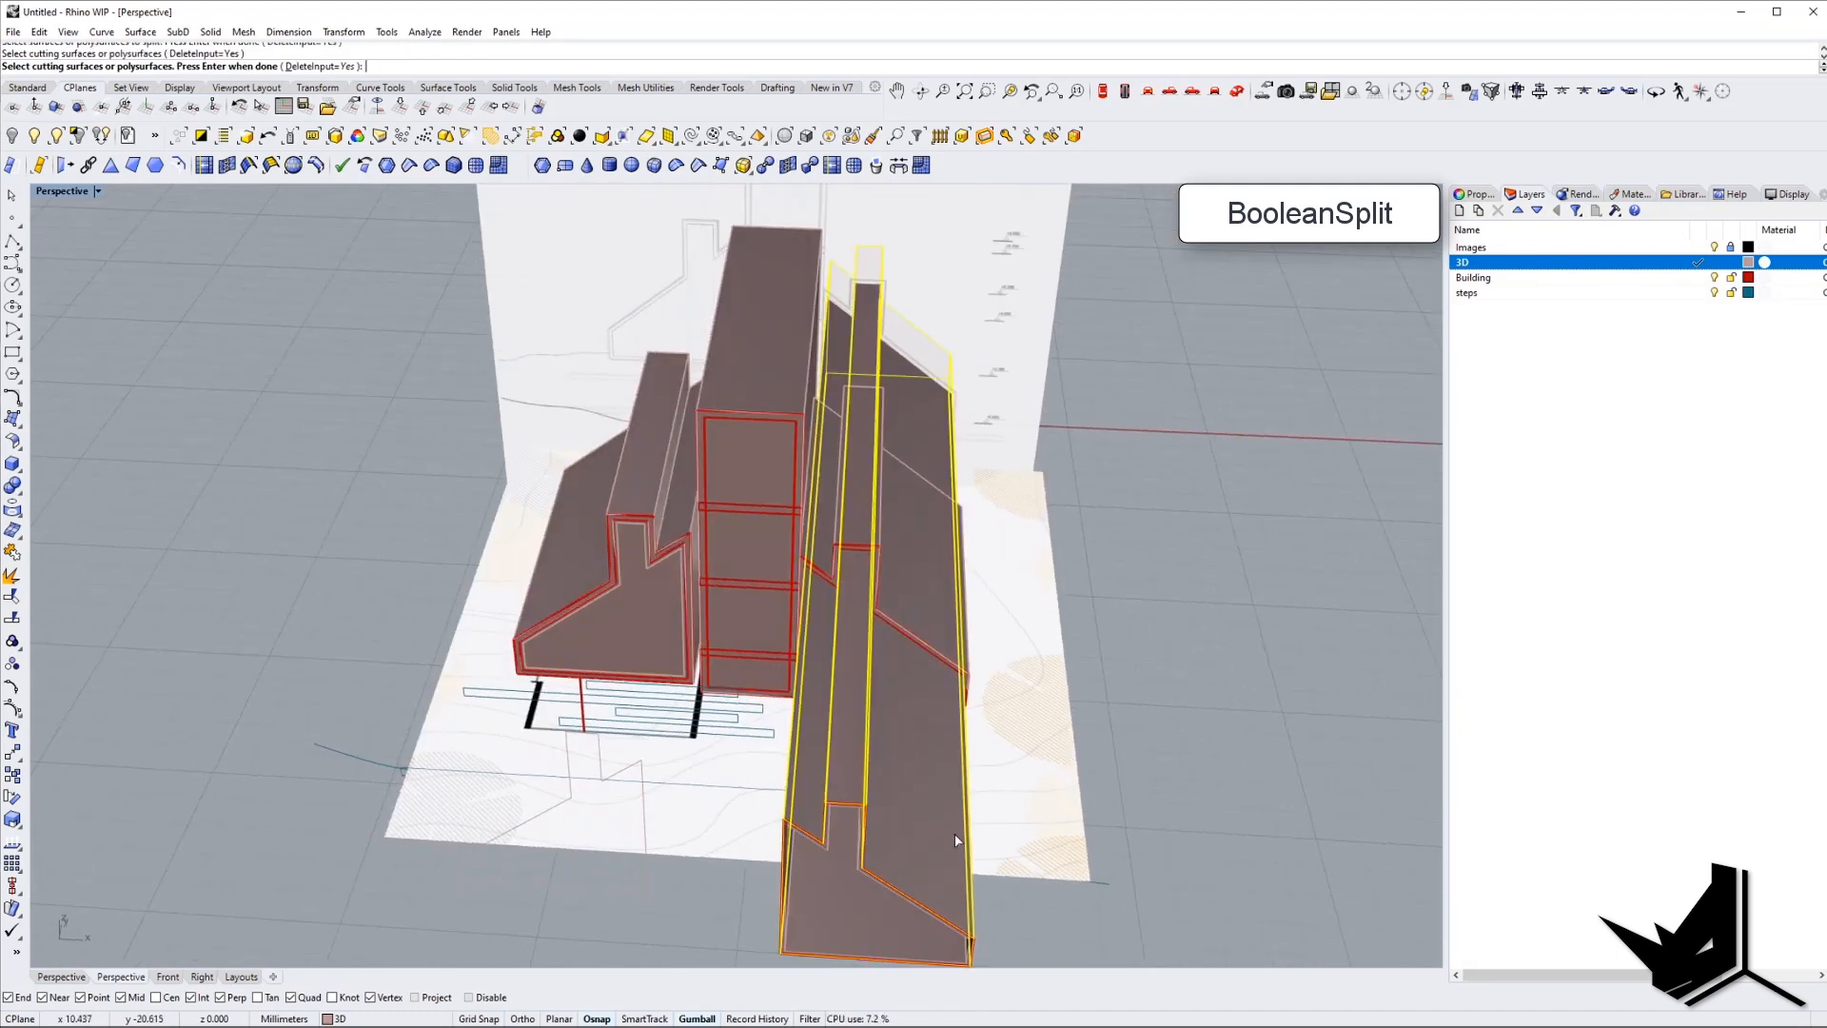
key("Return")
Split the inner volume of the two-support house with BooleanSplit using the smaller extruded solid.
right_click_drag(954, 831, 1106, 811)
key("Return")
left_click(918, 710)
scroll(727, 832, "up", 6)
key("Return")
left_click(722, 814)
key("Return")
Delete the leftover cutting solids and outline copies in front of the two-support house.
scroll(721, 815, "down", 10)
left_click_drag(1033, 849, 957, 624)
key("Delete")
Check the split of the two-support house by selecting its separate solids.
right_click_drag(958, 624, 858, 588)
scroll(796, 694, "up", 8)
left_click(894, 700)
scroll(889, 690, "up", 3)
key("Escape")
left_click(839, 604)
key("Escape")
scroll(840, 607, "down", 8)
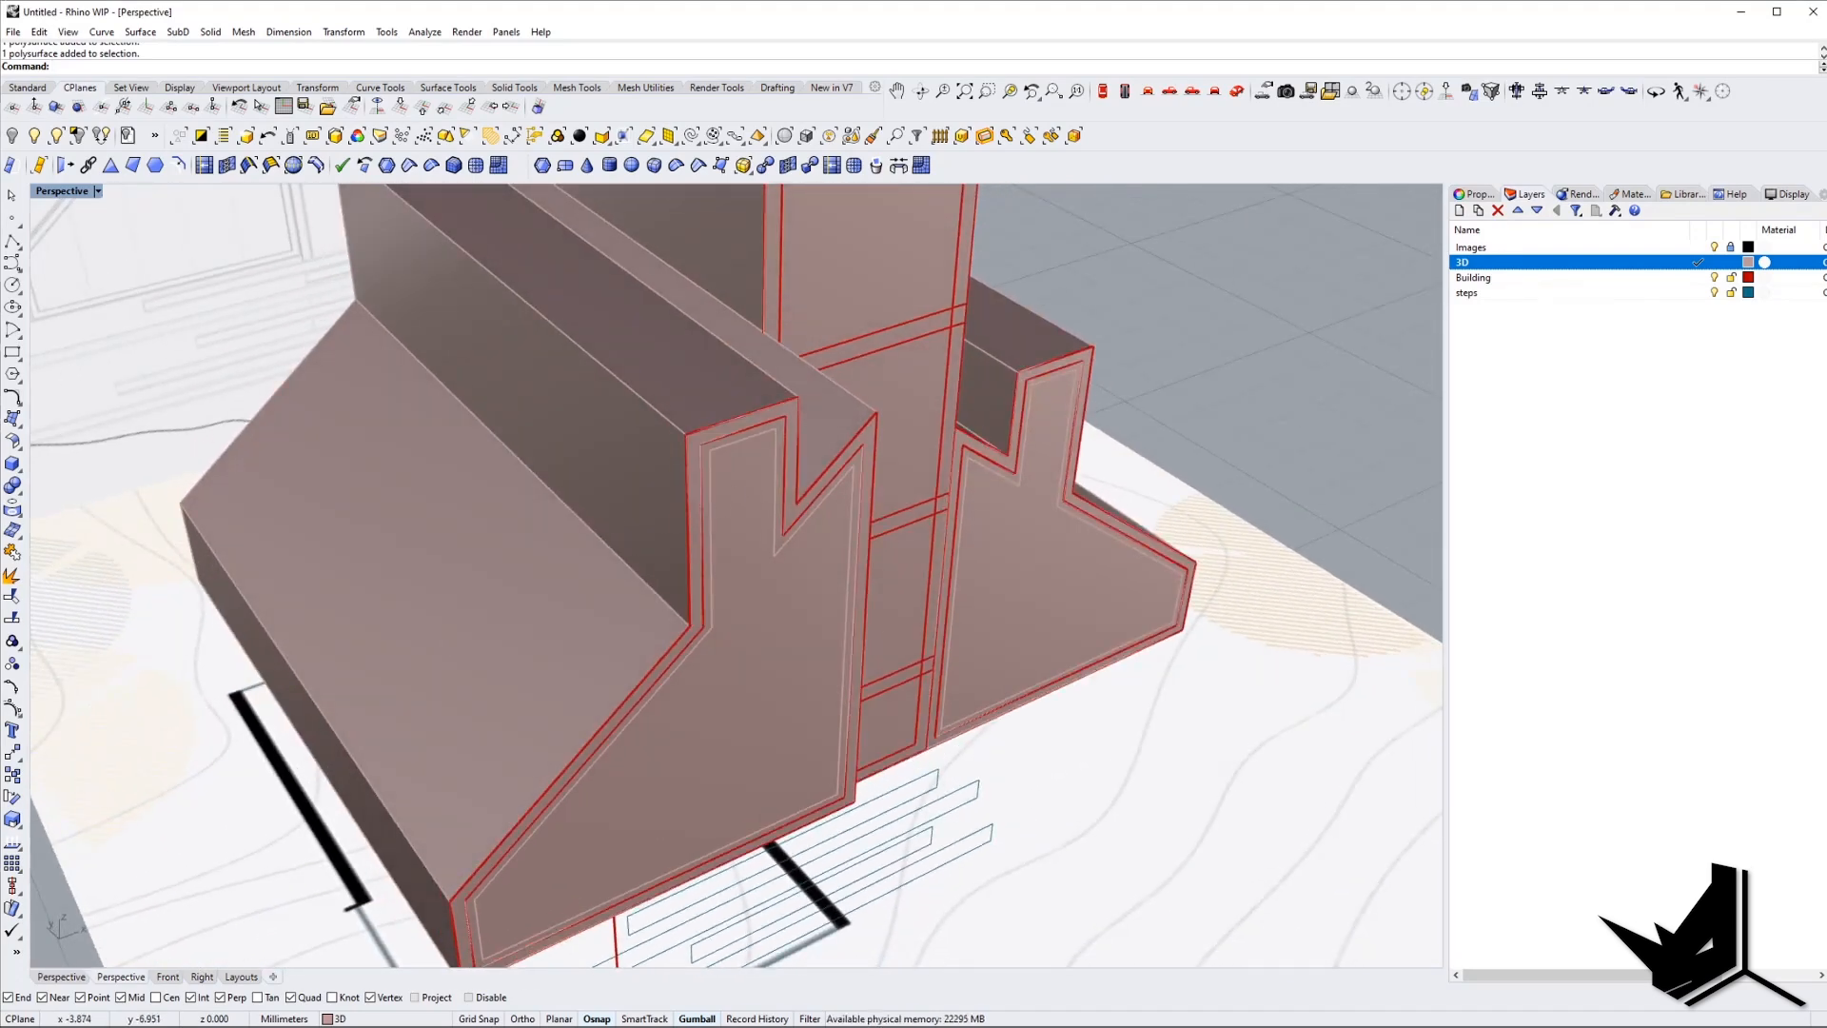
Inspect the single-support house's solids from the side and front, selecting the outer shell and examining its lower front corner.
right_click_drag(401, 702, 649, 657)
left_click(656, 635)
scroll(655, 633, "down", 2)
key("Escape")
scroll(649, 657, "down", 2)
left_click(643, 668)
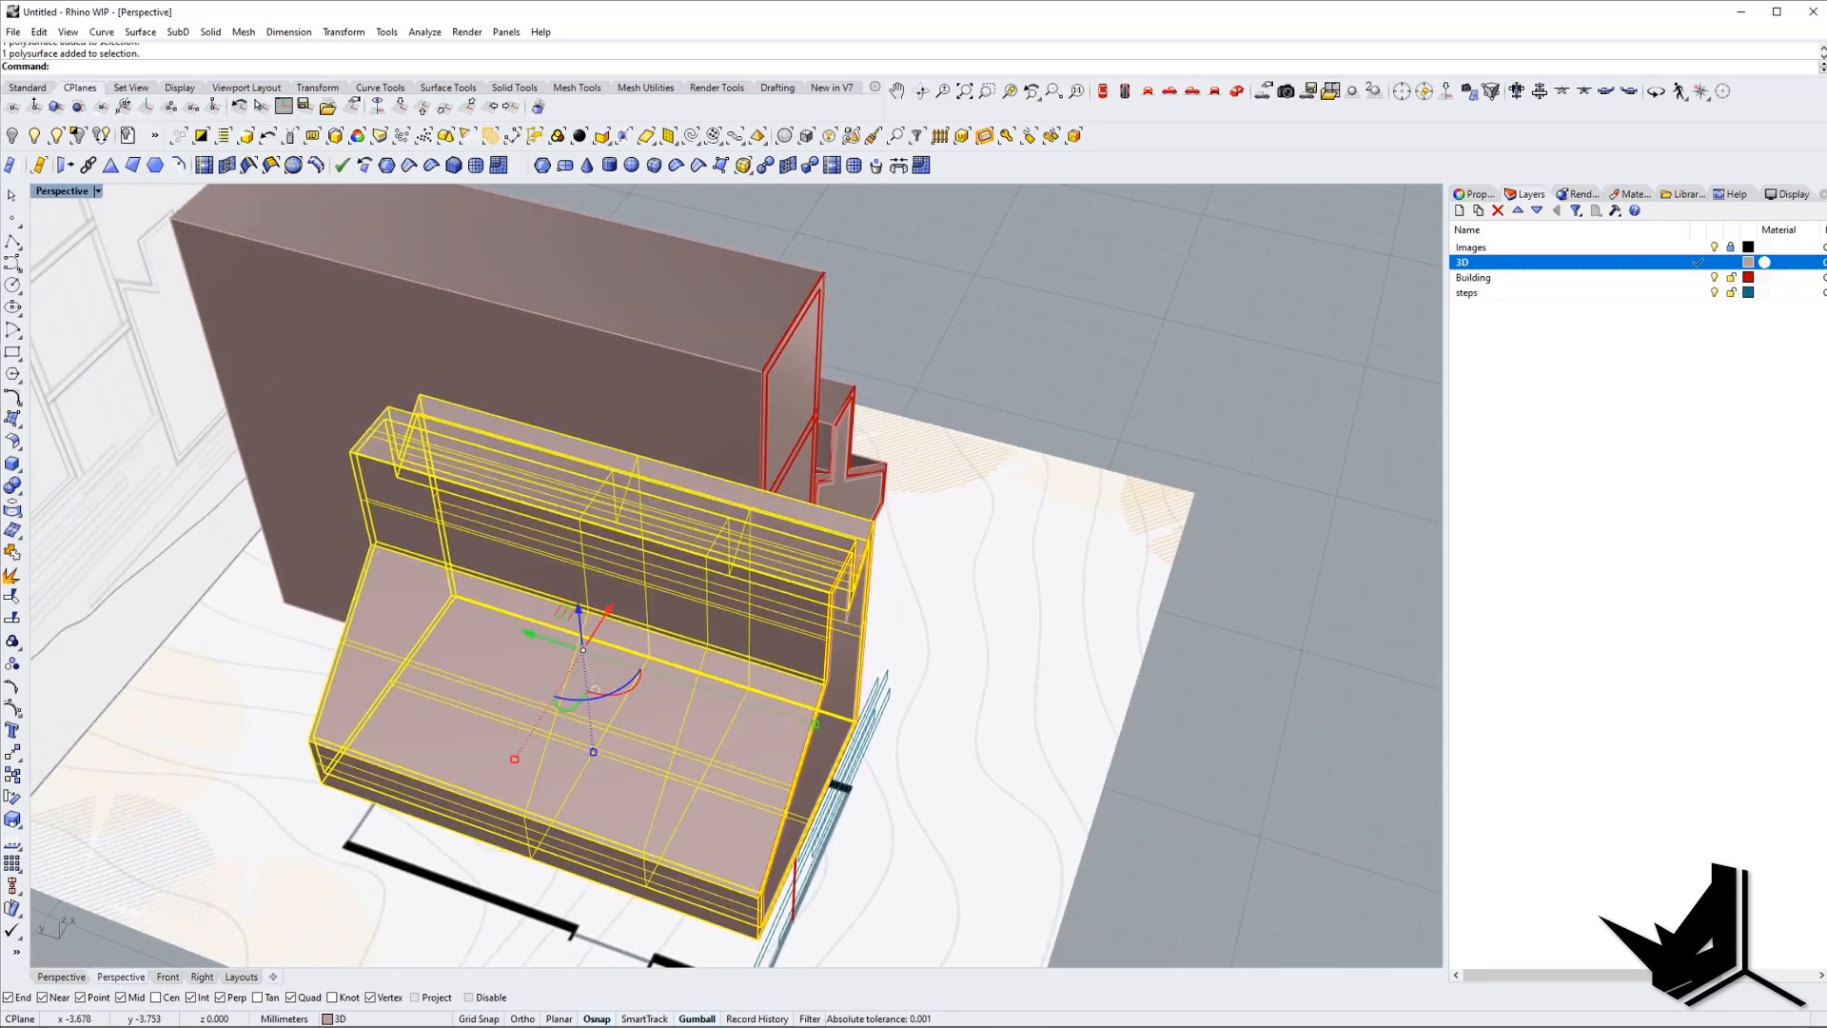
right_click_drag(665, 819, 539, 767)
key("Escape")
scroll(448, 767, "up", 5)
scroll(448, 767, "up", 8)
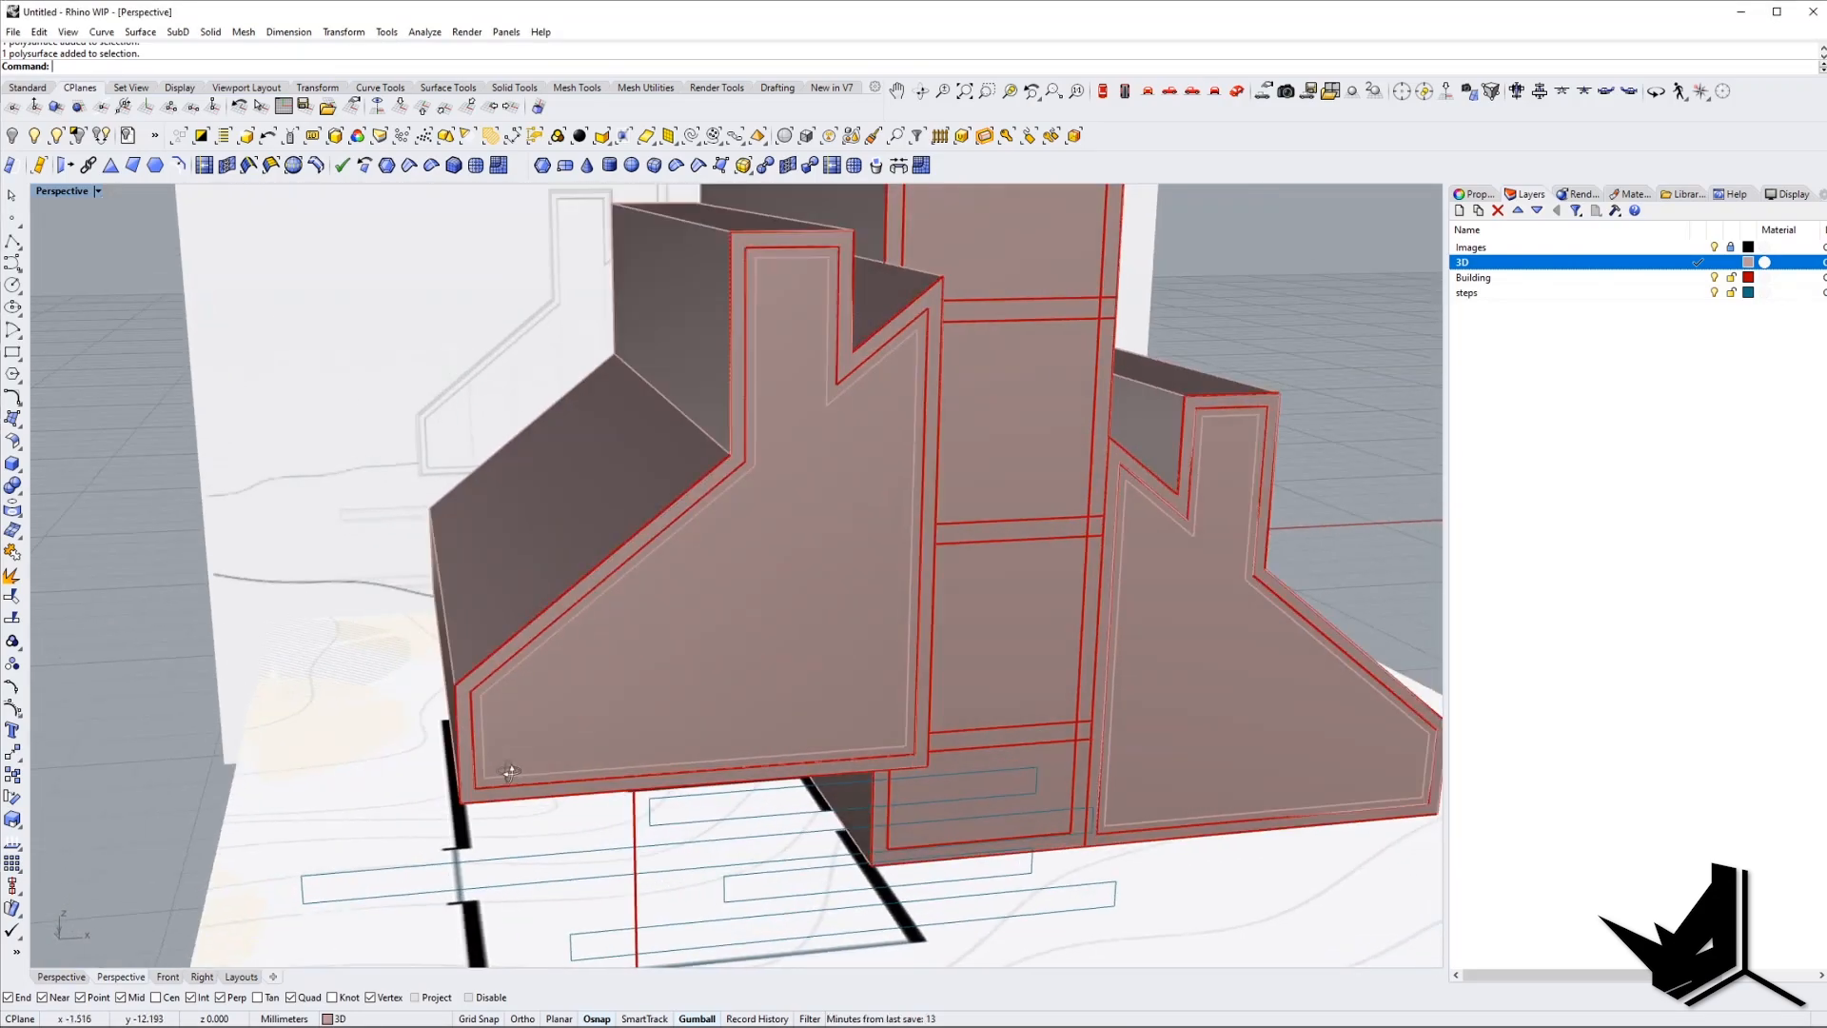
scroll(467, 737, "down", 5)
right_click_drag(467, 737, 476, 693)
left_click(523, 489)
right_click_drag(523, 488, 520, 538)
scroll(514, 748, "up", 5)
key("Escape")
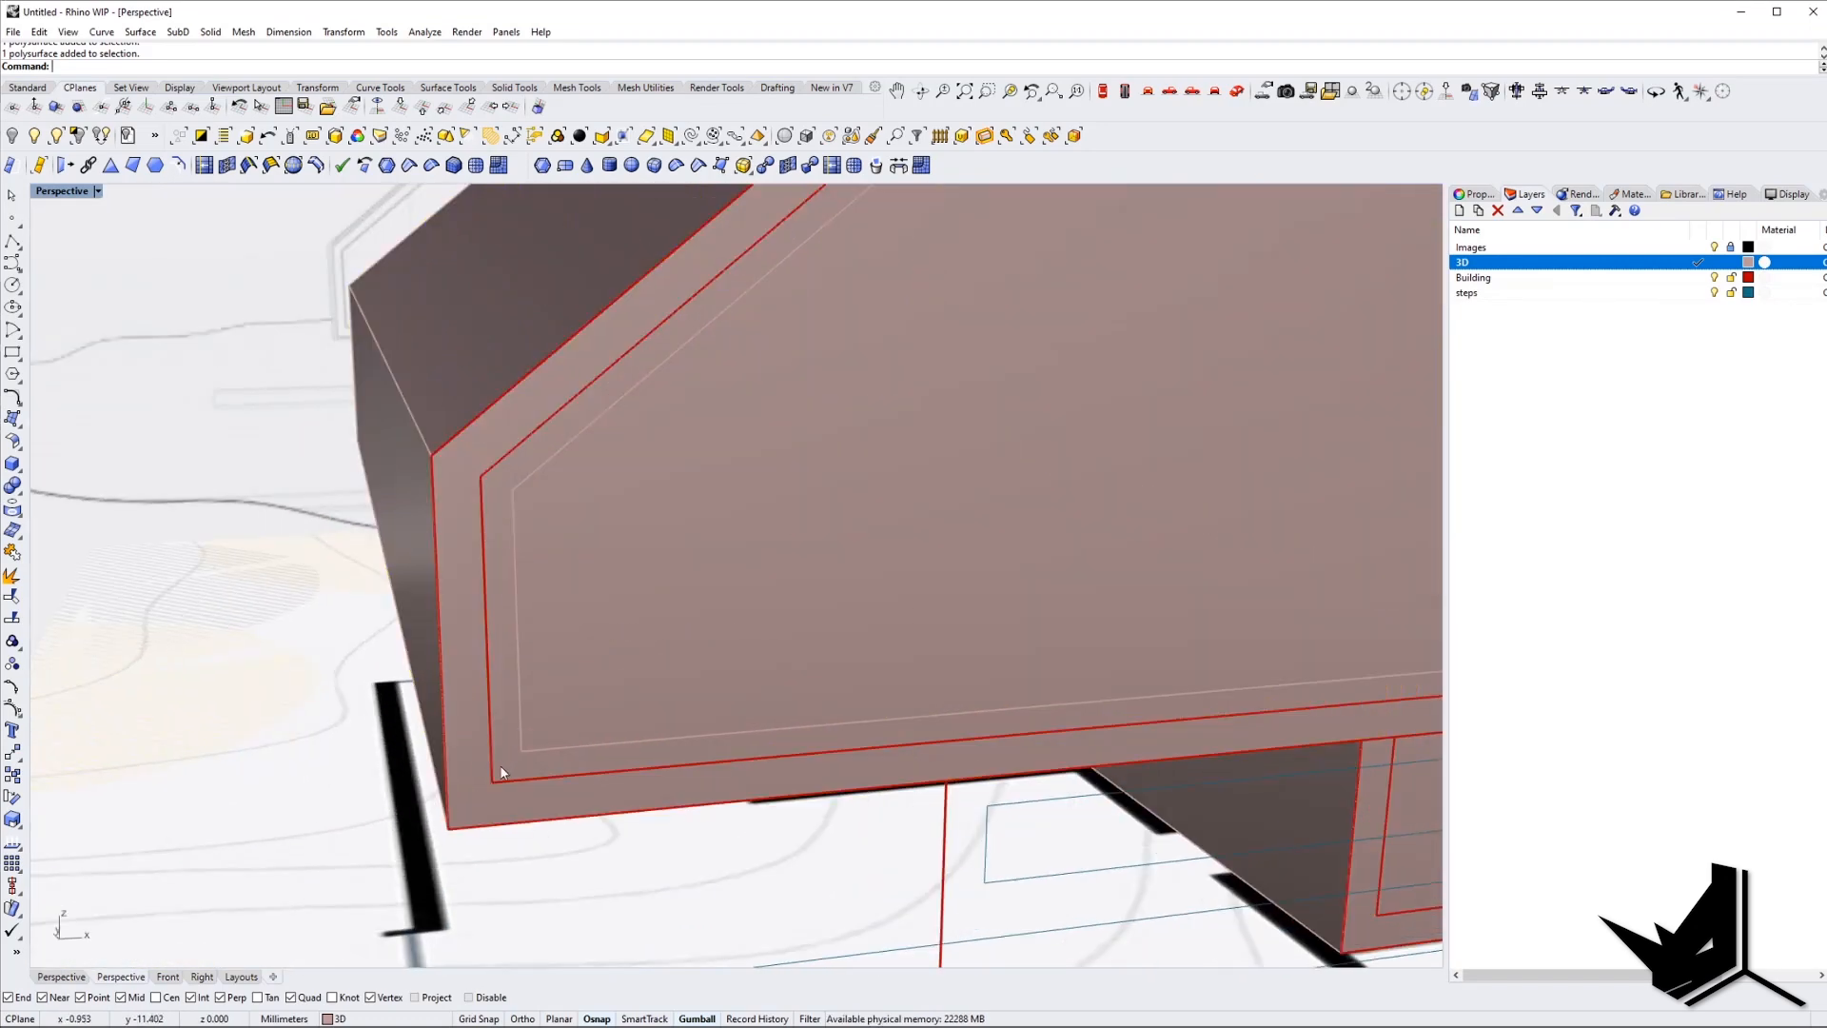
Examine the lower corner of the side house's shell close up in the reference photo 5.jpg.
left_click_drag(0, 272, 635, 252)
scroll(538, 576, "up", 6)
left_click_drag(531, 548, 590, 493)
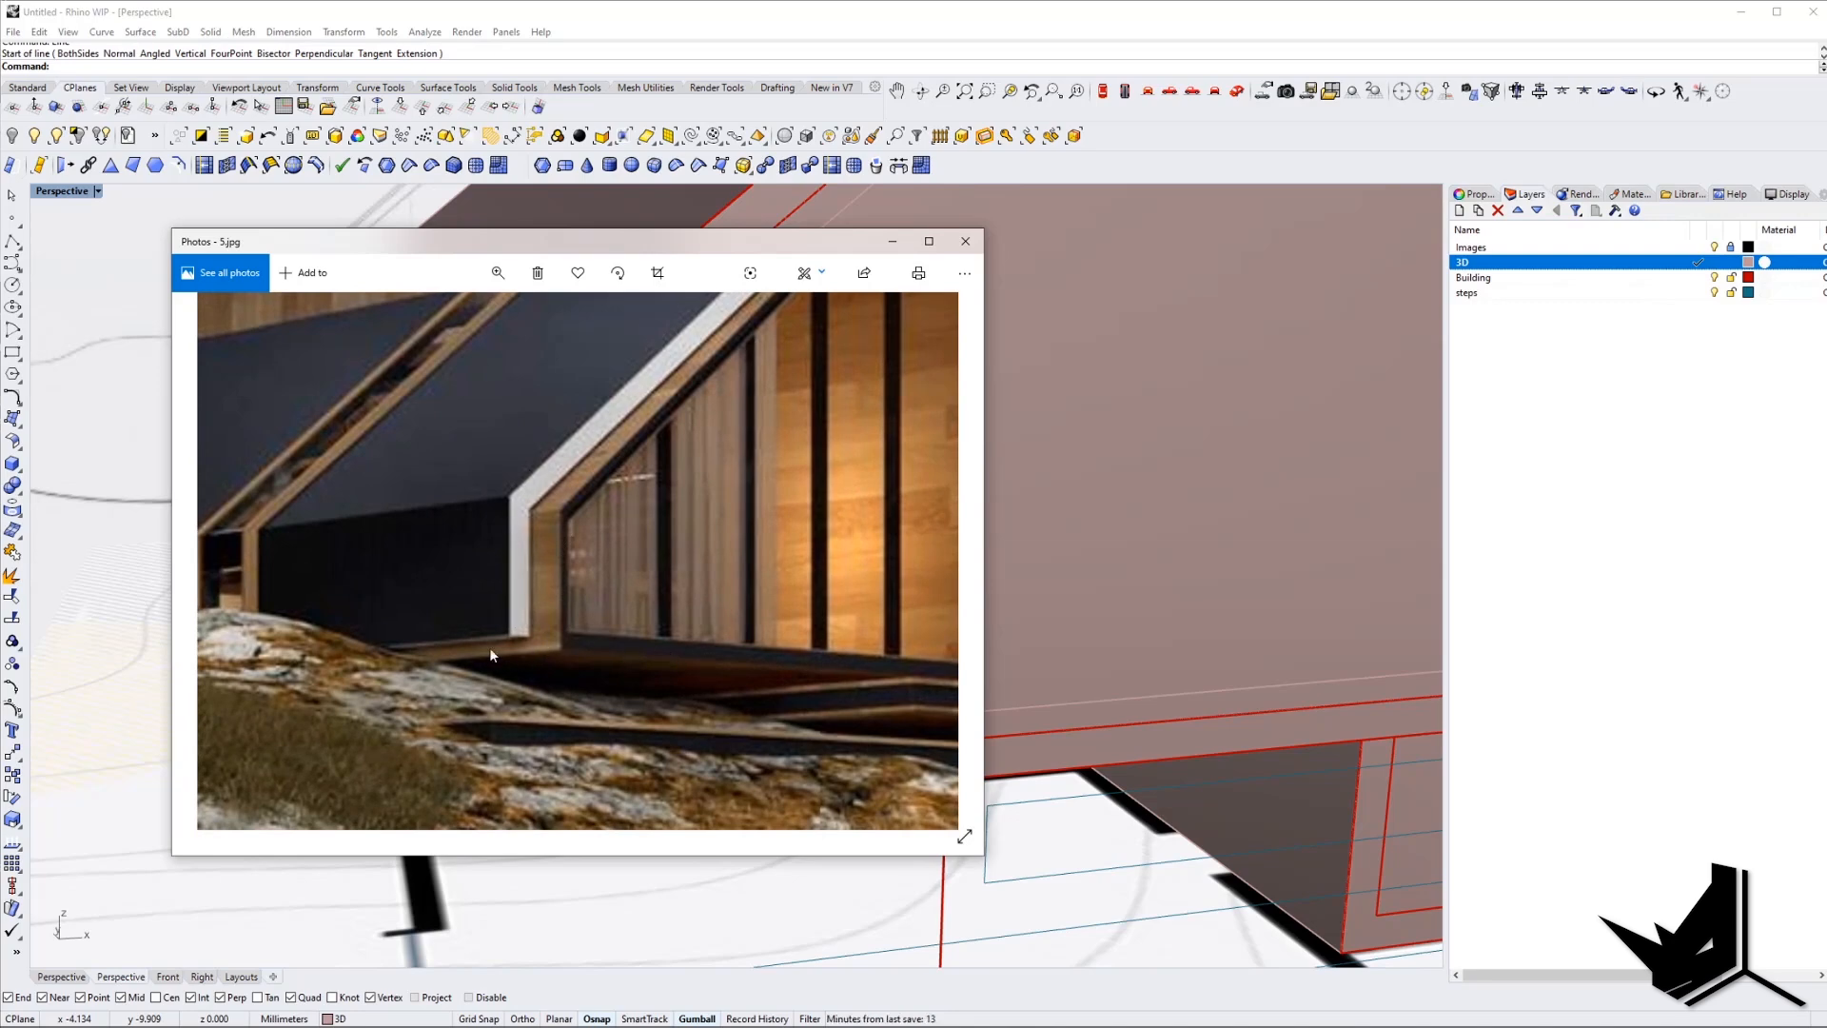
left_click(898, 244)
Draw a vertical line from the shell's lower inner corner farthest from the tower down past its bottom edge.
scroll(619, 623, "down", 6)
right_click_drag(596, 630, 556, 729)
scroll(556, 731, "up", 4)
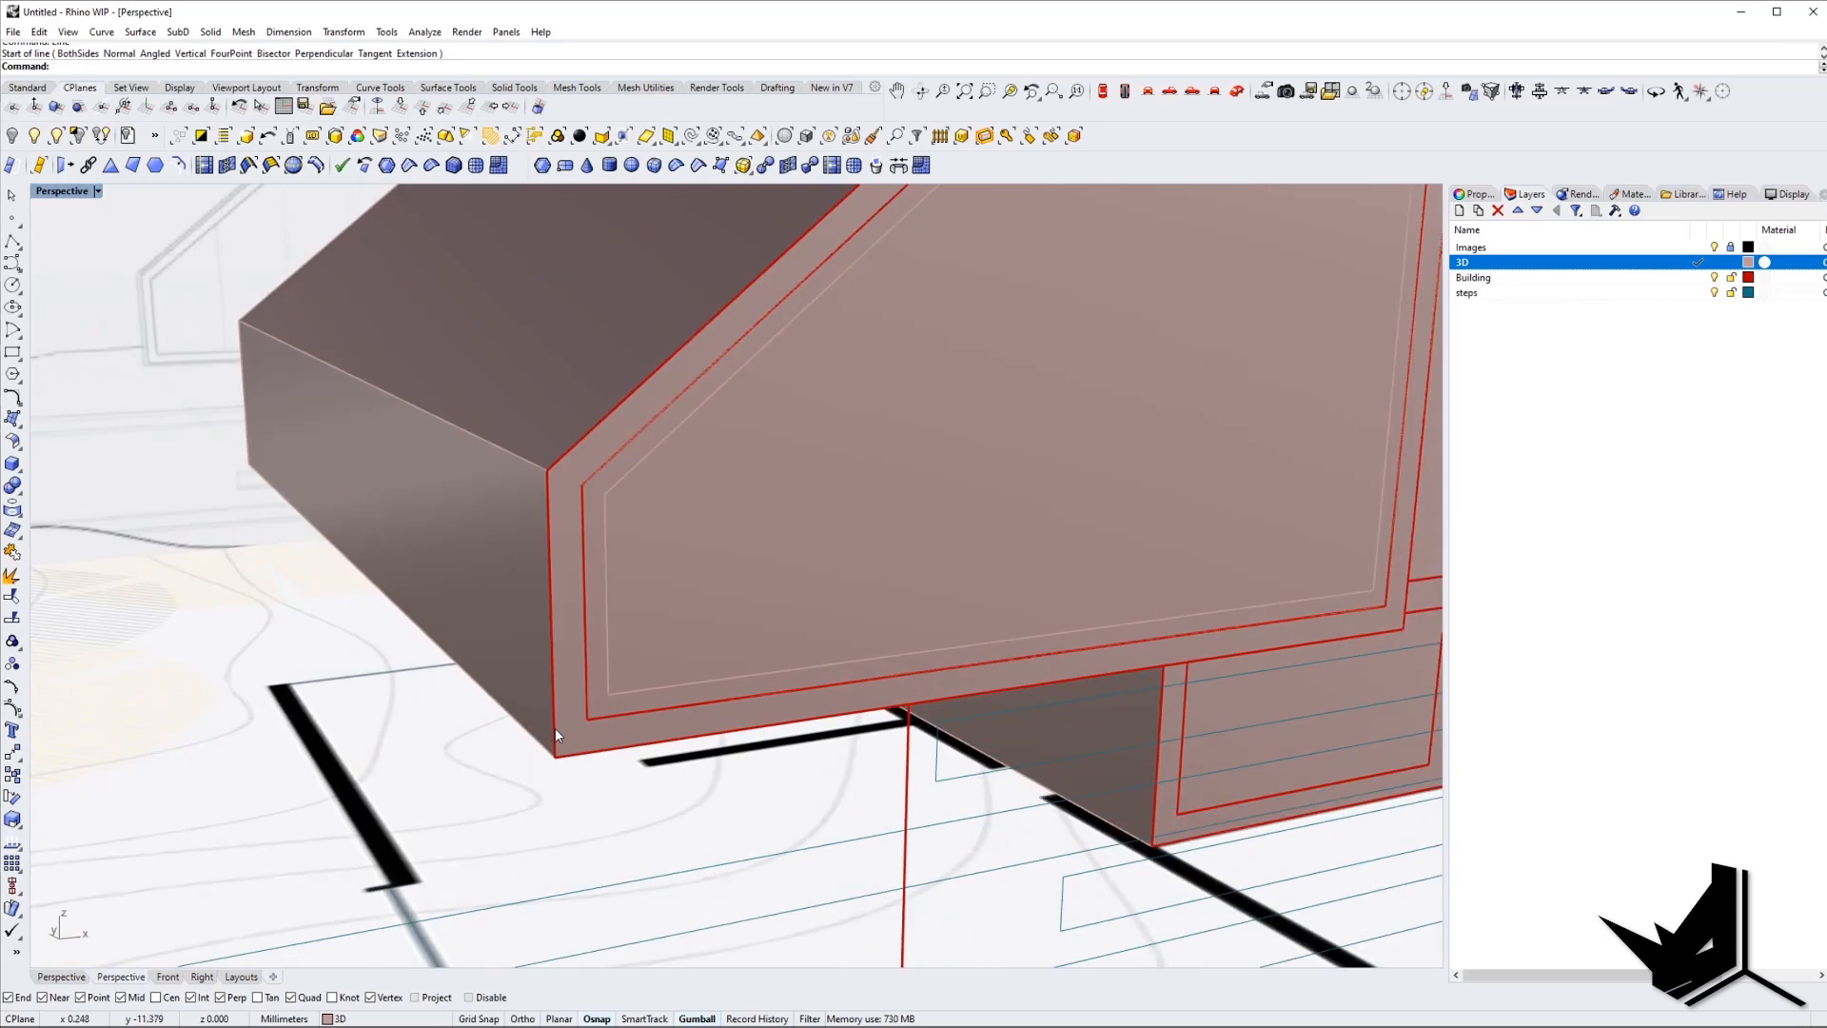
scroll(556, 729, "down", 3)
scroll(566, 742, "up", 3)
scroll(565, 712, "up", 1)
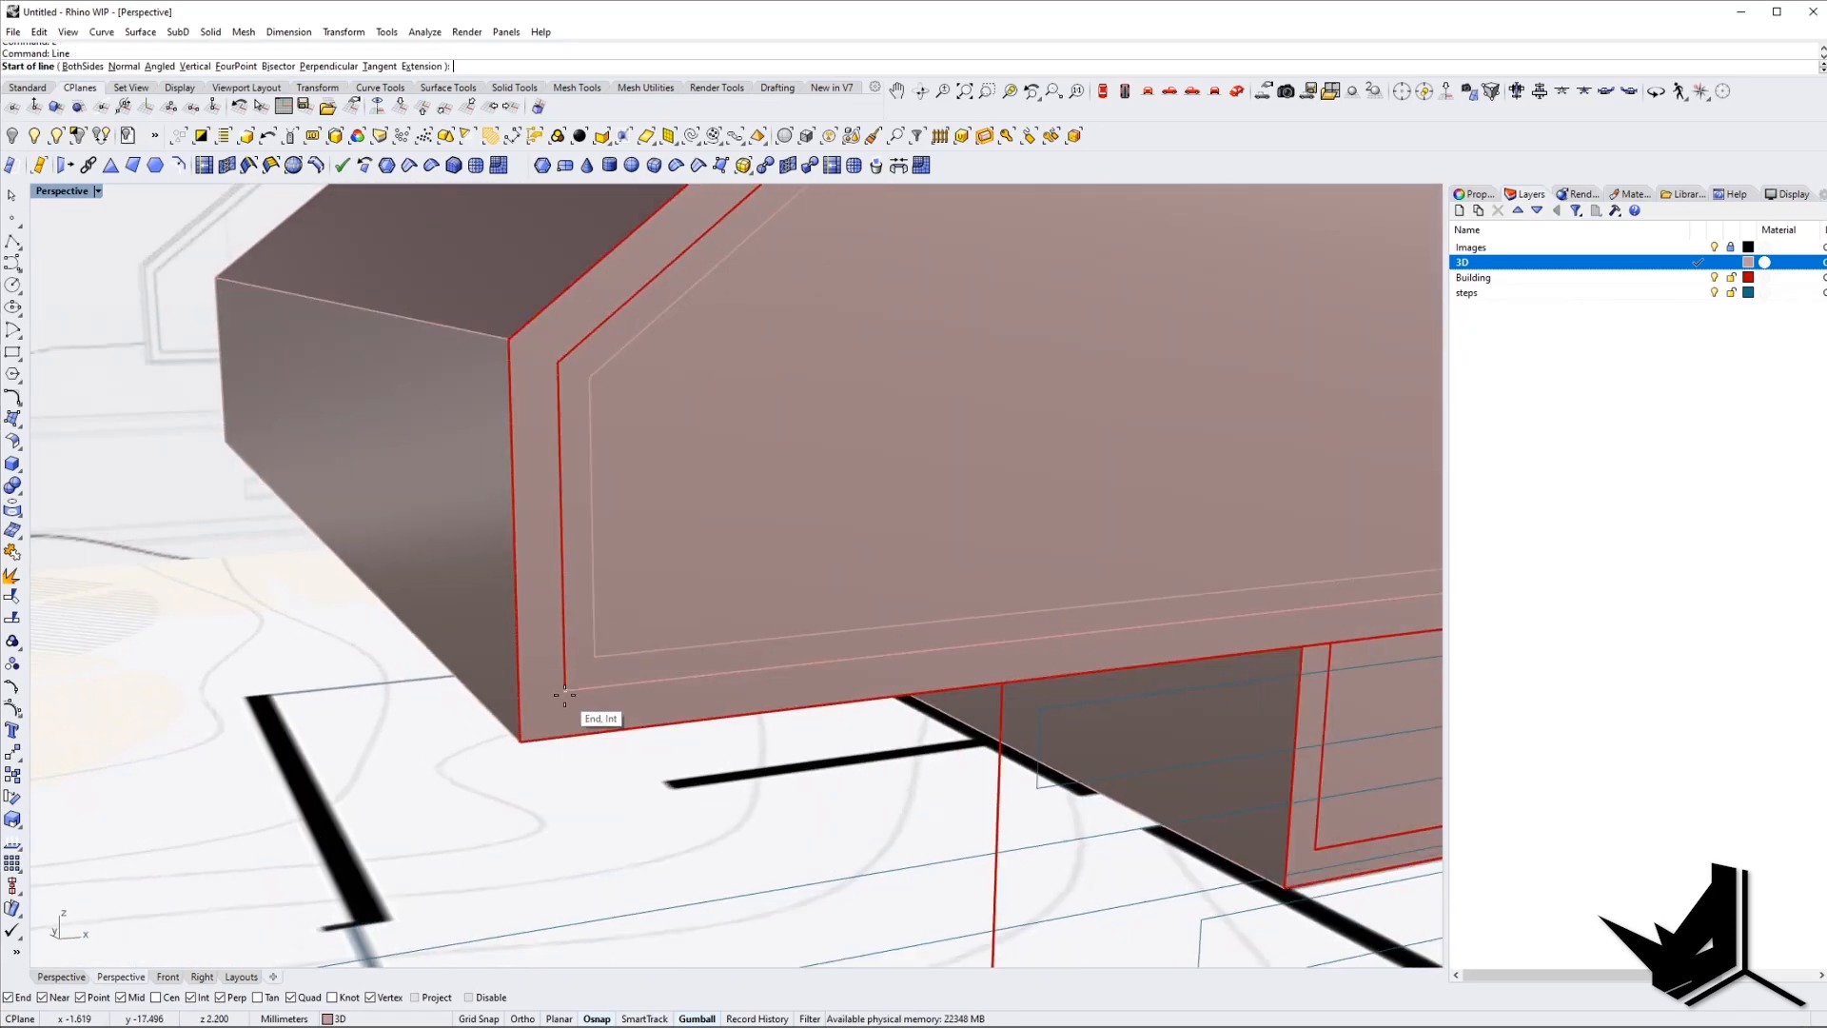
left_click(566, 715)
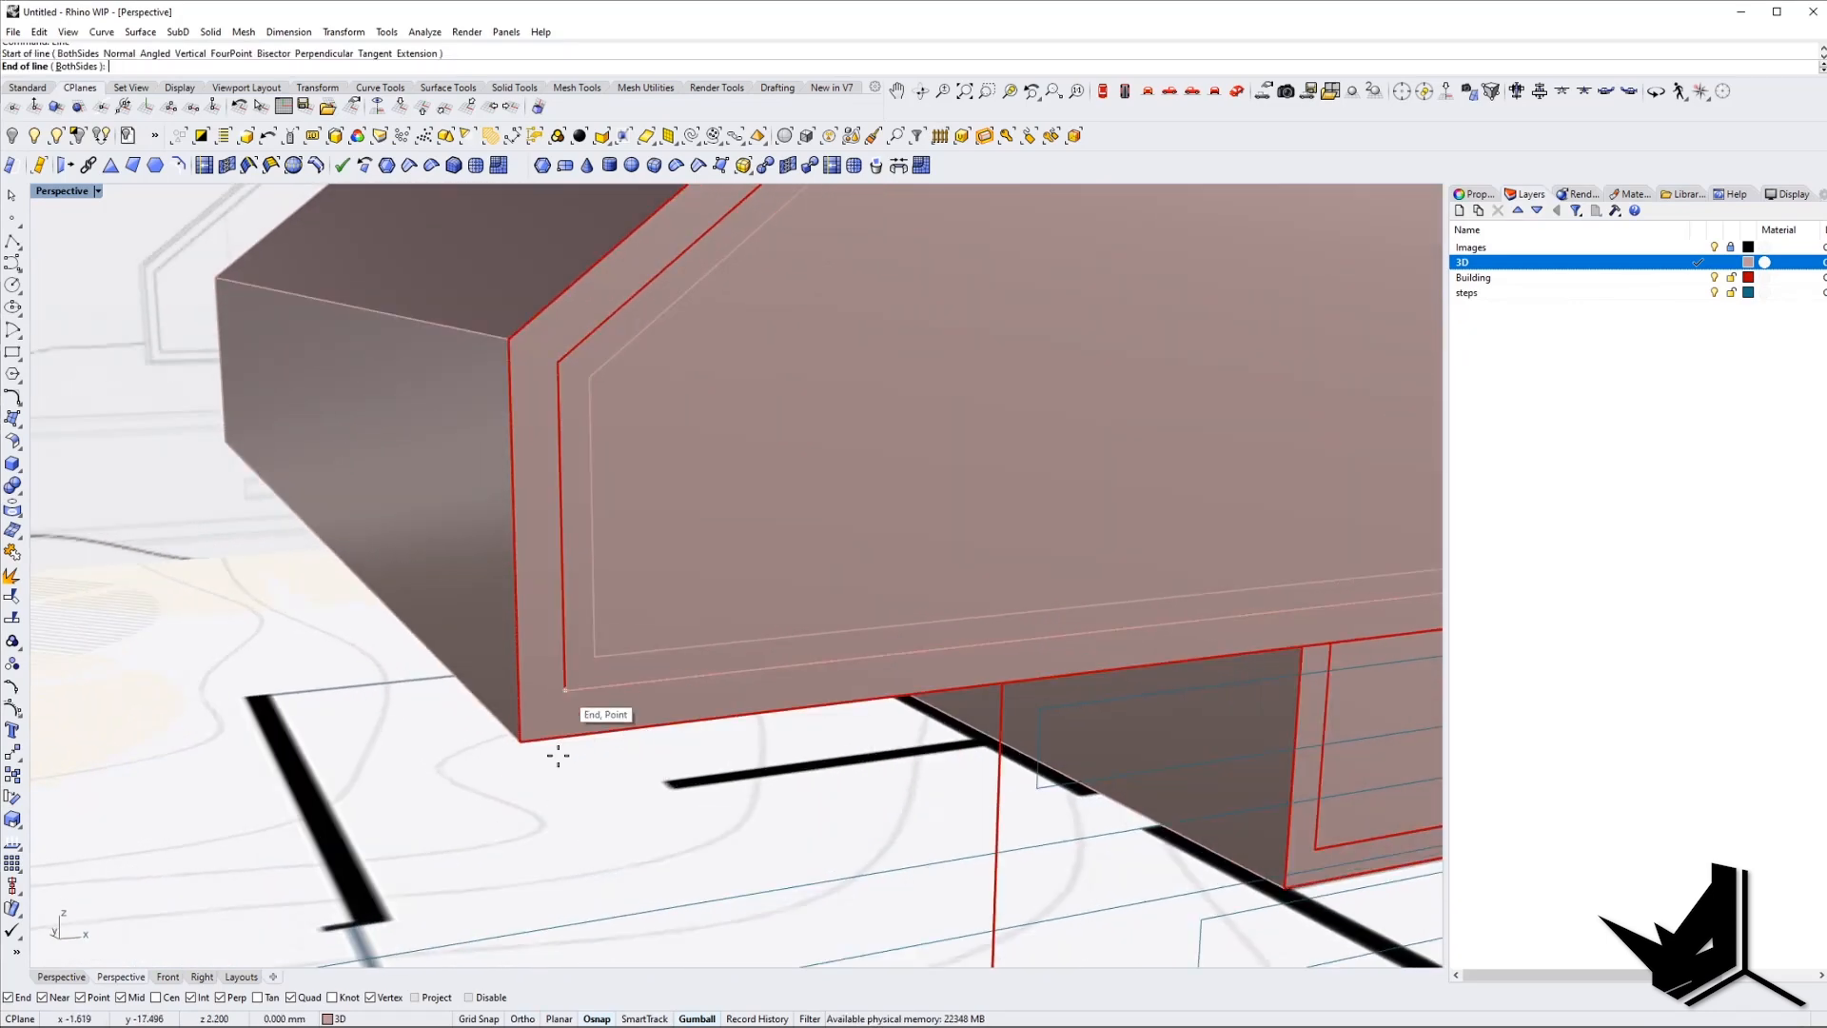
Draw a second vertical line from the shell's lower inner corner nearest the tower down past its bottom edge.
scroll(563, 817, "down", 5)
scroll(864, 761, "up", 5)
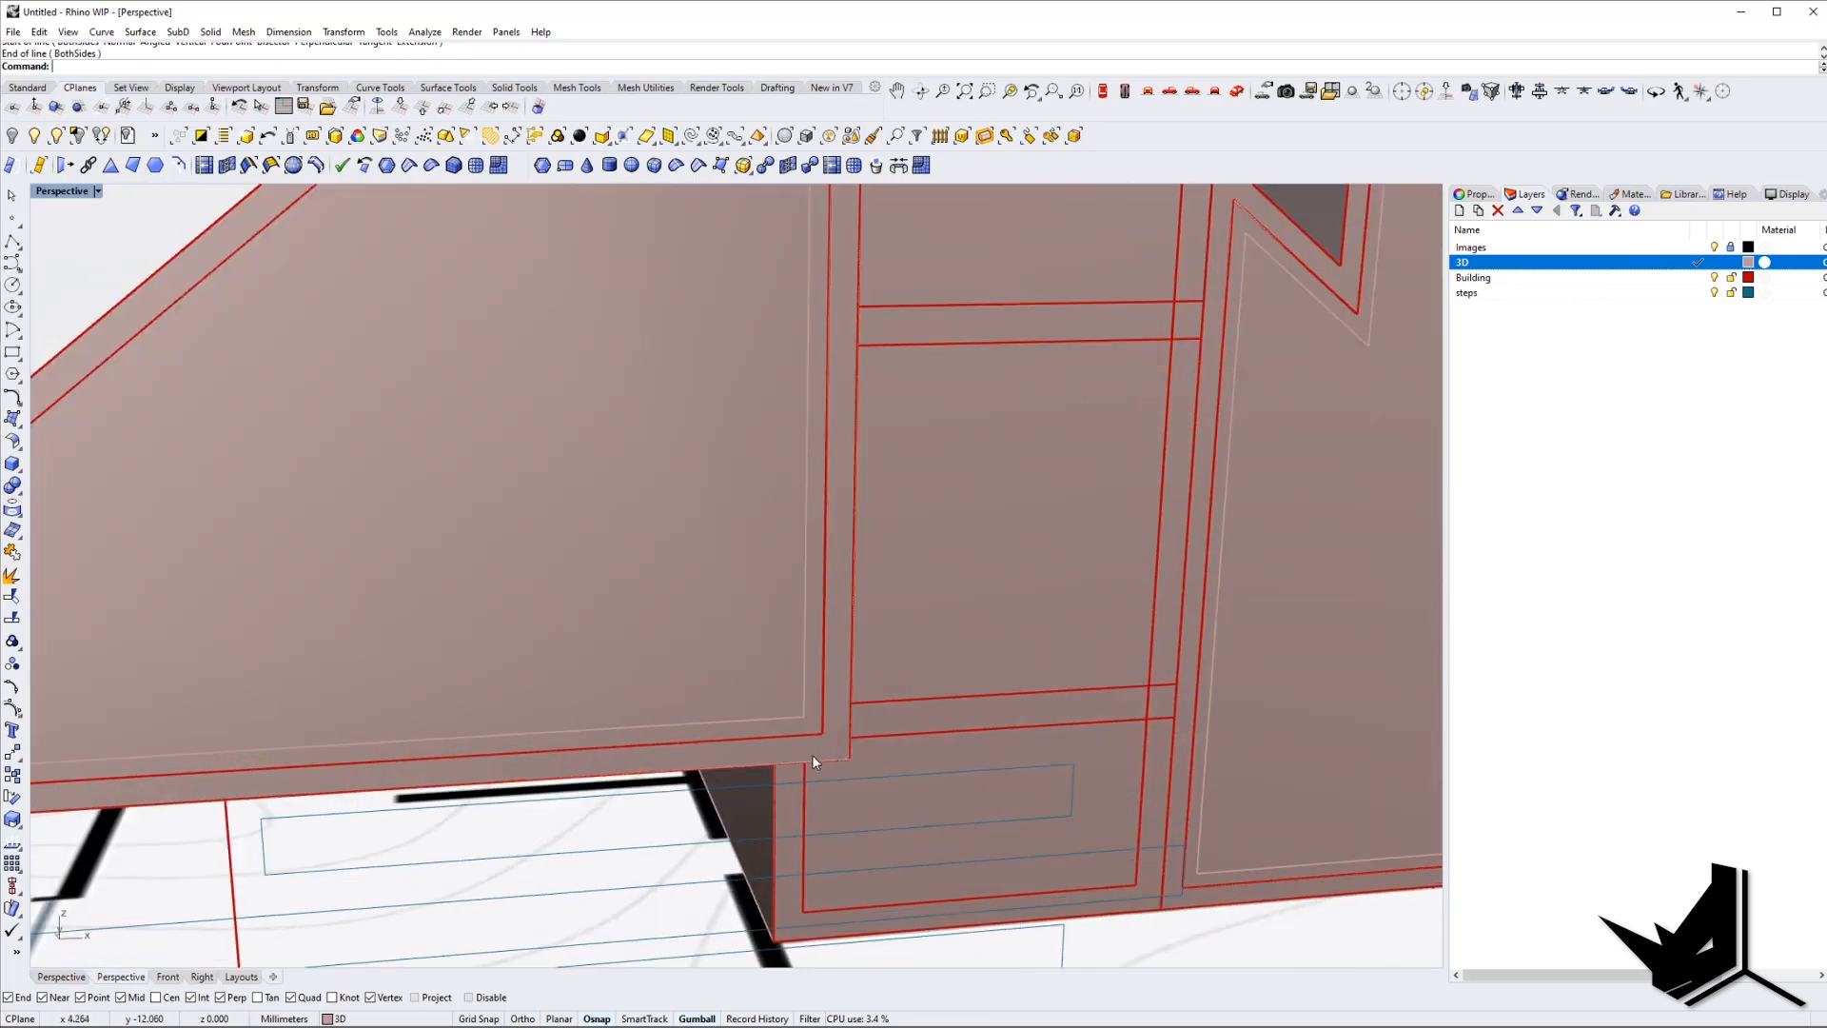
scroll(818, 751, "up", 3)
right_click(769, 786)
left_click(740, 777)
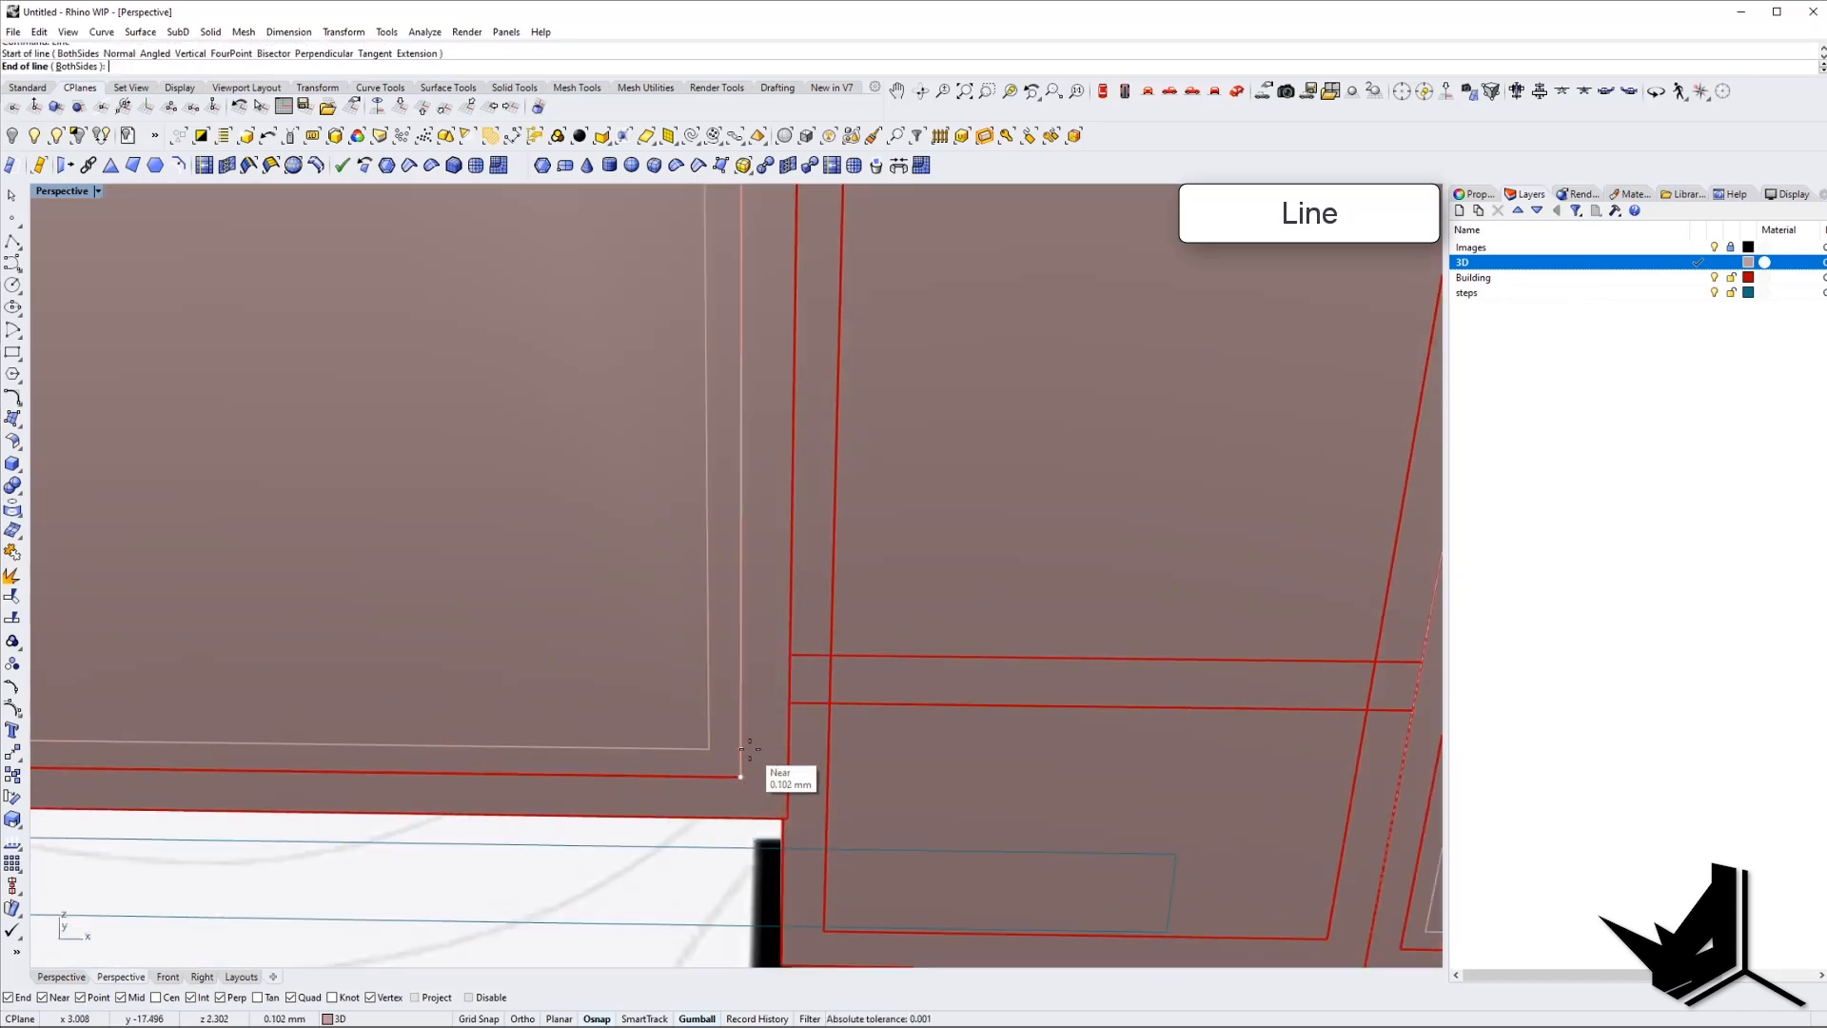
left_click(738, 886)
Shift the two short lines along Y in front of the building and extrude them back past the house as cutting surfaces.
left_click(741, 835)
scroll(741, 837, "down", 10)
right_click_drag(741, 837, 800, 837)
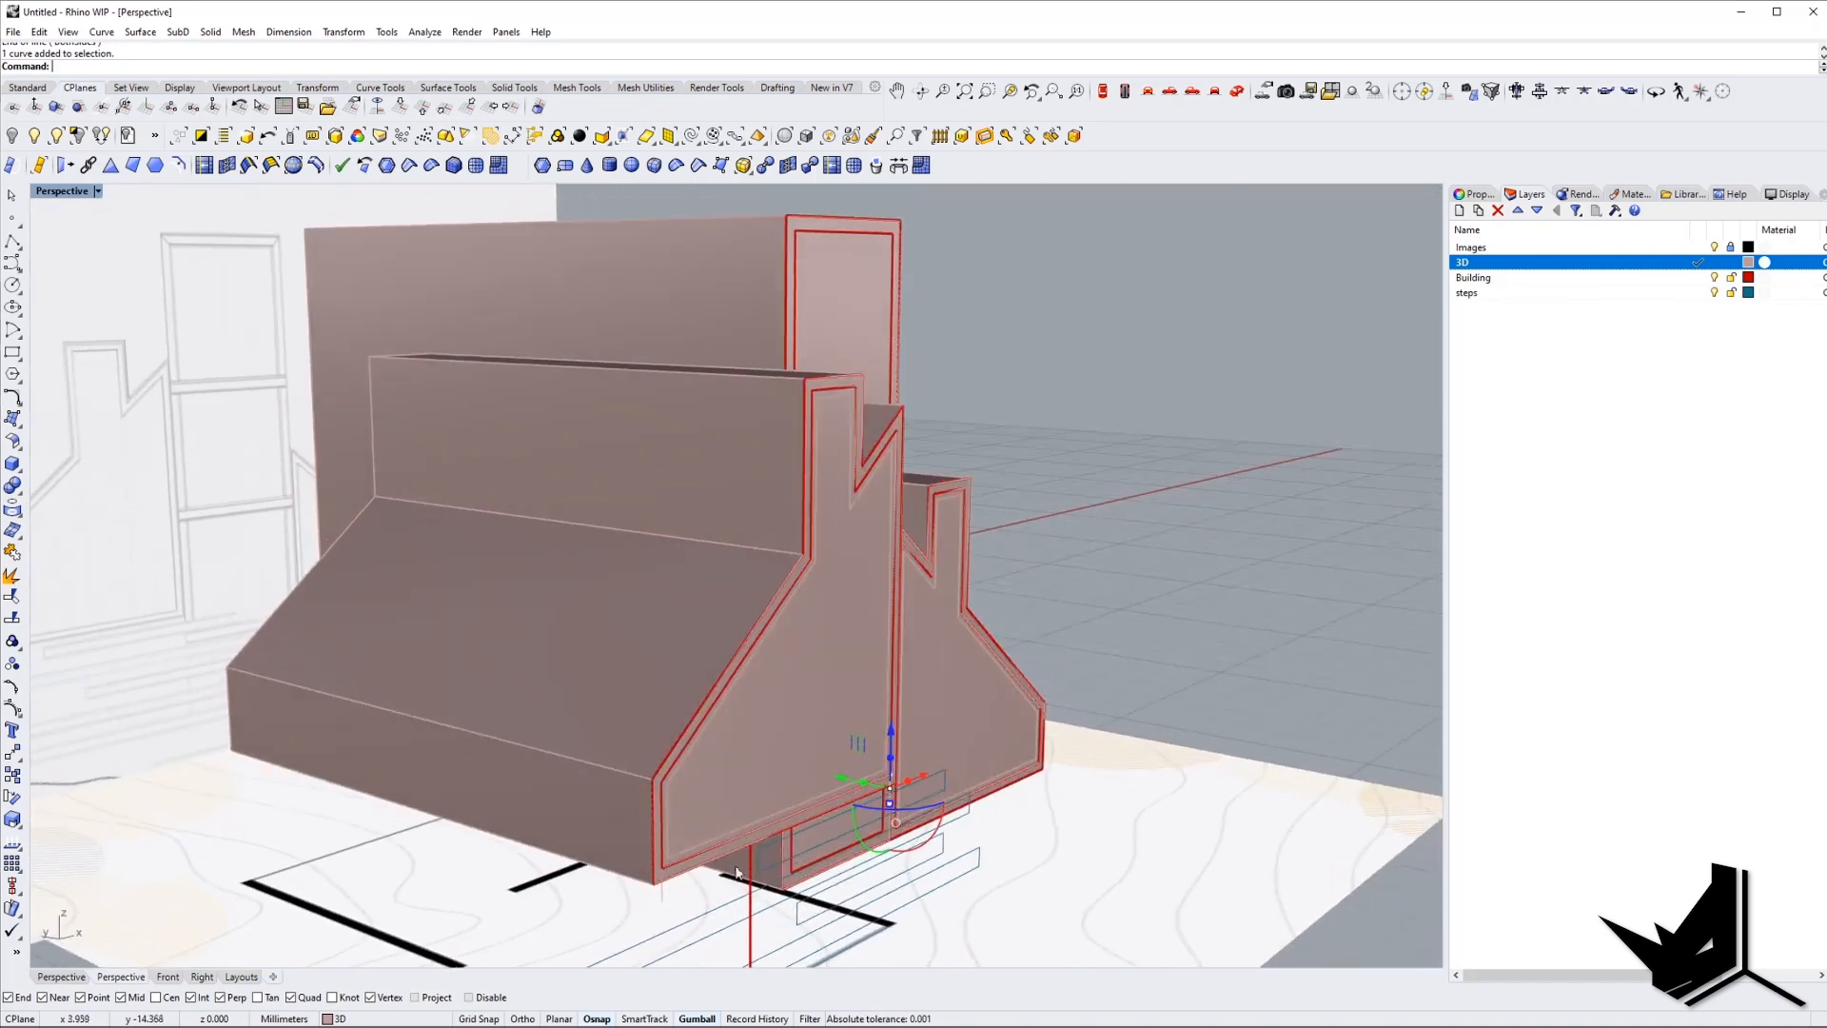
scroll(656, 885, "up", 6)
scroll(692, 759, "down", 5)
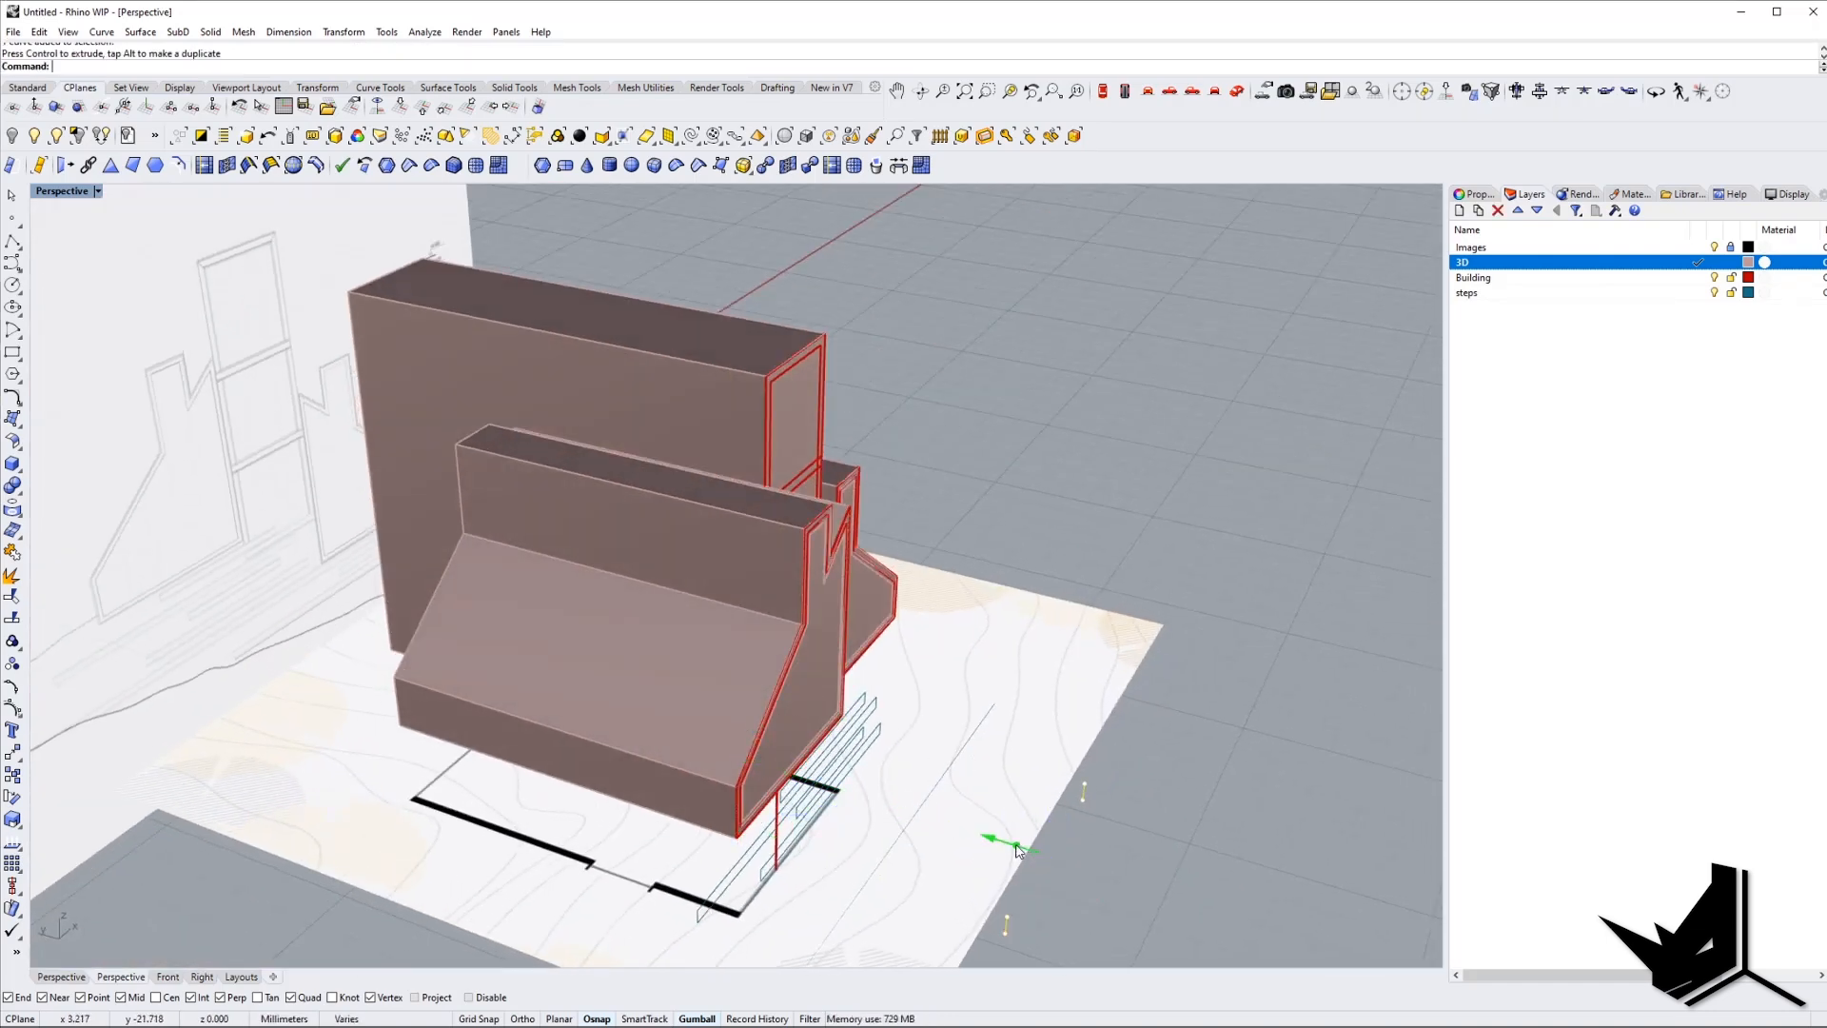
left_click_drag(268, 671, 271, 674)
right_click_drag(428, 618, 571, 628)
Try to split the single-support house's outer shell with BooleanSplit using the extruded cutting surface.
scroll(572, 722, "up", 5)
type("B")
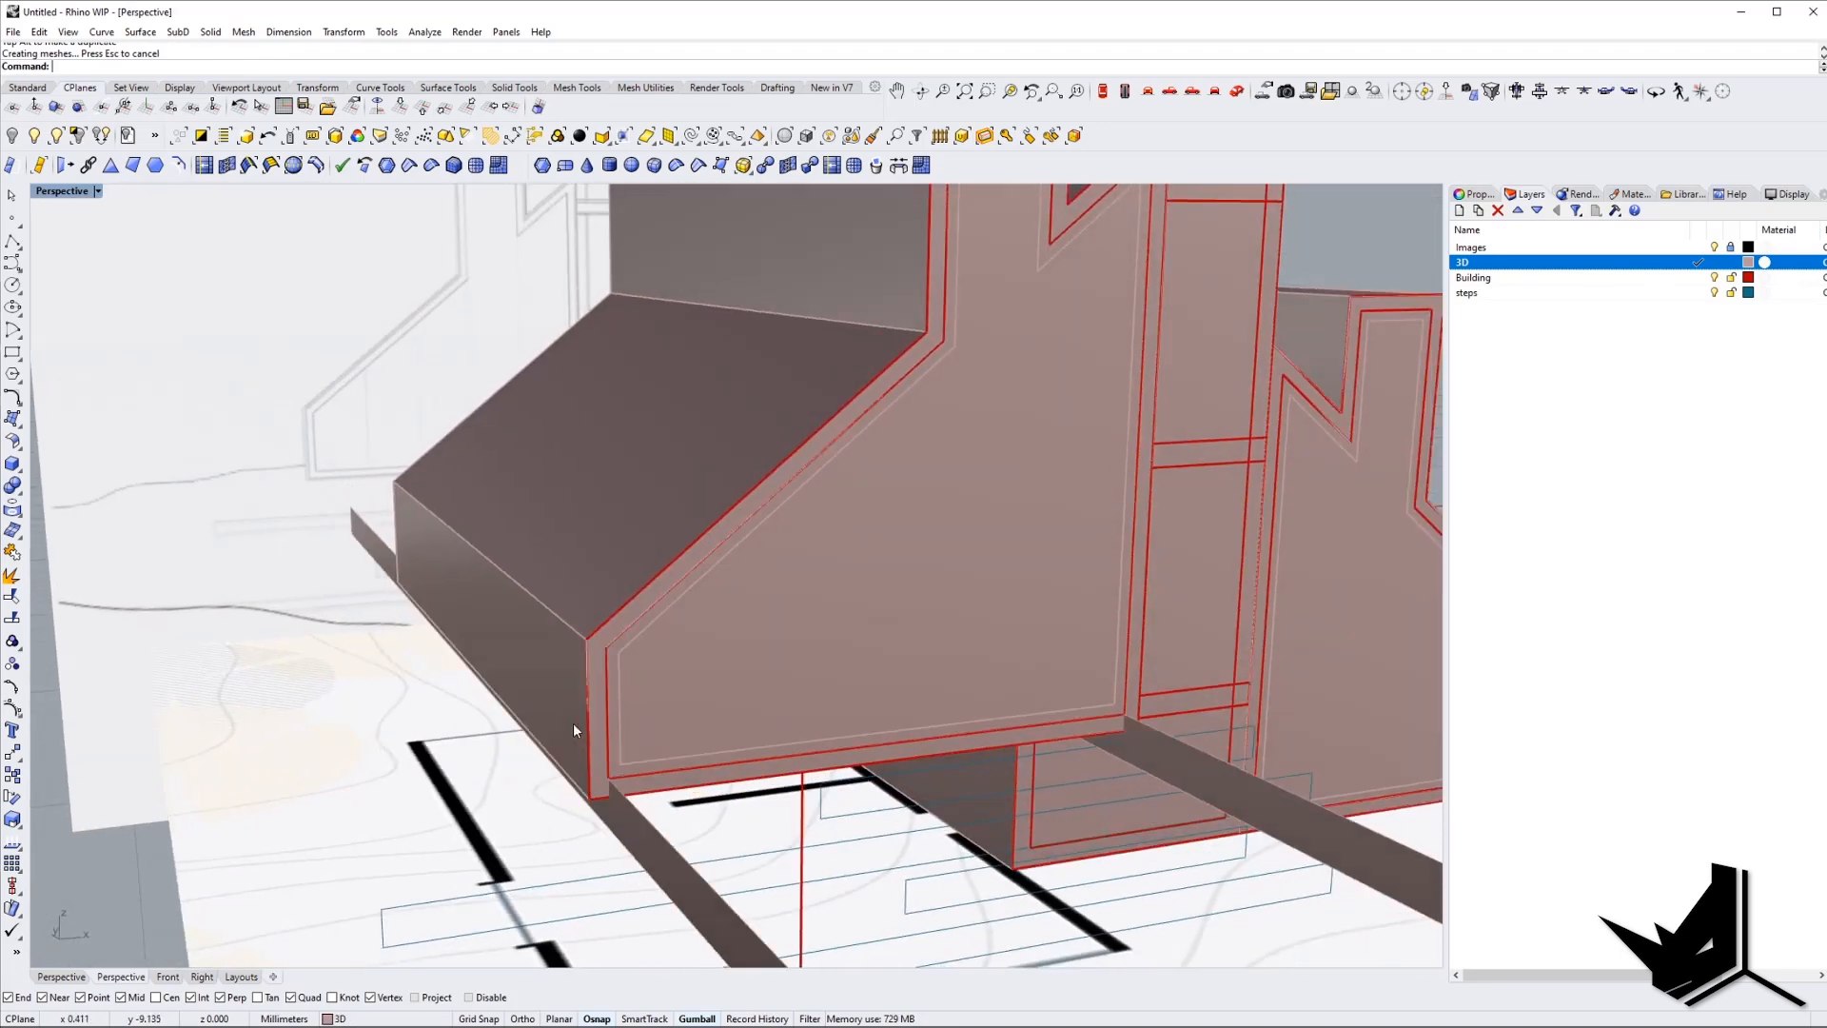
type("s")
key("Return")
left_click(649, 717)
key("Return")
left_click(642, 837)
key("Return")
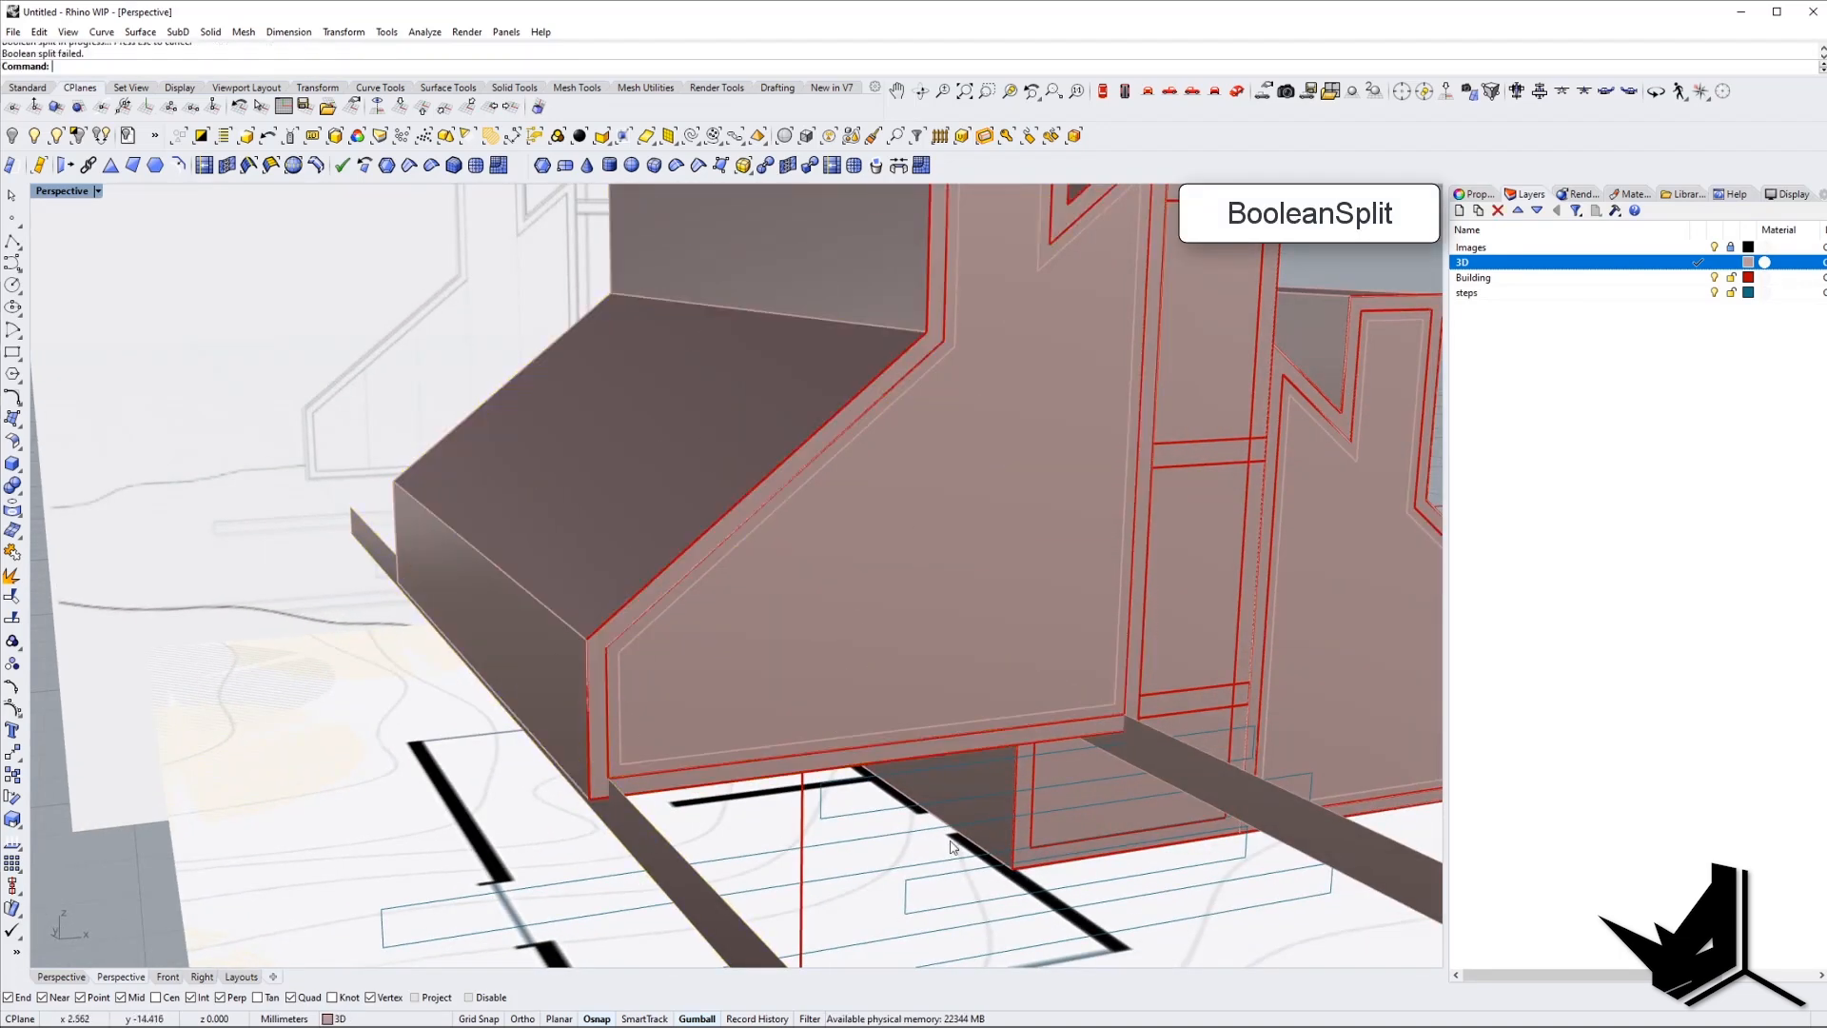
type("Bs")
key("Return")
left_click(706, 456)
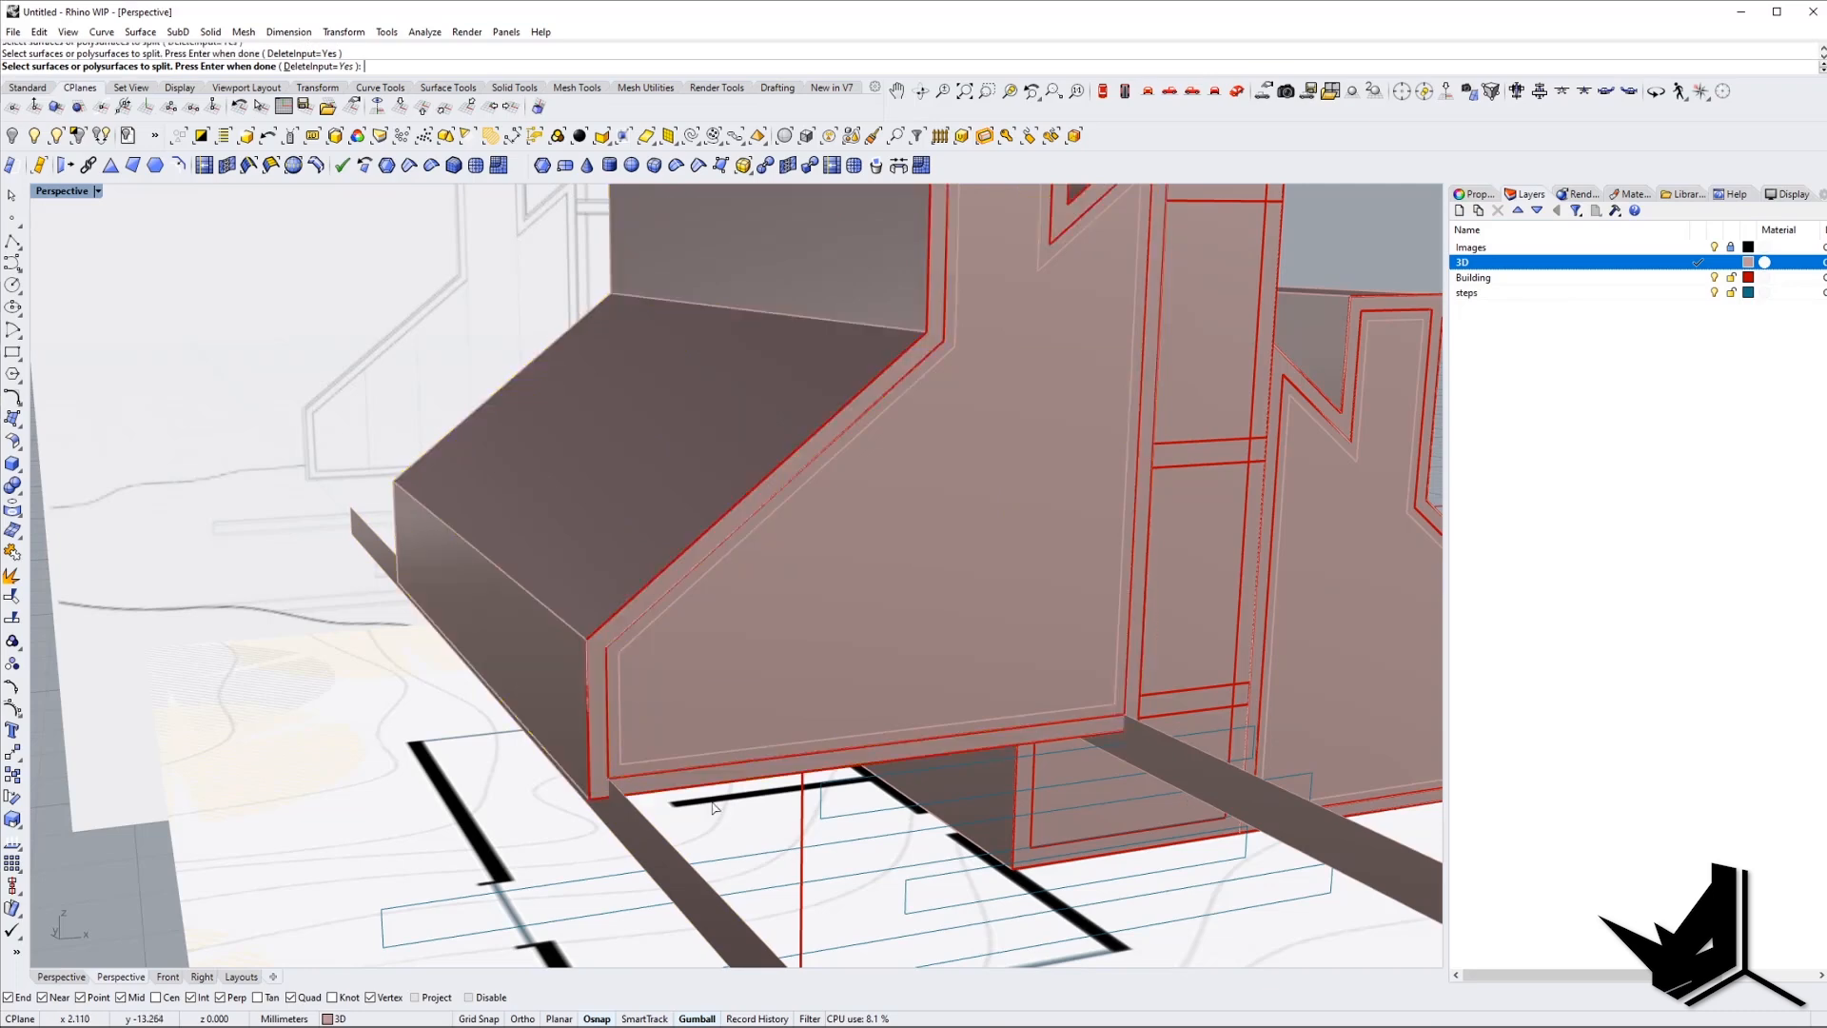
key("Return")
key("Escape")
Enlarge the two cutting surfaces vertically so they extend beyond the shell's bottom strip.
right_click_drag(735, 816, 745, 800)
scroll(1162, 779, "down", 4)
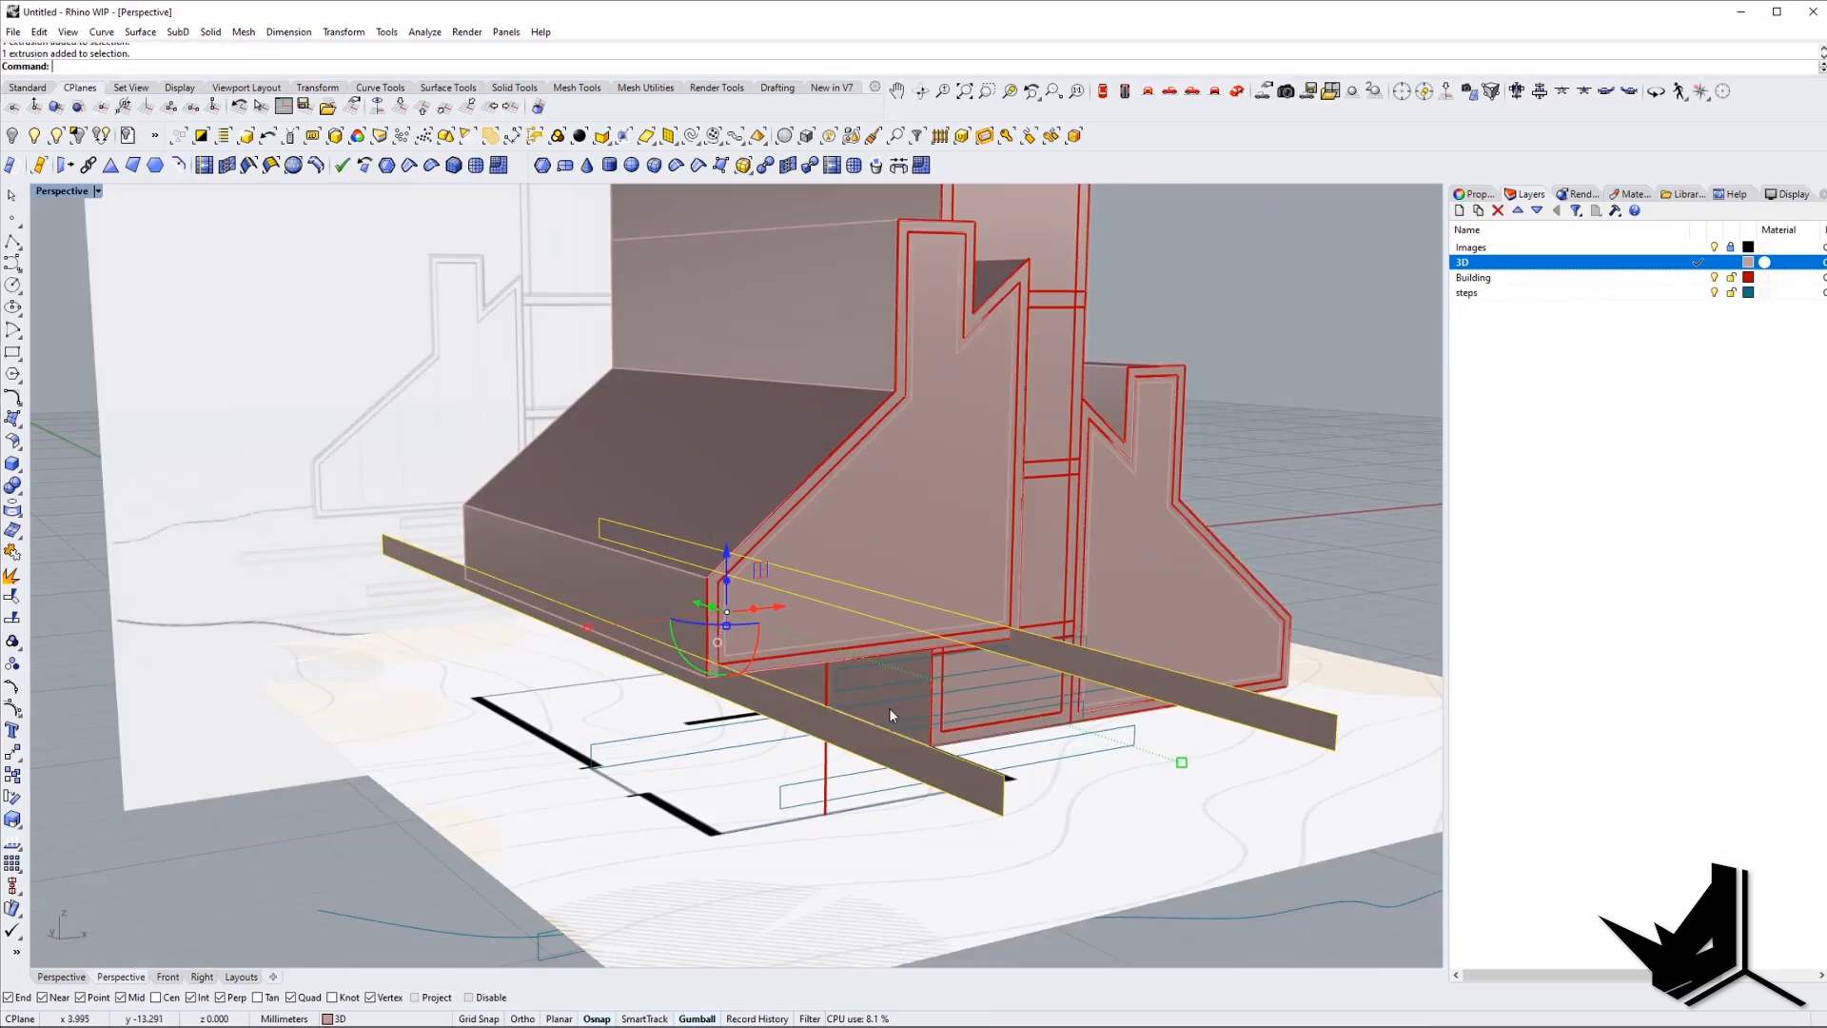
right_click_drag(893, 706, 908, 704)
key("Escape")
right_click_drag(766, 772, 852, 815)
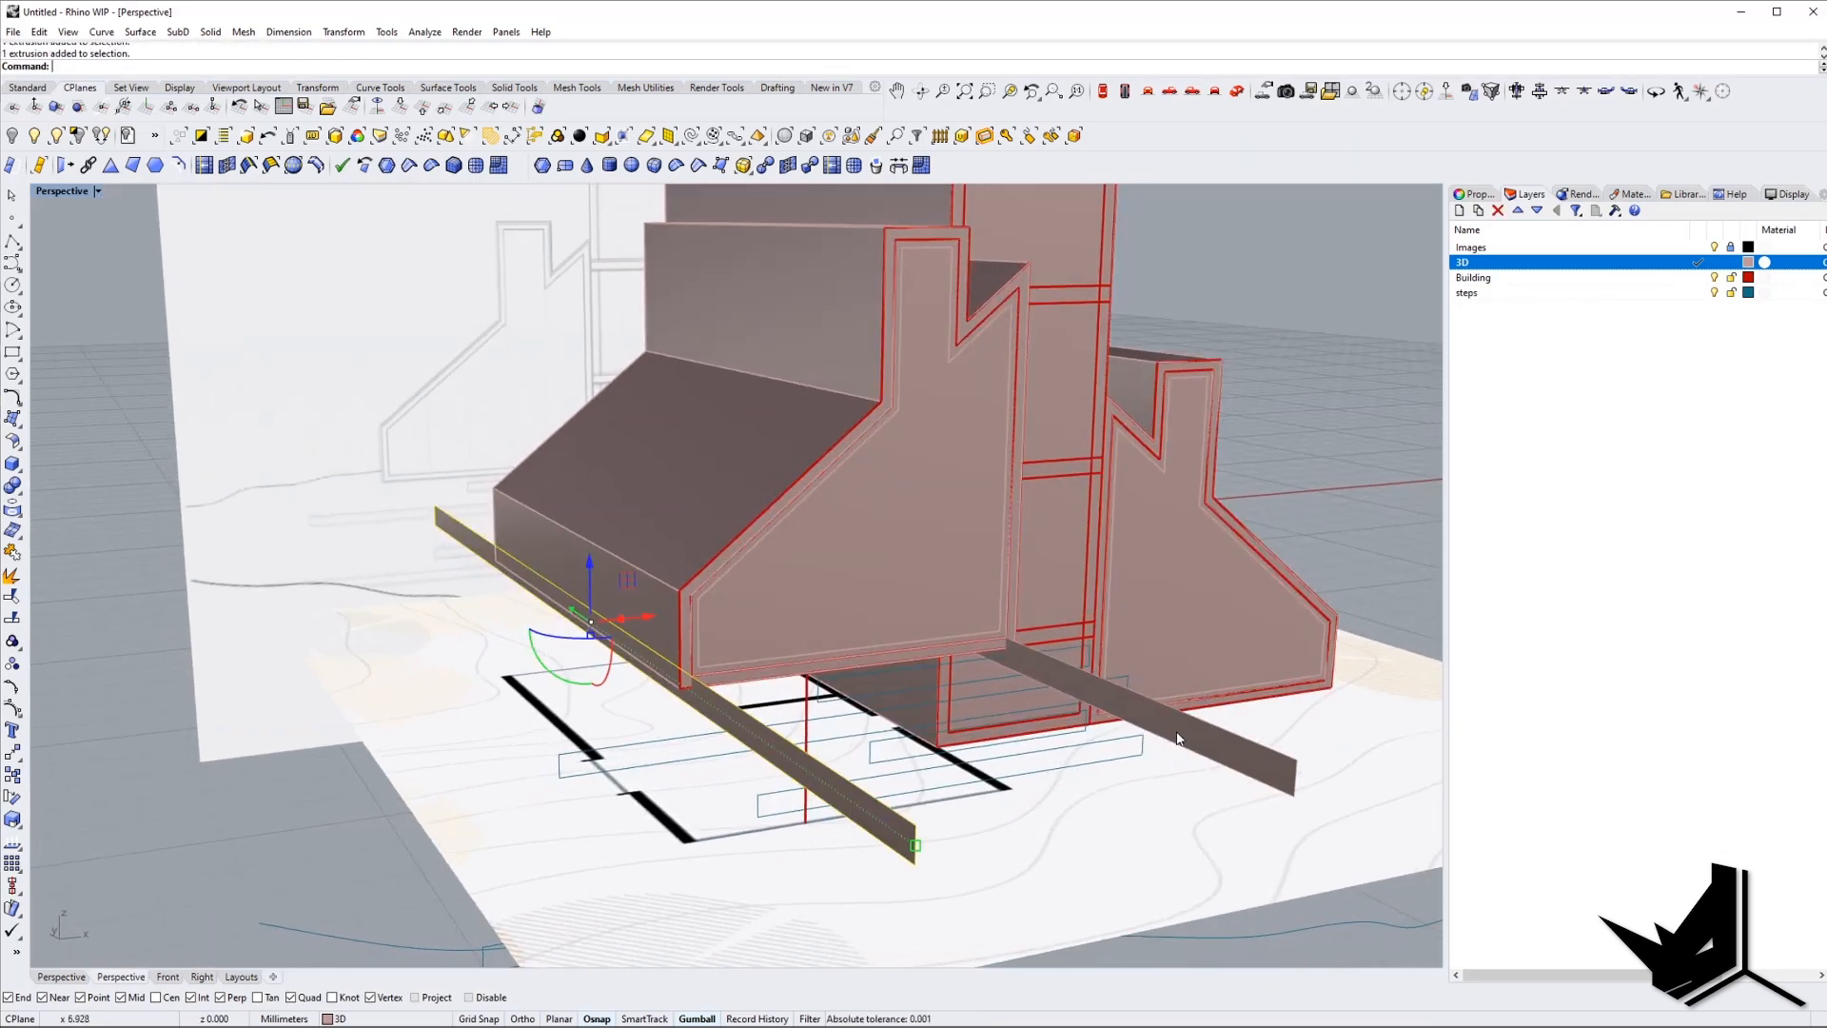
left_click_drag(735, 620, 741, 639)
Try to split the outer shell with BooleanSplit using both enlarged cutting surfaces.
key("Escape")
type("Bs")
key("Return")
left_click(882, 549)
key("Return")
left_click(1133, 696)
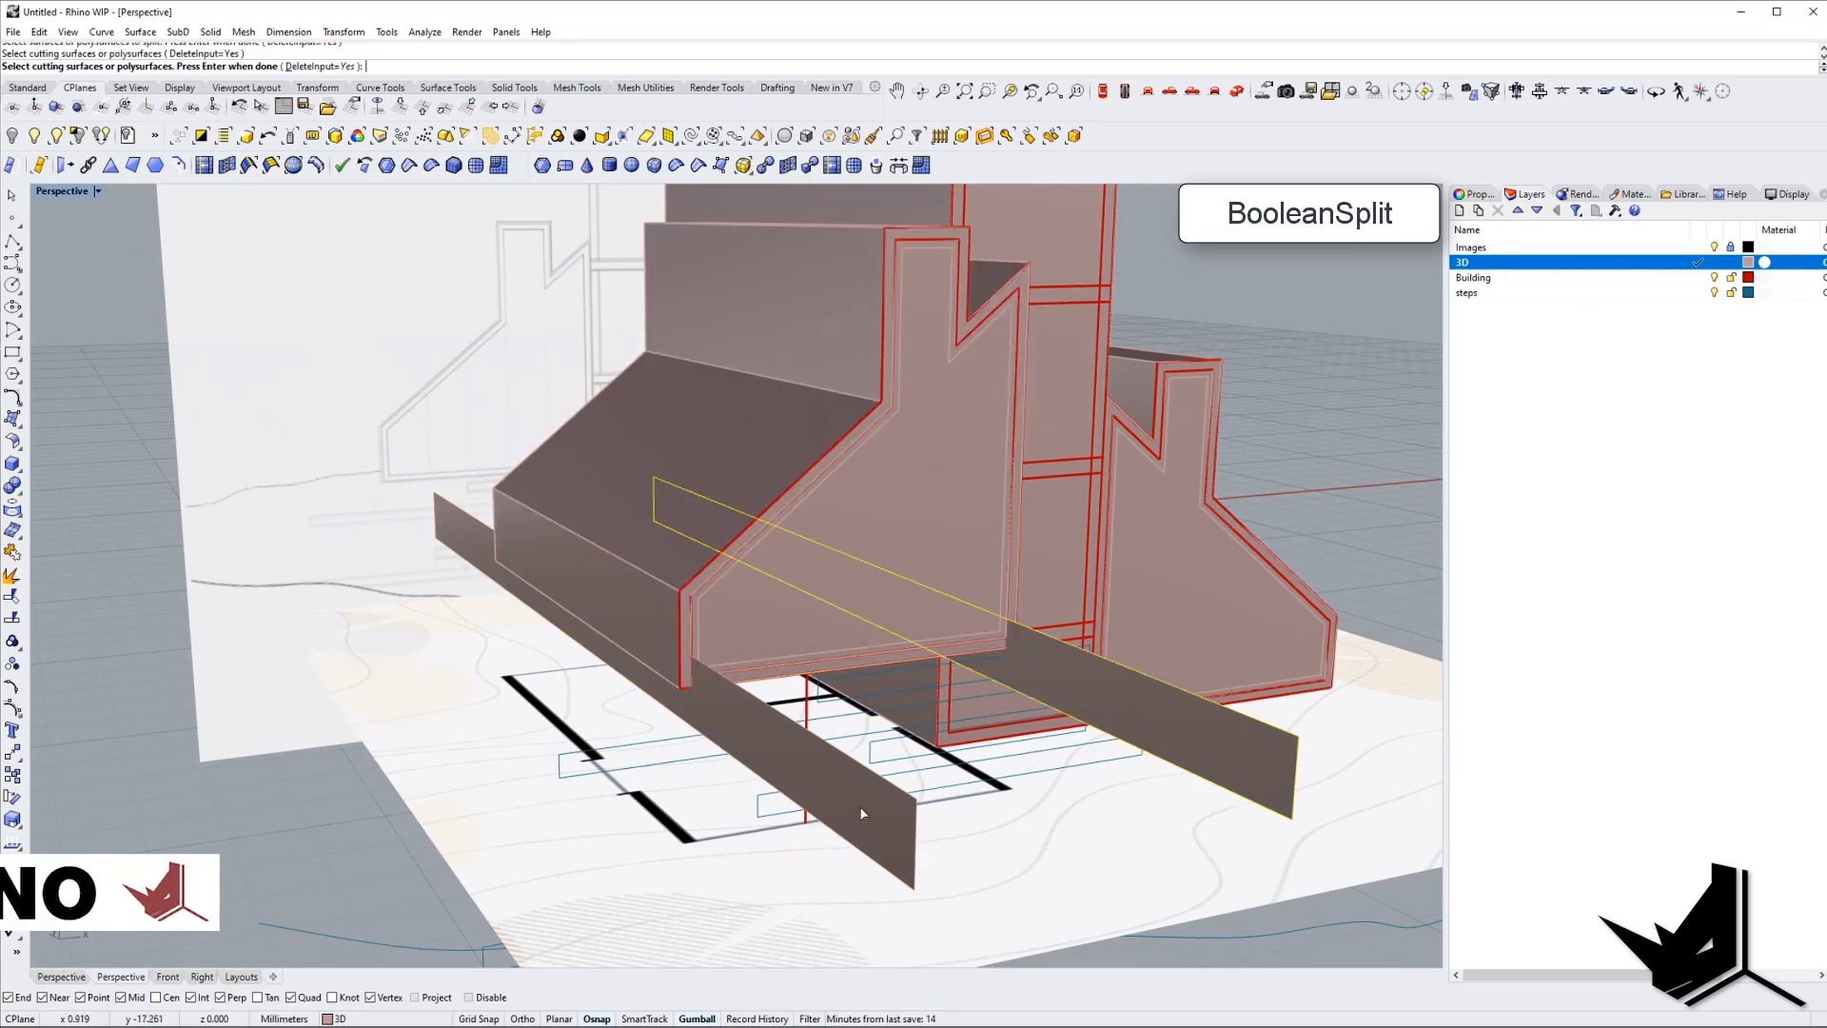
left_click(859, 806)
key("Return")
Isolate the single-support house's outer shell together with the two cutting surfaces.
scroll(672, 656, "up", 2)
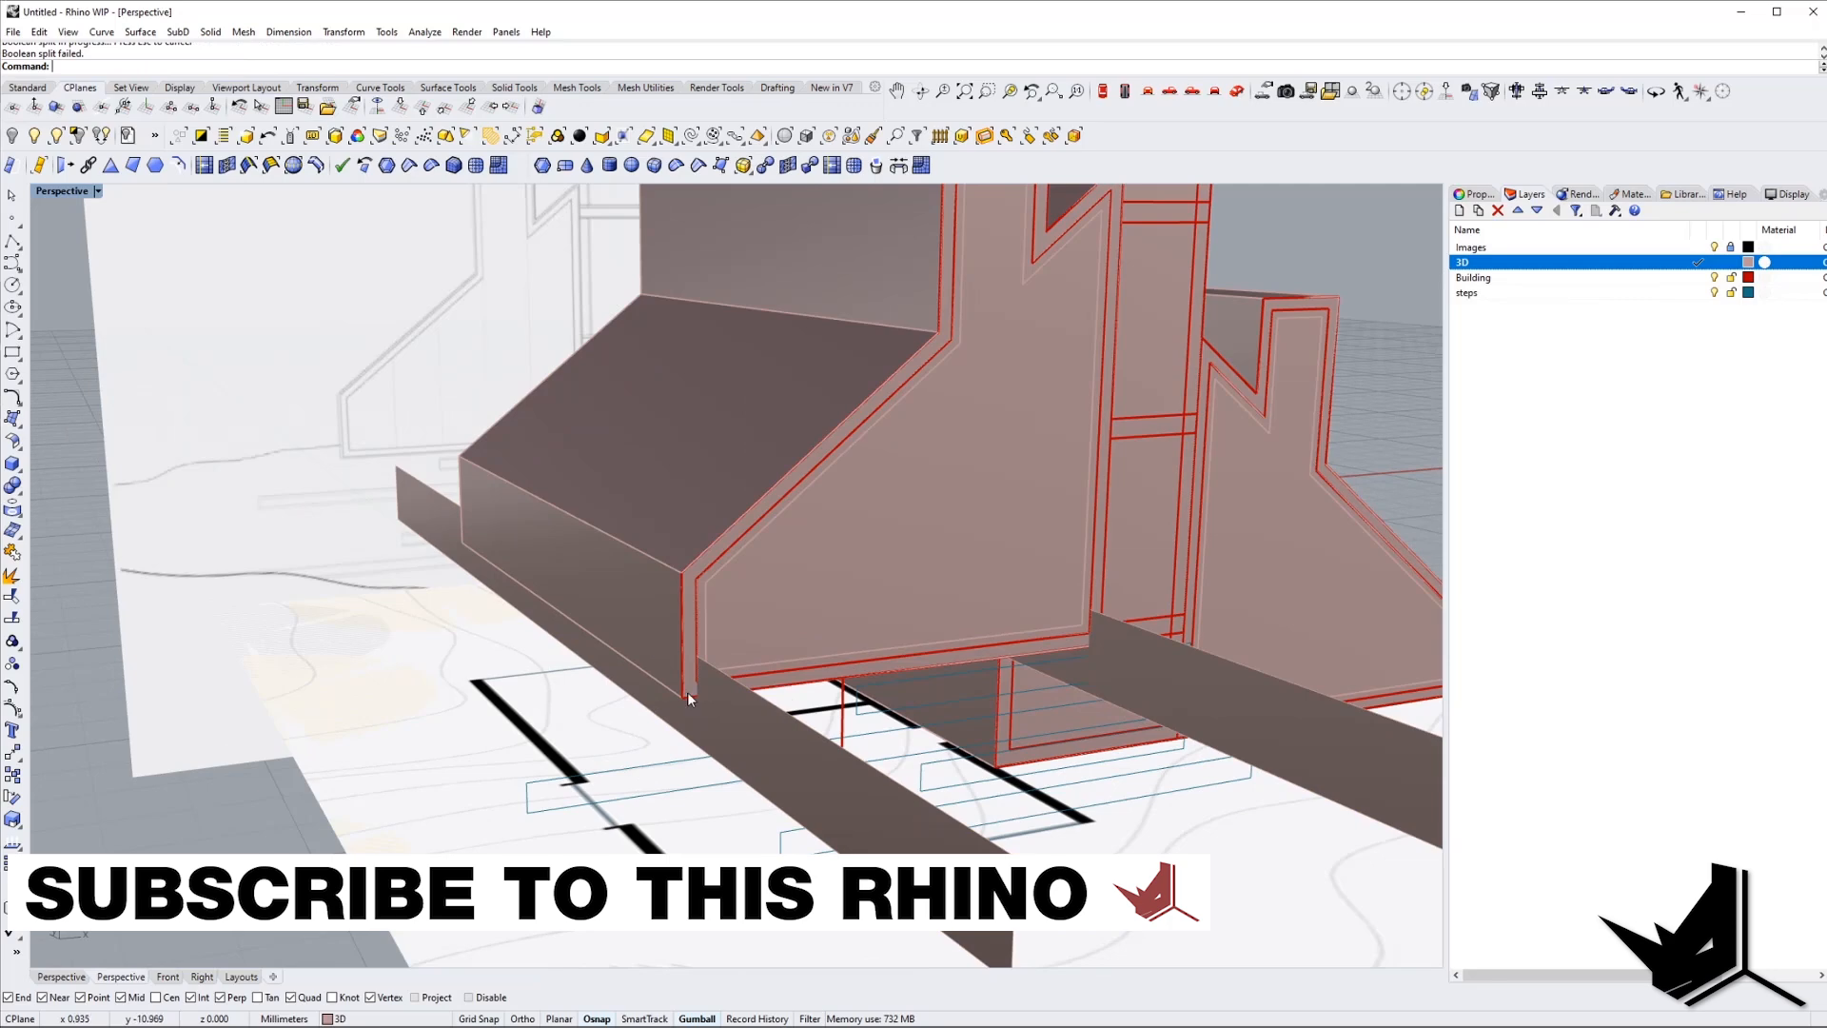
right_click_drag(672, 655, 632, 638)
left_click(622, 618)
left_click(783, 802, "shift")
left_click(79, 136)
key("Escape")
Delete the two cutting surfaces beside the isolated shell.
right_click_drag(918, 524, 847, 545)
scroll(747, 602, "up", 2)
right_click_drag(722, 617, 685, 634)
left_click(357, 753)
key("Delete")
right_click_drag(571, 743, 819, 808)
left_click(1127, 801)
key("Delete")
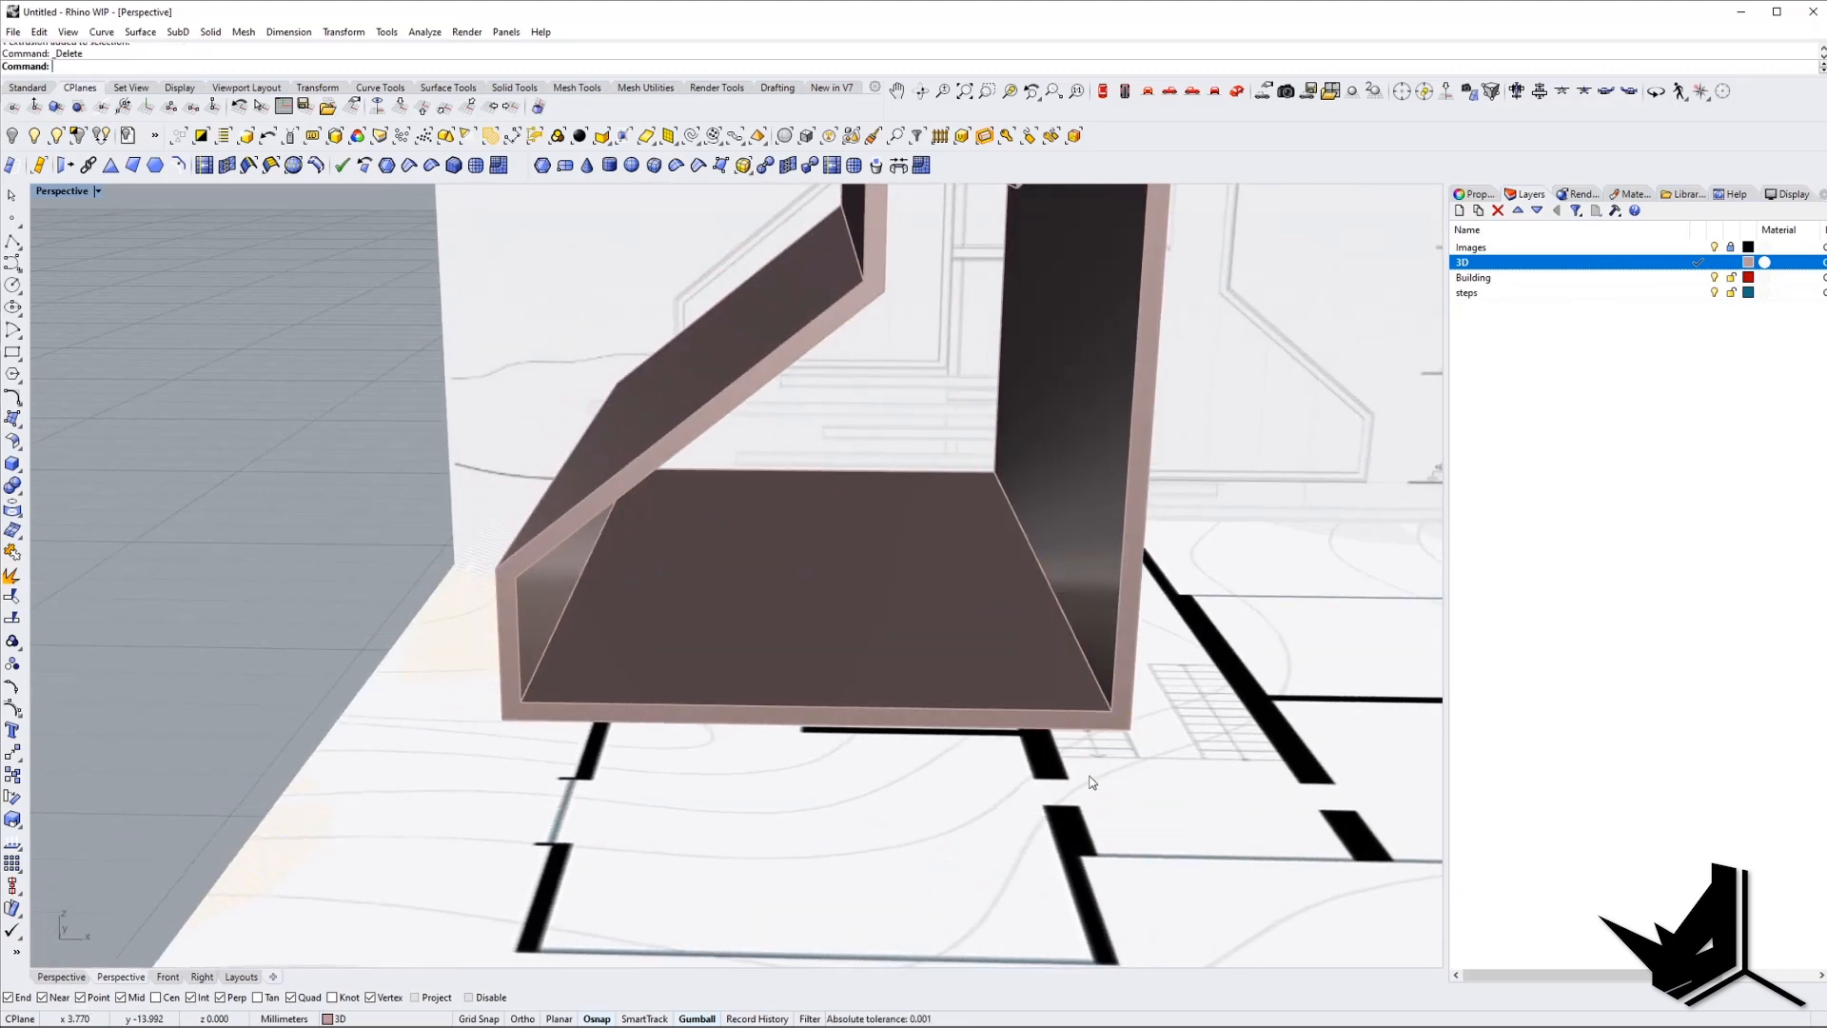
Undo the last gumball extrusion.
right_click_drag(961, 795, 1089, 718)
scroll(1047, 718, "down", 4)
key("ctrl+z")
key("ctrl+z")
Extract the shell's frame-shaped front face with ExtractSrf and hide the rest of the shell.
right_click_drag(695, 699, 787, 748)
scroll(847, 656, "up", 3)
left_click(797, 668, "ctrl+shift")
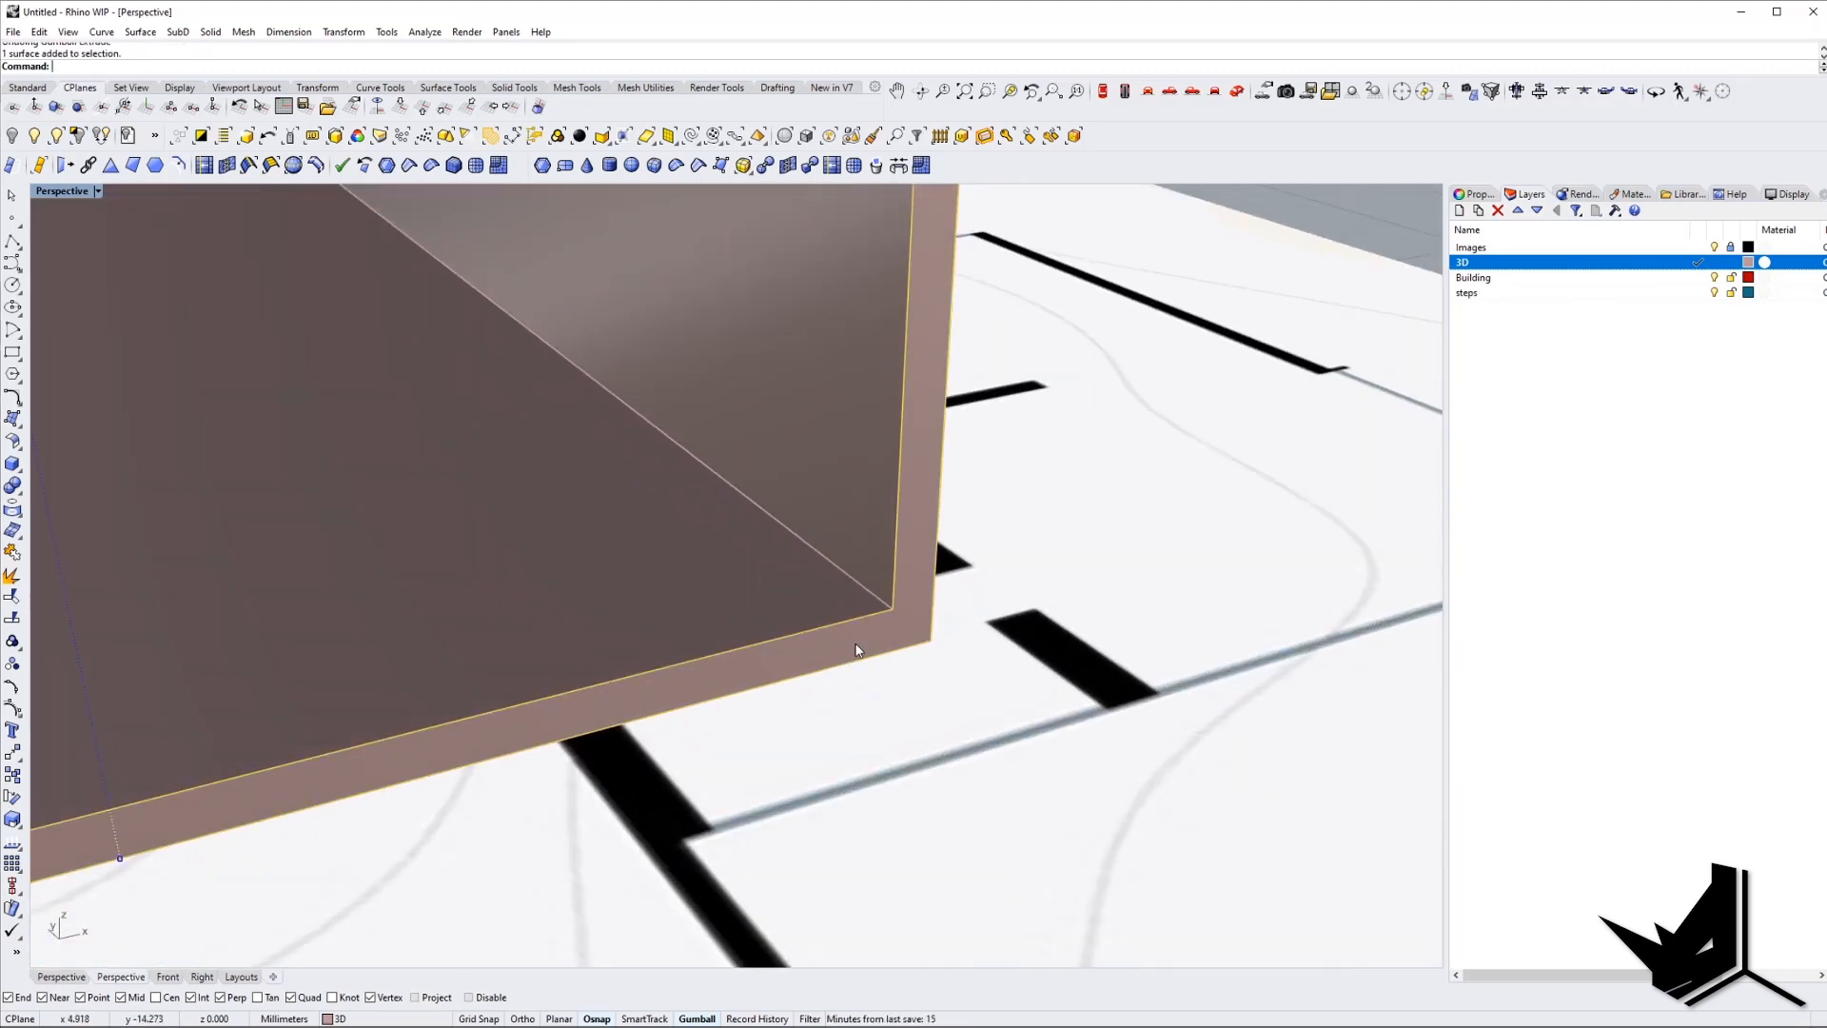
scroll(795, 670, "down", 8)
type("ExtractSrf")
key("Return")
left_click(596, 558)
right_click_drag(597, 558, 601, 564)
scroll(600, 562, "down", 2)
left_click(12, 136)
Draw lines from the lower inner corners of the extracted front face down to its bottom edge.
right_click_drag(751, 530, 484, 736)
scroll(443, 746, "up", 2)
type("line")
key("Return")
scroll(487, 704, "up", 2)
left_click(494, 712)
Trim away the bottom strip of the extracted front face between the two lines and delete the cutting lines.
right_click_drag(799, 691, 695, 548)
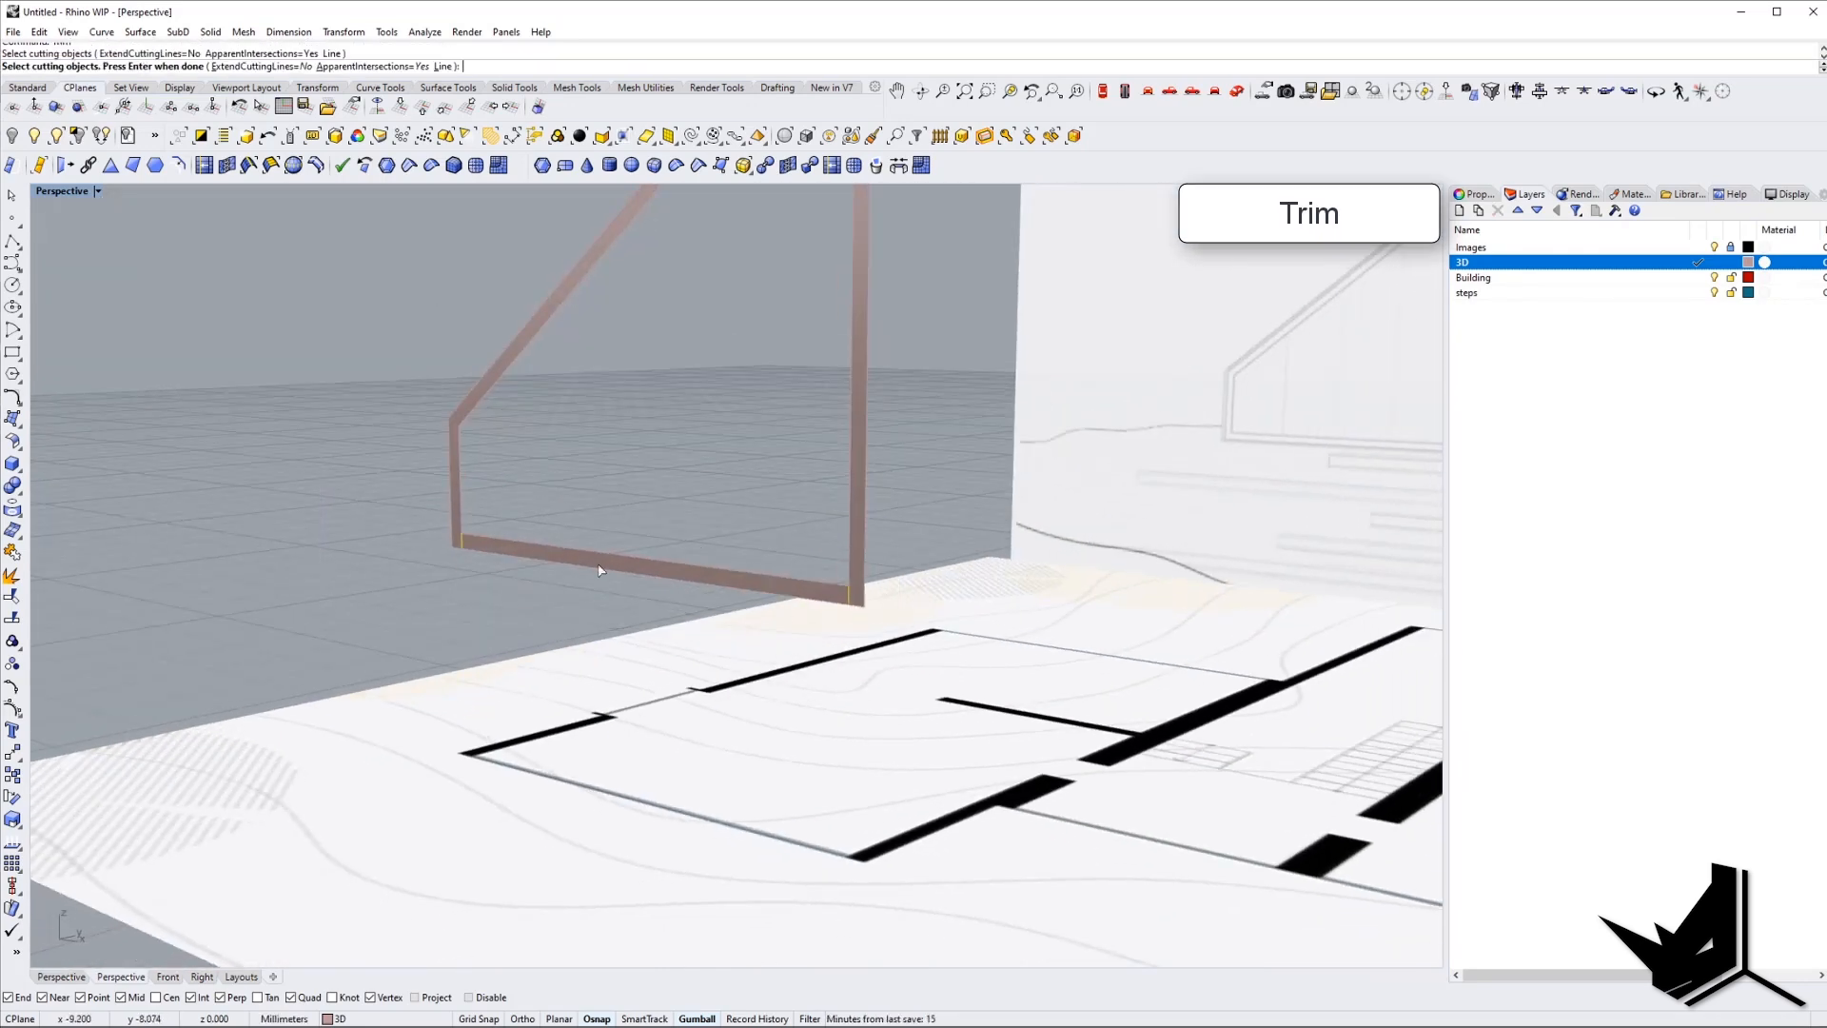
scroll(609, 571, "up", 2)
key("Escape")
left_click(389, 549)
right_click_drag(389, 550, 952, 652)
right_click_drag(600, 545, 532, 577)
left_click(382, 502)
Bring the hidden shell back with ShowSelected so it is displayed with the trimmed front face.
scroll(785, 584, "down", 10)
right_click_drag(785, 584, 830, 607)
left_click(56, 136)
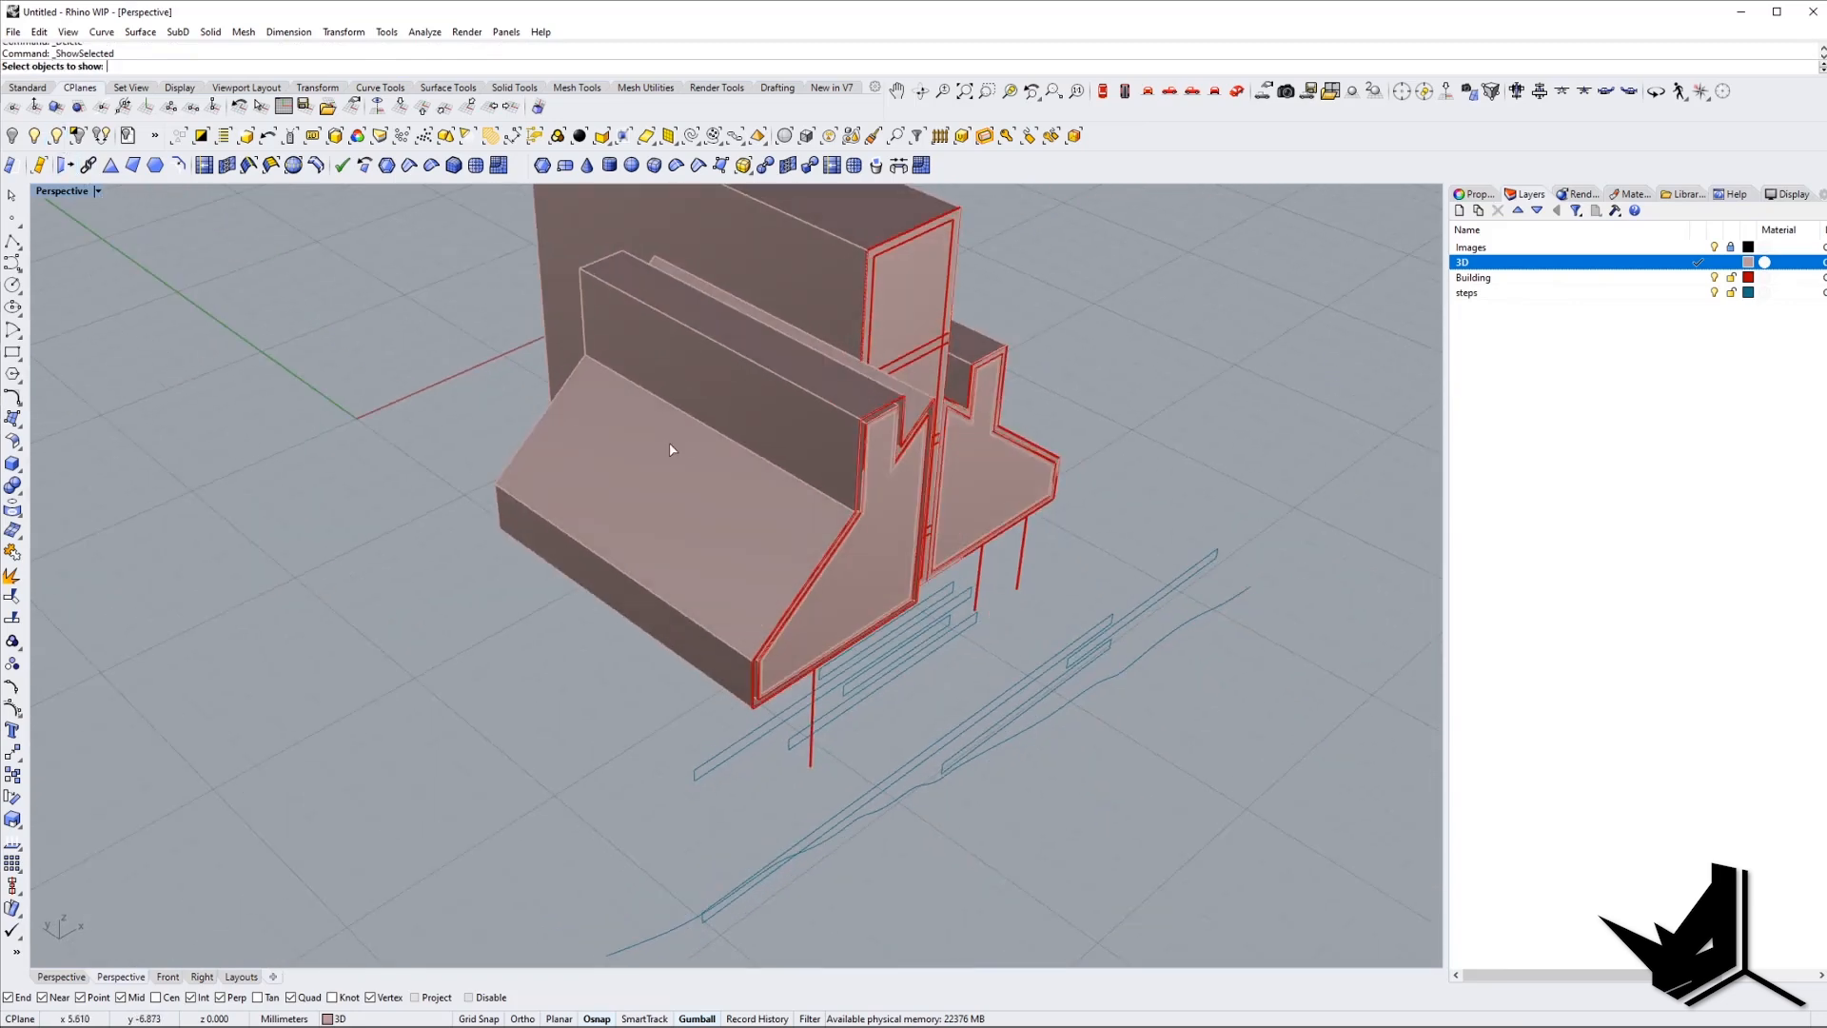
scroll(894, 626, "up", 6)
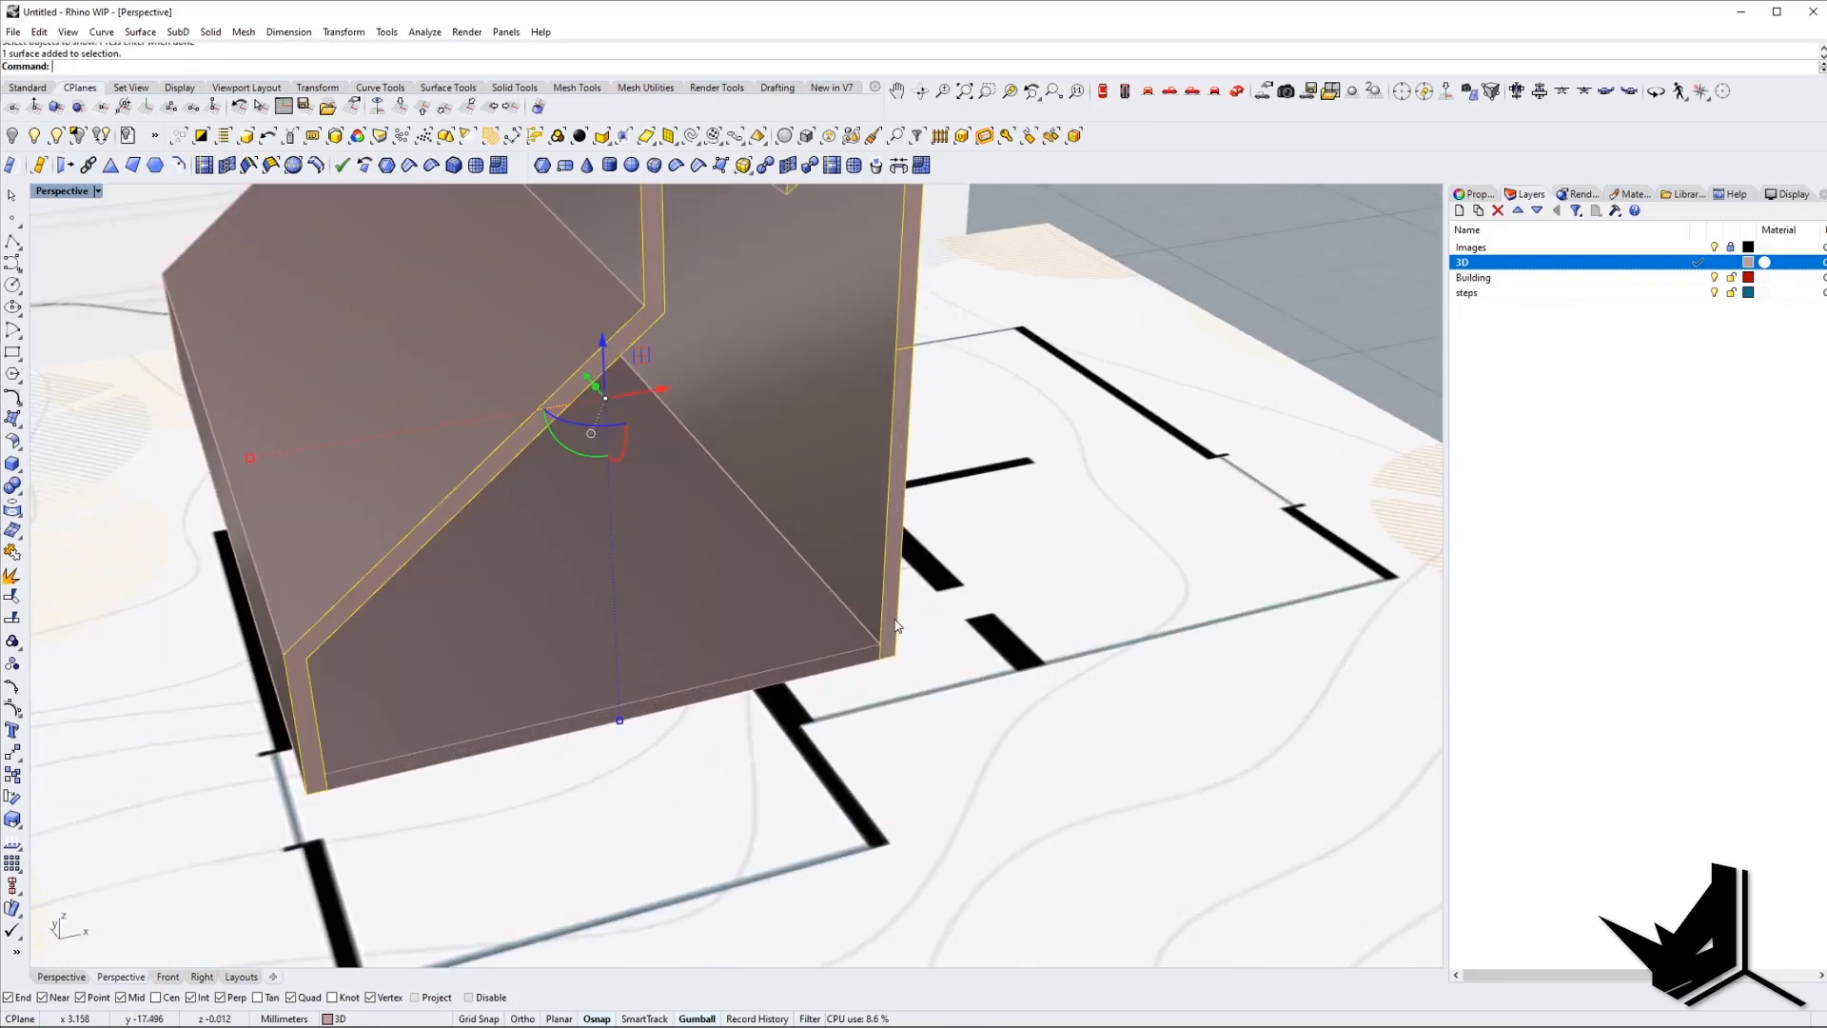
Extrude the trimmed front face along the full depth of the house with ExtrudeSrf and delete the original shell.
scroll(894, 626, "down", 5)
right_click_drag(895, 626, 742, 533)
type("ExtrudeSrf")
key("Return")
left_click(540, 310)
scroll(772, 705, "up", 5)
left_click(773, 706)
key("Delete")
scroll(772, 706, "down", 5)
right_click_drag(773, 705, 759, 685)
scroll(759, 685, "up", 5)
right_click_drag(624, 631, 544, 571)
left_click(544, 571)
scroll(545, 571, "up", 3)
key("Escape")
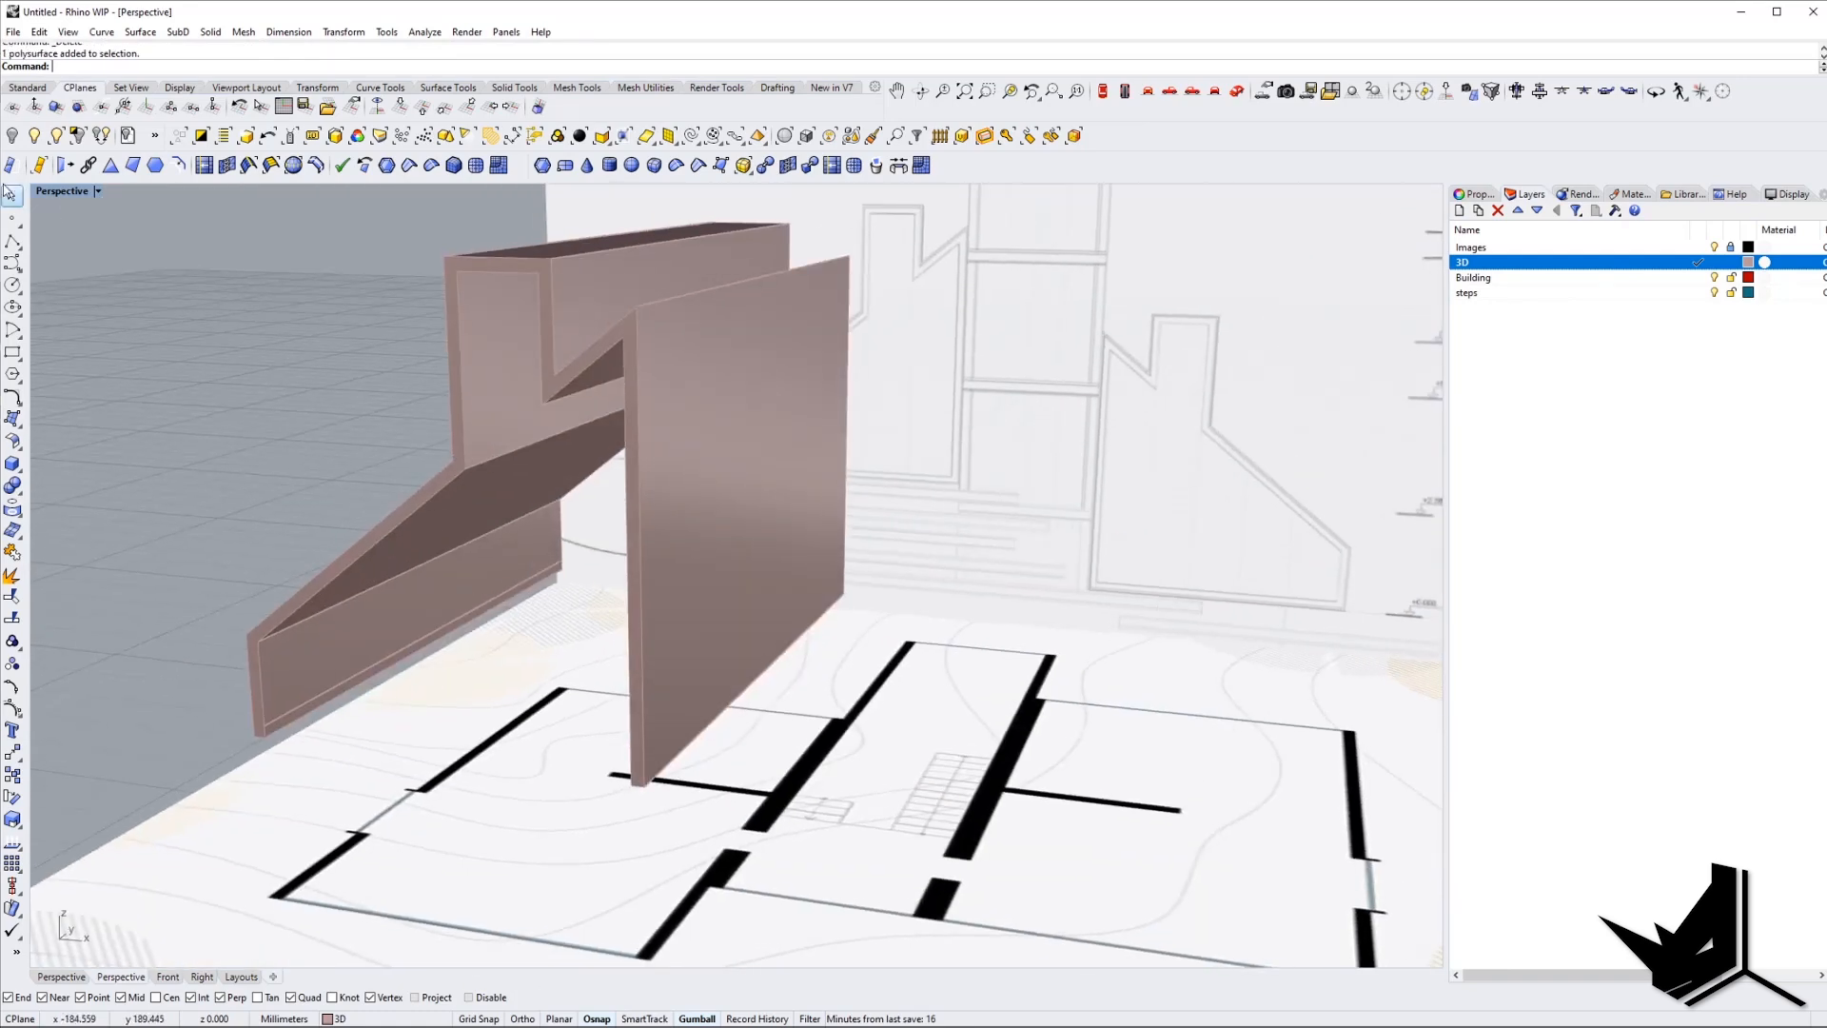
Bring the hidden frame and interior volumes back into view with ShowSelected.
left_click(56, 138)
right_click_drag(476, 504, 544, 525)
left_click(543, 524)
key("Return")
right_click_drag(624, 657, 476, 549)
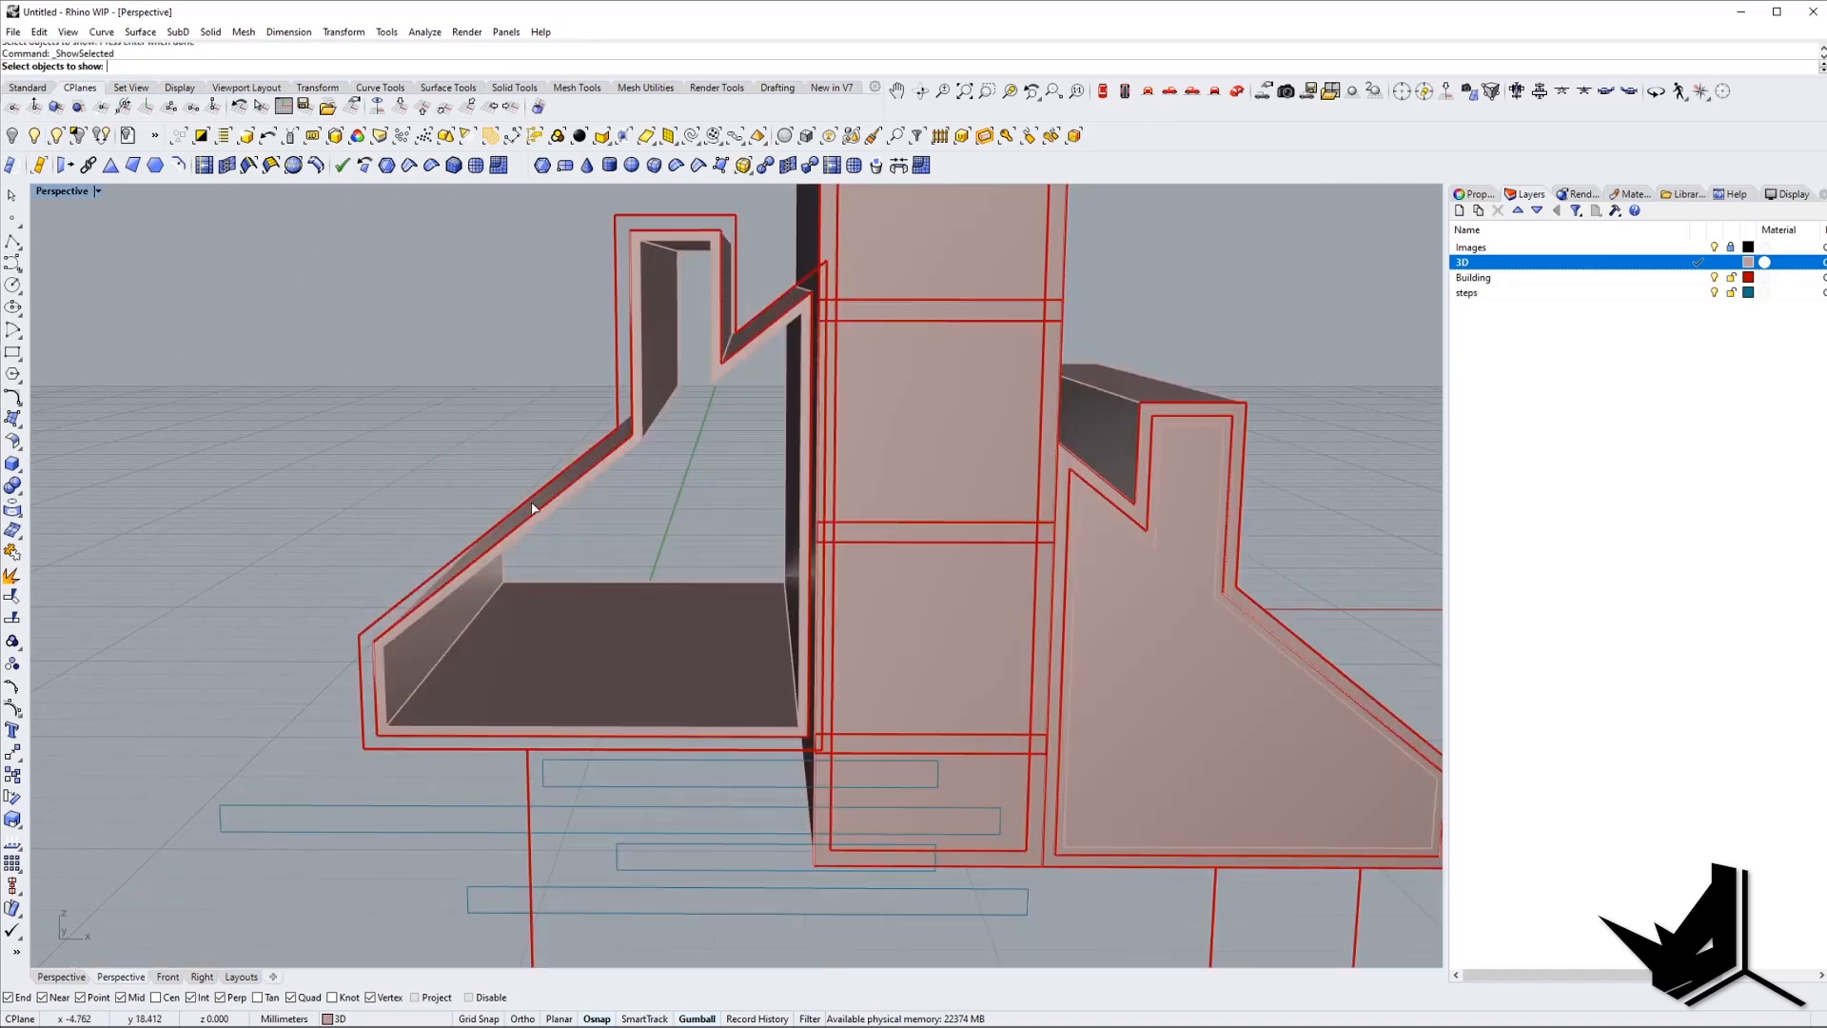
scroll(388, 620, "up", 3)
scroll(397, 659, "down", 6)
scroll(244, 716, "up", 3)
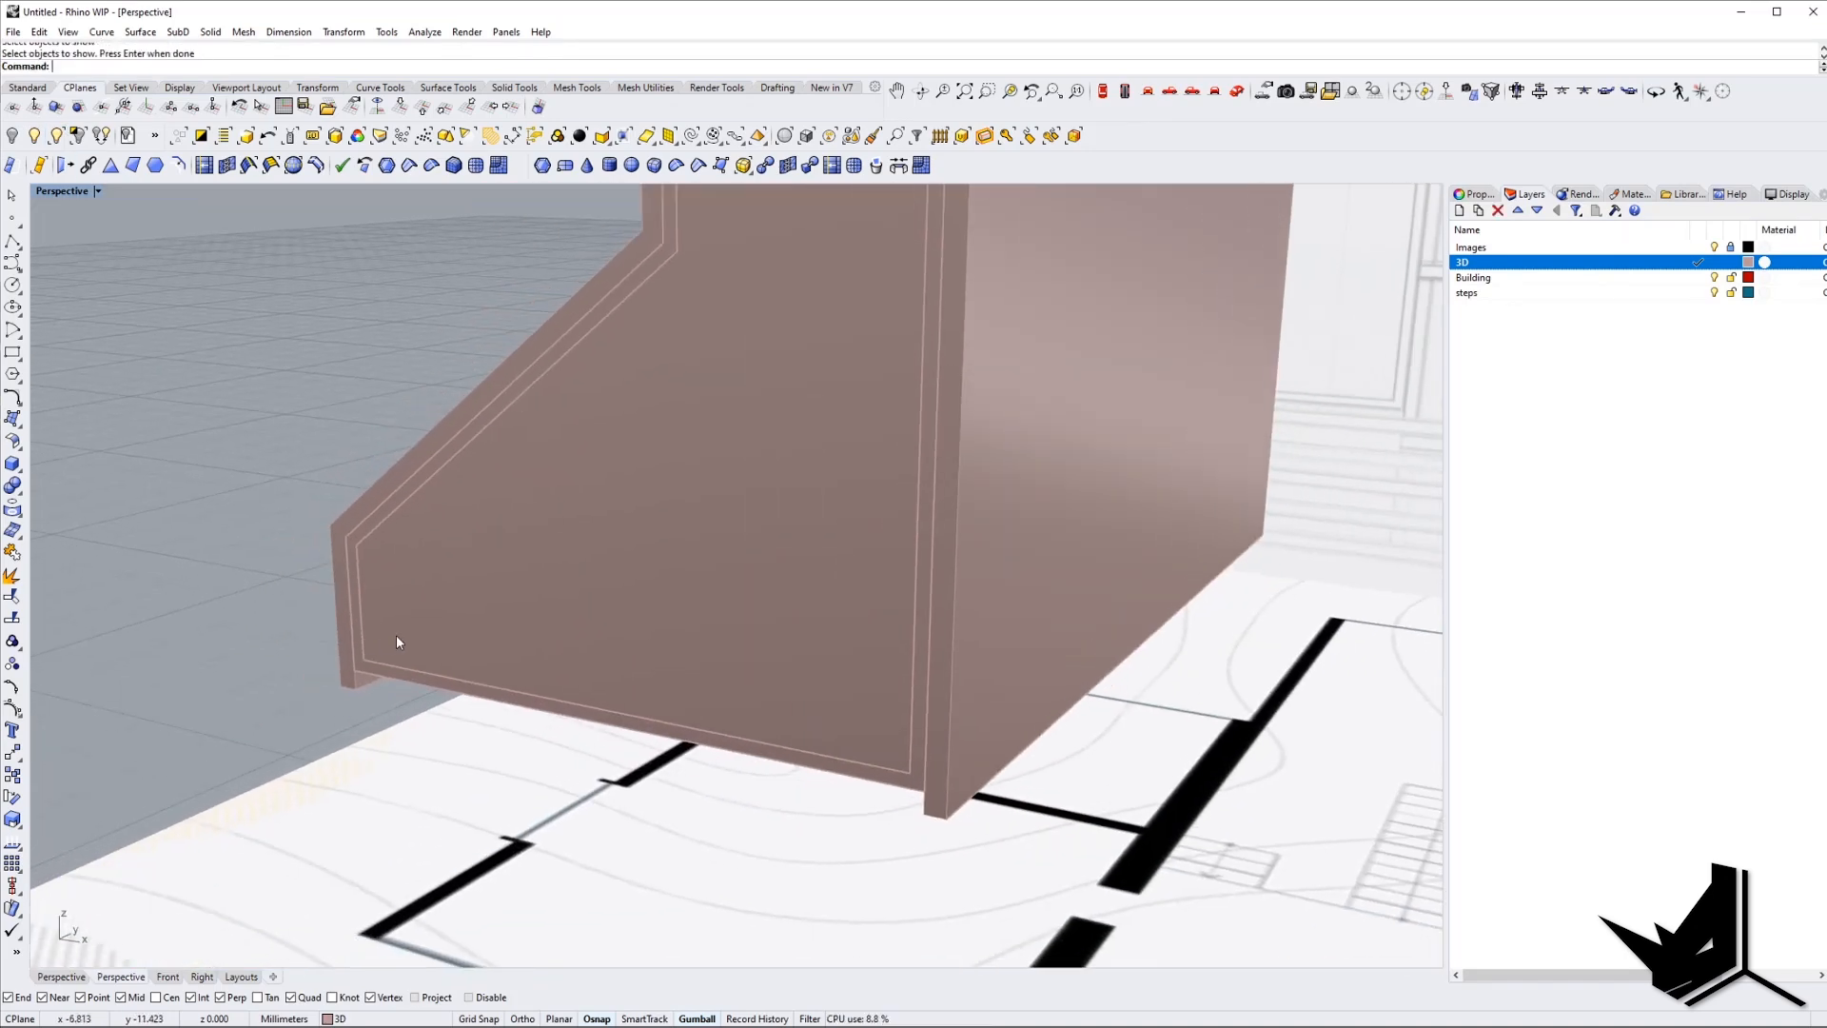
Scale the frame and interior volumes slightly shorter along the house's depth so they sit back inside the shell.
left_click(431, 609)
scroll(434, 609, "down", 5)
right_click_drag(433, 609, 381, 642)
scroll(552, 555, "up", 6)
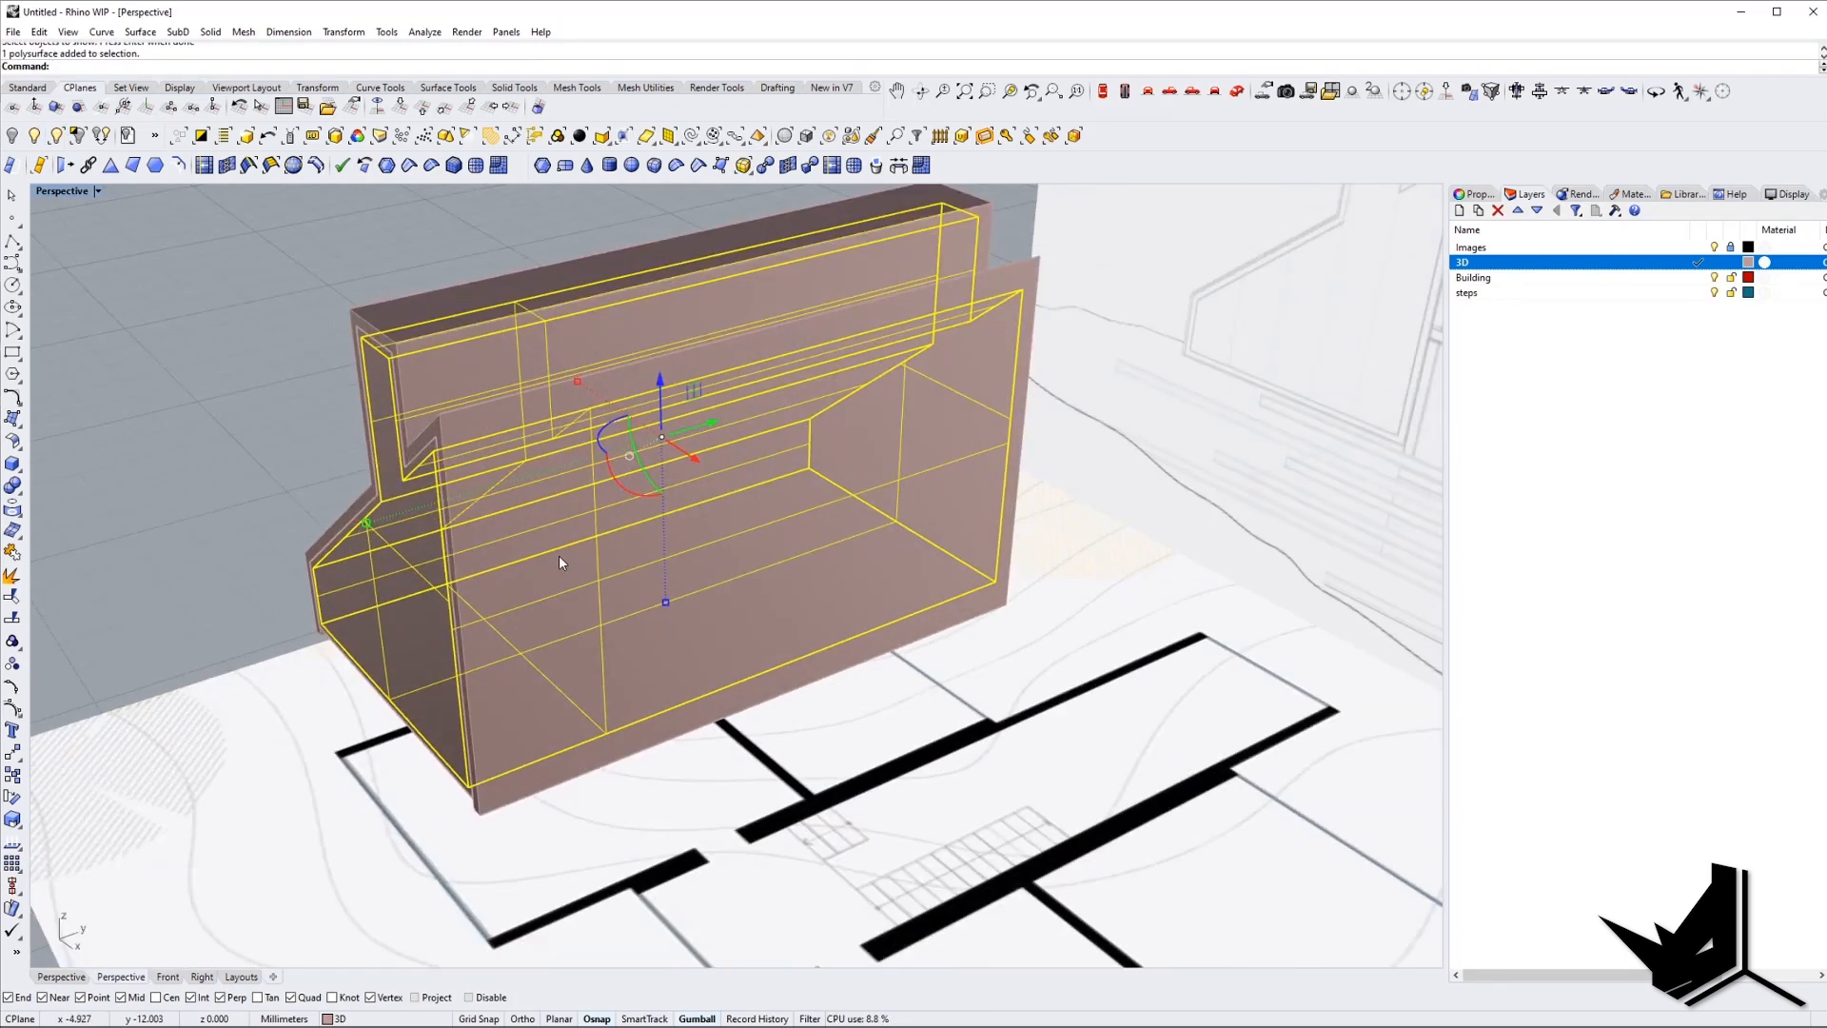
key("Escape")
scroll(441, 559, "down", 5)
scroll(469, 612, "up", 5)
left_click(428, 521)
scroll(427, 521, "down", 7)
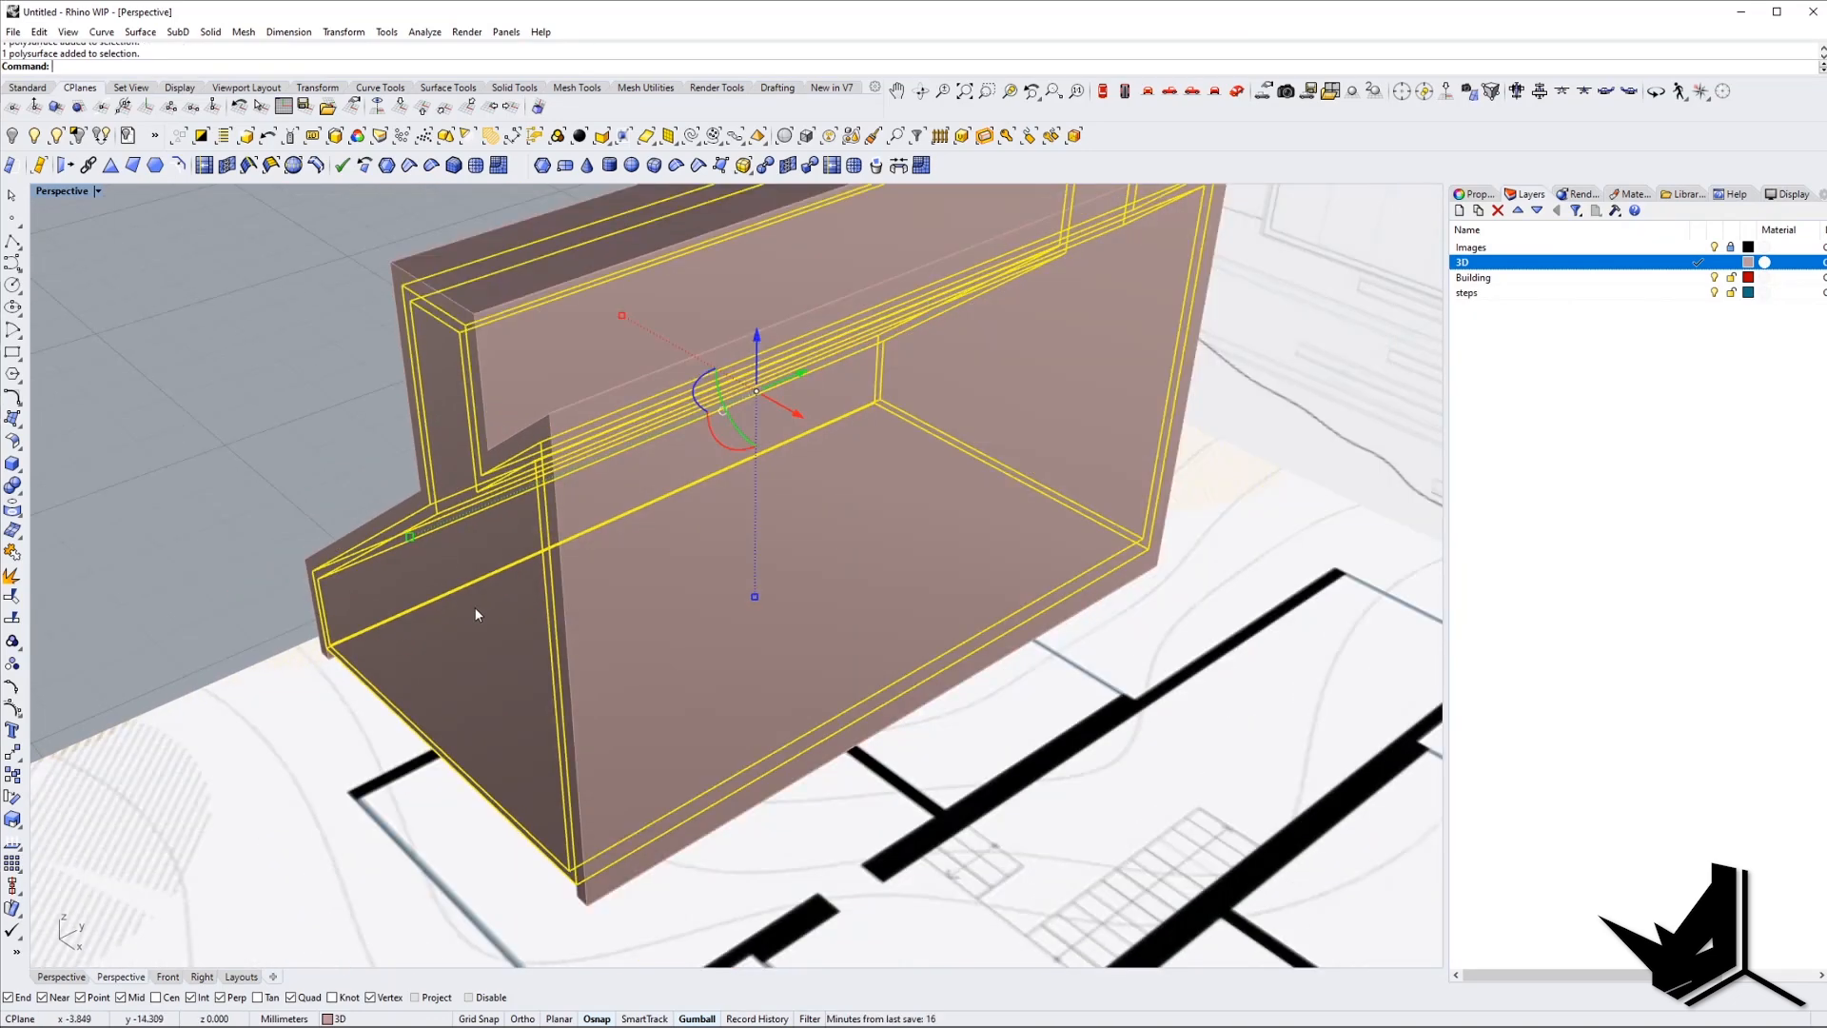
right_click_drag(467, 612, 477, 608)
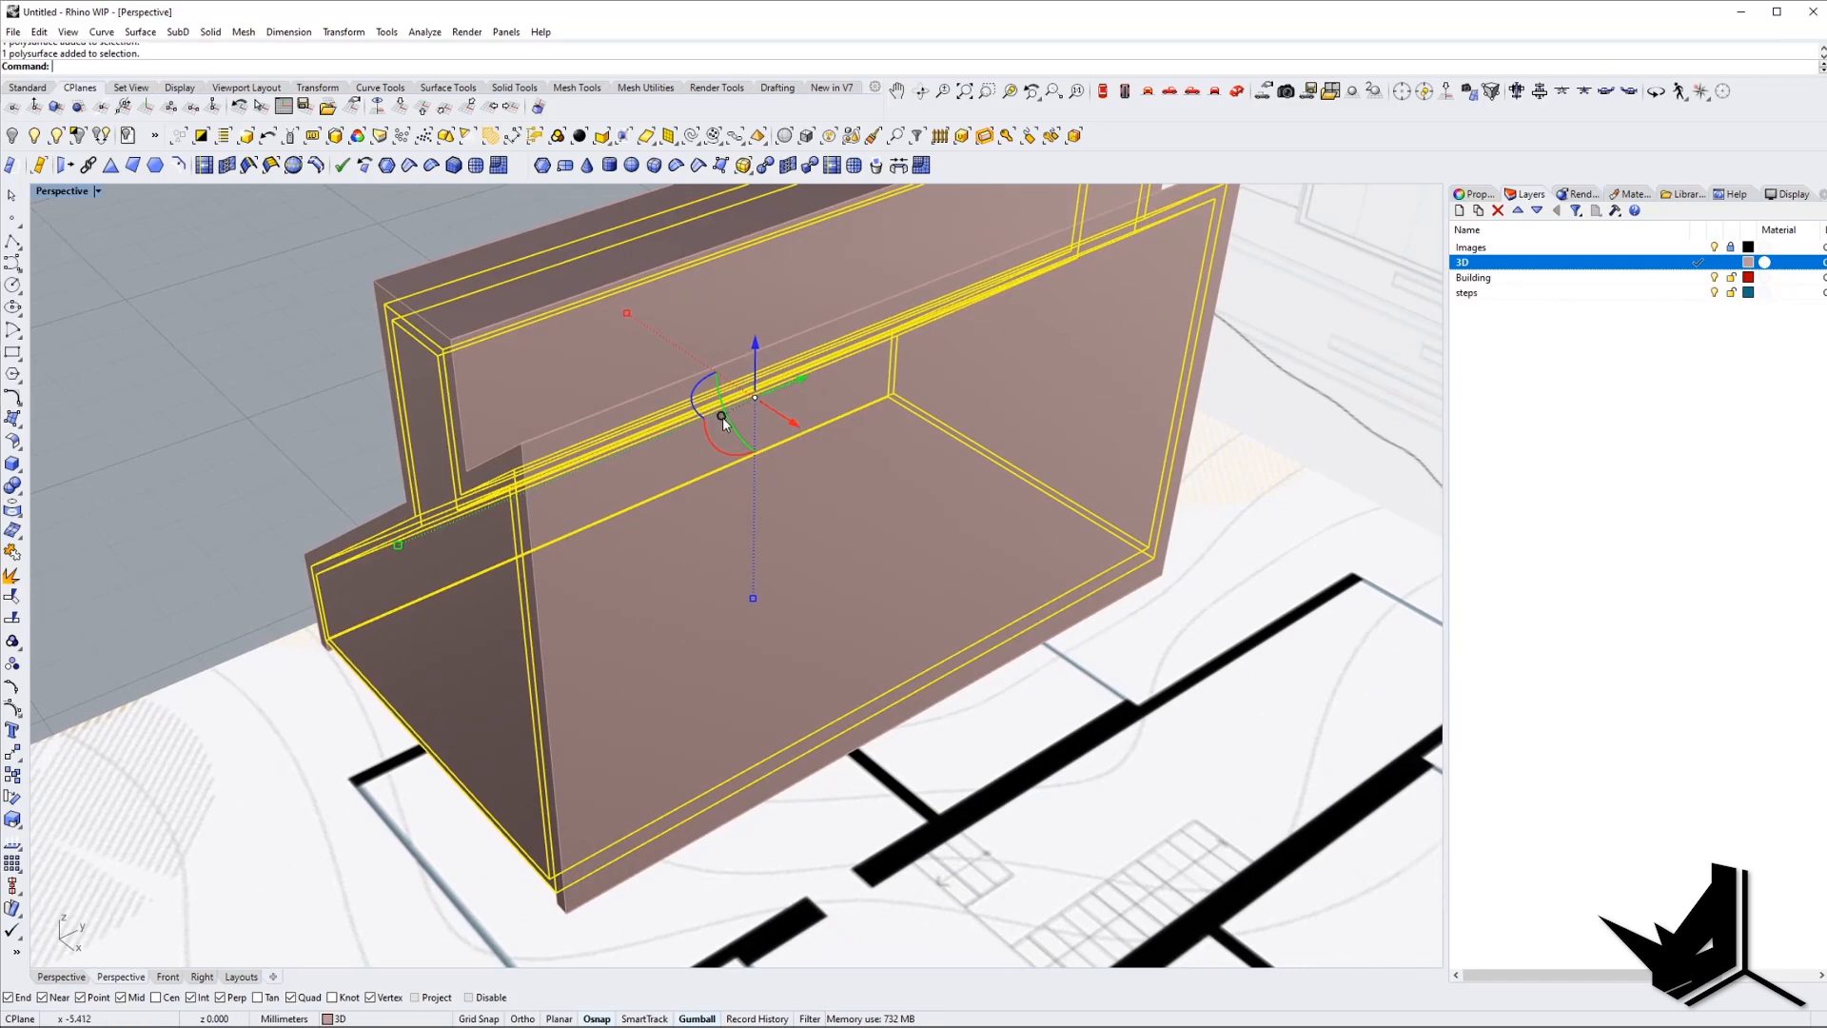
scroll(392, 549, "up", 3)
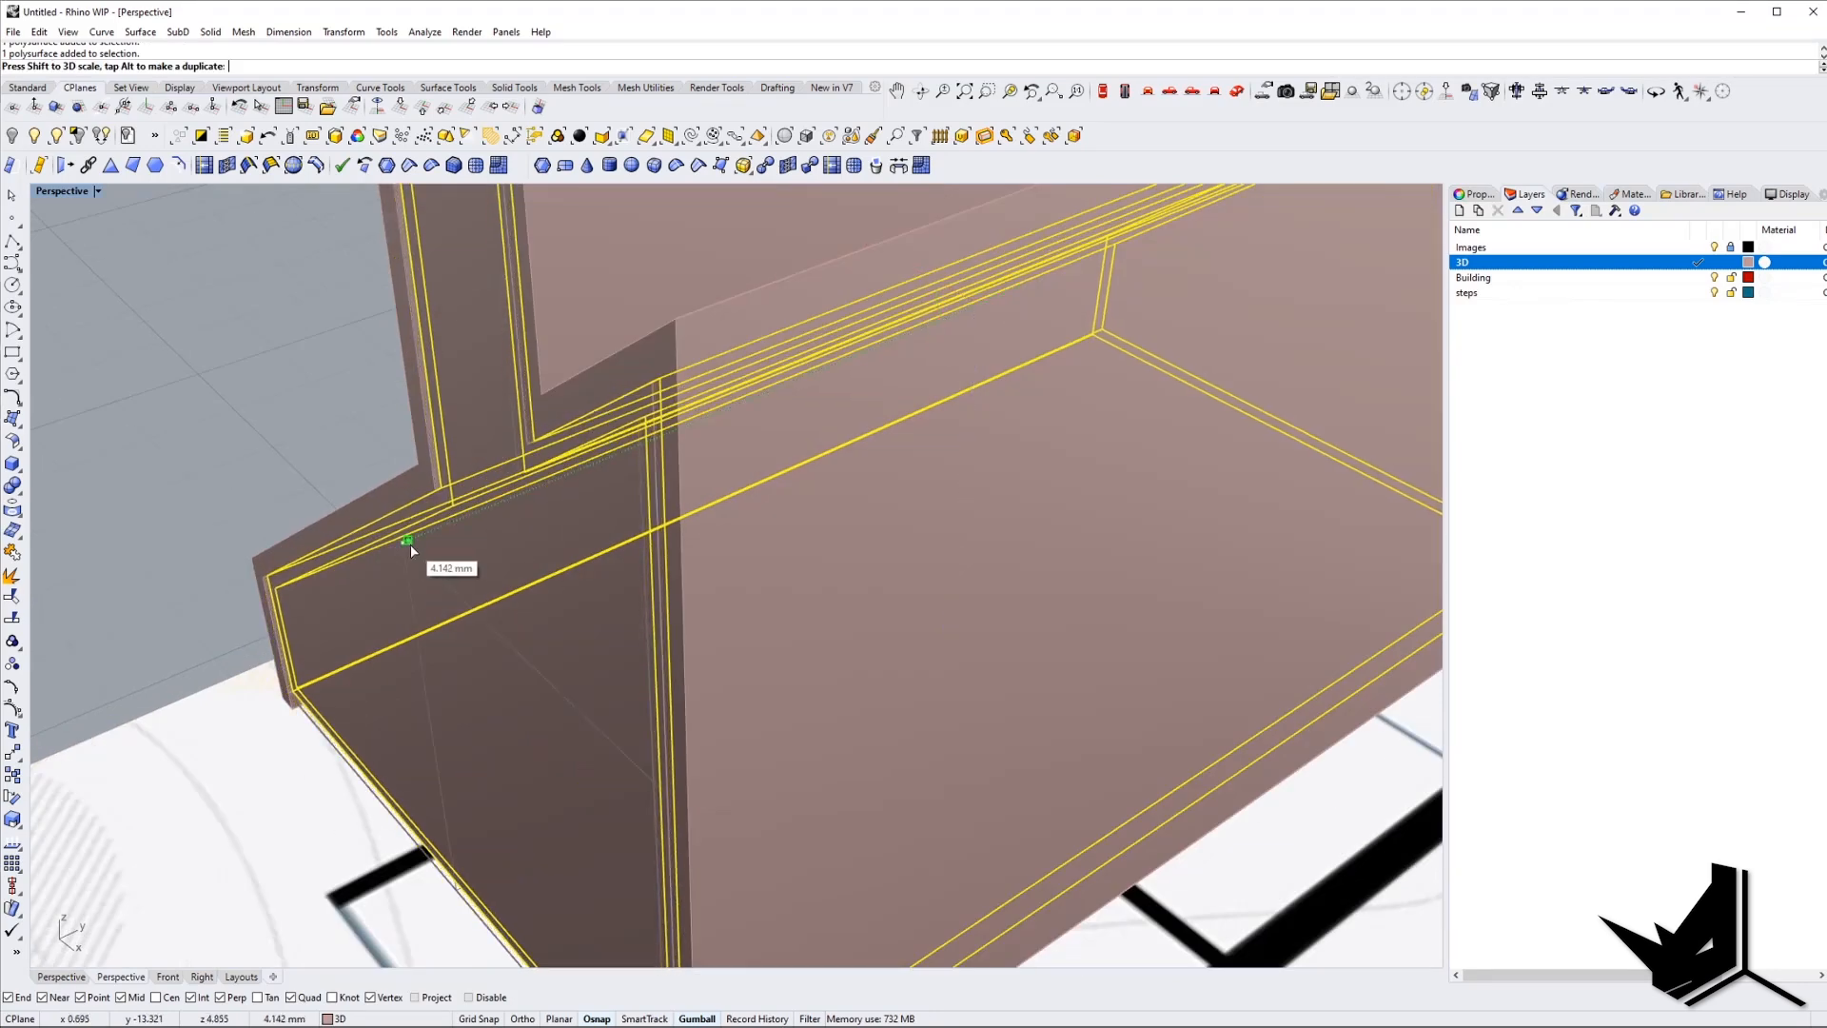
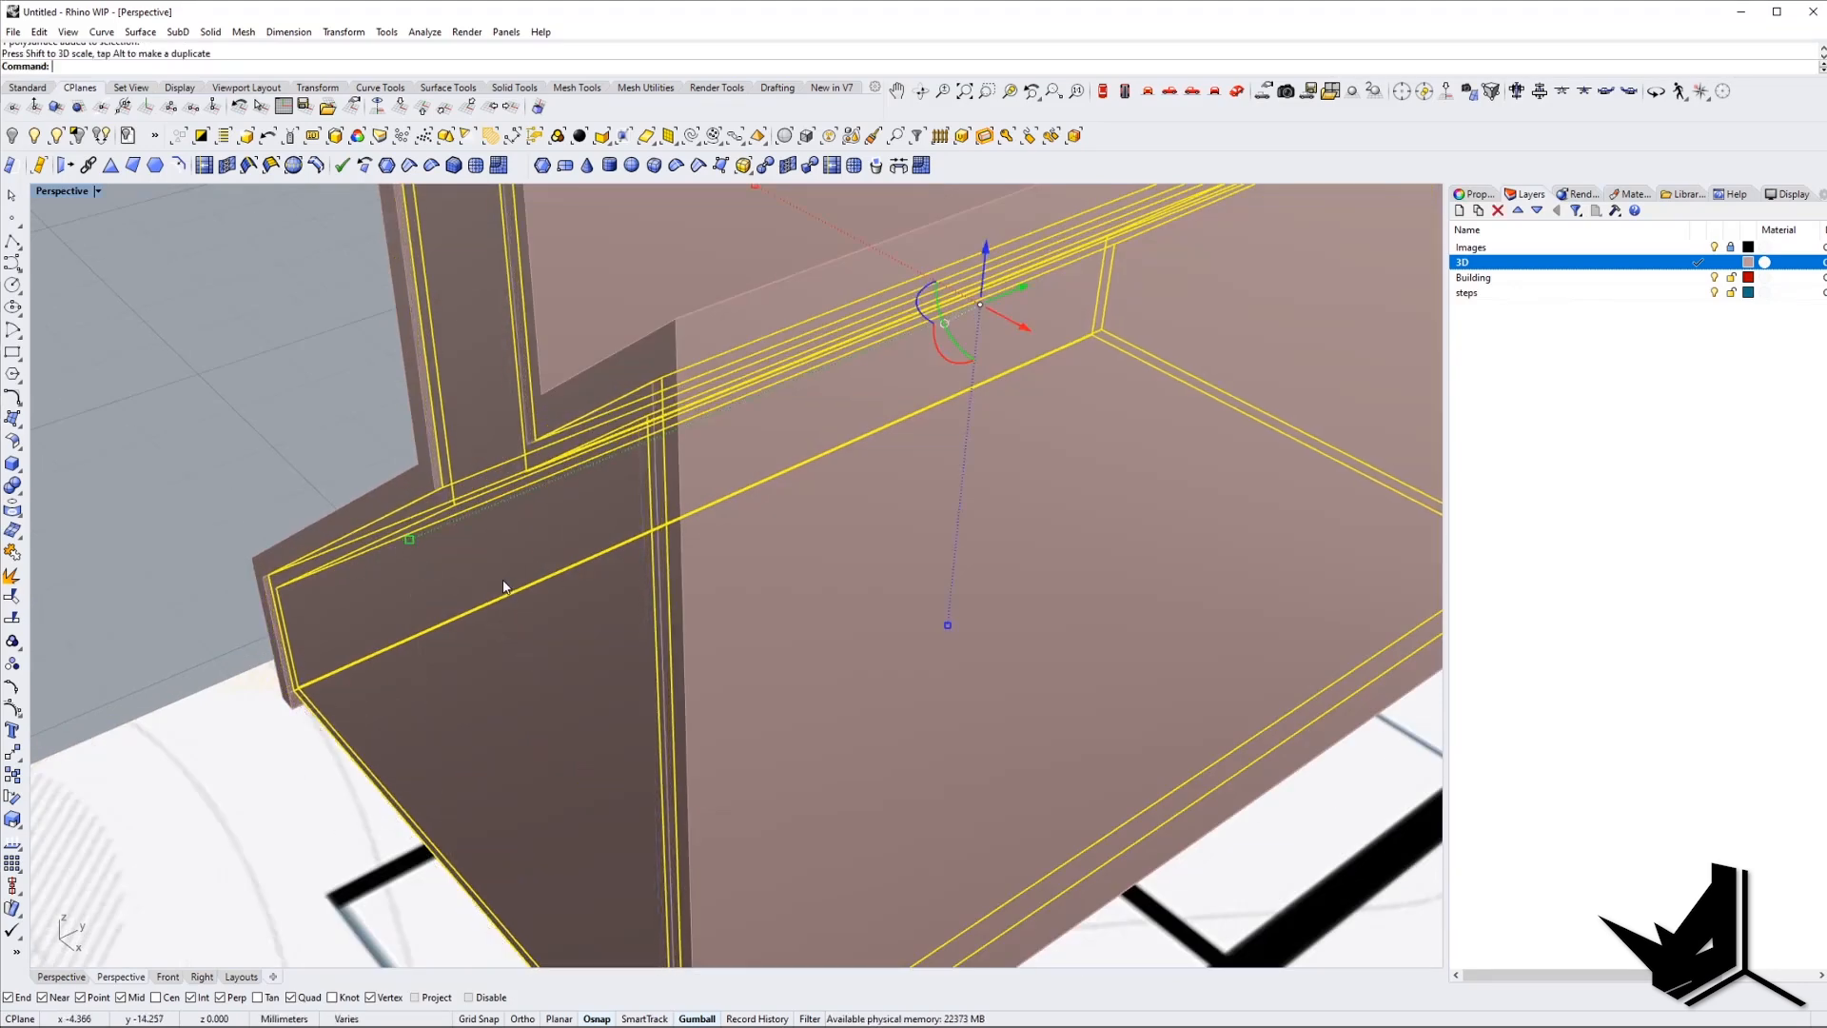
Scale only the interior volume slightly shorter along the depth so it is recessed behind the frame.
key("Escape")
left_click(447, 613)
right_click_drag(453, 612, 455, 612)
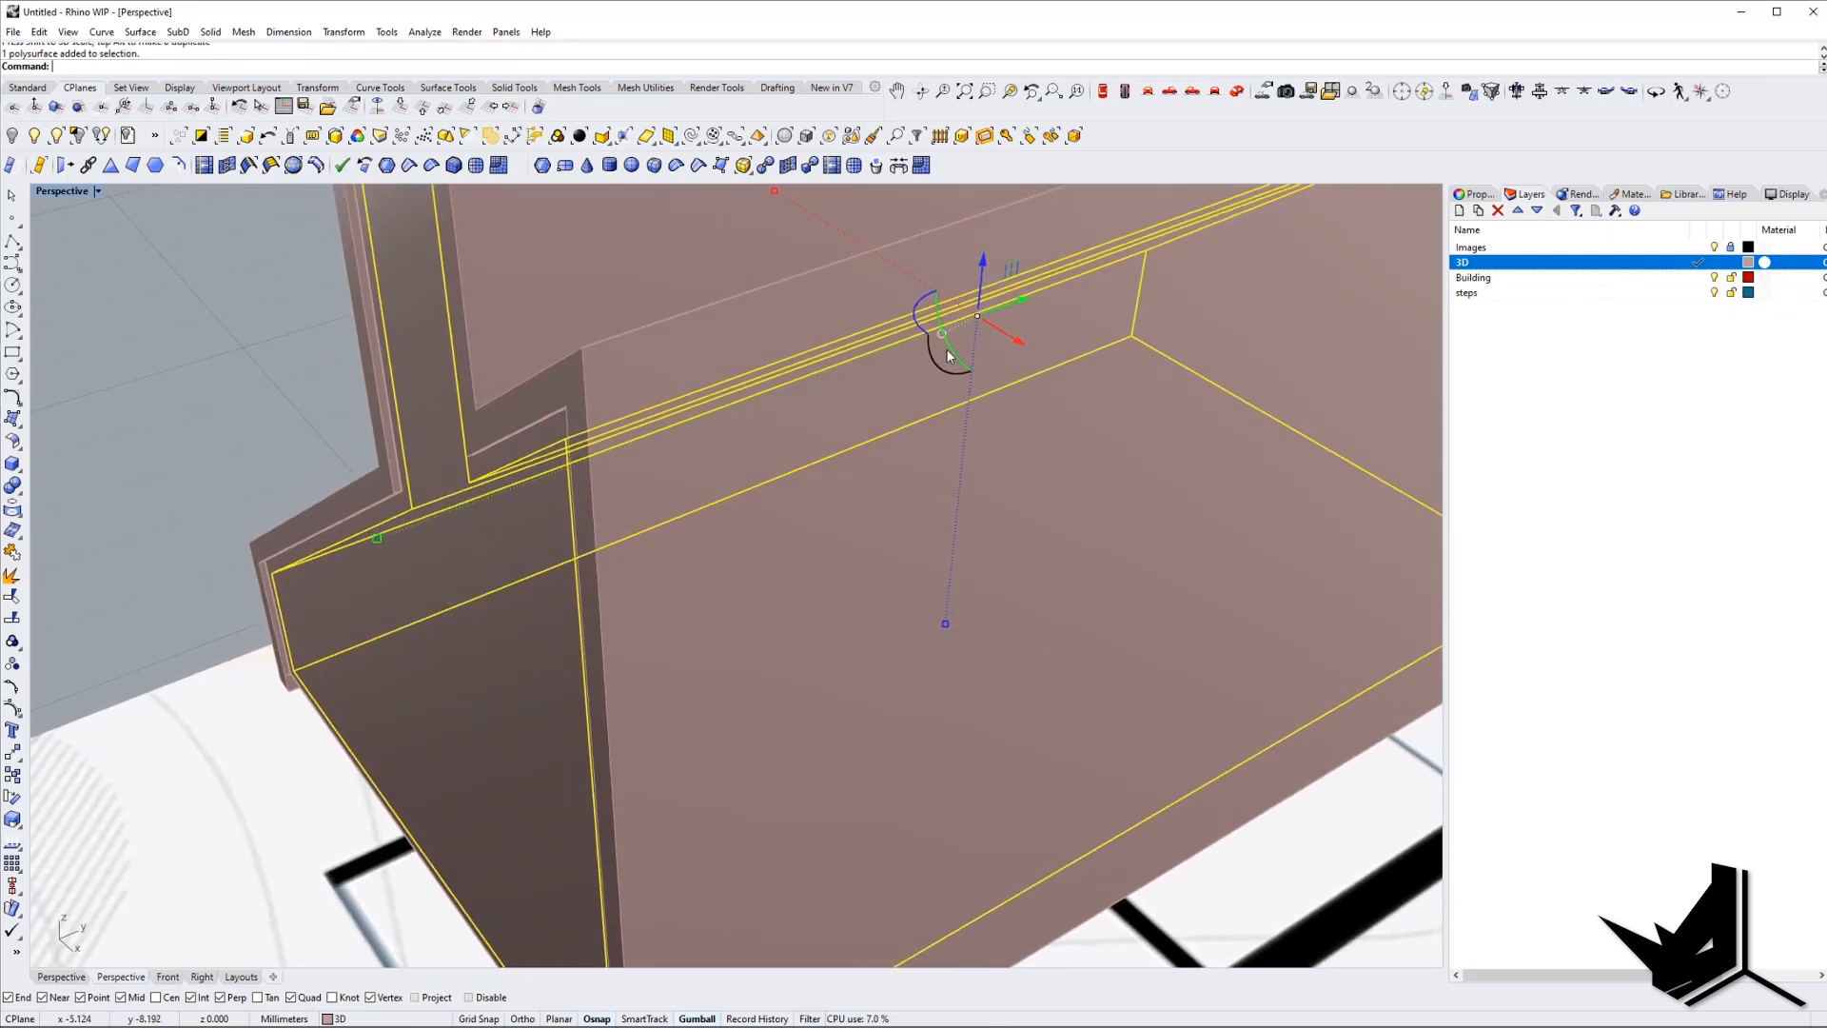
left_click_drag(380, 543, 391, 543)
key("Escape")
Delete the leftover front face at the shell's end and close the open shell with Cap.
left_click(374, 491)
key("Escape")
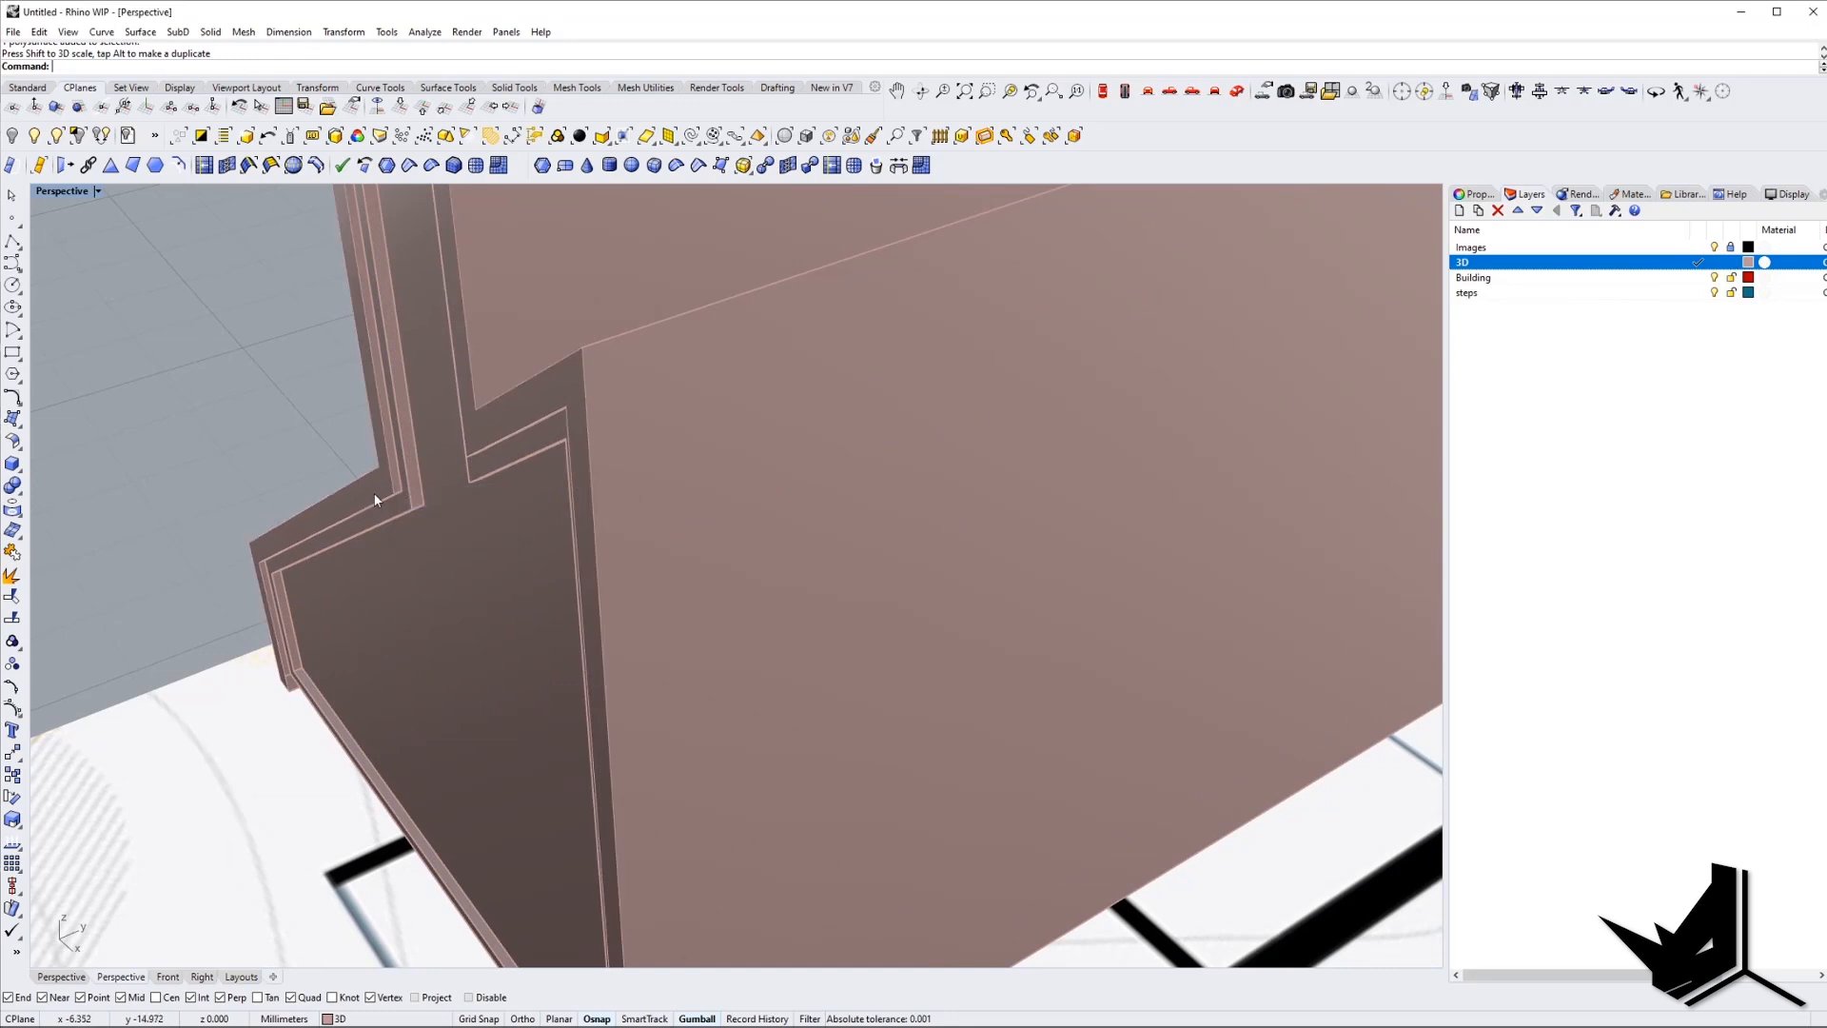
key("Delete")
left_click(389, 499)
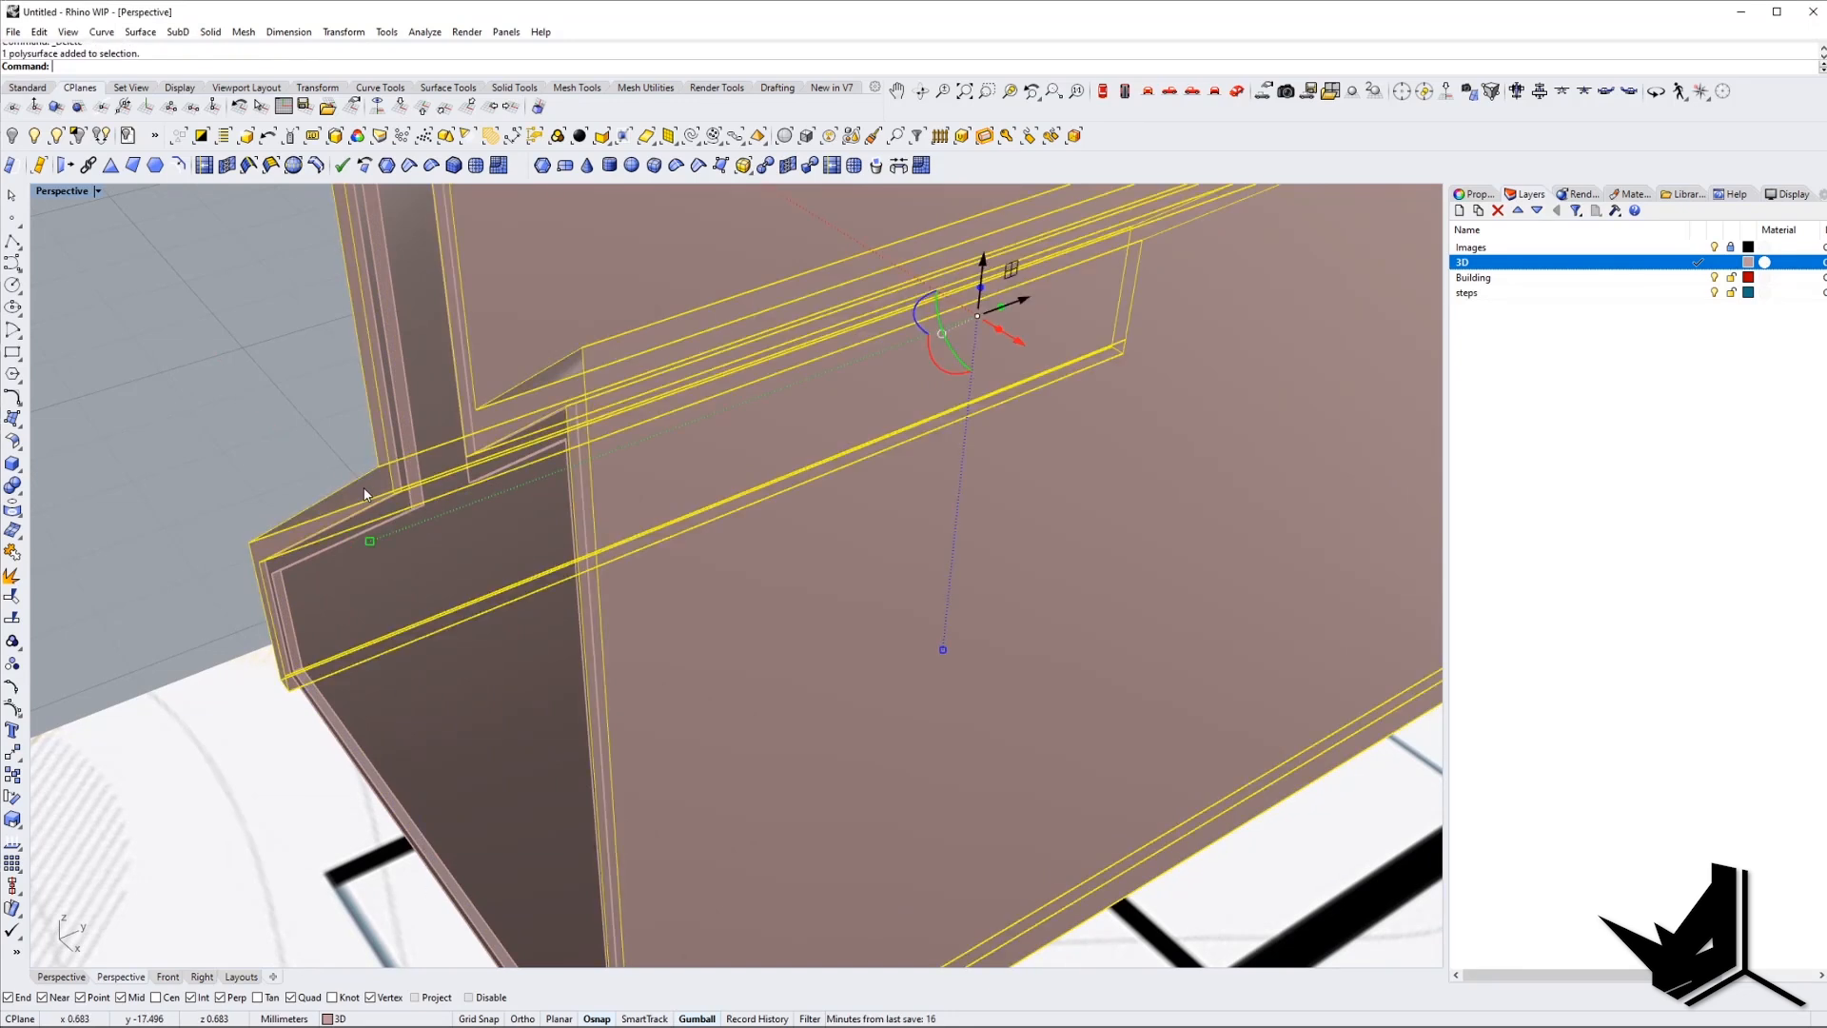
key("Return")
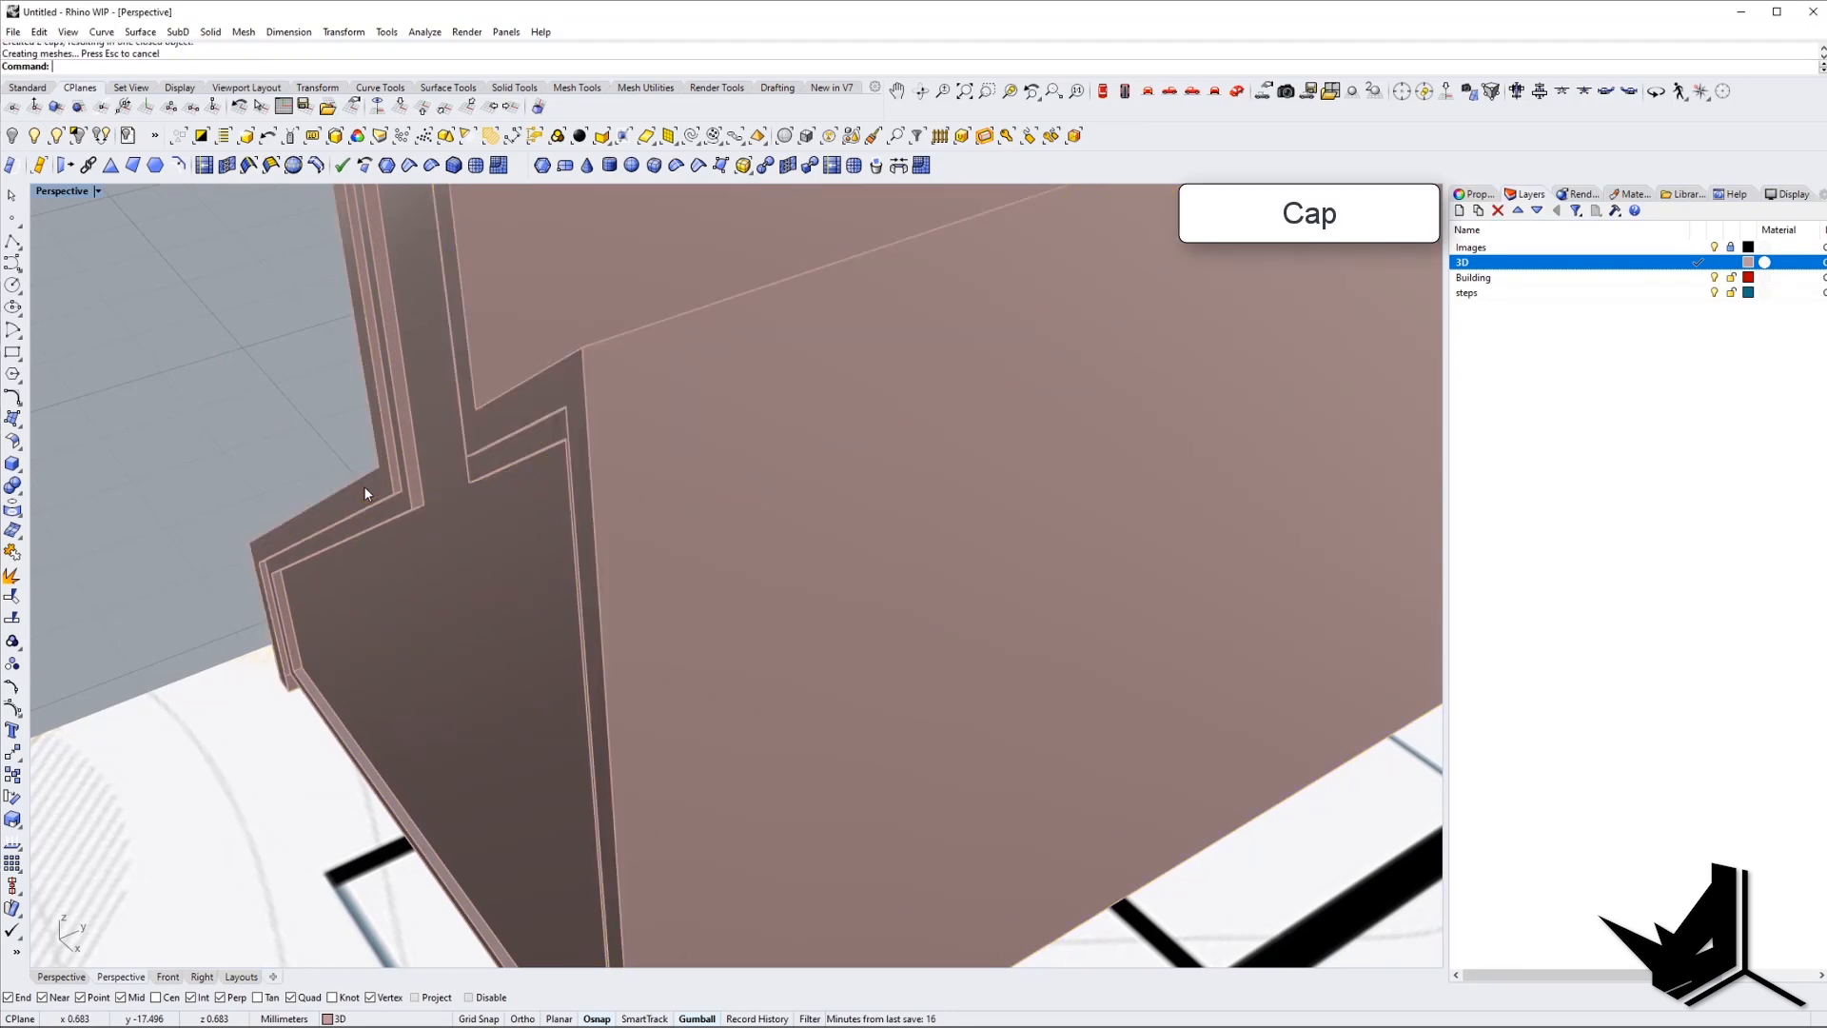
Shorten the shell along its depth so the frame projects, and raise its low outer wall's bottom edge using SolidPtOn.
left_click_drag(375, 542, 419, 539)
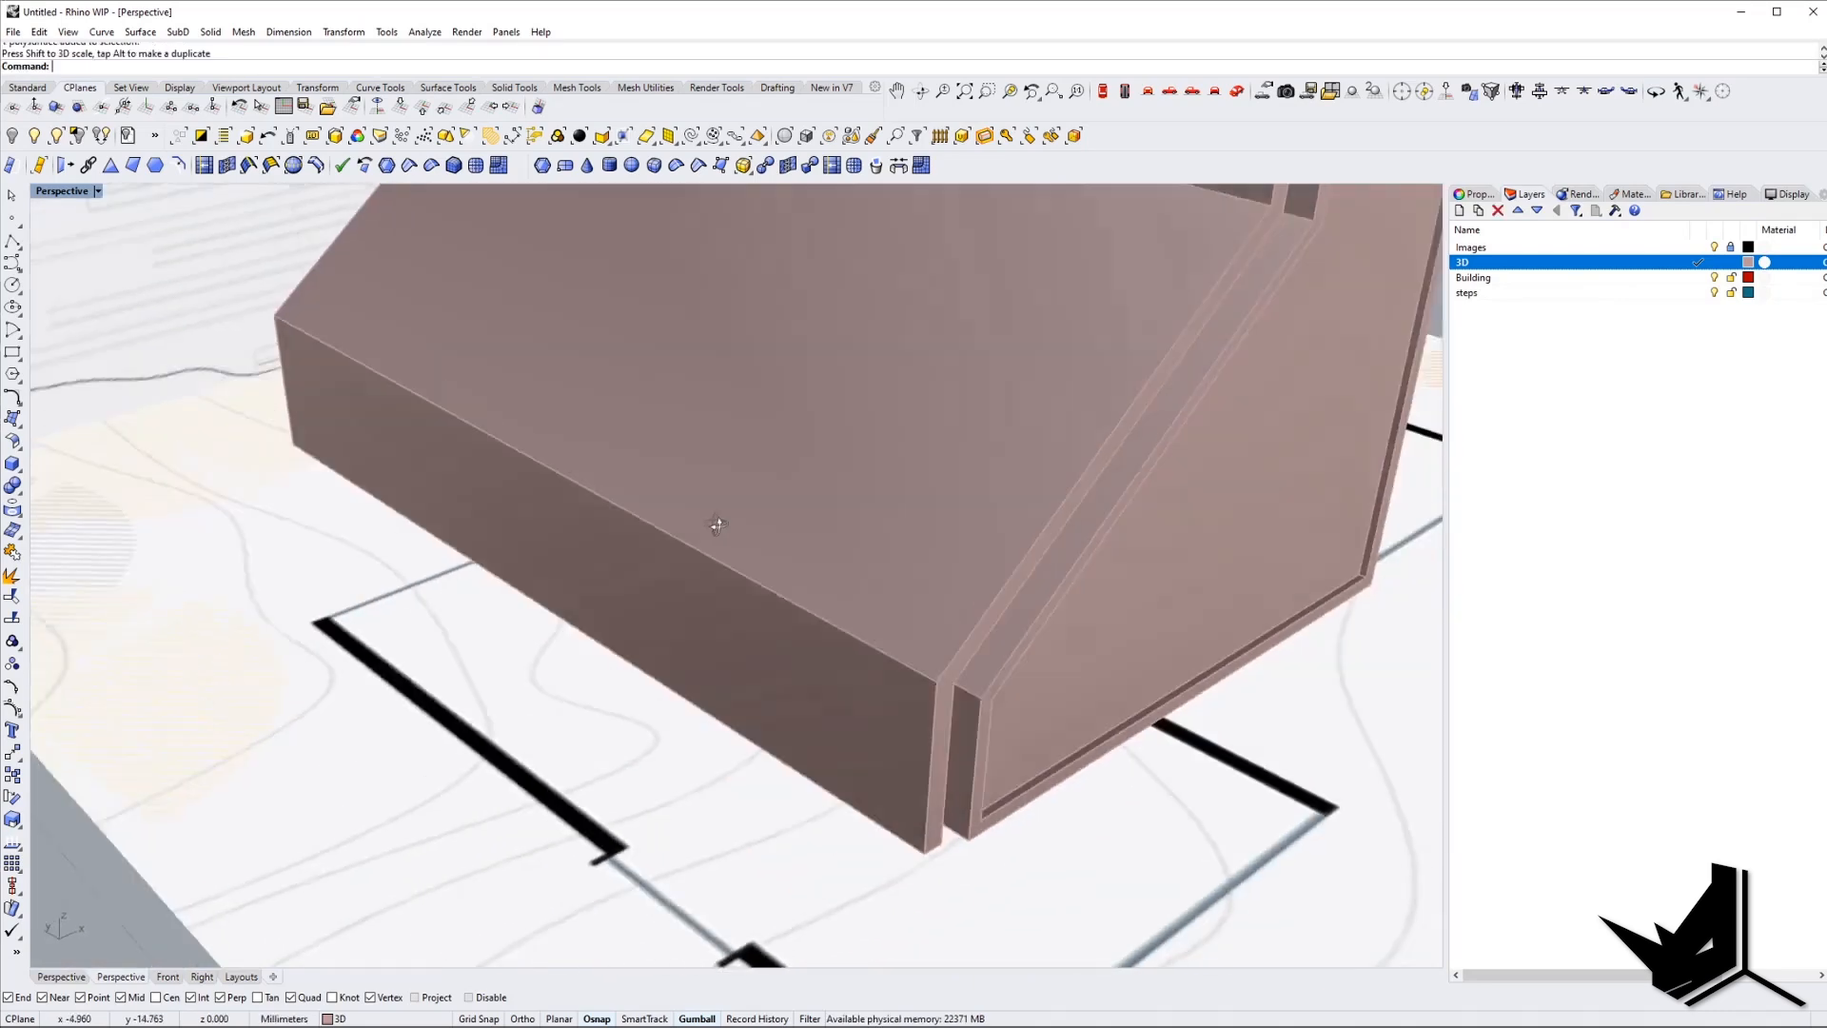
right_click_drag(714, 522, 445, 637)
scroll(444, 637, "up", 4)
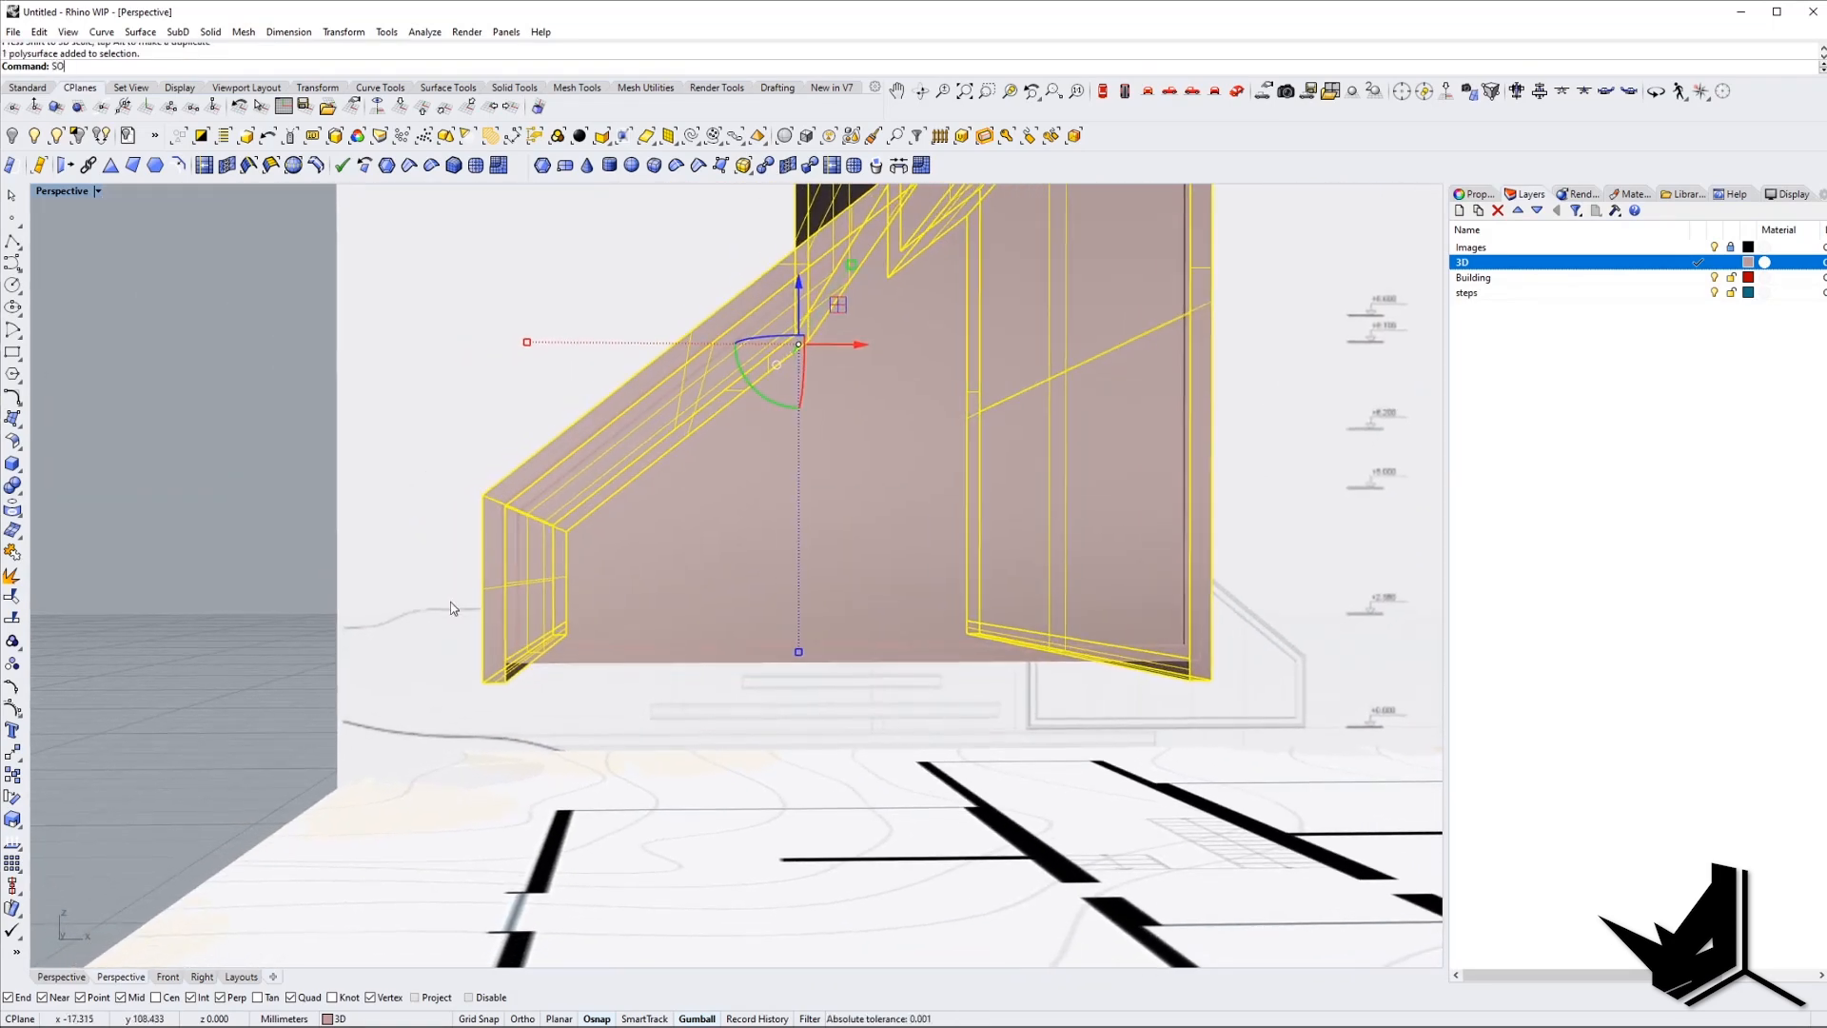
type("SolidPtOn")
key("Return")
left_click_drag(155, 563, 539, 700)
right_click_drag(544, 706, 721, 716)
left_click_drag(433, 569, 435, 554)
key("Escape")
key("Escape")
right_click_drag(444, 569, 431, 620)
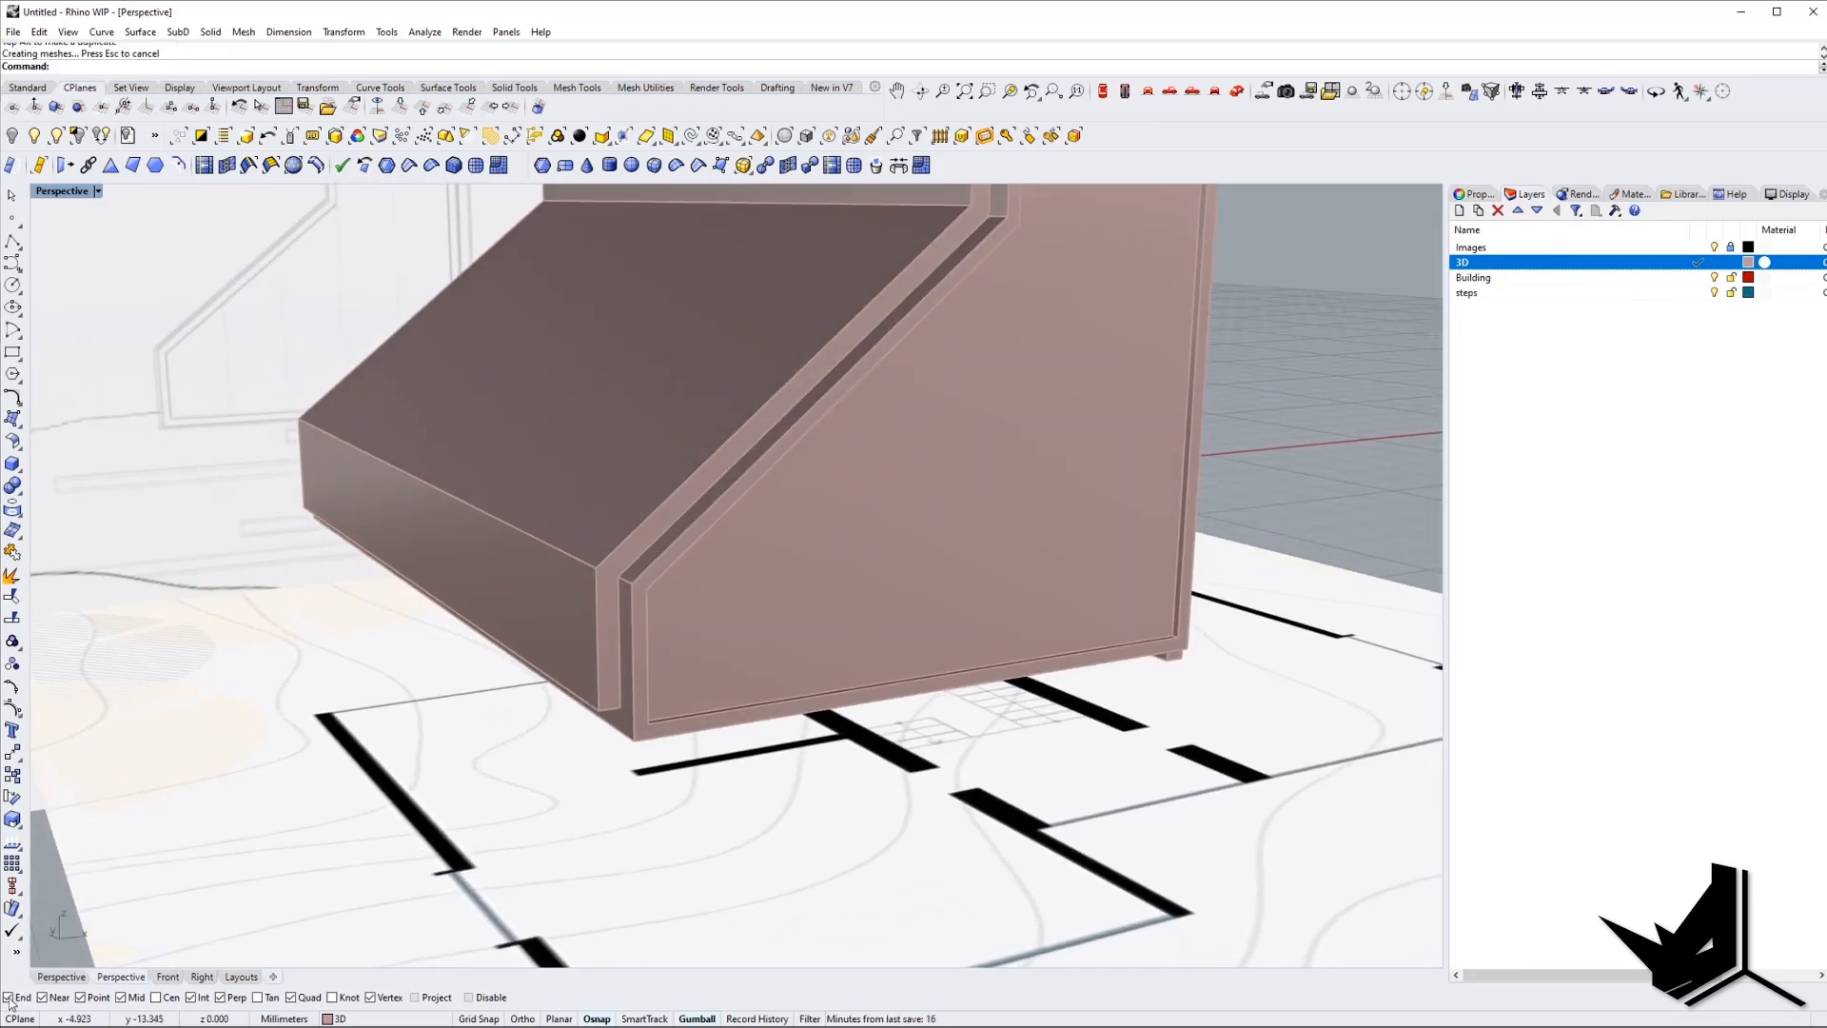
Switch to the reference photo 5.jpg and examine the recessed strip running across the side house's roof.
key("alt+Tab")
scroll(500, 557, "up", 5)
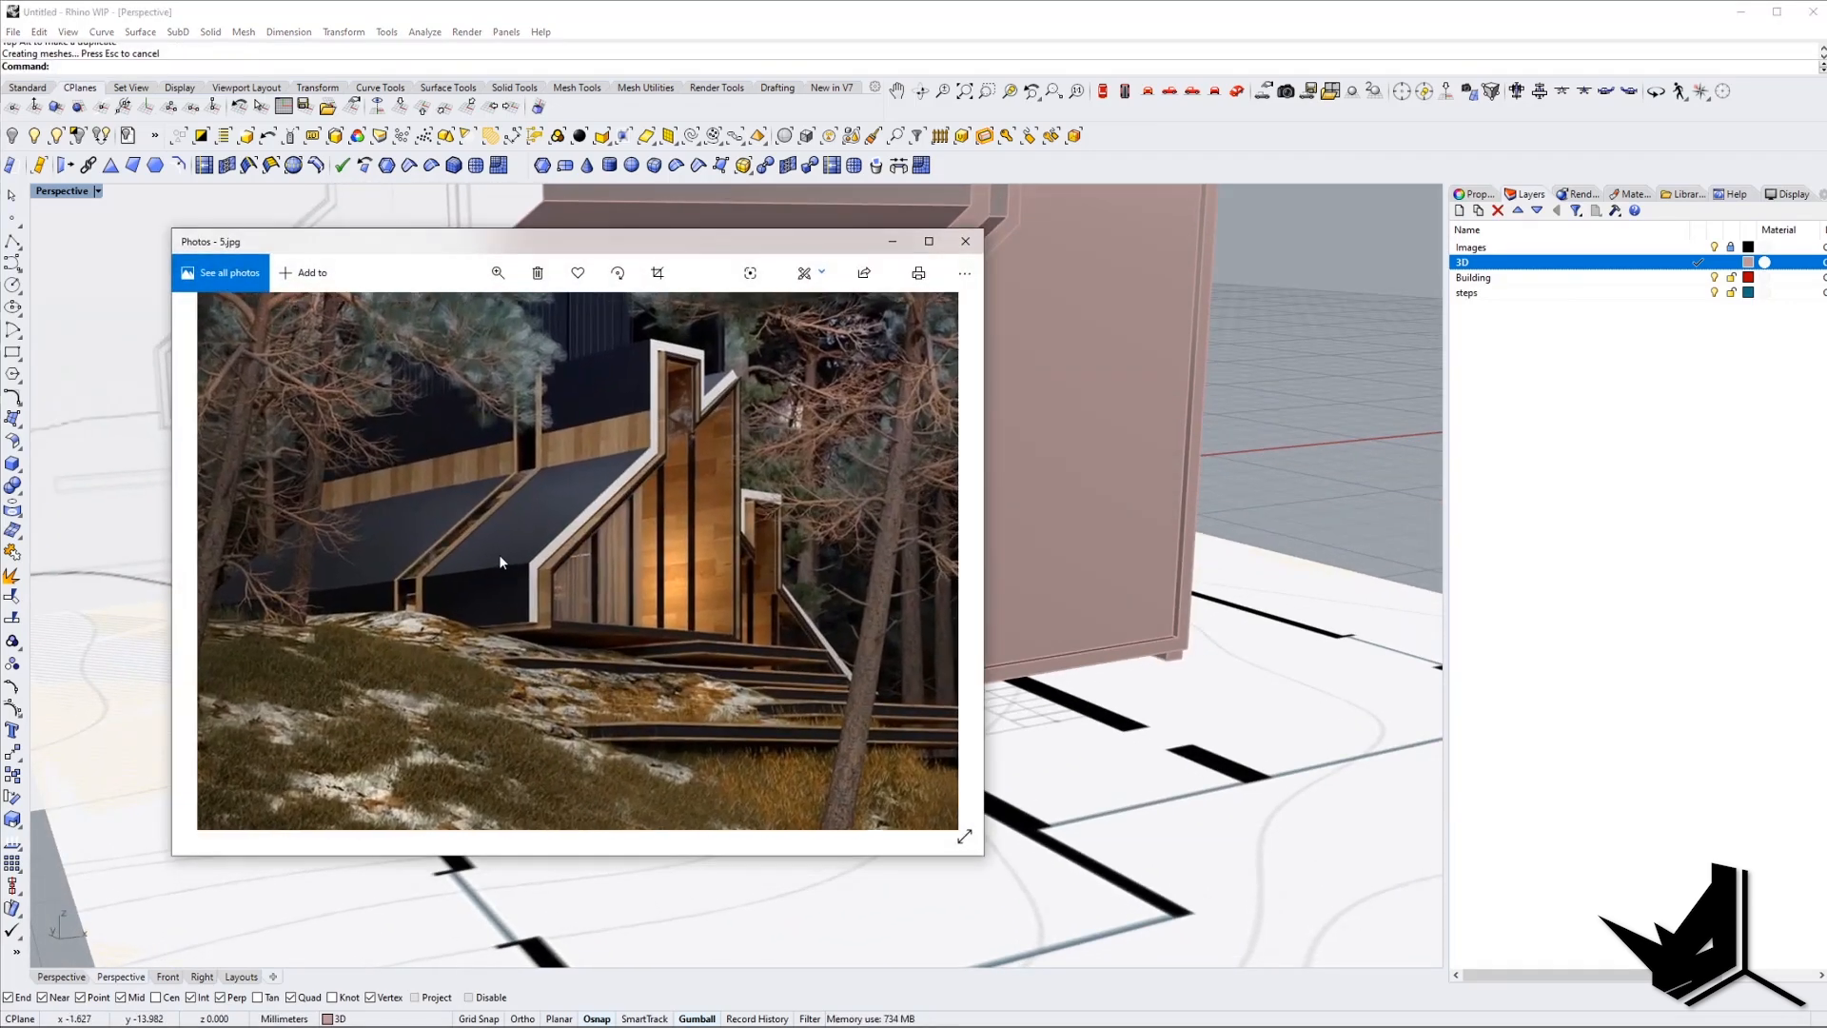
left_click(898, 244)
right_click_drag(723, 628, 628, 709)
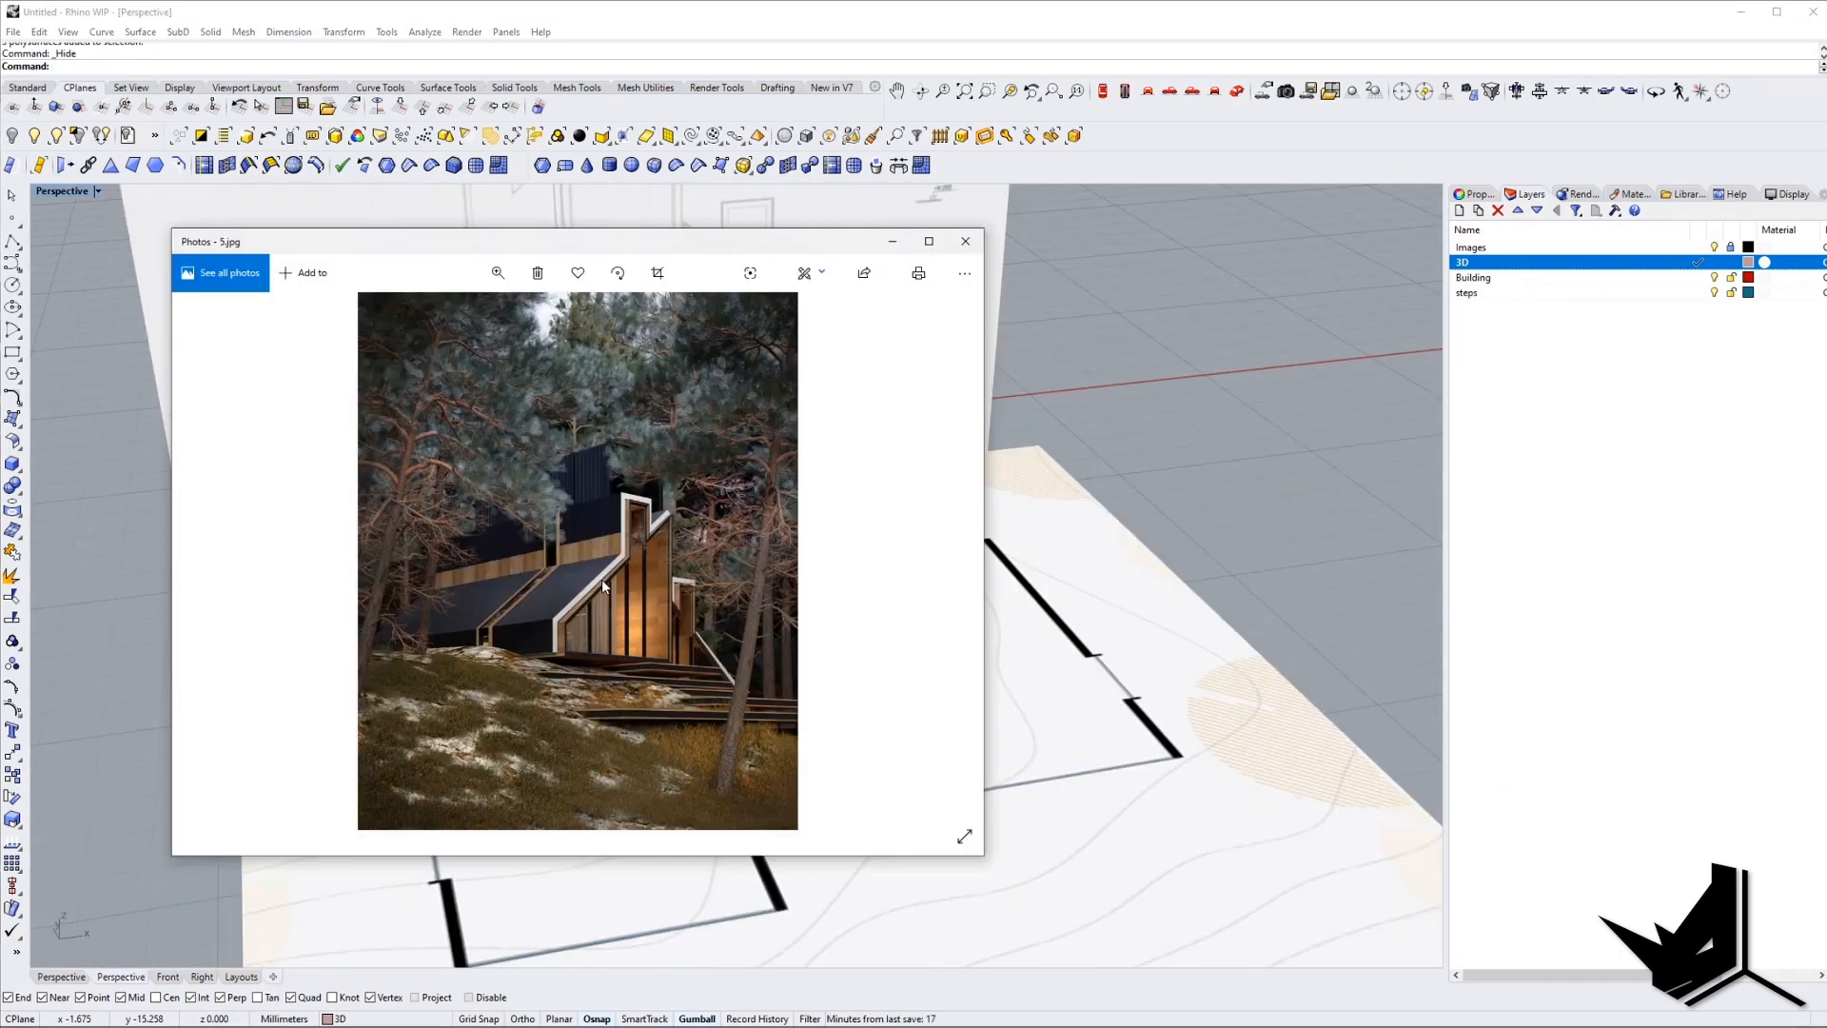
scroll(601, 579, "up", 4)
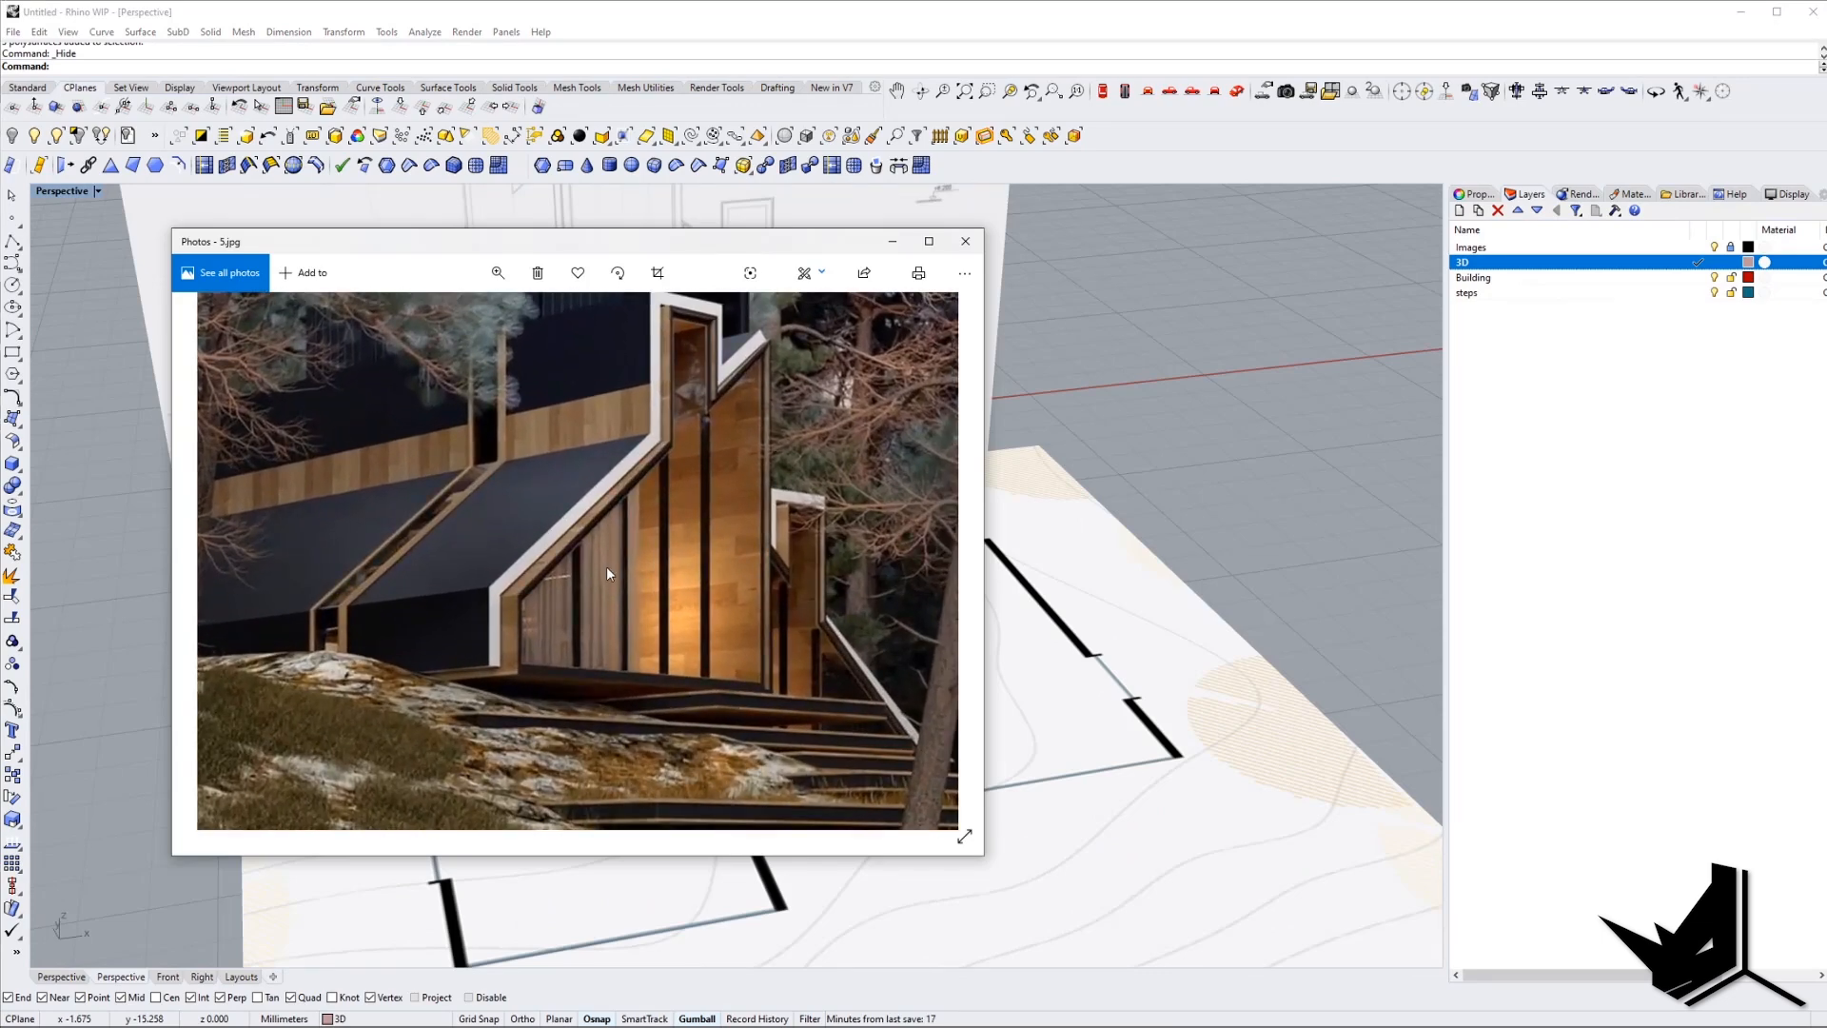
left_click_drag(395, 556, 467, 616)
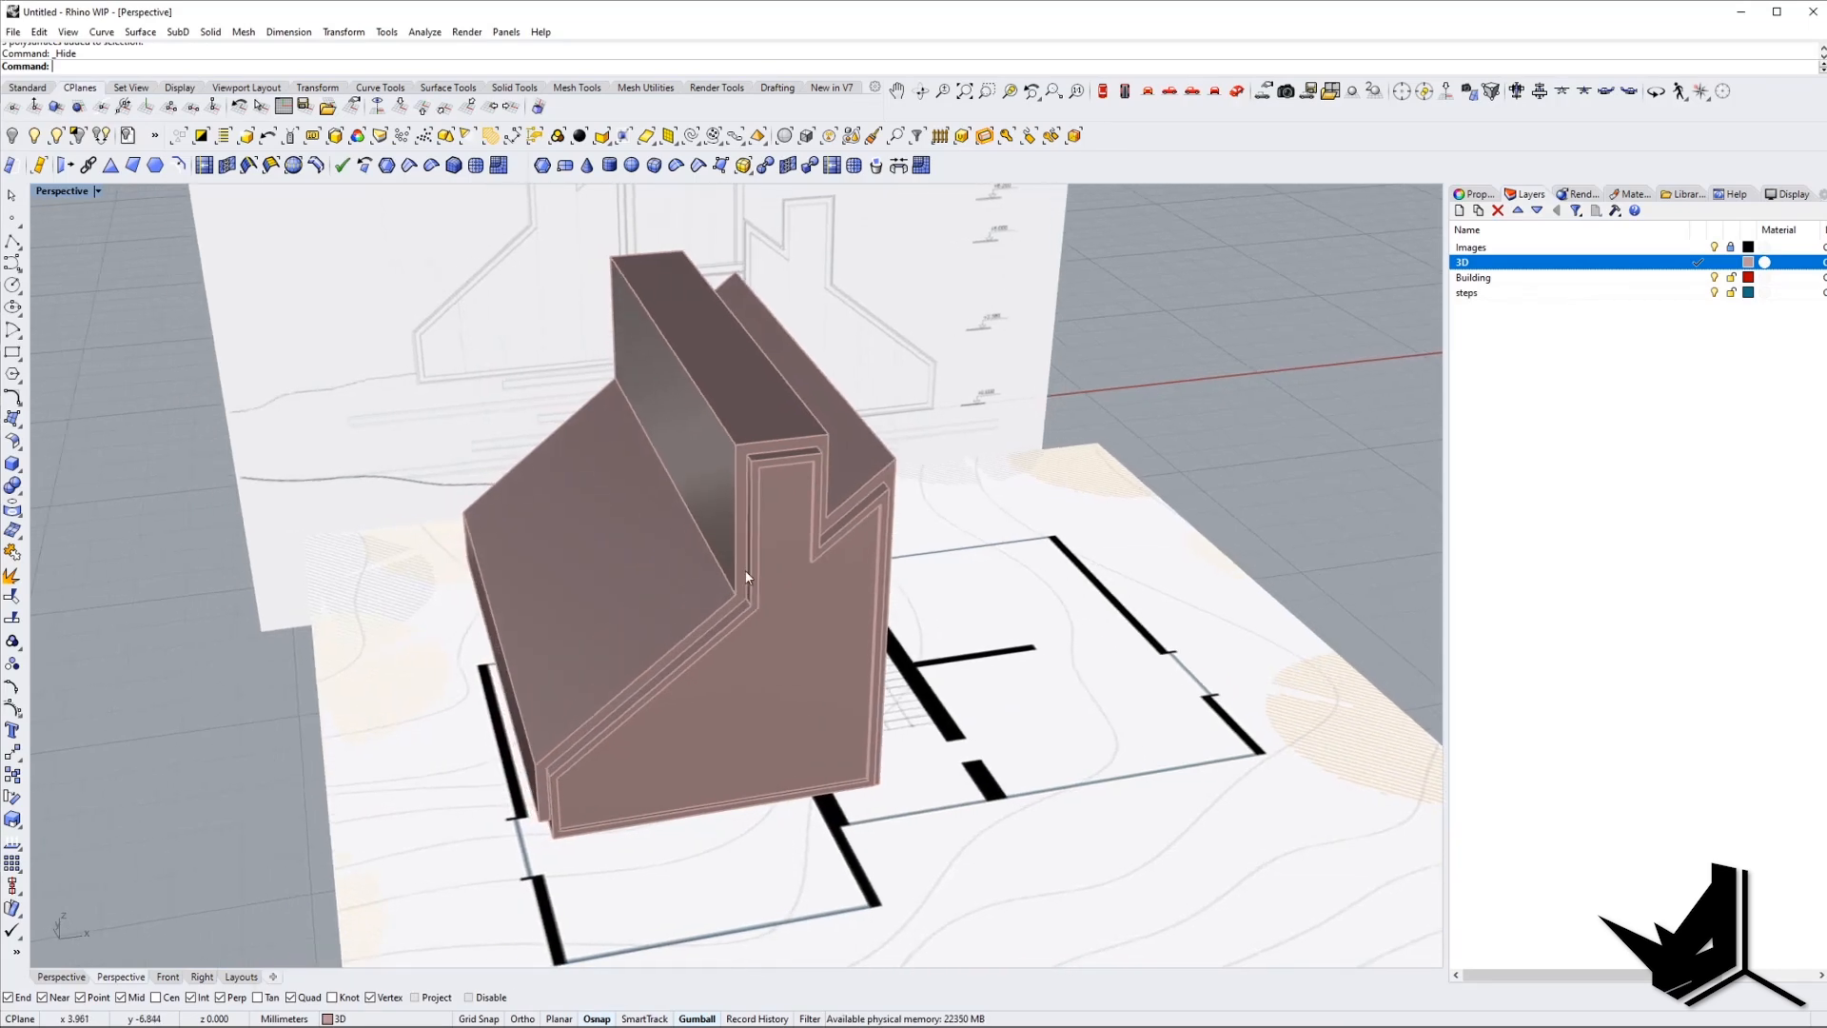
Draw a rectangle outward from the recessed opening in the side house's outer wall on the floor plan.
right_click_drag(920, 574, 907, 616)
scroll(907, 616, "up", 5)
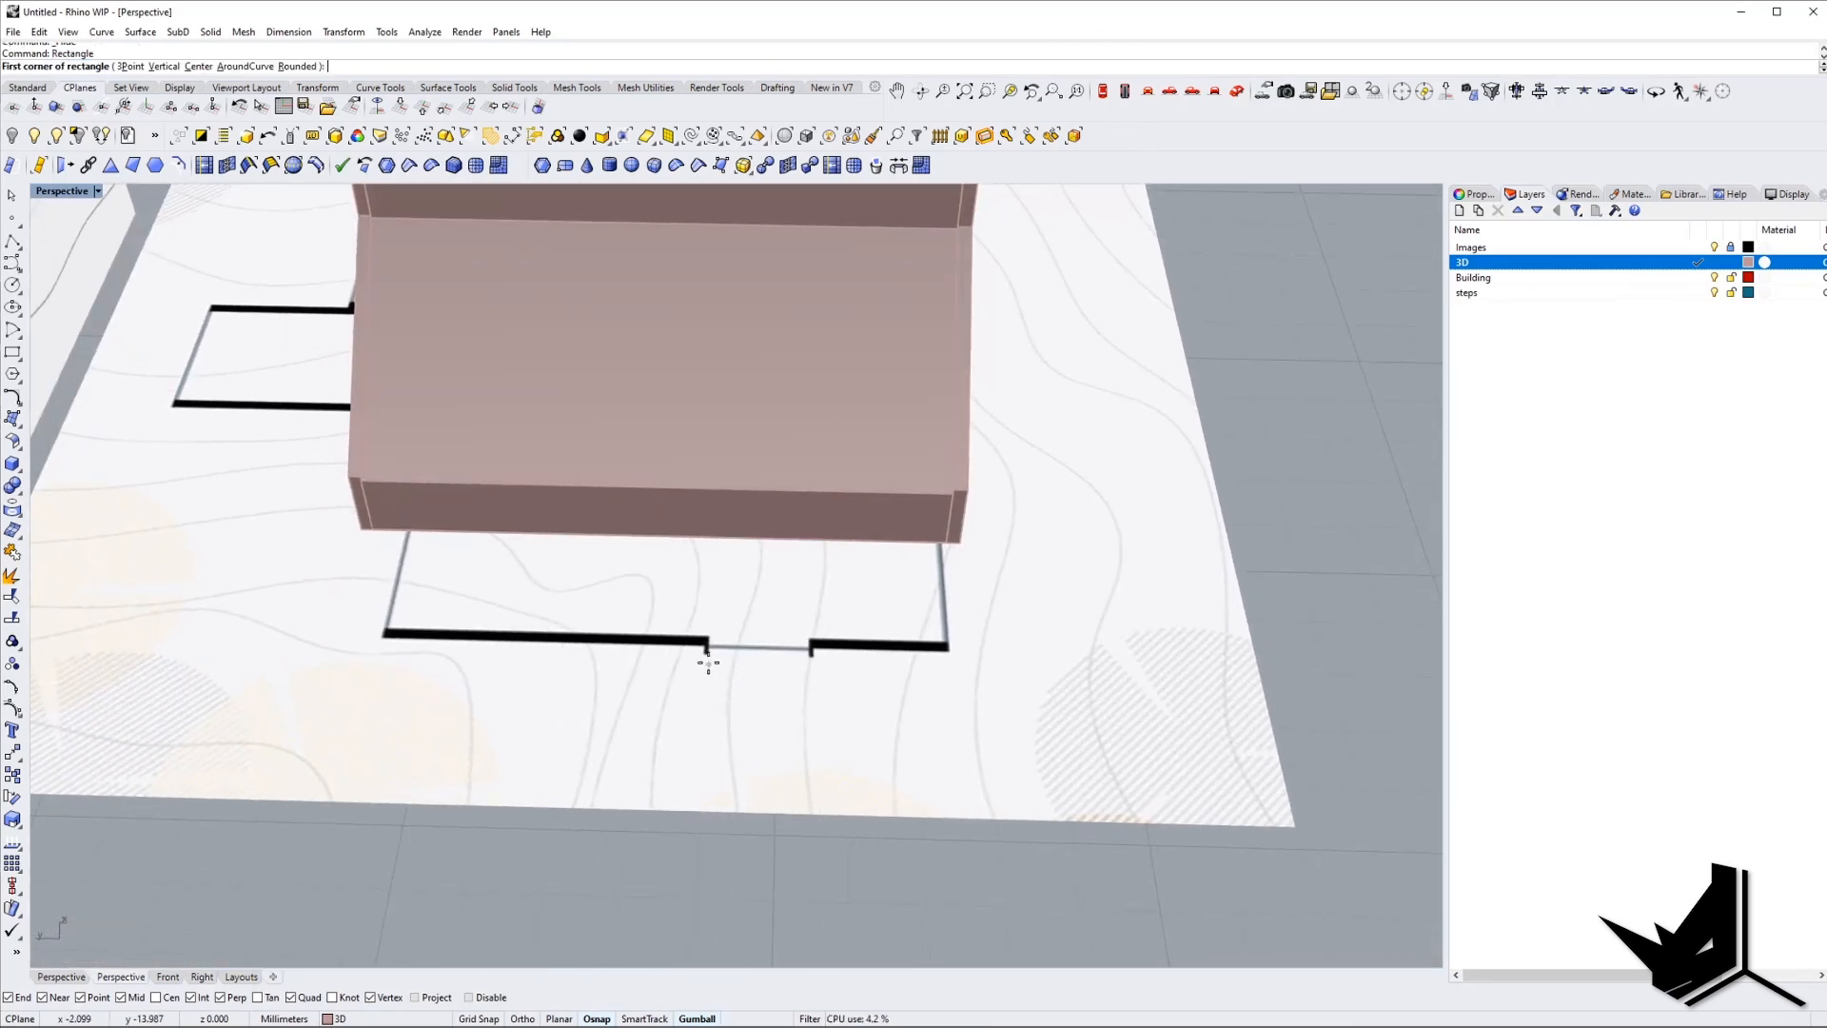
left_click(708, 653)
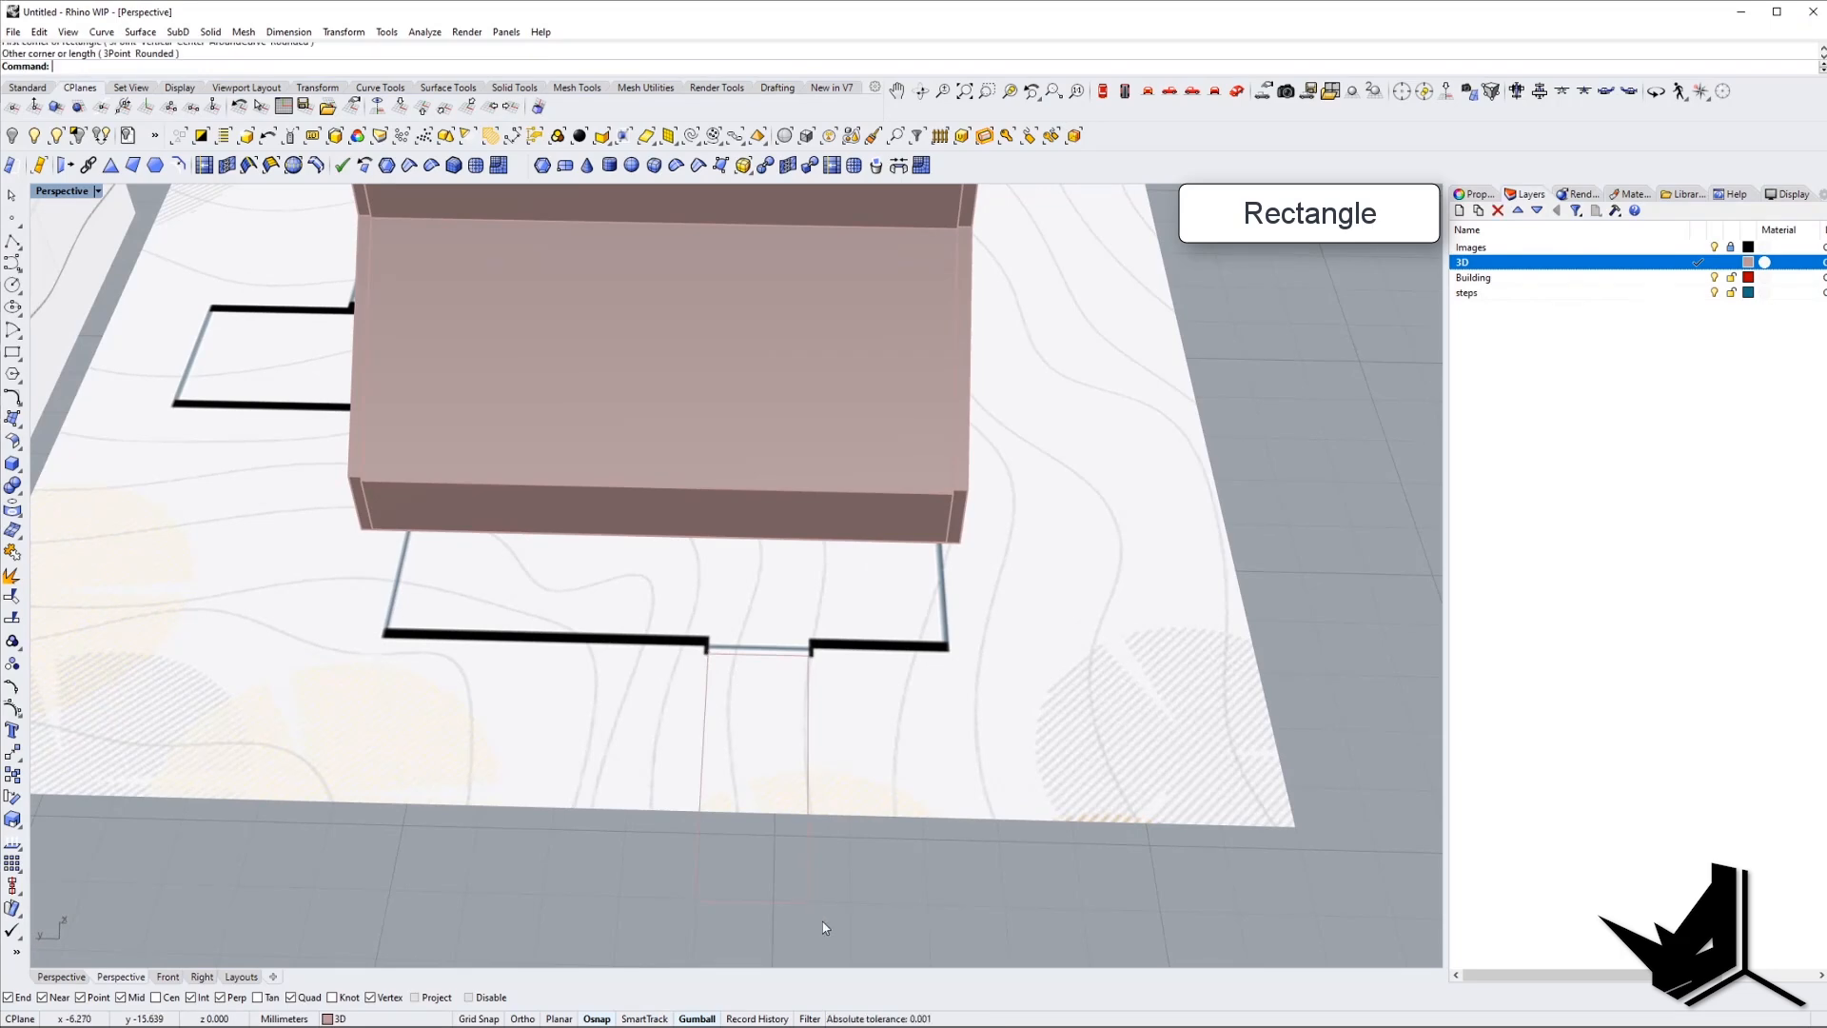
left_click(808, 892)
right_click_drag(809, 892, 672, 803)
Raise the rectangle to roof height and lengthen it with Scale1D across the sloped roof into the house's tall part.
right_click_drag(663, 597, 400, 581)
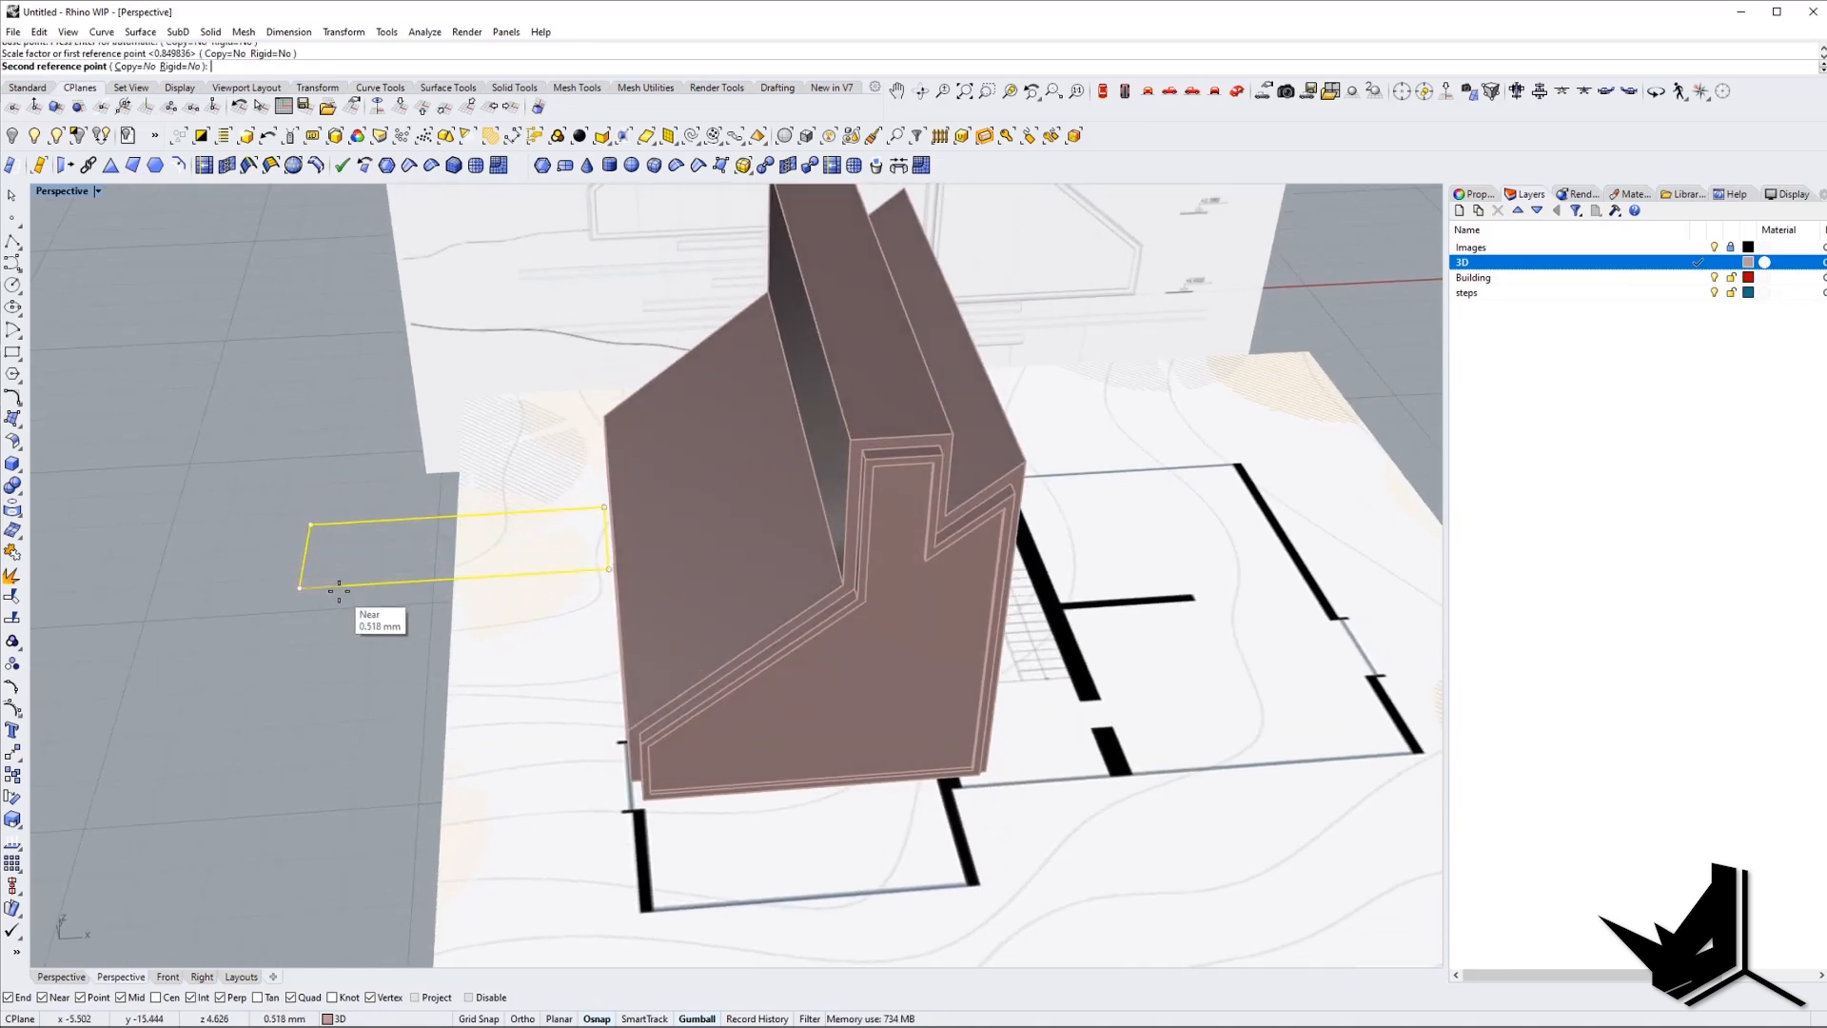
type("SC")
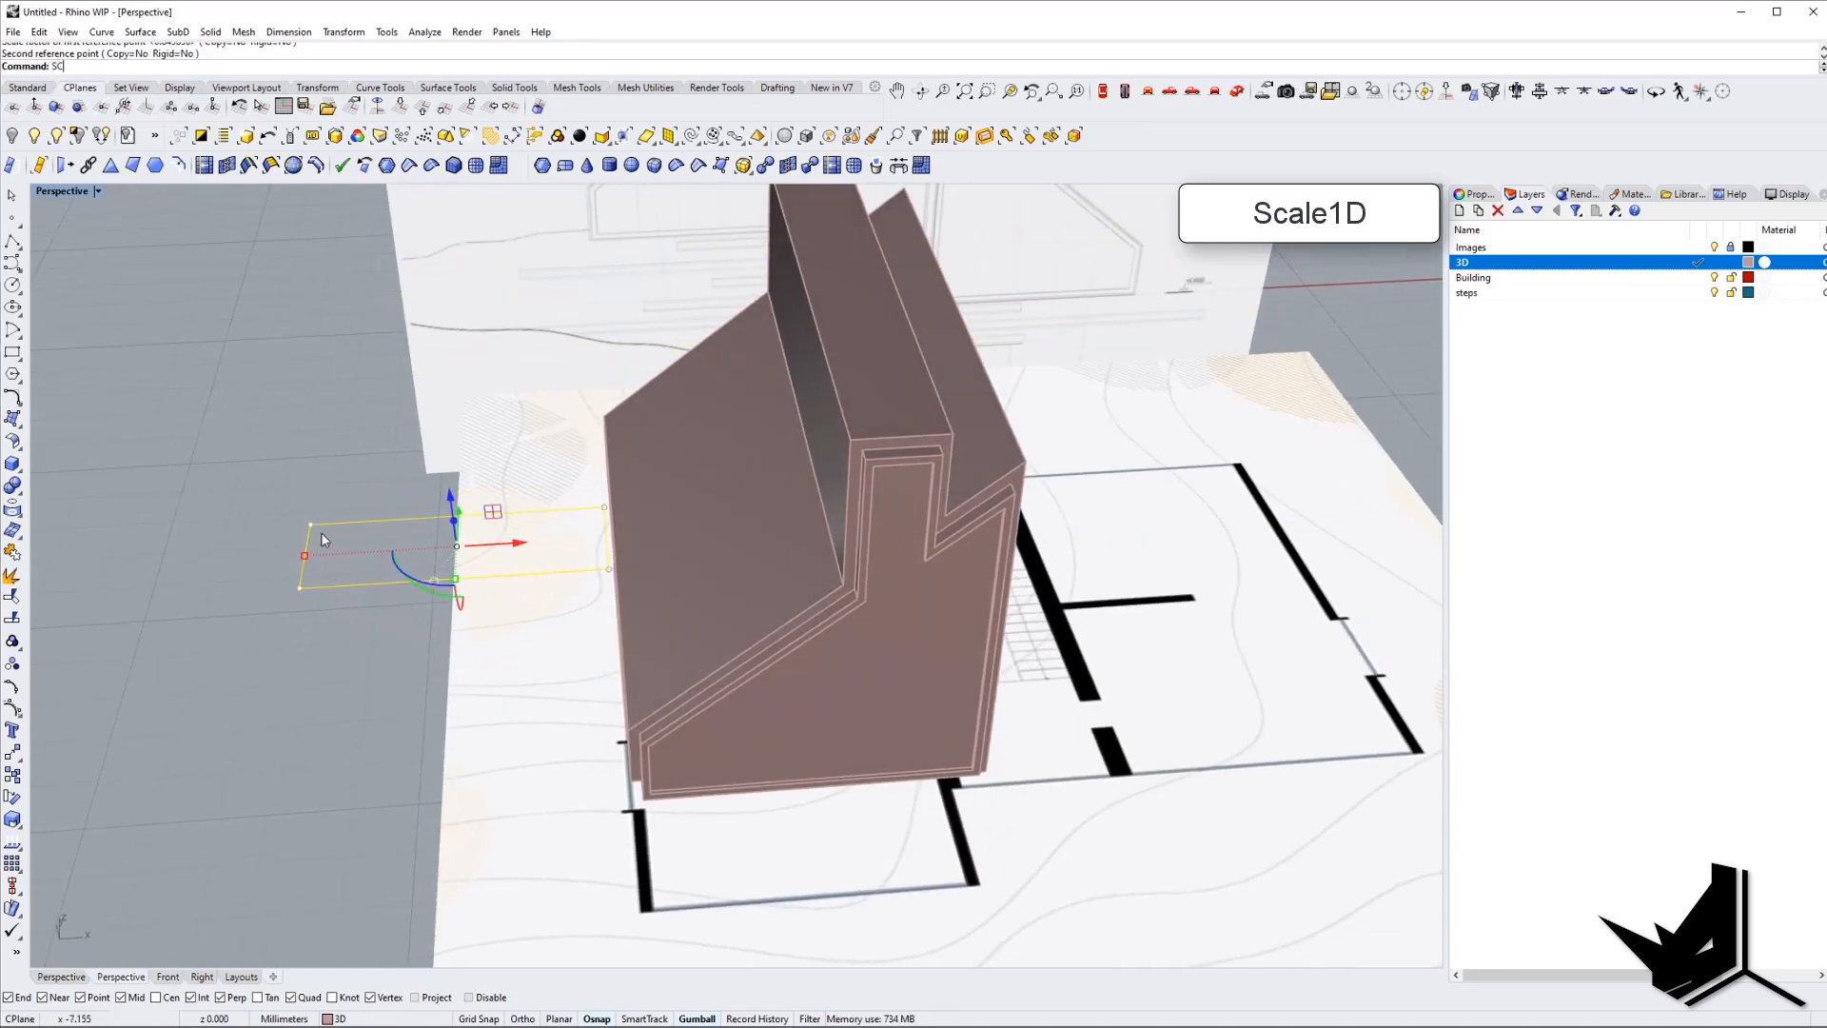
left_click(361, 508)
right_click_drag(362, 507, 655, 535)
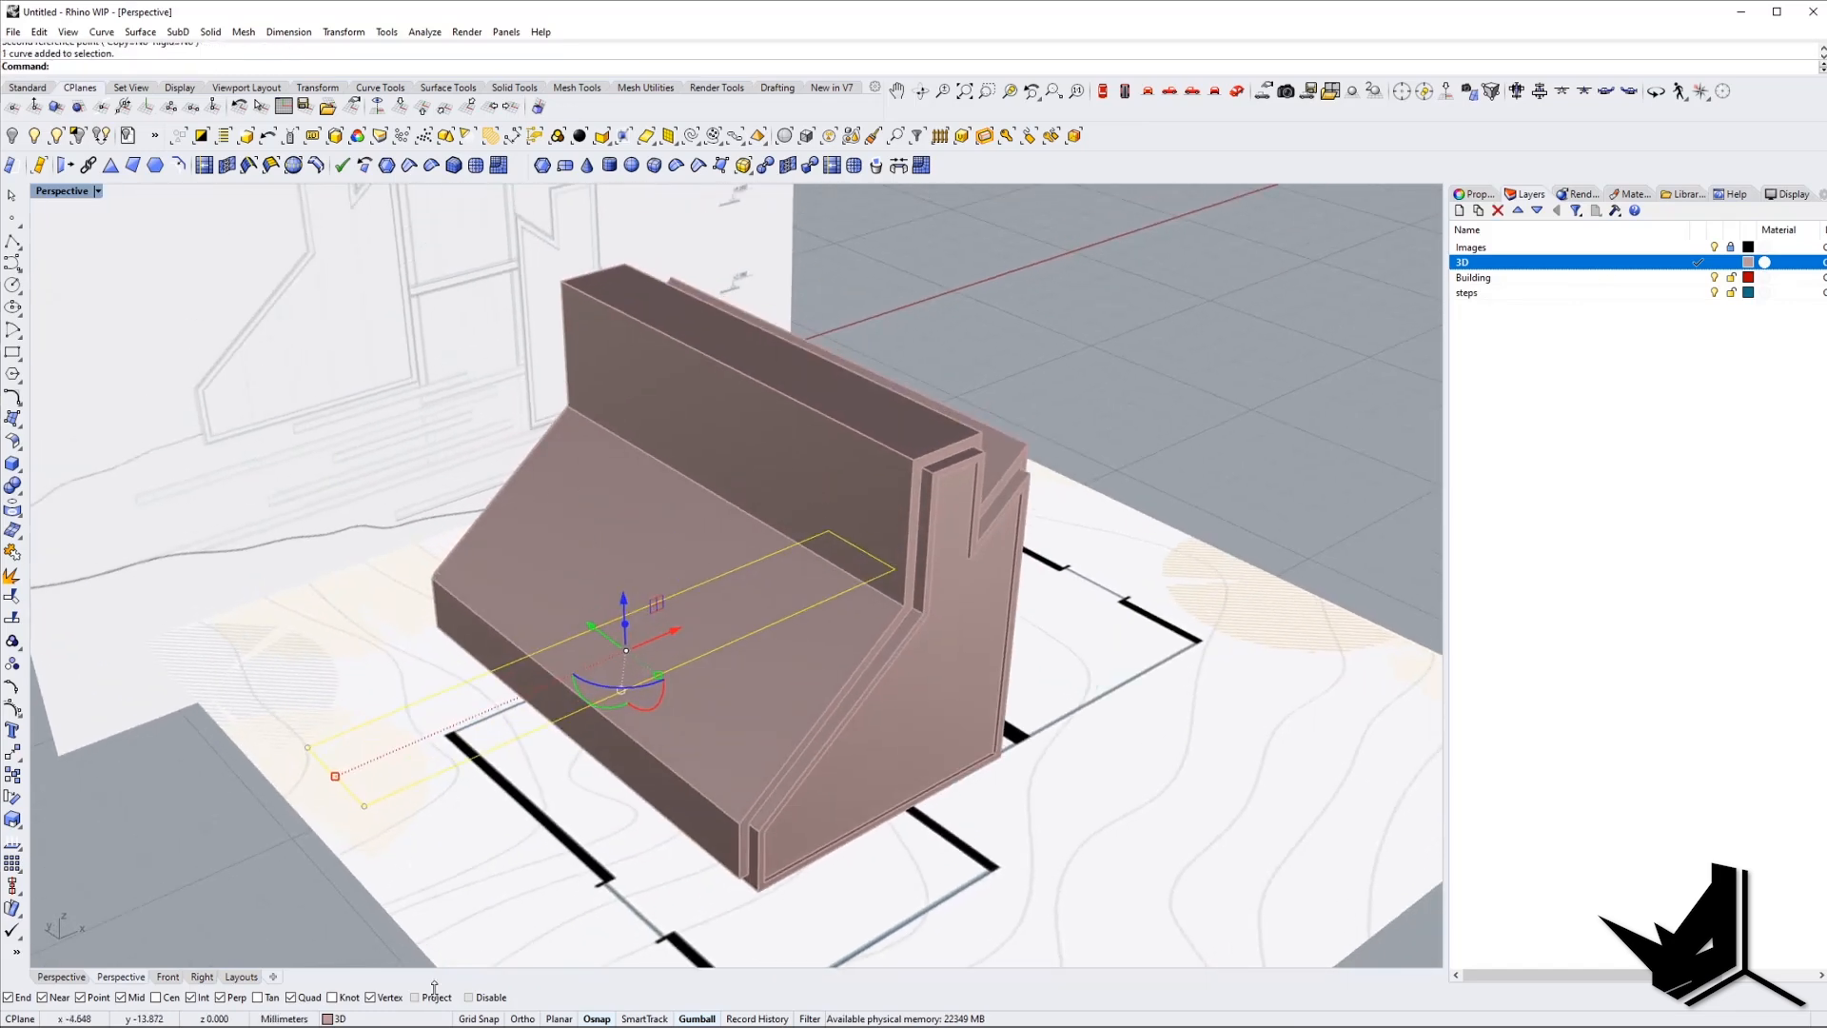
Check the roof strip in reference photo 5.jpg and extrude the rectangle upward into a box with ExtrudeCrv.
left_click(426, 1026)
scroll(552, 507, "up", 5, "ctrl")
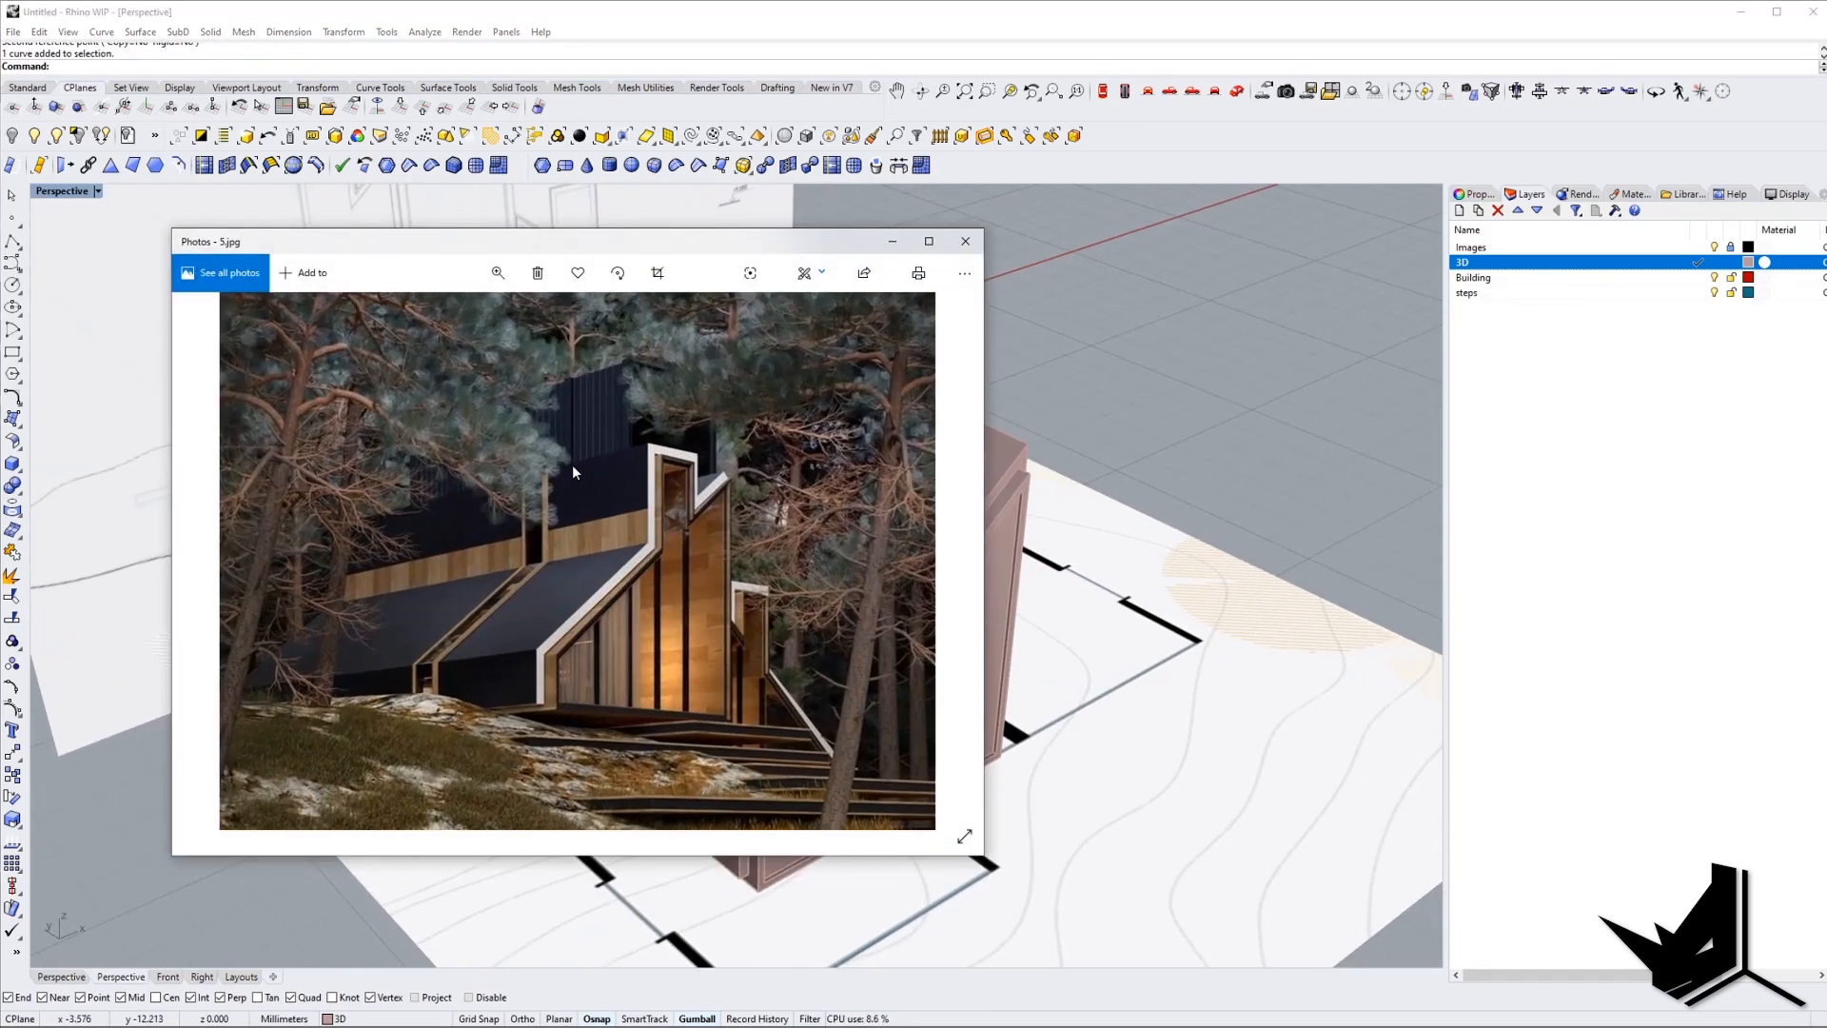
left_click(895, 244)
right_click_drag(789, 476, 785, 548)
type("ExtrudeCrv")
key("Return")
left_click(762, 388)
Move the box outward so its inner end meets the vertical wall of the house's tall part.
left_click(702, 542)
type("m")
key("Return")
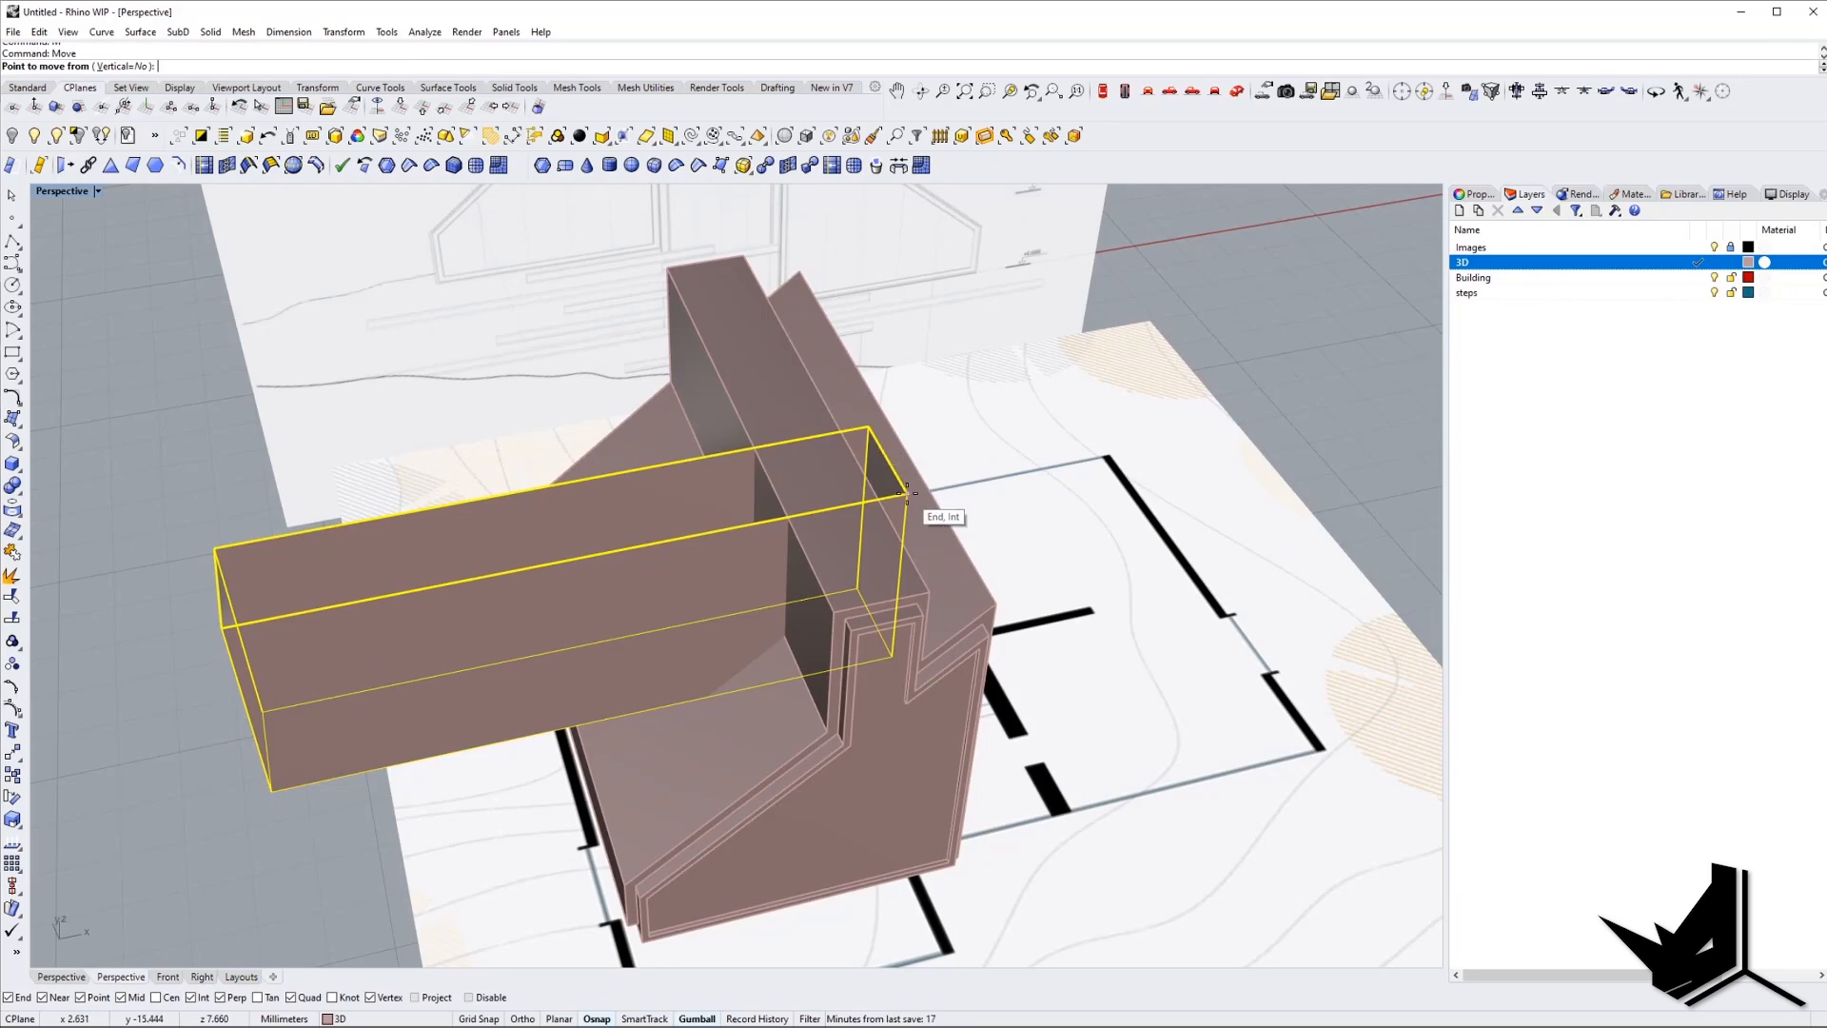
left_click(906, 493)
left_click(789, 517)
Stretch the box downward with Scale1D so it passes through the sloped roof.
right_click_drag(242, 713, 362, 667)
left_click(255, 746)
right_click_drag(255, 746, 333, 797)
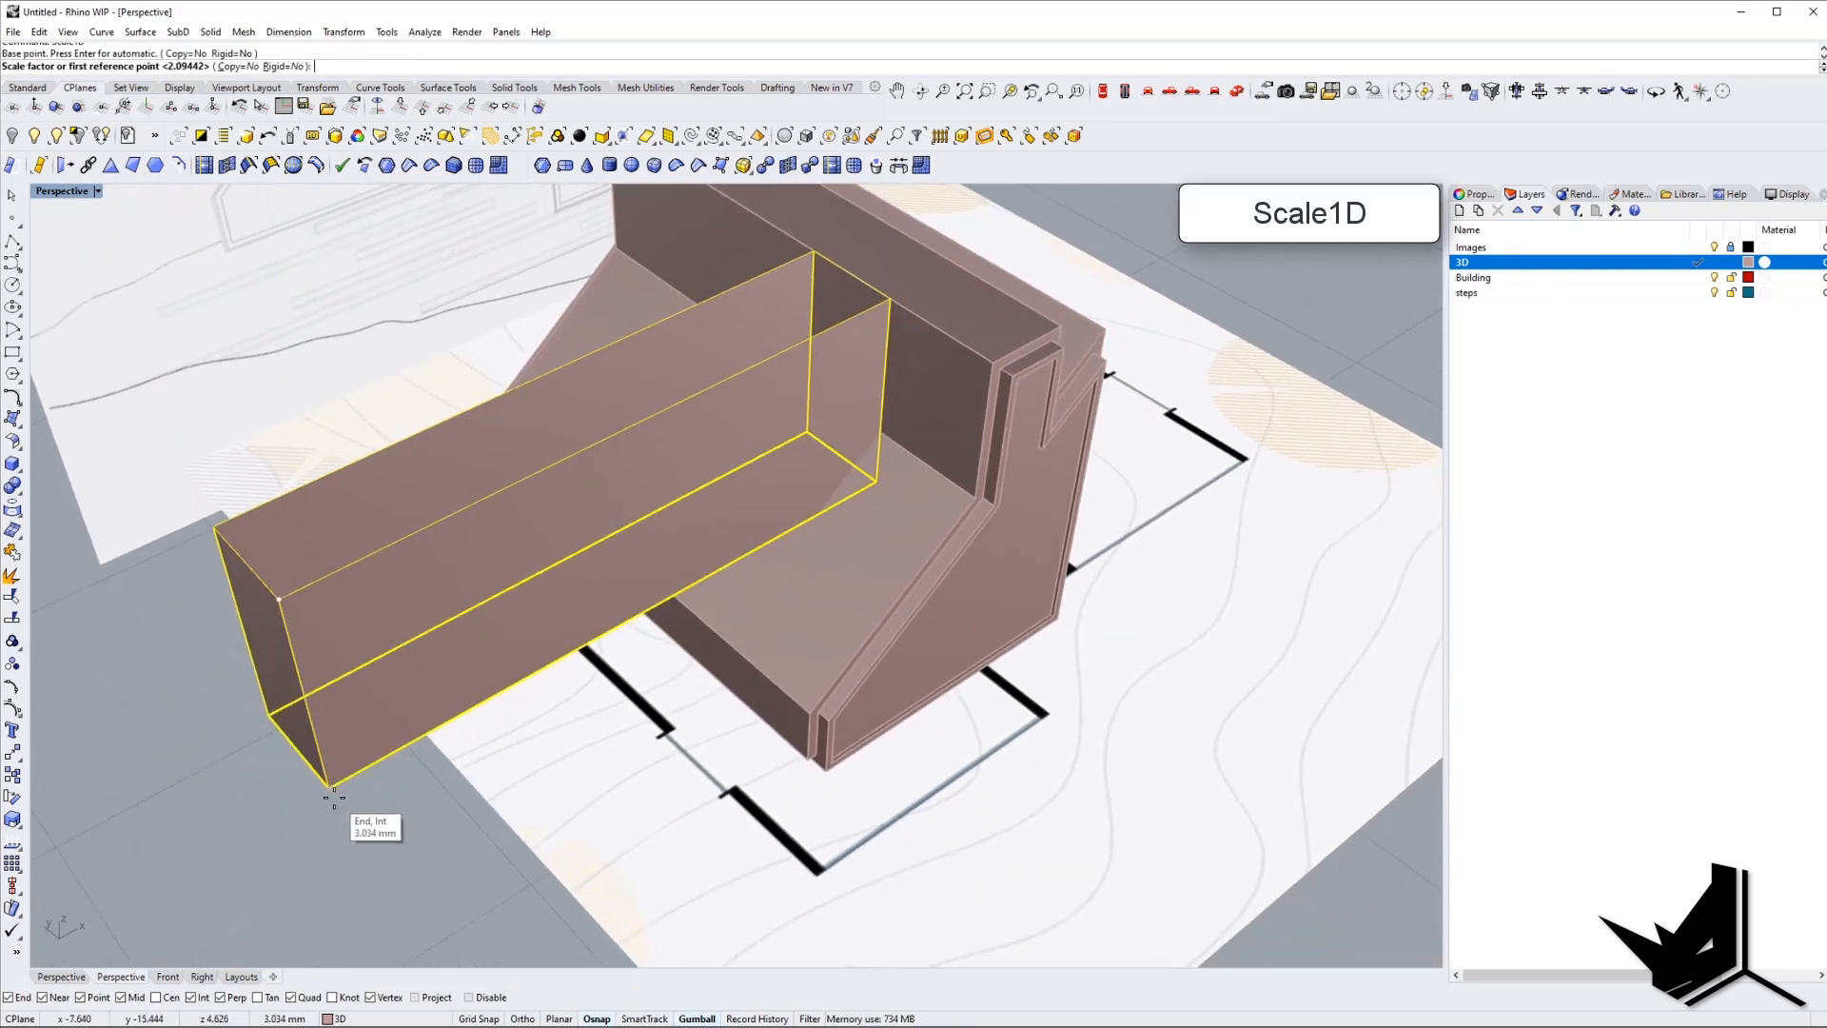
right_click_drag(647, 657, 539, 714)
left_click(538, 714)
Hide the frame and interior volumes, leaving the shell and box, and cap the box's open ends.
right_click_drag(545, 623, 687, 538)
left_click(611, 592)
left_click(857, 405)
left_click(379, 469, "shift")
left_click(85, 136)
key("Escape")
right_click_drag(516, 500, 657, 681)
left_click(535, 523)
key("Return")
Nudge the capped box toward the house and lower its top slightly with Scale1D.
left_click(647, 485)
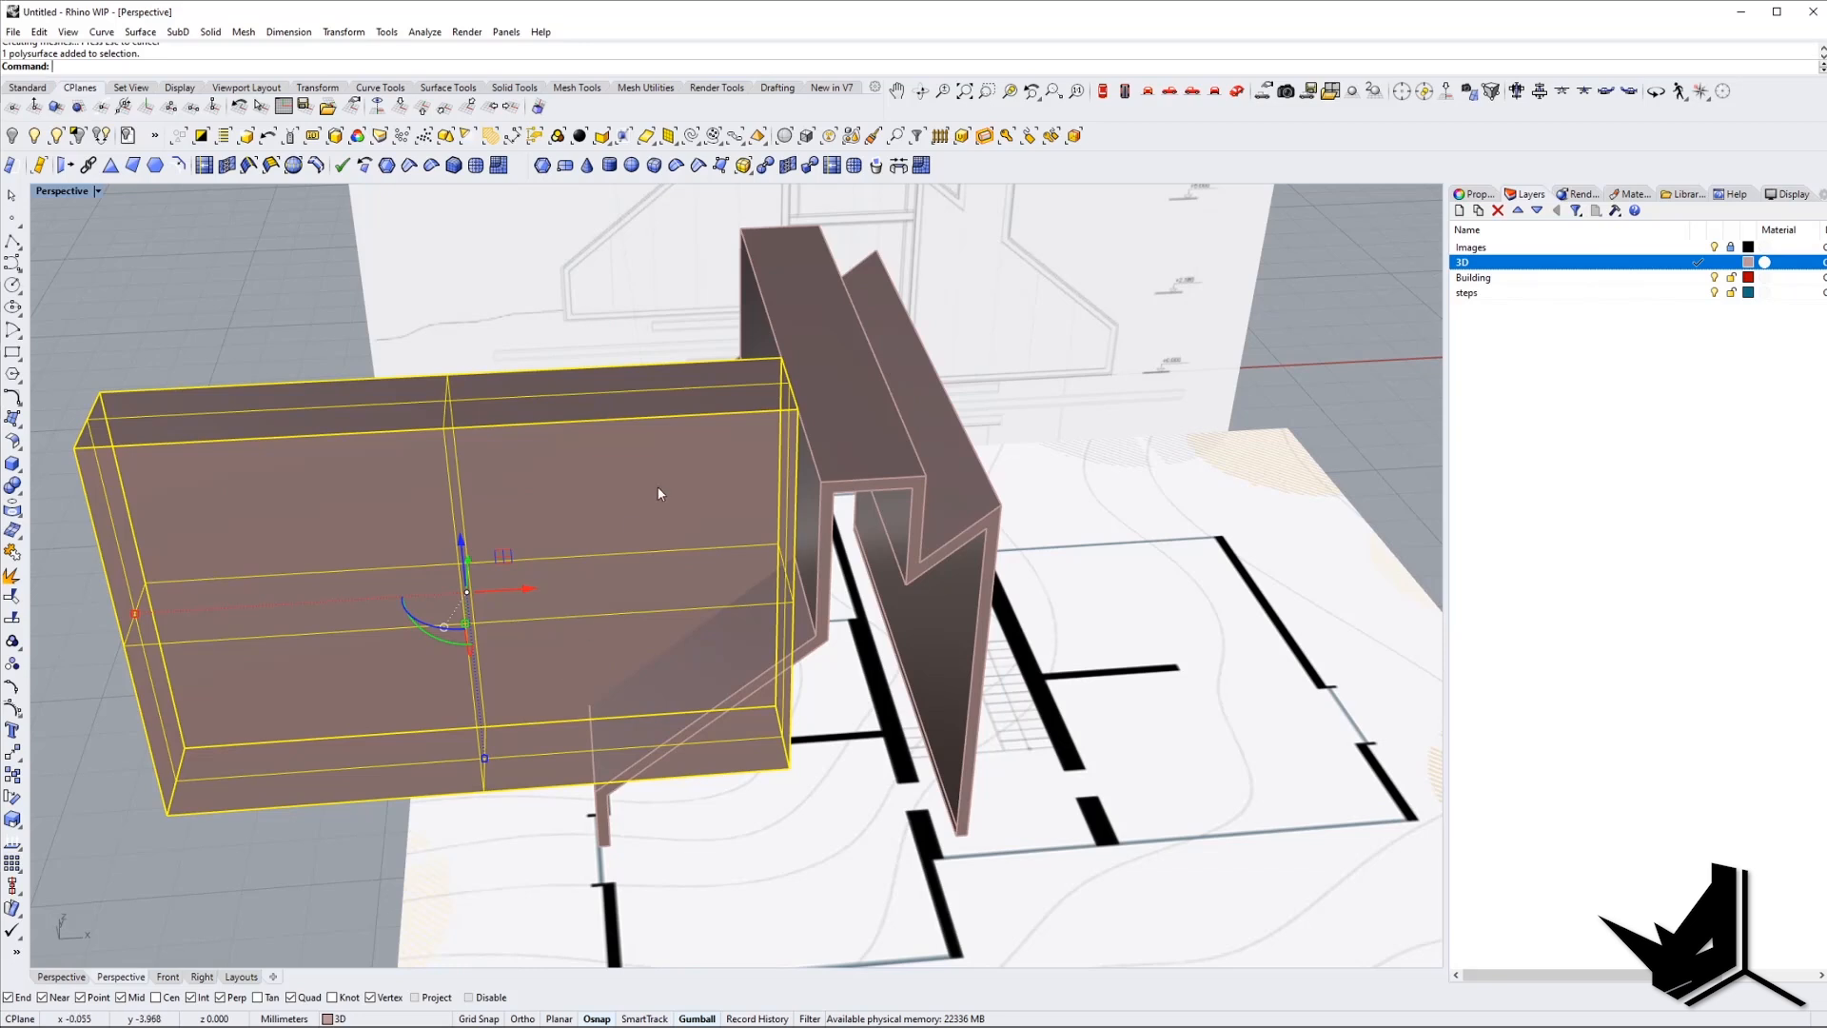
left_click_drag(525, 597, 540, 595)
right_click_drag(538, 590, 552, 533)
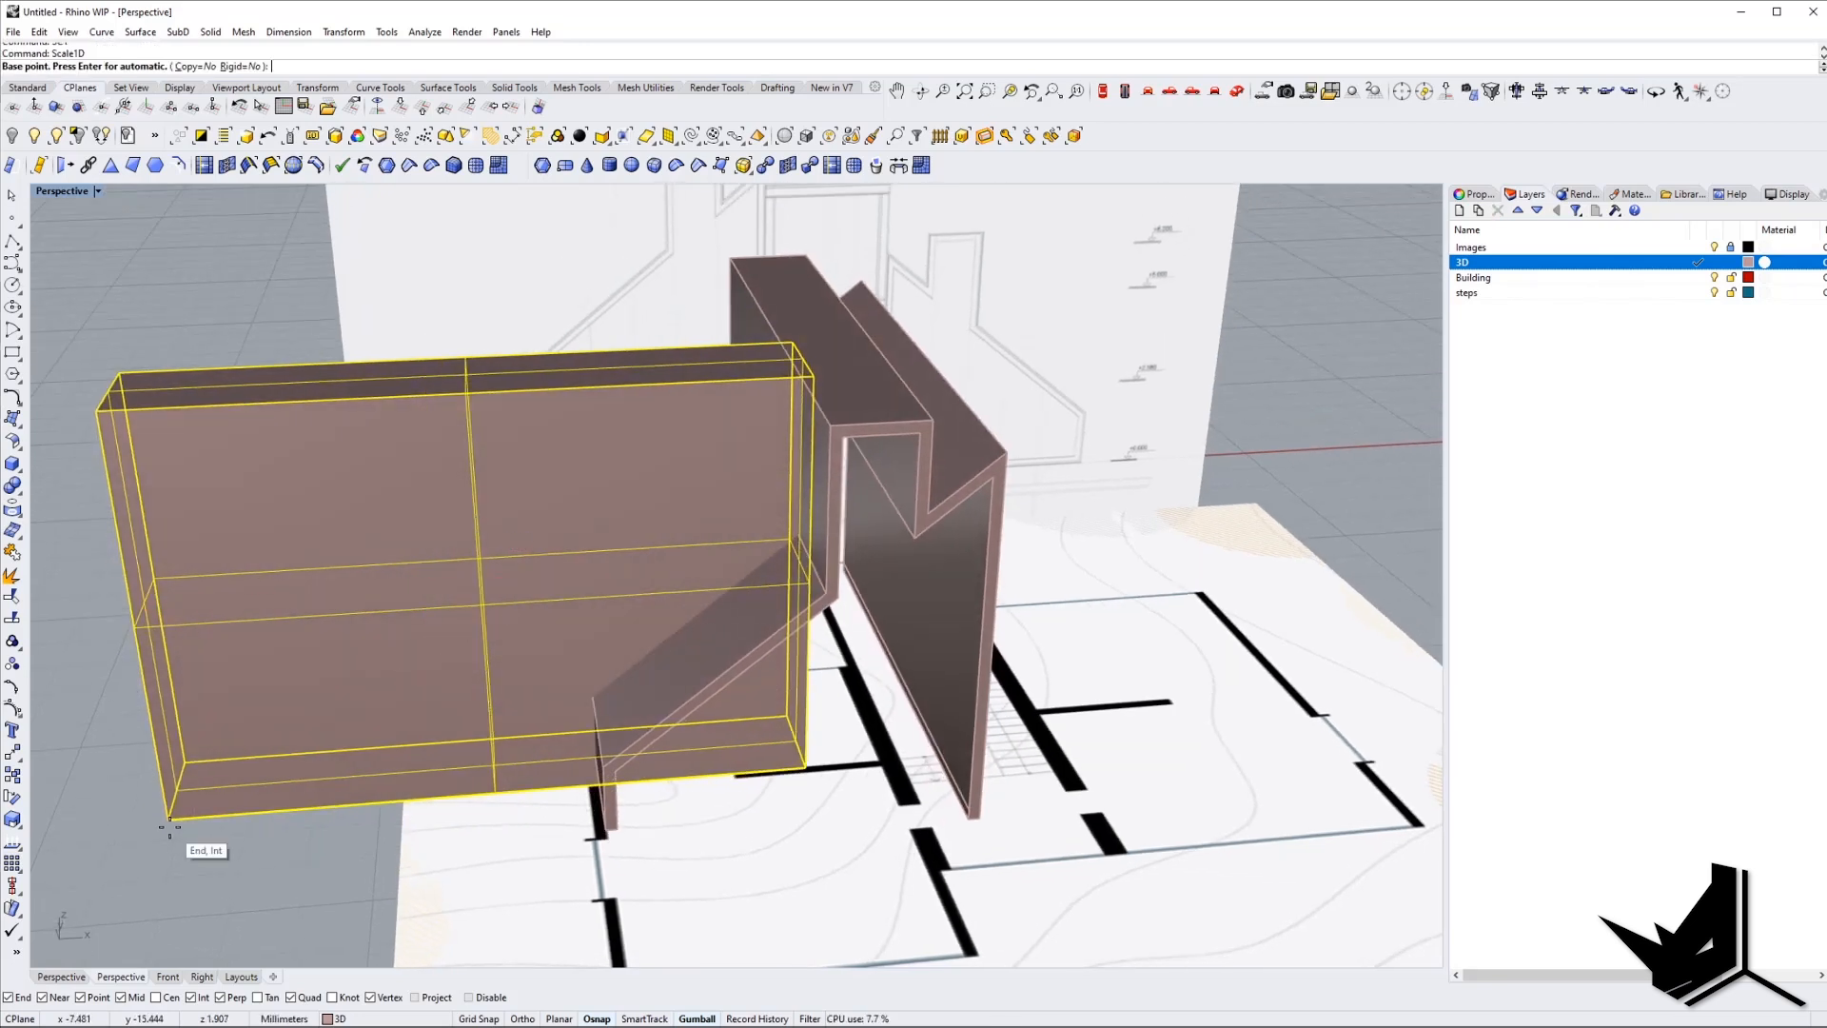
left_click(93, 411)
scroll(92, 411, "up", 5)
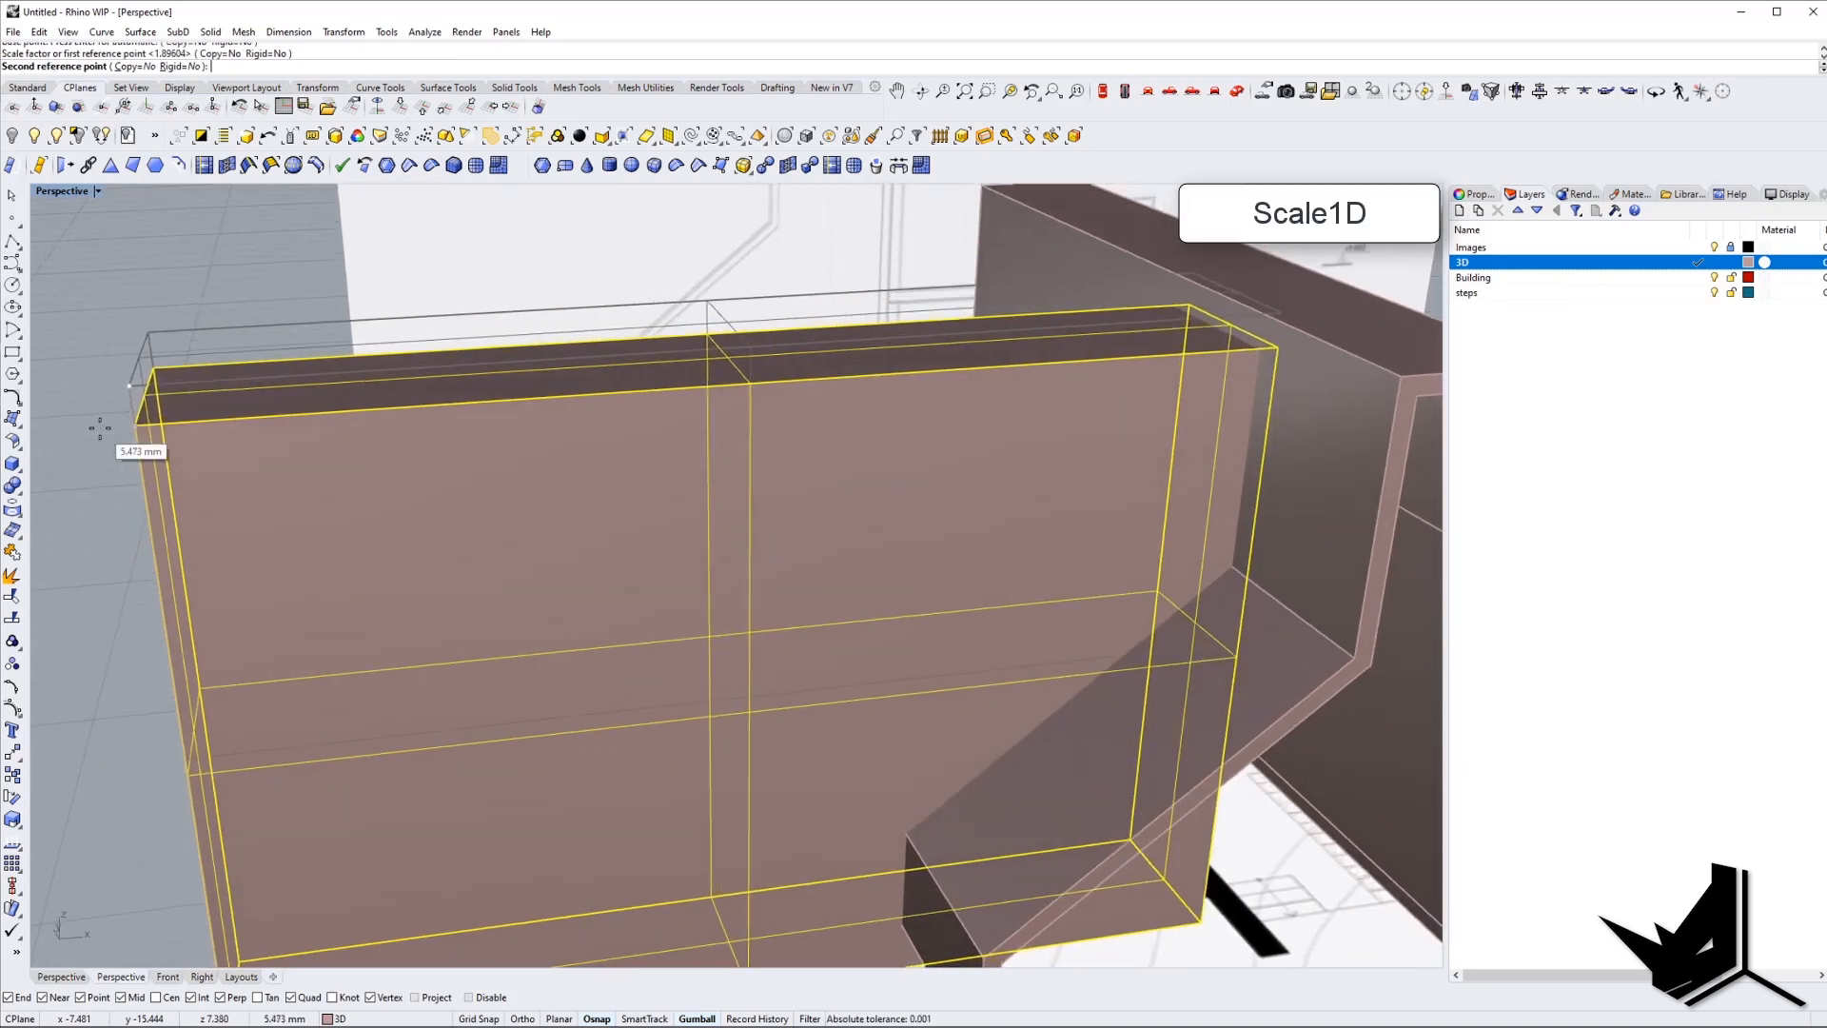
scroll(92, 415, "down", 5)
left_click(95, 416)
right_click_drag(605, 609, 526, 540)
Shift the box slightly further along X and reduce its height again with Scale1D, keeping its bottom fixed.
left_click(506, 512)
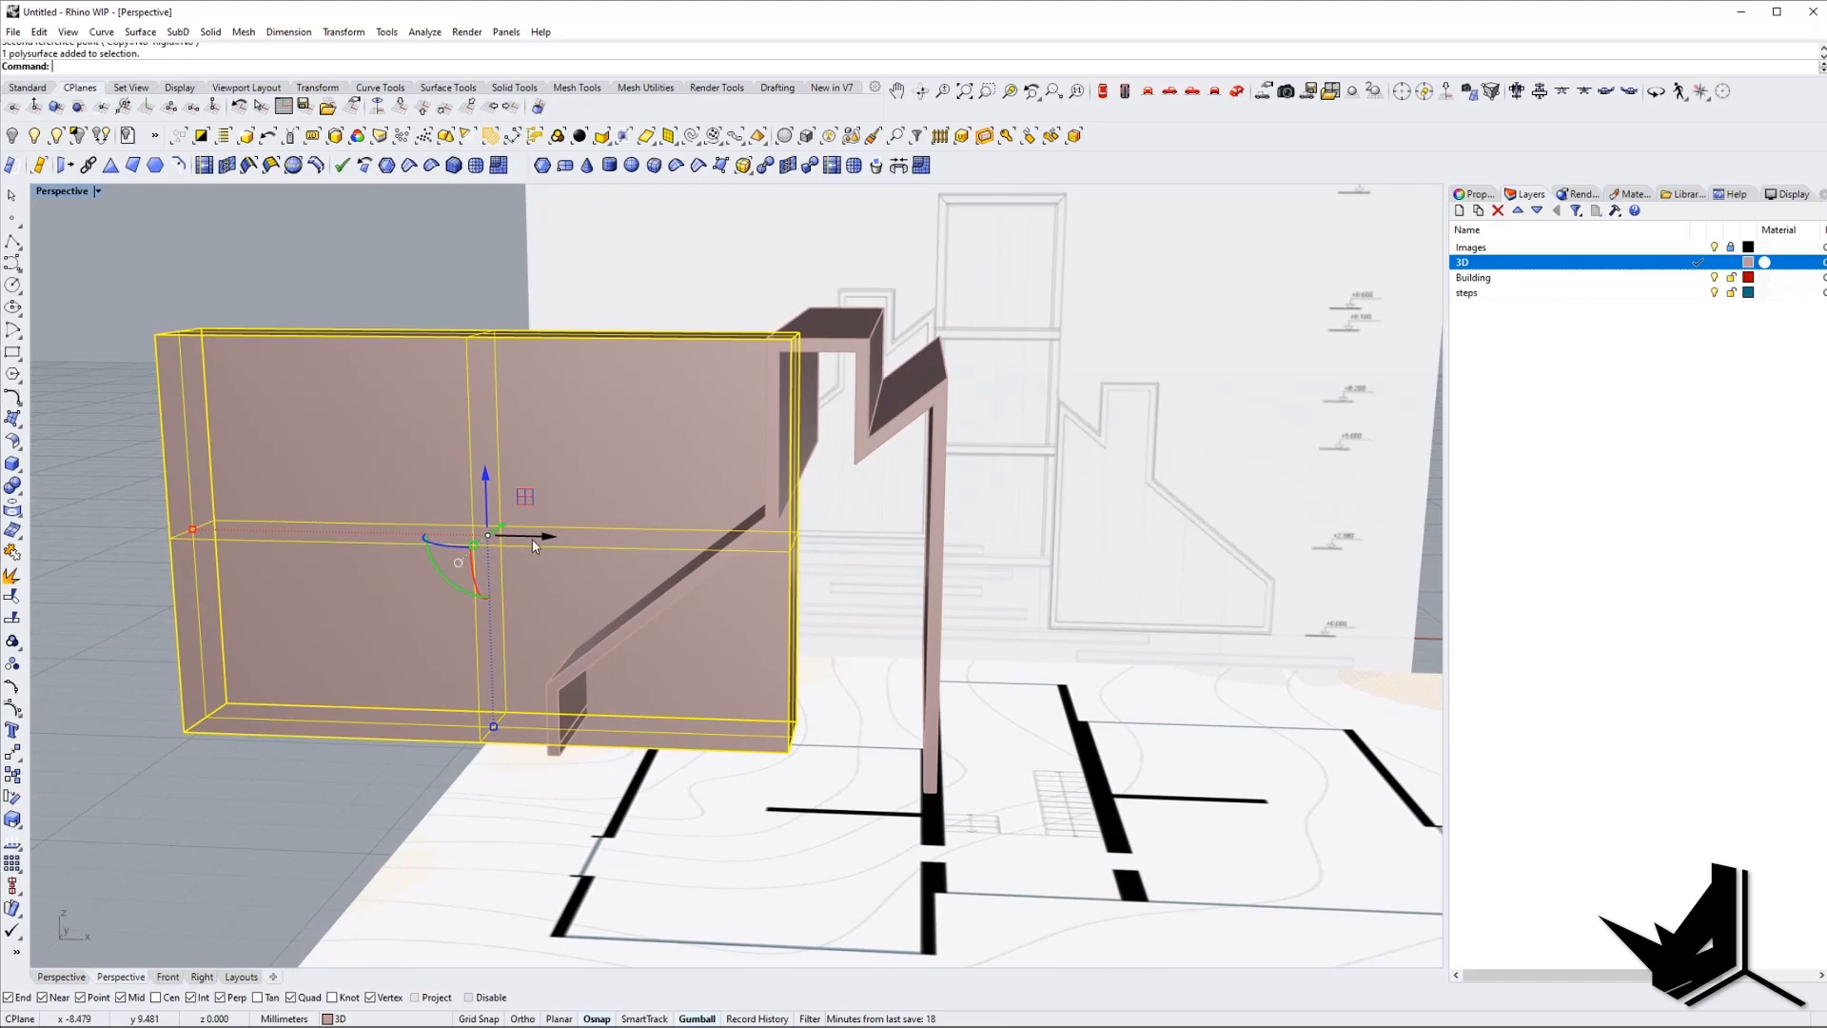
left_click_drag(553, 540, 559, 540)
key("Escape")
right_click_drag(559, 539, 495, 448)
left_click(535, 514)
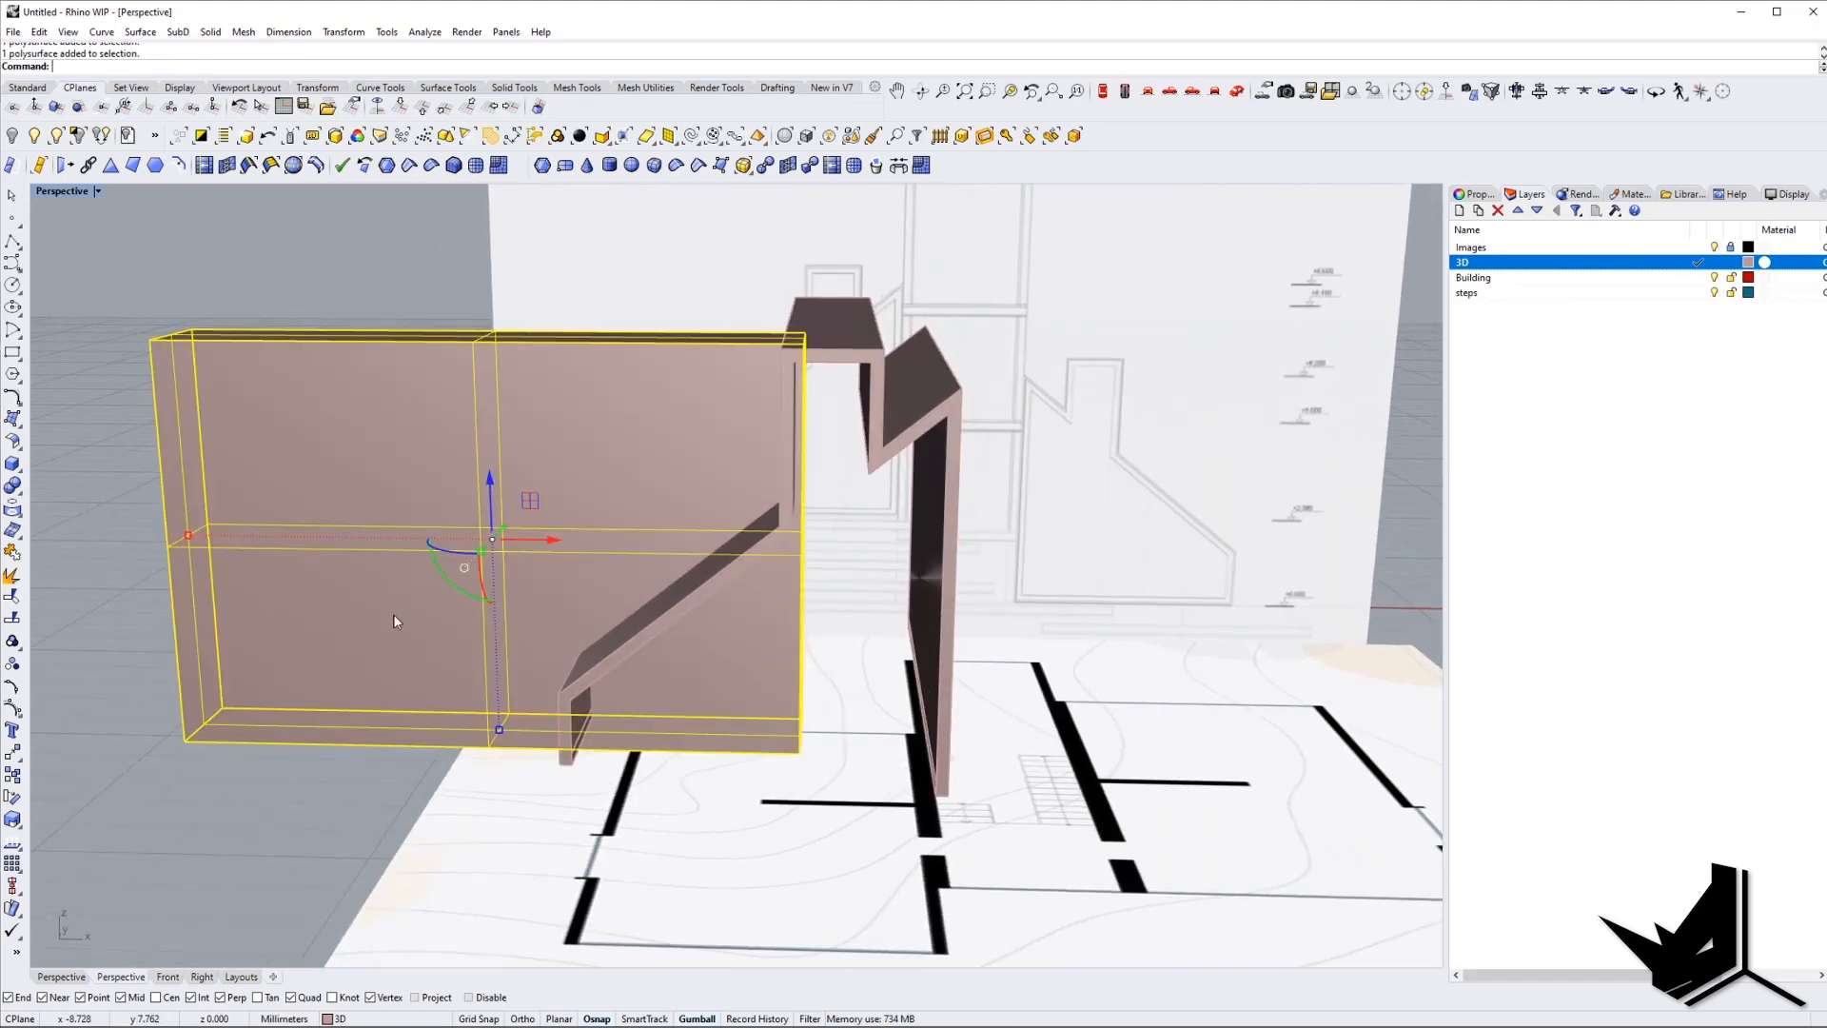
left_click(186, 740)
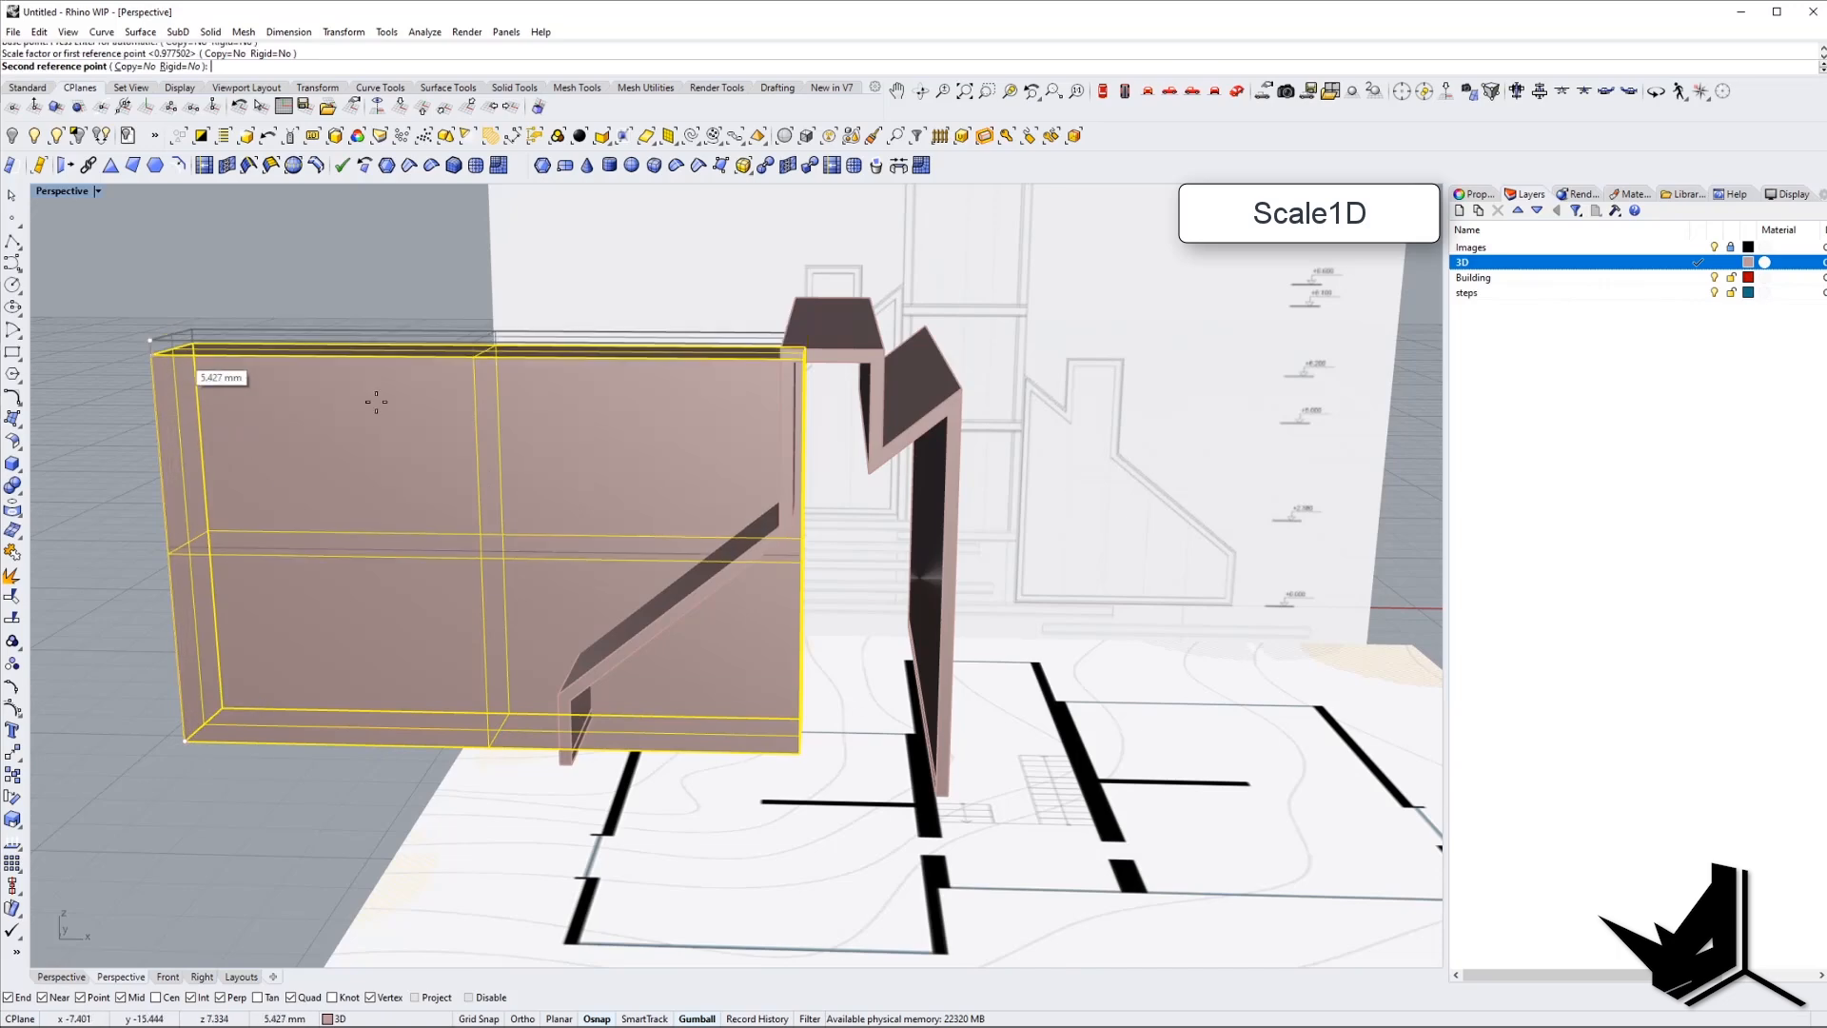
scroll(498, 408, "up", 5)
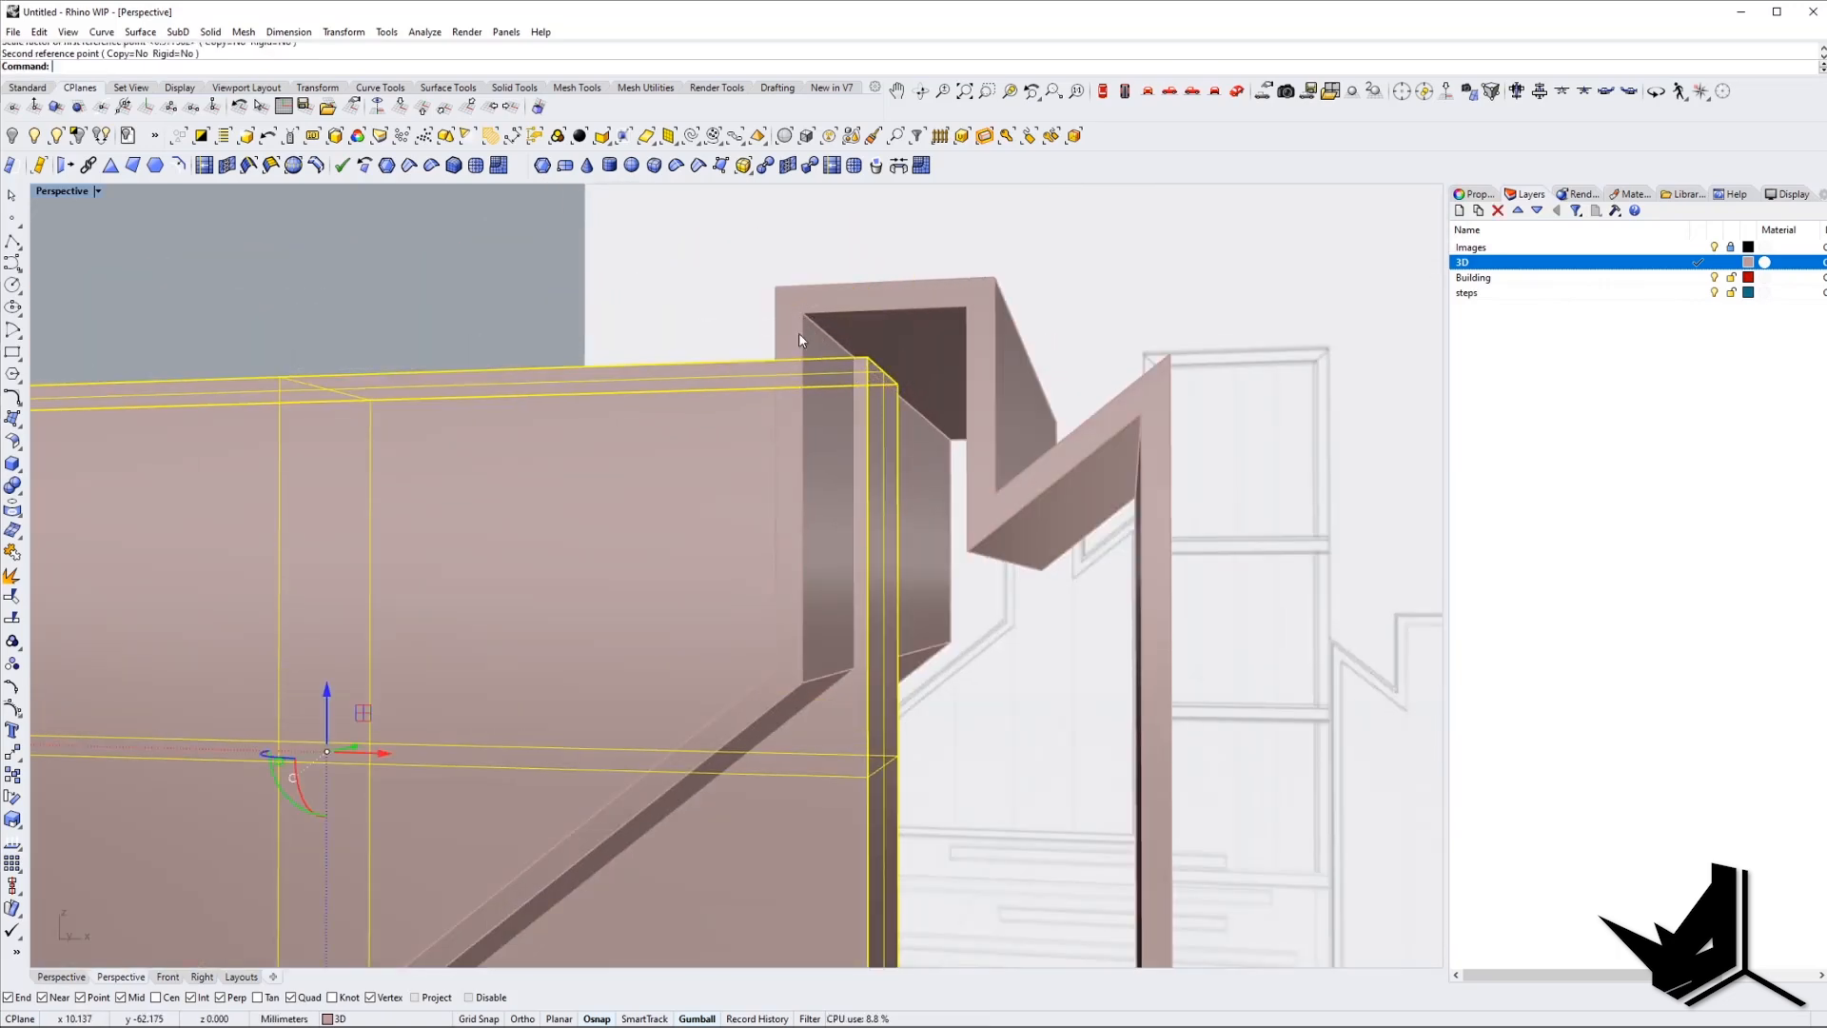
key("Escape")
Split the house's outer shell with the capped box using BooleanSplit.
right_click_drag(803, 323, 762, 424)
scroll(733, 481, "down", 8)
right_click_drag(726, 490, 787, 608)
type("Bridge")
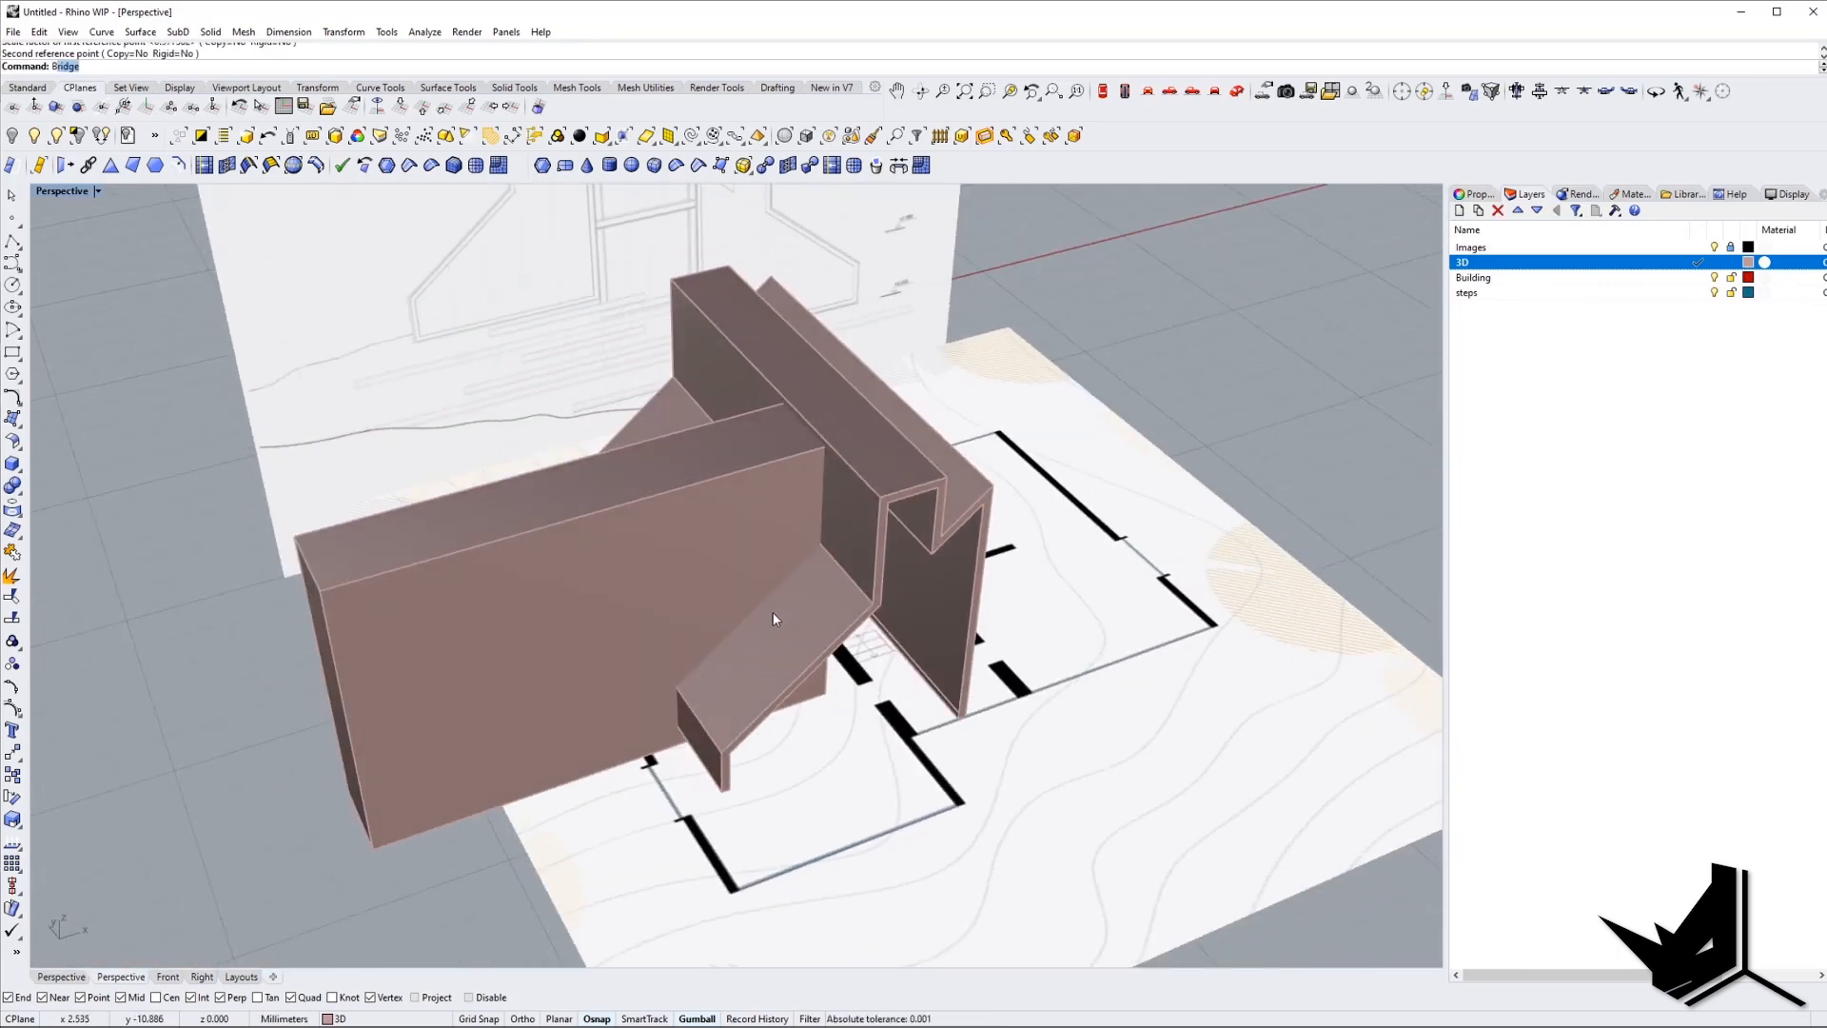
left_click(799, 627)
key("Return")
left_click(587, 640)
key("Return")
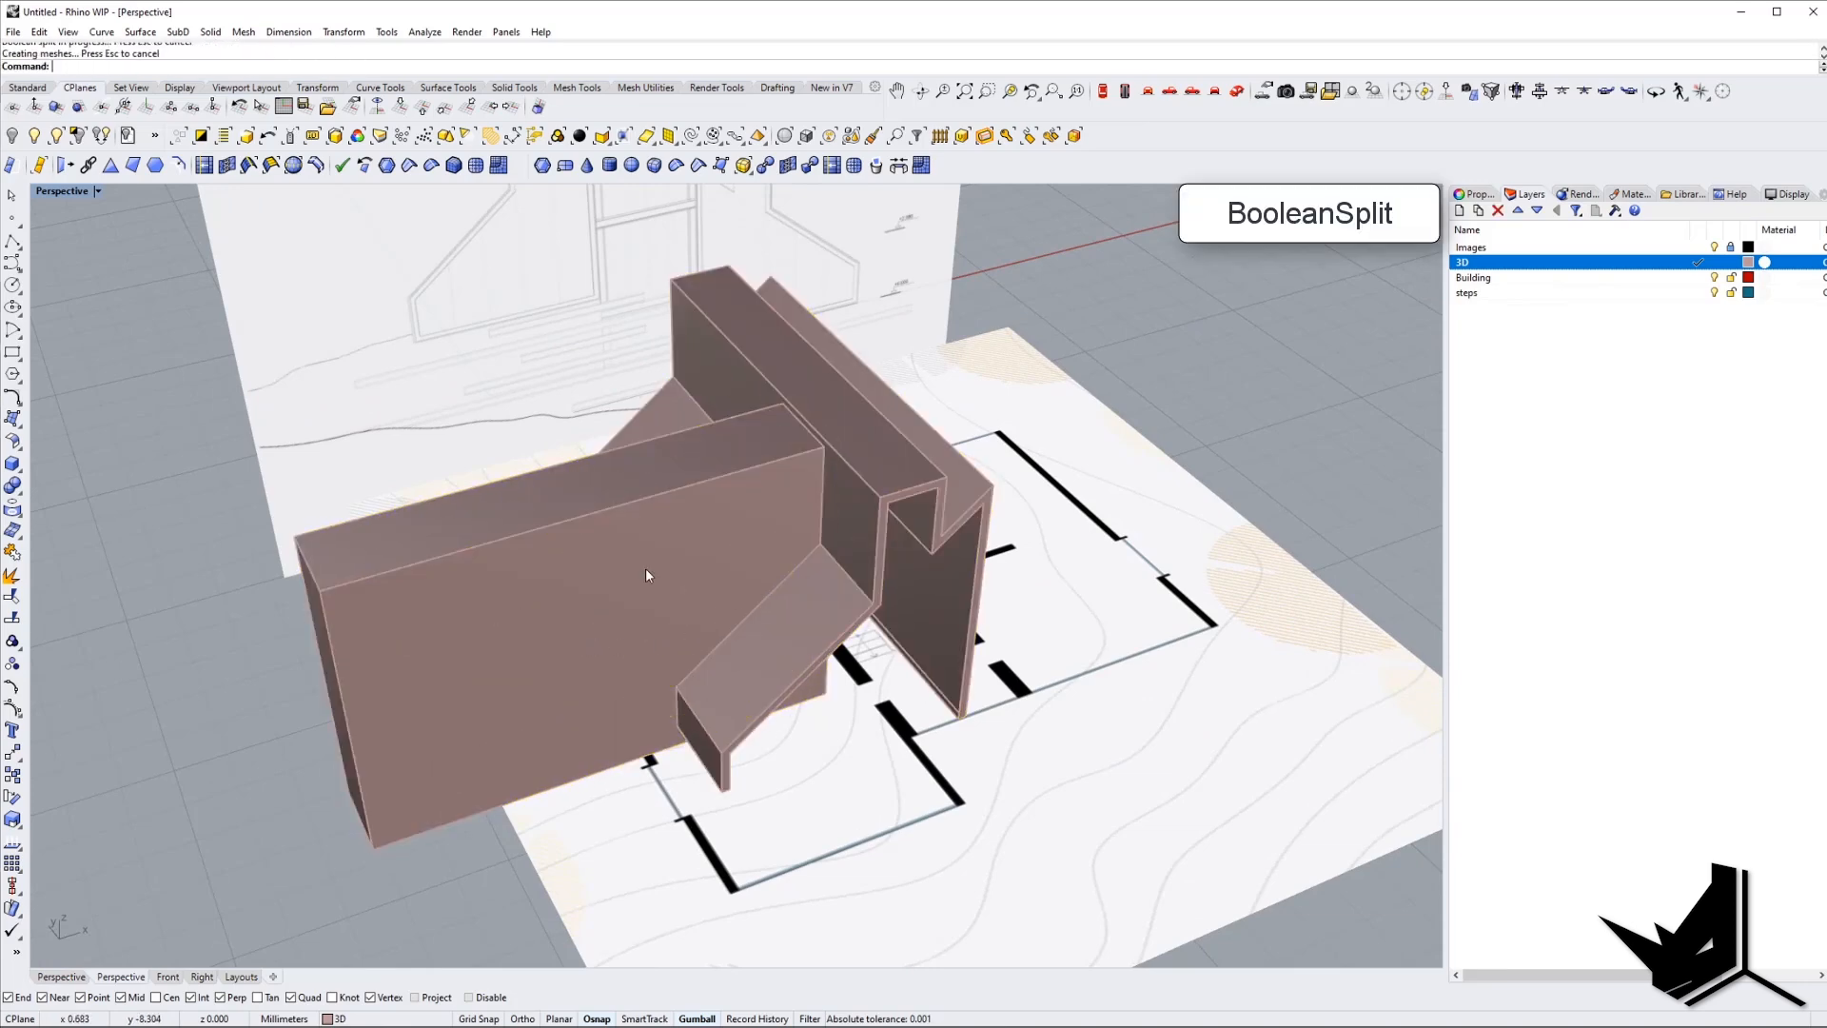
Delete the cutting box and select the strip separated from the roof.
left_click(647, 568)
key("Delete")
mouse_move(677, 572)
right_mouse_down()
mouse_move(694, 640)
mouse_move(789, 636)
mouse_move(736, 626)
right_mouse_up()
left_click(716, 630)
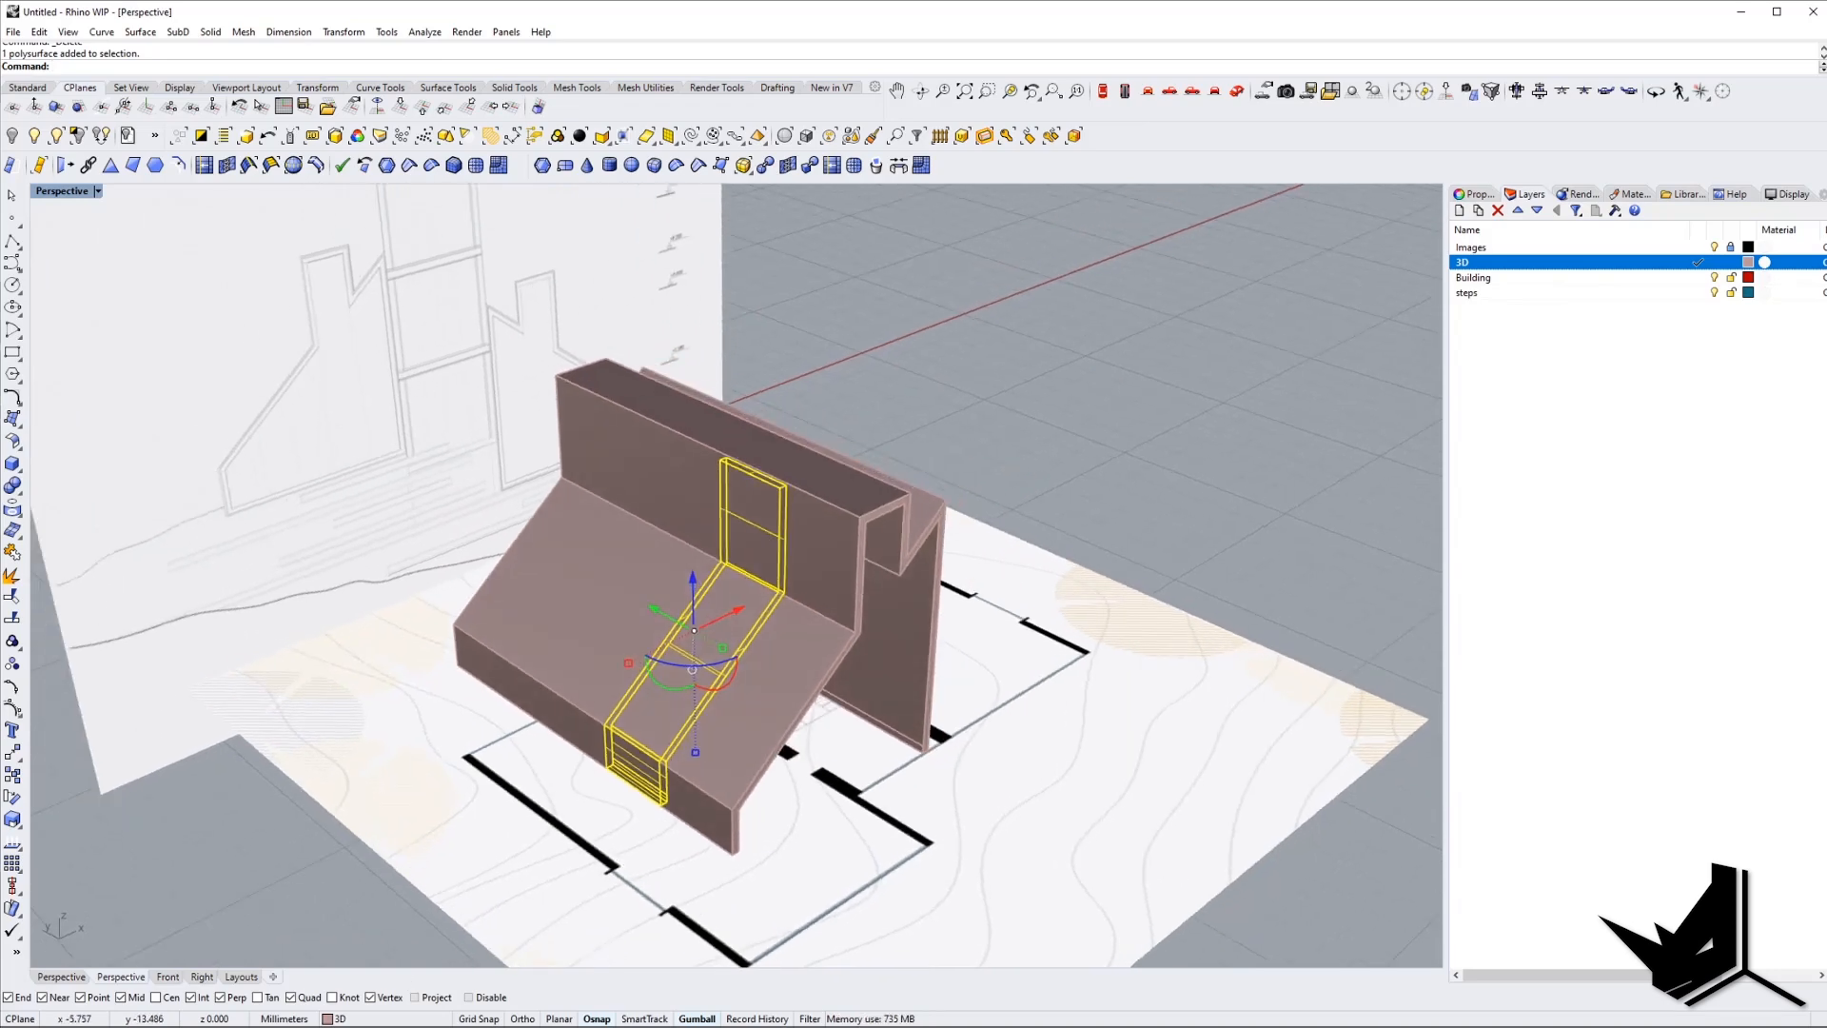
Examine the roof strip detail in the reference photo 5.jpg.
left_click(347, 990)
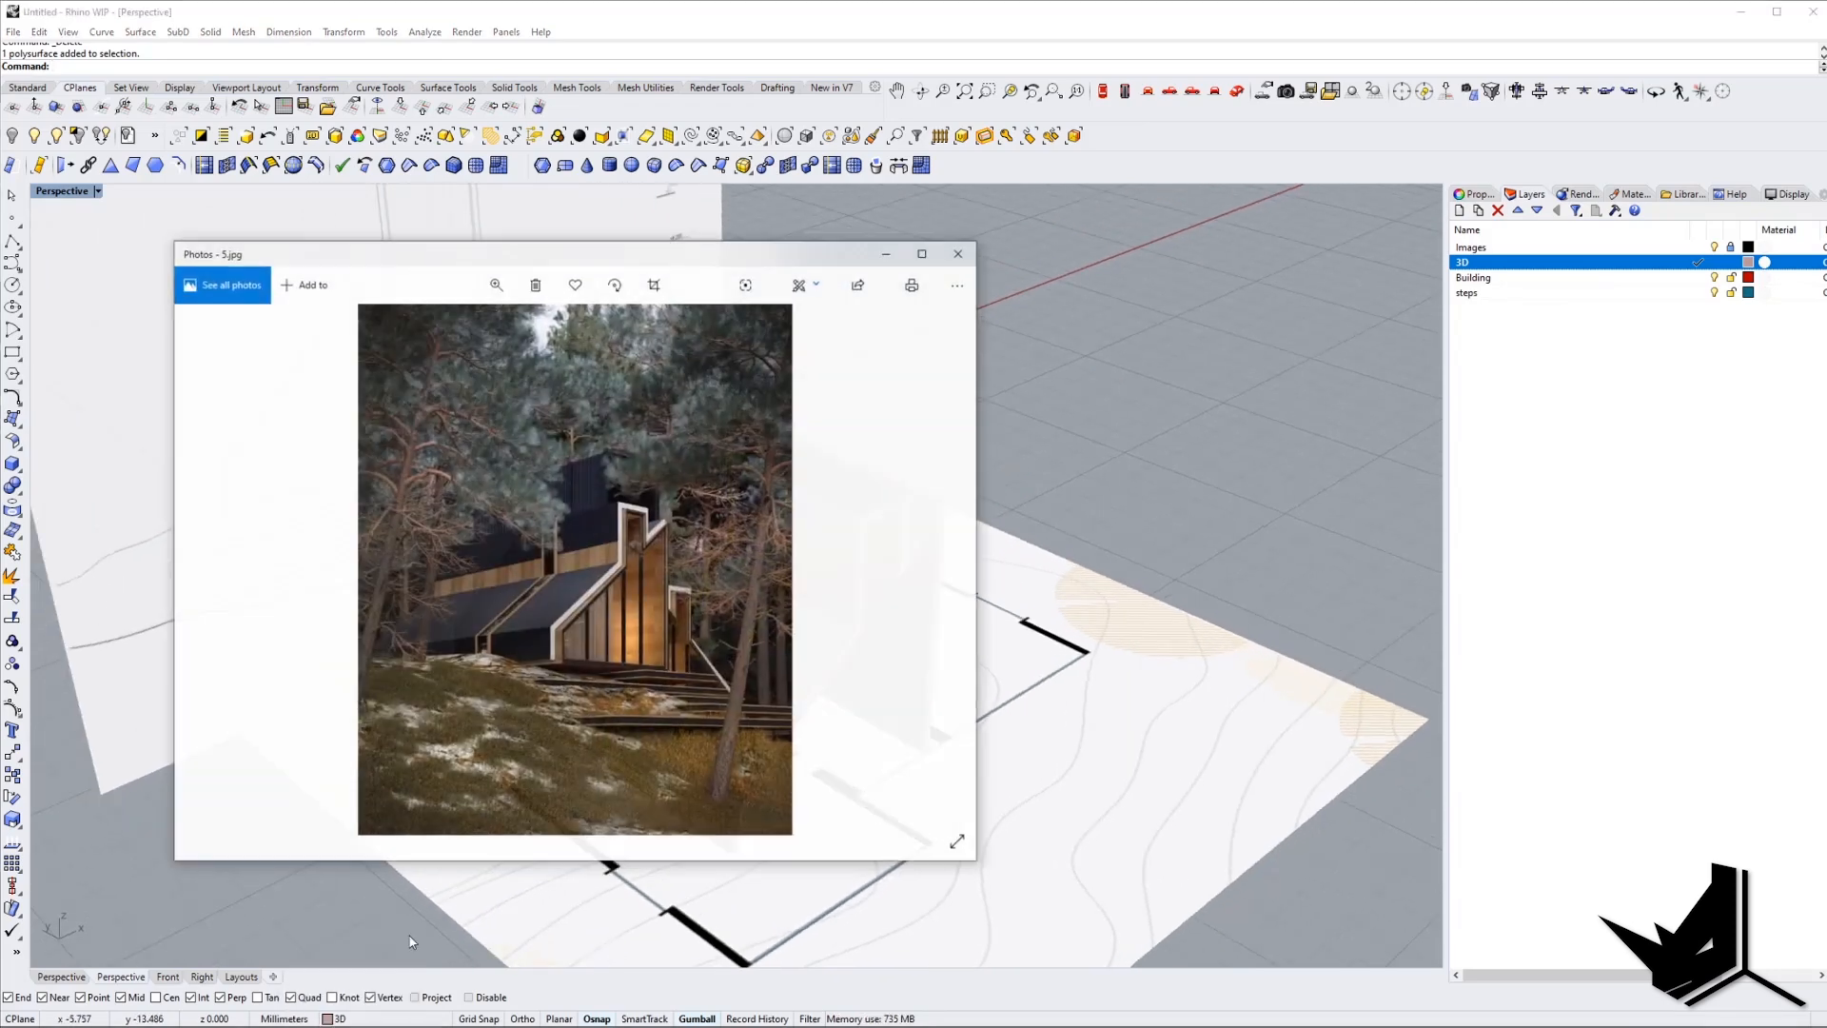
scroll(437, 514, "up", 5)
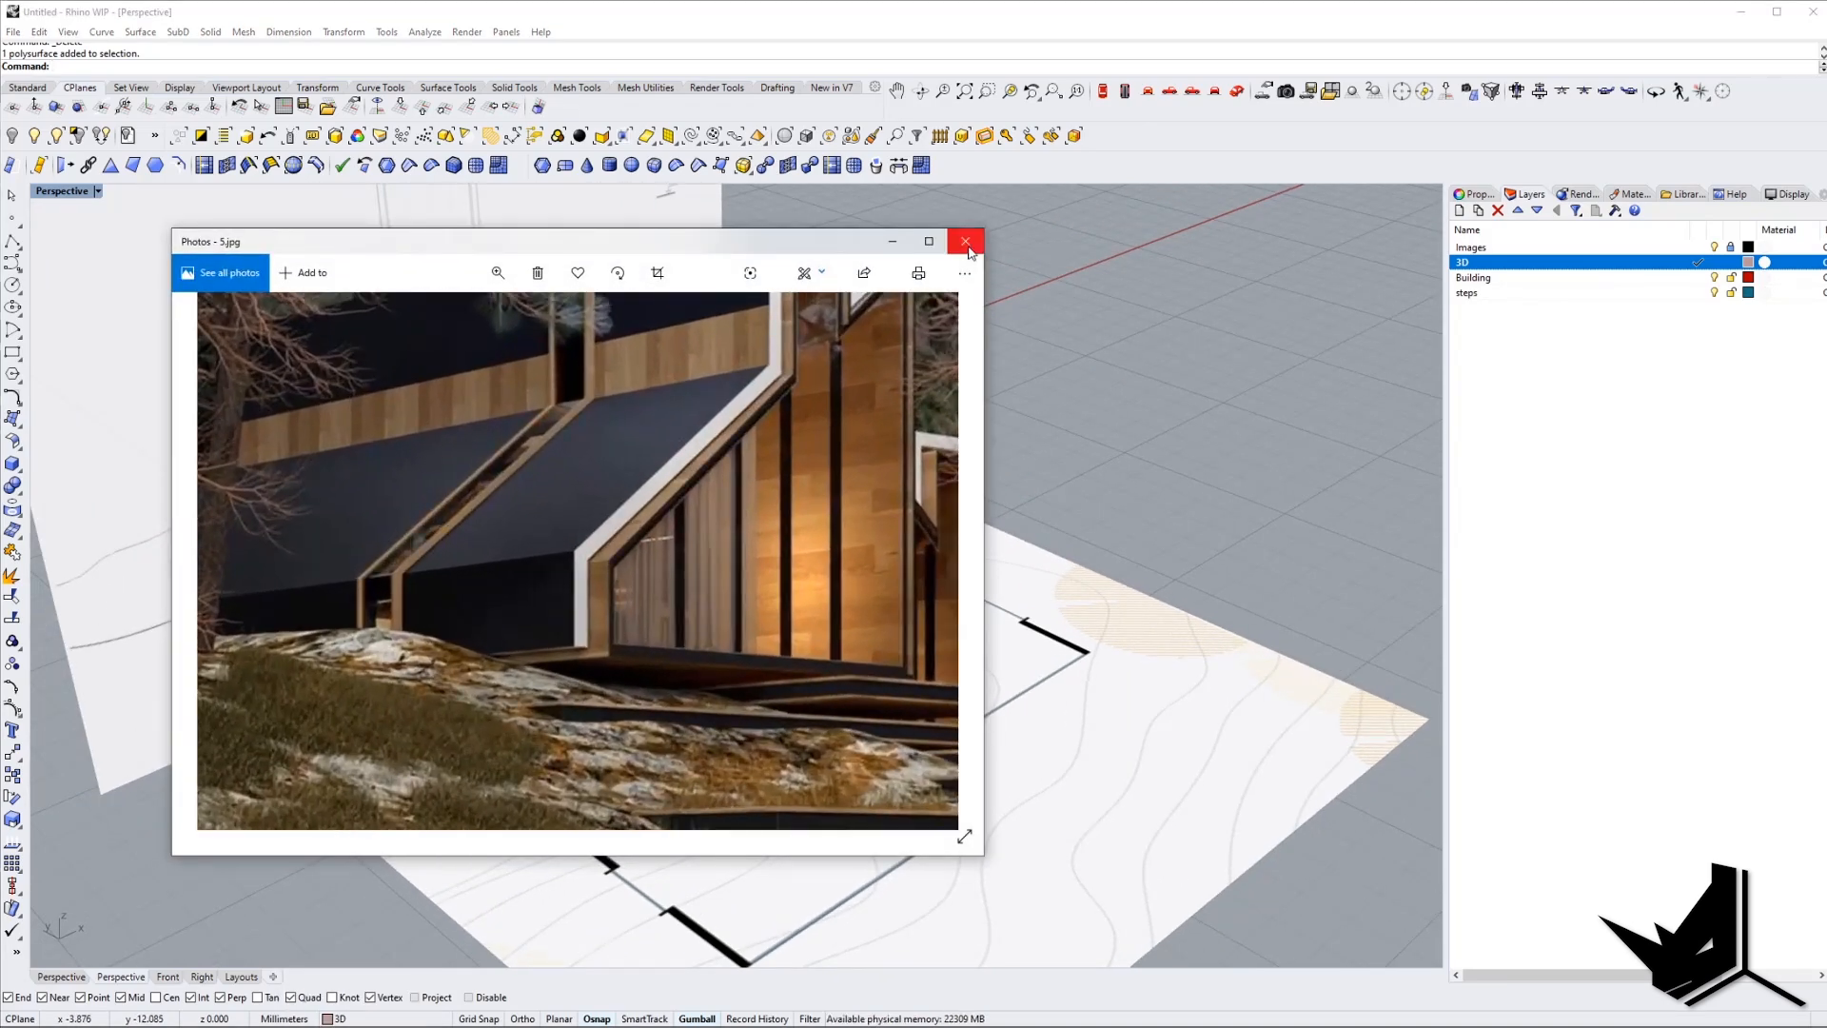
left_click(892, 246)
Undo the deletion of the cutting box.
right_click_drag(731, 524, 709, 560)
key("Escape")
key("ctrl+z")
Duplicate the border of the box's narrow outer end face as a curve with DupBorder and join it.
left_click(731, 647)
right_click_drag(729, 645, 802, 557)
left_click(785, 521)
type("DupBorder")
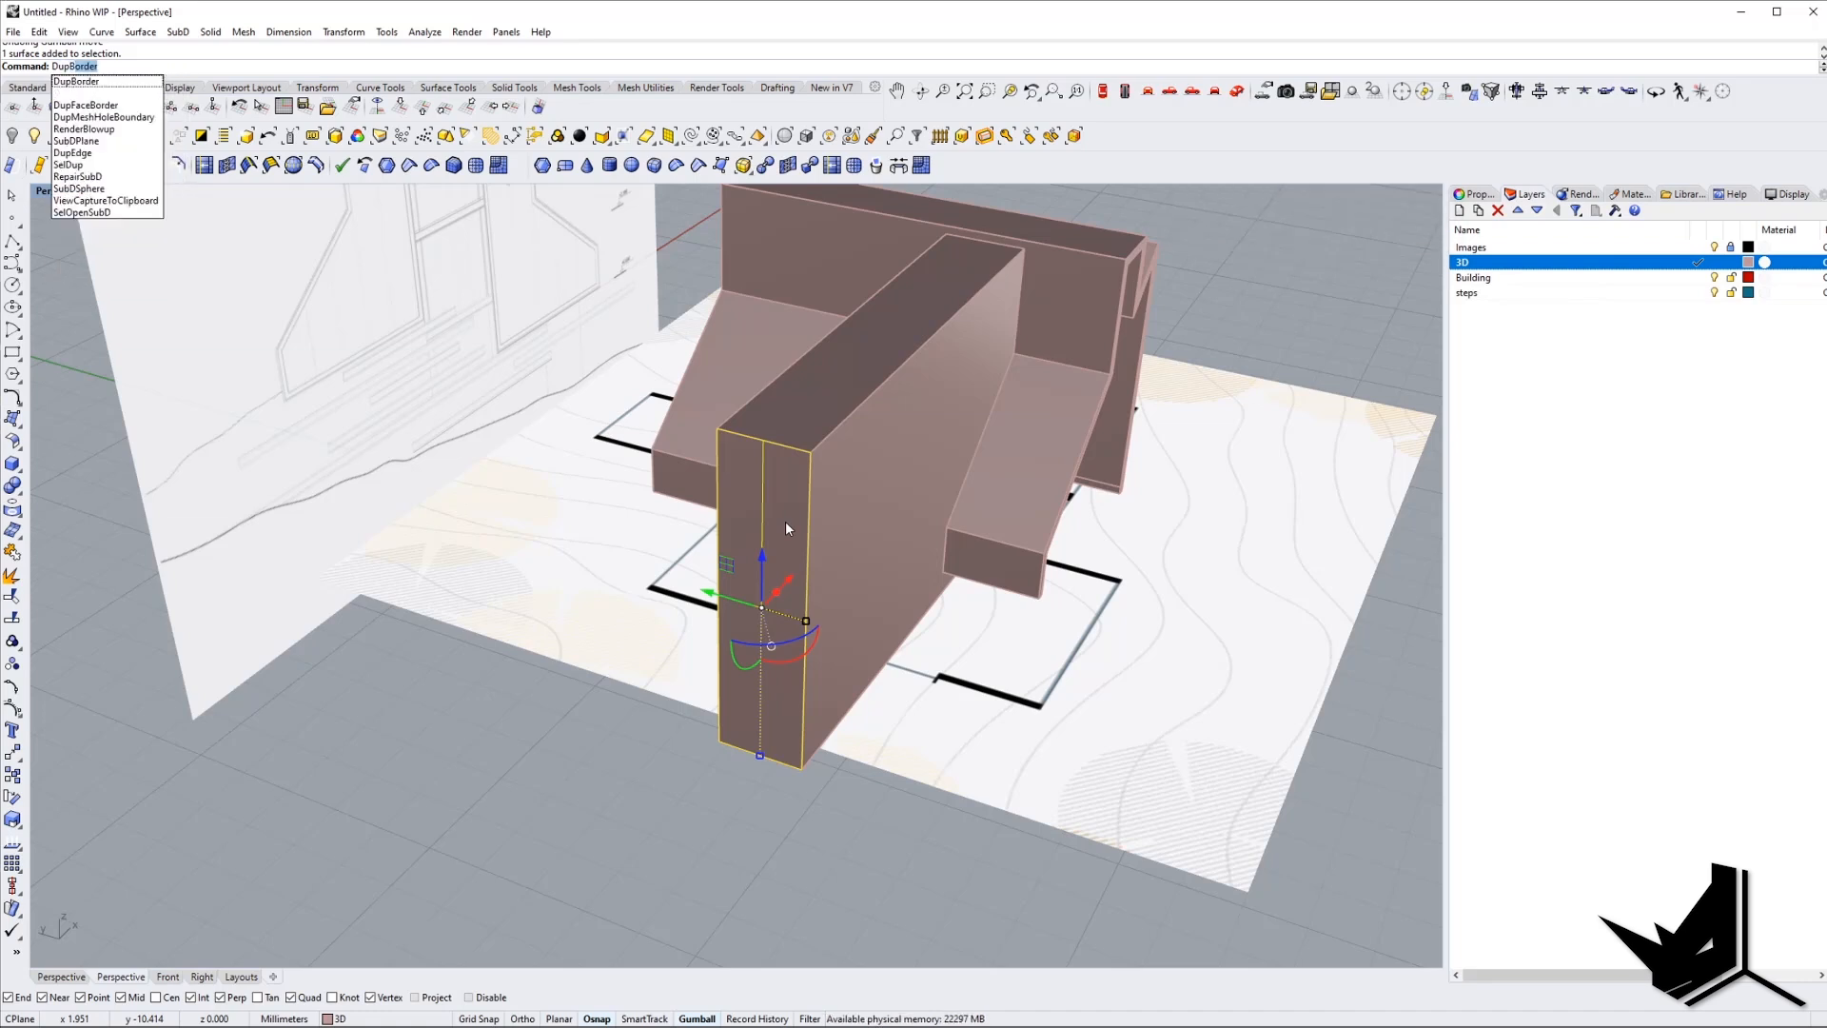
key("Return")
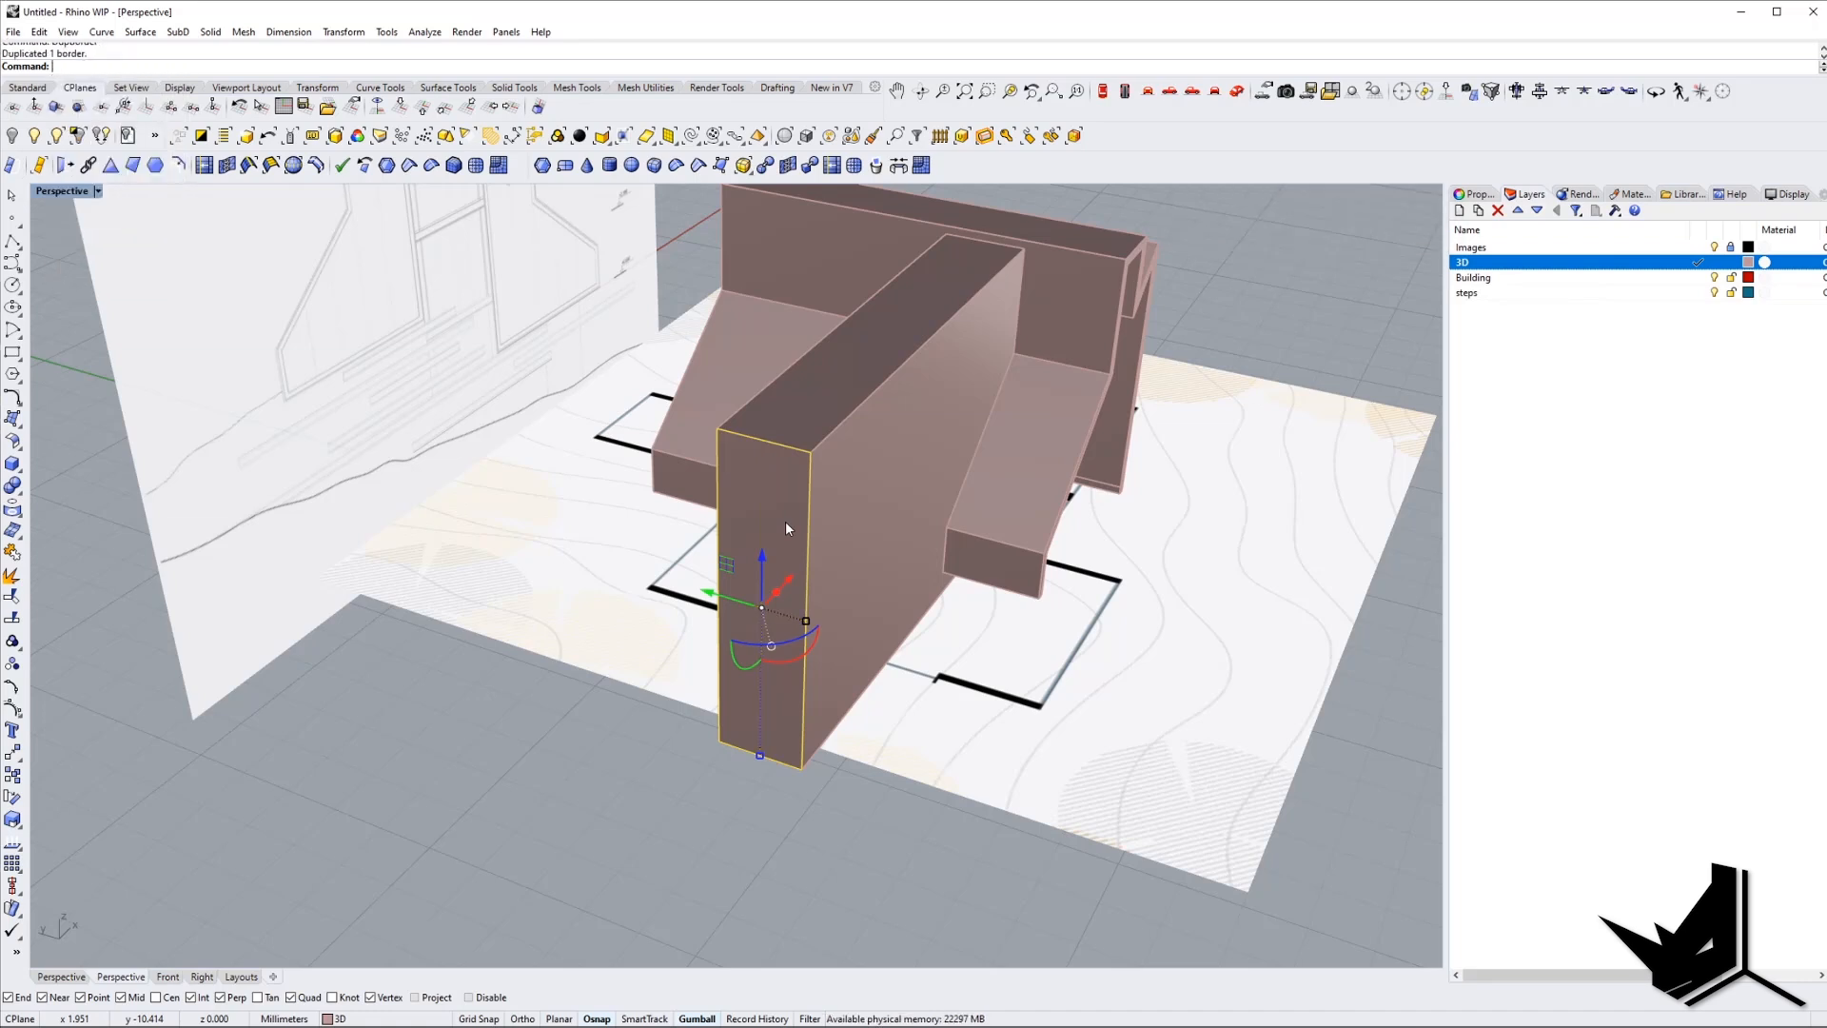
type("join")
key("Return")
Offset the duplicated border curve inward by 0.1.
left_click(808, 514)
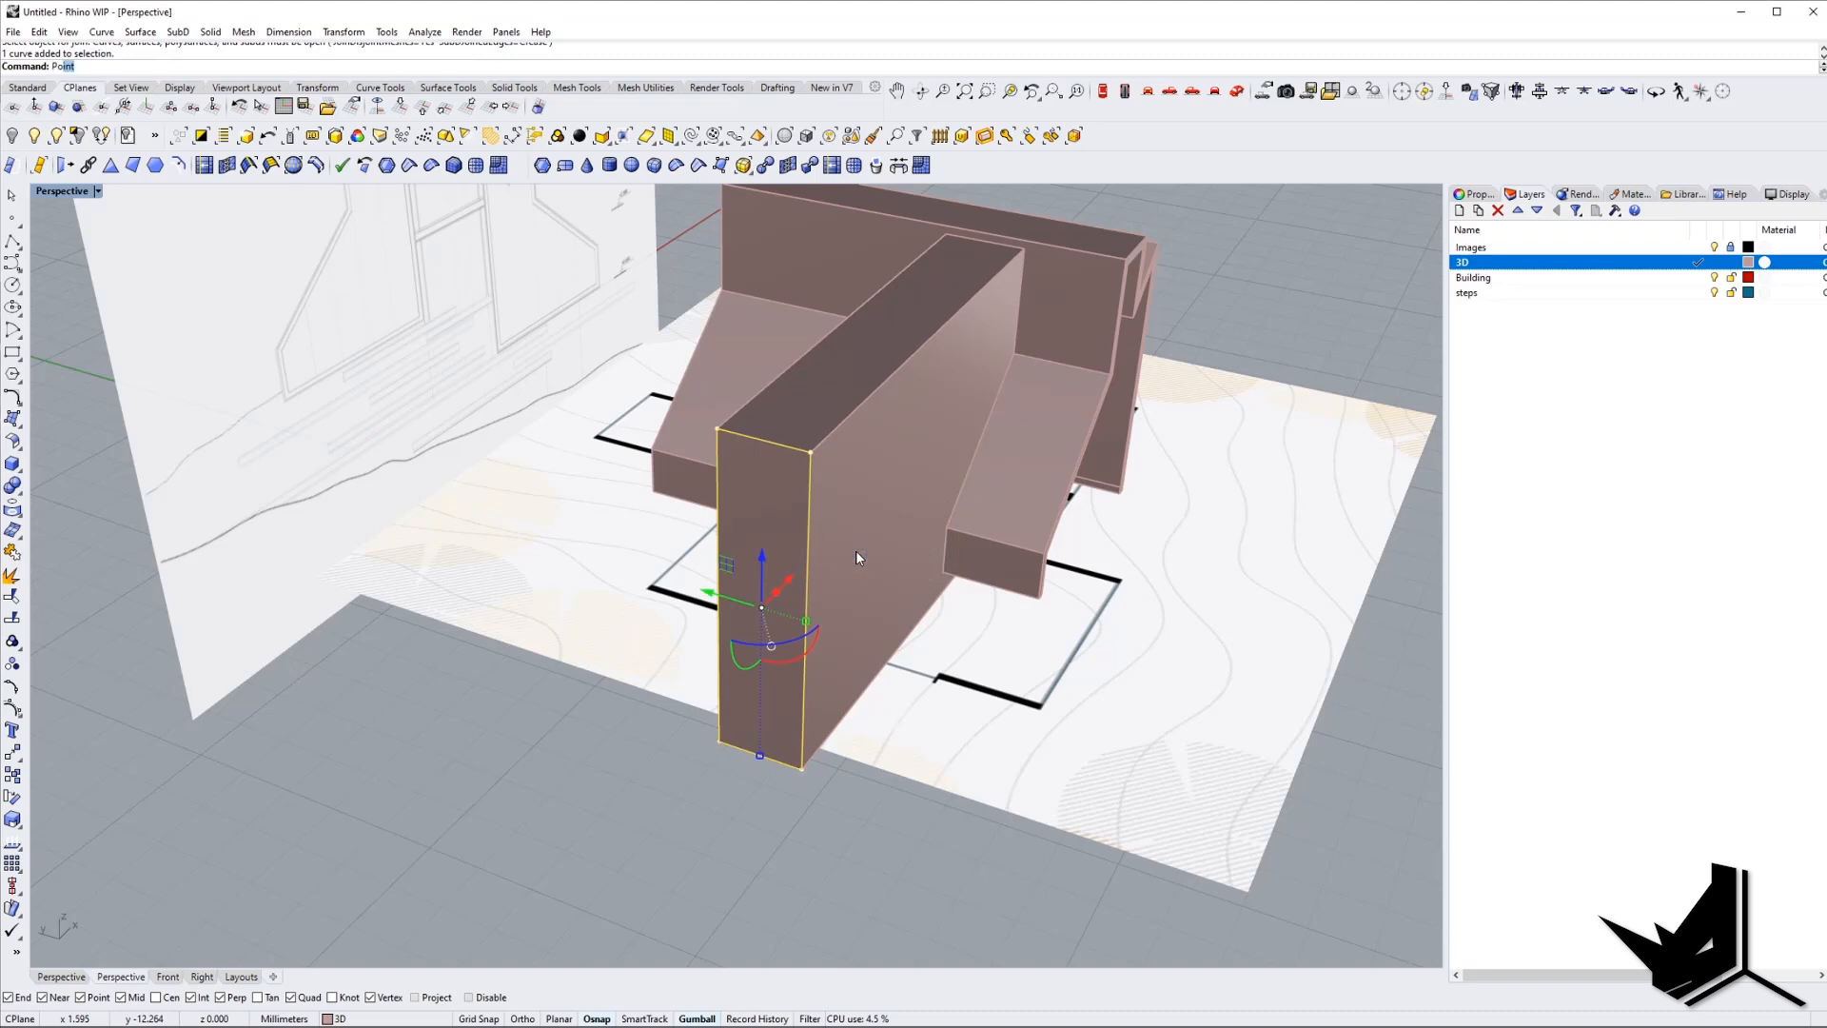
type("offset")
key("Return")
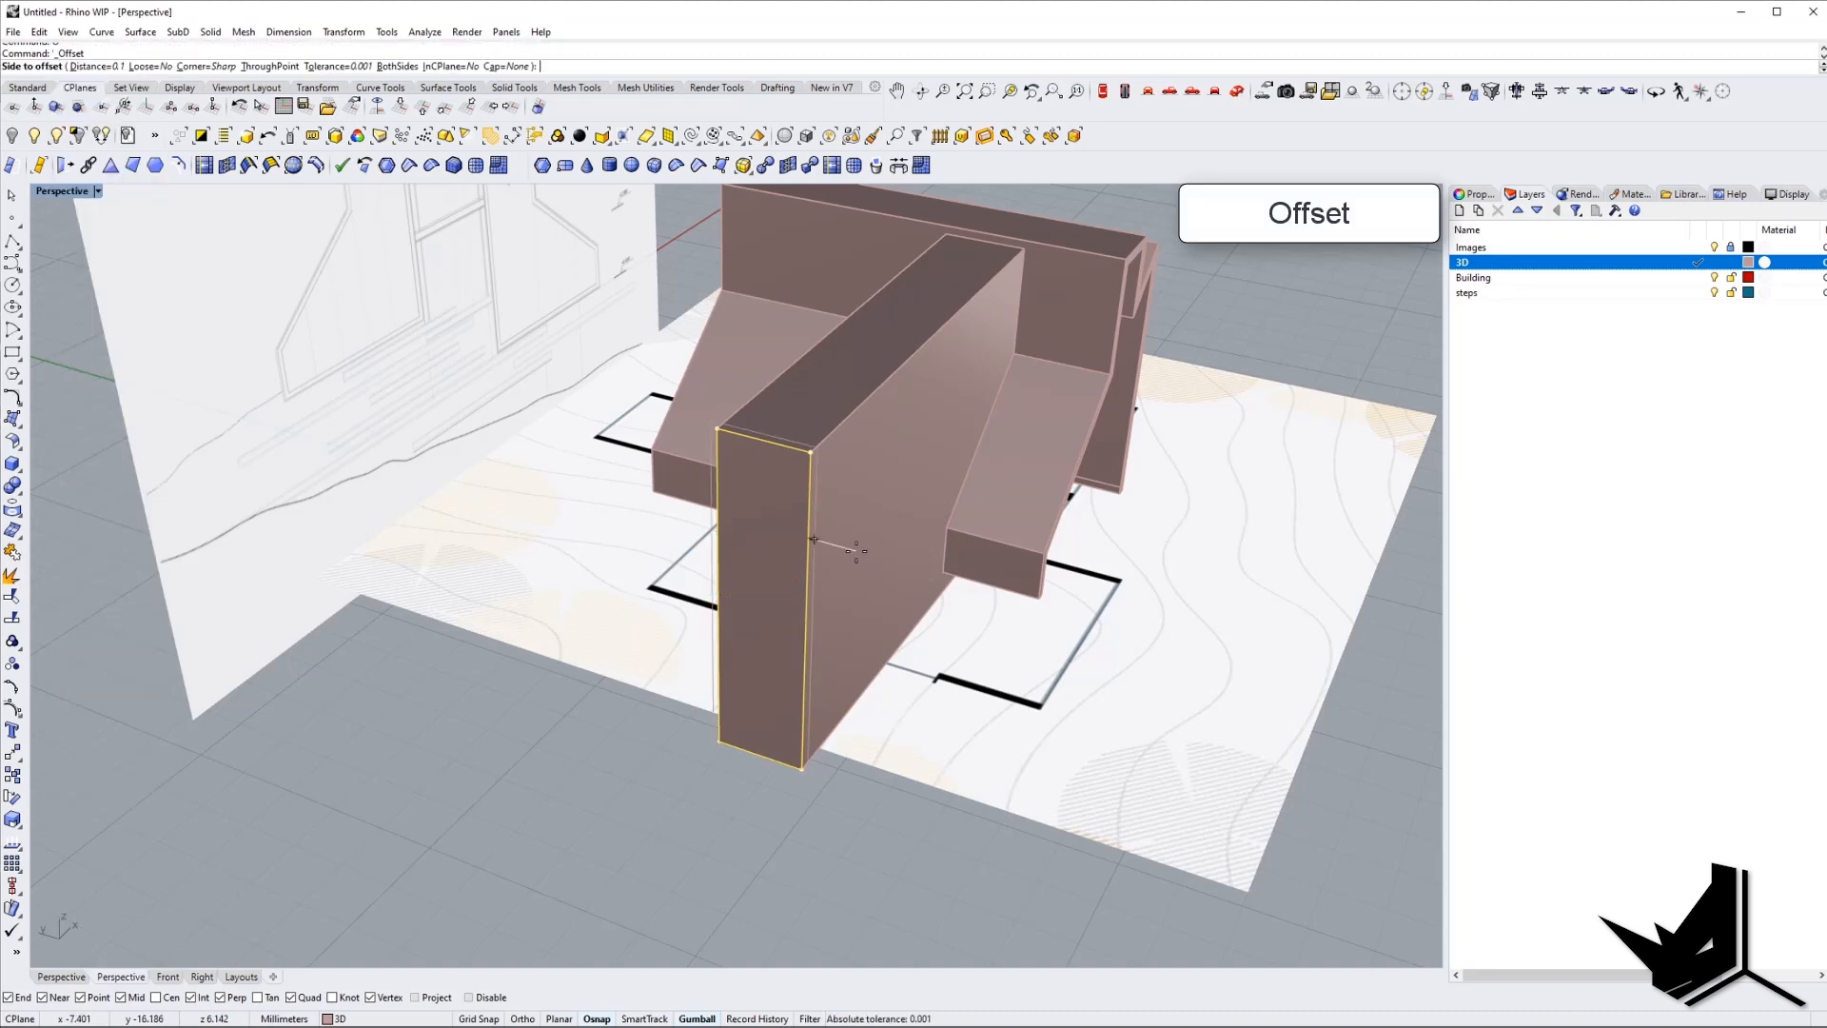
key("Escape")
scroll(772, 467, "up", 8)
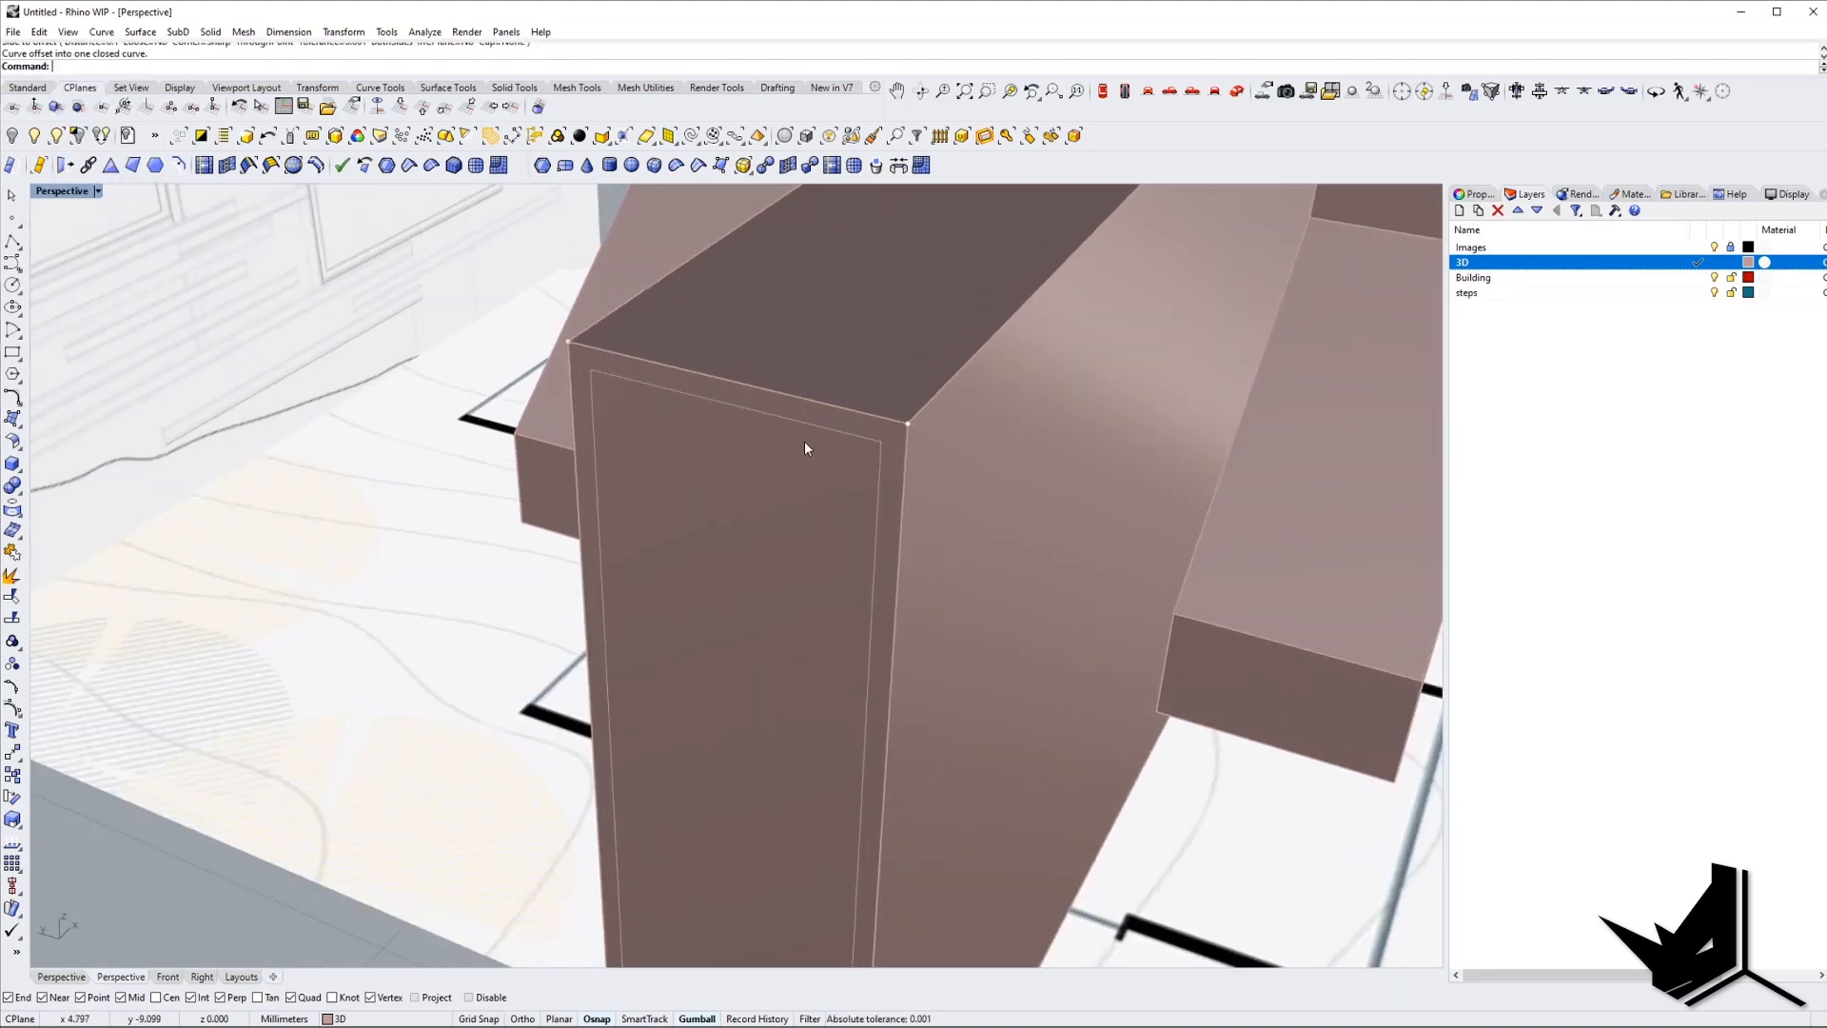
Hide the original cutting box so the roof strip and the border curve are exposed.
left_click(807, 424)
scroll(812, 431, "down", 9)
right_click_drag(1008, 504, 628, 505)
left_click(628, 505)
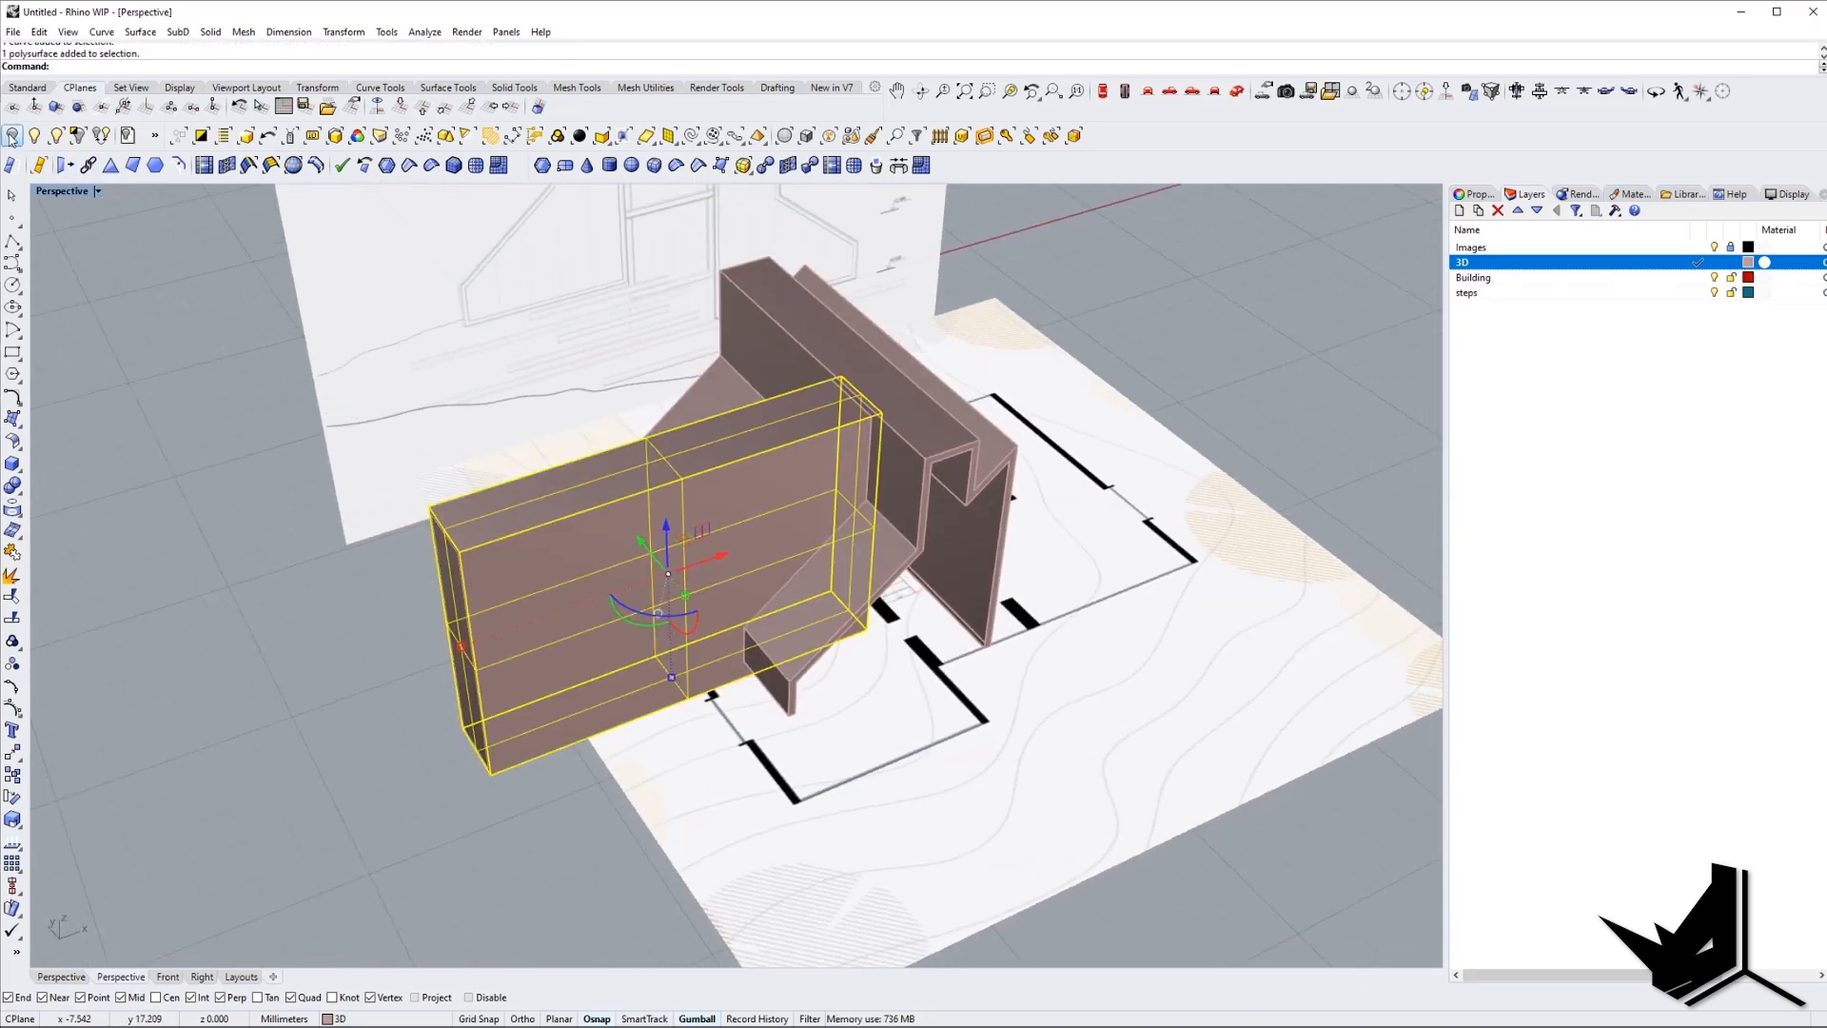
left_click(11, 136)
right_click_drag(490, 709, 551, 751)
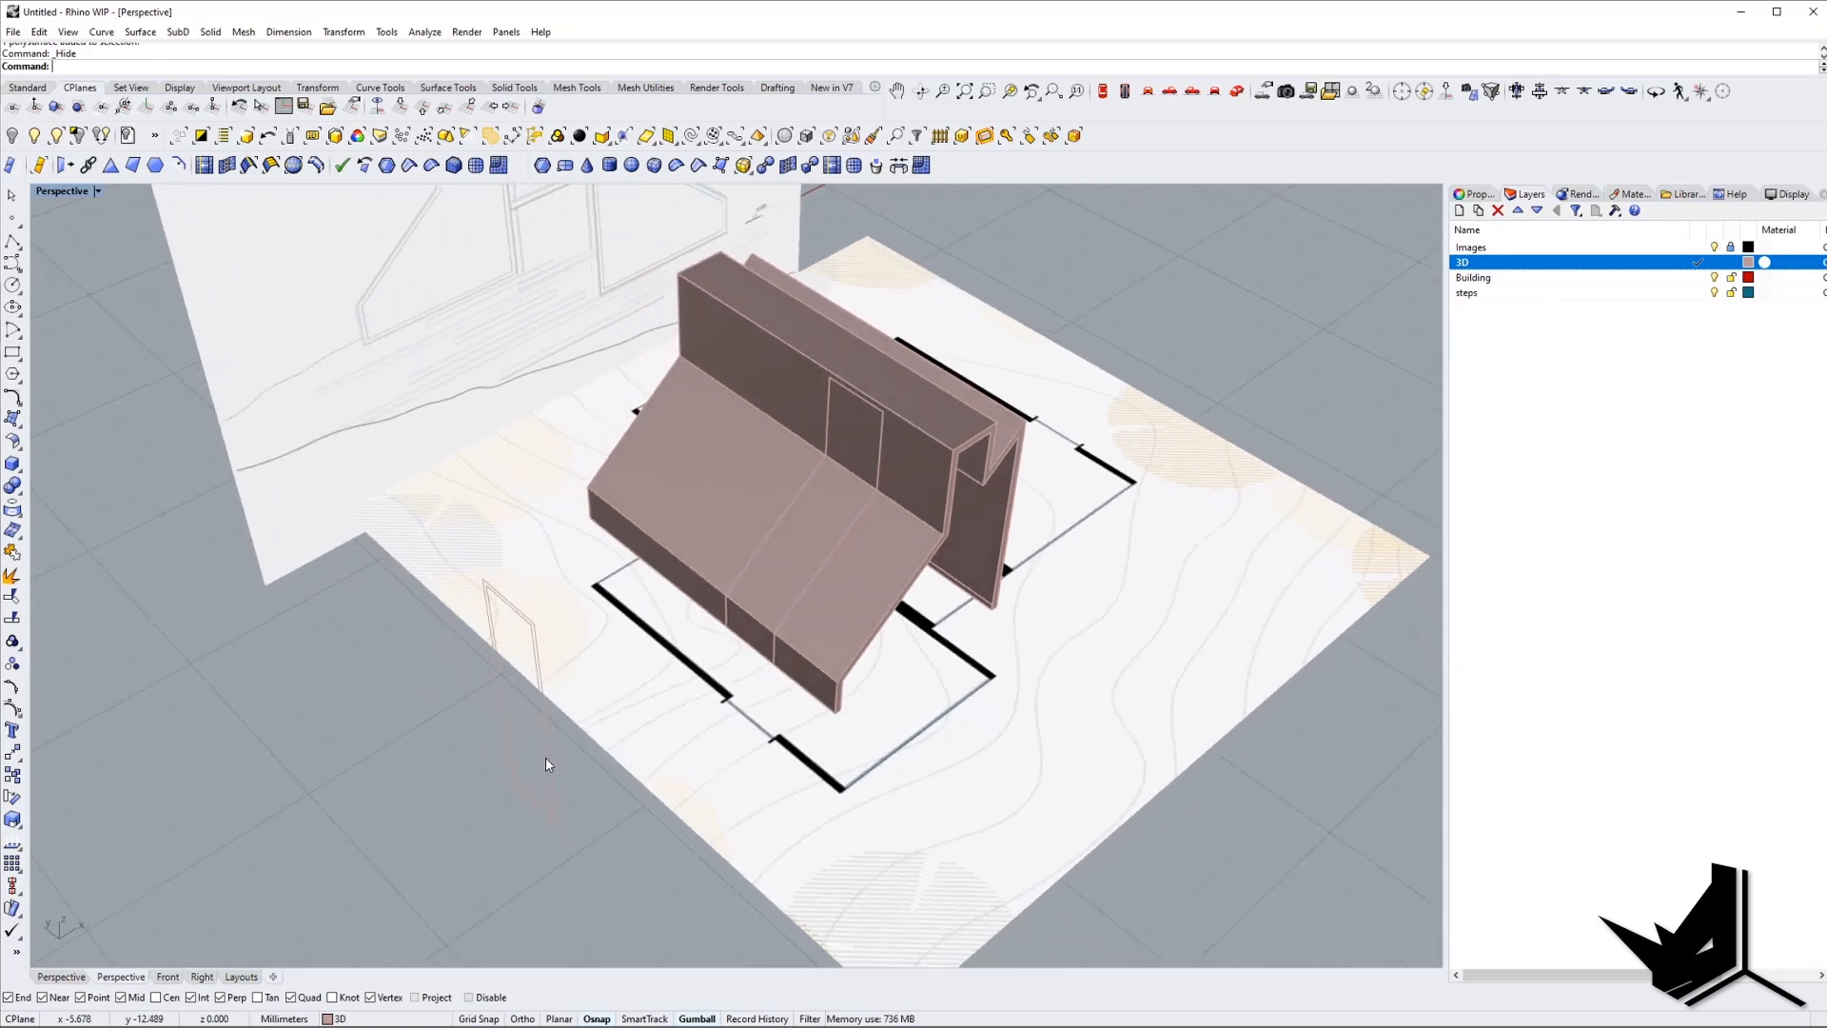
Extrude the inner offset rectangle with ExtrudeCrv so it passes through the sloped roof and upper wall.
scroll(588, 806, "up", 8)
scroll(575, 804, "down", 8)
right_click_drag(670, 761, 603, 719)
type("EC")
key("Return")
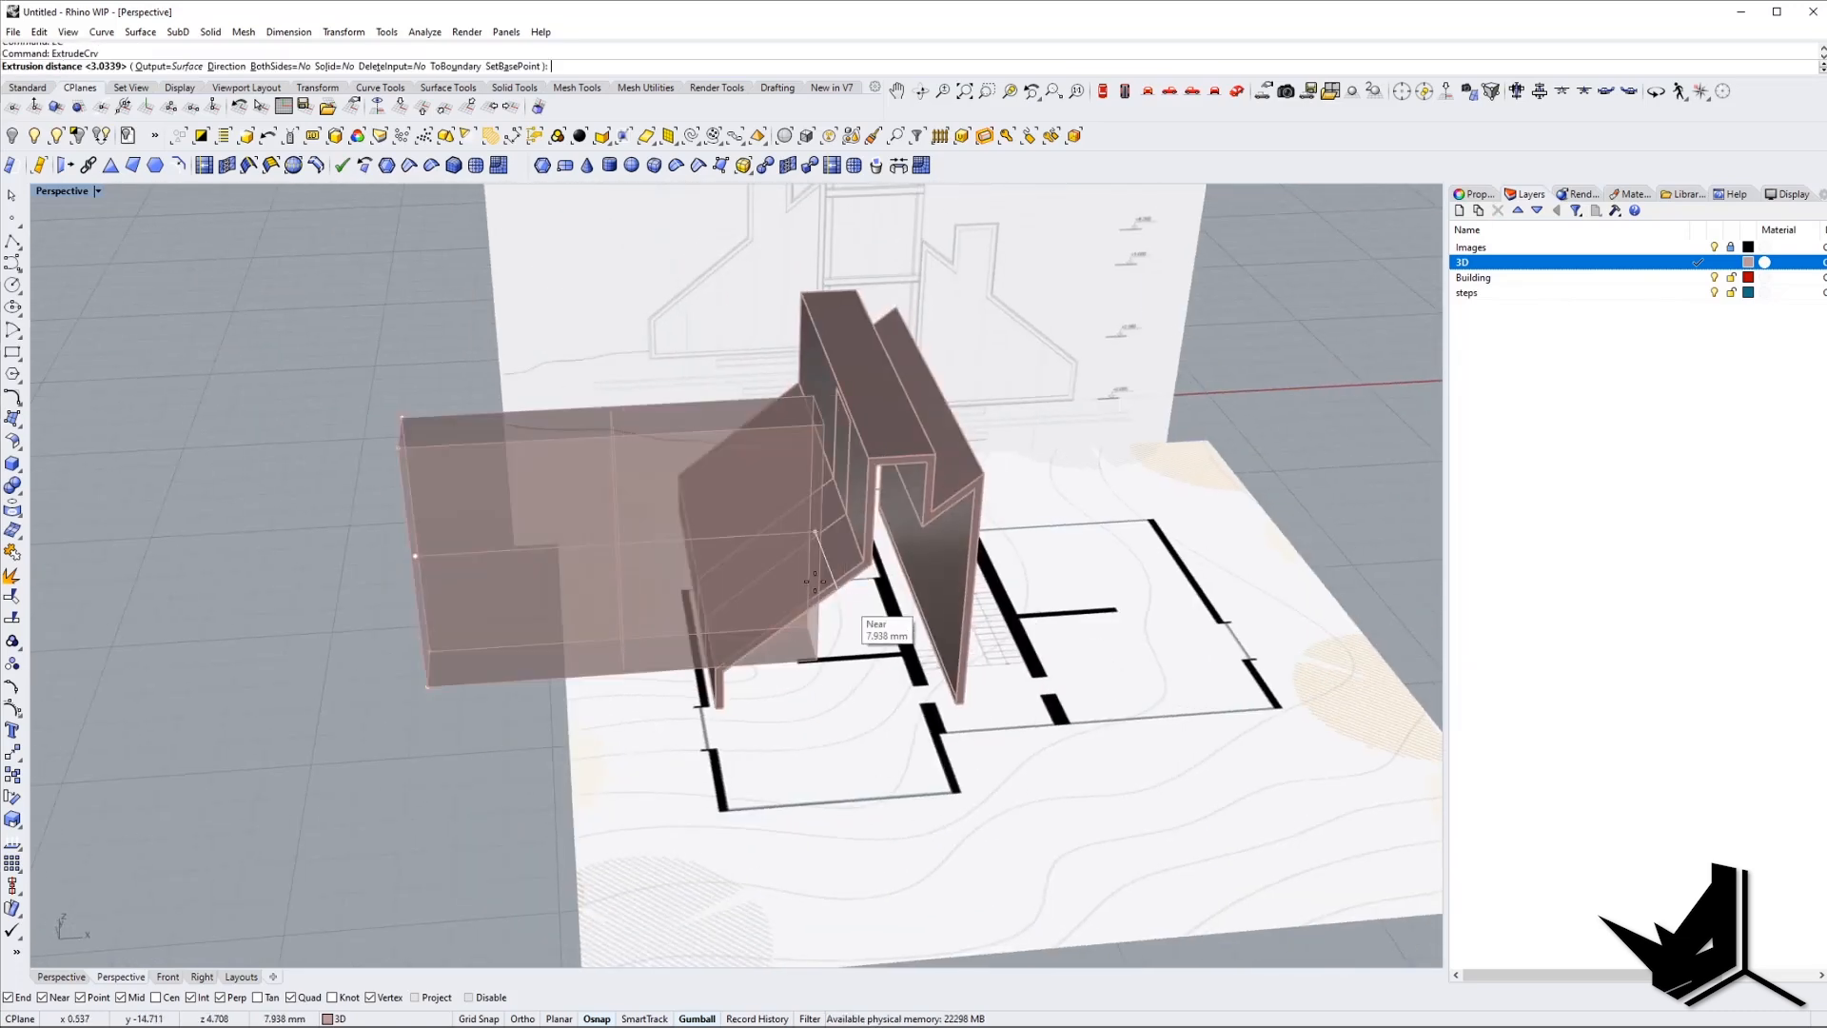
right_click_drag(845, 623, 795, 543)
scroll(816, 449, "up", 4)
left_click(816, 448)
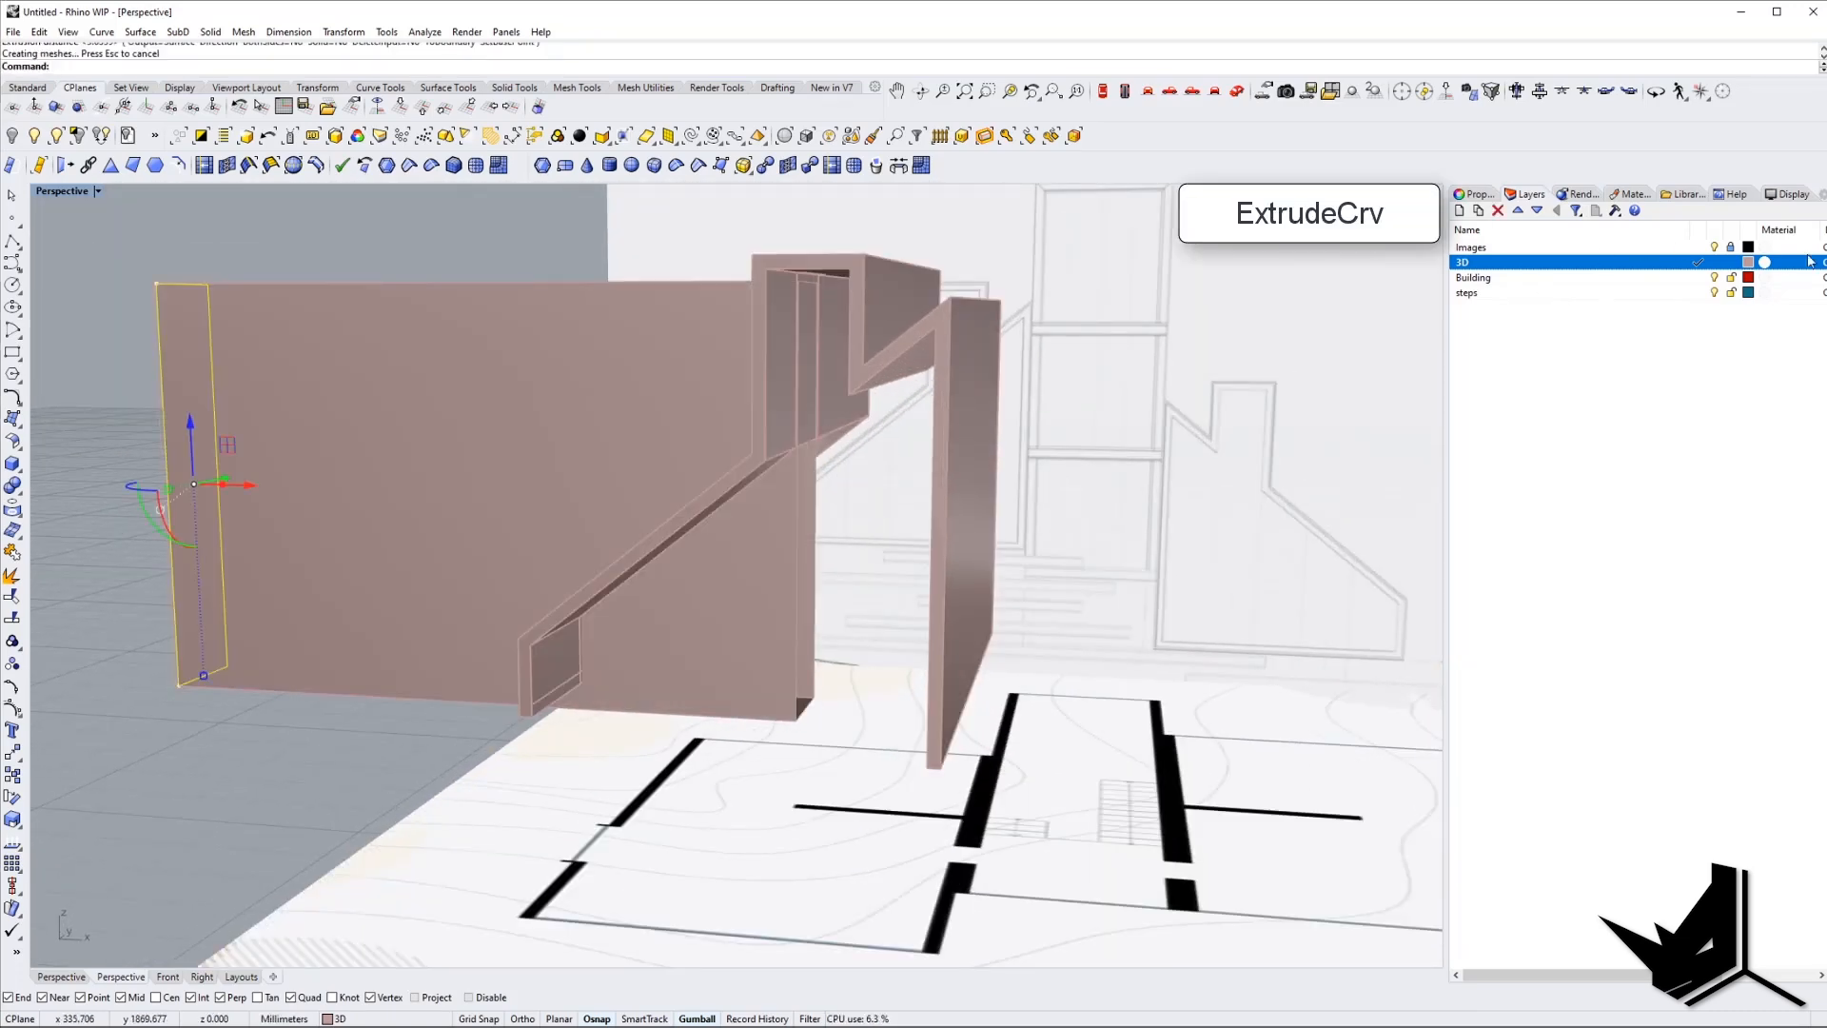
Darken the 3D layer's color to RGB 128, 99, 99.
left_click(1748, 261)
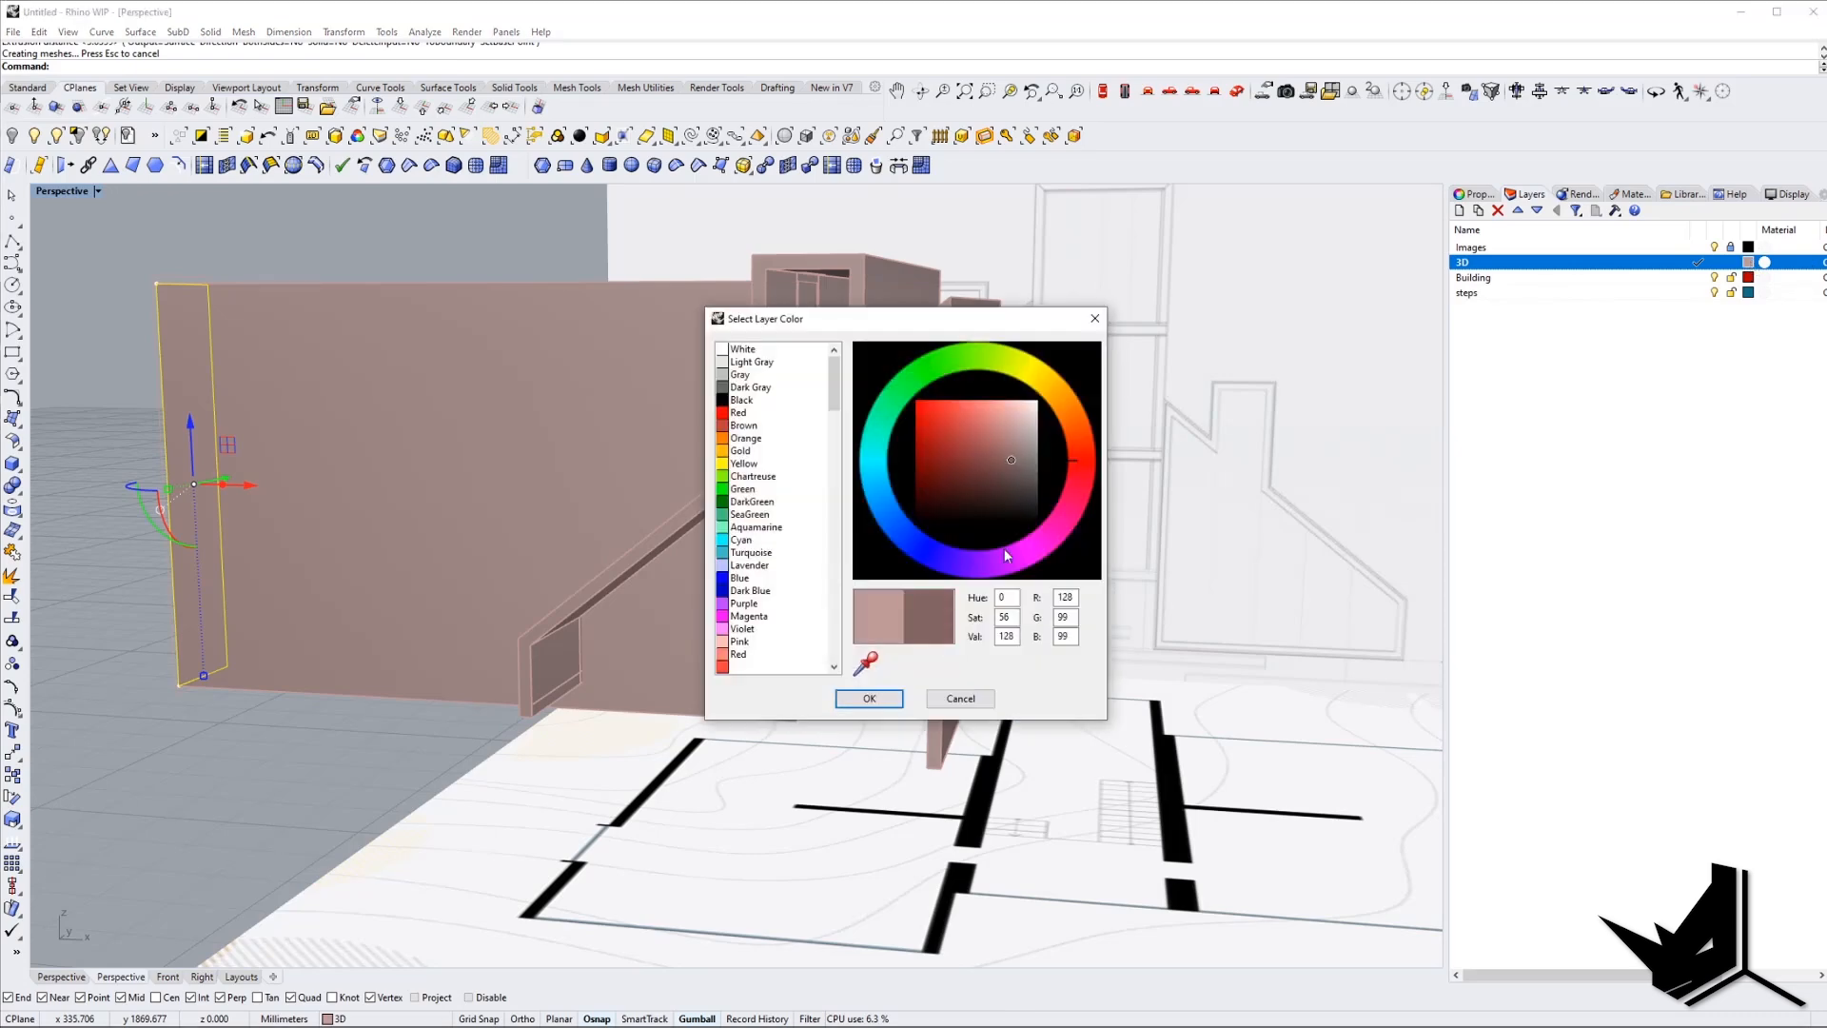
left_click(869, 699)
right_click_drag(511, 270, 682, 380)
scroll(809, 474, "up", 6)
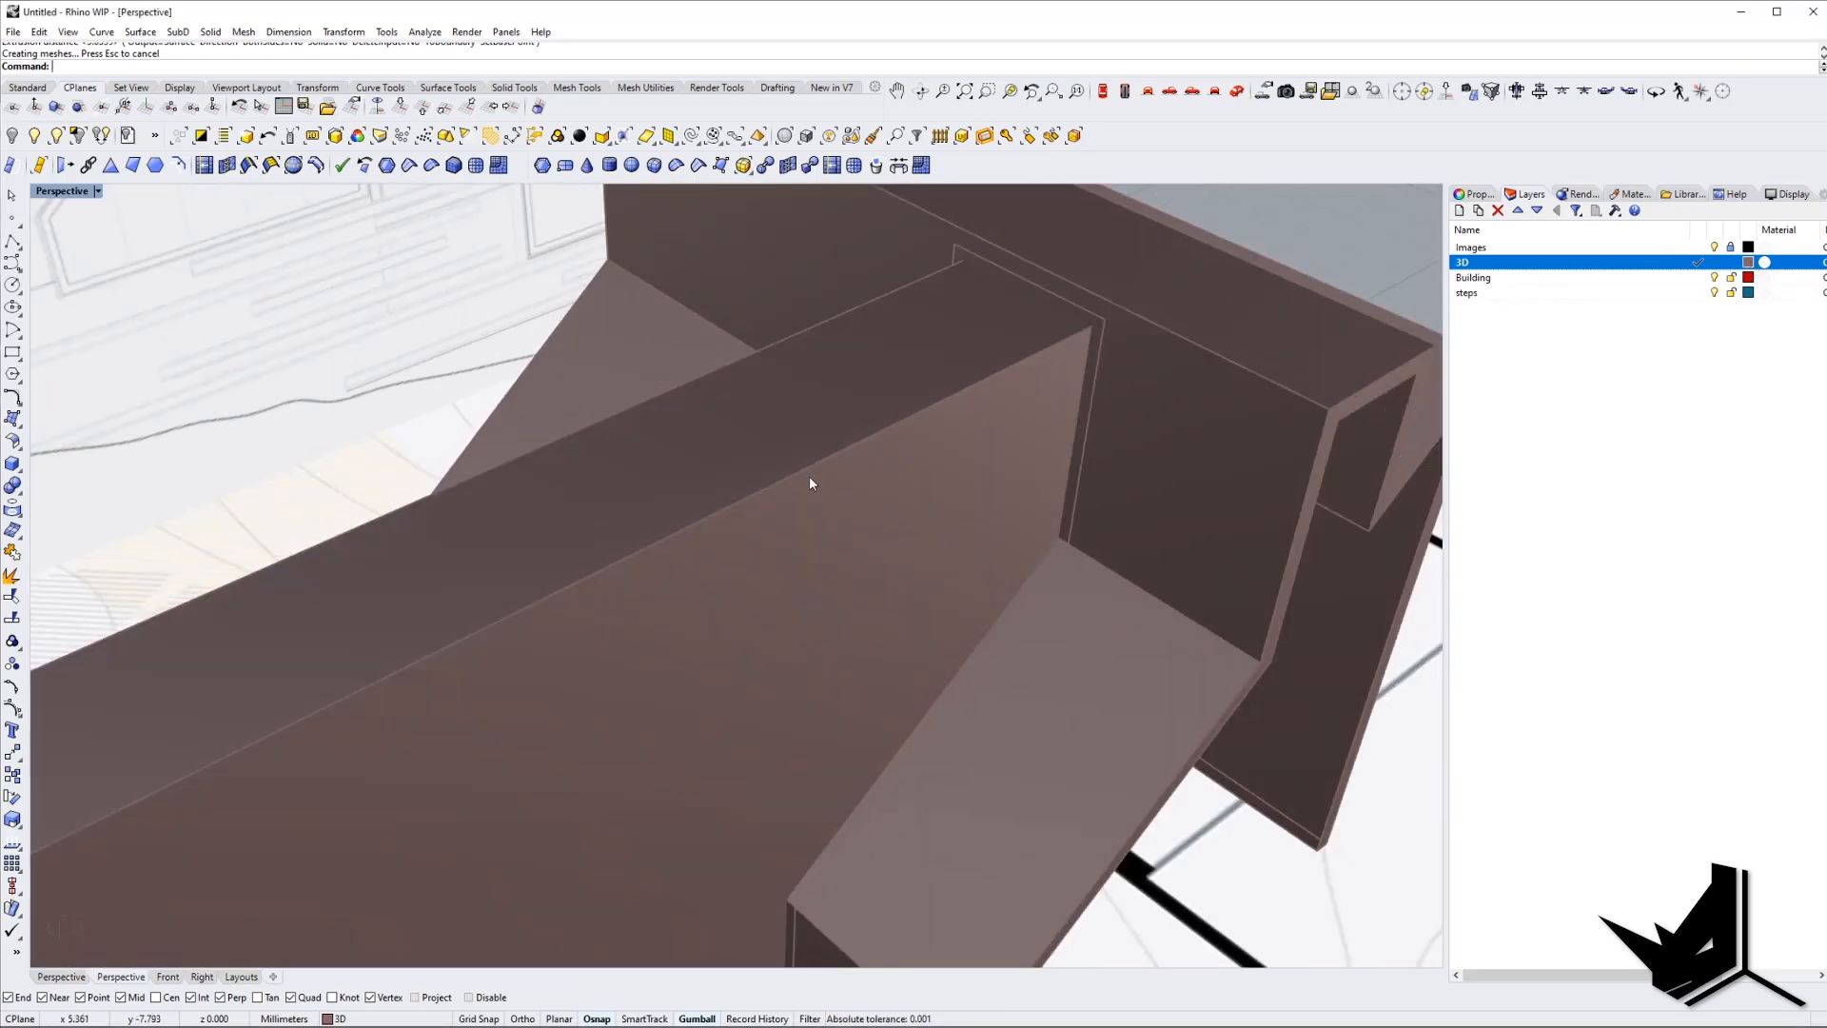
Split the roof strip with the smaller extruded box using BooleanSplit, and delete the box.
scroll(865, 447, "down", 8)
right_click_drag(867, 431, 671, 394)
left_click(813, 448)
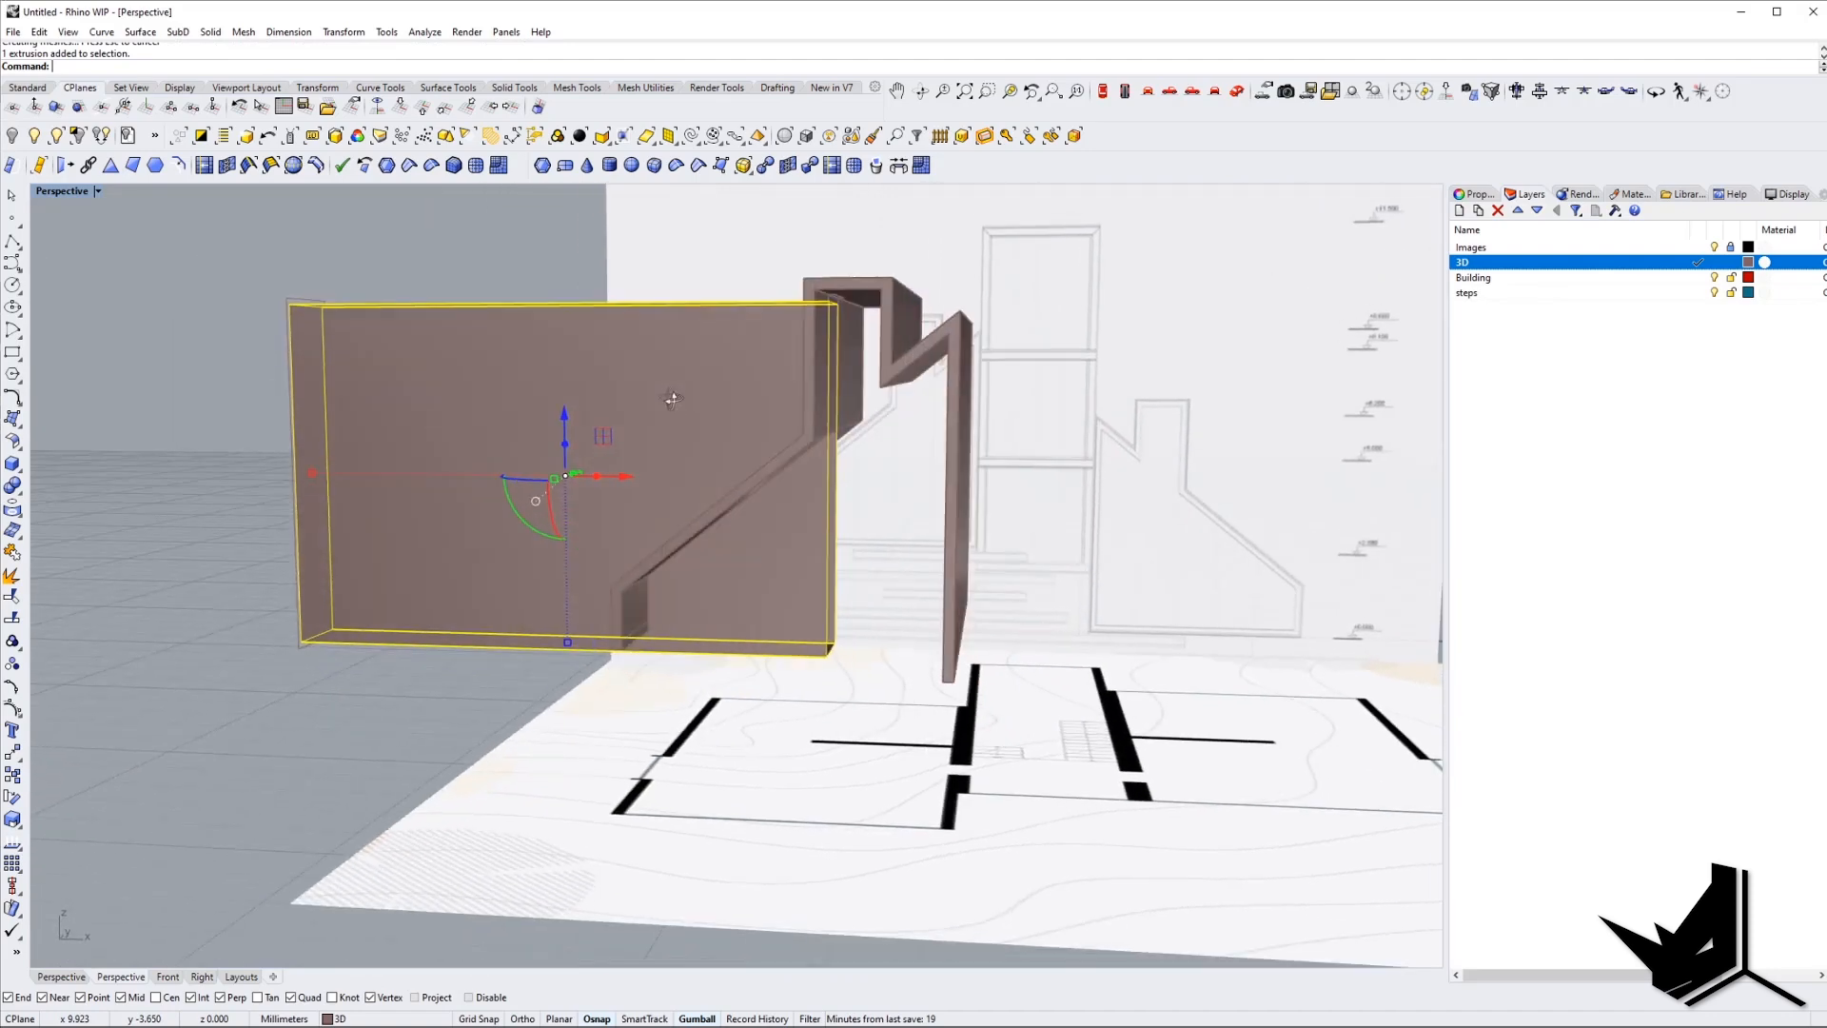
scroll(739, 384, "up", 3)
left_click_drag(592, 509, 594, 510)
right_click_drag(594, 510, 460, 485)
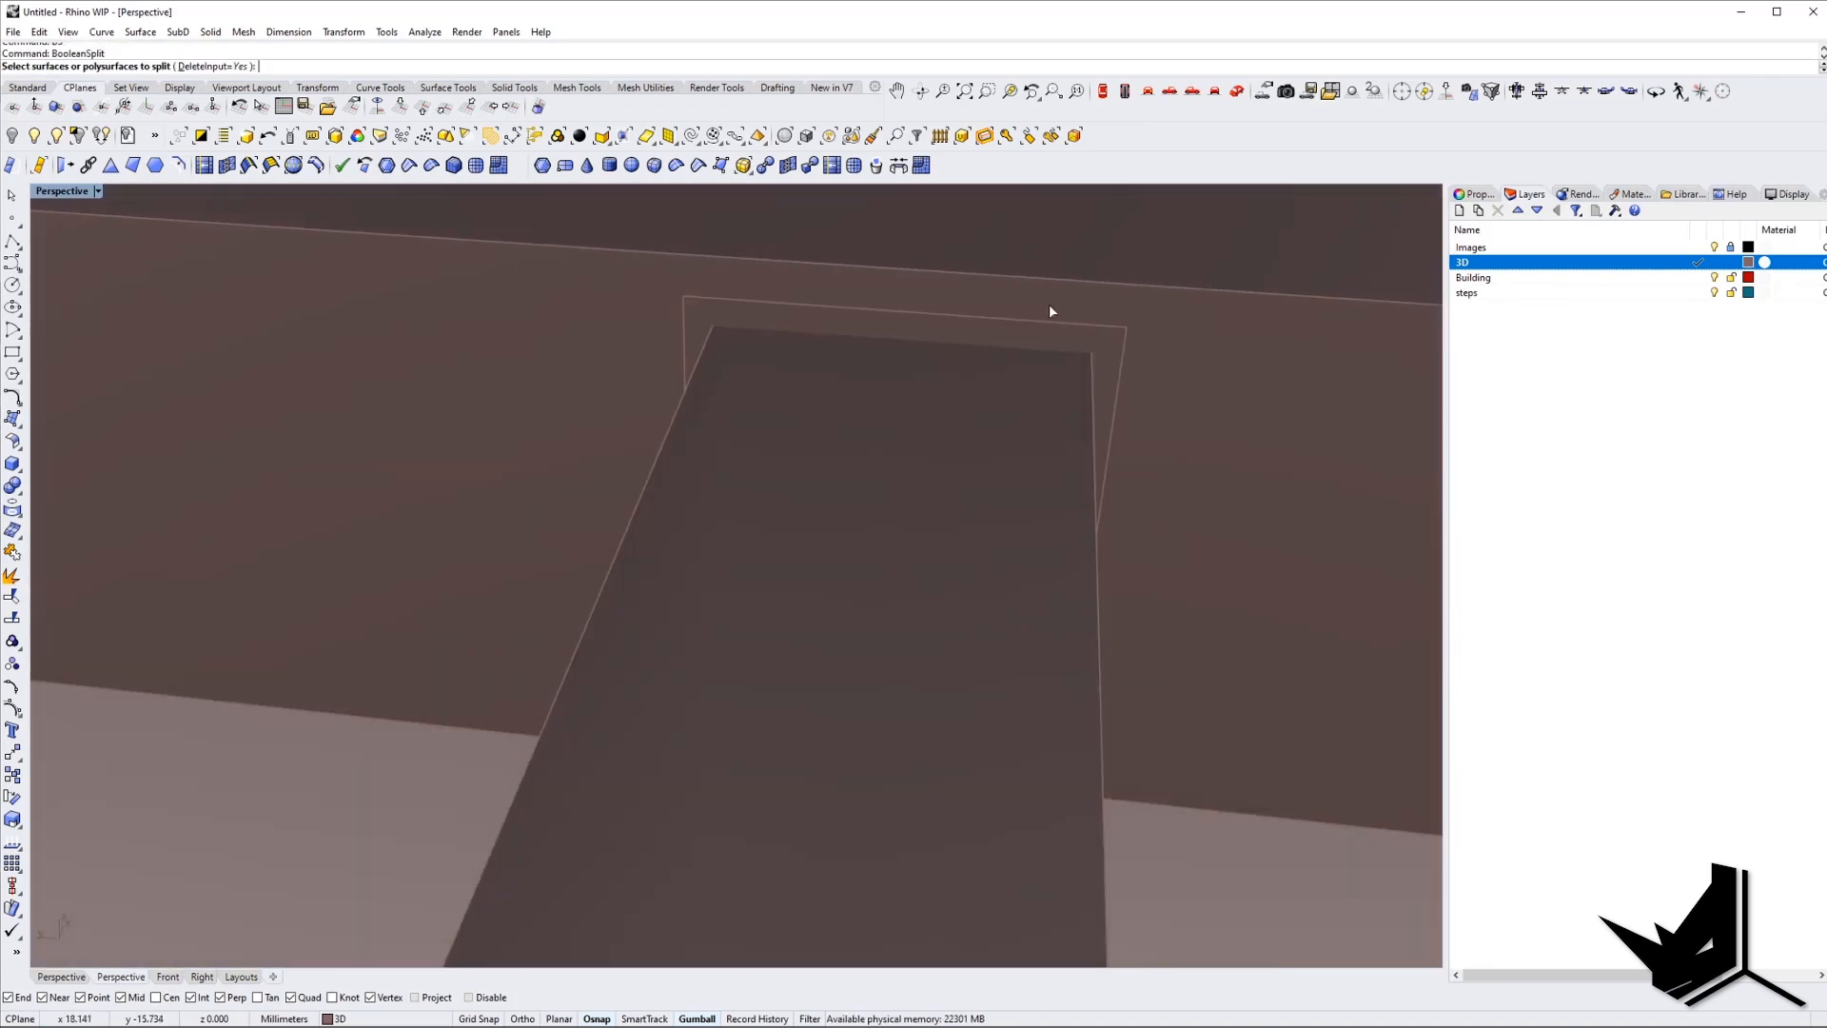
left_click(1044, 375)
key("Return")
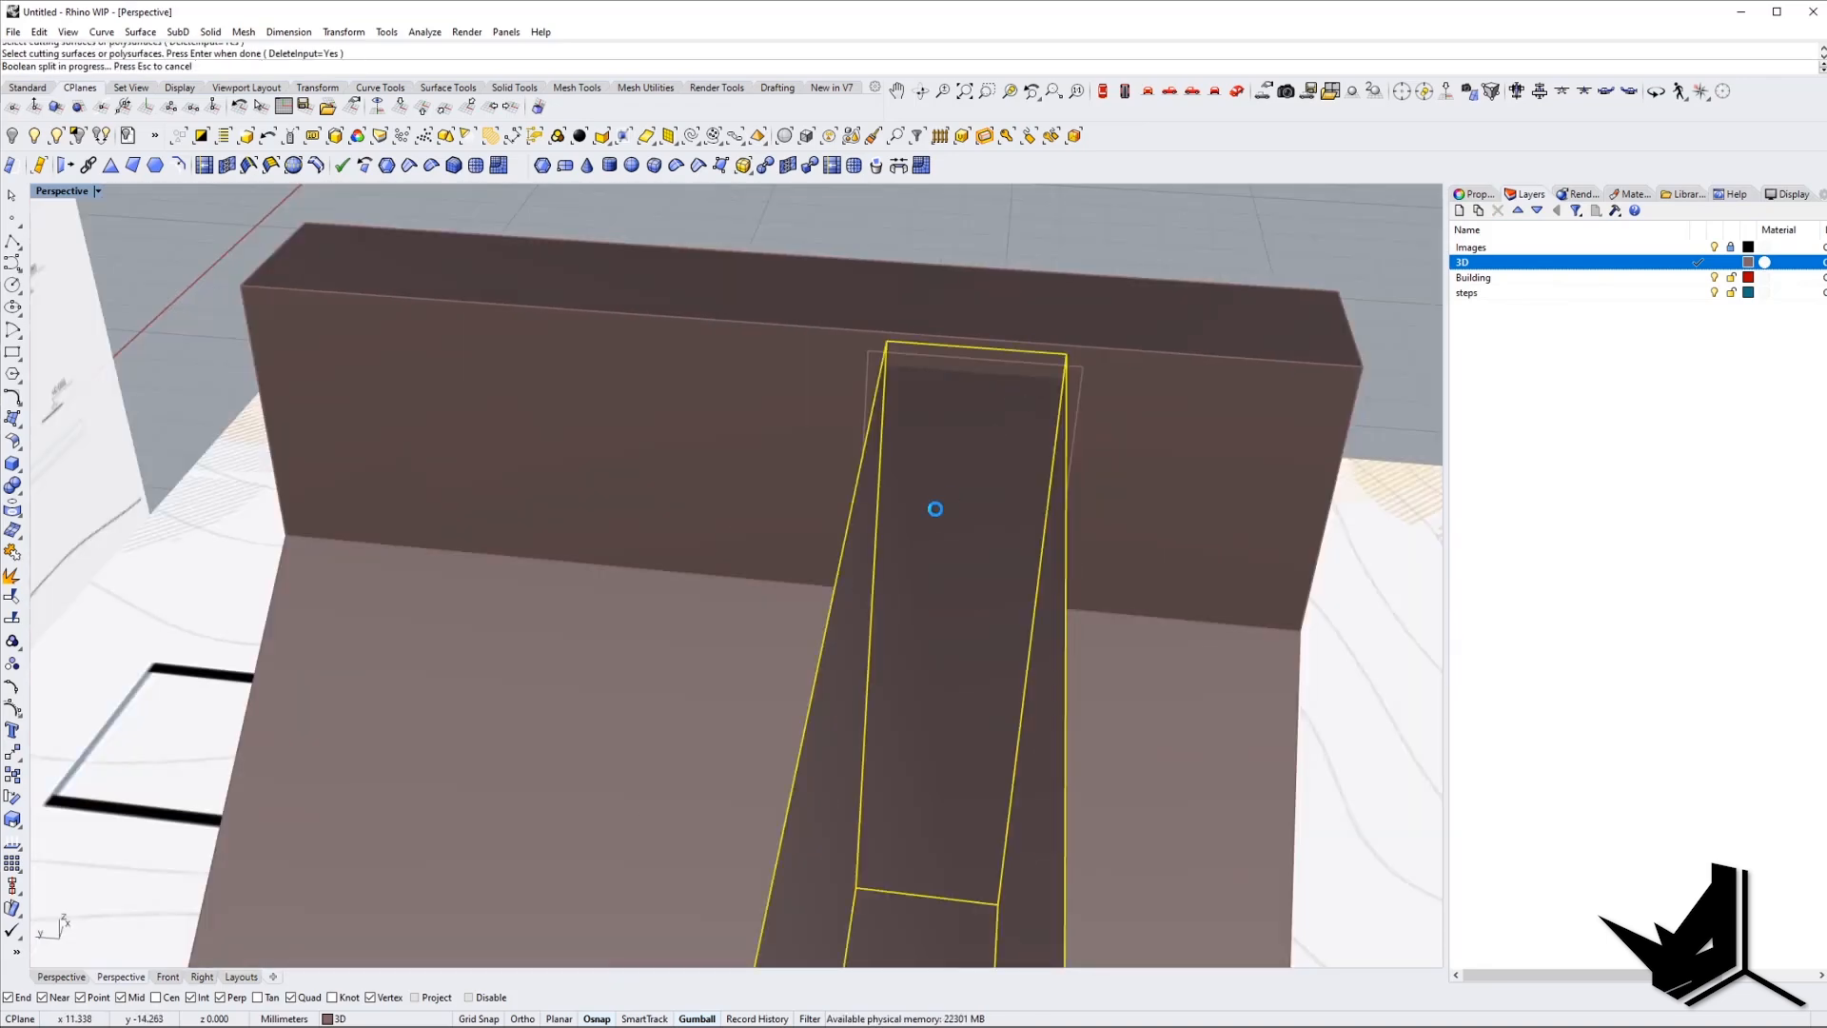
left_click(914, 497)
key("Delete")
Isolate the pieces of the roof strip and show them in the front view.
right_click_drag(915, 495, 628, 657)
left_click(779, 493)
scroll(809, 506, "down", 5)
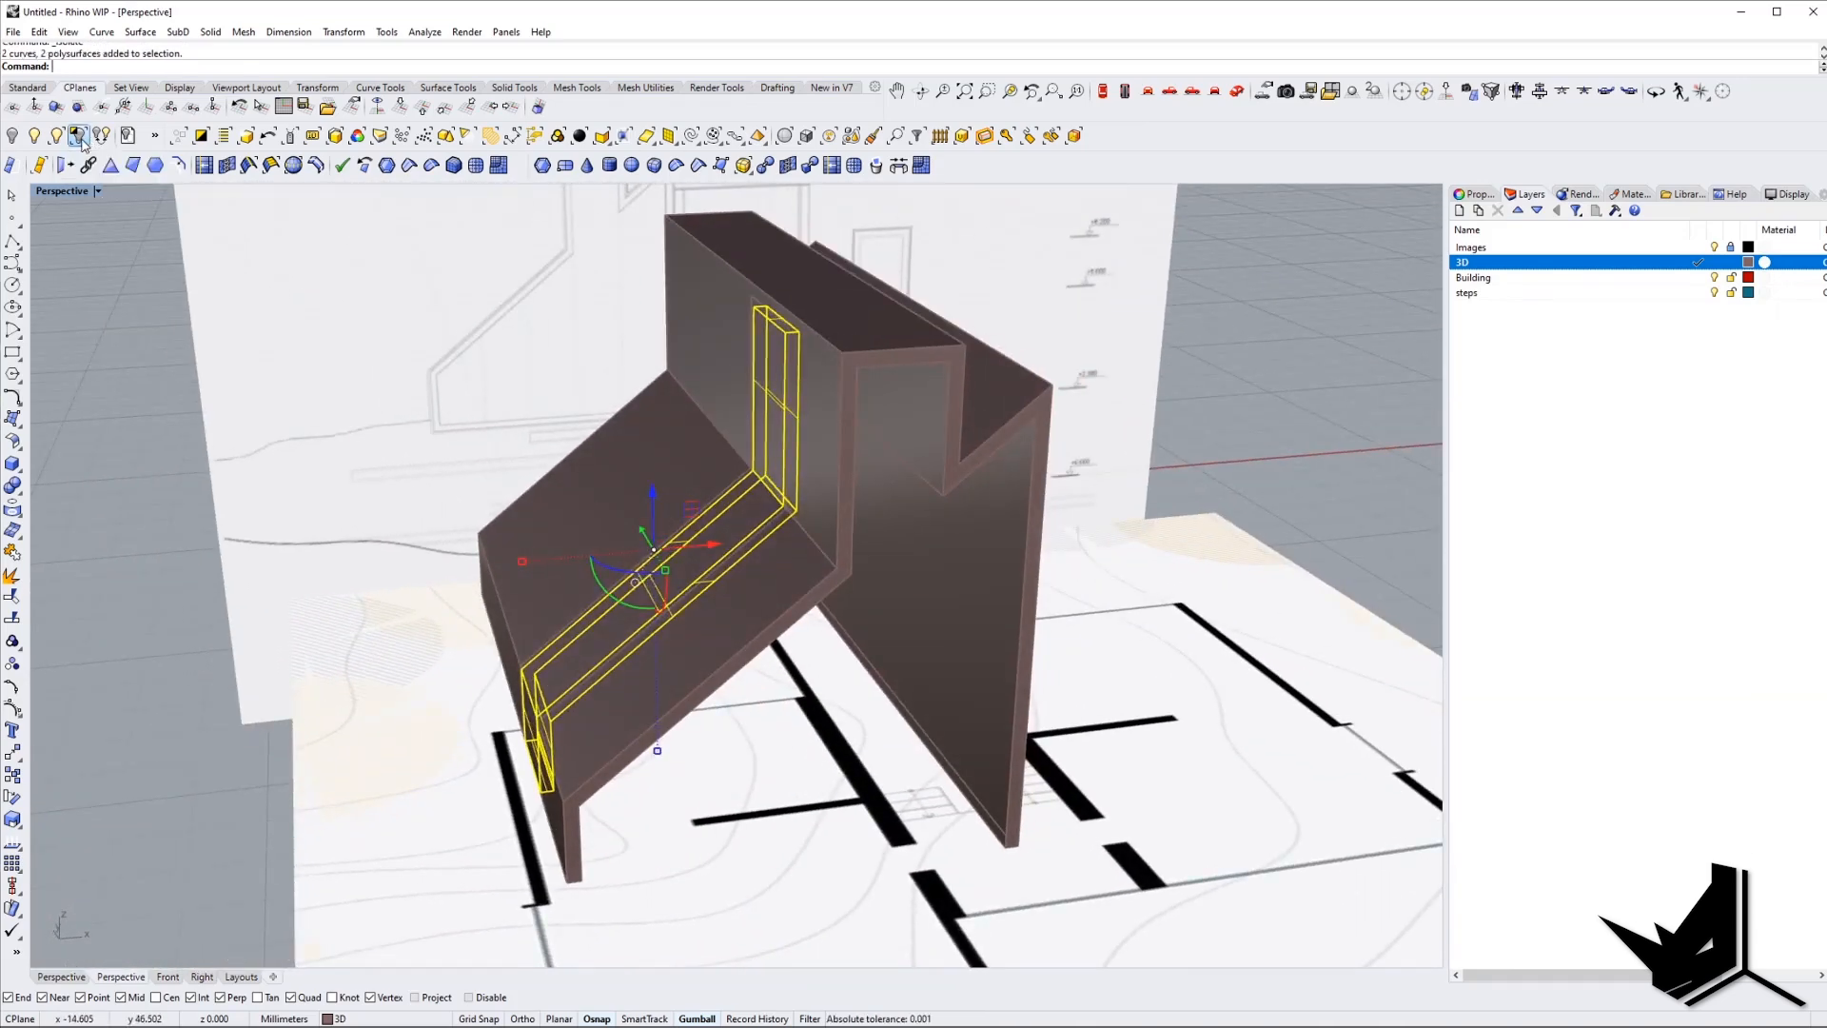
left_click(78, 135)
left_click(1149, 91)
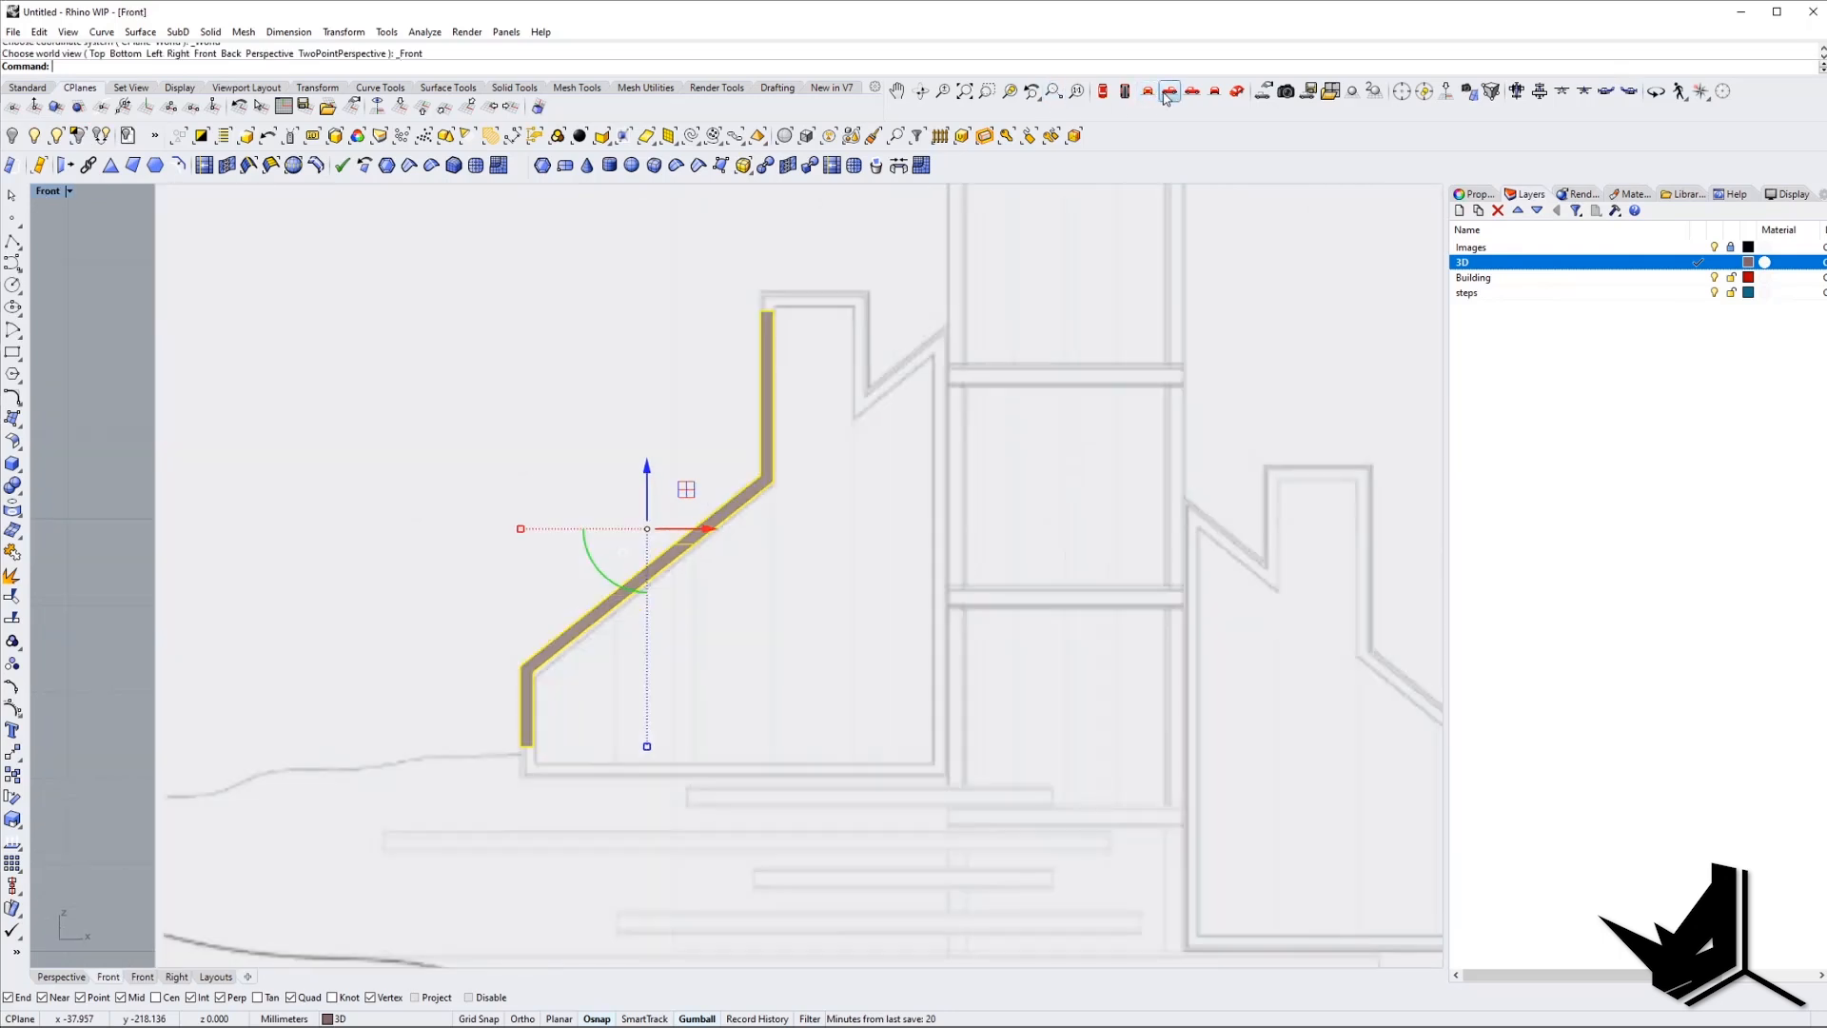
Draw a polyline along the strip's outer edge from its upper end down to its lower end.
key("Escape")
scroll(693, 473, "up", 2)
type("pl")
key("Return")
left_click(770, 283)
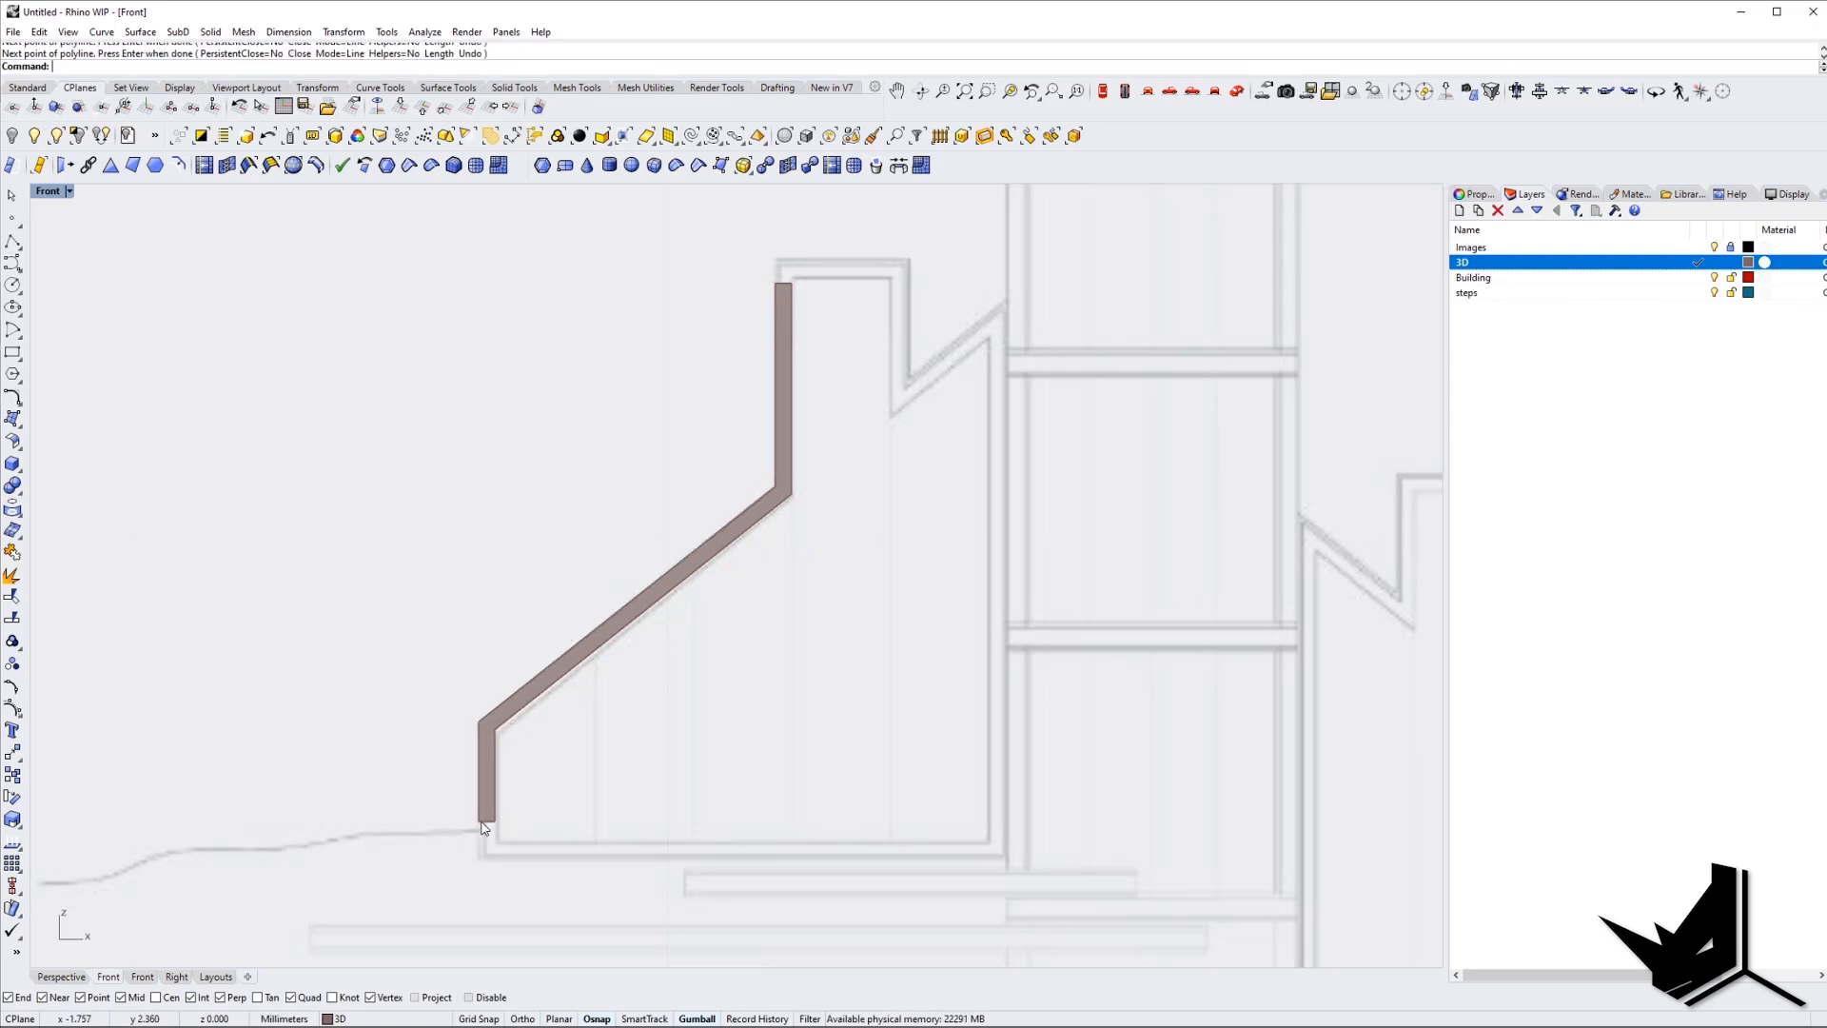
left_click(545, 848)
right_click_drag(641, 746, 627, 747)
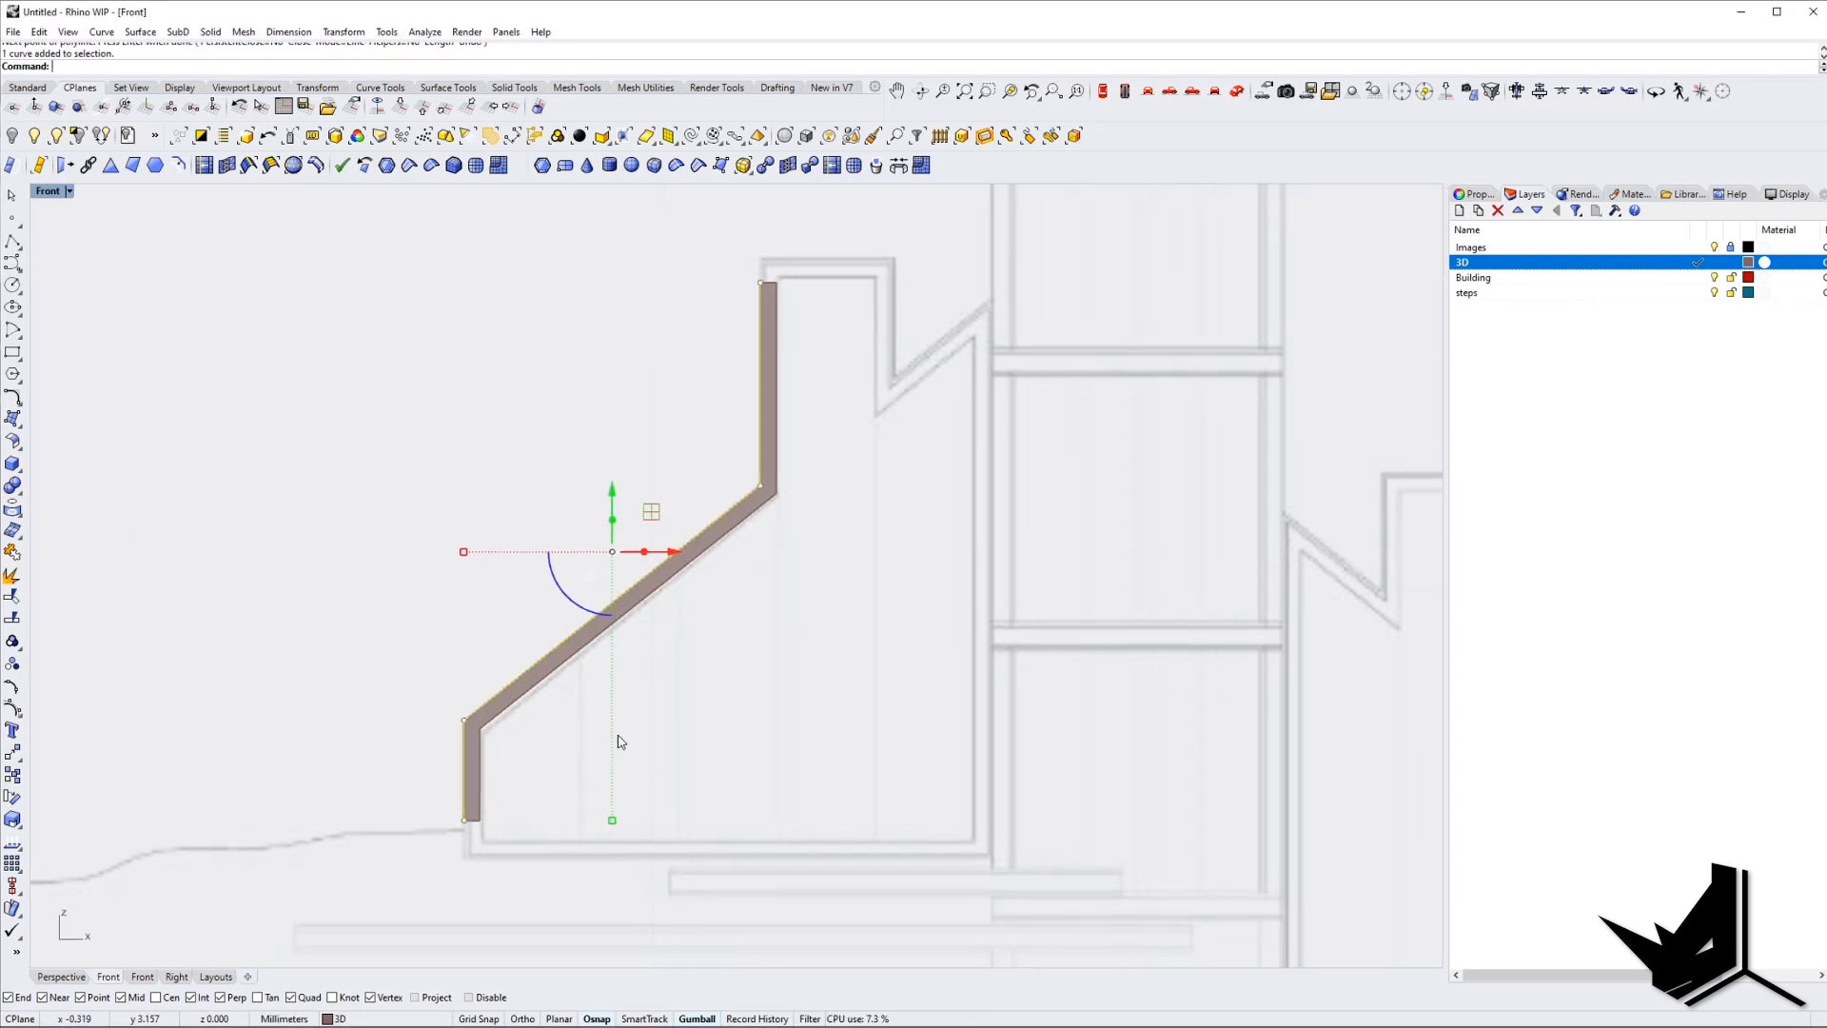
Offset the polyline slightly inward, into the strip's thickness, and select the offset curve.
scroll(659, 732, "up", 1)
type("d")
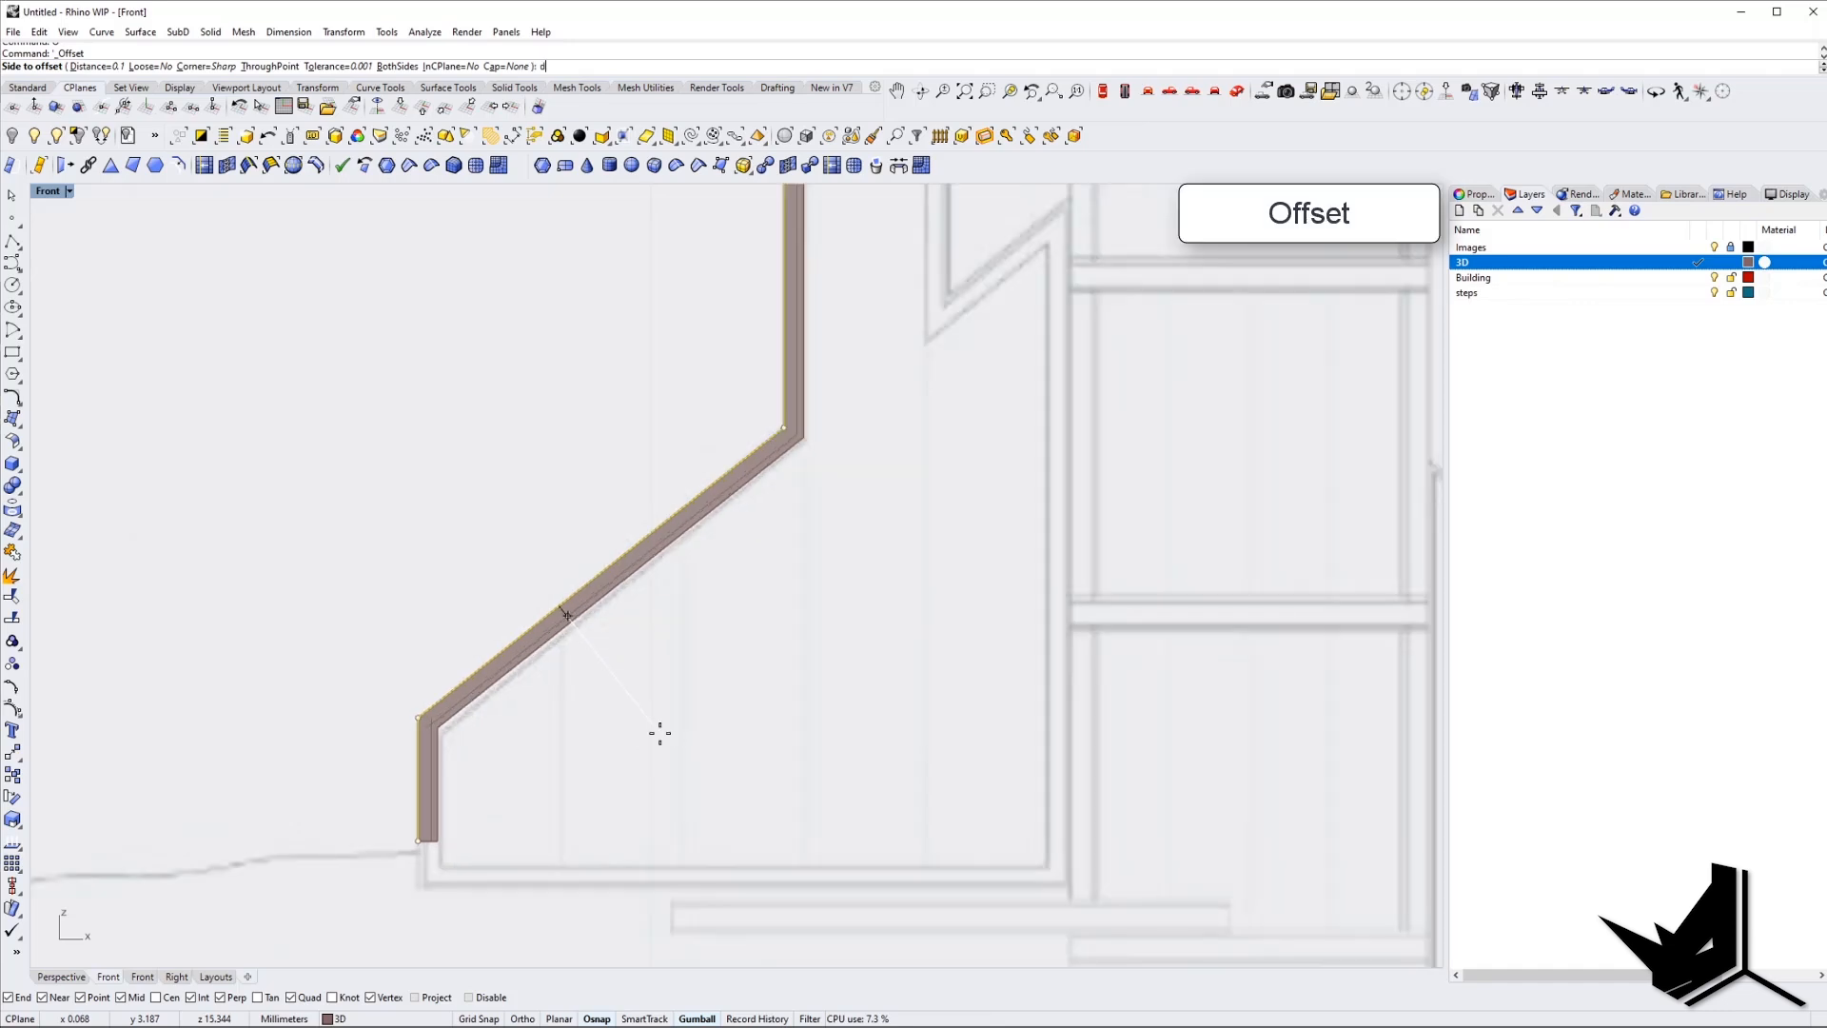
type("0.0")
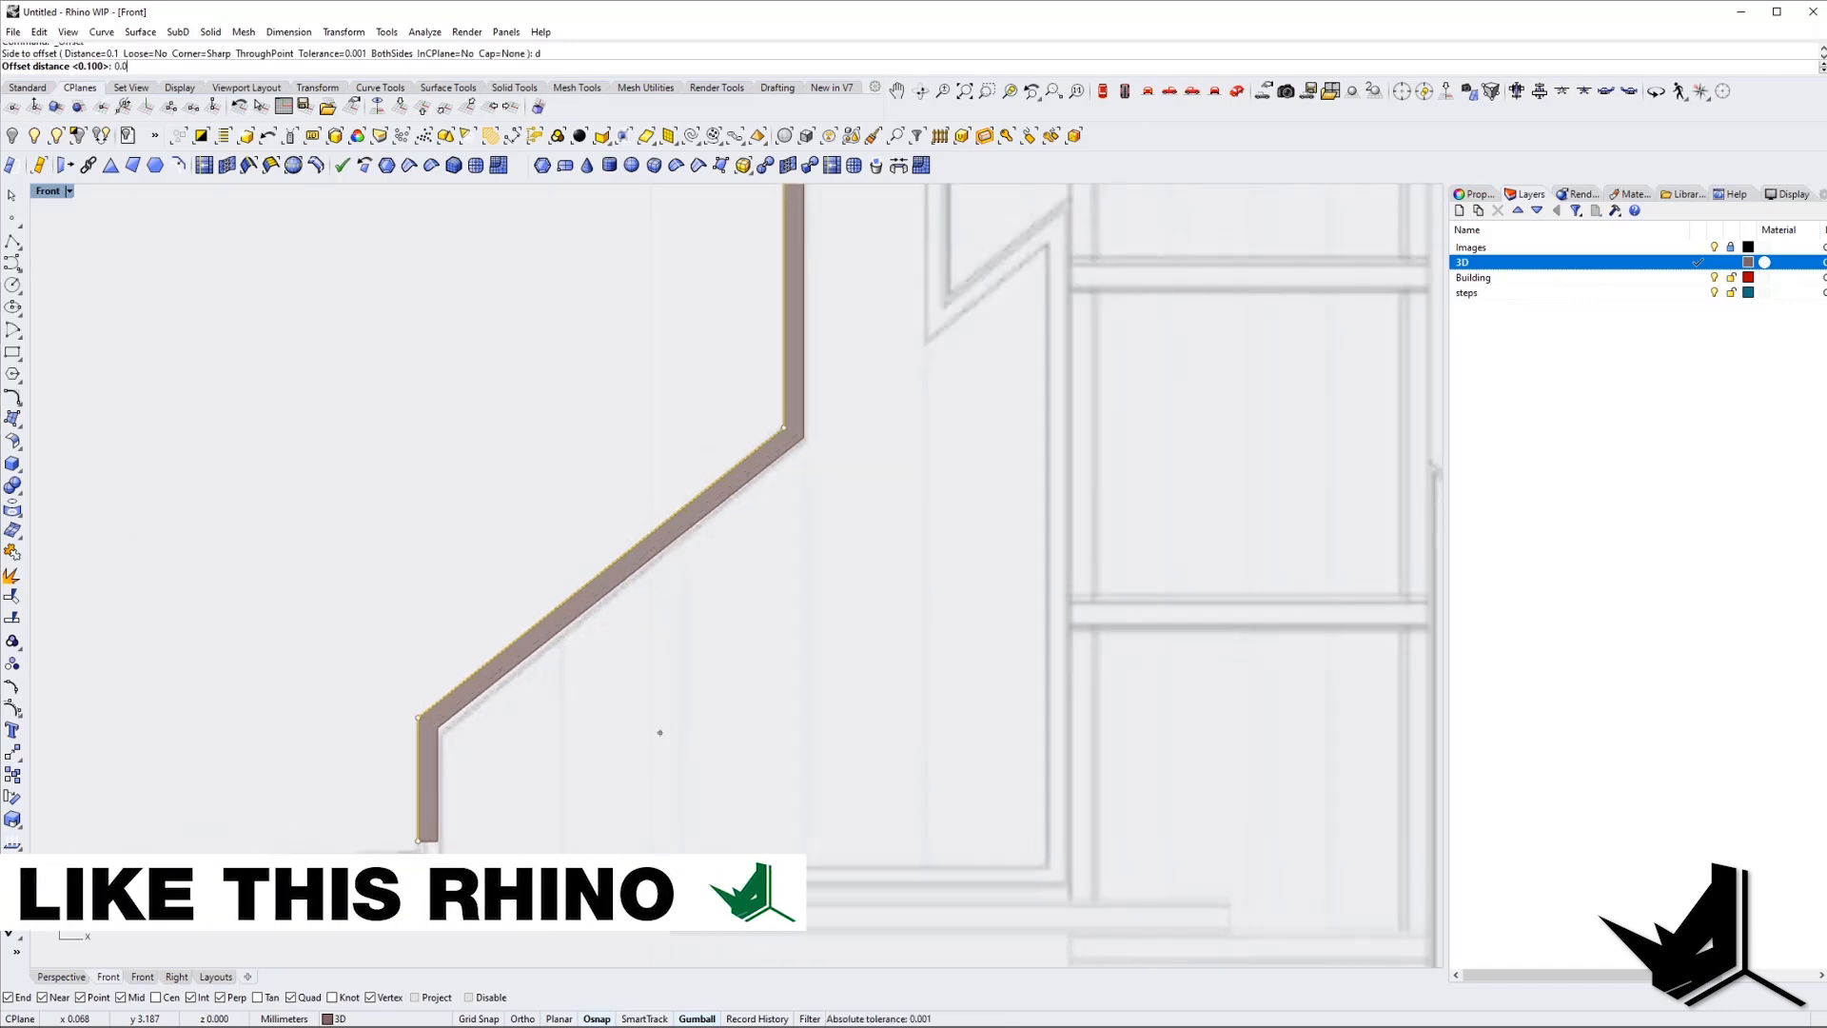
scroll(546, 627, "up", 3)
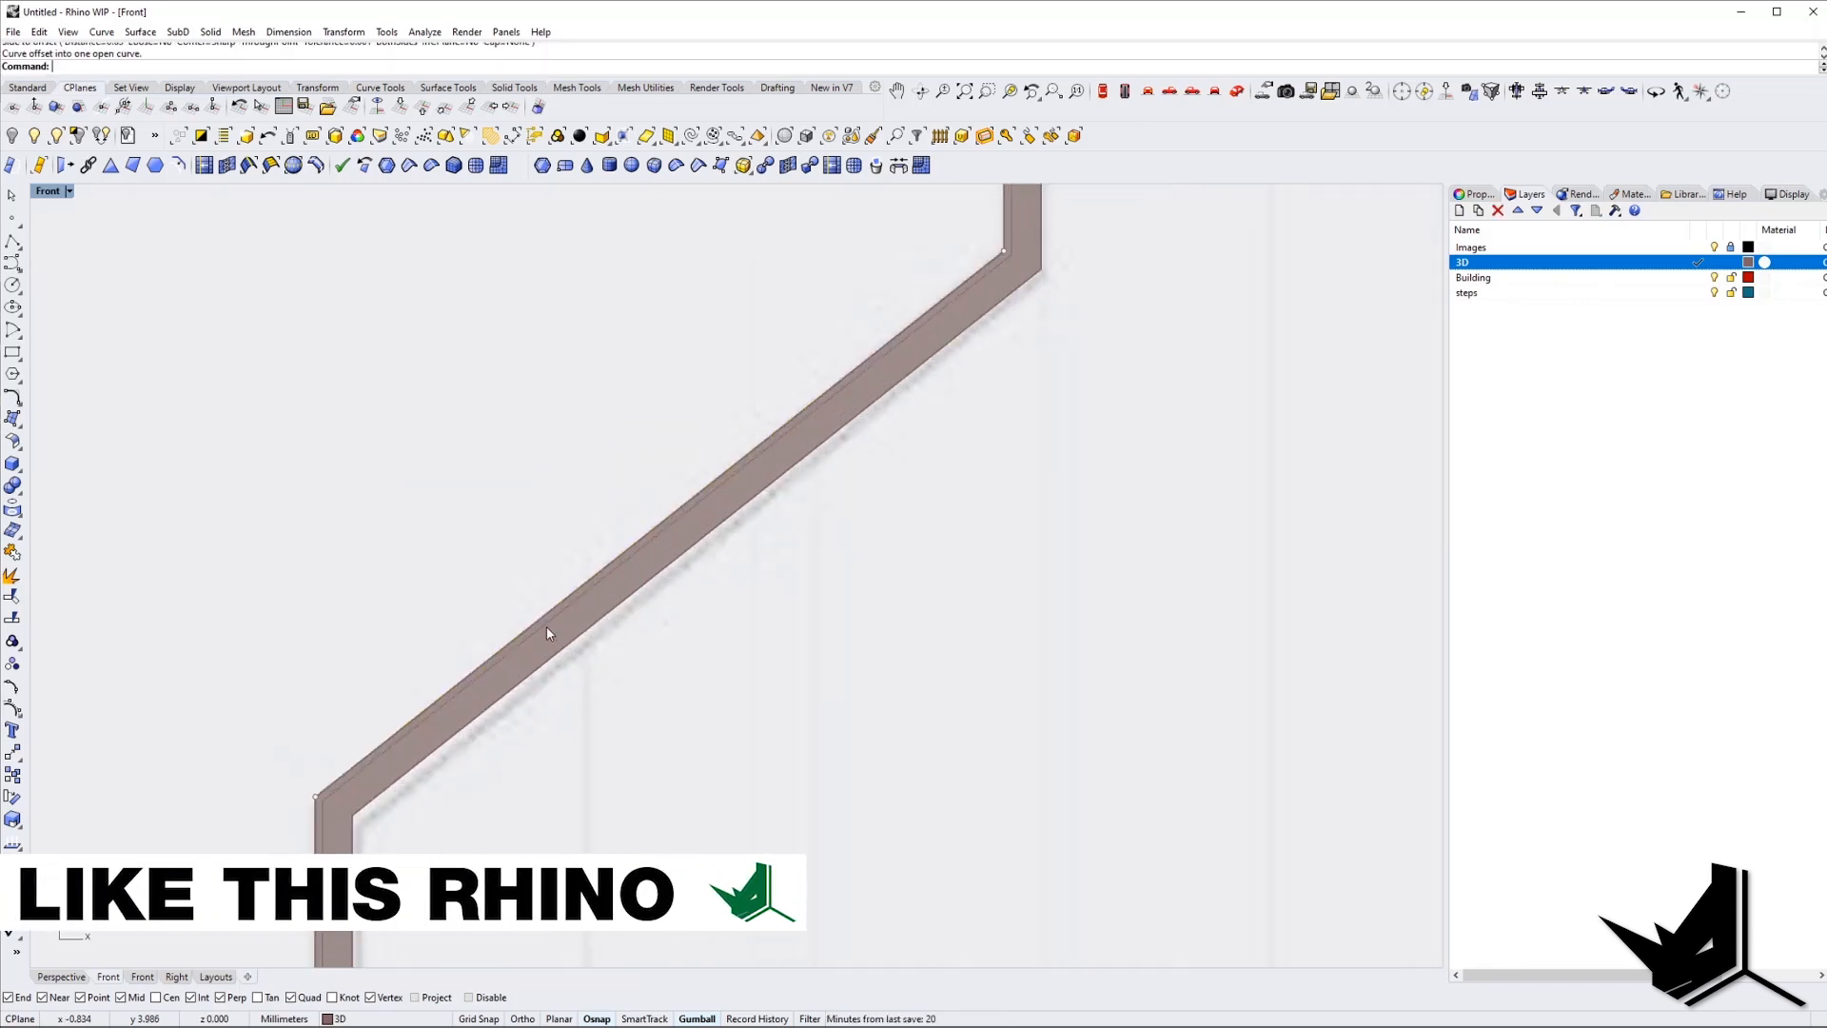
left_click(545, 624)
left_click(605, 669)
scroll(570, 703, "down", 3)
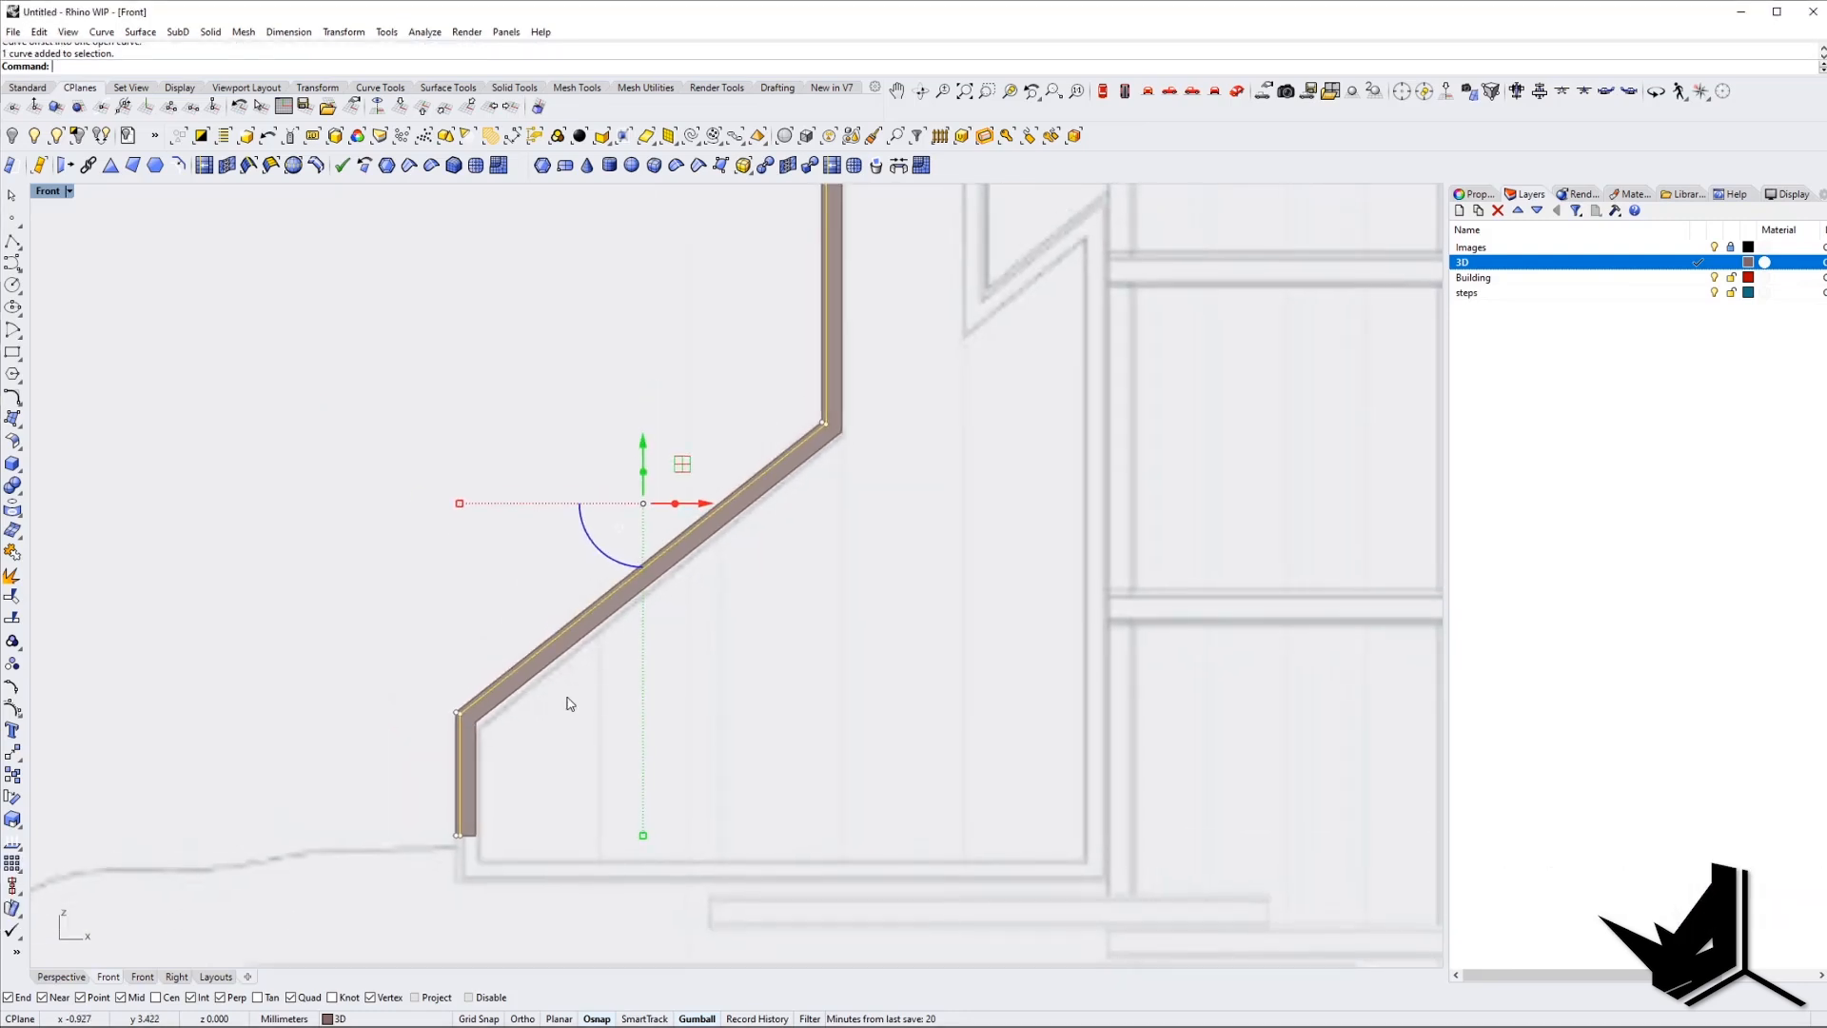
Raise the offset polyline's upper end point slightly beyond the strip's top edge.
scroll(531, 735, "down", 2)
scroll(721, 385, "up", 10)
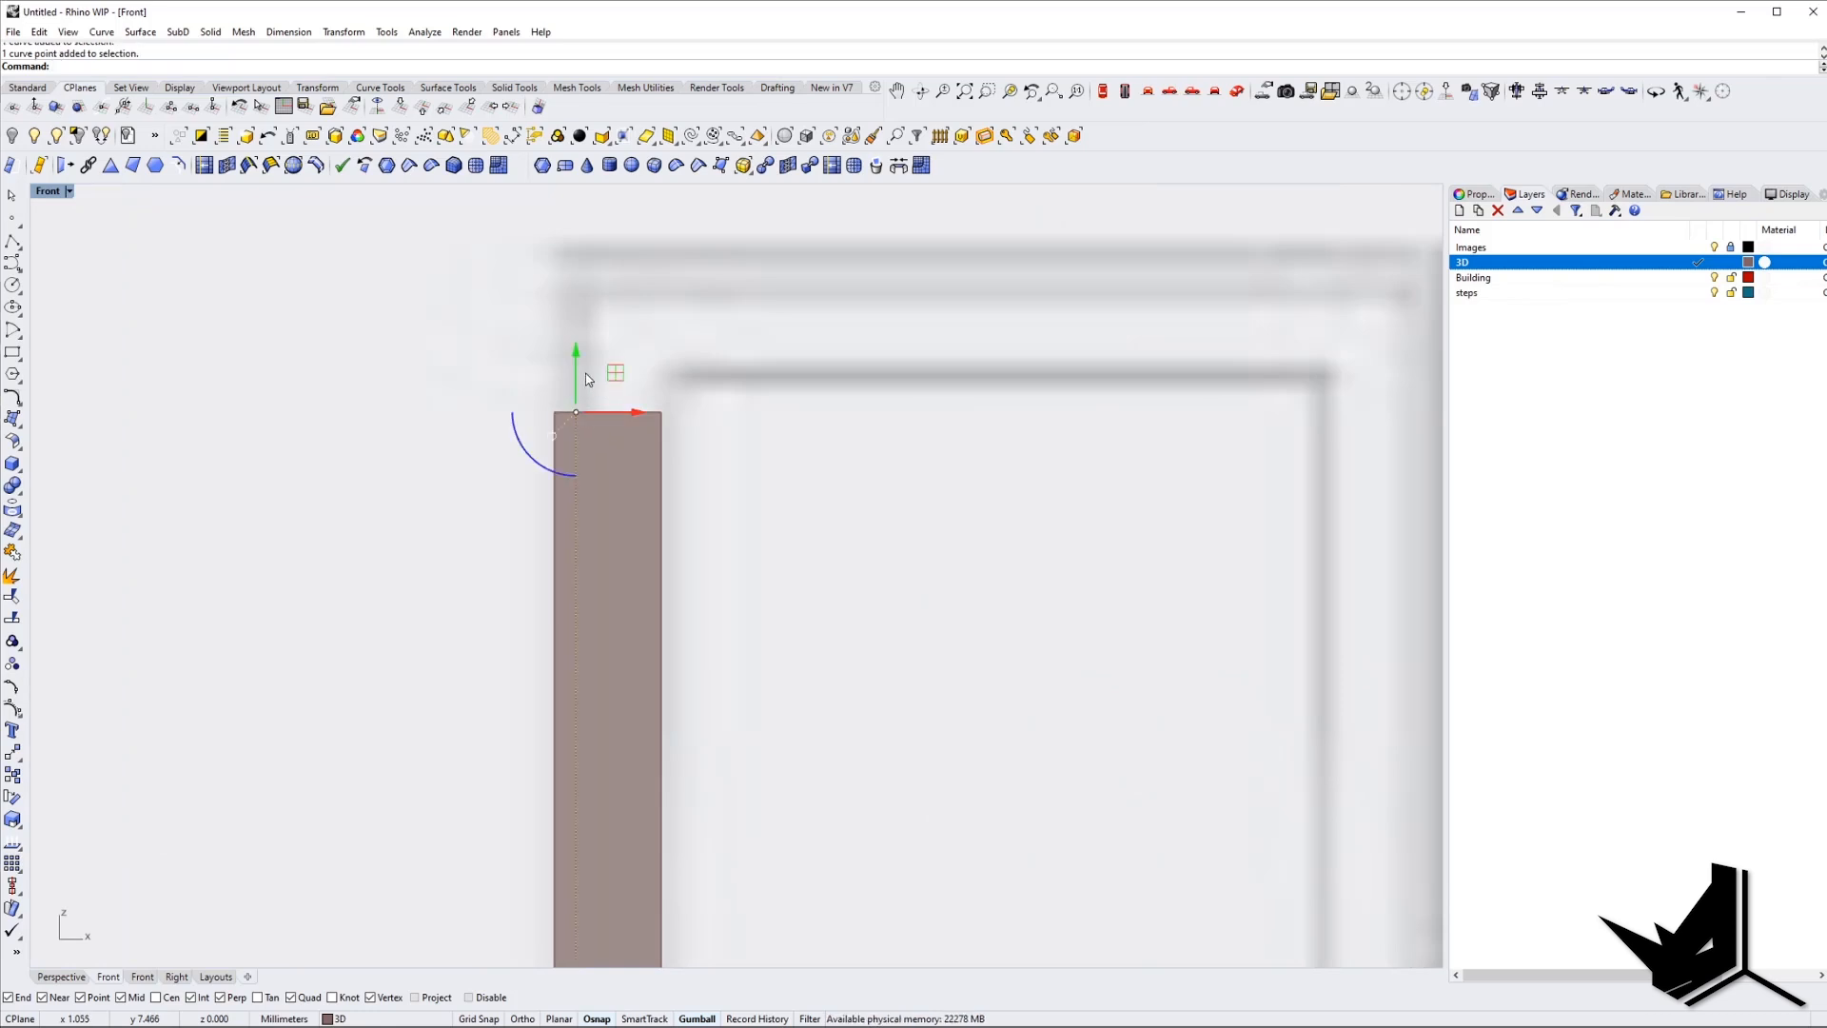
left_click_drag(578, 339, 579, 338)
scroll(582, 344, "down", 10)
scroll(510, 579, "down", 6)
right_click_drag(347, 901, 705, 457)
scroll(542, 697, "up", 15)
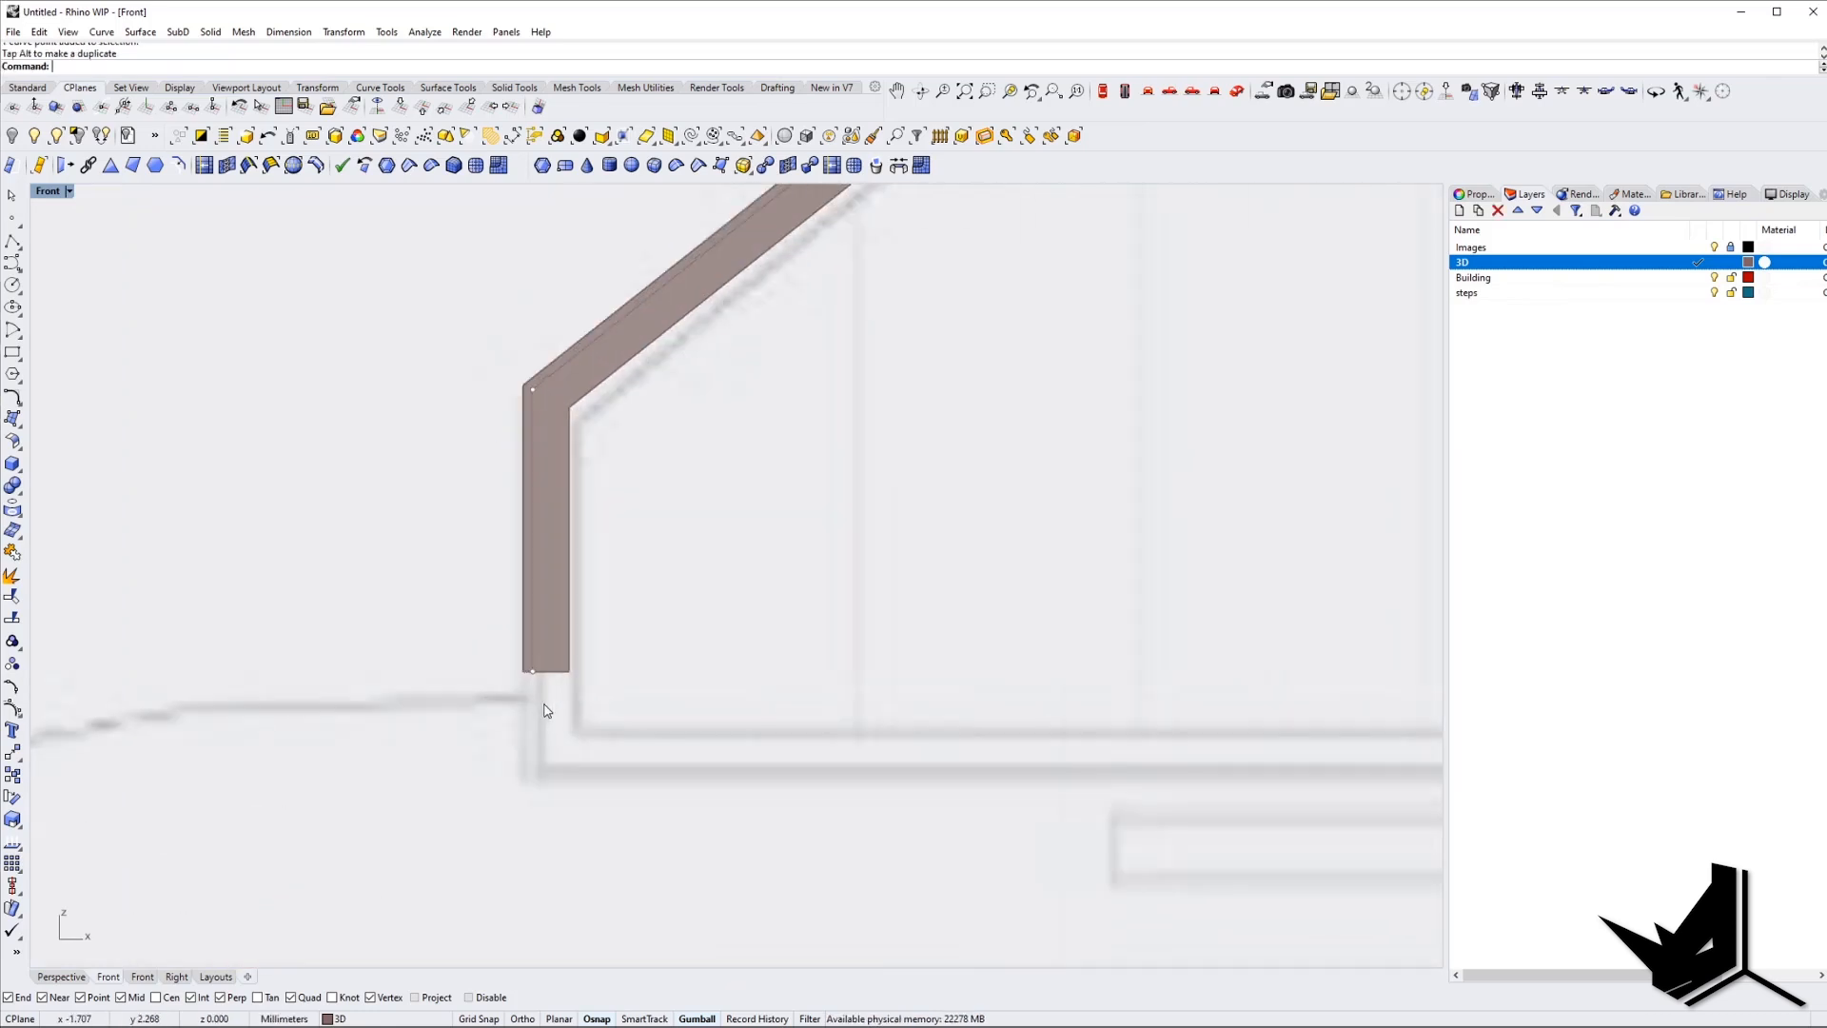
Switch to wireframe display and lower the offset polyline's bottom end point slightly below the strip.
type("W")
key("Return")
scroll(522, 645, "up", 8)
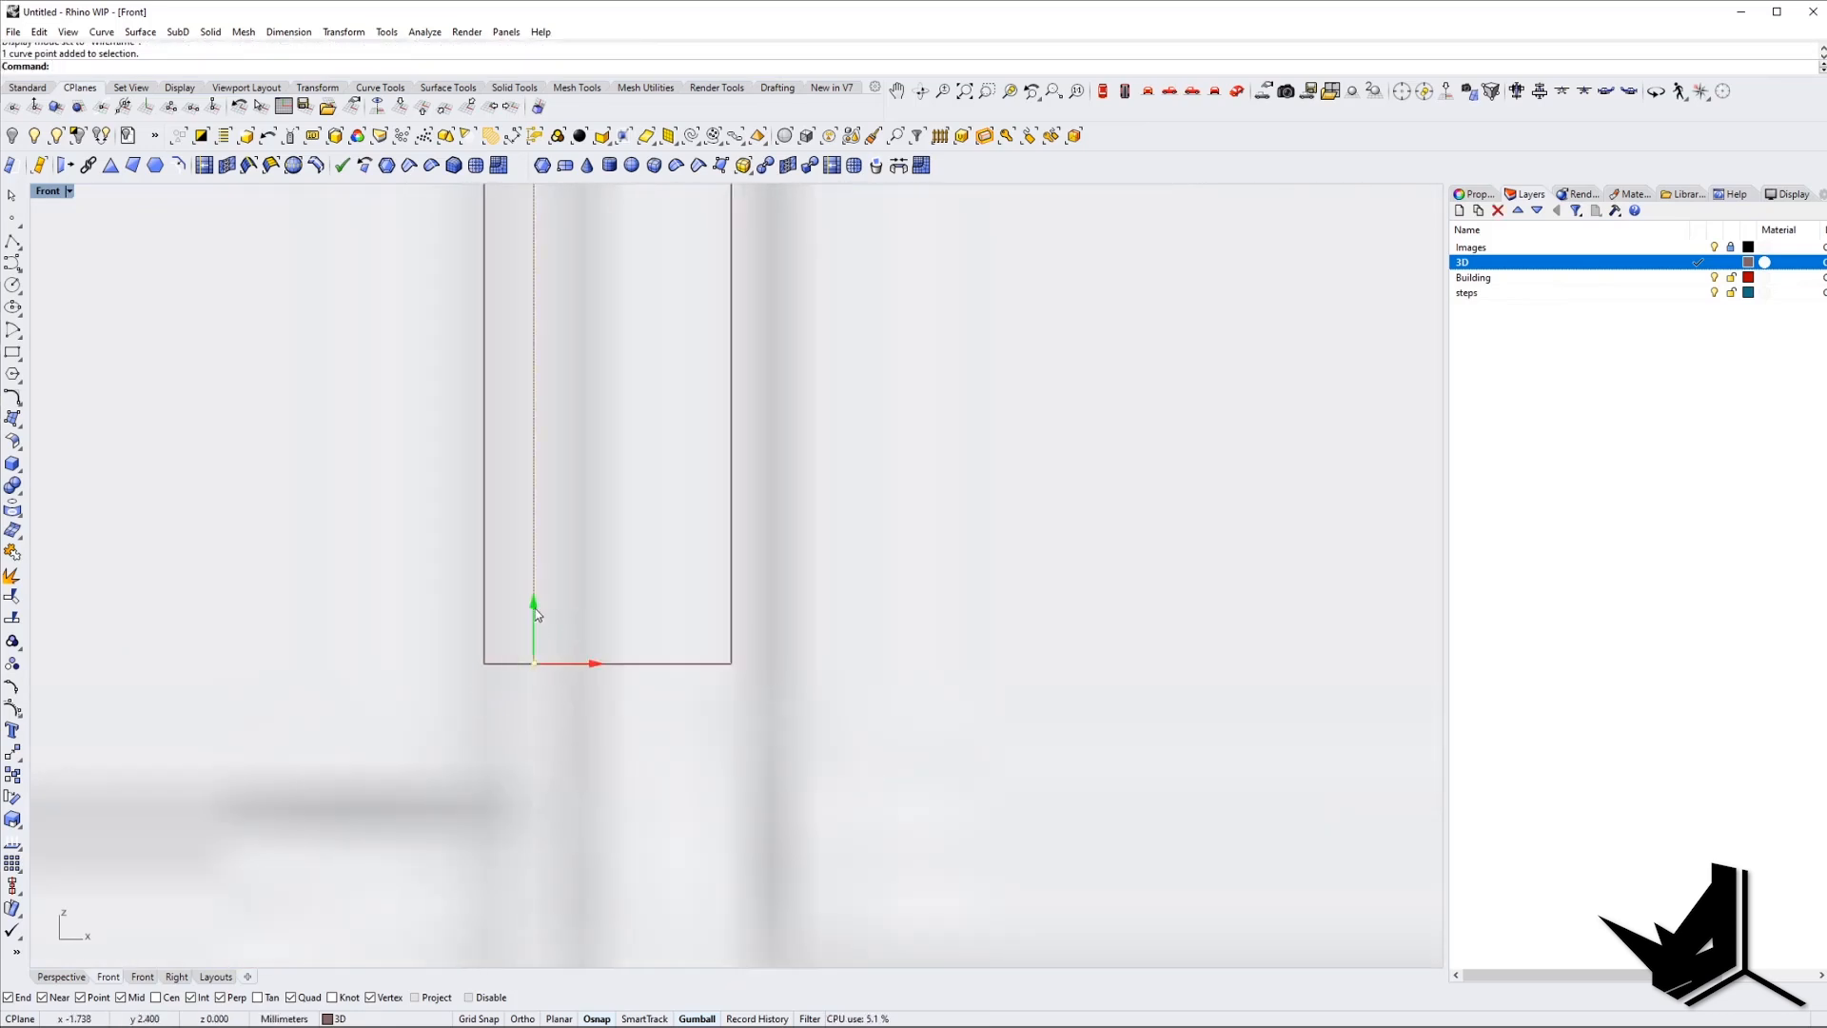
scroll(837, 466, "down", 6)
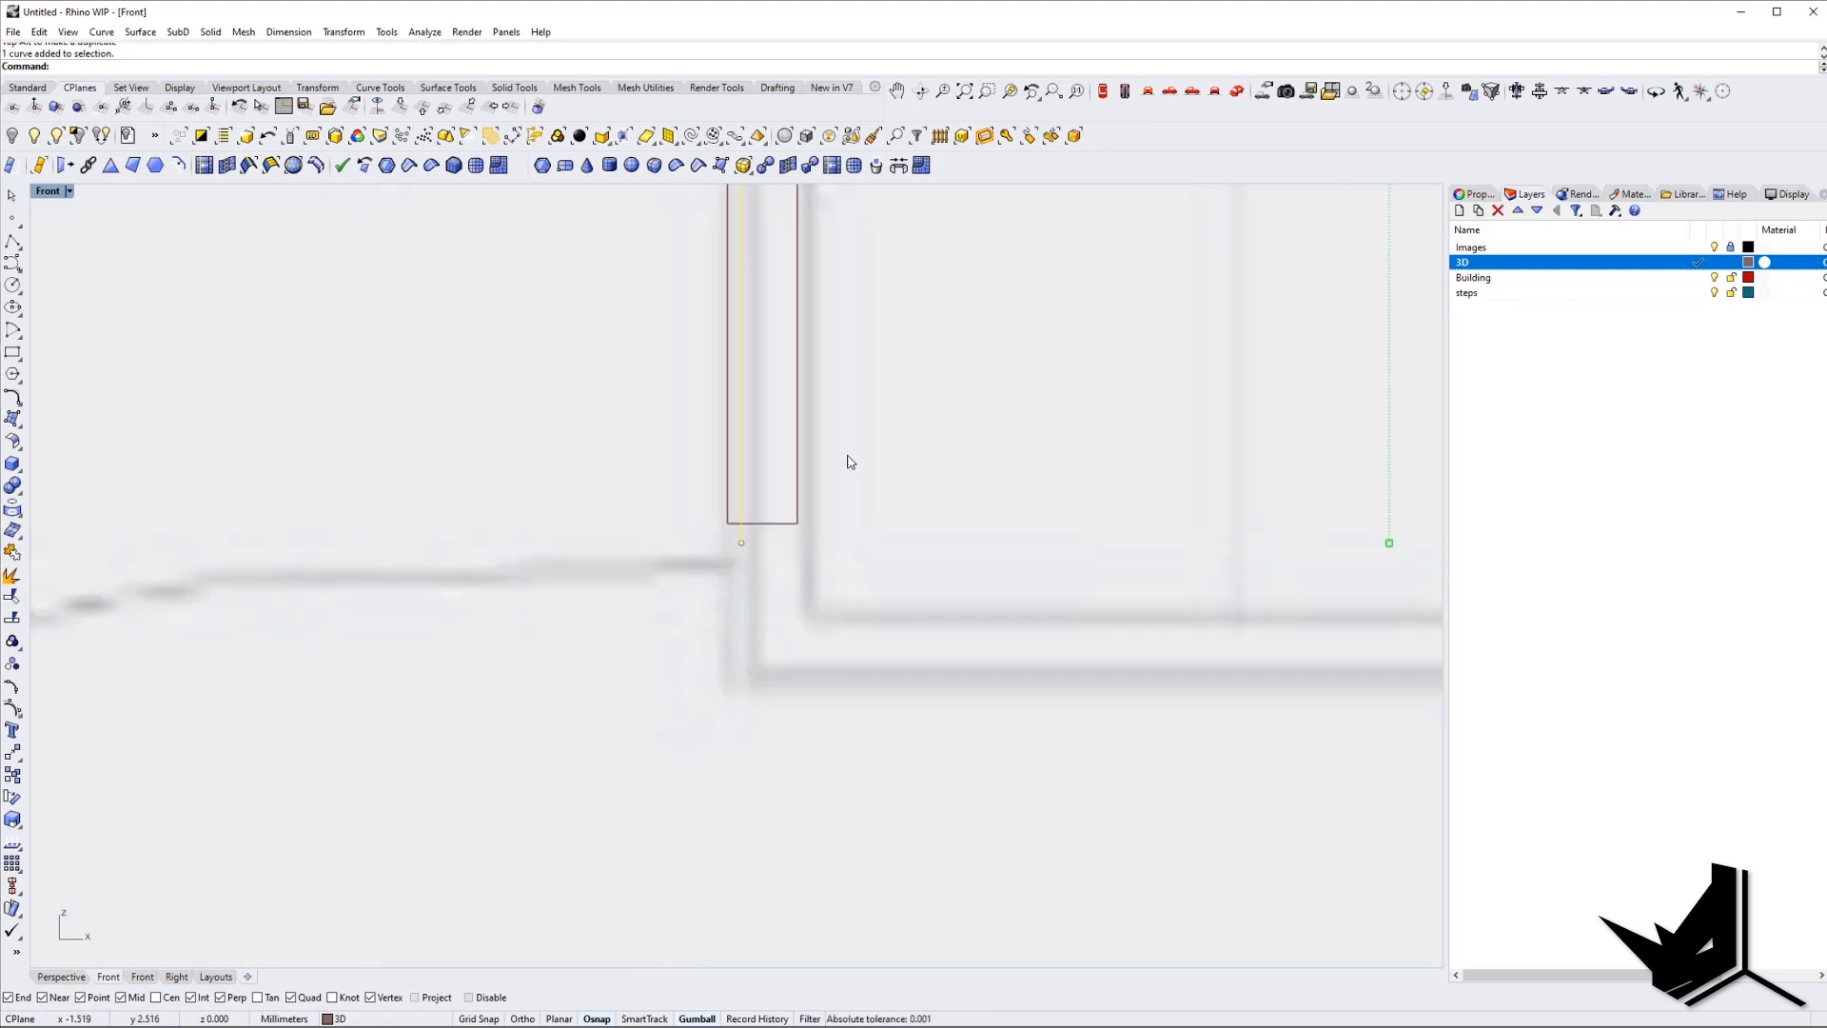
Return to a shaded perspective view and extrude the offset polyline into a surface crossing the strip's full width.
left_click(1236, 92)
scroll(825, 550, "down", 6)
right_click_drag(824, 550, 1028, 600)
scroll(913, 571, "up", 5)
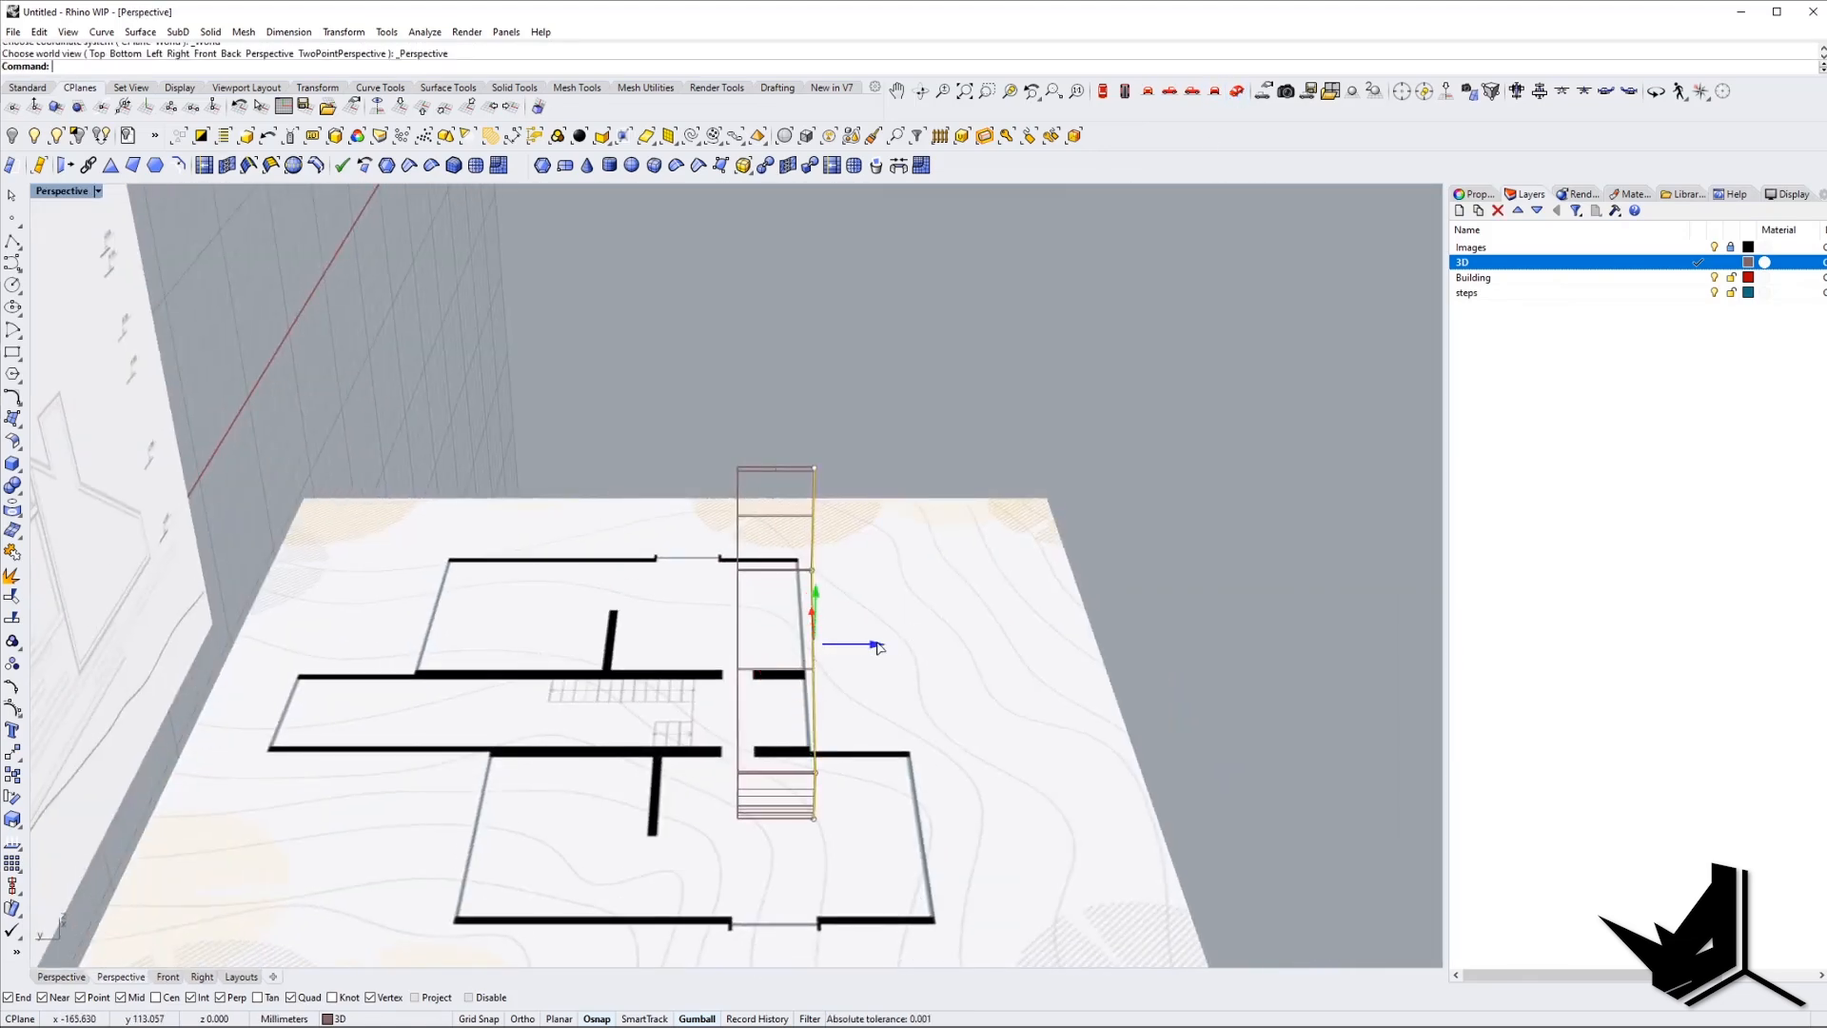
type("s")
key("Return")
right_click_drag(876, 623, 981, 588)
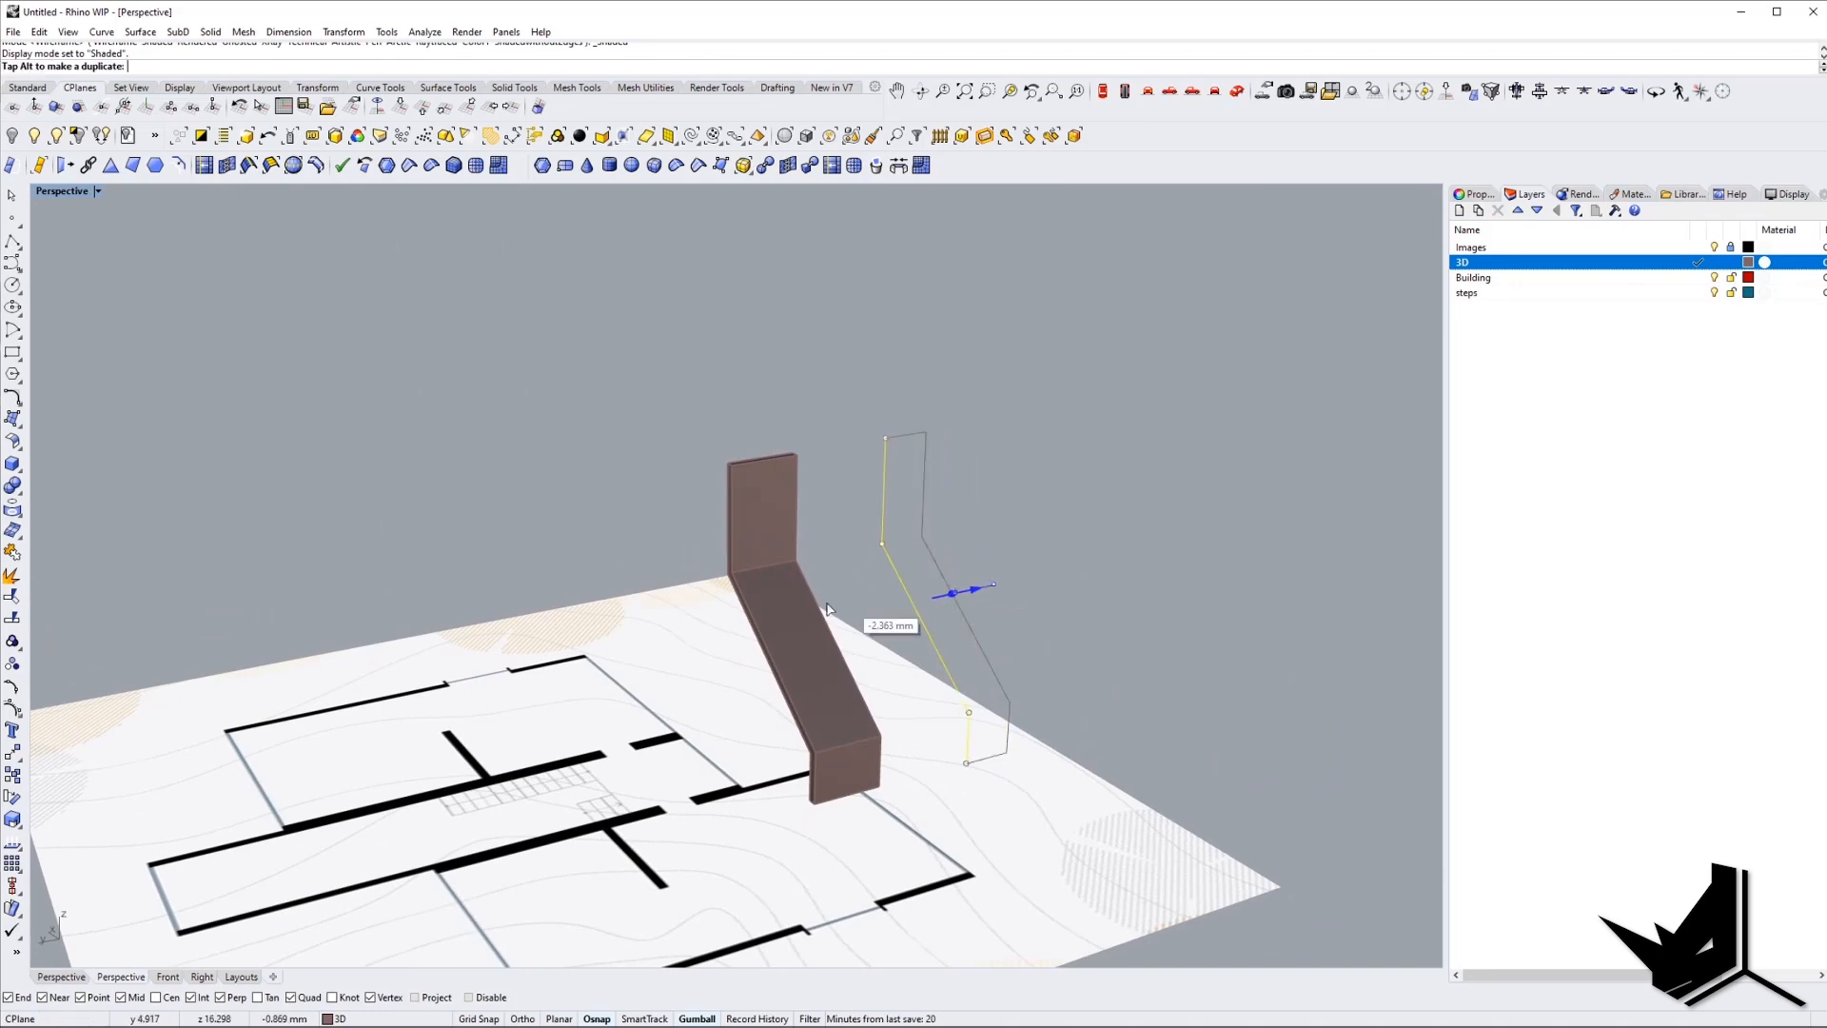
left_click_drag(718, 646, 1044, 836)
Split the roof strip with the extruded polyline surface using BooleanSplit.
right_click_drag(1009, 790, 893, 649)
scroll(883, 756, "down", 5)
scroll(843, 648, "up", 5)
type("bs")
key("Return")
scroll(750, 452, "up", 12)
left_click(780, 482)
key("Return")
left_click(1056, 474)
key("Return")
Delete one of the split strip pieces and the extruded cutting surface.
left_click(797, 596)
key("Delete")
left_click(1011, 466)
right_click_drag(1010, 466, 1176, 538)
key("Delete")
scroll(883, 499, "down", 5)
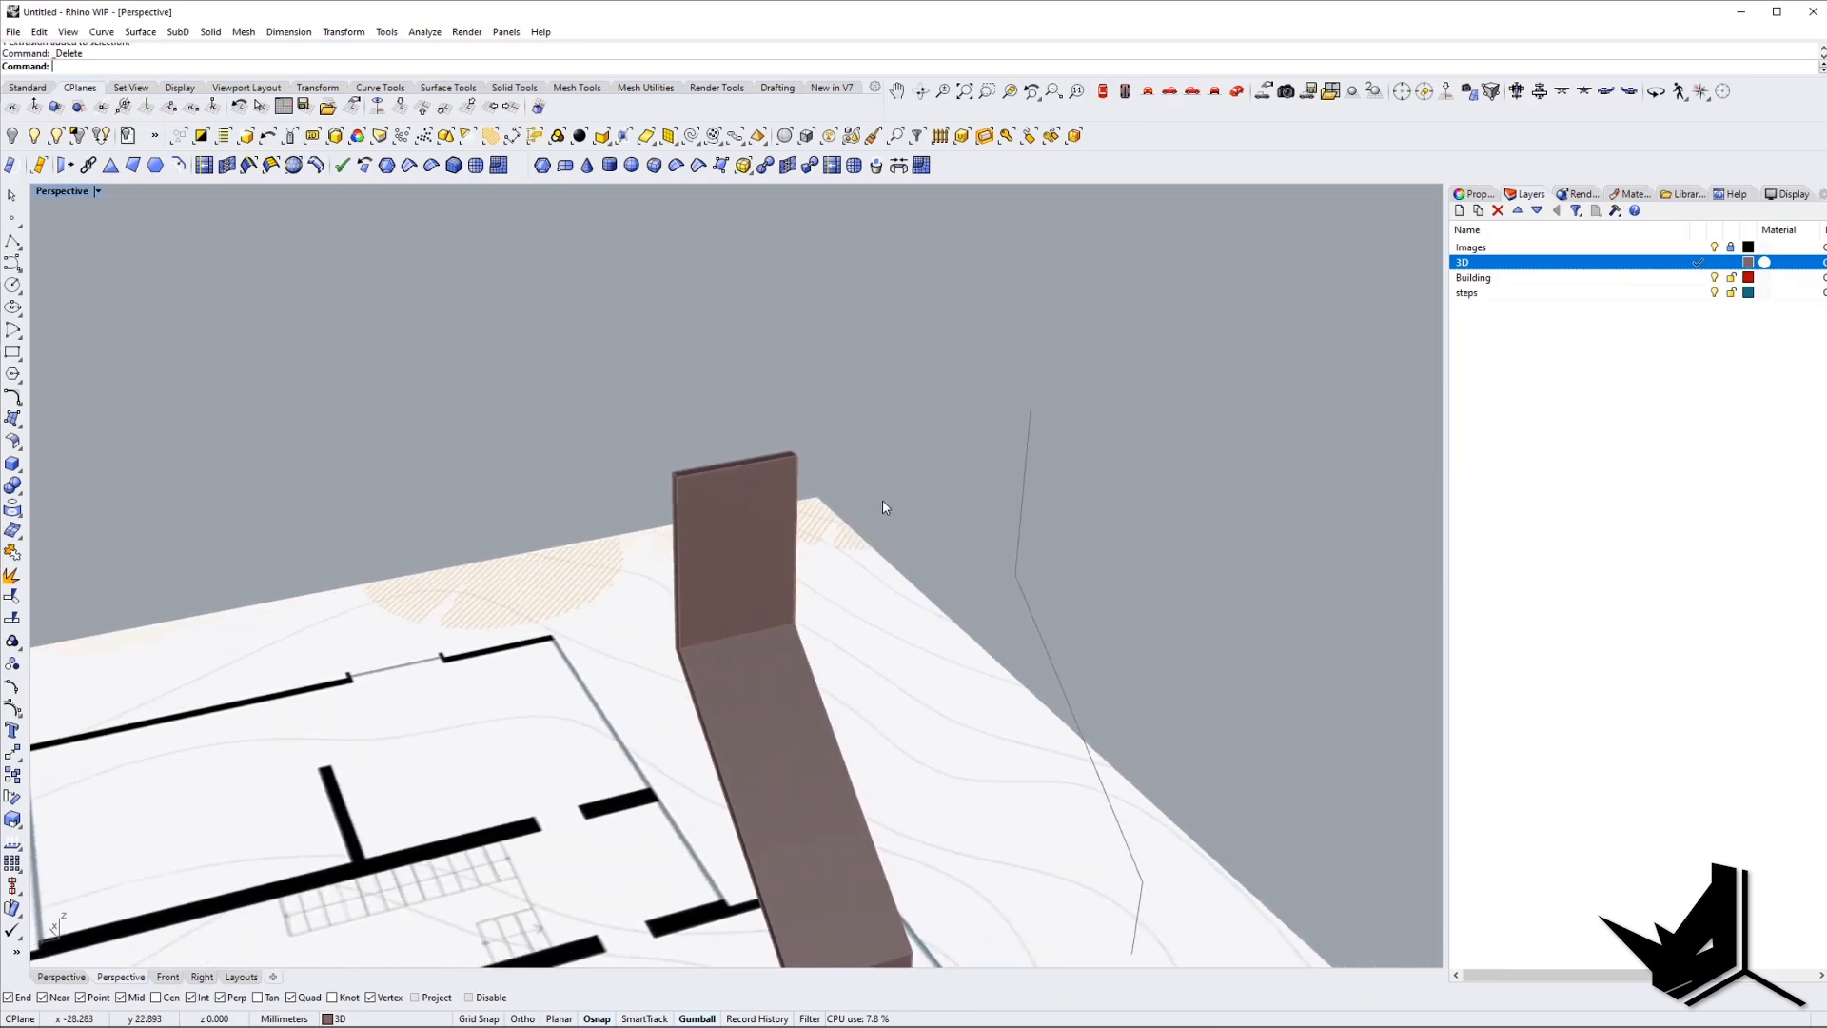
Delete two more of the split pieces of the strip.
right_click_drag(883, 499, 978, 545)
left_click(812, 523)
scroll(685, 503, "up", 5)
key("Delete")
left_click(682, 499)
key("Delete")
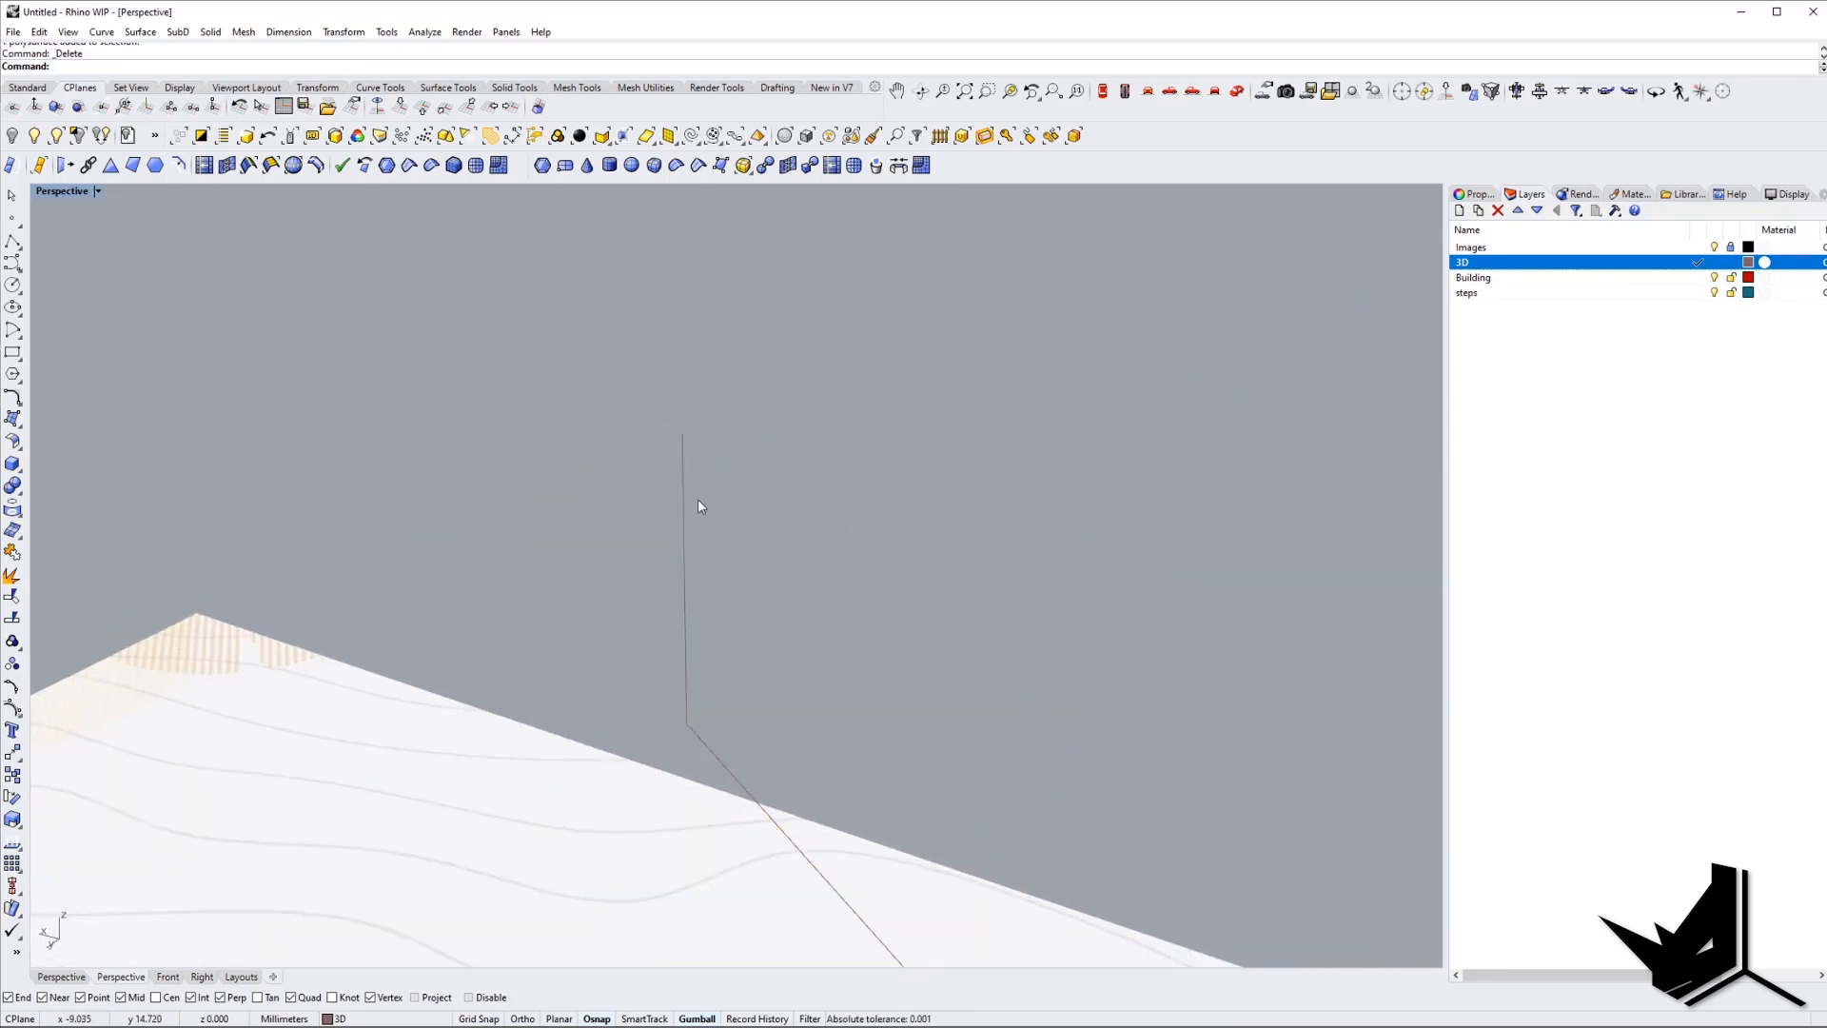
Undo the last deletion and delete the leftover cutting curve beside the roof strip.
key("ctrl+z")
scroll(688, 469, "up", 1)
left_click(687, 465)
key("Delete")
right_click_drag(847, 495, 683, 578)
scroll(683, 578, "down", 5)
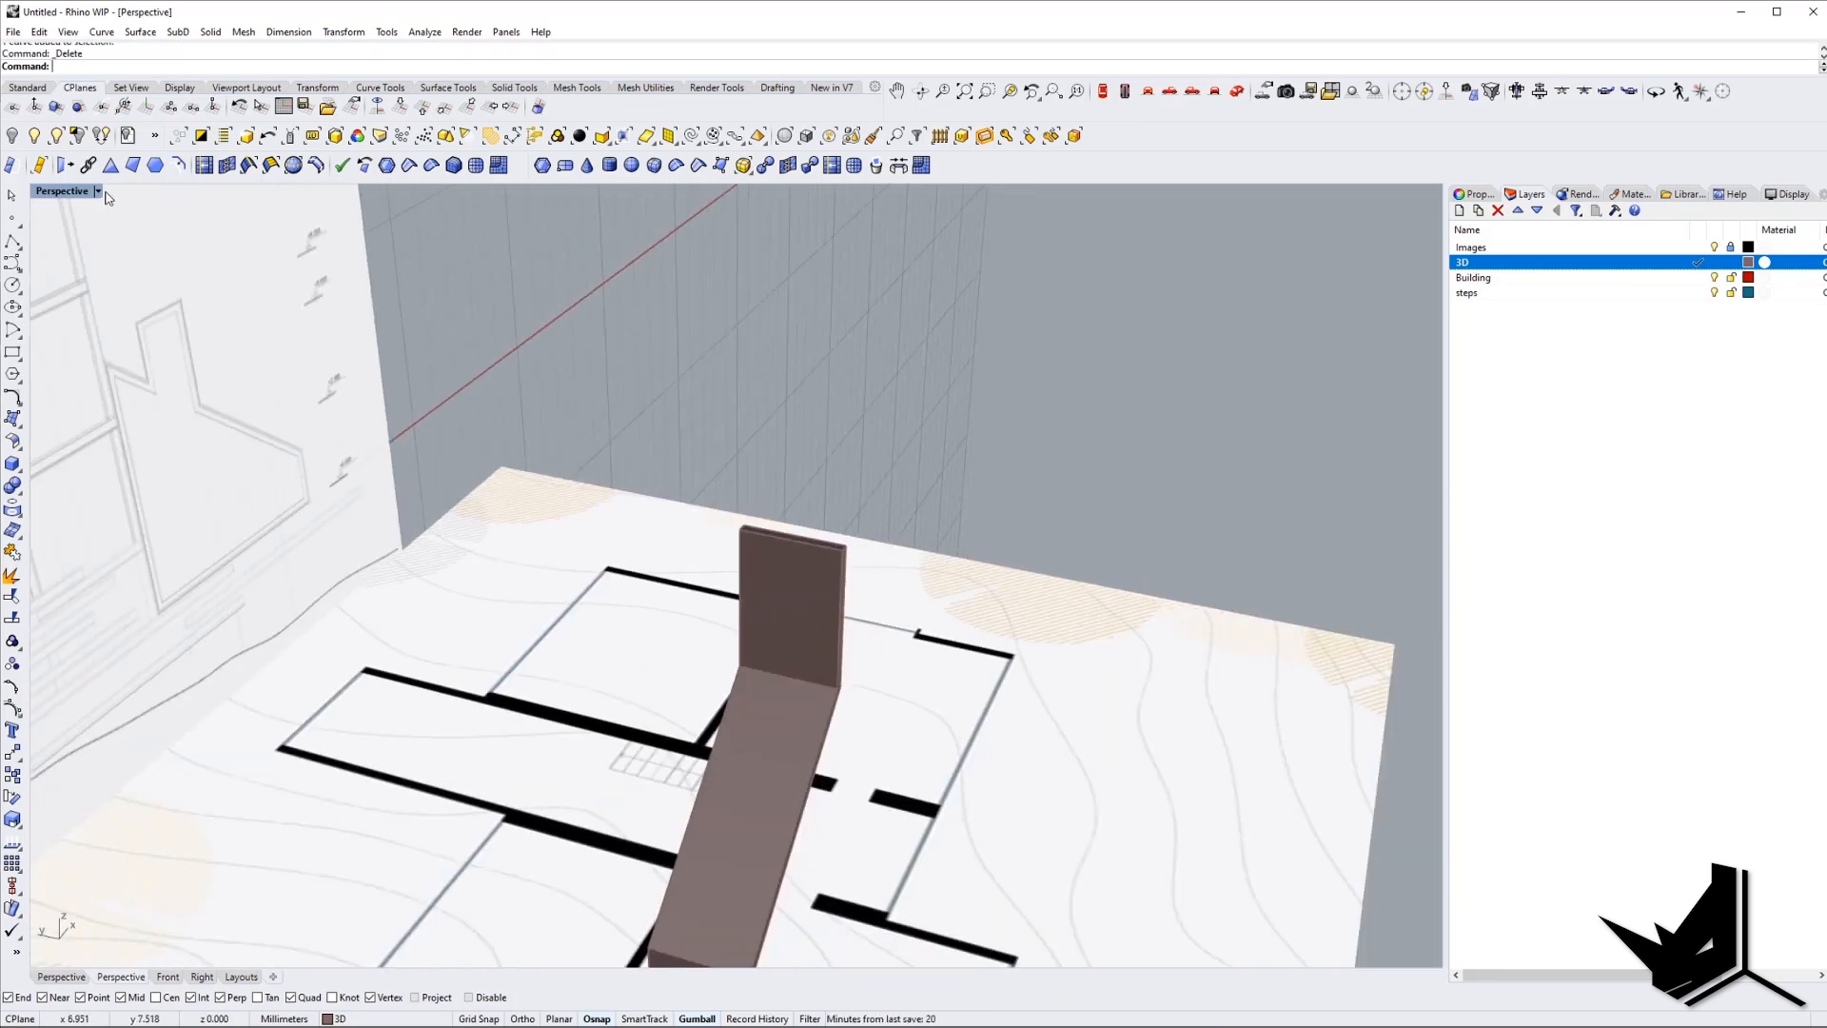
Show the hidden building parts and hide one of the polysurfaces.
left_click(48, 139)
right_click_drag(799, 578, 575, 523)
left_click(637, 579)
left_click(13, 137)
scroll(409, 445, "down", 5)
right_click_drag(408, 444, 872, 646)
scroll(609, 410, "up", 7)
scroll(562, 376, "up", 6)
scroll(551, 378, "down", 5)
scroll(757, 451, "up", 4)
scroll(757, 451, "down", 6)
mouse_move(757, 451)
right_mouse_down()
mouse_move(746, 506)
mouse_move(783, 474)
right_mouse_up()
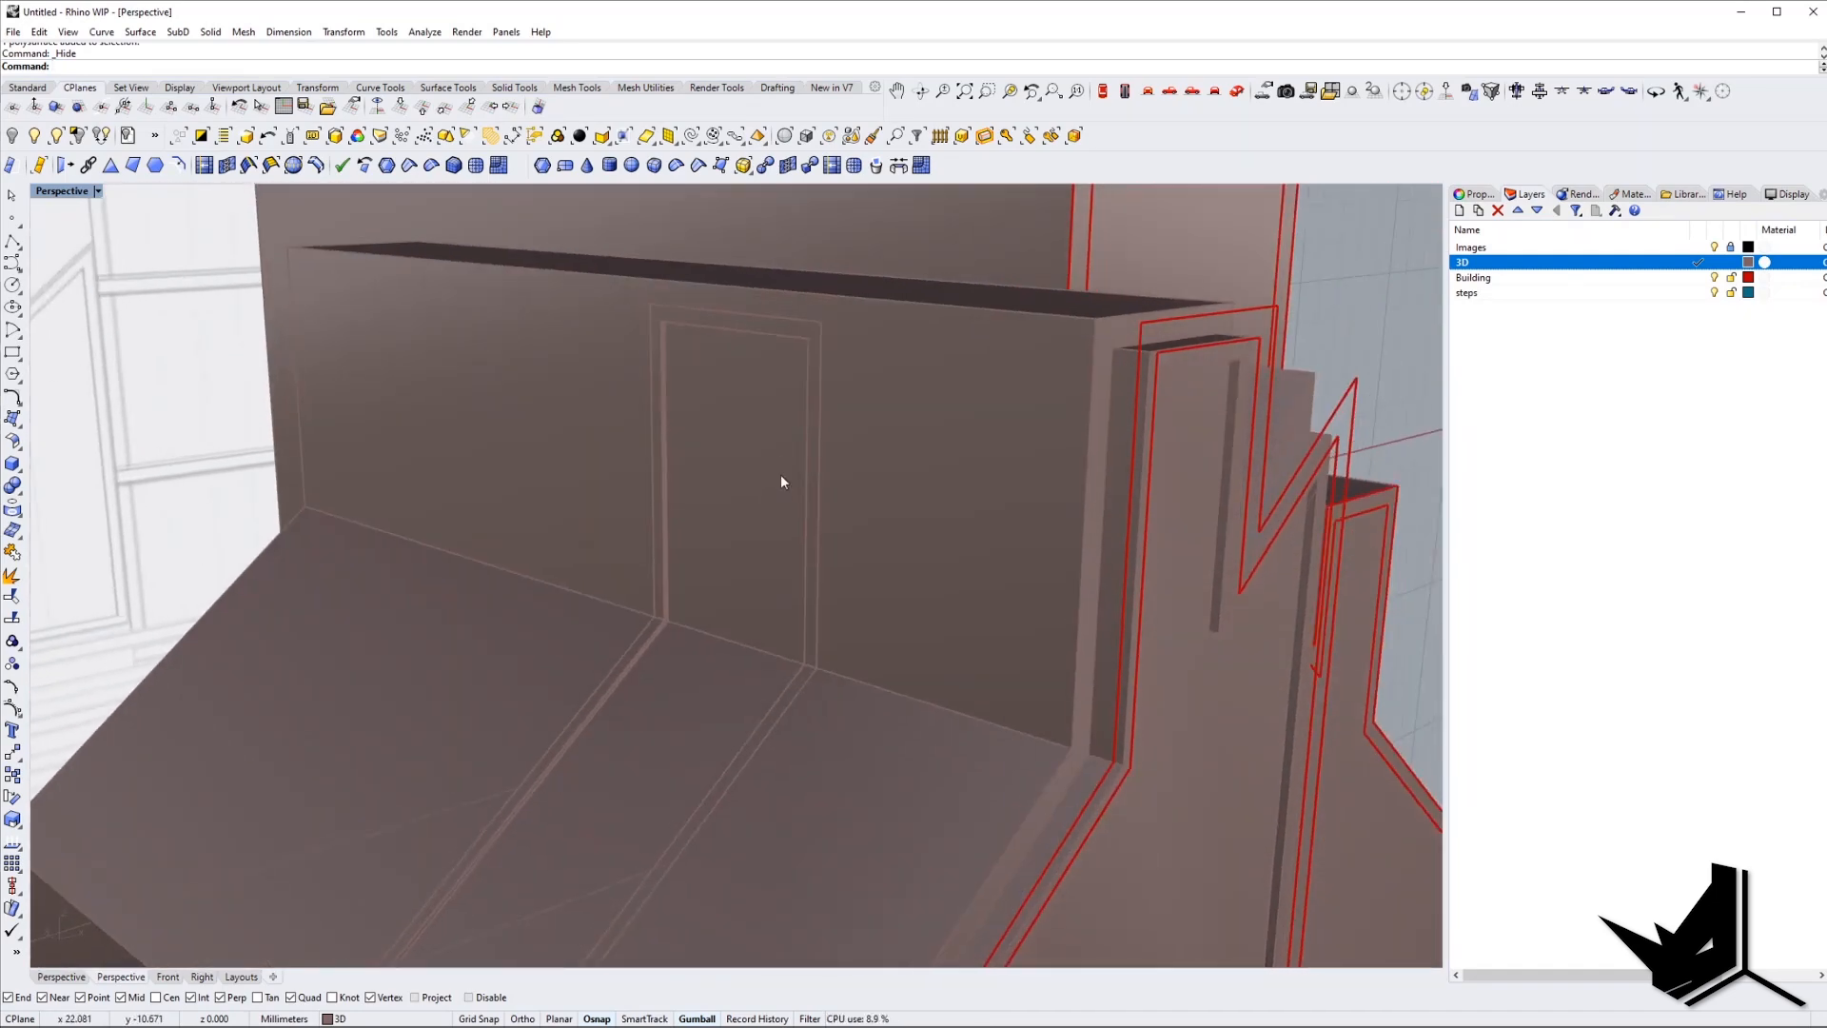
Extract the narrow outer faces of the roof strip's frame, along wall and slope on both sides, using ExtractSrf.
scroll(772, 650, "up", 5)
right_click_drag(772, 650, 860, 640)
scroll(962, 704, "down", 5)
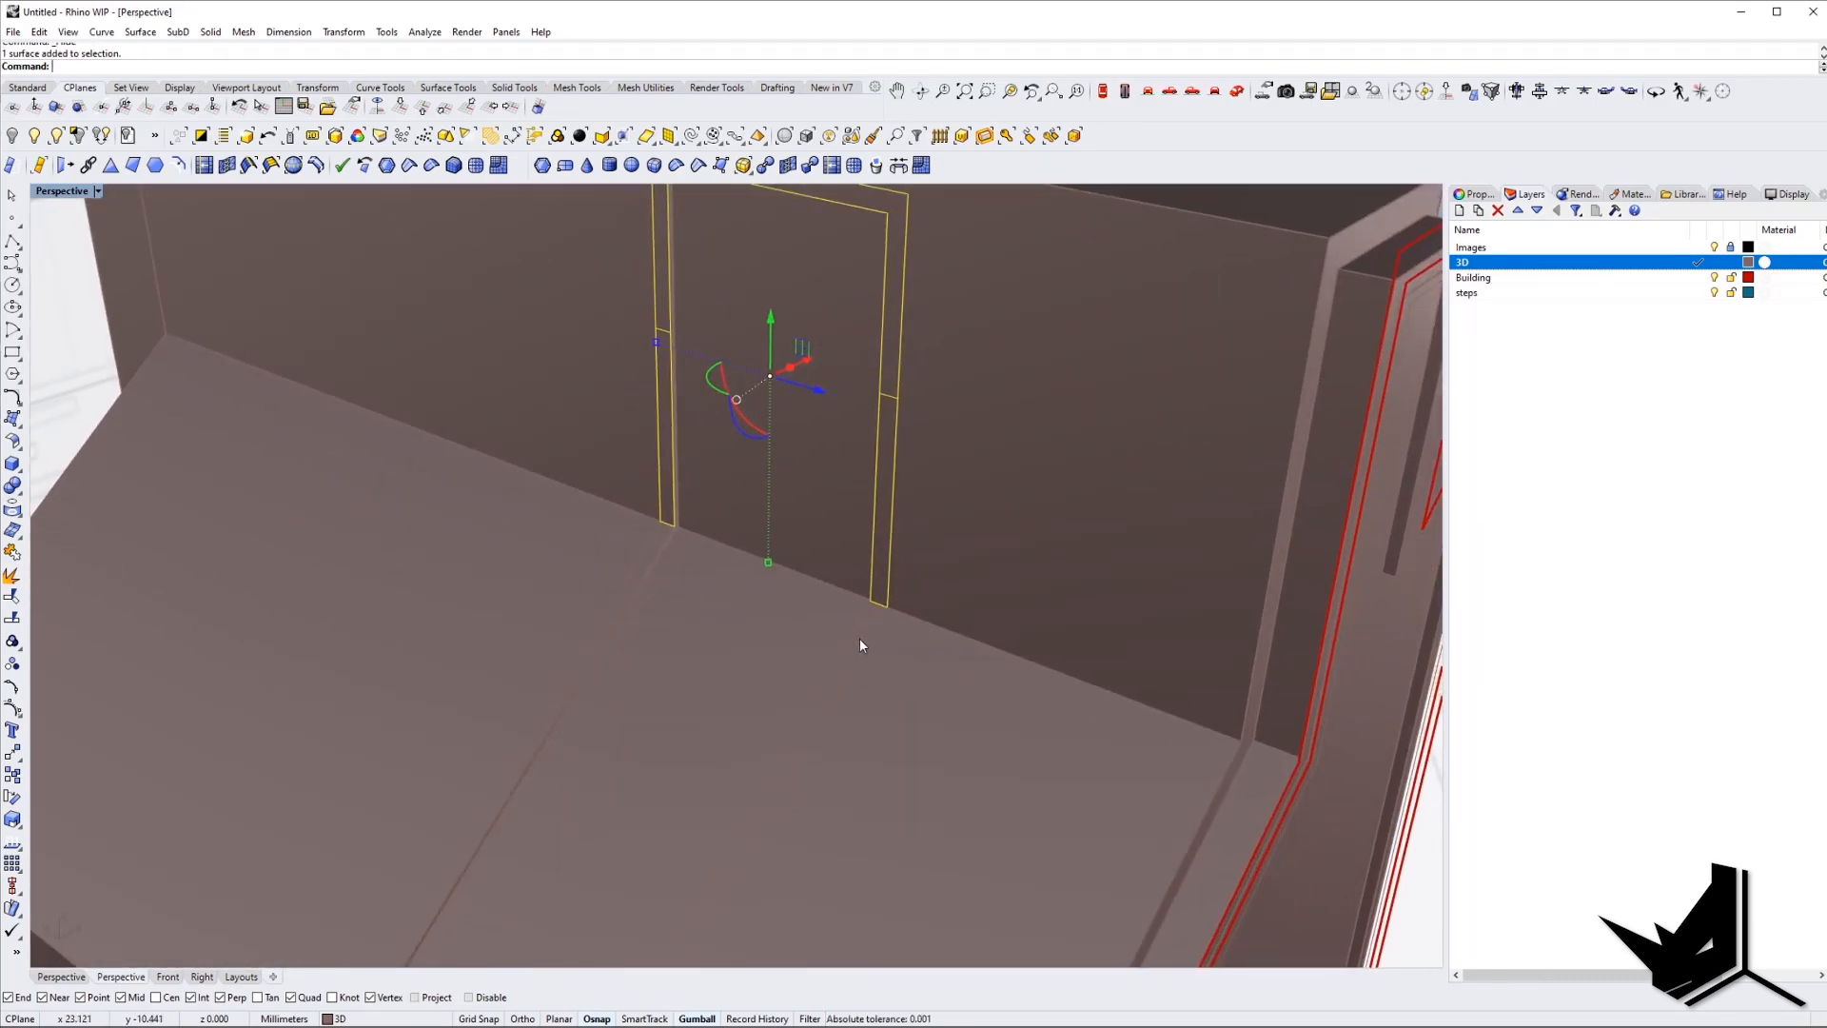
scroll(860, 641, "up", 3)
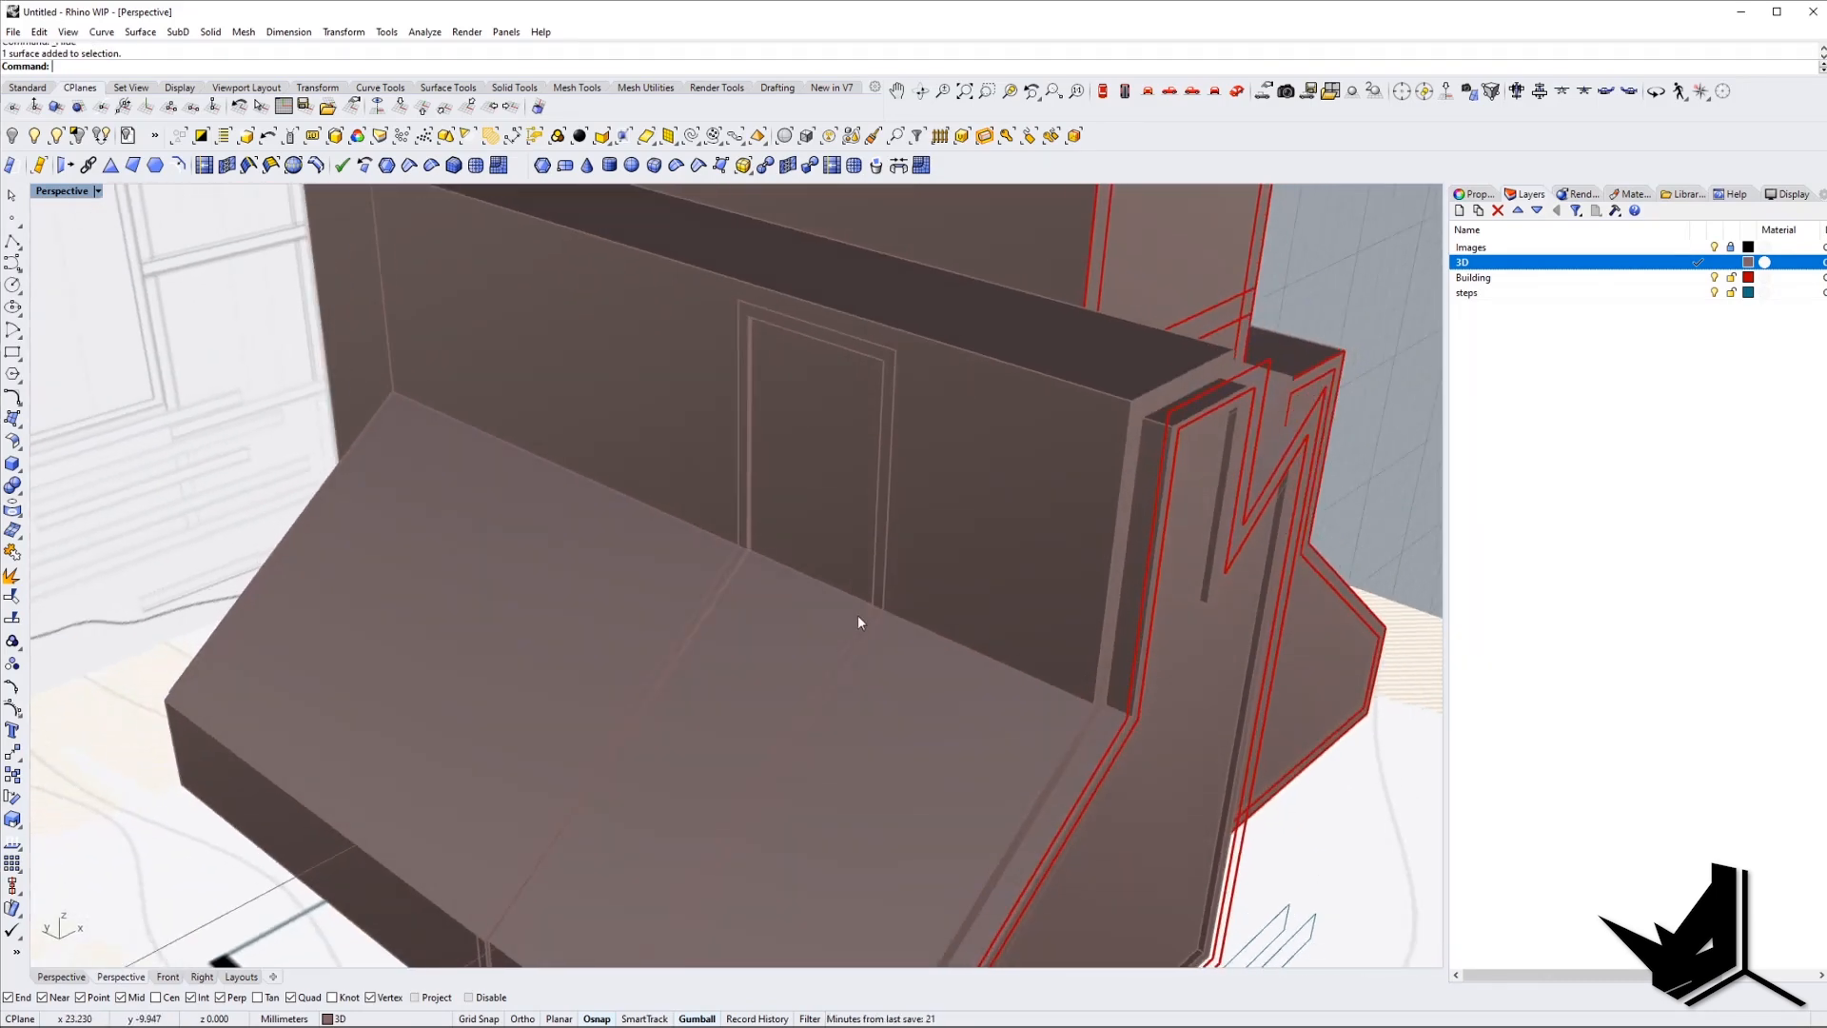
scroll(858, 623, "up", 3)
left_click(860, 616)
scroll(860, 616, "down", 3)
scroll(850, 667, "up", 3)
scroll(849, 656, "down", 5)
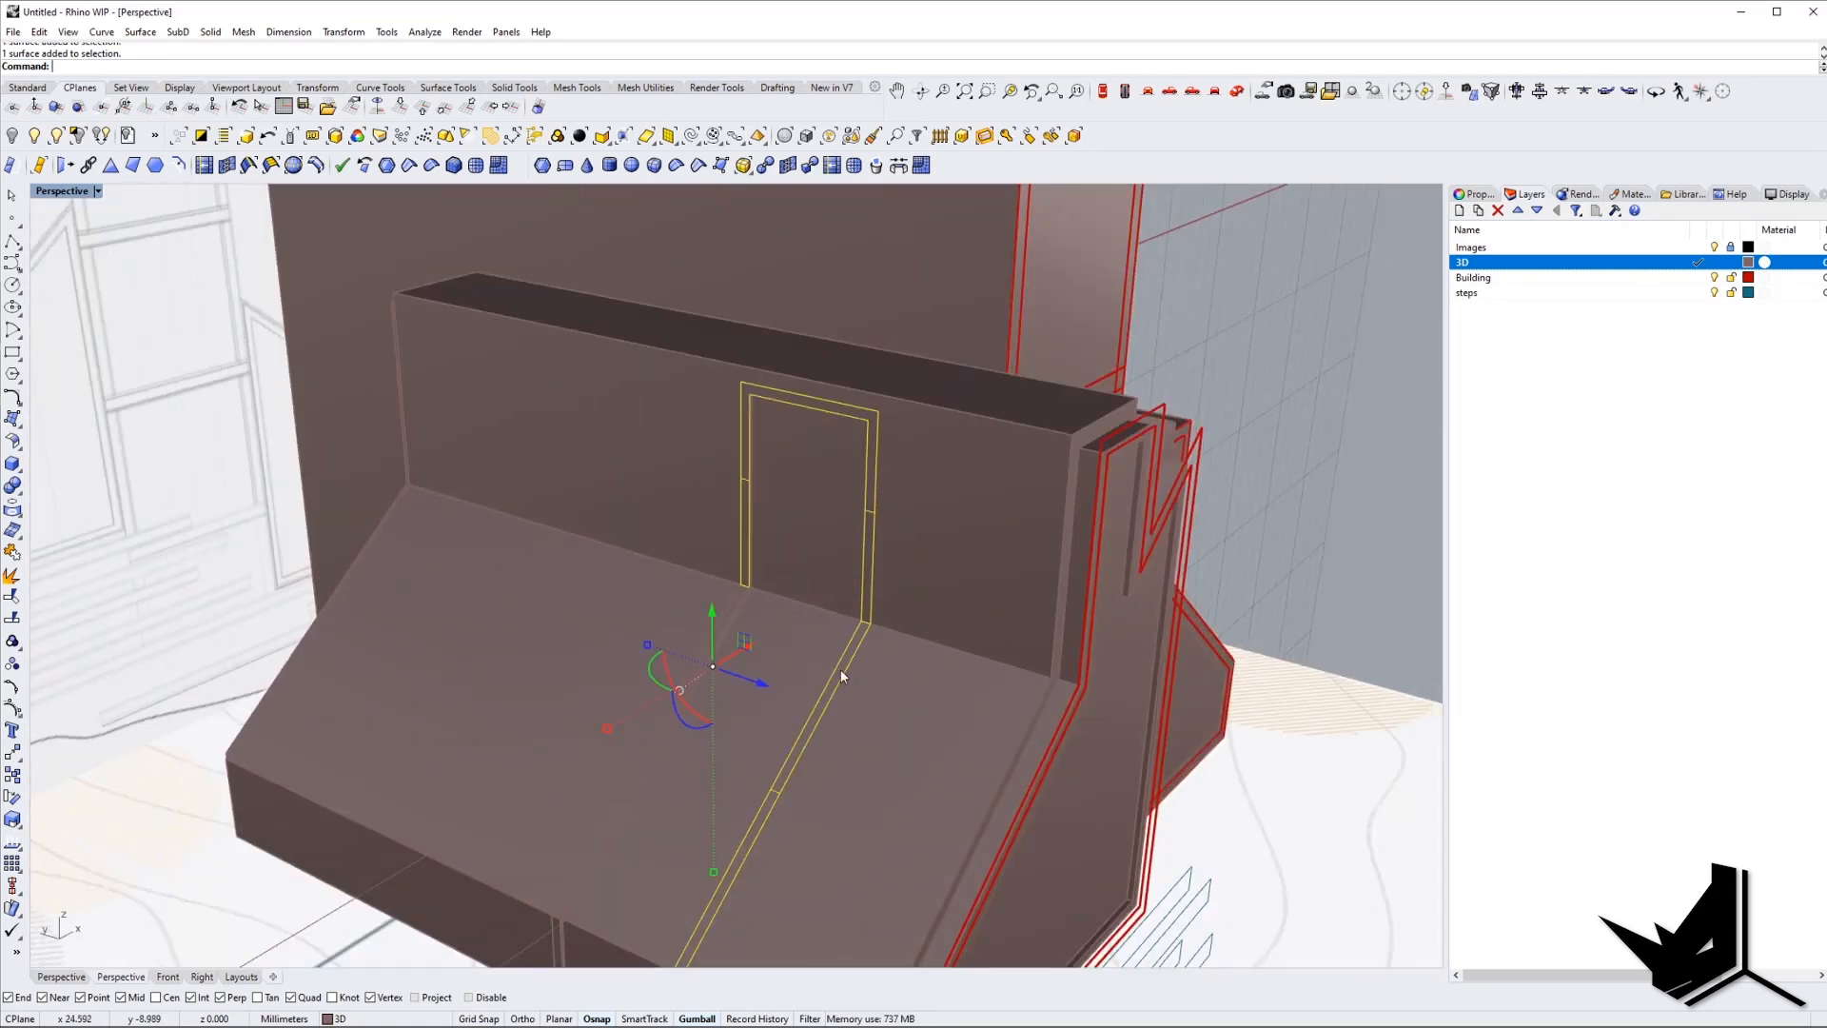
right_click_drag(849, 657, 802, 657)
scroll(801, 657, "up", 5)
scroll(632, 641, "up", 5)
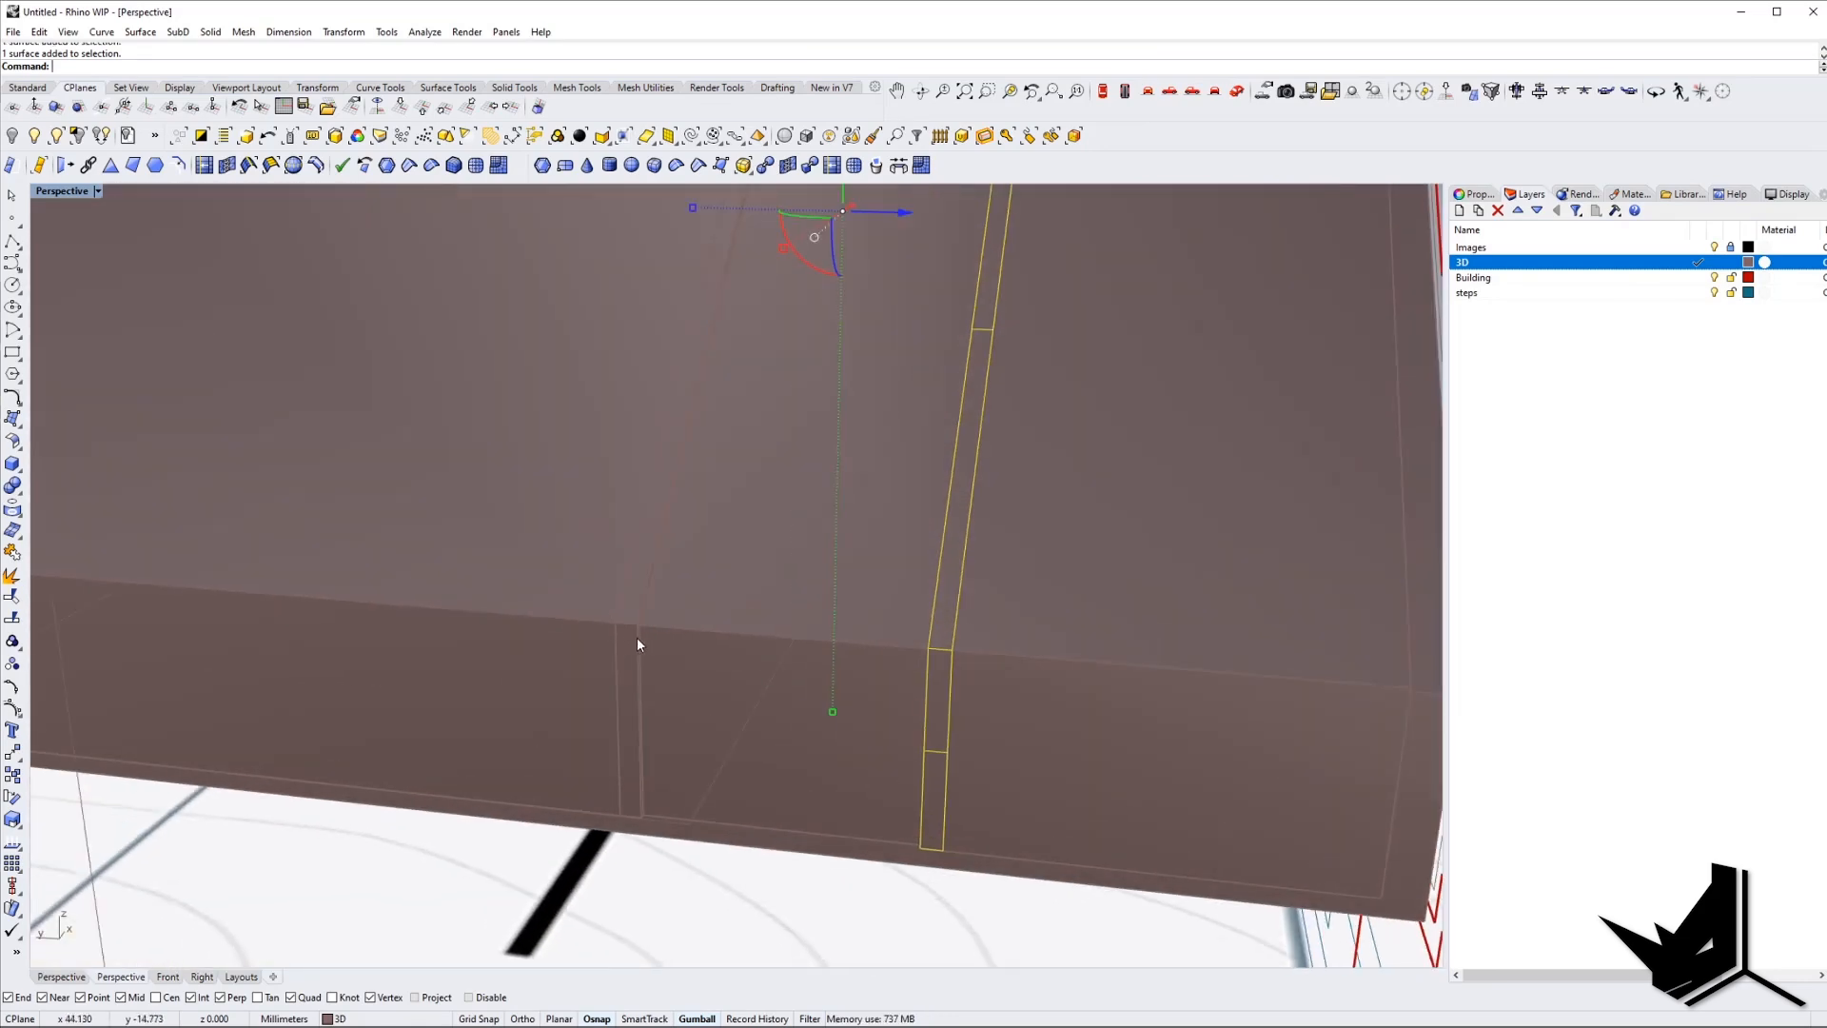
left_click(632, 638, "shift")
scroll(641, 631, "down", 5)
scroll(805, 671, "down", 5)
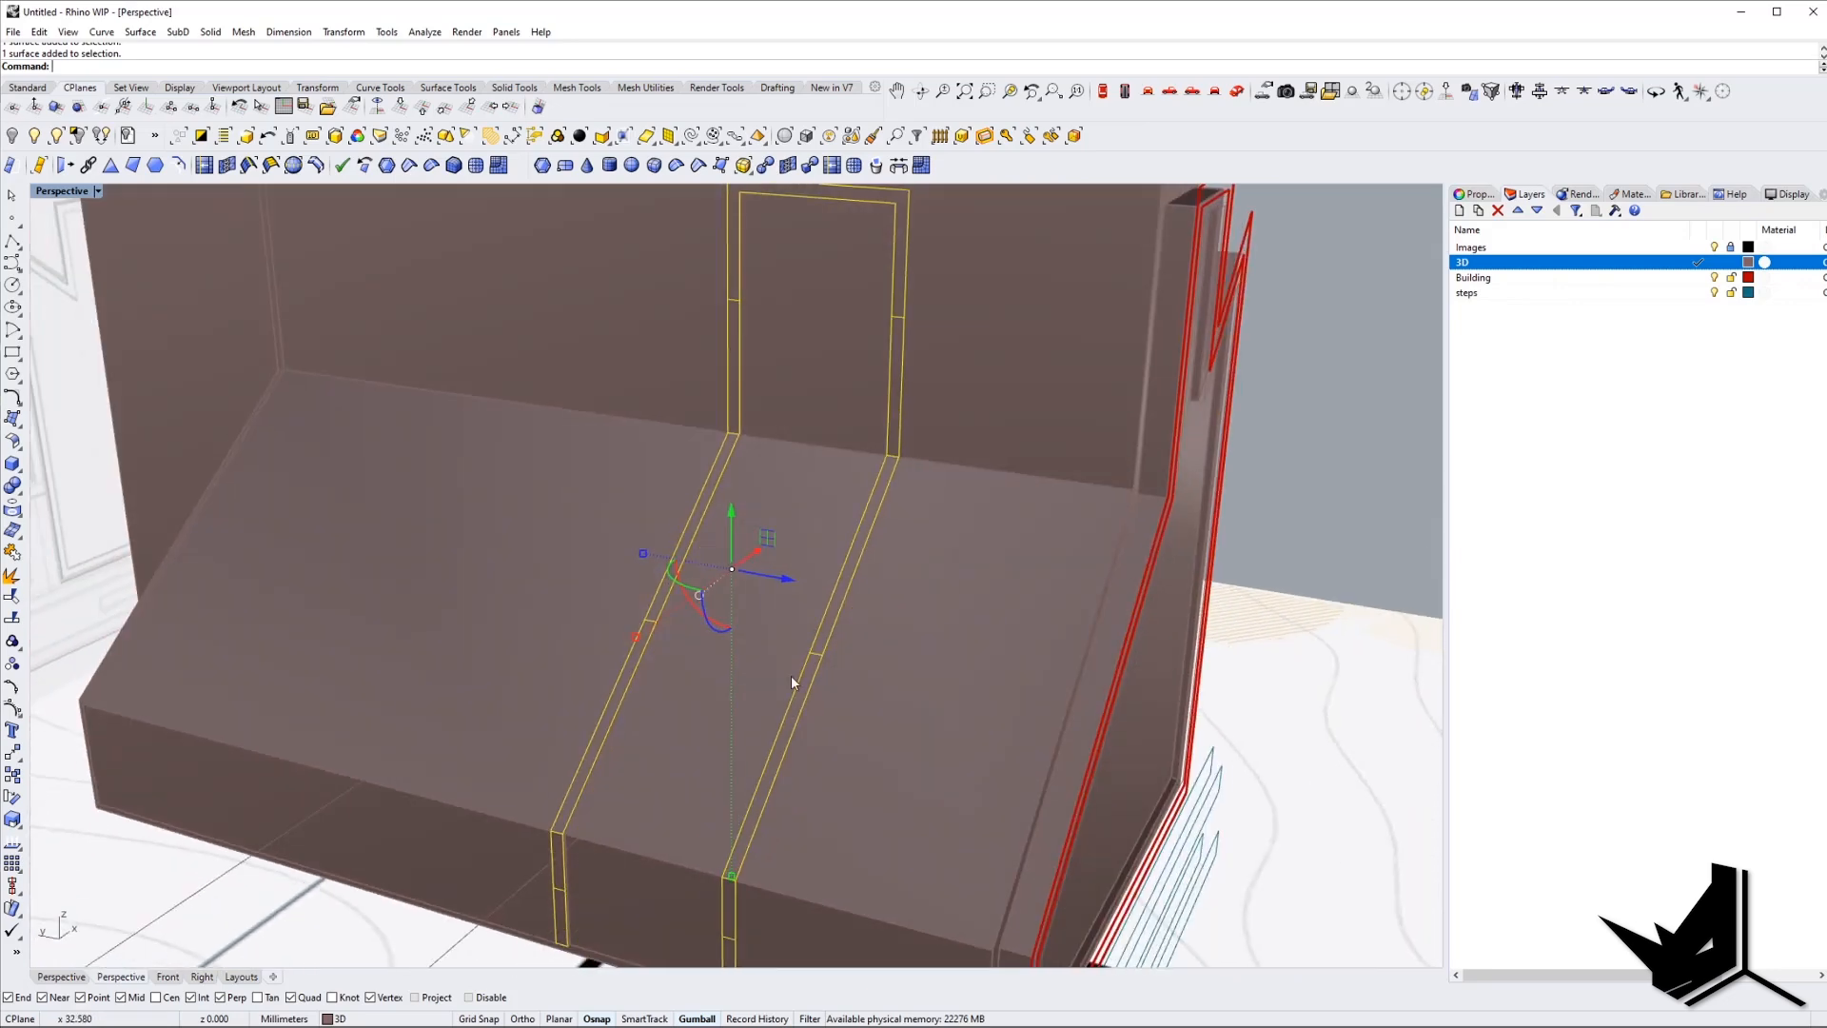
scroll(696, 799, "up", 6)
scroll(681, 805, "down", 5)
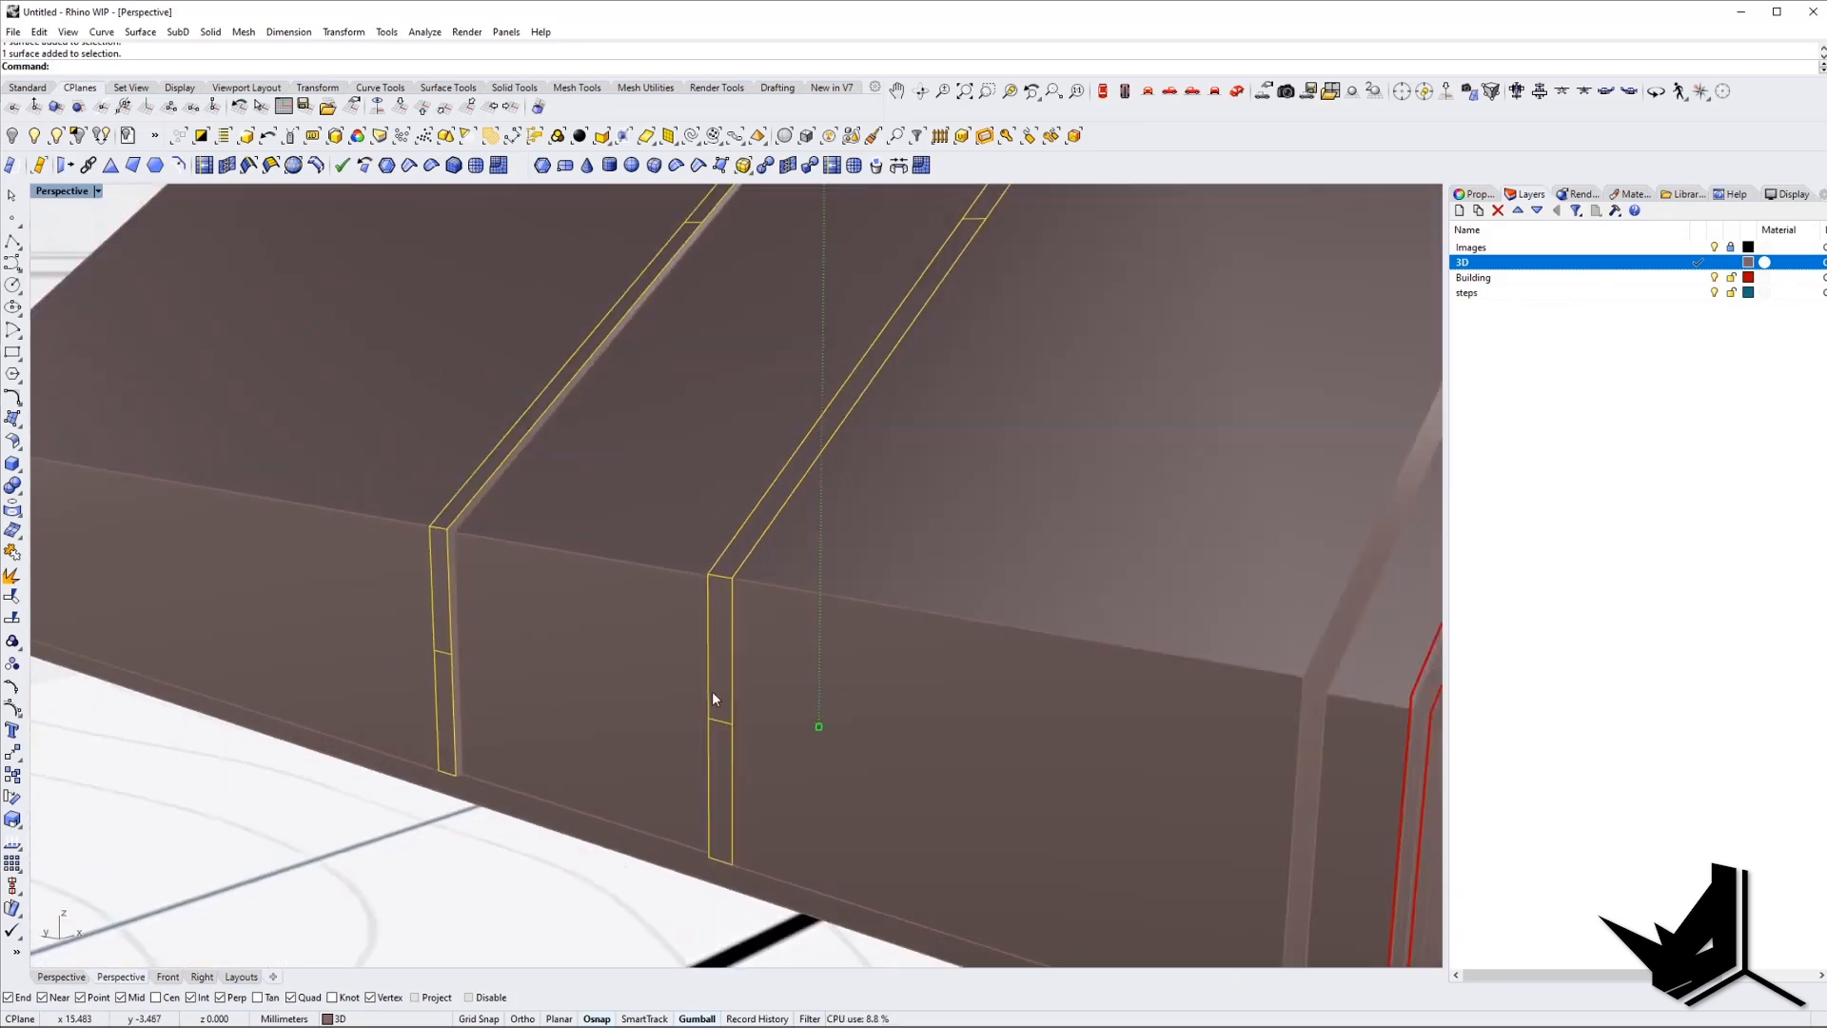
type("ExtractRs")
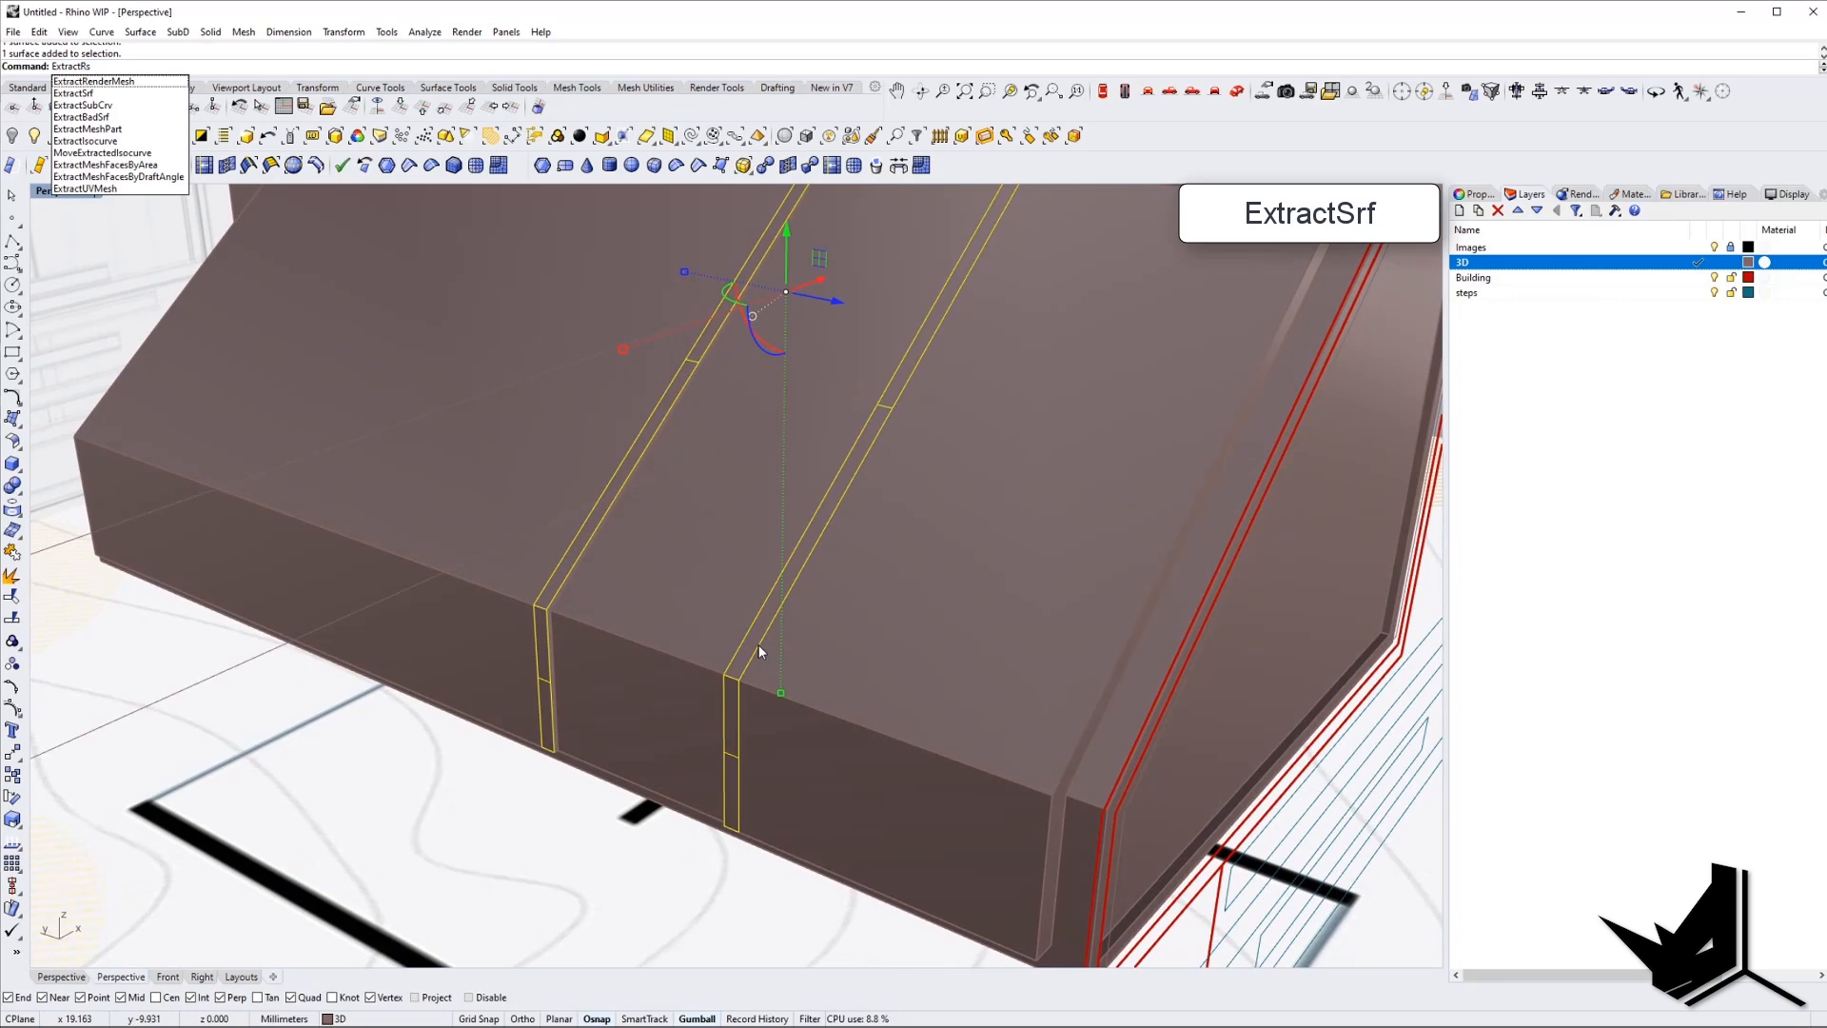
key("Return")
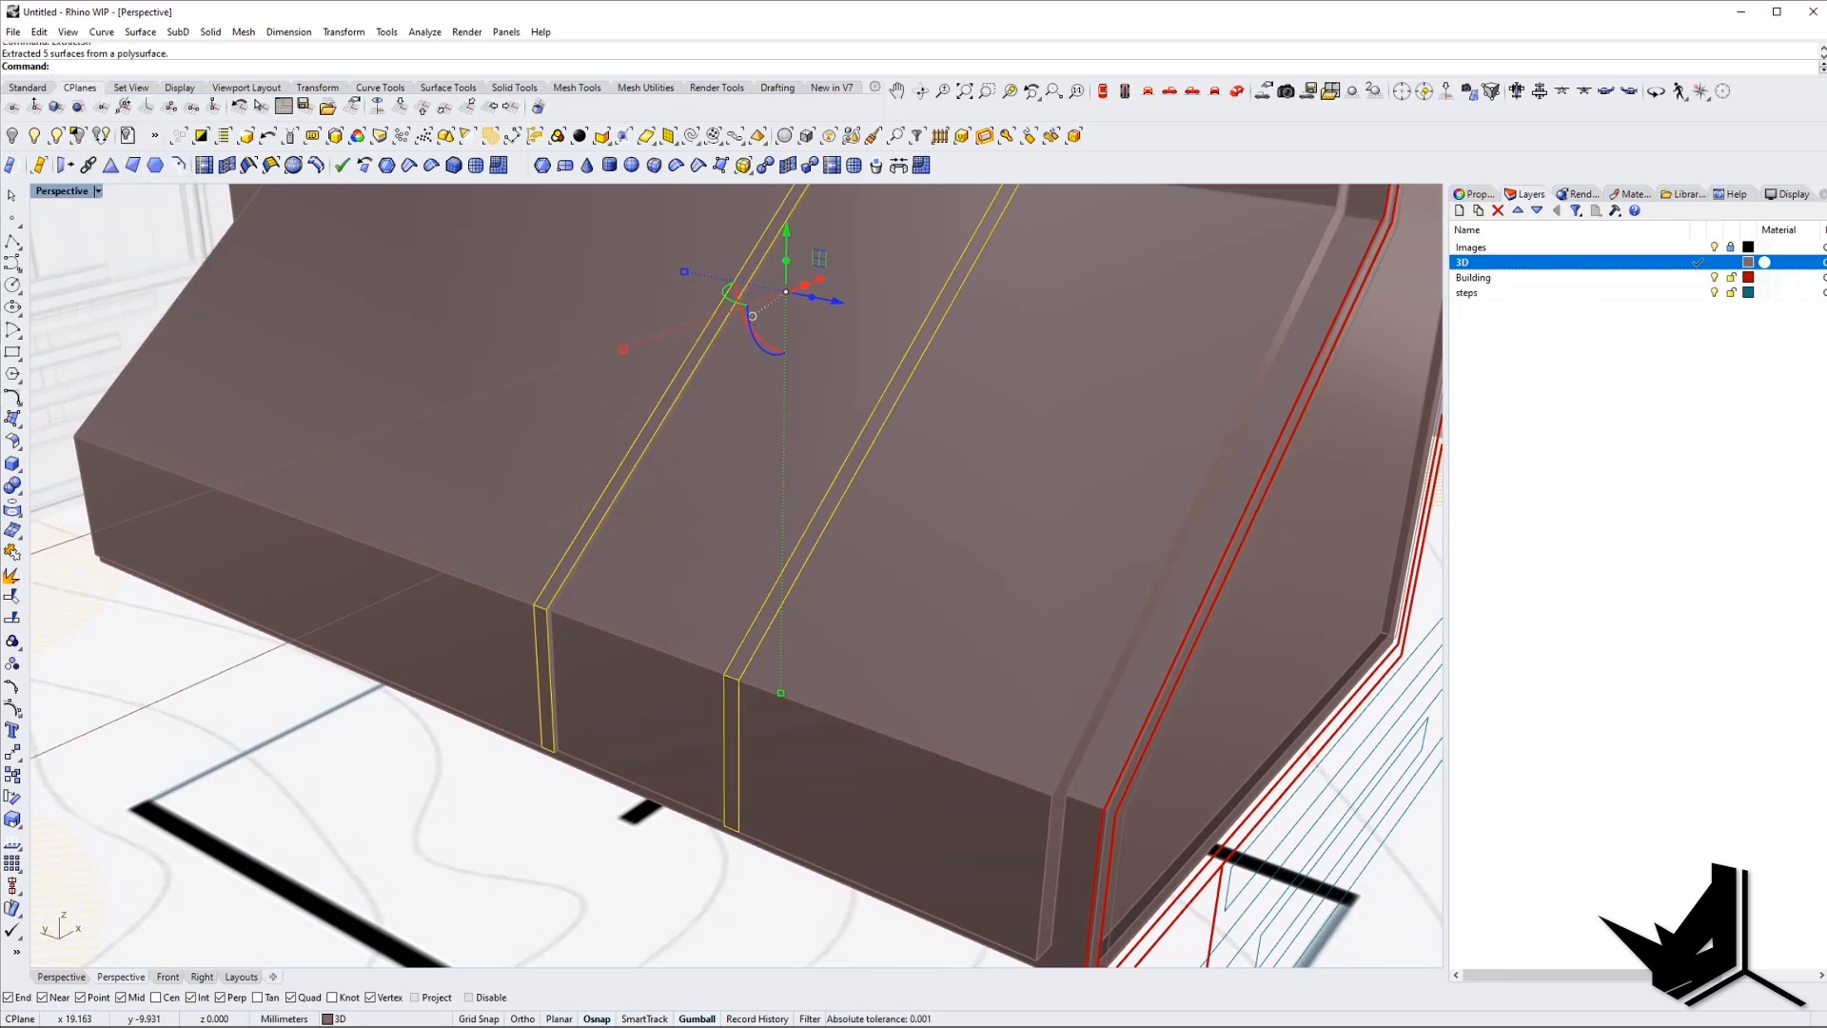
Join the extracted frame faces and offset them into a solid with distance 0.03 and sharp corners.
key("ctrl+j")
type("OS")
key("Return")
right_click_drag(759, 651, 797, 568)
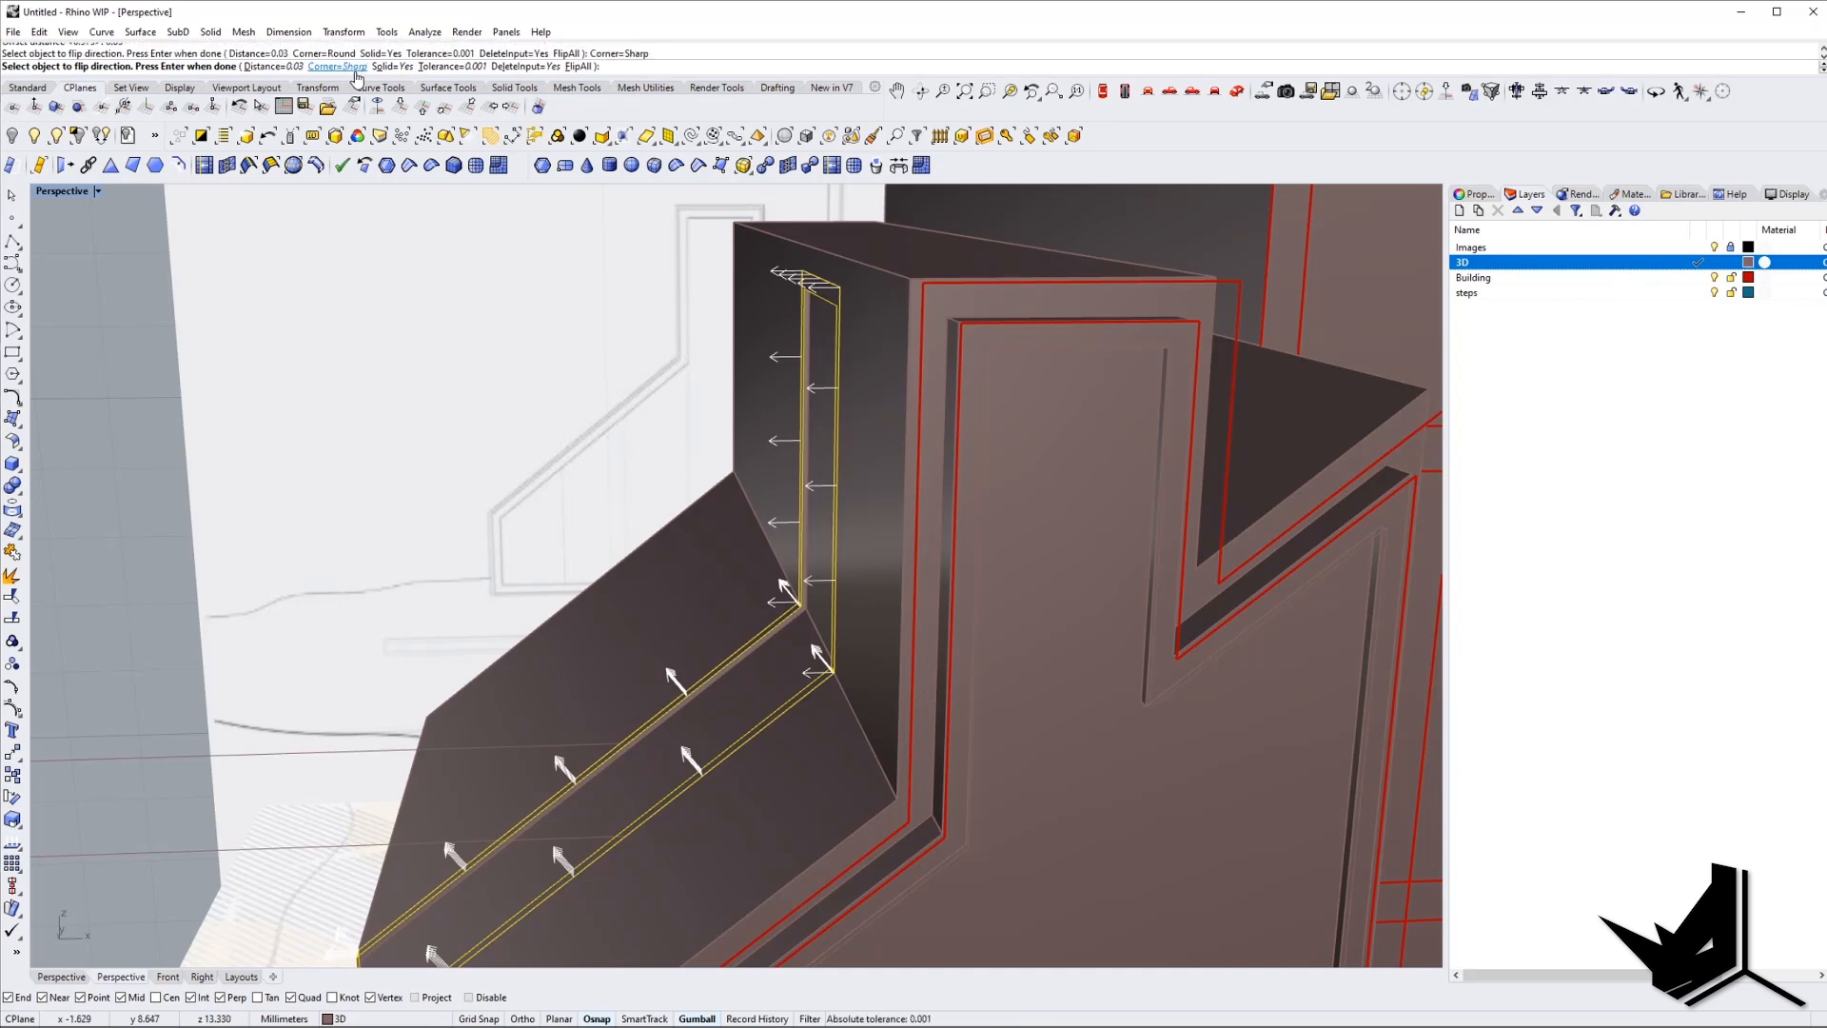
key("Return")
key("Escape")
Hide the Building layer and fill the four upper step outlines with planar surfaces using PlanarSrf.
scroll(847, 283, "up", 5)
right_click_drag(847, 283, 715, 702)
scroll(1020, 510, "down", 3)
scroll(786, 586, "down", 5)
right_click_drag(1021, 534, 904, 543)
left_click(1715, 278)
right_click_drag(849, 709, 562, 692, "shift")
scroll(568, 690, "up", 5)
left_click_drag(612, 671, 613, 672)
right_click_drag(614, 672, 519, 636)
left_click(707, 711)
right_click_drag(707, 711, 664, 691)
scroll(664, 691, "up", 2)
scroll(663, 691, "up", 3)
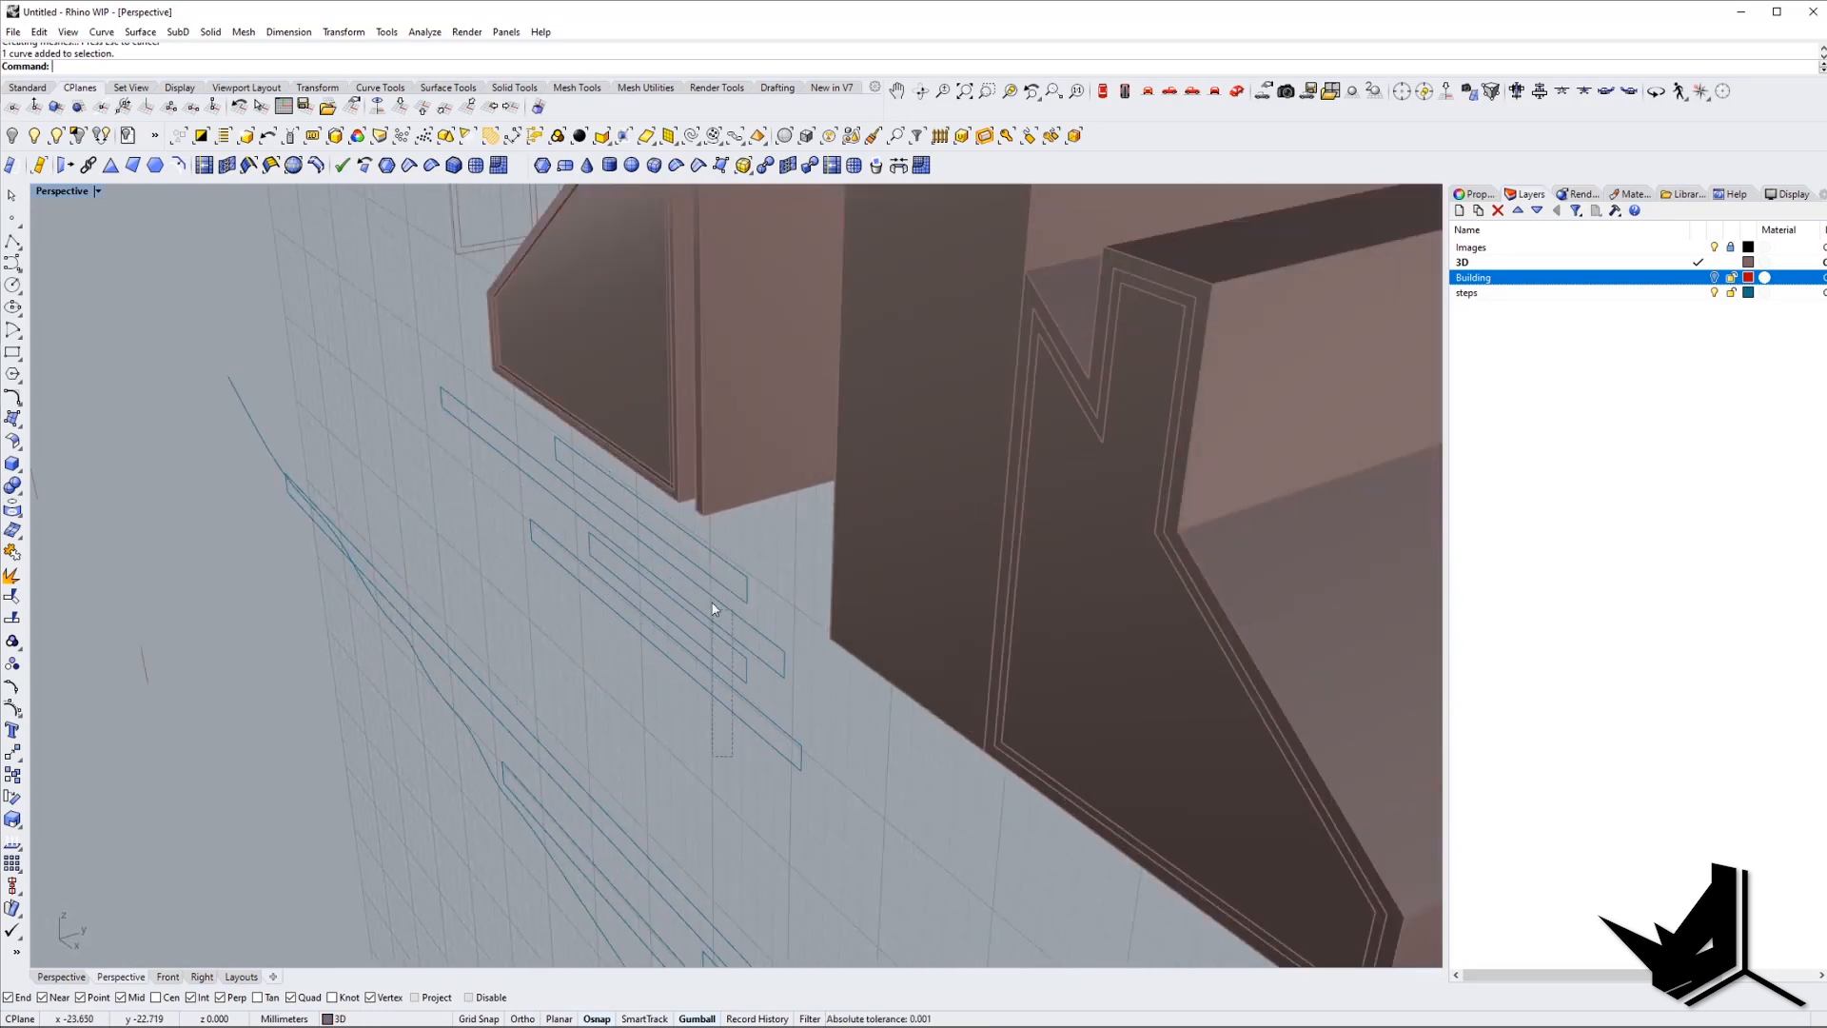
left_click_drag(528, 488, 802, 771)
scroll(773, 565, "up", 2)
key("Return")
key("Escape")
right_click_drag(706, 775, 955, 691, "shift")
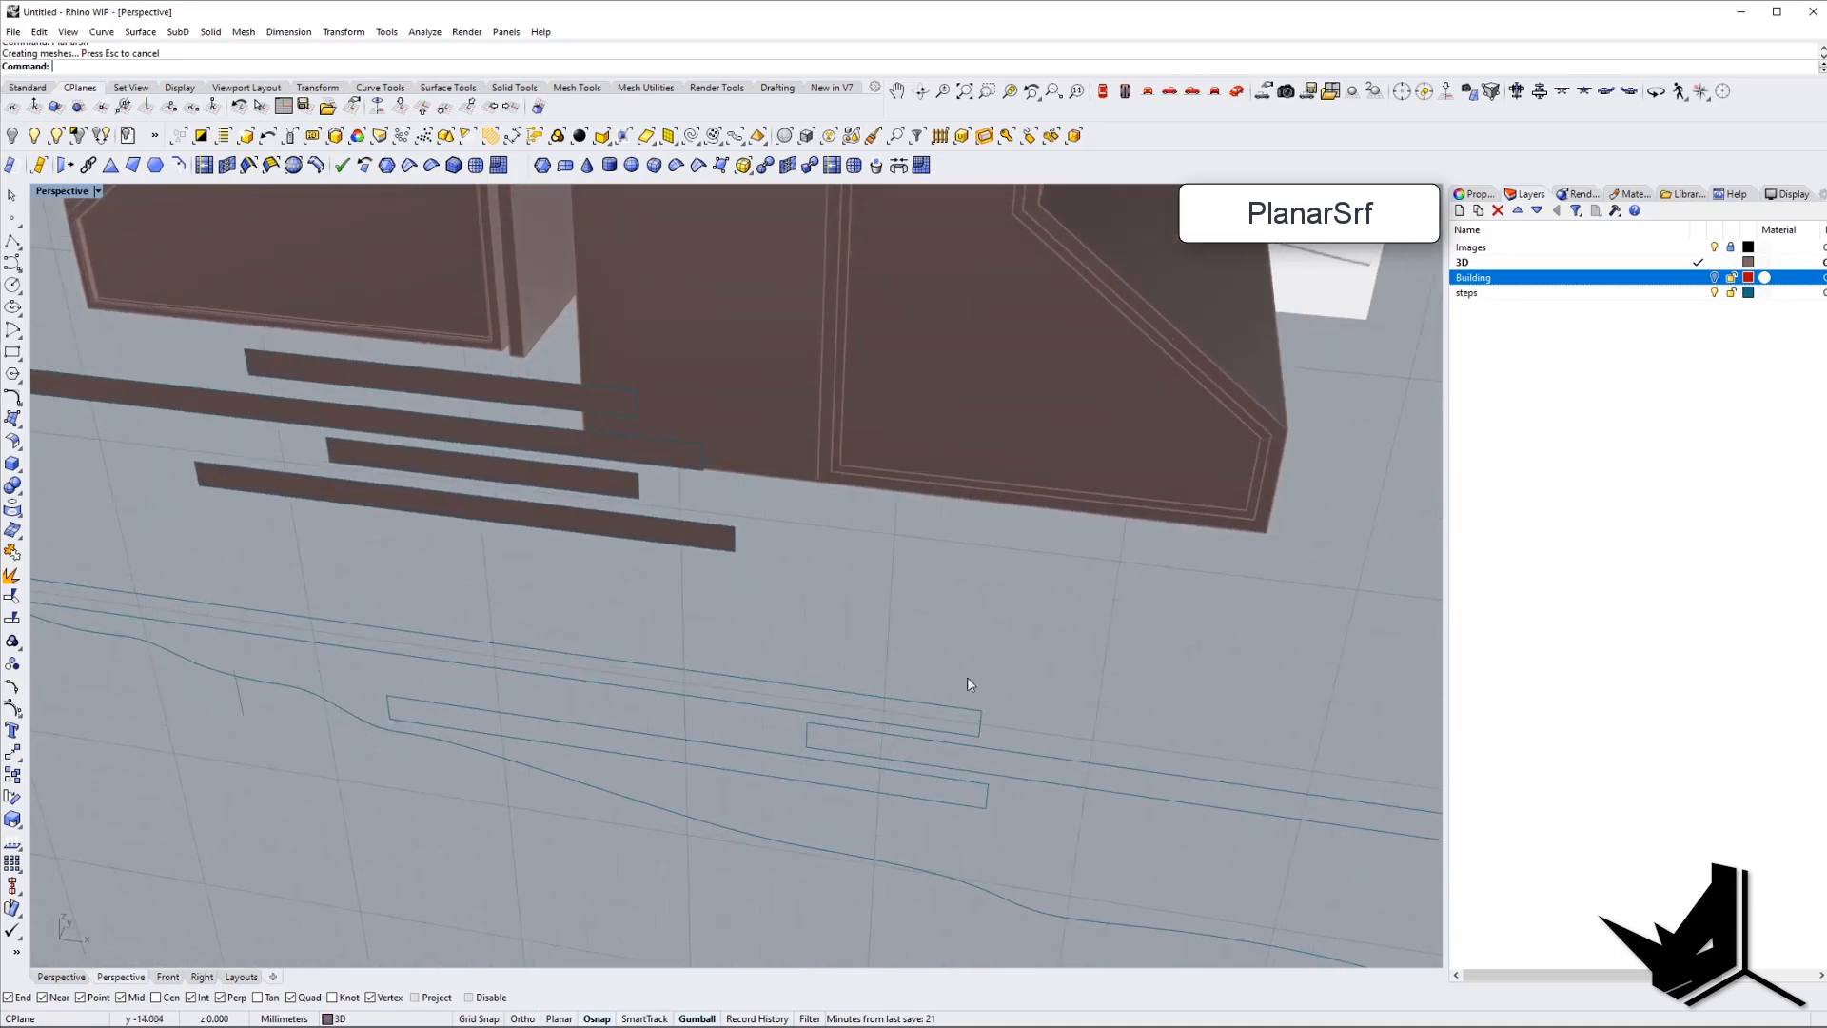
Fill the three lower step outlines near the terrain line with planar surfaces.
left_click_drag(955, 689, 869, 789)
scroll(868, 789, "down", 5)
right_click_drag(869, 789, 723, 809)
key("Return")
scroll(723, 809, "up", 5)
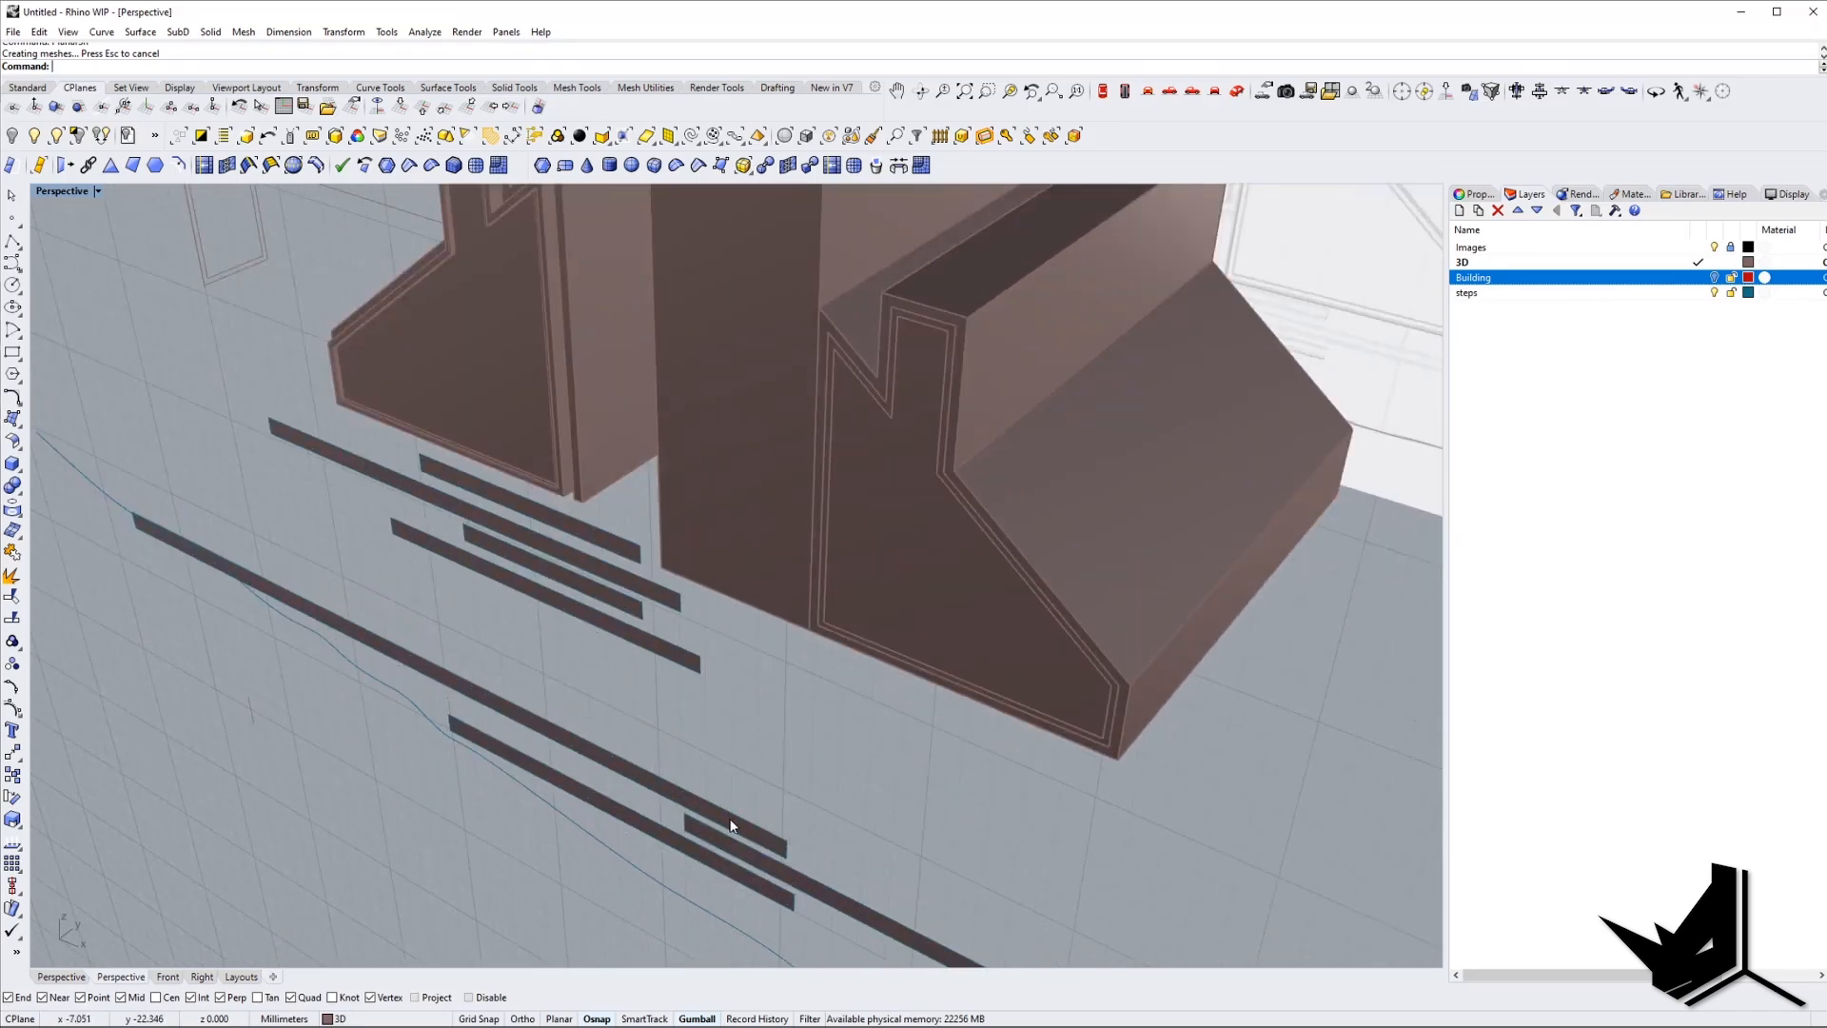
Switch to Photos, zoom in on the steps in reference image 5.jpg, and move the window out of the way.
left_click(730, 826)
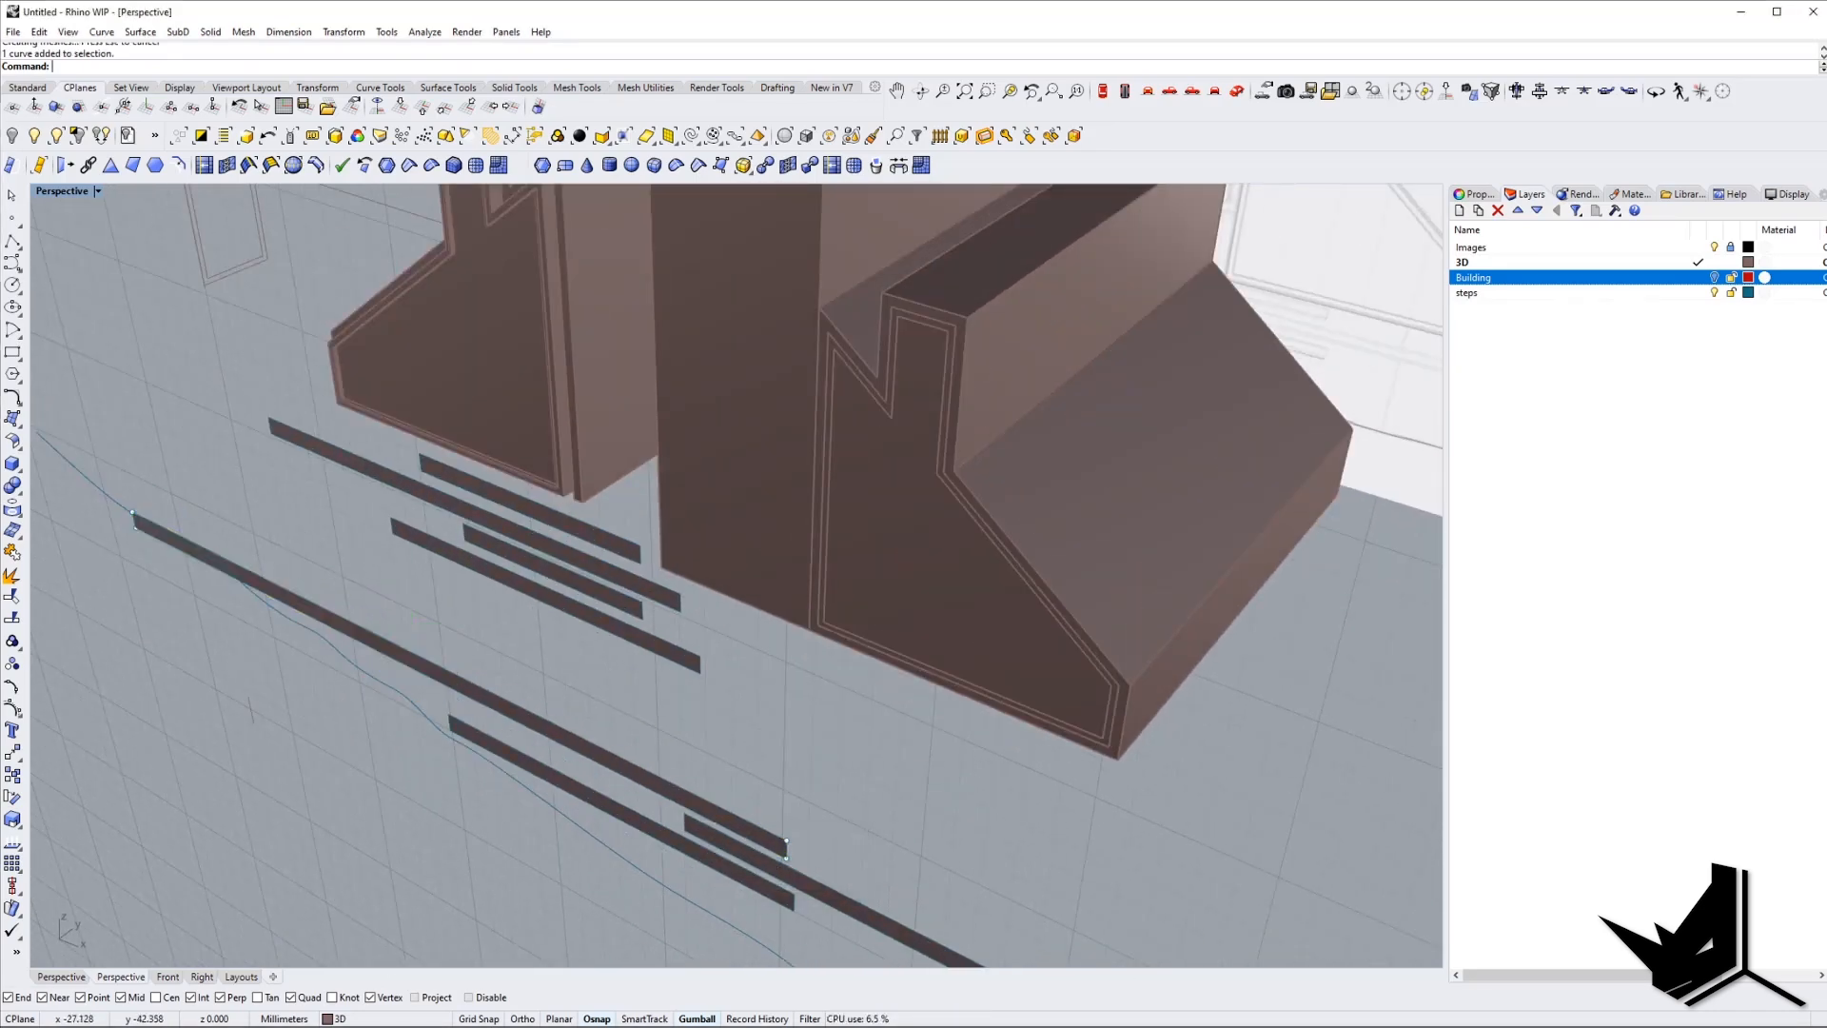
key("alt+Tab")
scroll(710, 716, "up", 2, "ctrl")
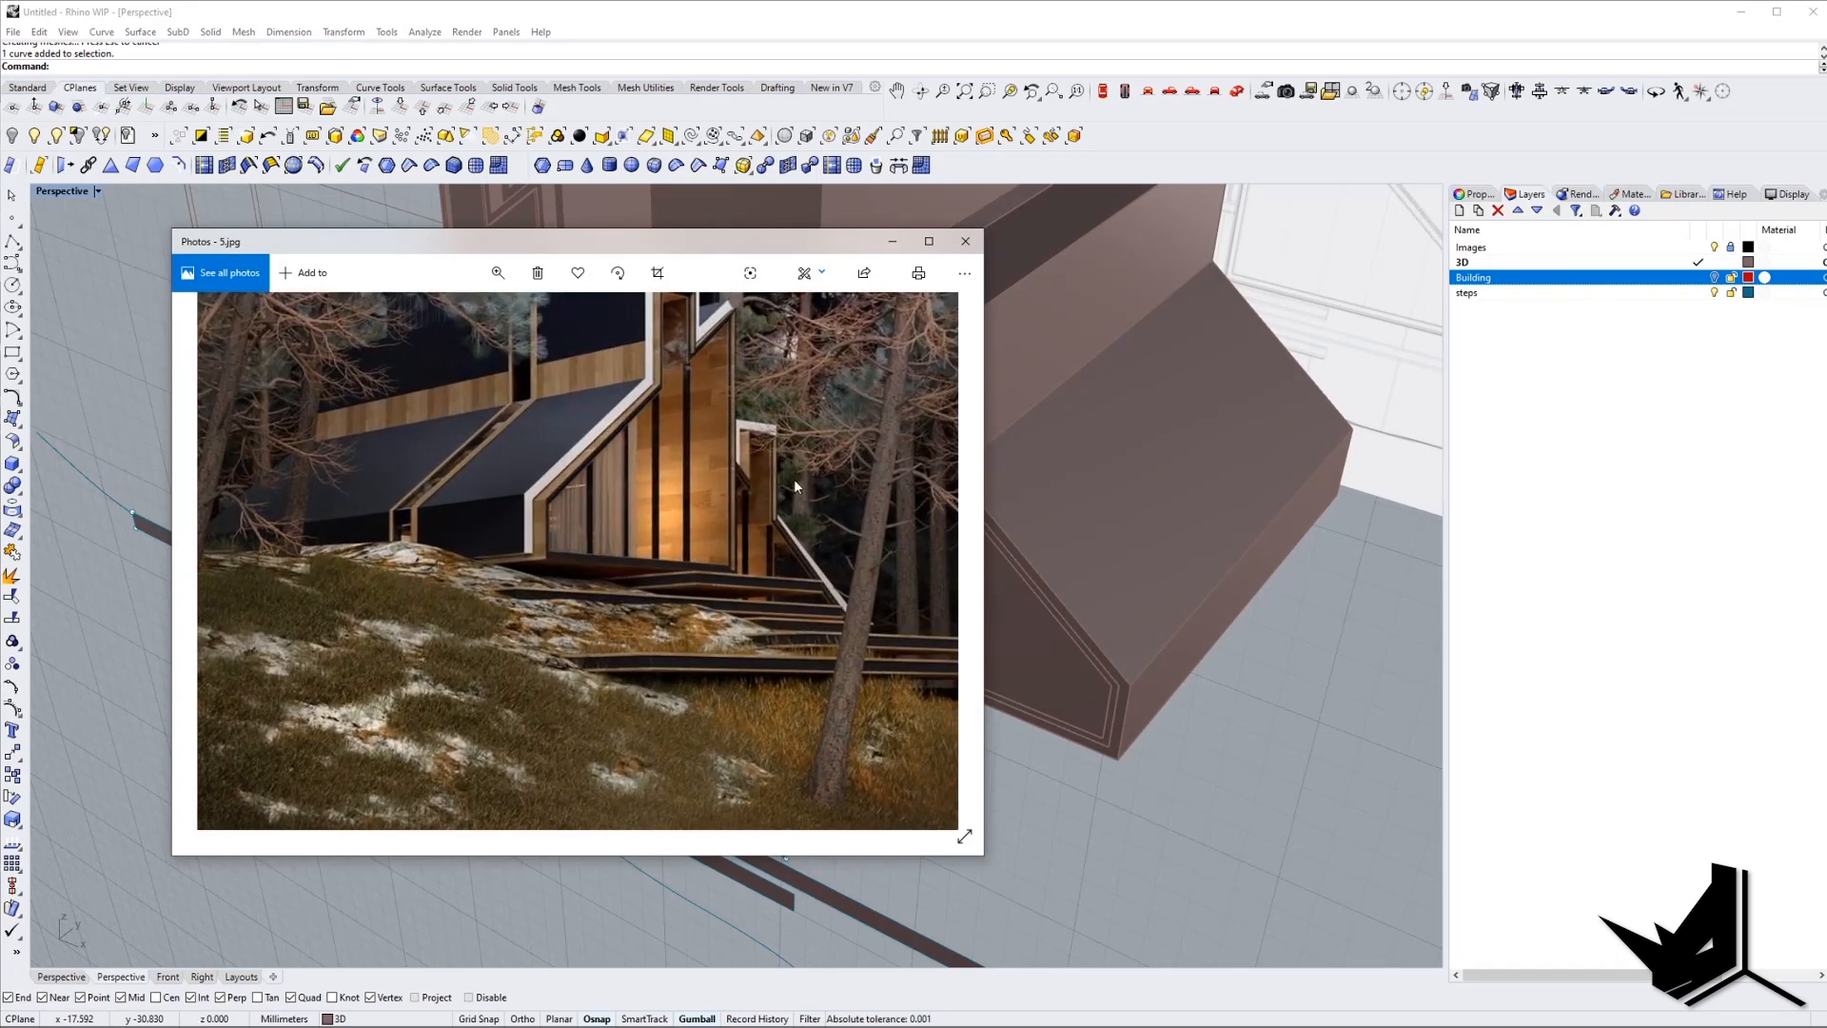
left_click_drag(740, 246, 0, 428)
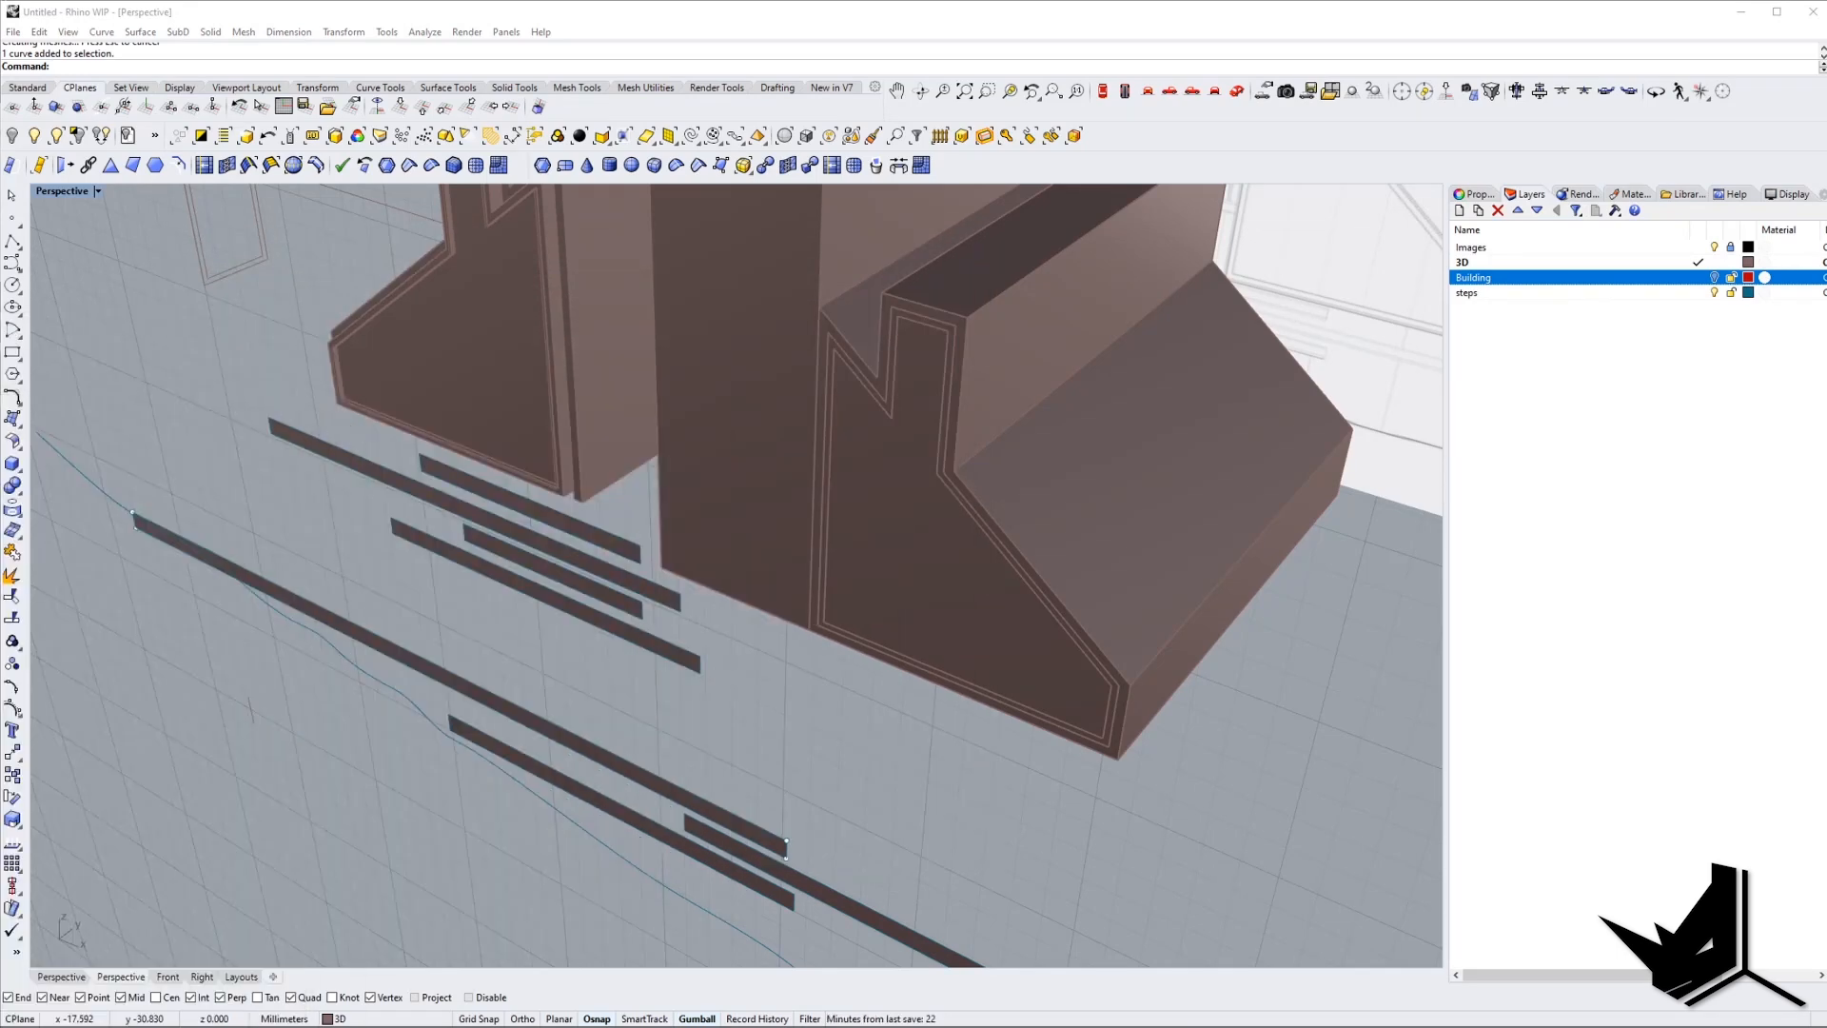
Set the construction plane to world Top and stagger the upper steps outward from the building's front.
right_click_drag(685, 628, 329, 857)
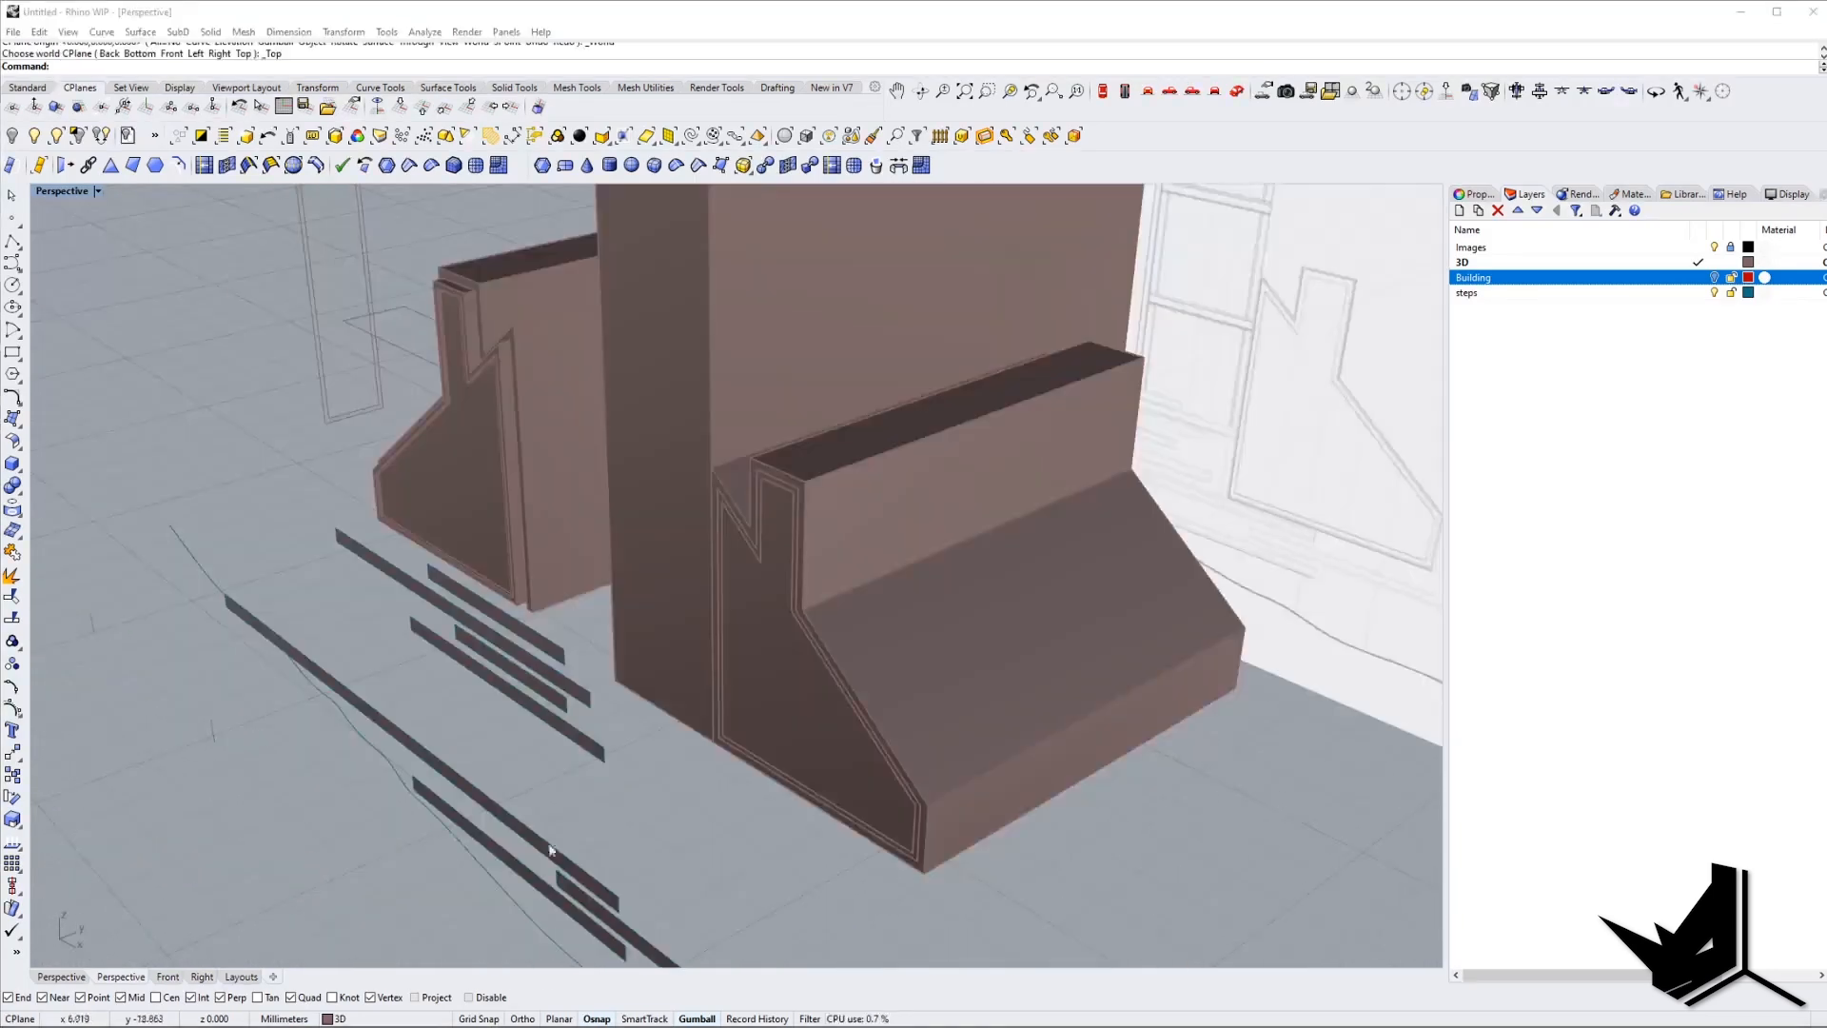
right_click_drag(594, 752, 493, 795)
left_click_drag(487, 649, 481, 641)
right_click_drag(481, 647, 458, 741)
scroll(518, 690, "up", 5)
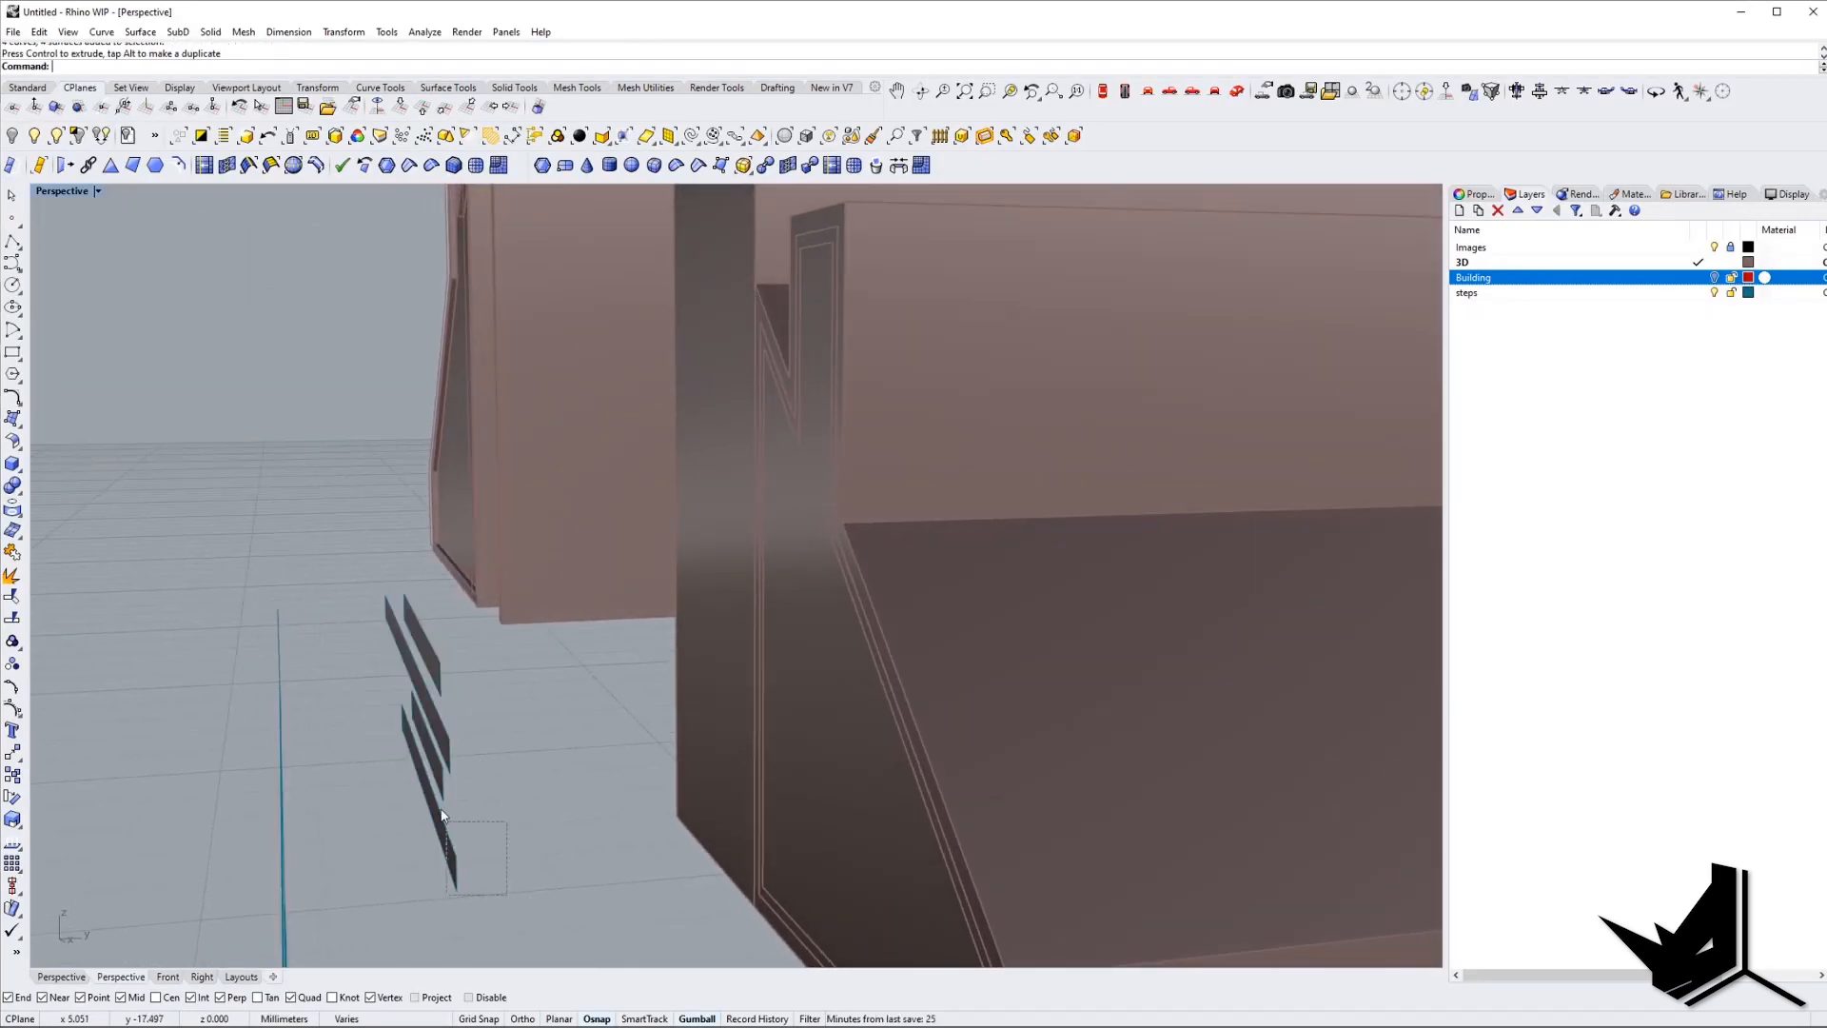
left_click_drag(476, 706, 425, 713)
right_click_drag(444, 714, 502, 773)
left_click(502, 773)
left_click_drag(433, 766, 433, 766)
right_click_drag(433, 766, 481, 637)
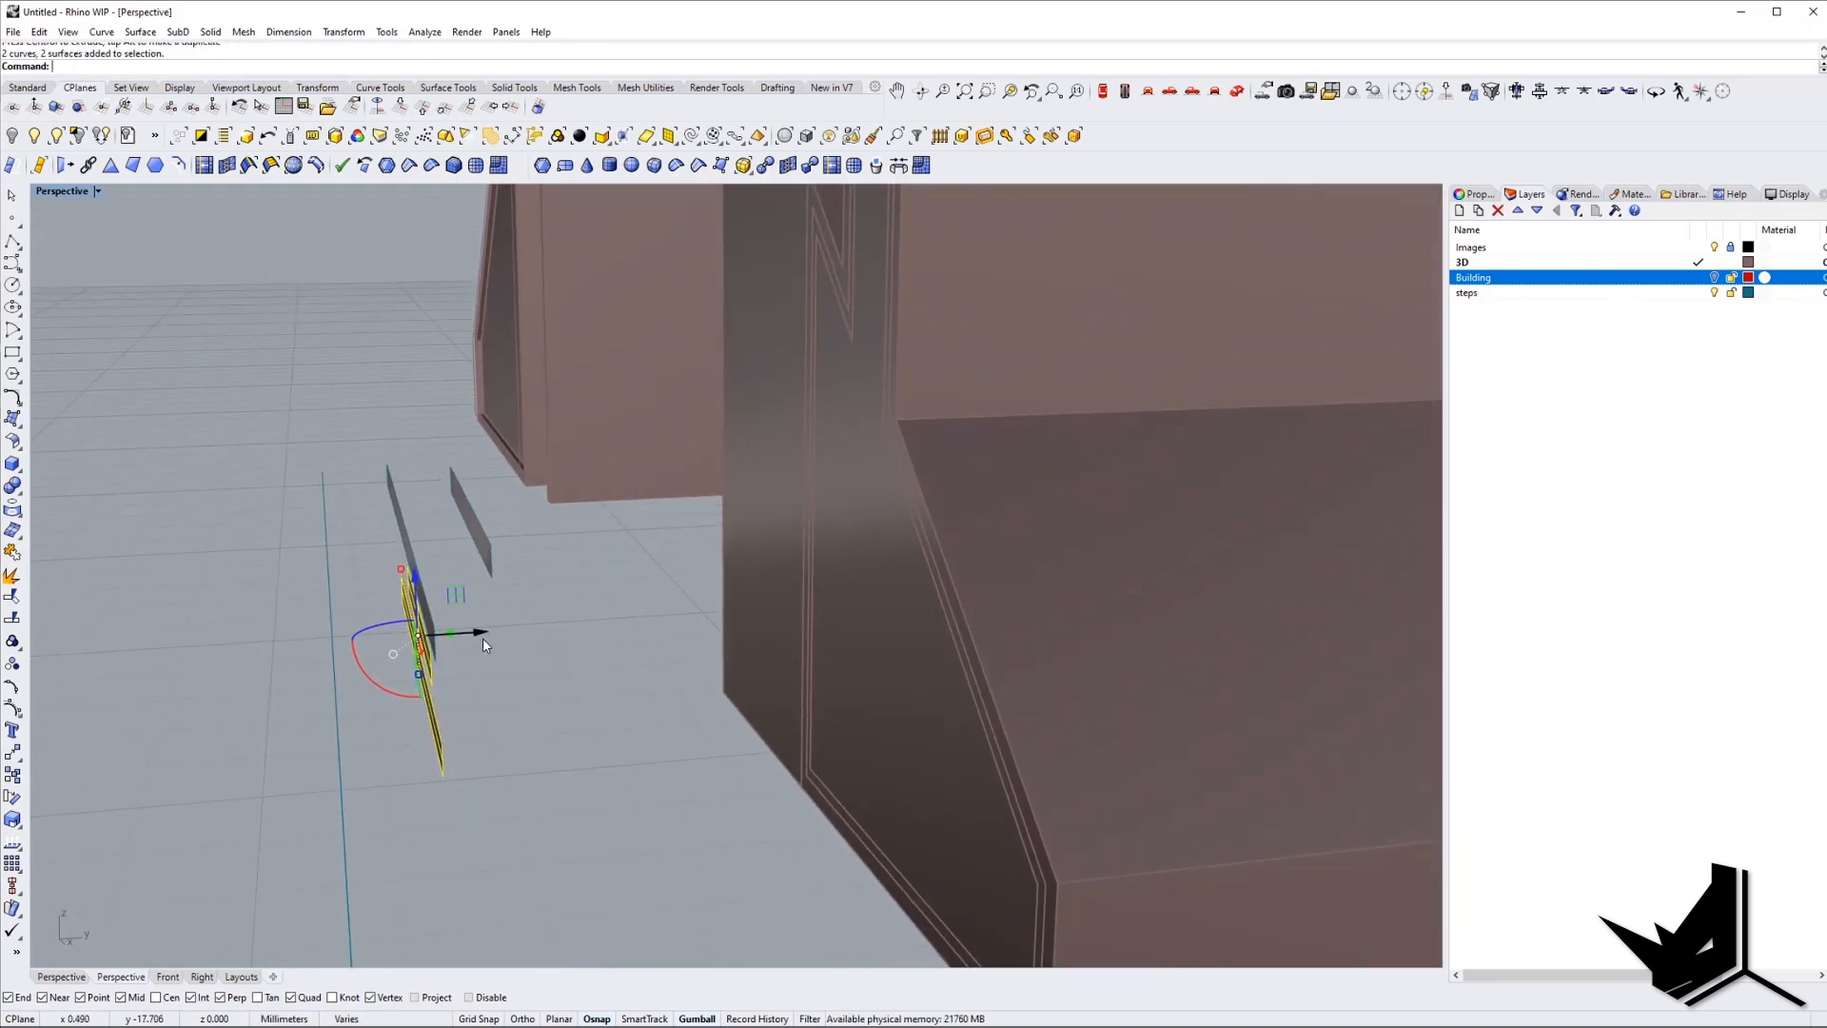
scroll(533, 656, "down", 10)
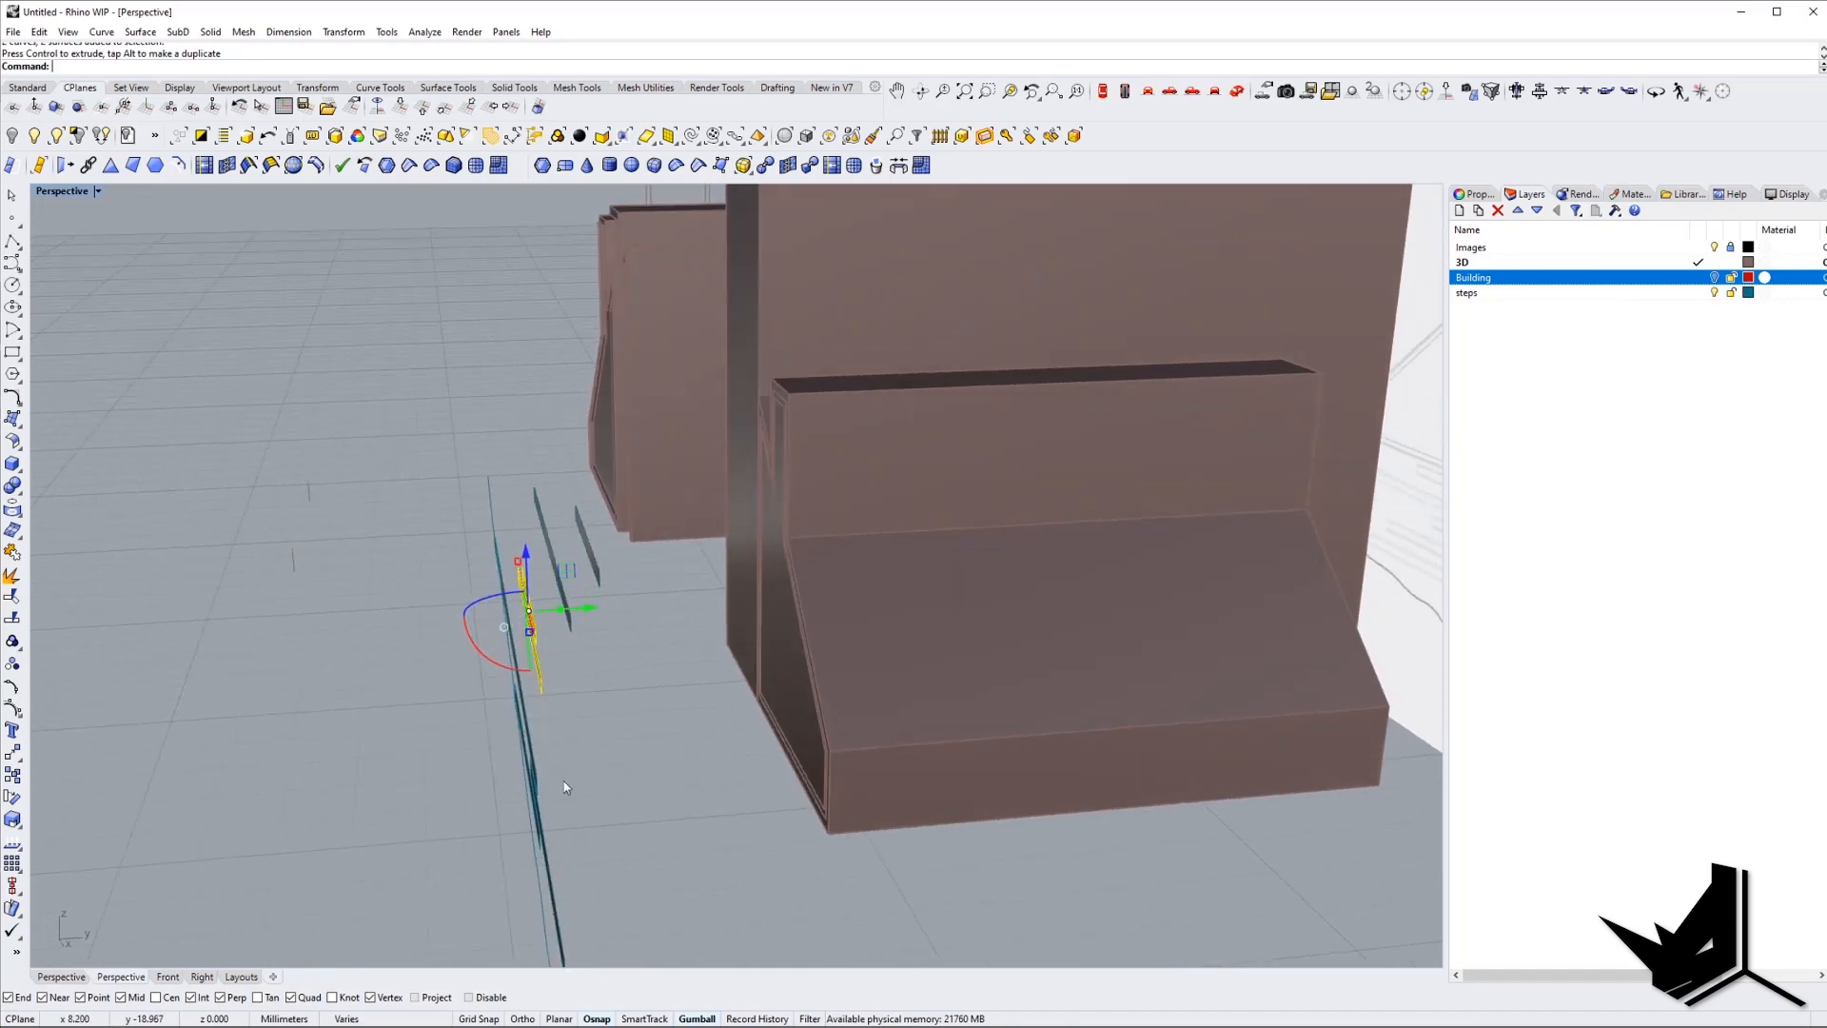
Move the lower steps farther out from the building's front so they continue the staggered arrangement.
left_click_drag(525, 709, 526, 709)
scroll(538, 722, "up", 5)
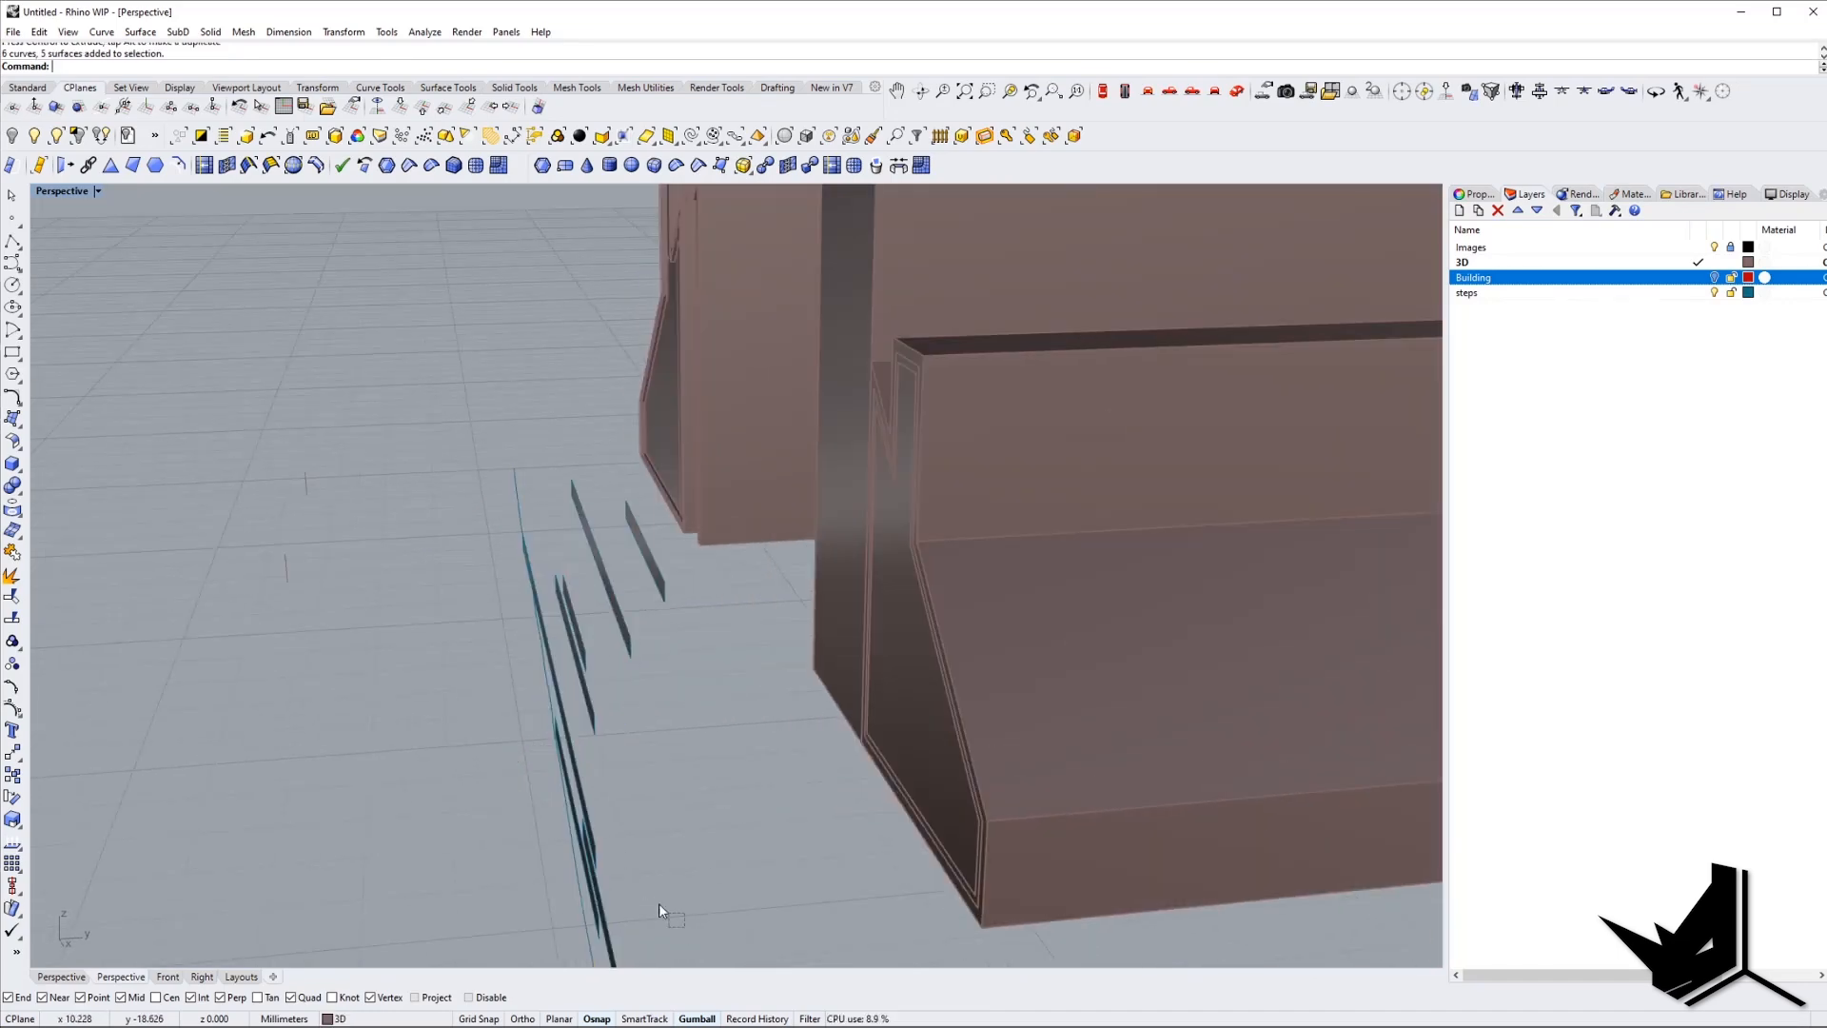
right_click_drag(512, 719, 579, 700)
left_click_drag(568, 727, 520, 736)
right_click_drag(552, 752, 632, 819)
left_click(636, 820)
left_click_drag(428, 750, 425, 746)
right_click_drag(425, 746, 399, 723)
left_click(591, 812)
left_click_drag(572, 807, 420, 644)
right_click_drag(422, 644, 457, 660)
left_click_drag(476, 629, 449, 632)
Move the two lowest steps and the terrain curve farther out, and offset the lowest step from its neighbour.
right_click_drag(590, 728, 647, 772)
left_click(655, 777)
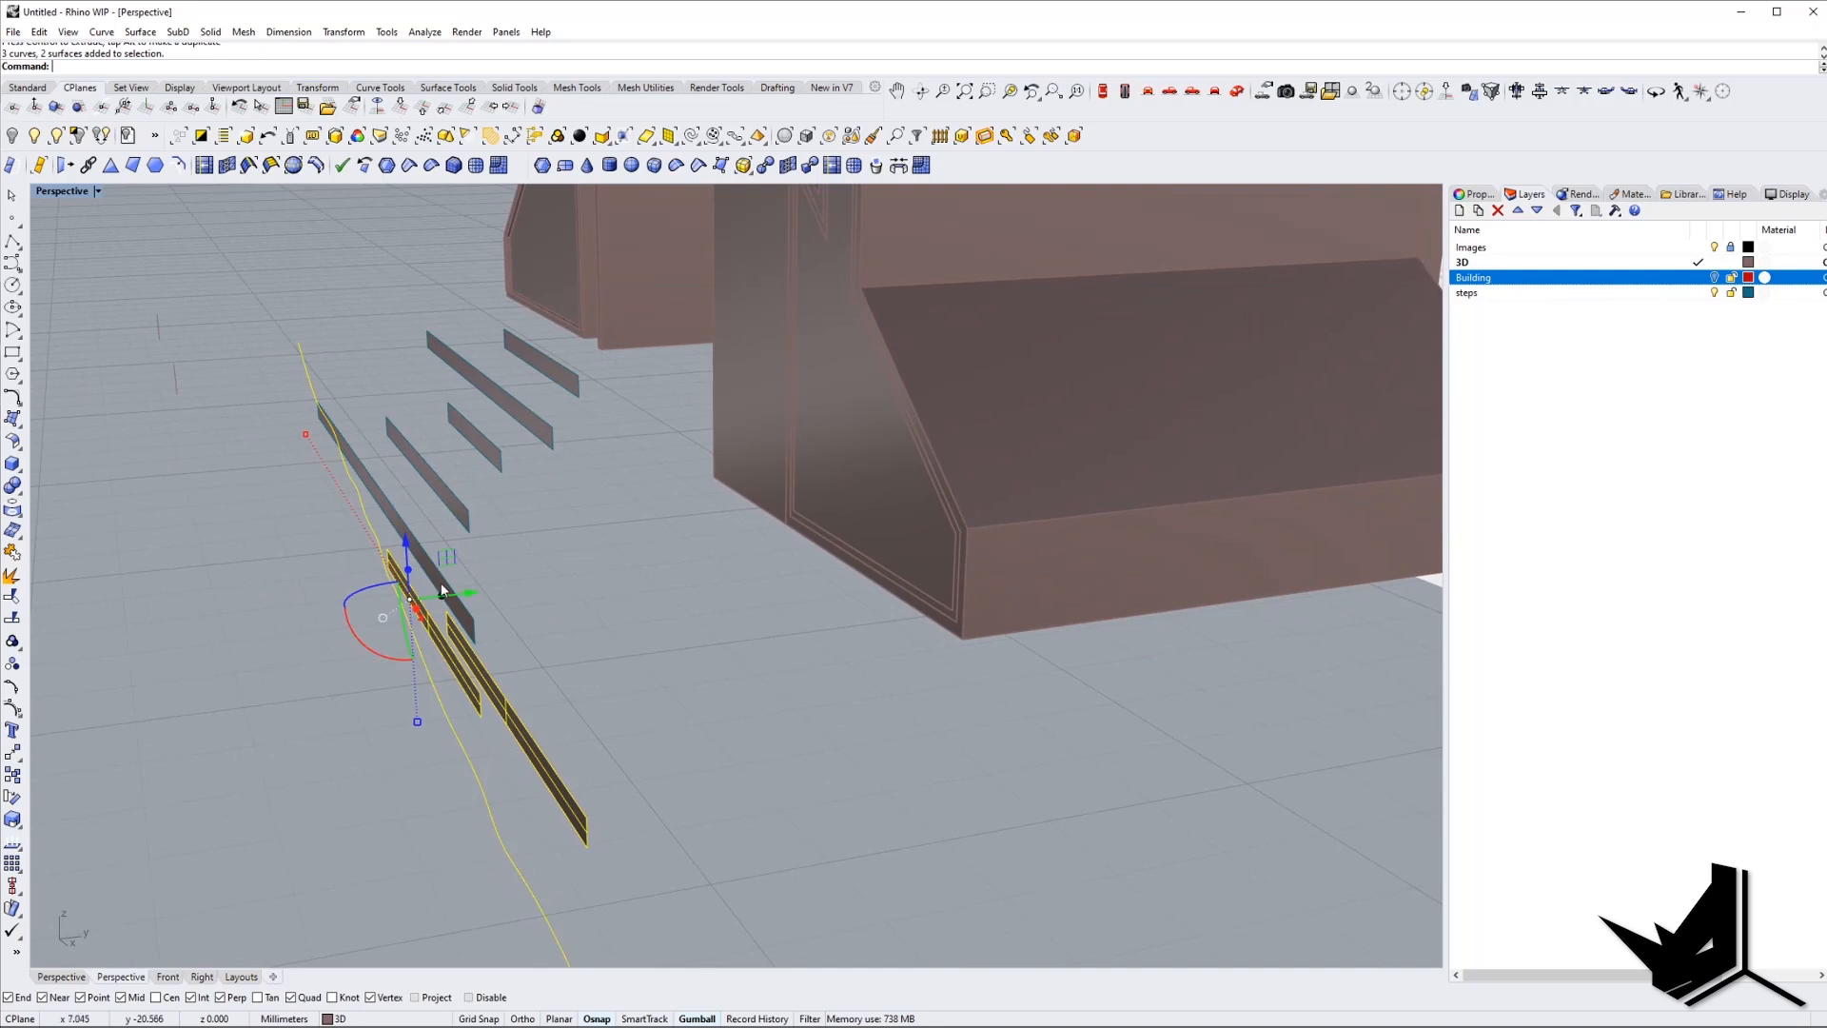
left_click_drag(460, 603, 415, 621)
right_click_drag(415, 621, 430, 773)
left_click(434, 778)
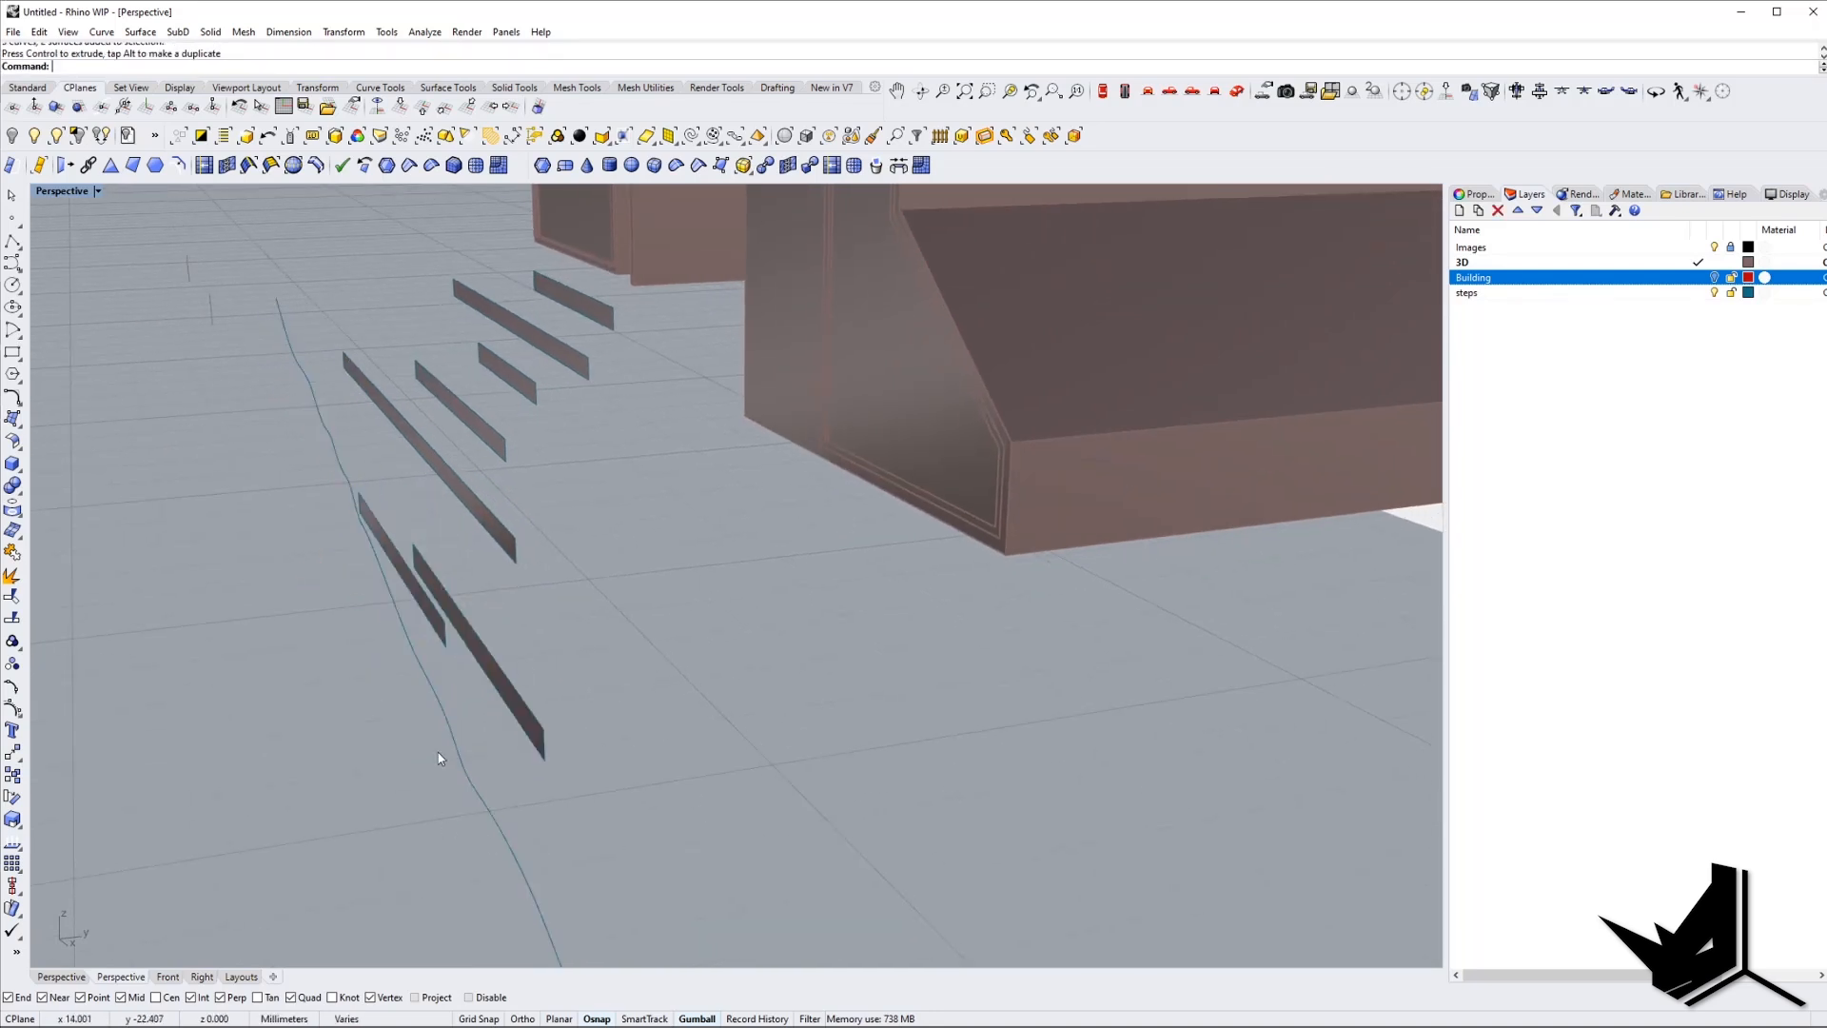
left_click_drag(366, 545, 379, 548)
left_click(379, 548)
right_click_drag(379, 548, 598, 734)
scroll(609, 742, "up", 5)
left_click(683, 797)
left_click(731, 603, "shift")
left_click(682, 418)
scroll(688, 508, "down", 8)
scroll(693, 535, "up", 5)
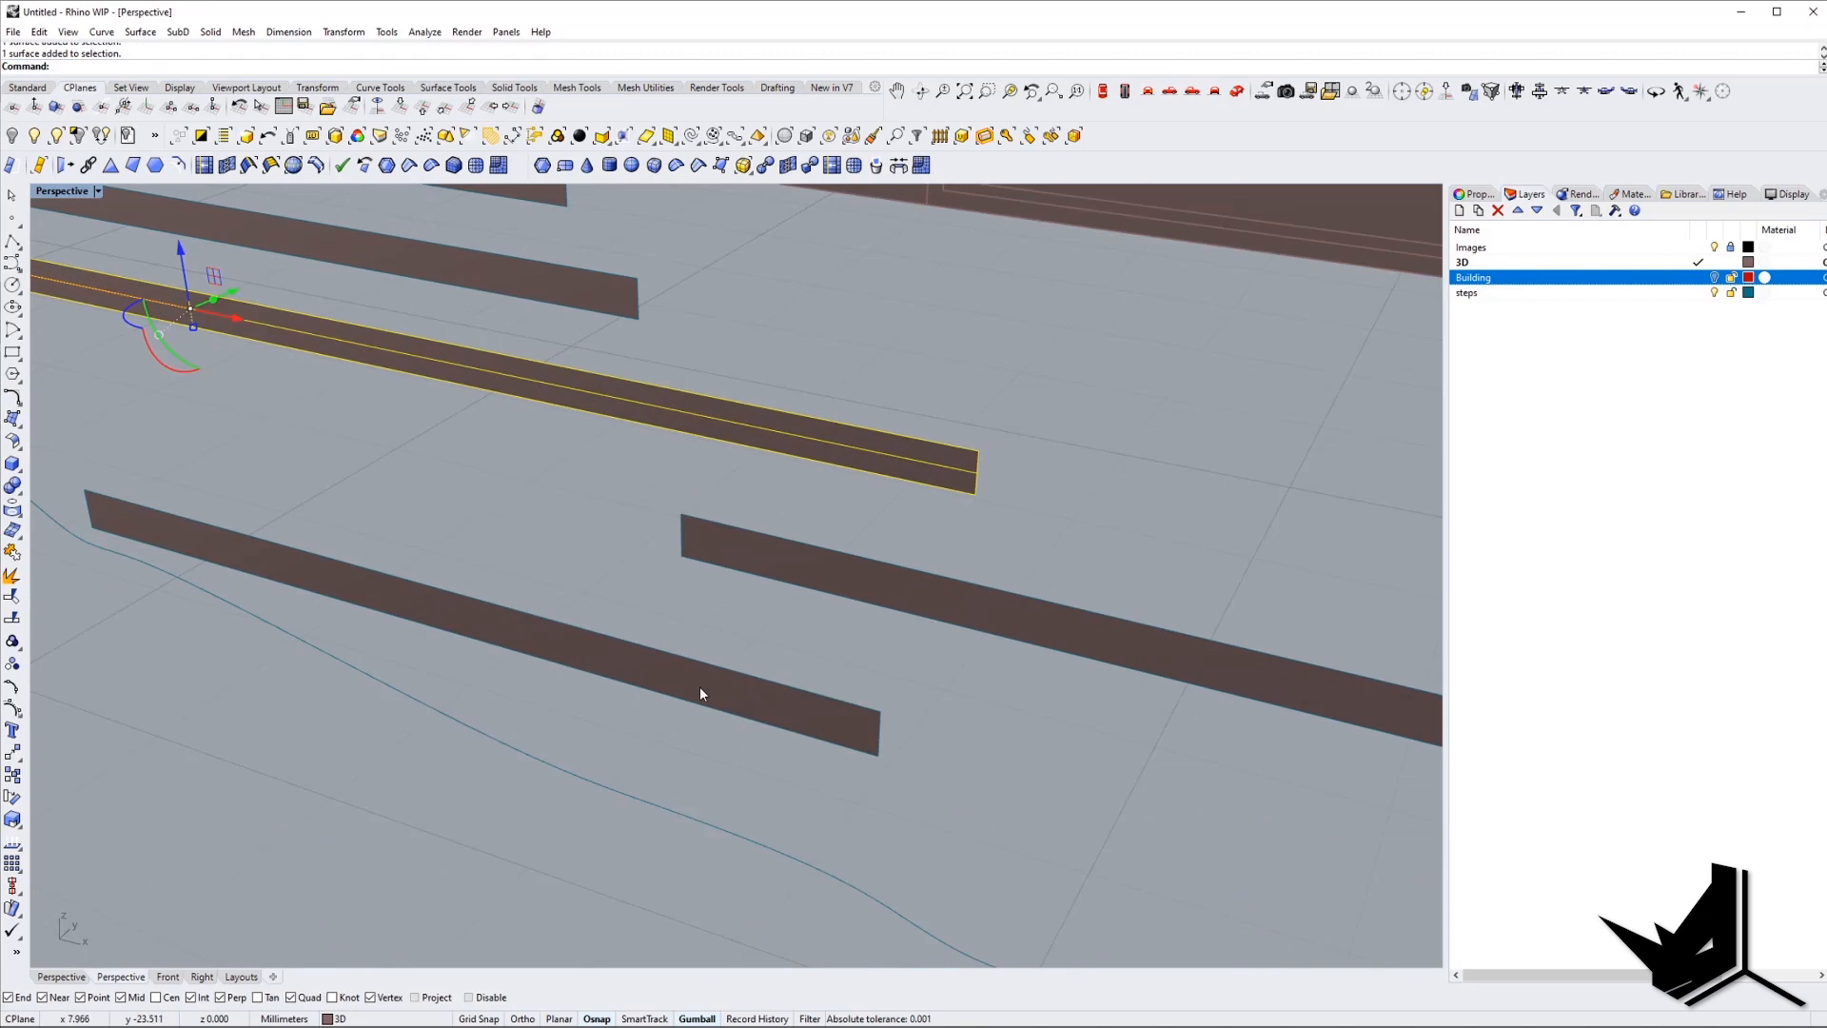
key("Escape")
Extrude all seven step surfaces back past the building with ExtrudeSrf.
scroll(666, 743, "down", 6)
scroll(611, 785, "up", 8)
left_click(665, 571, "shift")
left_click(677, 373, "shift")
scroll(672, 369, "down", 7)
scroll(631, 314, "up", 5)
left_click(556, 619, "shift")
left_click(494, 440, "shift")
left_click(564, 340, "shift")
left_click(599, 242, "shift")
scroll(617, 539, "down", 7)
right_click_drag(616, 539, 432, 524)
type("ES")
key("Return")
right_click_drag(861, 624, 962, 665)
key("Return")
Cap the extruded steps into closed solids.
right_click_drag(1064, 715, 1104, 709)
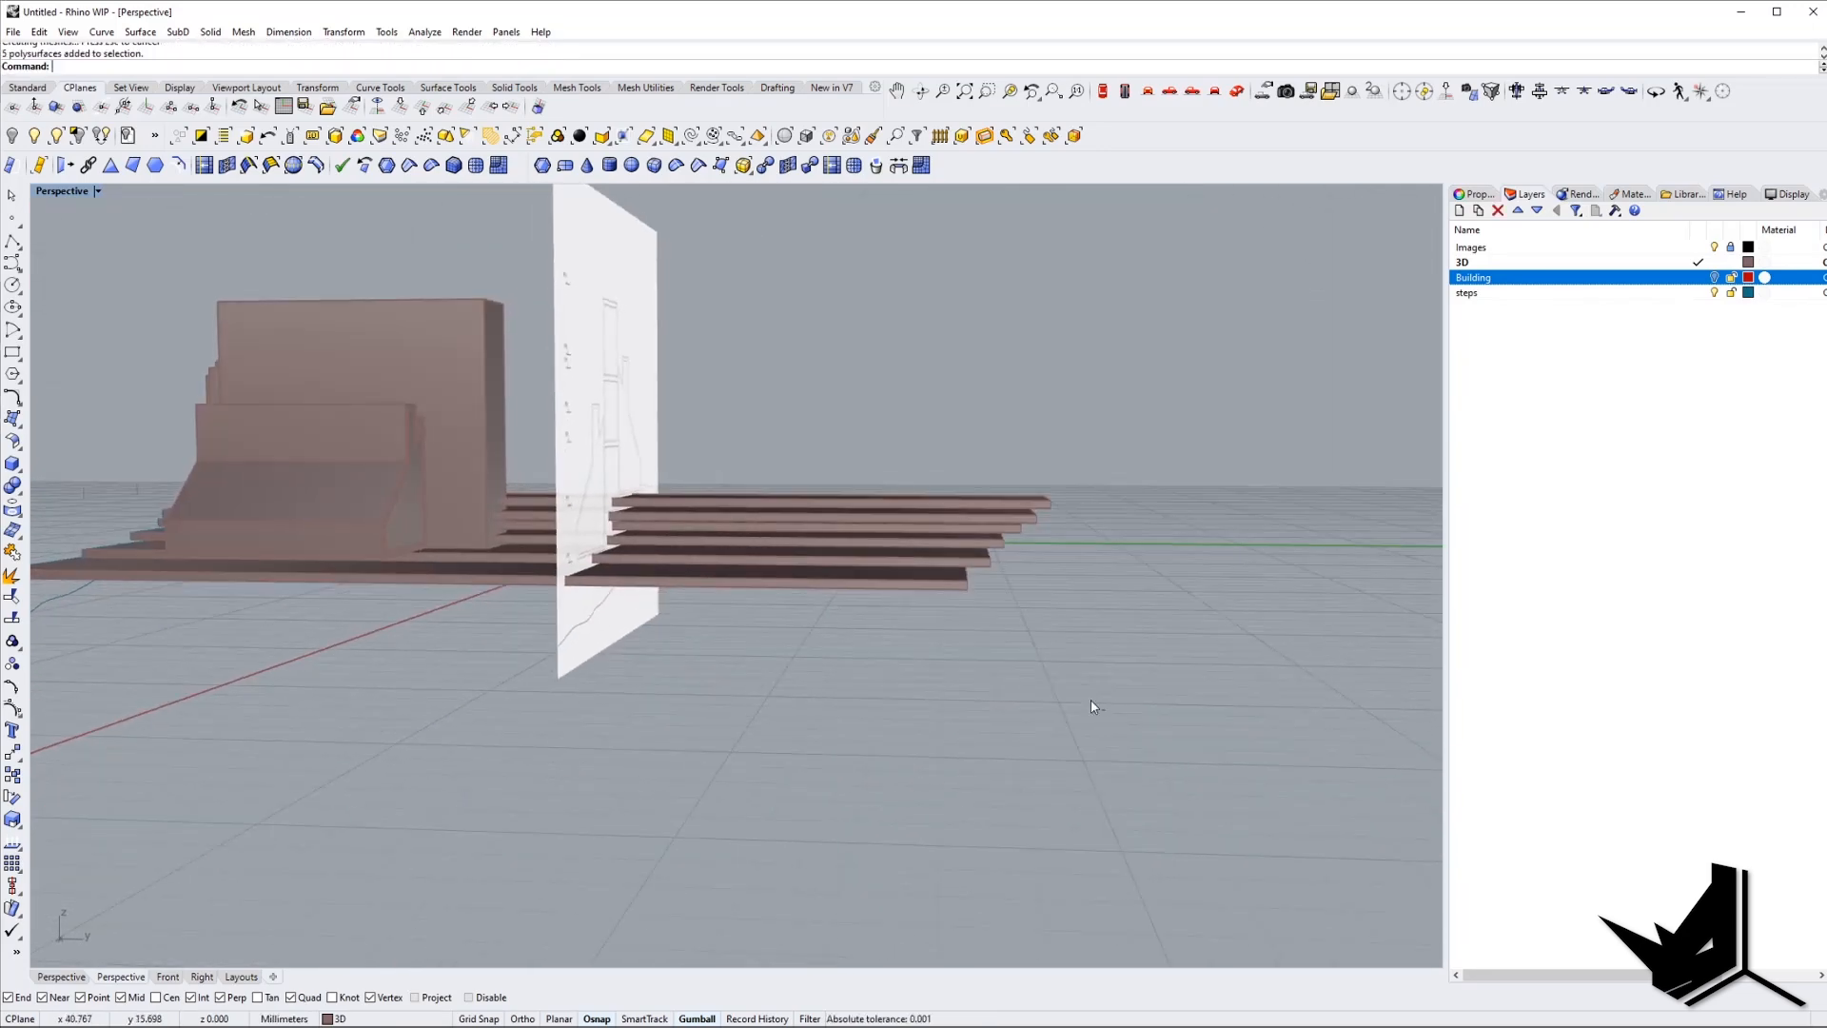
type("cap")
key("Return")
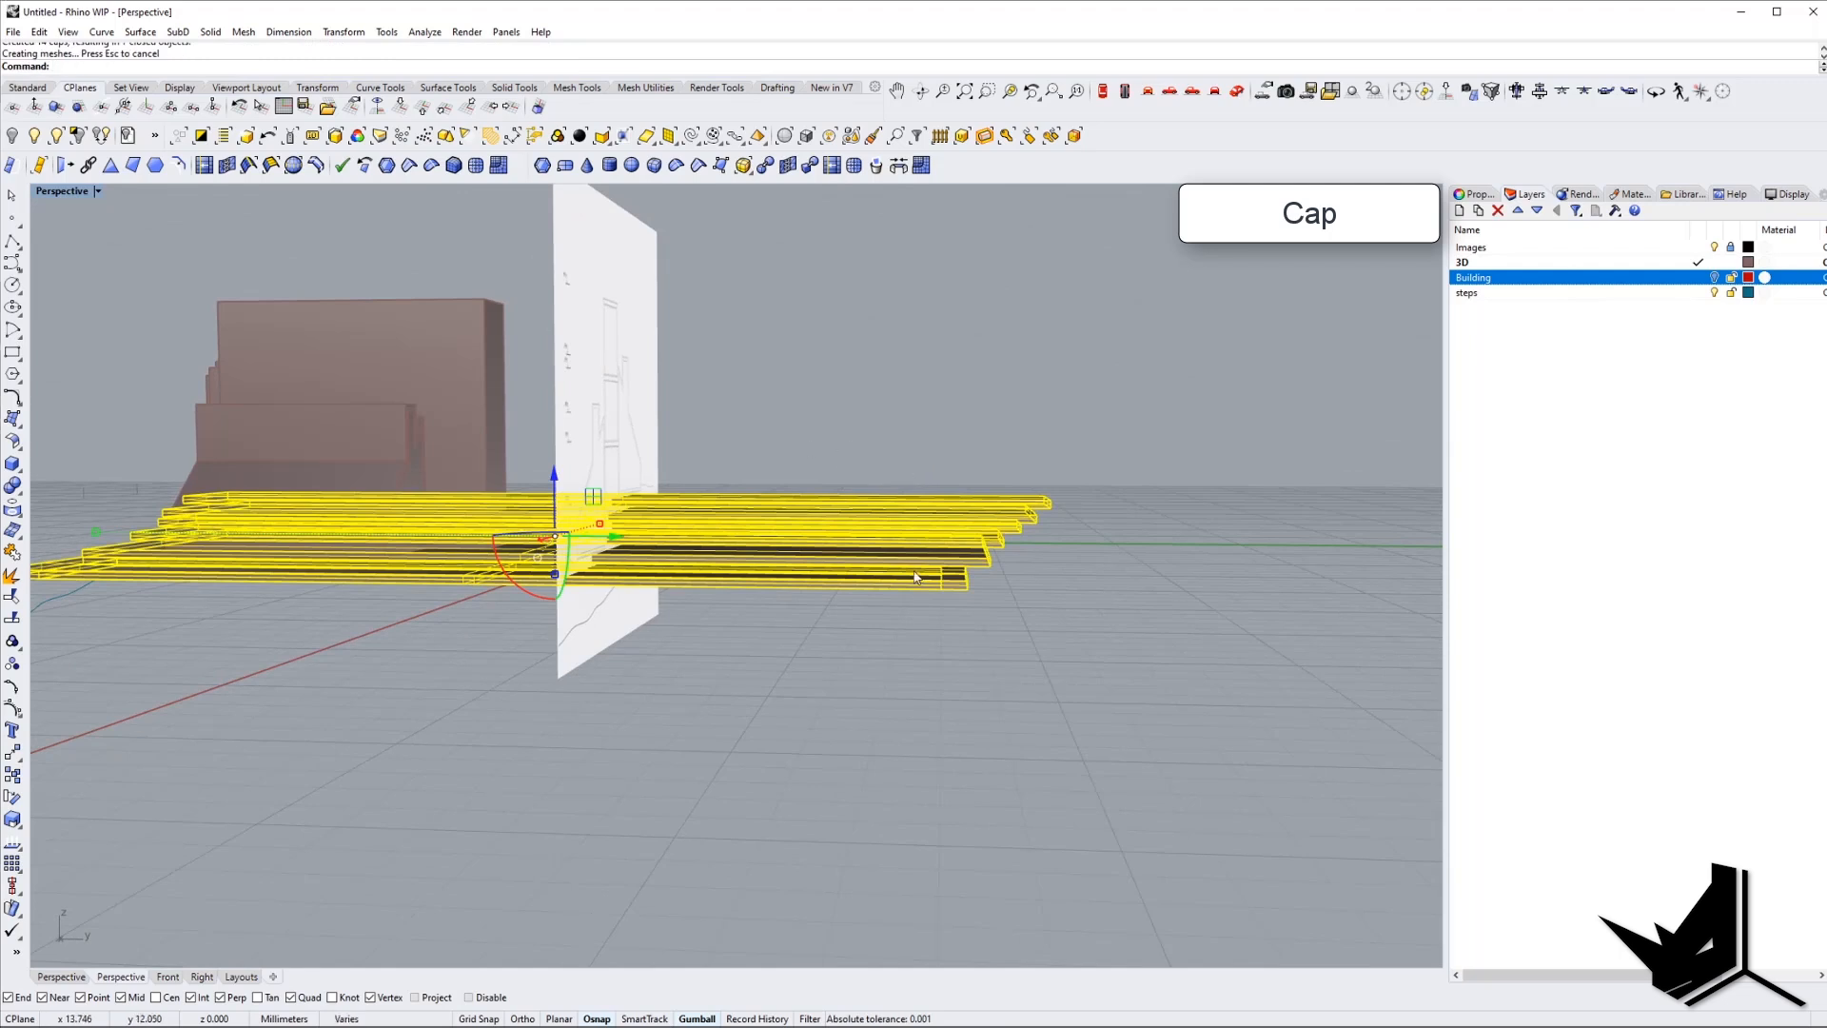
Turn on the steps' solid points and align their far-end points in world Y to the tall volume's front face with SetPt.
type("solidpton")
key("Return")
left_click_drag(864, 370, 1195, 668)
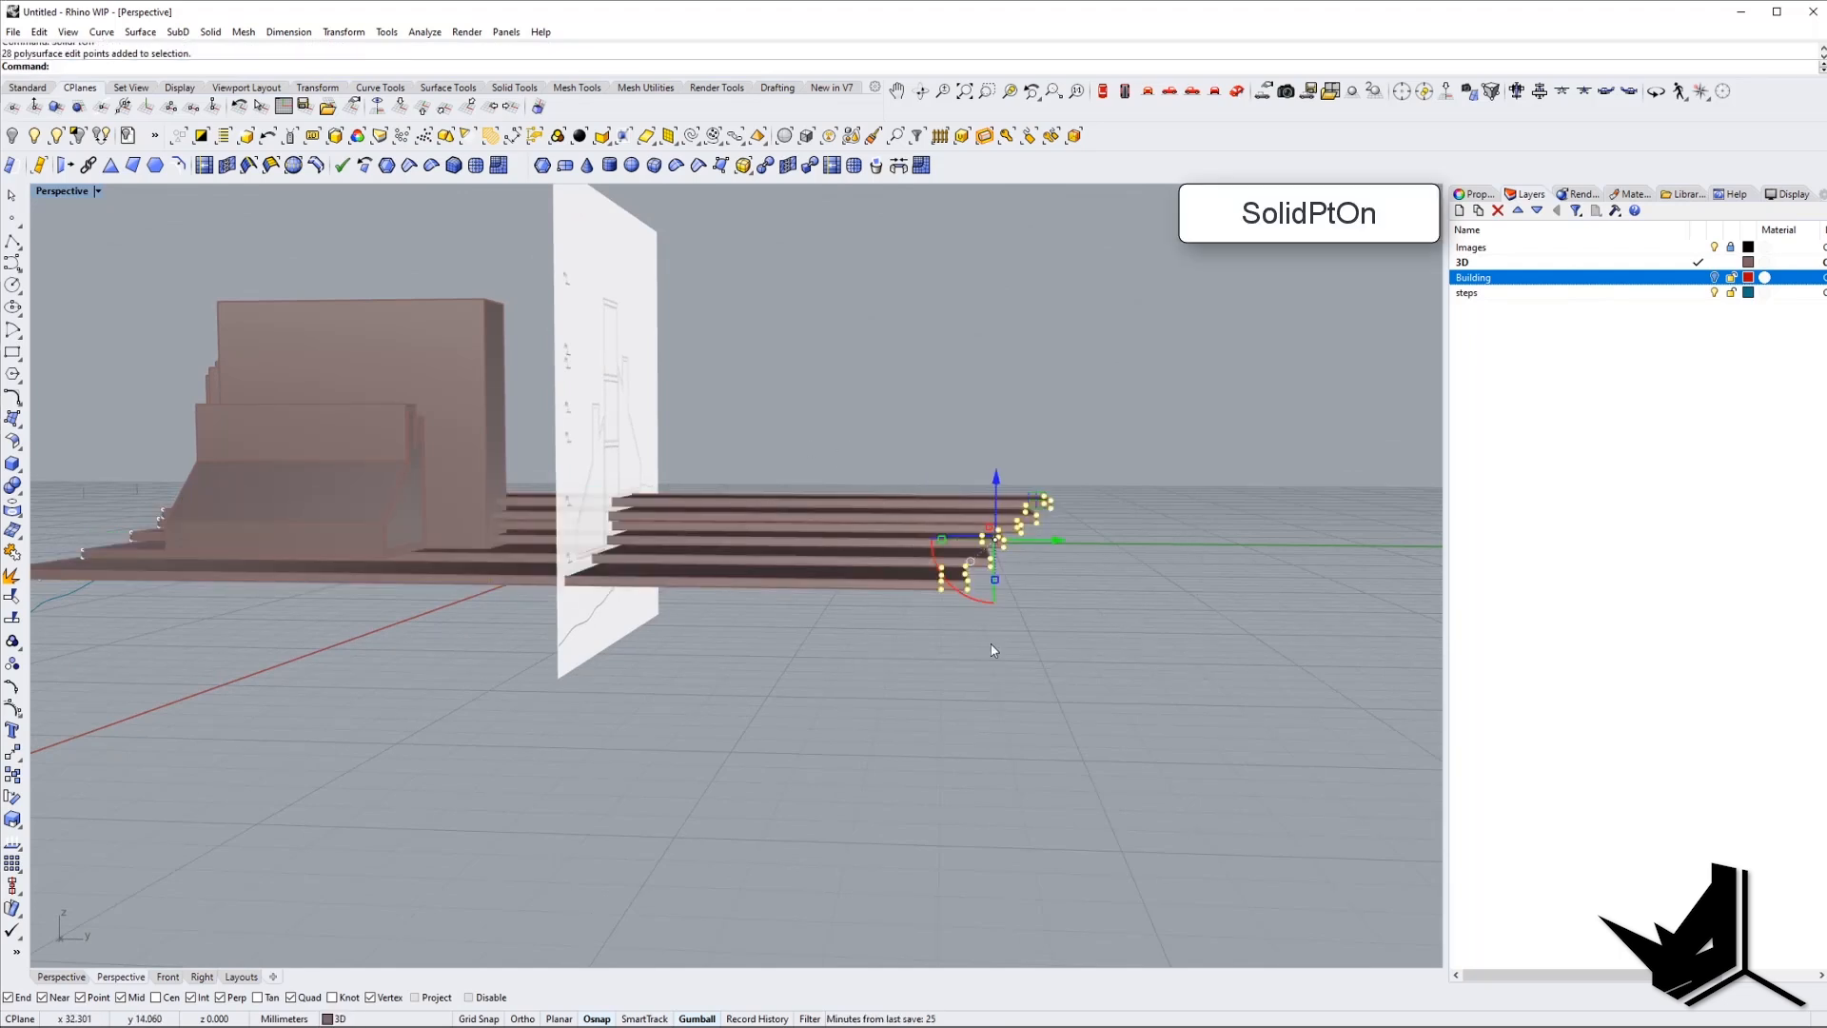
key("Return")
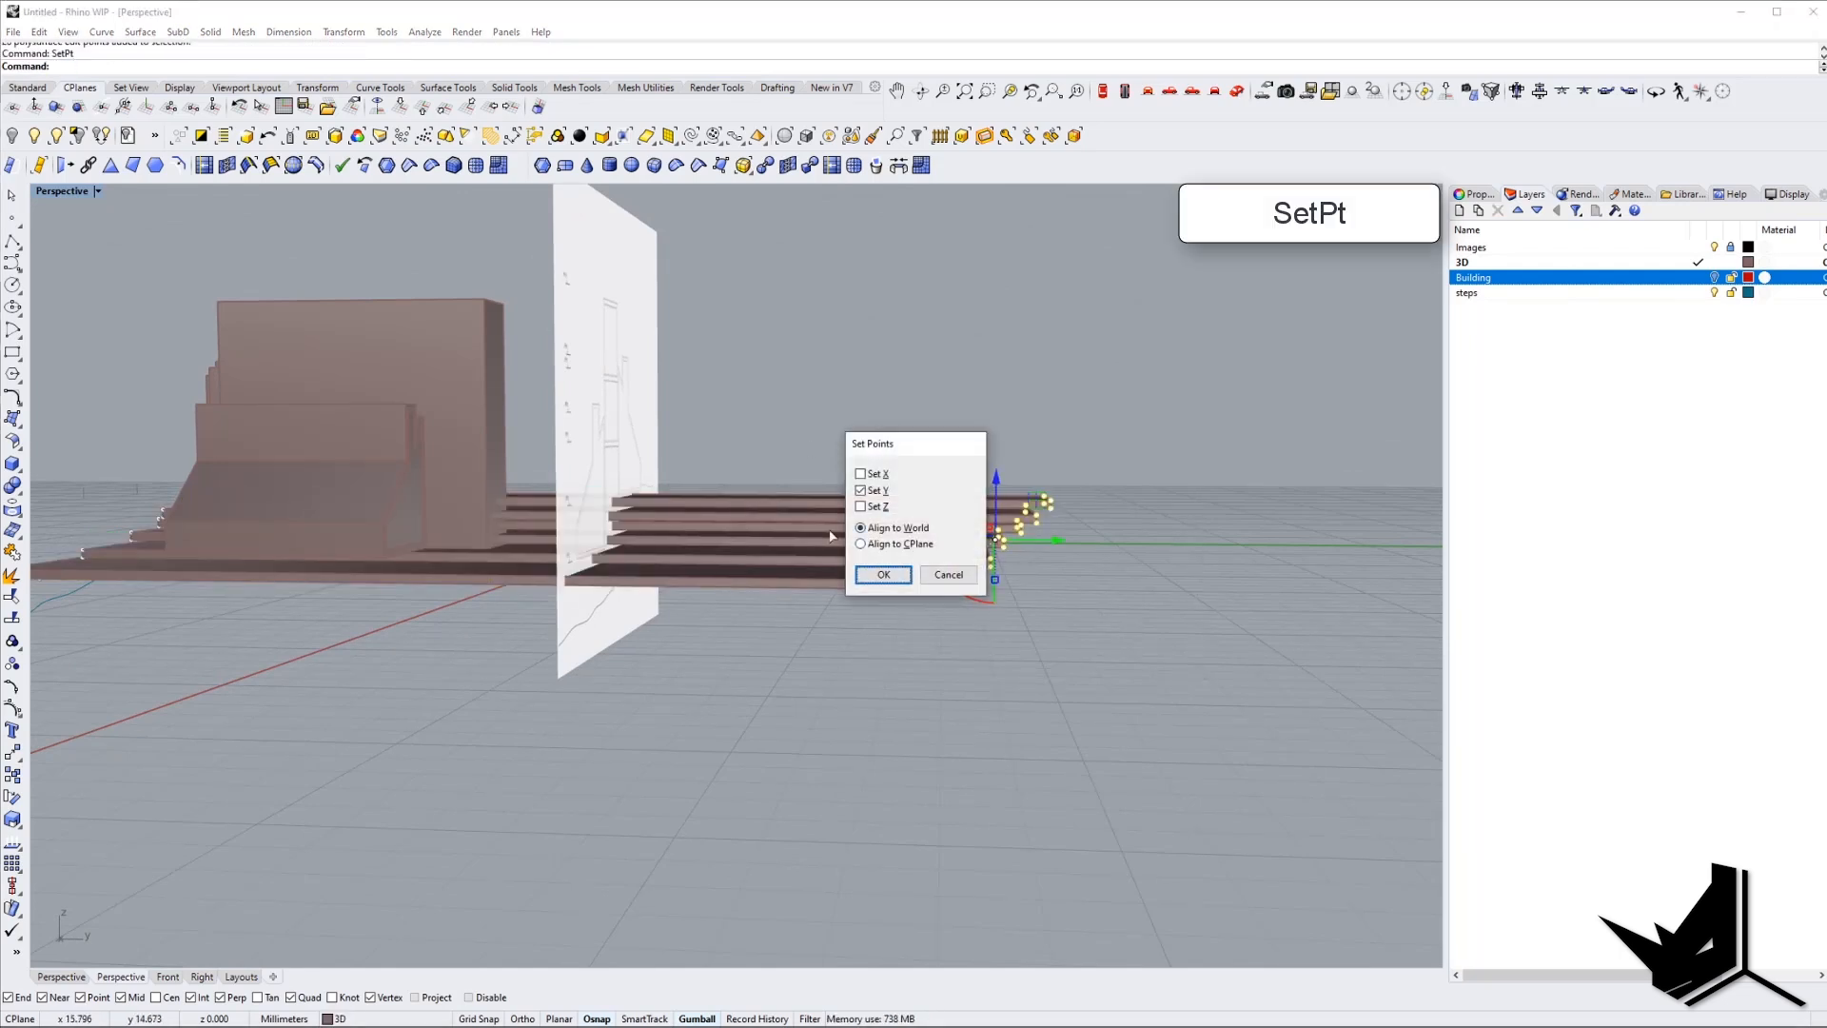
left_click(882, 577)
right_click_drag(400, 618, 699, 609)
scroll(493, 652, "up", 2)
right_click_drag(493, 654, 672, 377)
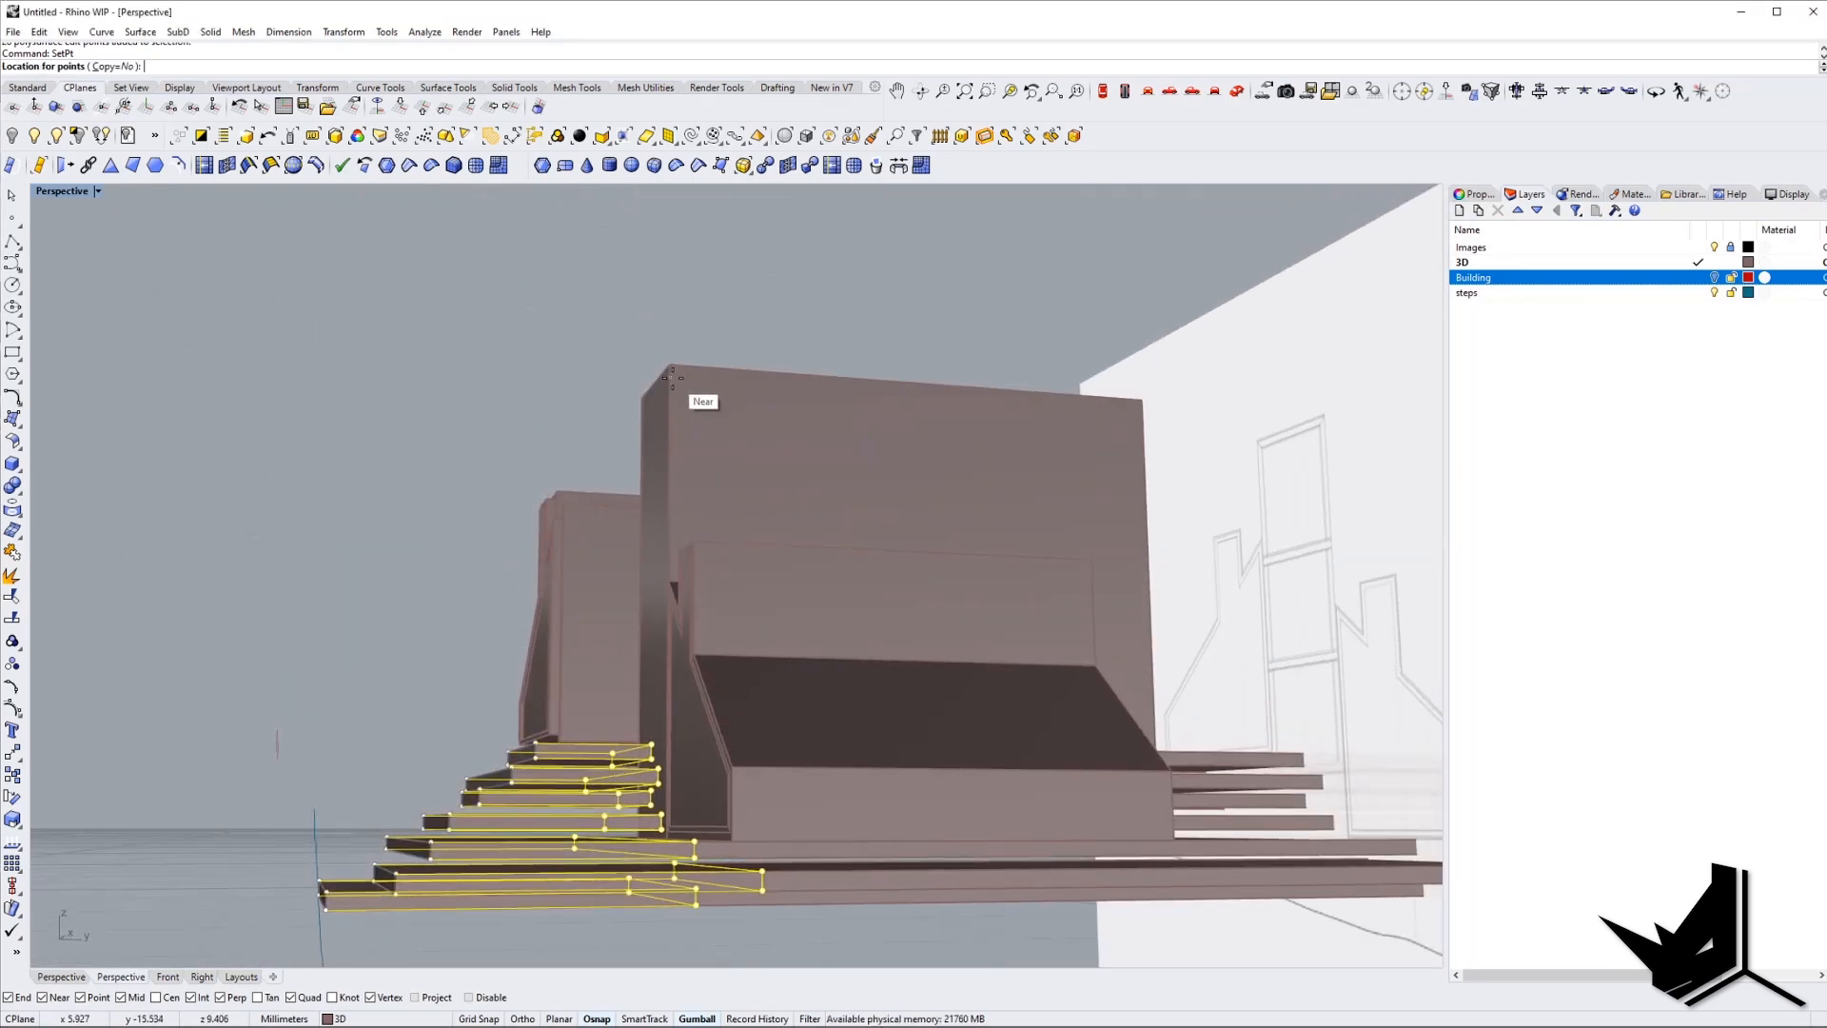
right_click_drag(751, 609, 781, 699)
right_click_drag(952, 742, 558, 698, "shift")
scroll(683, 693, "down", 3)
scroll(847, 662, "up", 5)
right_click_drag(885, 665, 887, 656)
scroll(888, 621, "down", 4)
key("Escape")
Turn the Building layer back on and bring back the hidden objects.
right_click_drag(792, 622, 792, 687)
left_click(56, 136)
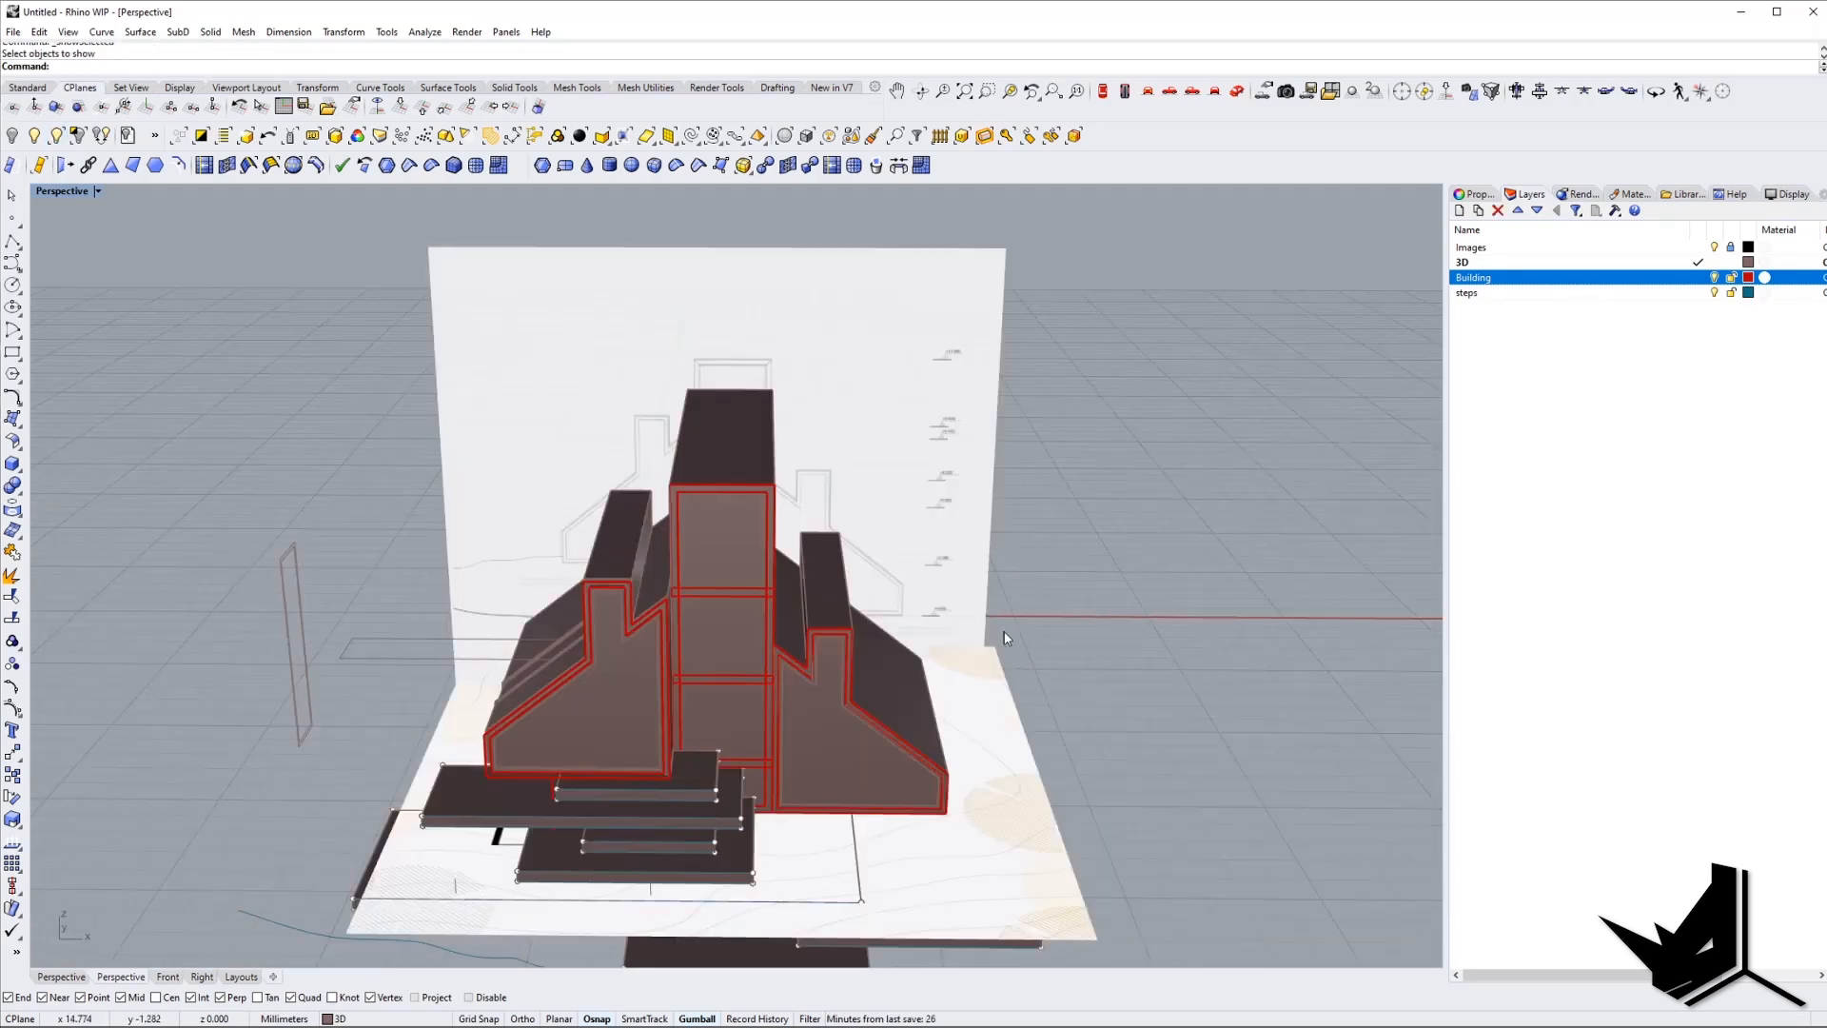
right_click_drag(1005, 637, 694, 685)
scroll(804, 704, "up", 5)
right_click_drag(804, 703, 809, 699)
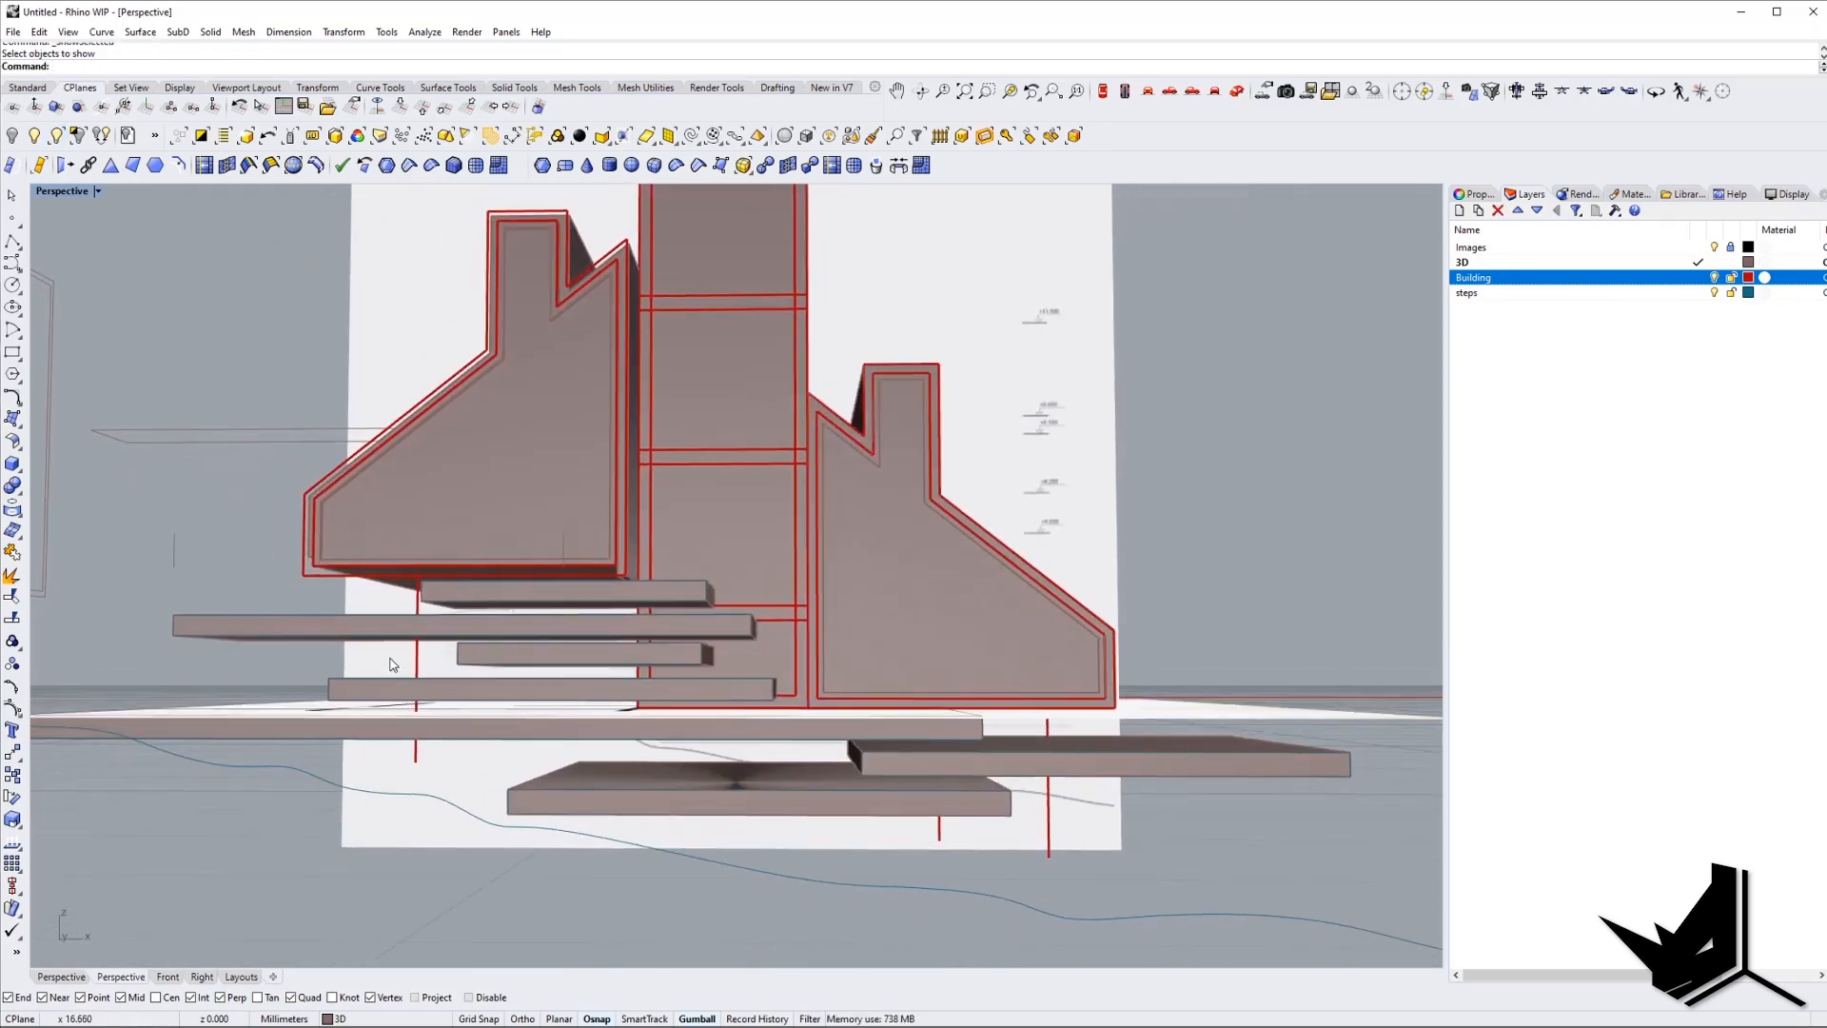
Select the three vertical support lines in the Front view and copy them well out in front of the building in Perspective.
left_click(1150, 91)
scroll(591, 713, "up", 3)
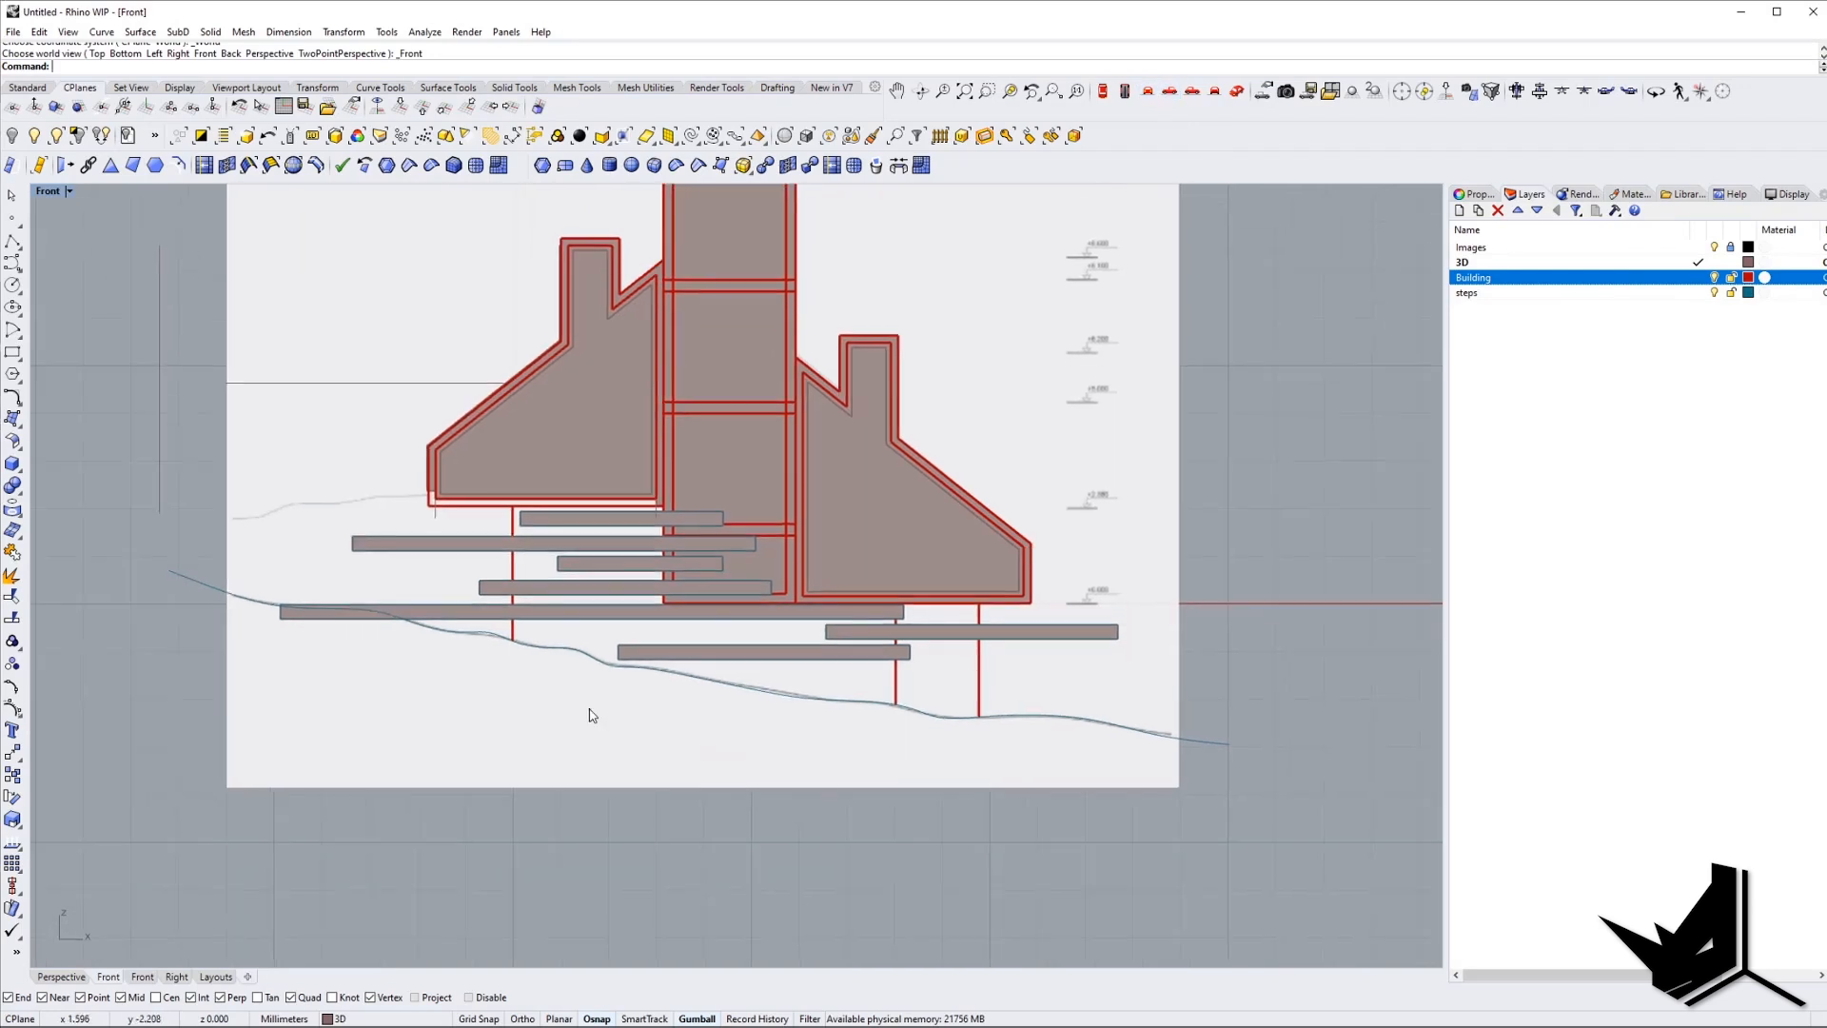
type("pl")
key("Return")
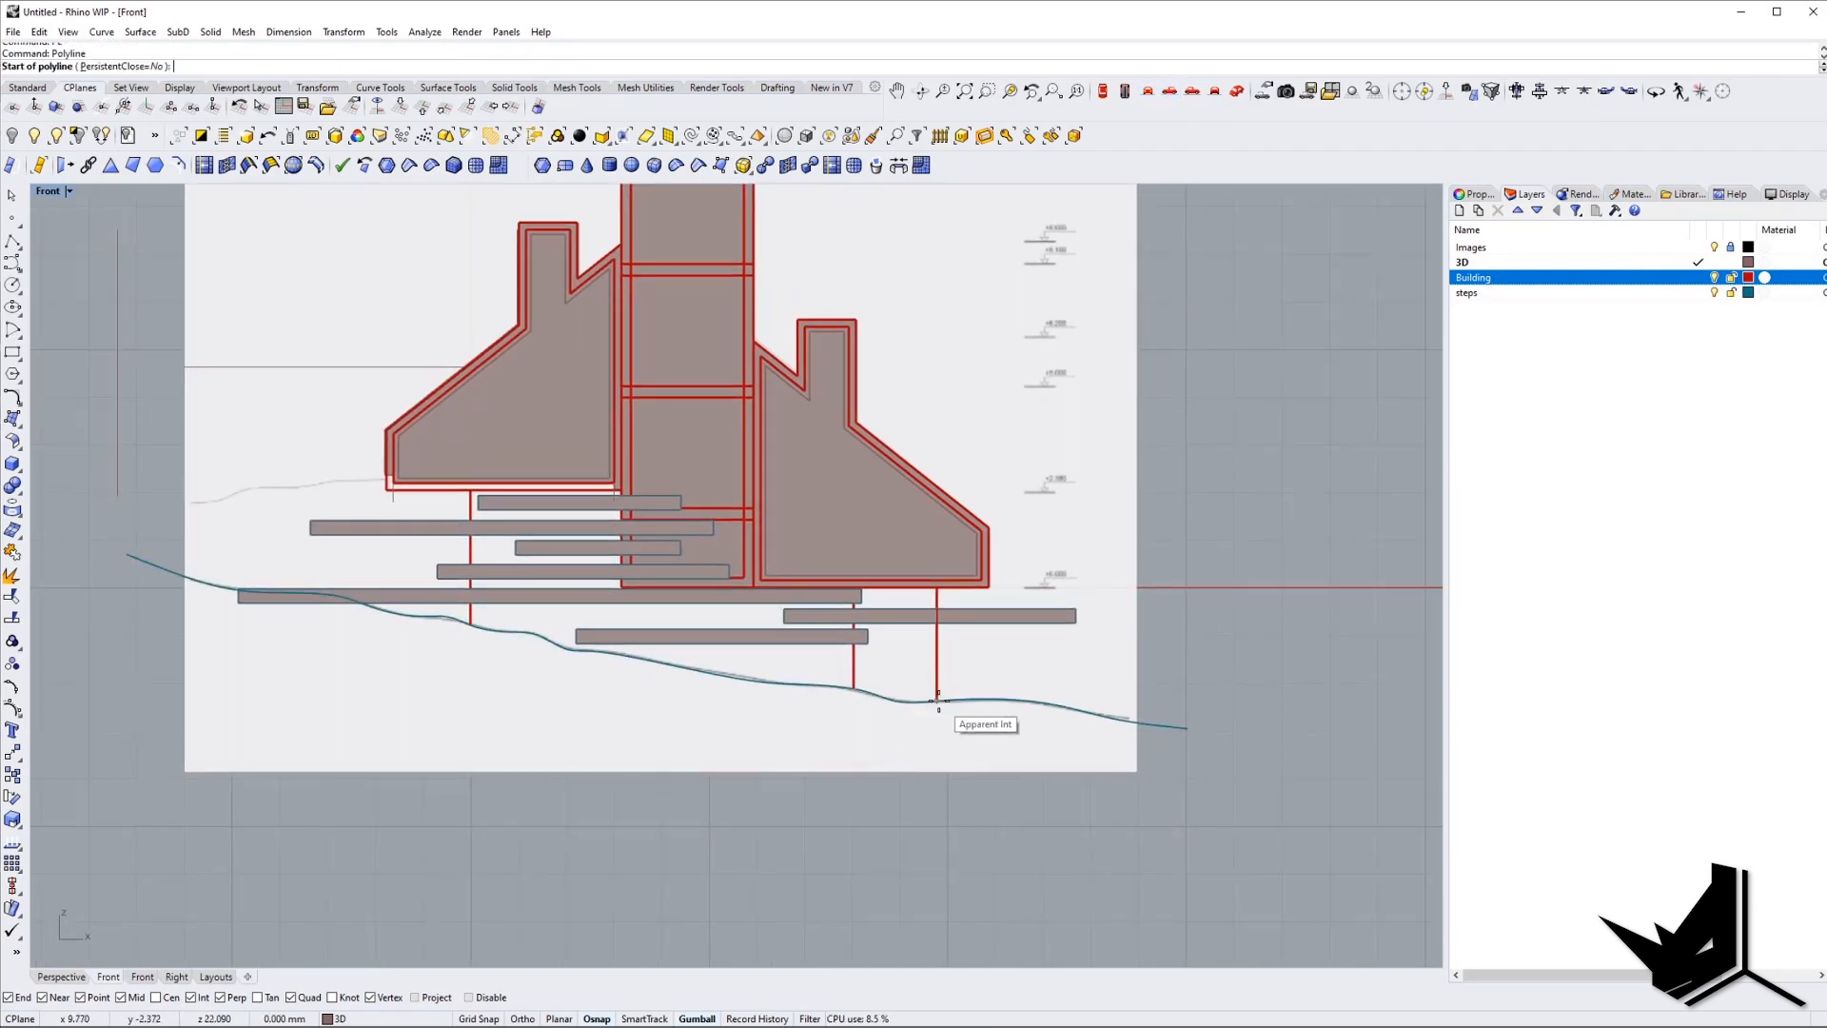
scroll(946, 714, "up", 4)
left_click(778, 641, "shift")
right_click_drag(365, 571, 820, 658)
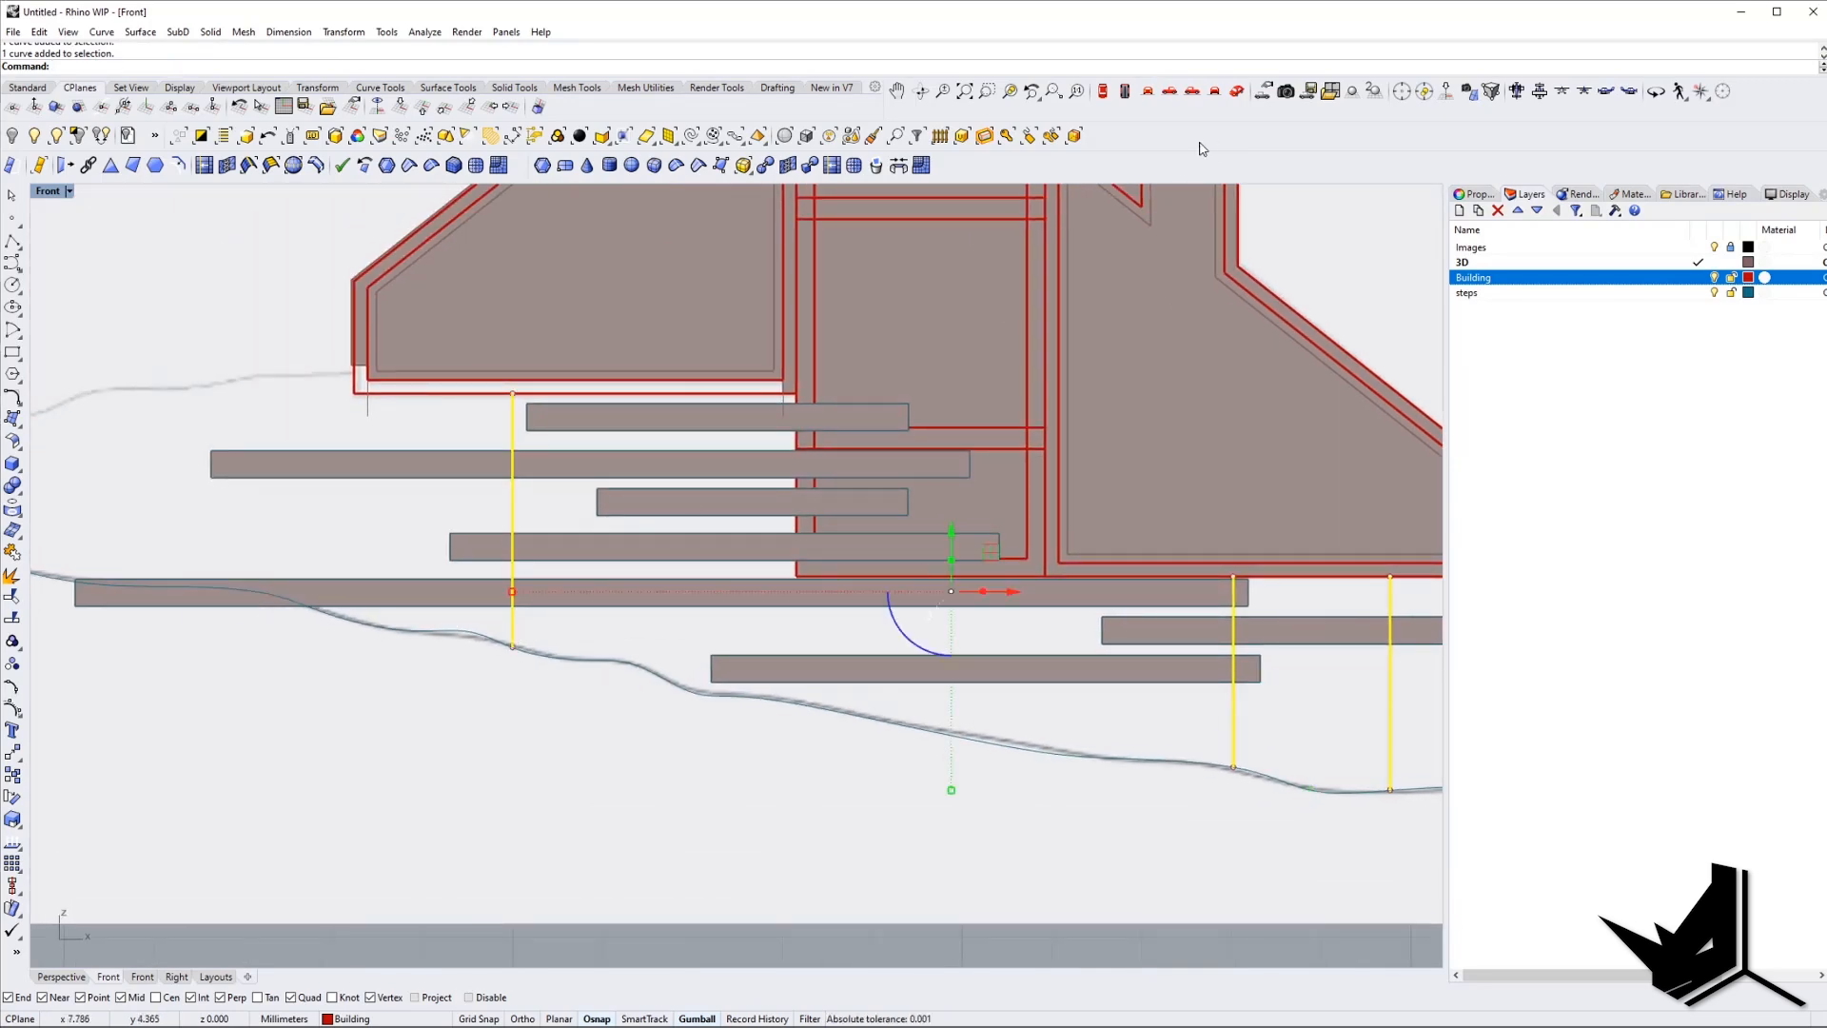
left_click(1254, 96)
left_click_drag(701, 658, 483, 754, "alt")
left_click(504, 756)
right_click_drag(505, 756, 670, 685)
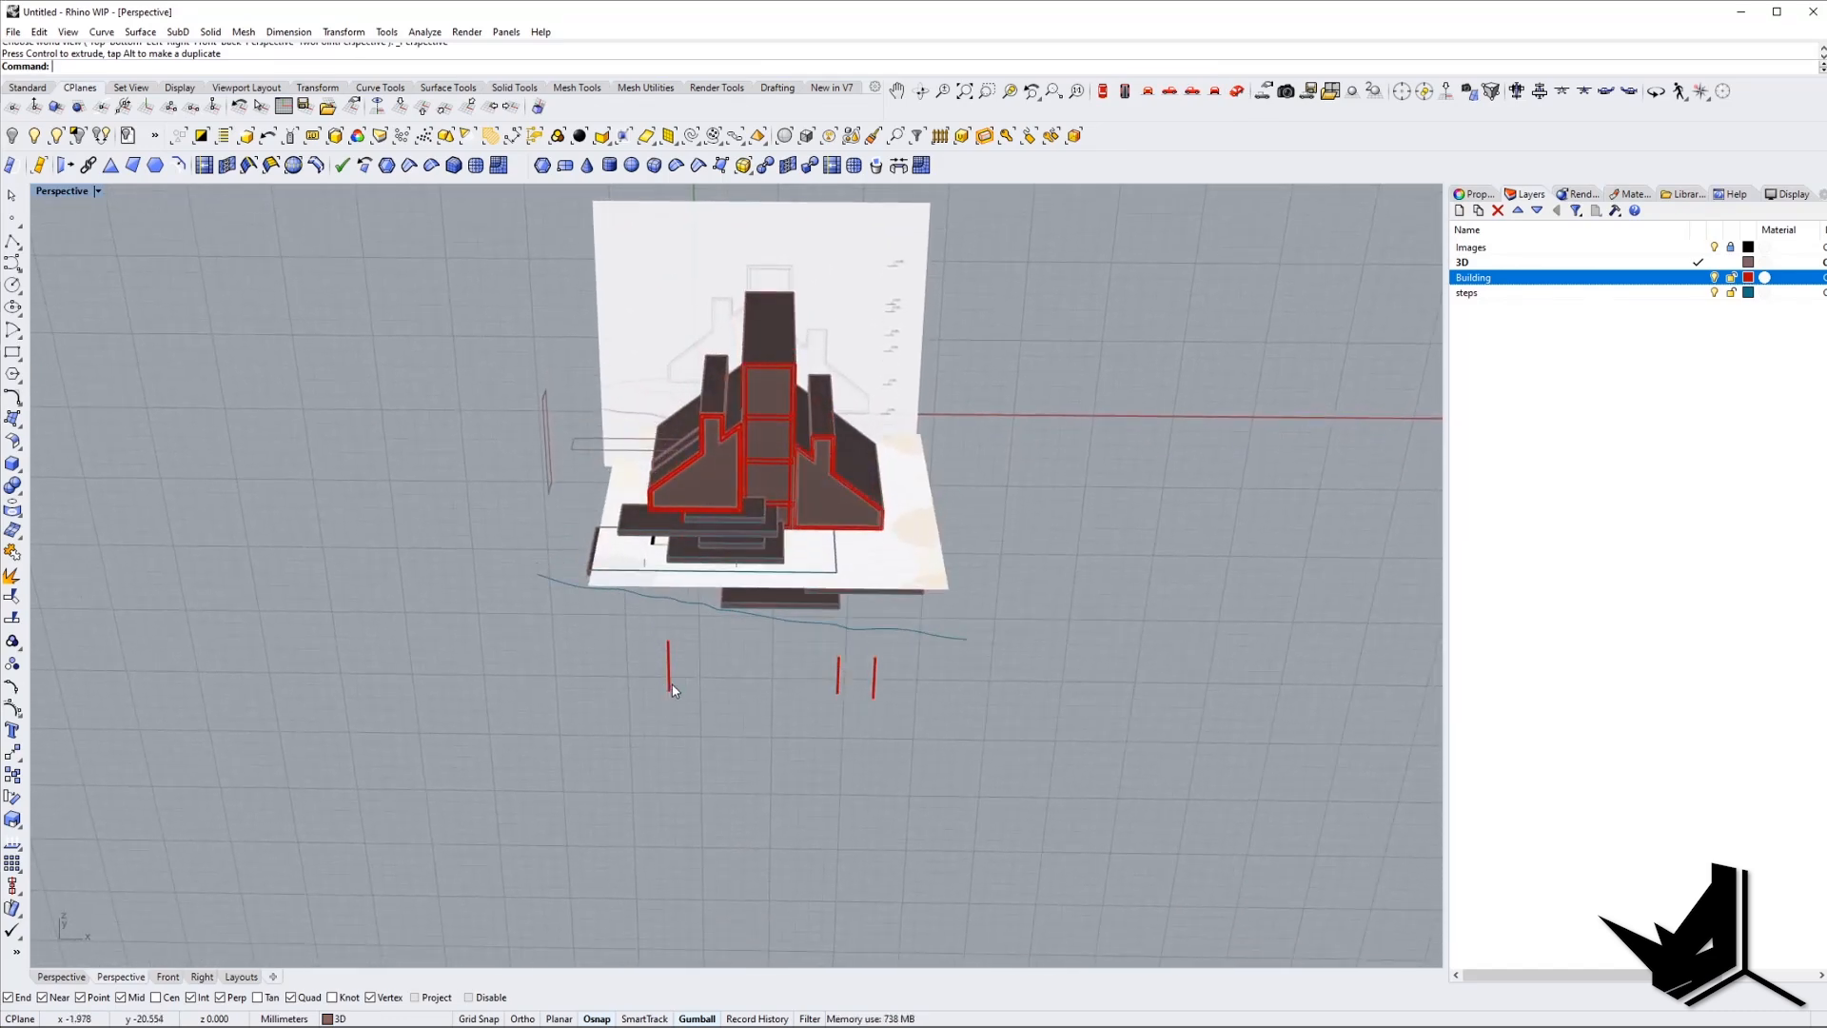
Draw a base line from the right support copy's lower end to beyond the left support line.
scroll(815, 678, "up", 3)
type("line")
key("Return")
left_click(864, 680)
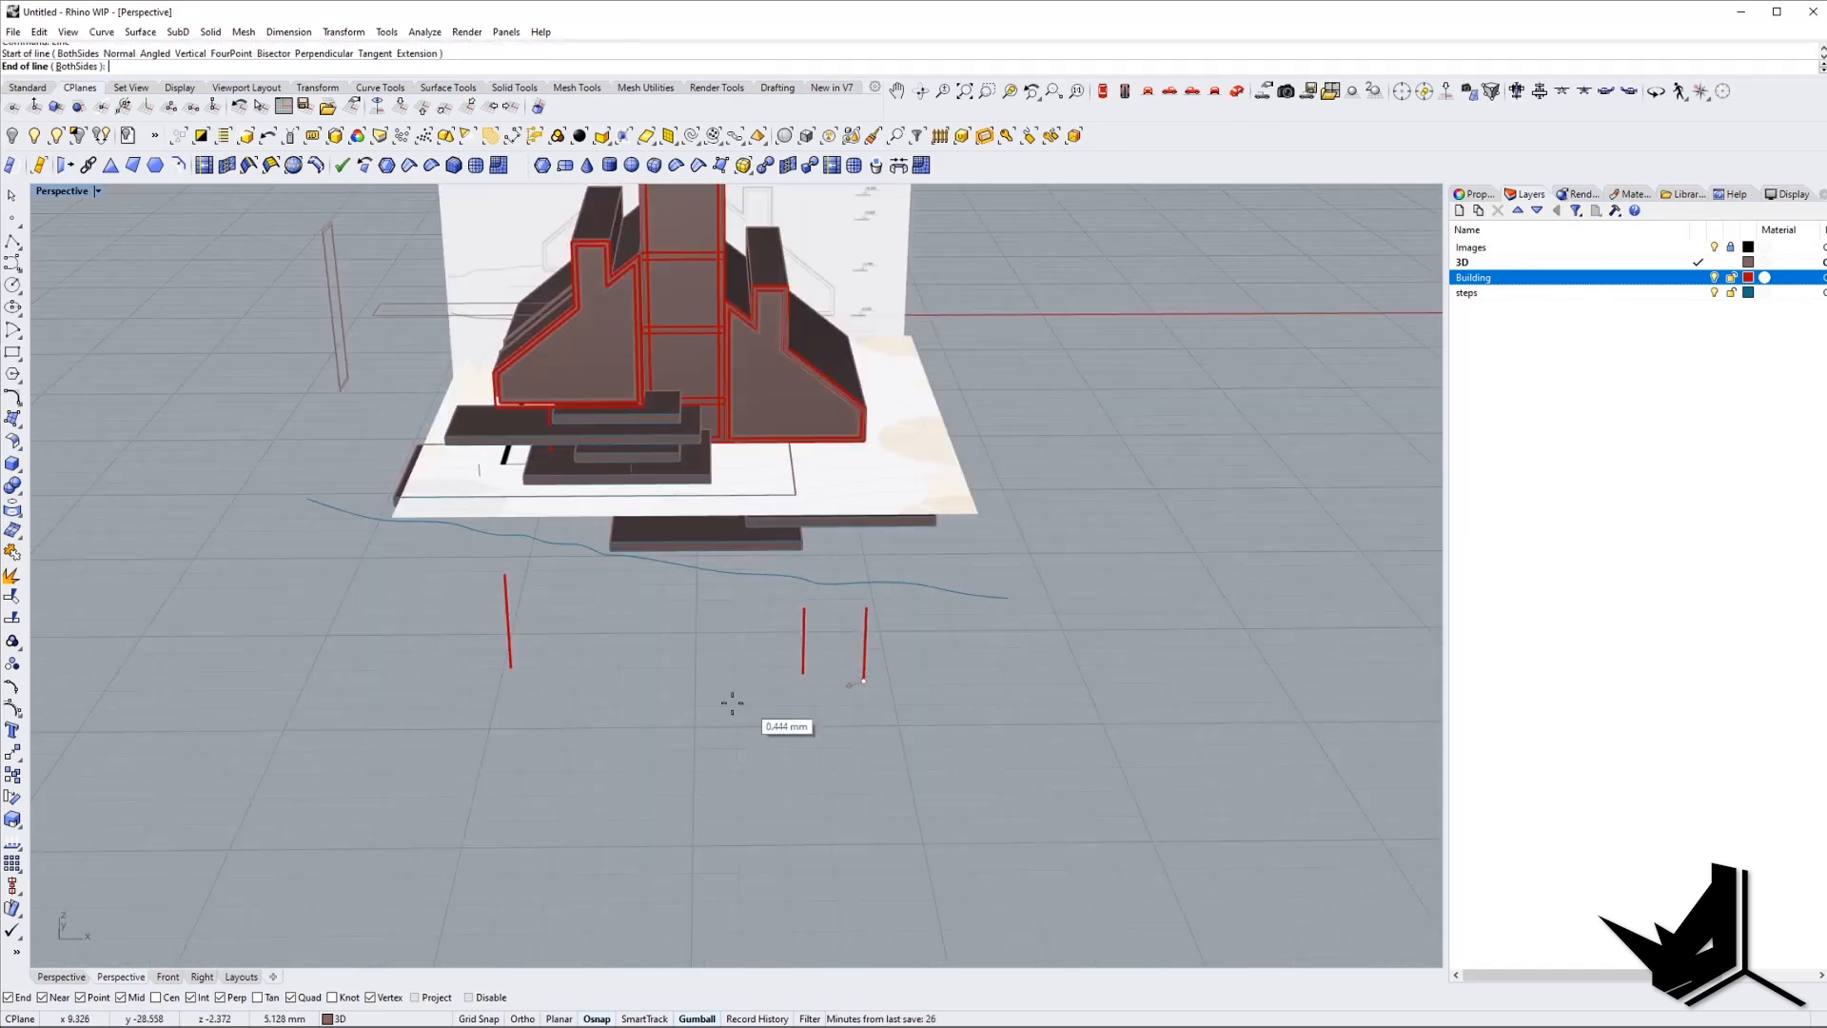
left_click(439, 695)
right_click_drag(464, 697, 447, 699)
Set the Fillet radius to 0 and try to join the base line with a support line.
type("fillet")
key("Return")
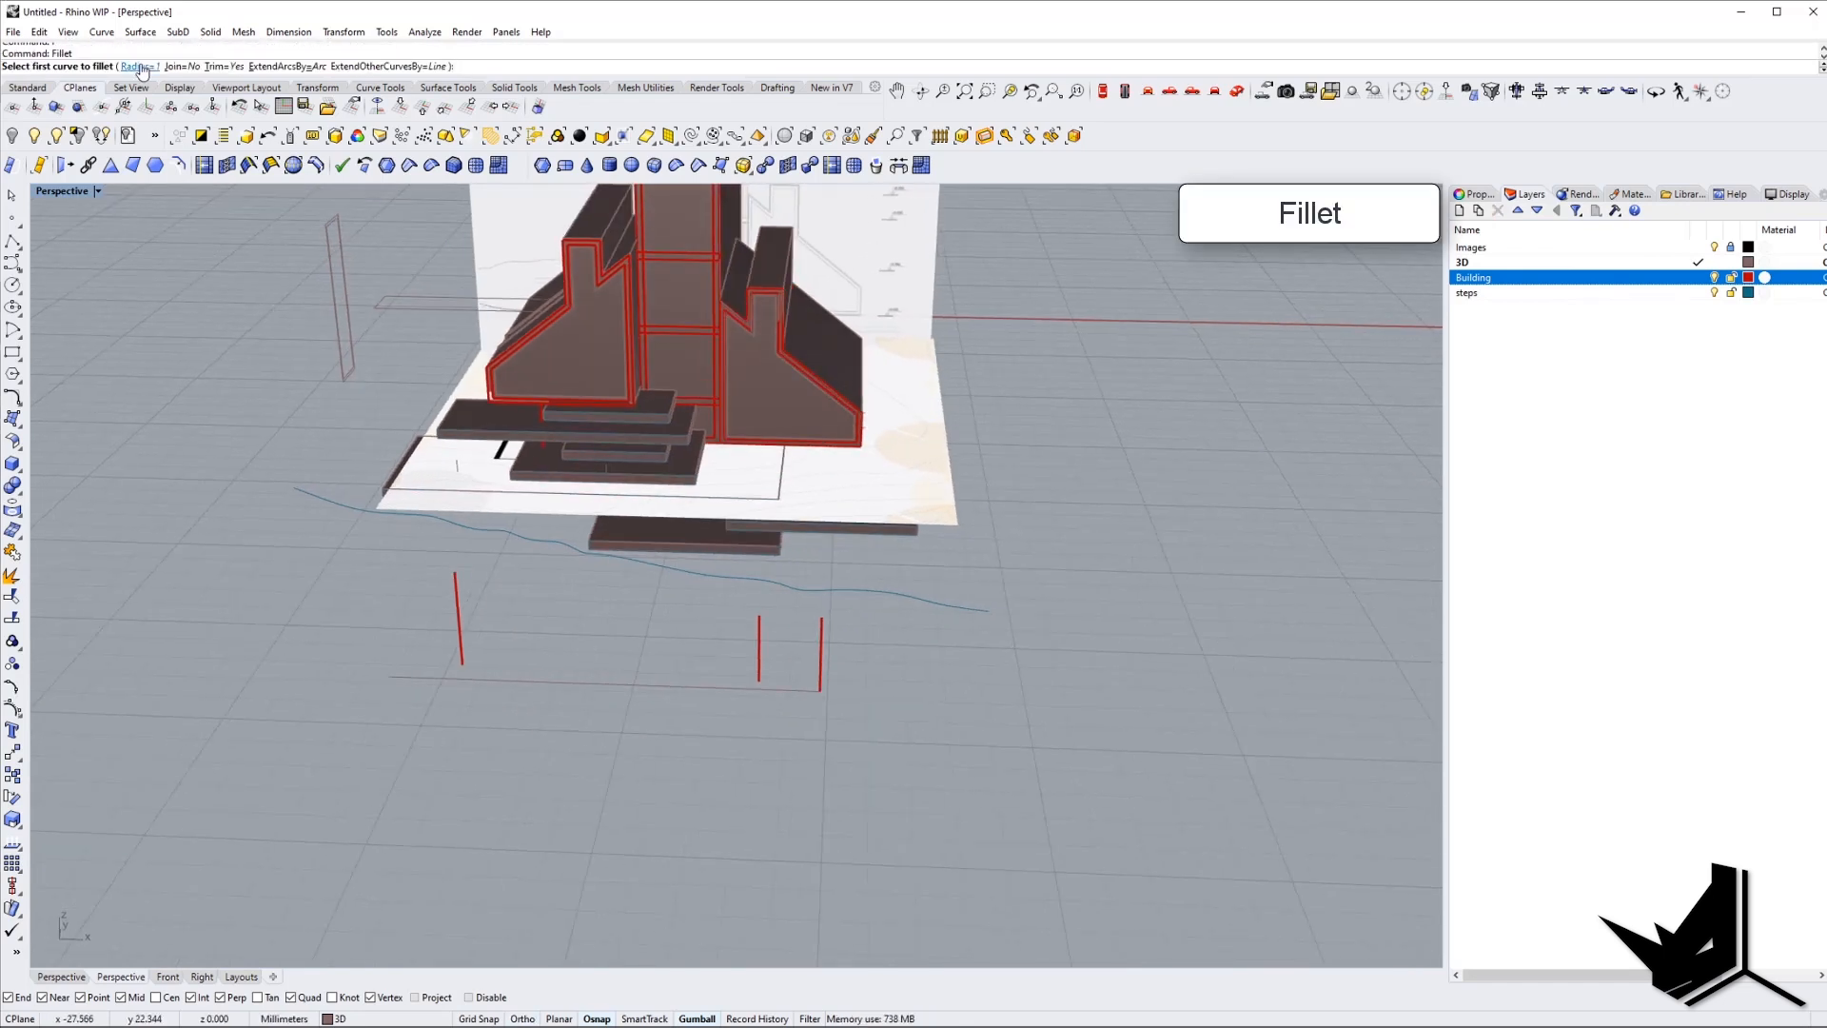
left_click(136, 66)
type("0")
key("Return")
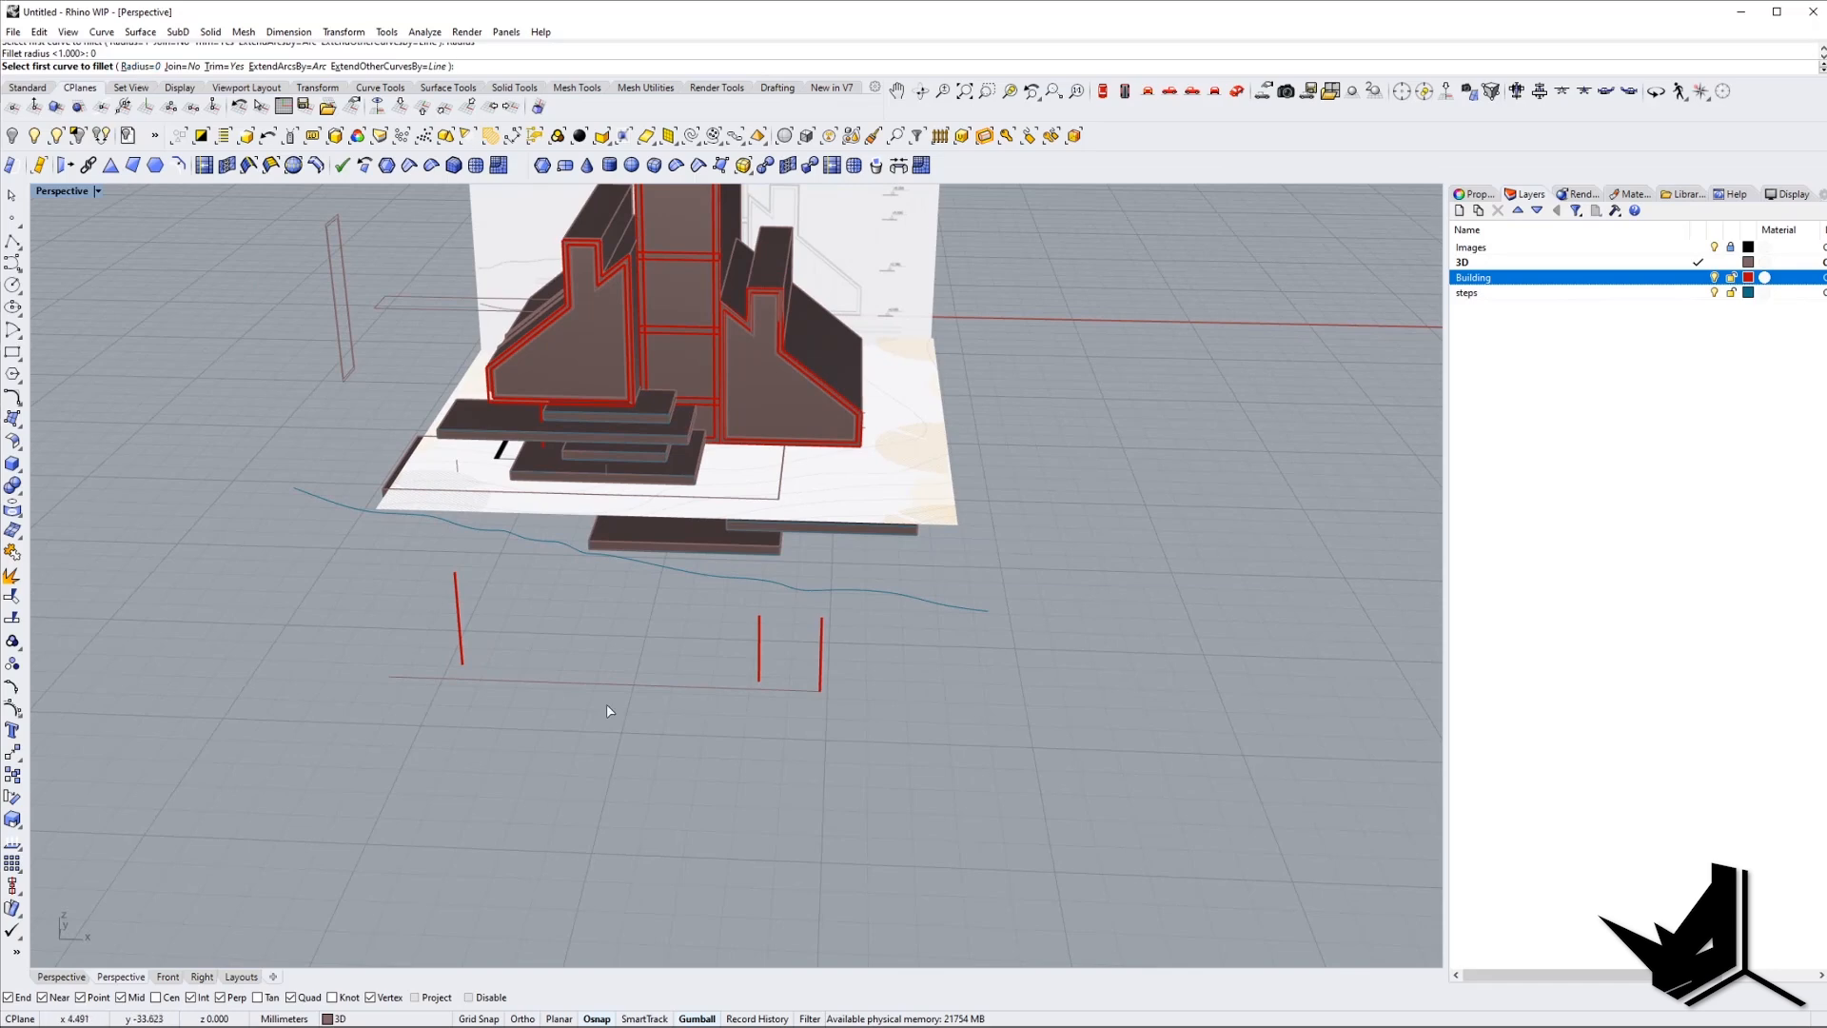
left_click(485, 685)
left_click(547, 685)
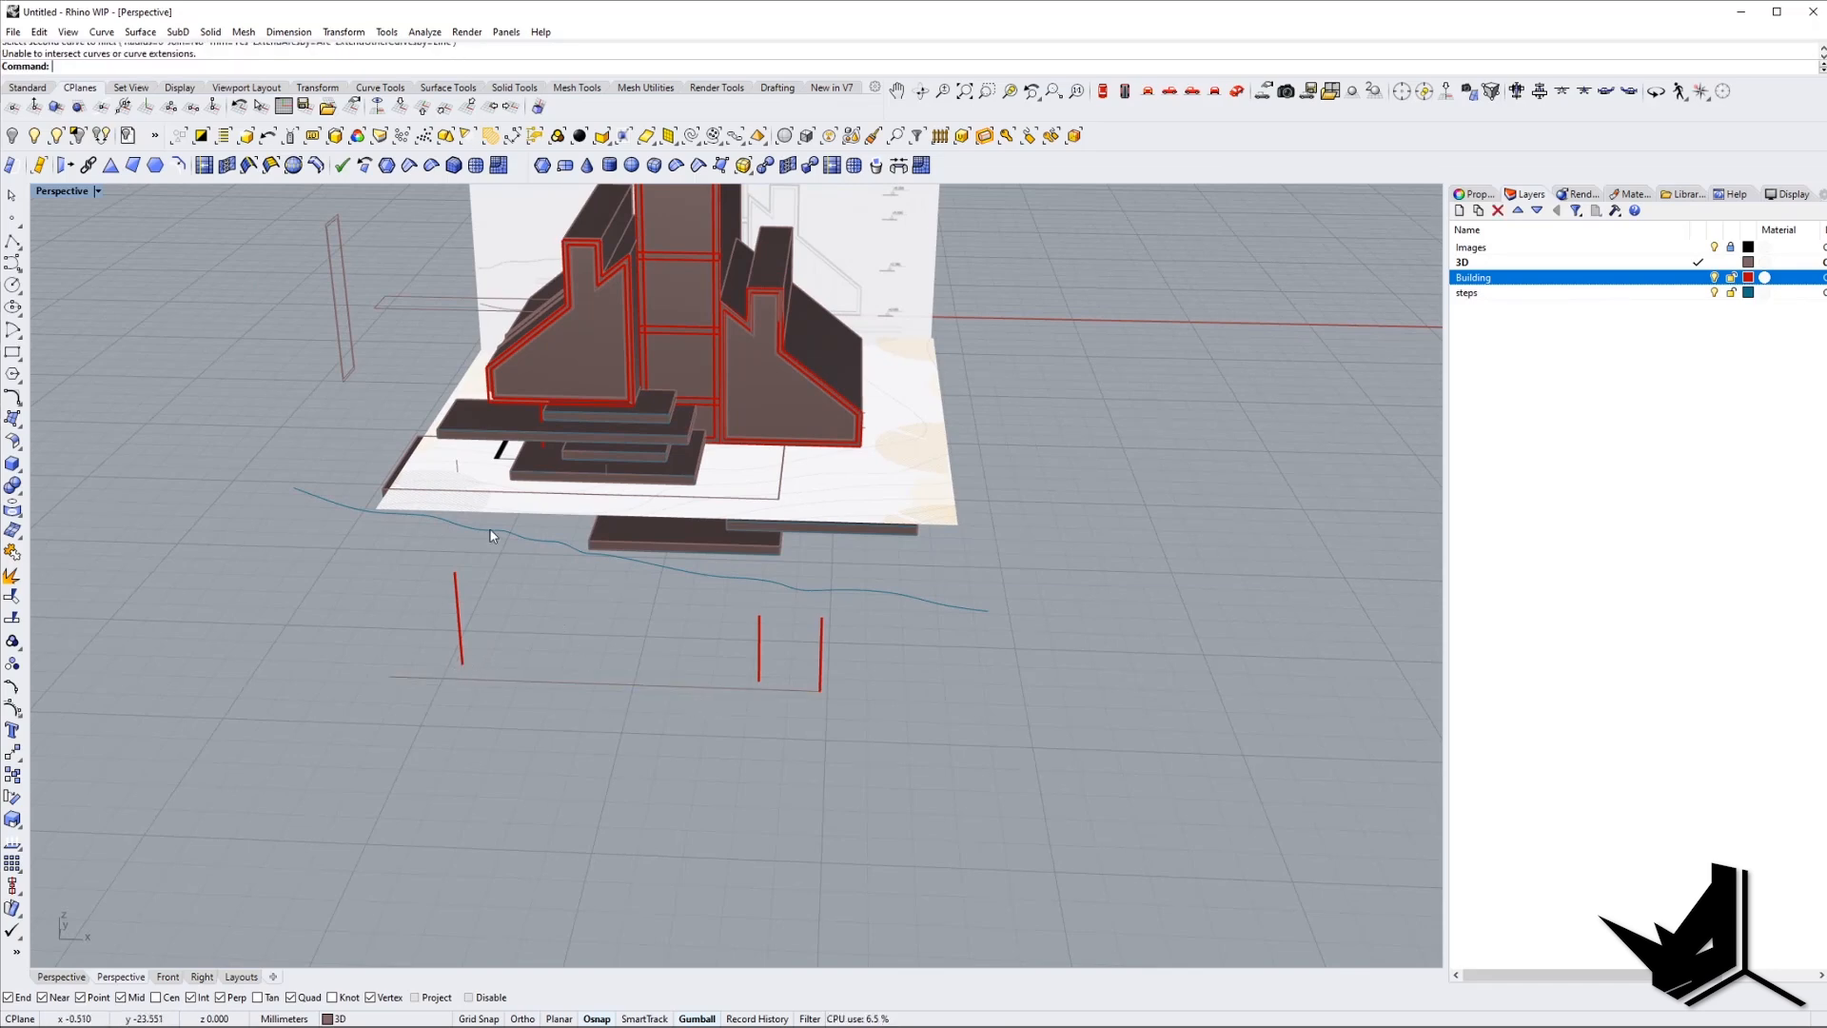
Align the copied support lines and the base line to one common world Y position with SetPt.
right_click_drag(518, 562, 375, 409)
left_click_drag(375, 409, 588, 700)
type("SetPt")
key("Return")
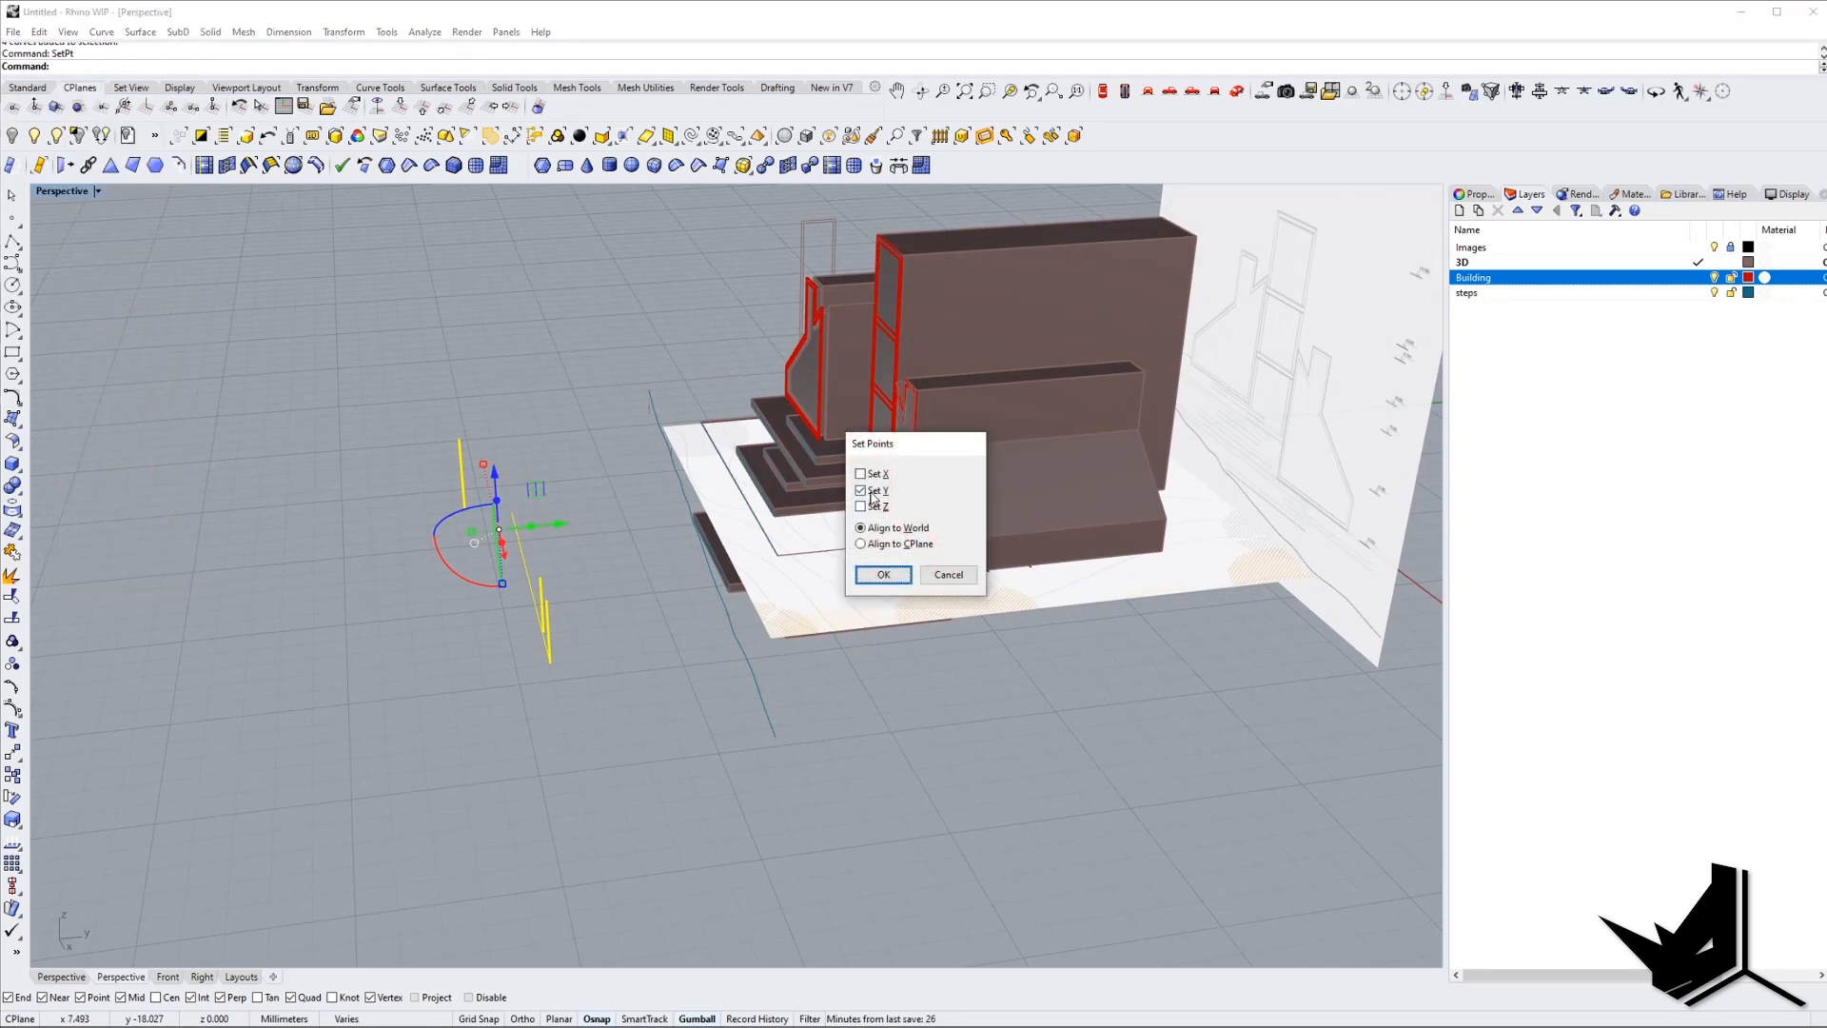
left_click(883, 574)
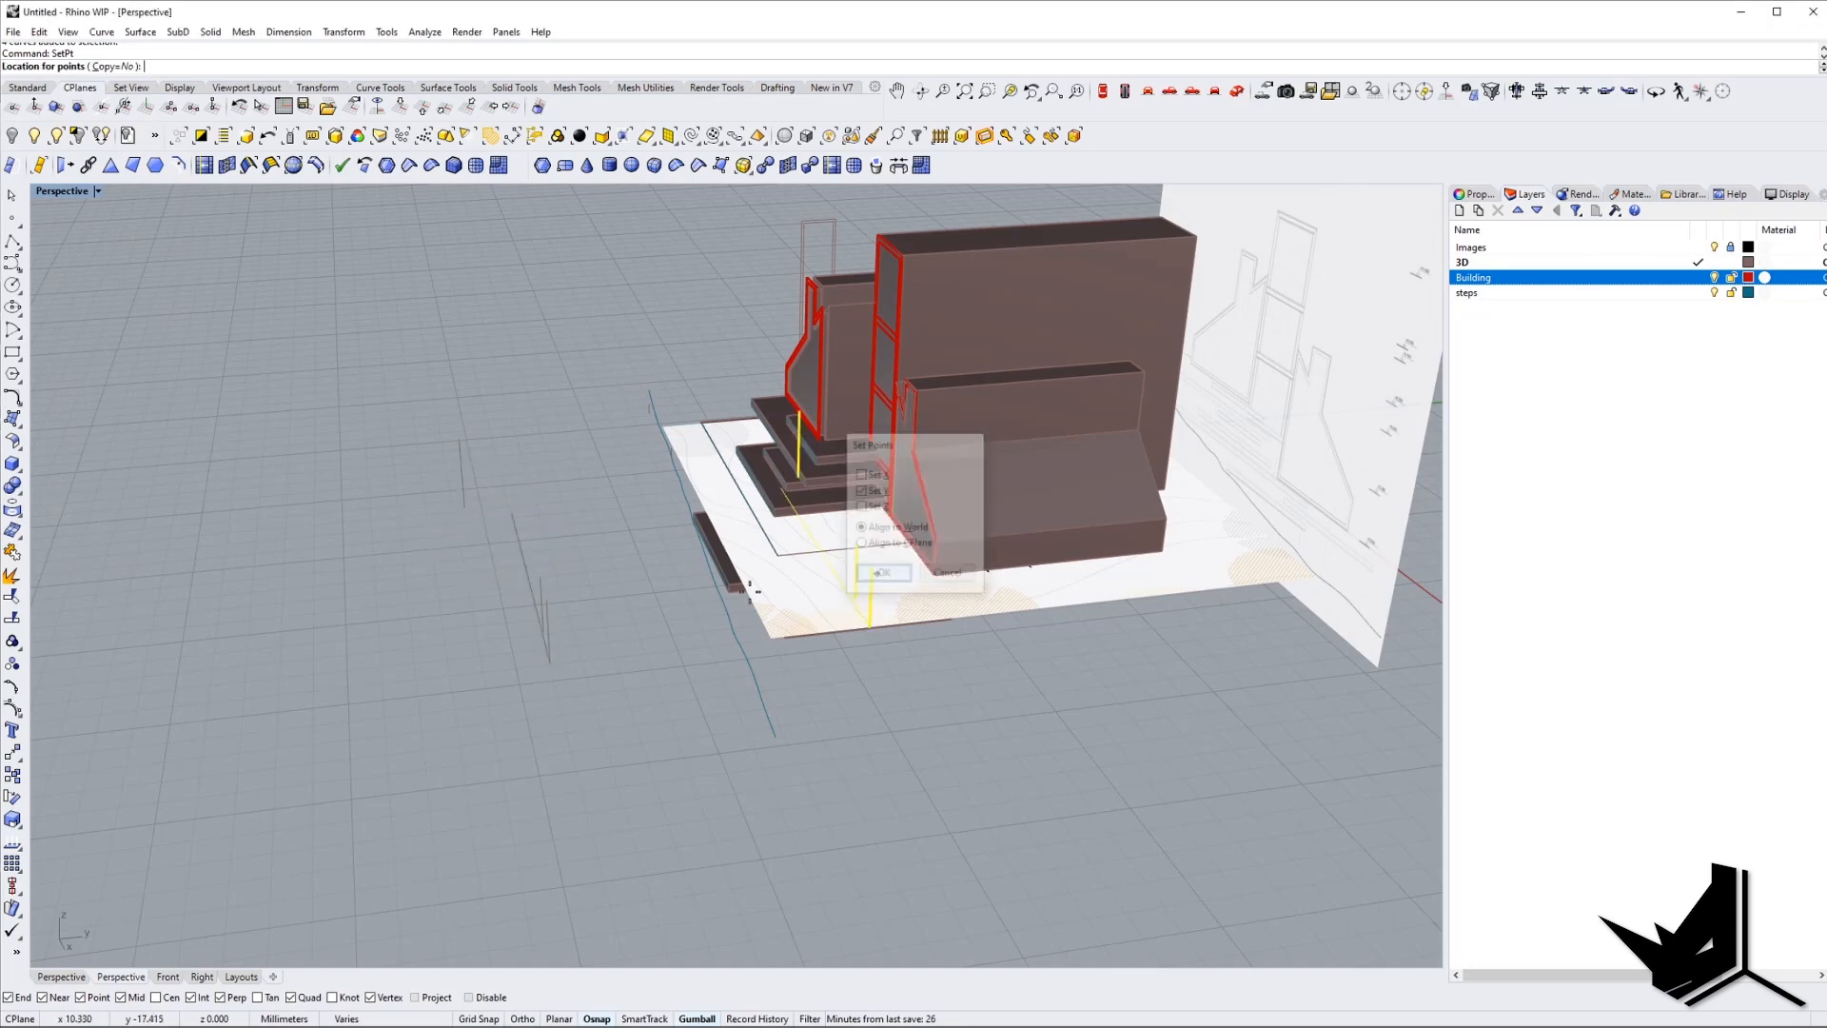
right_click_drag(558, 640, 543, 615)
Fillet the base line and the left support line into a sharp corner.
type("Fillet")
key("Return")
right_click_drag(505, 551, 748, 409)
left_click(753, 726)
left_click(776, 721)
Draw the remaining lines of the stepped base profile between the outer supports and join all its curves into one closed outline.
type("Line")
key("Return")
left_click(805, 676)
mouse_move(715, 328)
right_mouse_down()
mouse_move(695, 658)
mouse_move(544, 554)
mouse_move(553, 600)
mouse_move(802, 769)
right_mouse_up()
right_click(550, 562)
left_click(543, 556)
left_click(616, 622)
left_click_drag(784, 816, 660, 653)
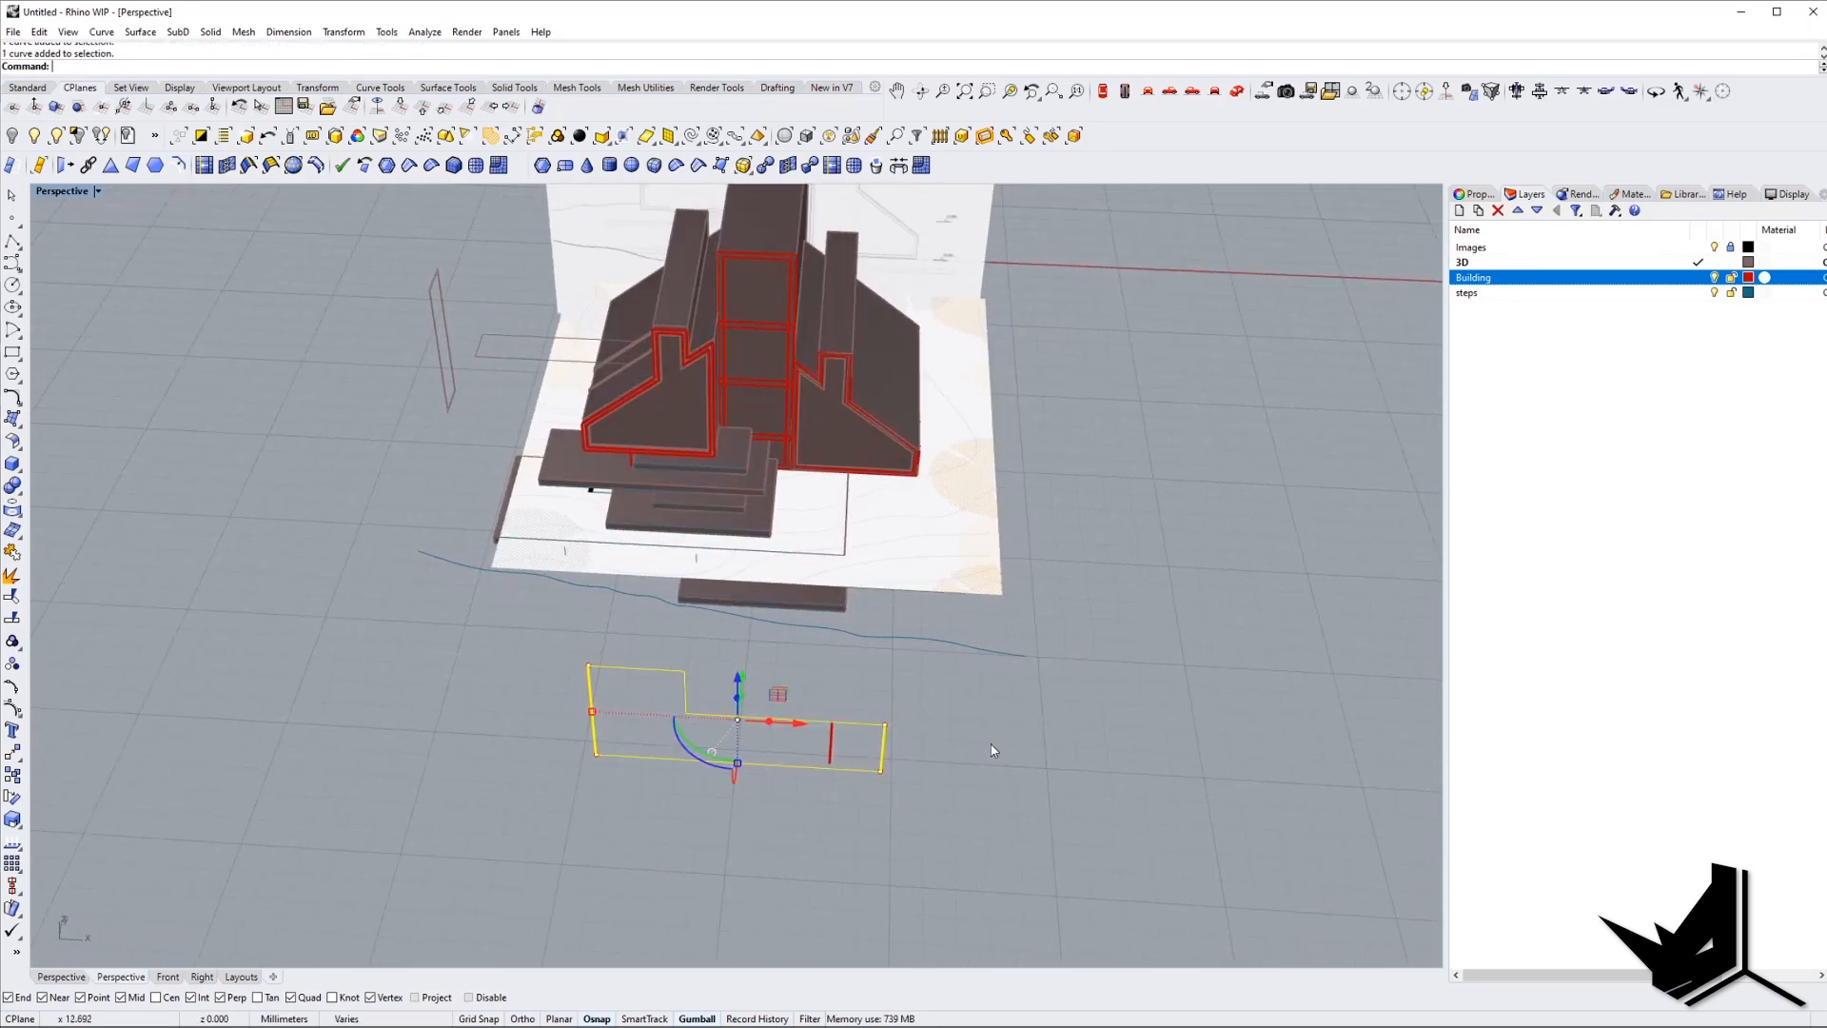
key("ctrl+j")
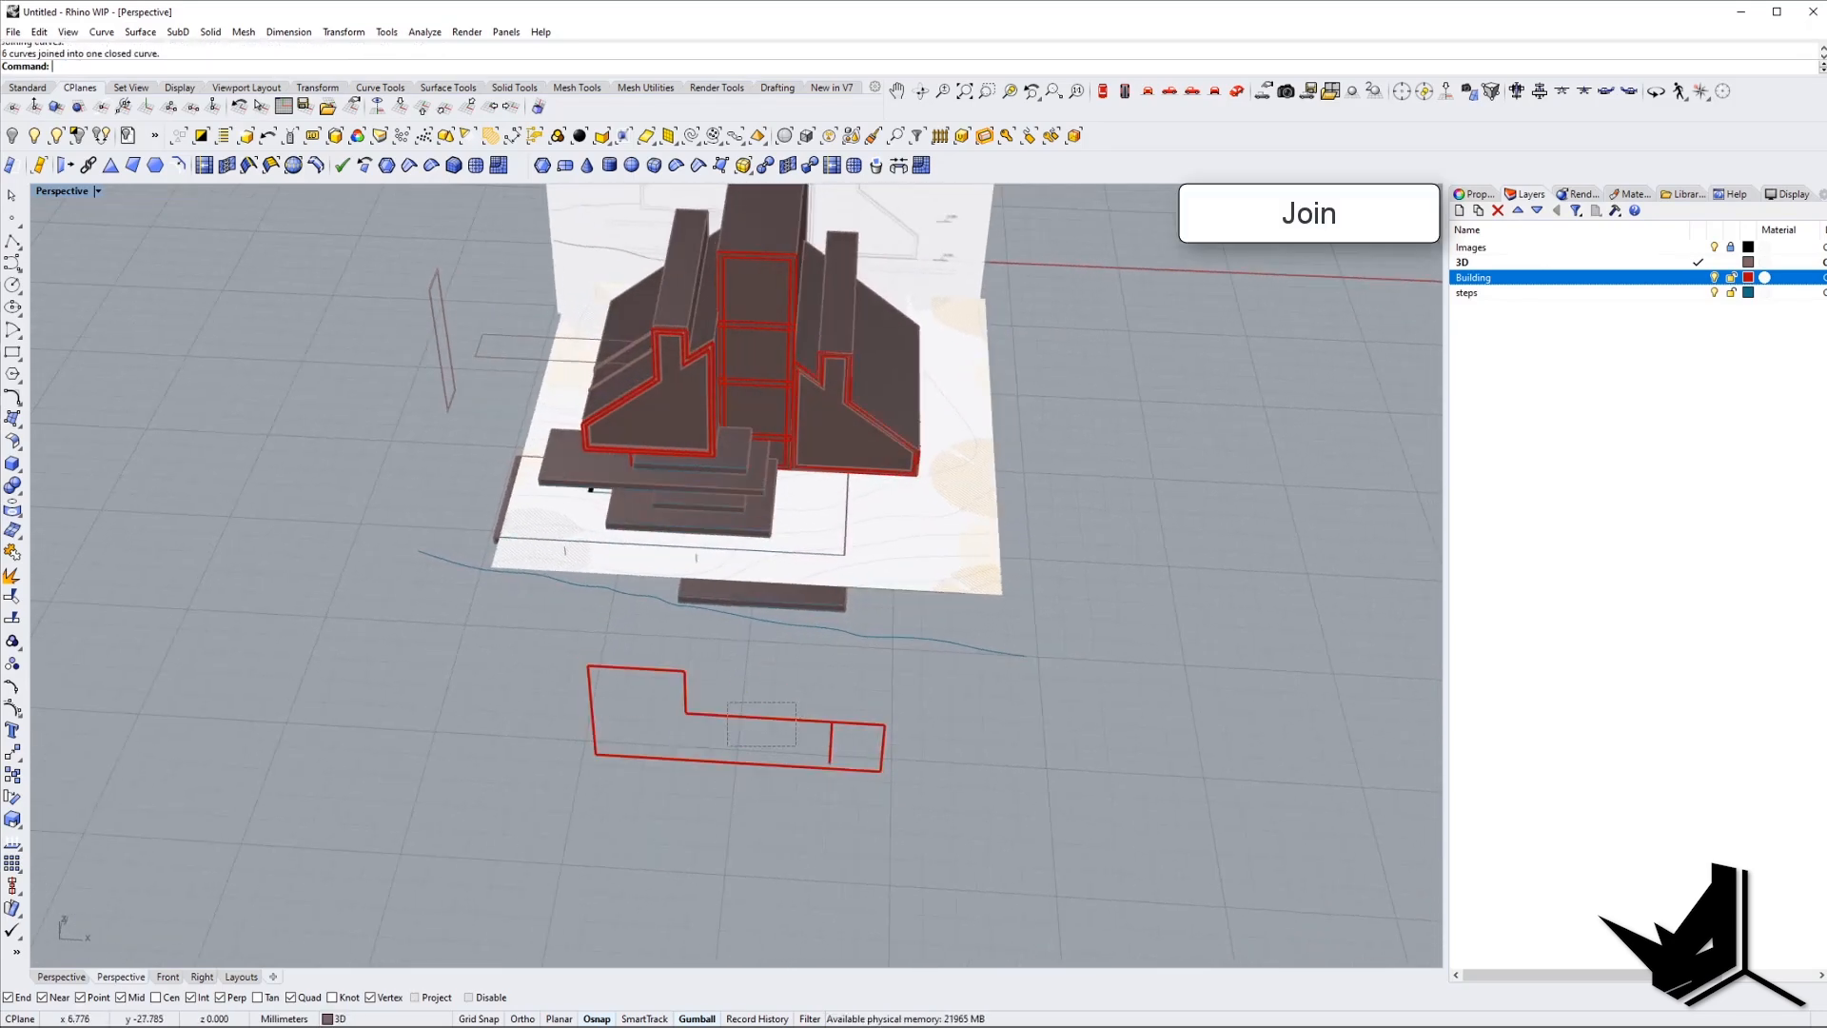
Align the closed base outline in world Y with the front of the building using SetPt.
left_click(729, 753)
right_click_drag(729, 754, 567, 710)
key("Return")
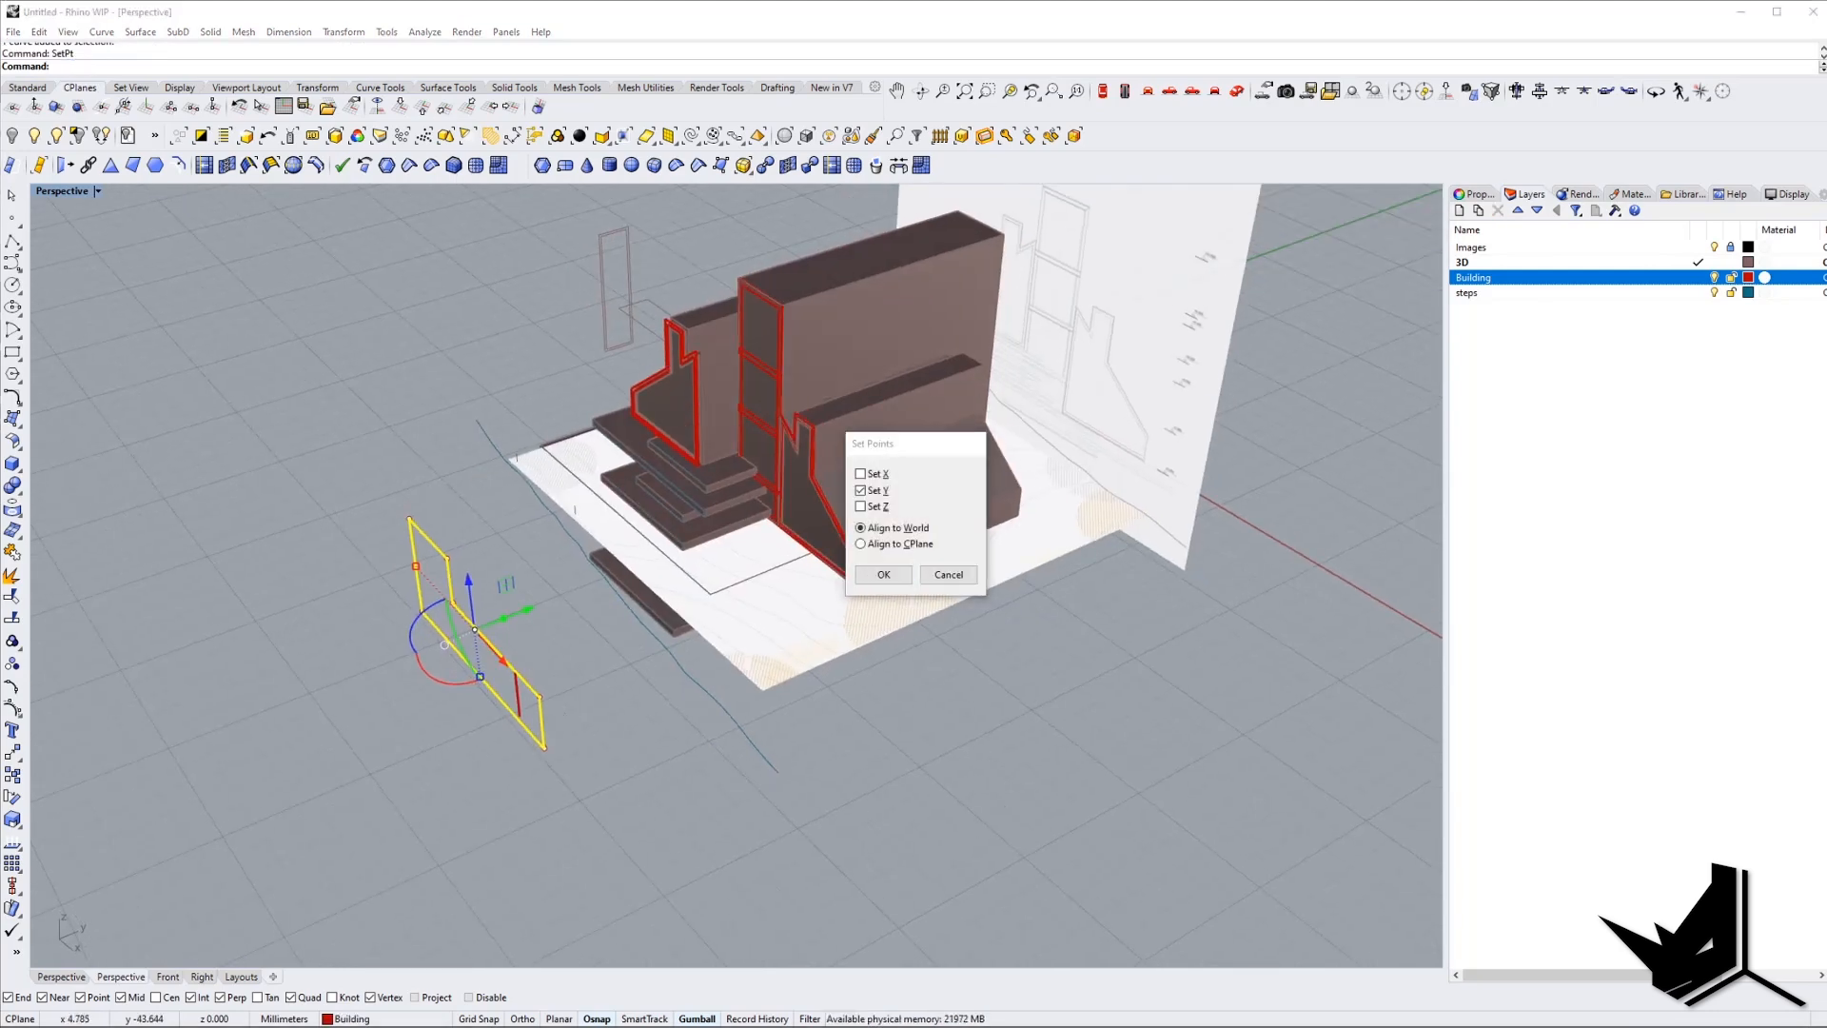
left_click(883, 573)
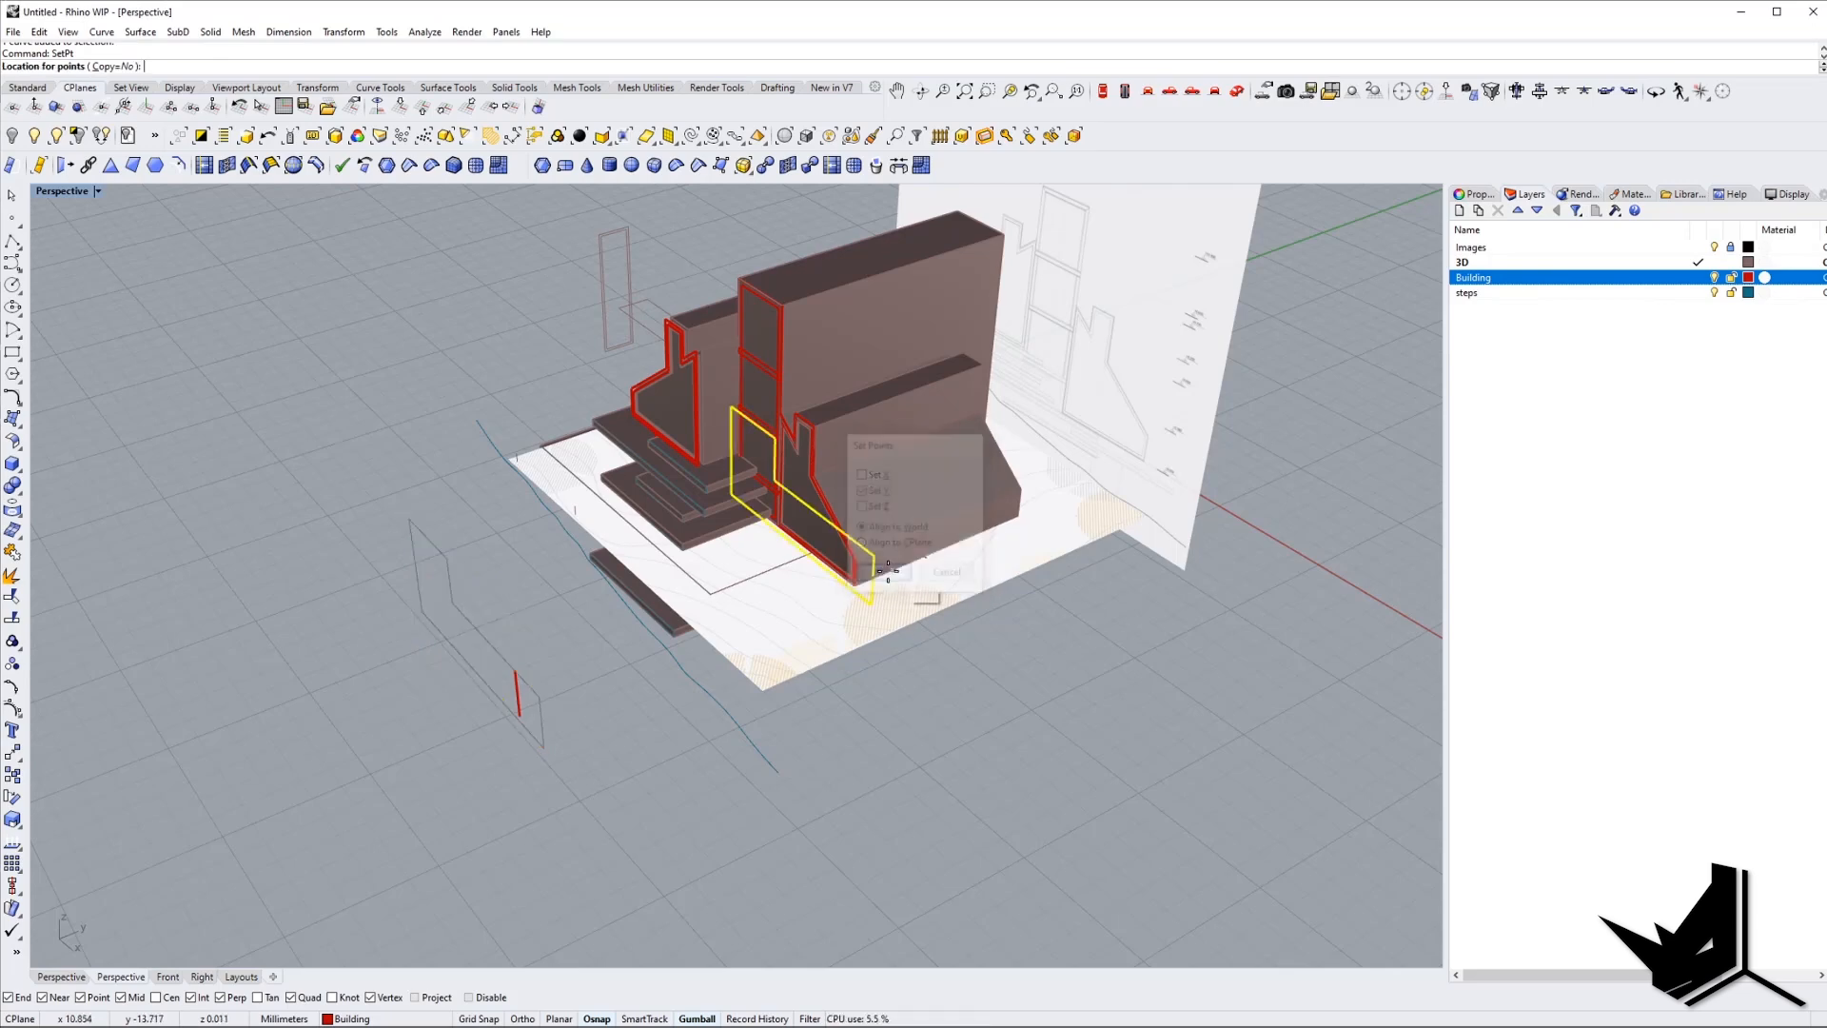
scroll(837, 604, "up", 5)
left_click(828, 602)
Extrude the base outline with ExtrudeCrv back to the rear corner of the lower side house.
right_click_drag(828, 605, 728, 657)
type("ES")
key("Return")
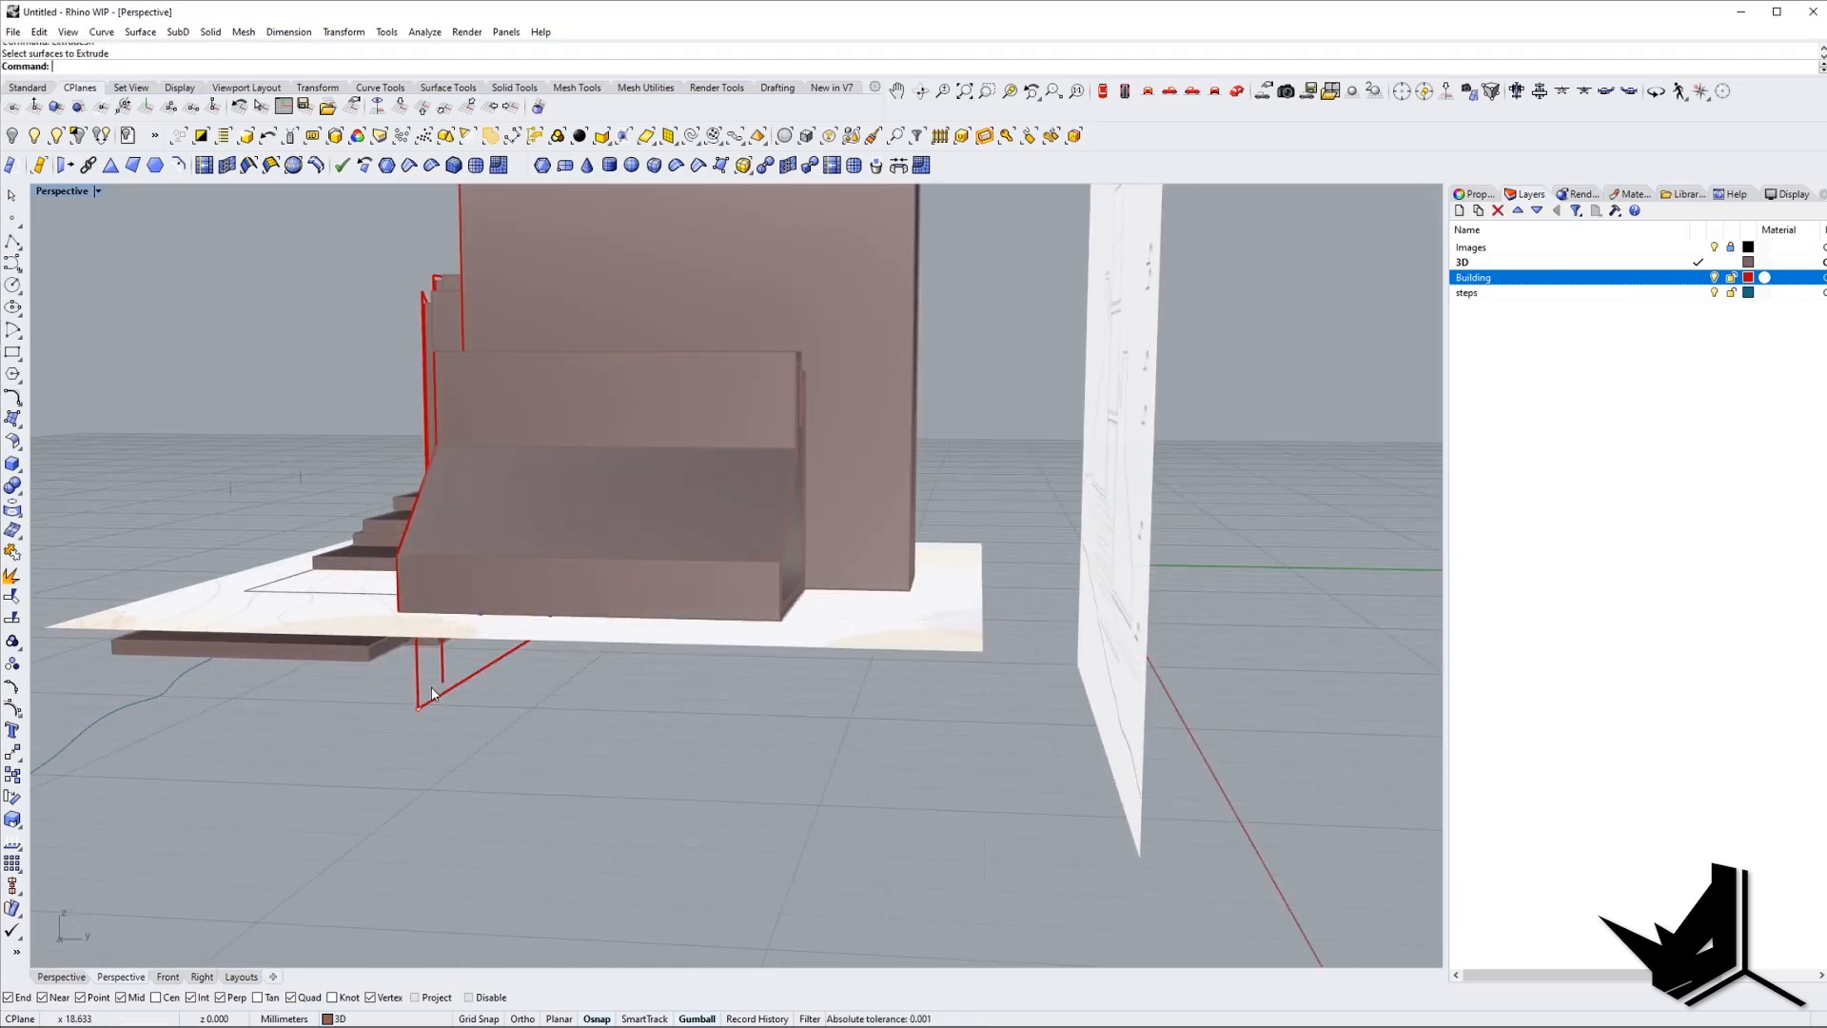
right_click_drag(407, 704, 662, 700)
type("ES")
key("Return")
left_click(460, 693)
key("Return")
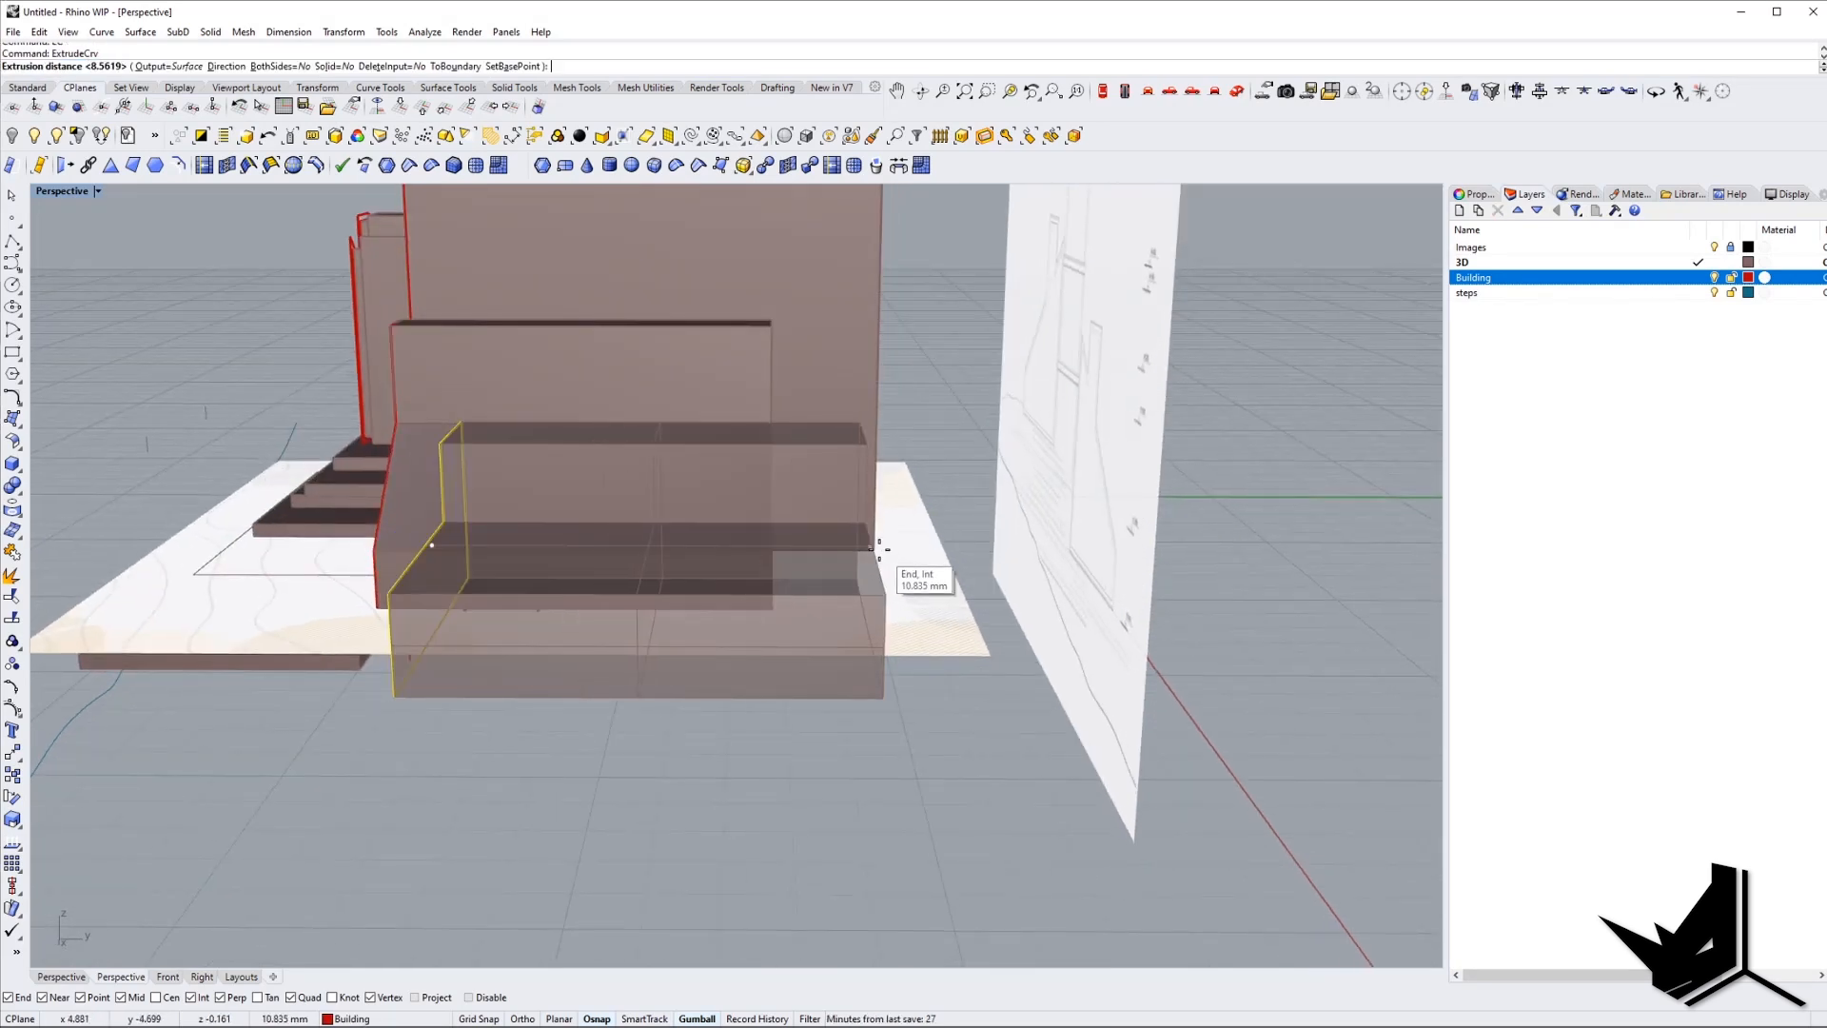
left_click(777, 614)
Cap the extruded base volume under the building into a closed solid.
right_click_drag(777, 614, 704, 645)
left_click(746, 691)
left_click(769, 710)
left_click(828, 819)
right_click_drag(828, 837, 880, 794)
left_click_drag(885, 795, 747, 728)
right_click_drag(743, 728, 690, 657)
type("cap")
key("Return")
key("Escape")
left_click(690, 656)
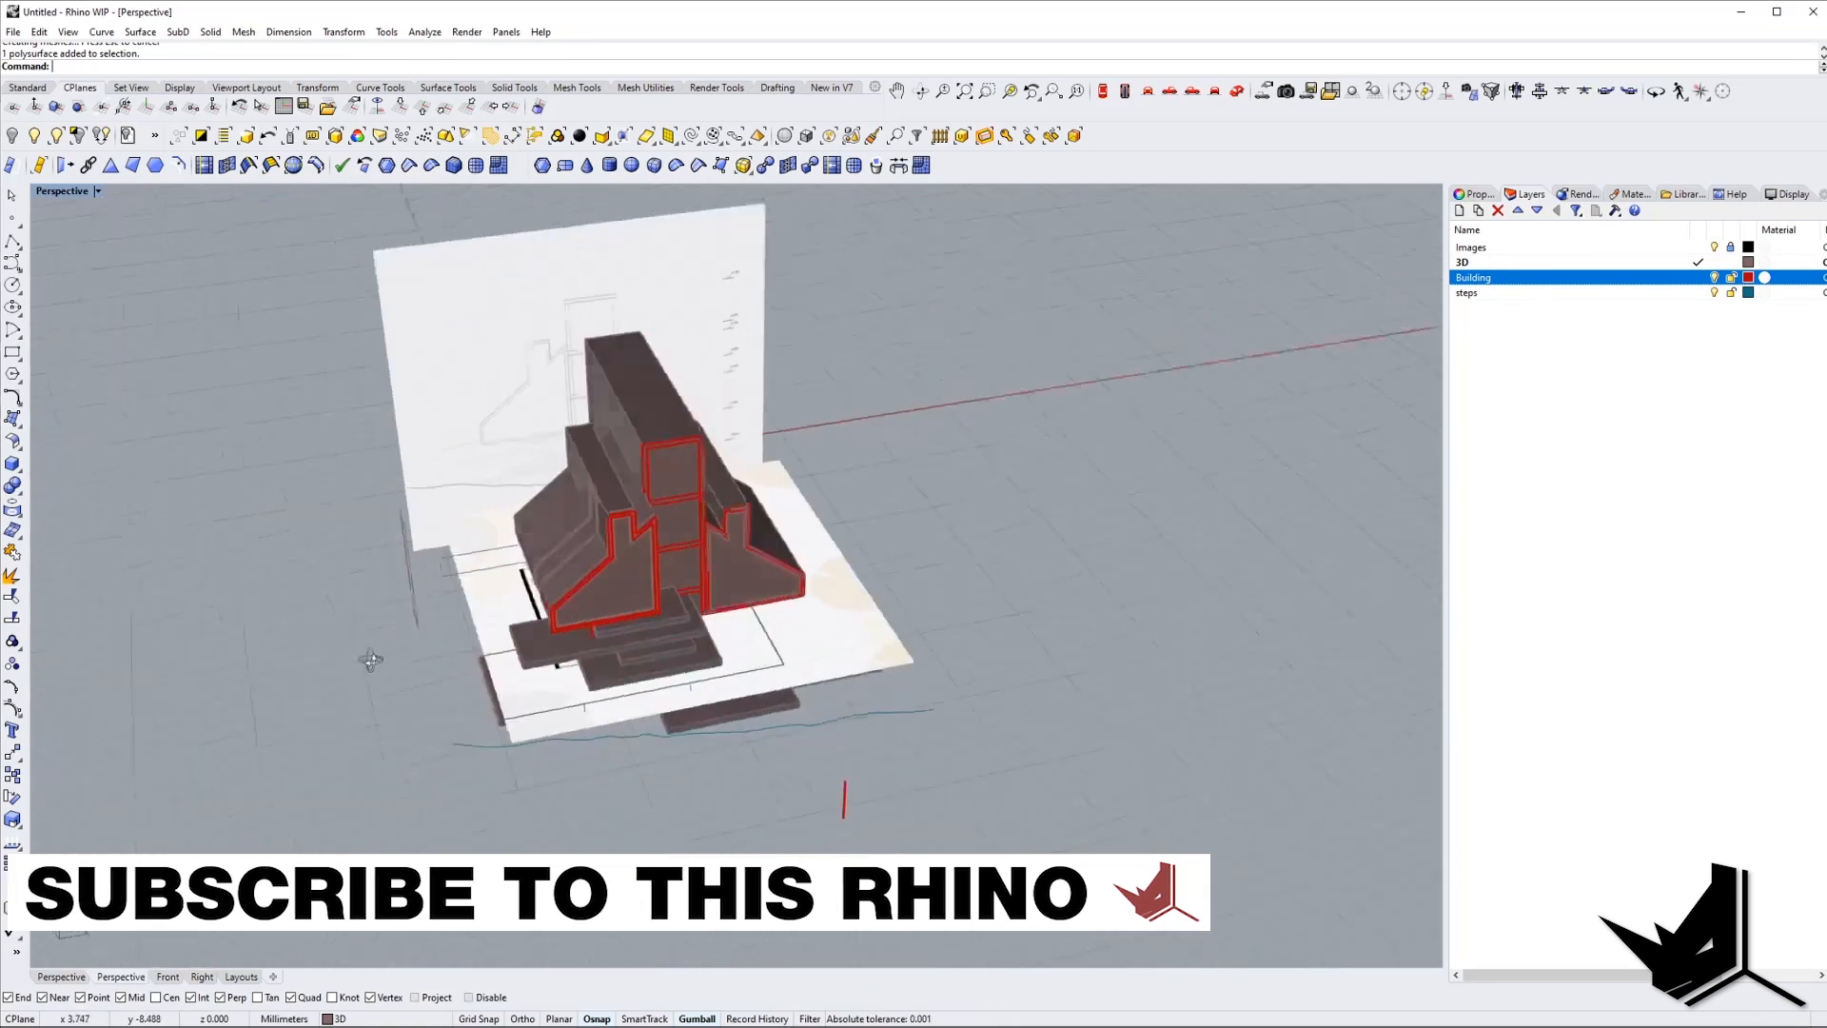
Unlock the locked objects and hide the horizontal plan image surface beneath the building.
mouse_move(647, 571)
right_mouse_down()
mouse_move(552, 562)
mouse_move(628, 573)
right_mouse_up()
left_click(862, 711)
type("Unlock")
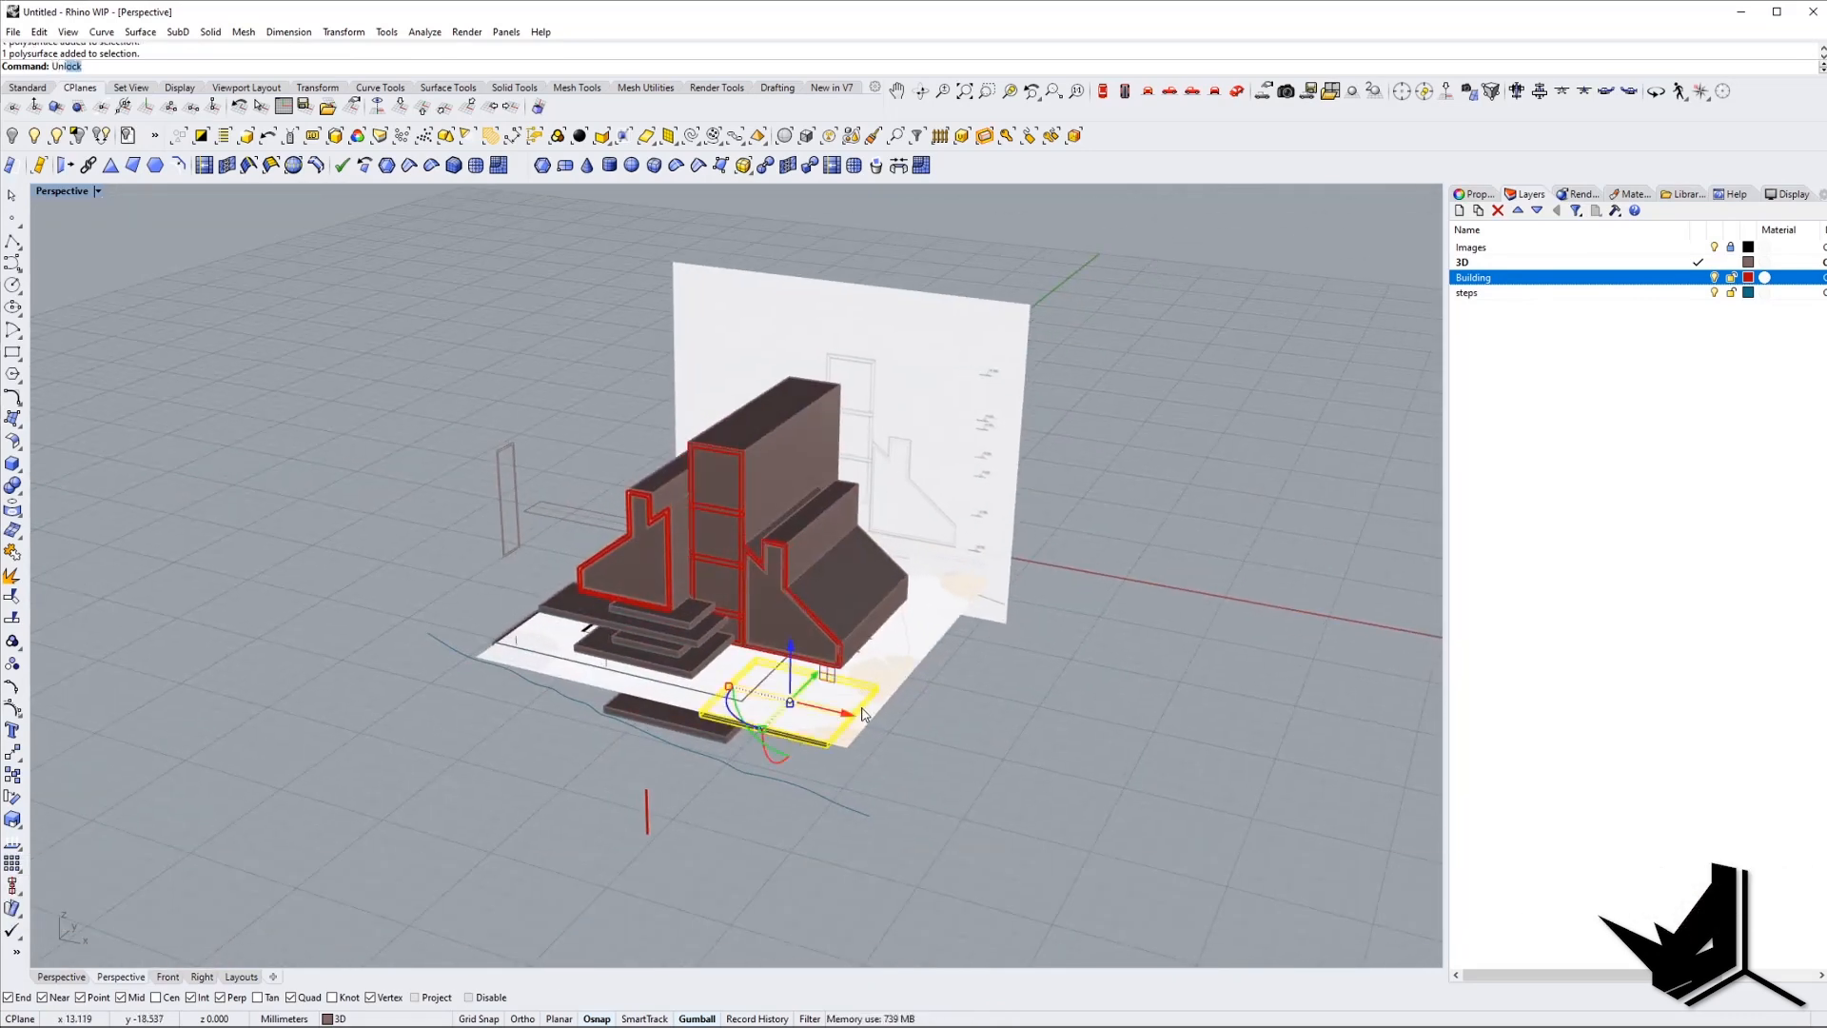
key("Return")
right_click_drag(839, 661, 914, 656)
left_click(941, 584)
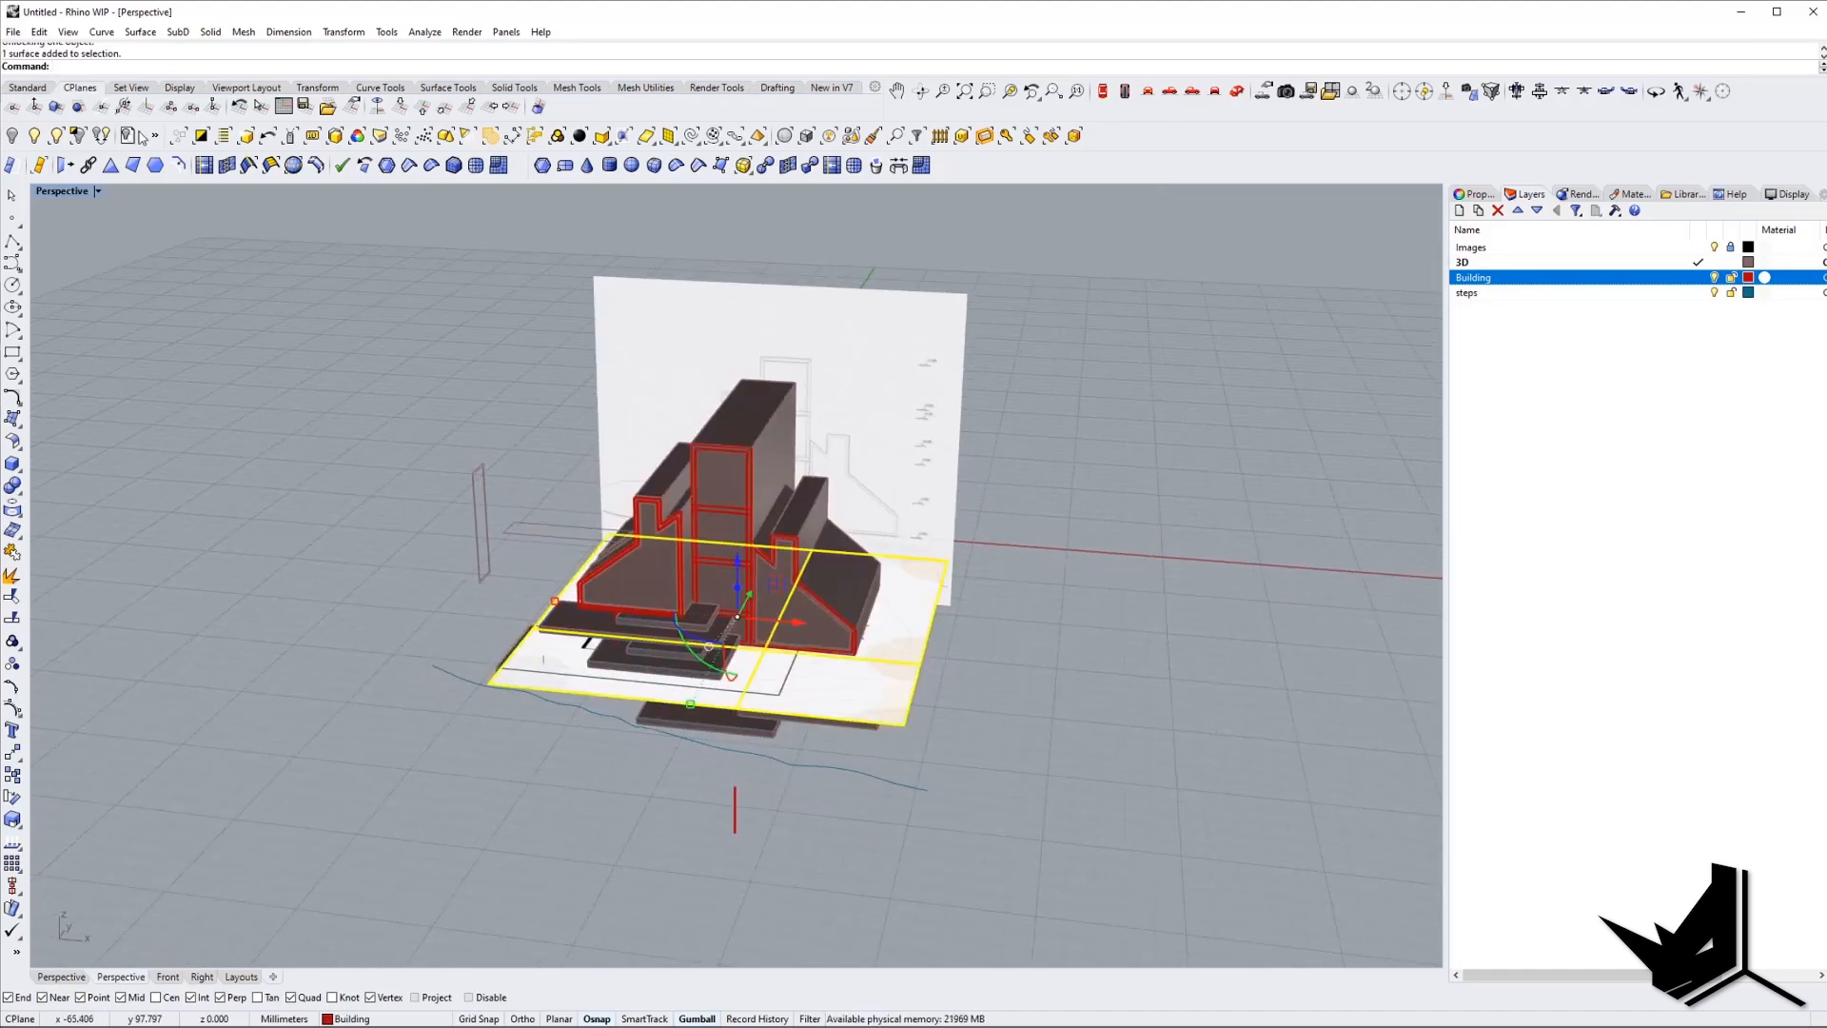
left_click(14, 139)
right_click_drag(718, 567, 766, 571)
right_click_drag(487, 566, 631, 379)
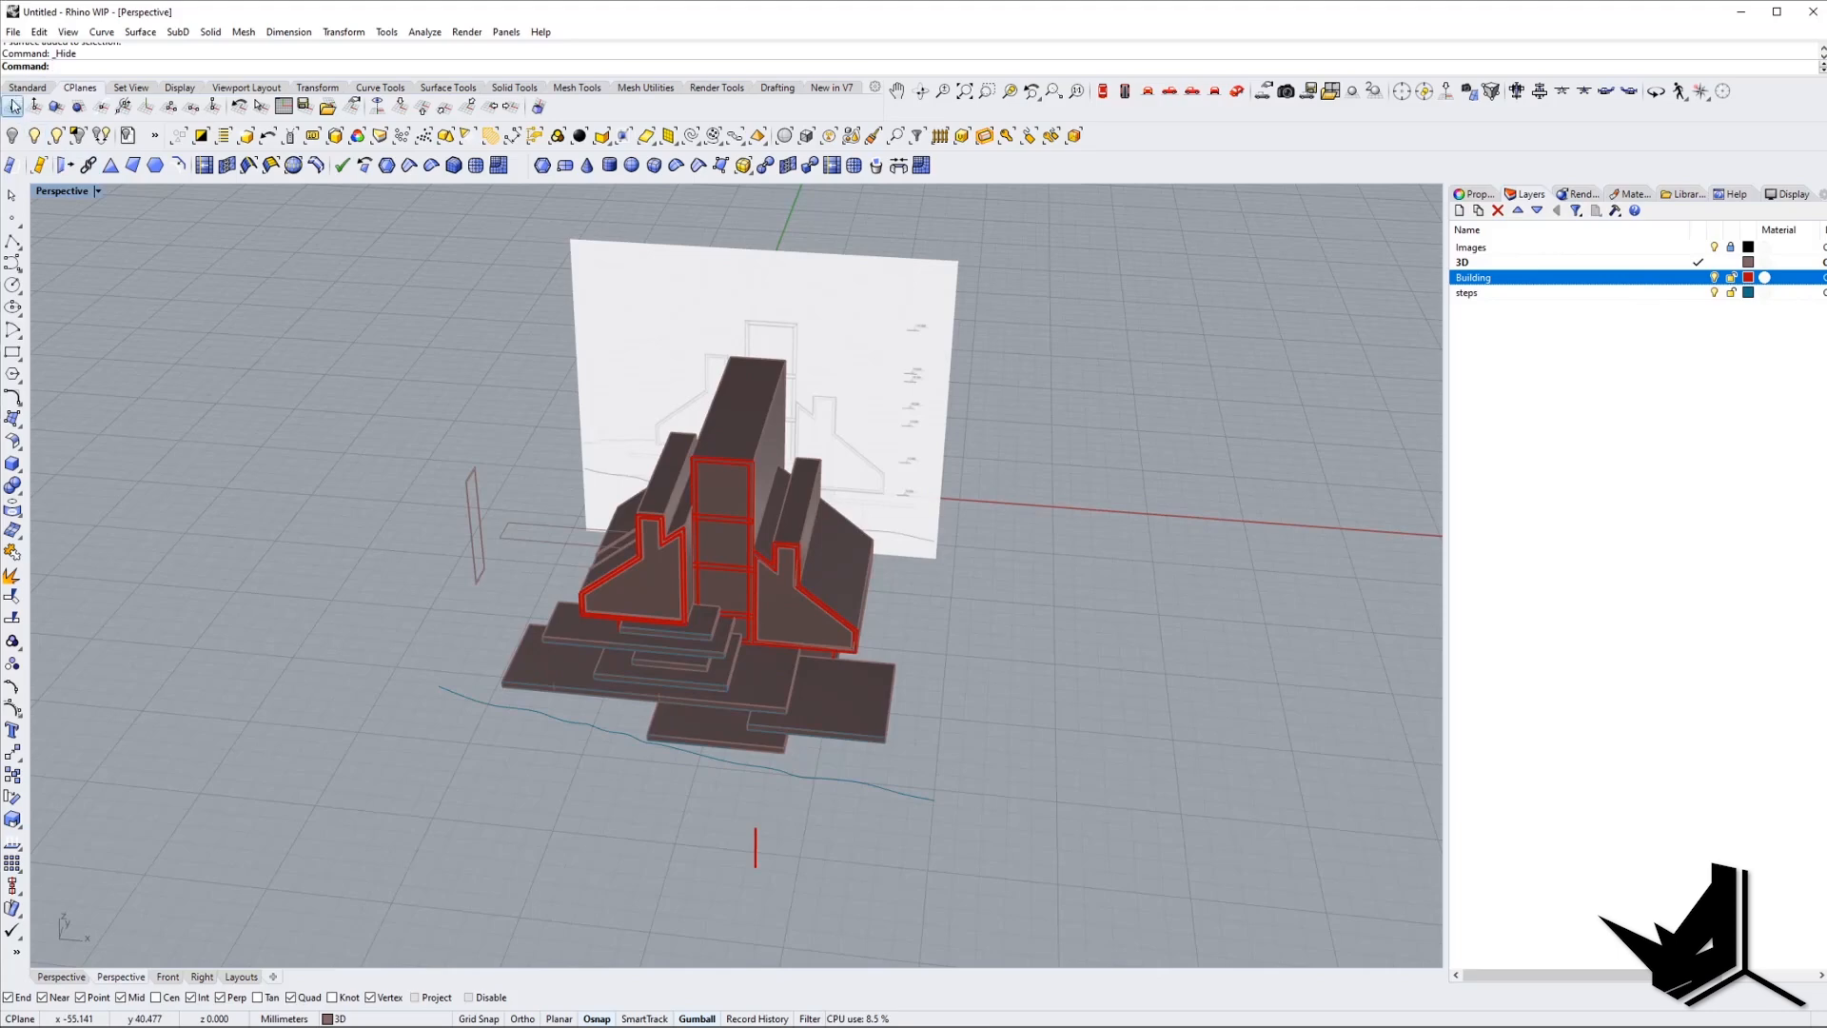
Turn off the Images and Building layers so that only the modelled geometry and step curves stay on.
left_click(1716, 247)
right_click_drag(1231, 438, 717, 575)
scroll(718, 574, "up", 5)
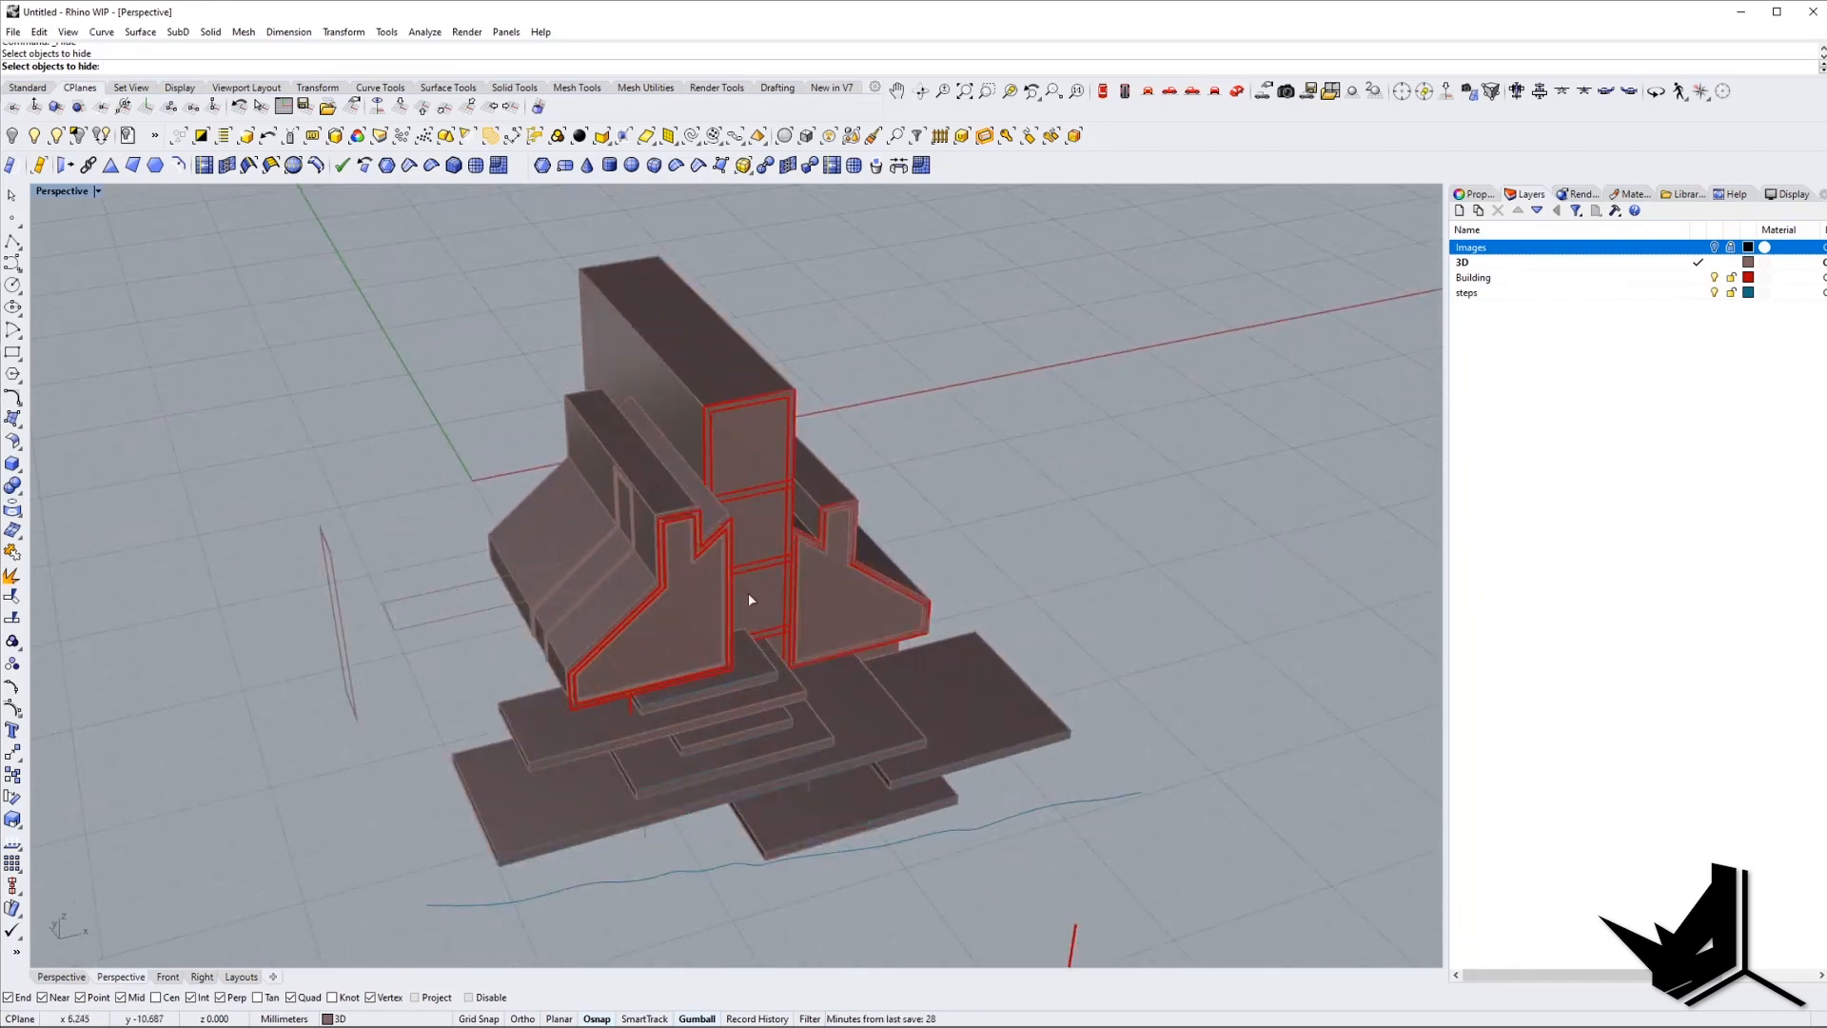
right_click_drag(824, 641, 854, 625)
scroll(748, 542, "up", 5)
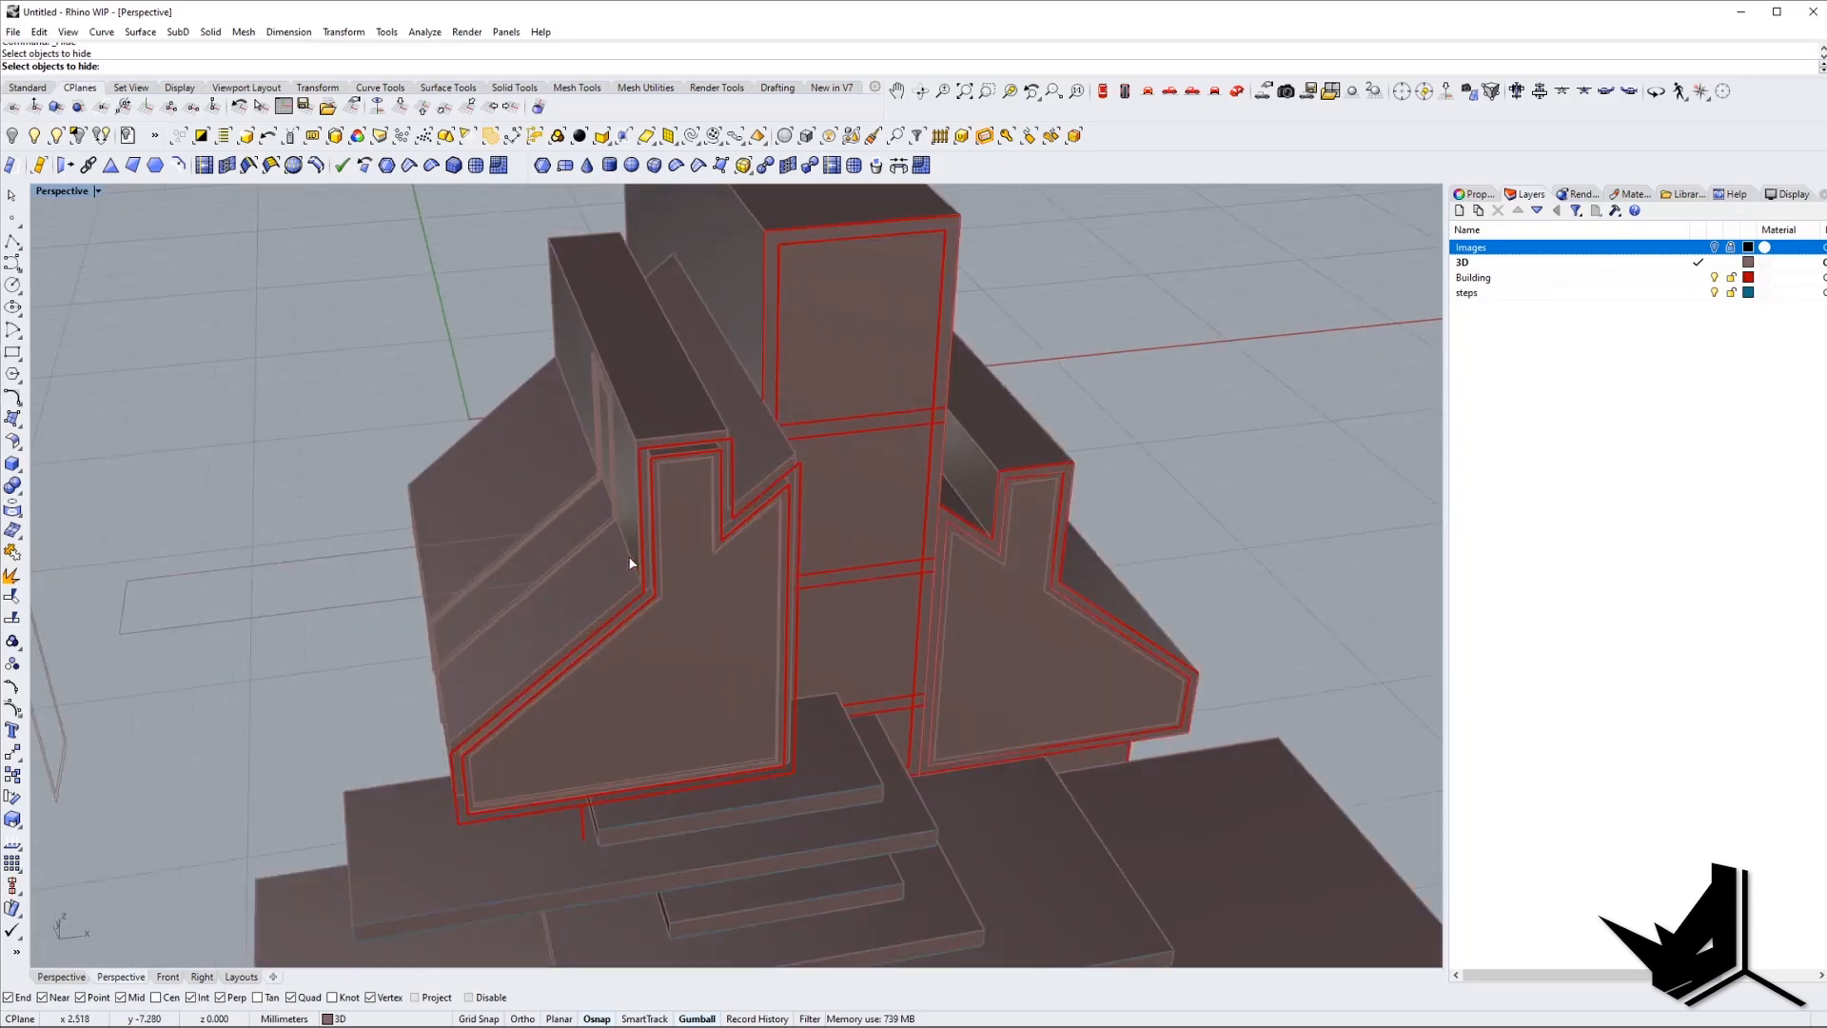
left_click(1716, 278)
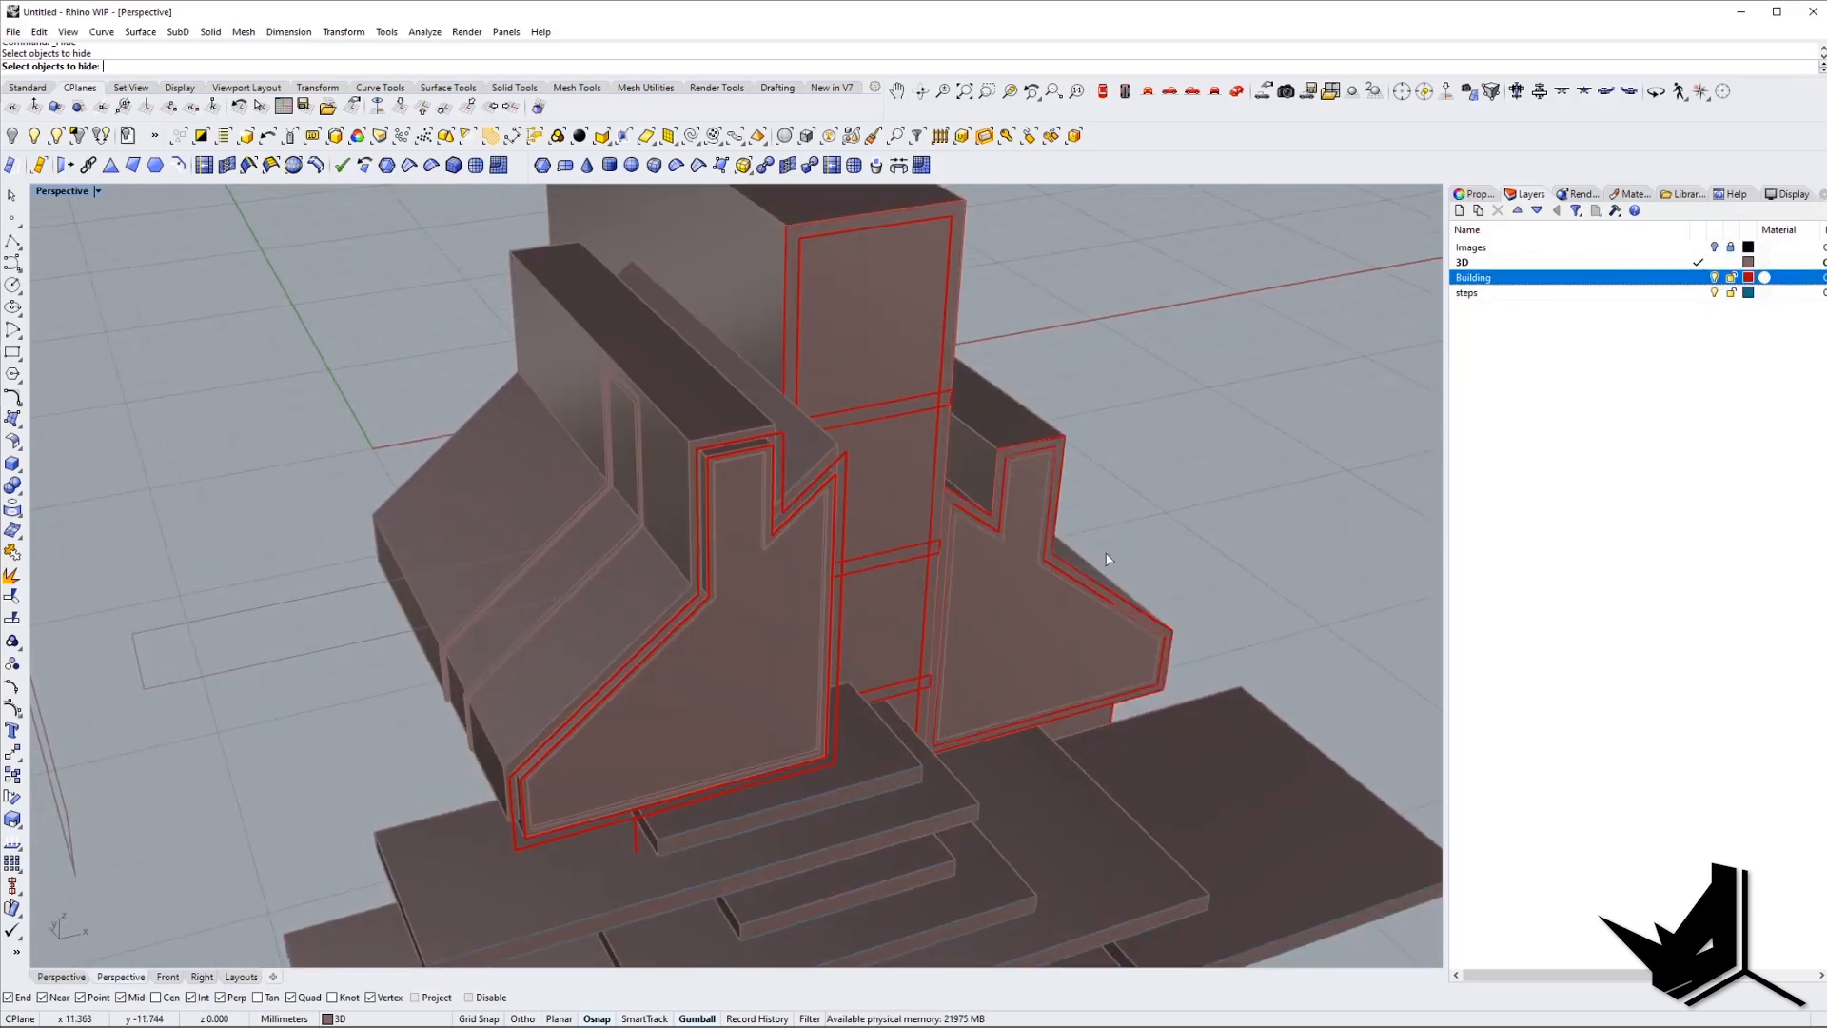
left_click(1716, 279)
right_click_drag(747, 516, 891, 704)
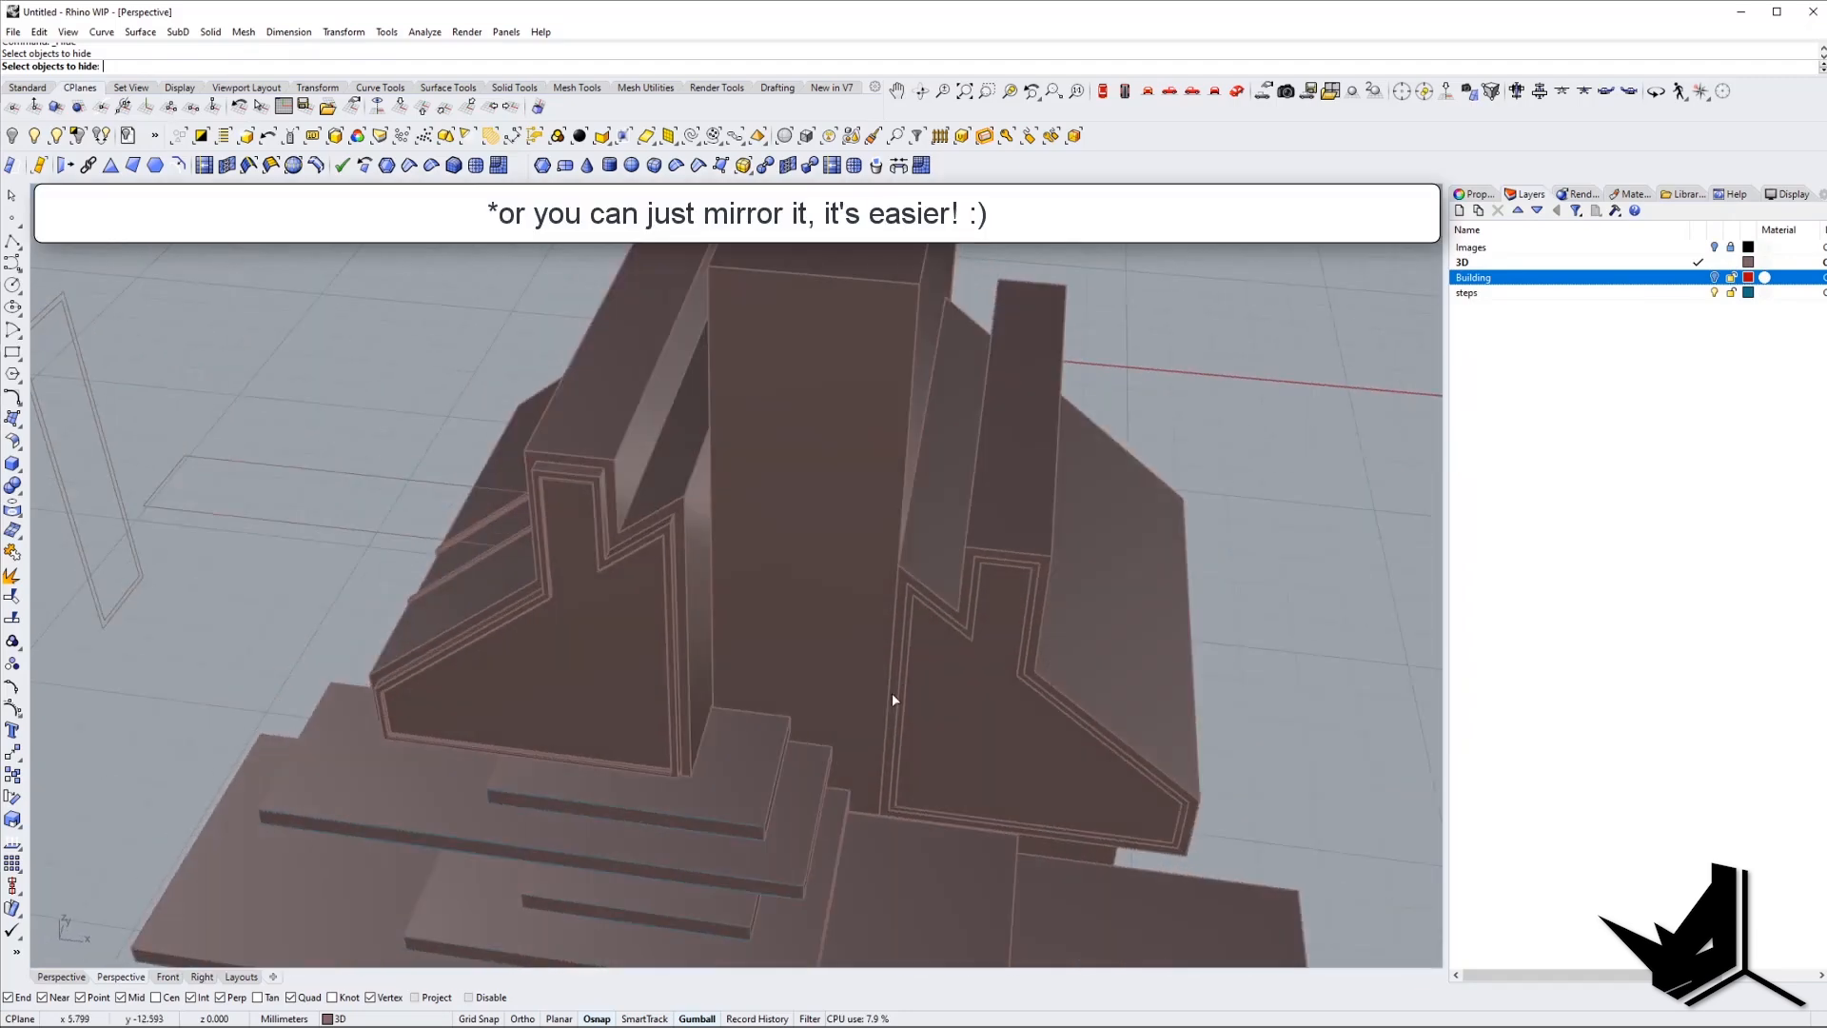
scroll(892, 703, "down", 2)
left_click(805, 459)
scroll(804, 459, "down", 5)
key("Return")
Examine the front frames of the model and compare the facade and steps with the reference photo 4.jpeg in Photos.
right_click_drag(773, 477, 451, 530)
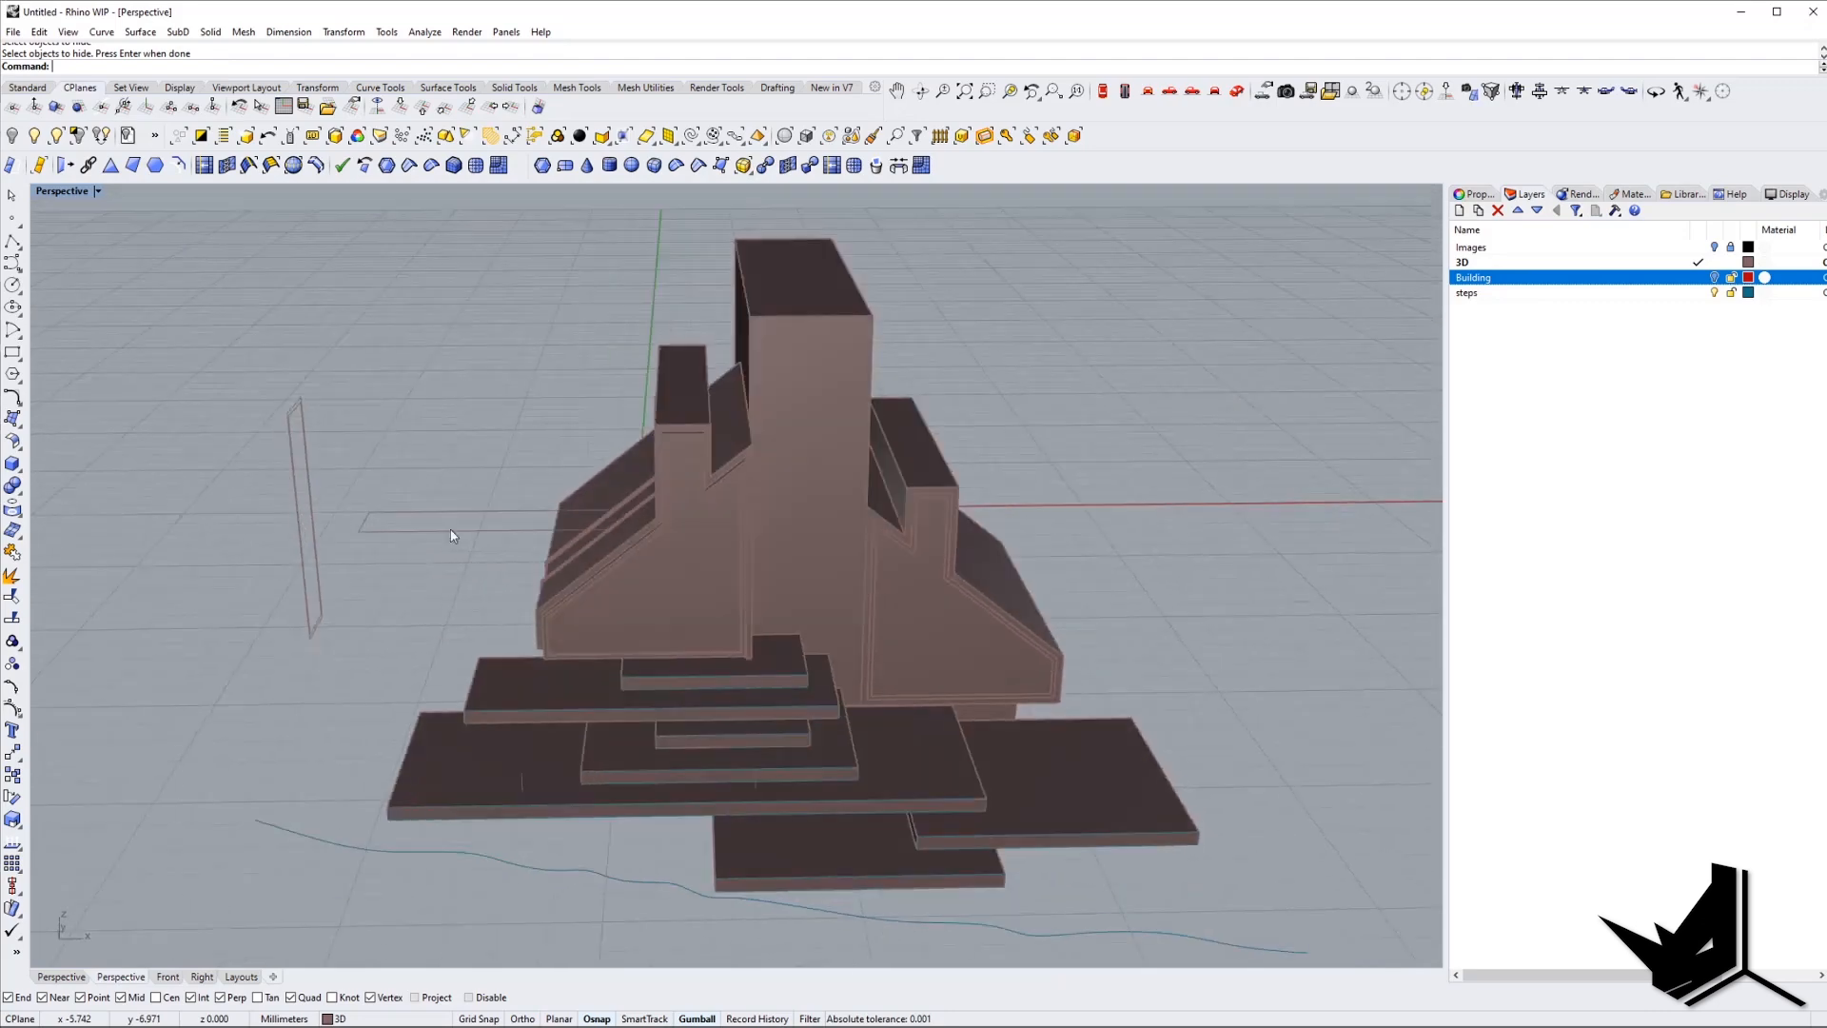
scroll(733, 477, "up", 4)
right_click_drag(734, 477, 583, 492)
scroll(548, 522, "up", 3)
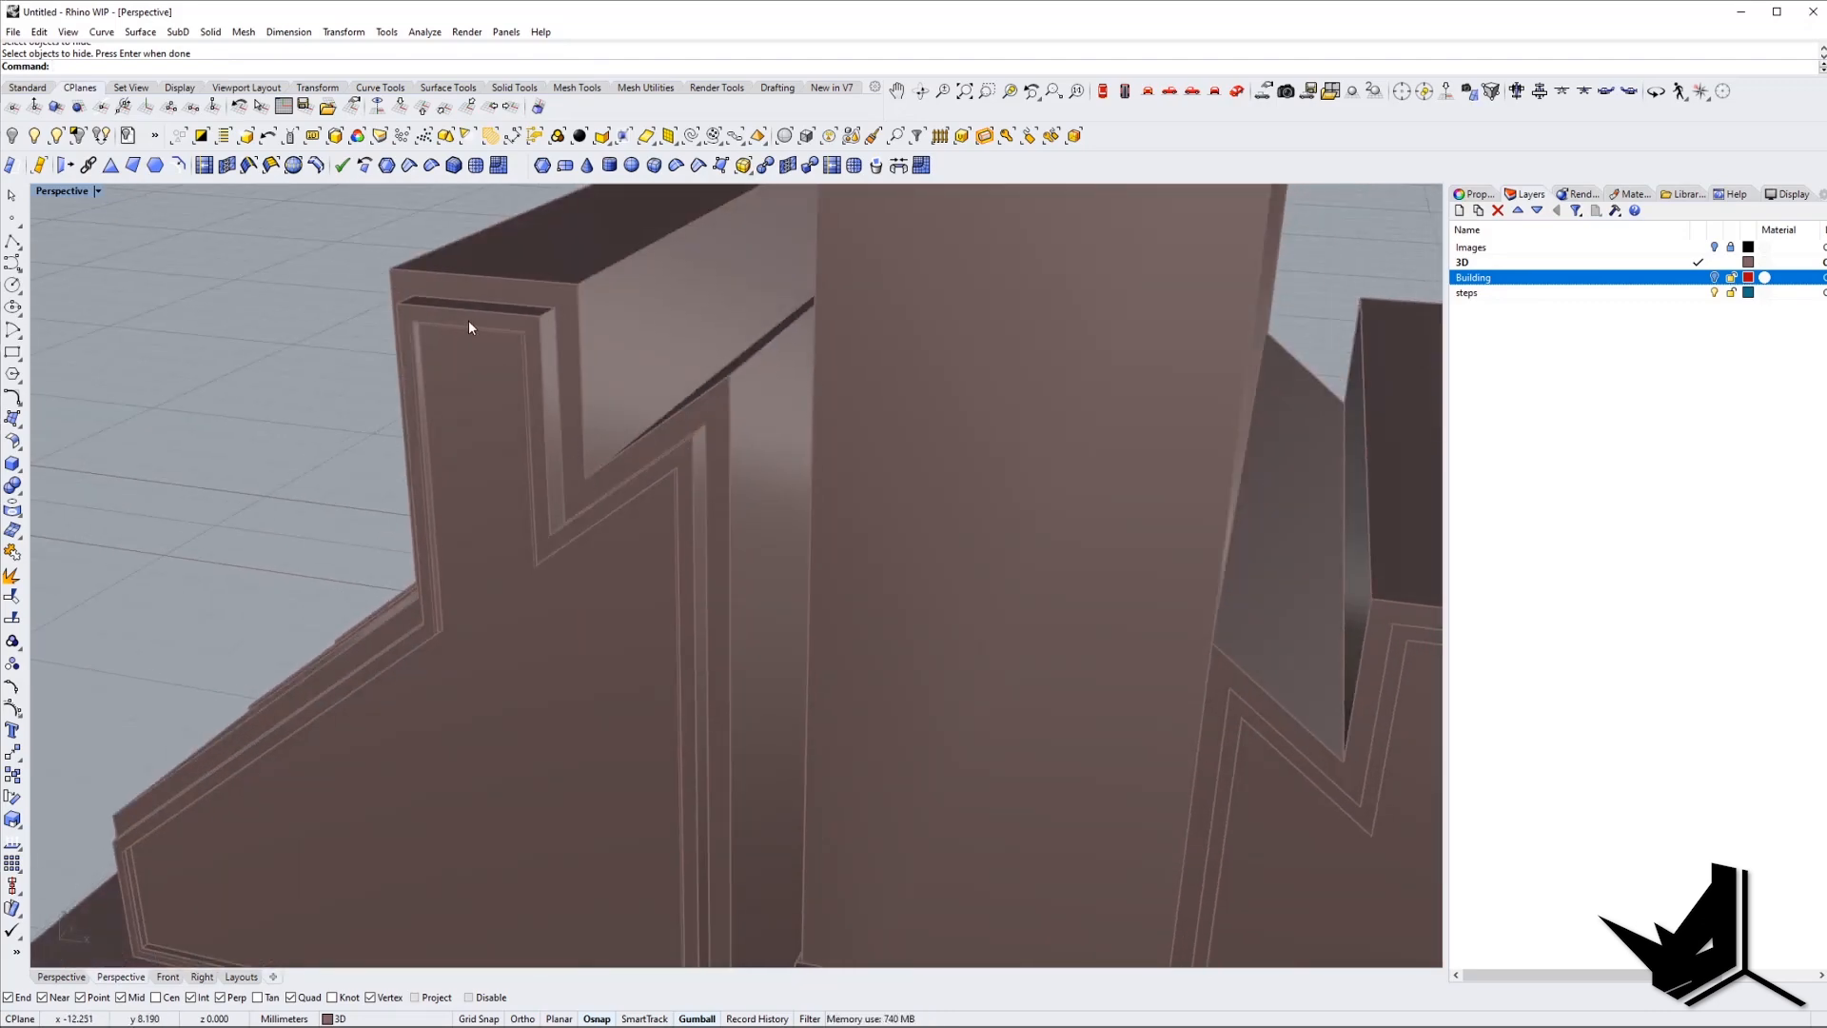
scroll(468, 321, "down", 6)
right_click_drag(578, 423, 711, 473)
left_click_drag(0, 342, 835, 372)
key("Right")
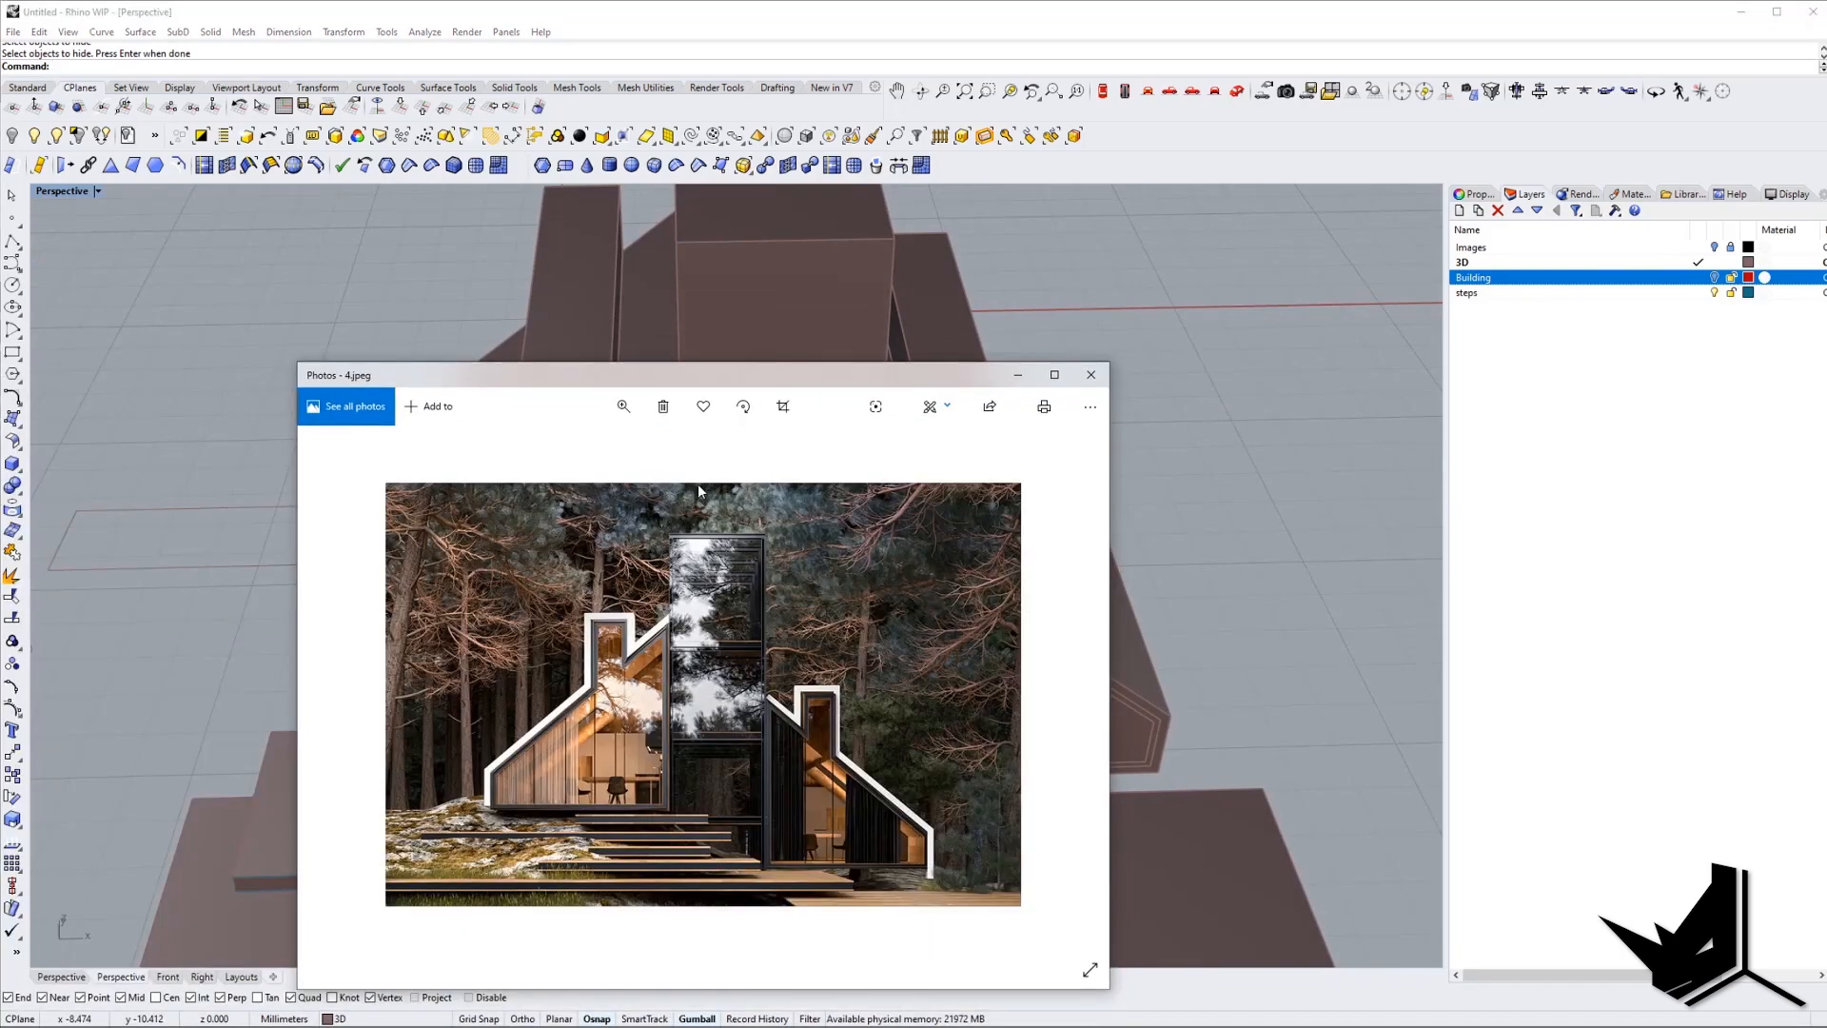
scroll(768, 518, "up", 5)
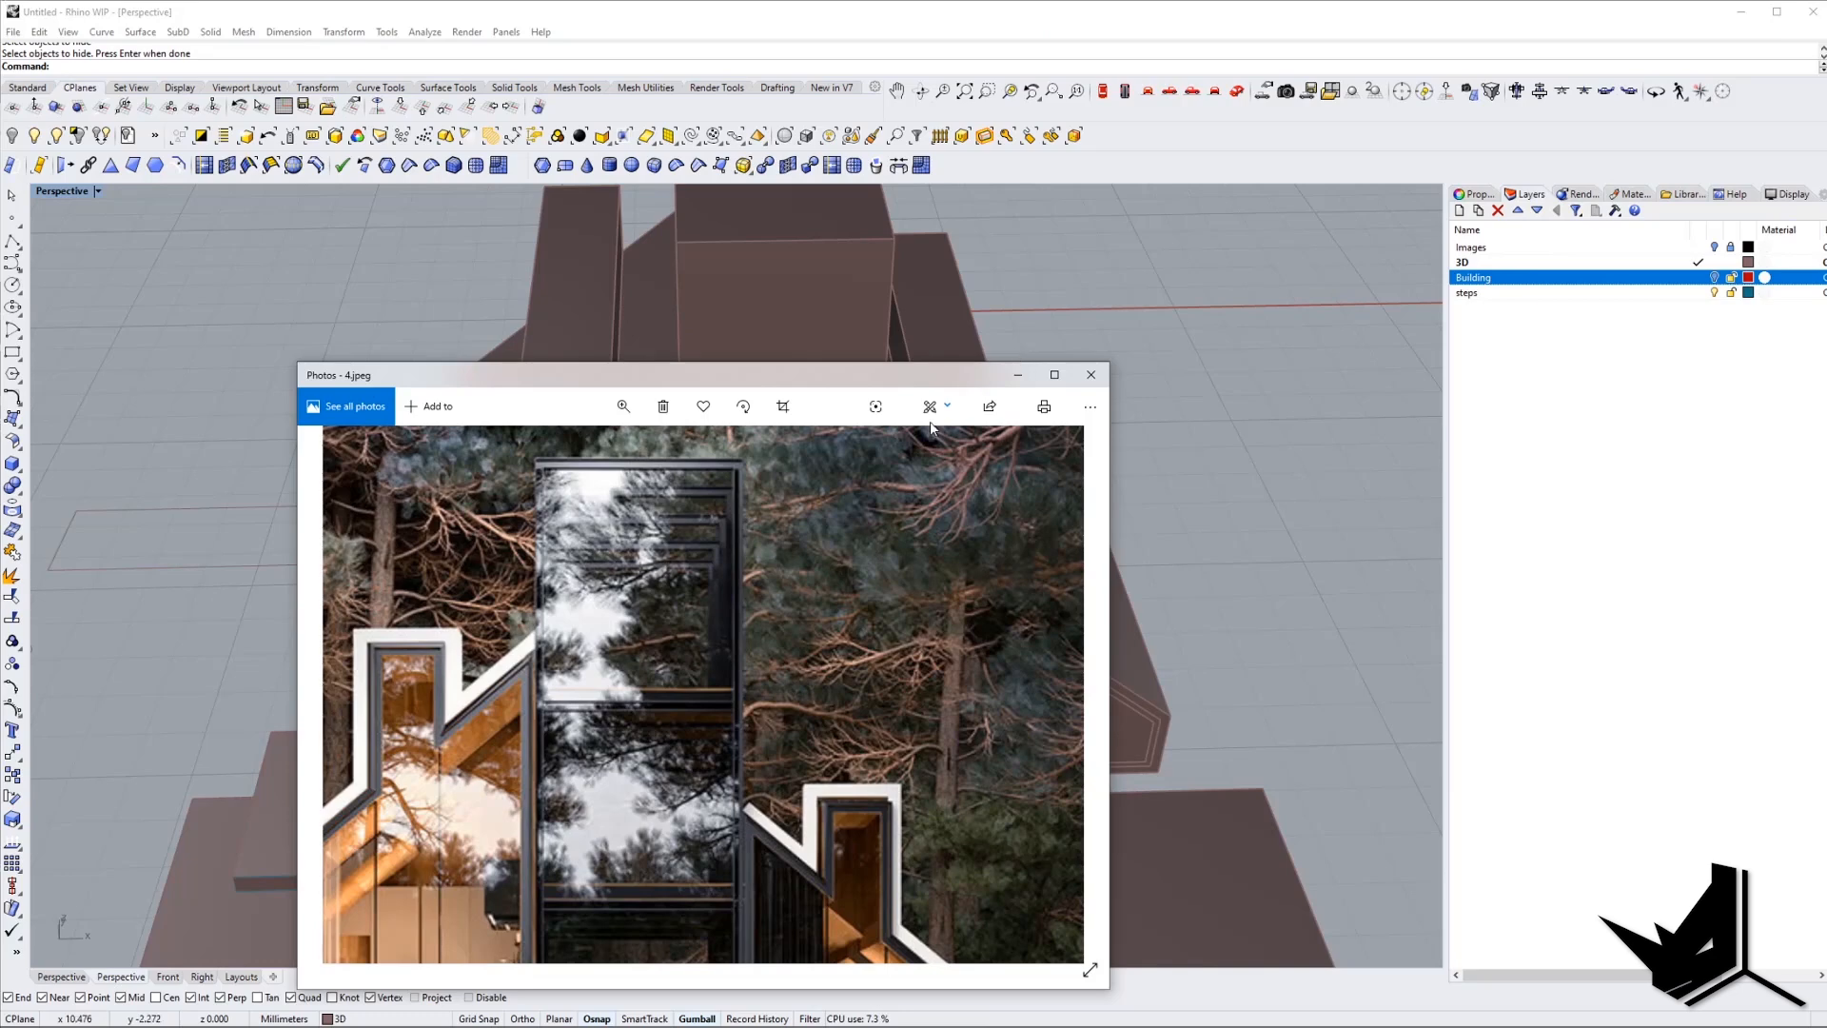
scroll(801, 579, "down", 3)
scroll(757, 666, "up", 3)
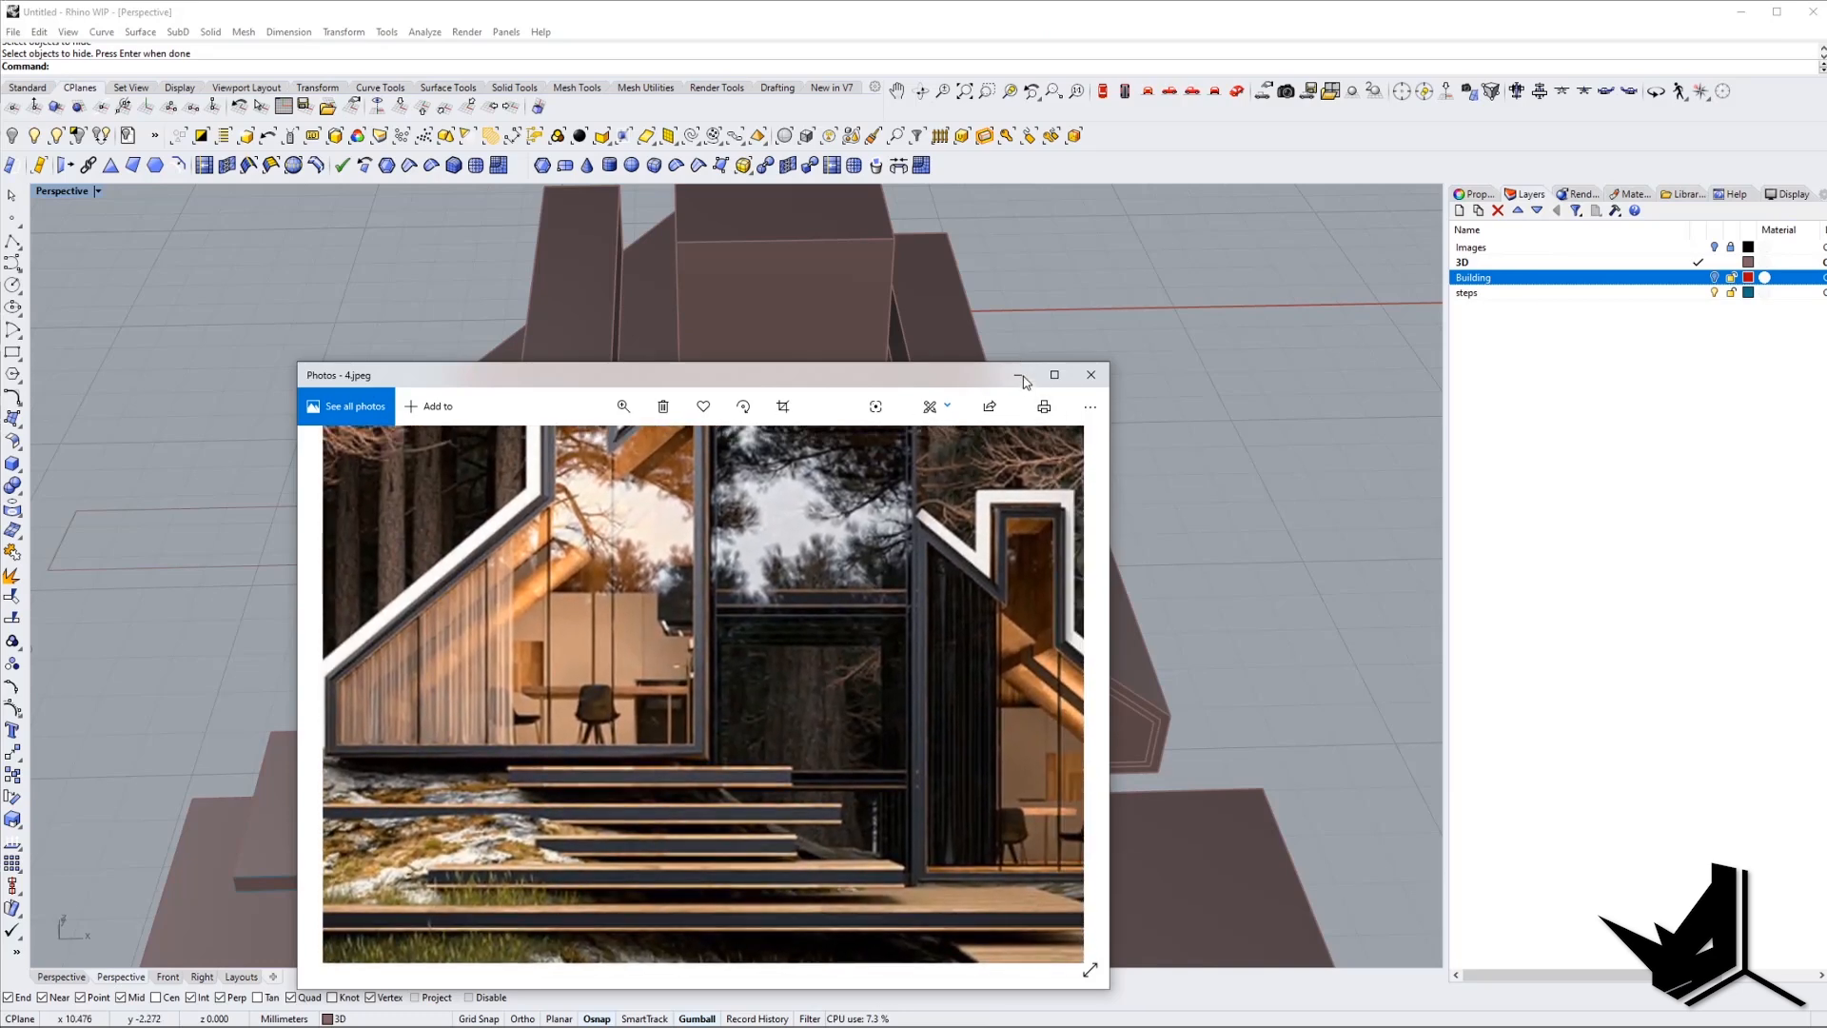
left_click(1019, 377)
Hide the three leftover construction curves beside the left house.
scroll(752, 595, "down", 5)
left_click_drag(404, 601, 407, 601)
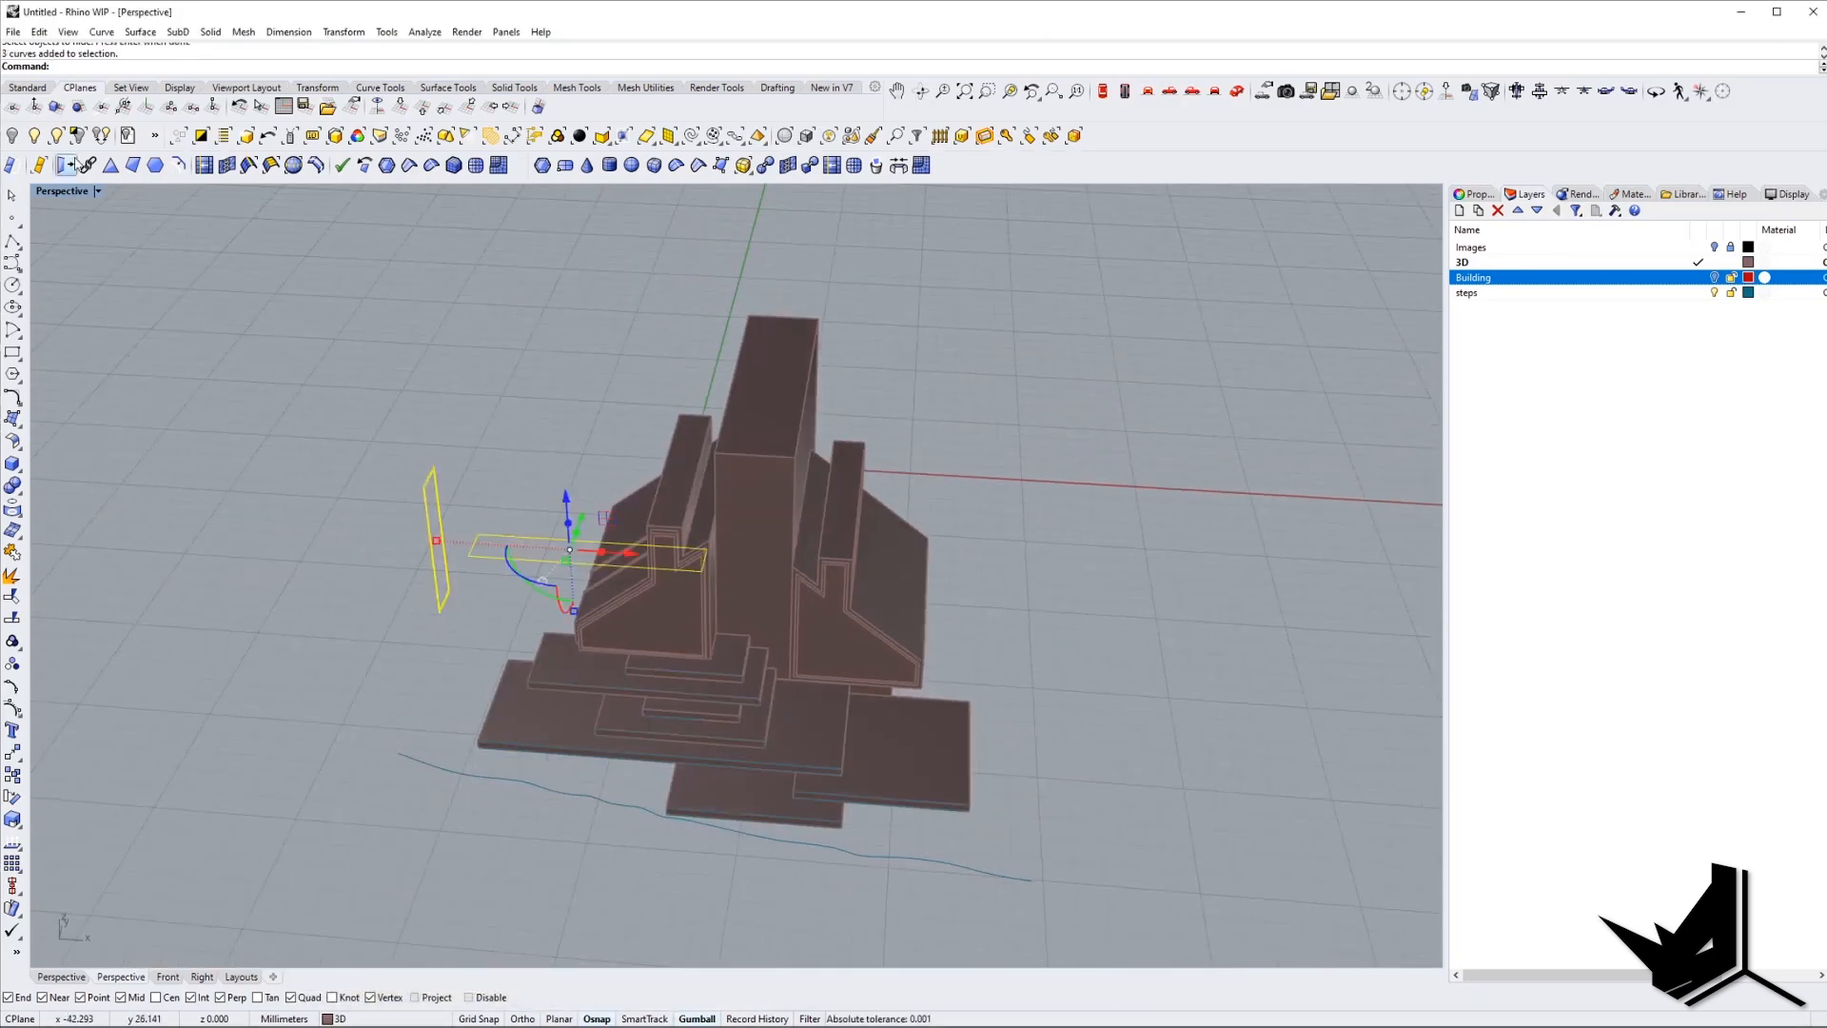
left_click(12, 137)
mouse_move(581, 623)
right_mouse_down()
mouse_move(632, 506)
mouse_move(571, 590)
right_mouse_up()
Move the terrain curve from in front of the steps to behind the building.
left_click_drag(397, 661, 363, 763)
right_click_drag(363, 762, 420, 809)
left_click_drag(644, 761, 1016, 466)
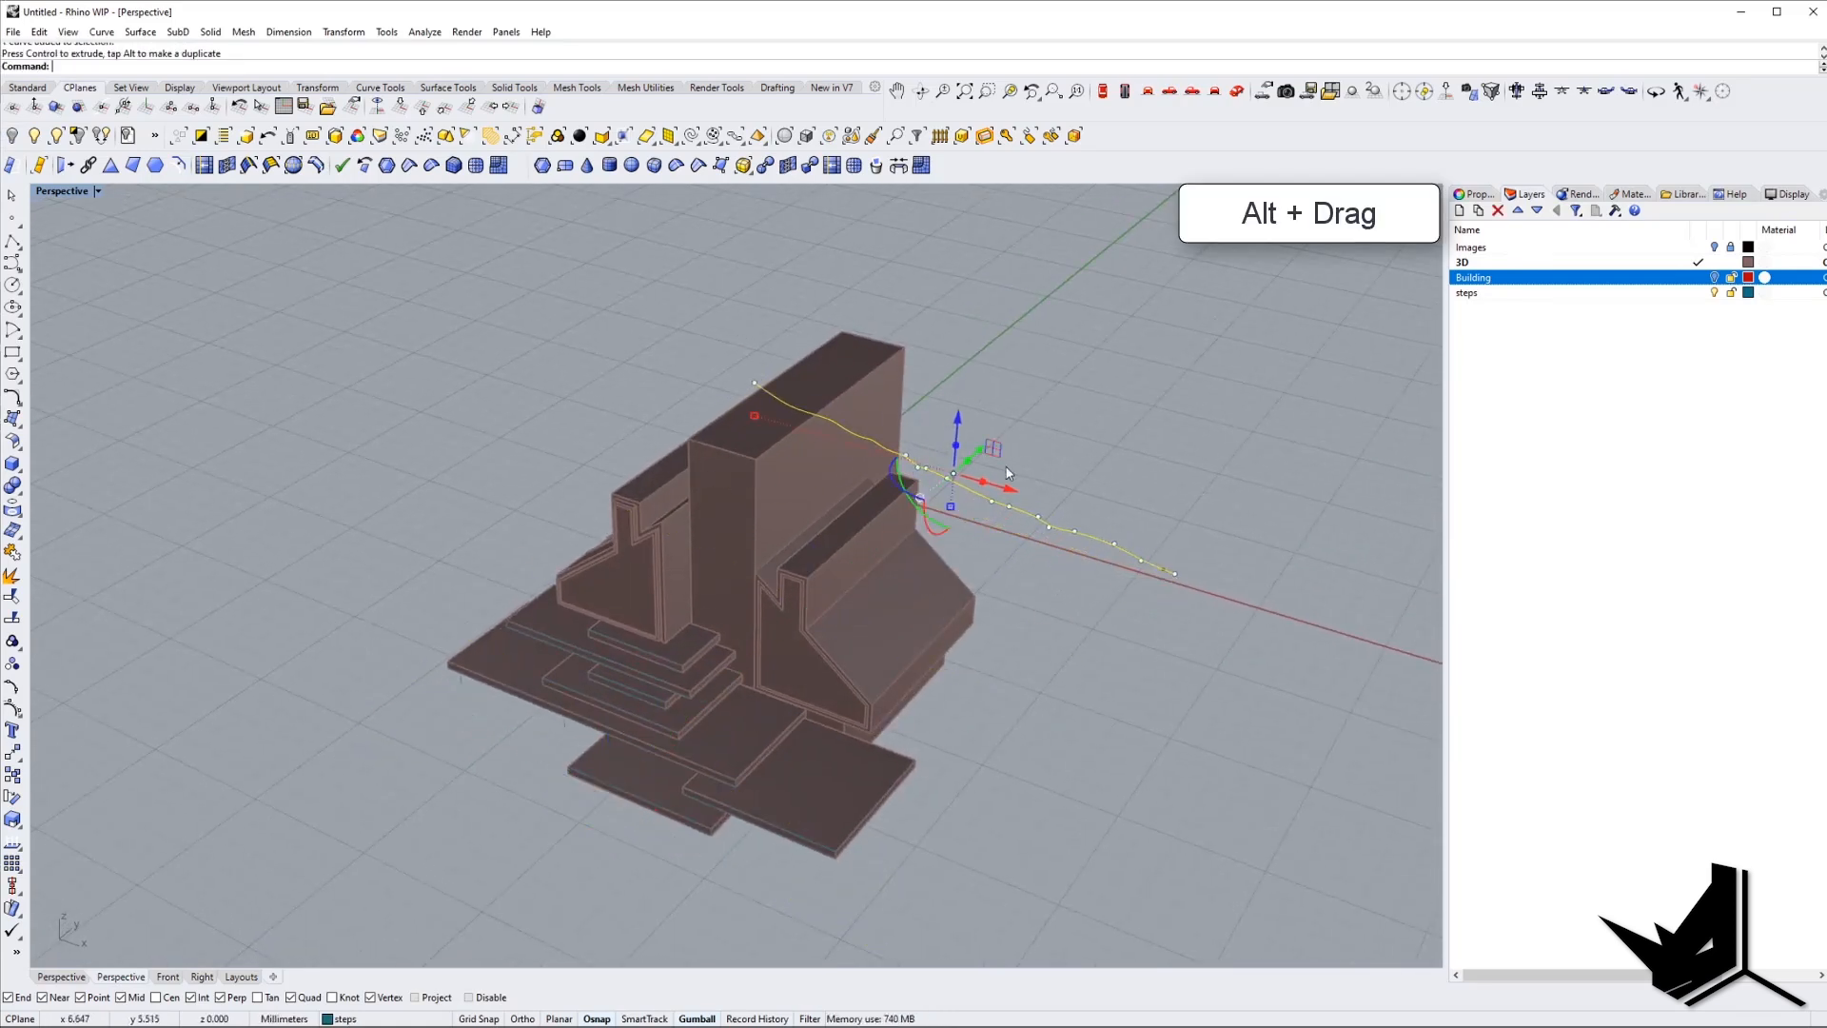
Extrude the terrain curve forward beneath the building and past the steps into a ground surface.
left_click_drag(1176, 630, 1176, 630)
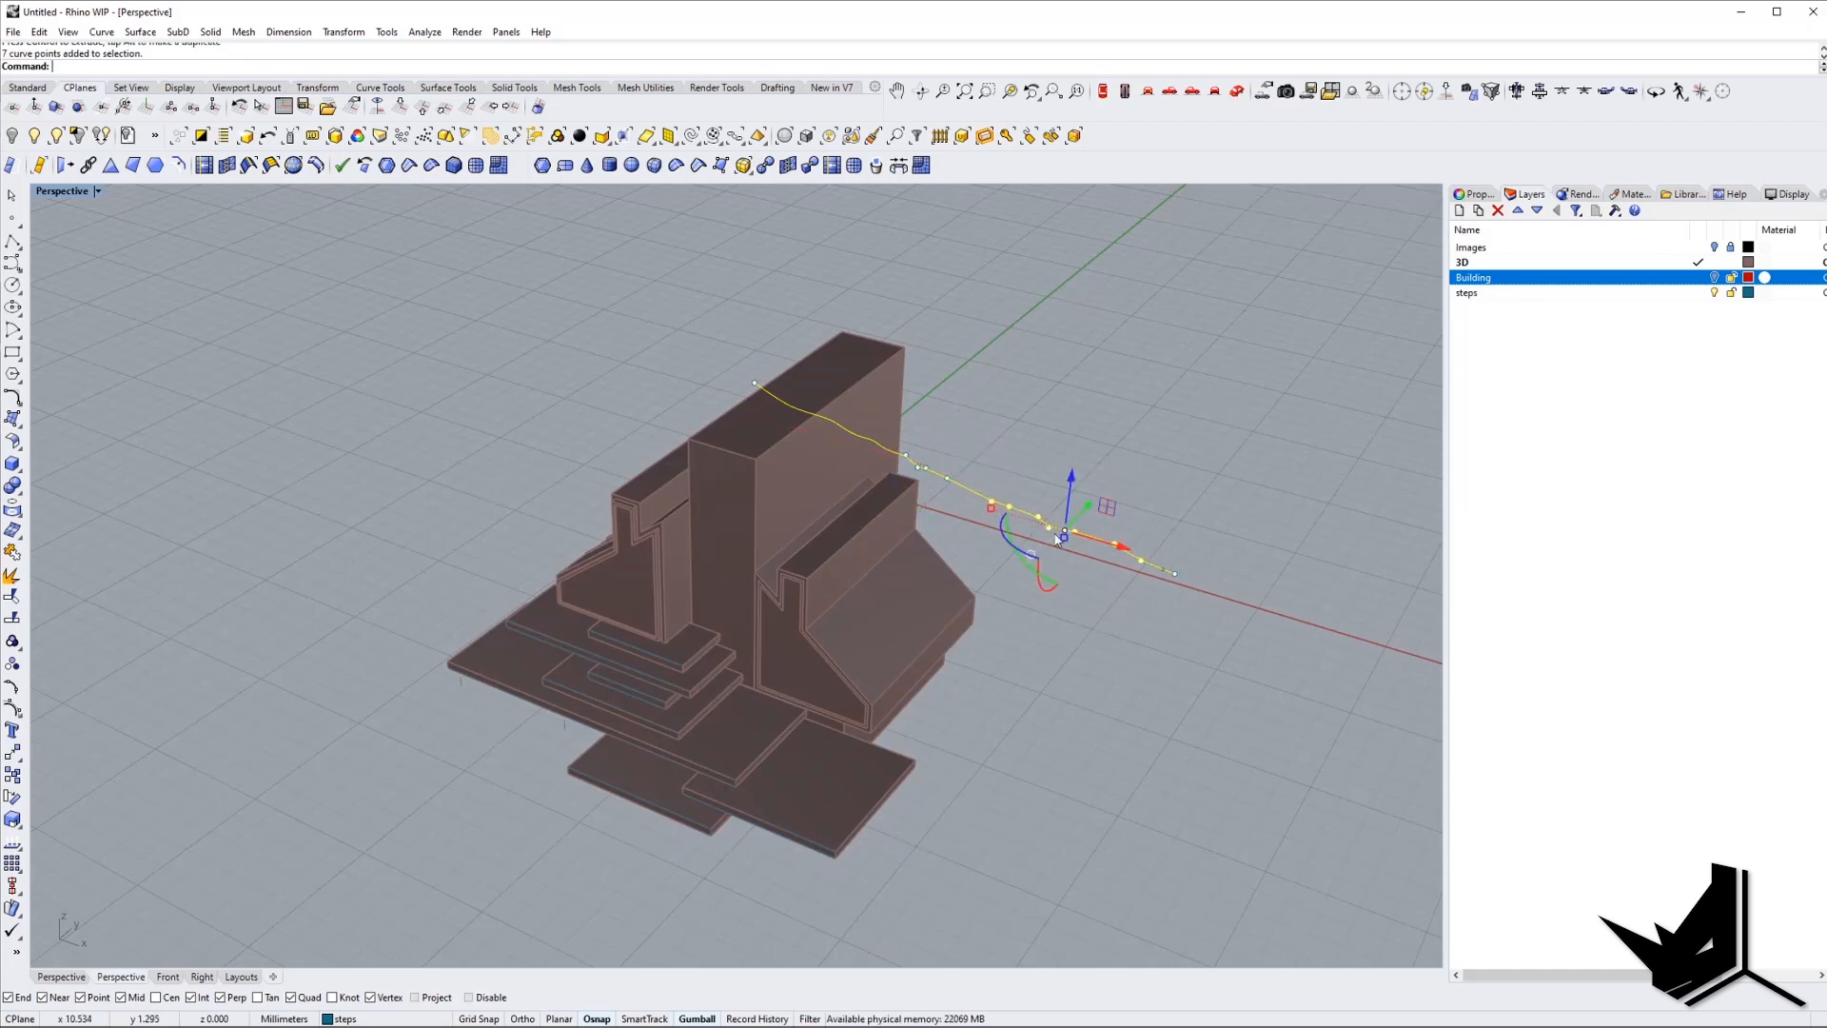
left_click(1062, 535)
left_click_drag(968, 463, 448, 803)
right_click_drag(448, 803, 609, 655)
key("Escape")
scroll(609, 656, "up", 8)
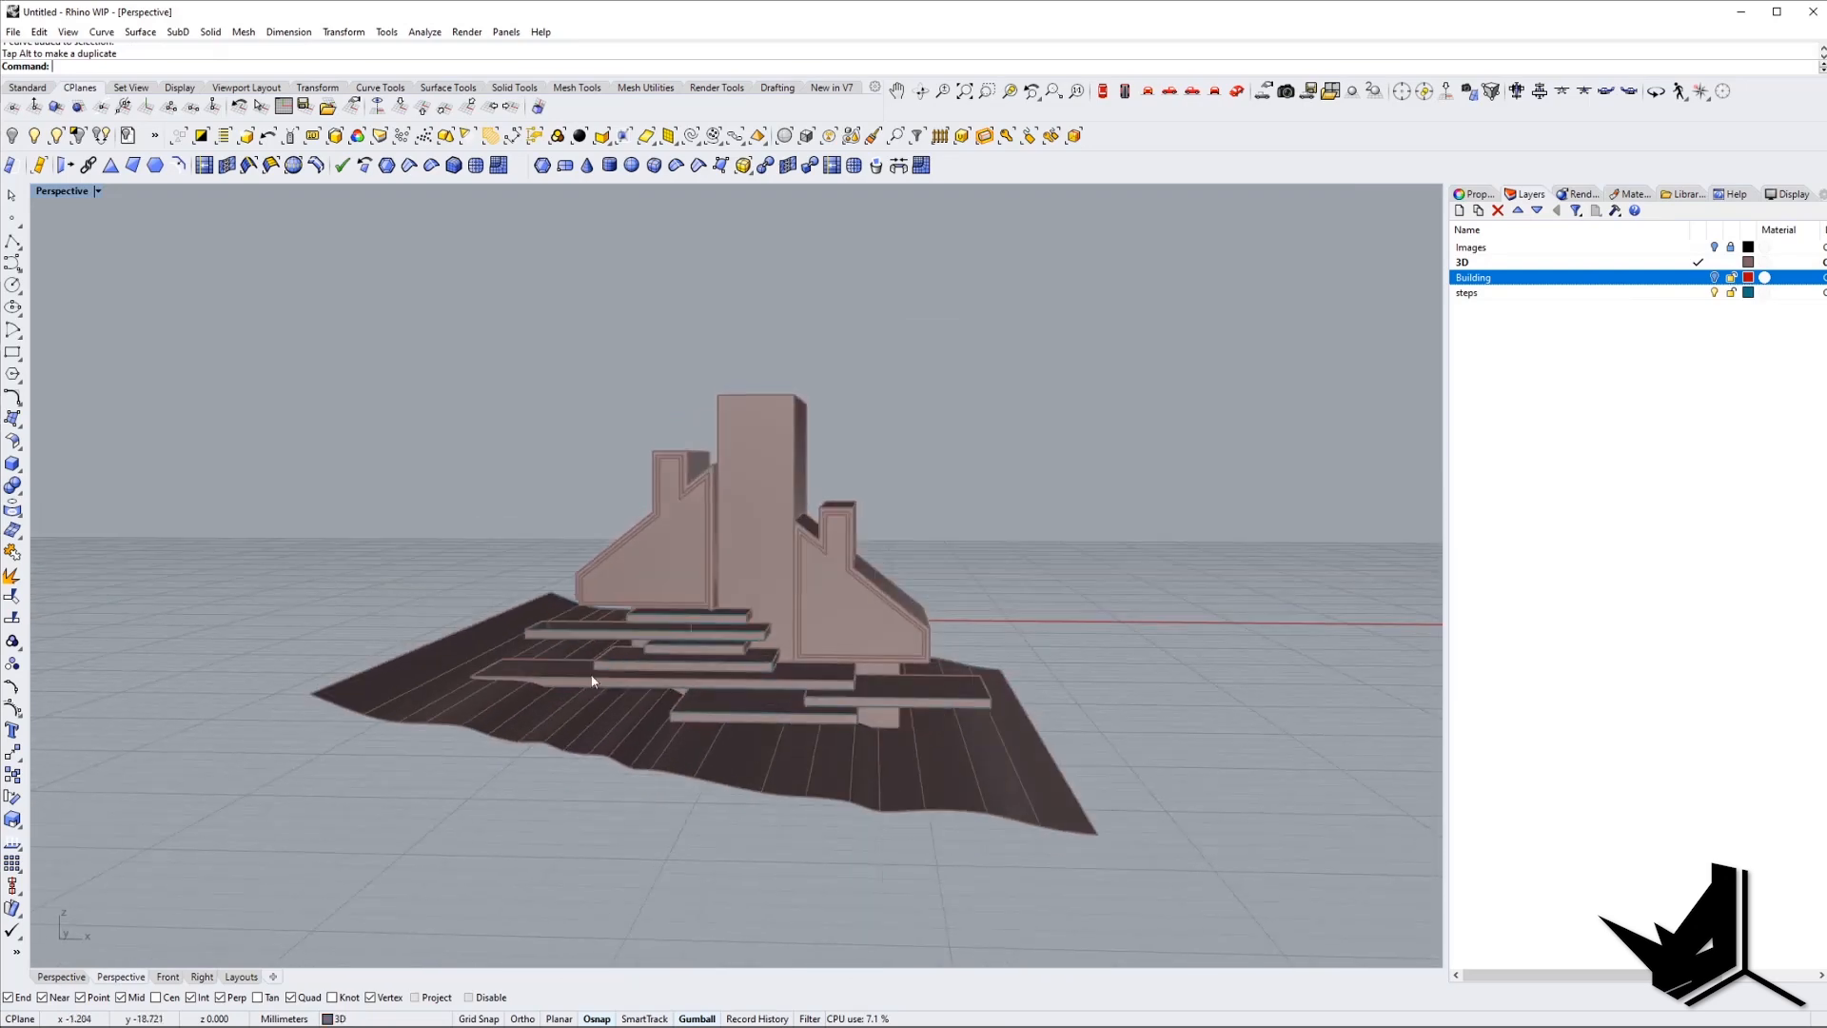
scroll(744, 714, "down", 8)
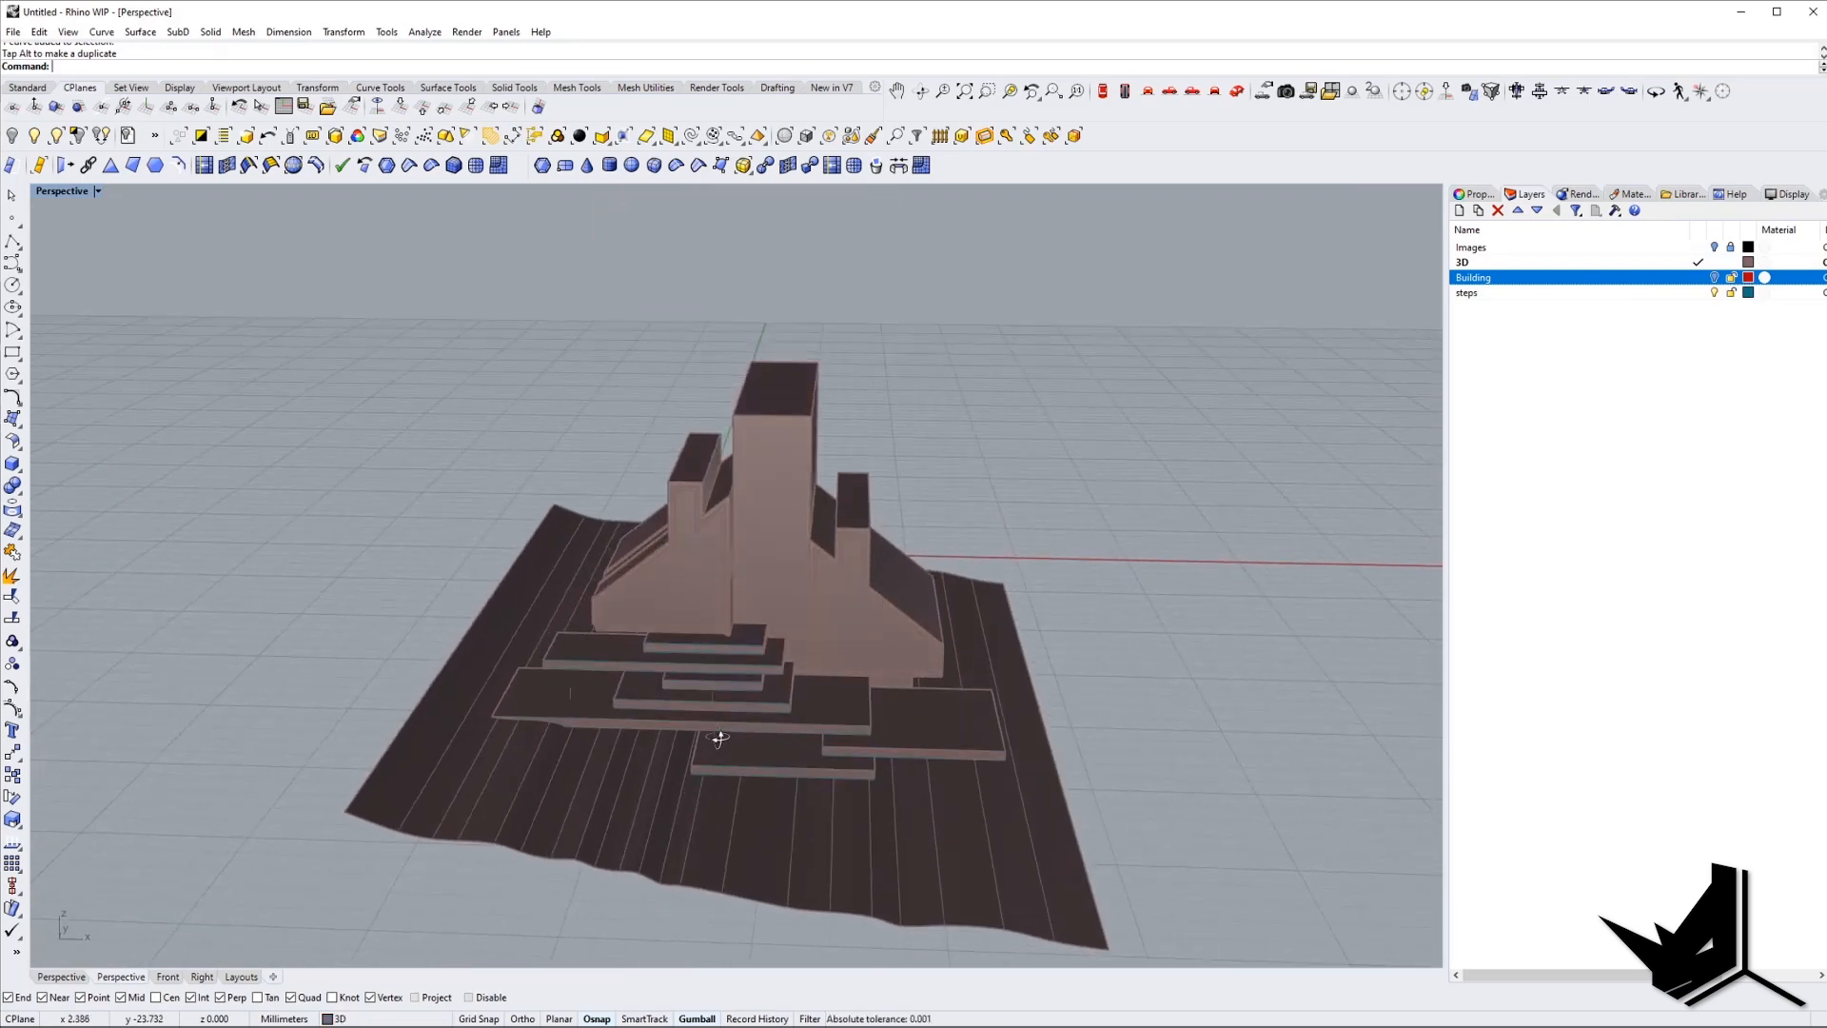
Delete the extruded ground surface and select the terrain curve behind the building again.
left_click(738, 775)
key("Delete")
right_click_drag(700, 750, 958, 442)
left_click(930, 476)
right_click_drag(904, 508, 866, 516)
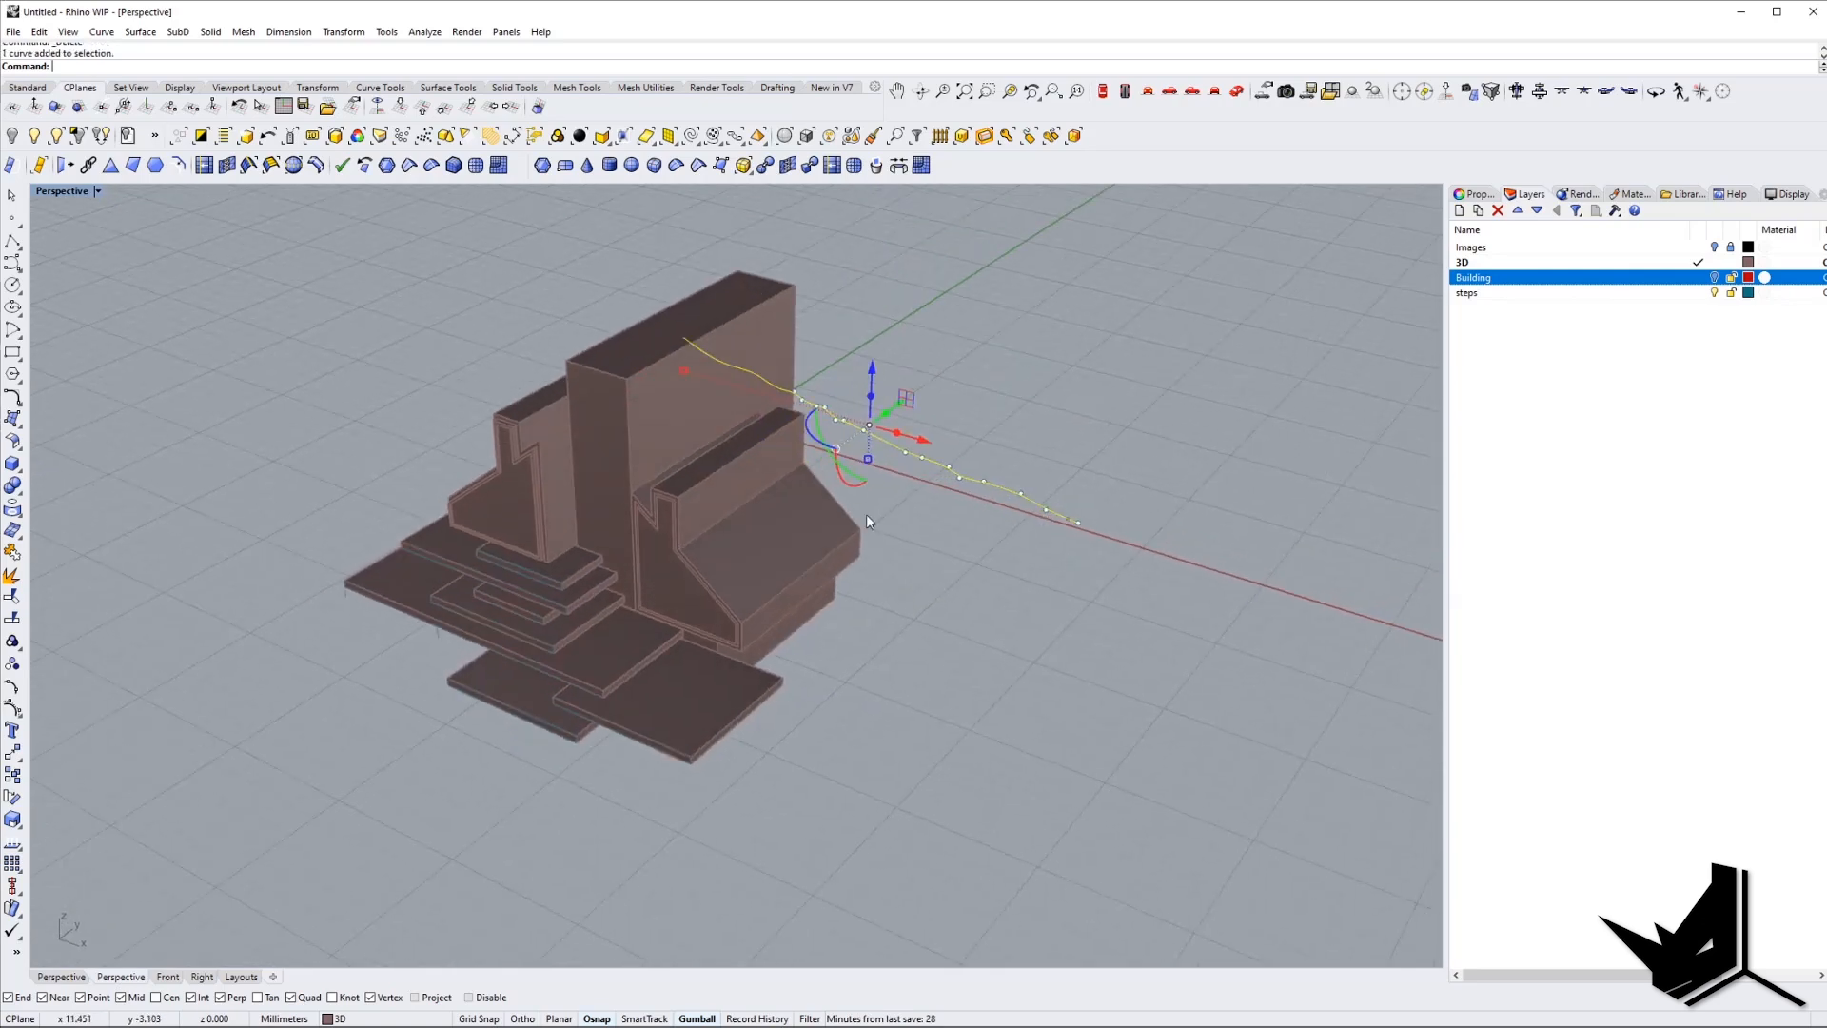
Position the terrain curve in front of the steps and place a copy of it behind the building.
right_click_drag(902, 408, 890, 443)
left_click_drag(1001, 366, 426, 701)
right_click_drag(426, 700, 466, 671)
left_click_drag(442, 715, 1015, 498, "alt")
right_click_drag(975, 537, 728, 641, "shift")
Tilt the terrain curve behind the building slightly by rotating it in its vertical plane.
left_click(798, 605)
scroll(752, 619, "up", 2)
scroll(728, 641, "down", 3)
scroll(695, 707, "up", 4)
right_click_drag(694, 707, 966, 809)
scroll(689, 756, "down", 6)
scroll(882, 837, "up", 3)
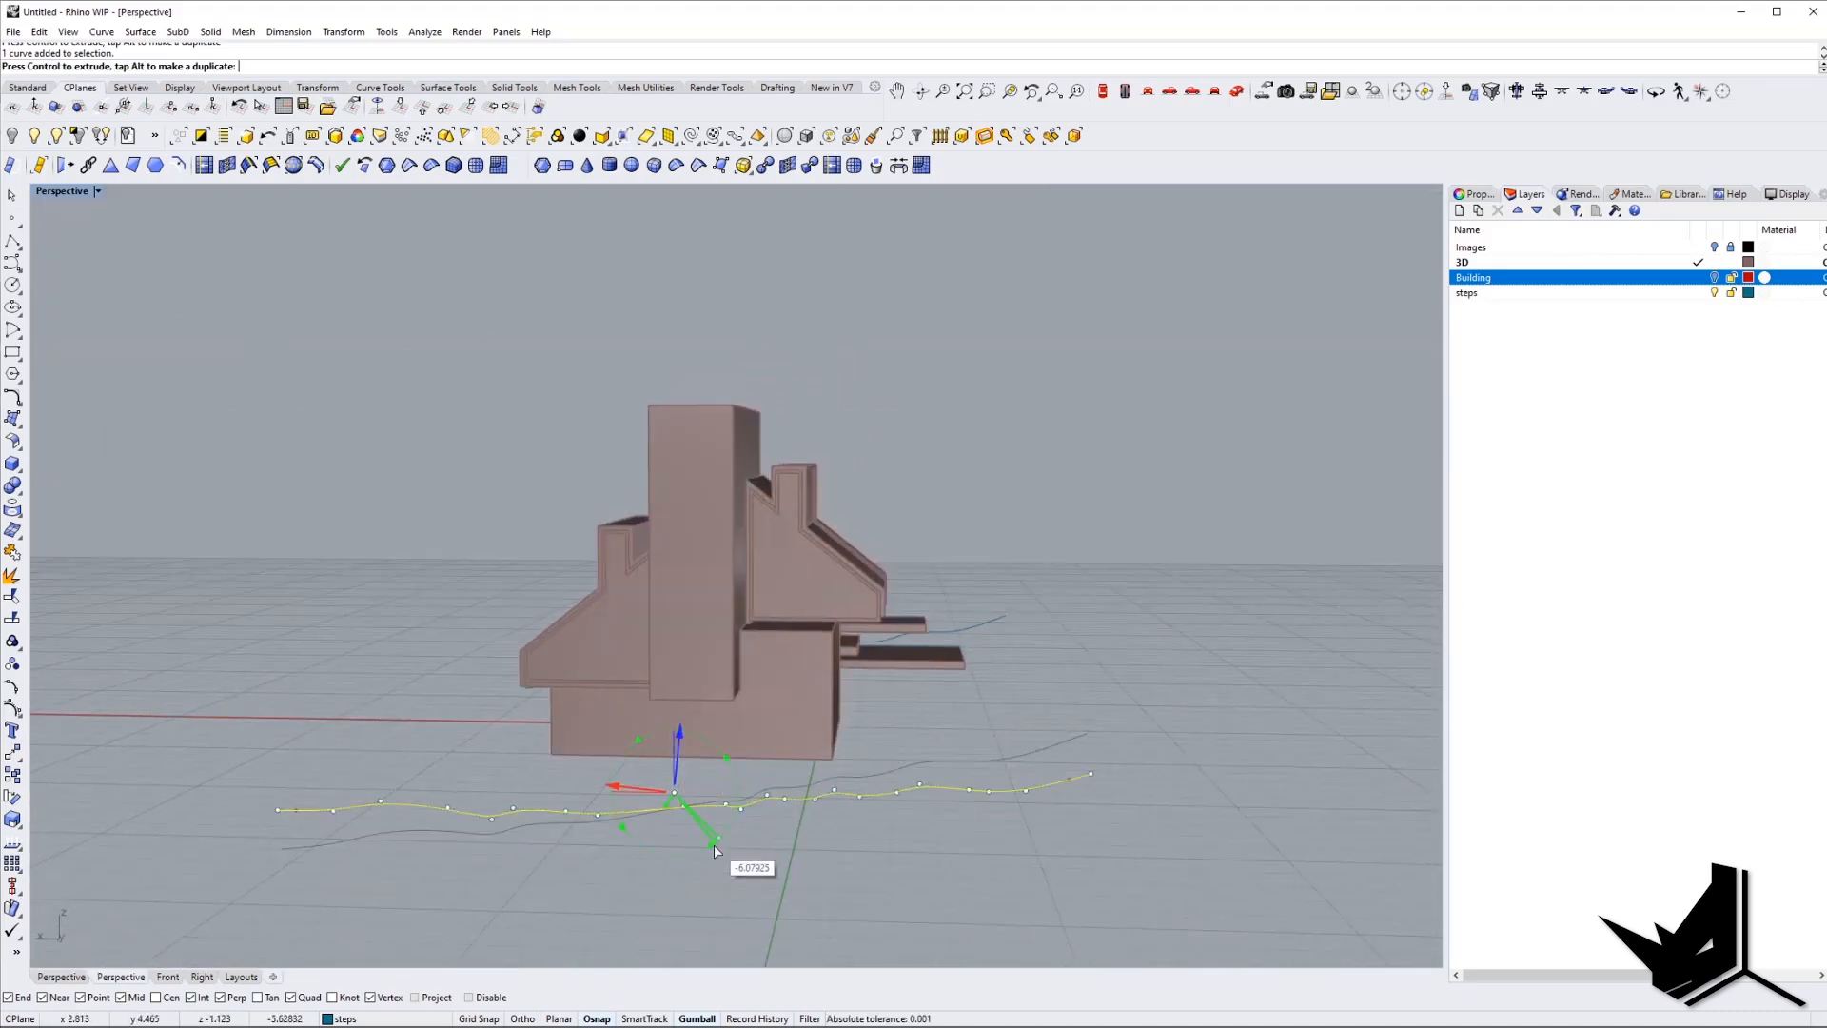
left_click(777, 806)
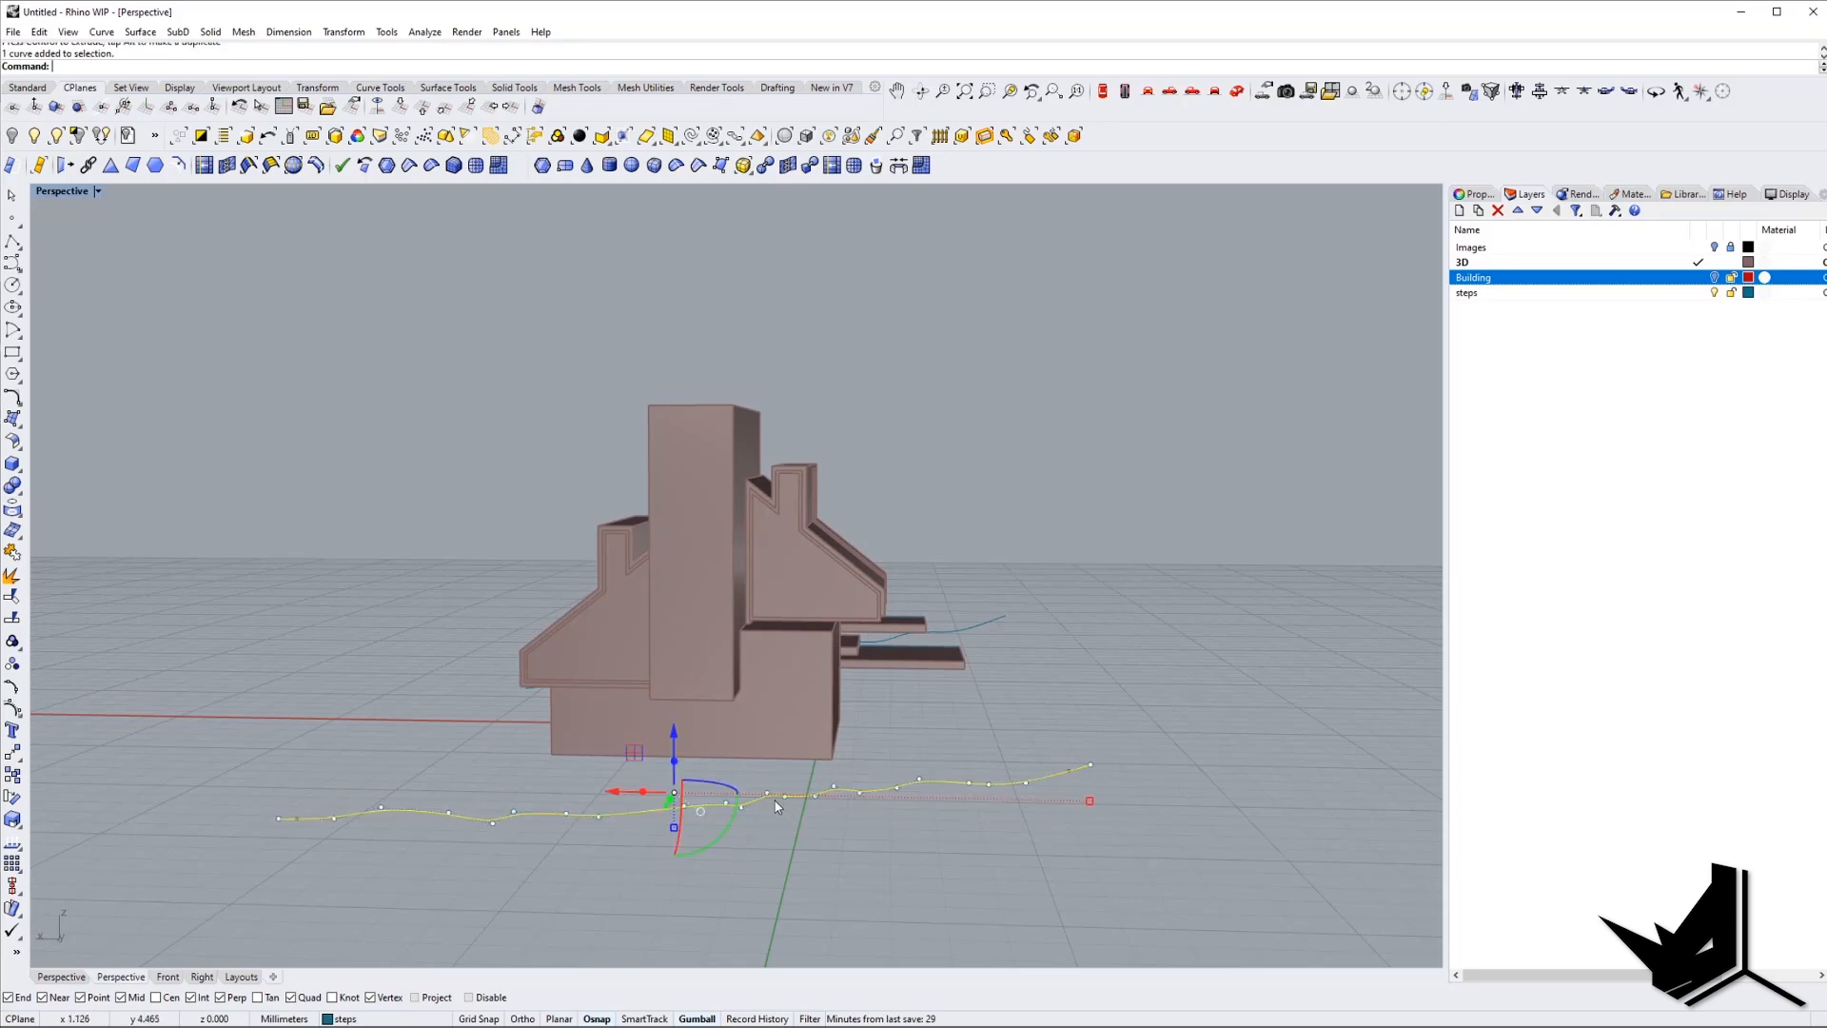
Rebuild the rear terrain curve with 10 points and adjust its placement slightly.
type("Rebuild")
key("Return")
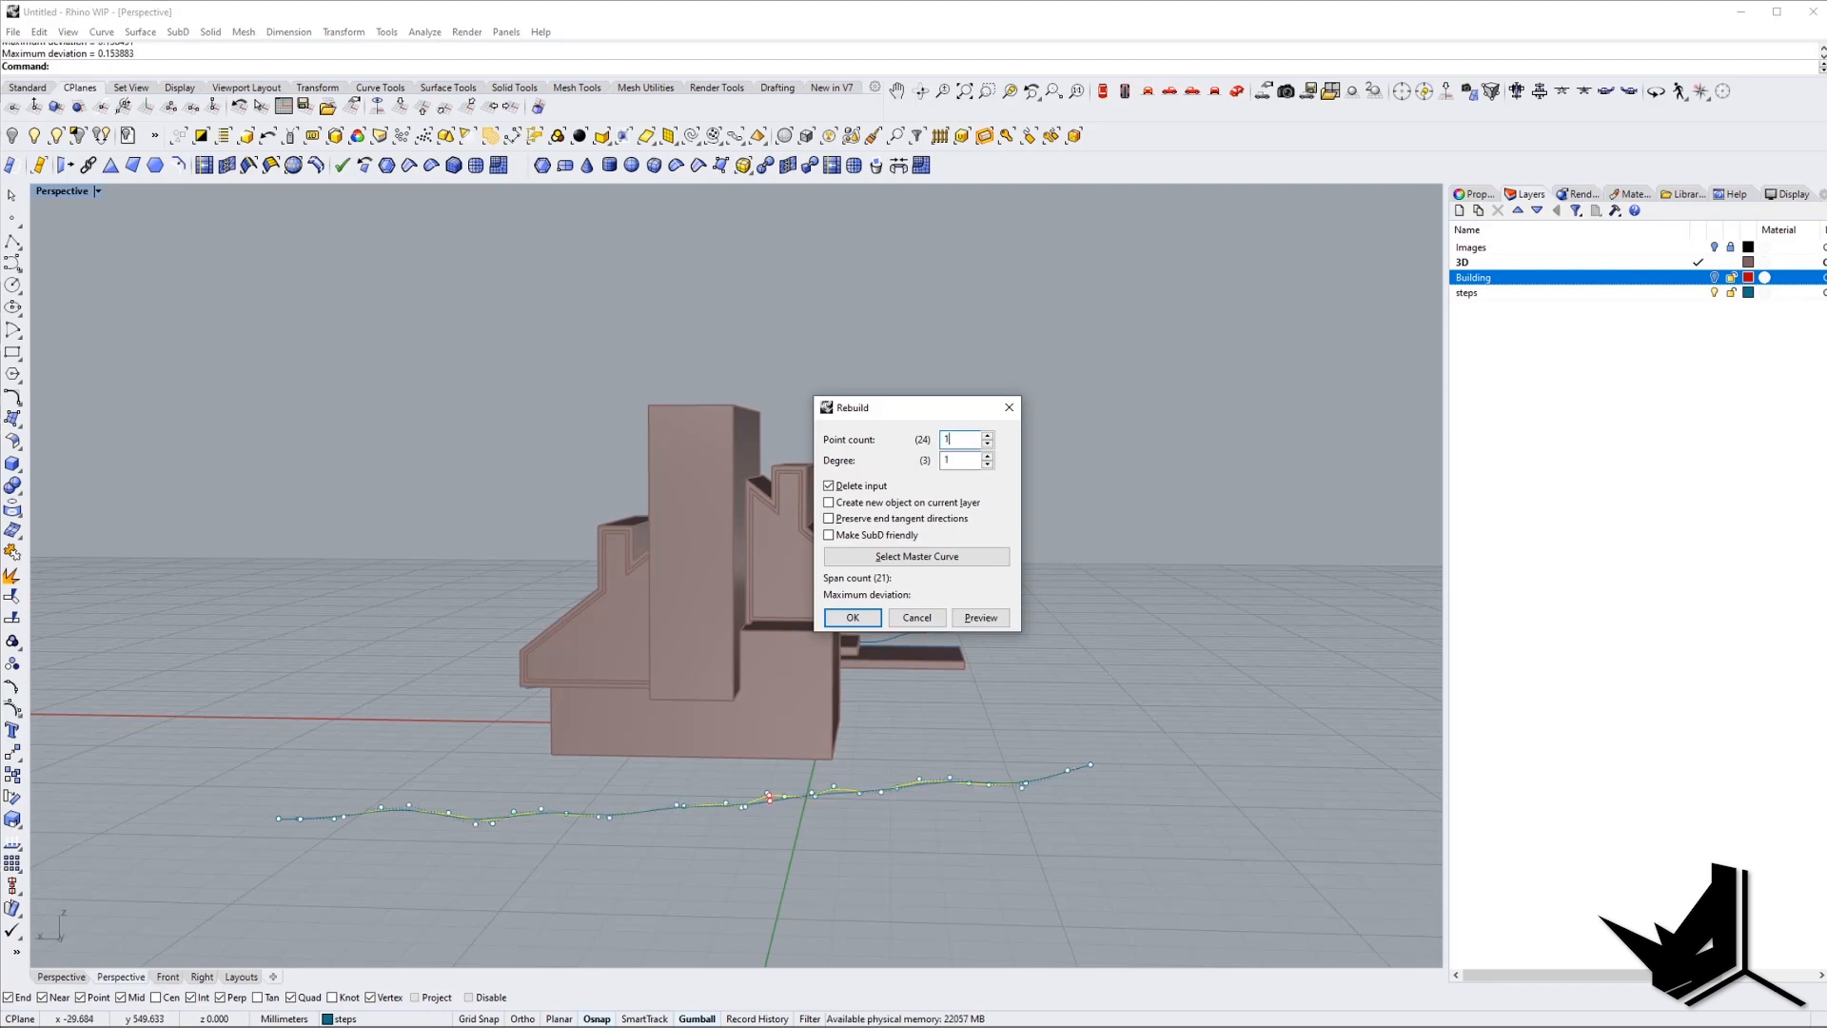
type("1")
key("Return")
key("Escape")
right_click_drag(922, 739, 768, 834)
left_click_drag(661, 763, 664, 749)
key("Escape")
Copy the rebuilt rear curve forward so a middle terrain curve runs through the building.
right_click_drag(918, 699, 461, 720)
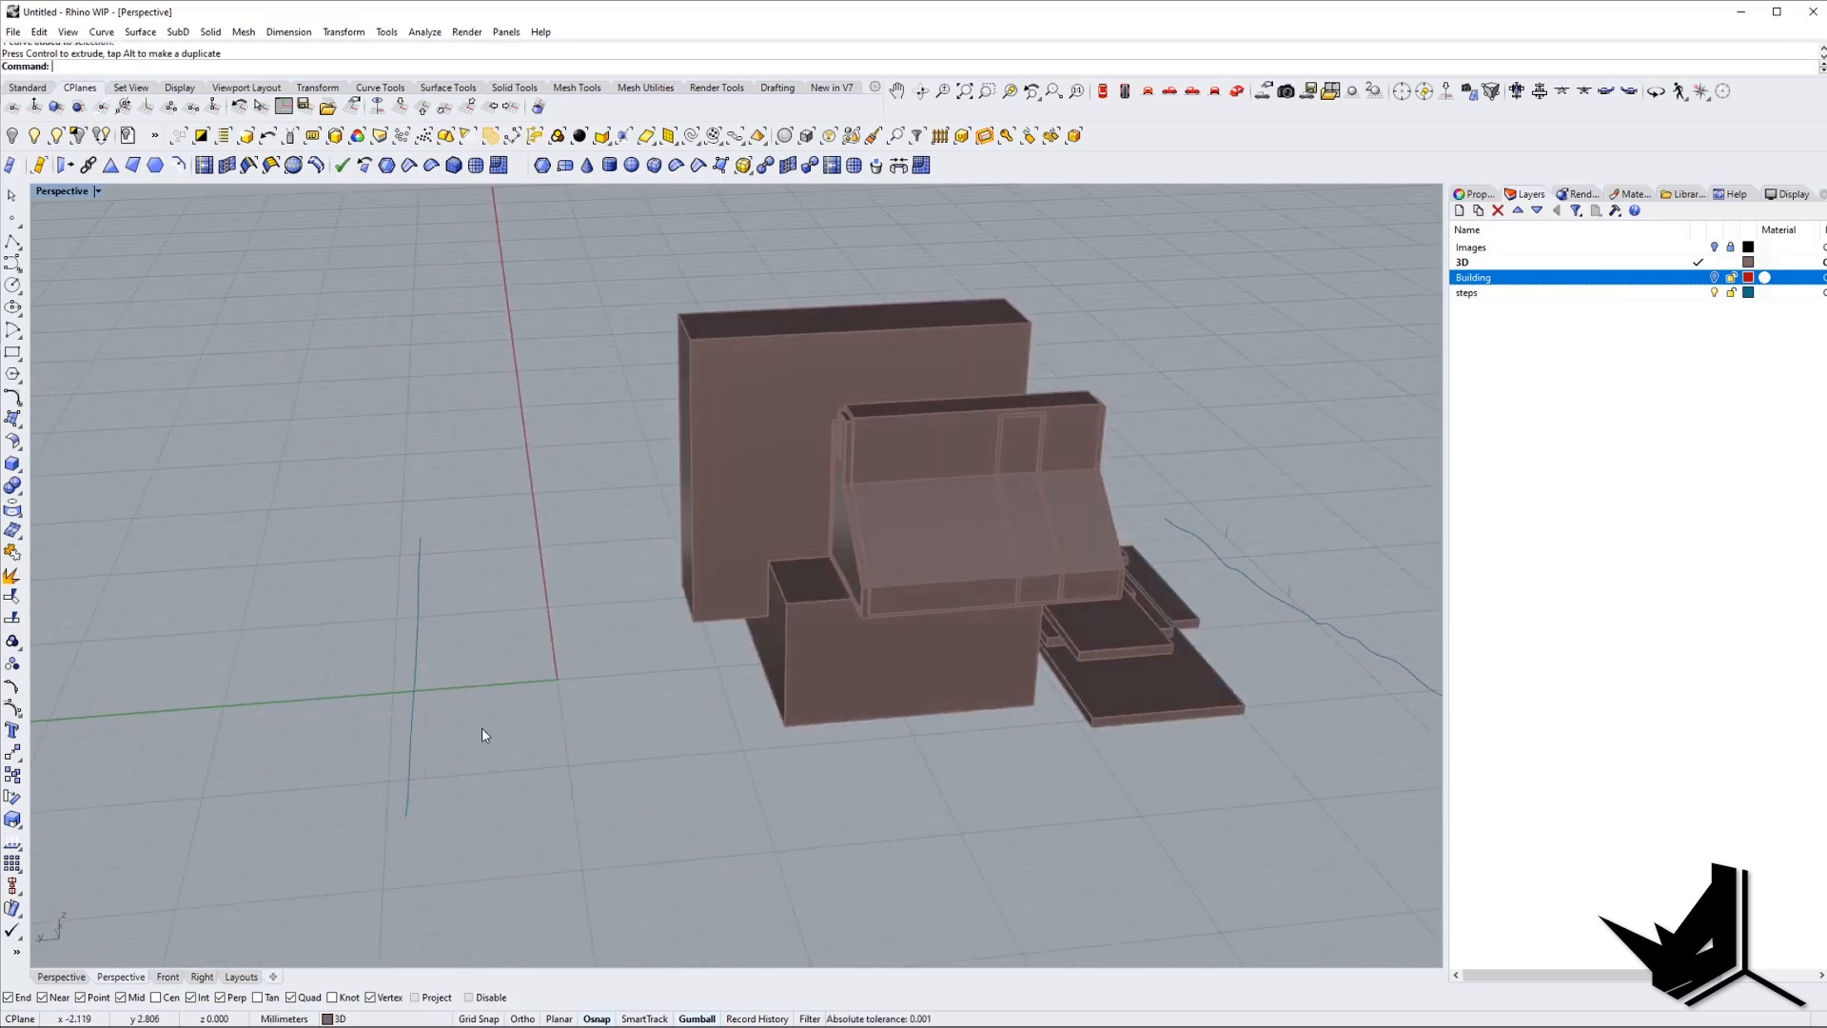
right_click_drag(627, 691, 520, 684)
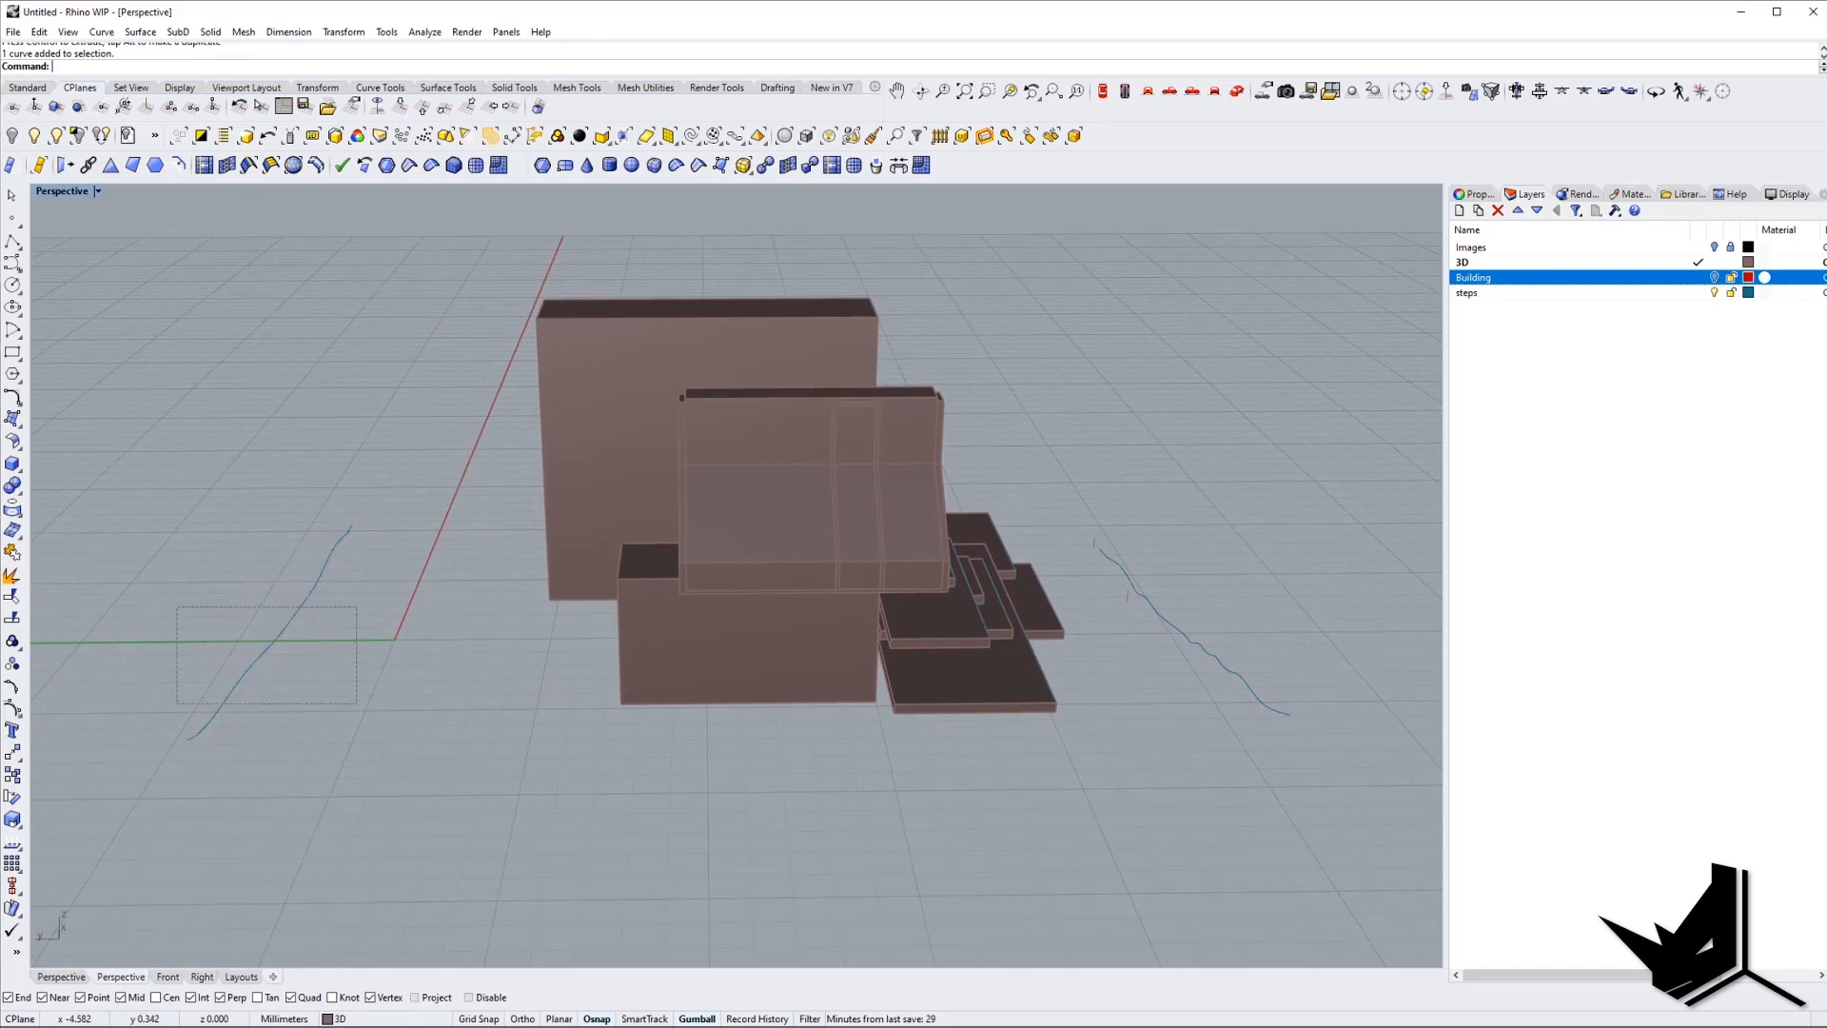
left_click_drag(653, 647, 651, 647, "alt")
right_click_drag(651, 647, 681, 703)
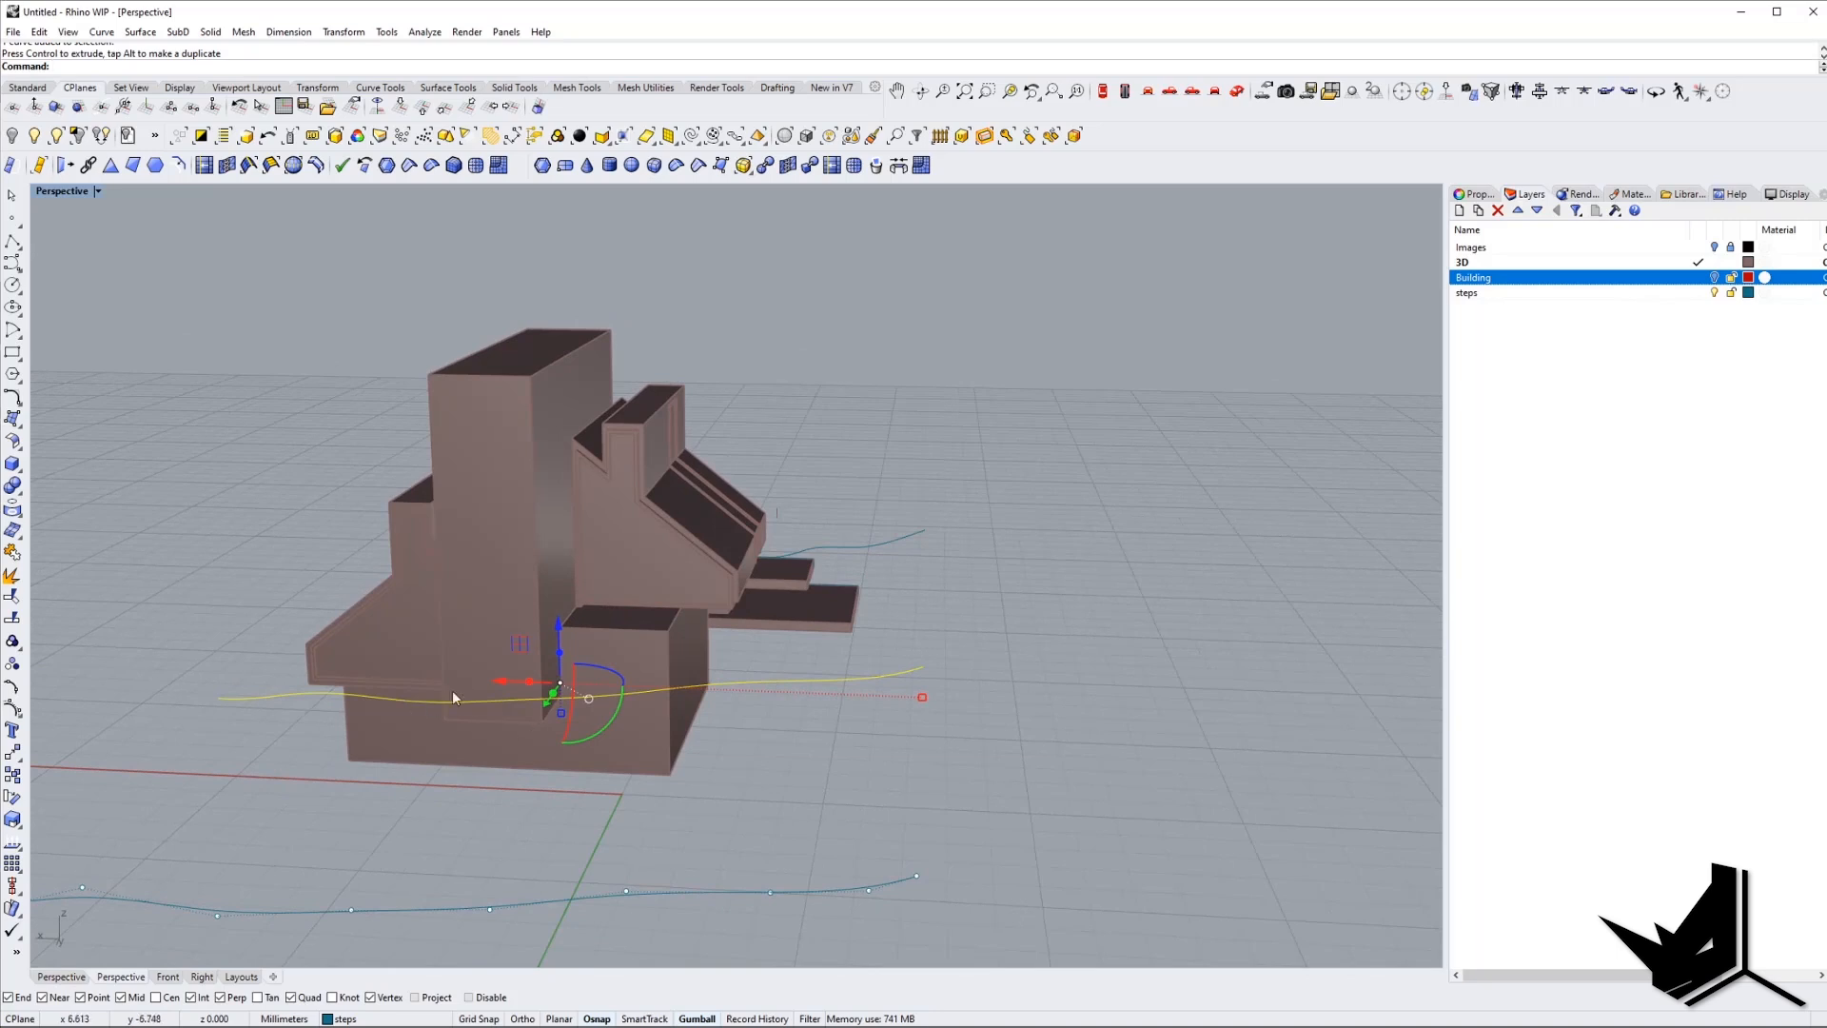
Tilt the middle terrain curve slightly and rebuild it with 10 points at degree 3.
left_click_drag(614, 715, 611, 728)
type("Rebuild")
key("Return")
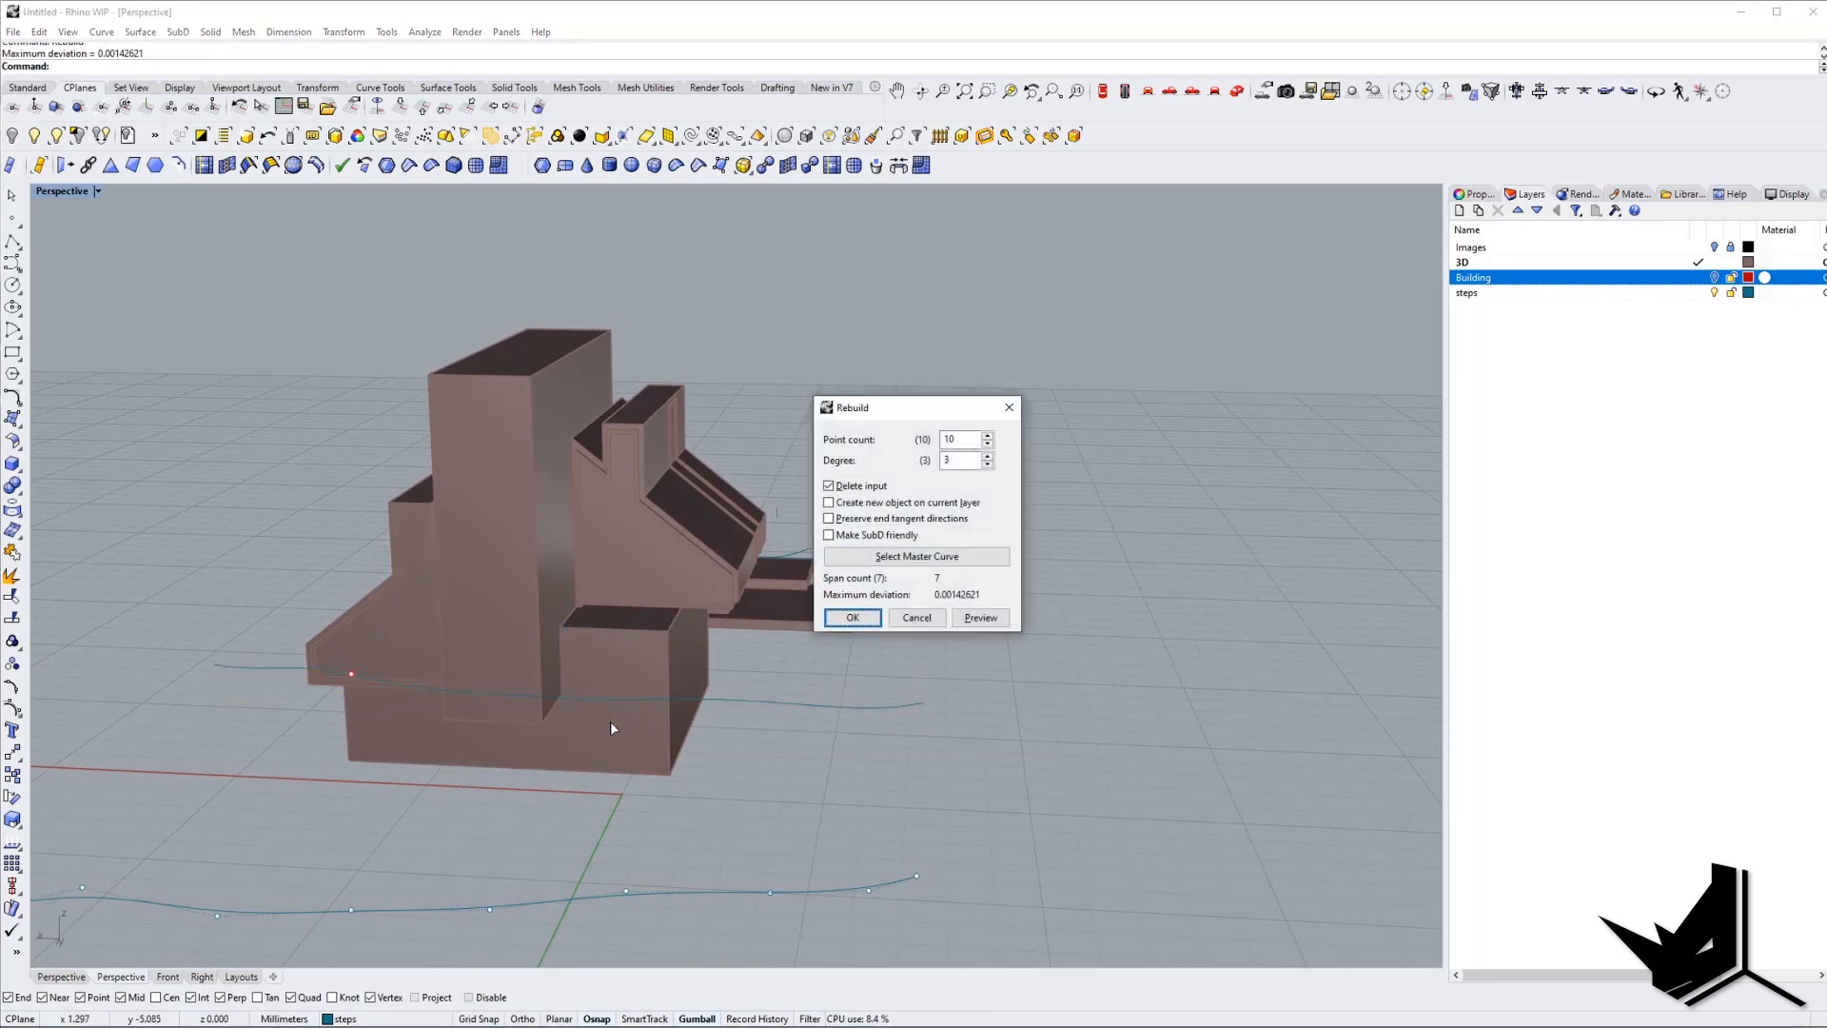
key("Return")
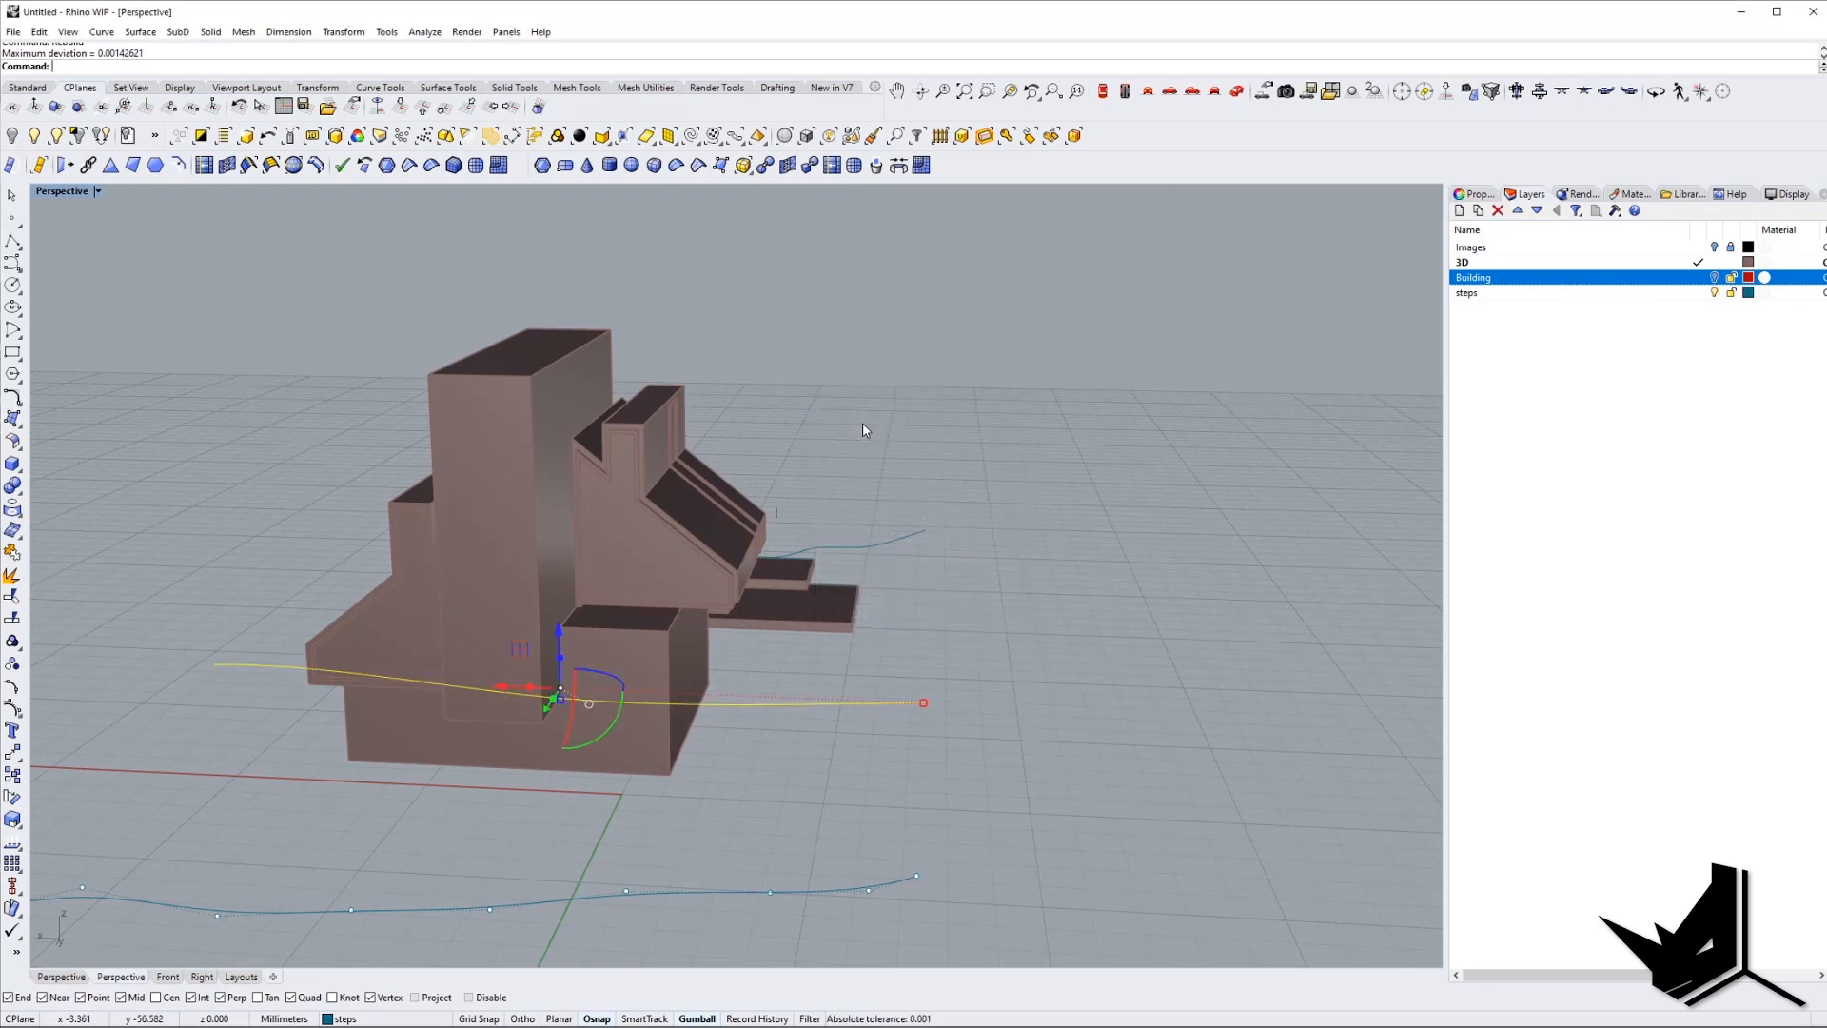
Turn on the middle curve's control points and raise the point just outside the building's base volume.
right_click_drag(853, 700, 814, 721)
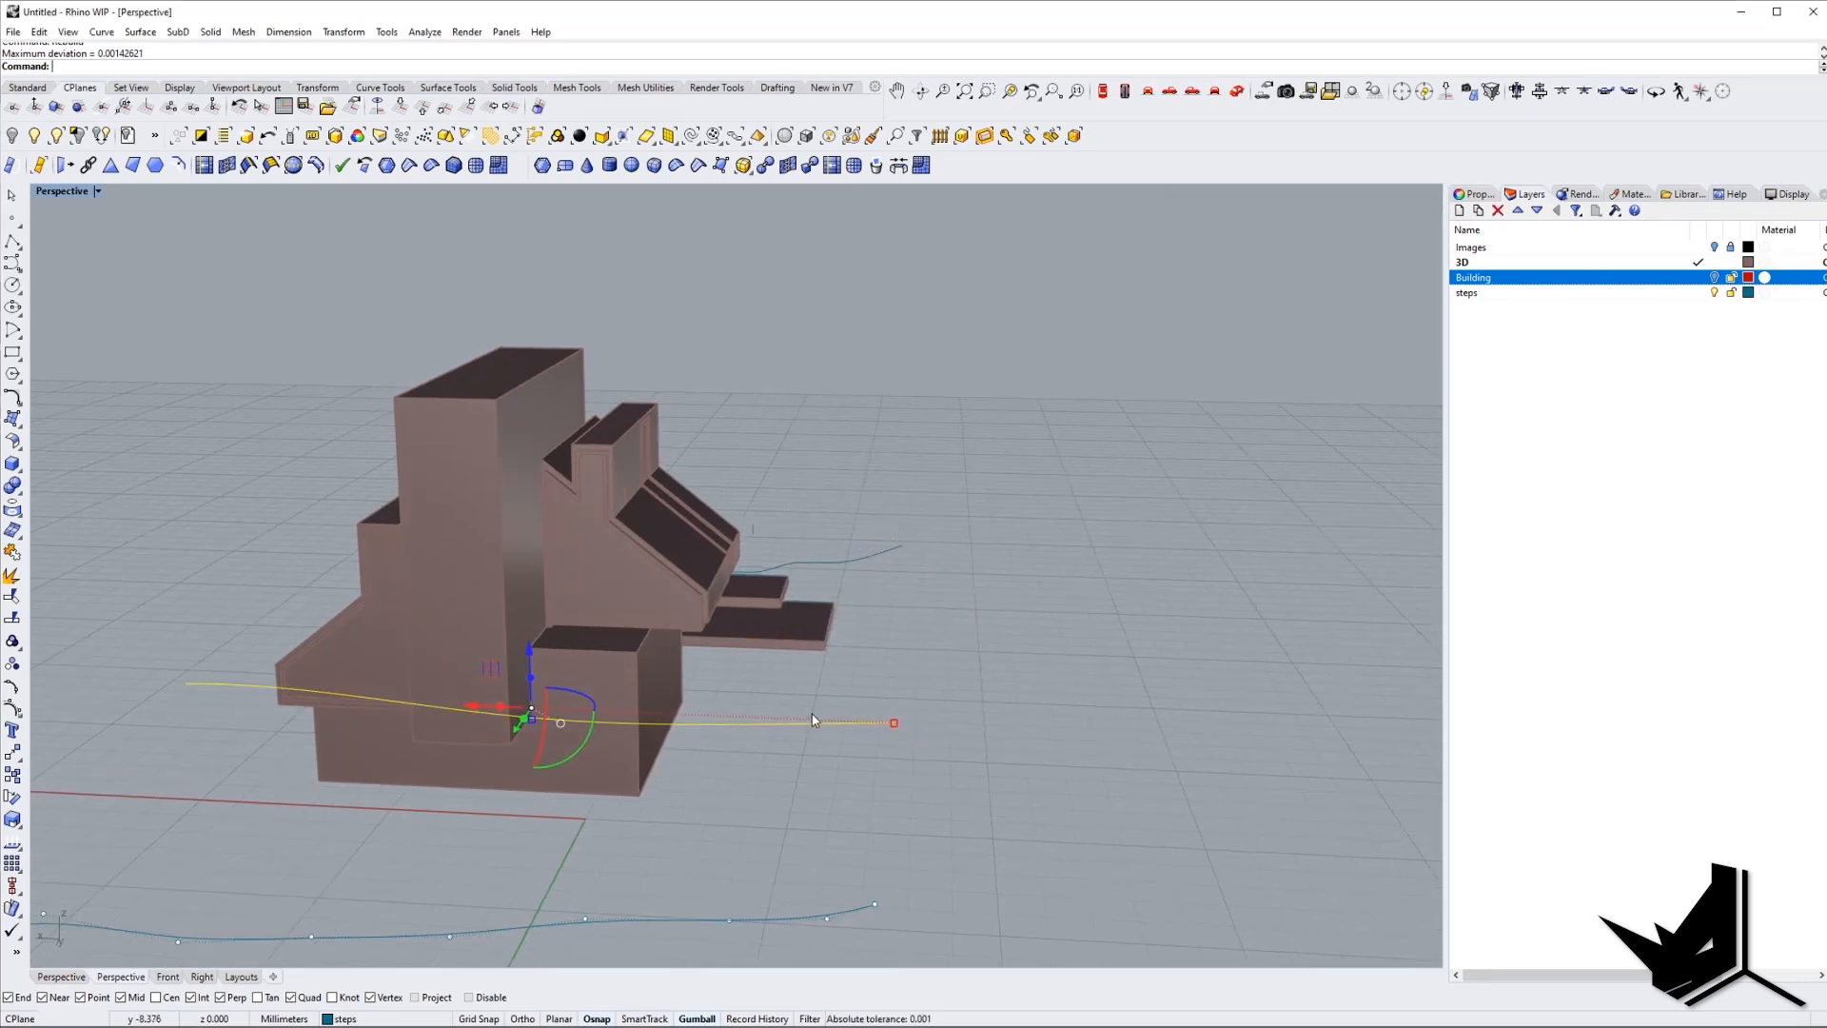
left_click(12, 708)
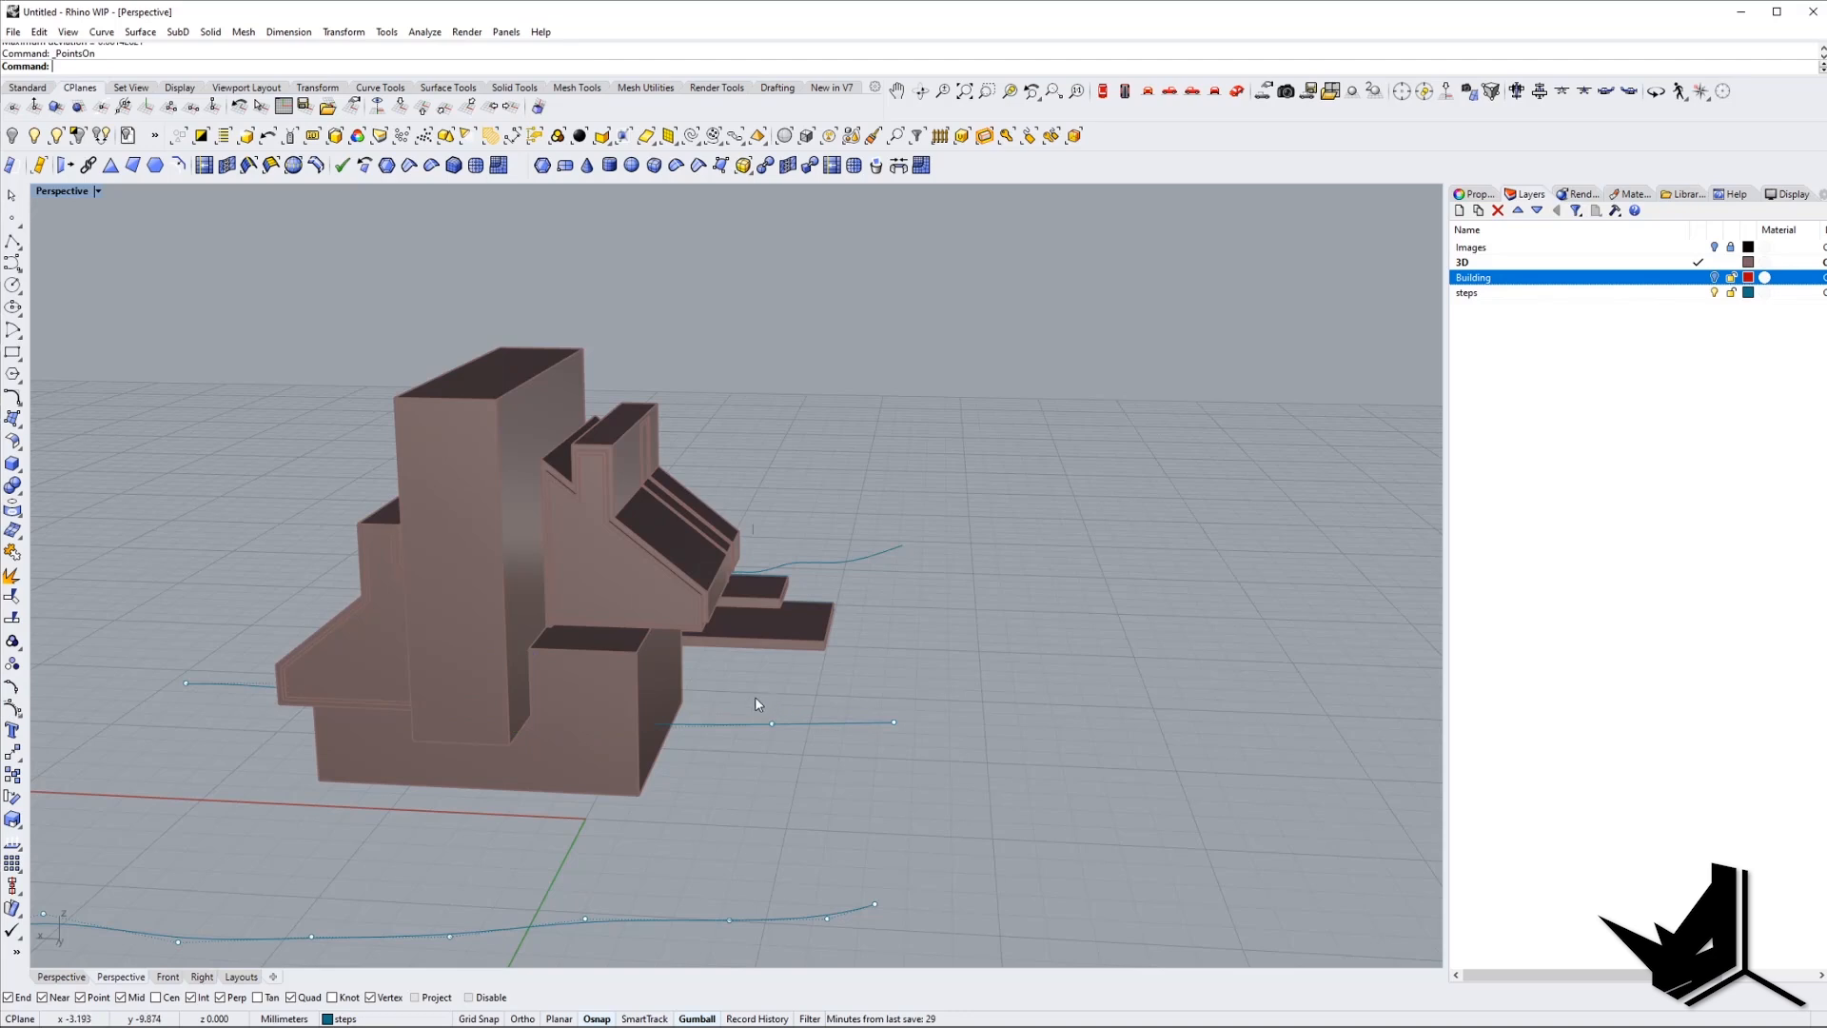
left_click_drag(773, 655, 772, 661)
right_click_drag(660, 677, 708, 683)
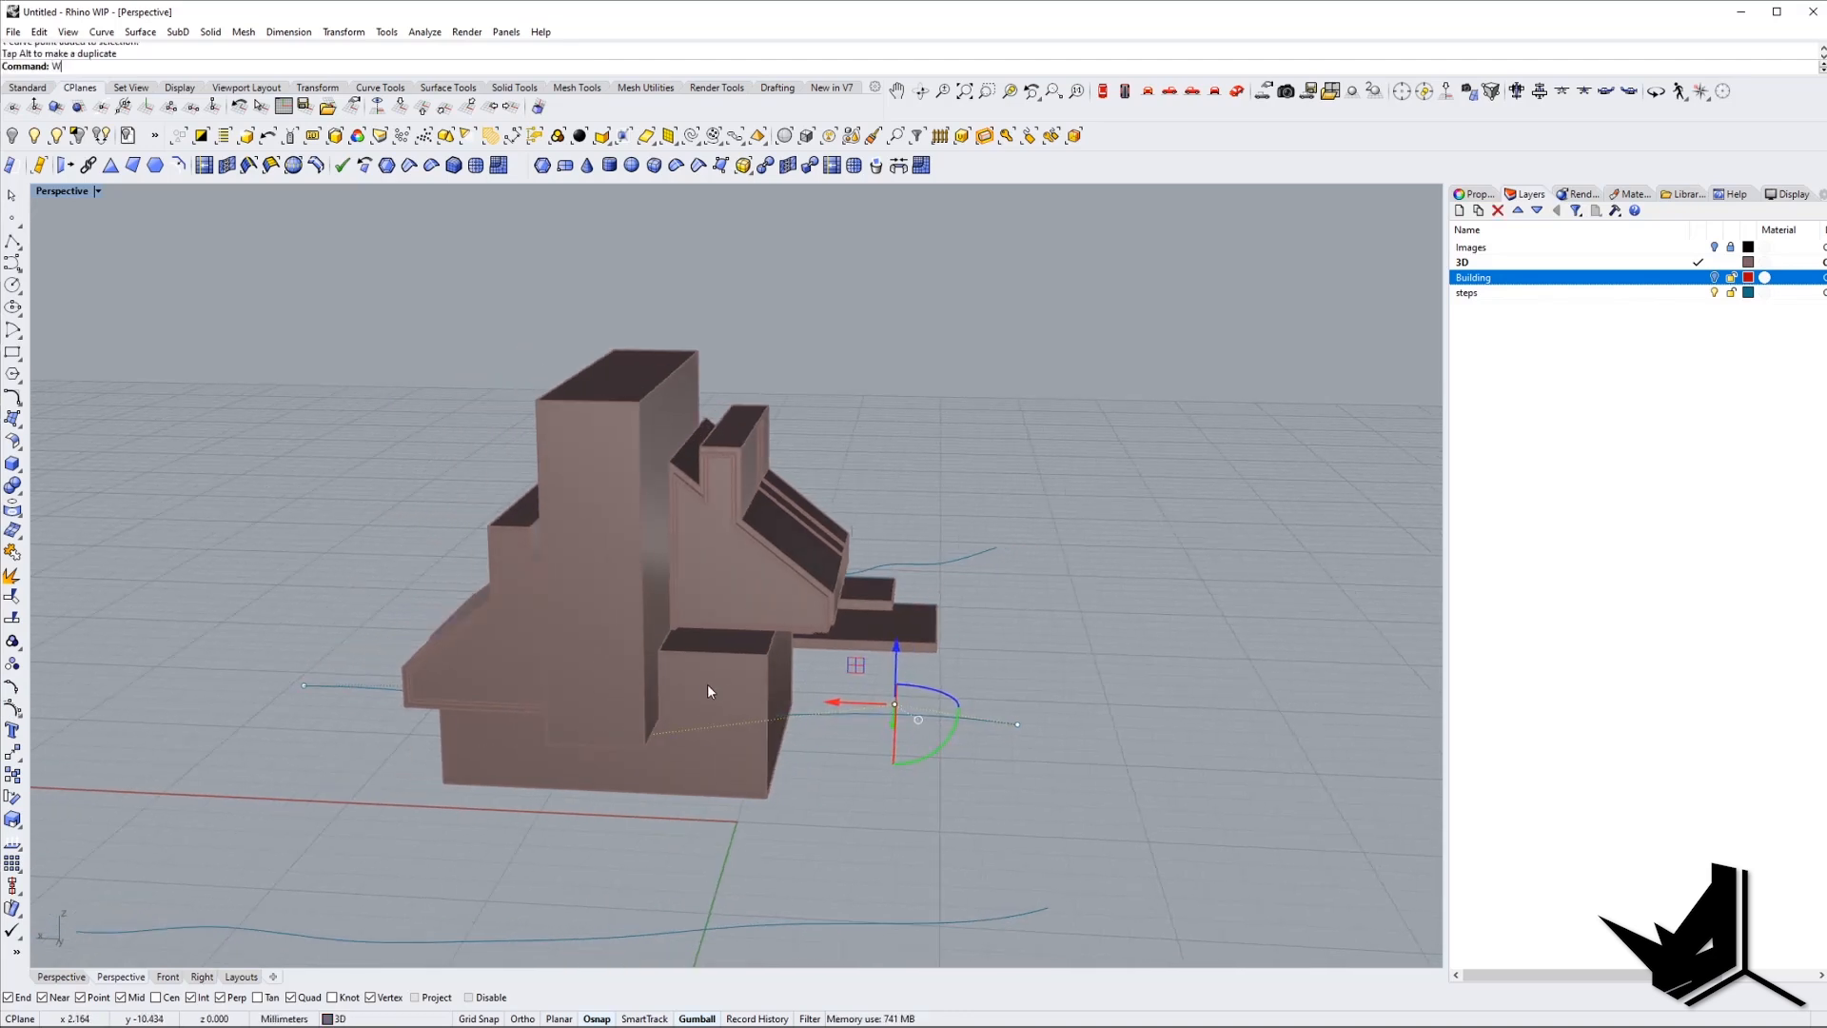
In wireframe display, reshape the middle terrain curve by moving its hidden control points vertically, and restore shaded display.
key("ctrl+alt+w")
scroll(670, 712, "up", 5)
left_click(642, 745)
left_click_drag(643, 745, 640, 643)
right_click_drag(315, 627, 448, 680, "shift")
left_click_drag(432, 609, 436, 656)
scroll(444, 665, "down", 6)
right_click_drag(444, 666, 578, 705)
key("Return")
Loft the front, middle and rear terrain curves into a ground surface with the SubD style and no simplification.
mouse_move(914, 694)
right_mouse_down()
mouse_move(694, 780)
mouse_move(495, 826)
right_mouse_up()
left_click(1135, 644)
right_click_drag(980, 704, 628, 825)
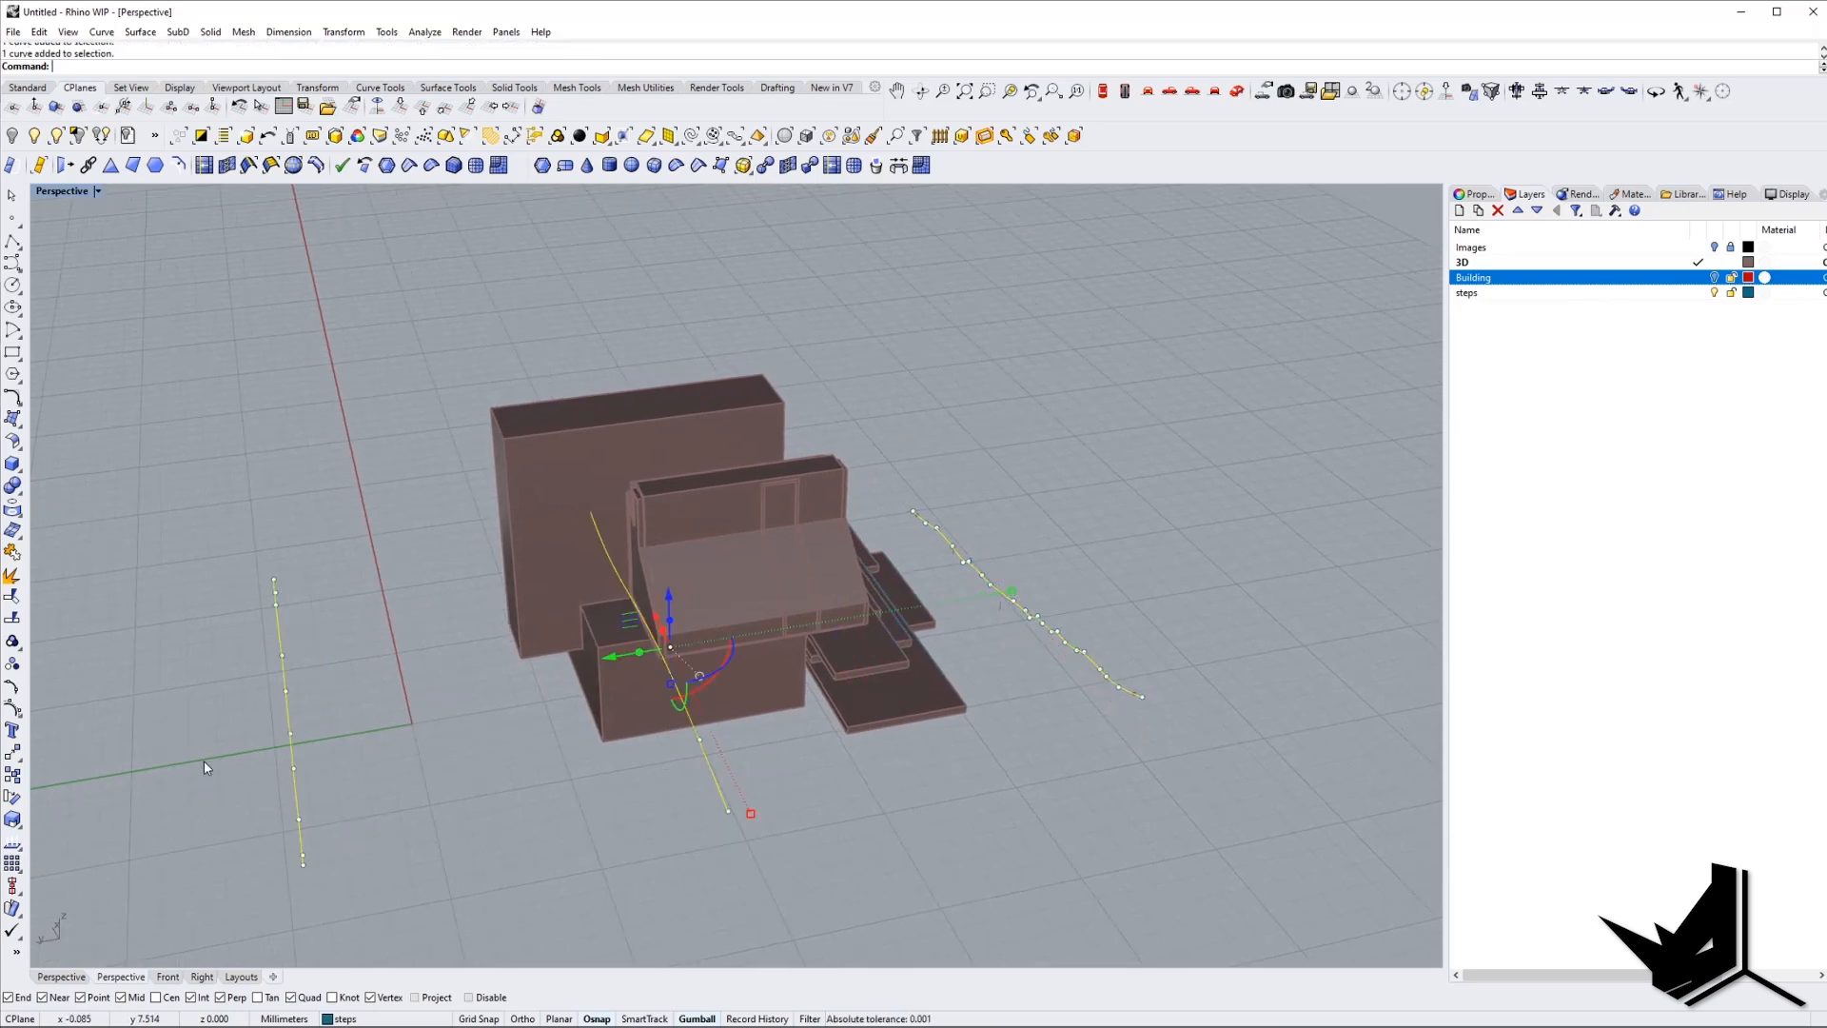
type("Loft")
key("Return")
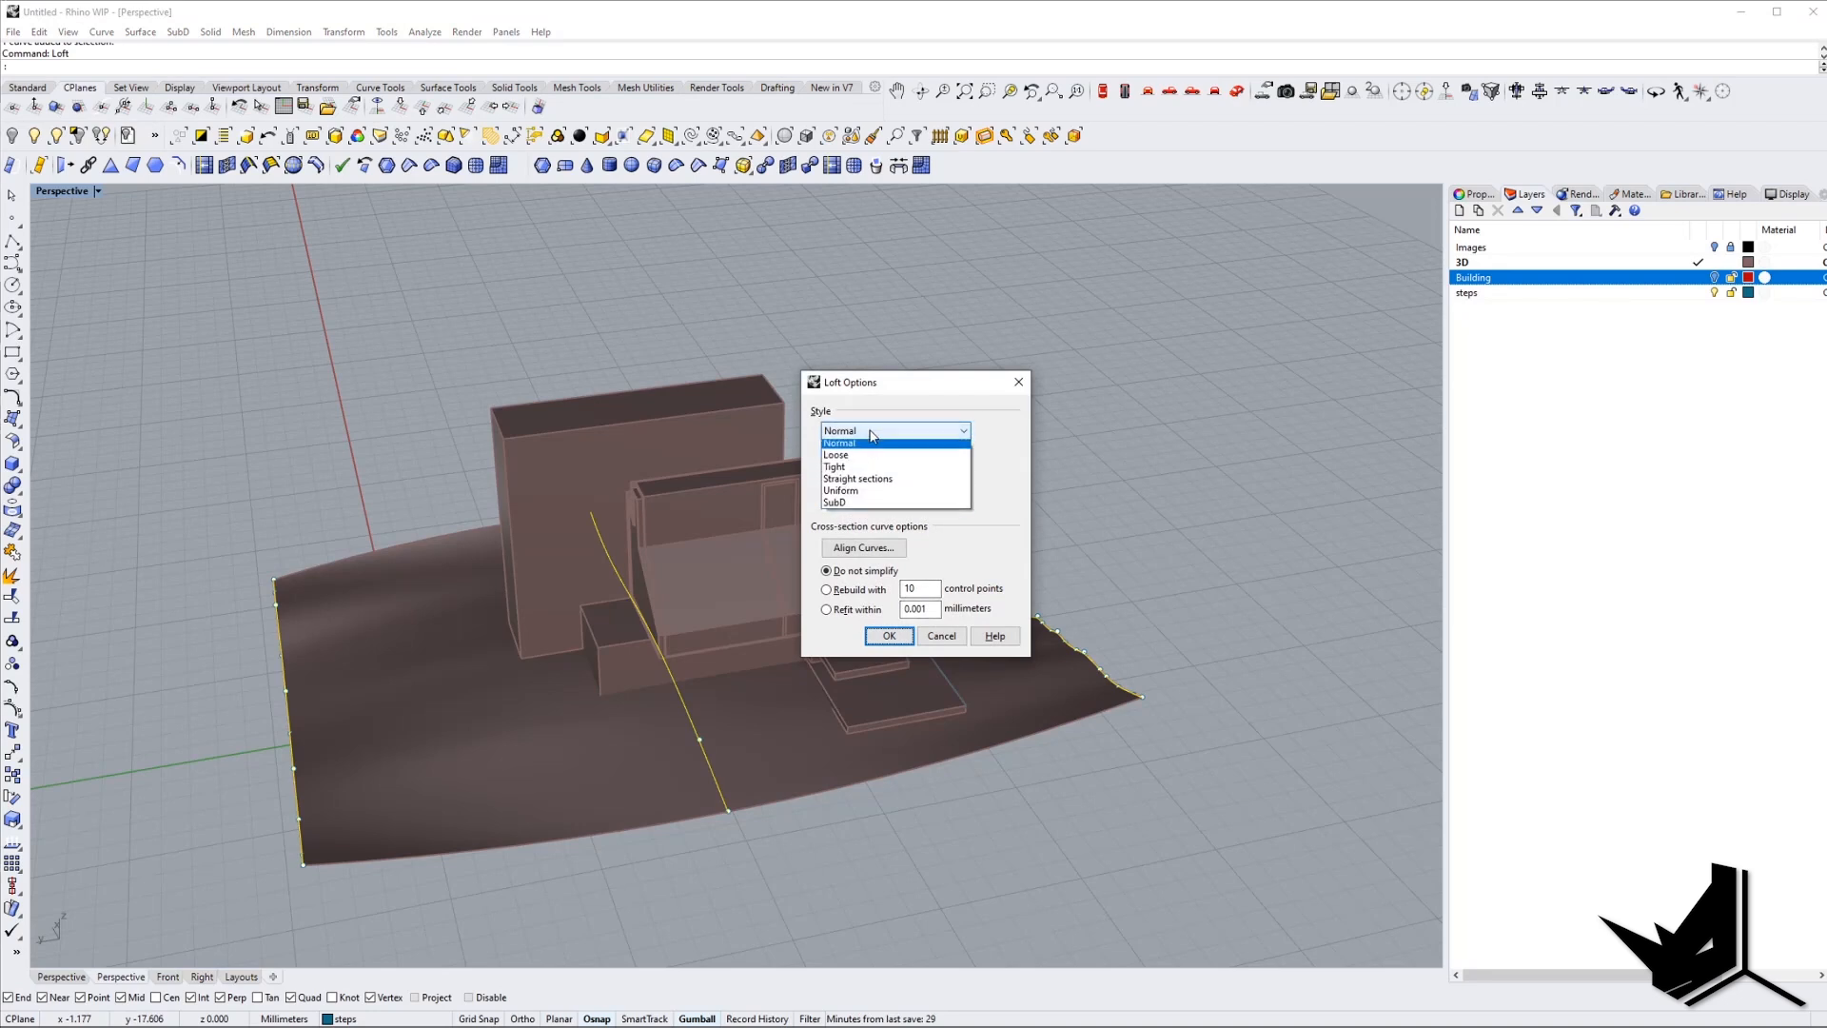
left_click(846, 507)
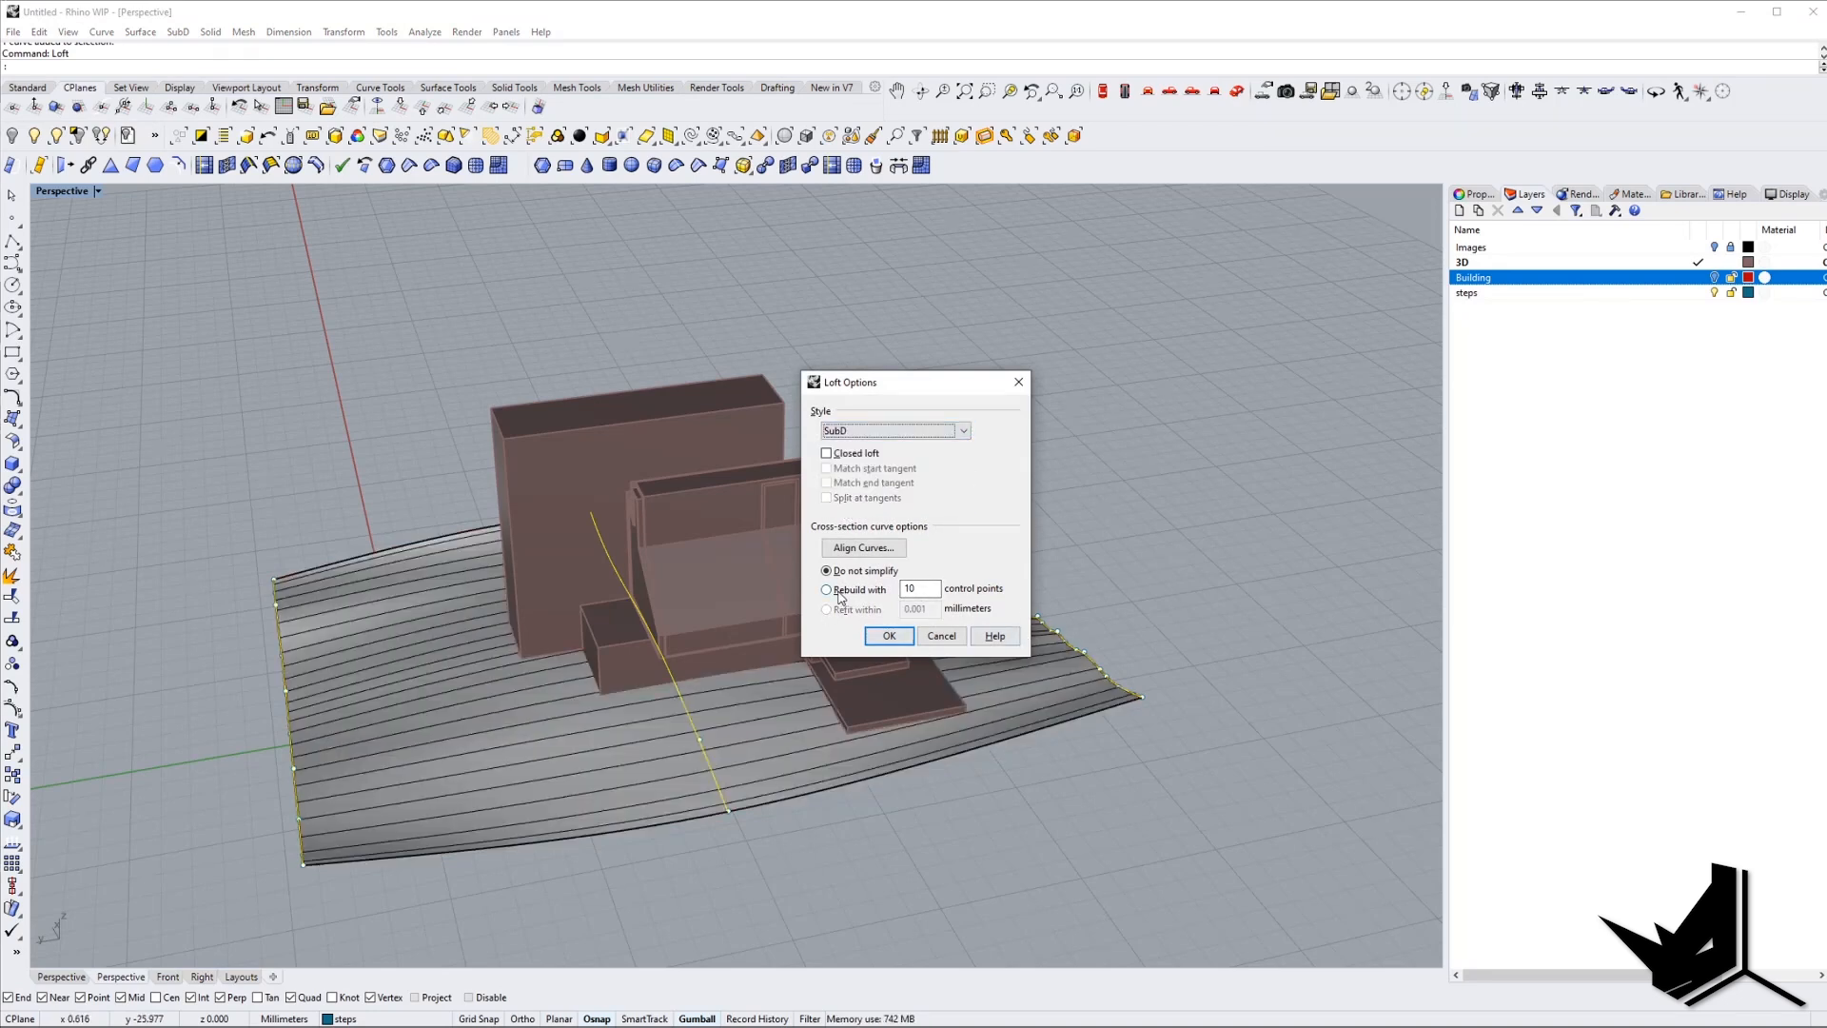
left_click(897, 637)
Adjust the height of the SubD terrain vertex beside the left house.
right_click_drag(872, 649, 809, 687)
left_click(598, 699)
key("Escape")
right_click_drag(598, 699, 619, 700)
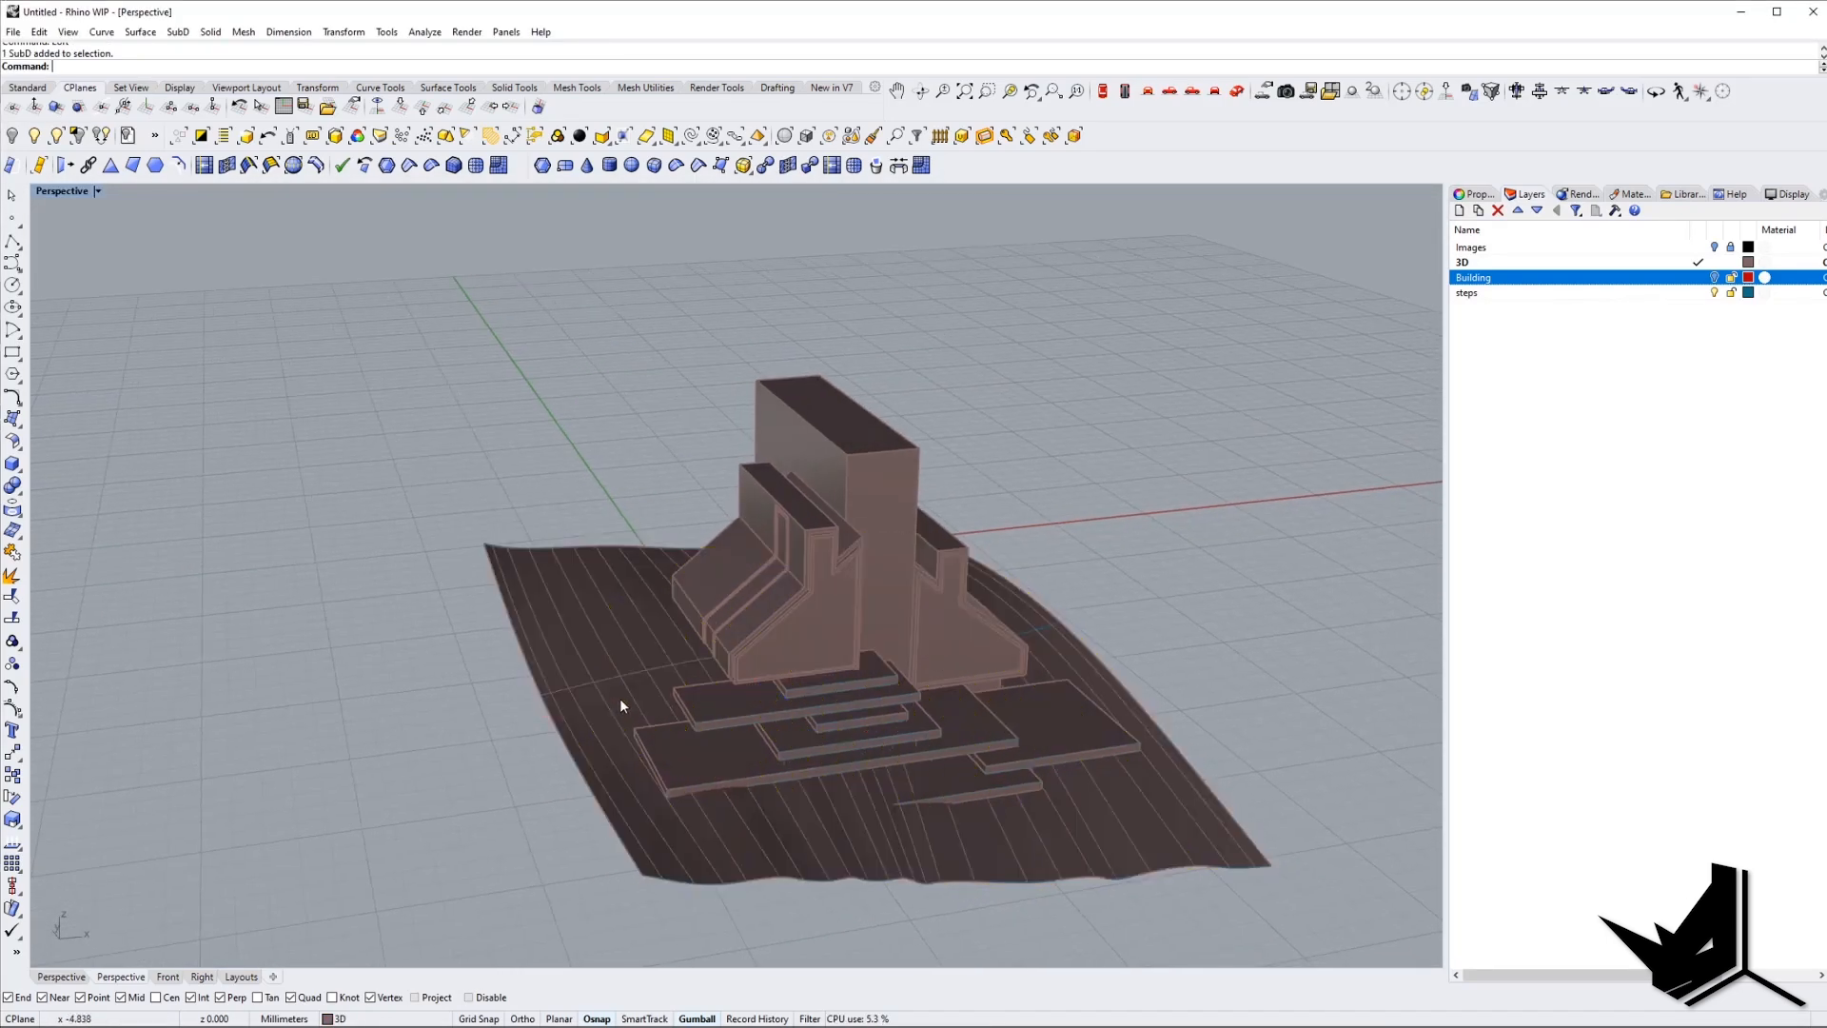
scroll(633, 700, "up", 3)
left_click(612, 667)
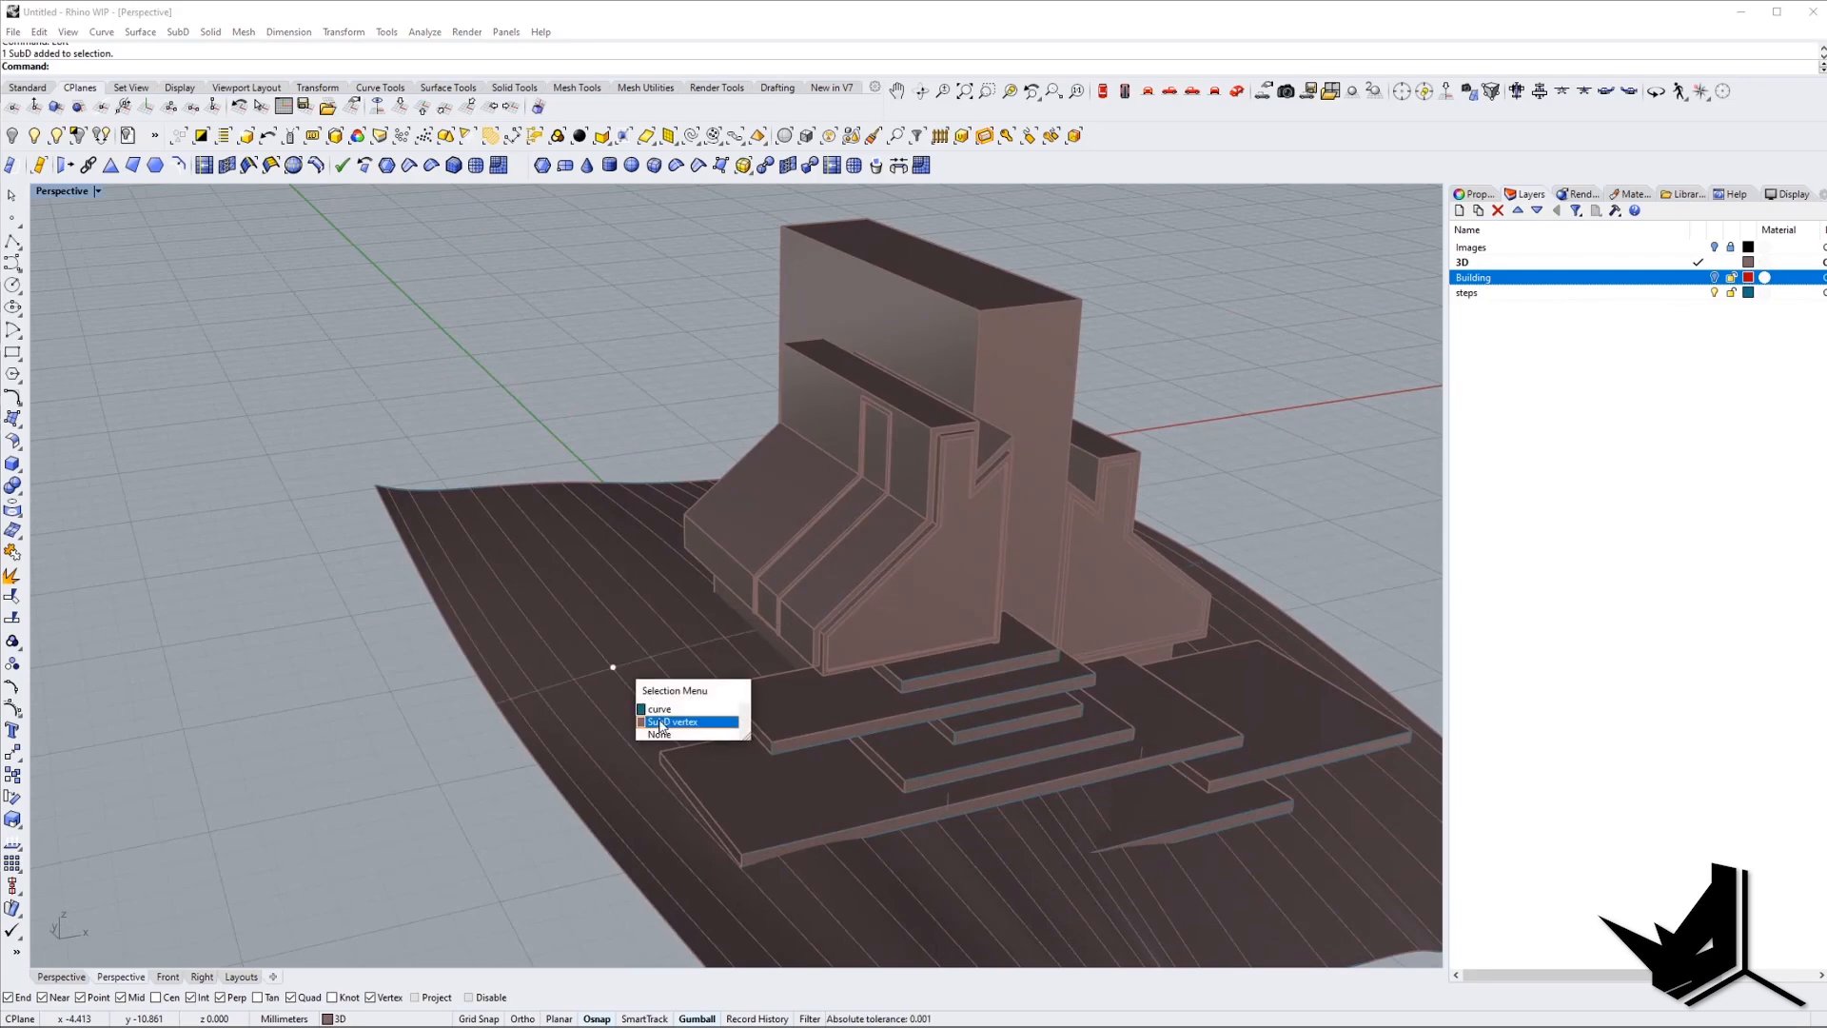
left_click(661, 722)
right_click_drag(660, 722, 609, 561)
right_click_drag(666, 647, 580, 666)
key("Escape")
Adjust the height of the SubD terrain vertex beside the right house.
right_click_drag(678, 755, 575, 663)
scroll(870, 738, "up", 2)
right_click_drag(1227, 700, 844, 673)
left_click(830, 662)
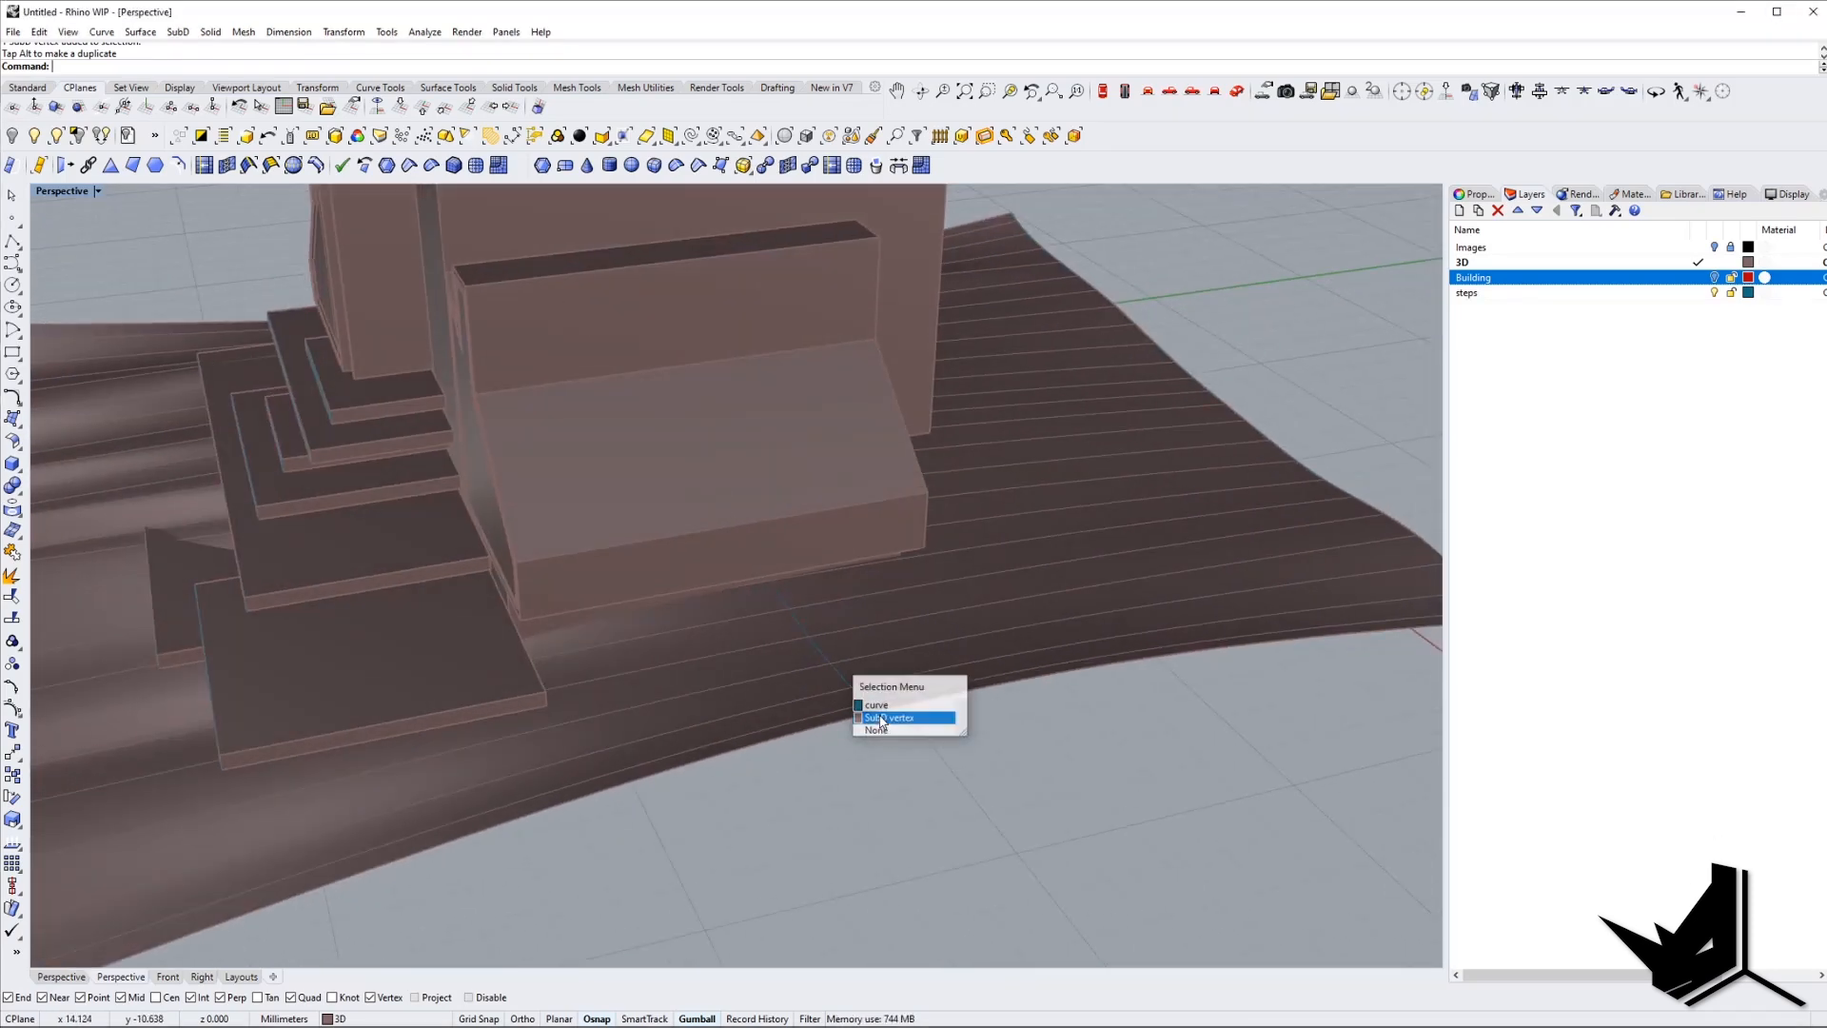
left_click(882, 719)
key("Escape")
right_click_drag(870, 634, 823, 670)
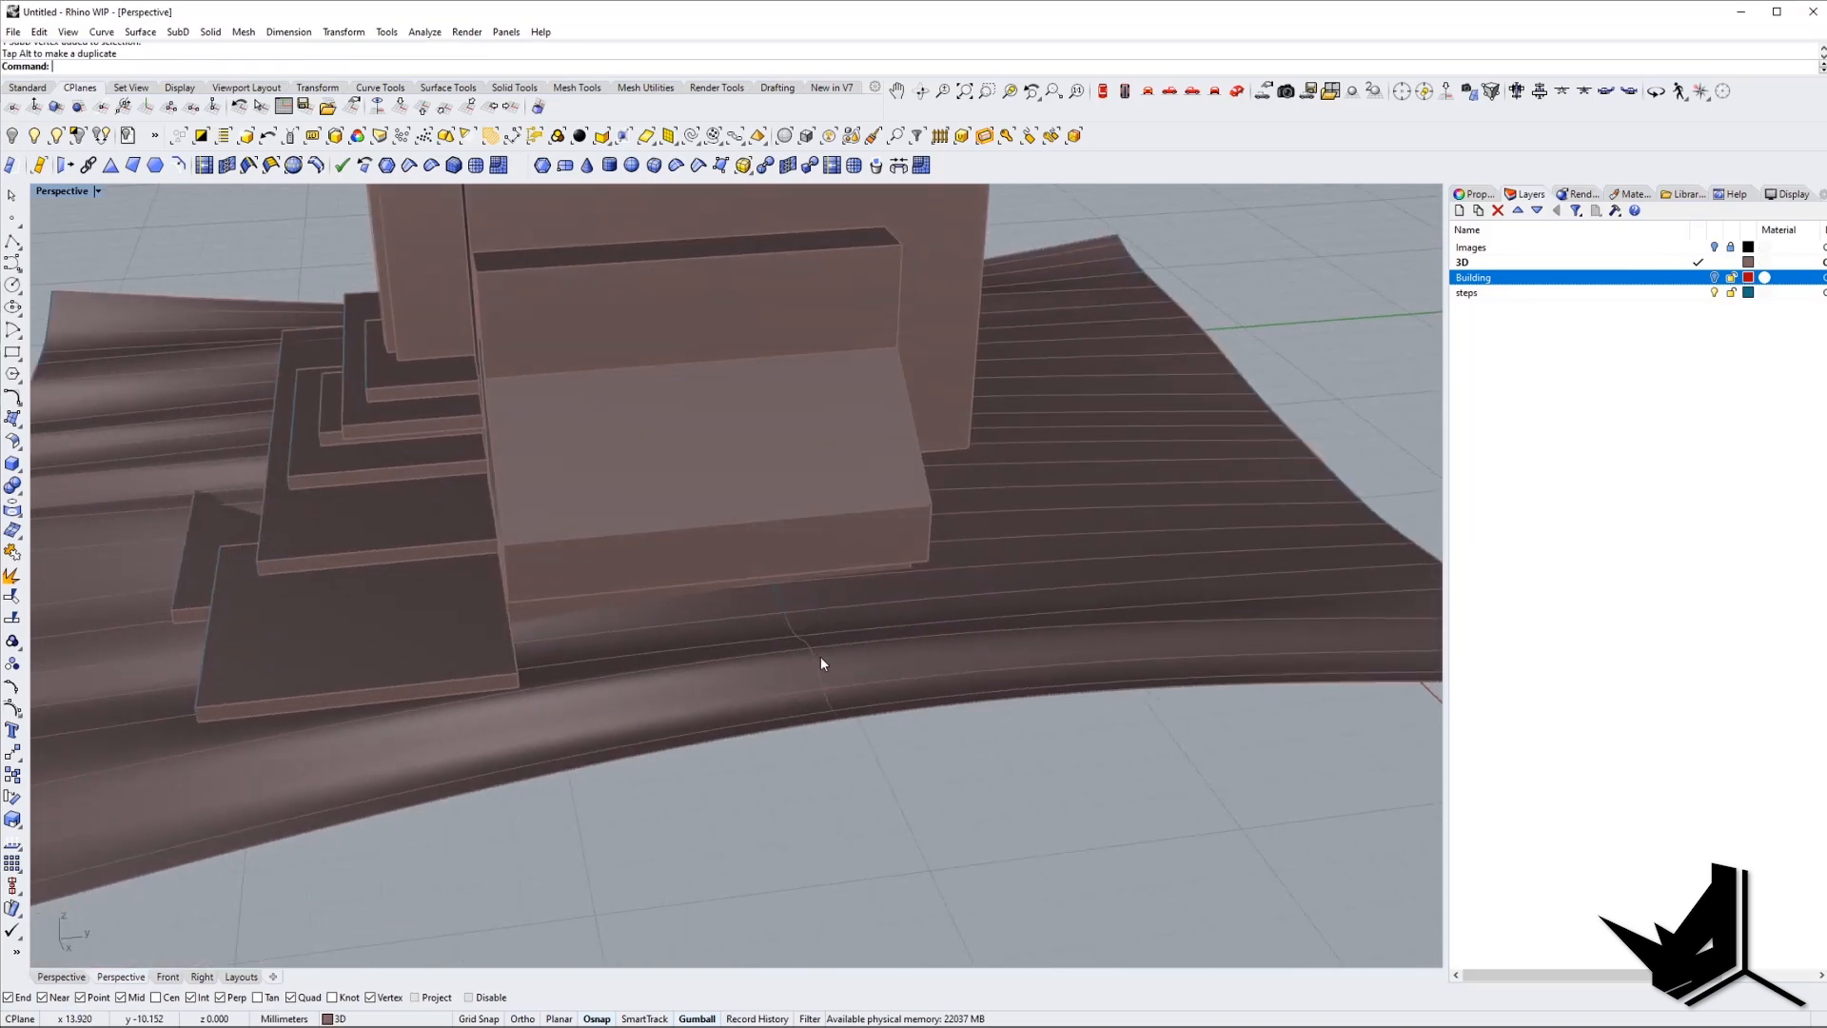
Hide the middle terrain curve that runs through the building.
left_click(782, 608)
left_click(838, 654)
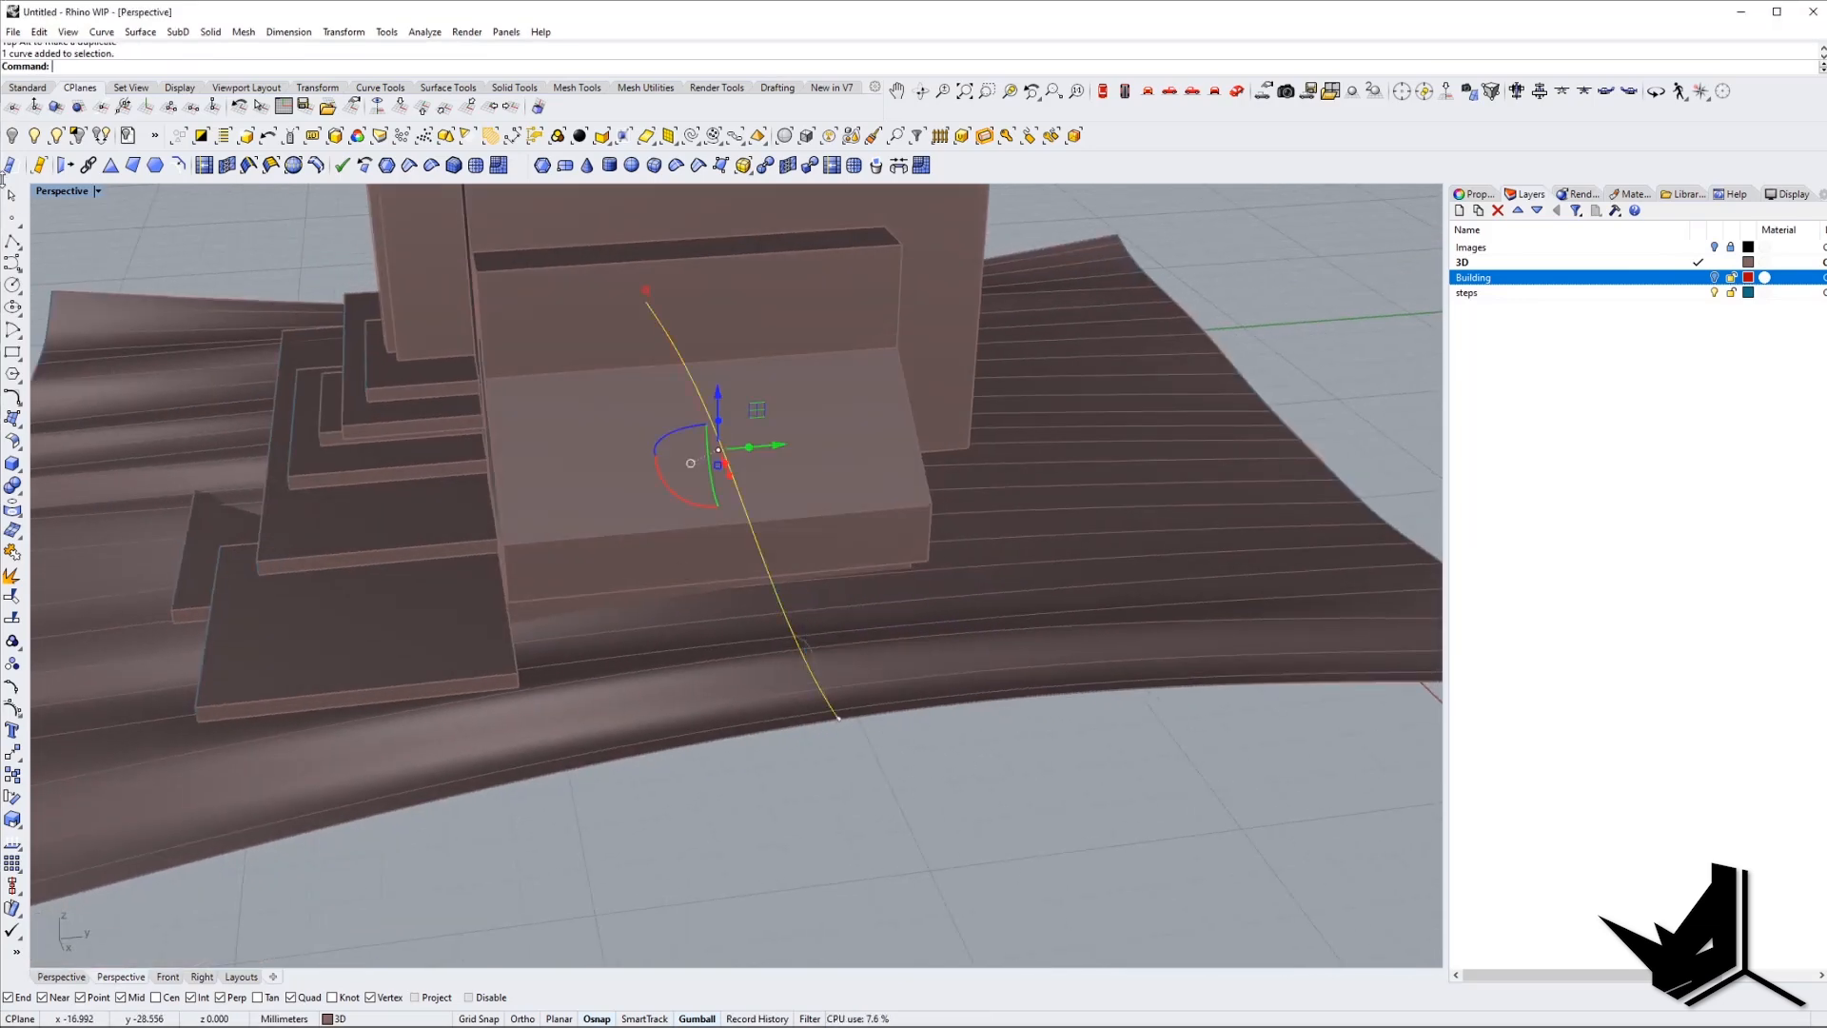
left_click(13, 138)
Select the ring of SubD edges across the front half of the terrain and insert a new edge loop through it.
right_click_drag(841, 620, 706, 735)
scroll(824, 661, "down", 5)
scroll(945, 657, "up", 6)
scroll(810, 650, "up", 4)
scroll(810, 650, "down", 9)
scroll(417, 367, "up", 3)
mouse_move(600, 522)
right_mouse_down()
mouse_move(476, 436)
mouse_move(626, 560)
right_mouse_up()
scroll(476, 440, "up", 3)
double_click(499, 459)
scroll(500, 466, "down", 3)
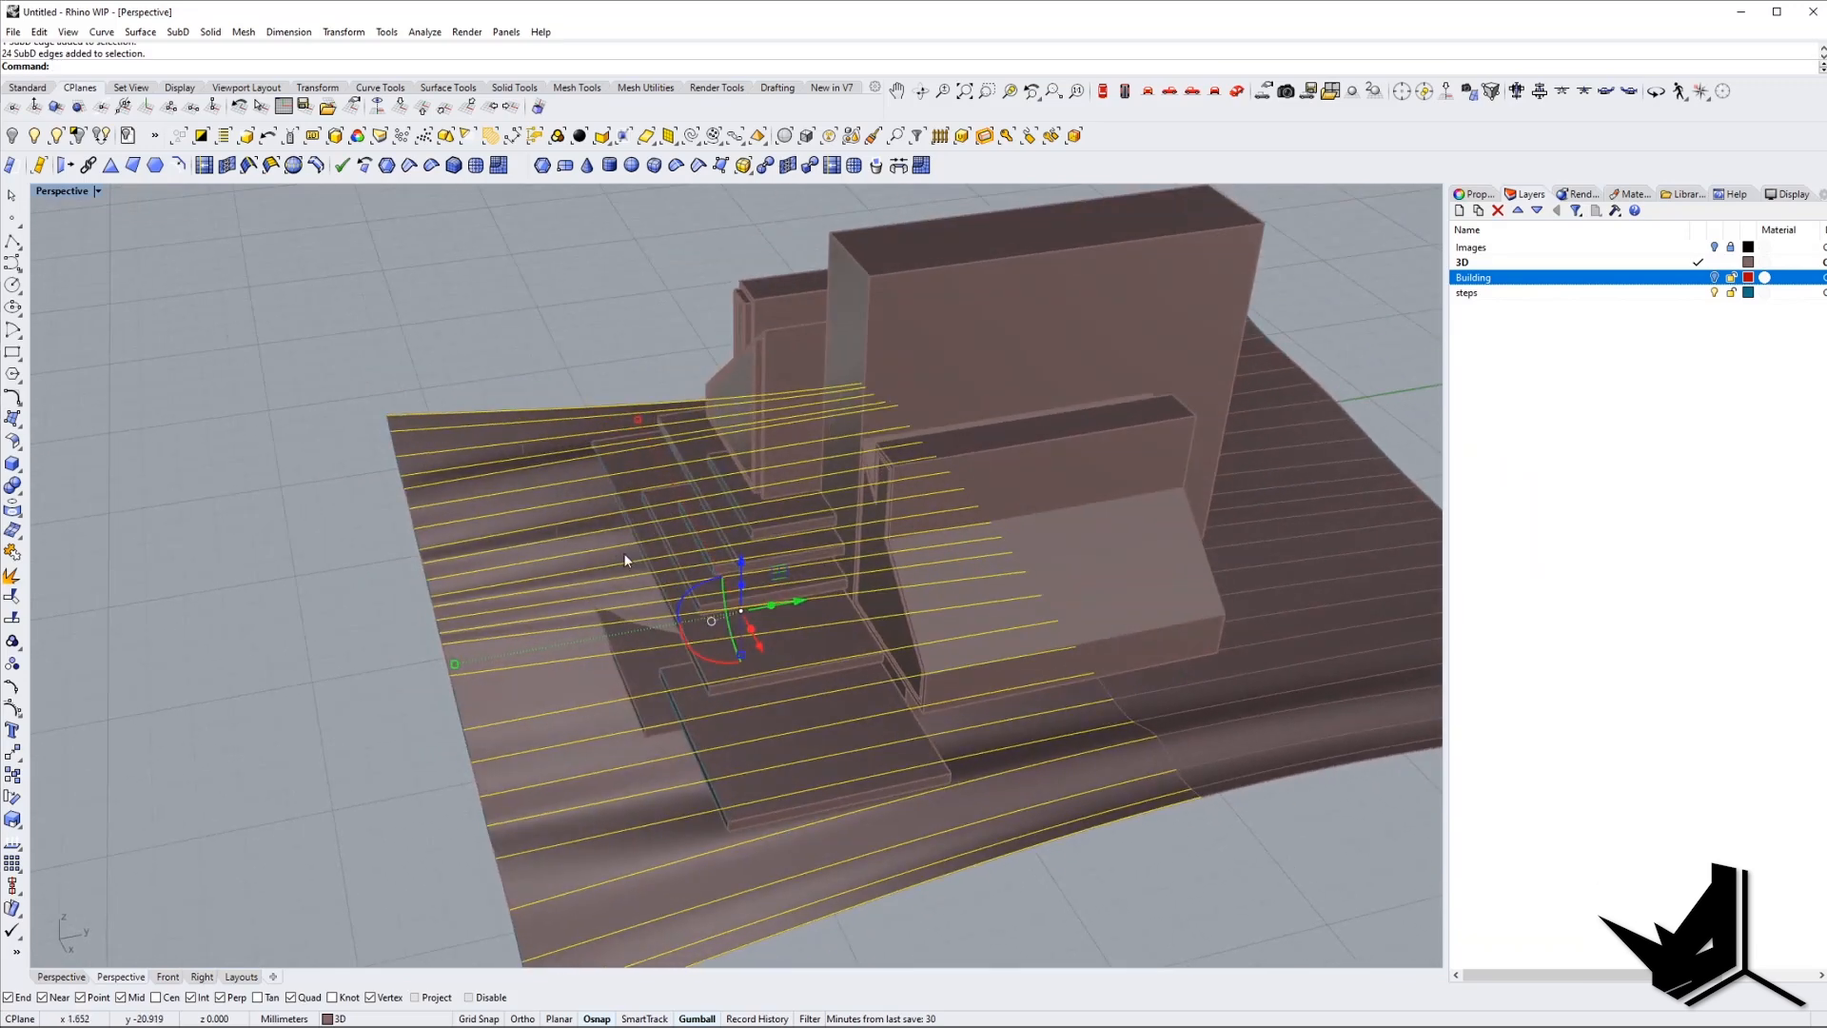
left_click(491, 425)
right_click_drag(490, 424, 796, 607)
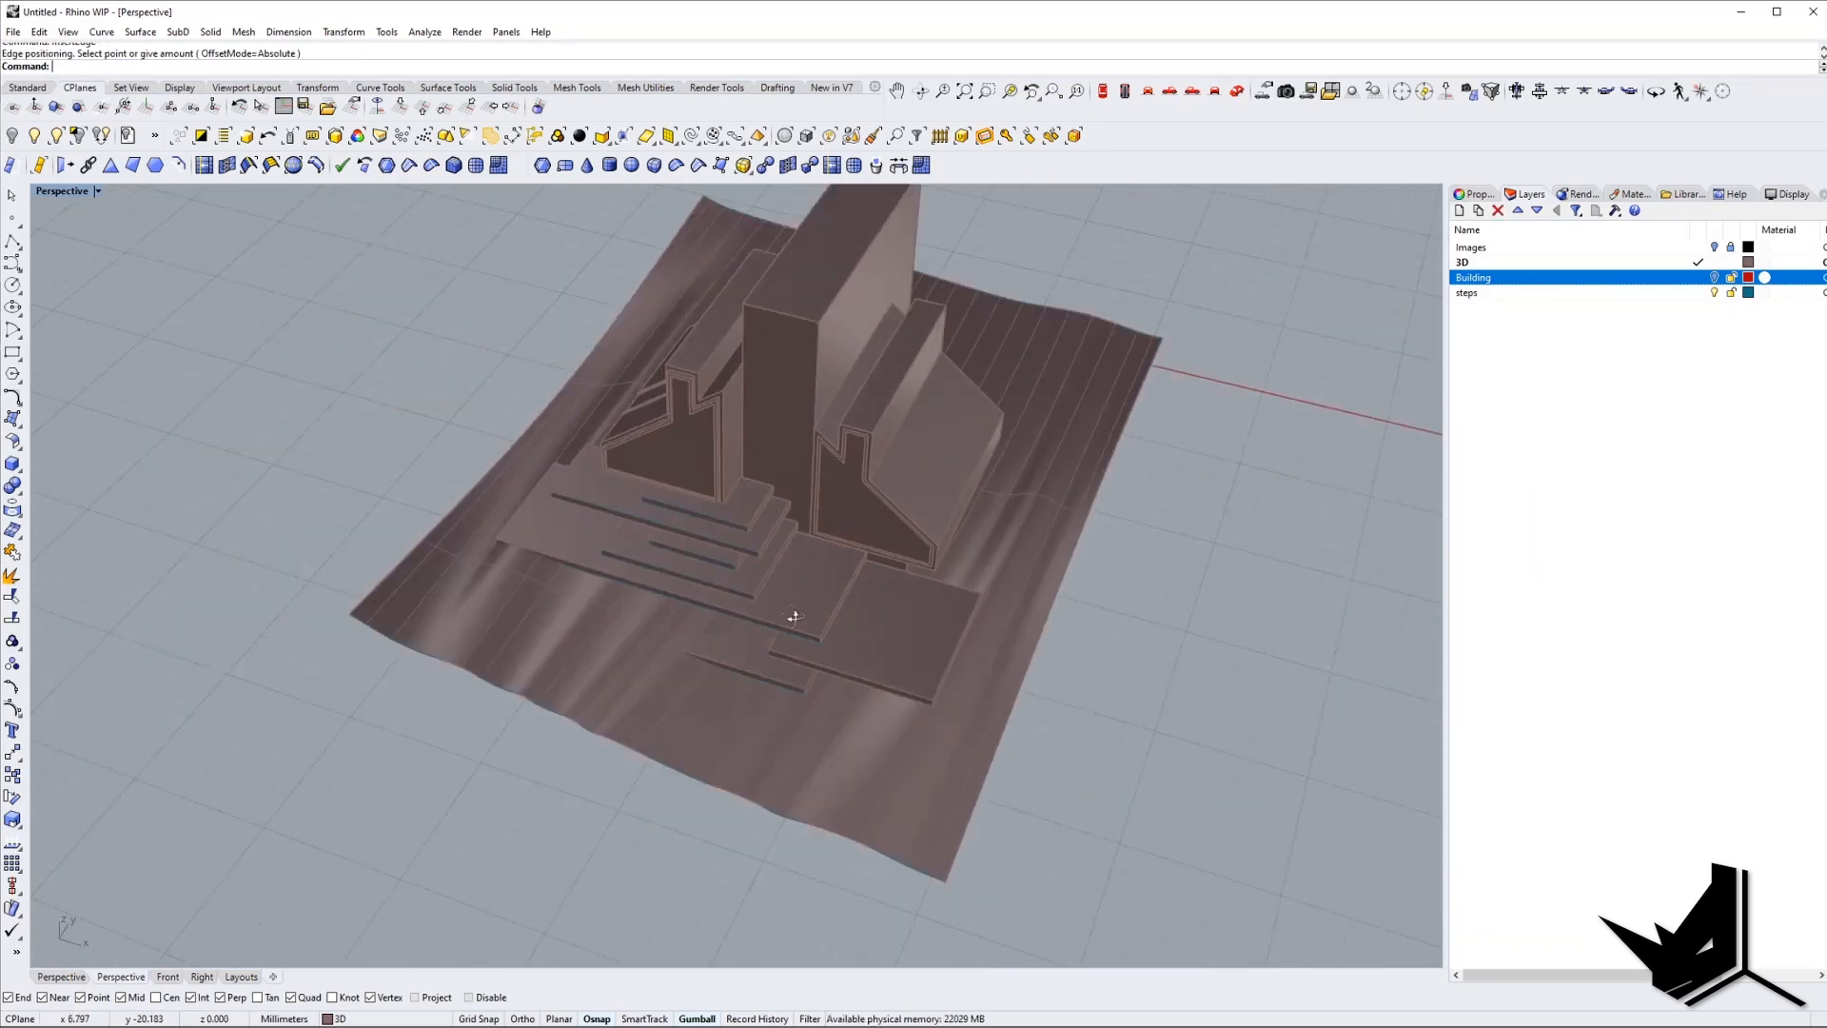
Lower SubD vertices of the new edge loop in front of the steps to bring the ground below the slabs.
scroll(559, 774, "up", 5)
scroll(752, 576, "up", 5)
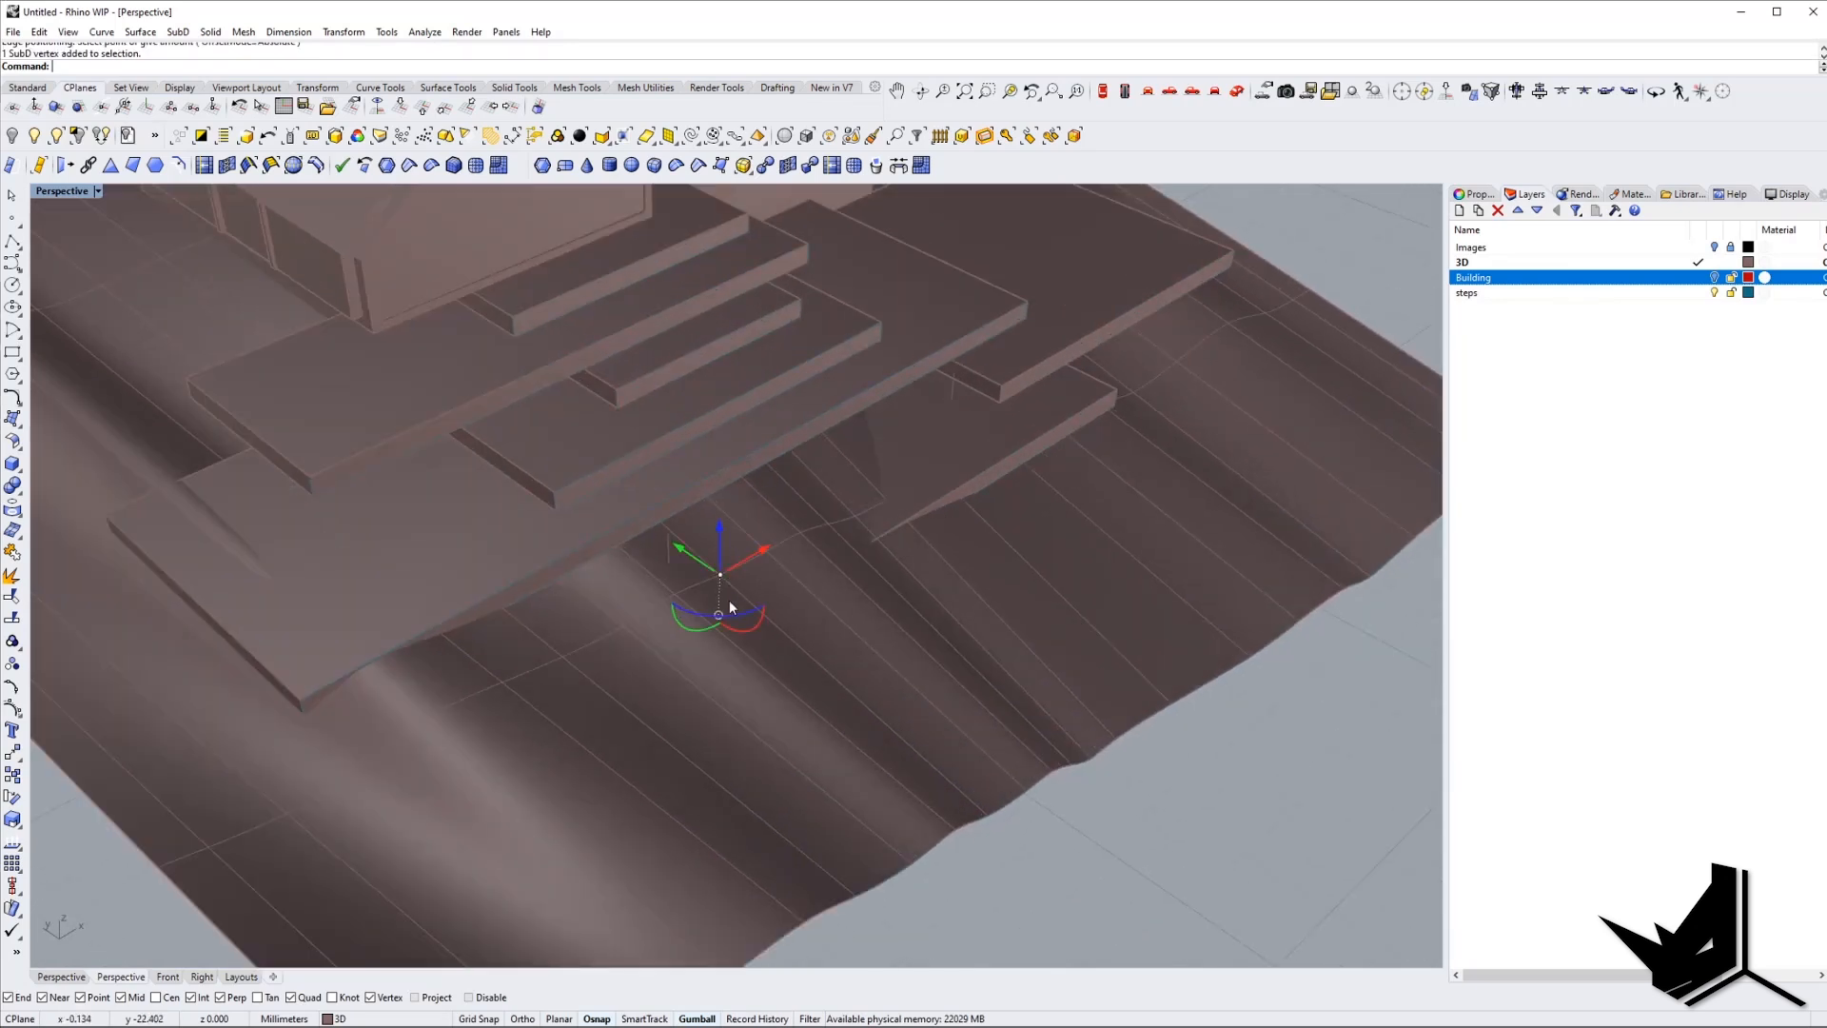
left_click_drag(723, 536, 725, 542)
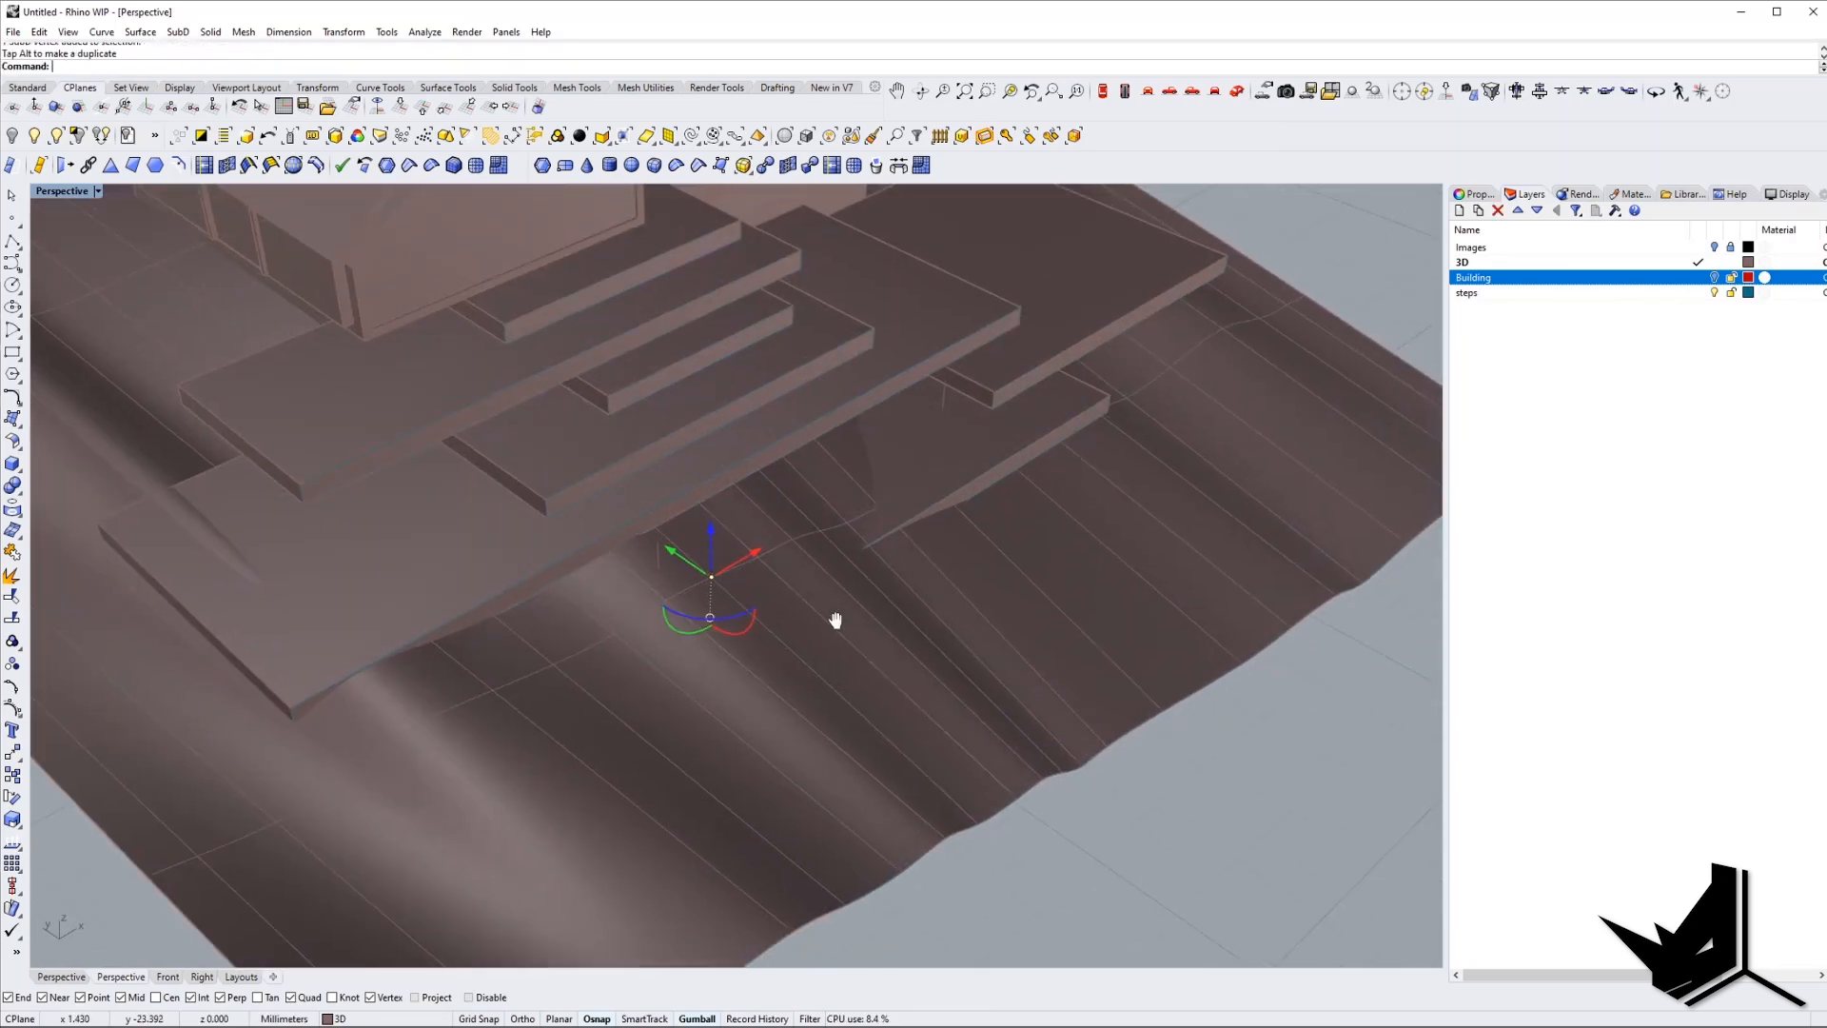
right_click_drag(872, 602, 750, 662, "shift")
scroll(791, 634, "down", 5)
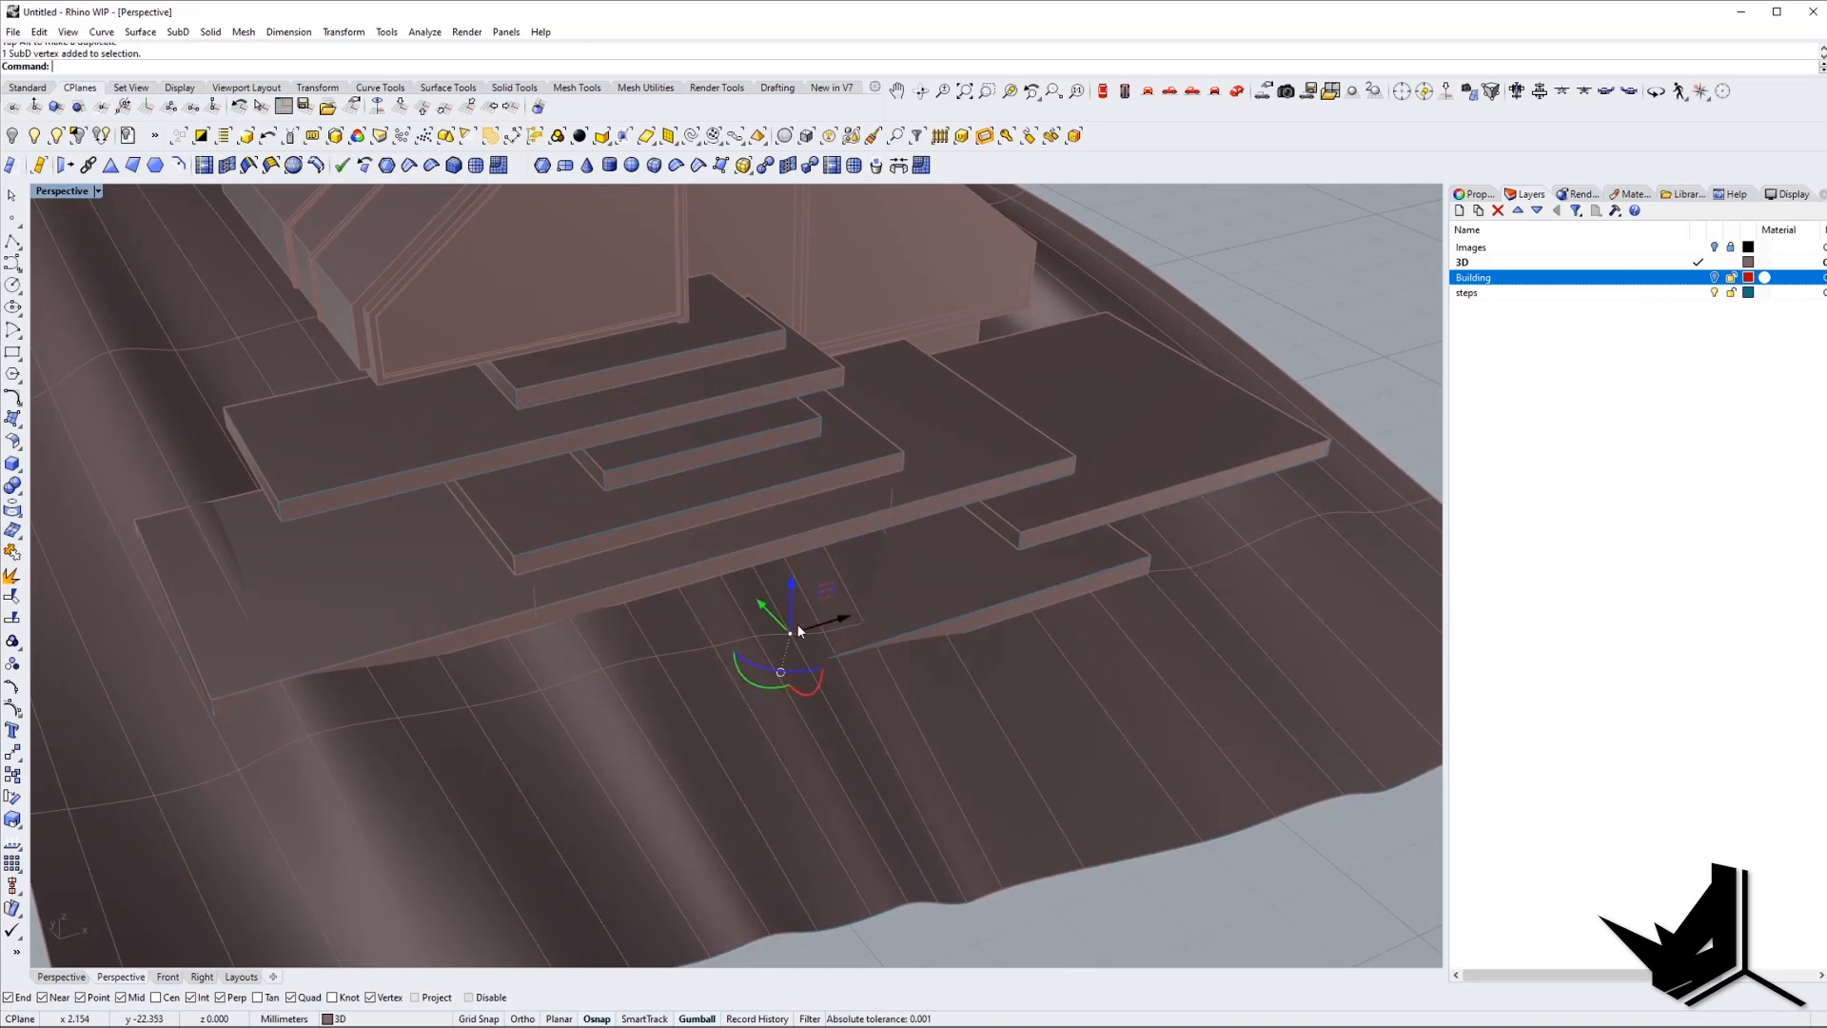
right_click_drag(790, 579, 721, 617)
left_click(657, 710)
left_click_drag(665, 606, 665, 629)
key("Escape")
right_click_drag(665, 628, 912, 635)
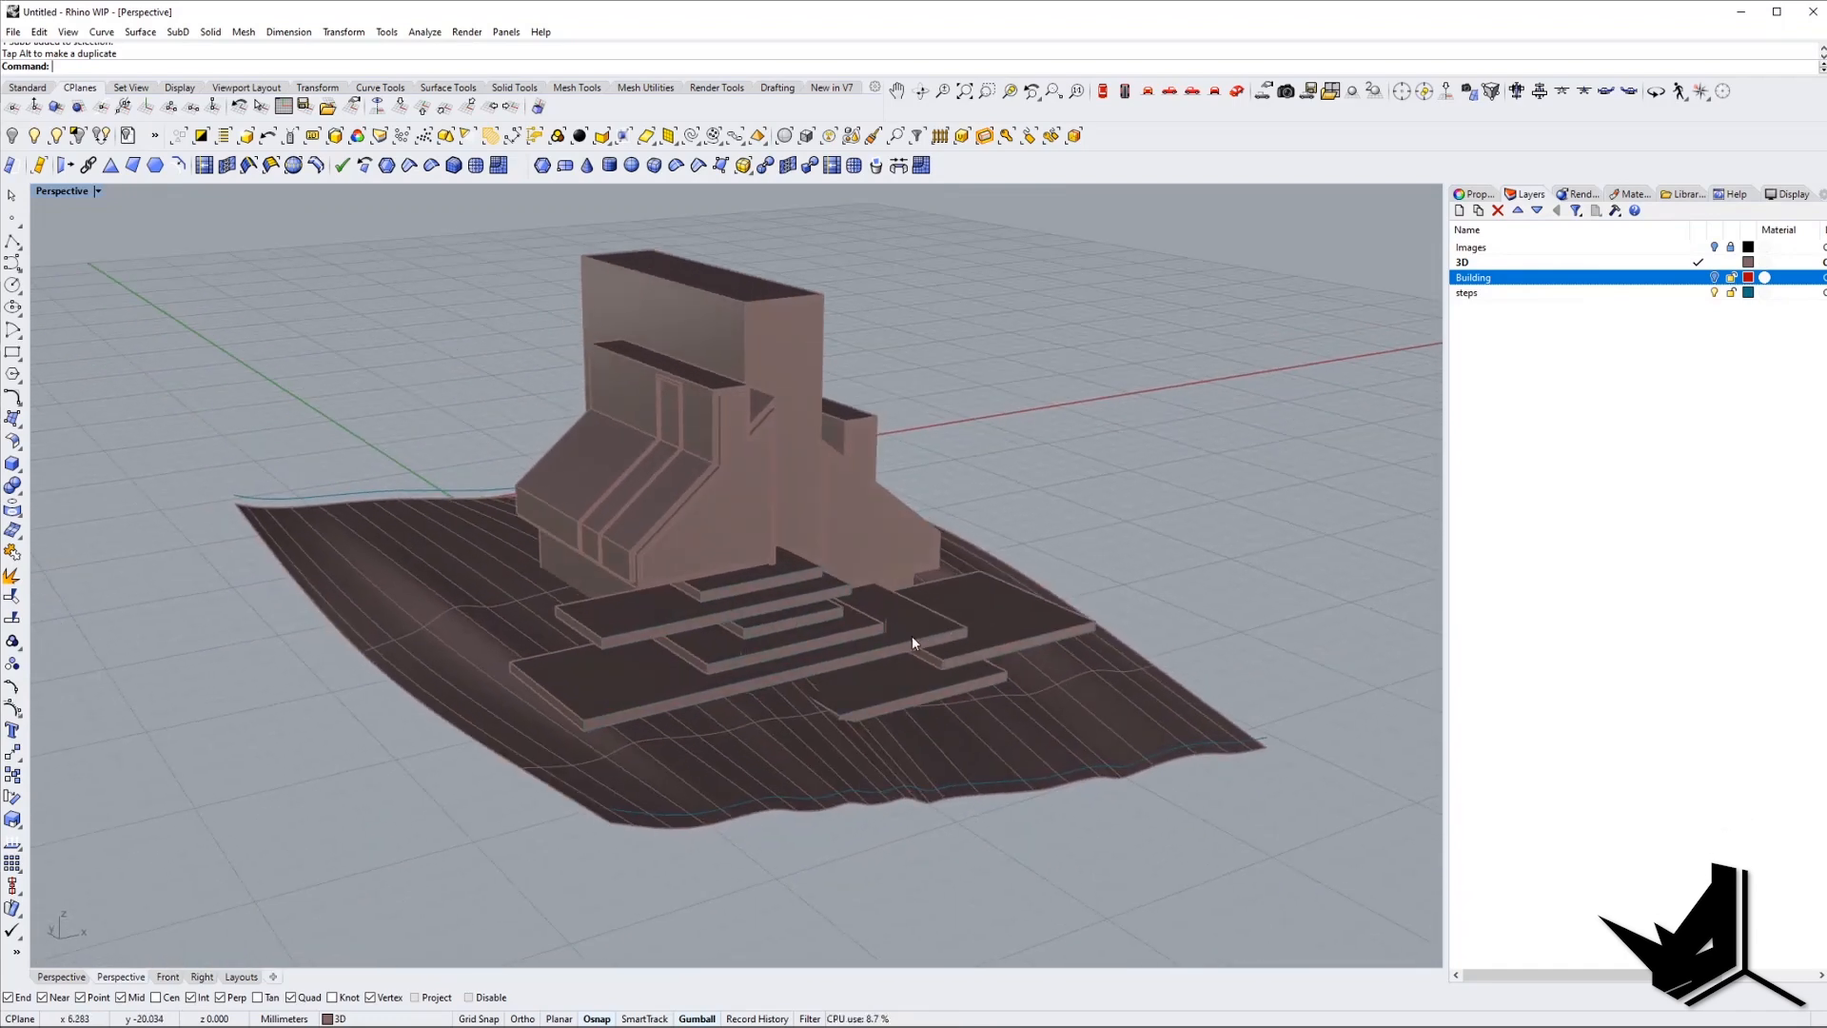